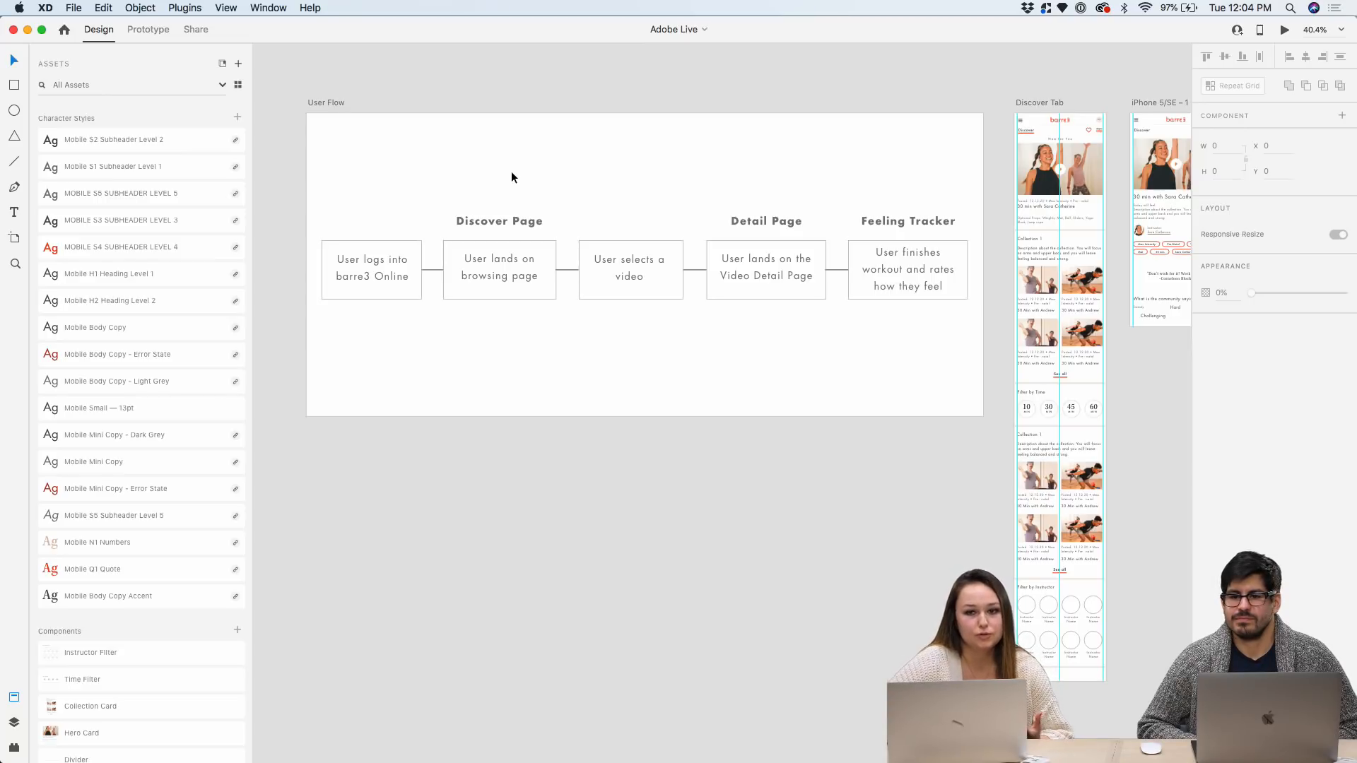
# Nudge the iPhone 5/SE – 1 detail artboard a few pixels right beside the Discover Tab artboard
pyautogui.hscroll(2, 512, 172)
pyautogui.hscroll(2, 511, 173)
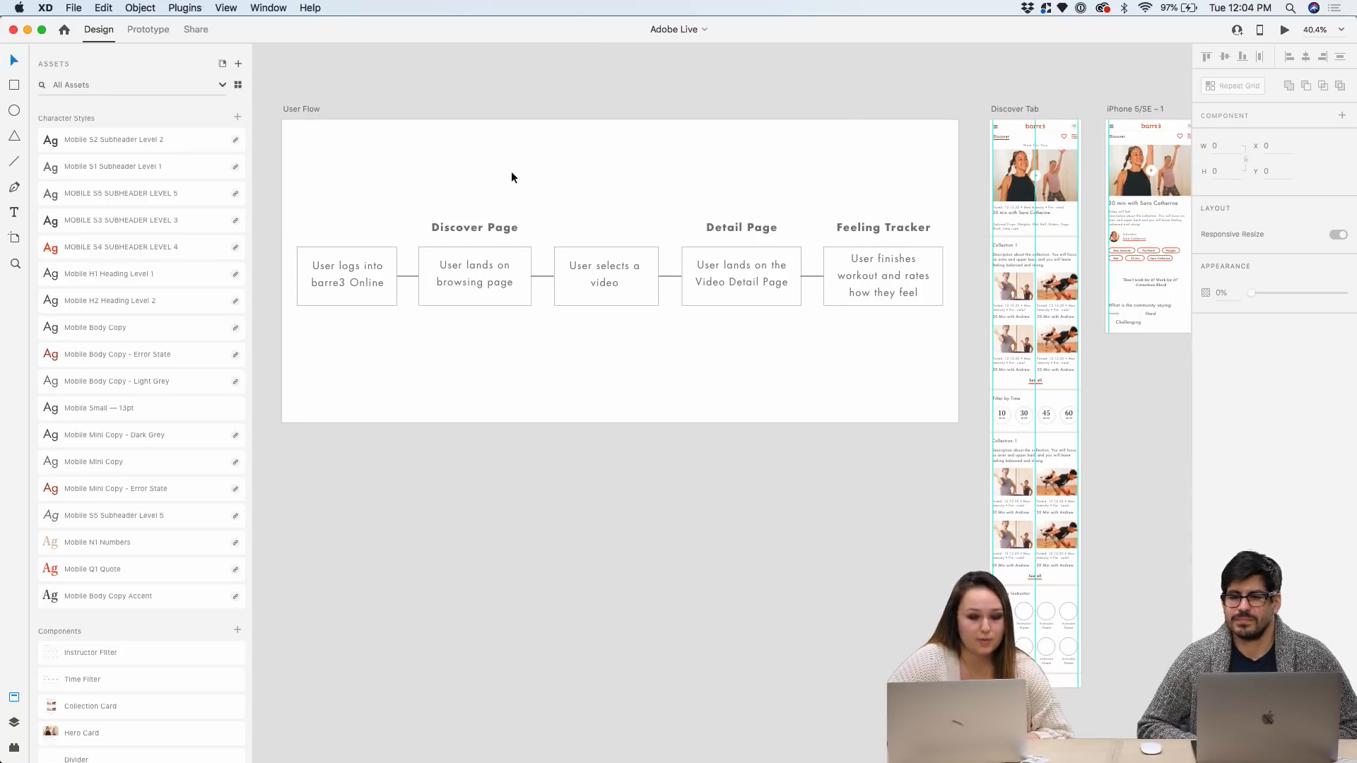
pyautogui.hscroll(2, 511, 177)
pyautogui.hscroll(4, 684, 188)
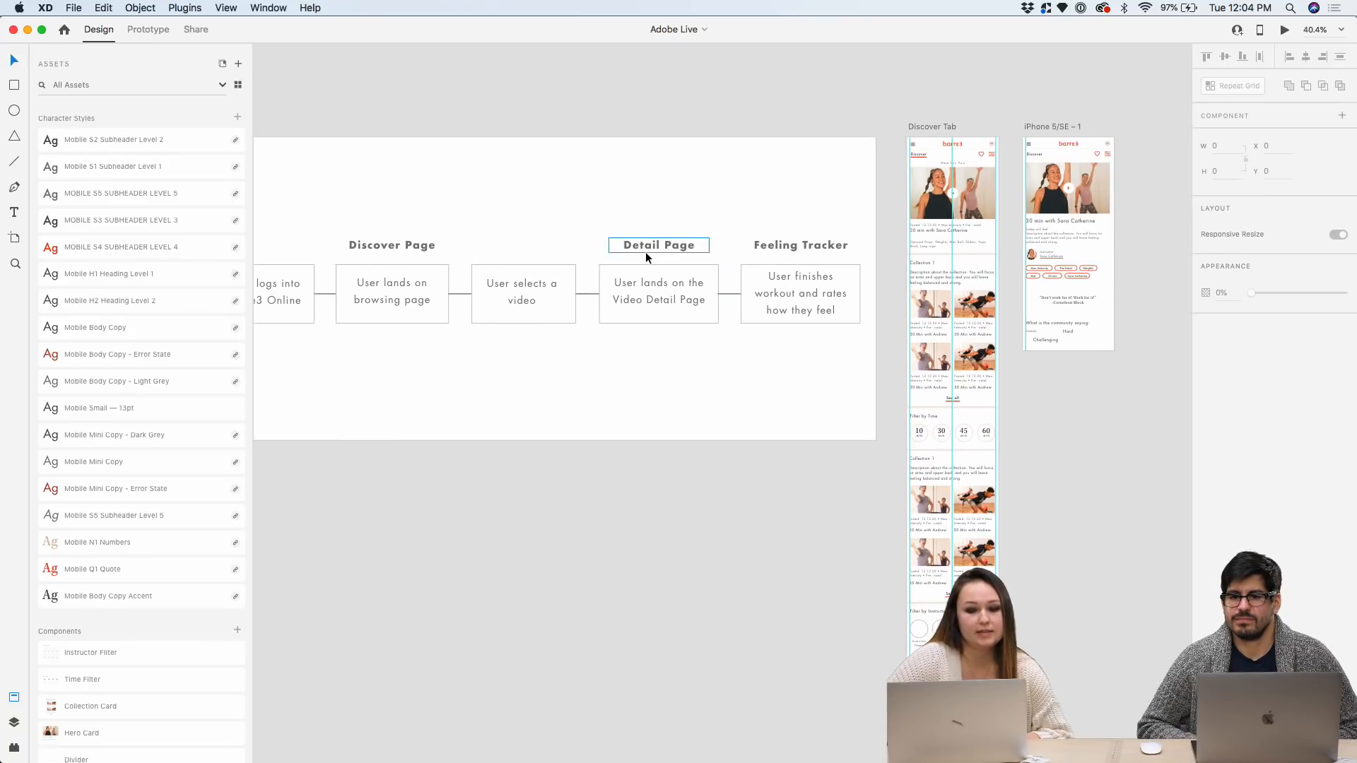
pyautogui.hscroll(5, 732, 189)
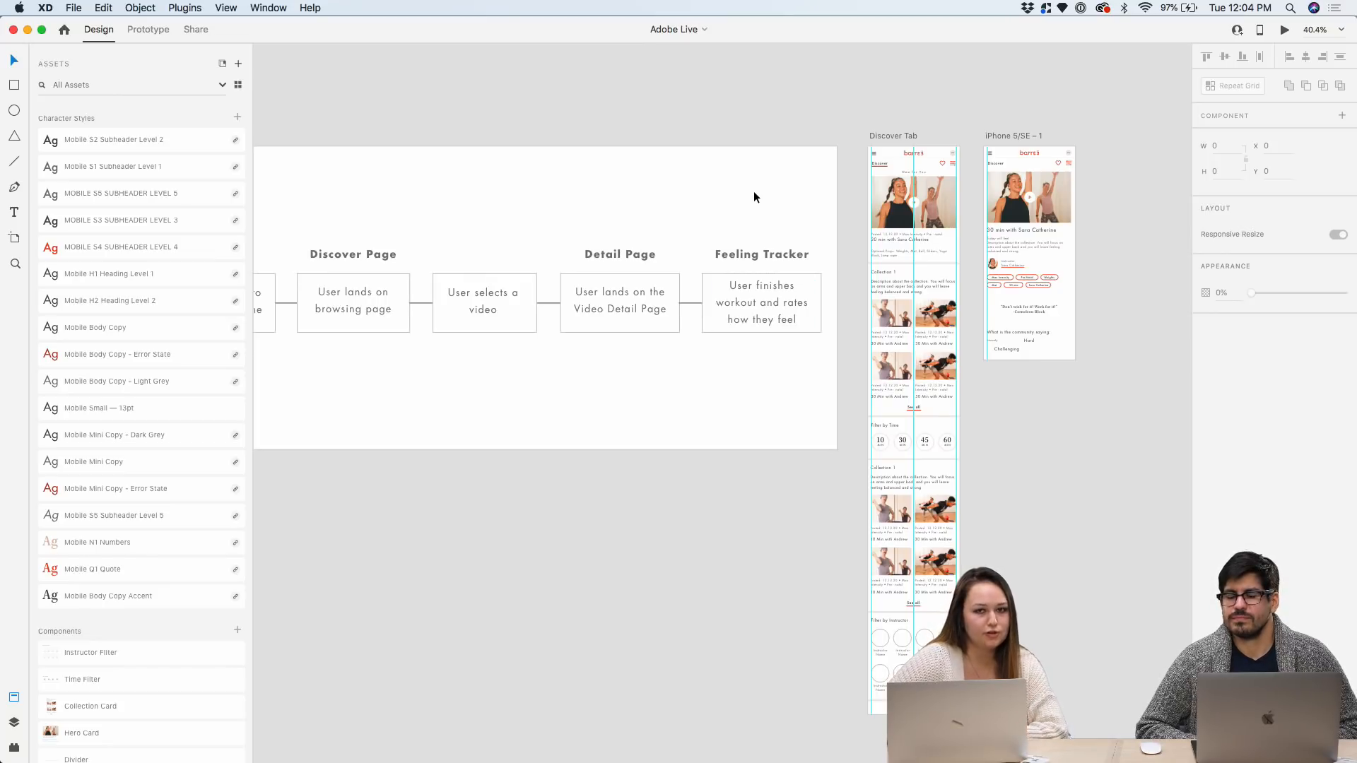
pyautogui.hscroll(2, 754, 193)
pyautogui.scroll(3, 775, 185)
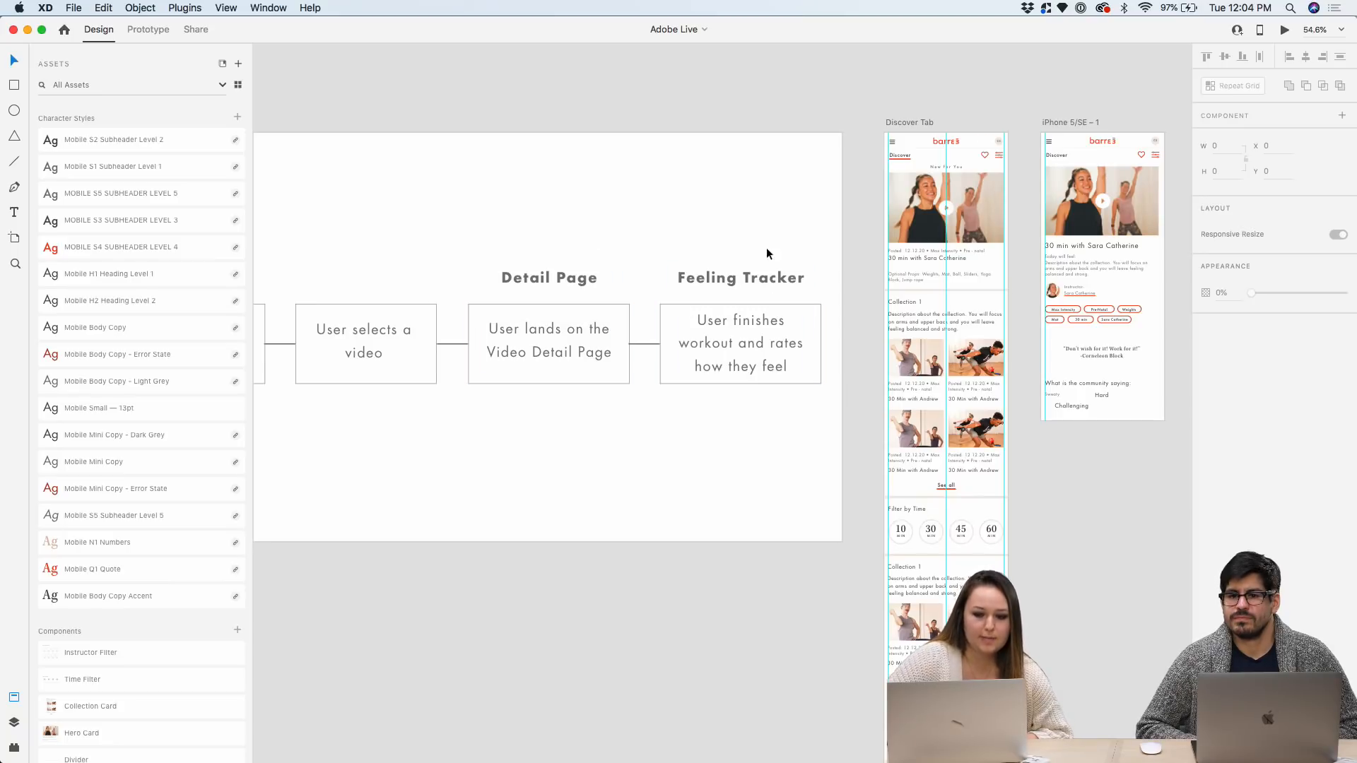
pyautogui.scroll(-1, 748, 235)
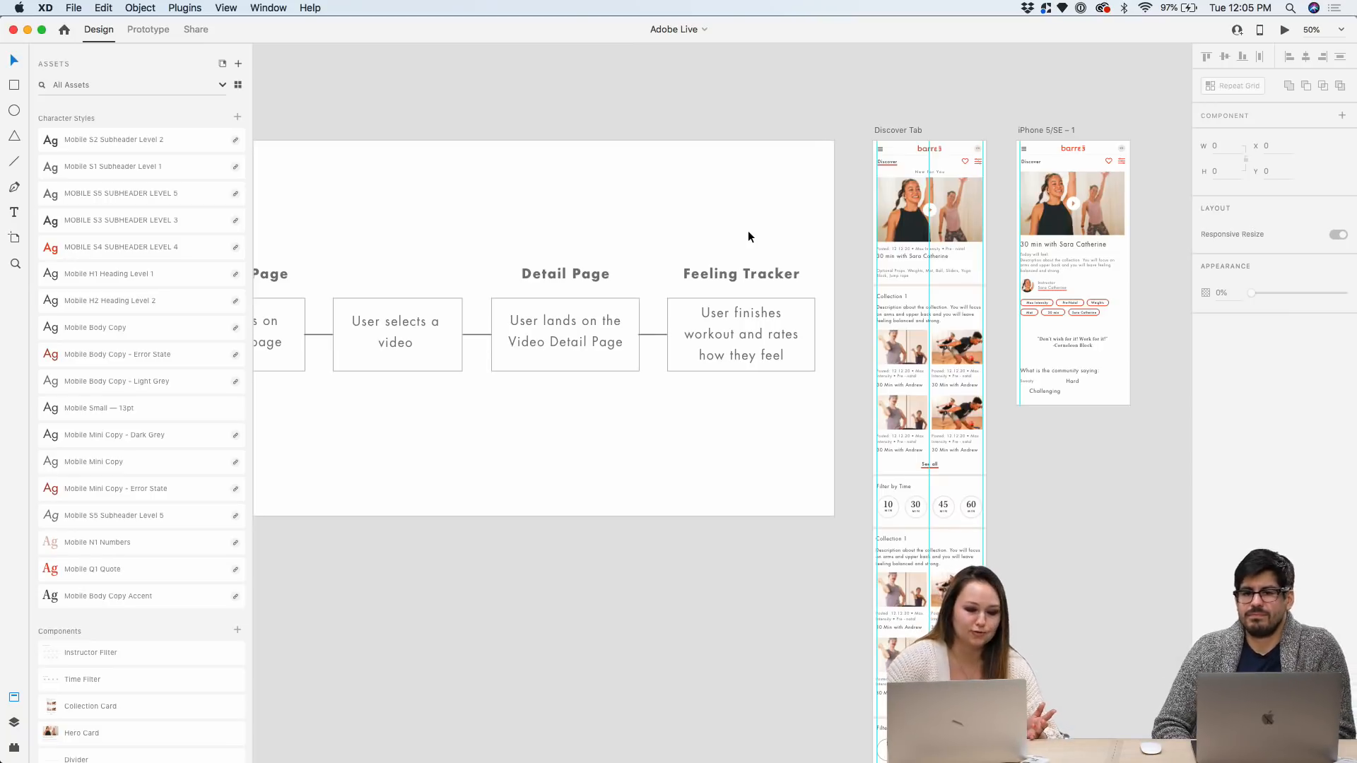
pyautogui.hscroll(2, 748, 230)
pyautogui.hscroll(4, 748, 230)
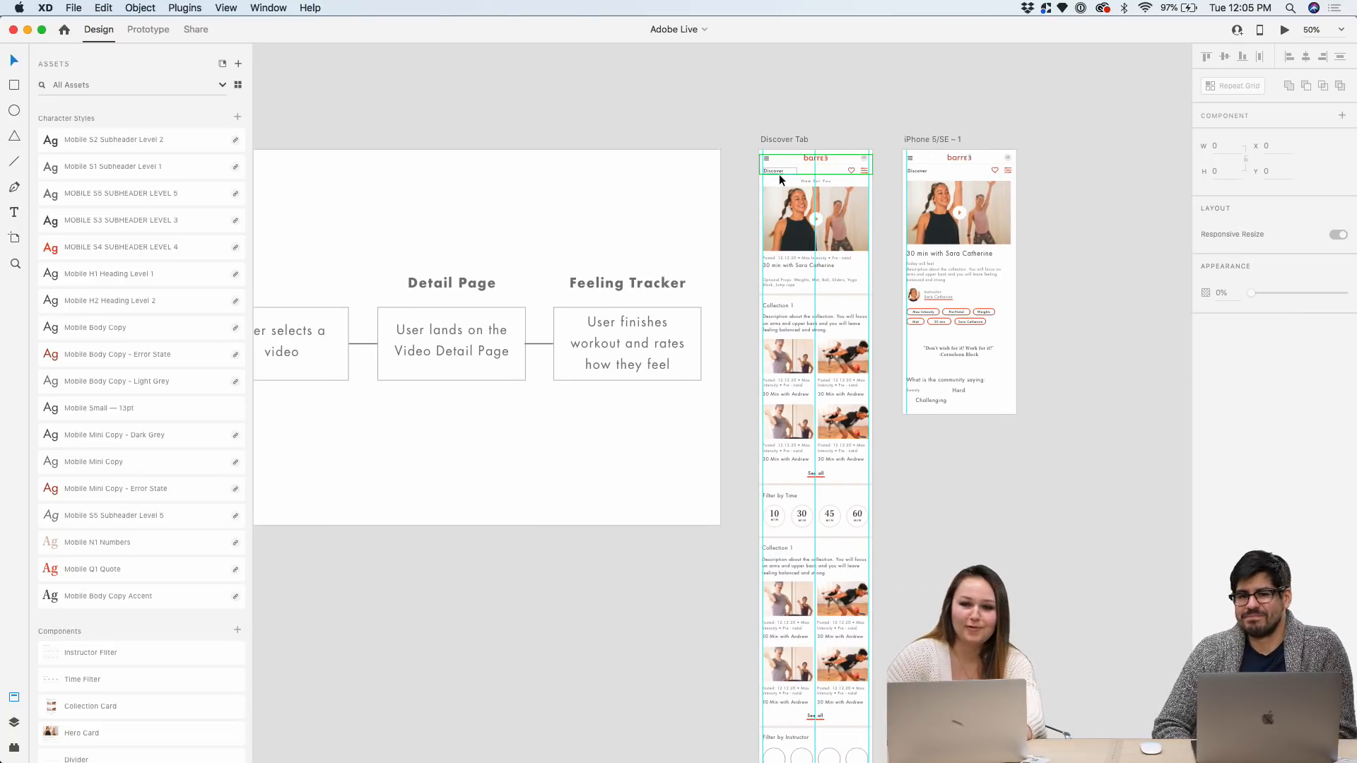
pyautogui.scroll(5, 872, 155)
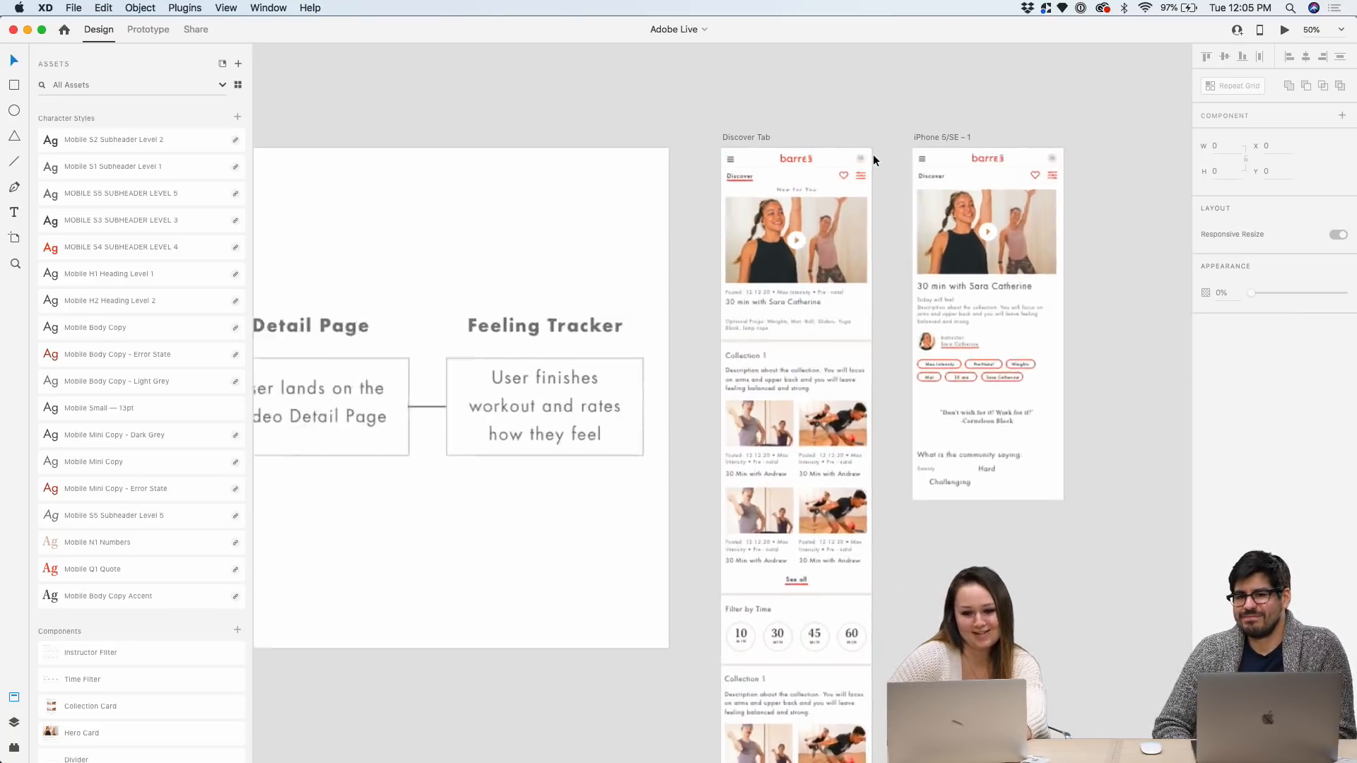
pyautogui.moveTo(814, 154); pyautogui.dragTo(818, 161)
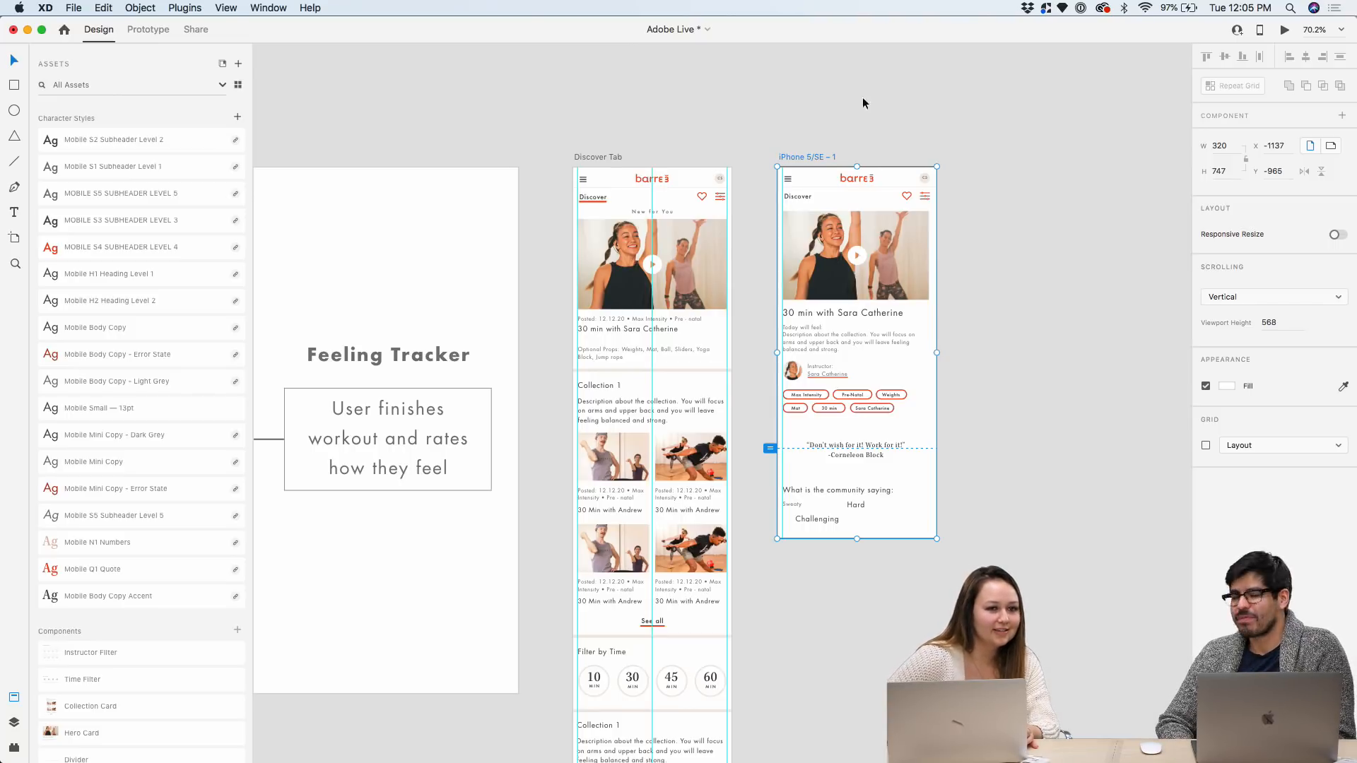
# Drag the iPhone 5/SE – 1 artboard's bottom edge down to add empty space below Sweaty, Hard and Challenging
pyautogui.hscroll(-2, 856, 97)
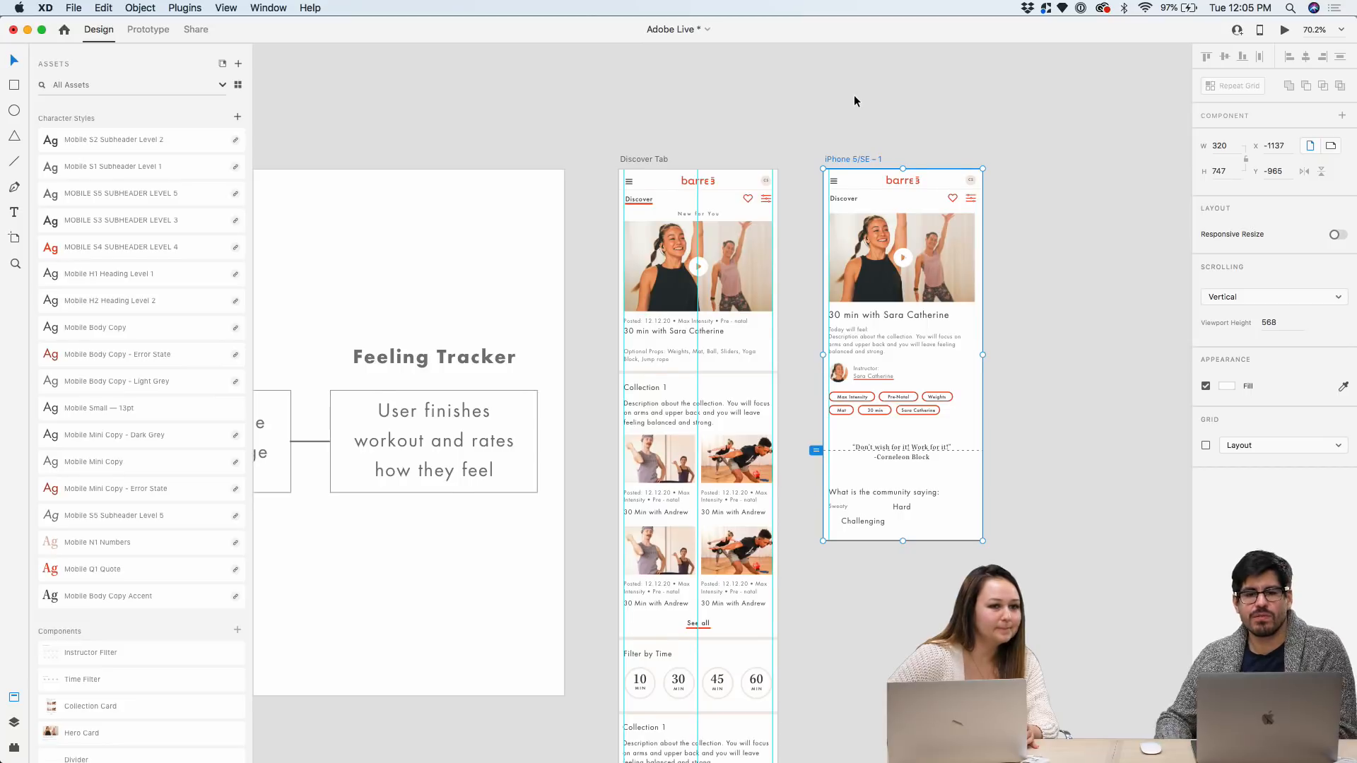
pyautogui.hscroll(-1, 853, 94)
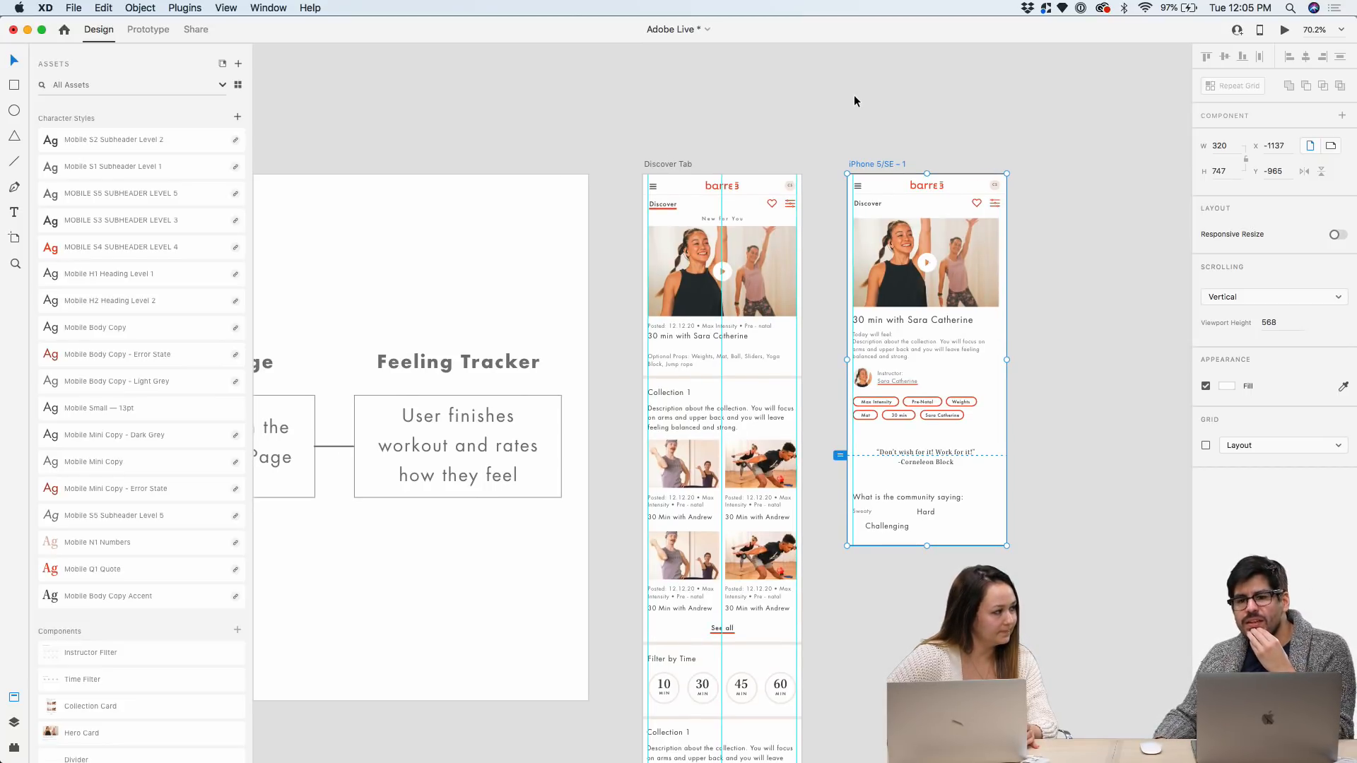
pyautogui.scroll(5, 854, 98)
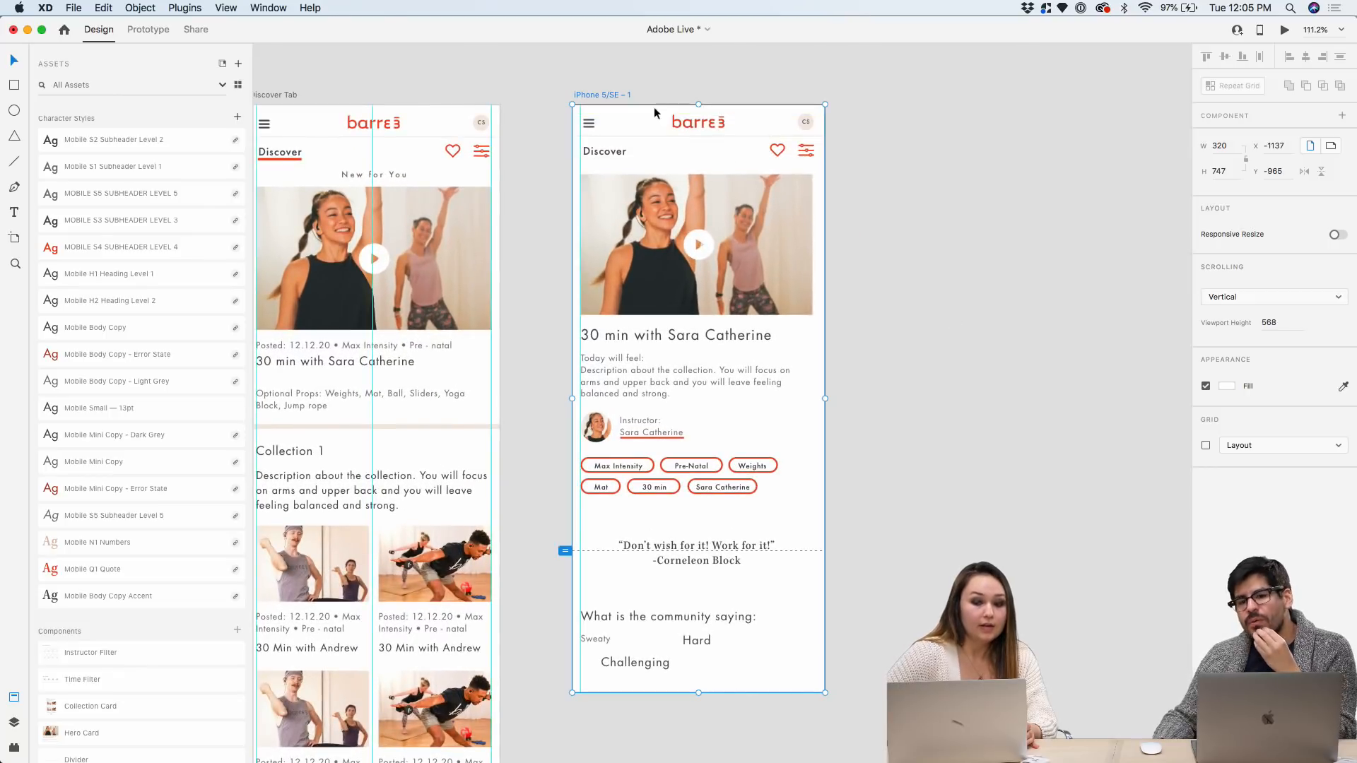
pyautogui.scroll(-4, 796, 320)
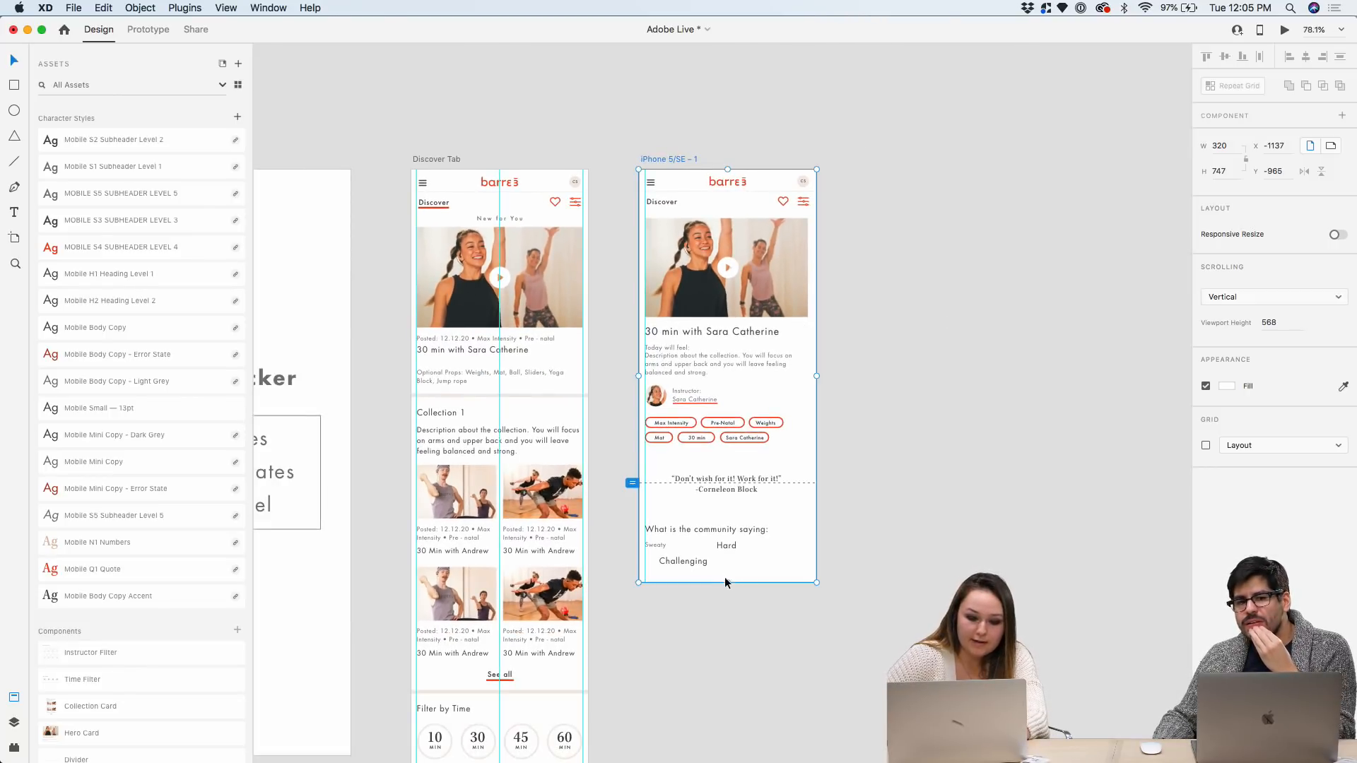
pyautogui.moveTo(727, 583); pyautogui.dragTo(720, 692)
pyautogui.click(885, 413)
pyautogui.scroll(-3, 884, 412)
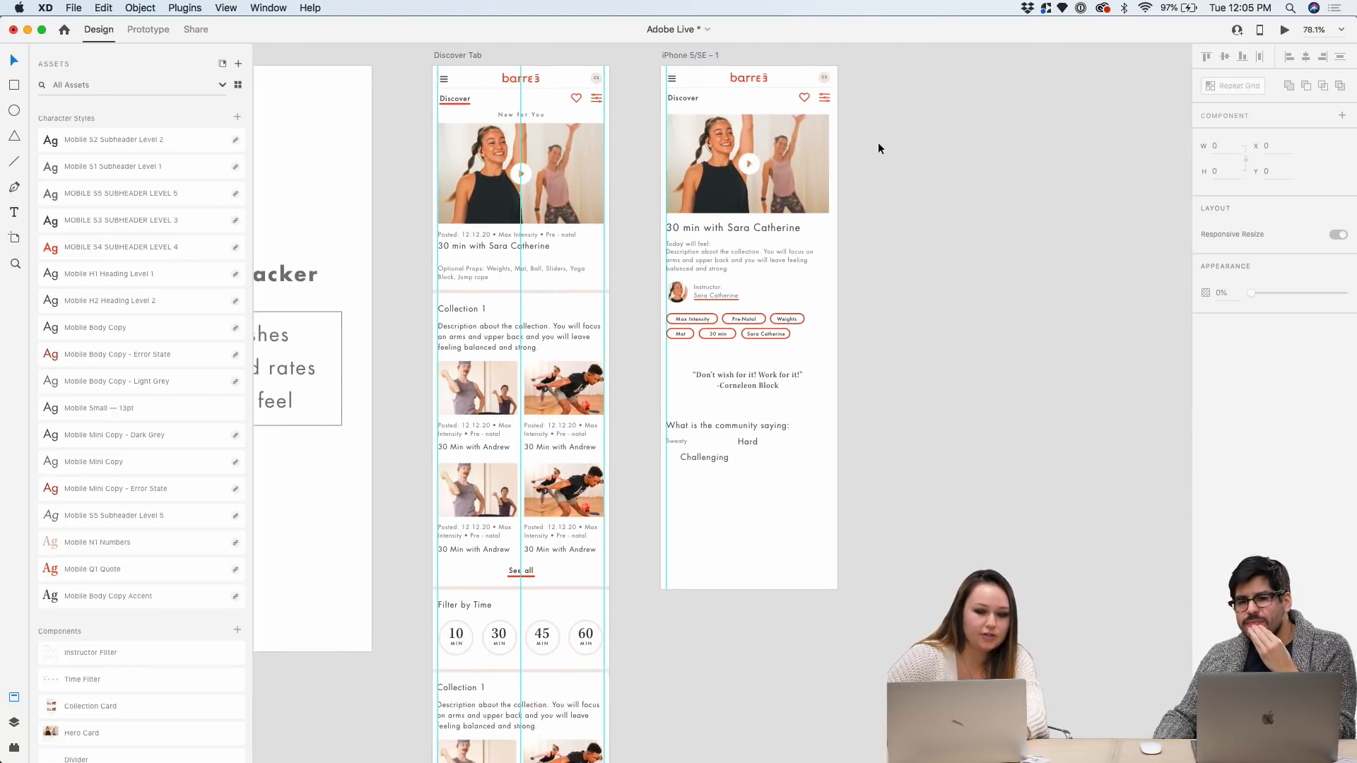
pyautogui.scroll(4, 878, 142)
pyautogui.scroll(2, 878, 142)
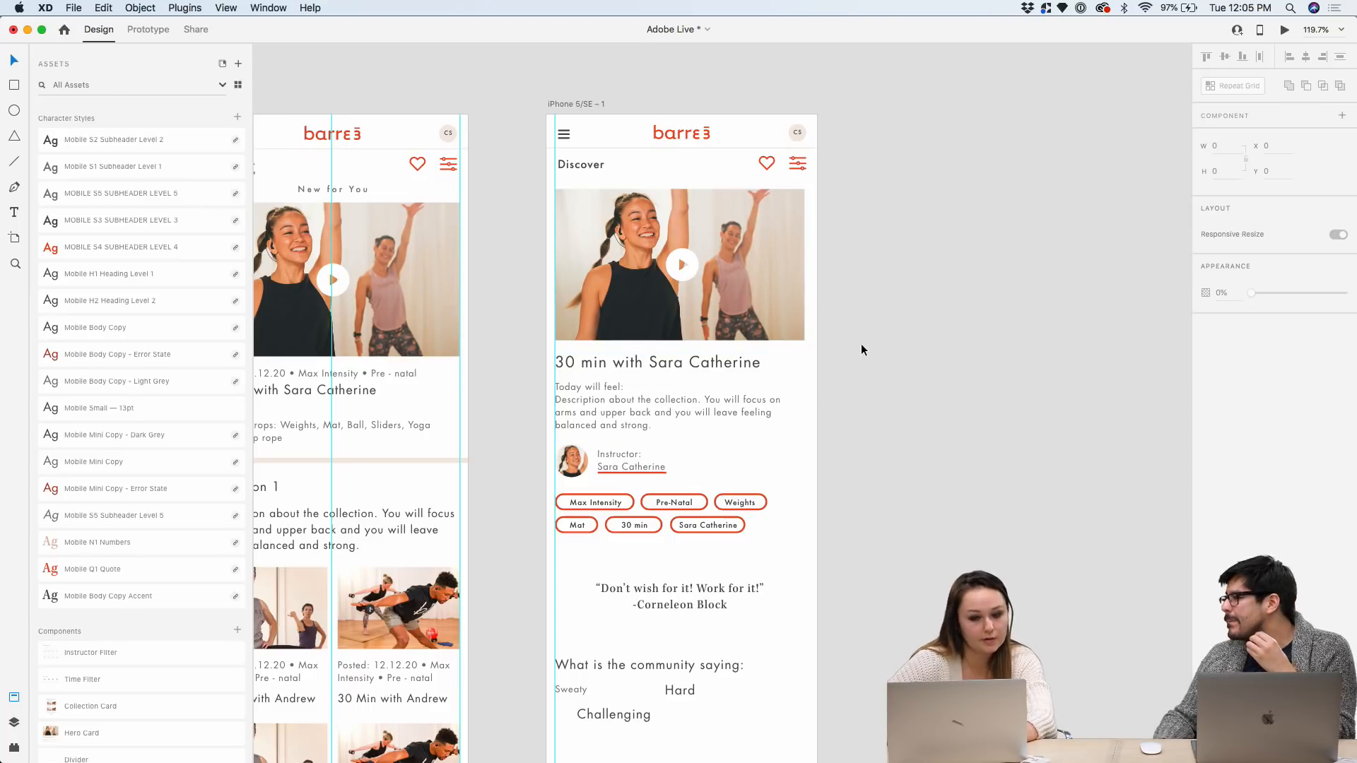
pyautogui.scroll(-2, 861, 344)
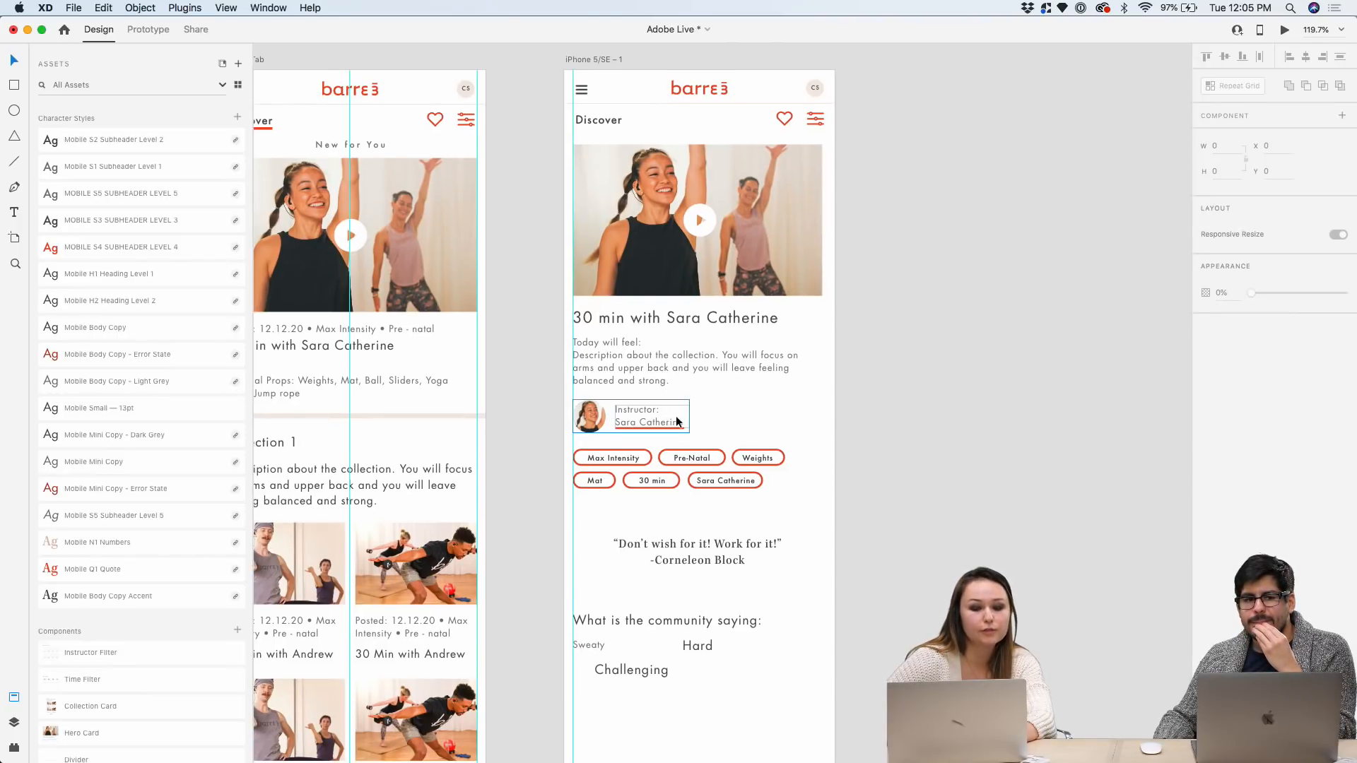
pyautogui.scroll(-1, 676, 415)
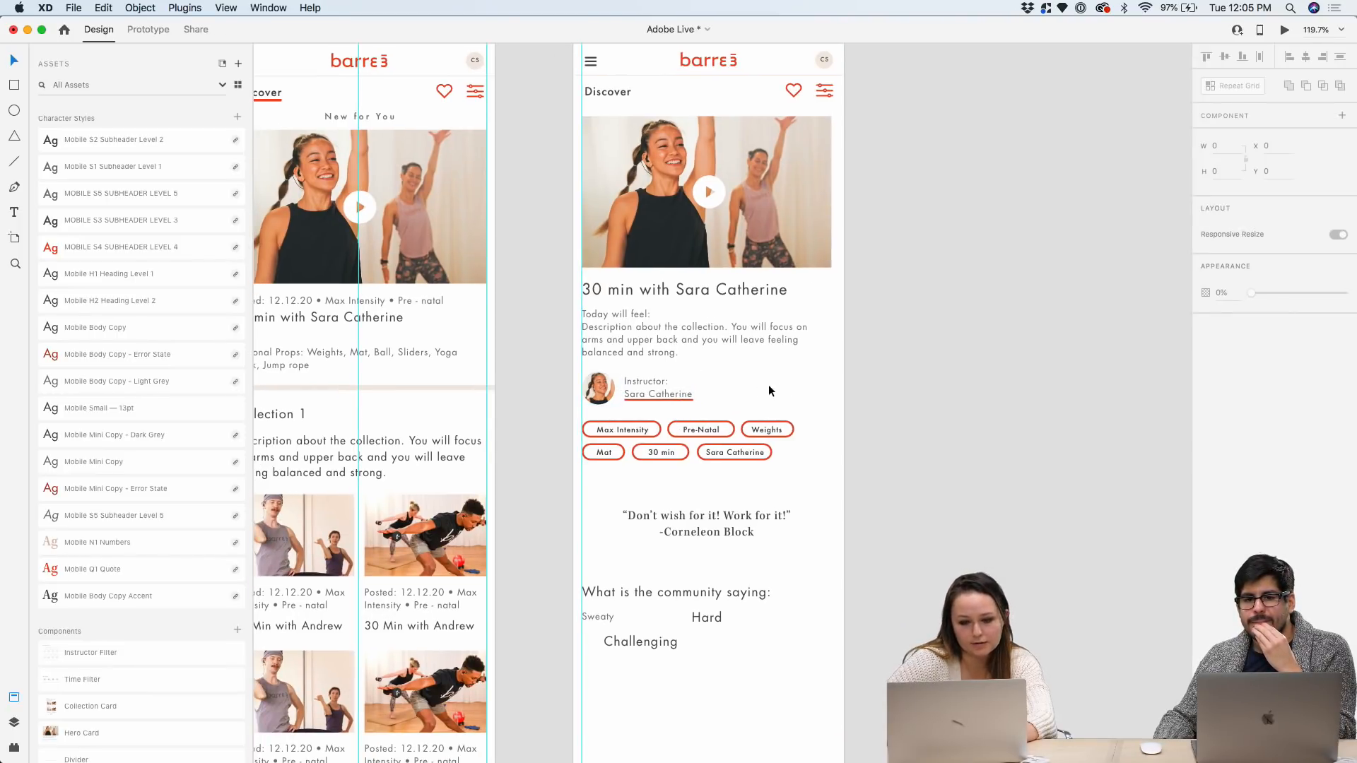
pyautogui.scroll(-2, 702, 465)
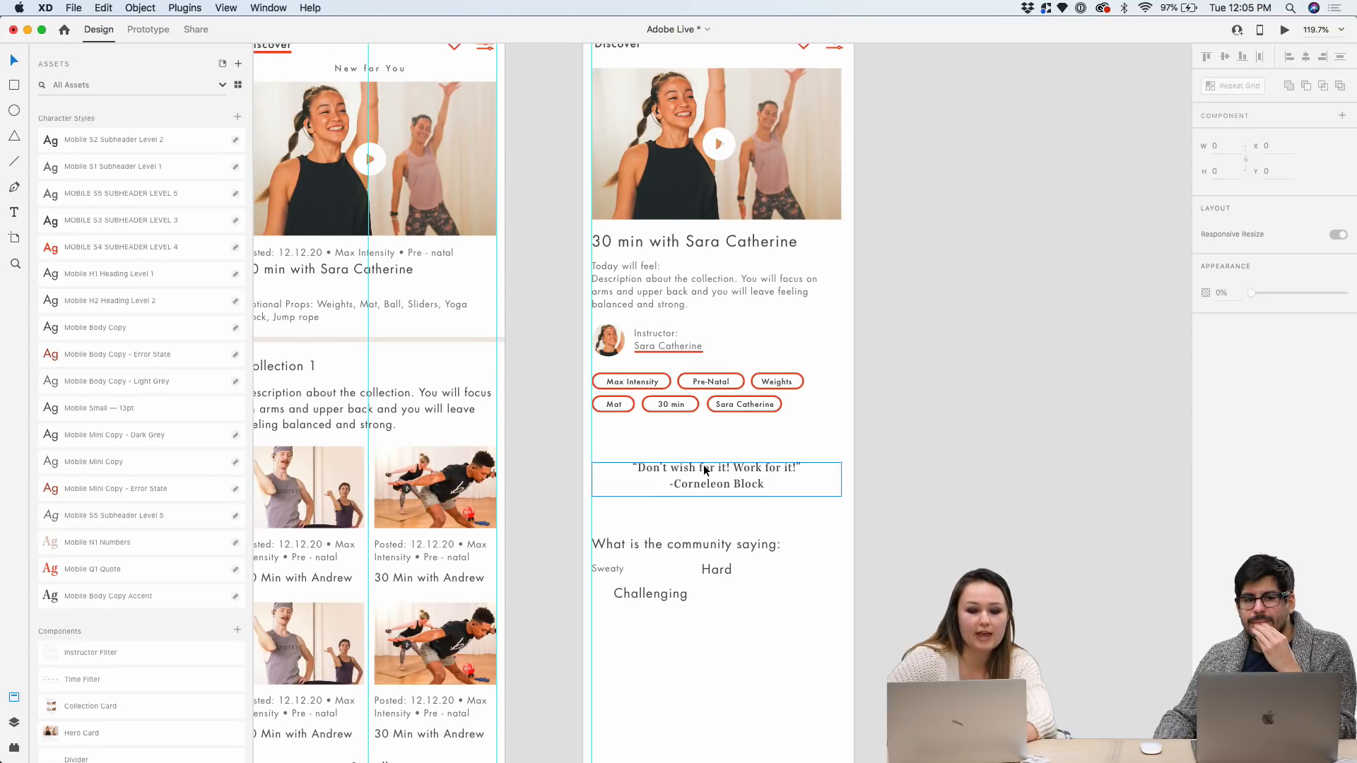
pyautogui.scroll(-6, 855, 486)
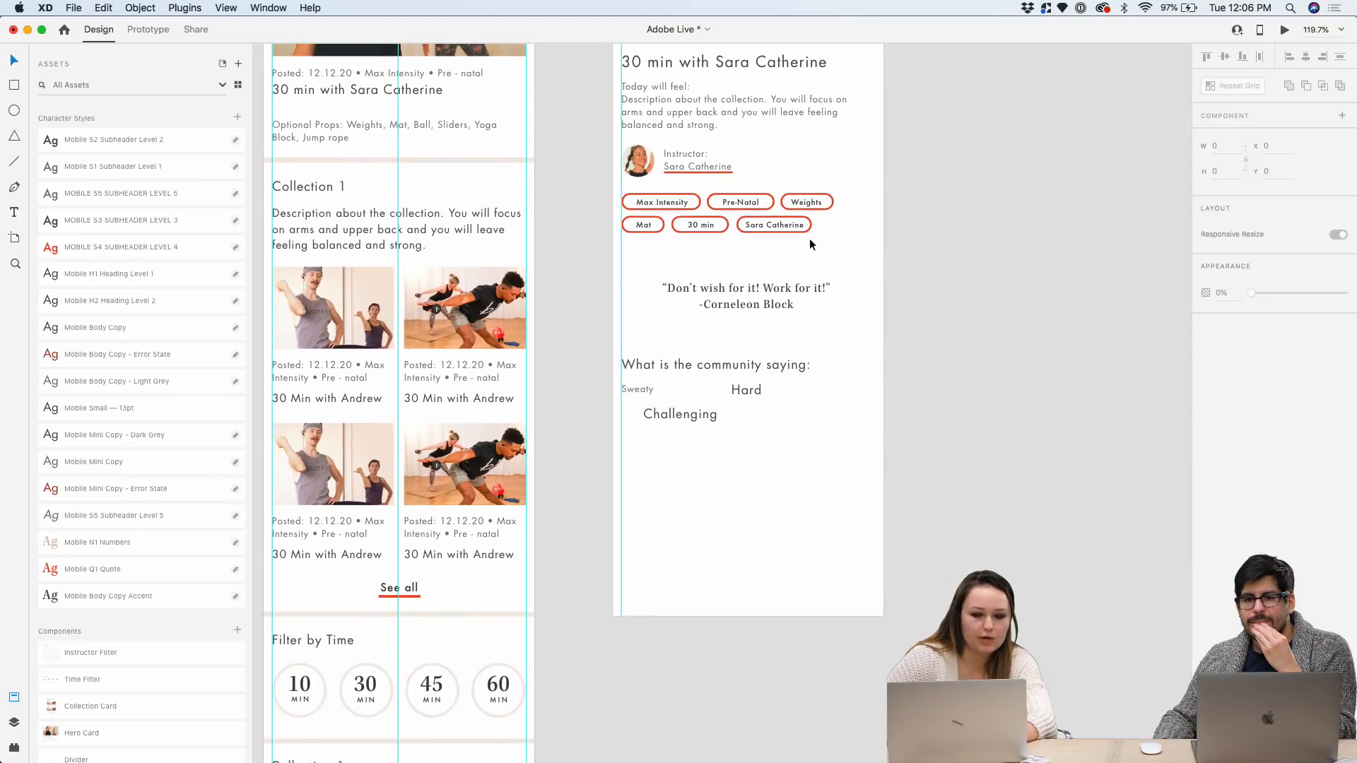
pyautogui.scroll(3, 864, 337)
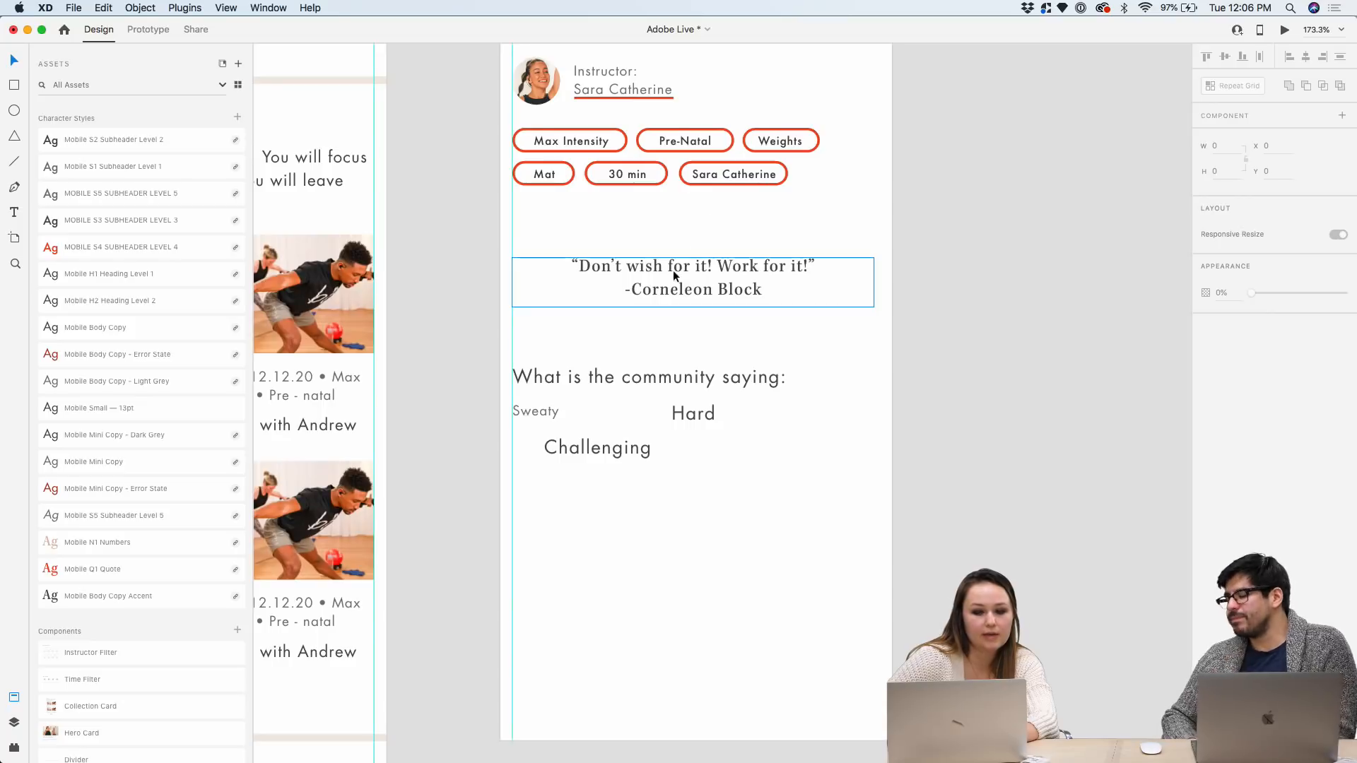
pyautogui.click(602, 286)
pyautogui.doubleClick(601, 286)
pyautogui.click(576, 266)
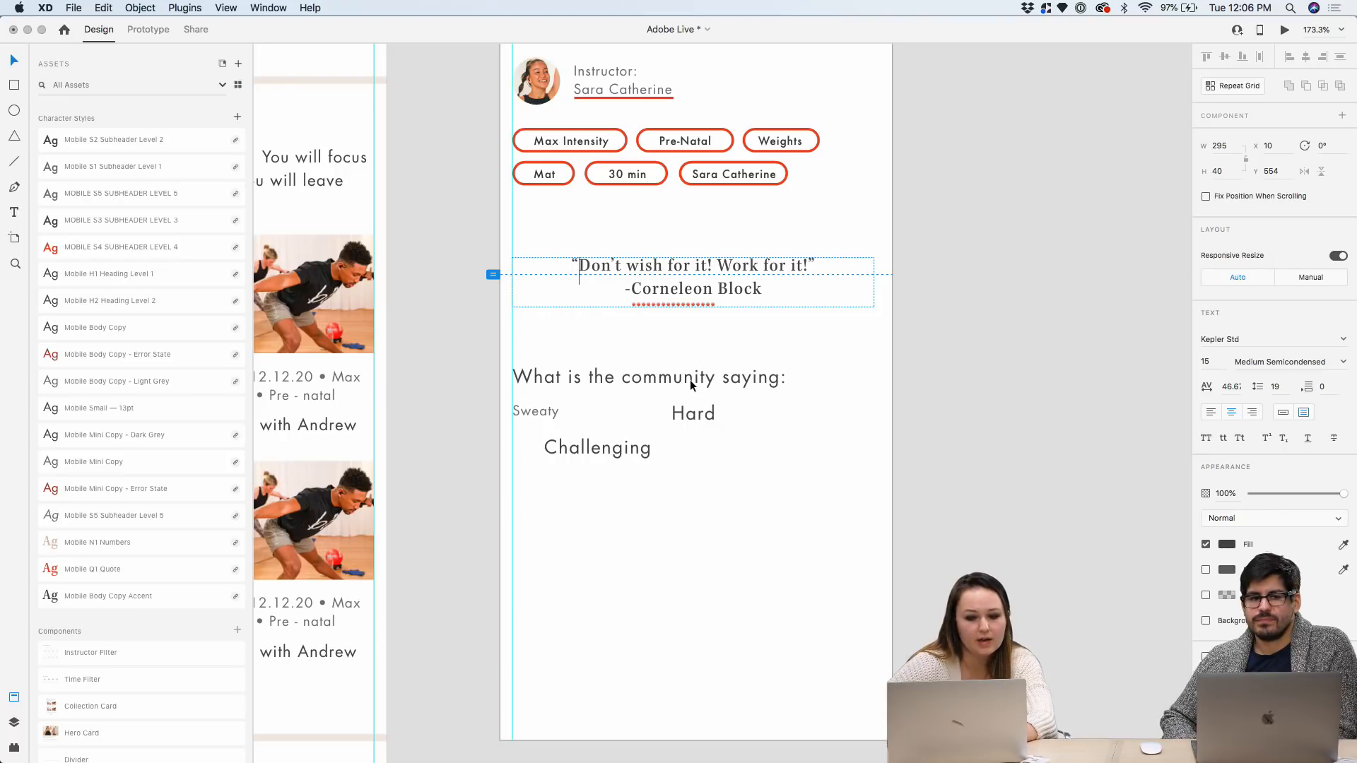
pyautogui.click(734, 520)
pyautogui.scroll(-3, 733, 520)
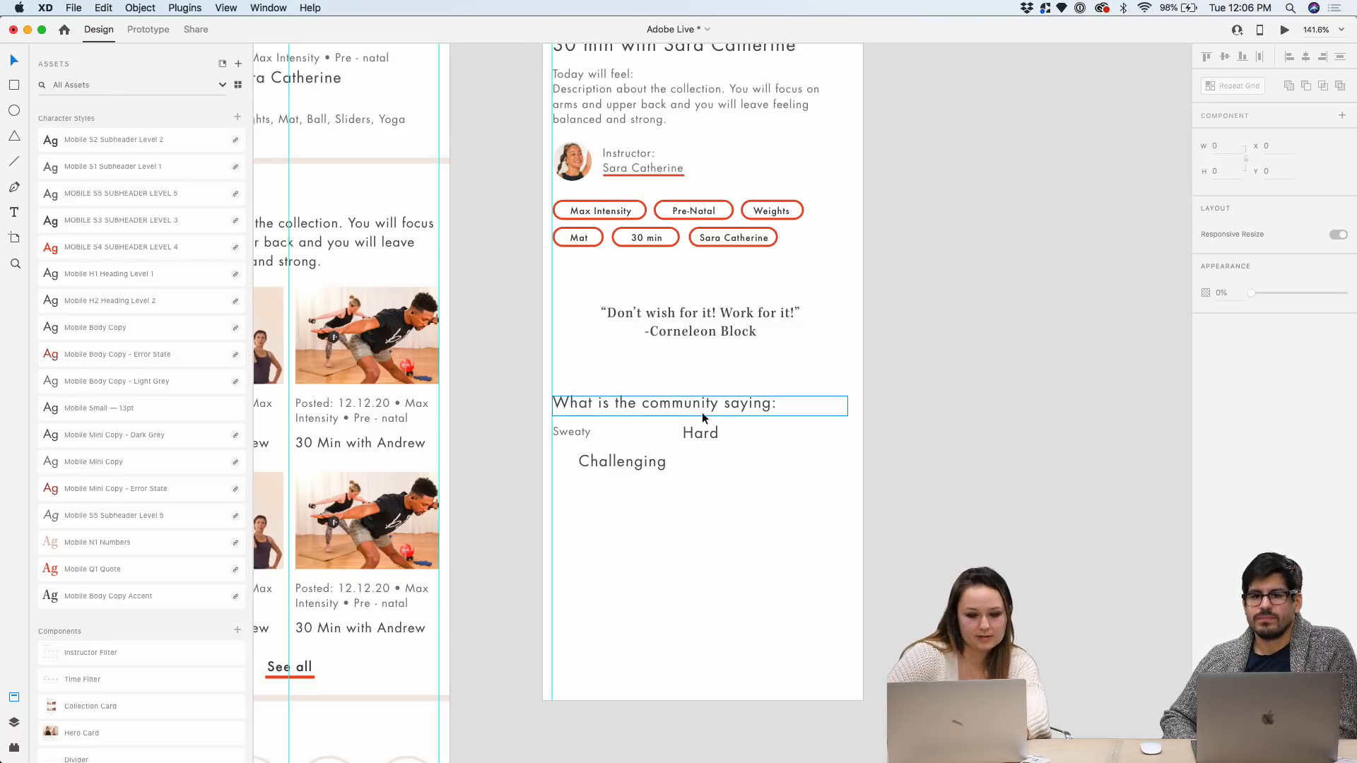
pyautogui.scroll(3, 702, 413)
pyautogui.scroll(-2, 693, 501)
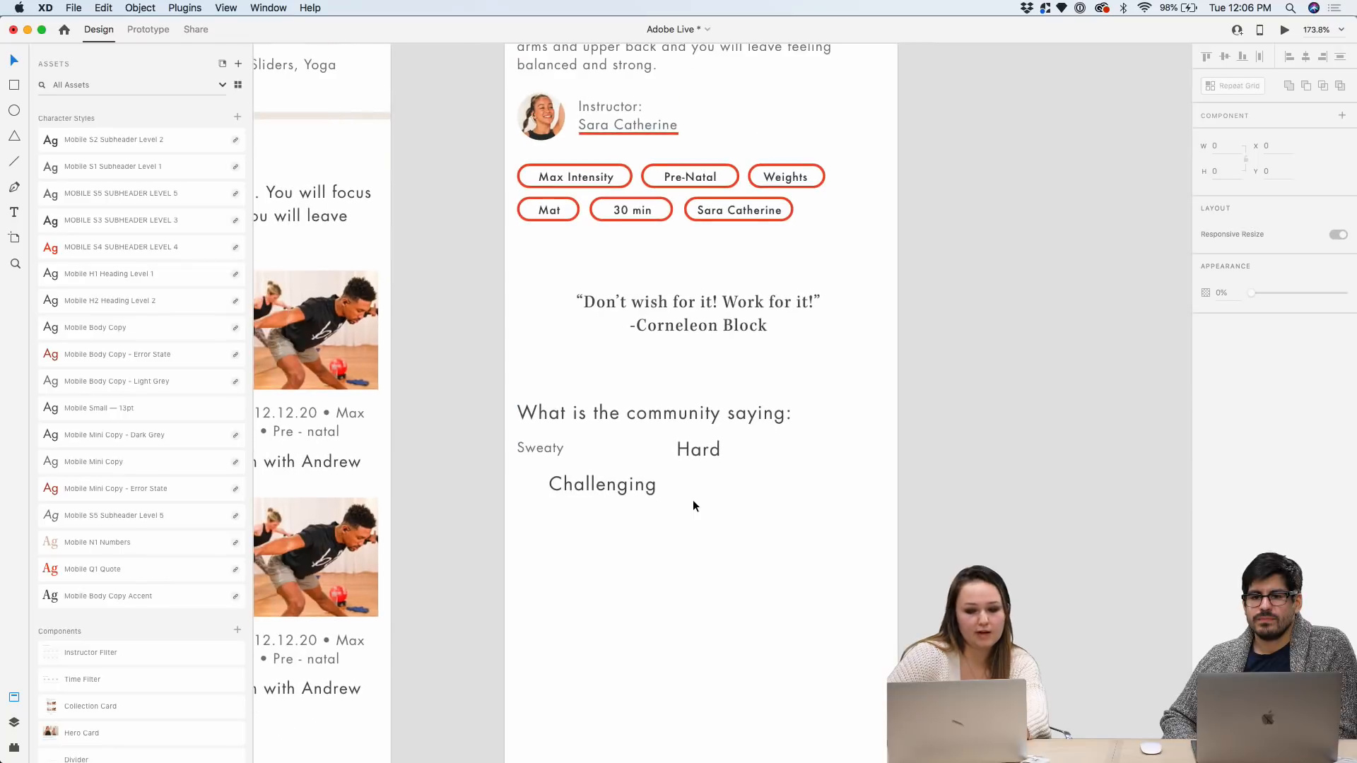
pyautogui.hscroll(2, 657, 382)
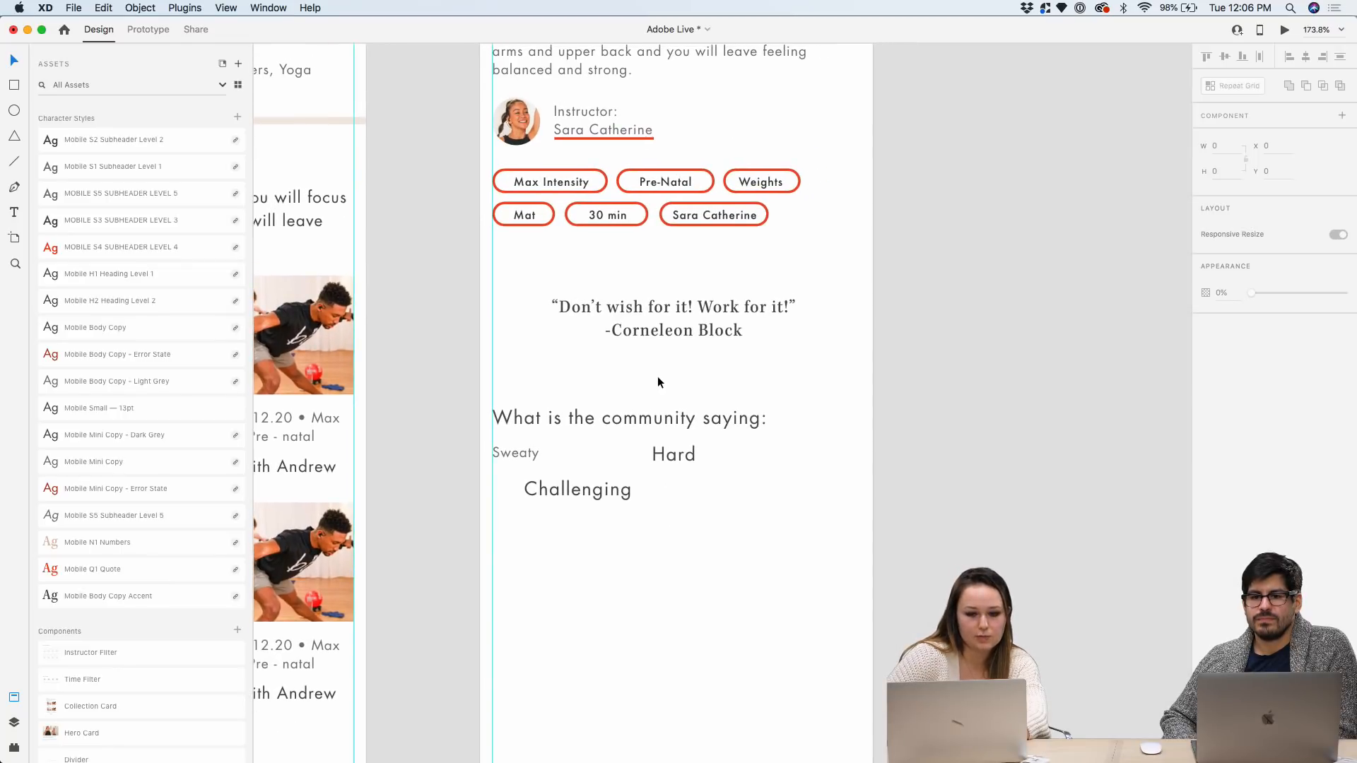
pyautogui.scroll(3, 124, 198)
pyautogui.scroll(3, 120, 176)
pyautogui.click(119, 306)
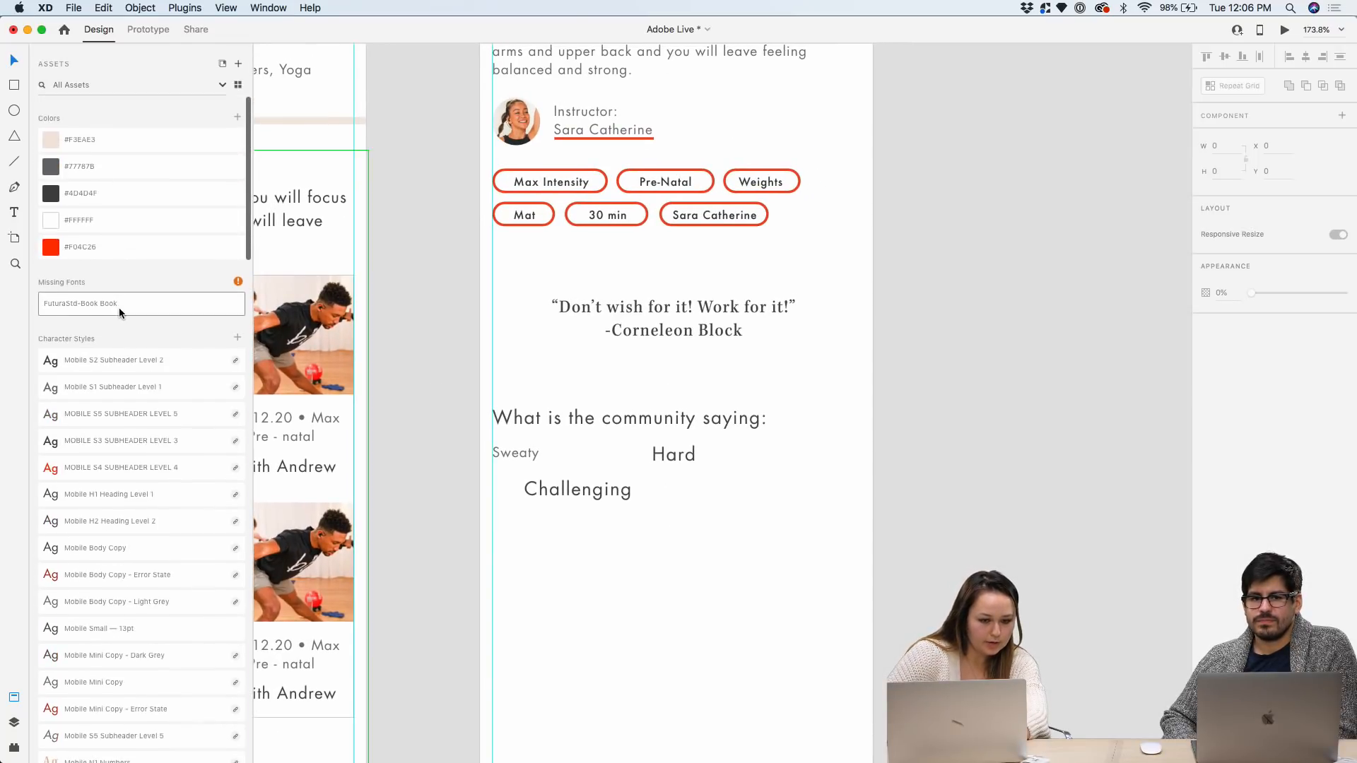
pyautogui.scroll(-3, 119, 308)
pyautogui.scroll(-10, 119, 307)
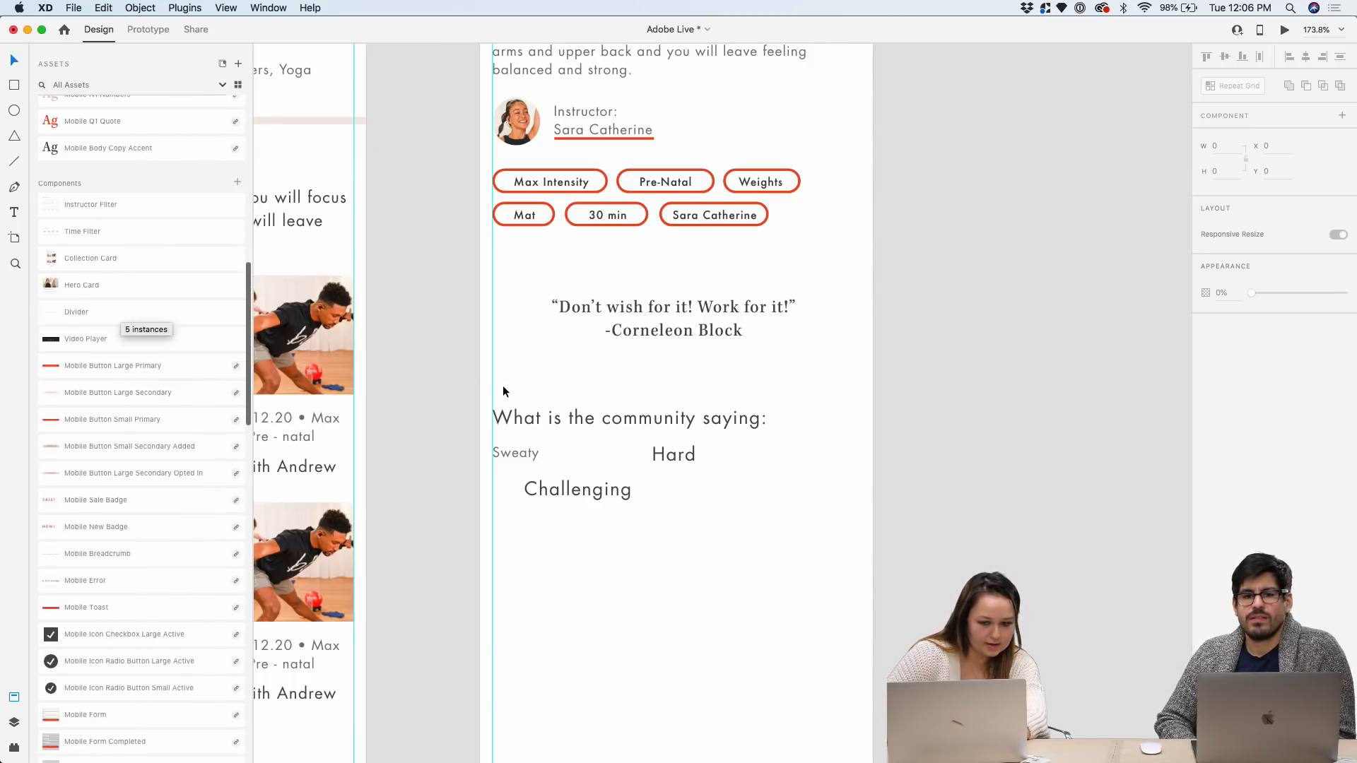
pyautogui.scroll(-3, 503, 384)
pyautogui.moveTo(780, 542); pyautogui.dragTo(527, 439)
pyautogui.scroll(3, 528, 438)
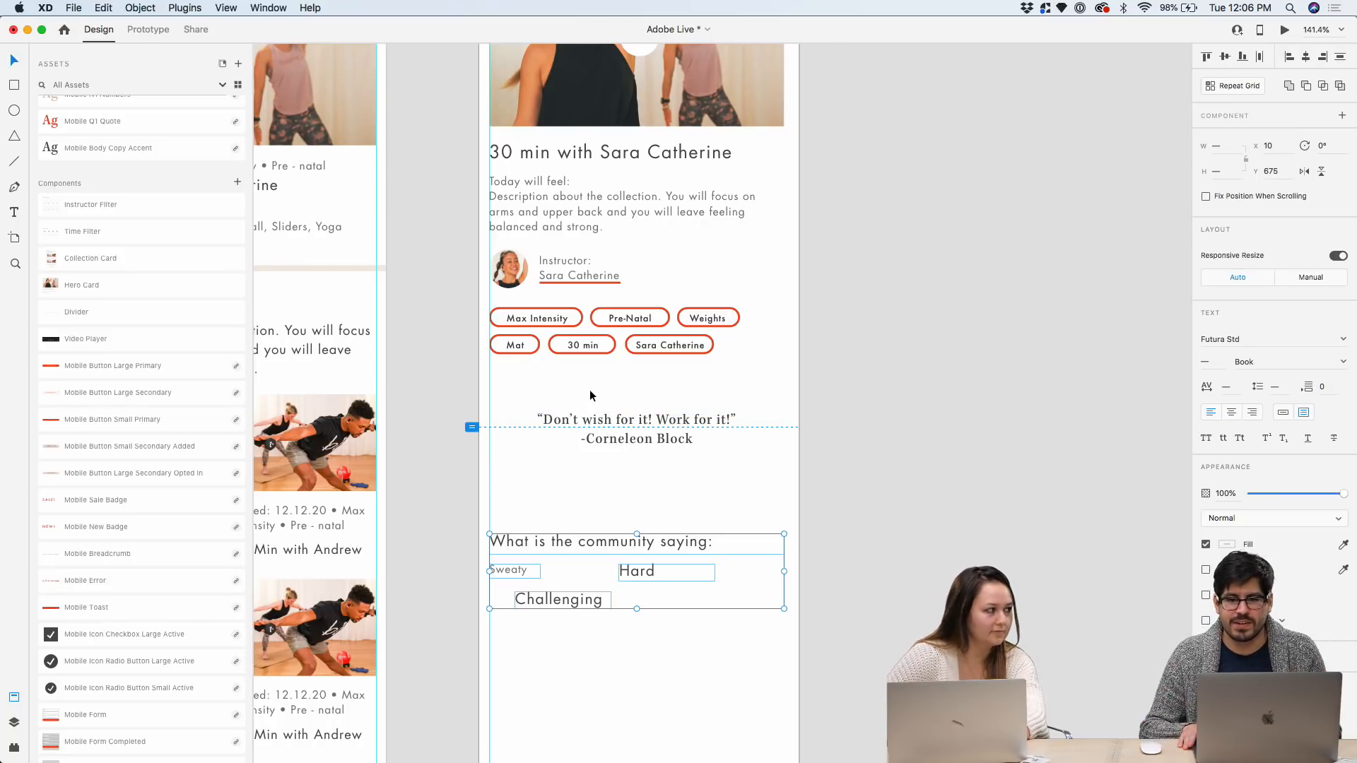
pyautogui.hscroll(-1, 591, 395)
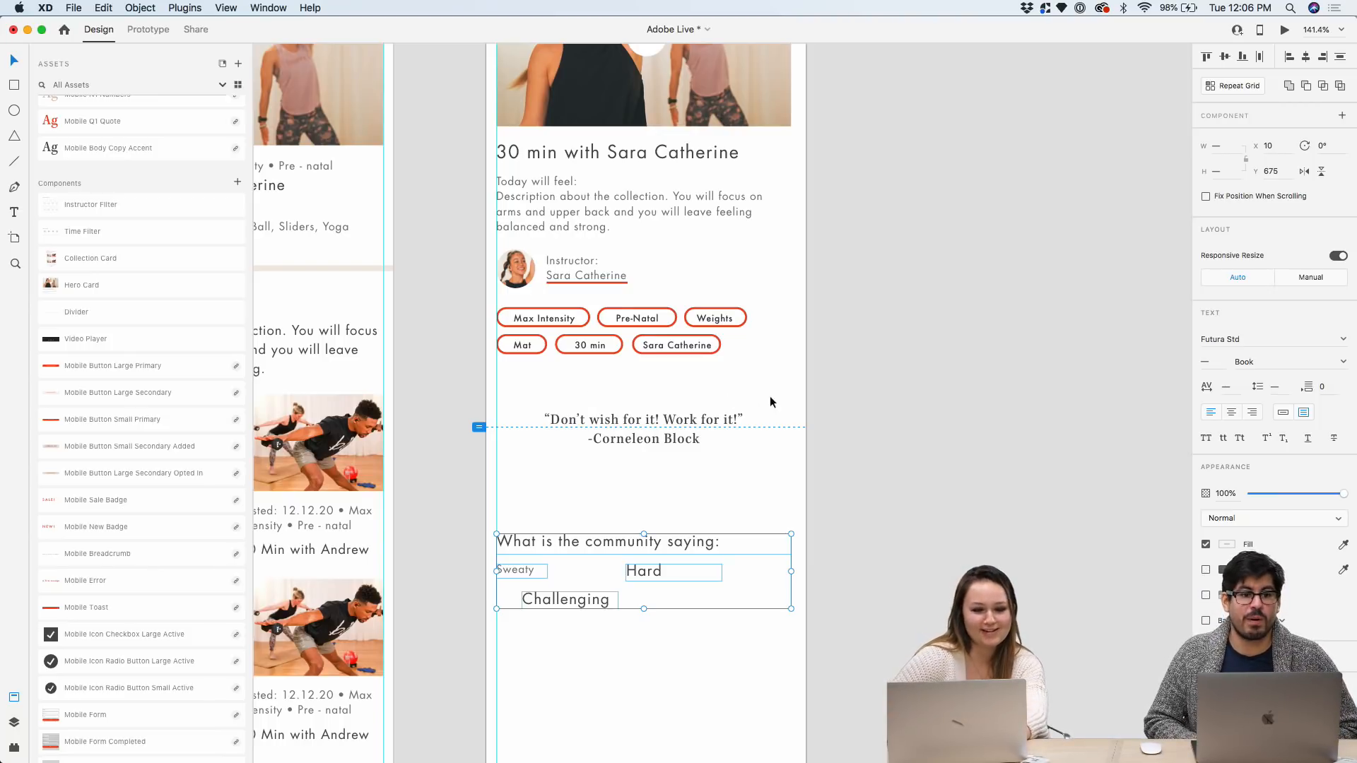
pyautogui.scroll(2, 790, 400)
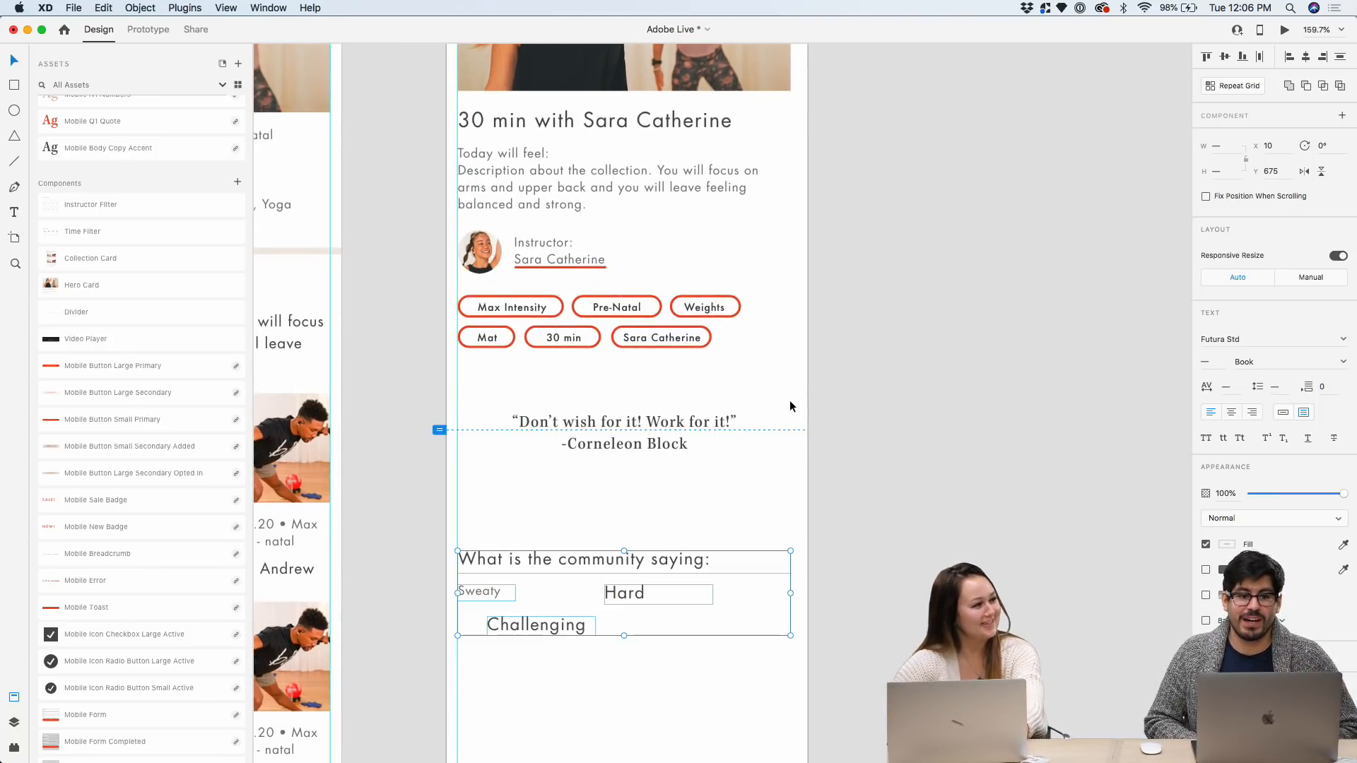
pyautogui.click(722, 417)
pyautogui.click(822, 400)
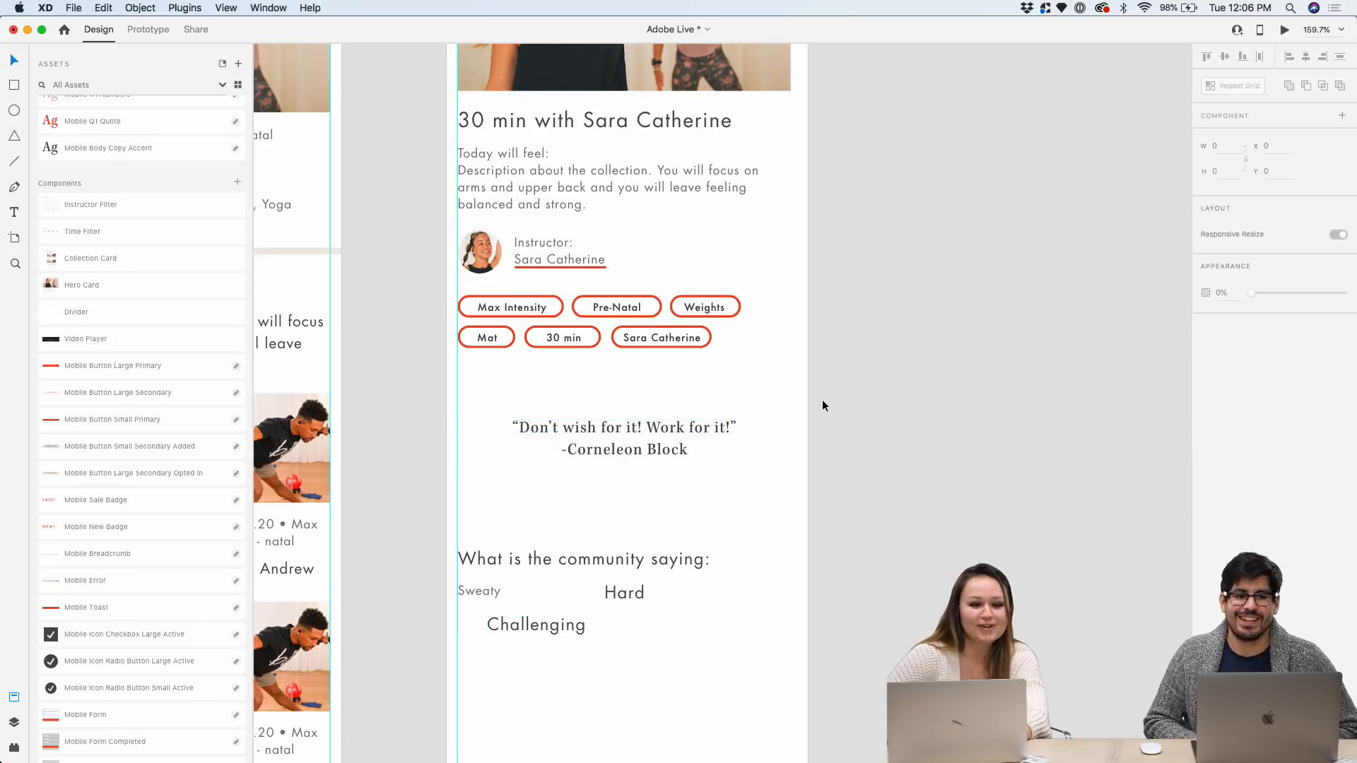
pyautogui.scroll(-2, 821, 400)
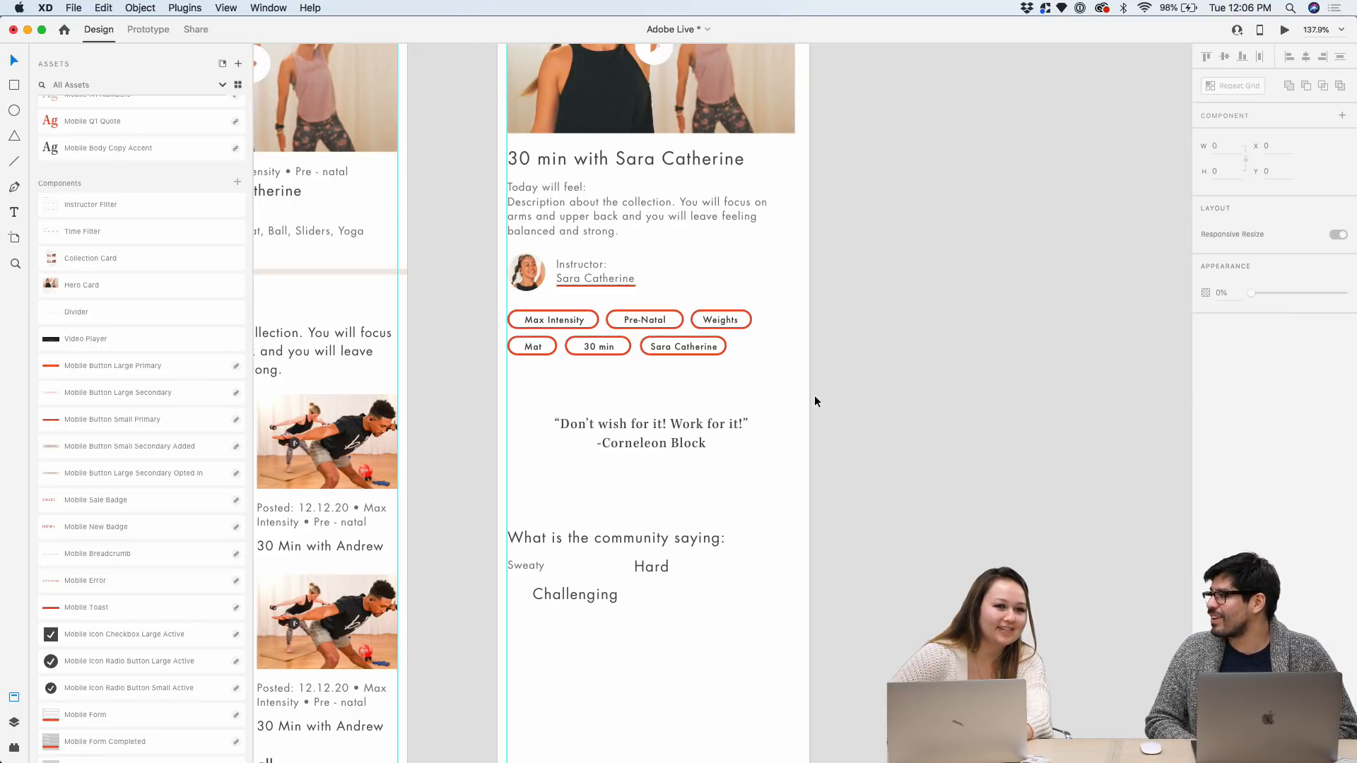
pyautogui.scroll(-1, 814, 397)
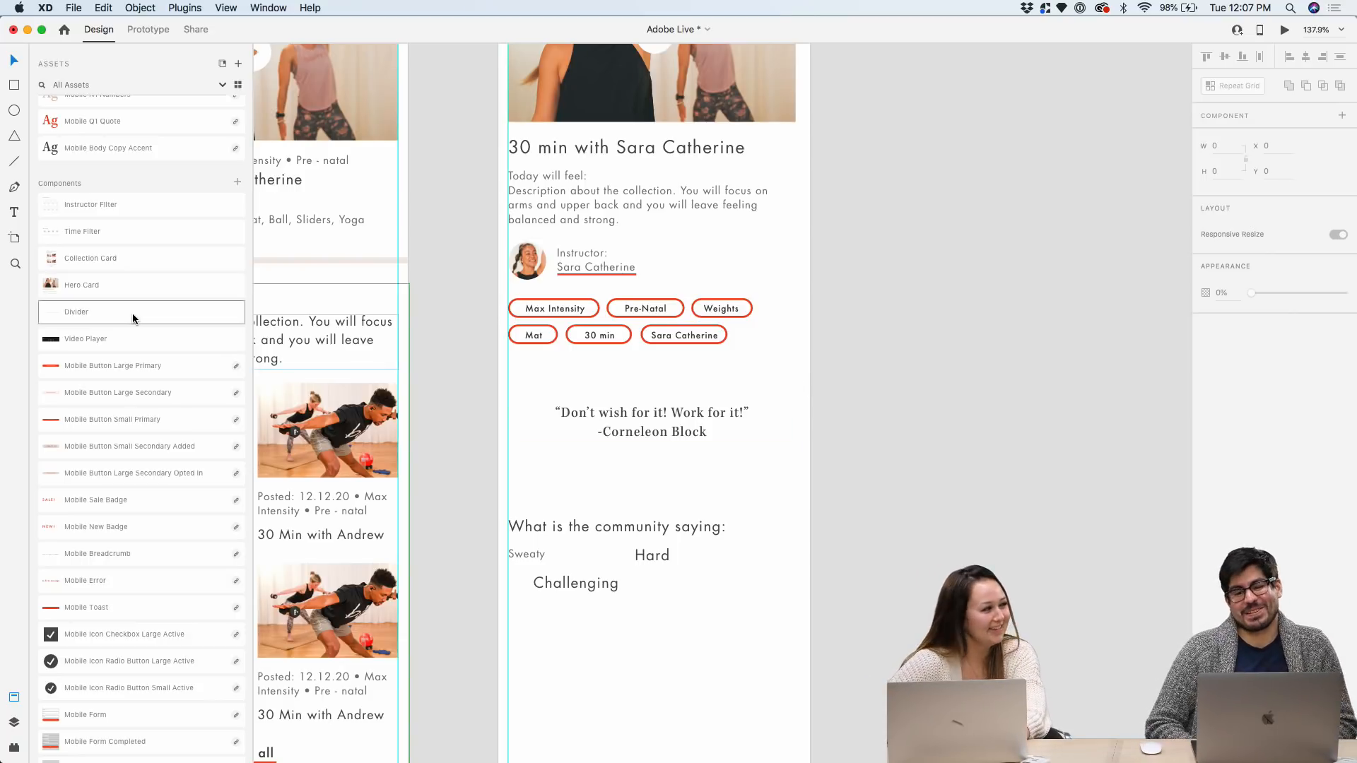
# Add a Divider line above the quote, nudged toward the tags, and move the community section down
pyautogui.moveTo(118, 313); pyautogui.dragTo(623, 427)
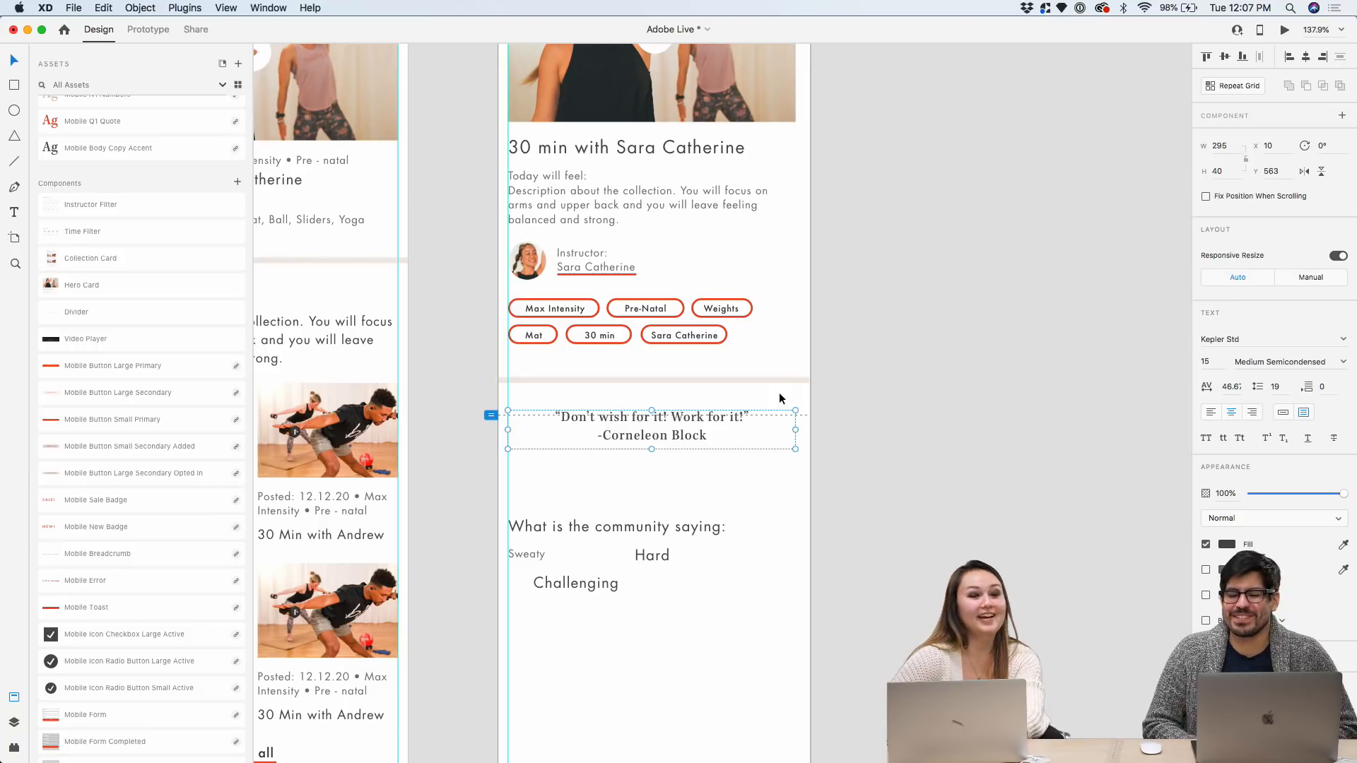
pyautogui.scroll(1, 778, 392)
pyautogui.moveTo(749, 626); pyautogui.dragTo(540, 549)
pyautogui.click(575, 451)
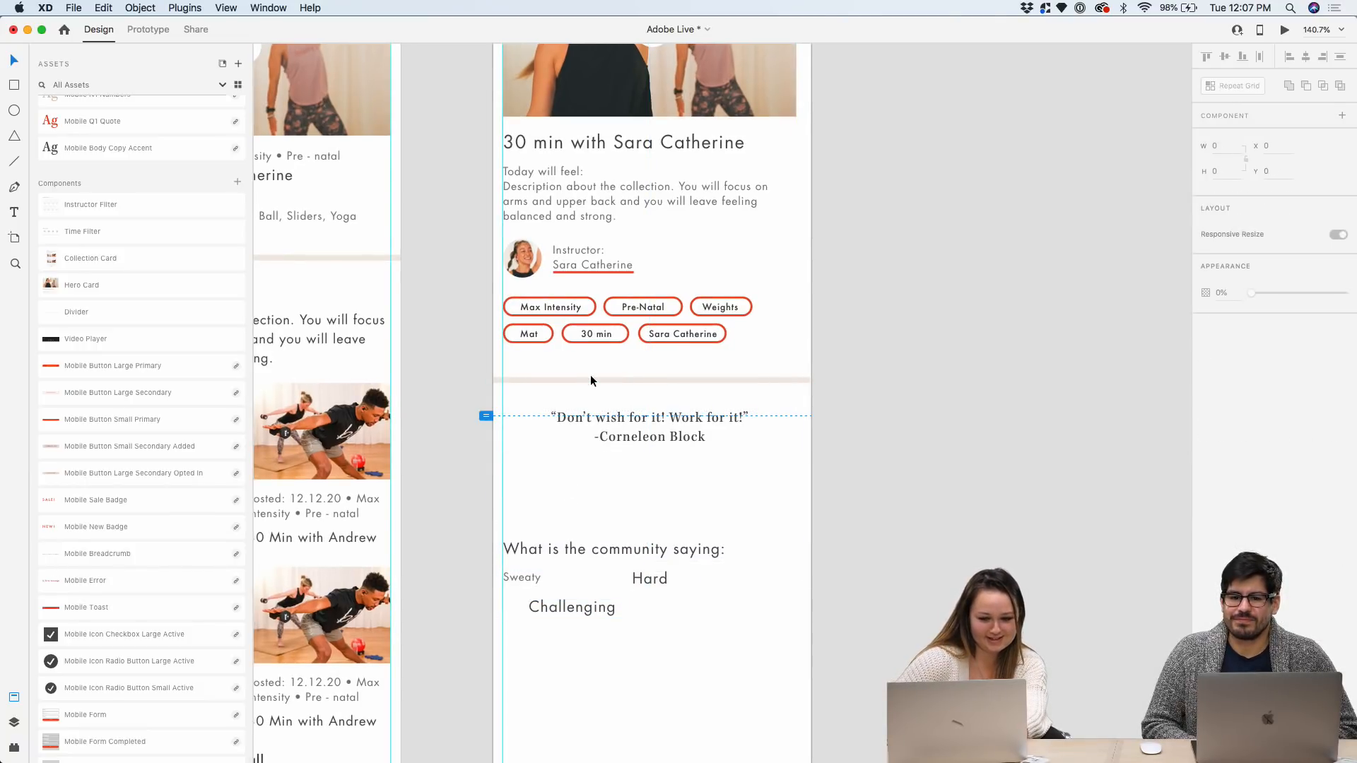
pyautogui.scroll(3, 791, 391)
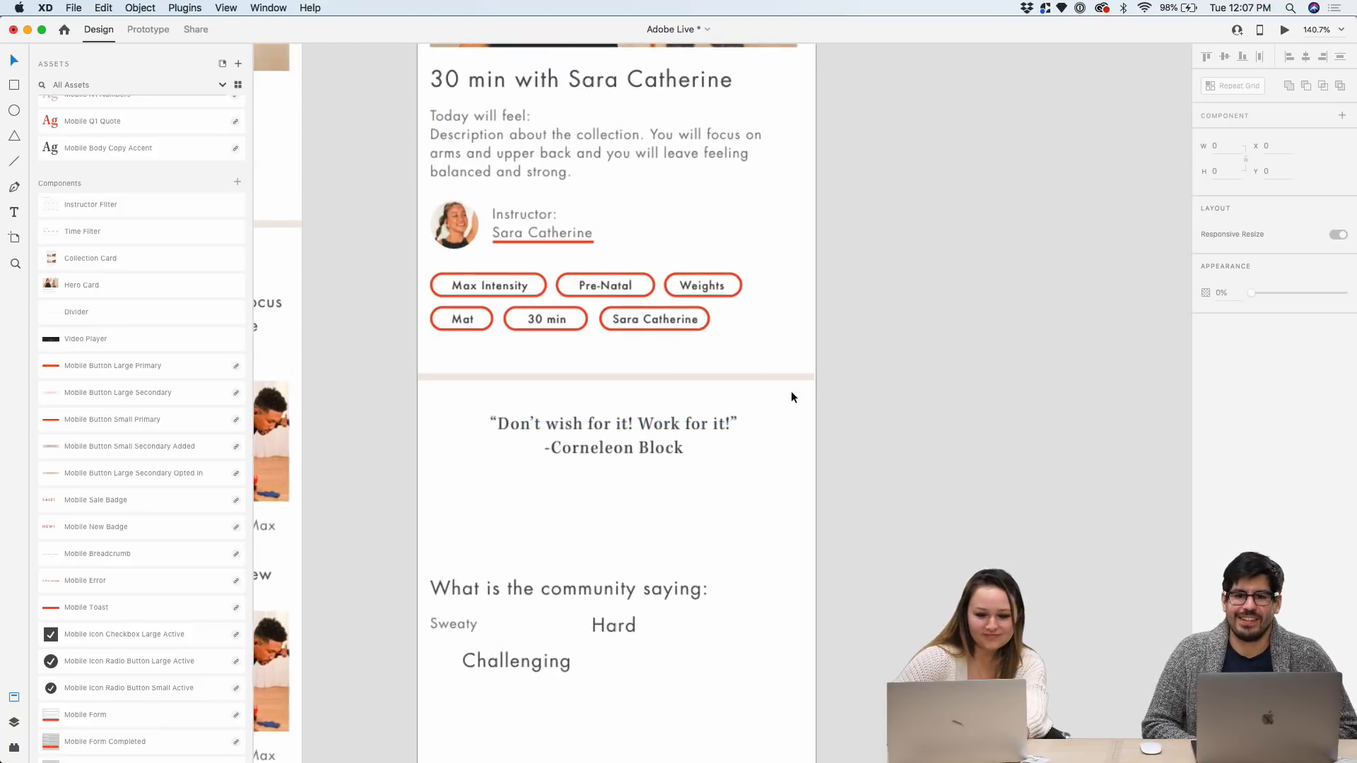
pyautogui.click(746, 378)
pyautogui.moveTo(745, 372); pyautogui.dragTo(745, 367)
pyautogui.scroll(-5, 745, 366)
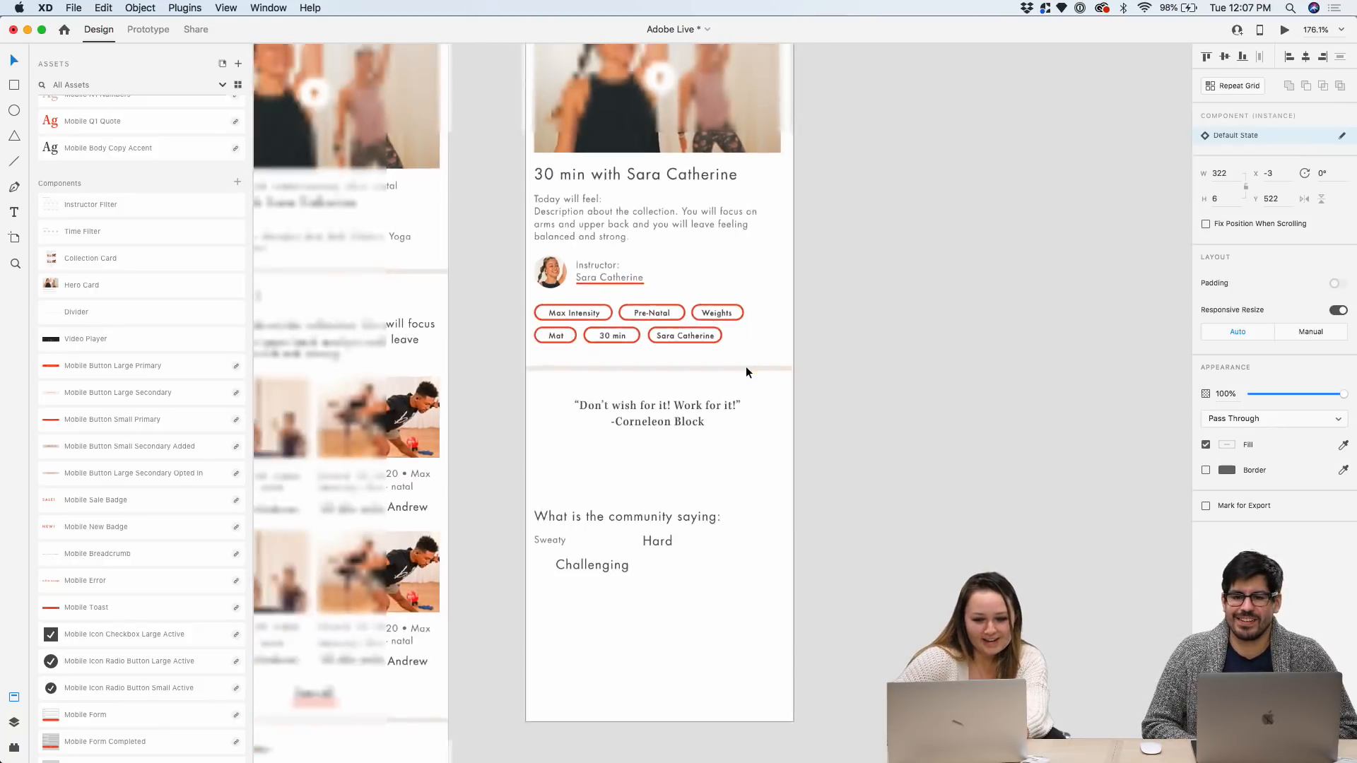
pyautogui.click(834, 308)
# Show the layout grid and place a second Divider line below the quote
pyautogui.press('super+shift+apostrophe')
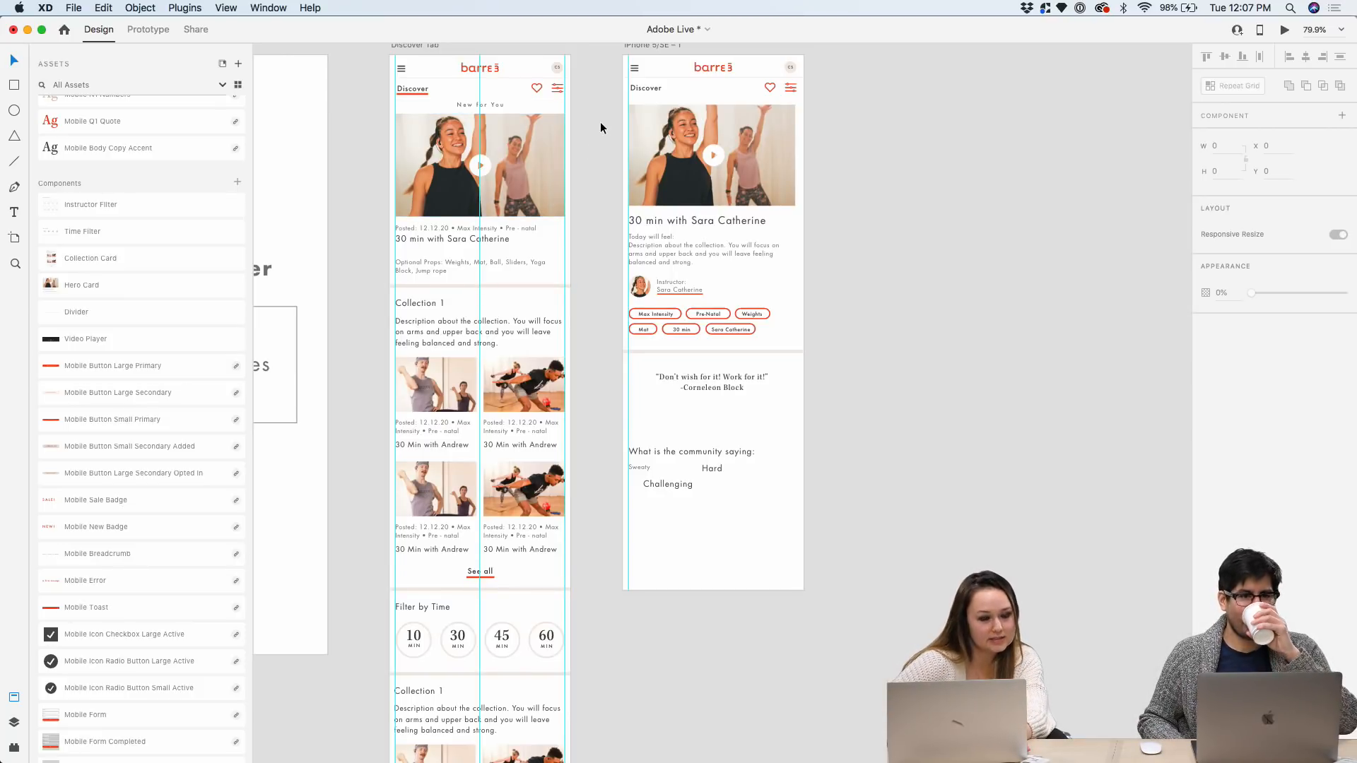
pyautogui.scroll(5, 808, 274)
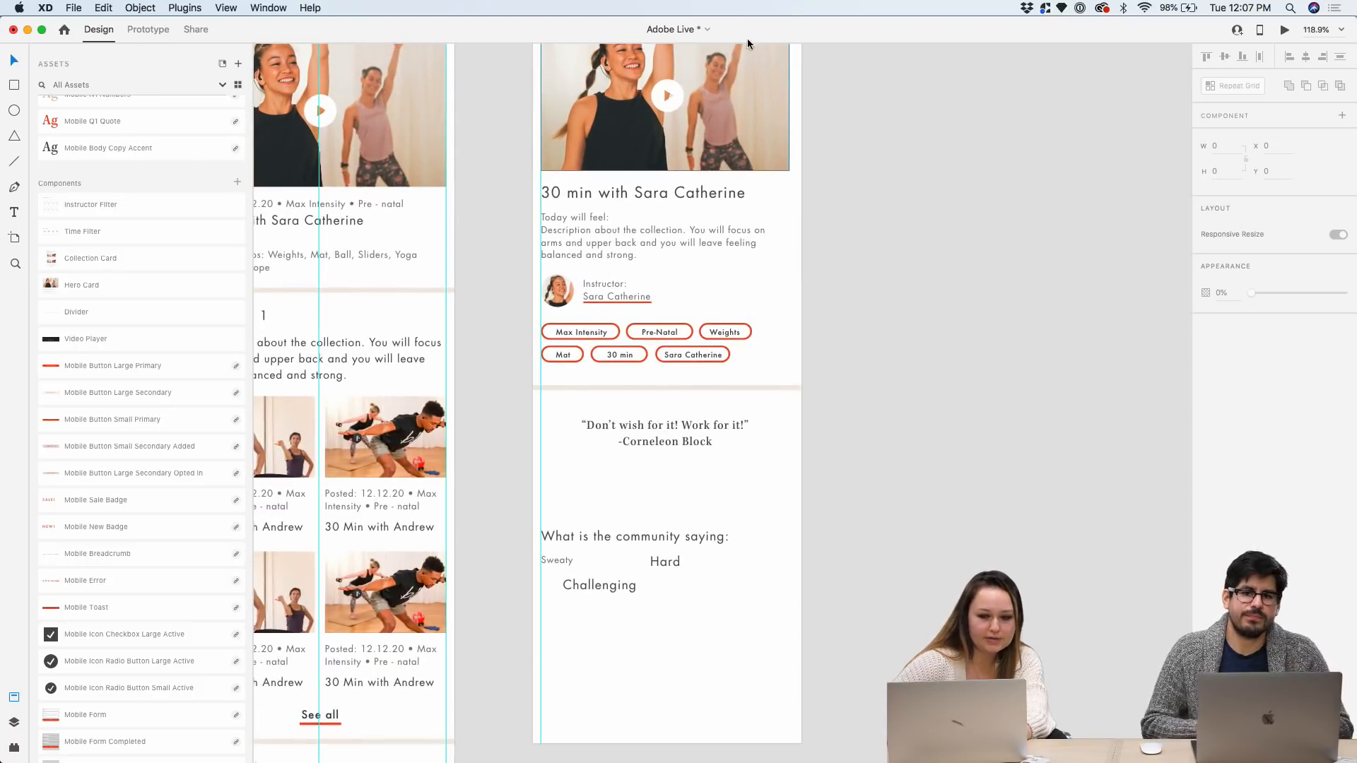
pyautogui.scroll(5, 765, 159)
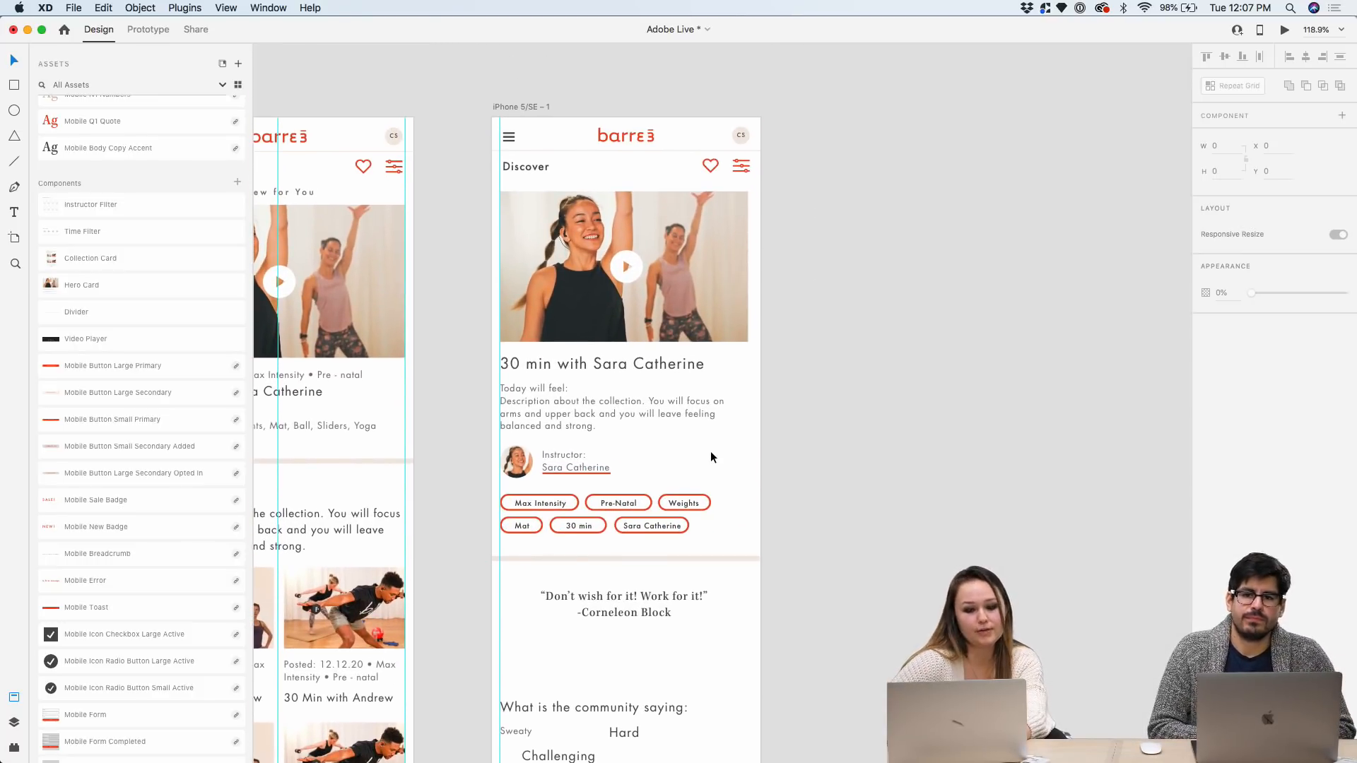
pyautogui.scroll(-5, 710, 451)
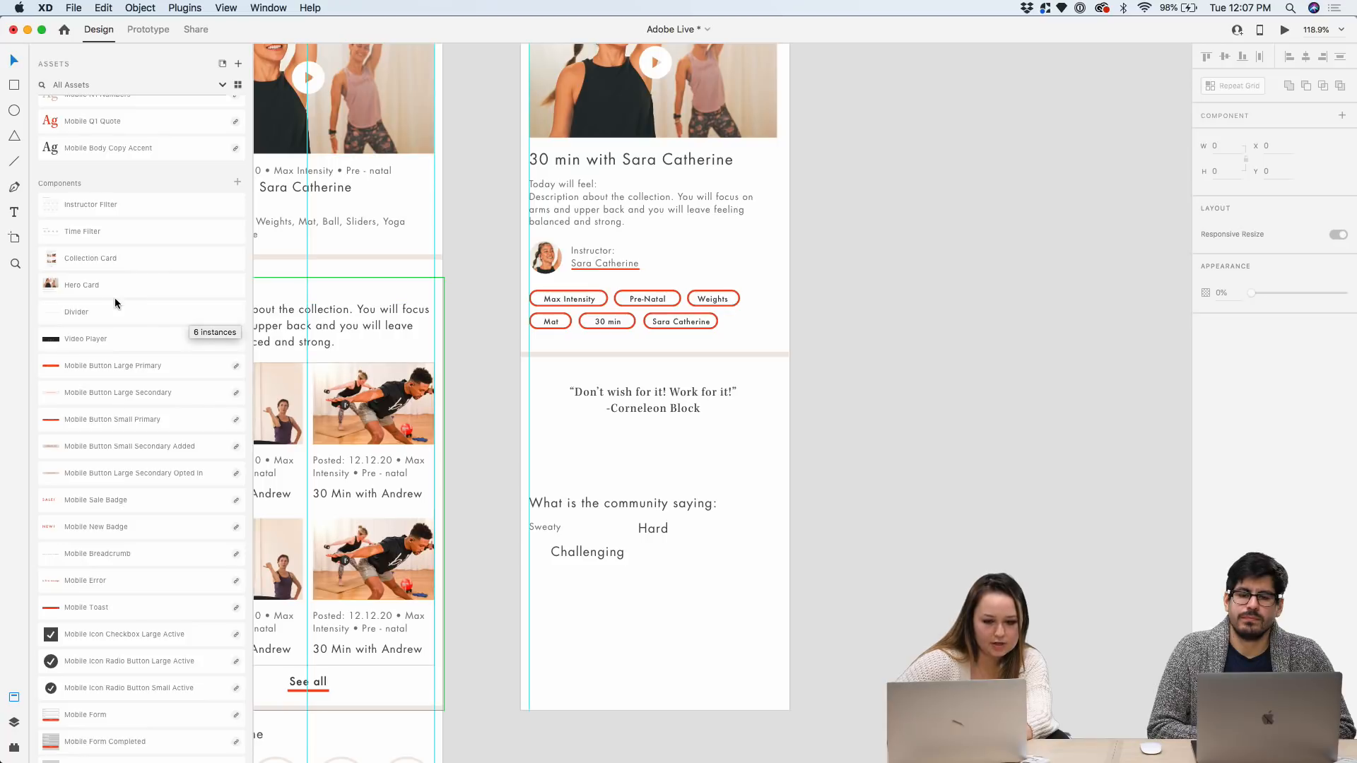
pyautogui.moveTo(101, 311); pyautogui.dragTo(617, 450)
# Remove the quote's quotation marks, add a blank line before -Corneleon Block, and enlarge the box
pyautogui.scroll(3, 710, 411)
pyautogui.click(710, 412)
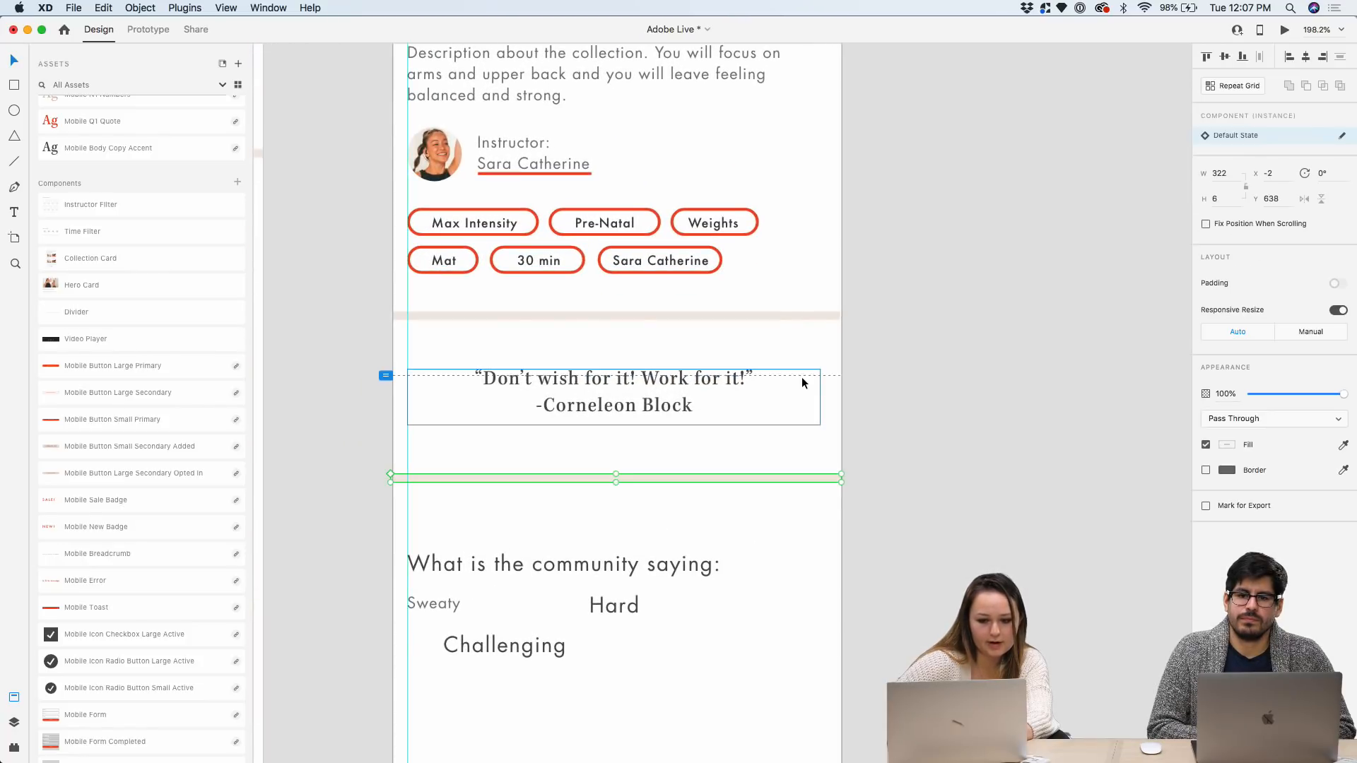
pyautogui.doubleClick(713, 379)
pyautogui.click(479, 377)
pyautogui.press('BackSpace')
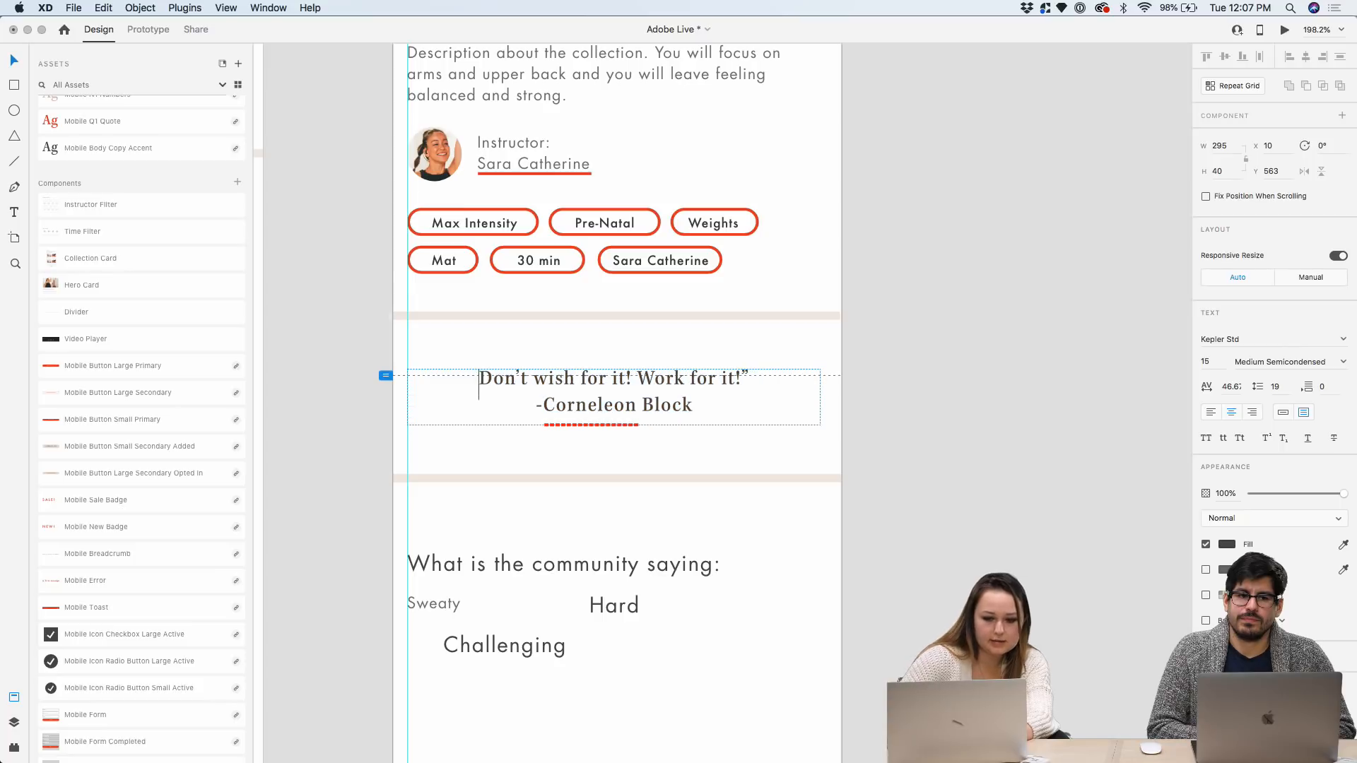
pyautogui.press('BackSpace')
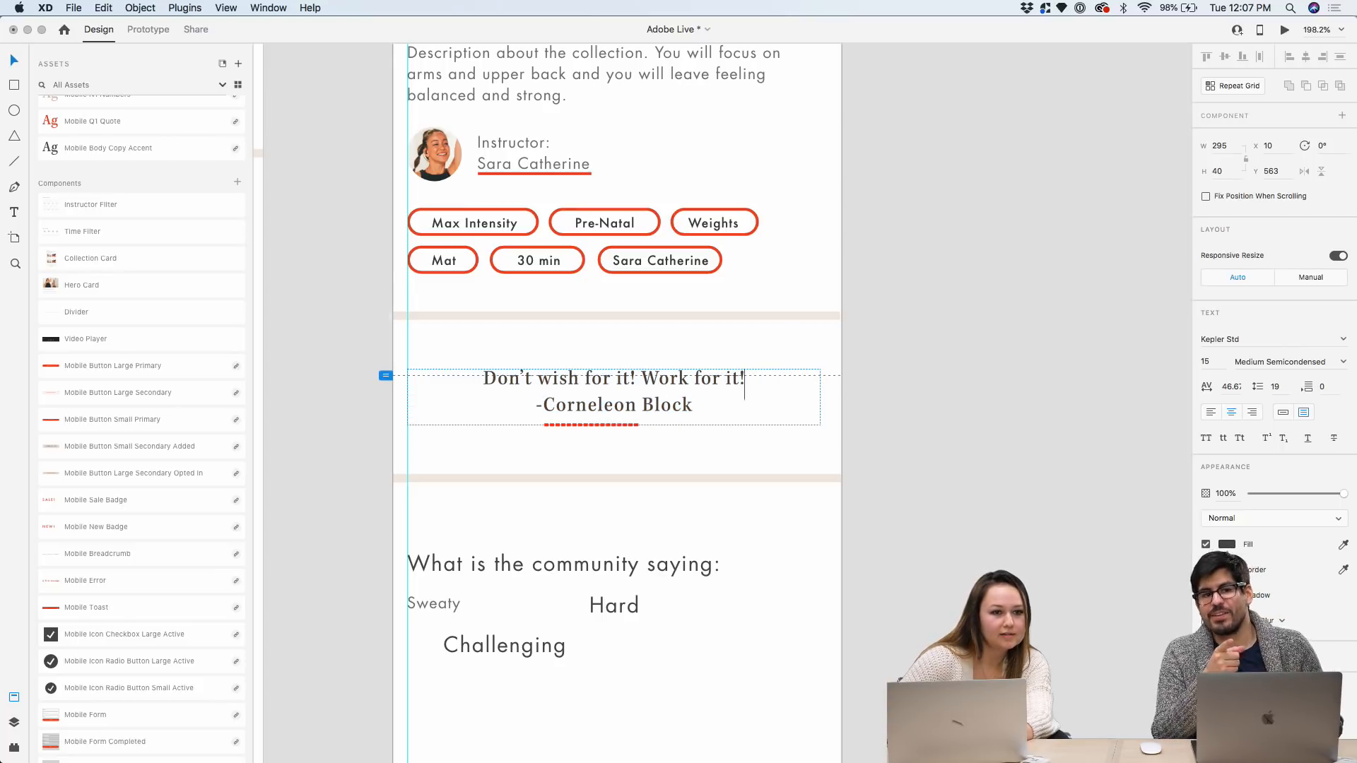
pyautogui.press('Return')
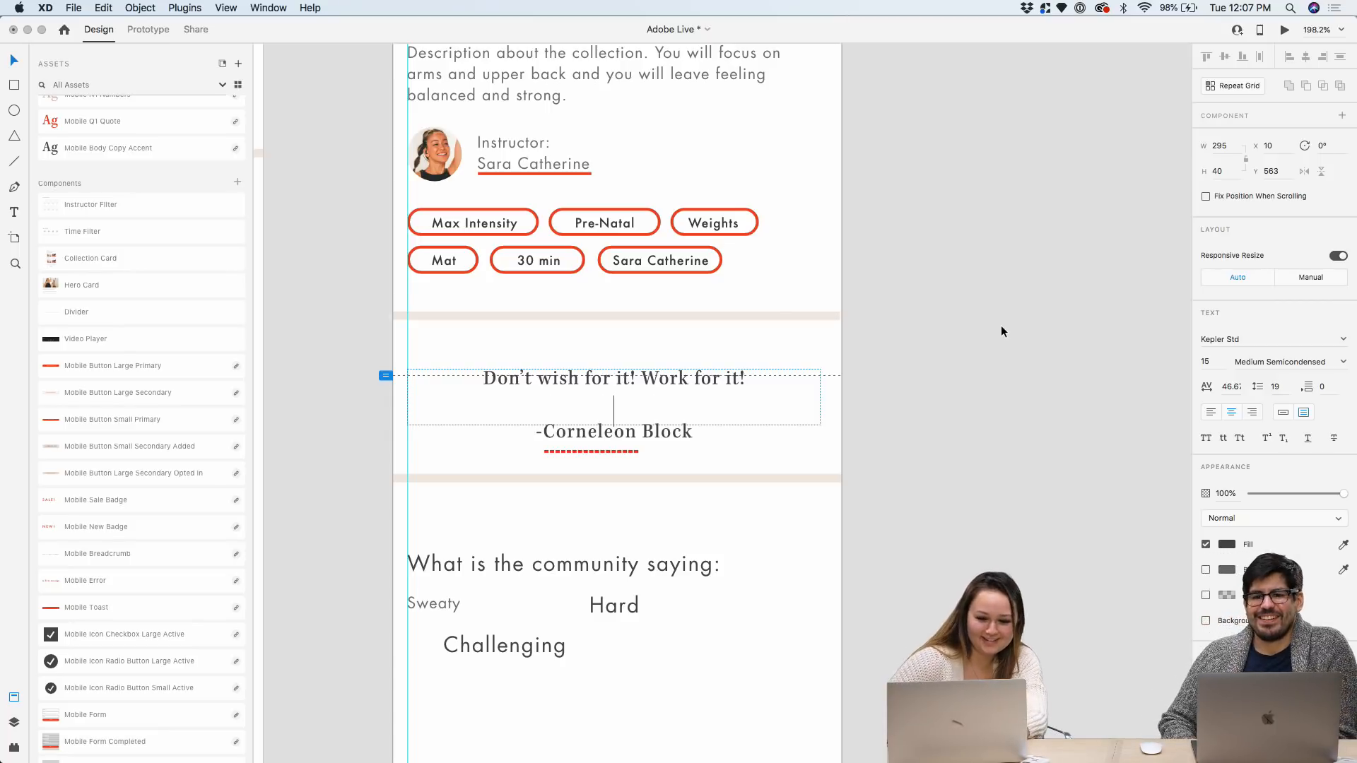
pyautogui.press('Escape')
pyautogui.moveTo(613, 425); pyautogui.dragTo(613, 453)
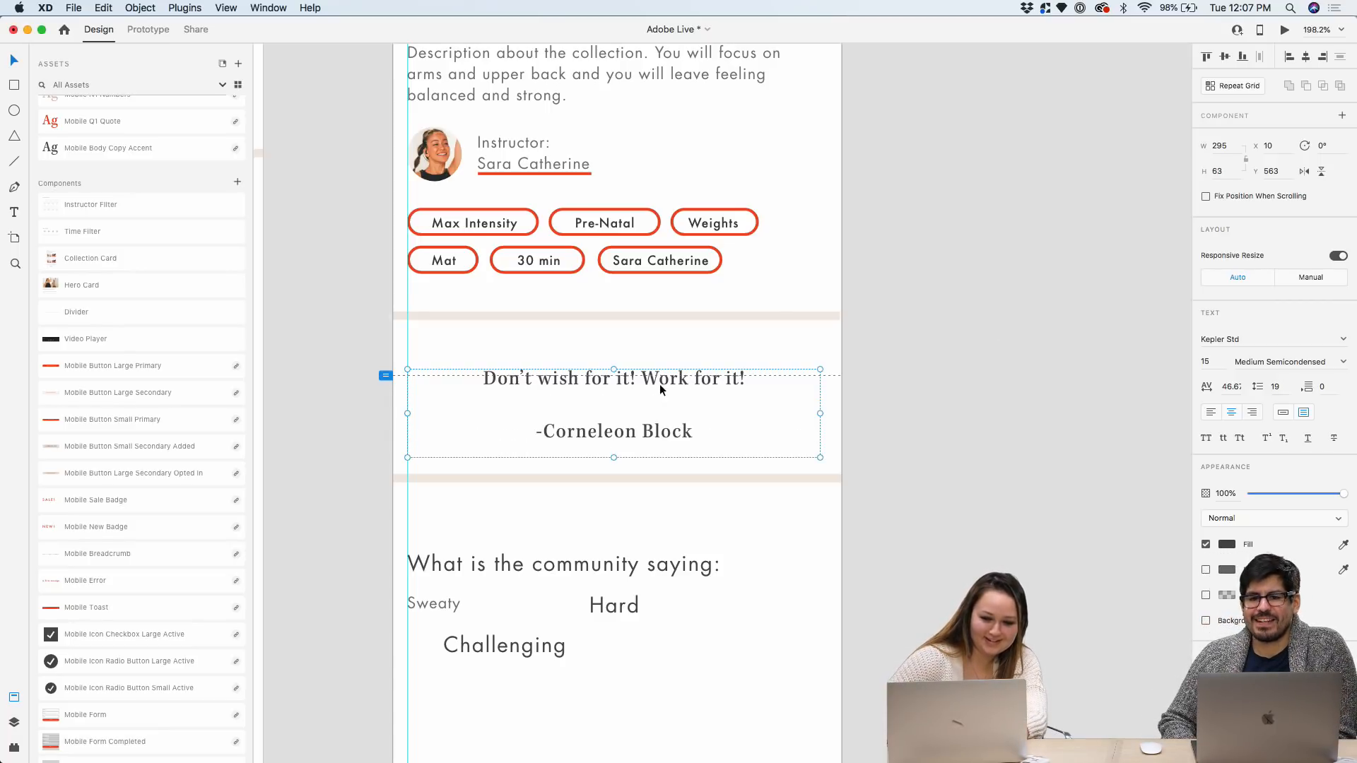
pyautogui.moveTo(659, 384); pyautogui.dragTo(660, 372)
pyautogui.click(883, 351)
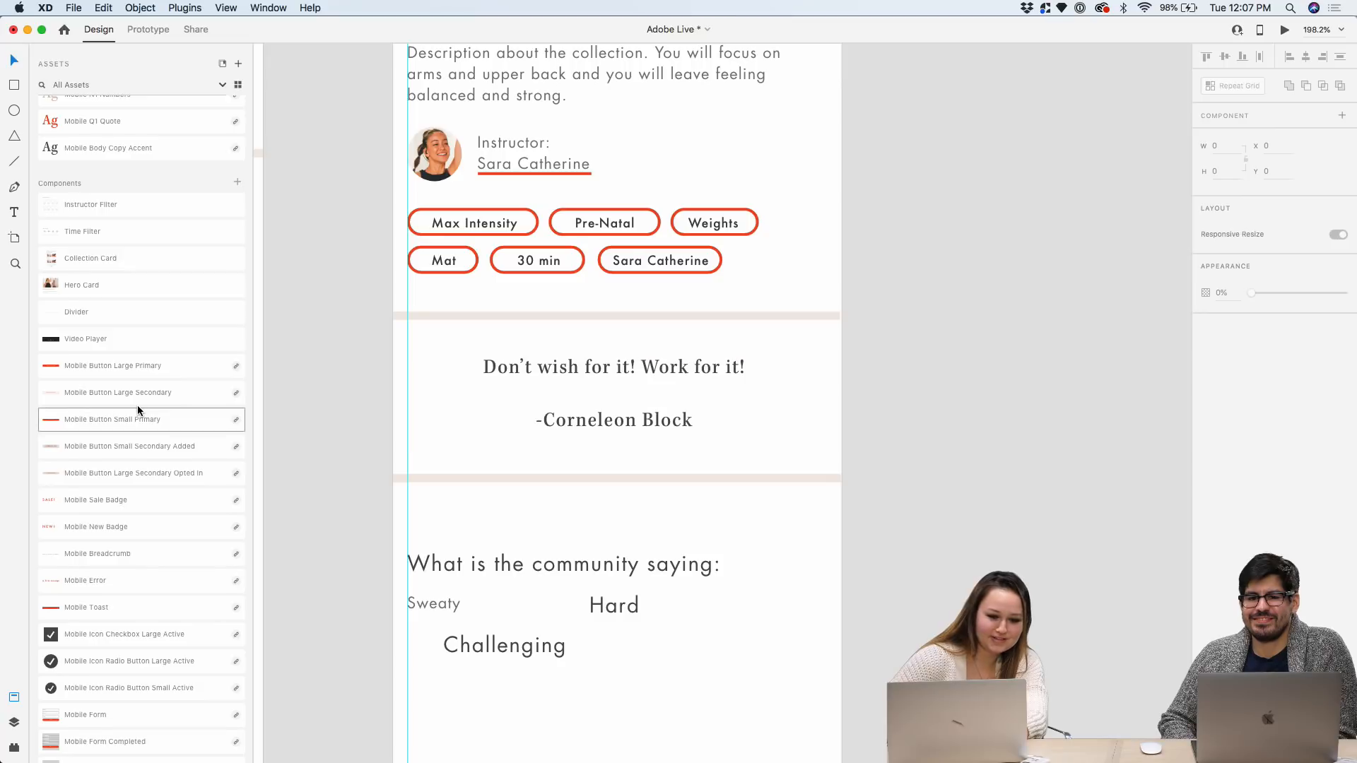
# Add the red Mobile Icon Quote Symbol, flipped 180° as a closing quote after 'it!'
pyautogui.scroll(-15, 138, 409)
pyautogui.scroll(-10, 137, 405)
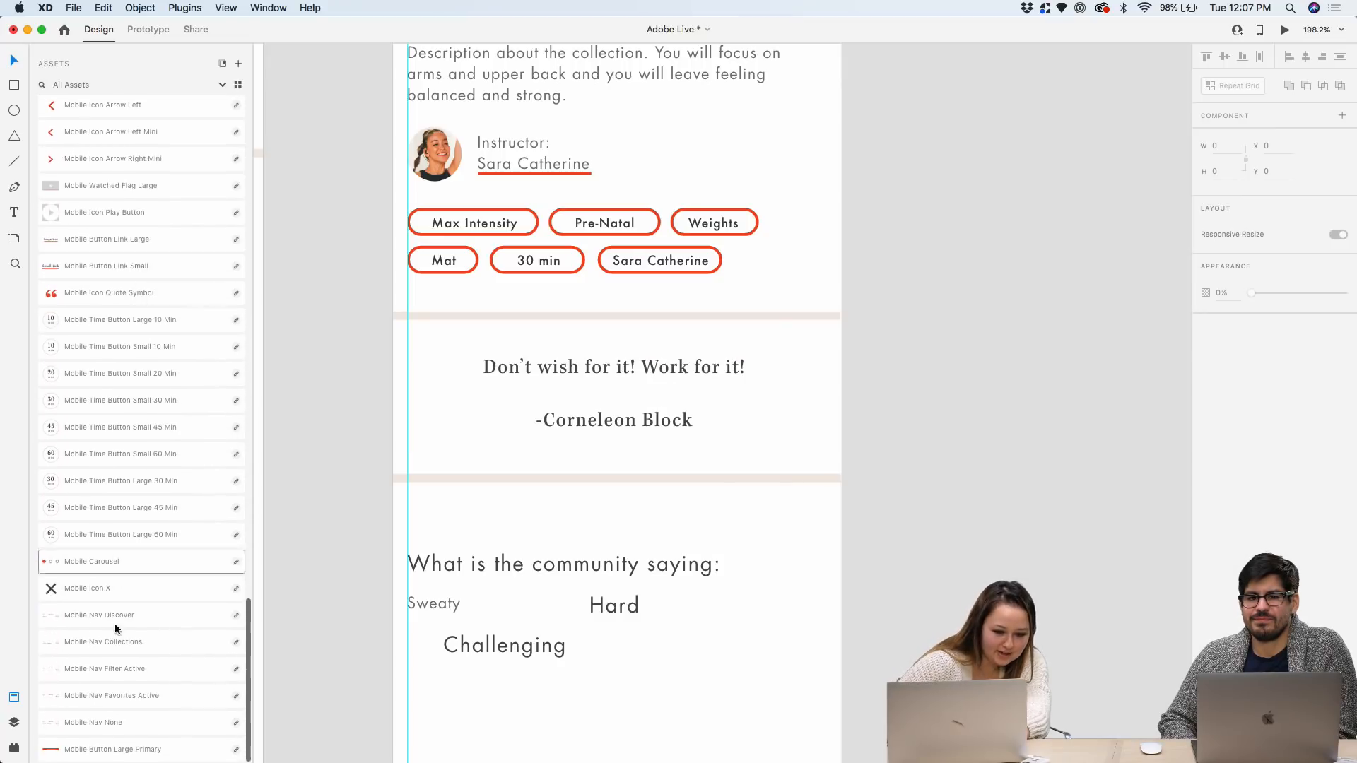
pyautogui.scroll(7, 115, 640)
pyautogui.moveTo(103, 533); pyautogui.dragTo(1021, 315)
pyautogui.scroll(3, 475, 426)
pyautogui.doubleClick(1021, 312)
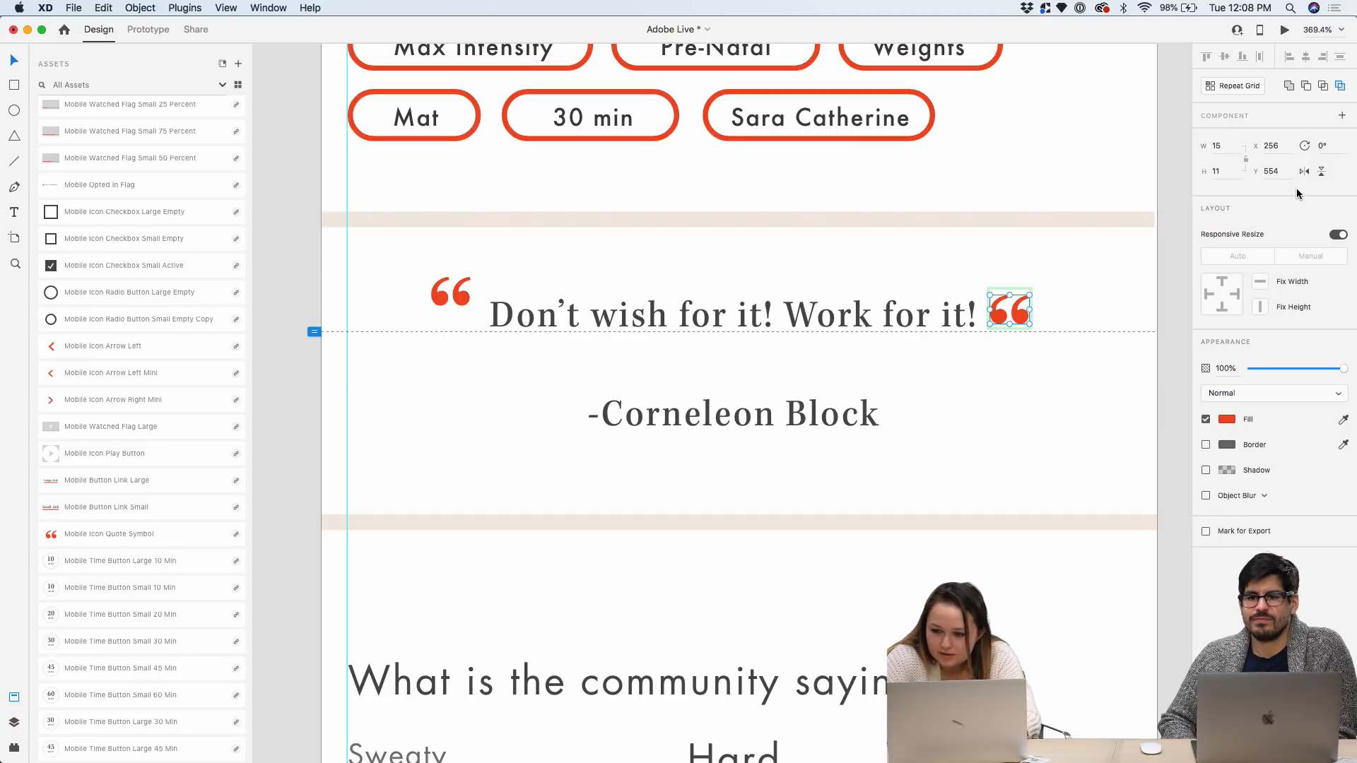
pyautogui.click(1320, 171)
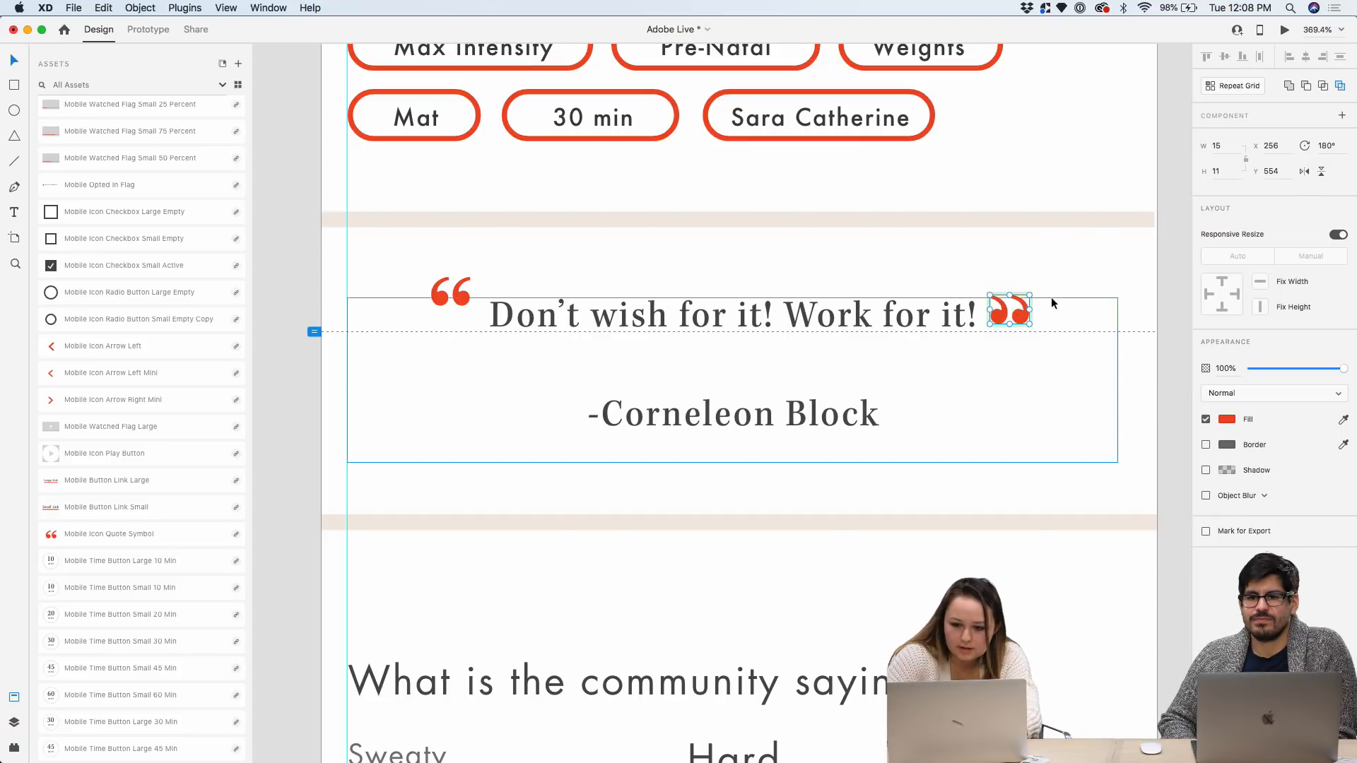
pyautogui.moveTo(1025, 311)
pyautogui.mouseDown()
pyautogui.moveTo(1025, 282)
pyautogui.moveTo(1027, 295)
pyautogui.mouseUp()
pyautogui.click(1089, 274)
# Adjust the quote text position and group it with both quote marks
pyautogui.scroll(-2, 1026, 296)
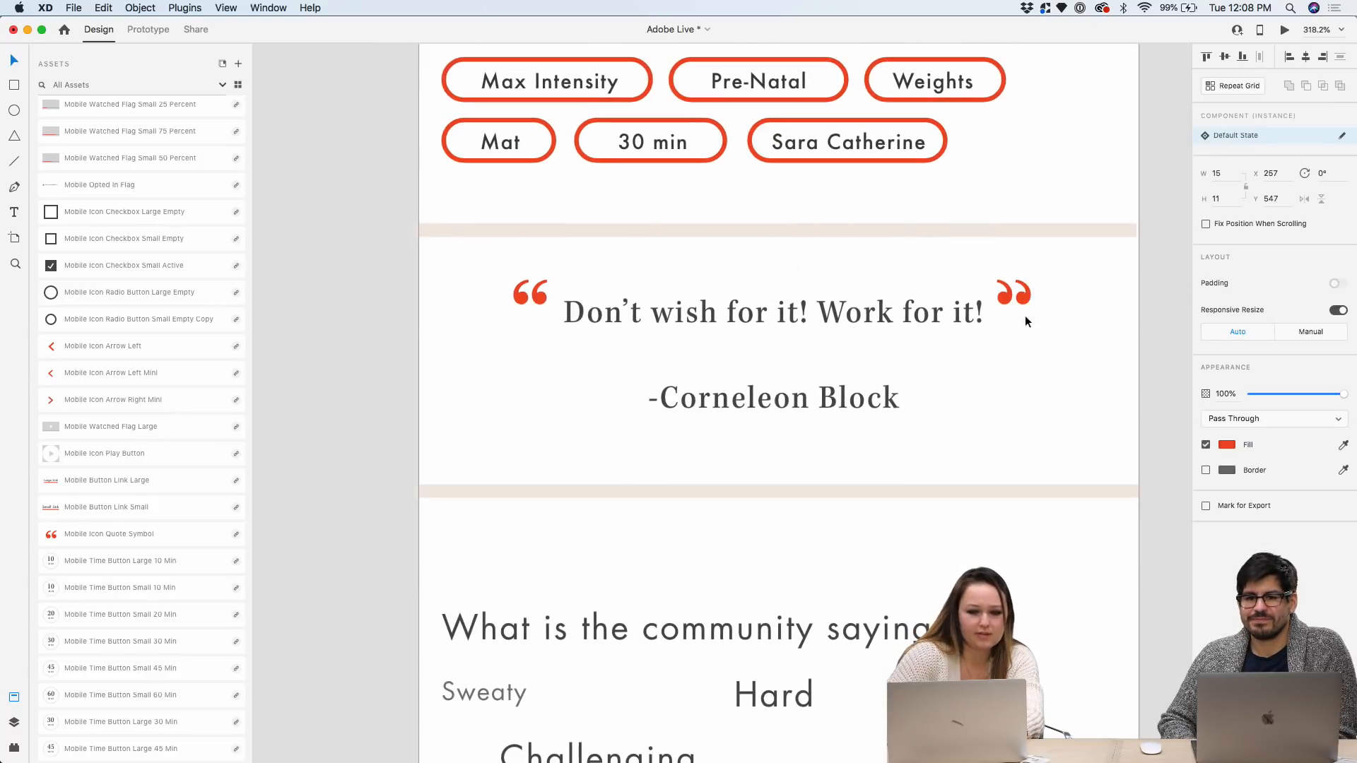
pyautogui.moveTo(1028, 417); pyautogui.dragTo(1001, 410)
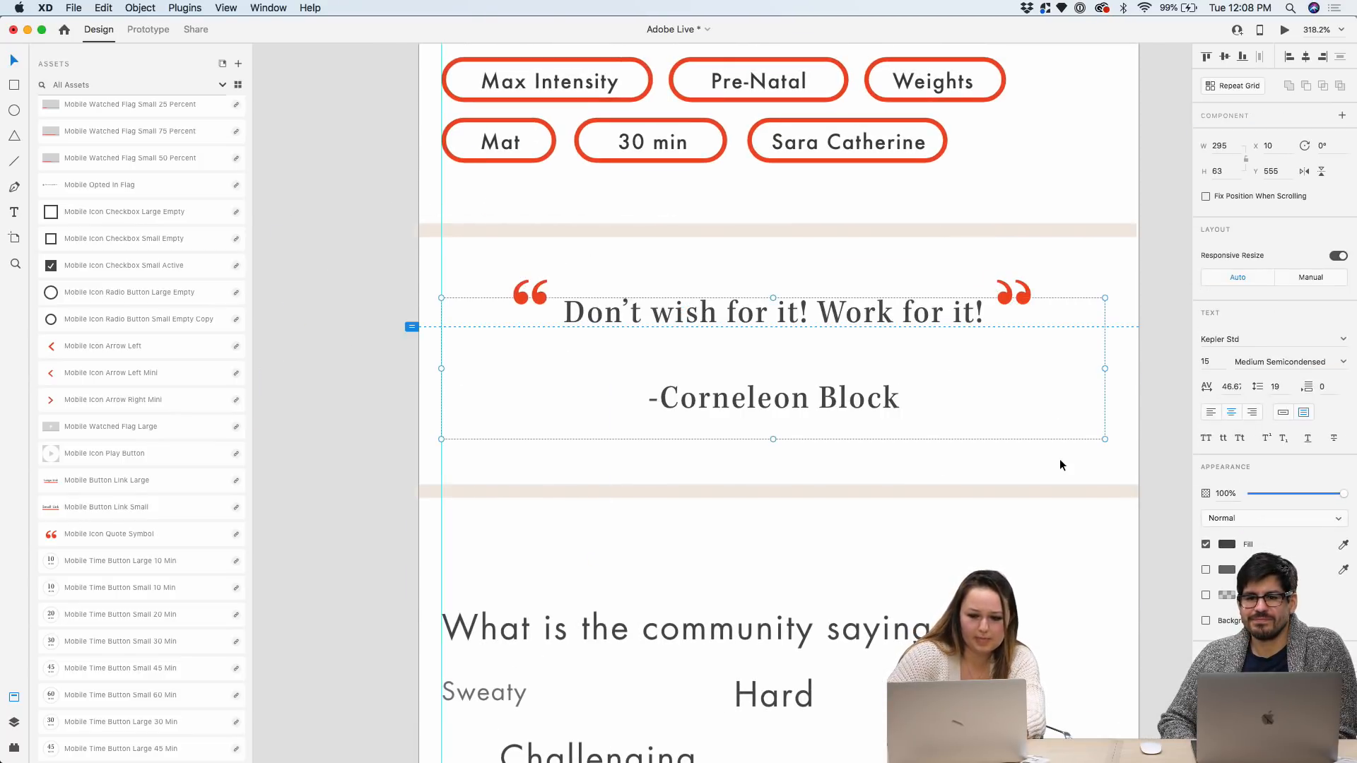
pyautogui.moveTo(1059, 460); pyautogui.dragTo(522, 270)
pyautogui.rightClick(527, 298)
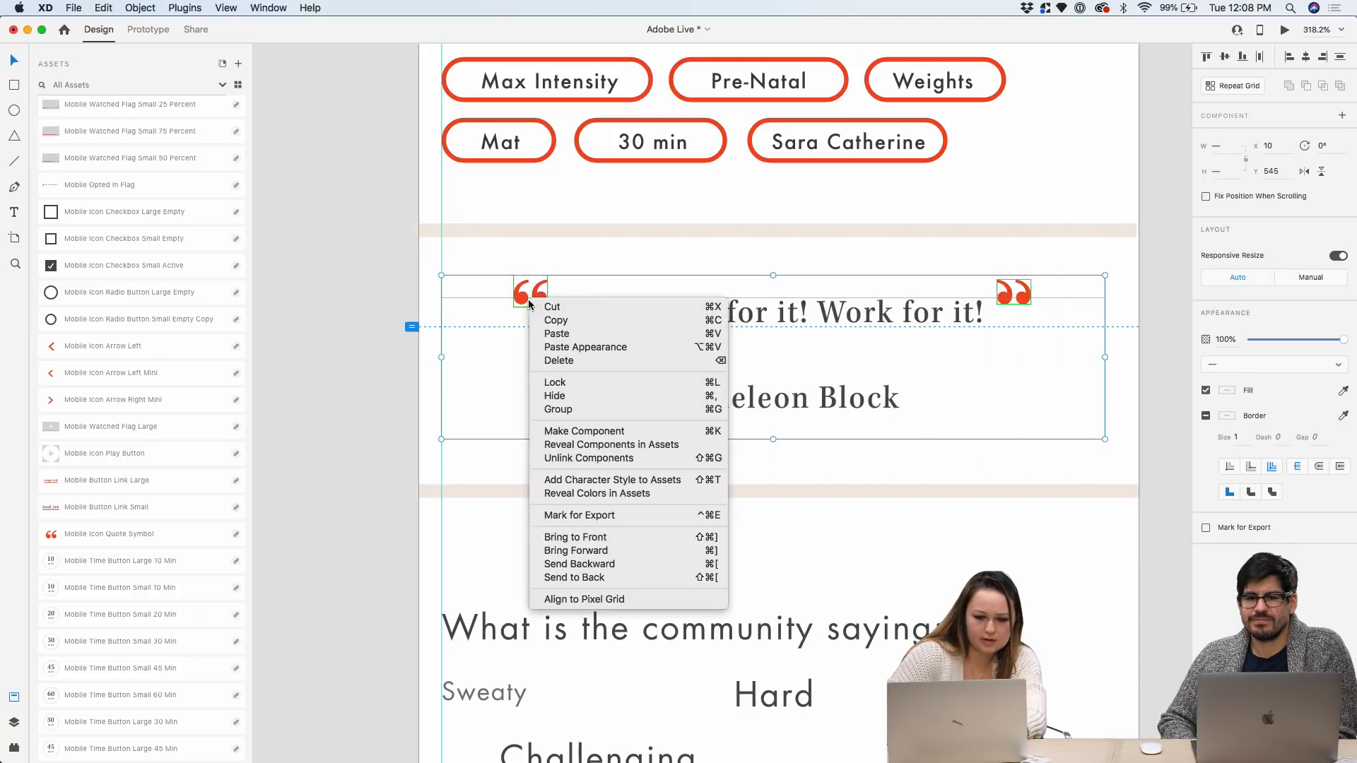
pyautogui.click(540, 409)
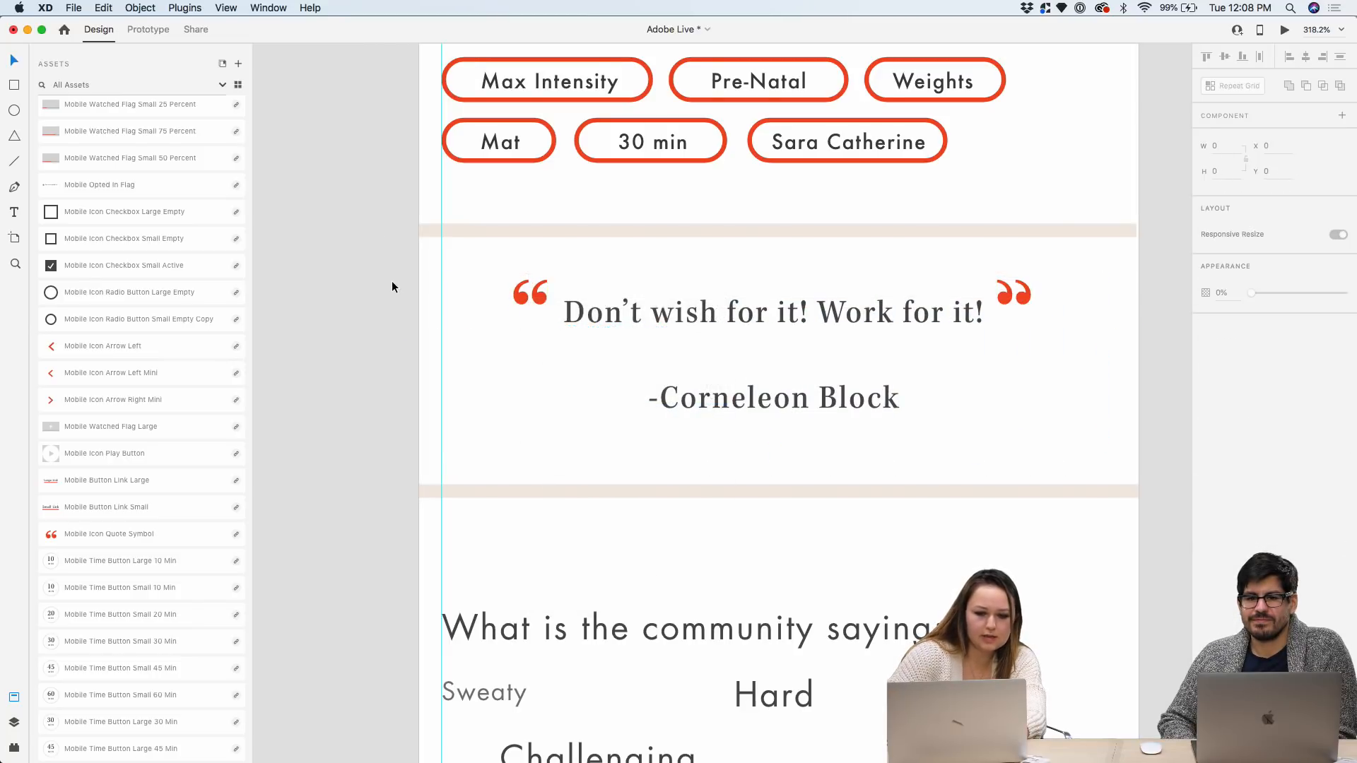
pyautogui.scroll(-3, 391, 281)
pyautogui.scroll(1, 510, 326)
# Draw a borderless rectangle behind the quote group, filled with beige #F3EAE3
pyautogui.moveTo(531, 294); pyautogui.dragTo(530, 300)
pyautogui.click(14, 85)
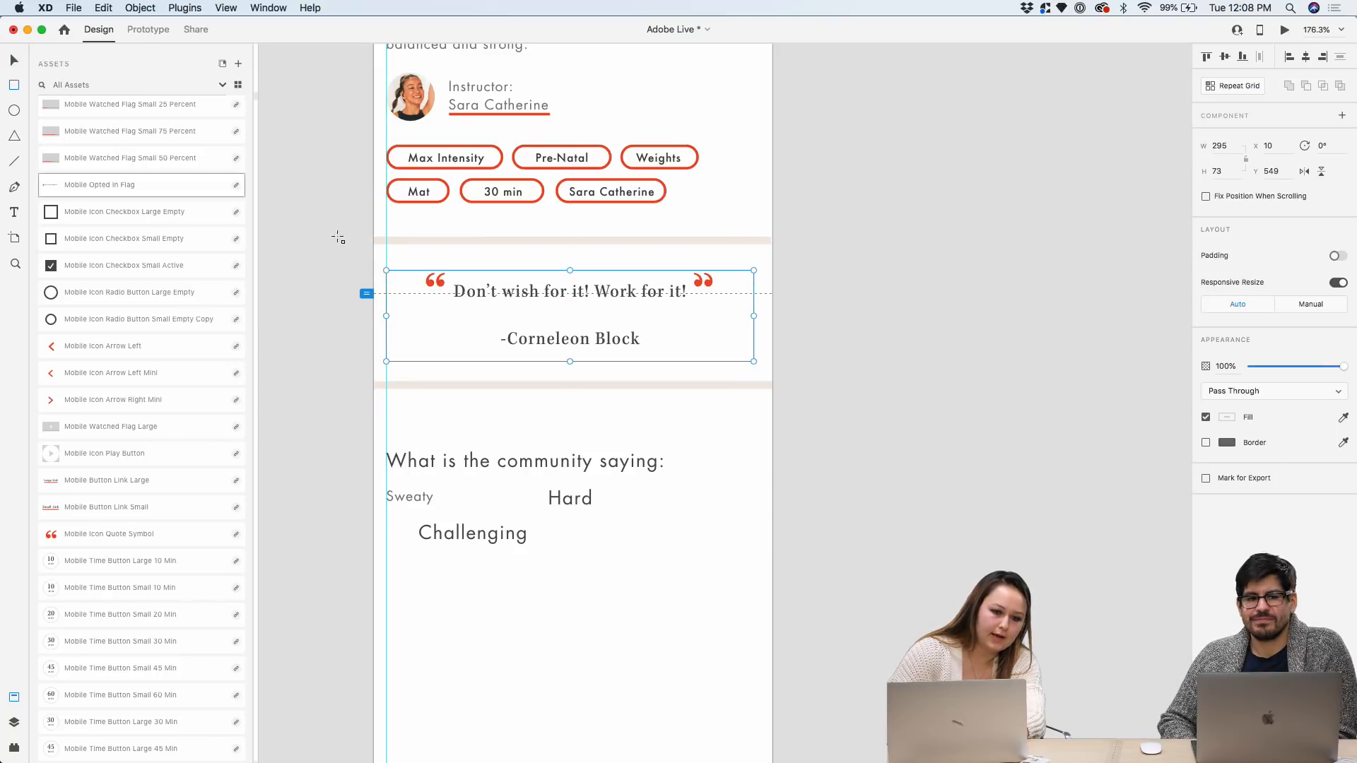
pyautogui.moveTo(374, 245)
pyautogui.mouseDown()
pyautogui.moveTo(756, 363)
pyautogui.moveTo(772, 381)
pyautogui.mouseUp()
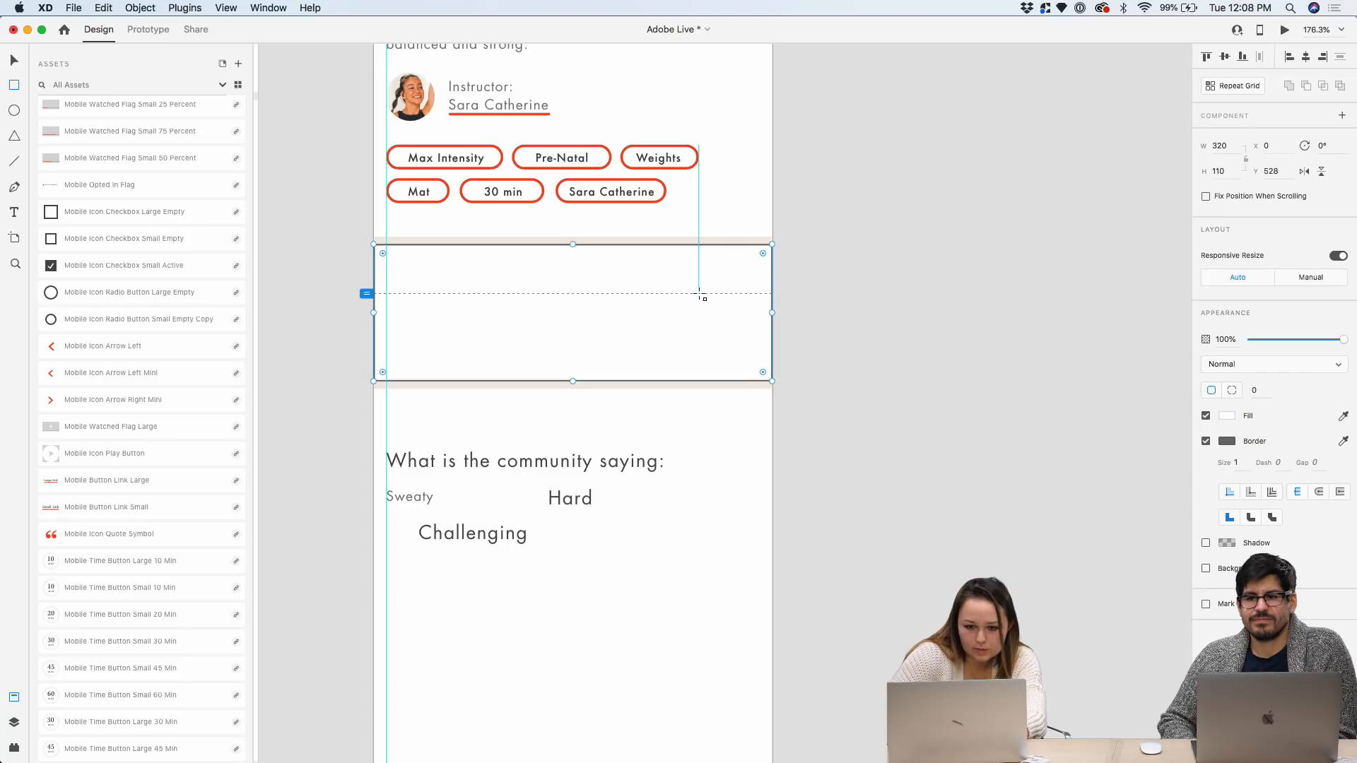
pyautogui.click(15, 62)
pyautogui.rightClick(417, 269)
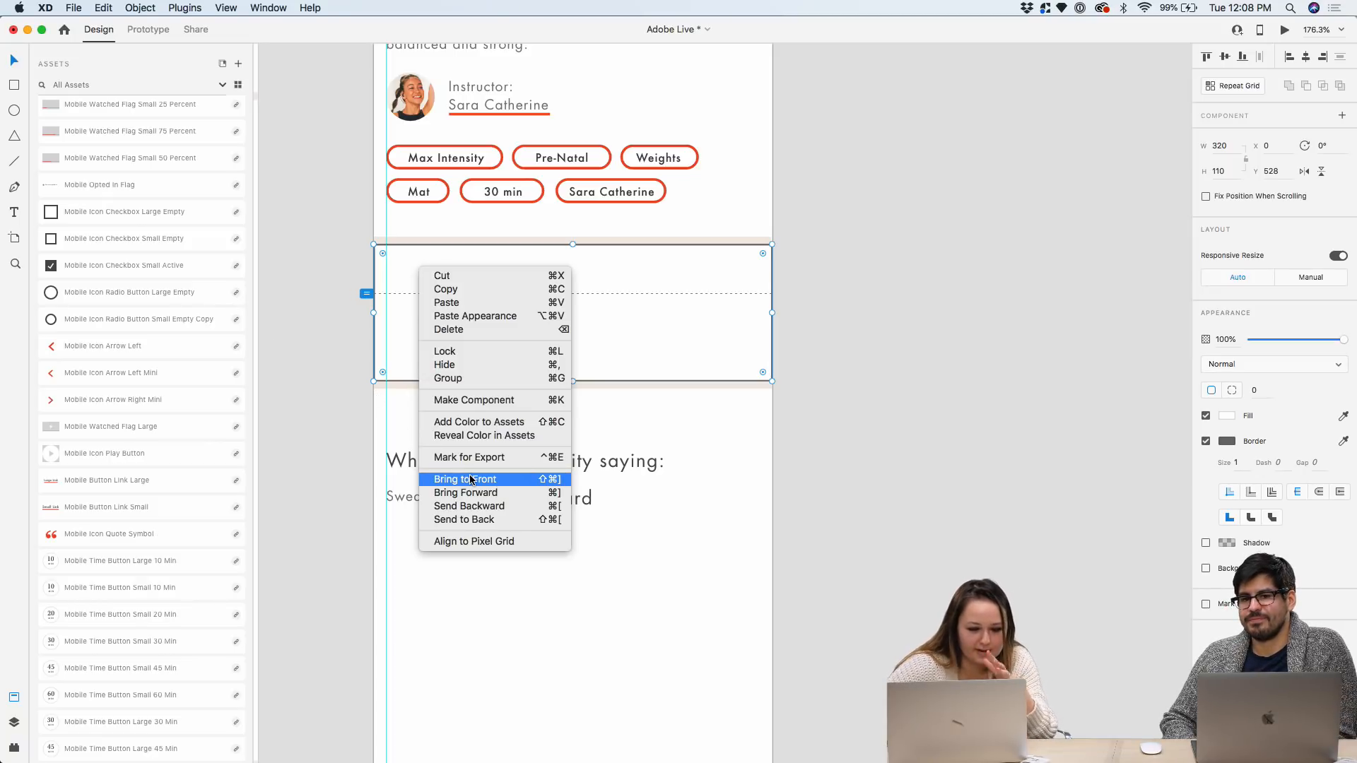
pyautogui.click(469, 519)
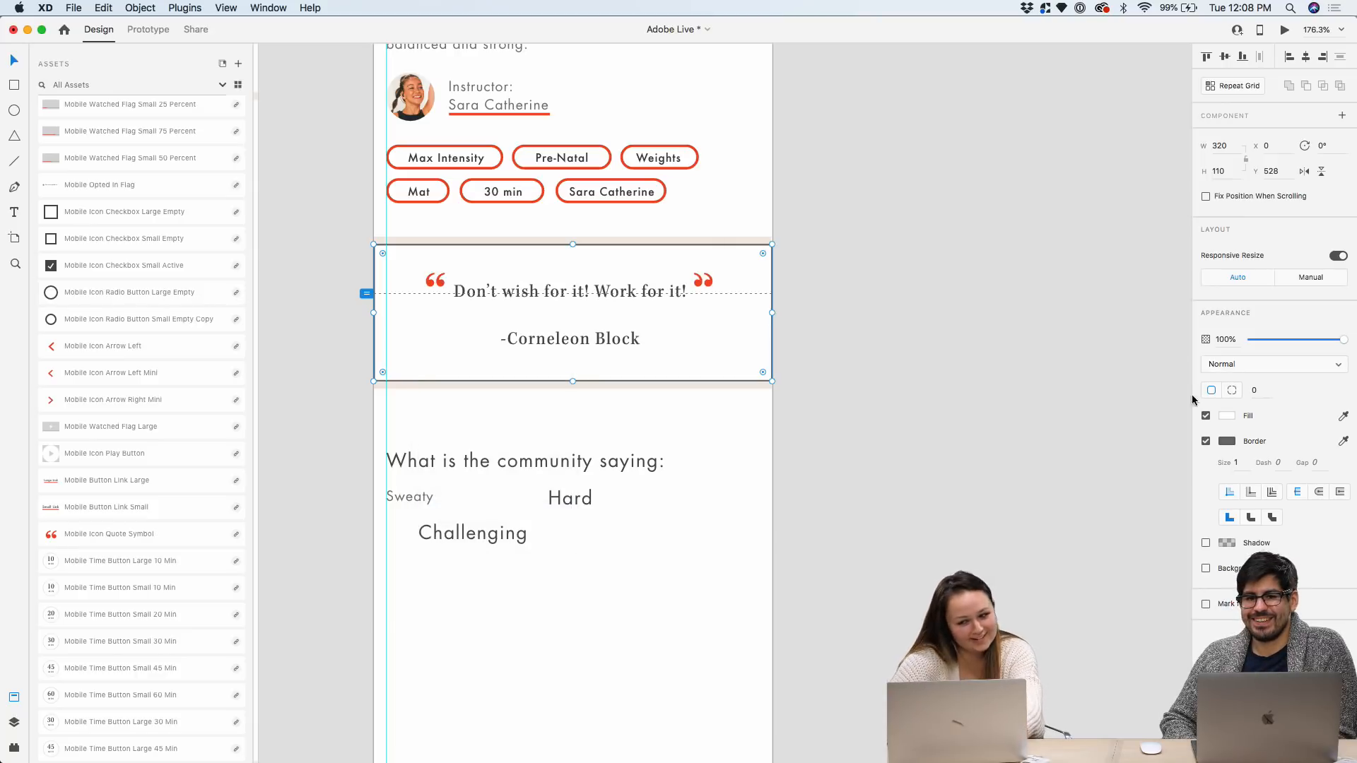
pyautogui.click(1205, 441)
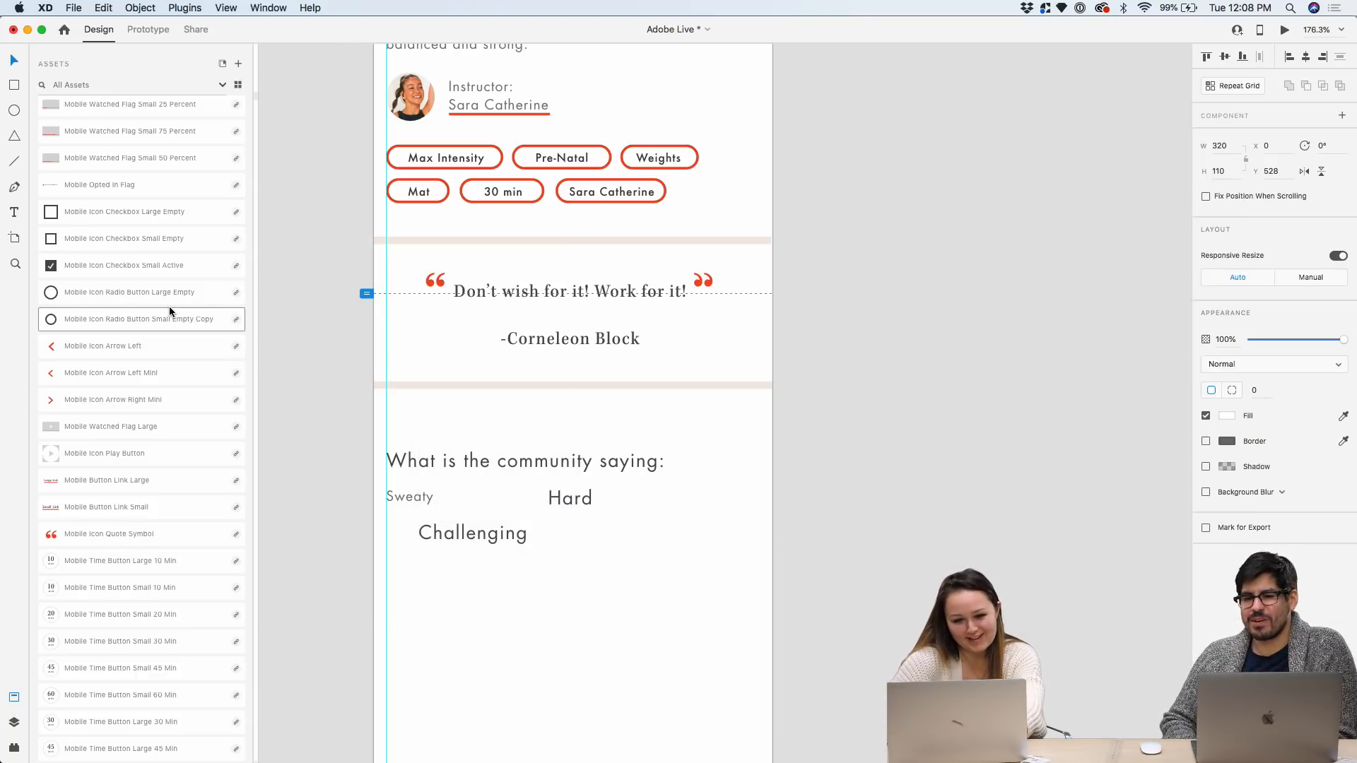
pyautogui.scroll(-10, 168, 307)
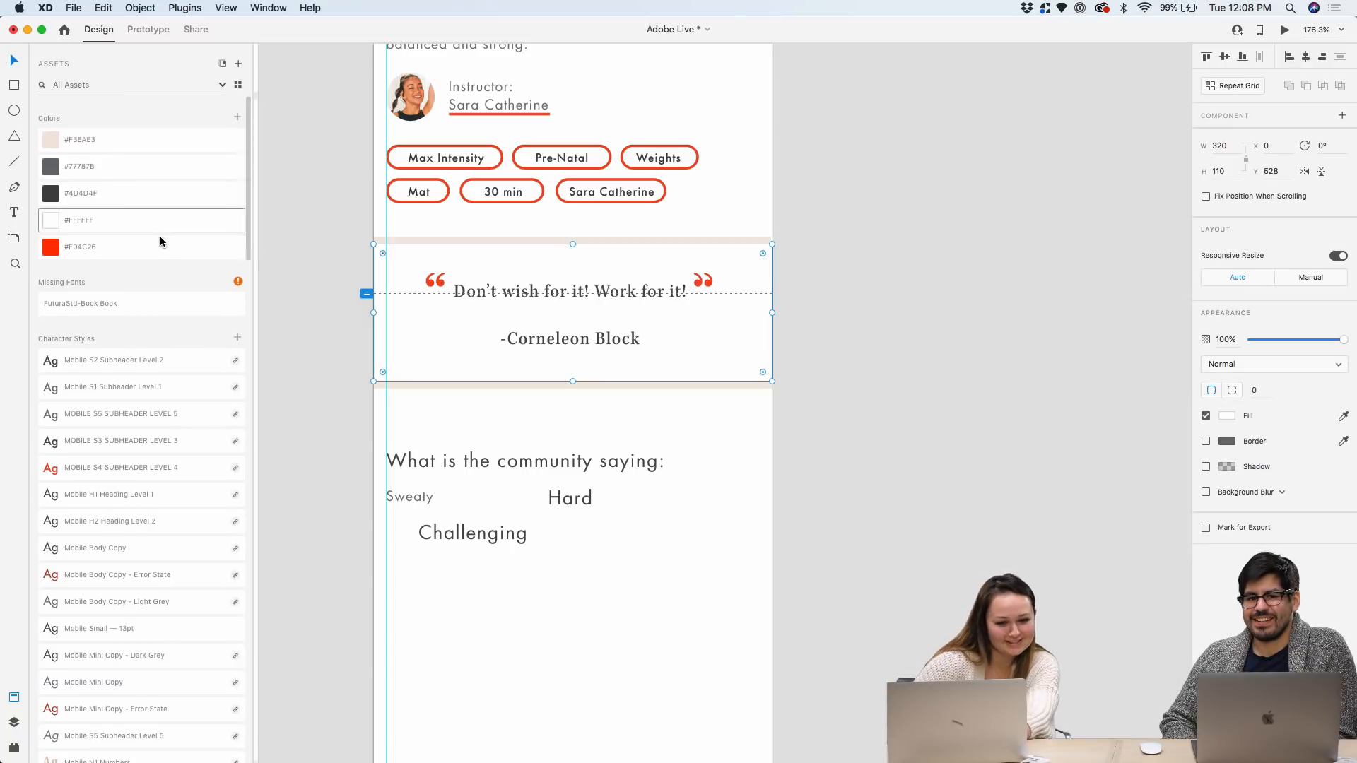
pyautogui.click(127, 146)
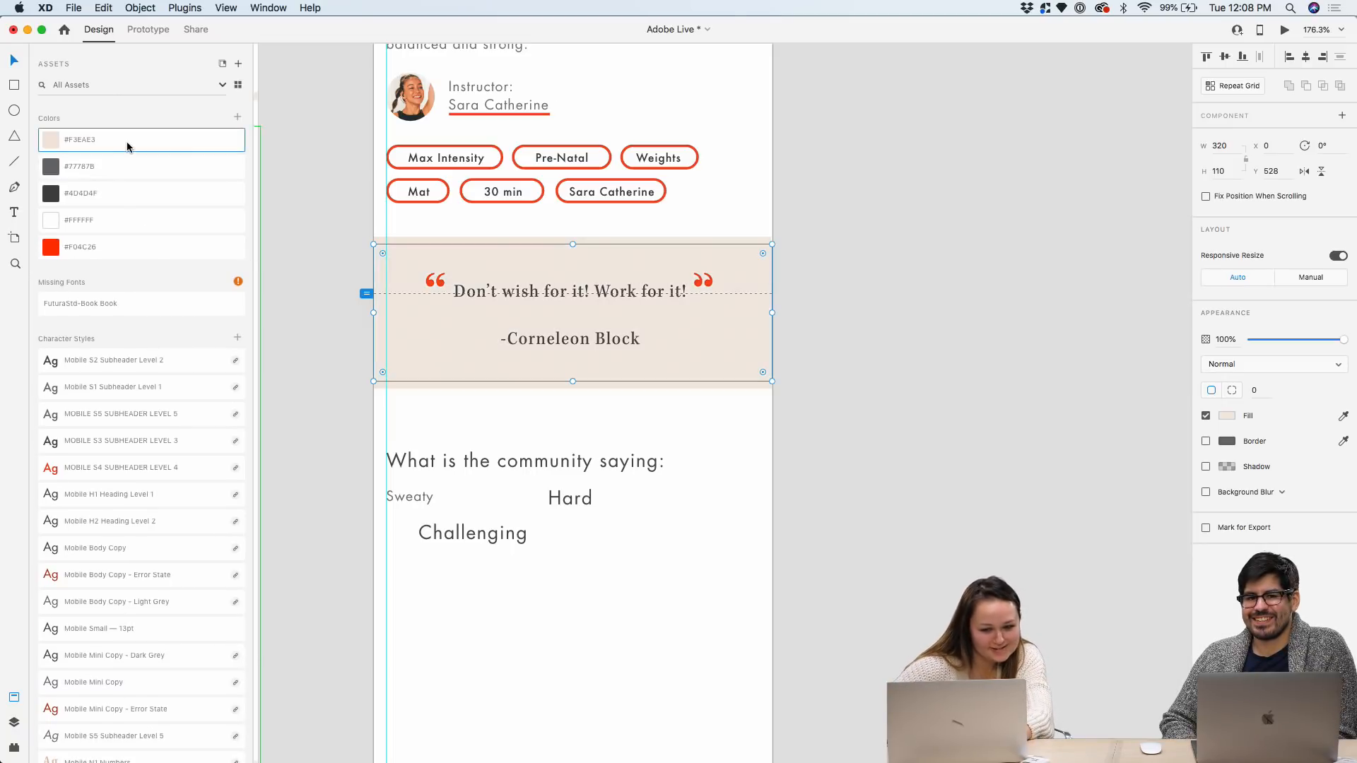
pyautogui.click(850, 359)
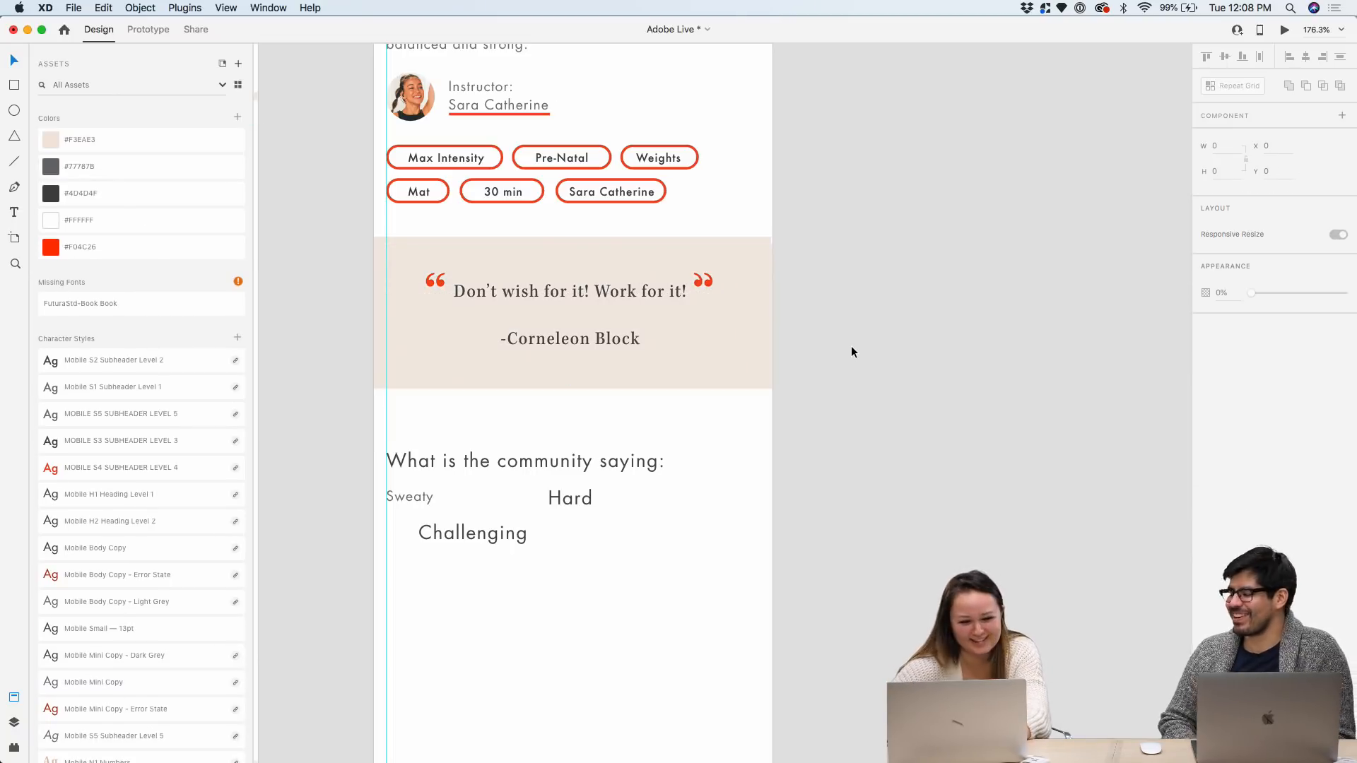
pyautogui.scroll(-5, 863, 274)
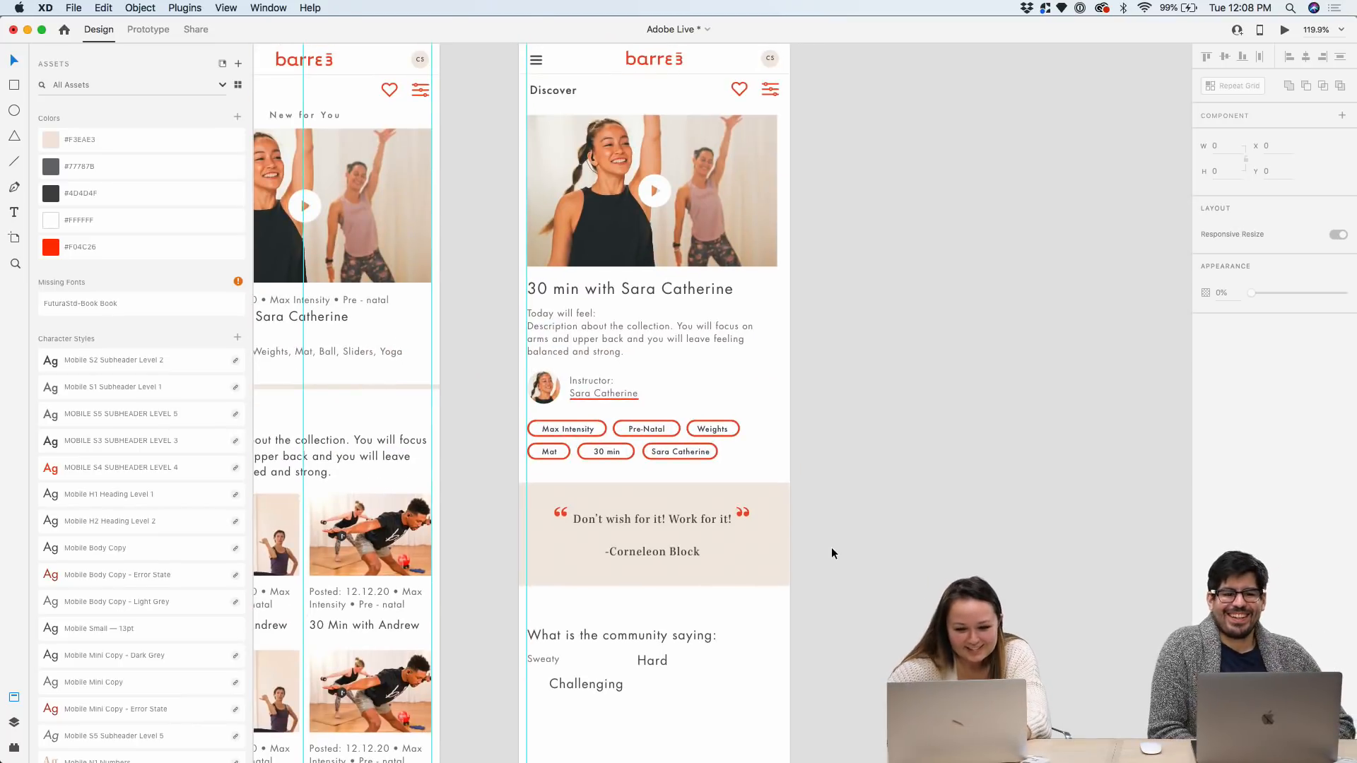
# Fade the beige quote background rectangle to about 17% opacity
pyautogui.scroll(5, 831, 547)
pyautogui.click(743, 484)
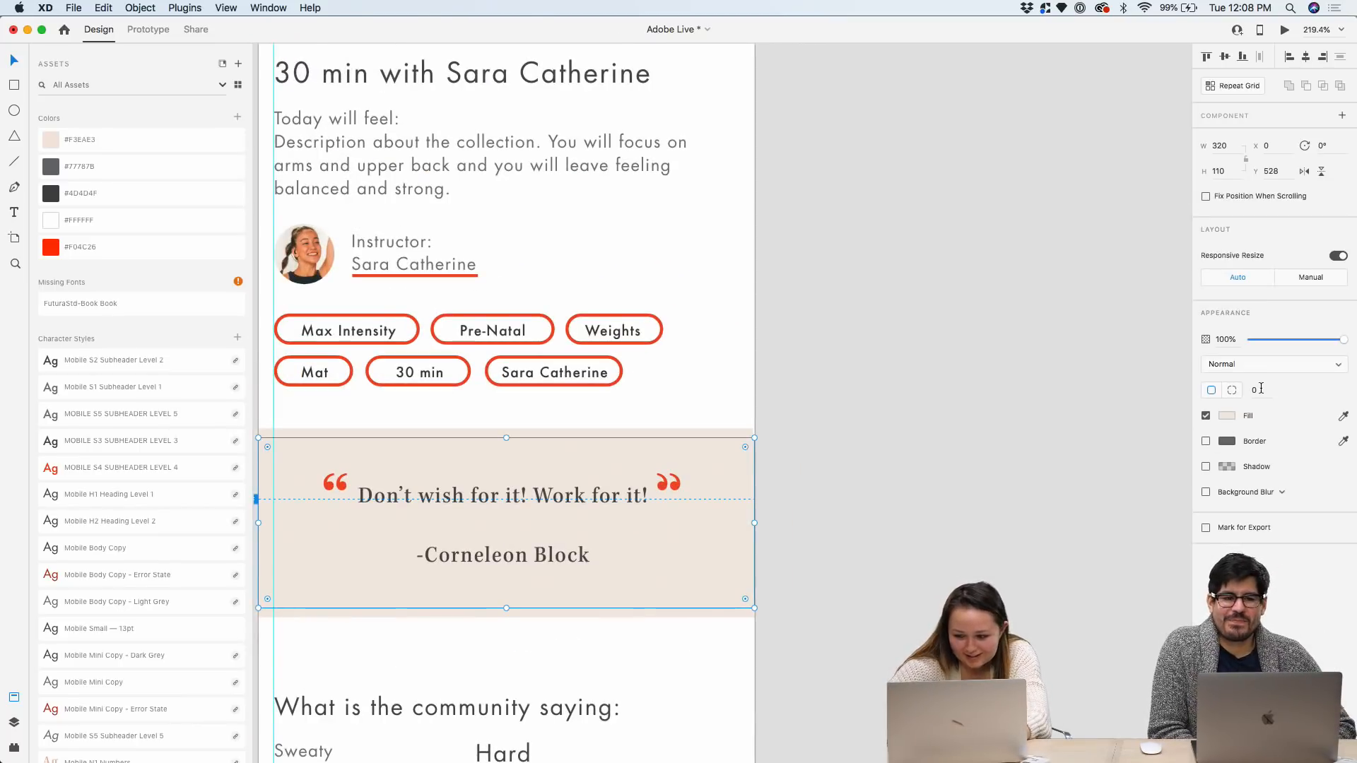
pyautogui.moveTo(1337, 348); pyautogui.dragTo(1274, 346)
pyautogui.click(825, 414)
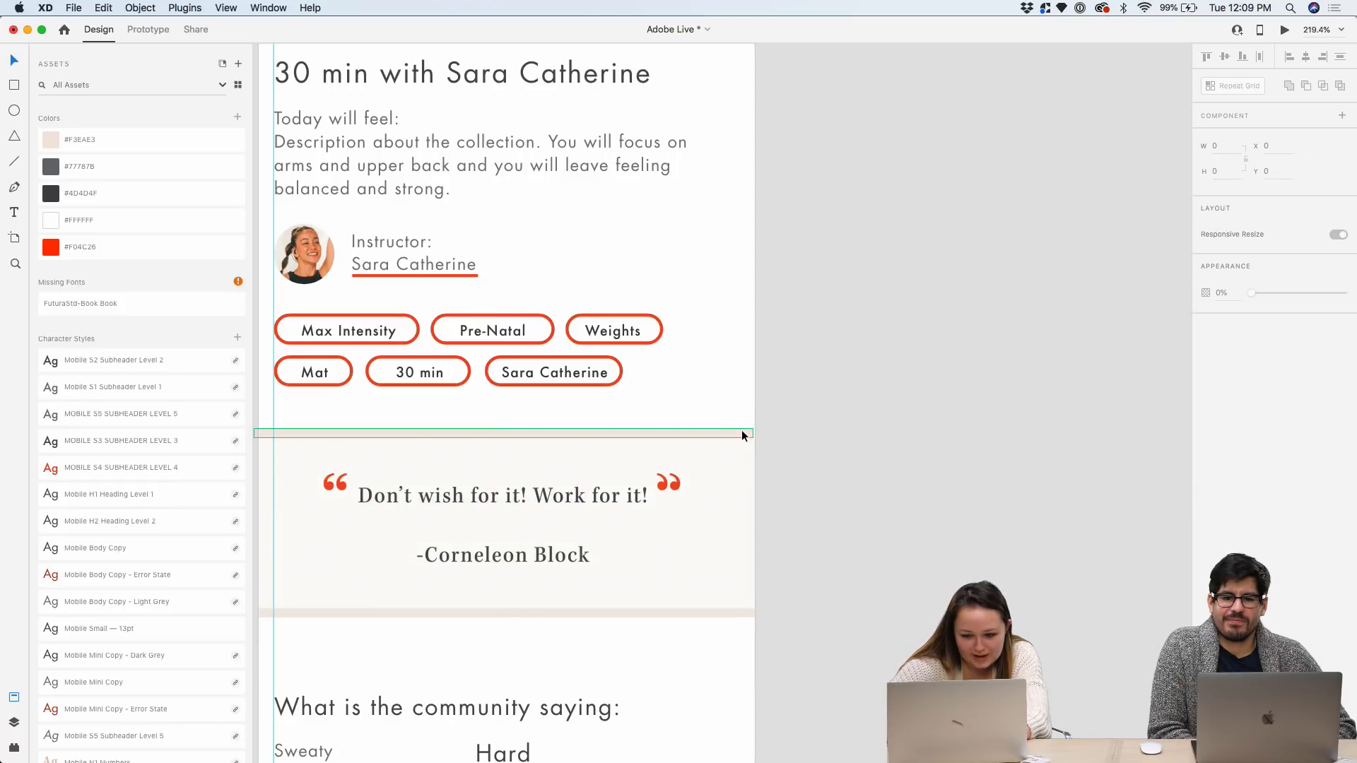
pyautogui.click(740, 431)
pyautogui.click(832, 415)
# Reposition the community words and align Challenging with the left margin
pyautogui.scroll(-3, 831, 416)
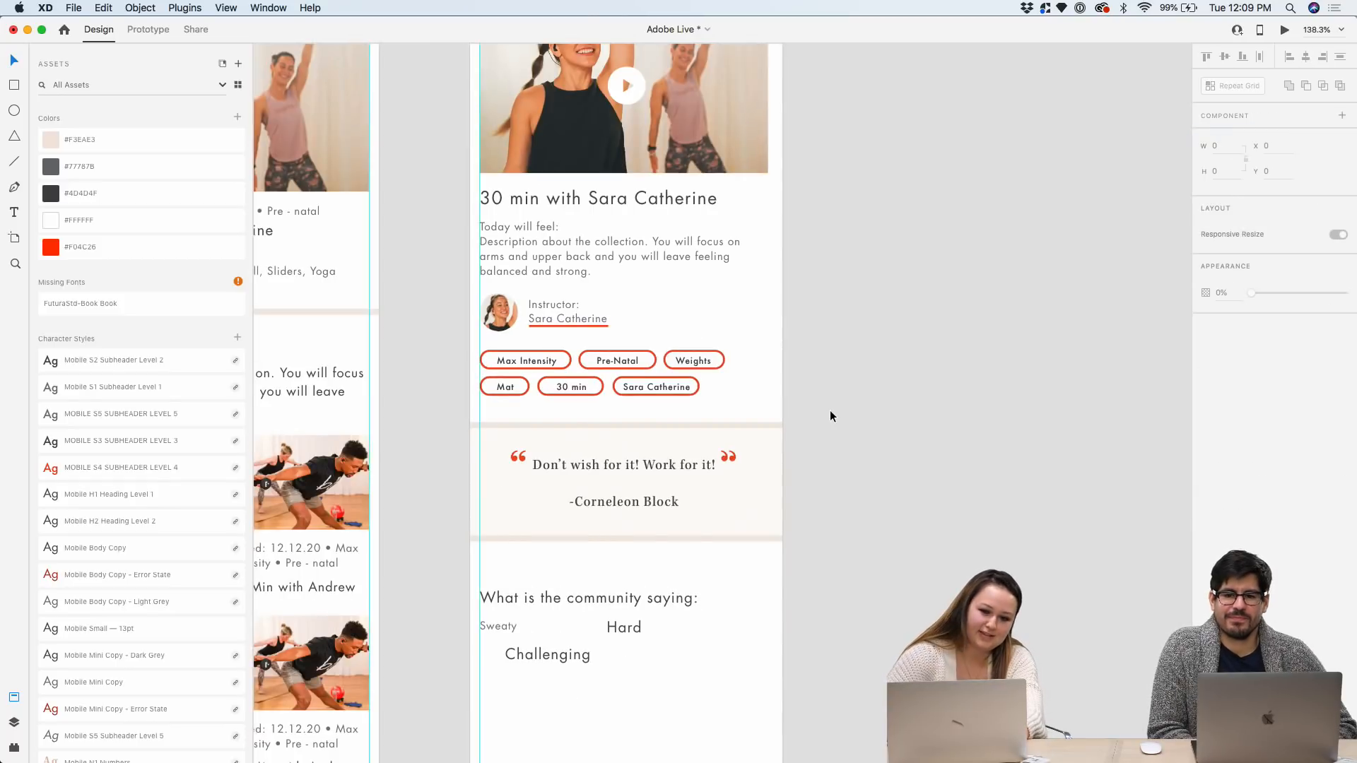
pyautogui.scroll(3, 831, 416)
pyautogui.scroll(-3, 829, 415)
pyautogui.scroll(-5, 830, 416)
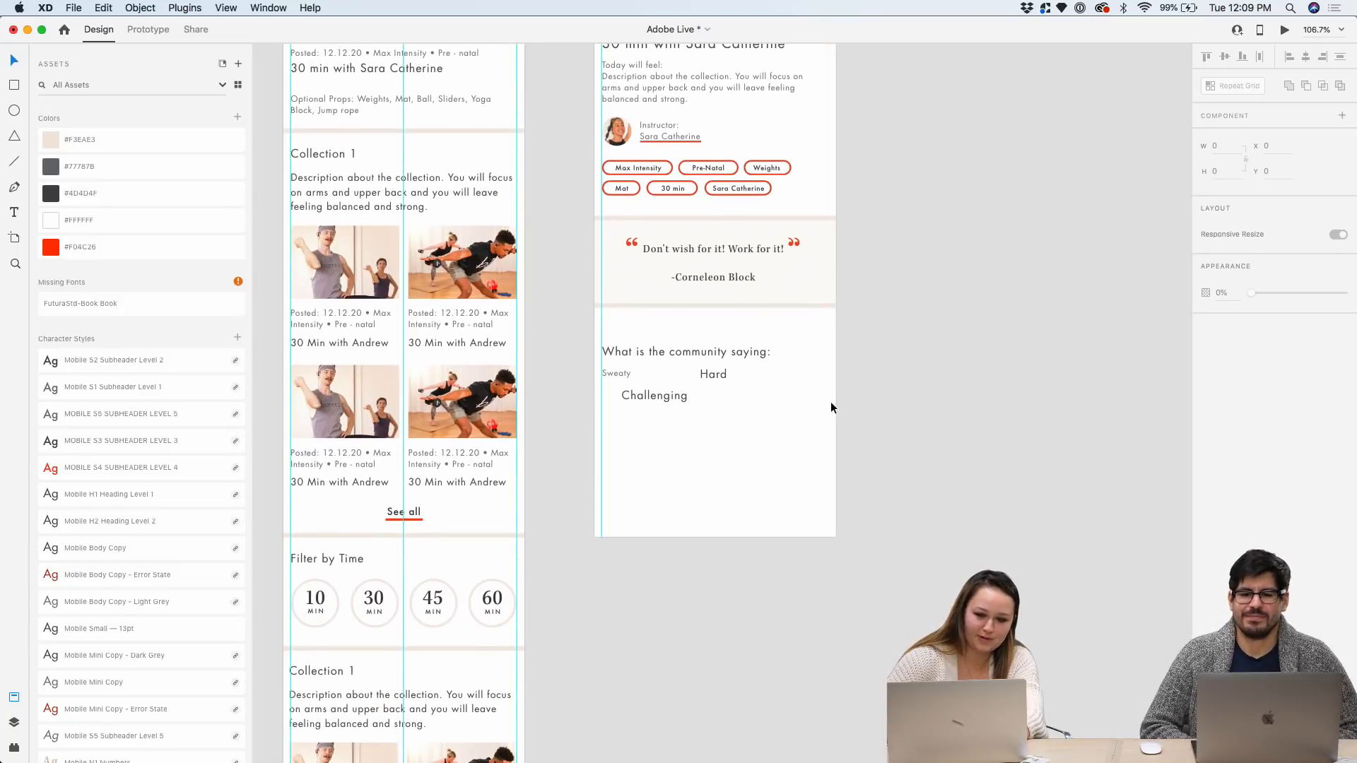
pyautogui.scroll(4, 829, 401)
pyautogui.moveTo(824, 627); pyautogui.dragTo(518, 457)
pyautogui.click(667, 587)
pyautogui.moveTo(757, 616); pyautogui.dragTo(495, 499)
pyautogui.moveTo(503, 500); pyautogui.dragTo(451, 537)
pyautogui.scroll(5, 681, 582)
pyautogui.moveTo(622, 452); pyautogui.dragTo(491, 452)
# Restack the community words as Hard, Challenging, then Sweaty, aligned to the left margin
pyautogui.click(279, 448)
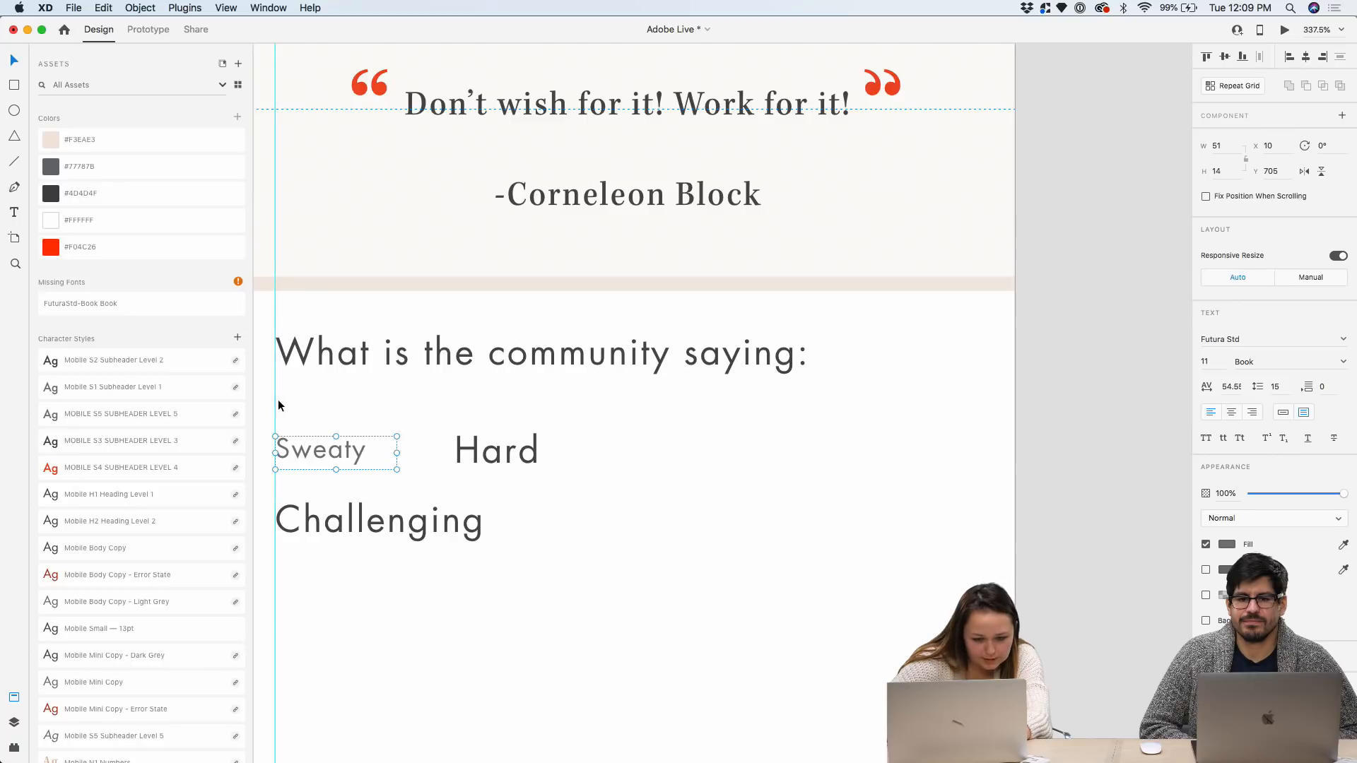
pyautogui.moveTo(316, 451); pyautogui.dragTo(316, 596)
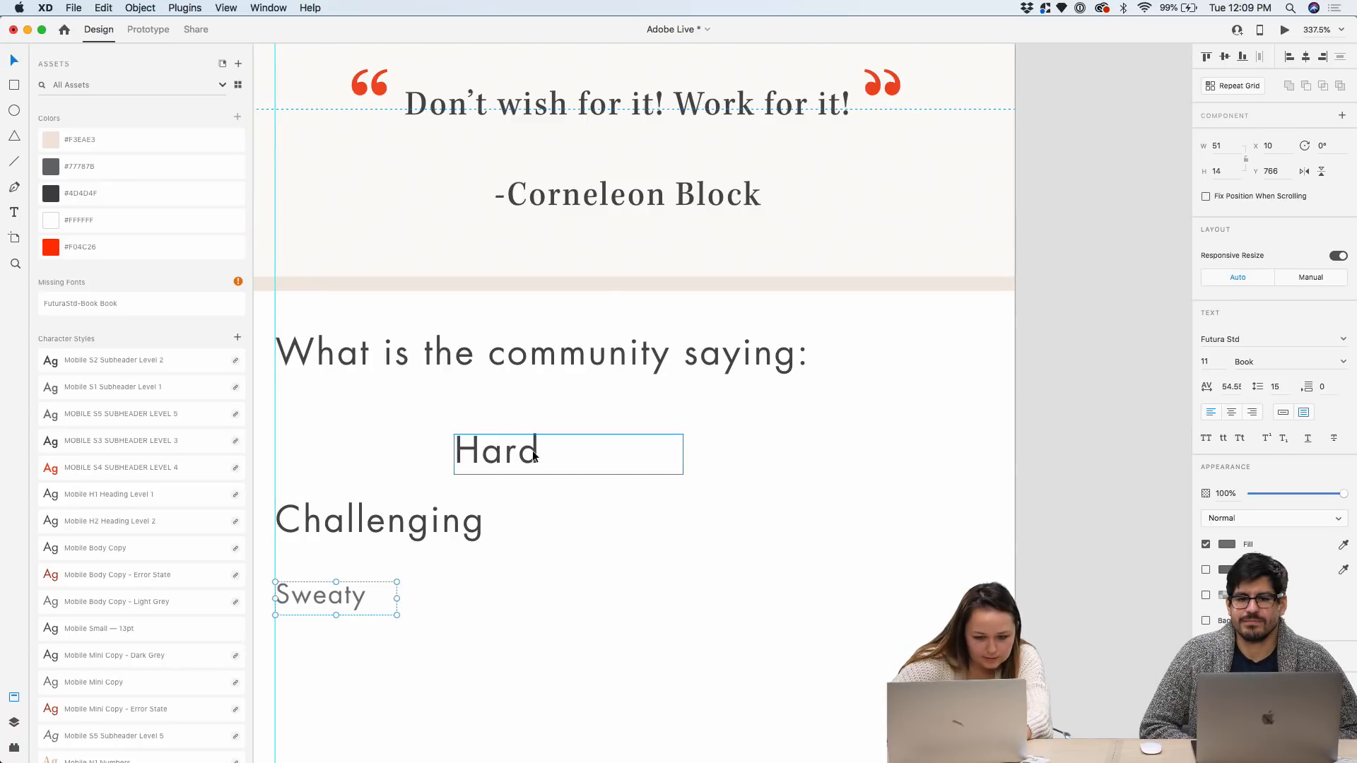
pyautogui.moveTo(527, 456); pyautogui.dragTo(349, 455)
pyautogui.click(353, 594)
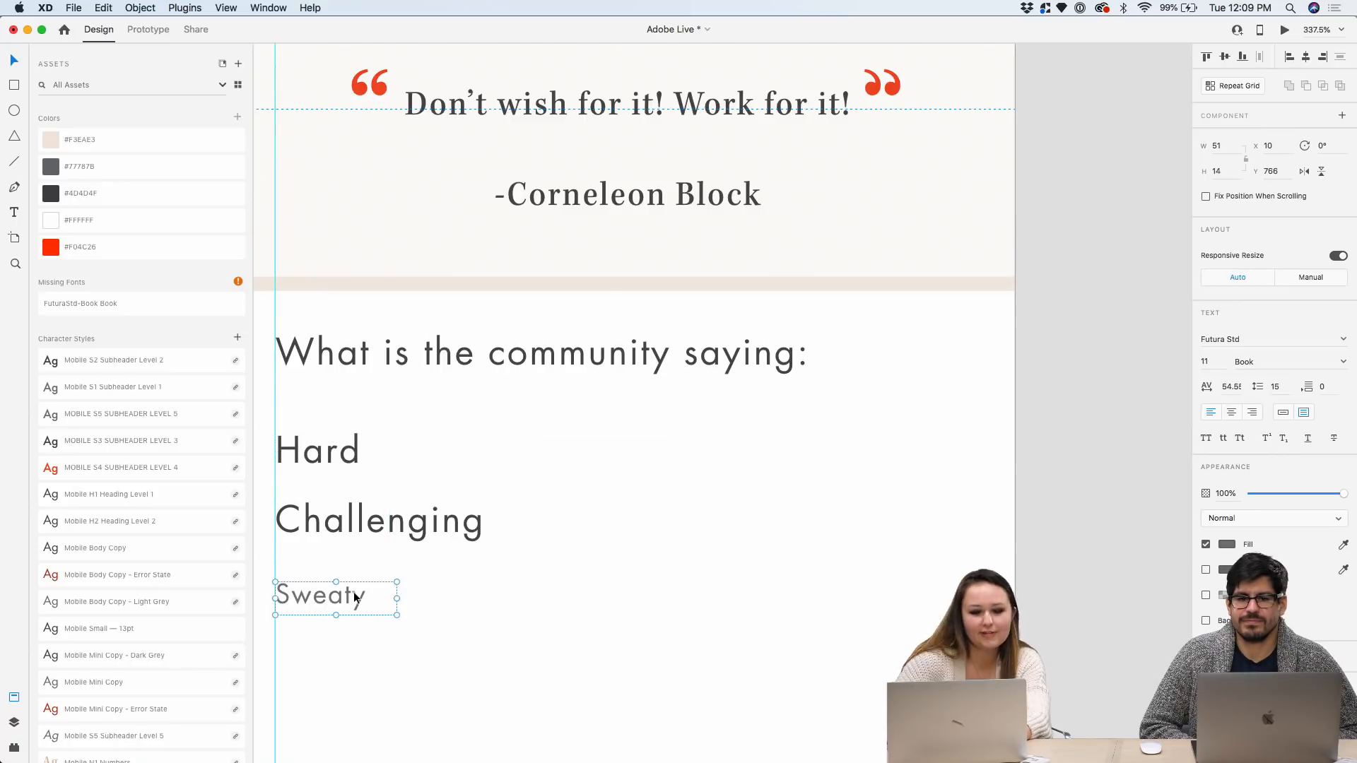
pyautogui.moveTo(354, 596); pyautogui.dragTo(354, 585)
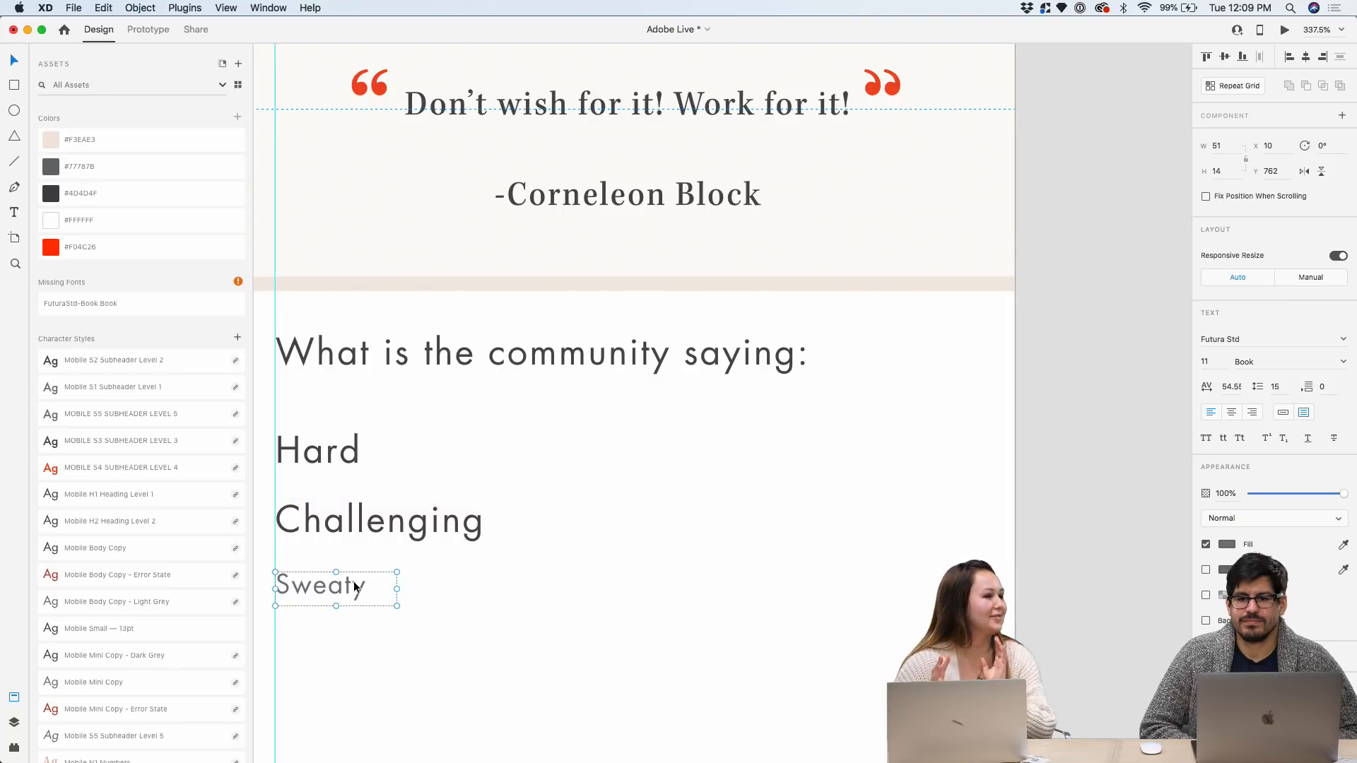
# Apply the Mobile Small — 13pt character style to Hard, Challenging and Sweaty
pyautogui.click(344, 452)
pyautogui.keyDown('shift'); pyautogui.click(345, 520); pyautogui.keyUp('shift')
pyautogui.scroll(-5, 212, 459)
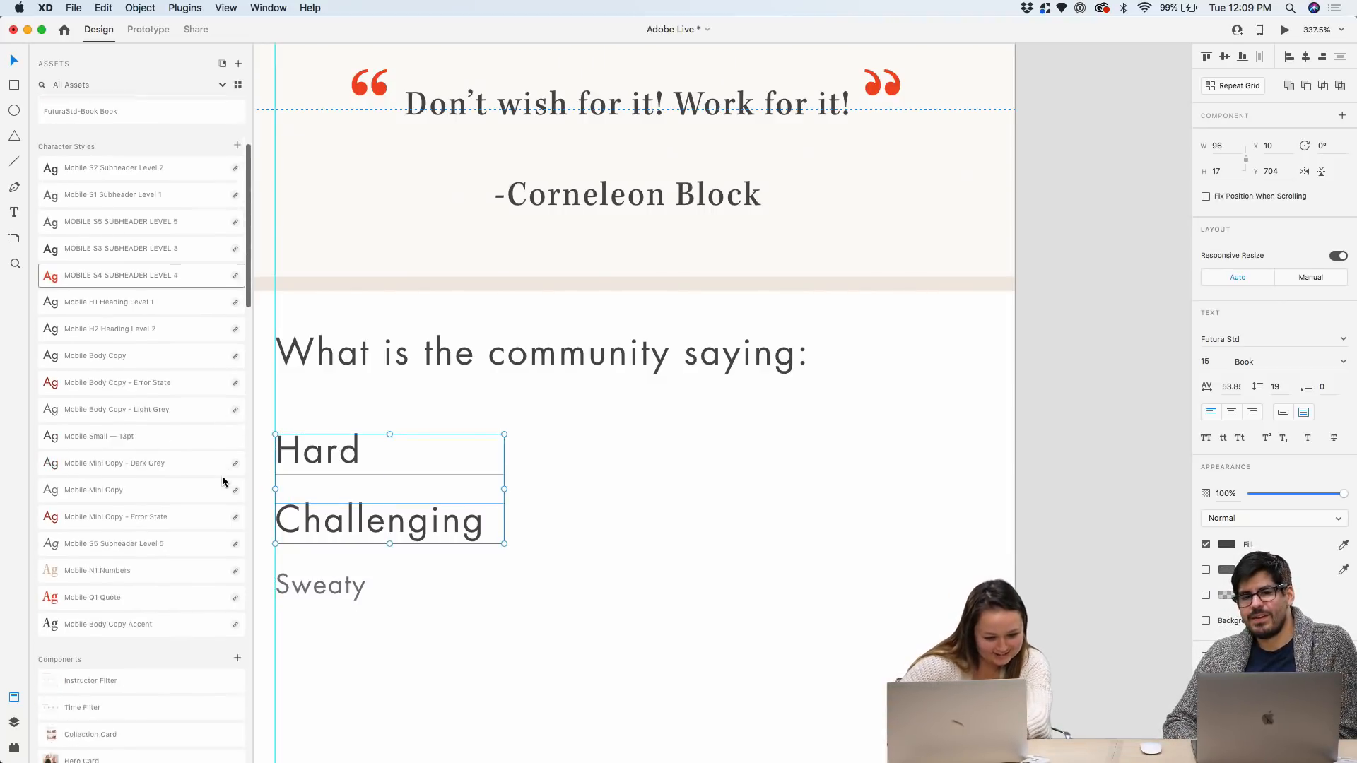
pyautogui.click(168, 424)
pyautogui.click(319, 587)
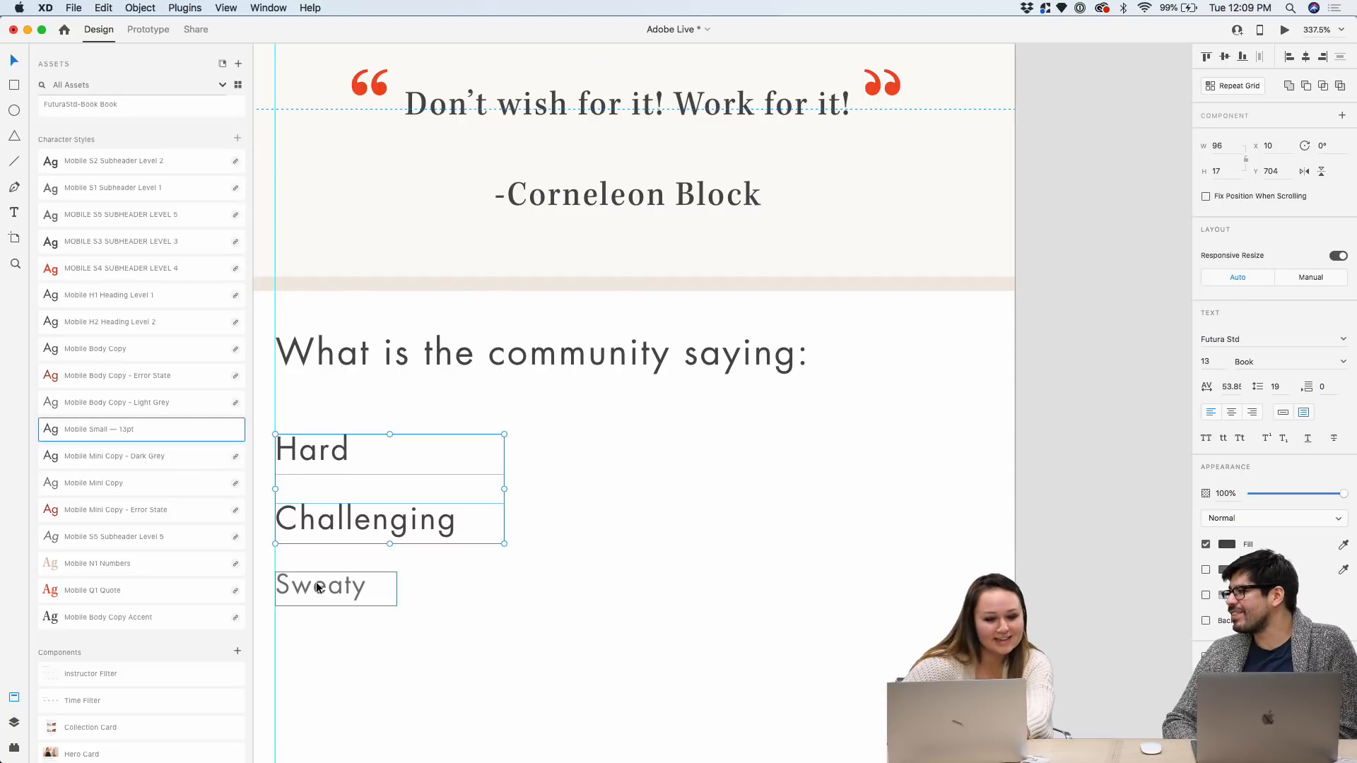
pyautogui.click(153, 435)
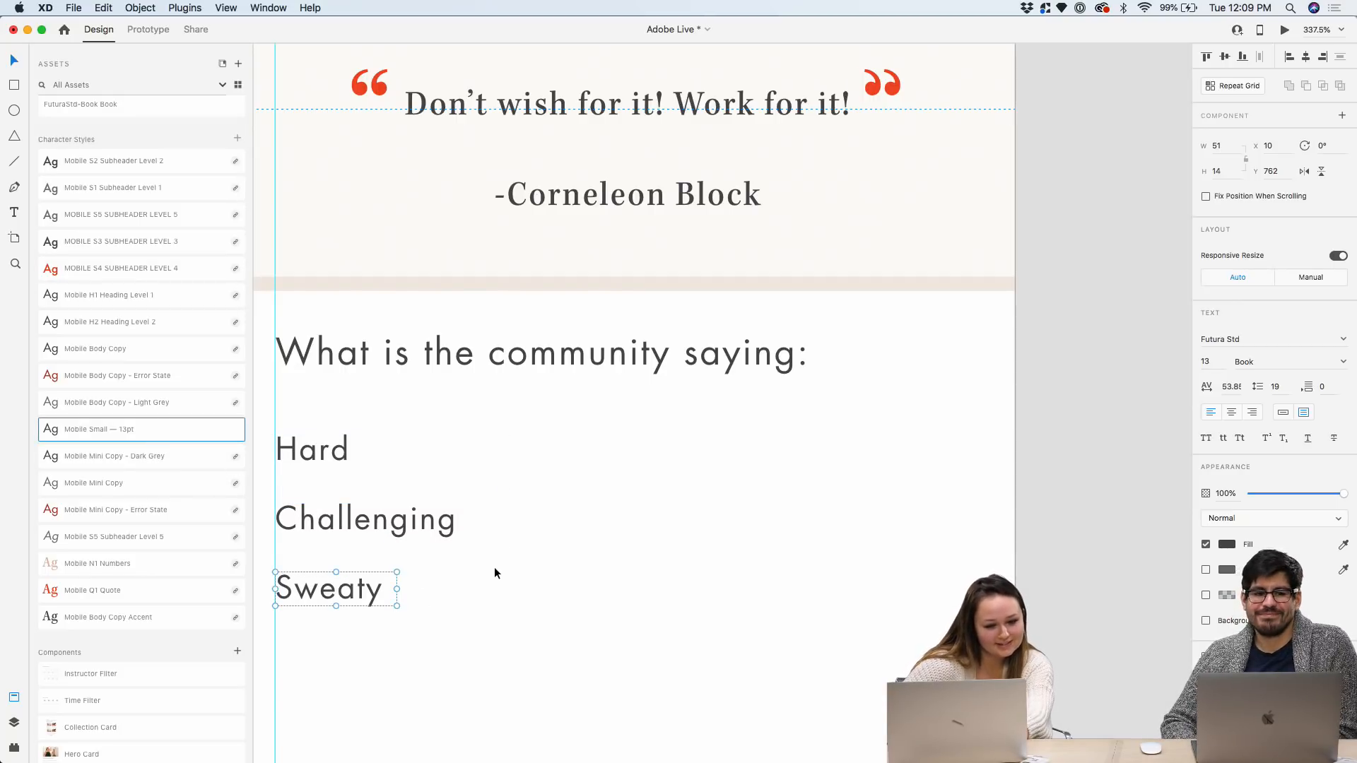
pyautogui.click(494, 566)
pyautogui.scroll(-3, 495, 563)
pyautogui.moveTo(524, 625); pyautogui.dragTo(559, 478)
pyautogui.click(451, 452)
pyautogui.scroll(3, 450, 453)
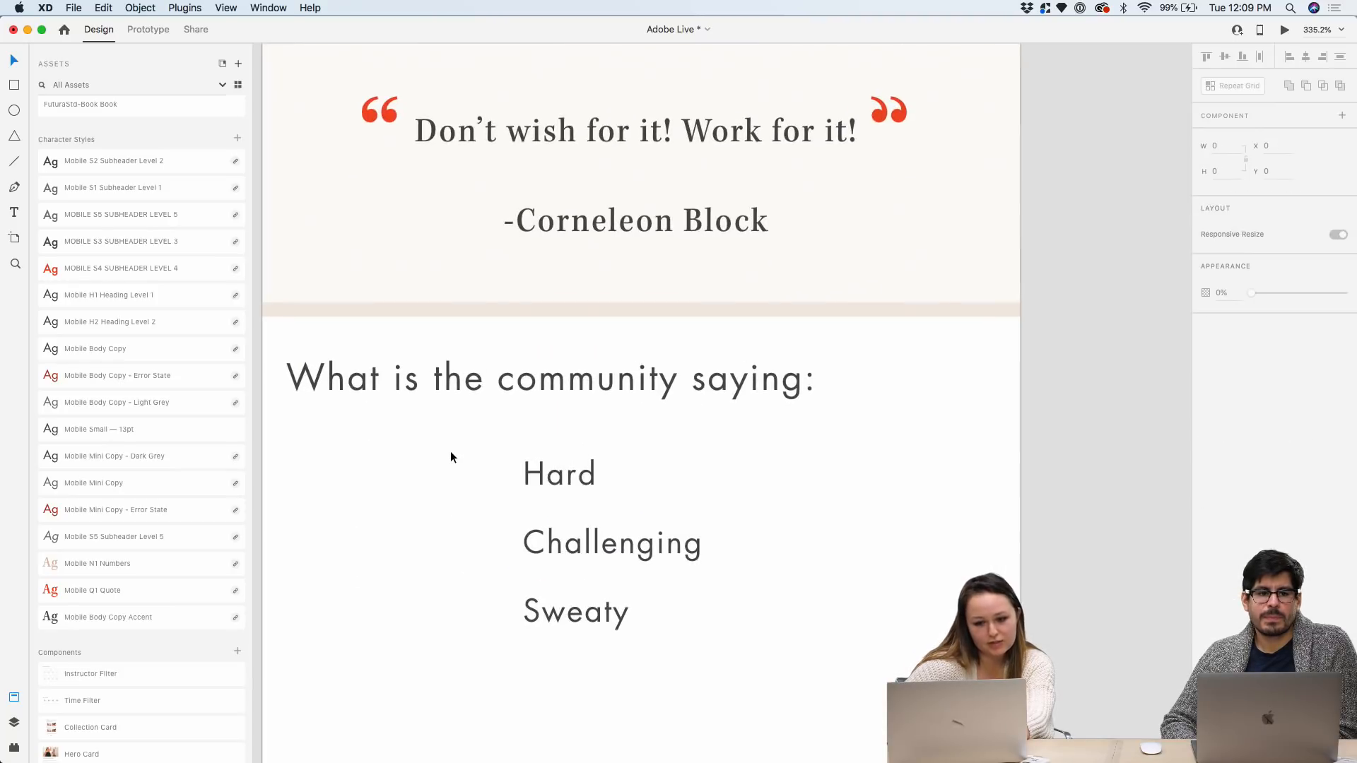
pyautogui.scroll(2, 161, 307)
pyautogui.scroll(2, 161, 306)
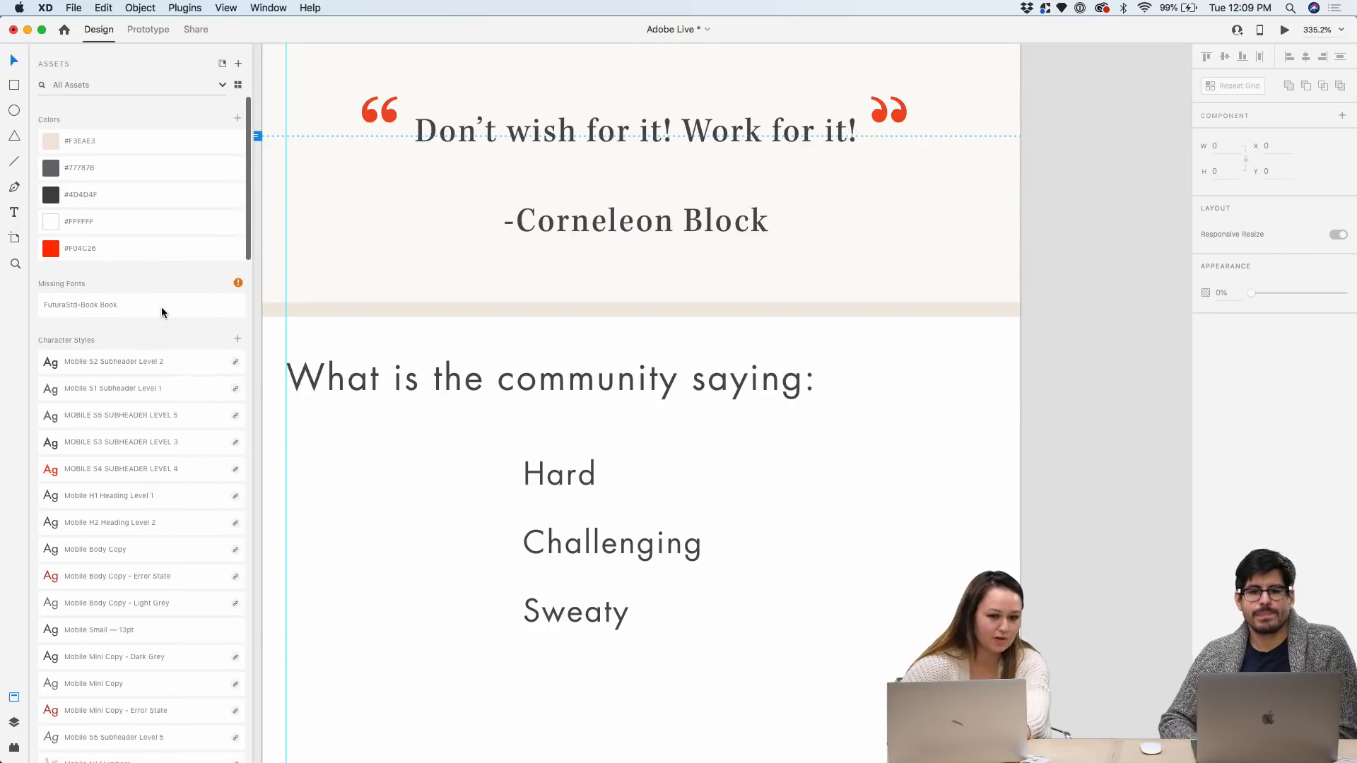
pyautogui.scroll(-4, 161, 307)
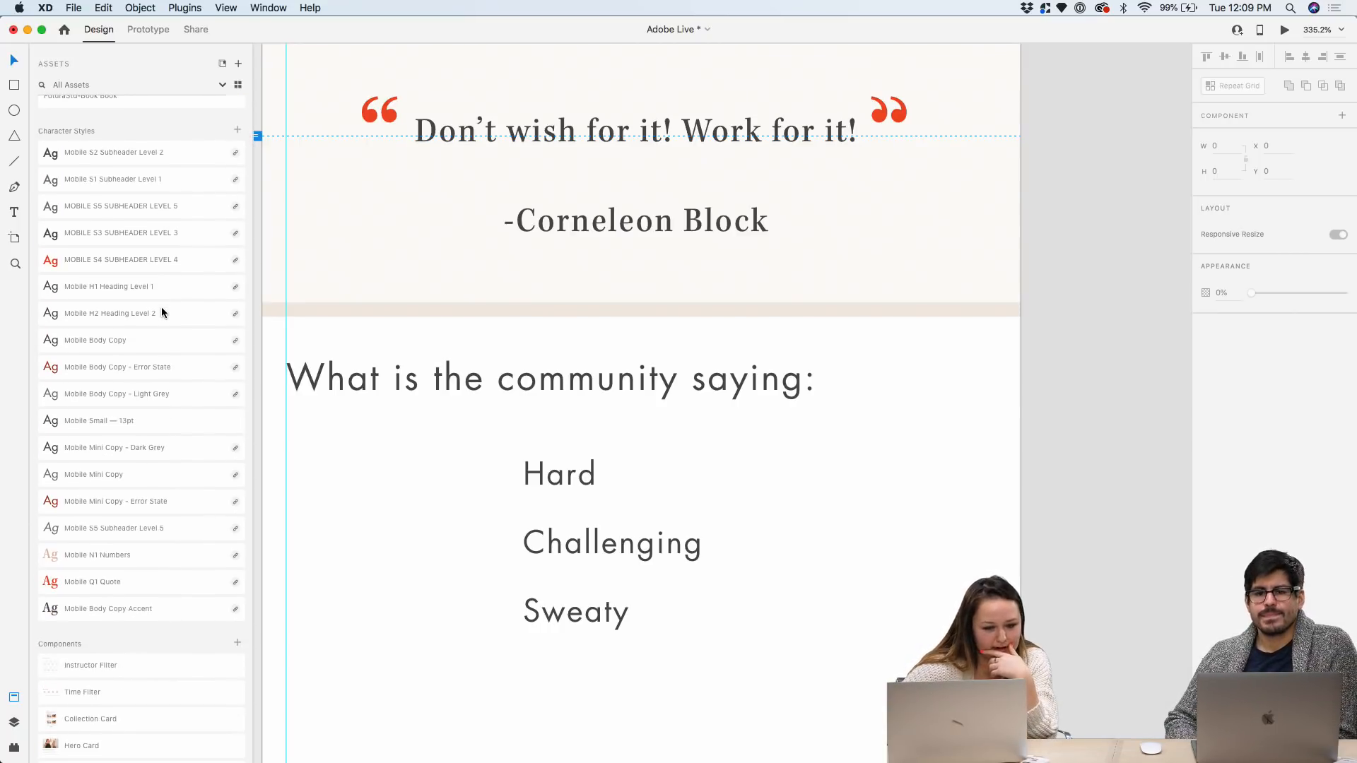
pyautogui.scroll(-3, 161, 306)
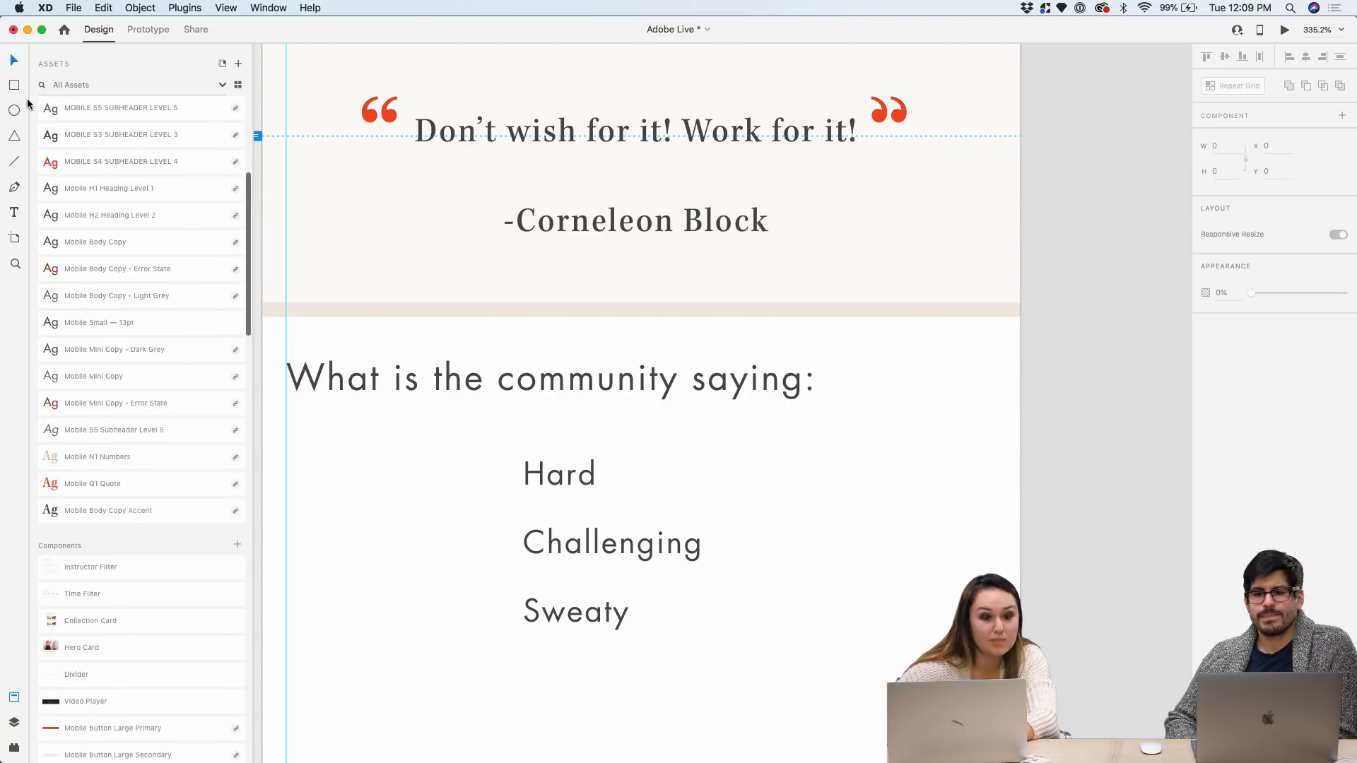
pyautogui.moveTo(286, 449); pyautogui.dragTo(515, 480)
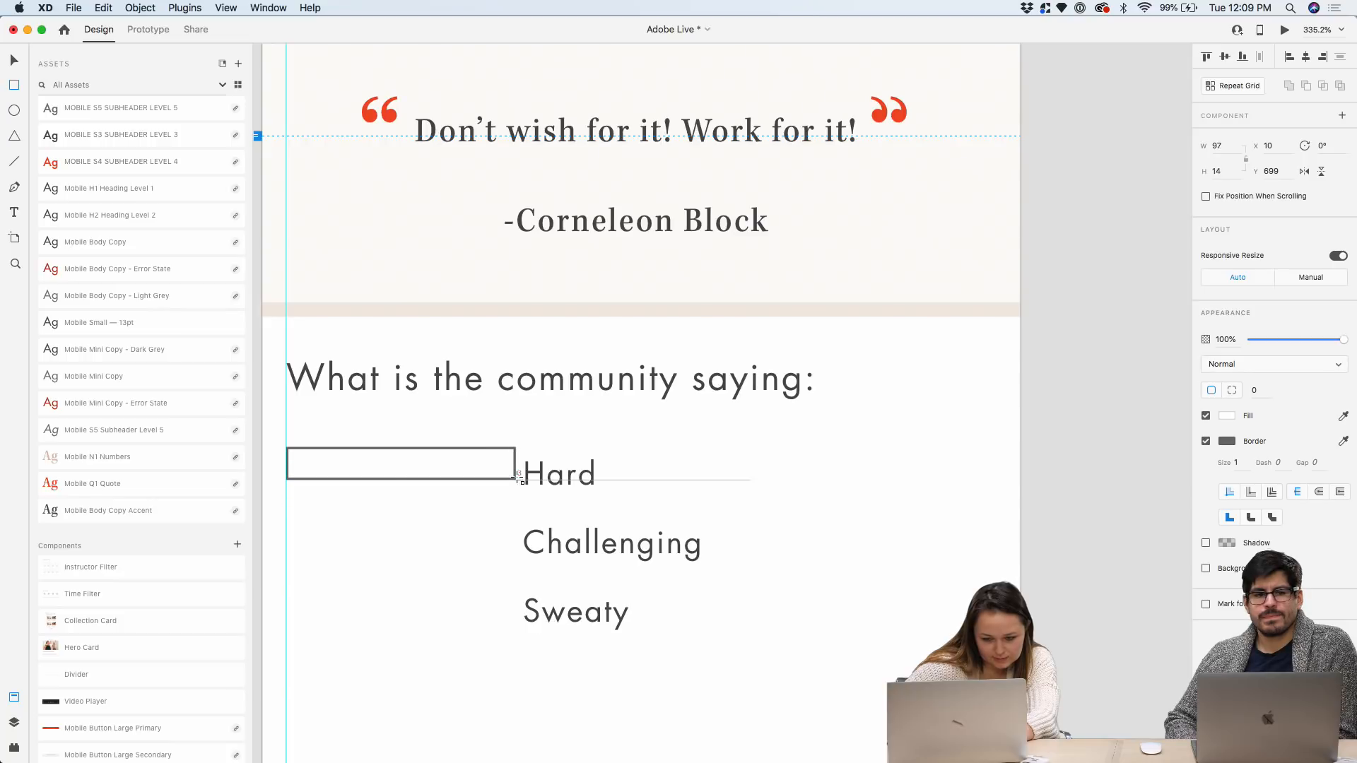
# Turn off the border of the 97 by 14 rectangle beside Hard, leaving only the white fill
pyautogui.click(1206, 441)
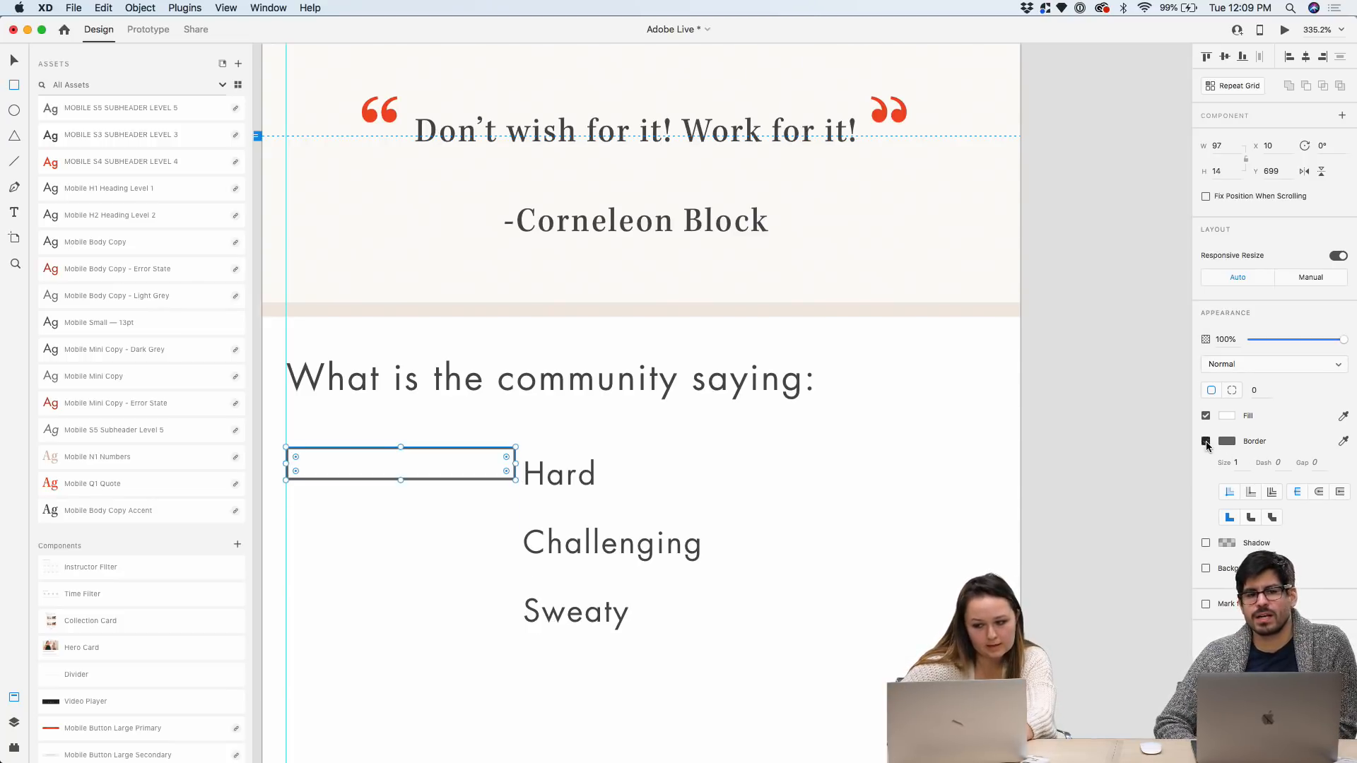
pyautogui.click(1207, 443)
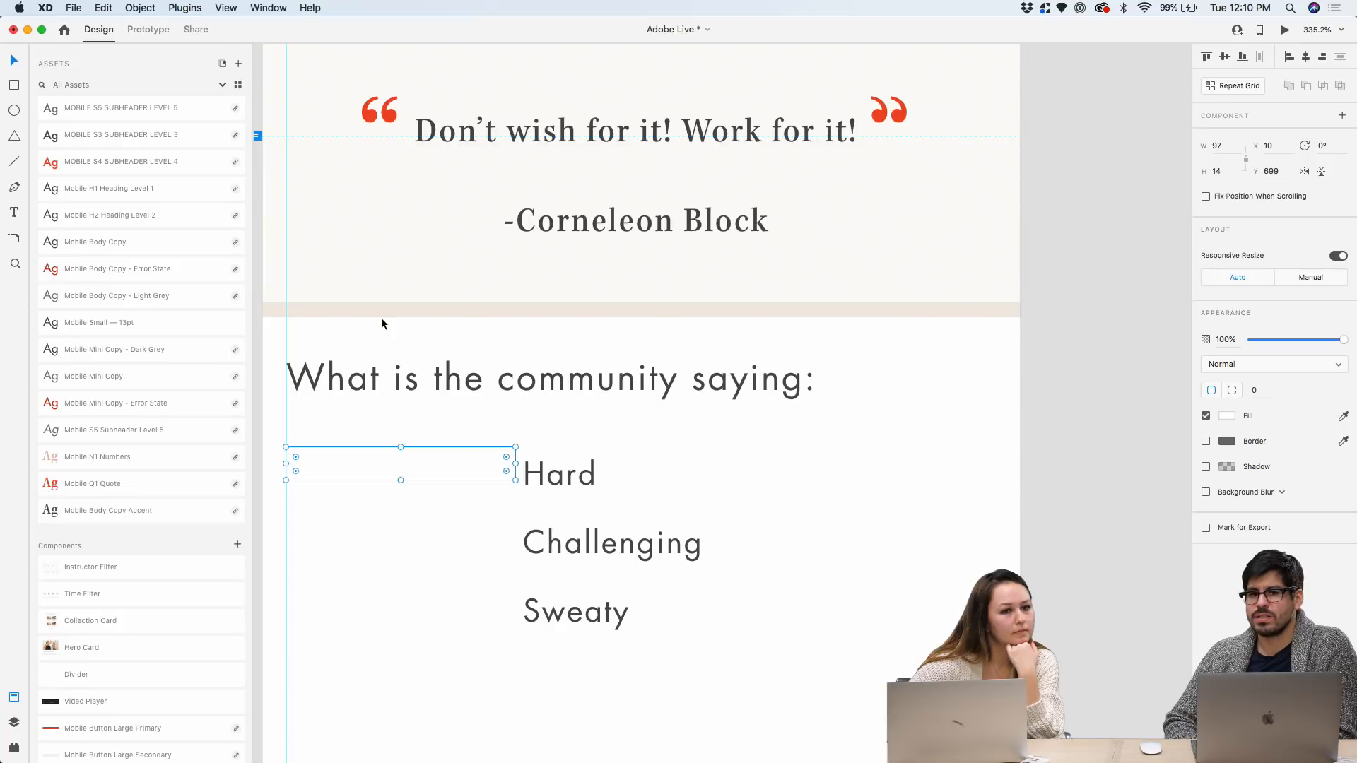
pyautogui.scroll(-3, 380, 317)
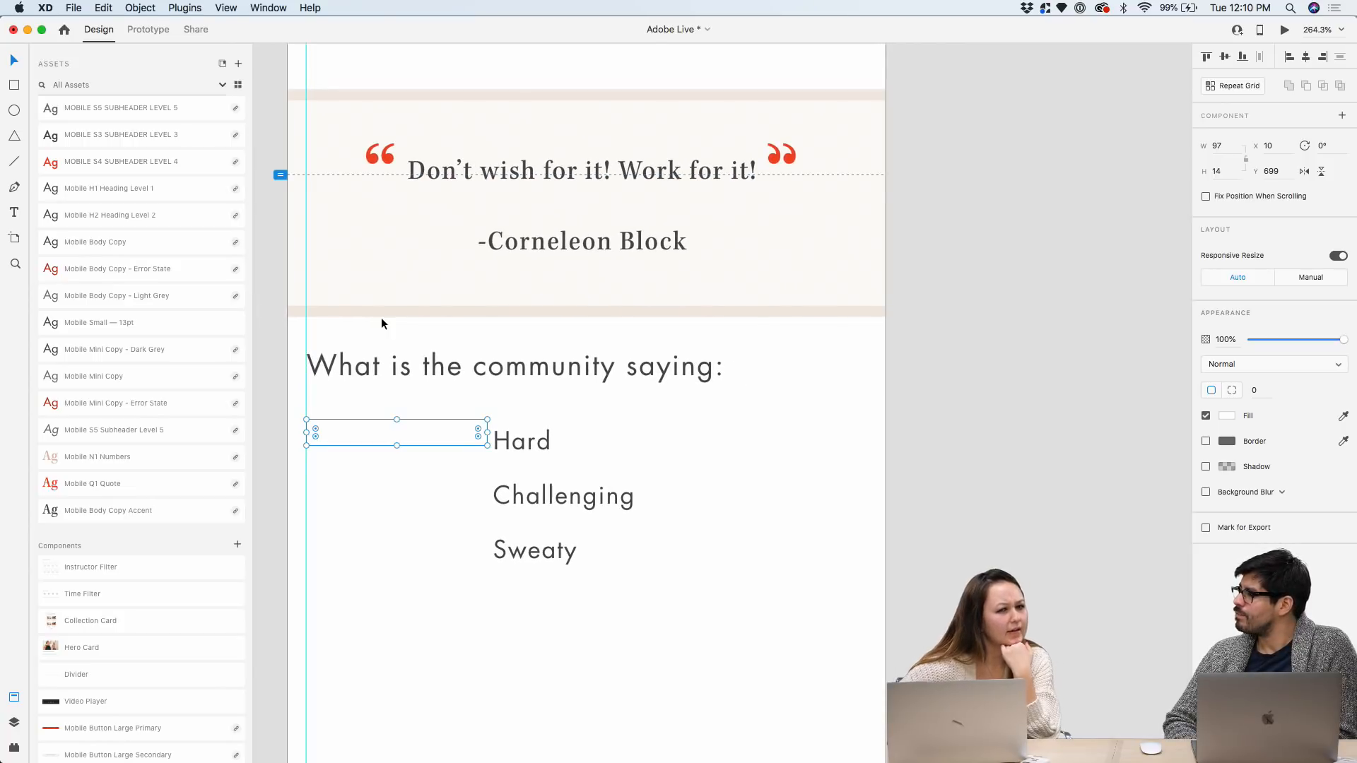
pyautogui.scroll(2, 506, 223)
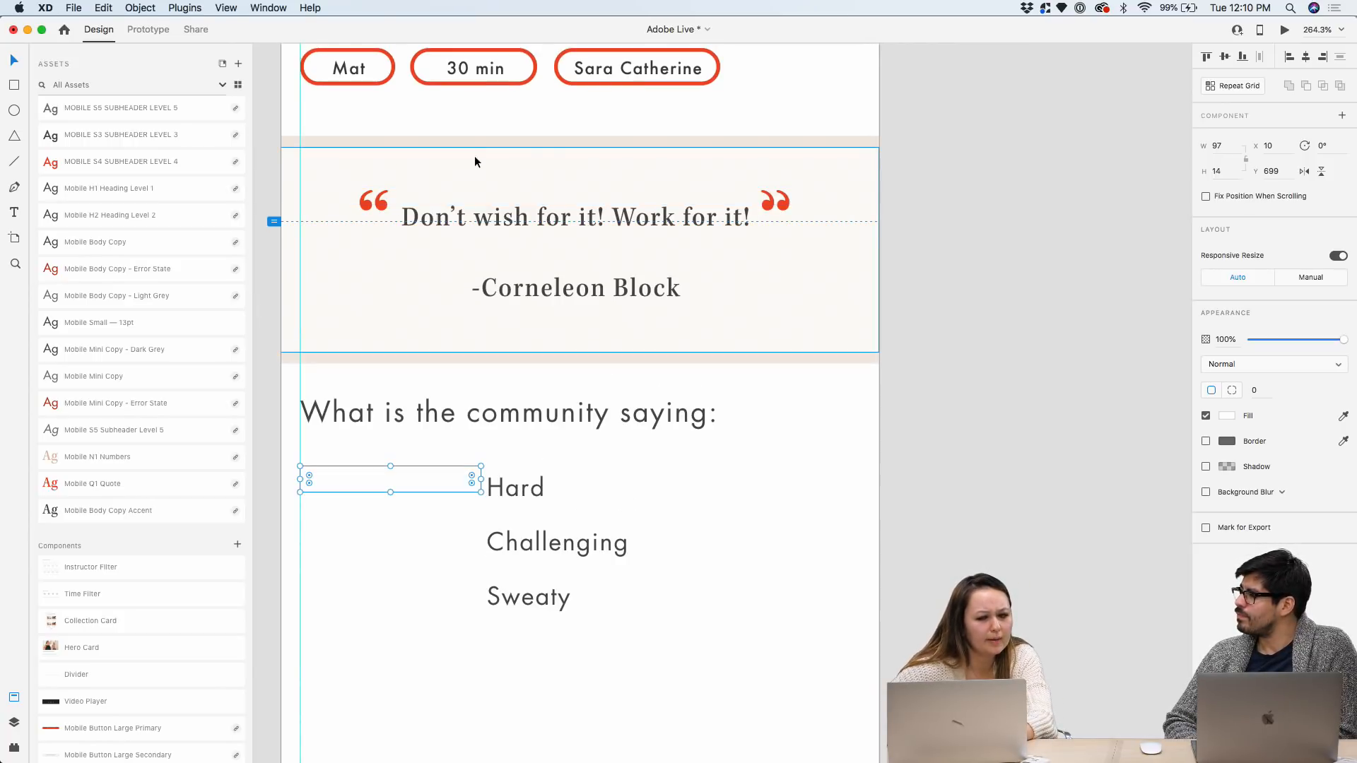
pyautogui.scroll(-10, 226, 328)
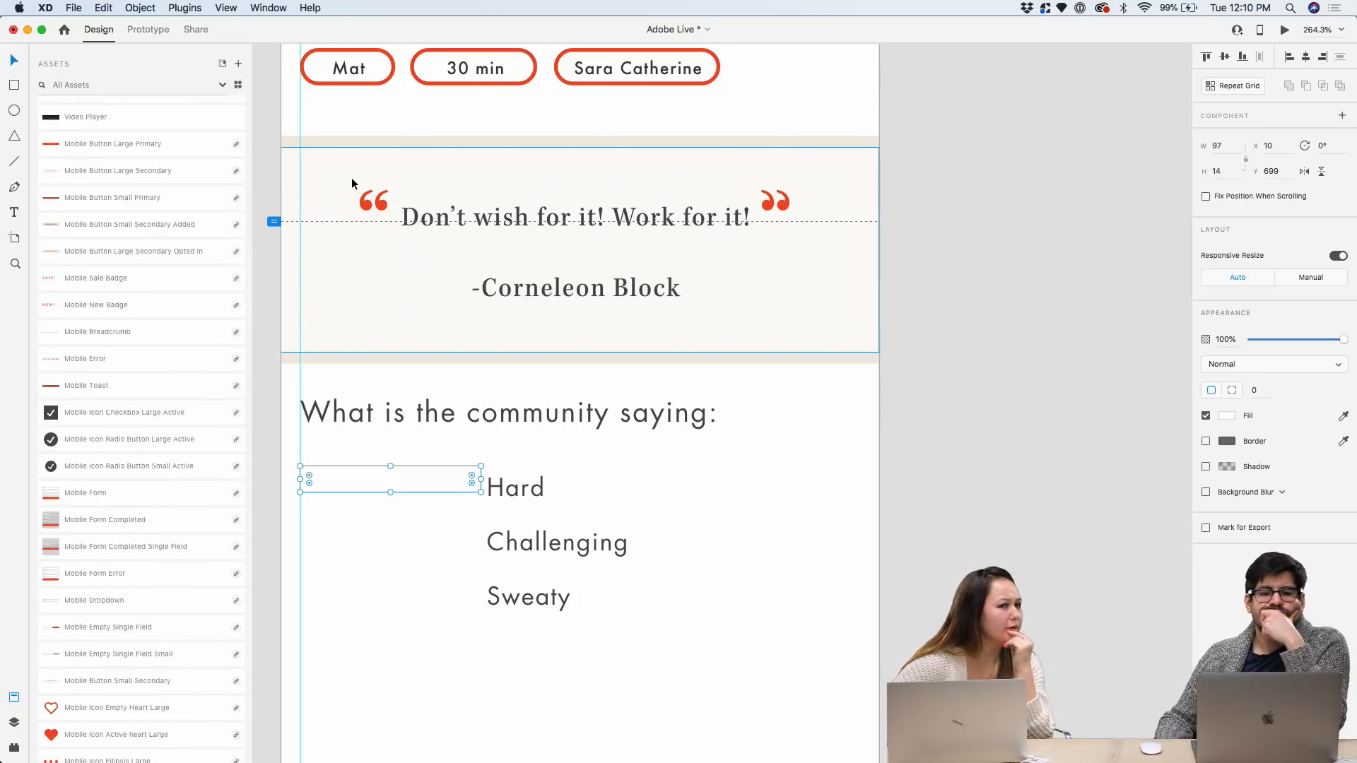
pyautogui.scroll(6, 145, 284)
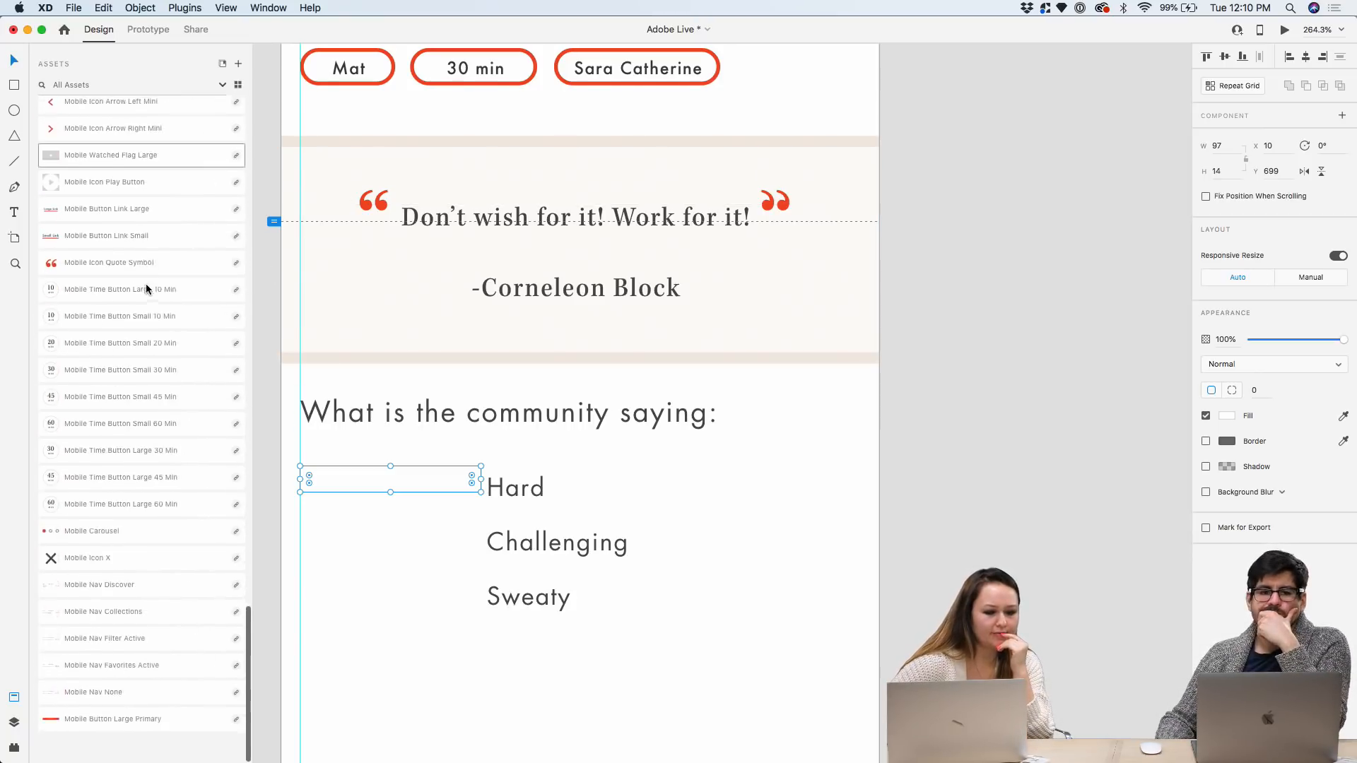
pyautogui.scroll(15, 147, 288)
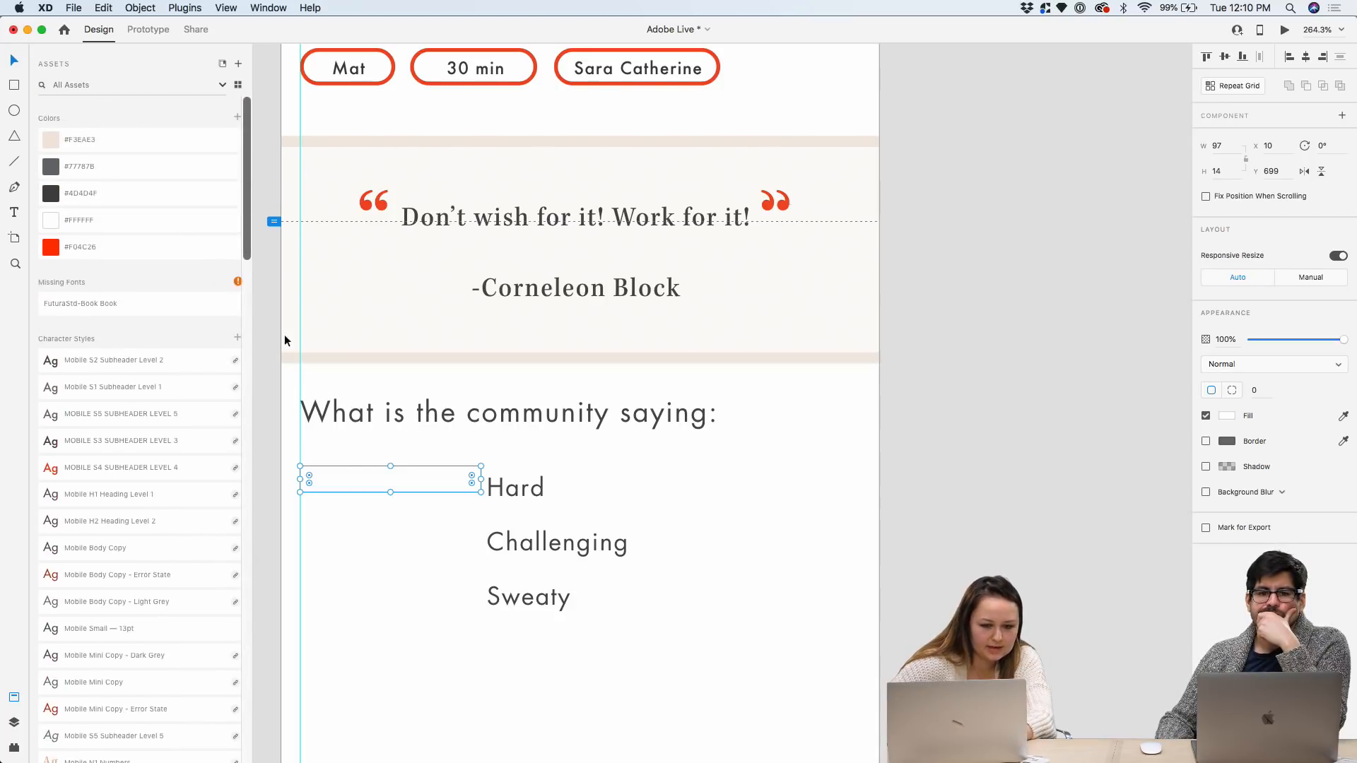
pyautogui.scroll(-15, 217, 275)
pyautogui.scroll(-2, 422, 184)
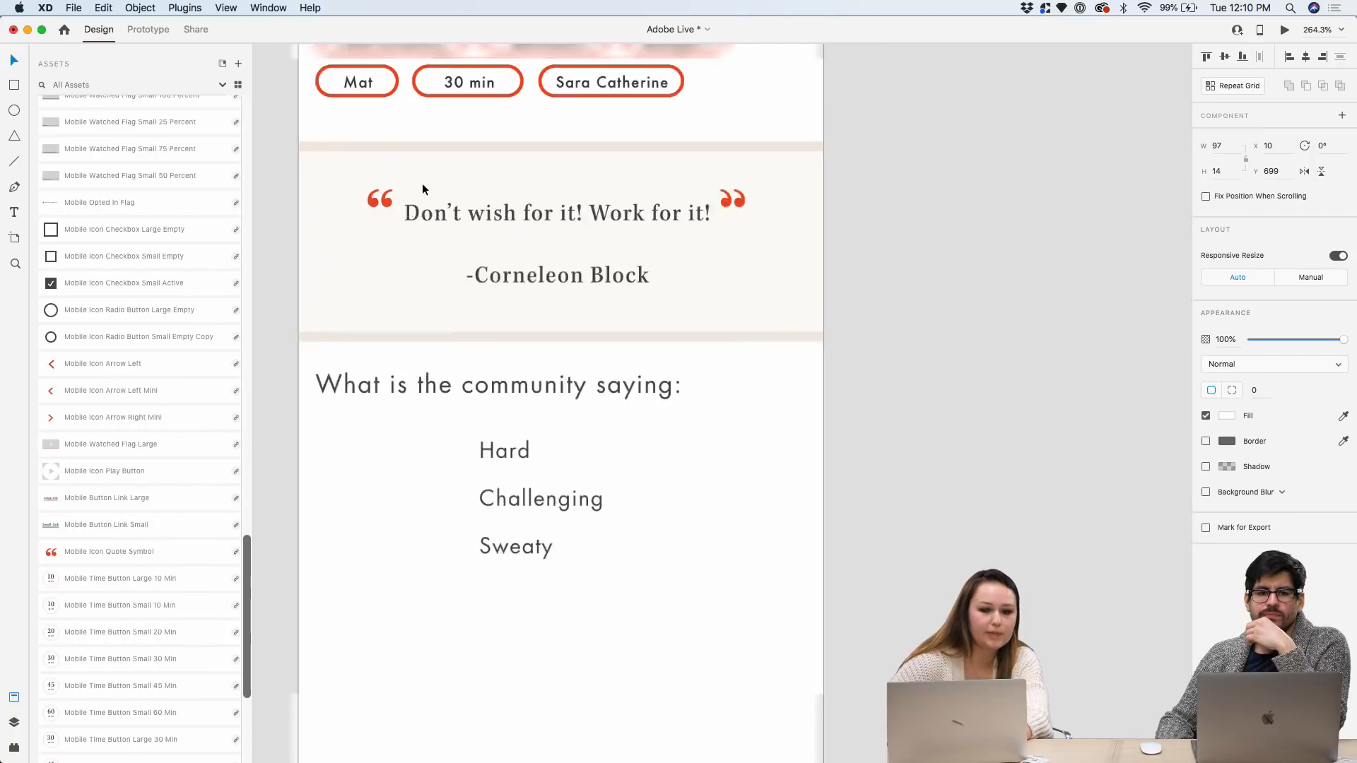
pyautogui.scroll(-5, 422, 184)
pyautogui.hscroll(-5, 418, 196)
pyautogui.scroll(5, 419, 197)
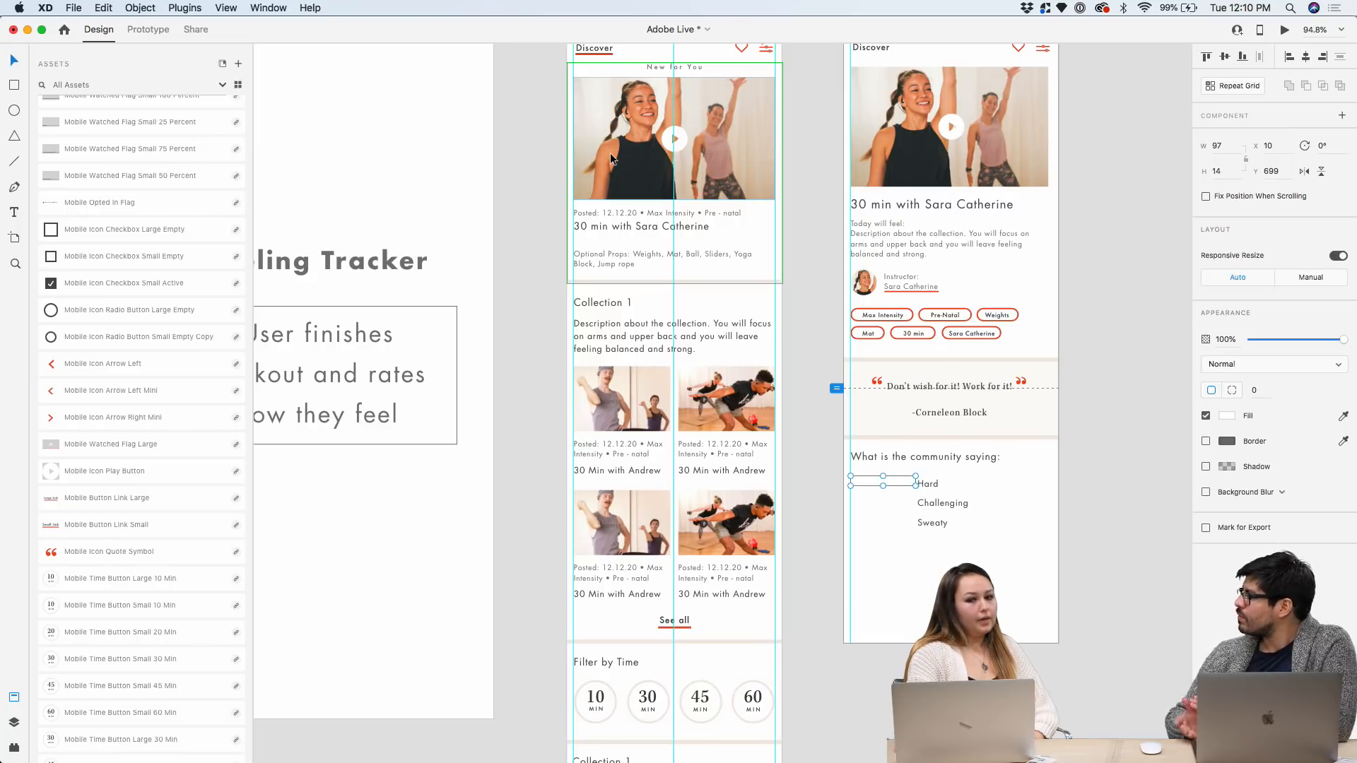
pyautogui.click(795, 171)
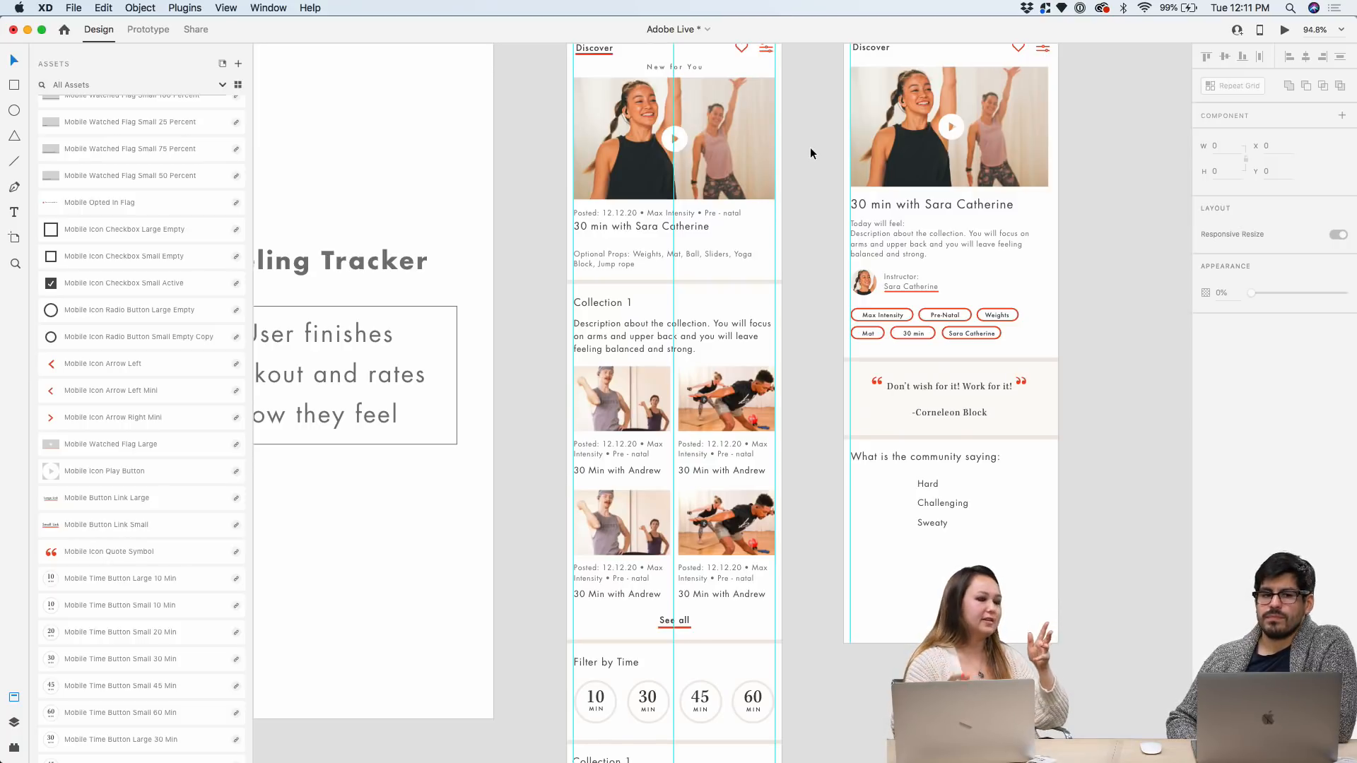
pyautogui.scroll(10, 154, 222)
pyautogui.scroll(5, 154, 222)
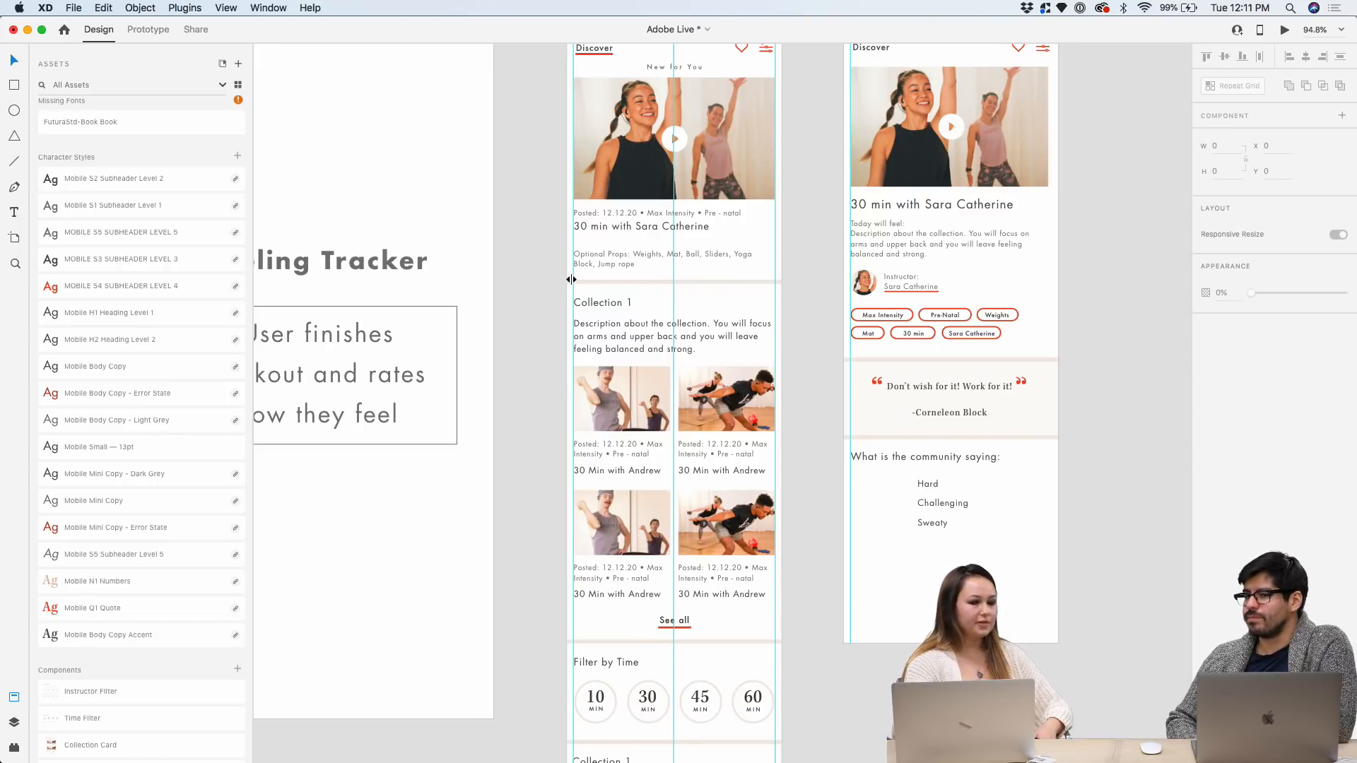
pyautogui.scroll(5, 860, 365)
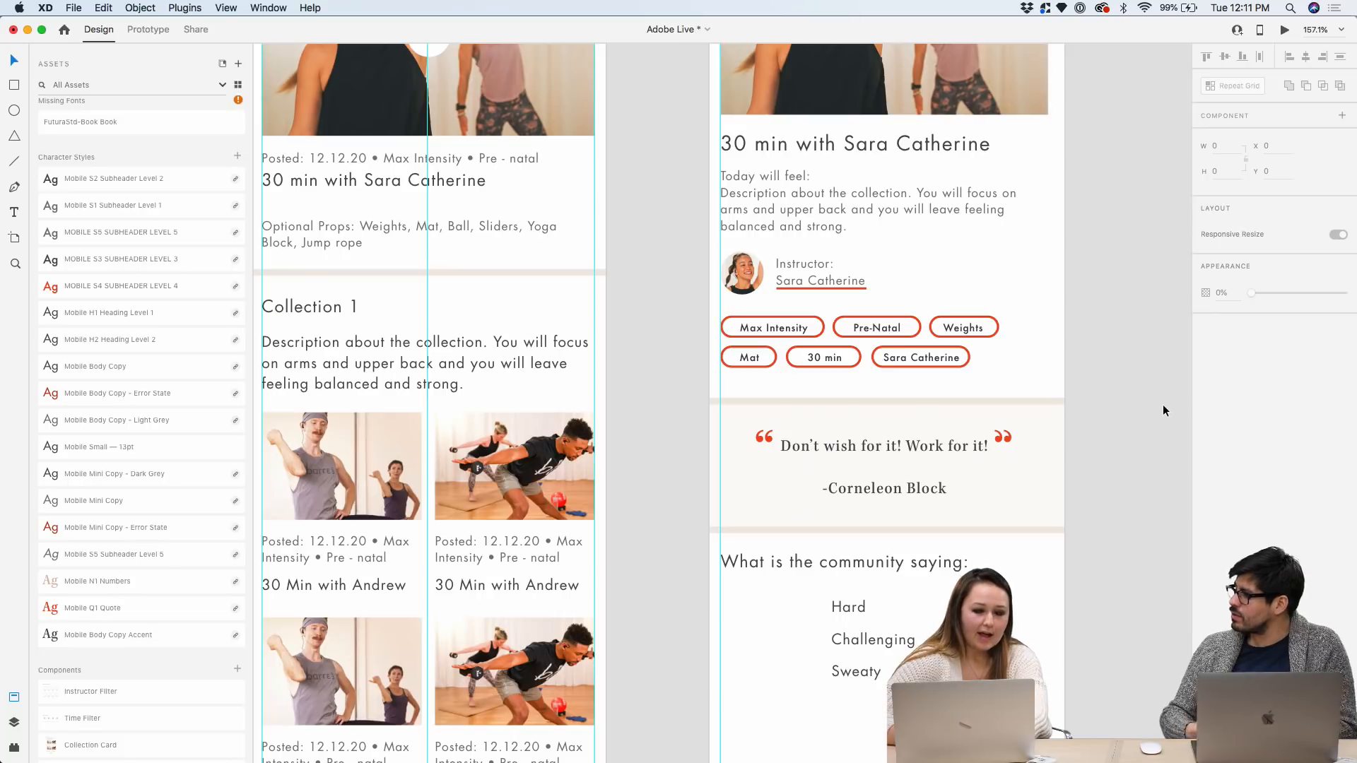
pyautogui.scroll(-2, 1164, 405)
pyautogui.scroll(-3, 193, 268)
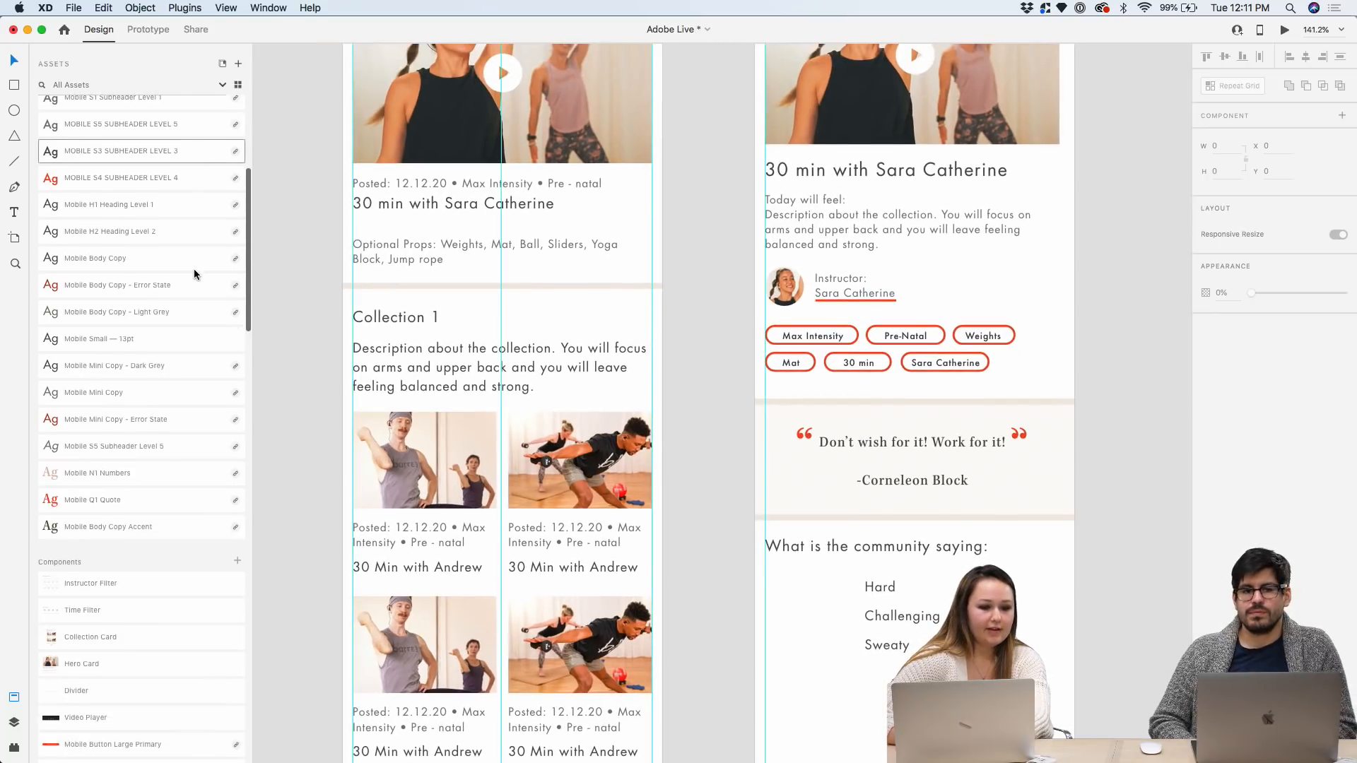
pyautogui.scroll(5, 194, 269)
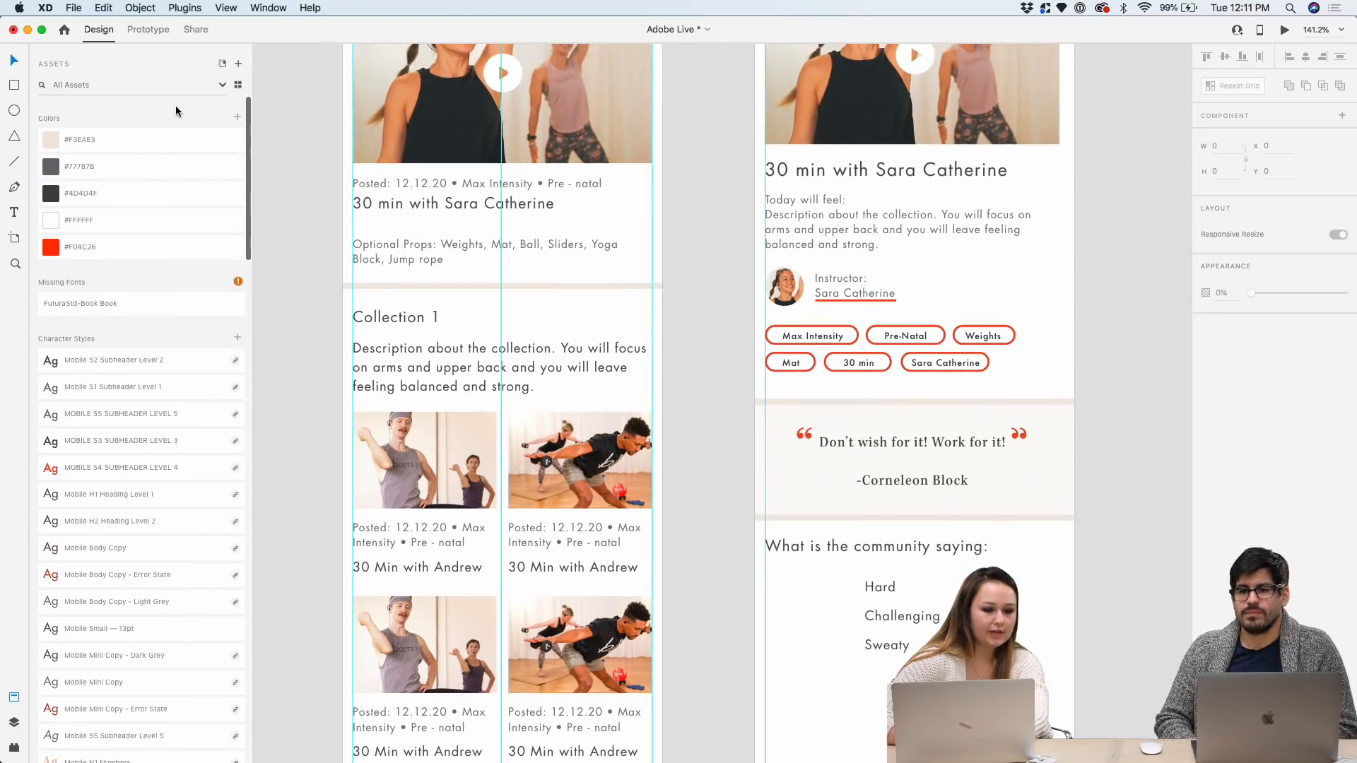
pyautogui.scroll(-5, 130, 321)
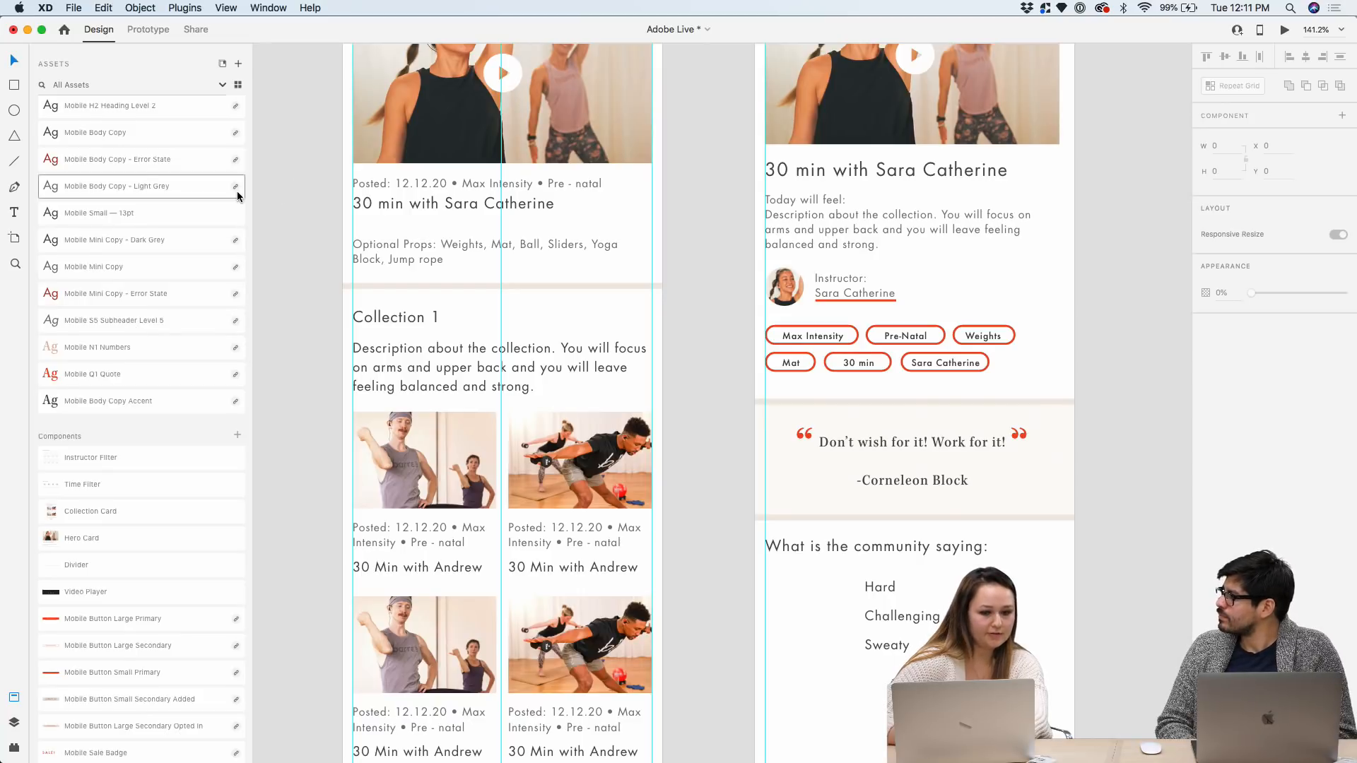
pyautogui.scroll(5, 236, 191)
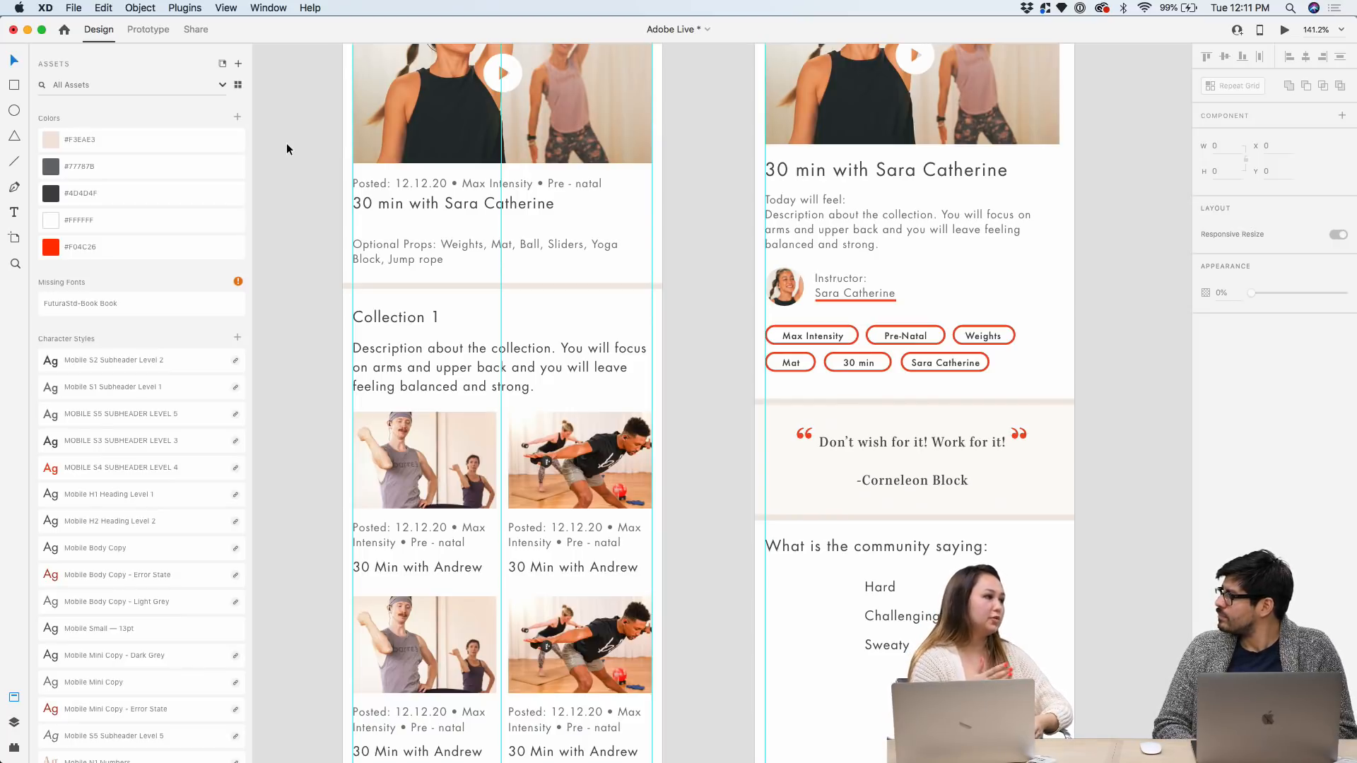
pyautogui.scroll(-5, 151, 268)
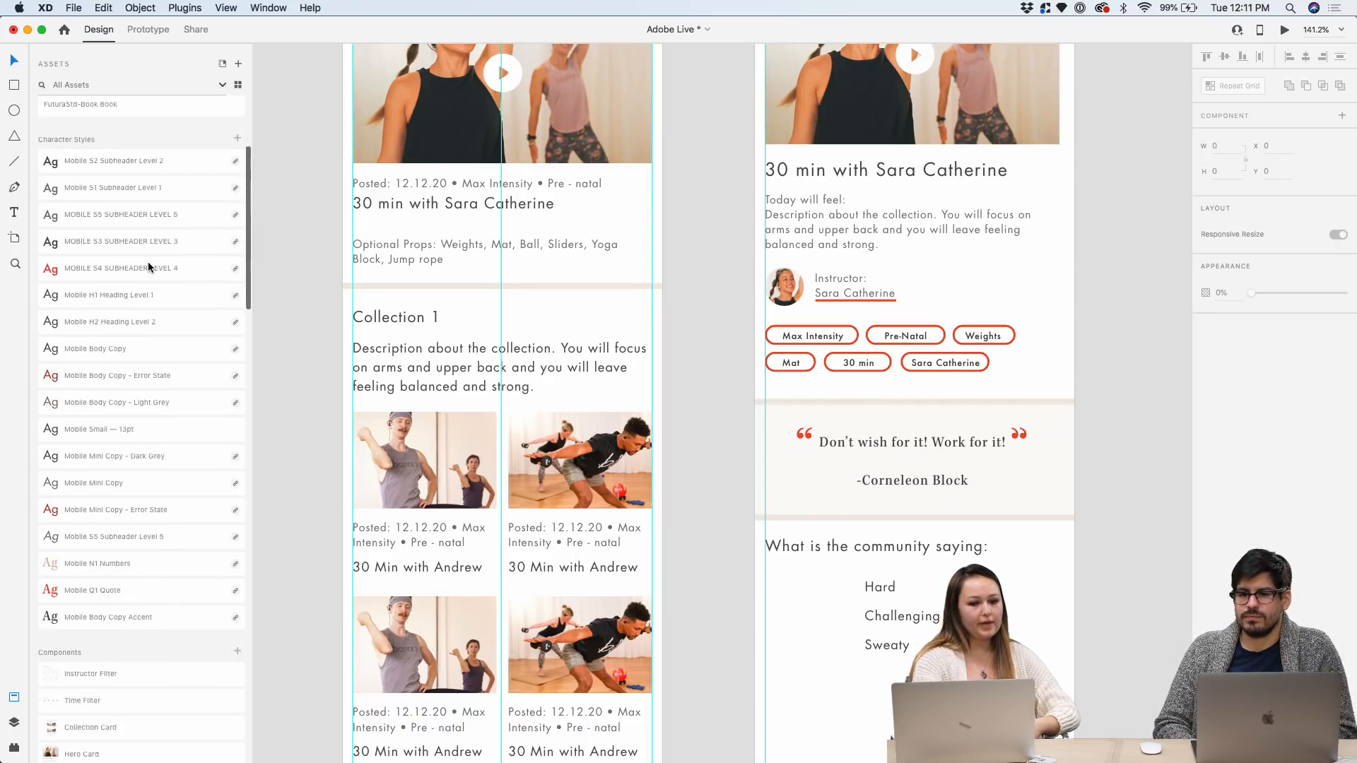
pyautogui.scroll(5, 287, 233)
pyautogui.scroll(3, 287, 235)
pyautogui.scroll(-2, 287, 235)
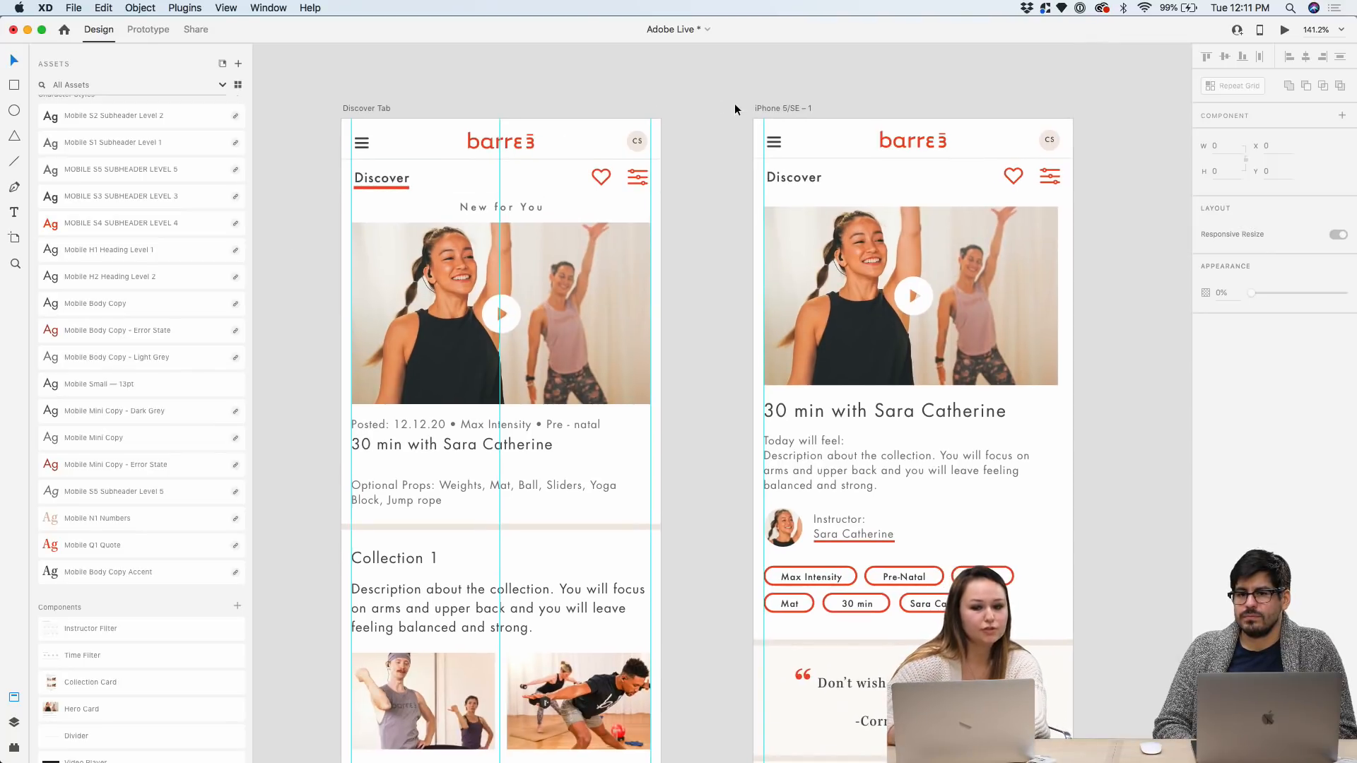
# Move the iPhone 5/SE – 1 artboard left, closer to the Discover Tab artboard
pyautogui.moveTo(765, 104); pyautogui.dragTo(715, 104)
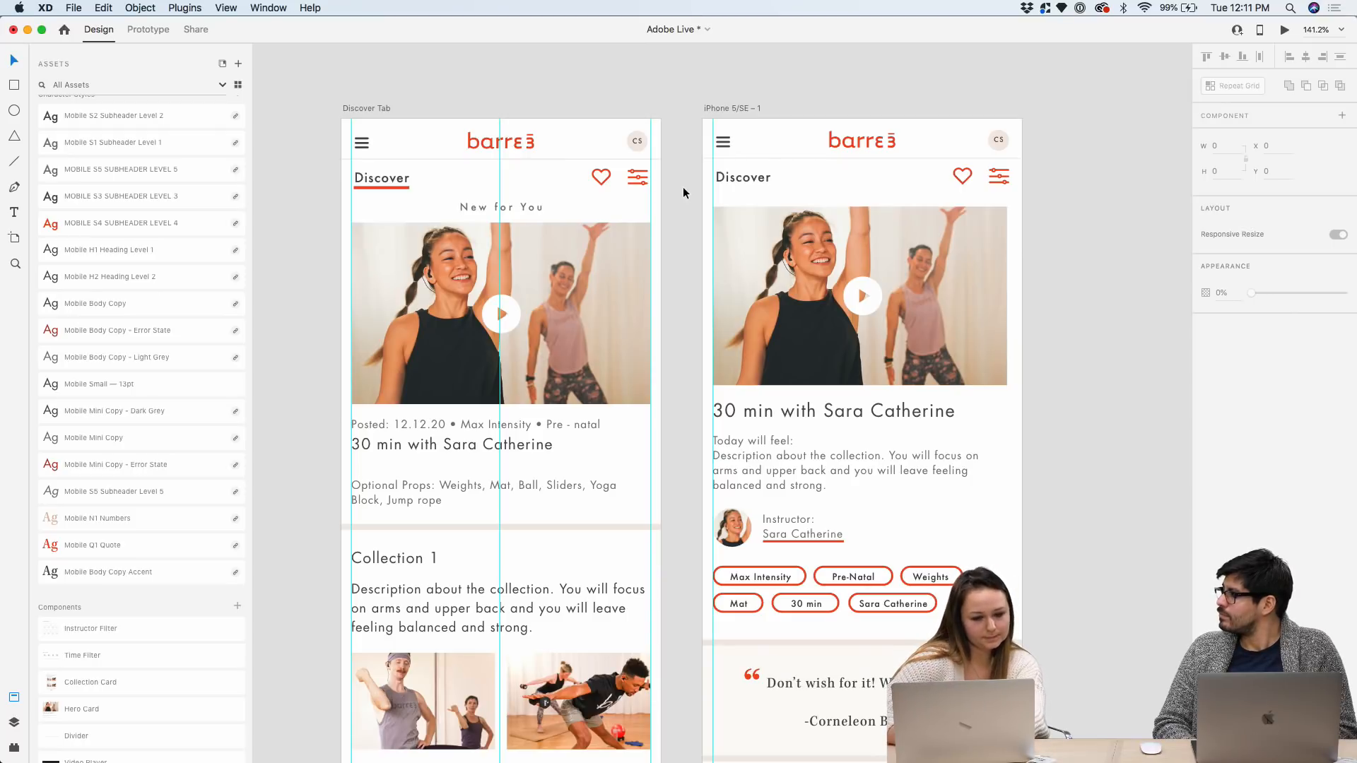
pyautogui.scroll(-3, 682, 308)
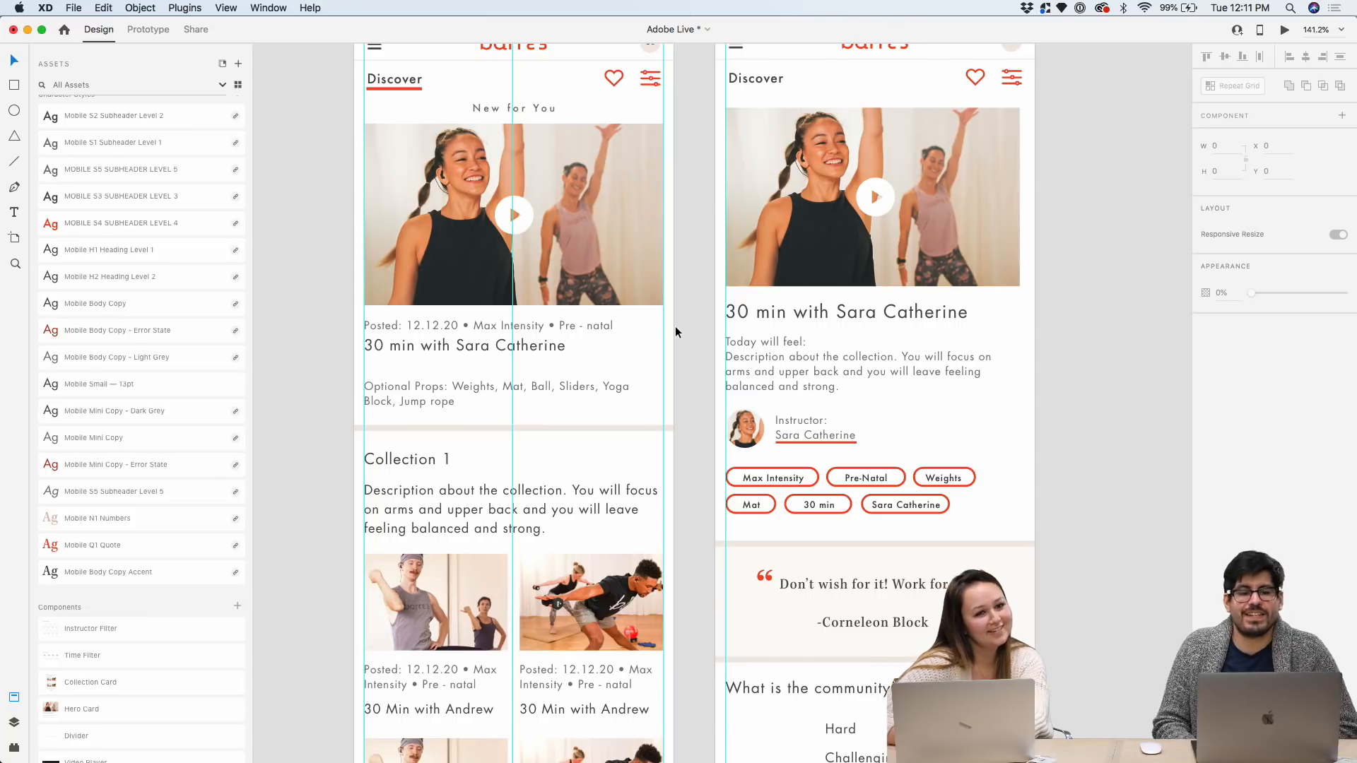
pyautogui.scroll(-5, 777, 537)
pyautogui.scroll(-2, 1023, 409)
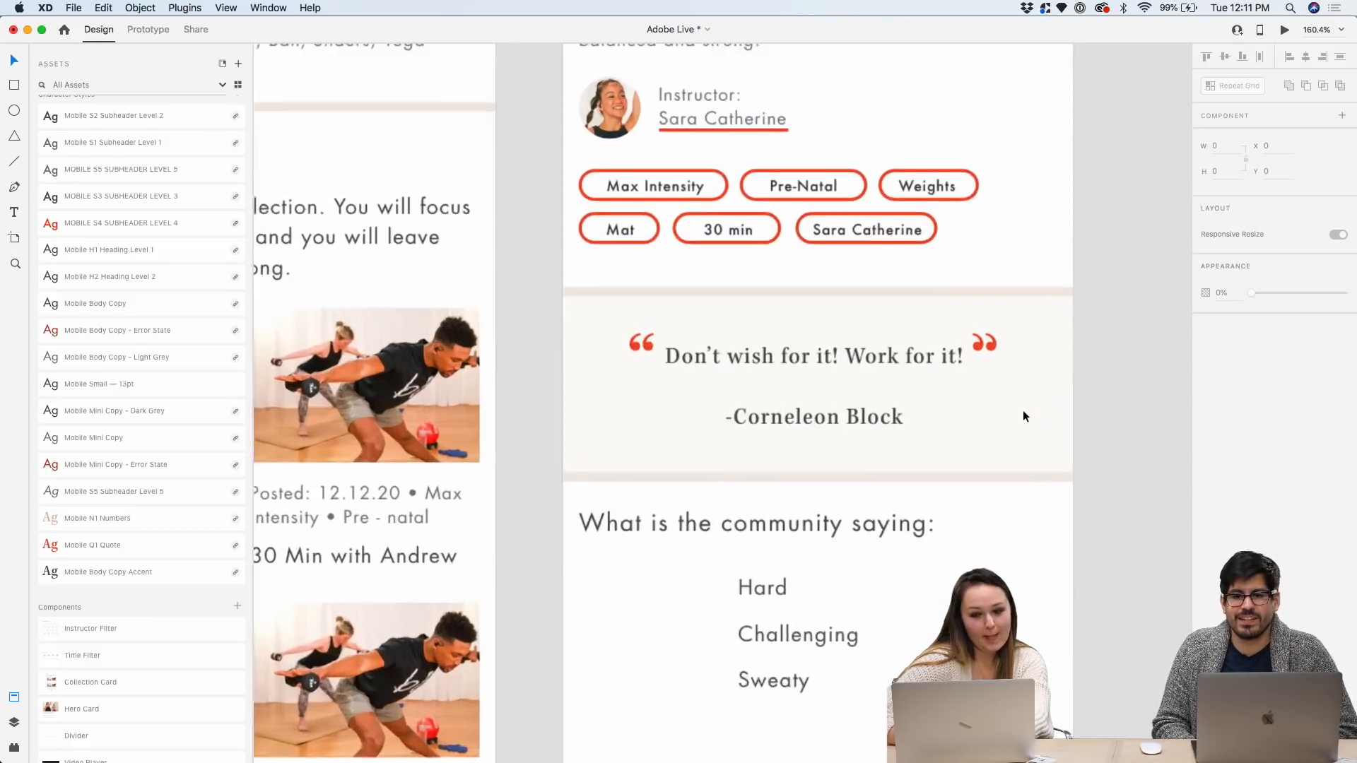
pyautogui.scroll(4, 950, 371)
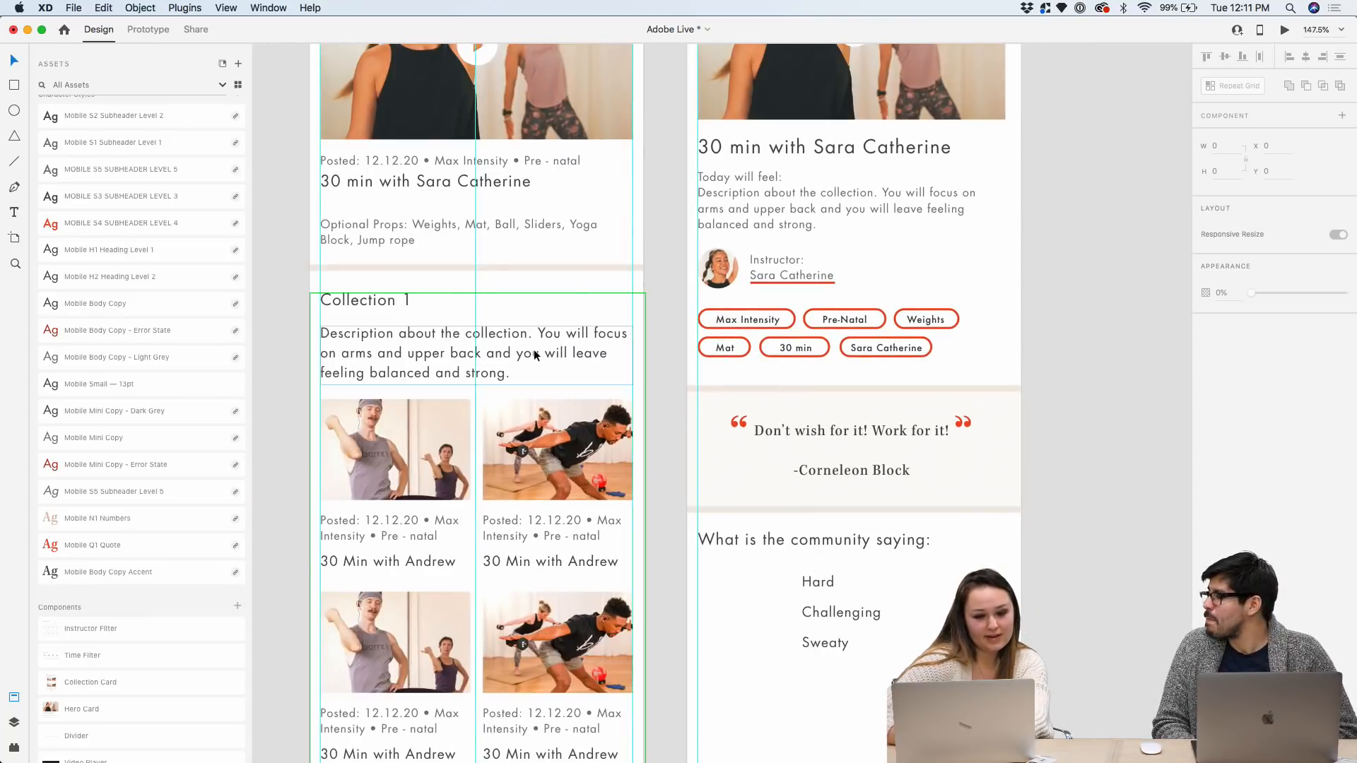
pyautogui.click(532, 349)
# Raise the 'Today will feel' description to Y 311 and shorten its box to 295 by 57
pyautogui.click(766, 216)
pyautogui.moveTo(765, 215); pyautogui.dragTo(761, 212)
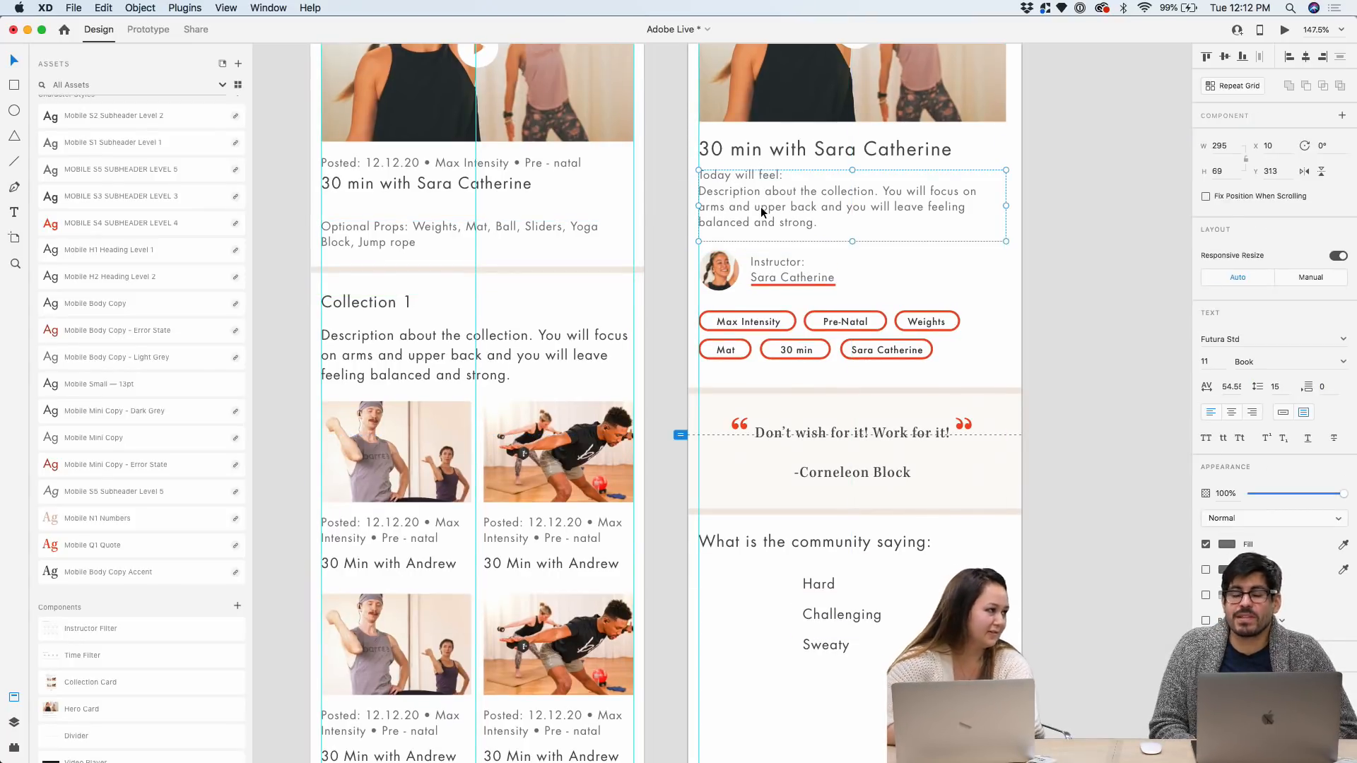
pyautogui.scroll(5, 779, 199)
pyautogui.moveTo(779, 198); pyautogui.dragTo(773, 195)
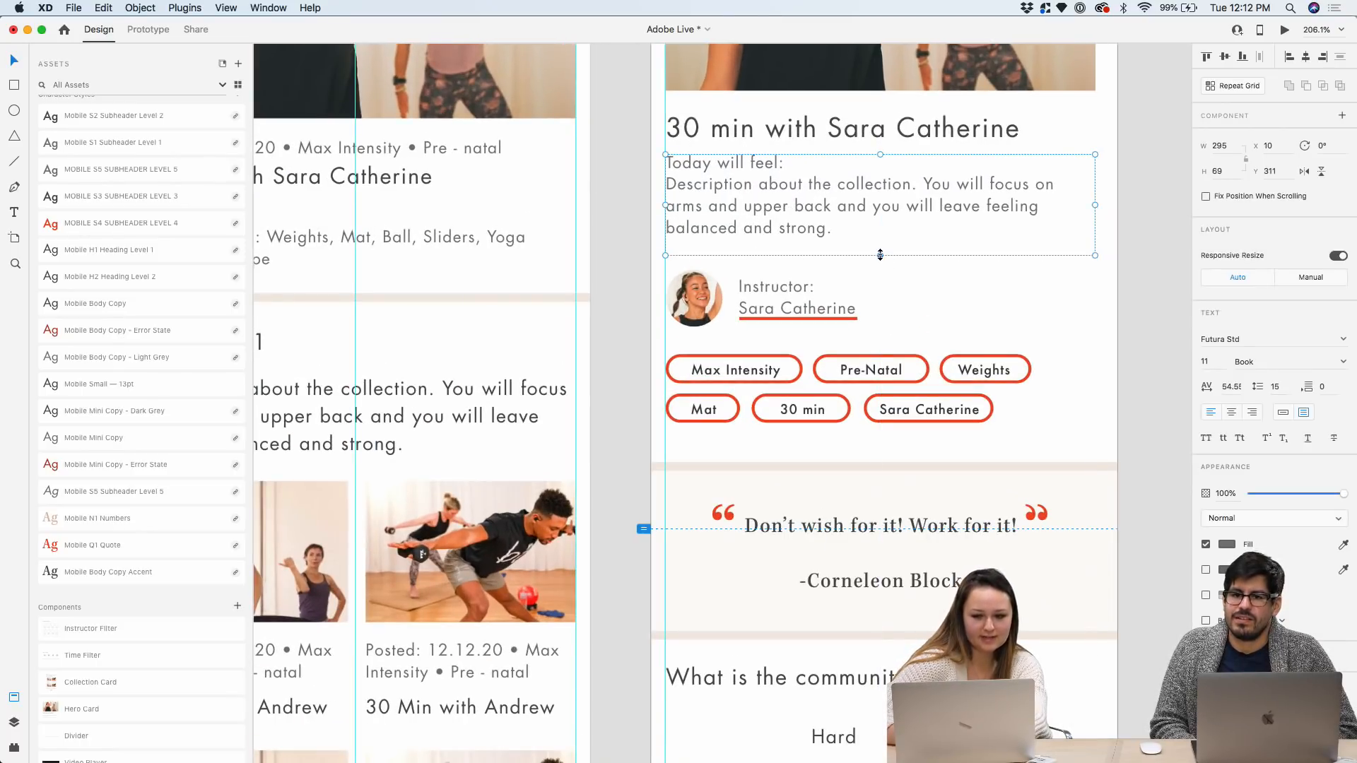
pyautogui.moveTo(795, 256); pyautogui.dragTo(794, 238)
pyautogui.scroll(-5, 803, 284)
pyautogui.scroll(-5, 893, 564)
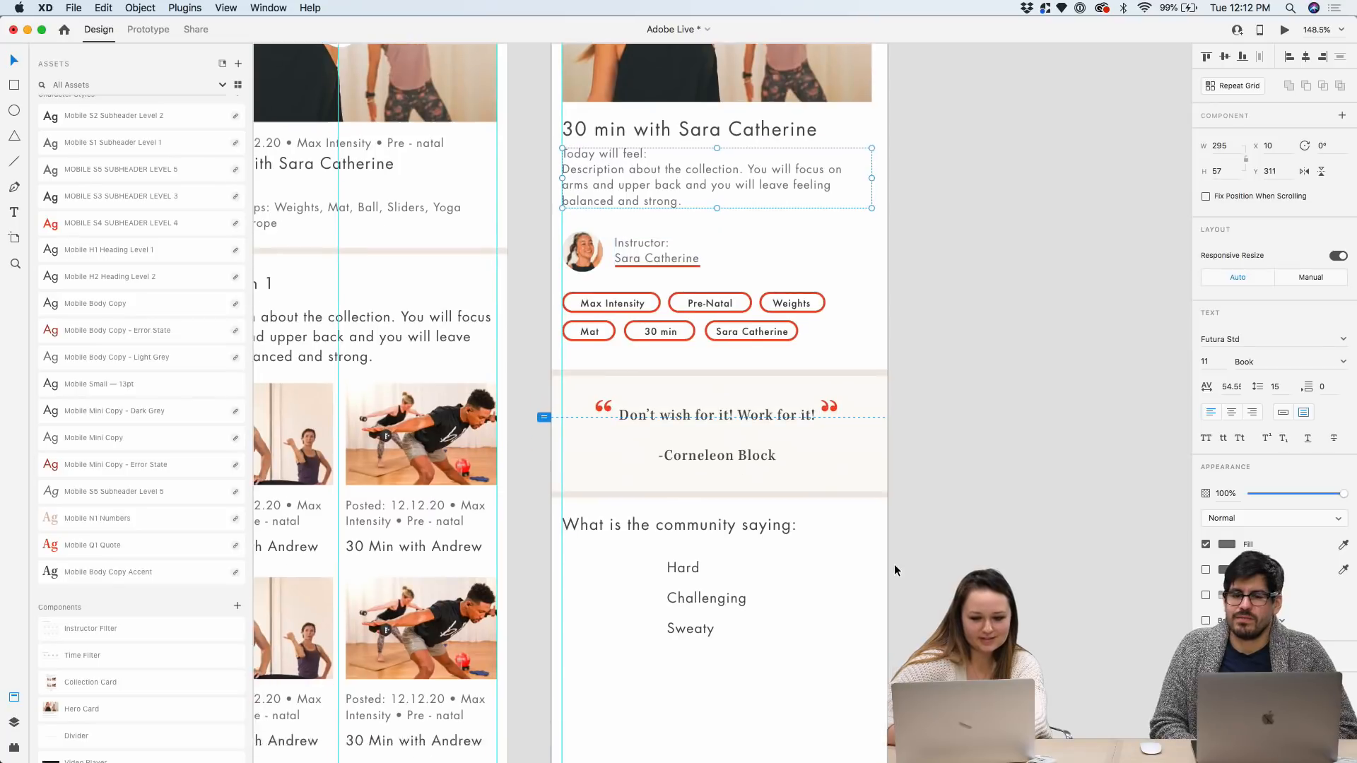
pyautogui.scroll(7, 804, 371)
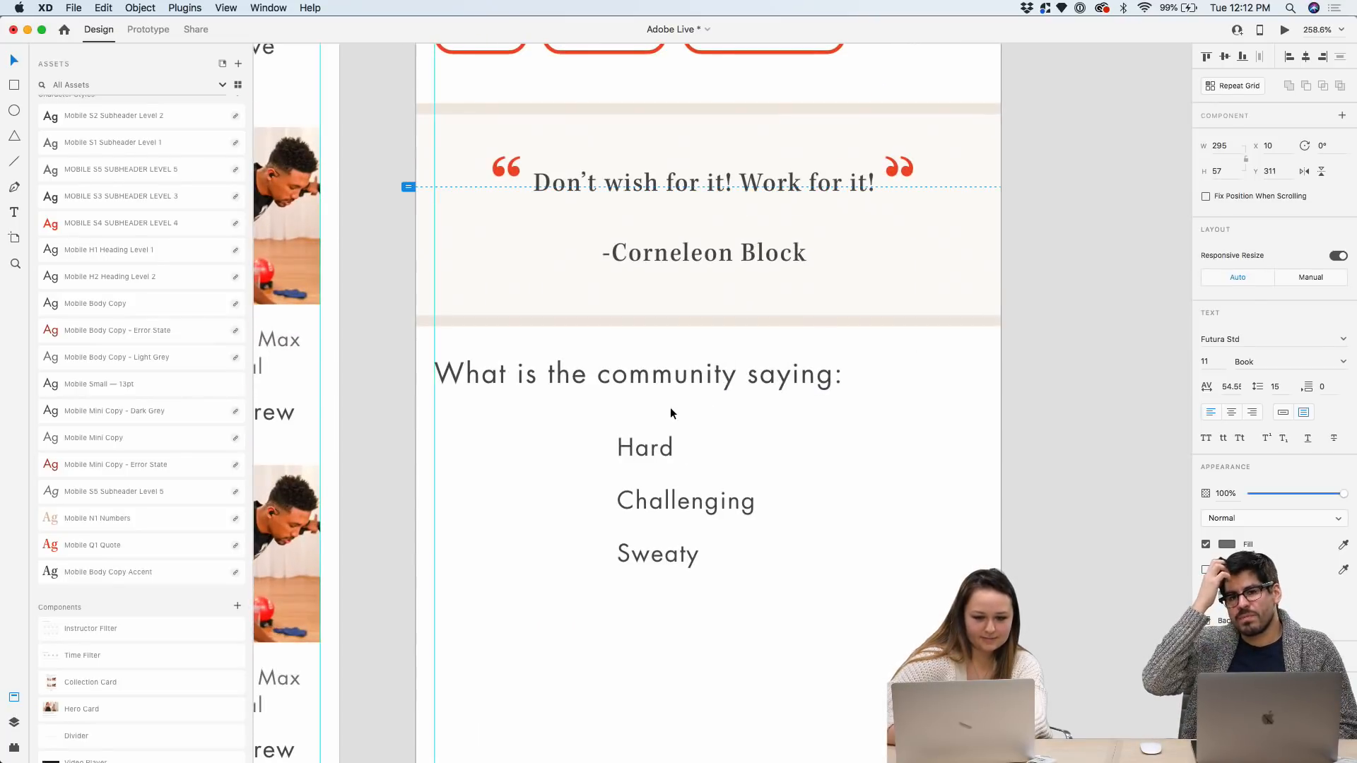
# Draw a thin rectangle left of Hard, fill it grey #77787B, and remove its border
pyautogui.click(14, 85)
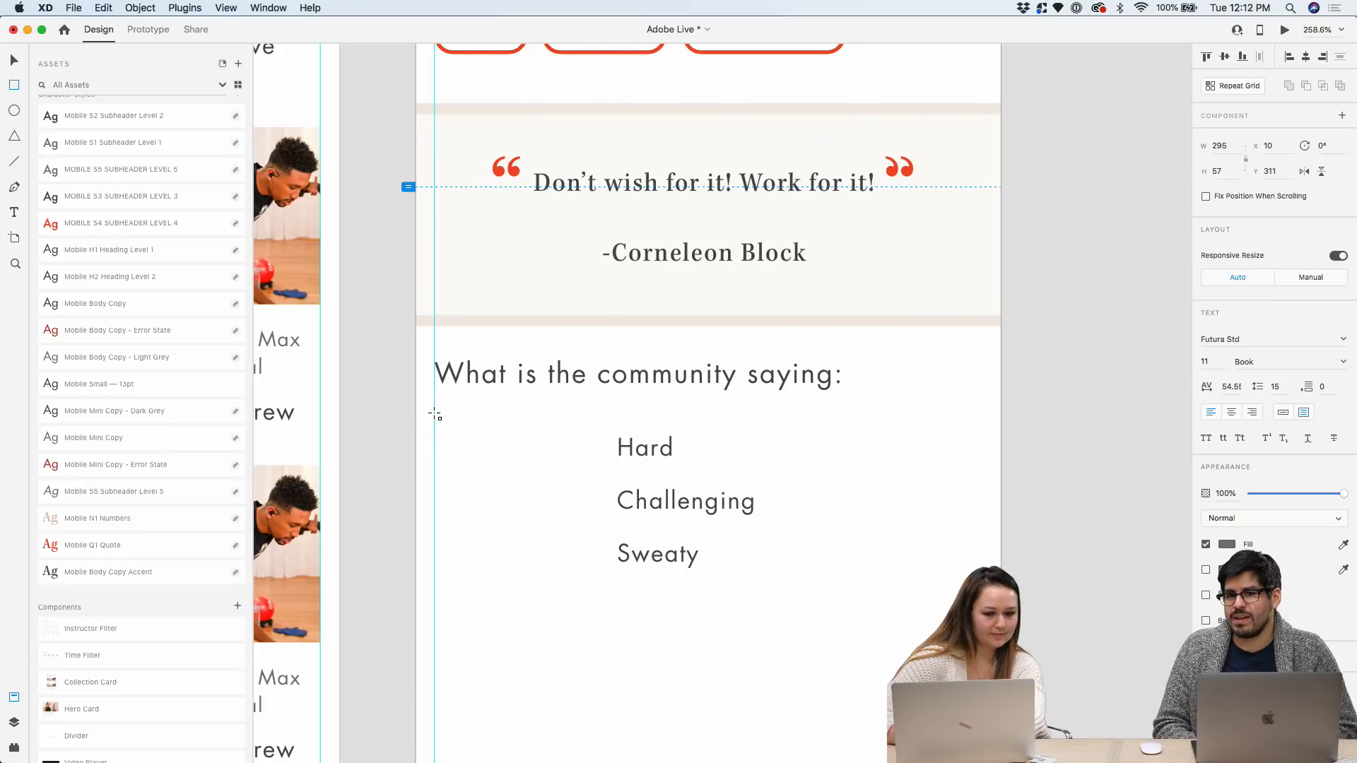
pyautogui.moveTo(436, 414); pyautogui.dragTo(595, 440)
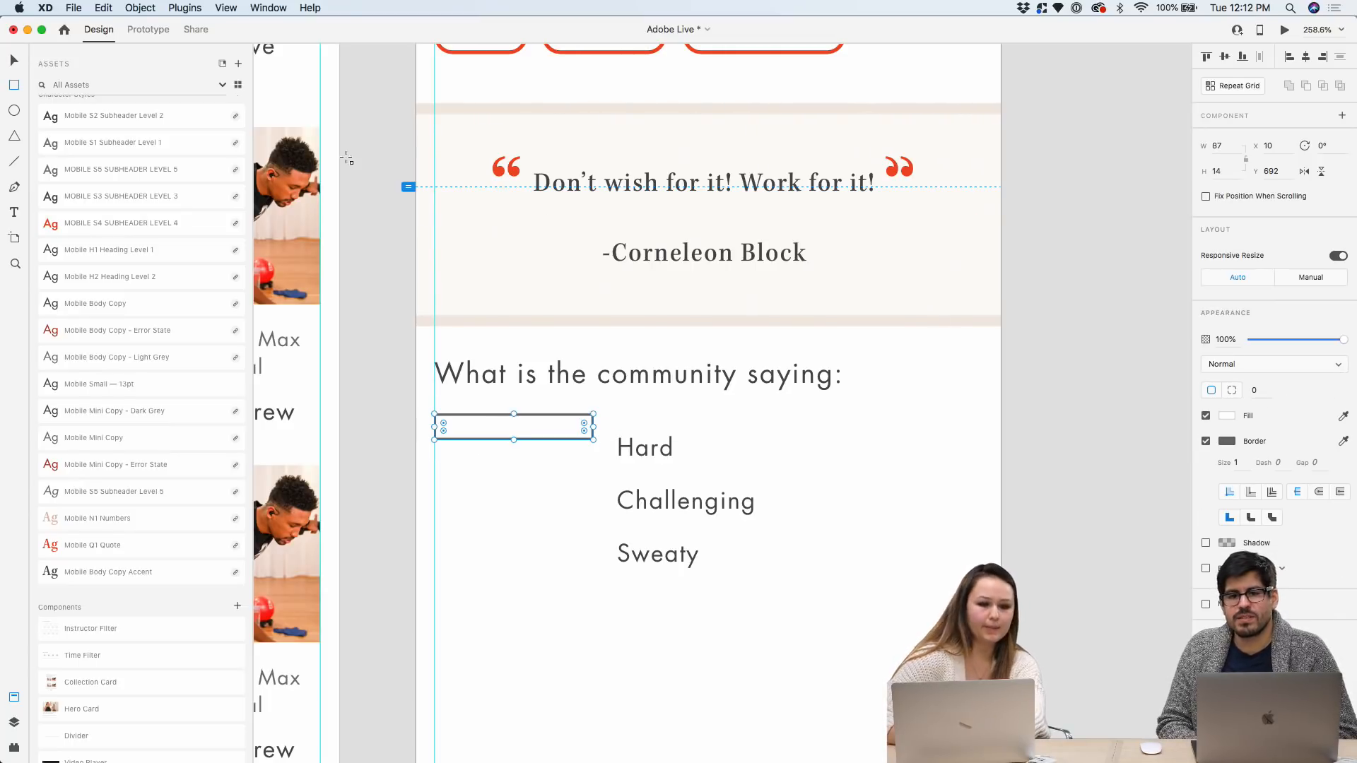
pyautogui.scroll(5, 99, 163)
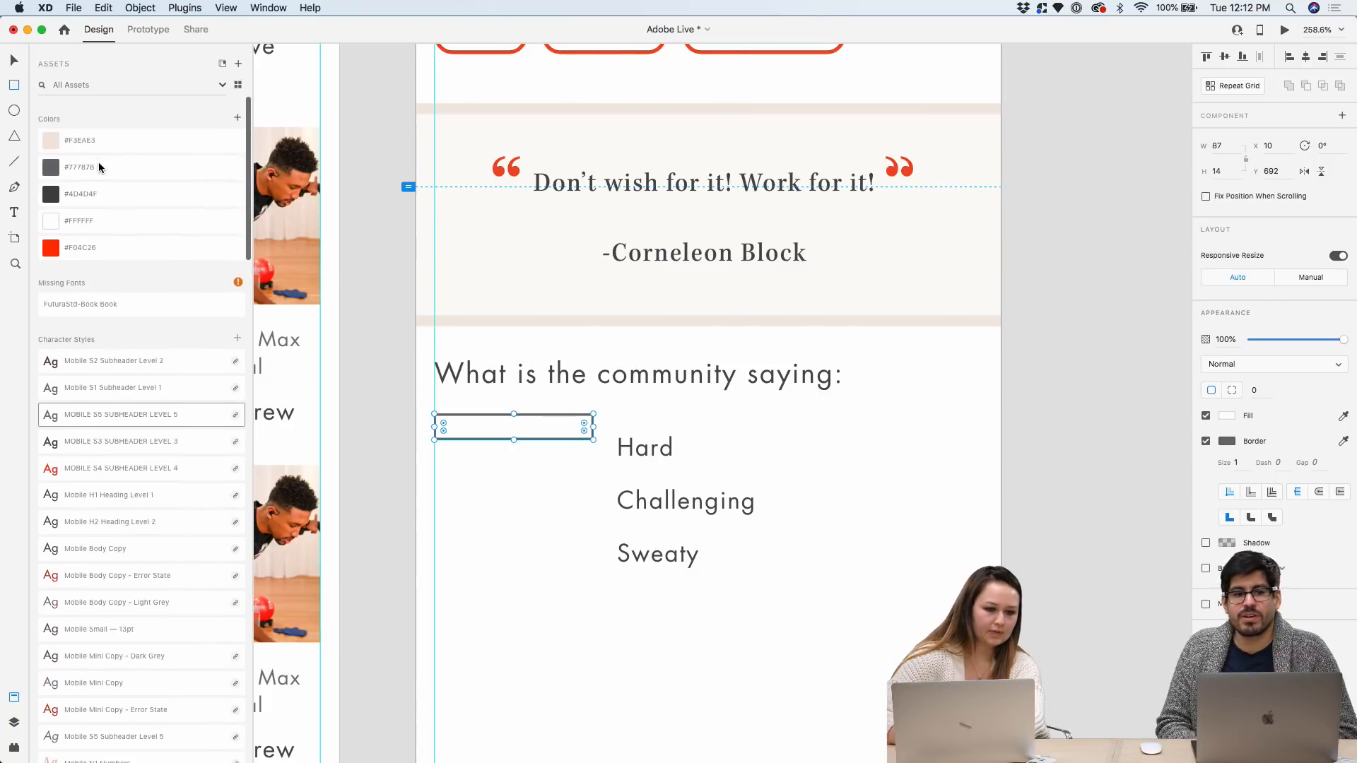
pyautogui.click(81, 164)
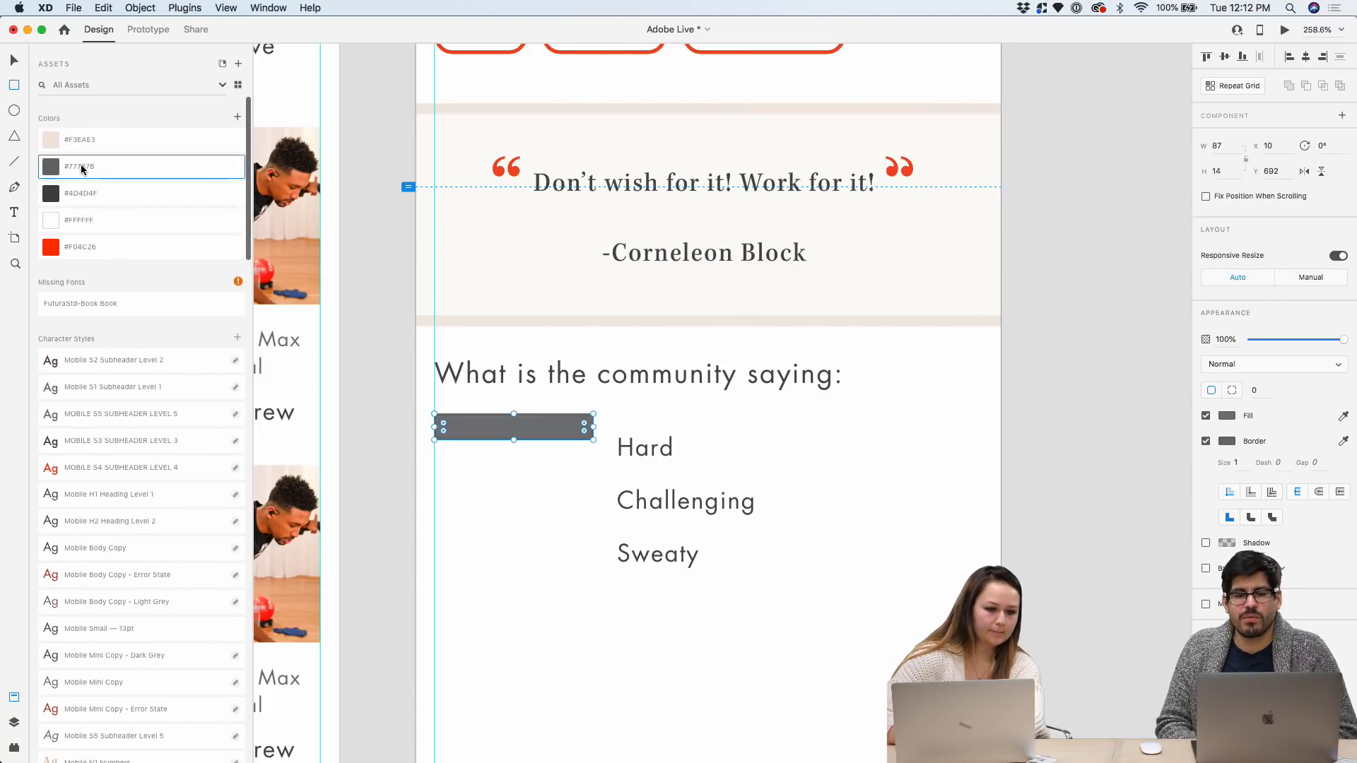
pyautogui.click(1205, 441)
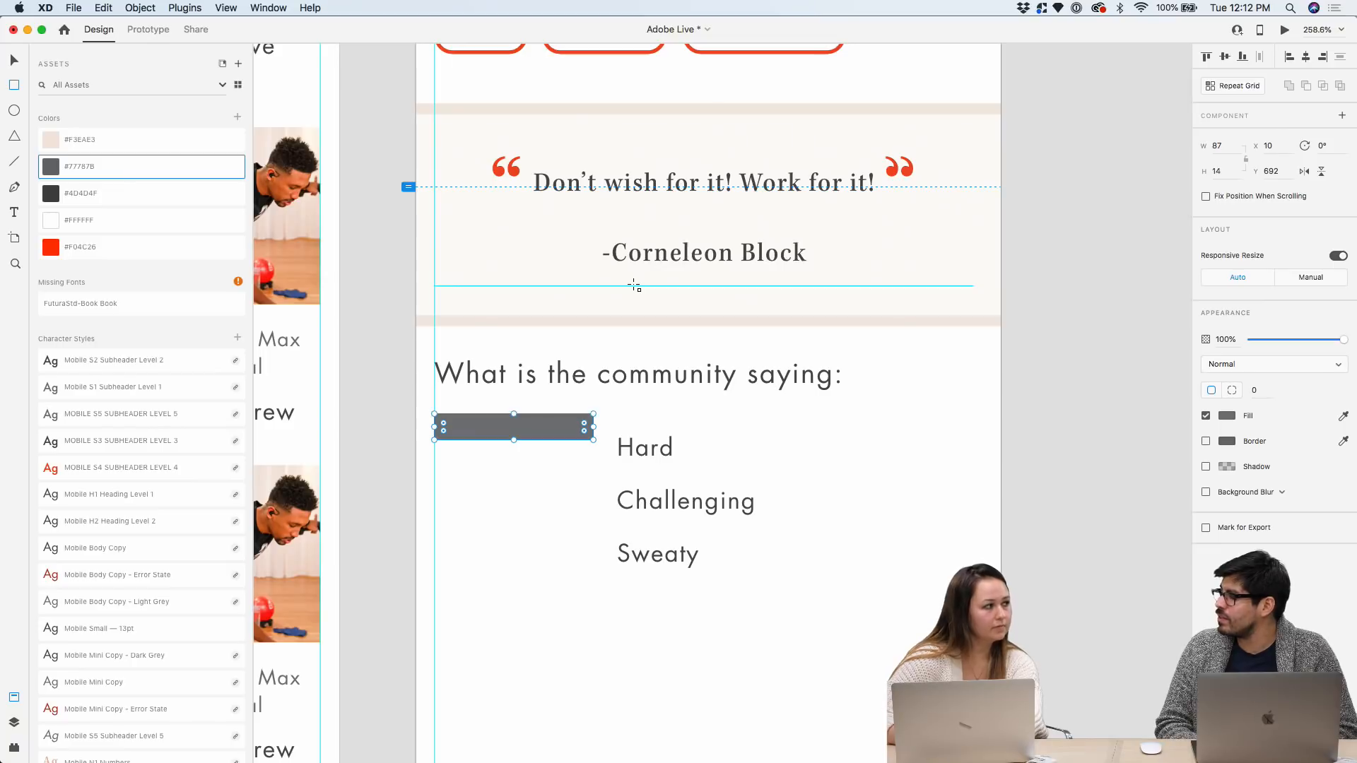
# Line the grey bar up with Hard, trimming the Hard text box so it sits at Y 703
pyautogui.scroll(5, 470, 449)
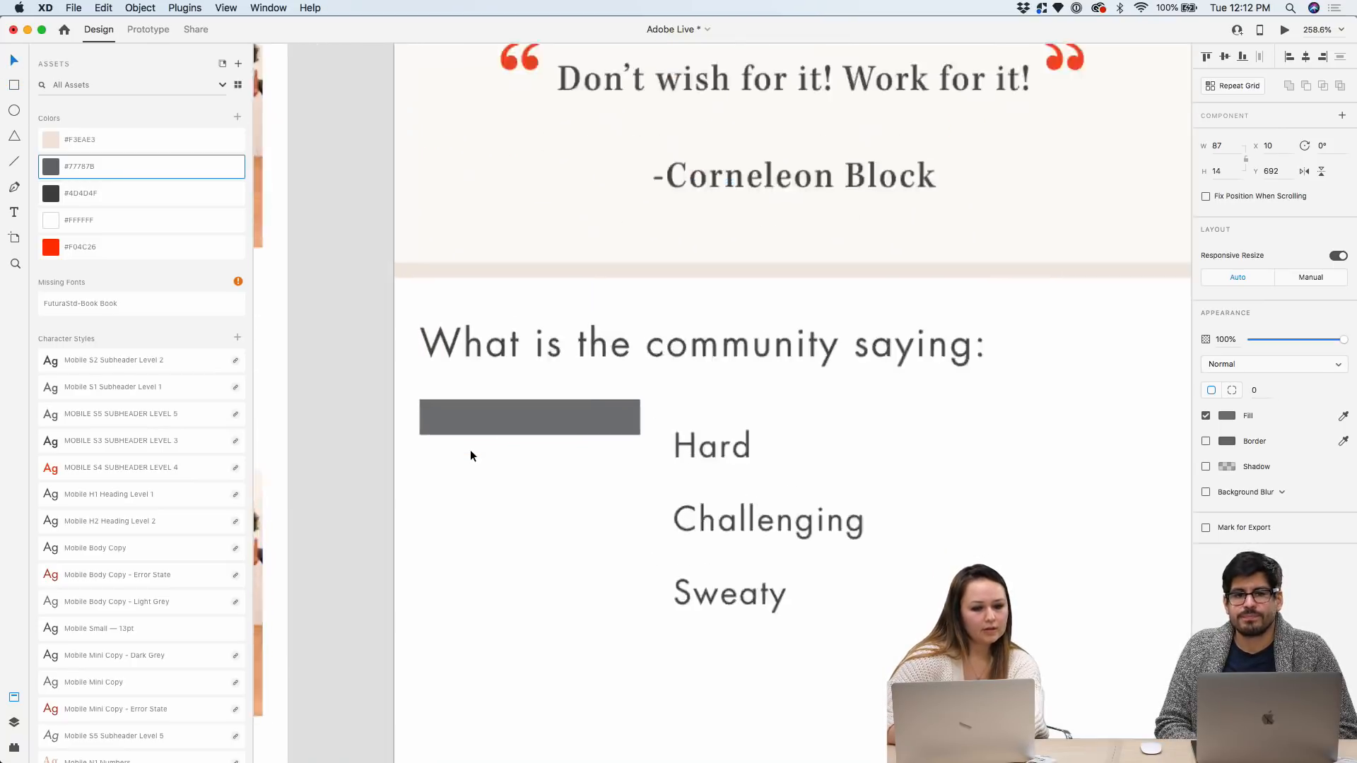
pyautogui.moveTo(520, 375); pyautogui.dragTo(525, 434)
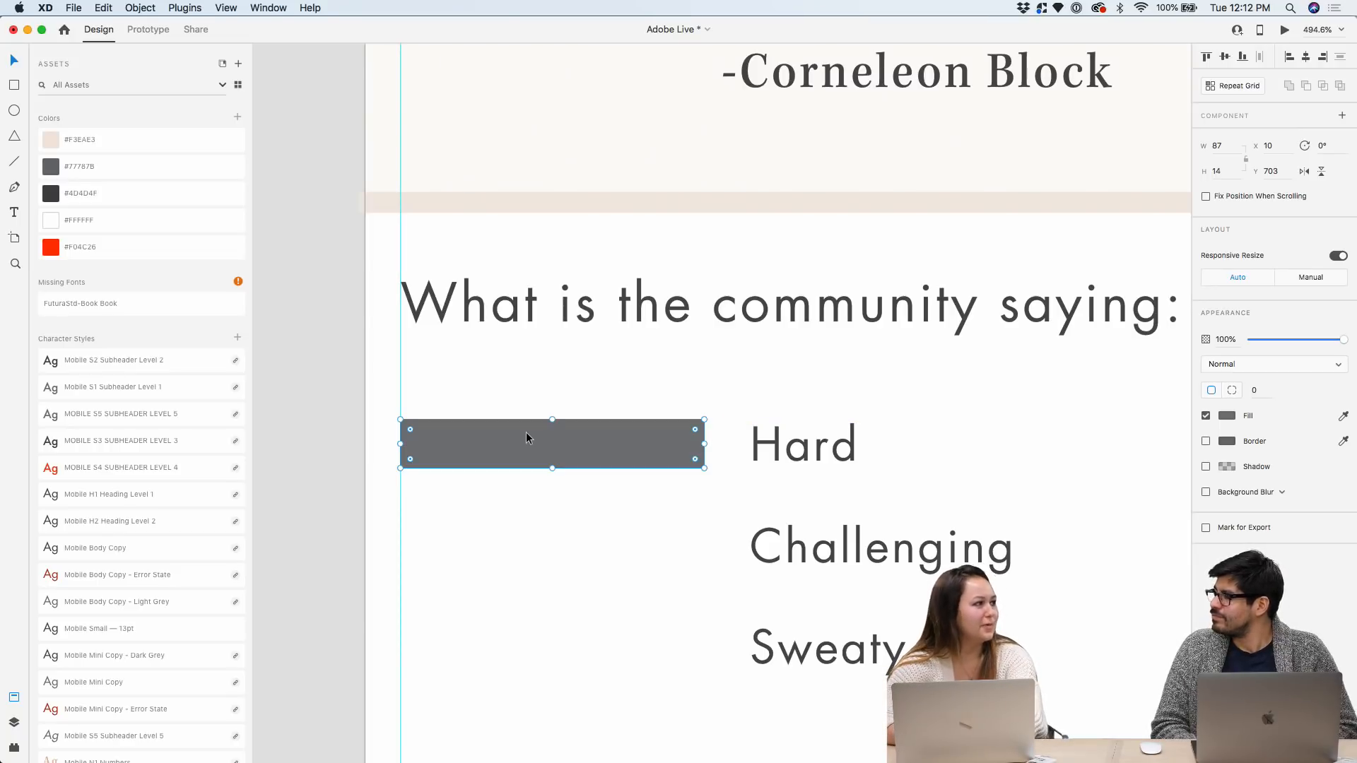
pyautogui.click(812, 461)
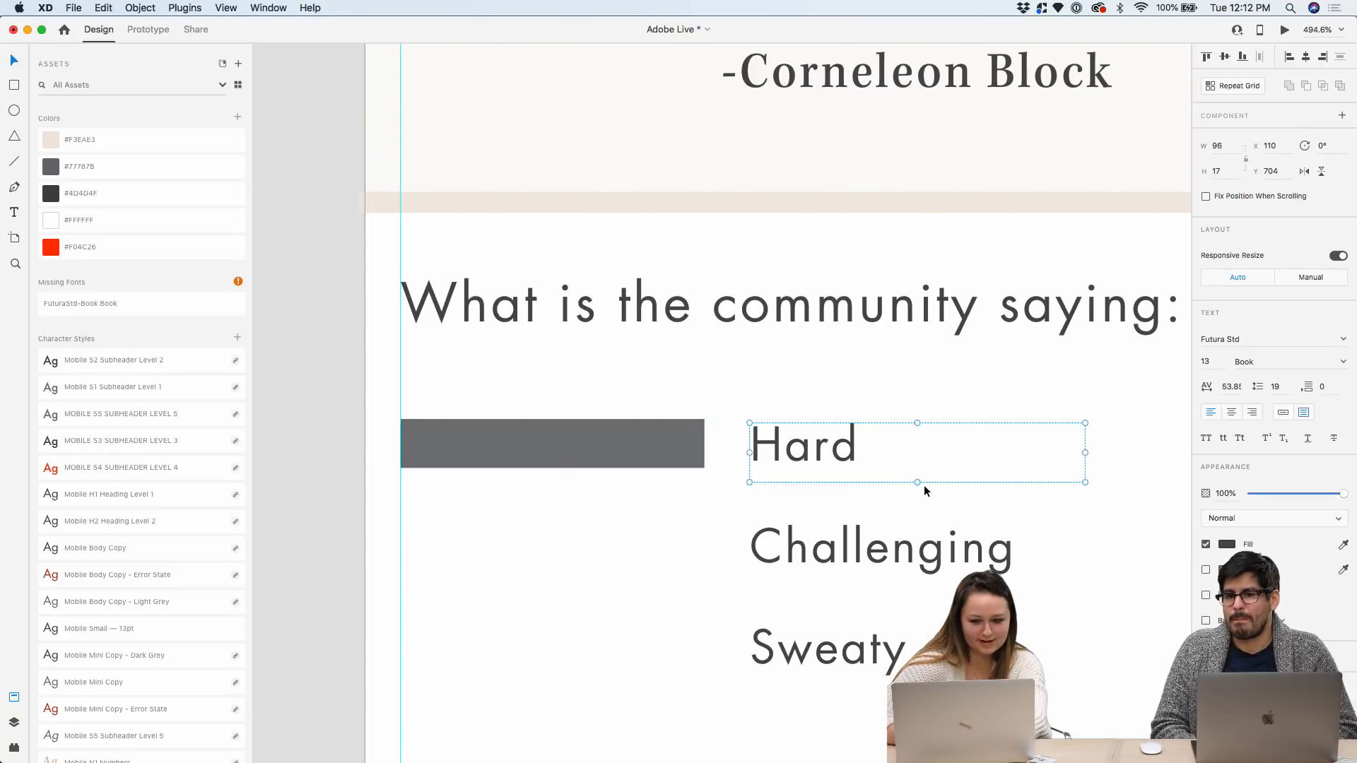
pyautogui.moveTo(918, 483); pyautogui.dragTo(916, 468)
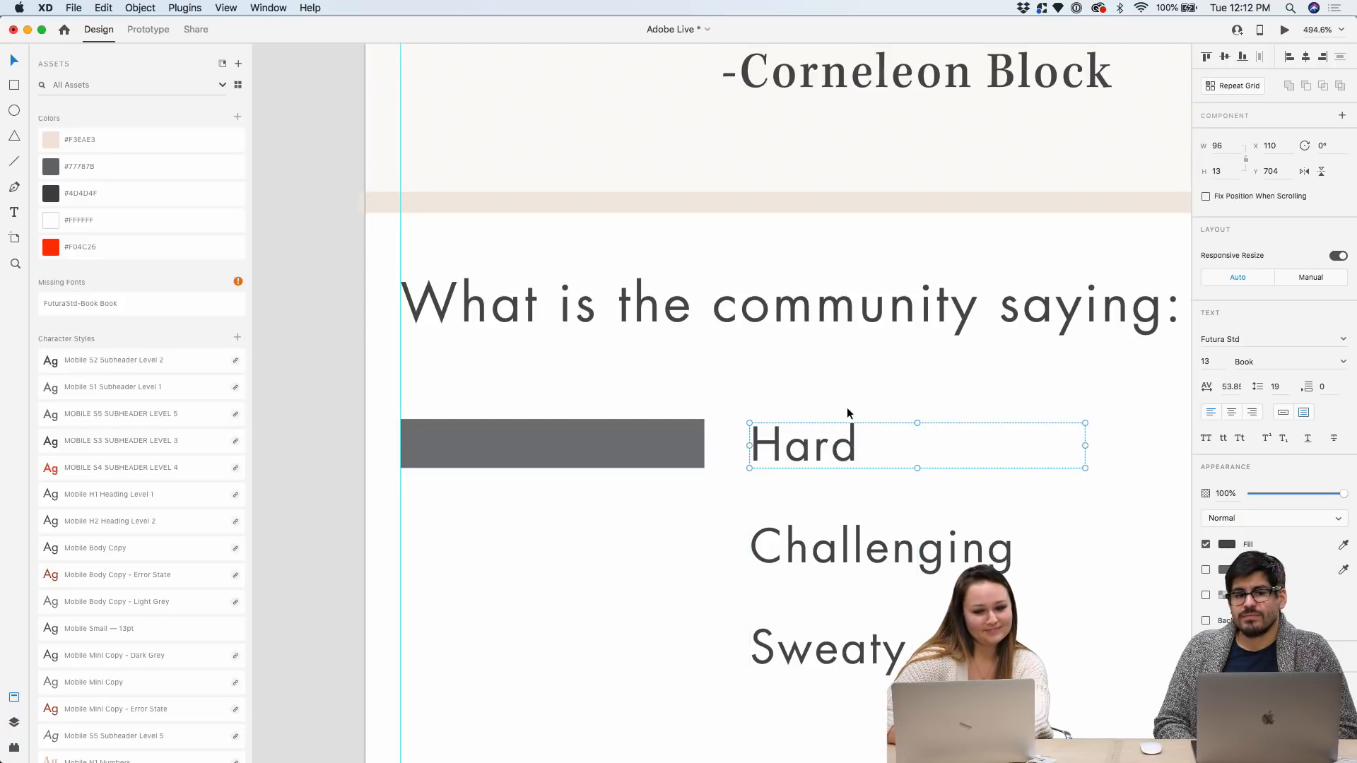
pyautogui.moveTo(829, 425); pyautogui.dragTo(829, 423)
pyautogui.scroll(-2, 714, 432)
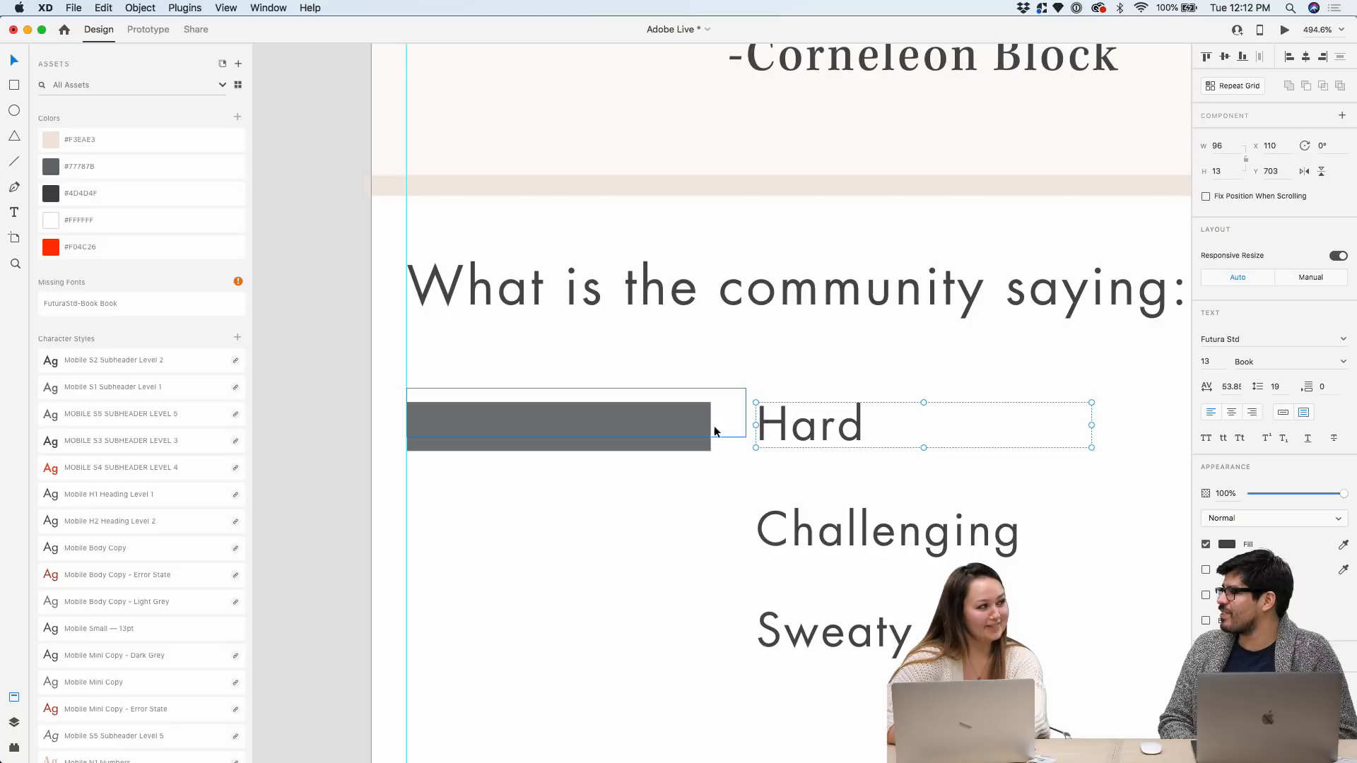
# Widen the grey bar toward Hard and paste a duplicate beside Challenging
pyautogui.click(639, 444)
pyautogui.moveTo(712, 427); pyautogui.dragTo(727, 428)
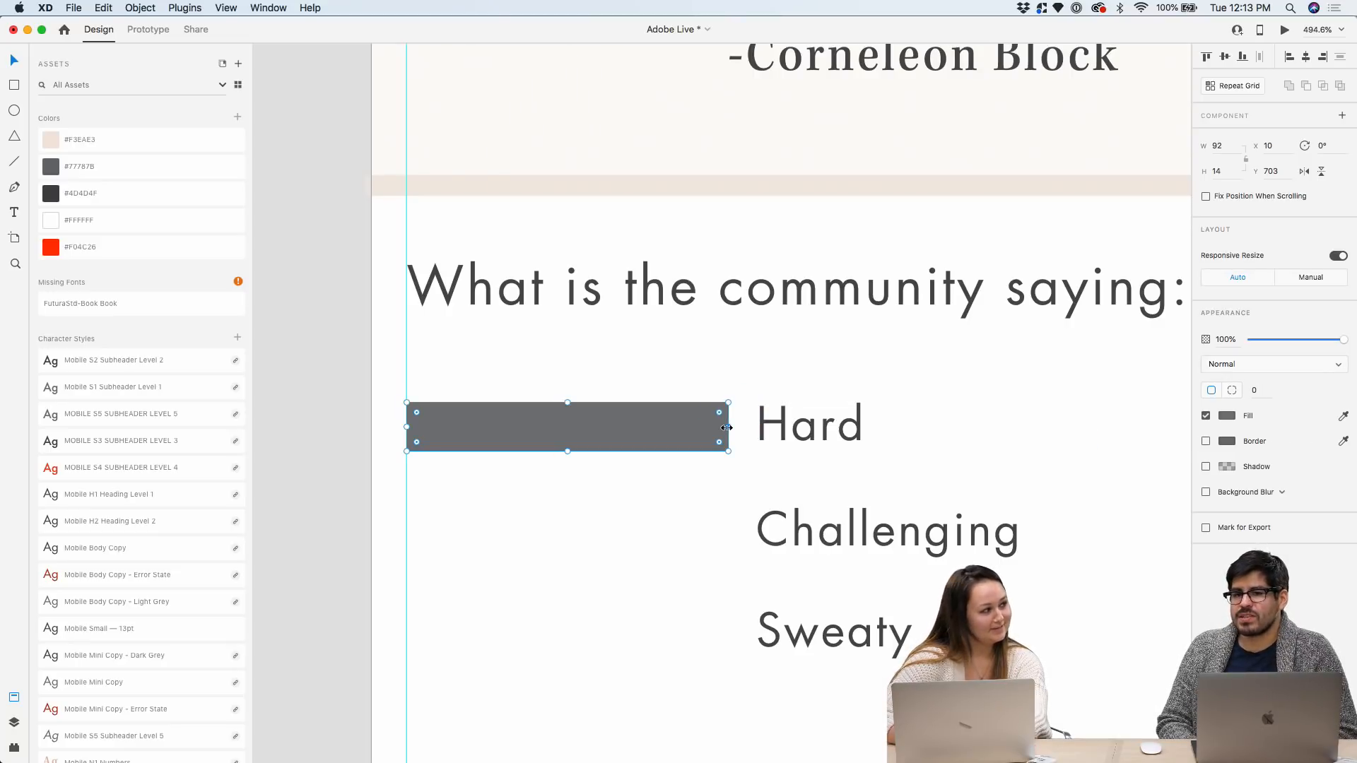
pyautogui.scroll(-2, 834, 519)
pyautogui.press('super+c')
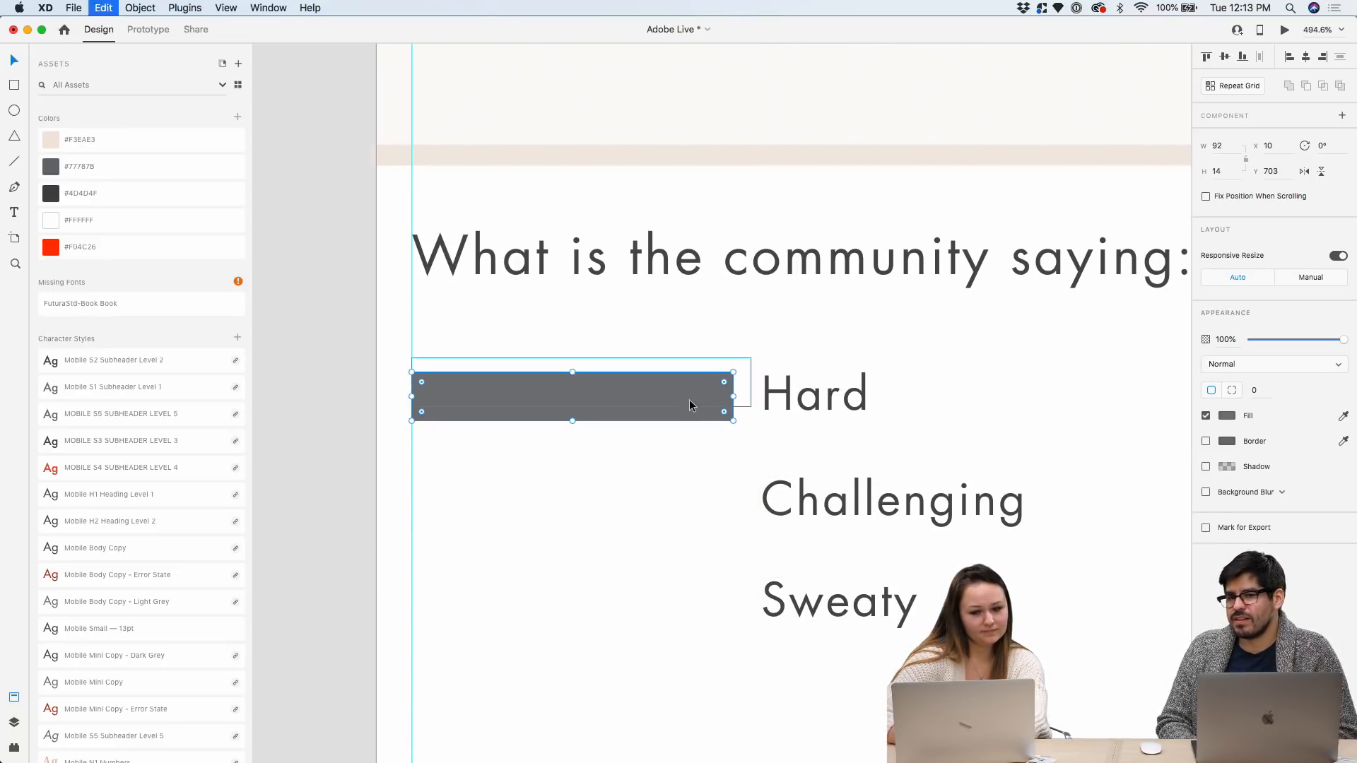
pyautogui.press('super+v')
pyautogui.moveTo(690, 397); pyautogui.dragTo(615, 501)
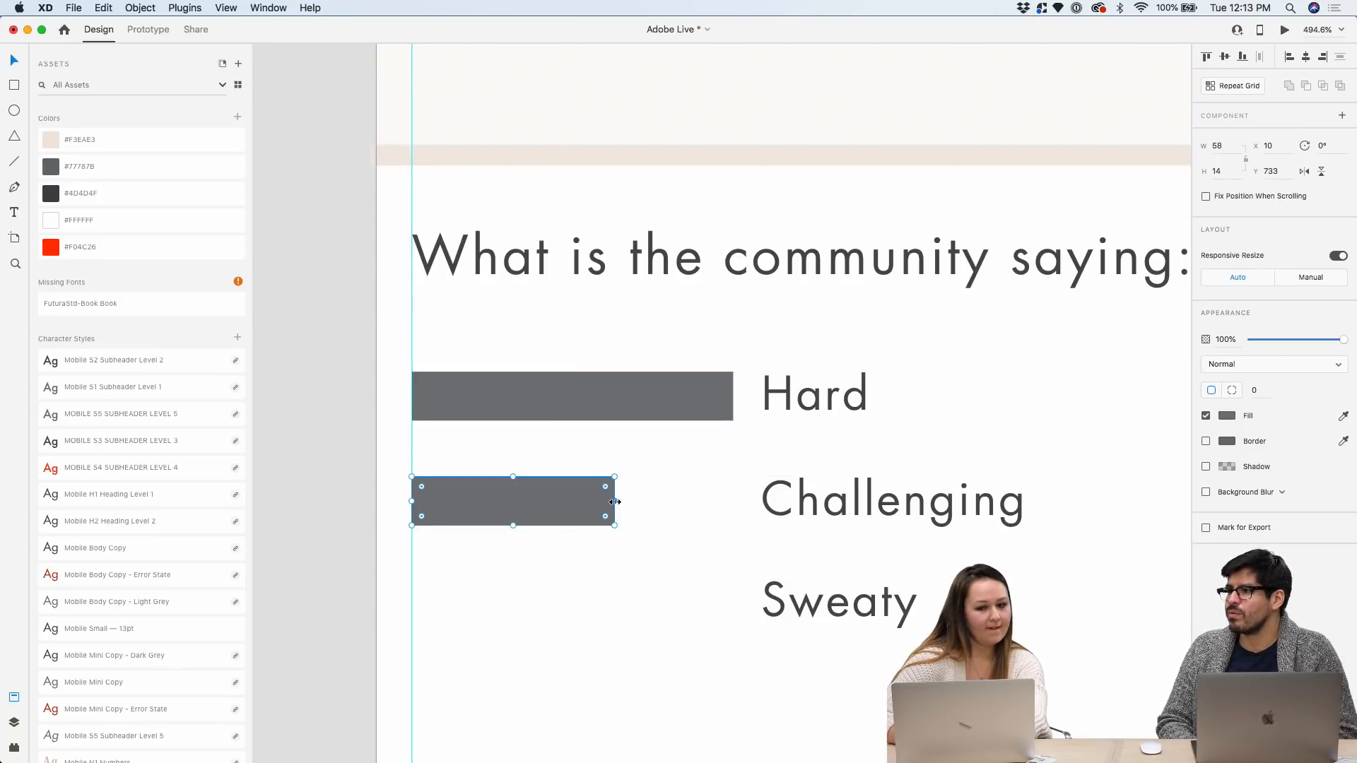
pyautogui.scroll(-1, 615, 502)
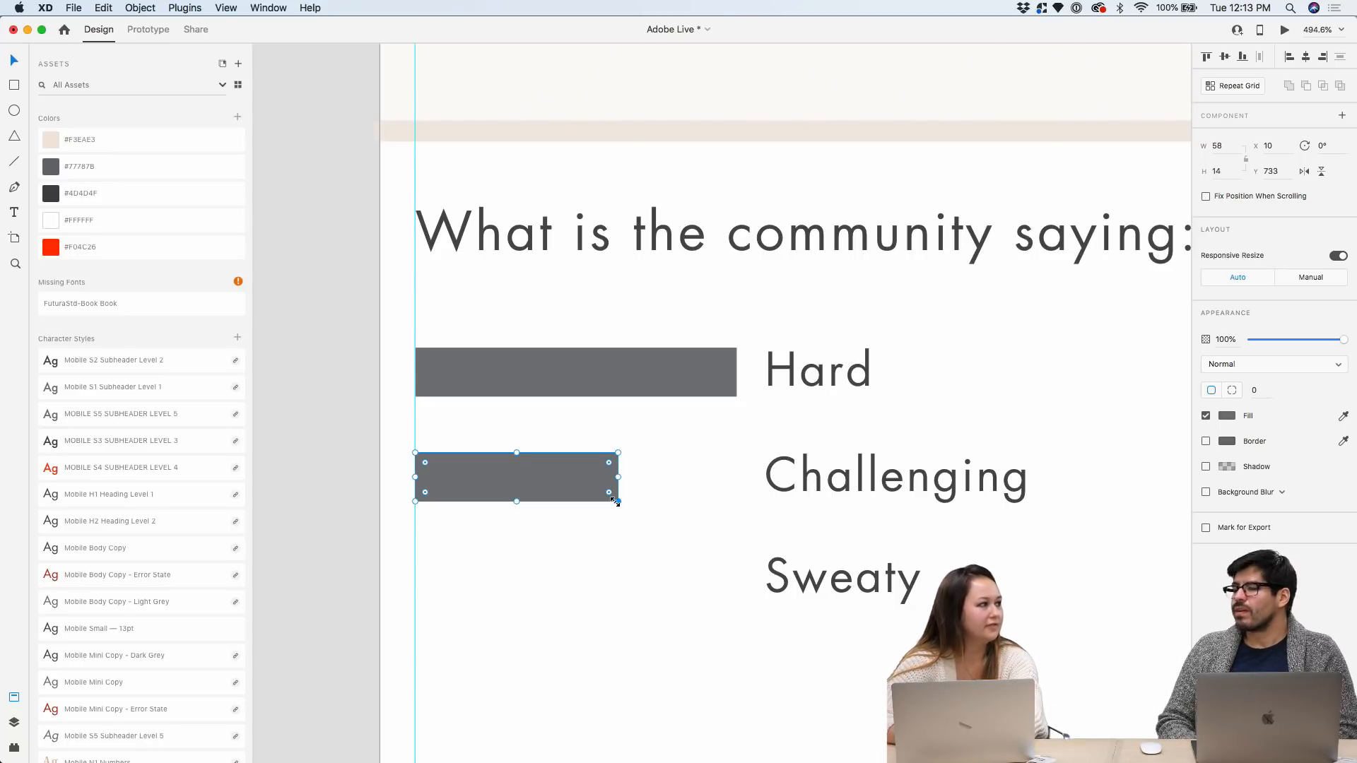
# Add a third bar beside Sweaty and shorten it to width 44, below Hard's 92
pyautogui.moveTo(564, 480); pyautogui.dragTo(565, 578)
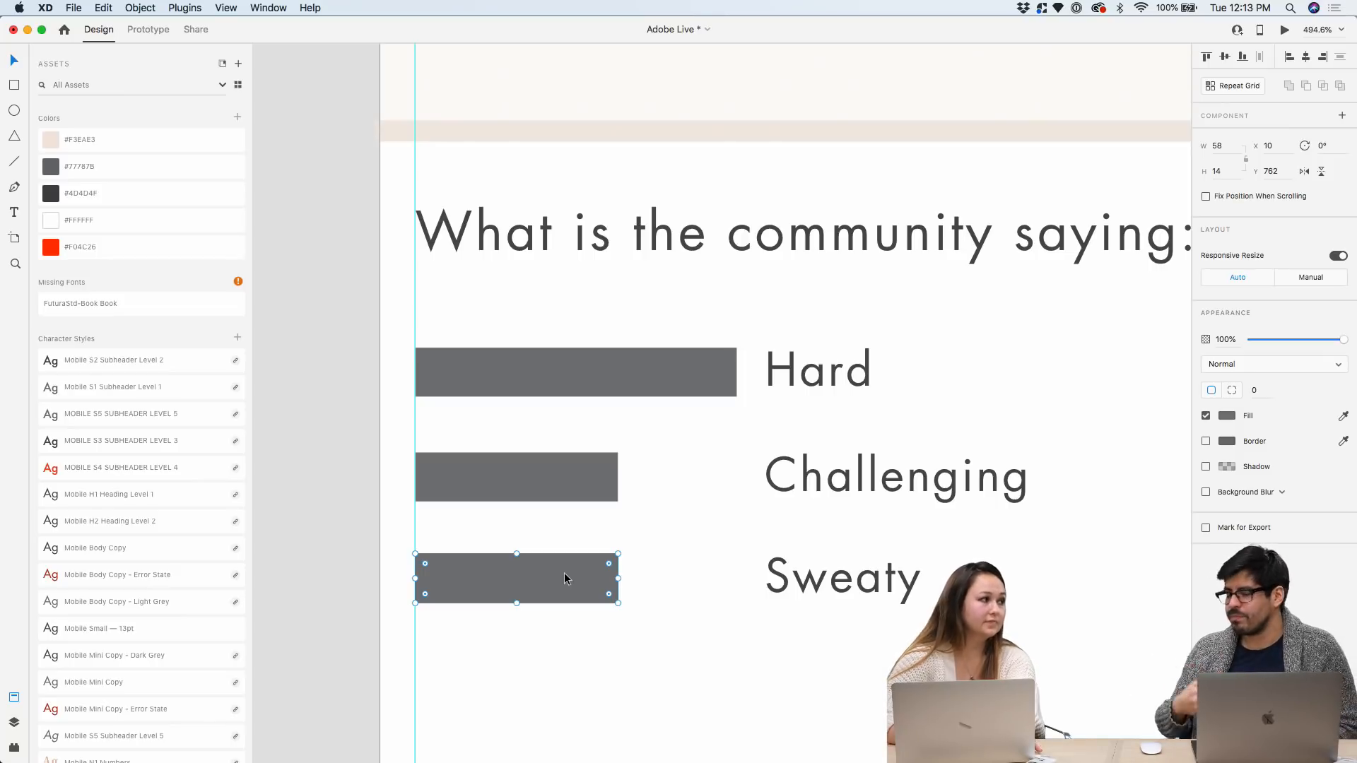
pyautogui.scroll(5, 566, 567)
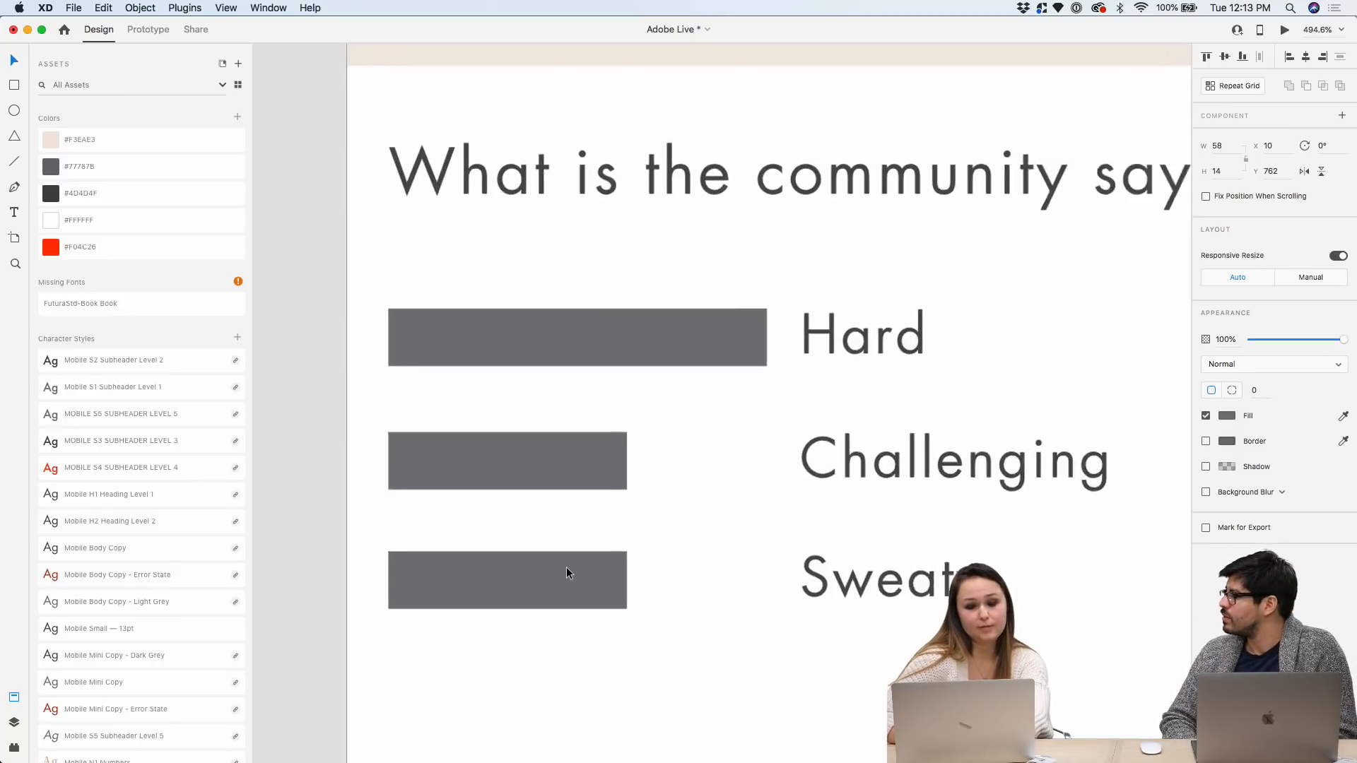
pyautogui.click(657, 300)
pyautogui.scroll(-5, 621, 359)
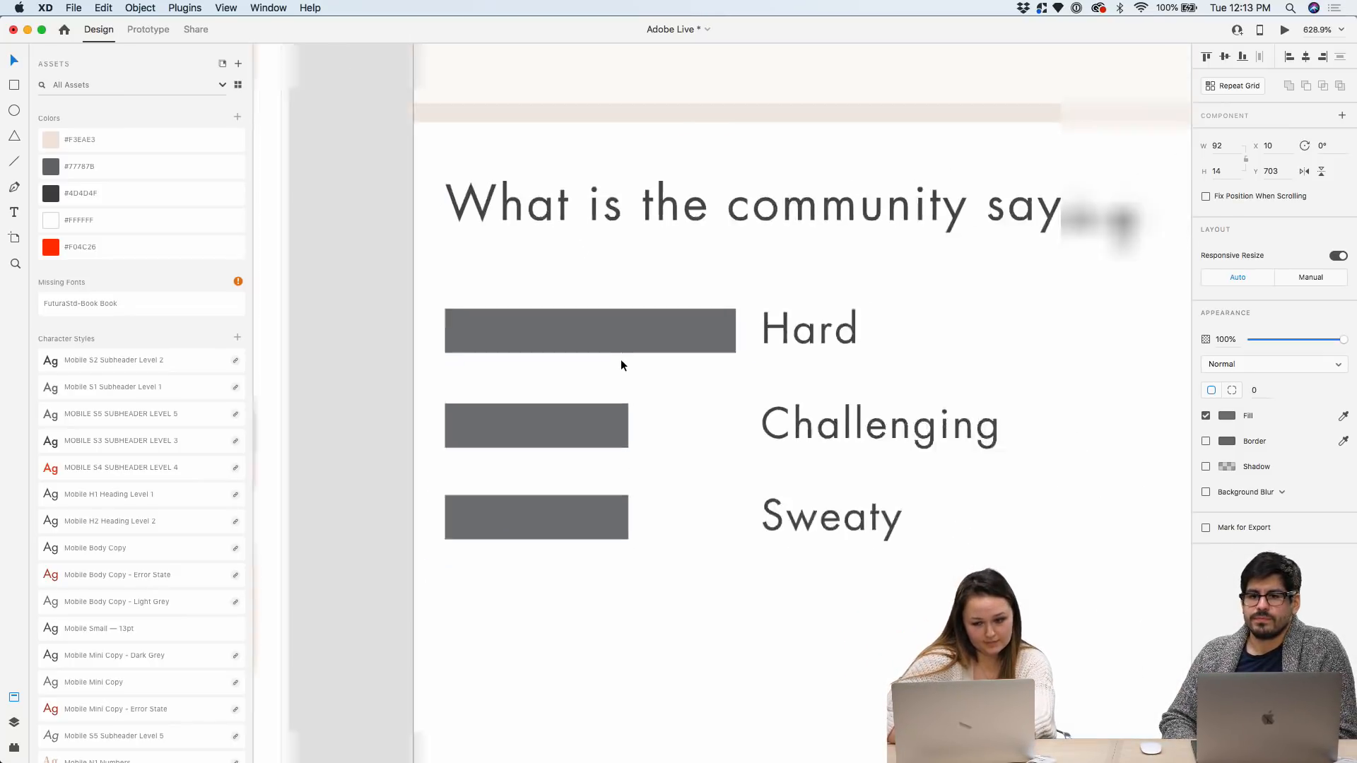
pyautogui.click(625, 508)
pyautogui.moveTo(629, 494); pyautogui.dragTo(589, 495)
pyautogui.scroll(3, 587, 493)
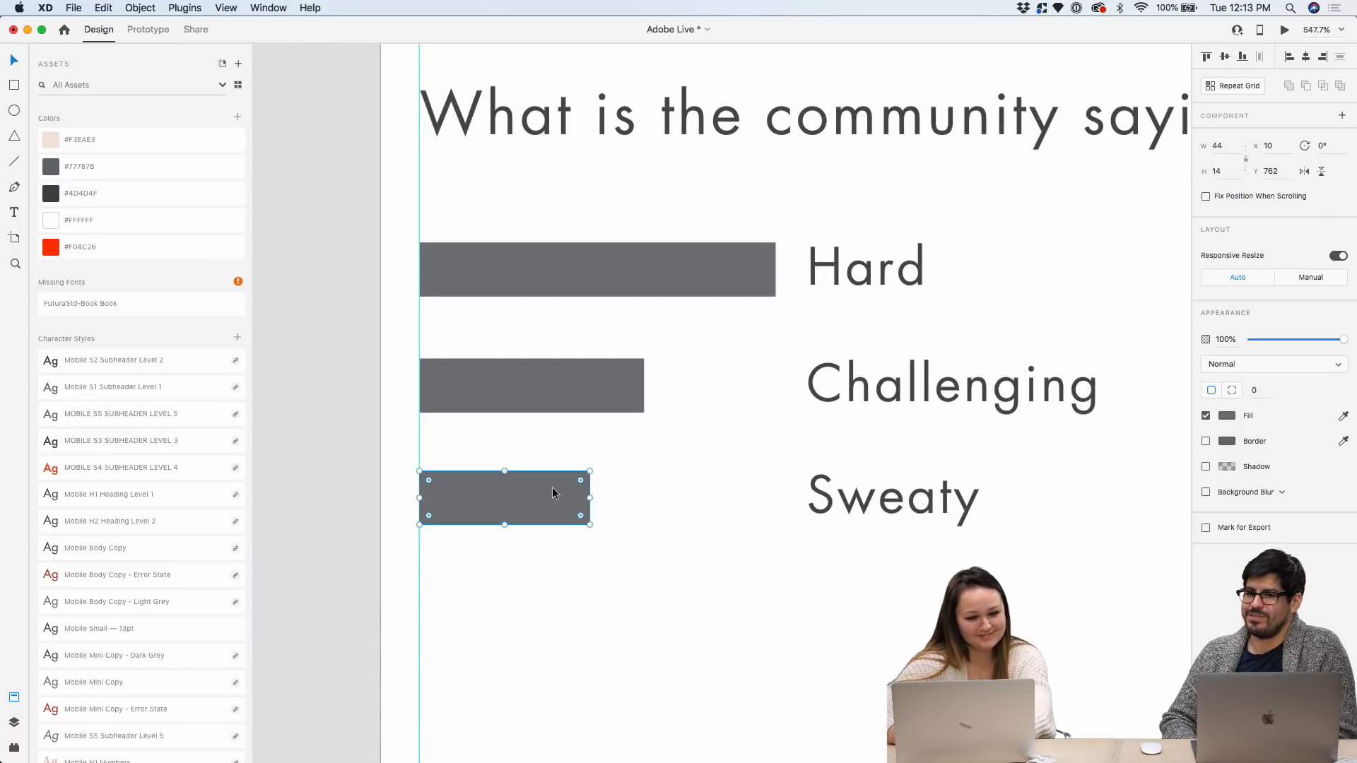
pyautogui.scroll(-5, 560, 475)
# Move the Hard, Challenging and Sweaty bars to the right of their labels
pyautogui.click(599, 385)
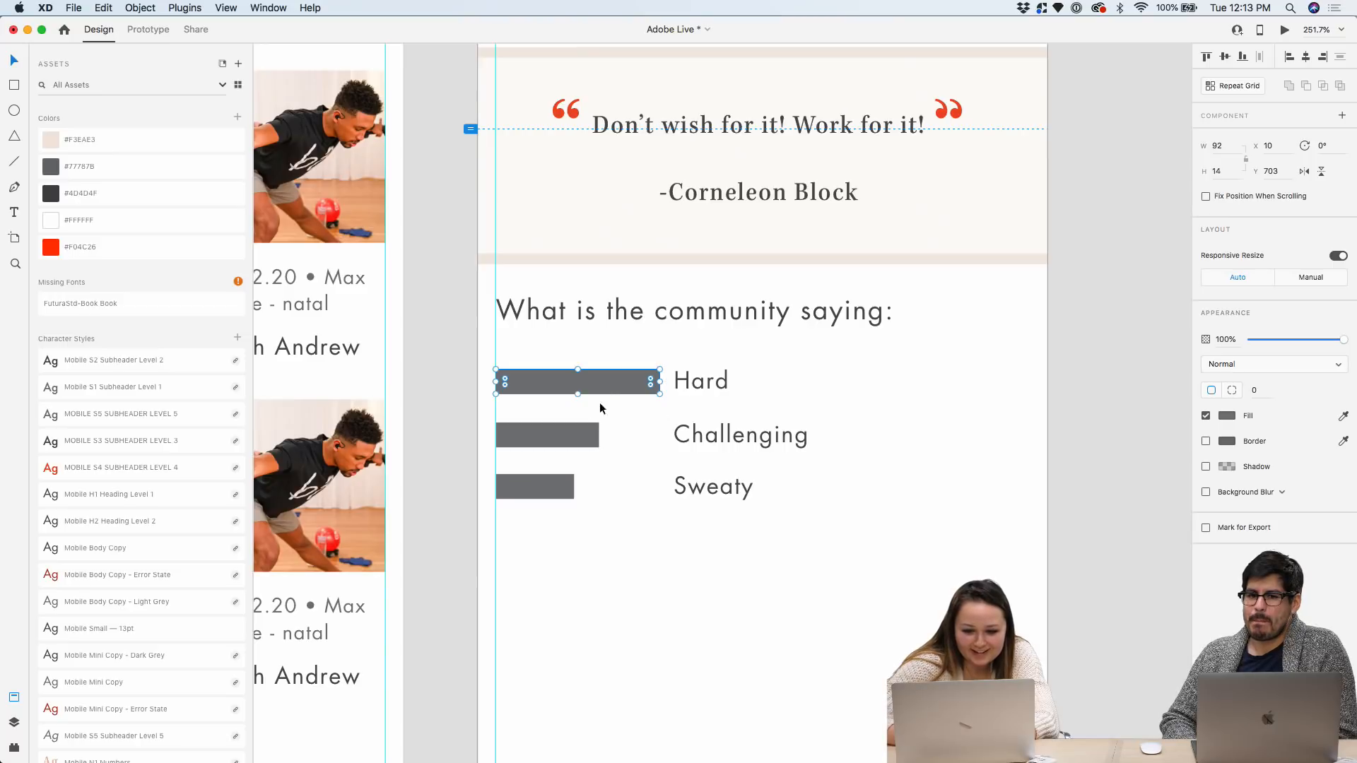
pyautogui.keyDown('shift'); pyautogui.click(559, 434); pyautogui.keyUp('shift')
pyautogui.keyDown('shift'); pyautogui.click(553, 482); pyautogui.keyUp('shift')
pyautogui.moveTo(553, 482); pyautogui.dragTo(884, 473)
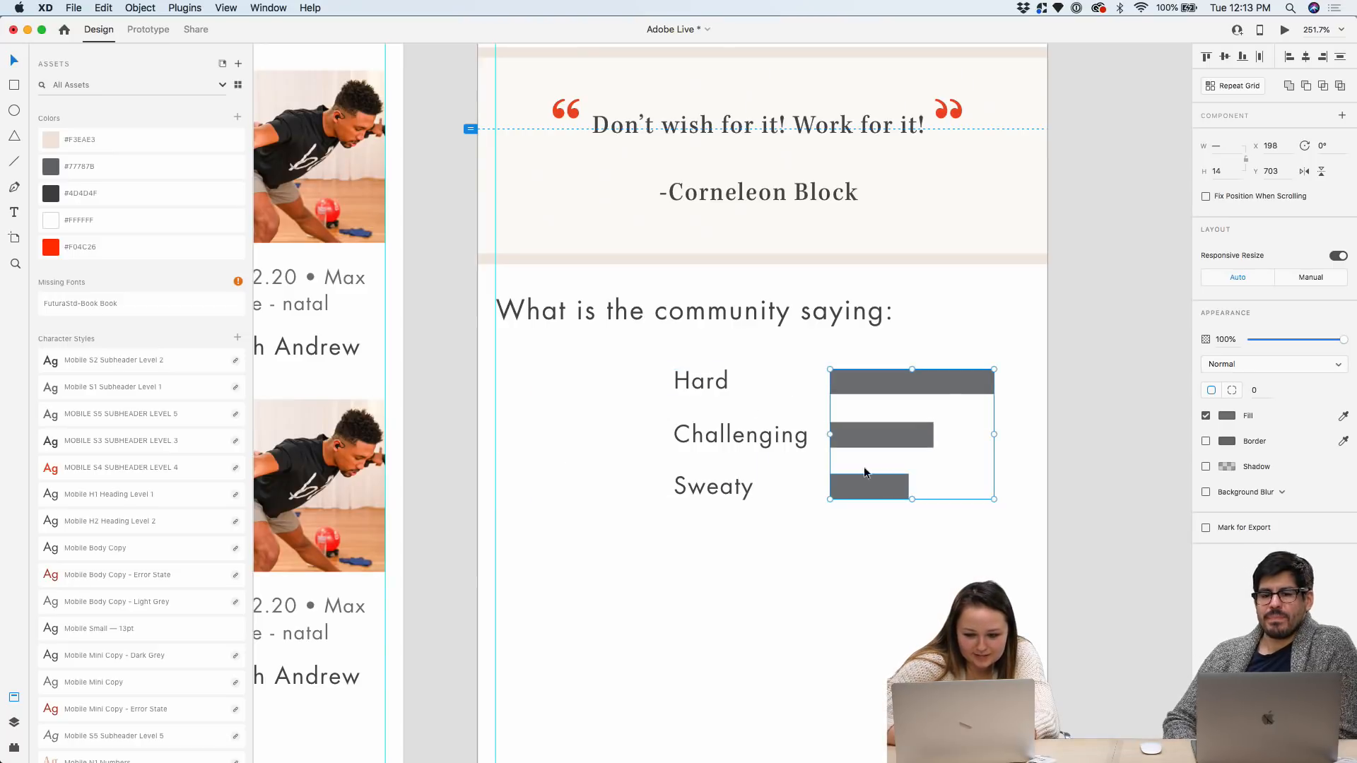
# Shift the three labels and bars together left toward the artboard margin
pyautogui.click(703, 381)
pyautogui.keyDown('shift'); pyautogui.click(716, 432); pyautogui.keyUp('shift')
pyautogui.keyDown('shift'); pyautogui.click(716, 485); pyautogui.keyUp('shift')
pyautogui.keyDown('shift'); pyautogui.click(865, 440); pyautogui.keyUp('shift')
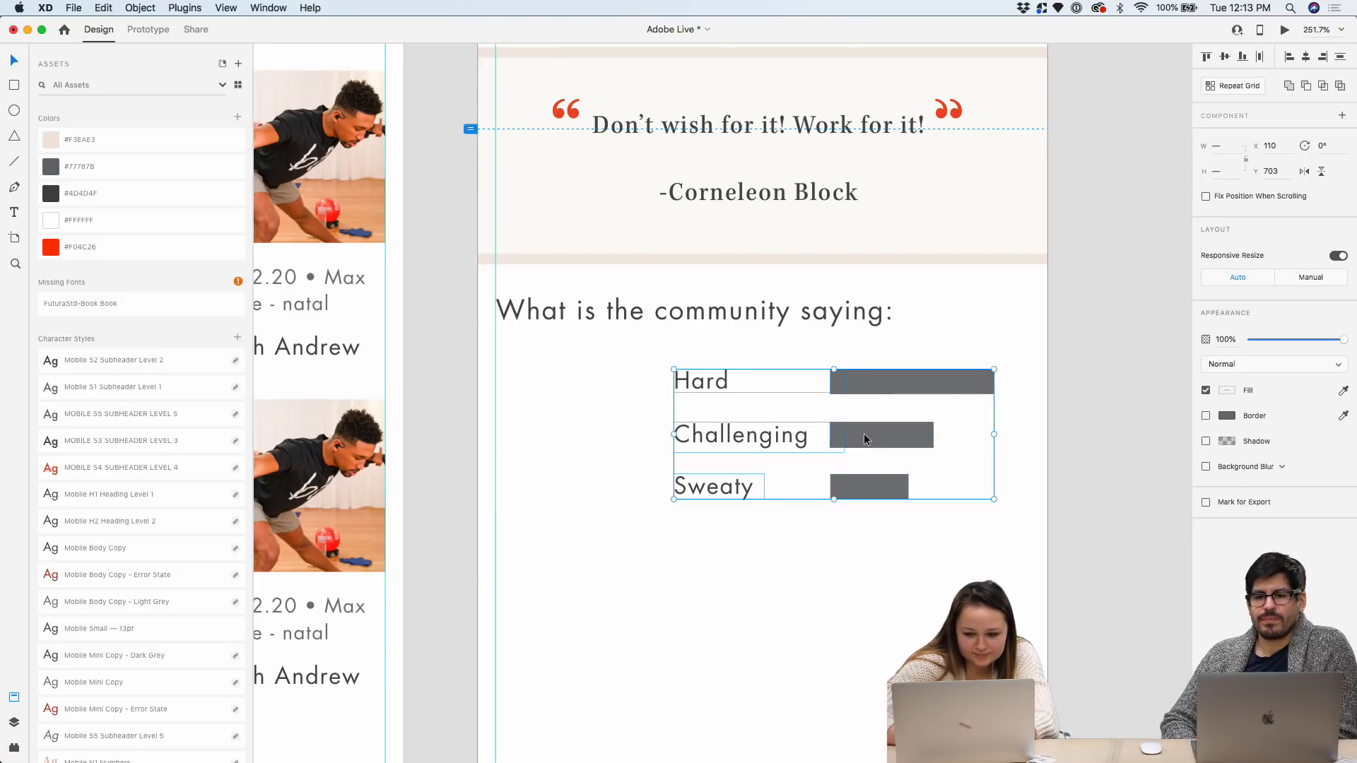
pyautogui.moveTo(861, 482); pyautogui.dragTo(689, 485)
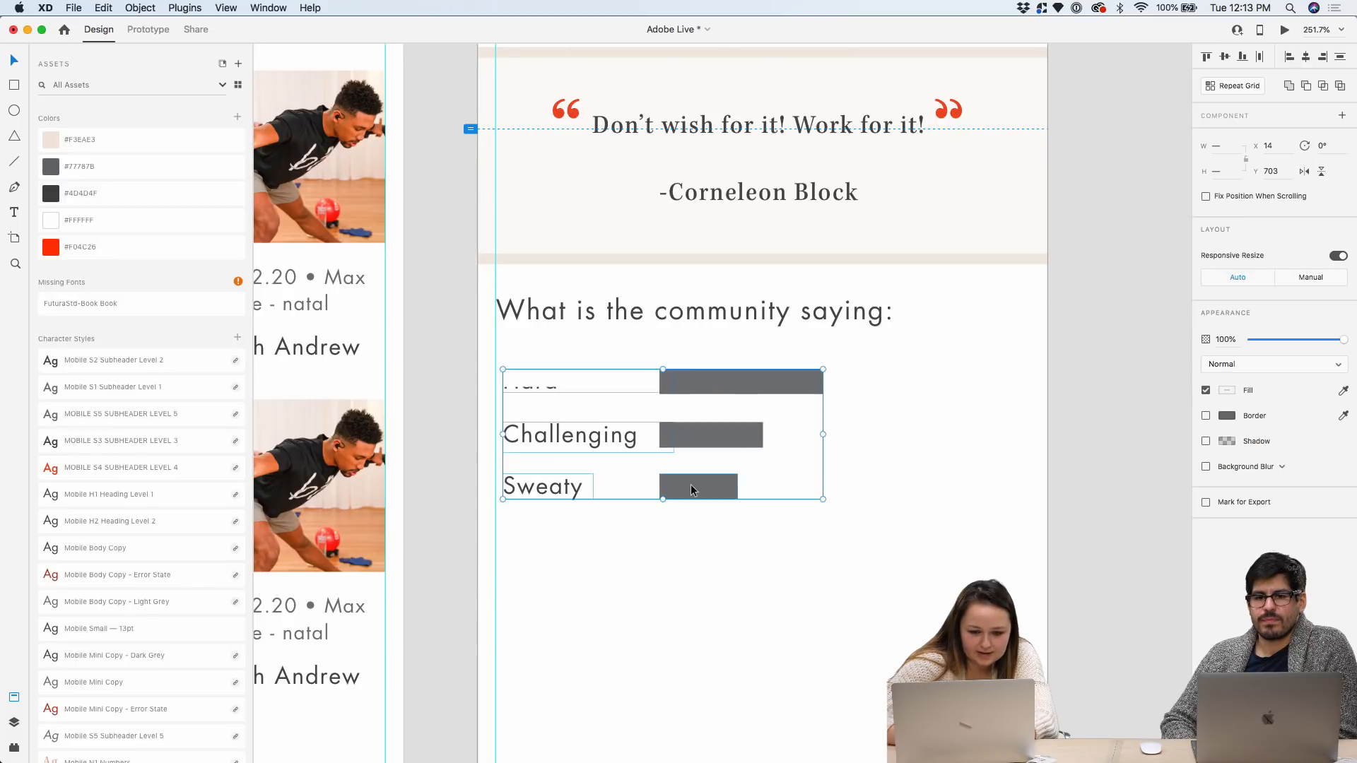
pyautogui.press('Escape')
# Snap the Hard, Challenging and Sweaty labels flush to the left margin guide, bars nudged right
pyautogui.click(538, 385)
pyautogui.scroll(5, 537, 388)
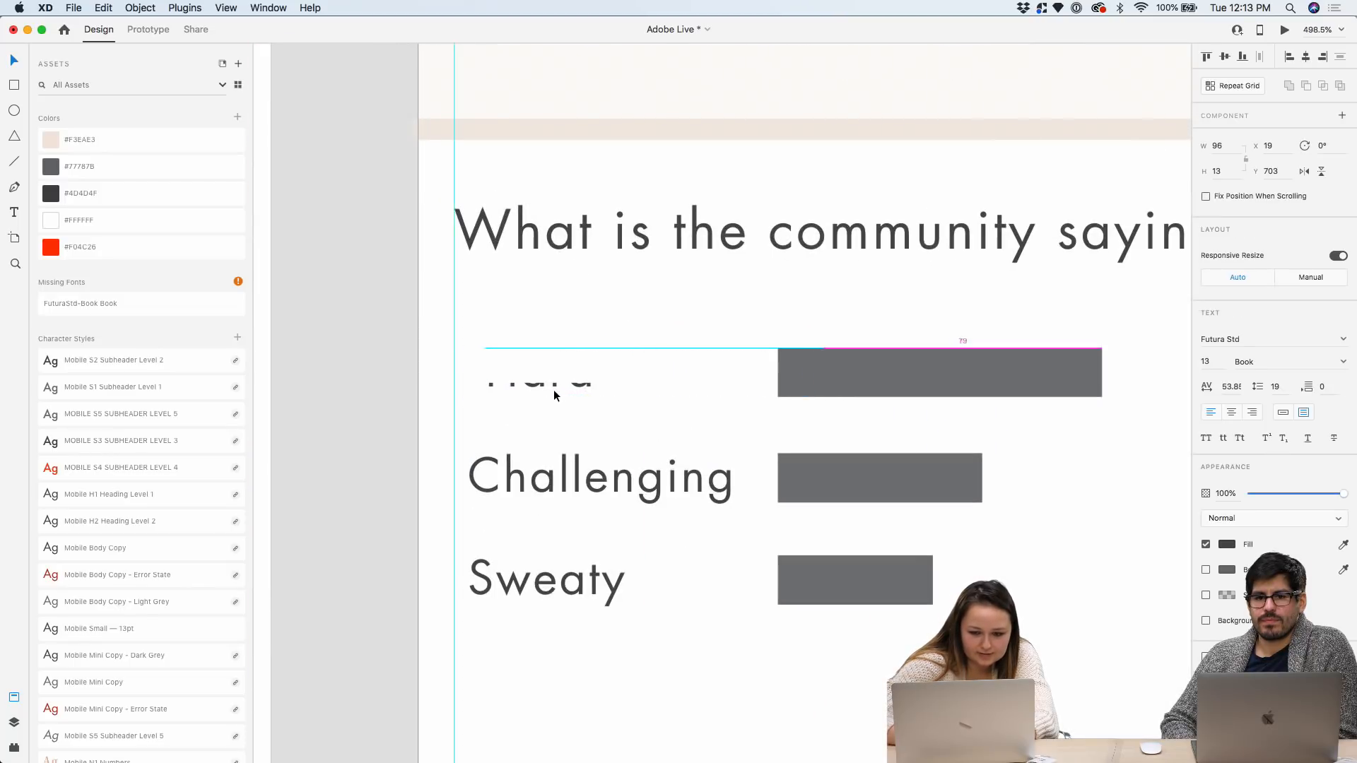
pyautogui.moveTo(552, 388)
pyautogui.mouseDown()
pyautogui.moveTo(554, 339)
pyautogui.moveTo(541, 378)
pyautogui.moveTo(528, 378)
pyautogui.mouseUp()
pyautogui.moveTo(557, 475); pyautogui.dragTo(543, 474)
pyautogui.moveTo(551, 583); pyautogui.dragTo(537, 583)
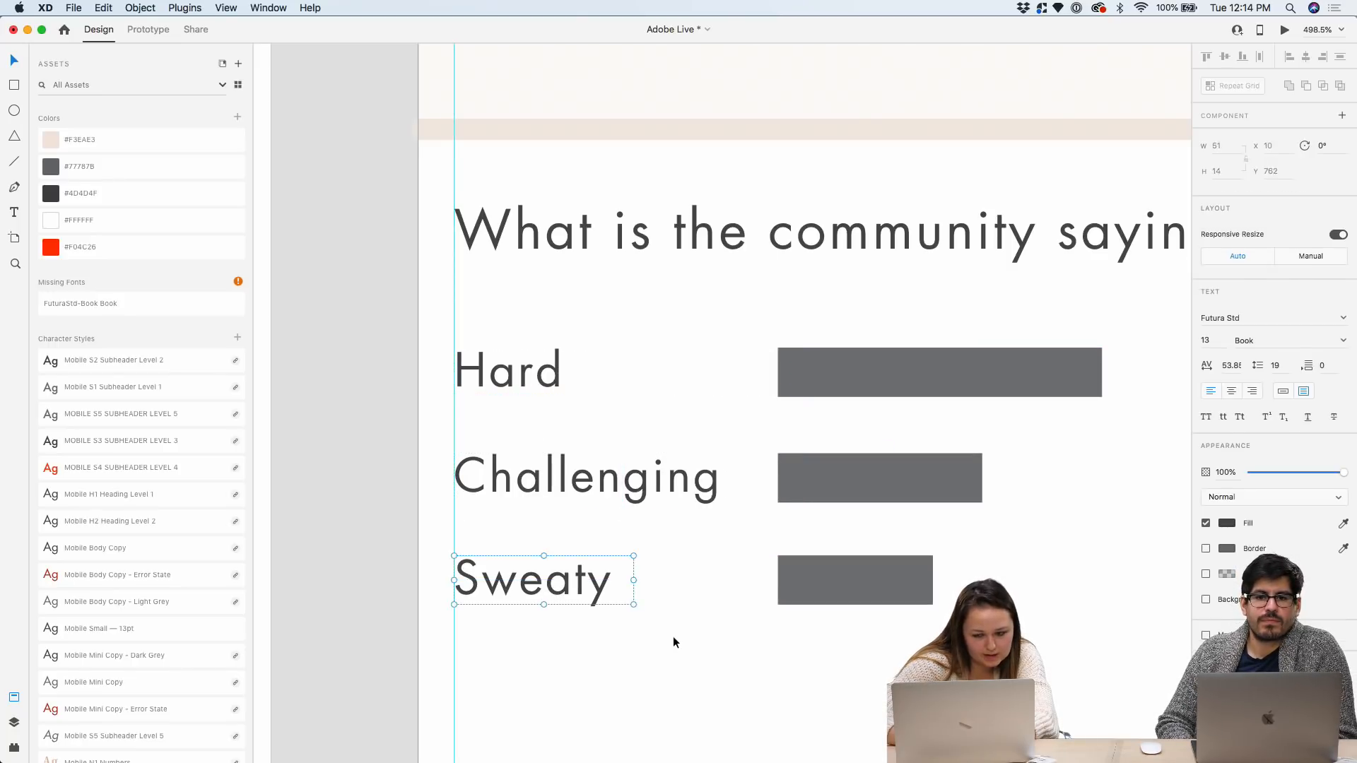
pyautogui.click(673, 636)
pyautogui.scroll(-5, 672, 636)
pyautogui.moveTo(881, 648); pyautogui.dragTo(767, 515)
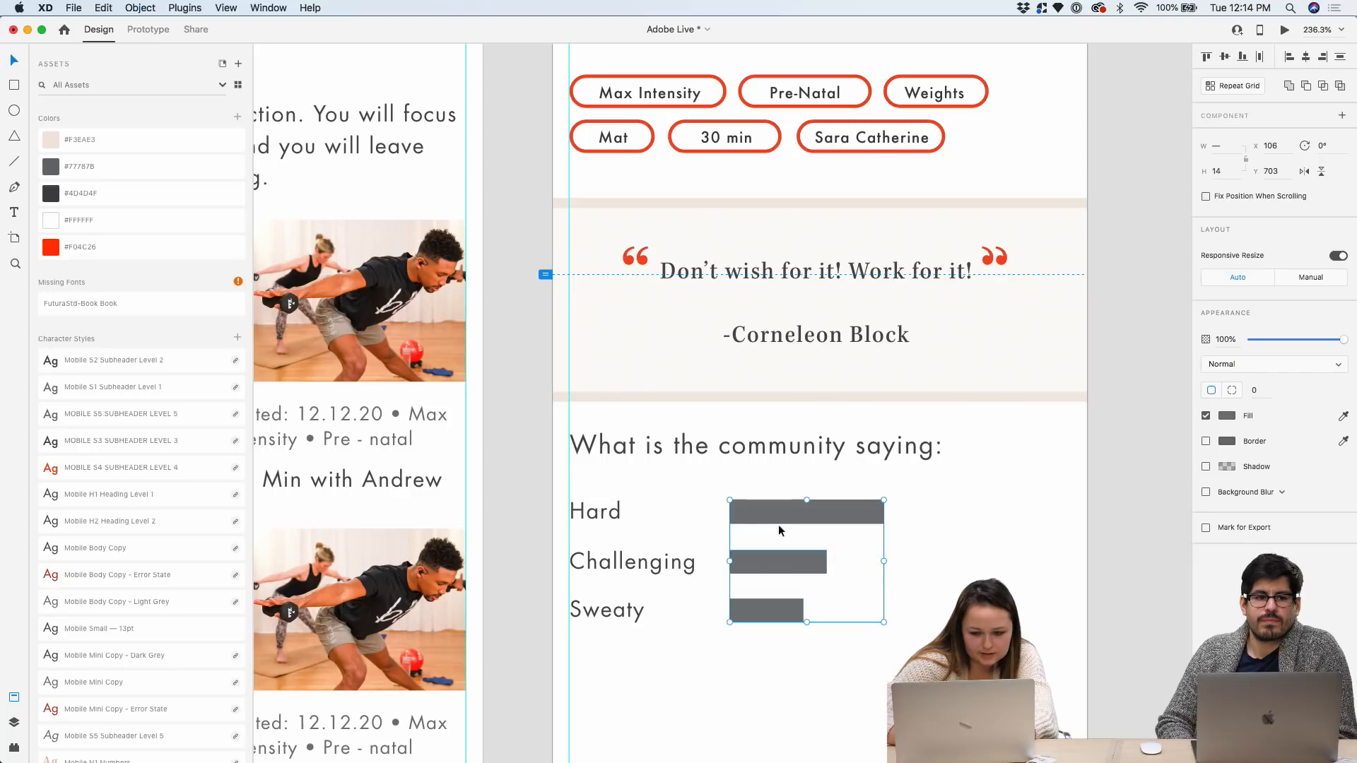
# Lengthen the Hard, Challenging and Sweaty bars, keeping them descending in length
pyautogui.click(883, 536)
pyautogui.click(880, 512)
pyautogui.moveTo(883, 512); pyautogui.dragTo(970, 511)
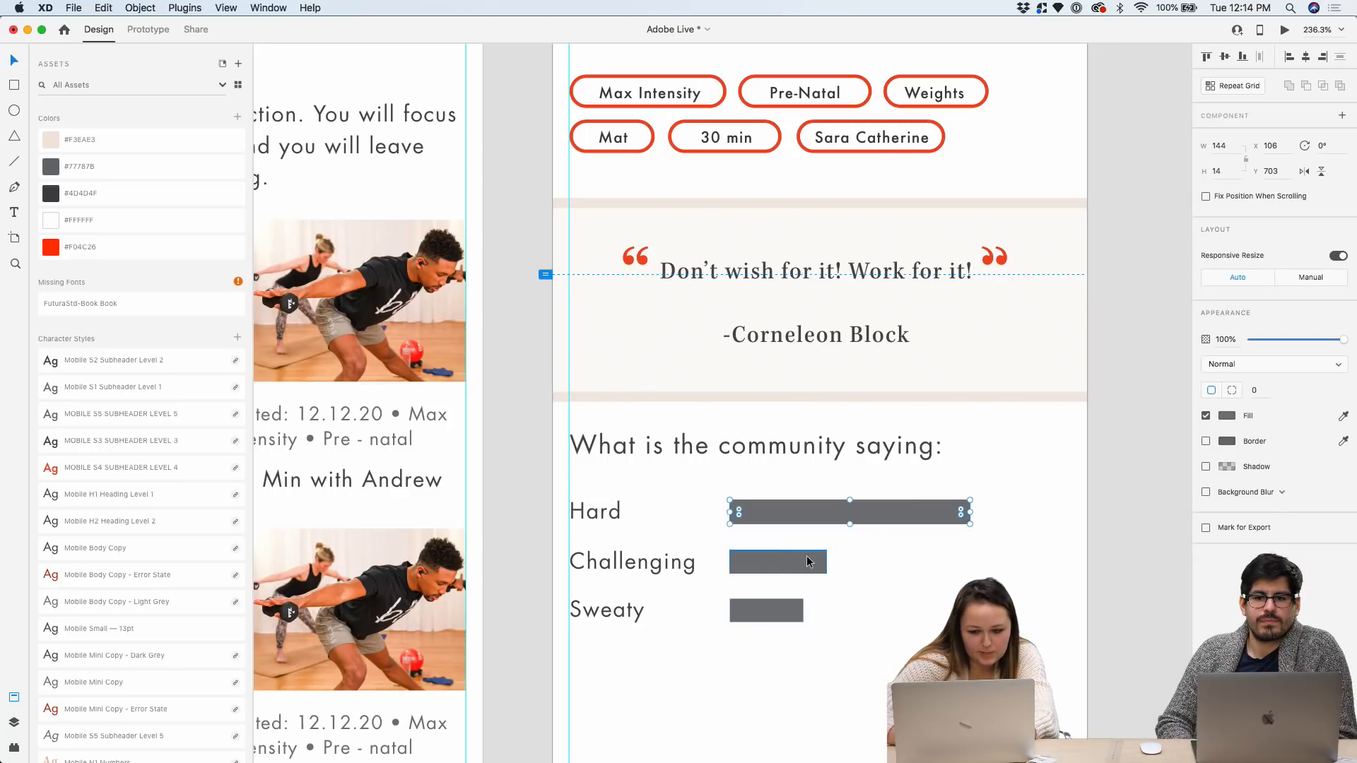
pyautogui.click(823, 562)
pyautogui.moveTo(828, 563); pyautogui.dragTo(890, 563)
pyautogui.click(783, 609)
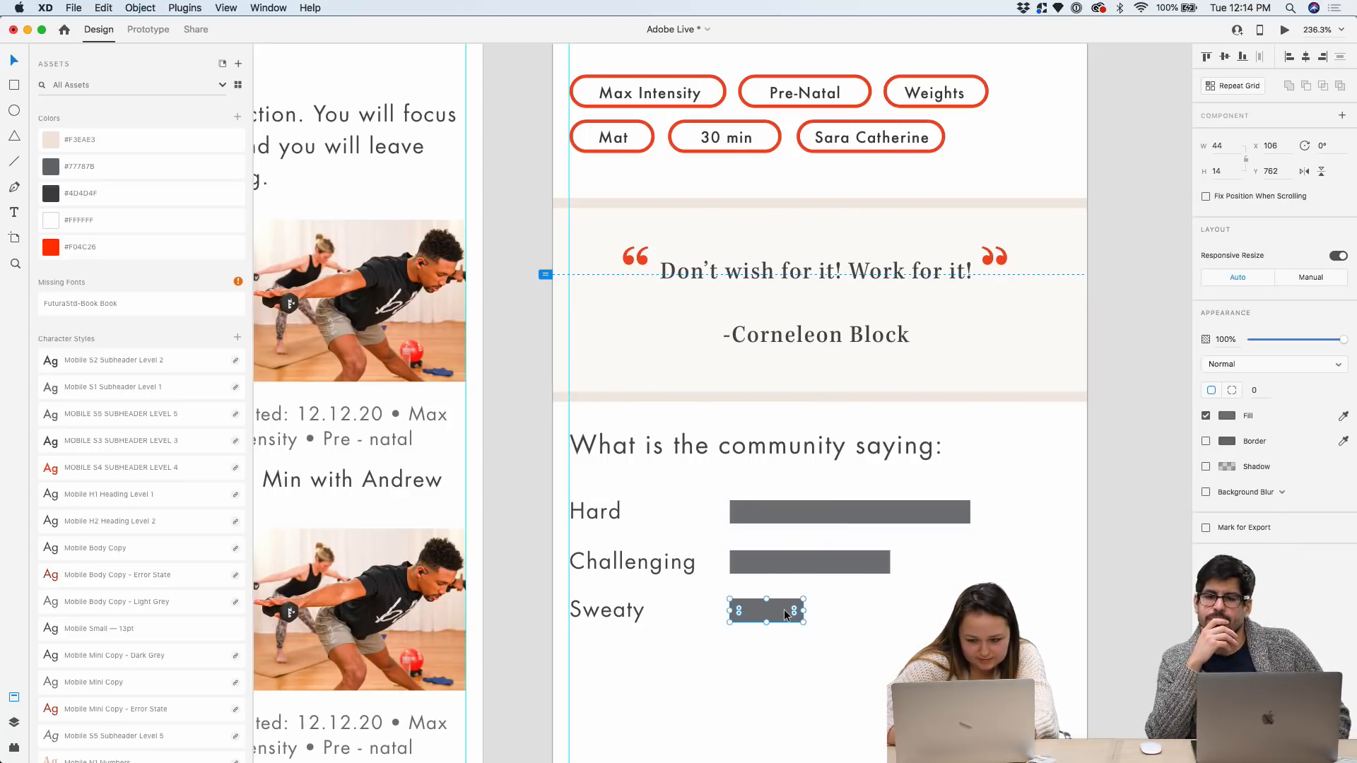
pyautogui.moveTo(803, 611); pyautogui.dragTo(832, 610)
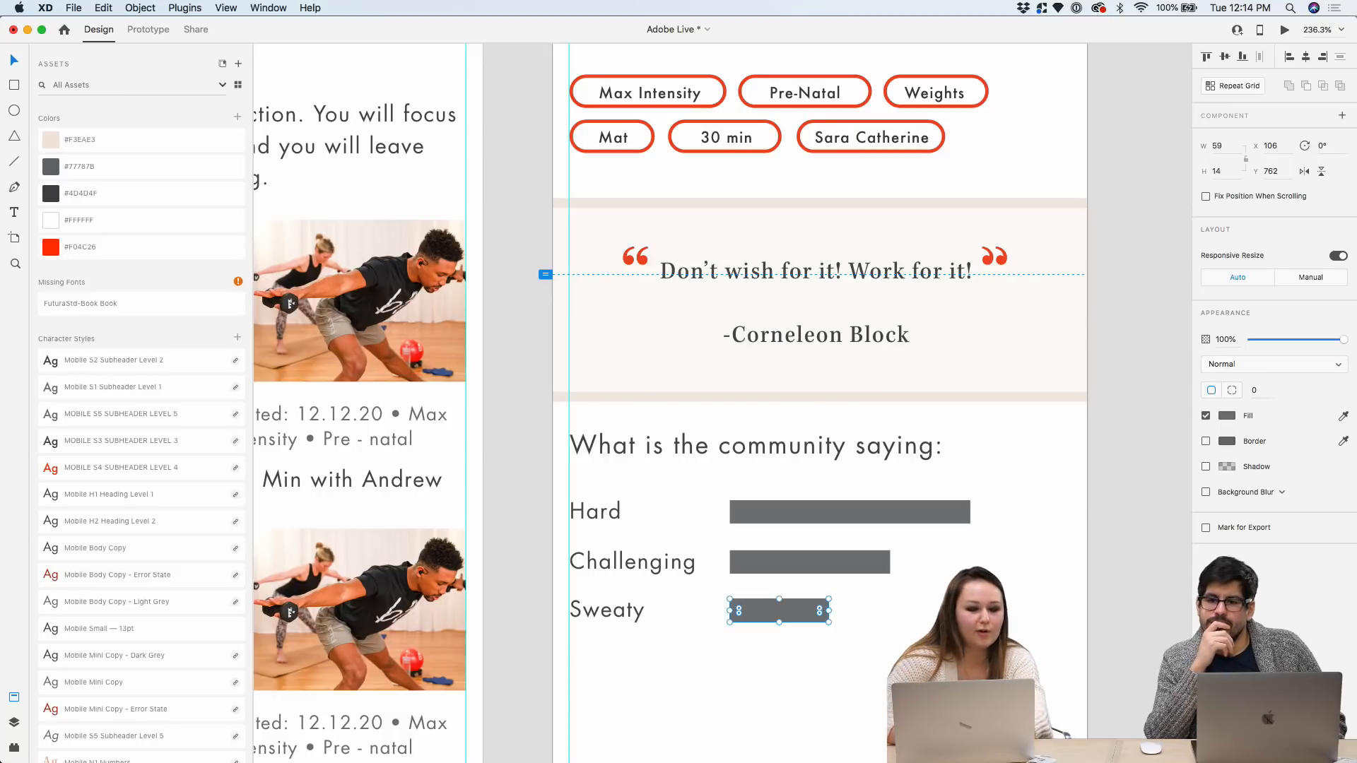
pyautogui.press('Escape')
# Move the Challenging and Sweaty rows up so the three rows sit evenly and tightly spaced
pyautogui.scroll(-3, 812, 451)
pyautogui.scroll(-3, 813, 451)
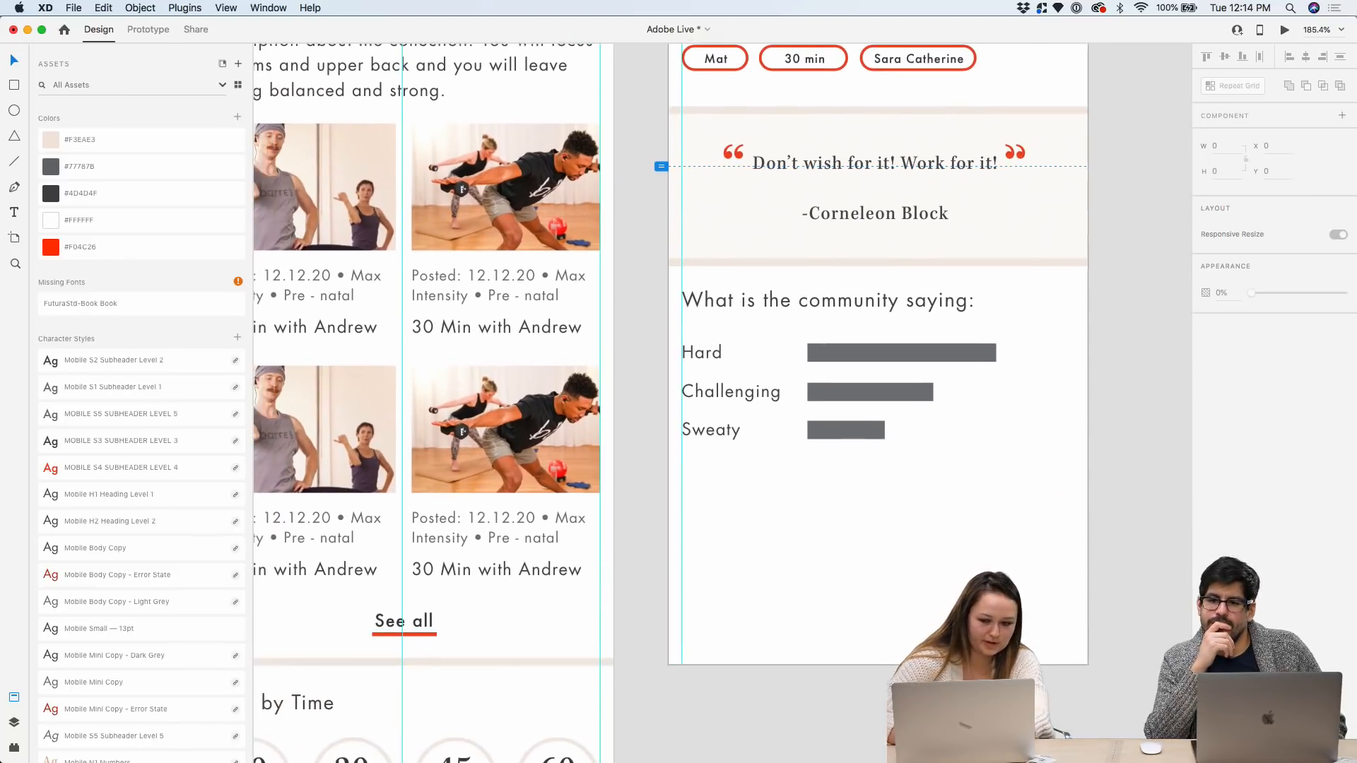
pyautogui.moveTo(812, 451); pyautogui.dragTo(736, 410)
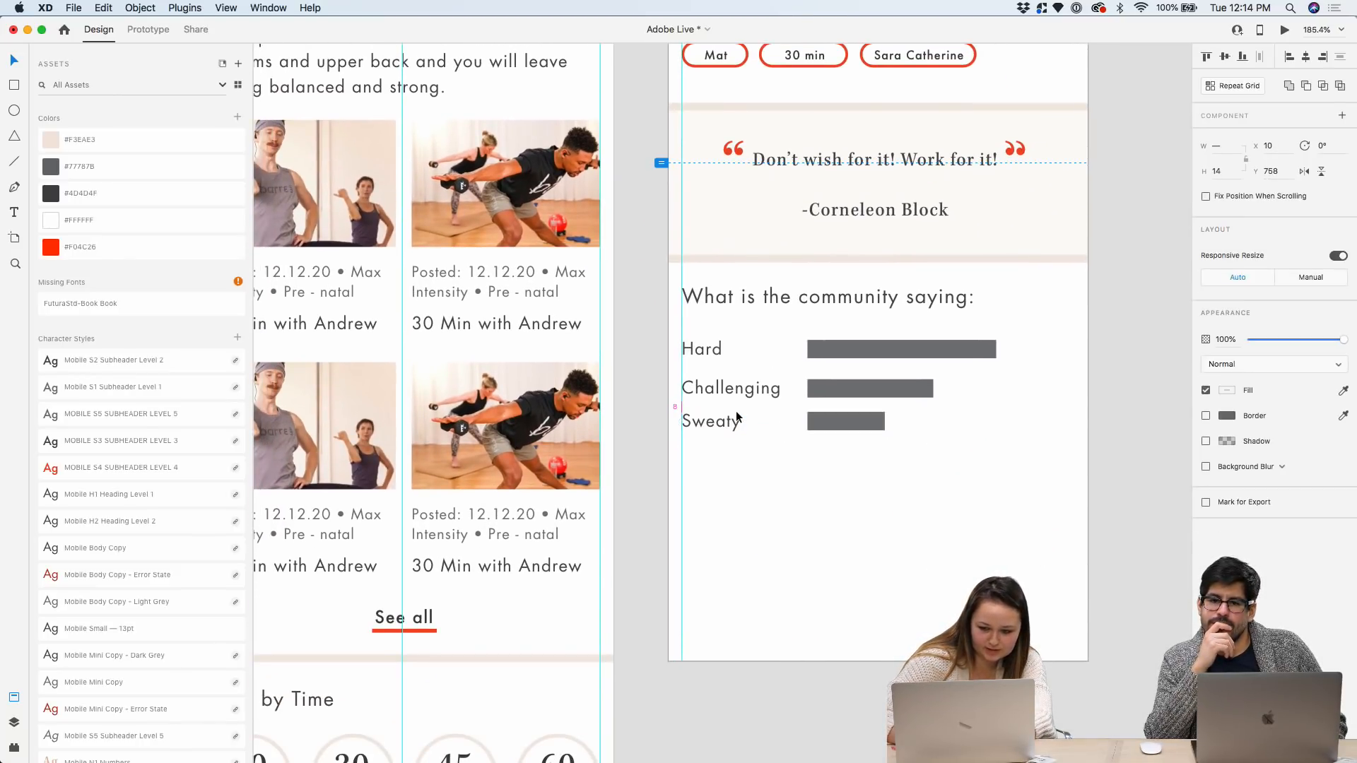
pyautogui.moveTo(956, 449); pyautogui.dragTo(778, 387)
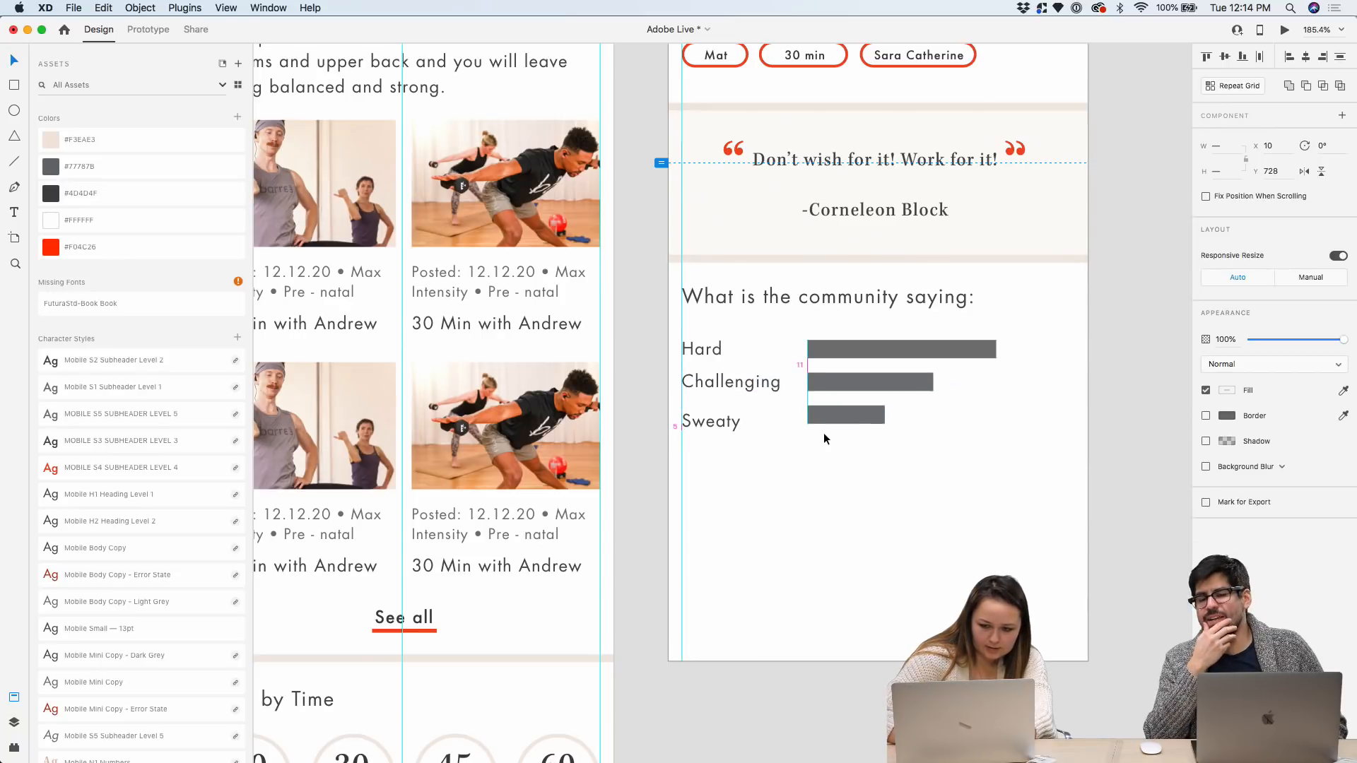
pyautogui.press('super+z')
pyautogui.click(881, 474)
pyautogui.moveTo(718, 387); pyautogui.dragTo(719, 393)
pyautogui.scroll(5, 969, 439)
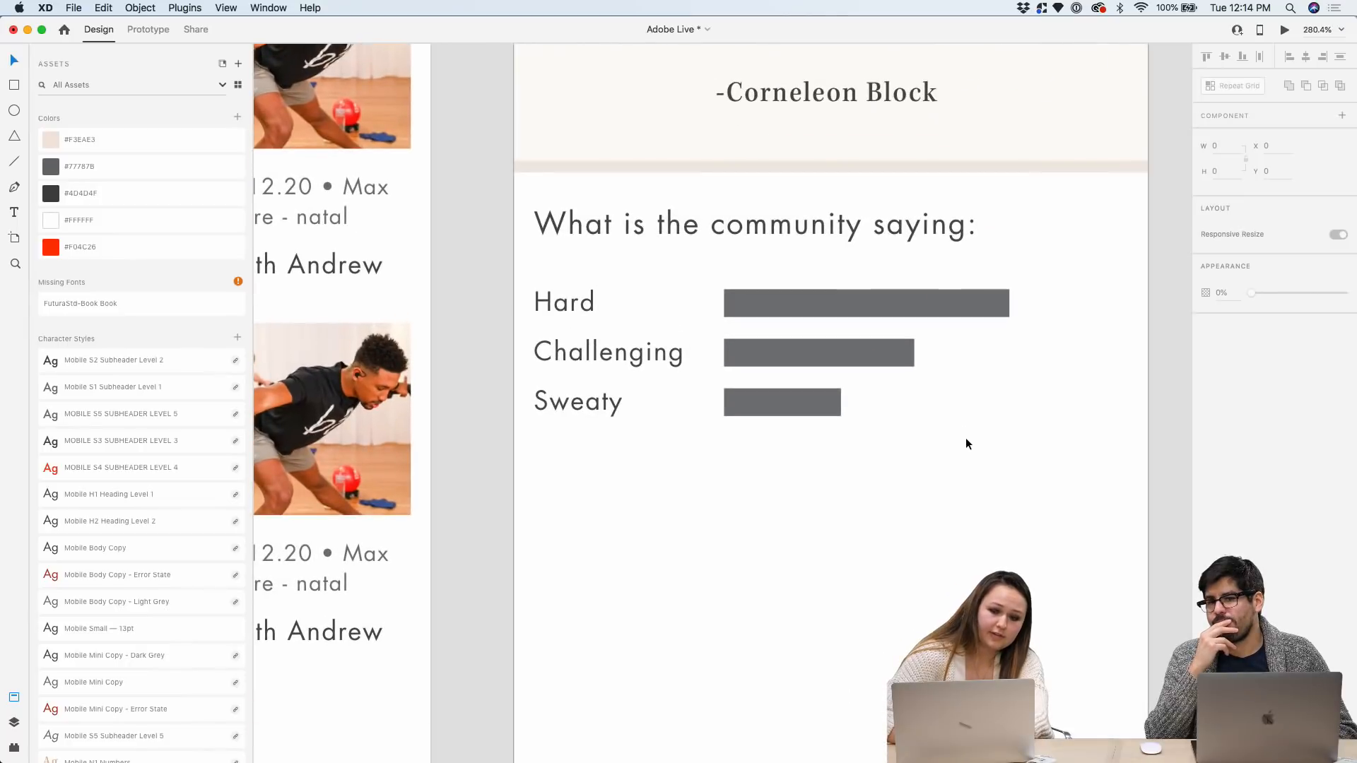
pyautogui.moveTo(960, 460); pyautogui.dragTo(584, 289)
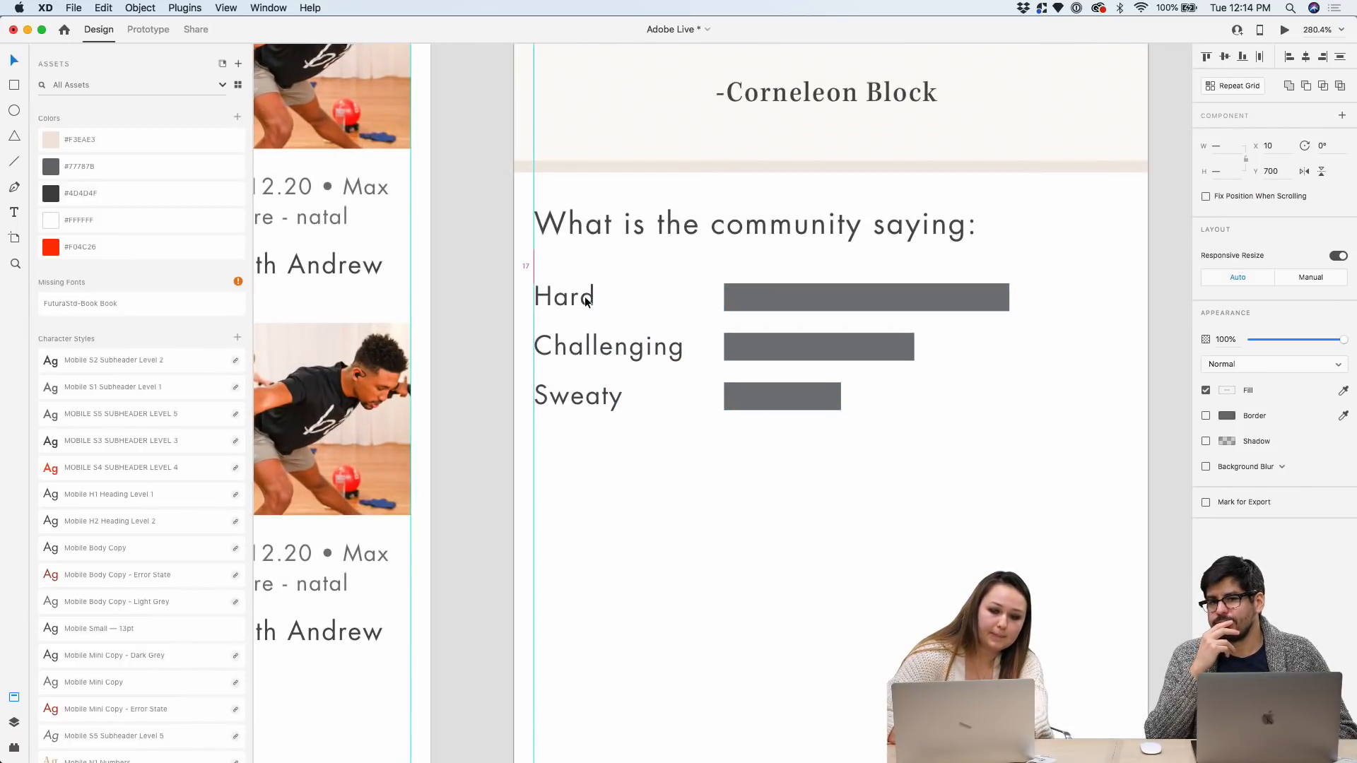
pyautogui.click(738, 514)
pyautogui.hscroll(5, 738, 515)
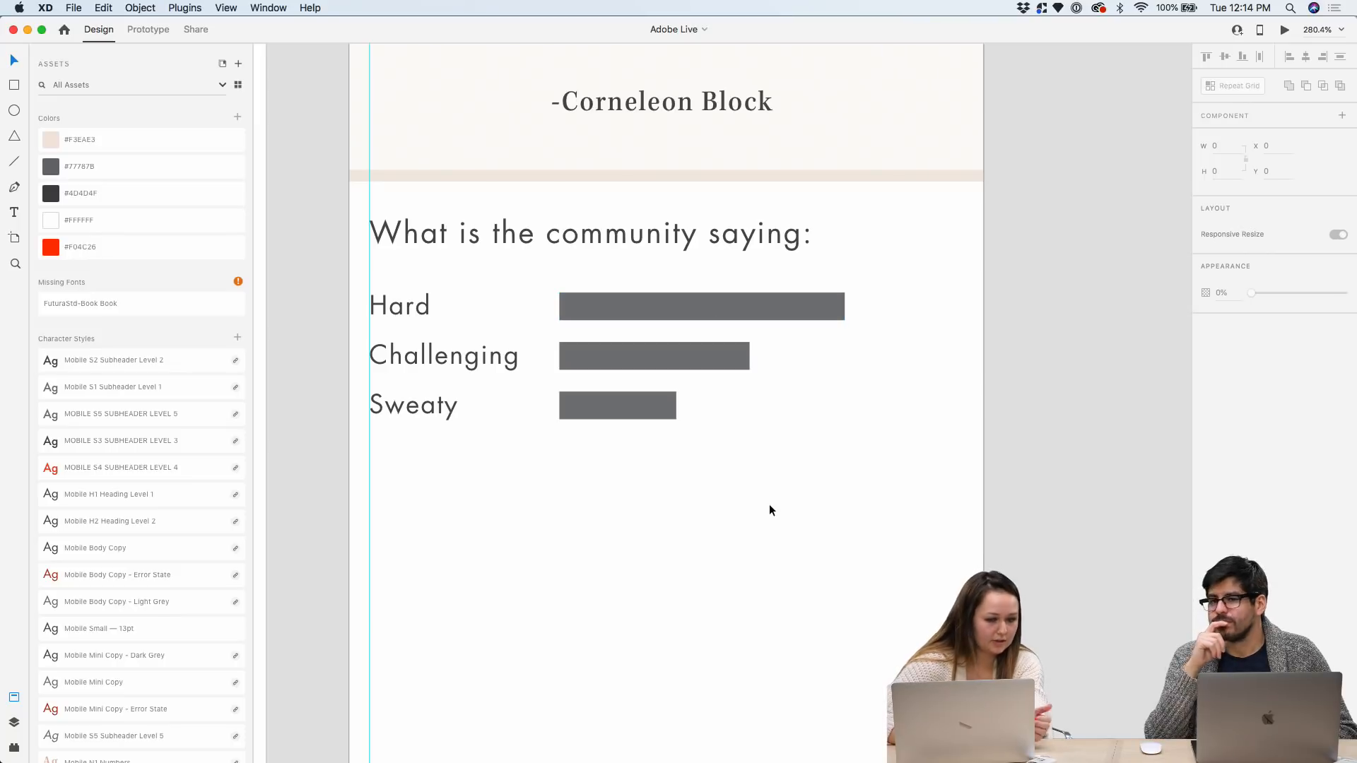
pyautogui.scroll(2, 395, 313)
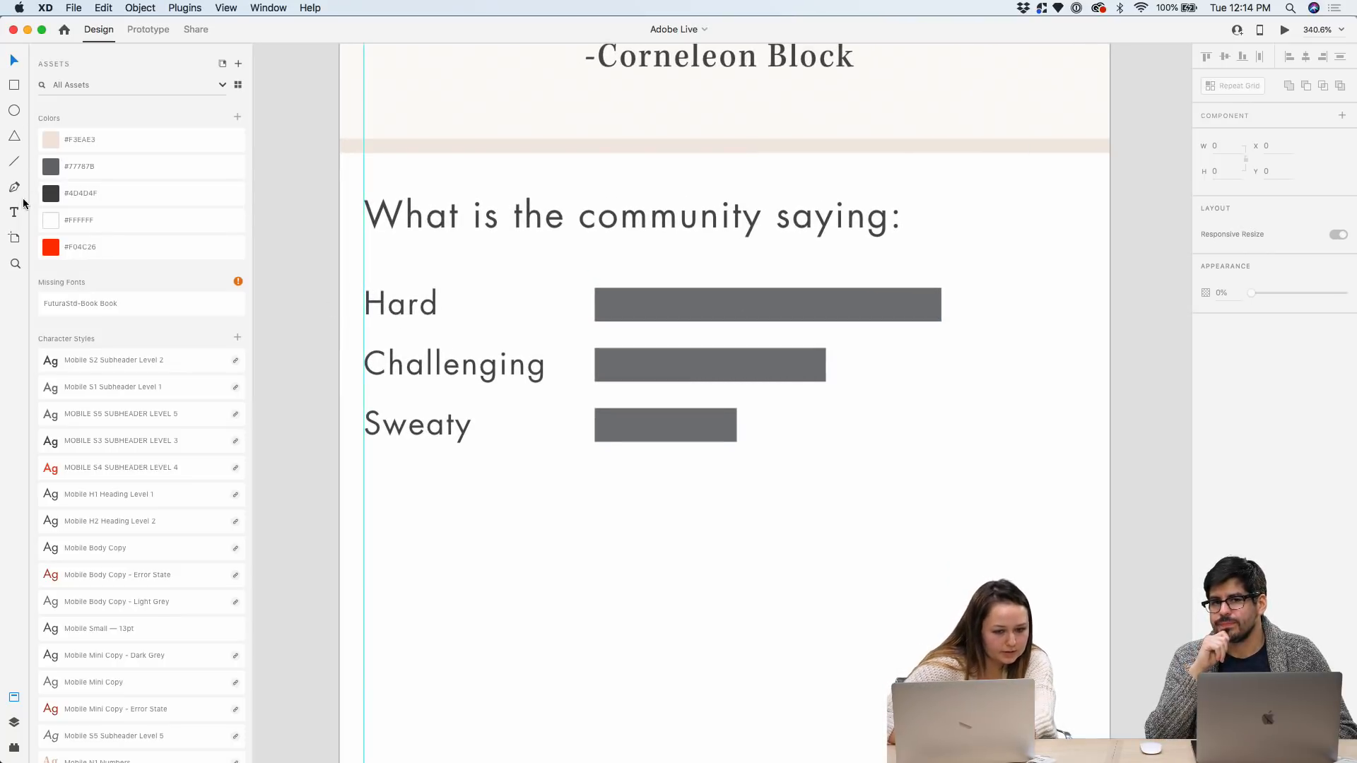
# Create an empty text box right of the Hard bar in the Mobile Mini Copy style at 11
pyautogui.moveTo(958, 292); pyautogui.dragTo(1065, 323)
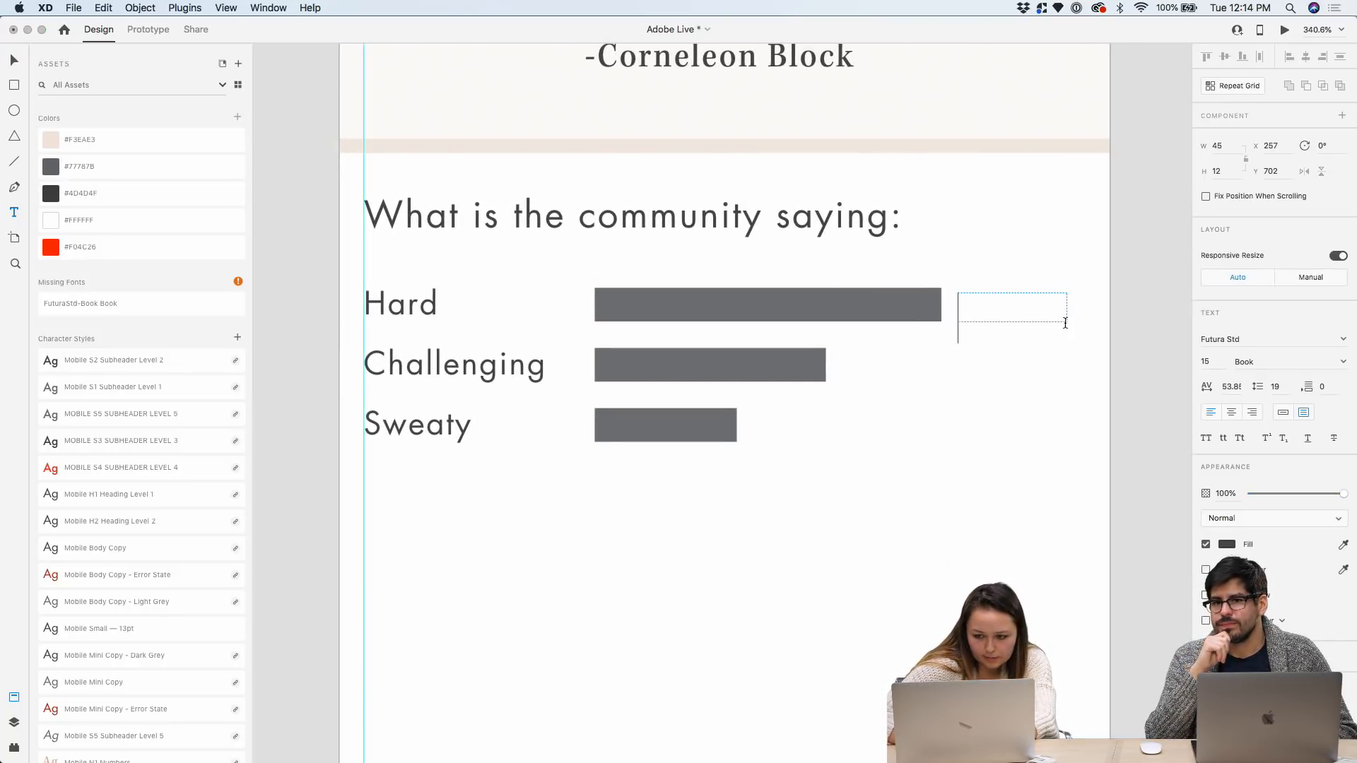
pyautogui.scroll(-5, 96, 453)
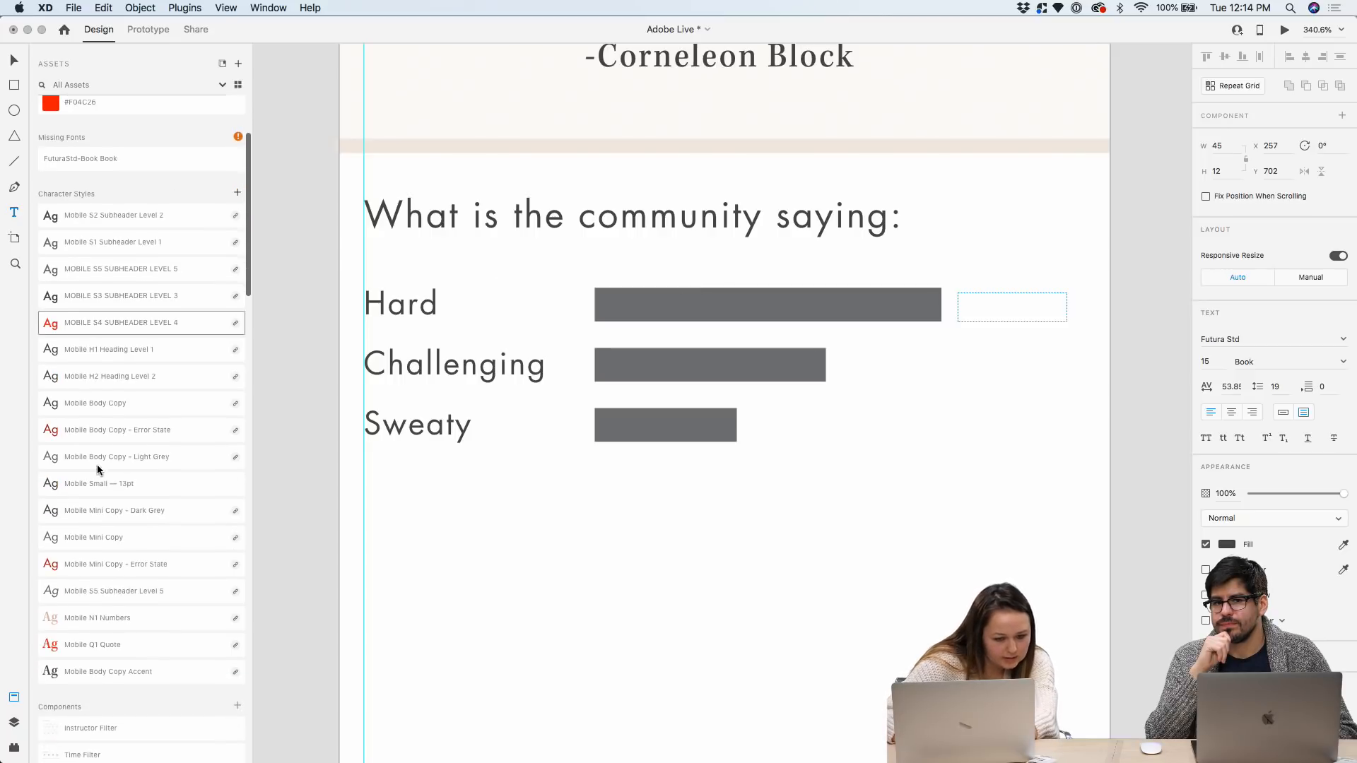
pyautogui.click(54, 540)
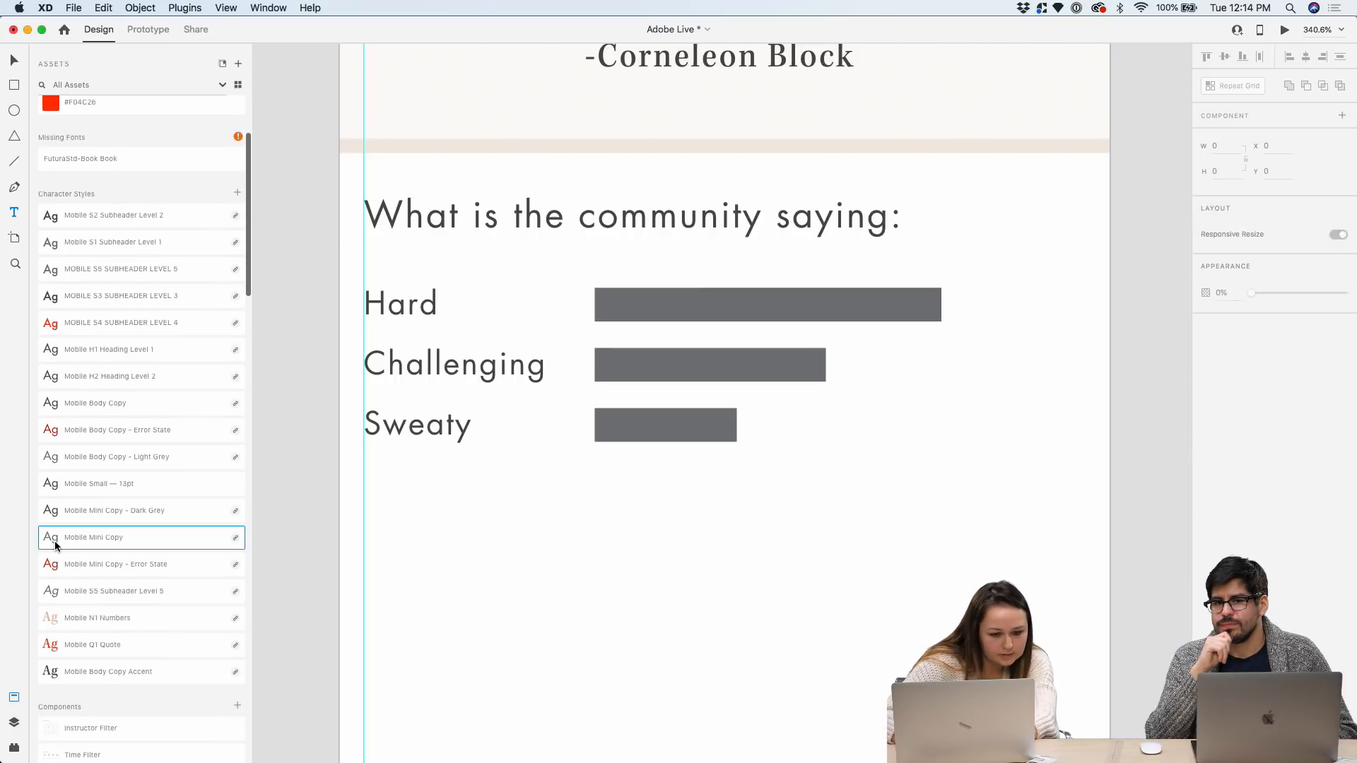
pyautogui.click(948, 304)
pyautogui.click(15, 60)
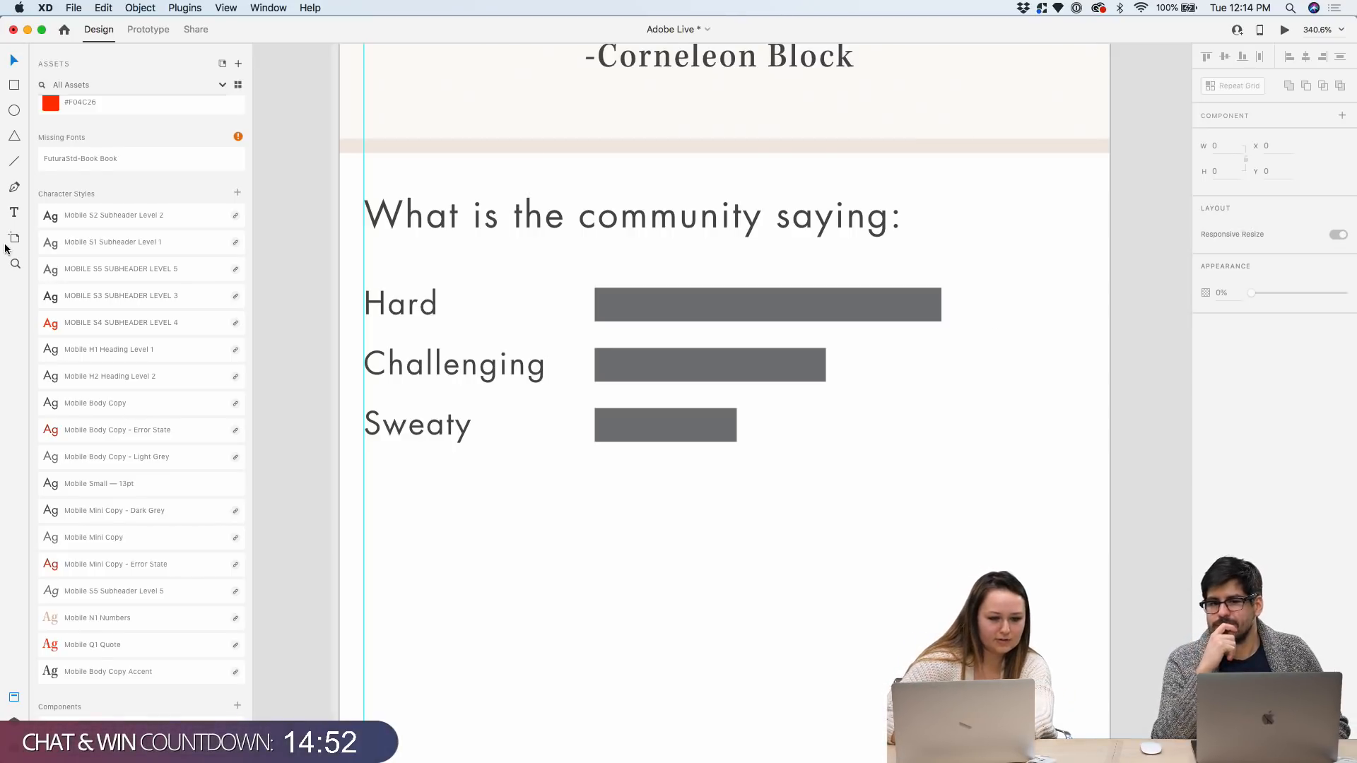
pyautogui.click(12, 212)
pyautogui.moveTo(966, 300); pyautogui.dragTo(1063, 330)
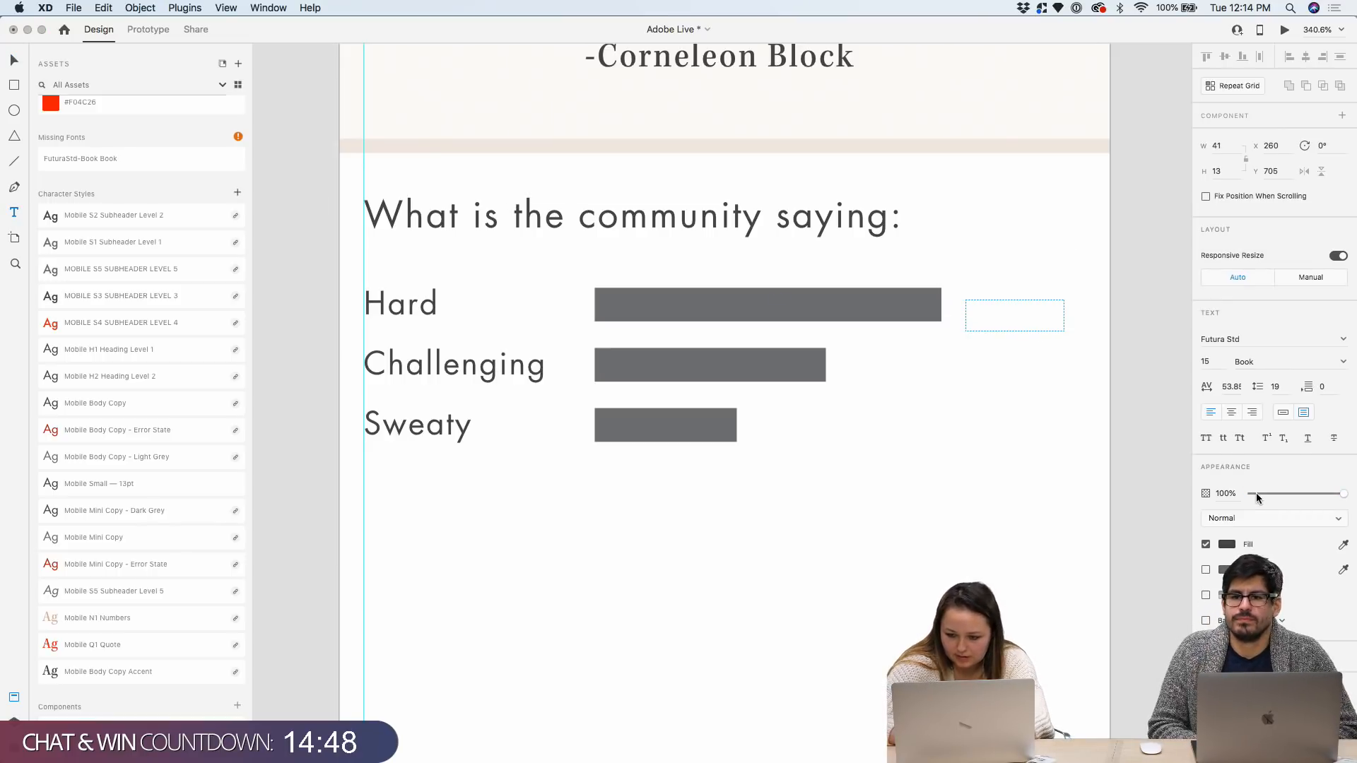
pyautogui.scroll(-1, 74, 556)
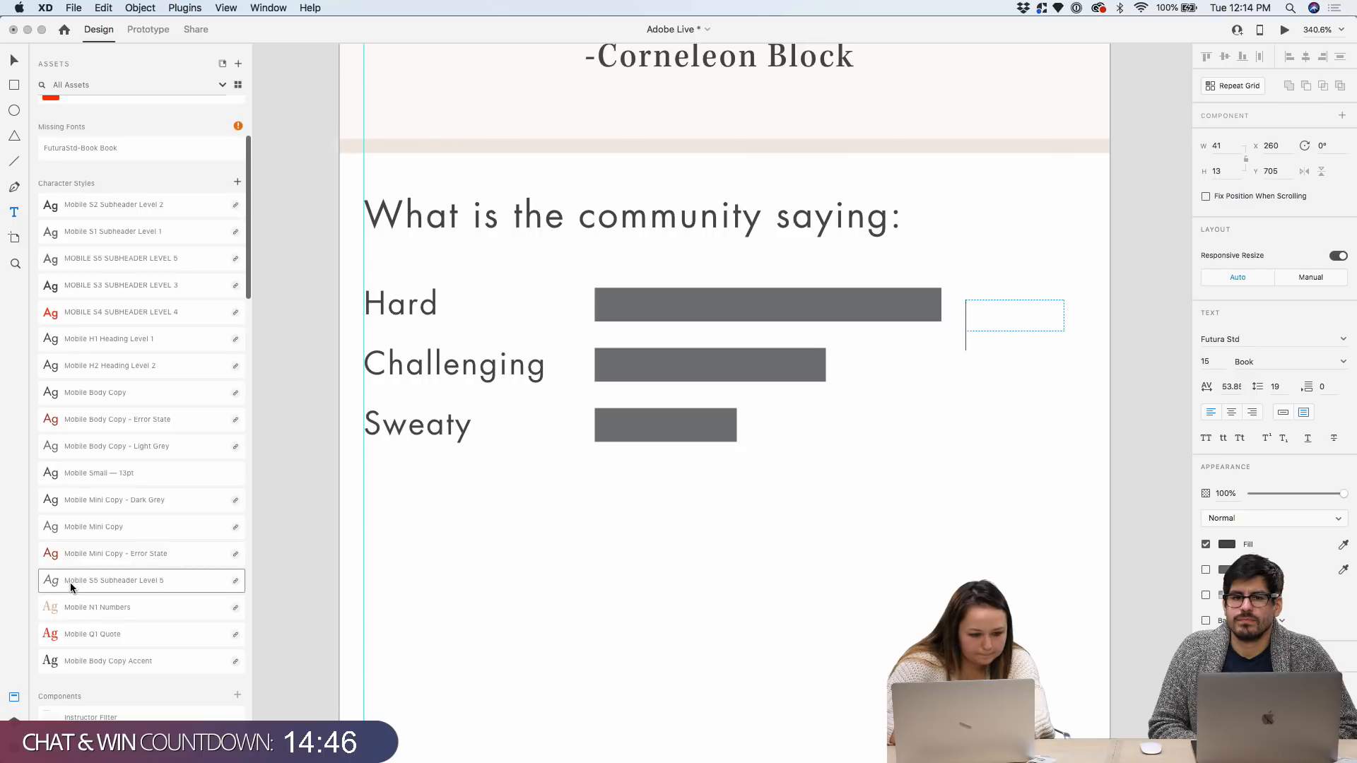
pyautogui.click(45, 532)
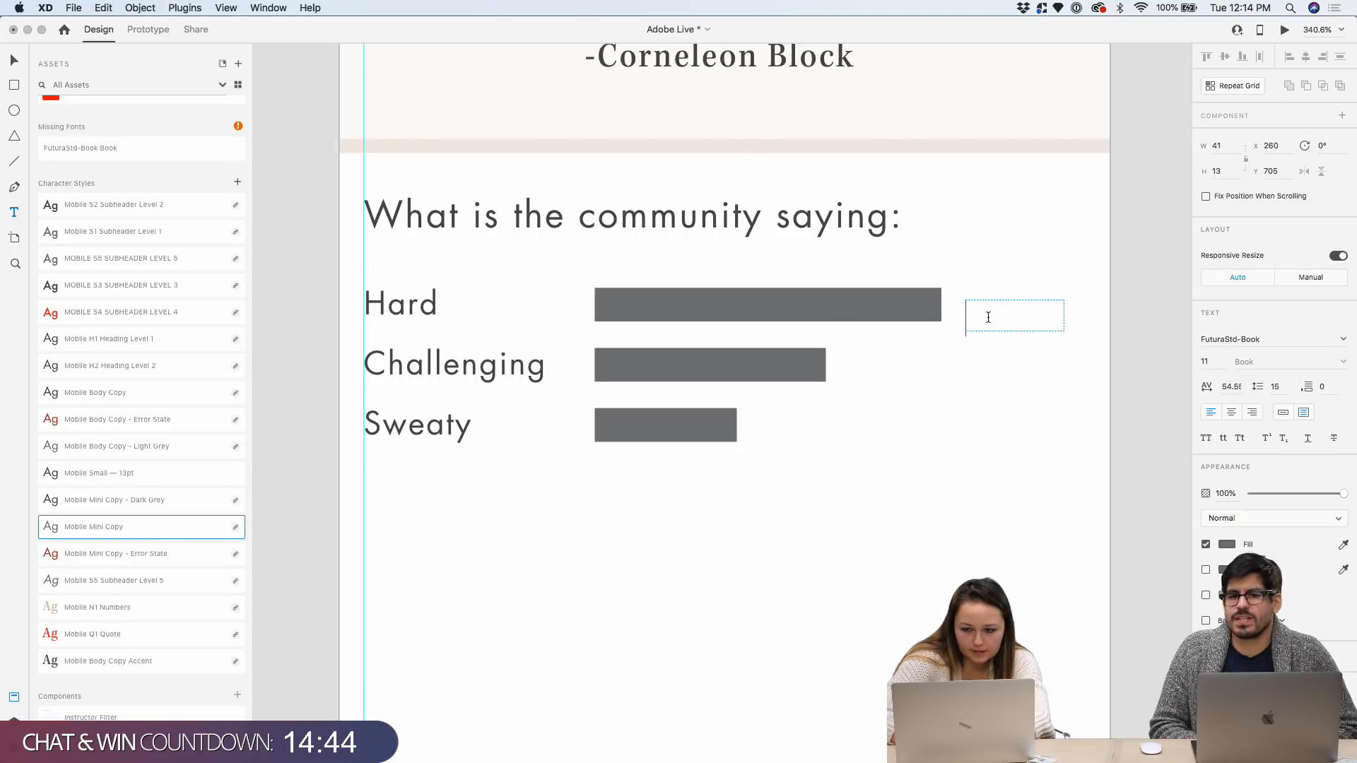
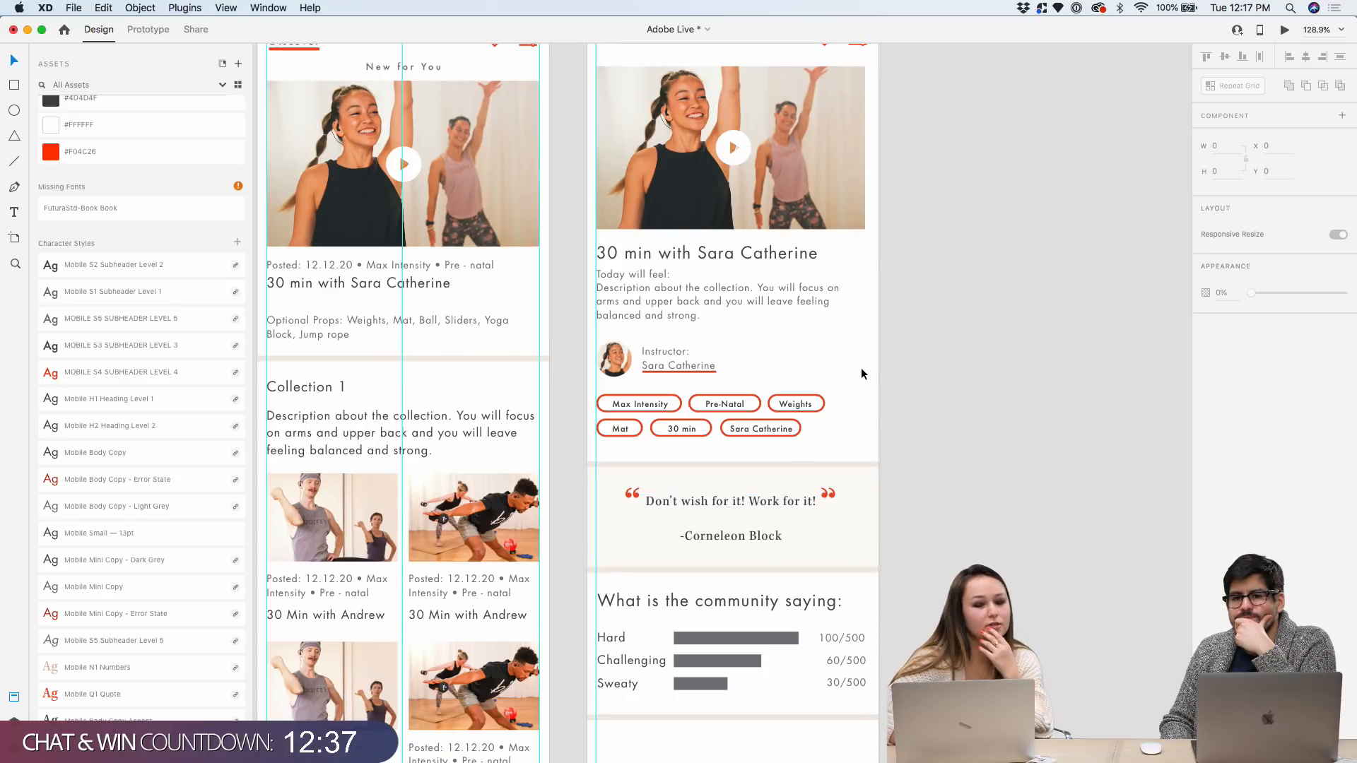
# Scroll out to see the finished detail artboard beside the Discover Tab artboard
pyautogui.scroll(-3, 850, 393)
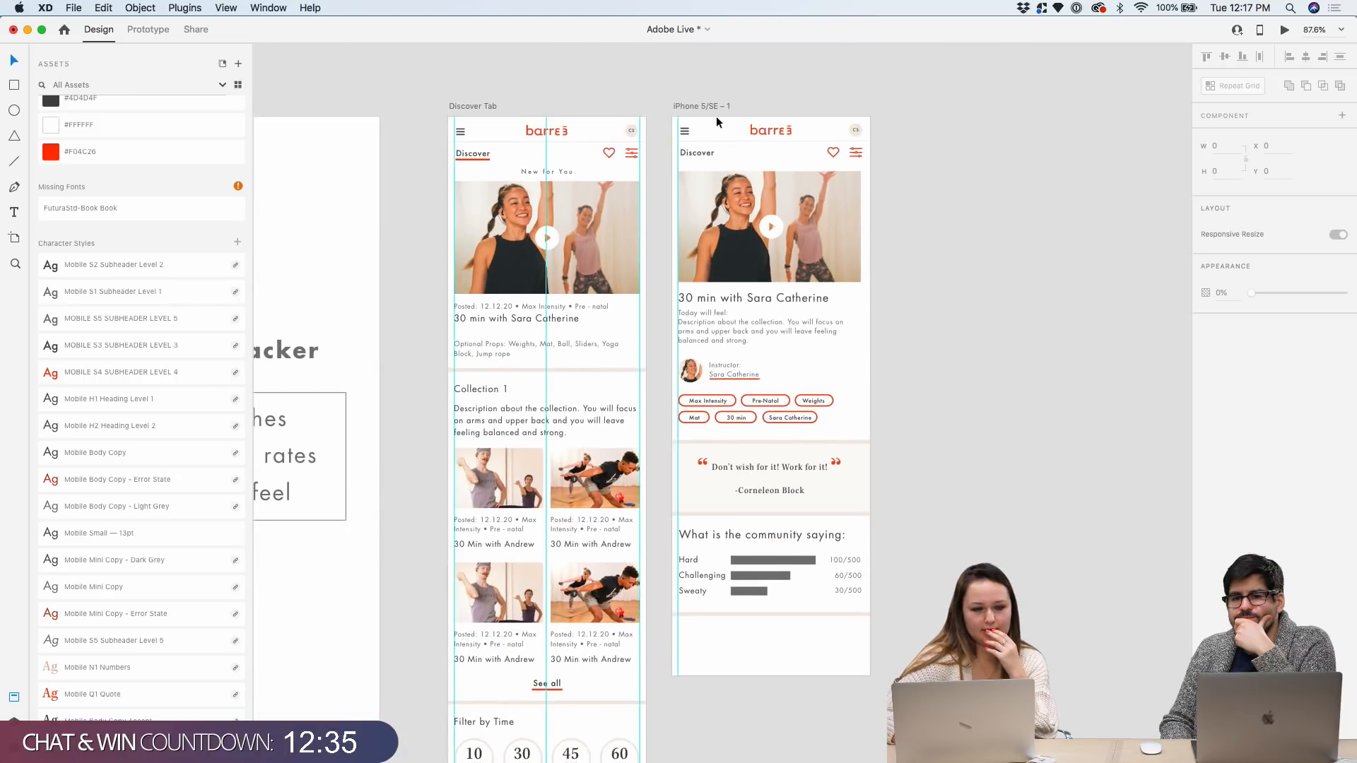
# Duplicate the iPhone 5/SE – 1 detail artboard and place the copy close beside it
pyautogui.click(696, 106)
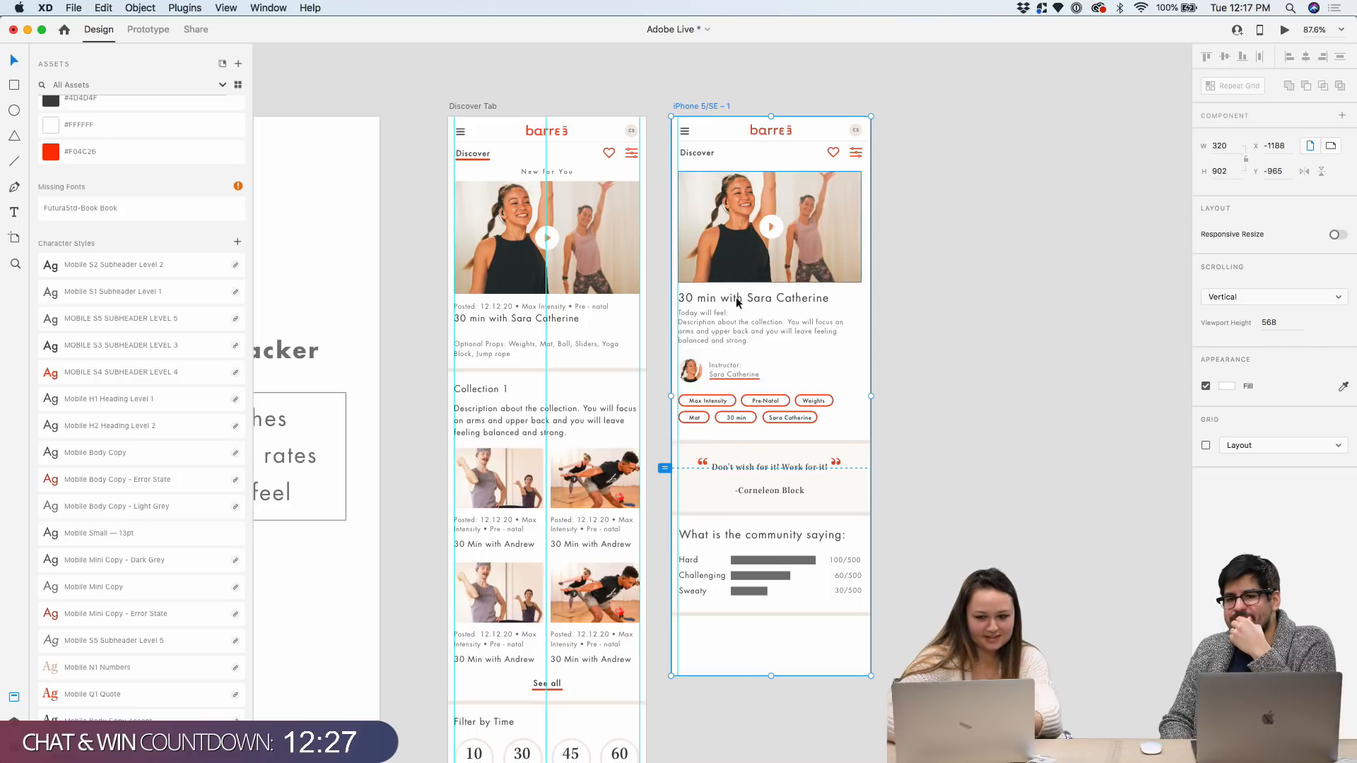
pyautogui.scroll(5, 920, 525)
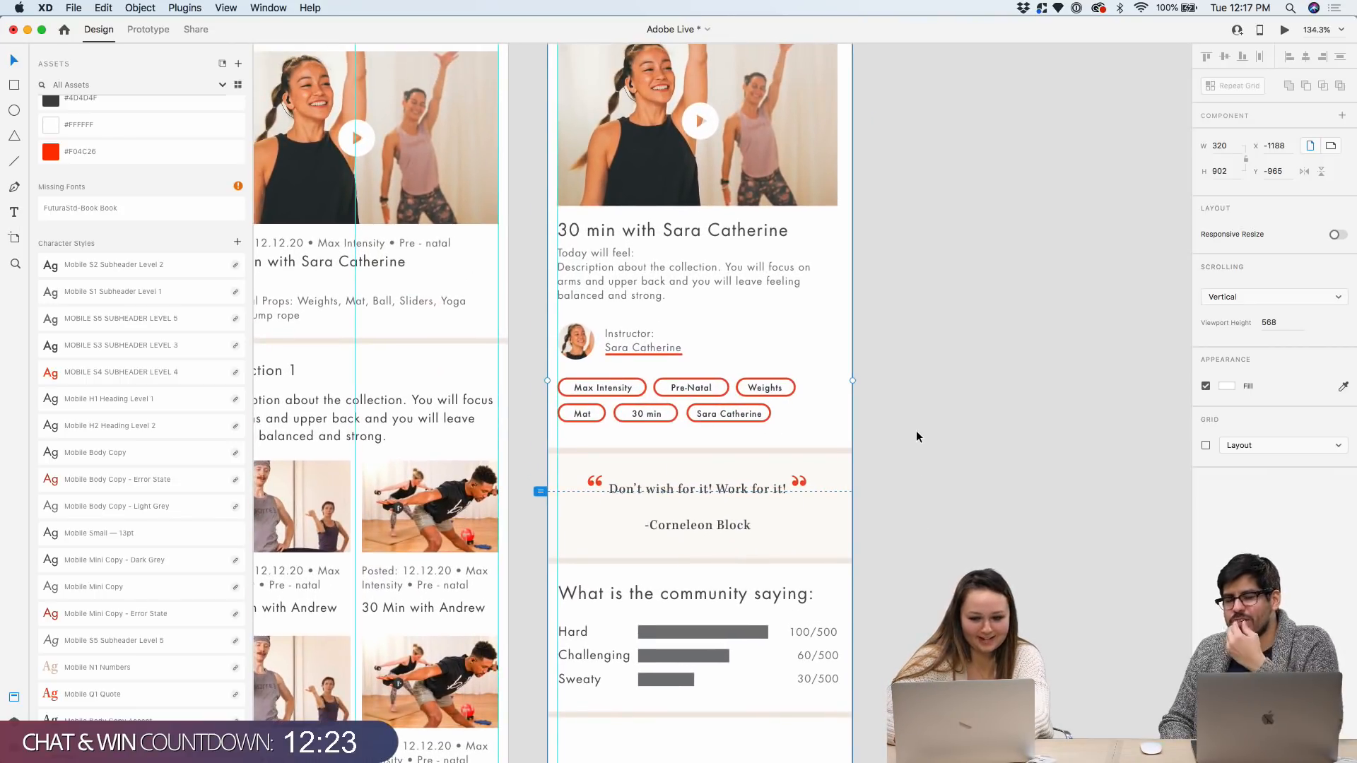
pyautogui.scroll(-3, 916, 437)
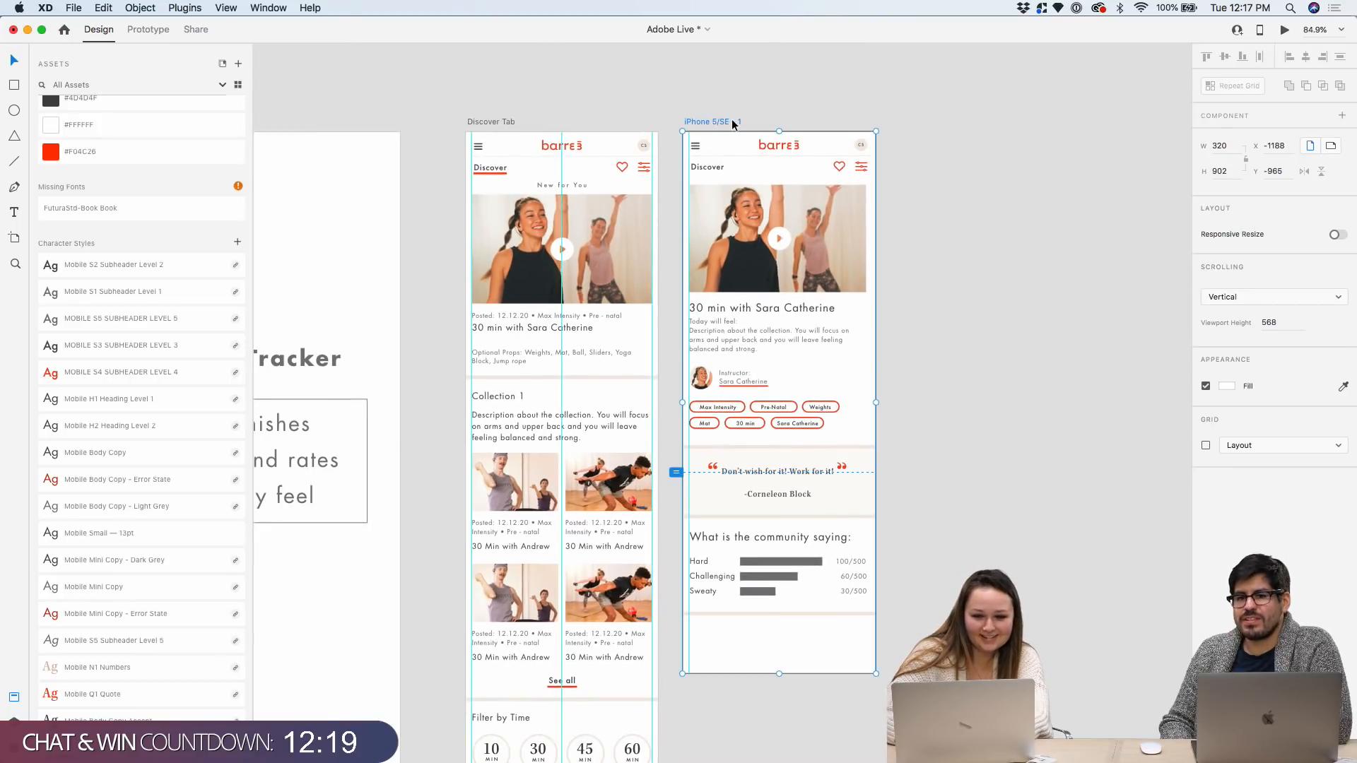
pyautogui.press('super+d')
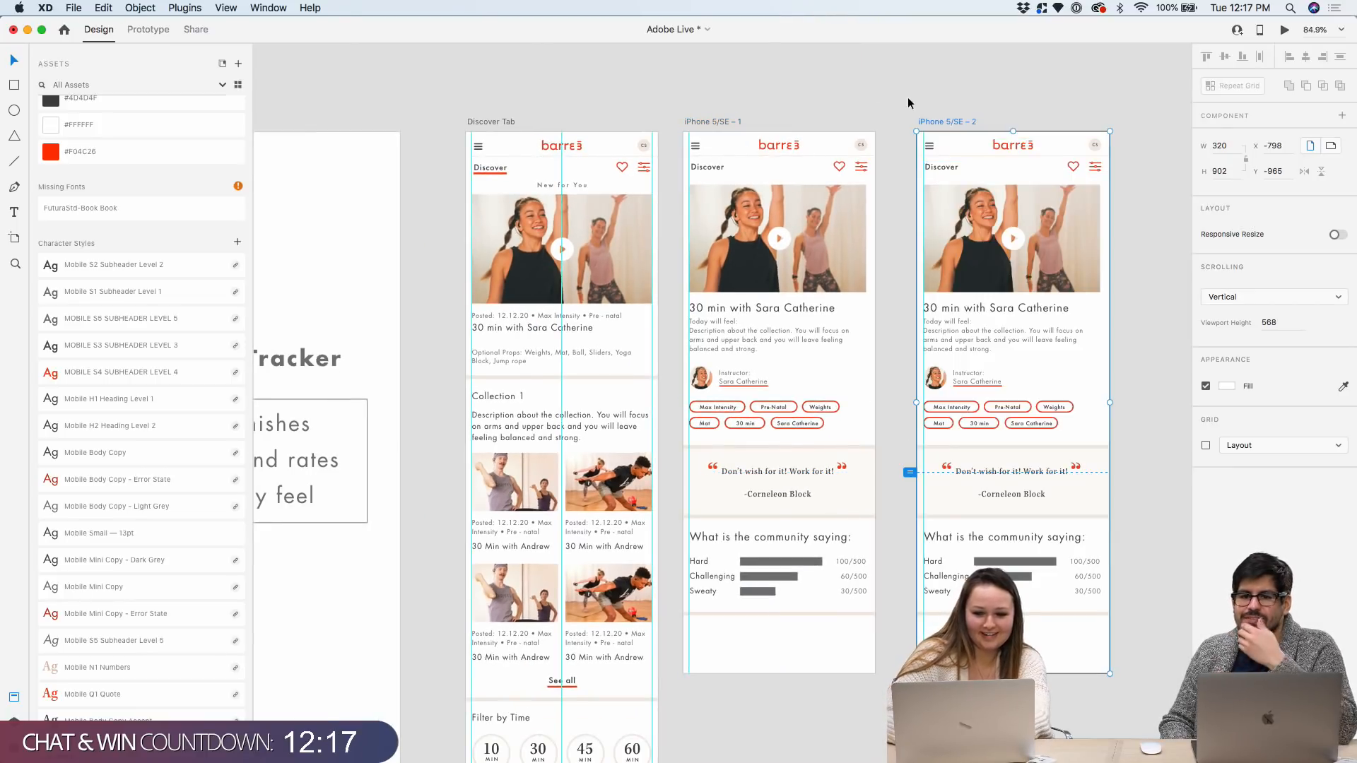
pyautogui.moveTo(933, 122); pyautogui.dragTo(913, 121)
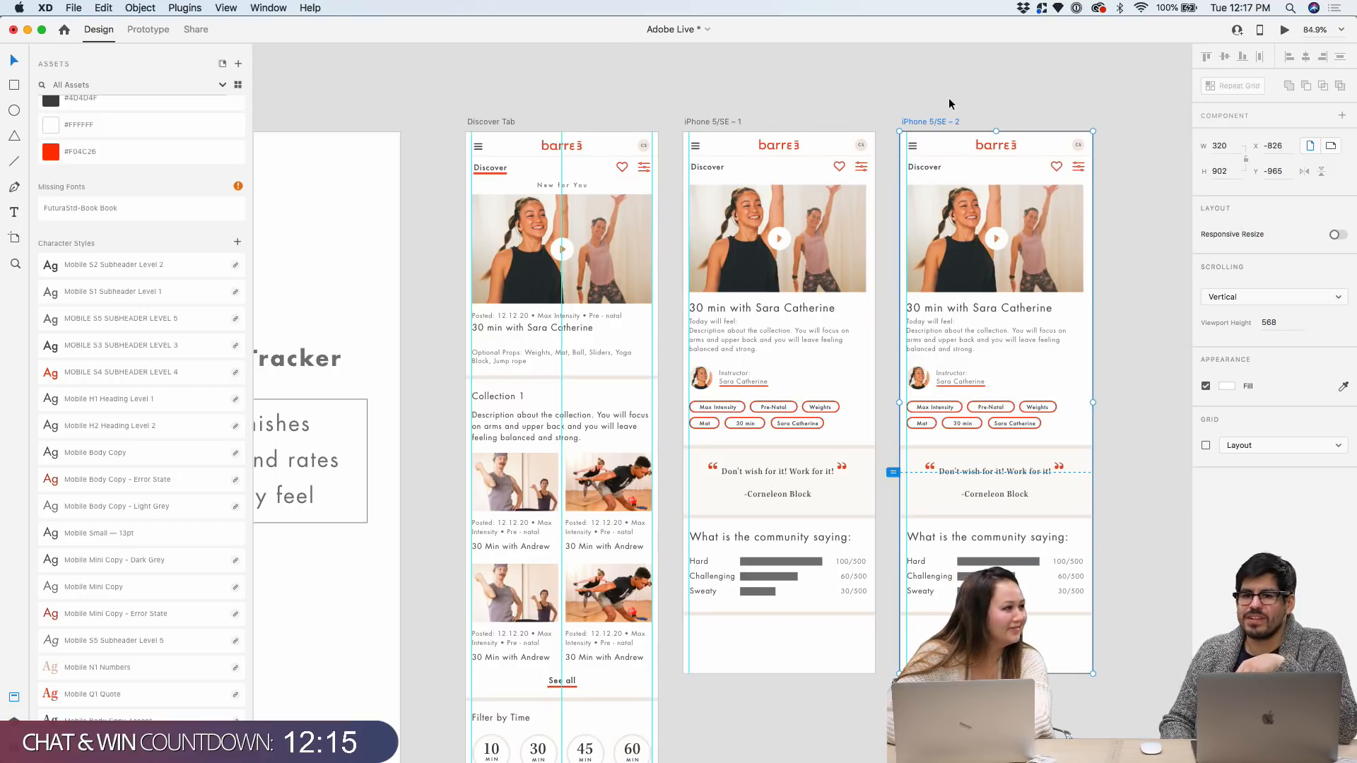
pyautogui.hscroll(2, 949, 100)
pyautogui.click(1094, 651)
# Delete everything on the copied artboard, leaving iPhone 5/SE – 2 blank
pyautogui.scroll(5, 1094, 651)
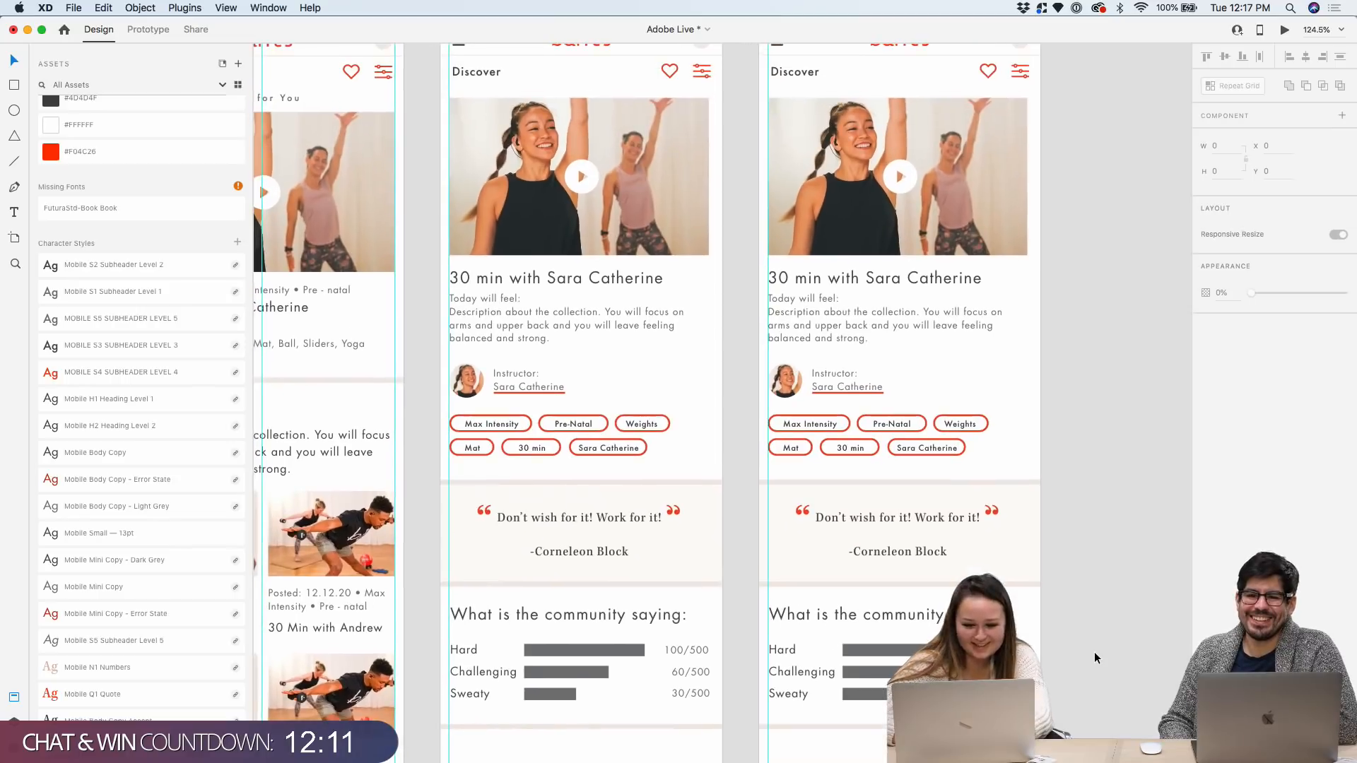
pyautogui.scroll(-3, 1093, 656)
pyautogui.scroll(-2, 1092, 655)
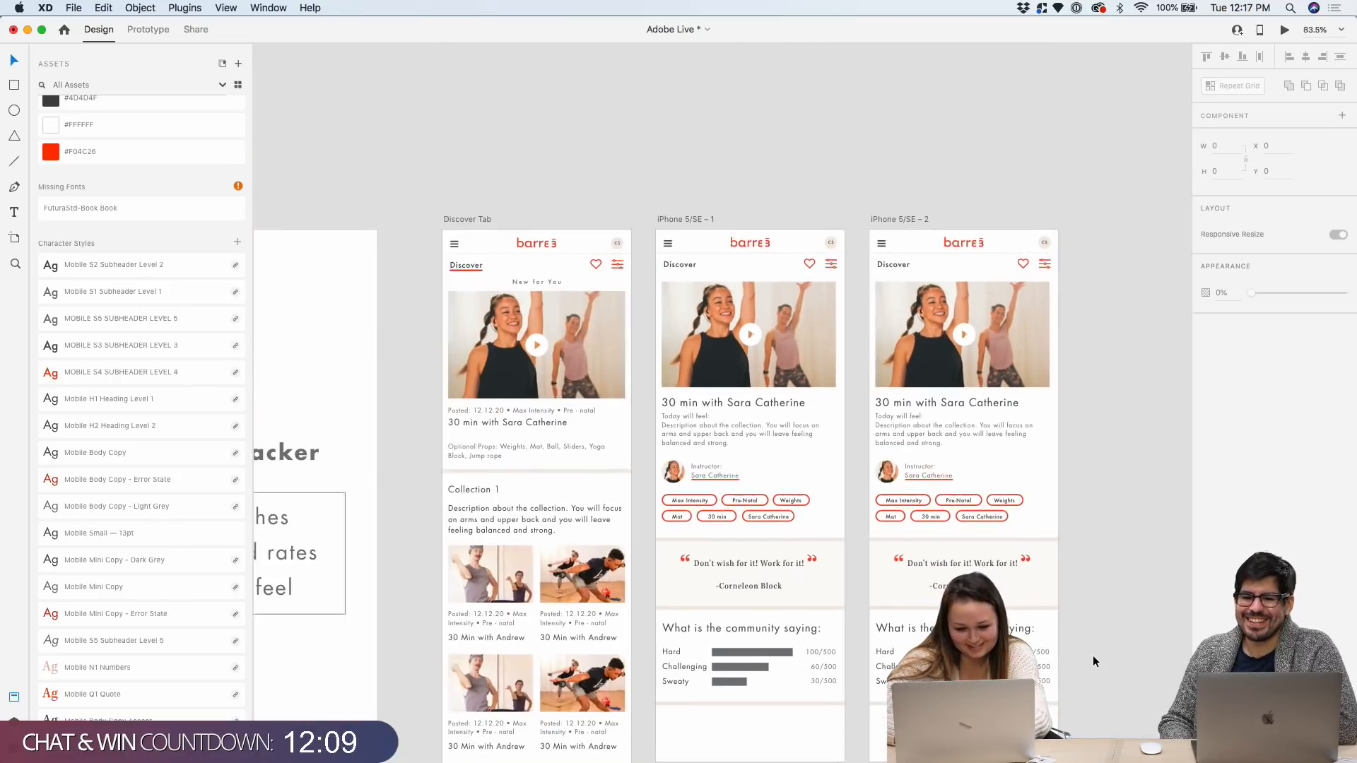
pyautogui.moveTo(1108, 718); pyautogui.dragTo(877, 266)
pyautogui.press('Delete')
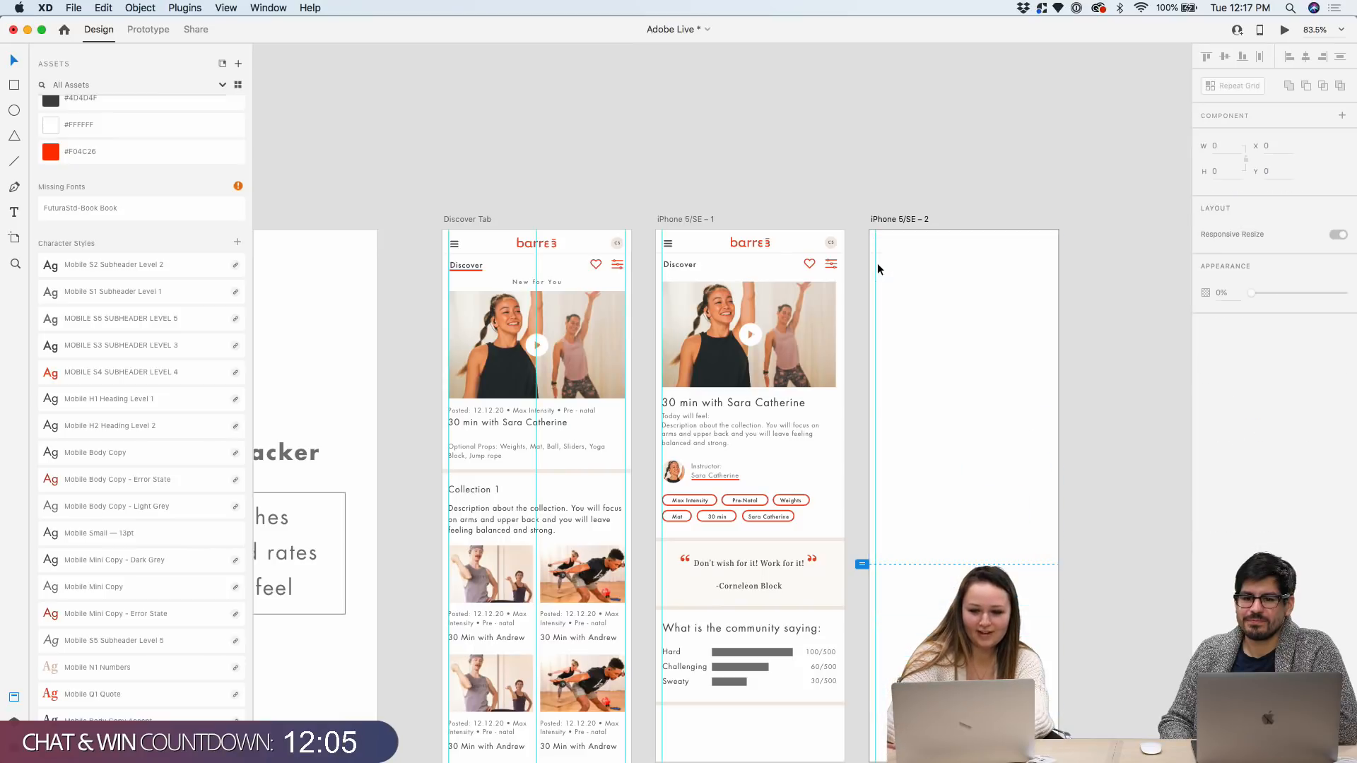
pyautogui.scroll(-3, 915, 214)
pyautogui.click(618, 215)
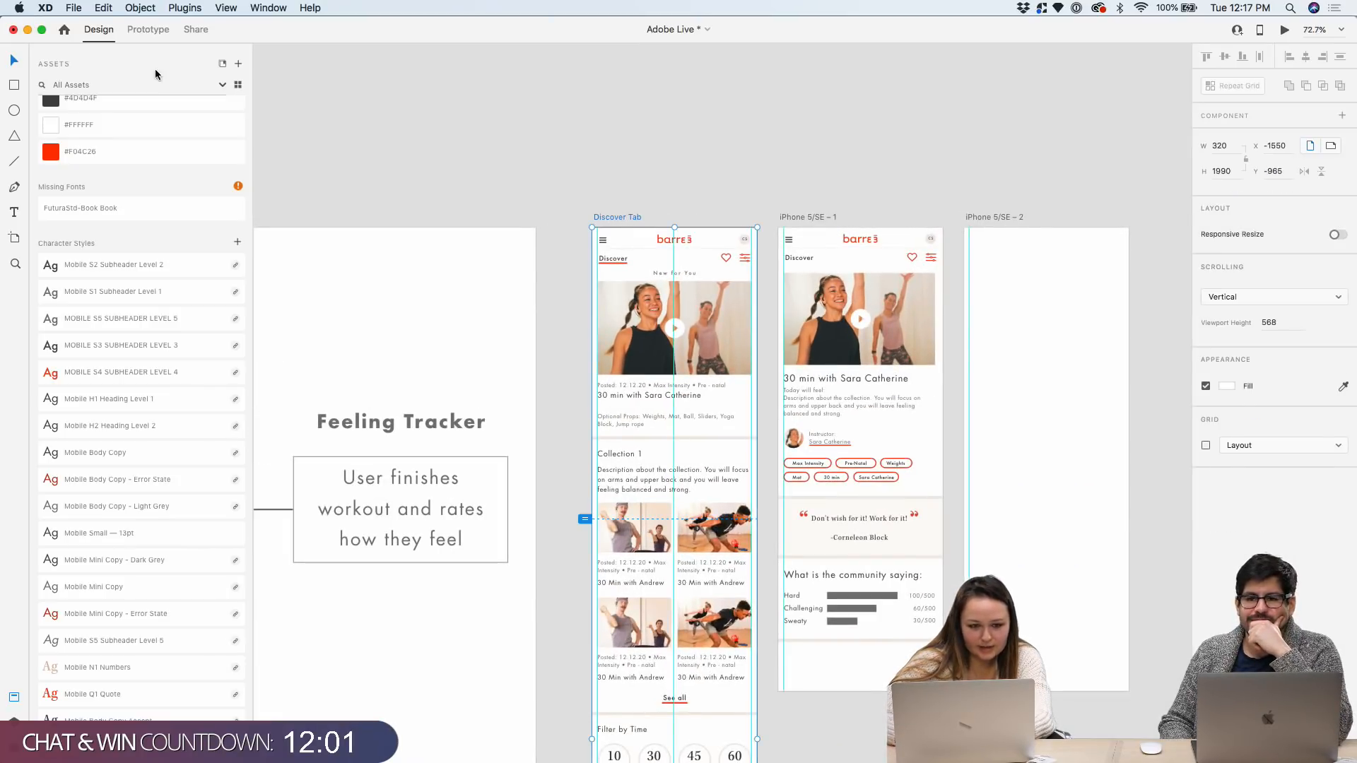
# In Prototype mode, select the hero image inside the New for You card on Discover Tab
pyautogui.click(142, 30)
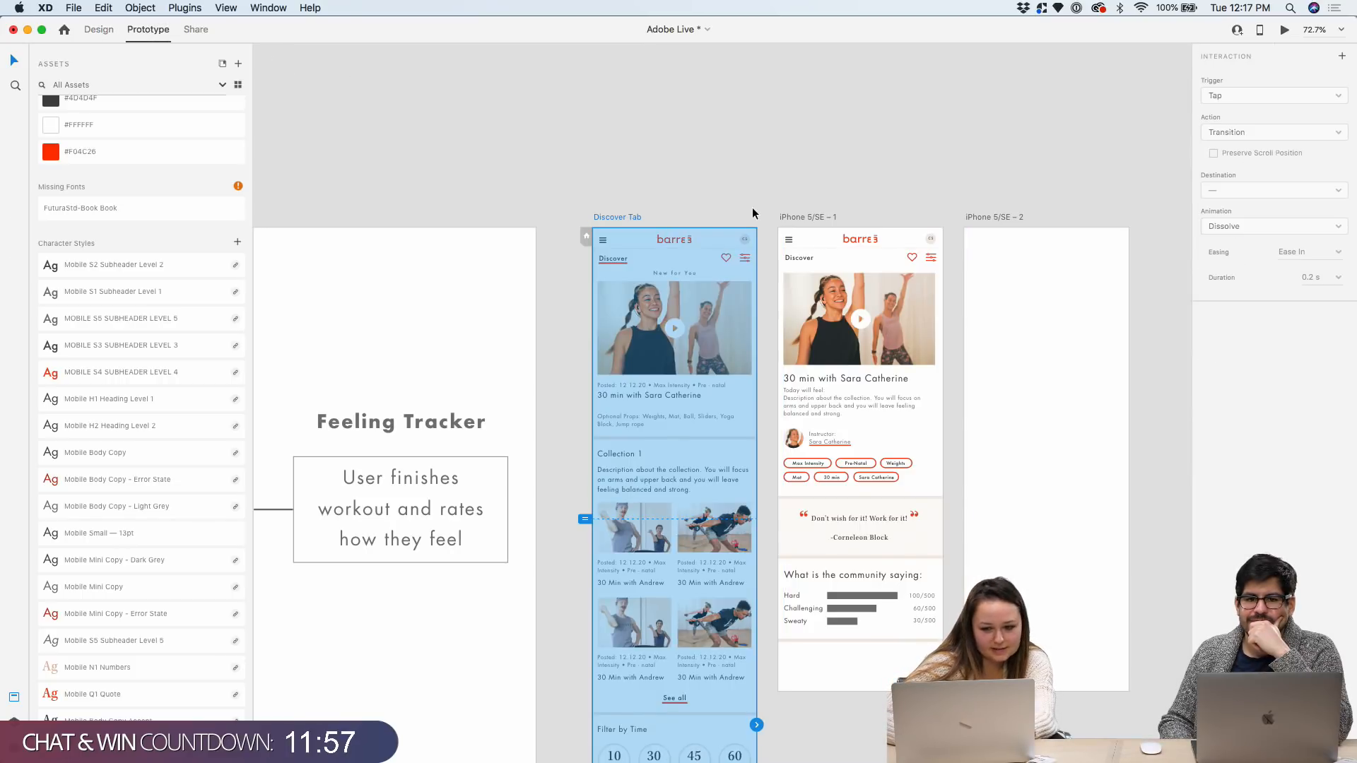
pyautogui.click(765, 184)
pyautogui.scroll(-4, 764, 184)
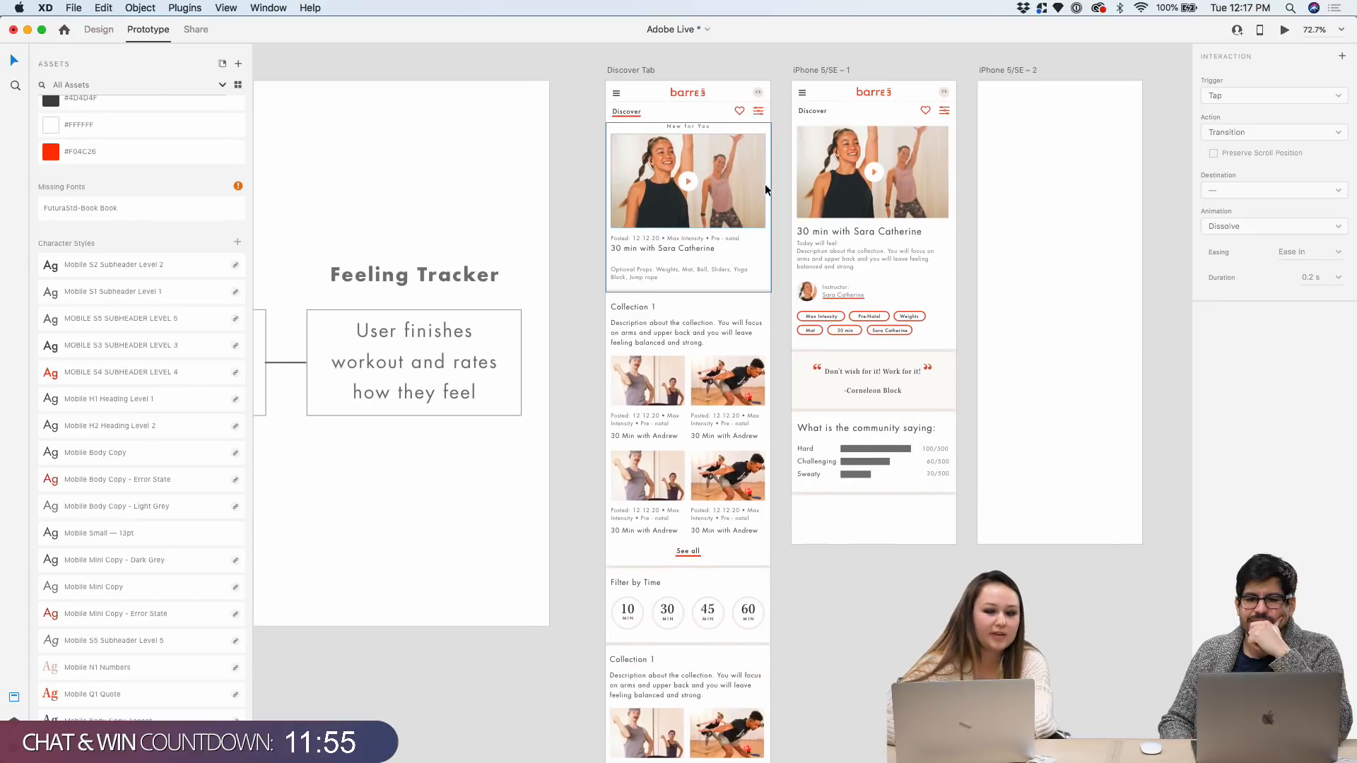
pyautogui.scroll(-5, 765, 184)
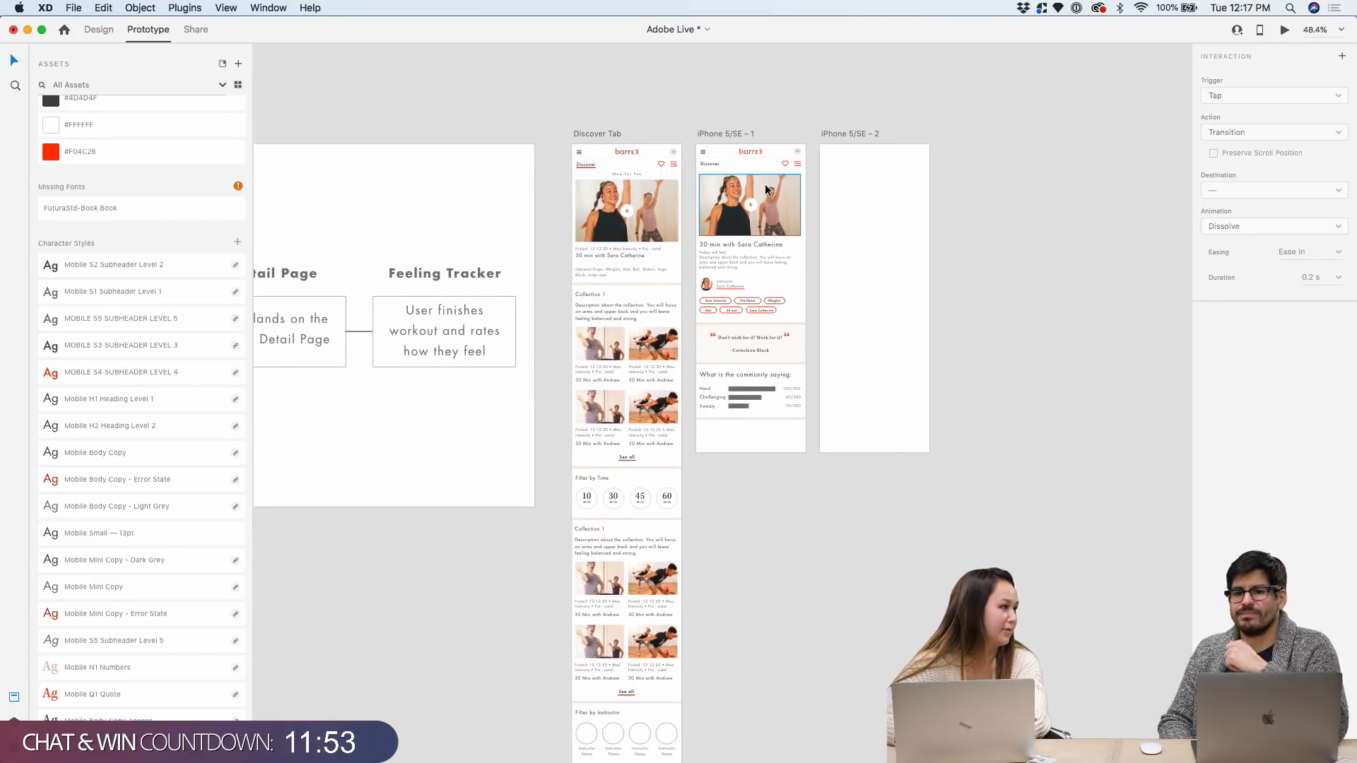
pyautogui.scroll(3, 695, 163)
pyautogui.scroll(4, 694, 140)
pyautogui.click(424, 124)
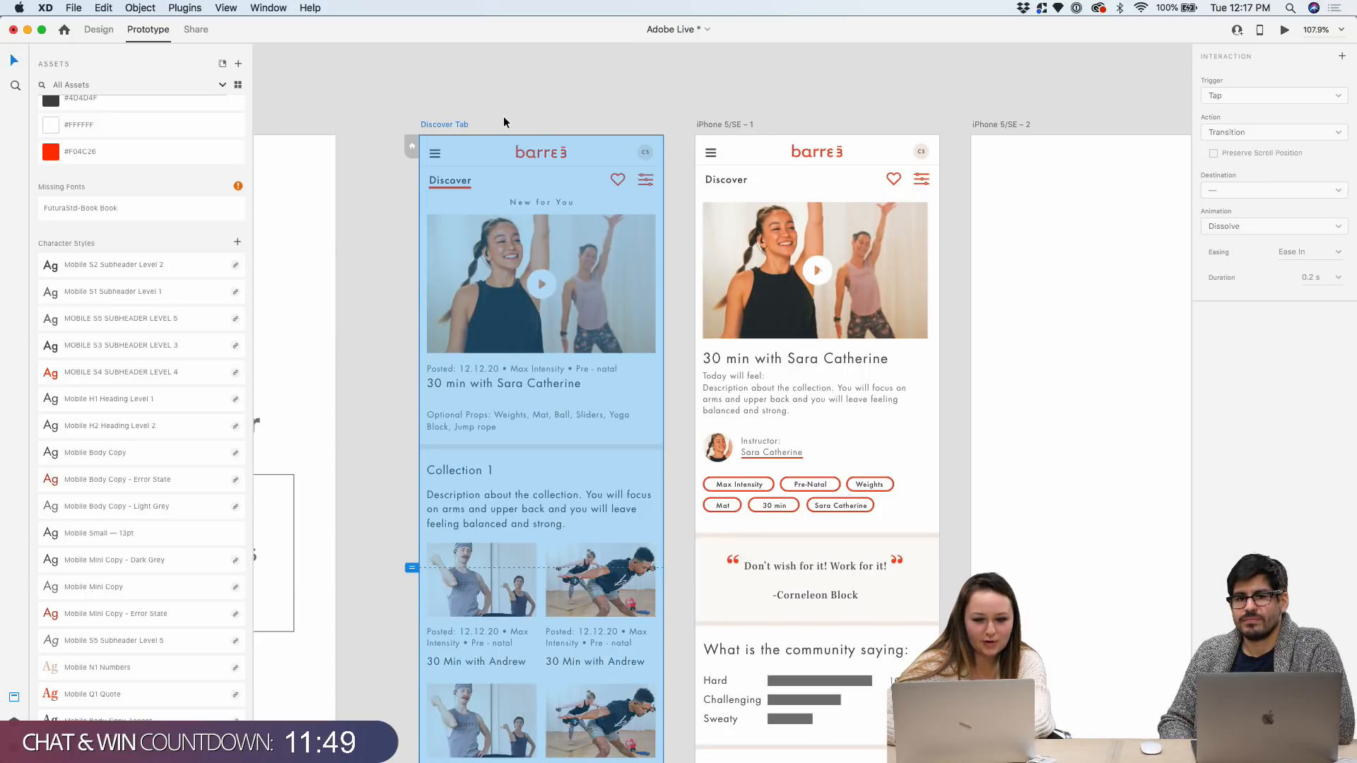
pyautogui.click(577, 104)
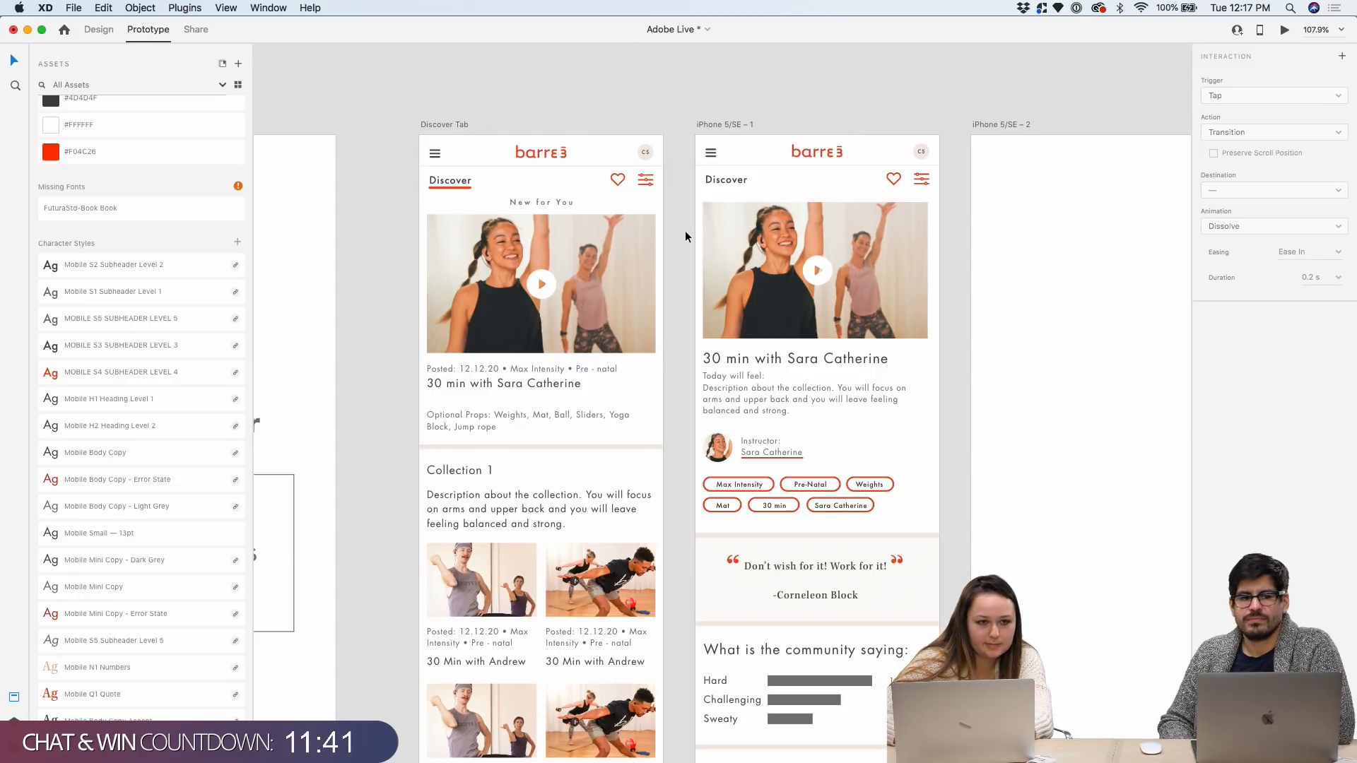
pyautogui.scroll(2, 685, 230)
pyautogui.click(587, 273)
pyautogui.click(607, 275)
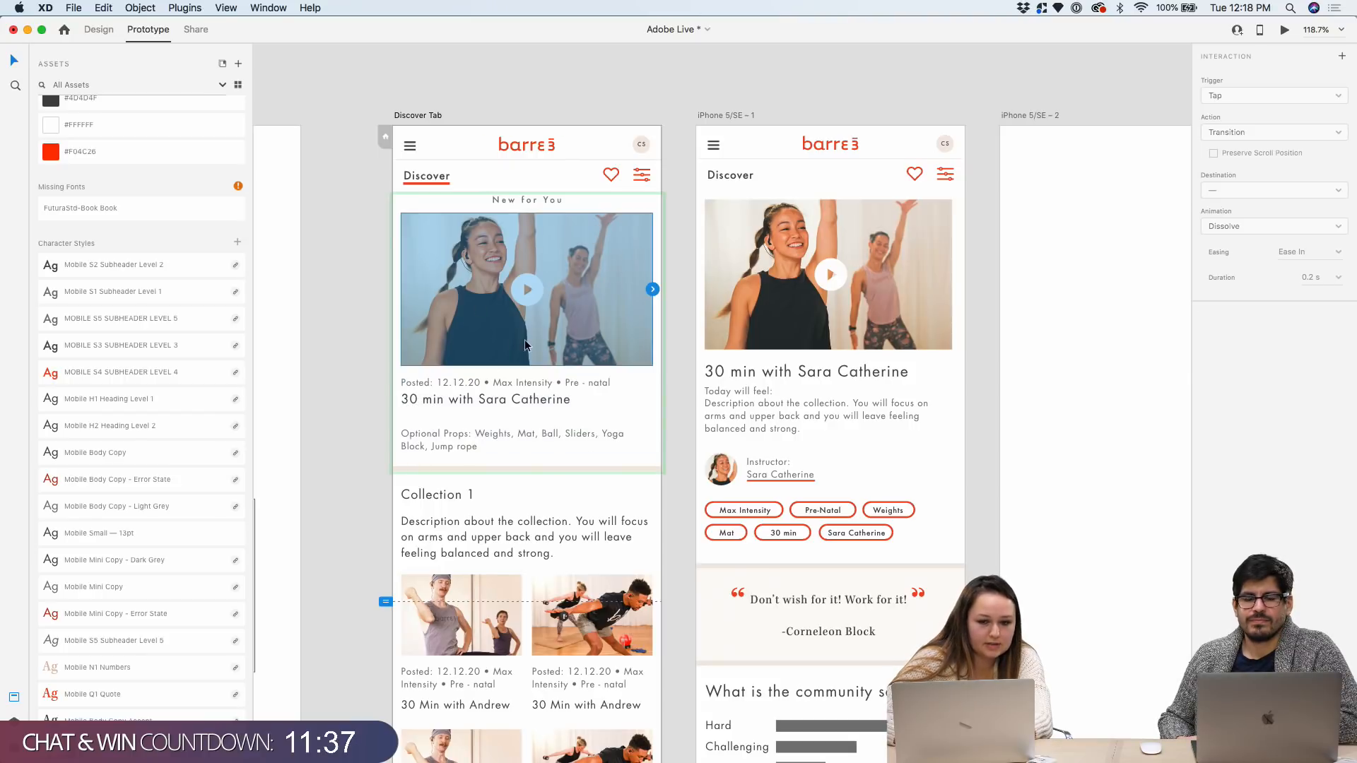
# Link the hero image to iPhone 5/SE – 1 with a 0.3 s Ease Out Dissolve transition
pyautogui.moveTo(652, 289); pyautogui.dragTo(698, 283)
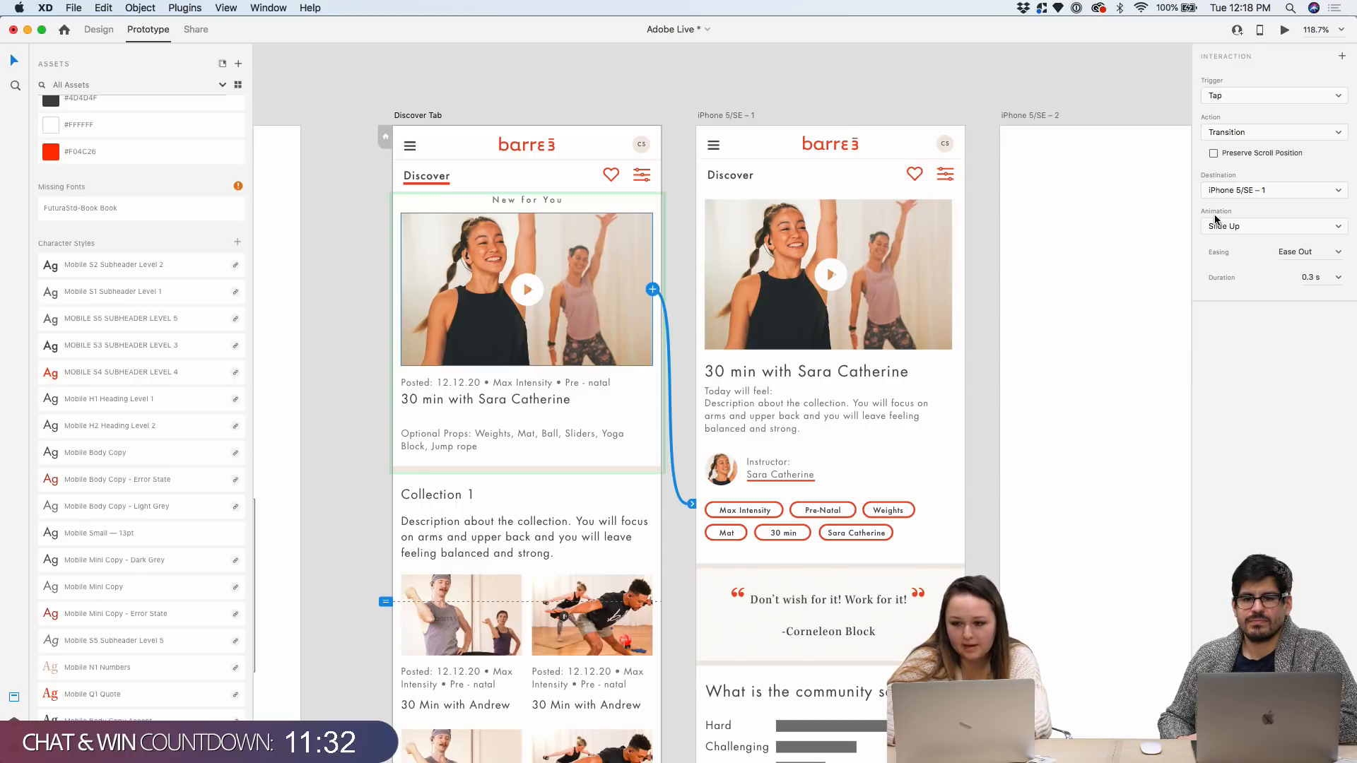
pyautogui.click(1237, 228)
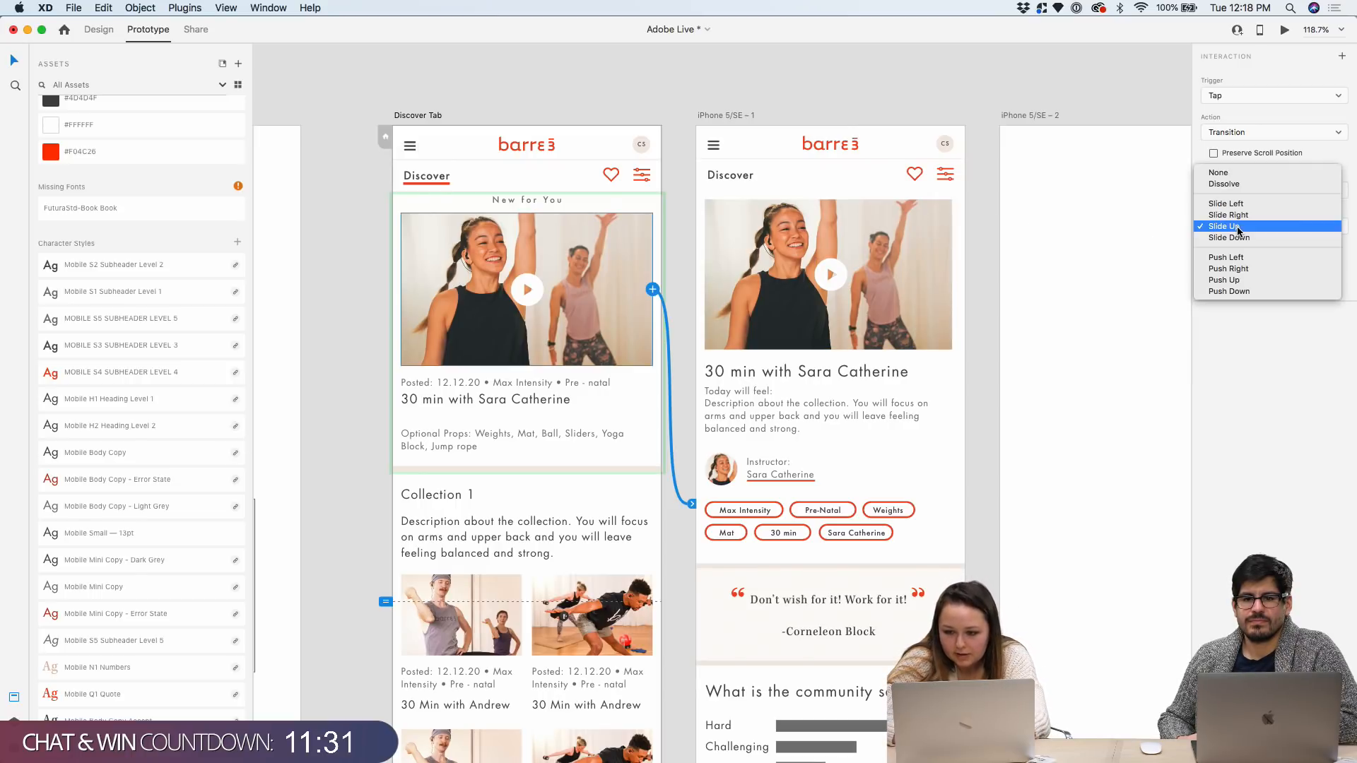
pyautogui.click(1237, 185)
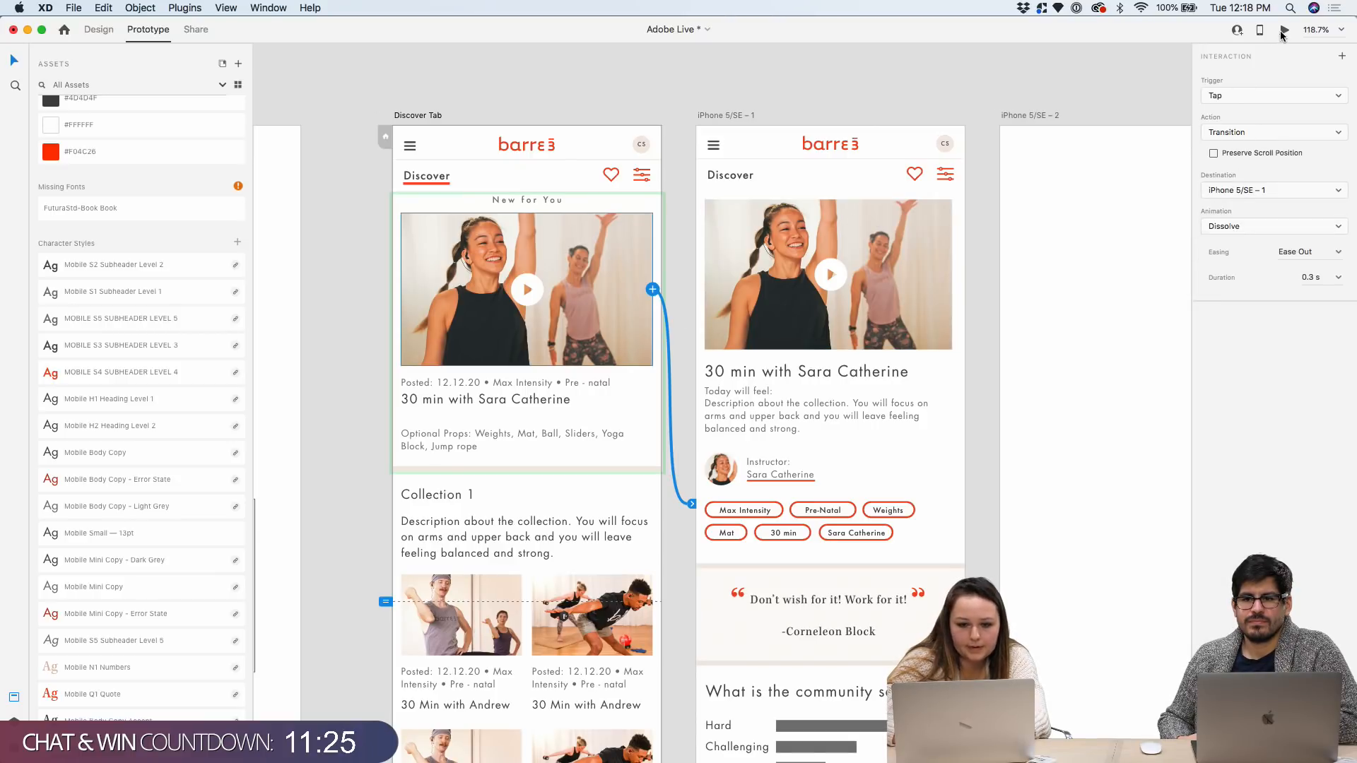
pyautogui.click(429, 117)
# Launch the live preview and tap the New for You video card to test the link
pyautogui.click(1284, 30)
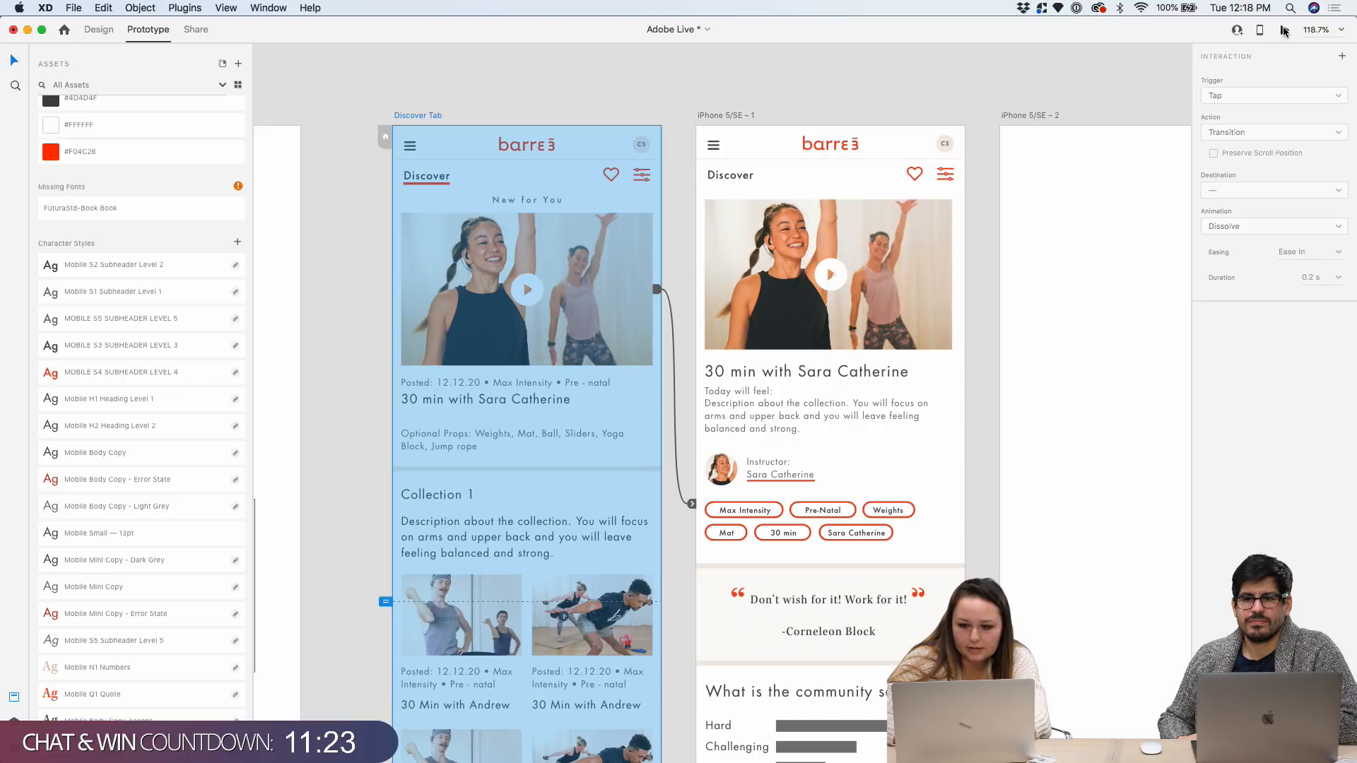
pyautogui.moveTo(522, 243); pyautogui.dragTo(845, 101)
pyautogui.scroll(-5, 527, 424)
pyautogui.scroll(-10, 833, 163)
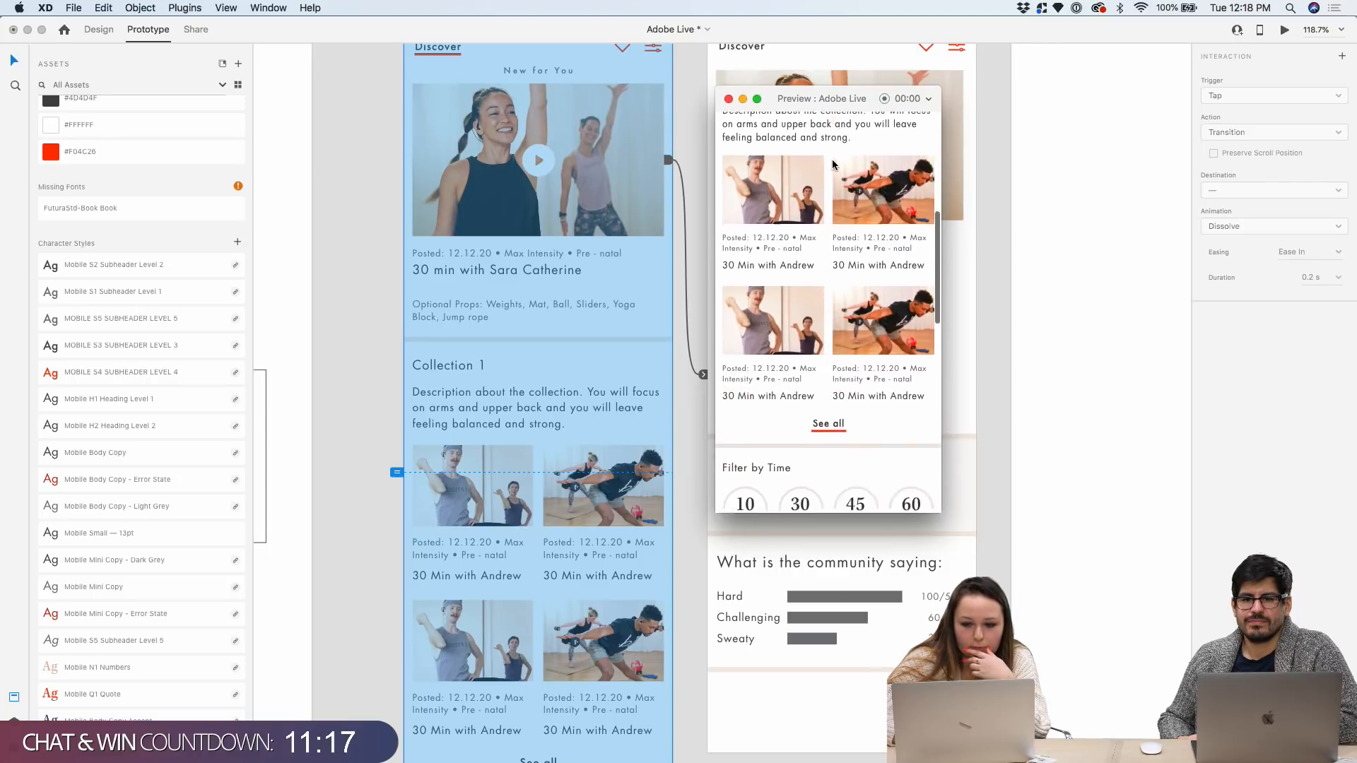
pyautogui.scroll(-10, 832, 164)
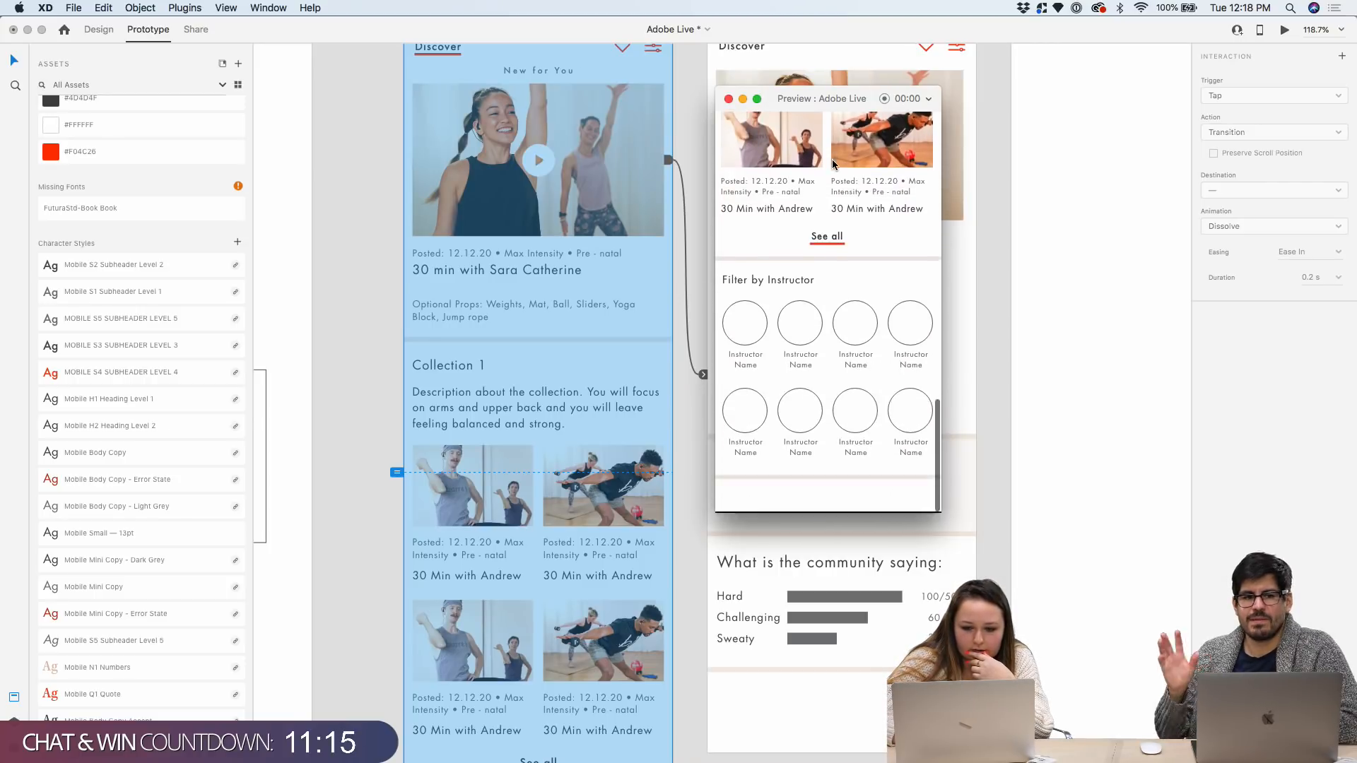
pyautogui.scroll(10, 832, 164)
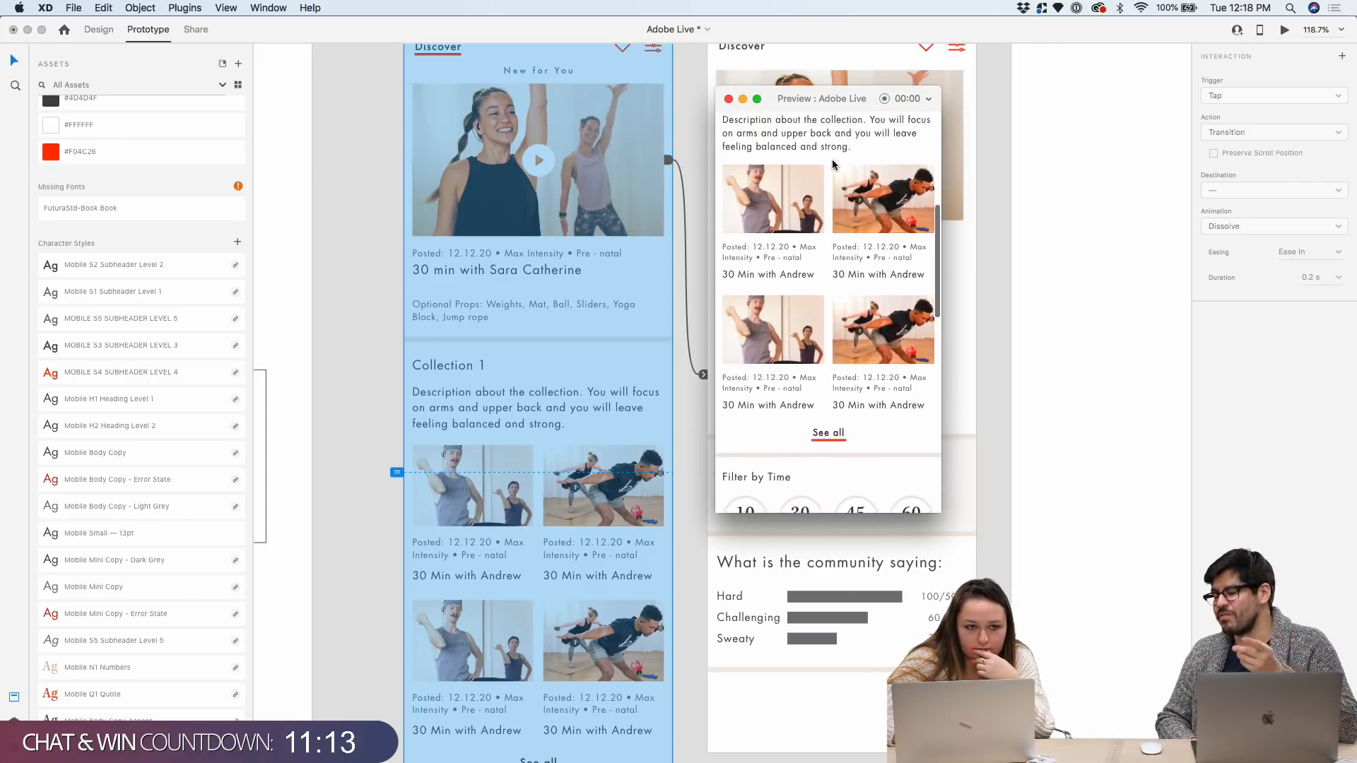
pyautogui.scroll(5, 833, 165)
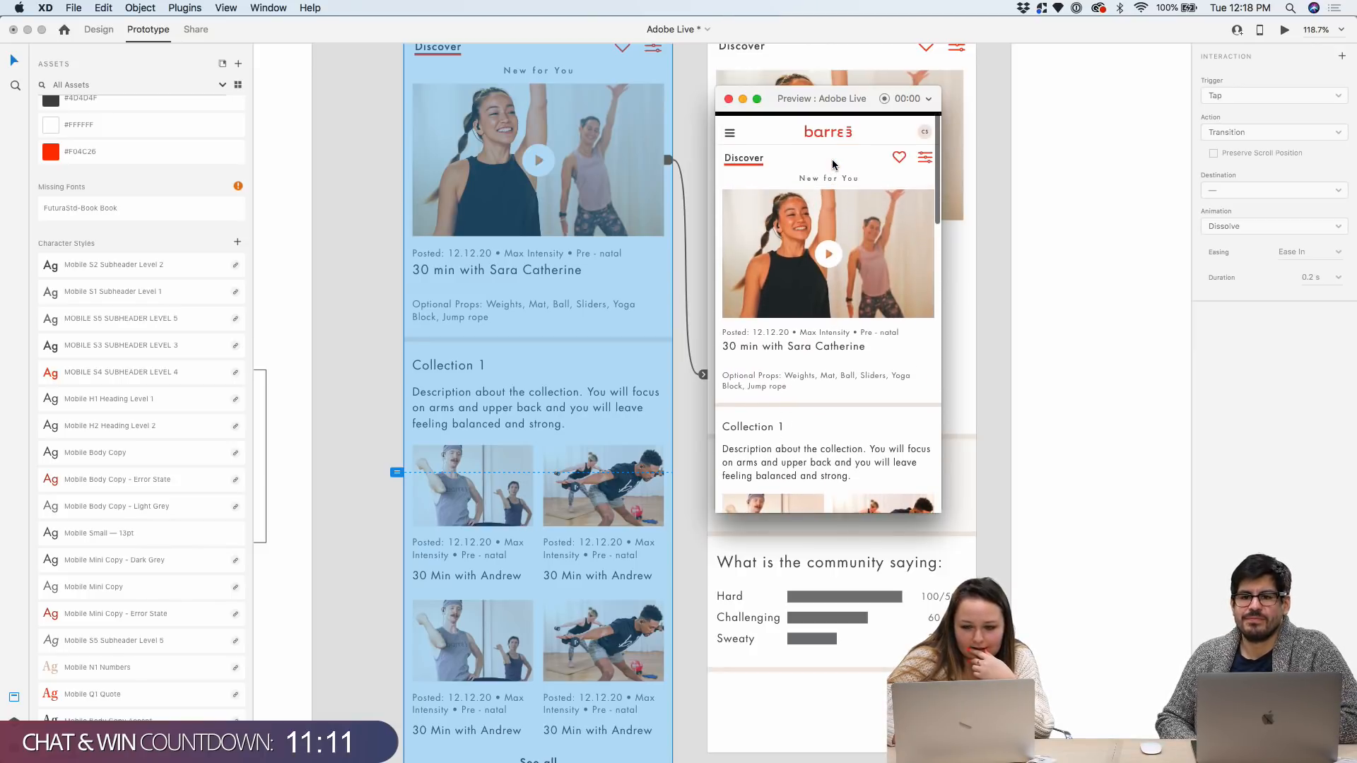
pyautogui.click(832, 244)
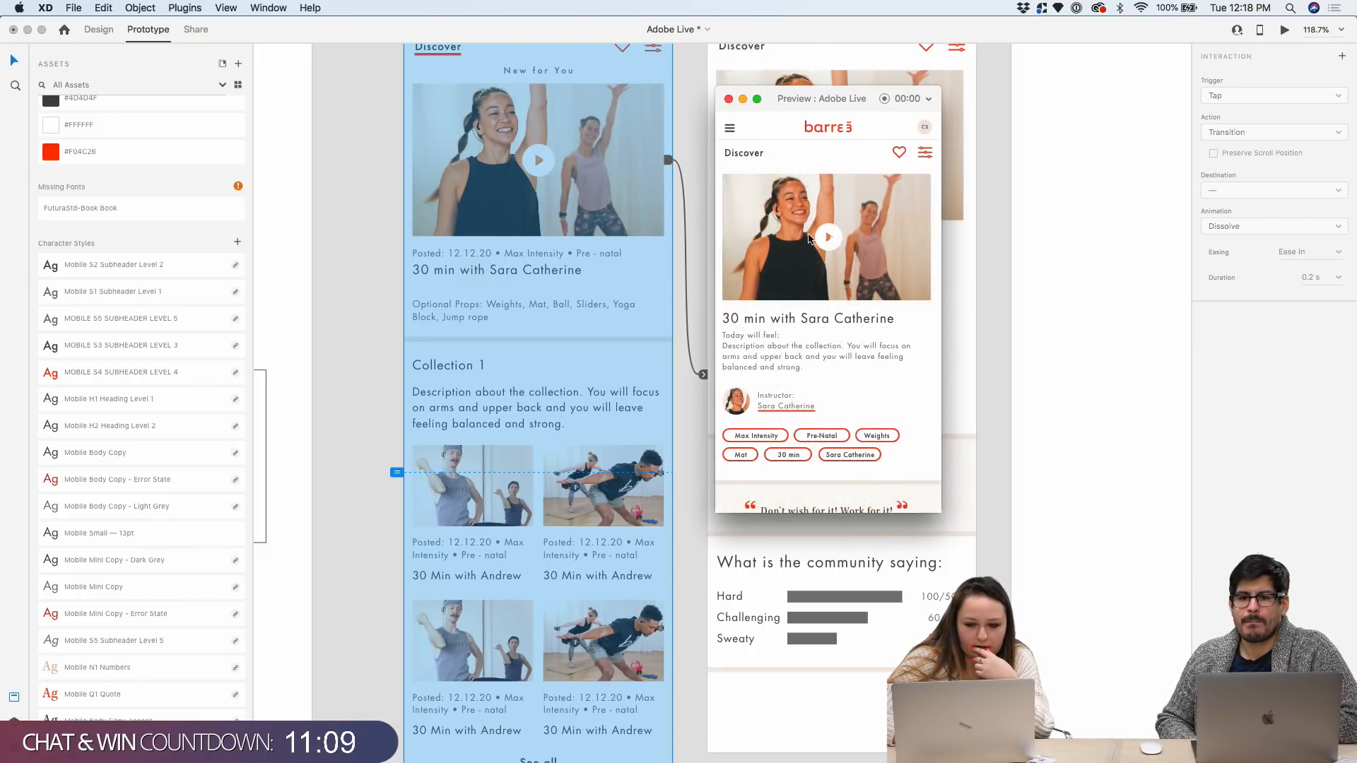
pyautogui.scroll(-2, 837, 240)
pyautogui.scroll(-7, 837, 236)
pyautogui.scroll(5, 839, 240)
pyautogui.scroll(5, 837, 240)
pyautogui.scroll(-1, 788, 152)
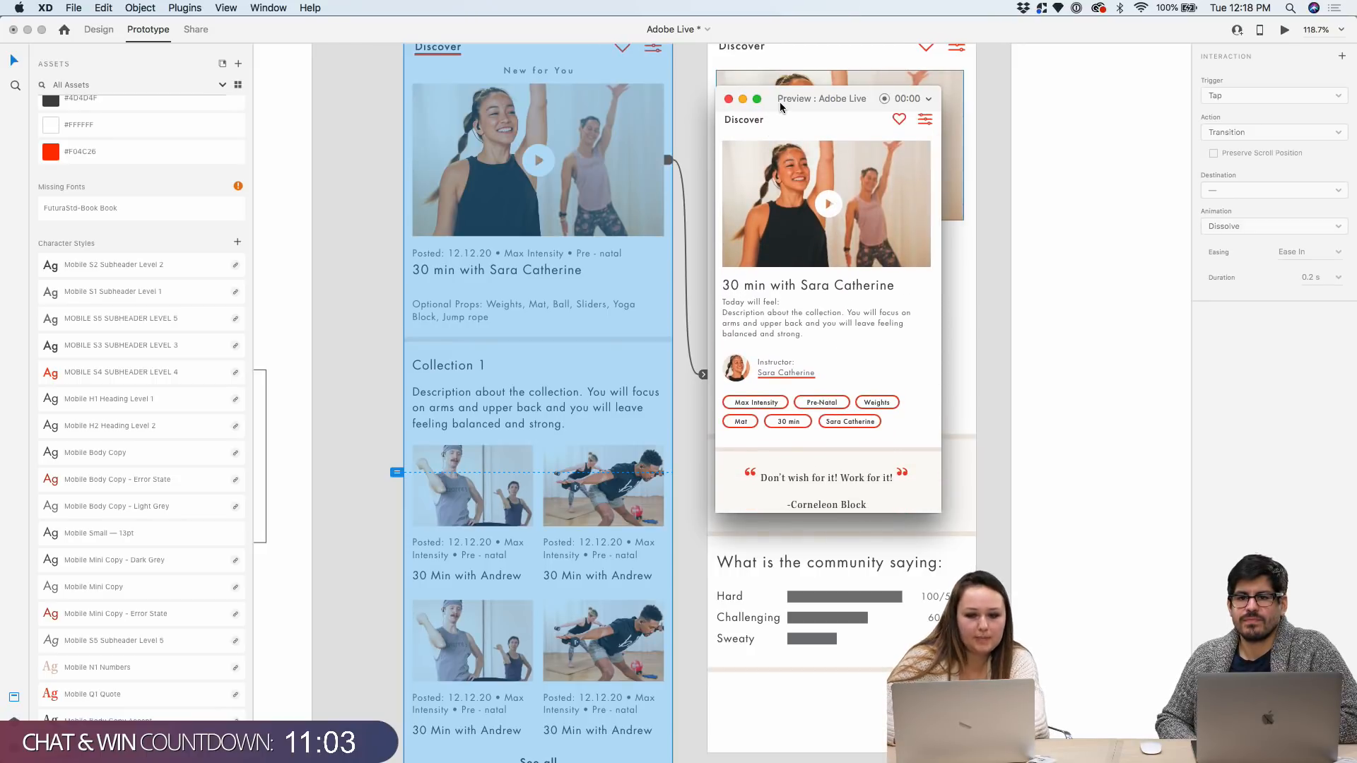
pyautogui.moveTo(782, 105); pyautogui.dragTo(458, 111)
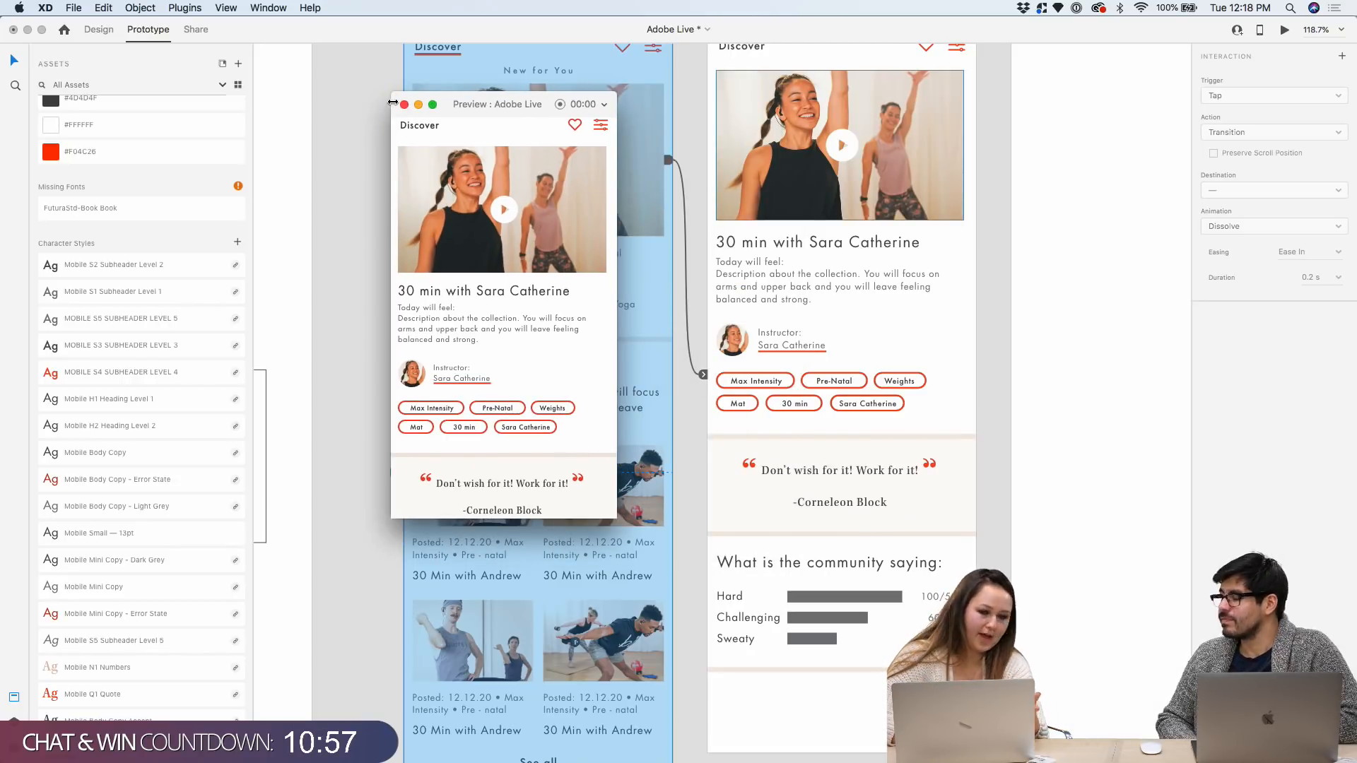
pyautogui.click(405, 105)
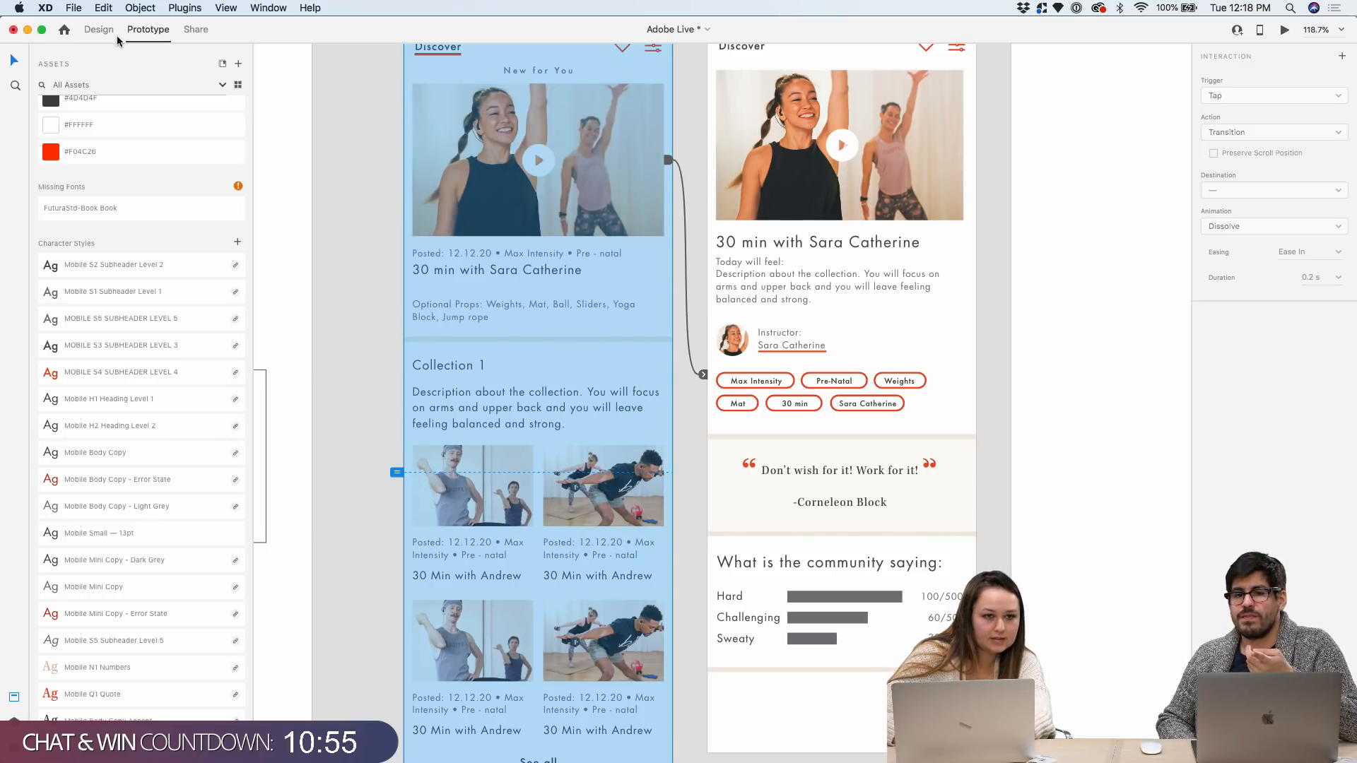
pyautogui.scroll(3, 362, 147)
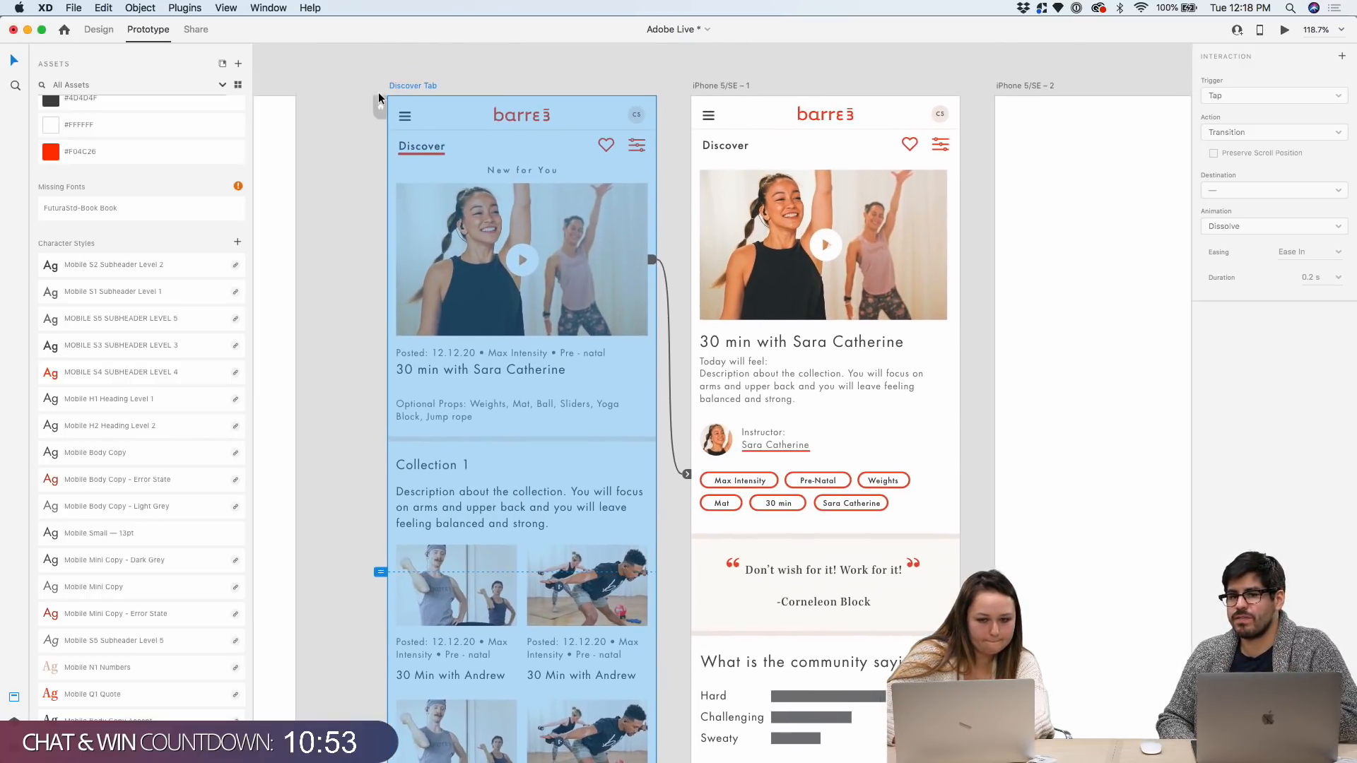
# Check the Preview on Device popover, dismiss it, and return to Design mode with all three artboards visible
pyautogui.click(1261, 30)
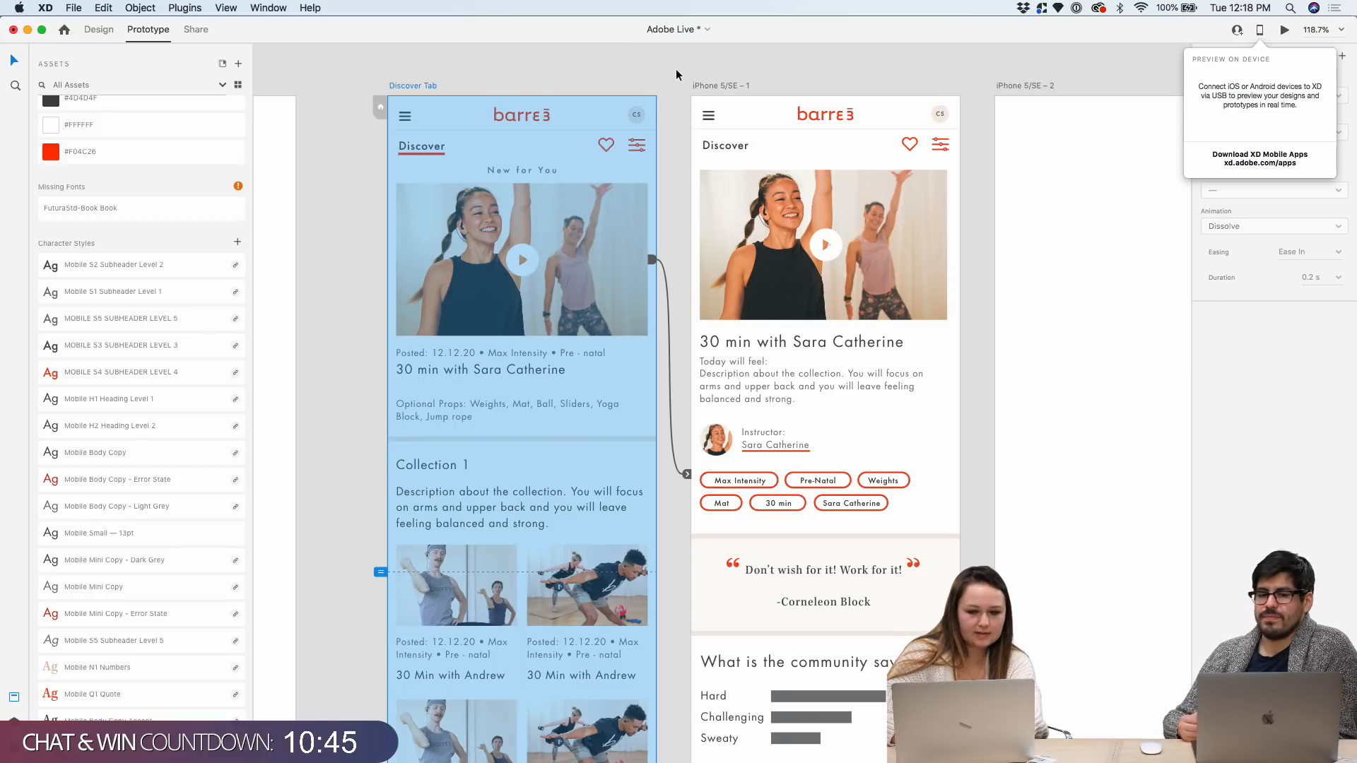
pyautogui.hscroll(3, 676, 69)
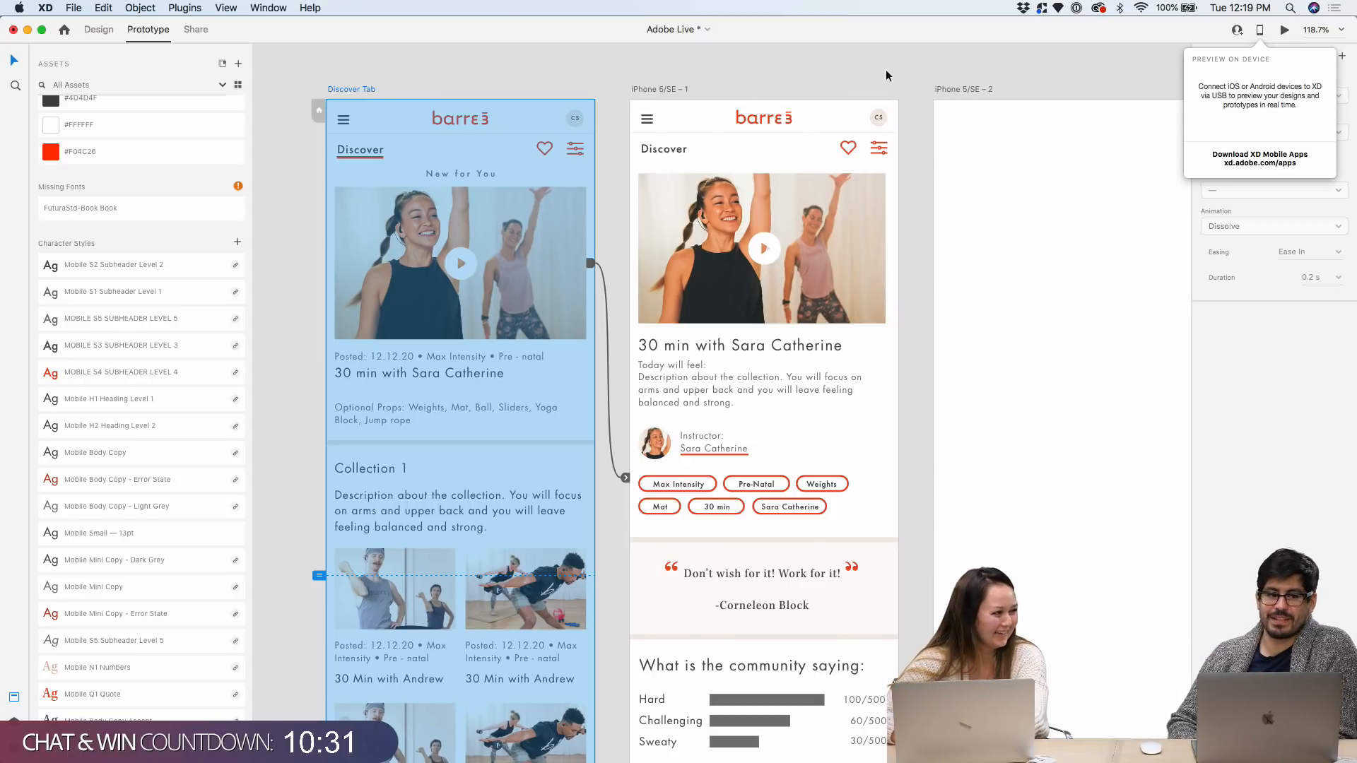
pyautogui.hscroll(3, 834, 78)
pyautogui.scroll(1, 834, 78)
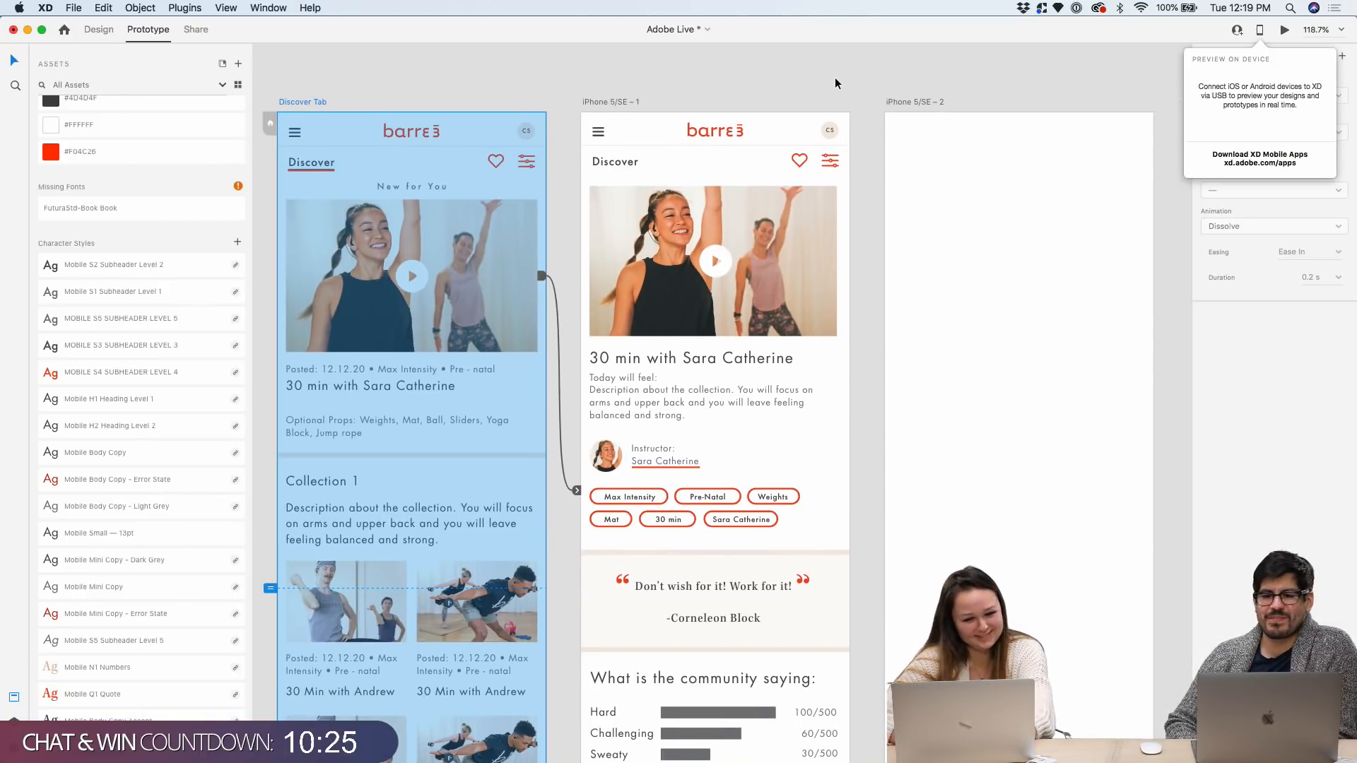
pyautogui.click(1116, 72)
pyautogui.scroll(-3, 914, 68)
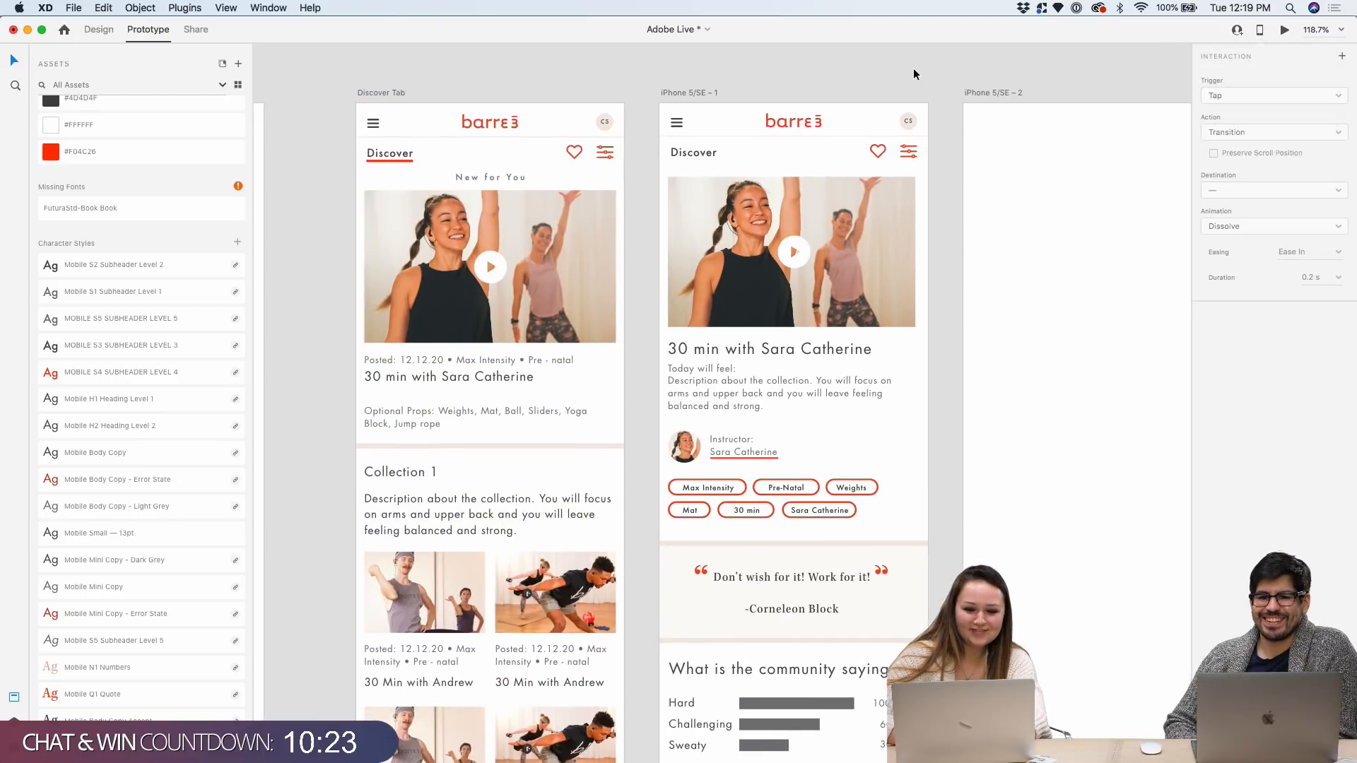
pyautogui.hscroll(2, 913, 68)
pyautogui.scroll(1, 913, 68)
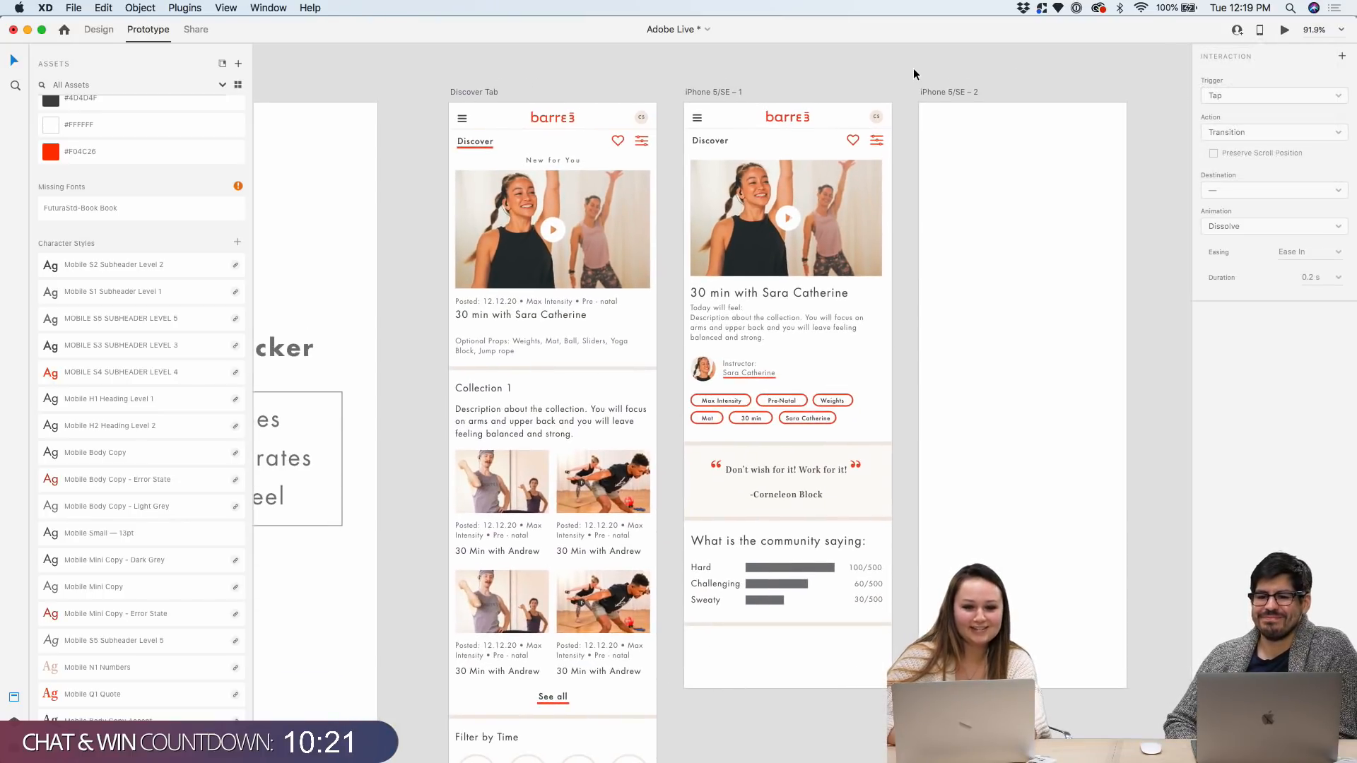
pyautogui.click(97, 30)
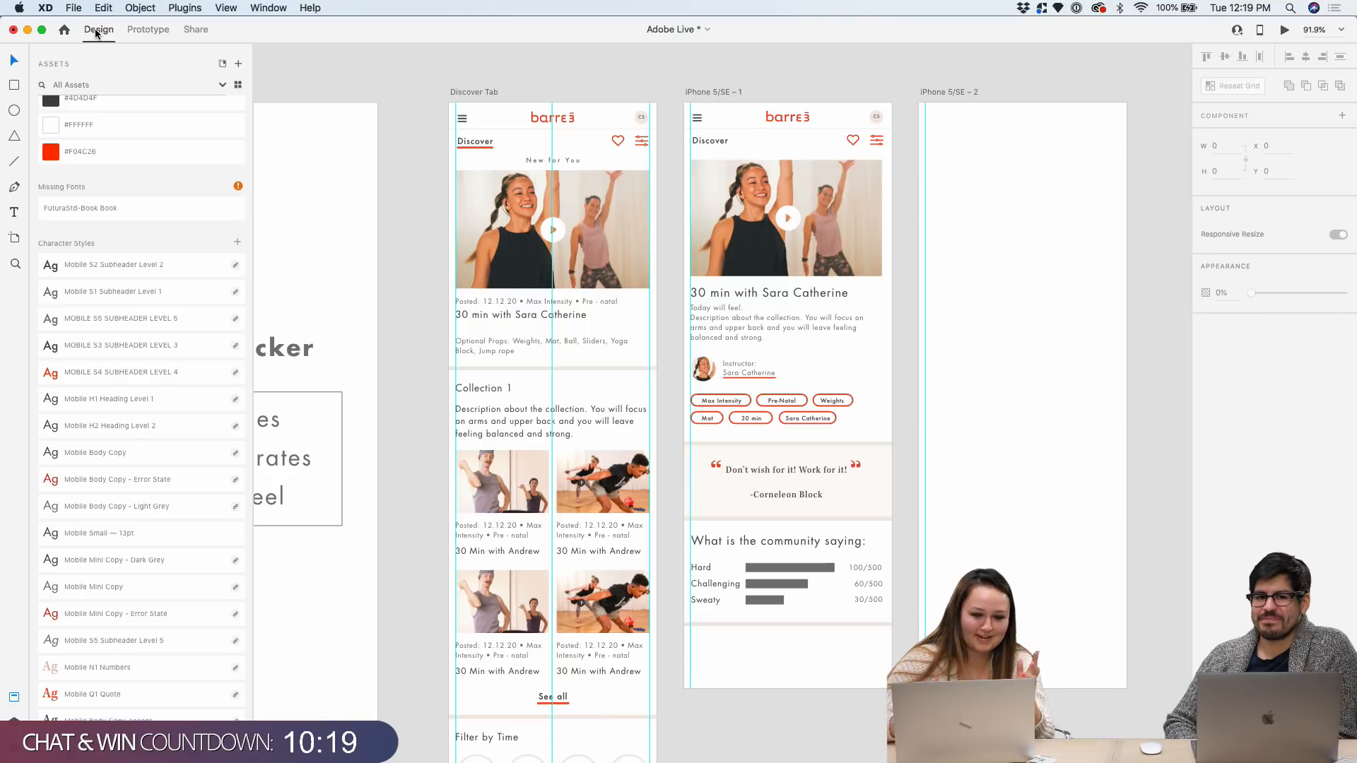
# Nudge iPhone 5/SE – 1 and iPhone 5/SE – 2 so the three artboards sit evenly spaced
pyautogui.click(718, 92)
pyautogui.moveTo(718, 92); pyautogui.dragTo(714, 92)
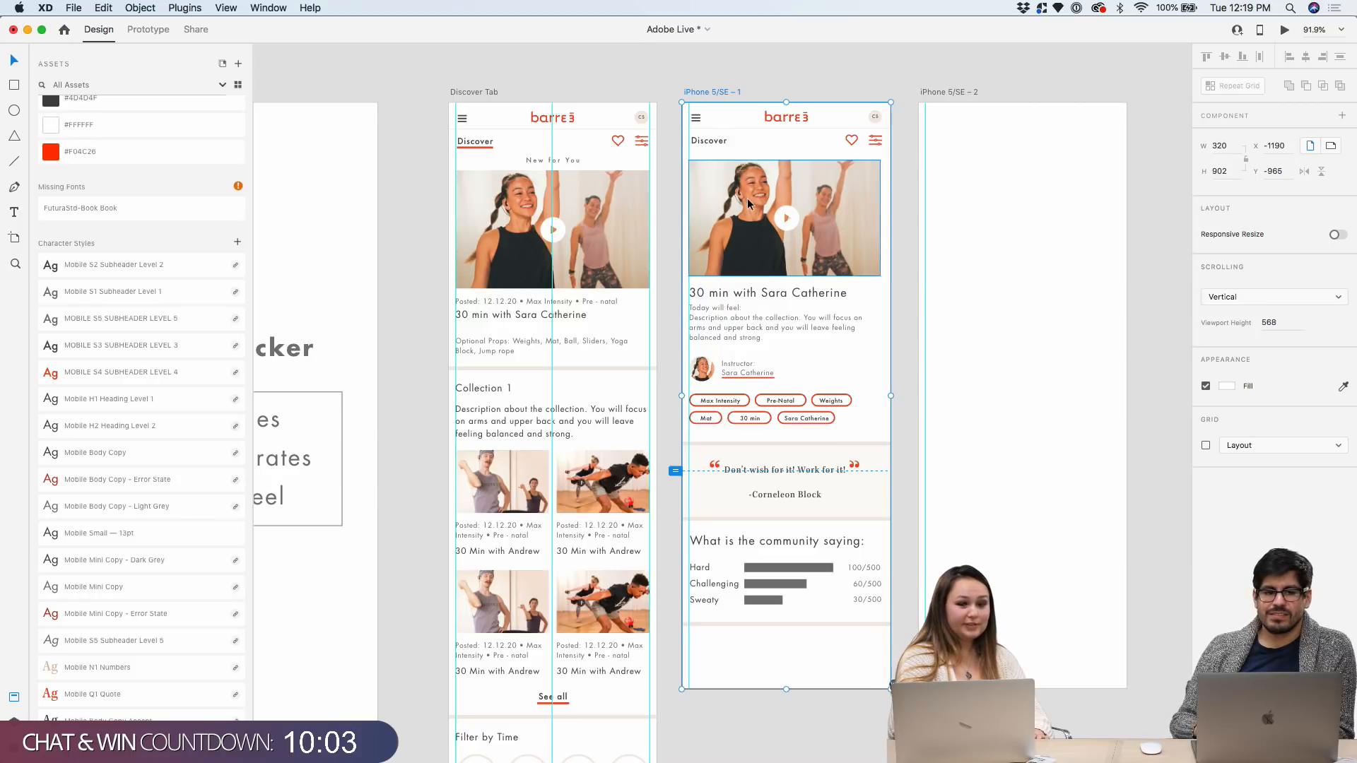
pyautogui.moveTo(713, 89); pyautogui.dragTo(721, 94)
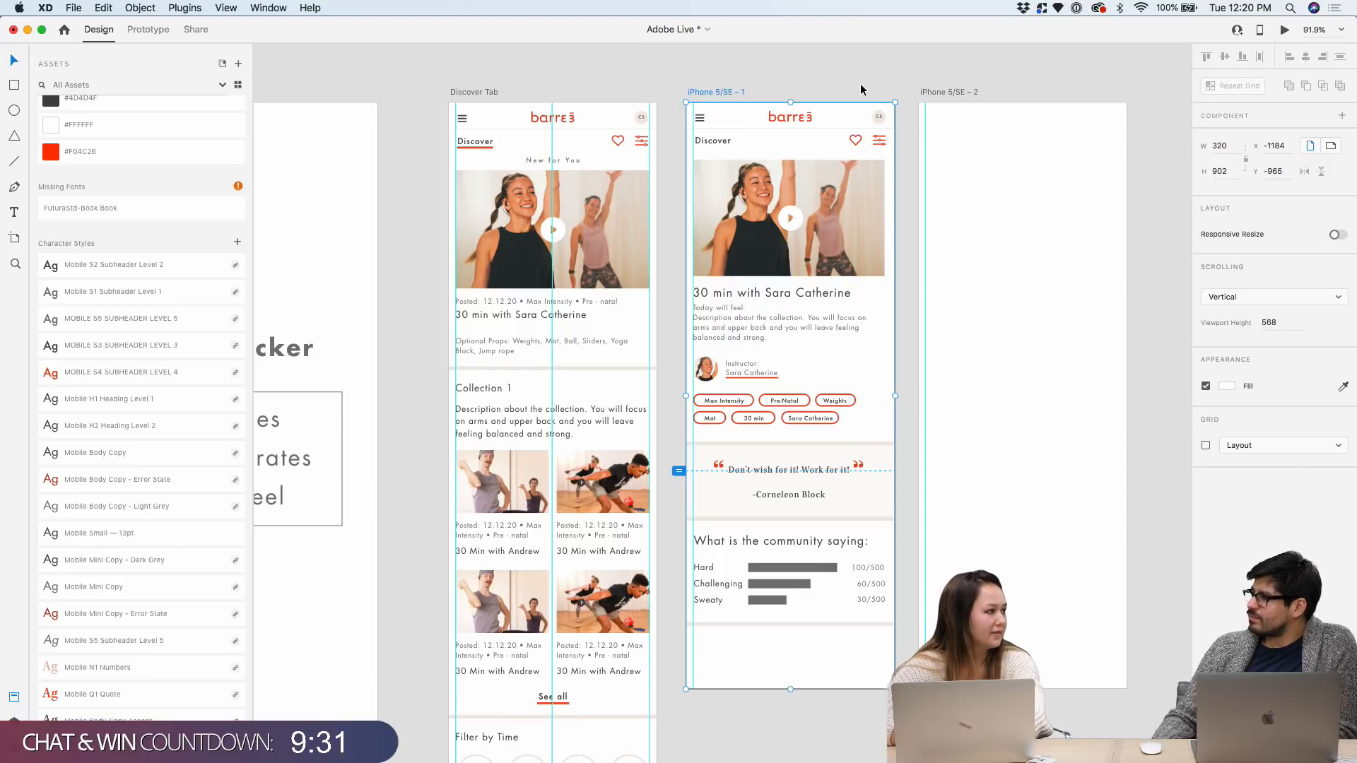
pyautogui.click(651, 79)
pyautogui.hscroll(3, 652, 79)
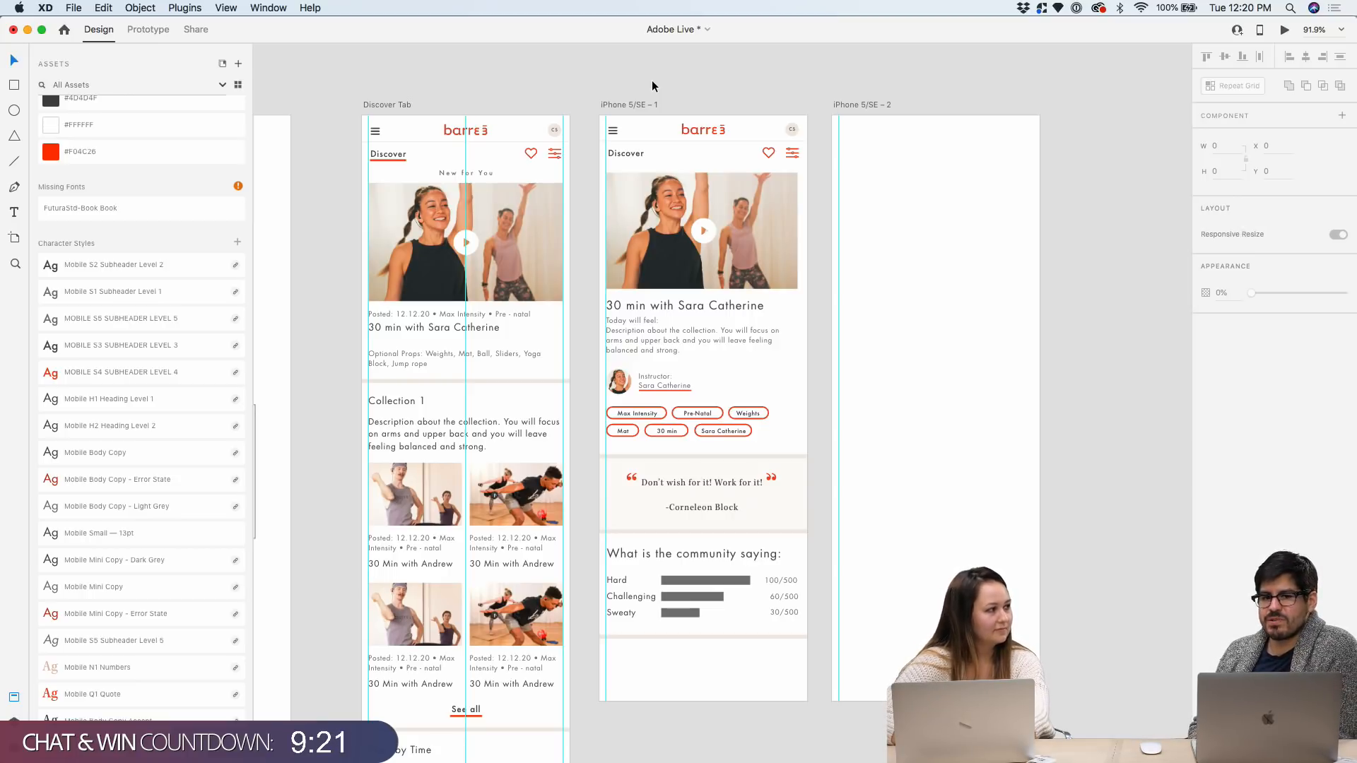
pyautogui.hscroll(2, 651, 84)
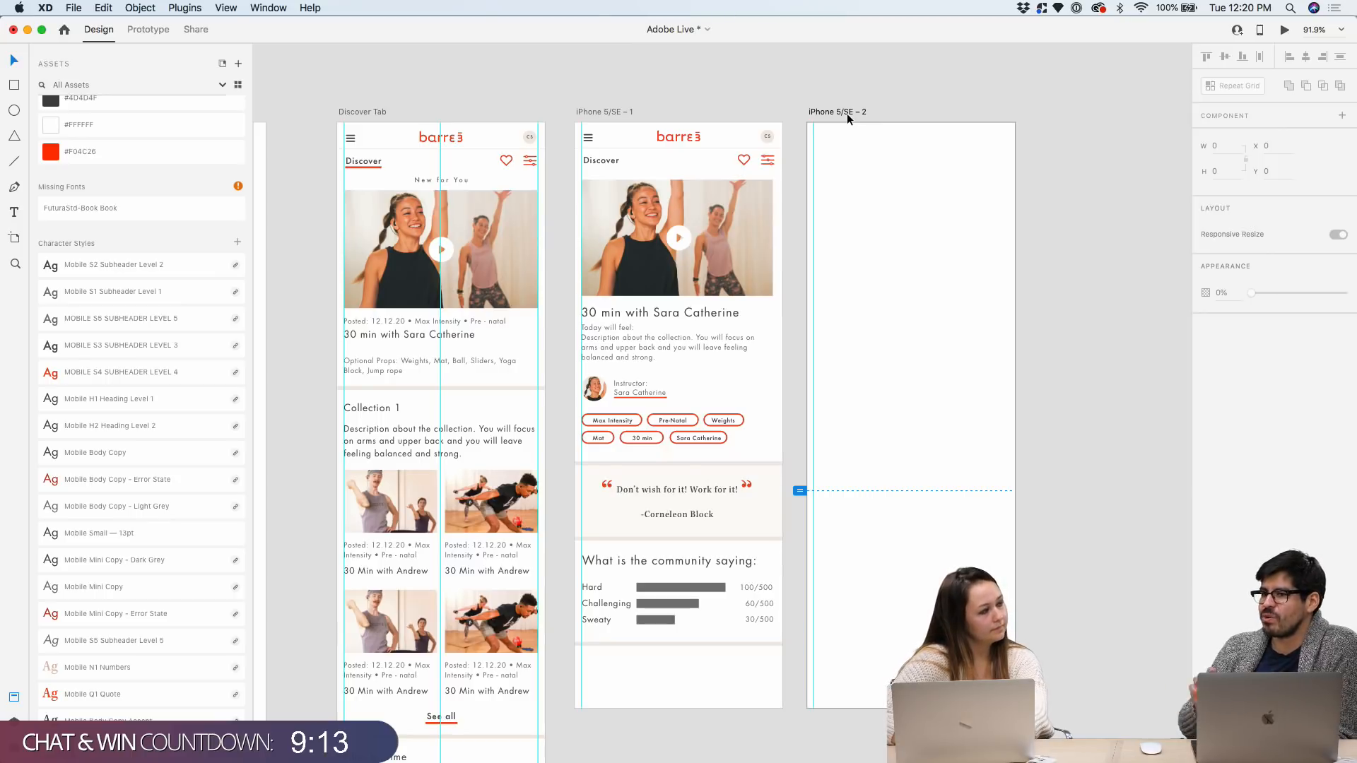
pyautogui.moveTo(847, 113); pyautogui.dragTo(845, 112)
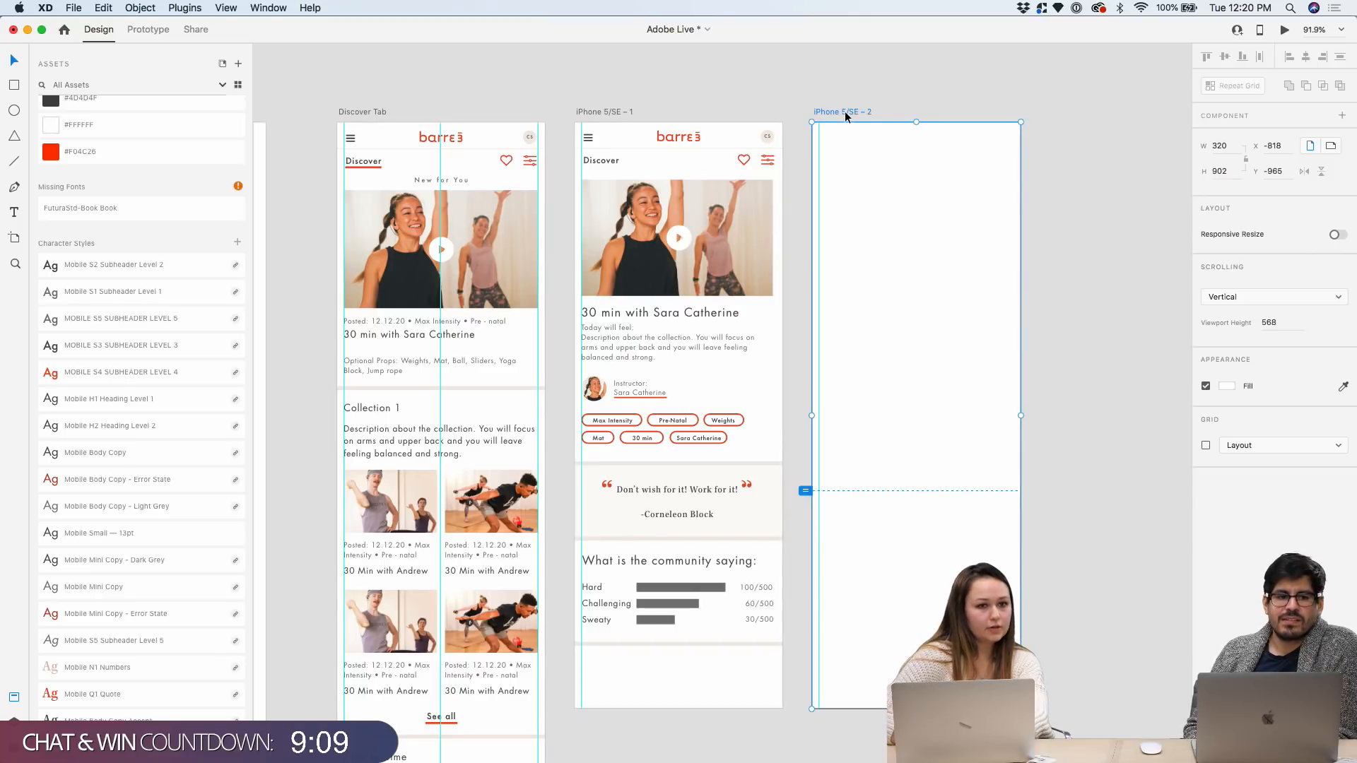
pyautogui.click(779, 74)
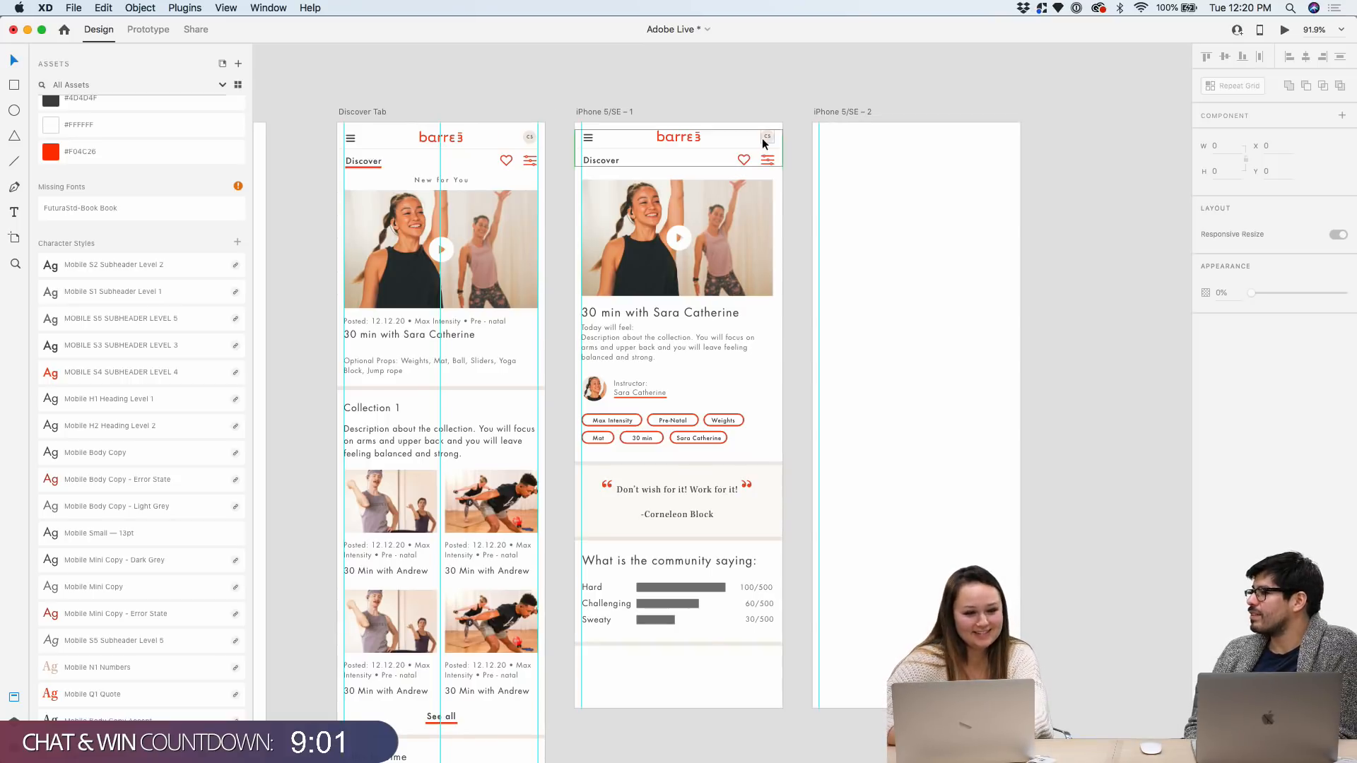
pyautogui.scroll(3, 209, 240)
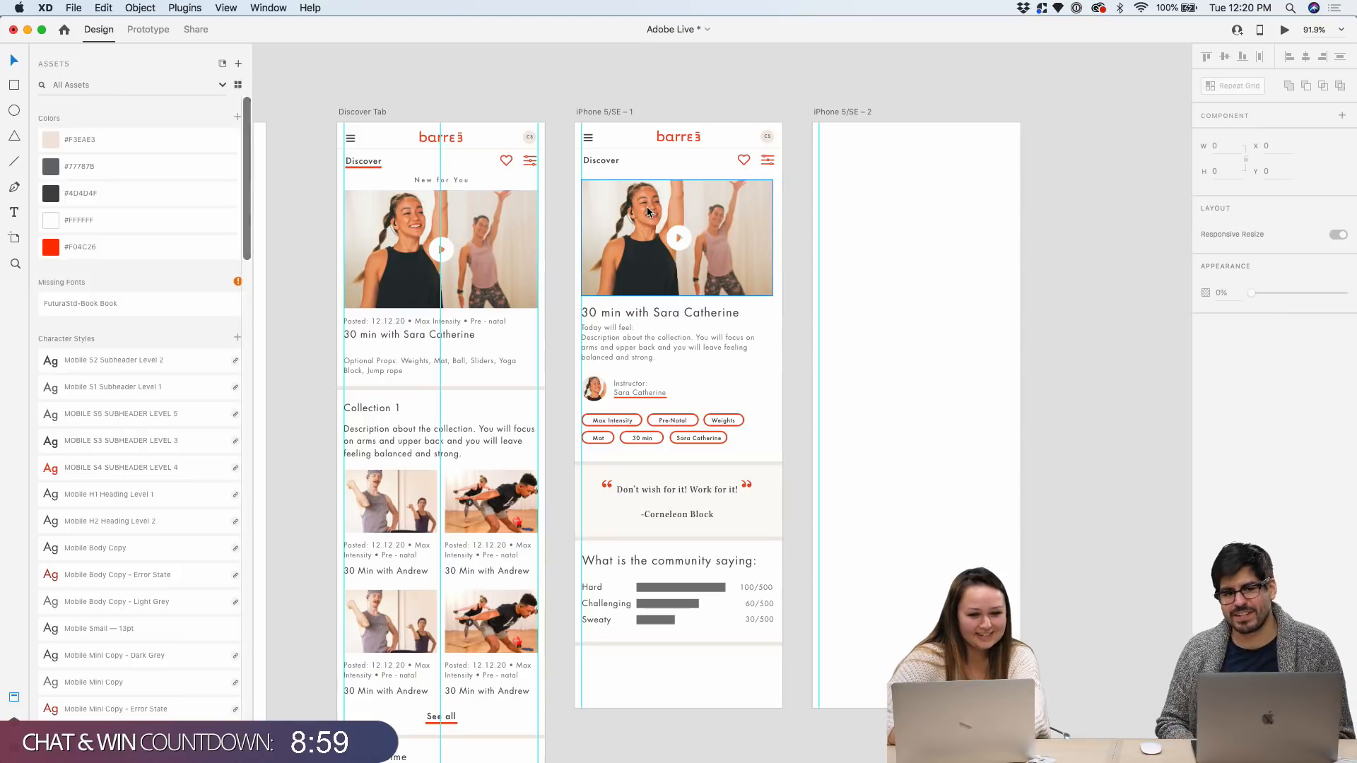
pyautogui.click(668, 197)
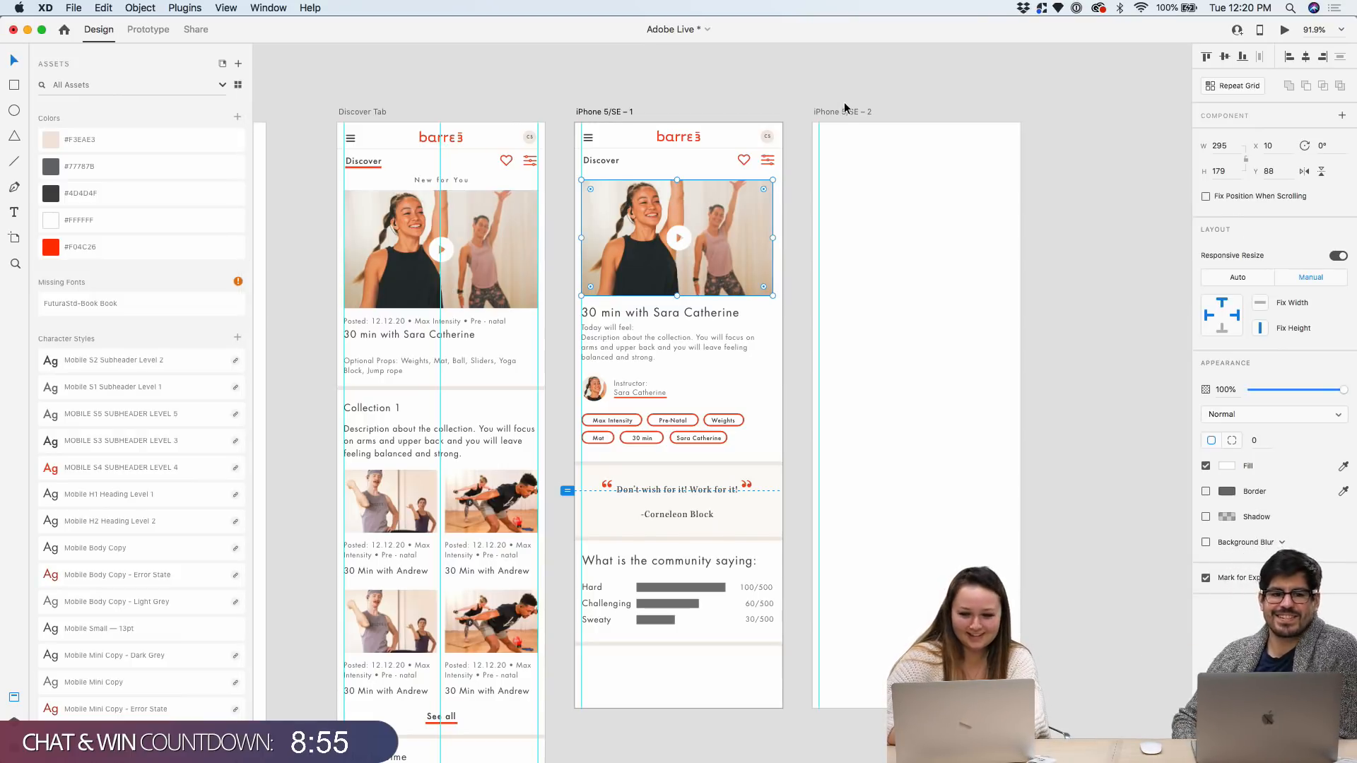
# Shorten the iPhone 5/SE – 2 artboard to a height of 568
pyautogui.scroll(5, 963, 173)
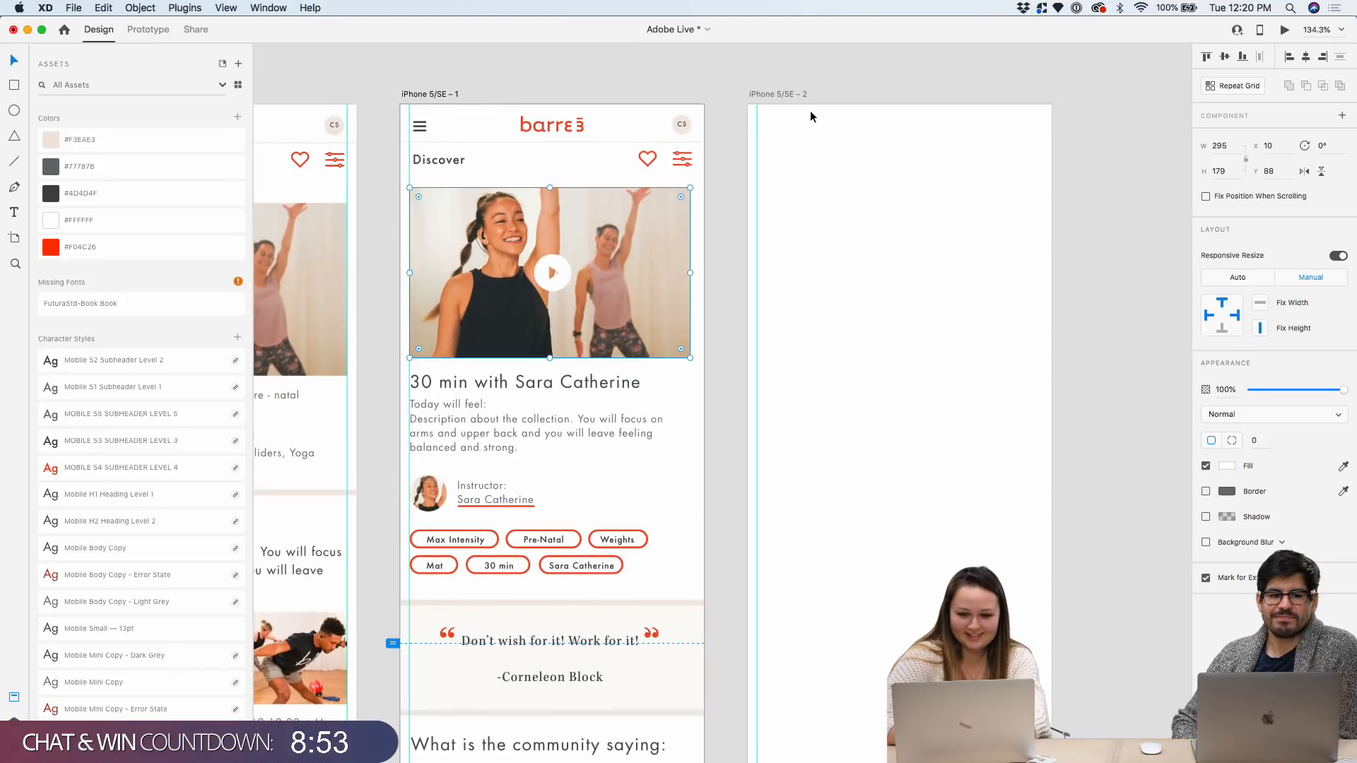
pyautogui.click(795, 95)
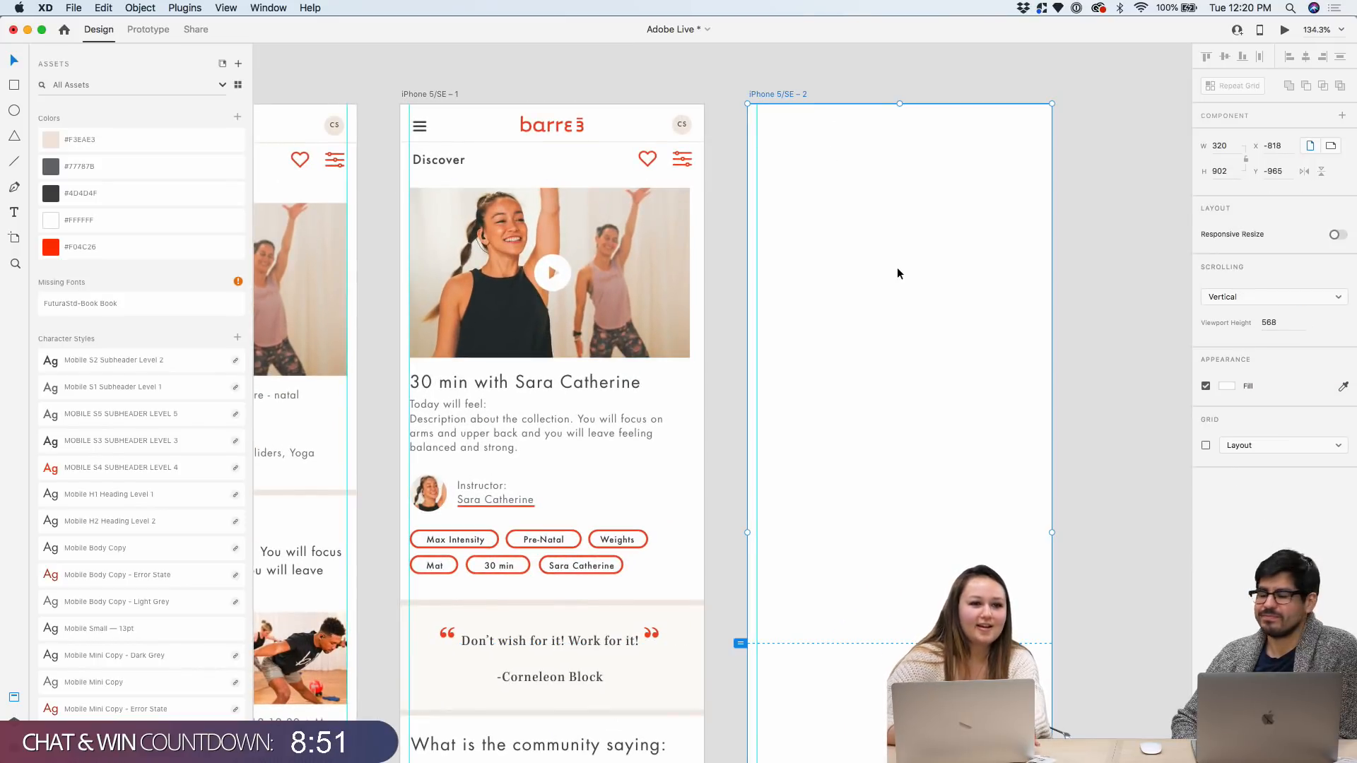
pyautogui.scroll(1, 897, 268)
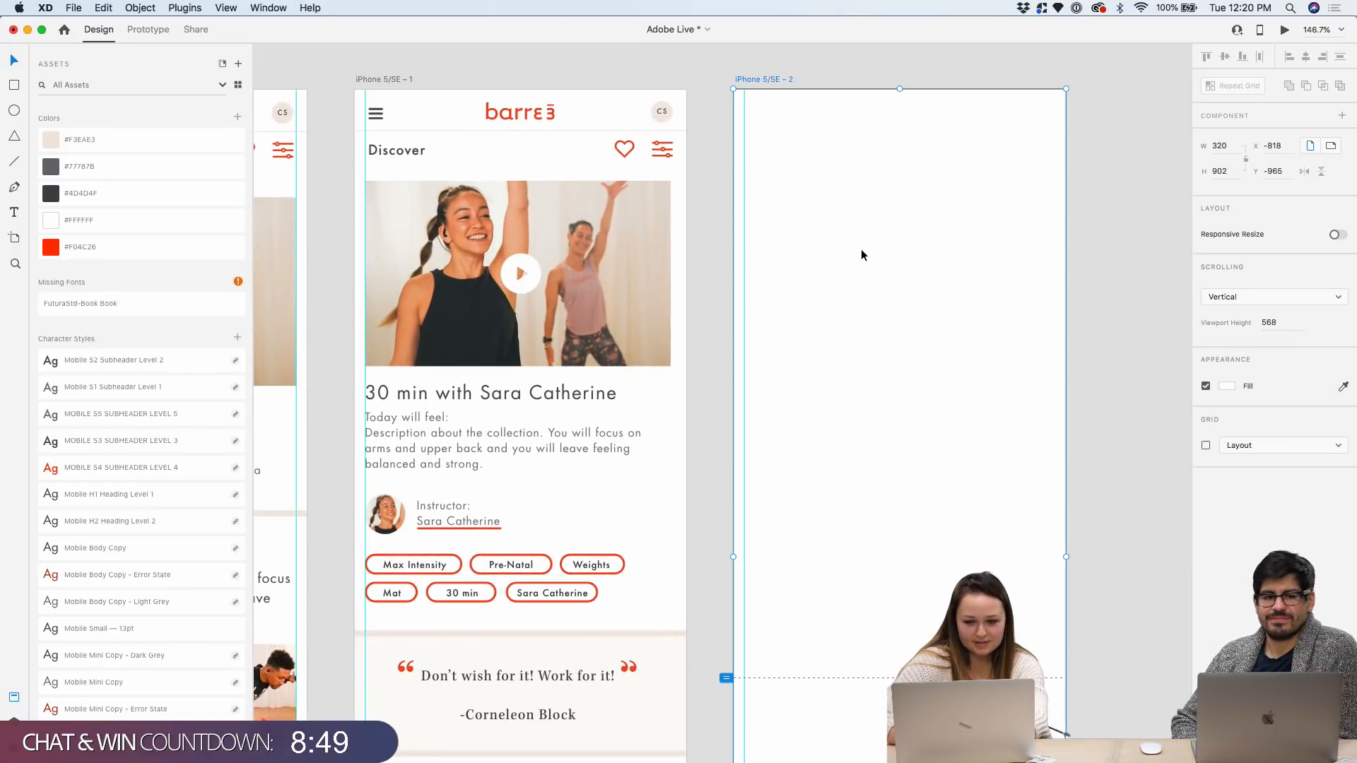
pyautogui.scroll(-4, 808, 197)
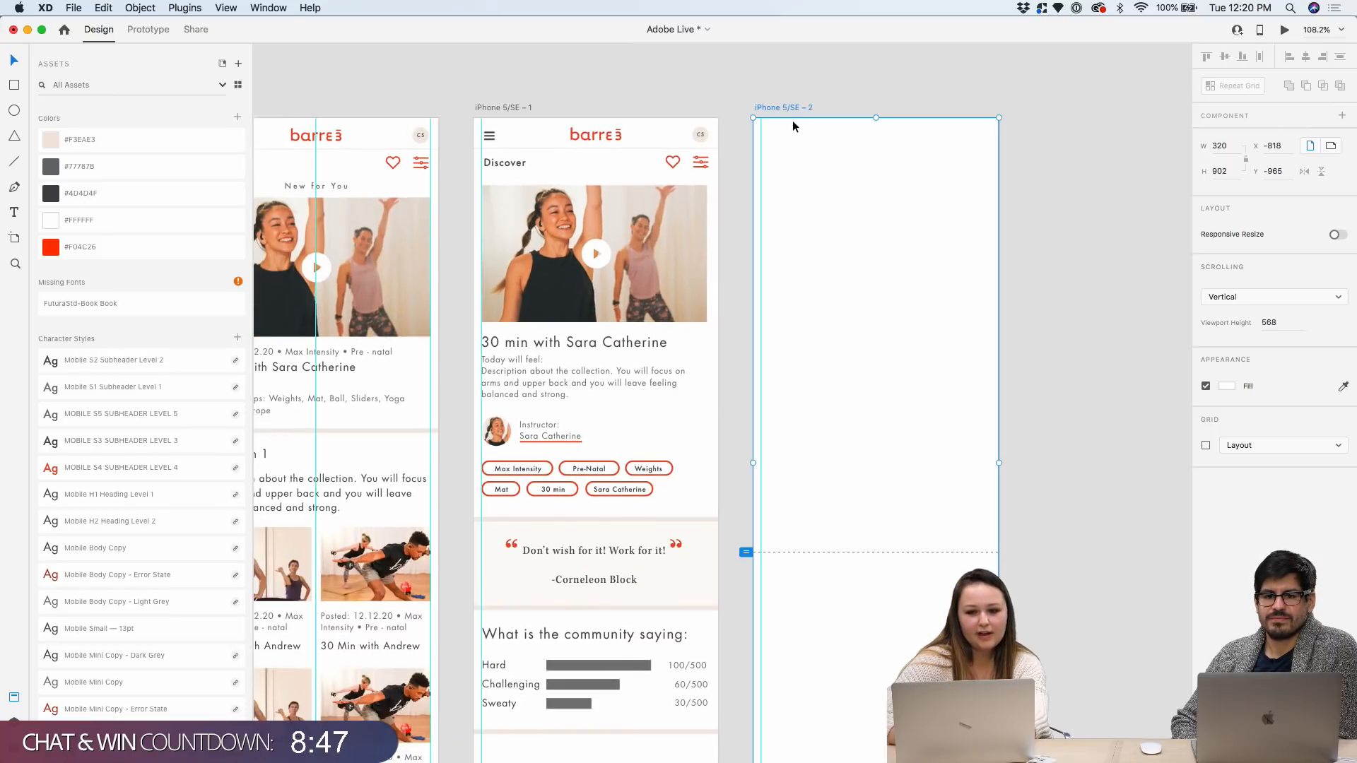
pyautogui.scroll(-5, 914, 226)
pyautogui.moveTo(889, 602); pyautogui.dragTo(879, 441)
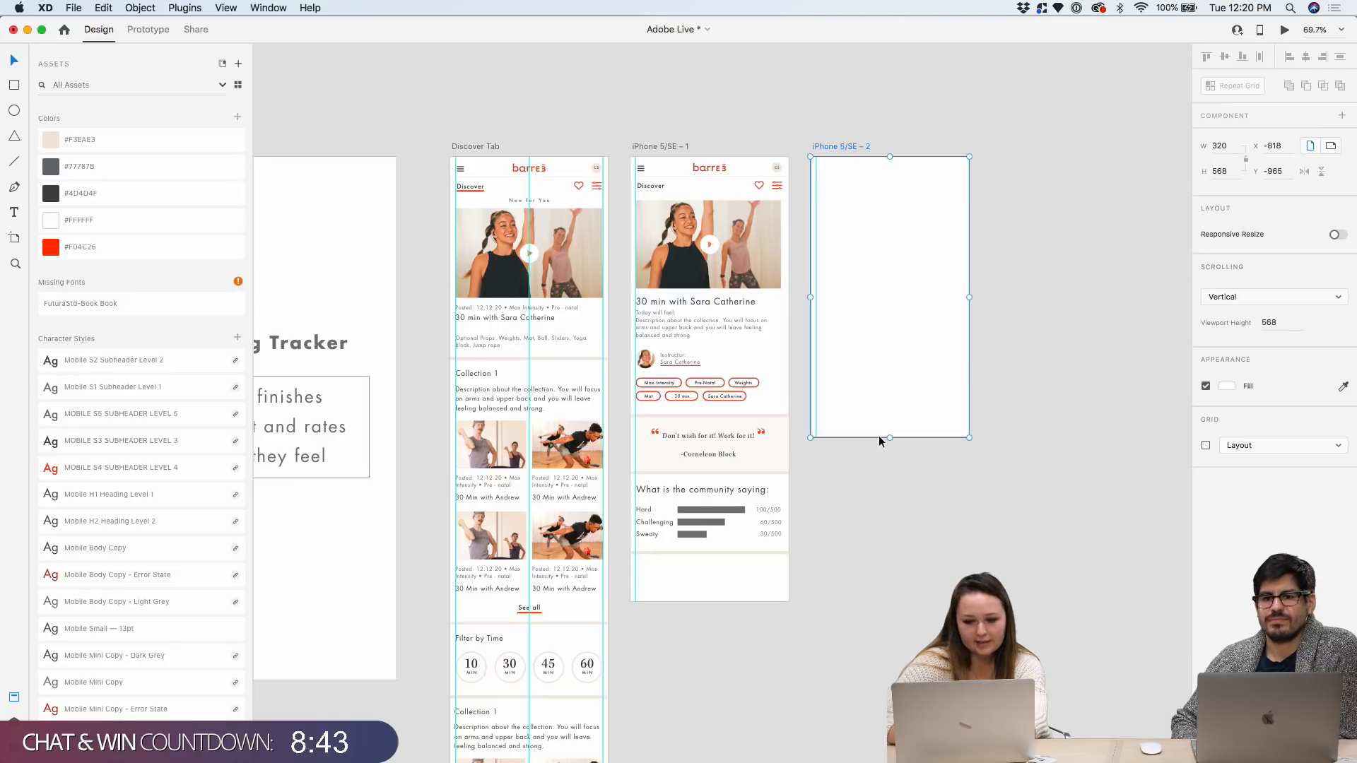
pyautogui.scroll(6, 1011, 350)
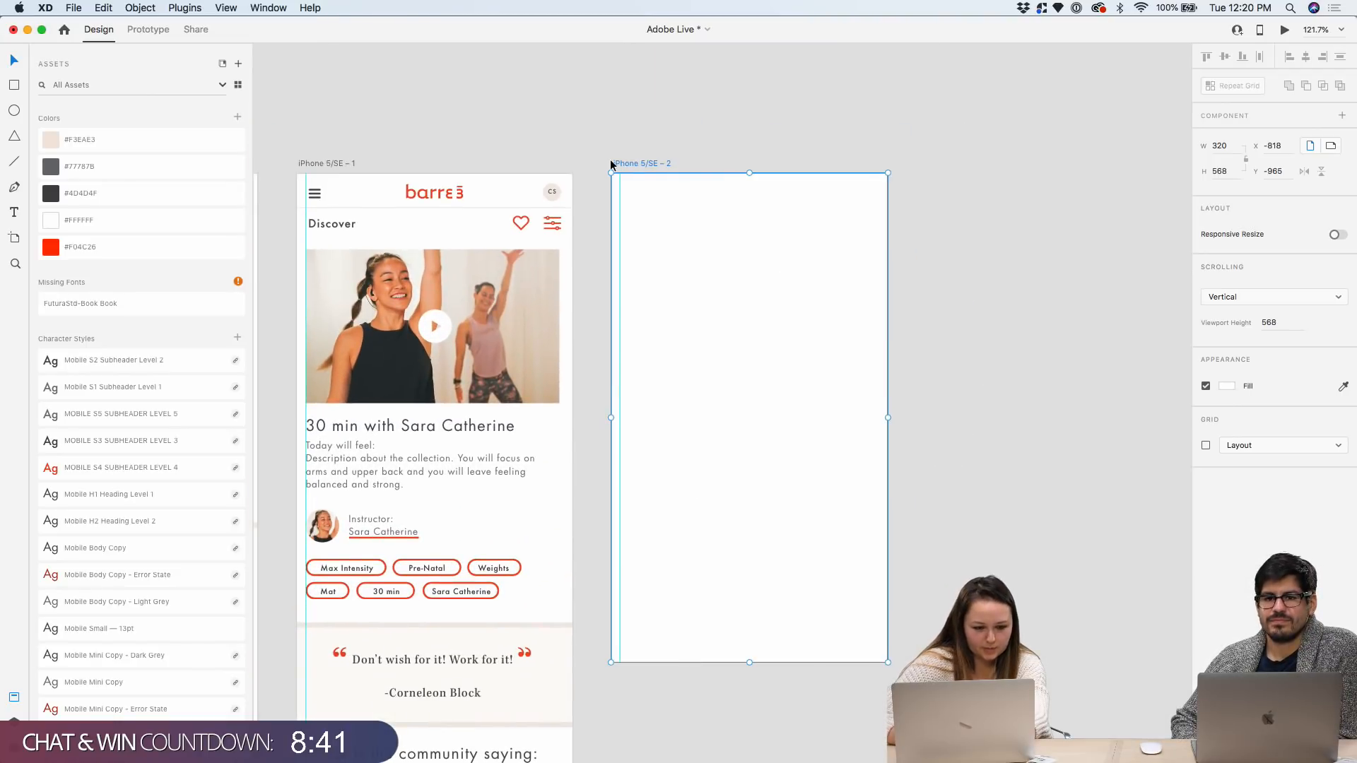
# Paste the workout photo into iPhone 5/SE – 2, stretched full width and moved to the middle
pyautogui.press('cmd+v')
pyautogui.moveTo(761, 304); pyautogui.dragTo(753, 306)
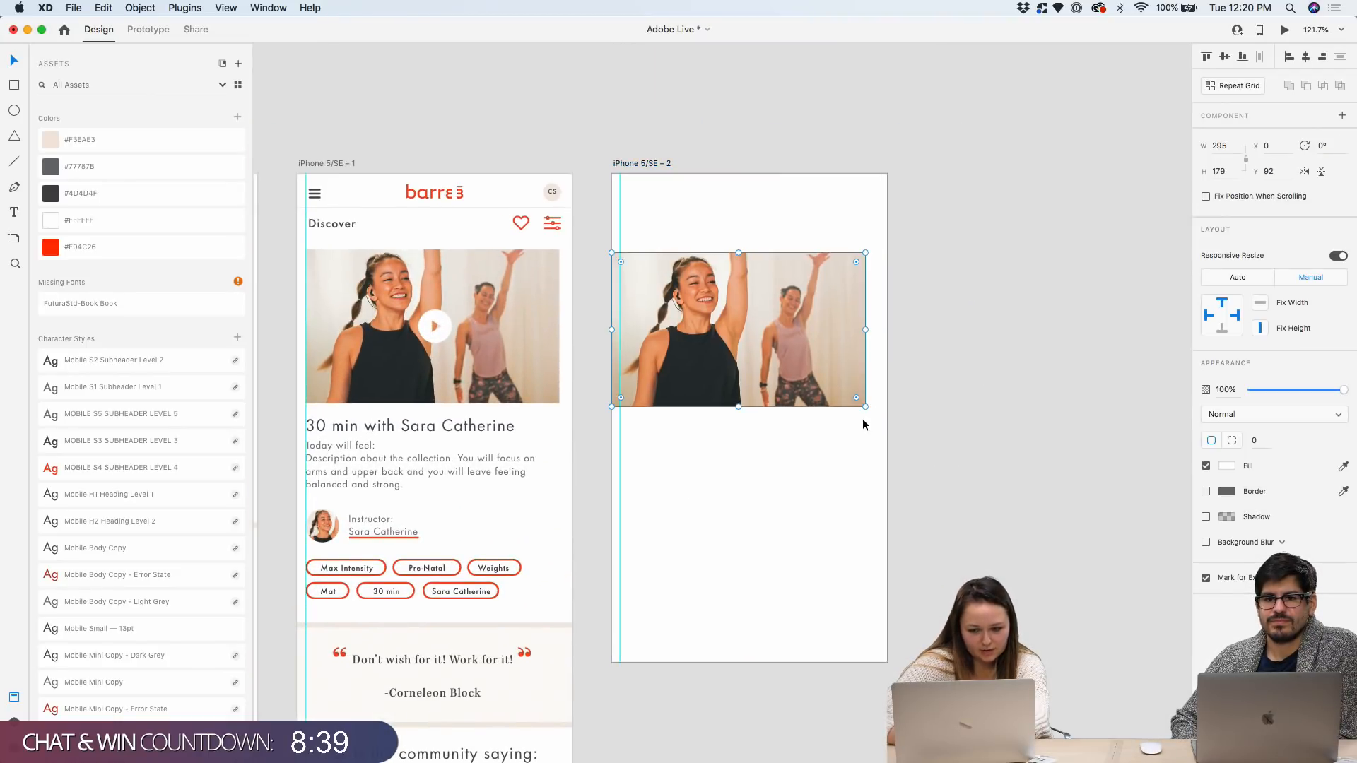
pyautogui.moveTo(865, 406); pyautogui.dragTo(887, 424)
pyautogui.moveTo(846, 320); pyautogui.dragTo(847, 404)
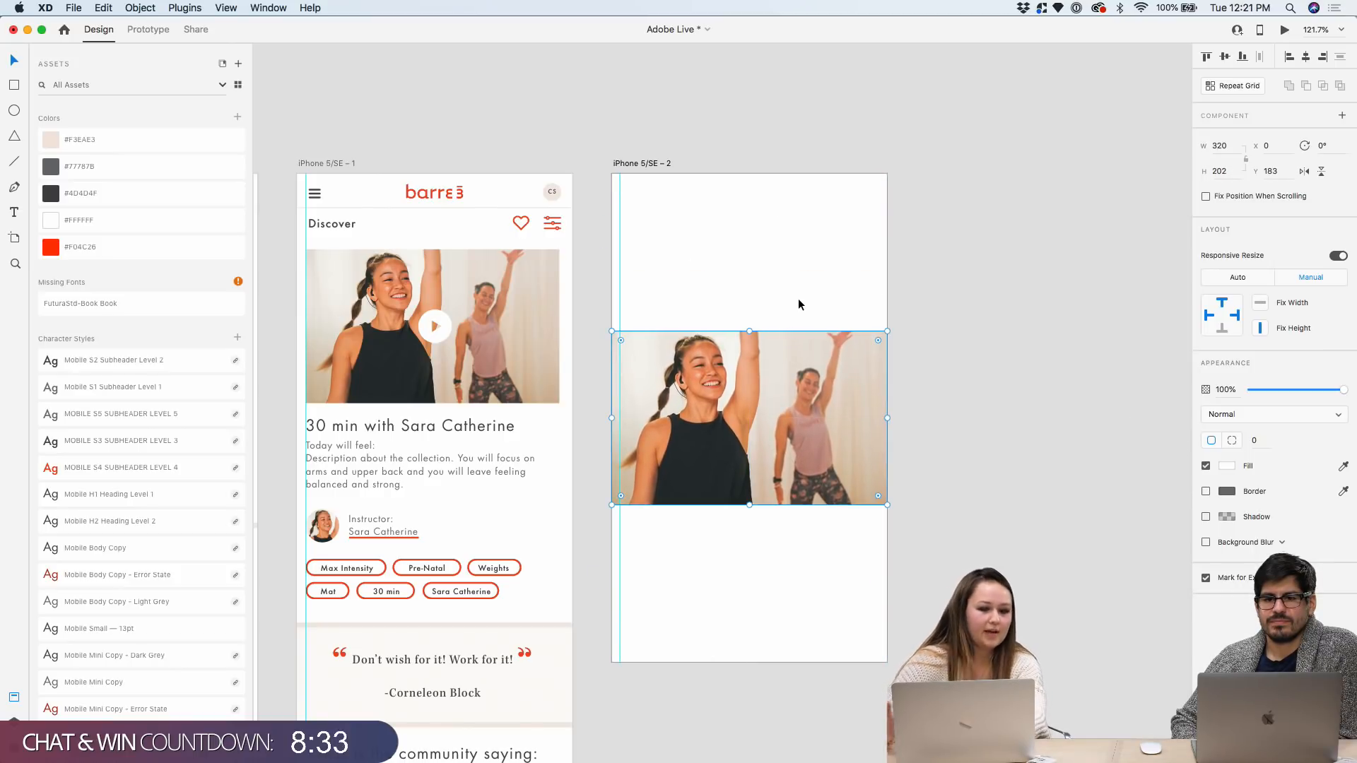
# Set both the photo rectangle's fill and the artboard background to black (#000000)
pyautogui.click(1227, 469)
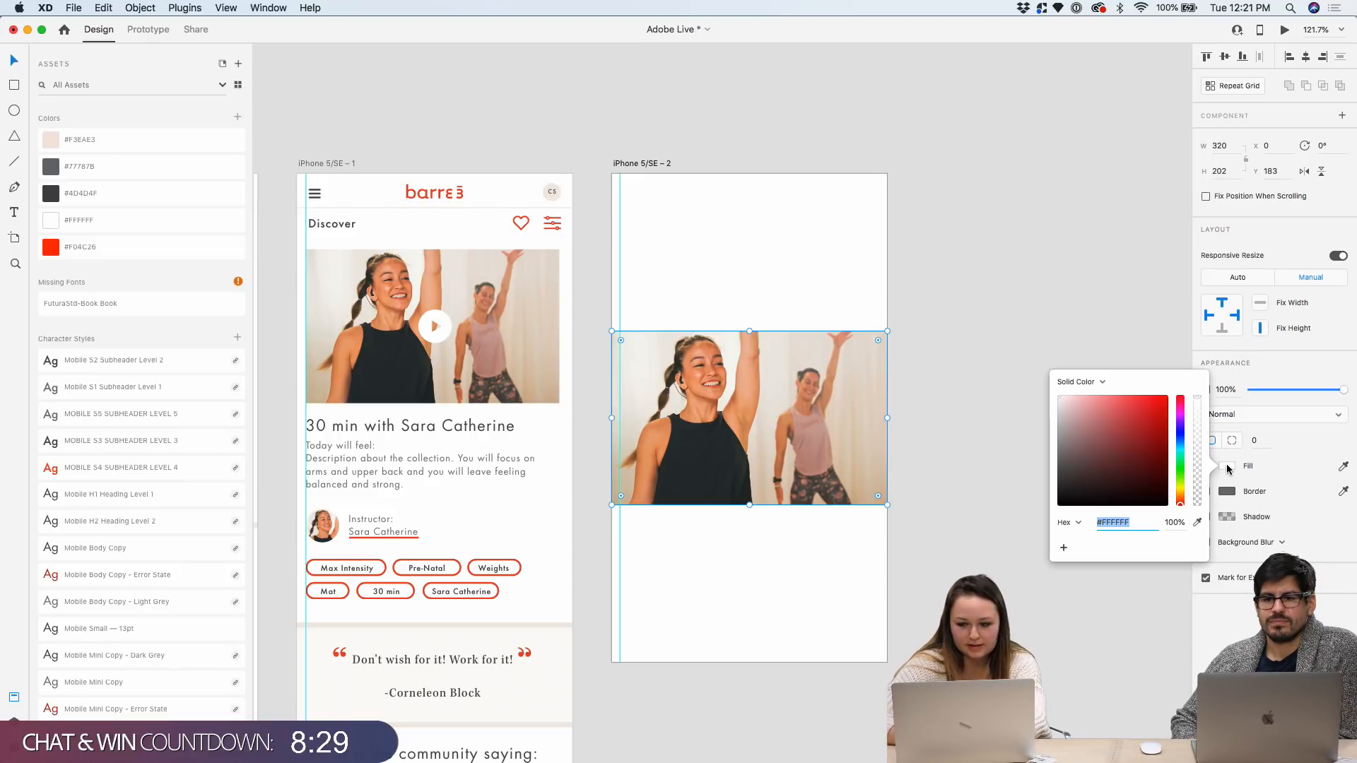
pyautogui.moveTo(1049, 494); pyautogui.dragTo(1026, 535)
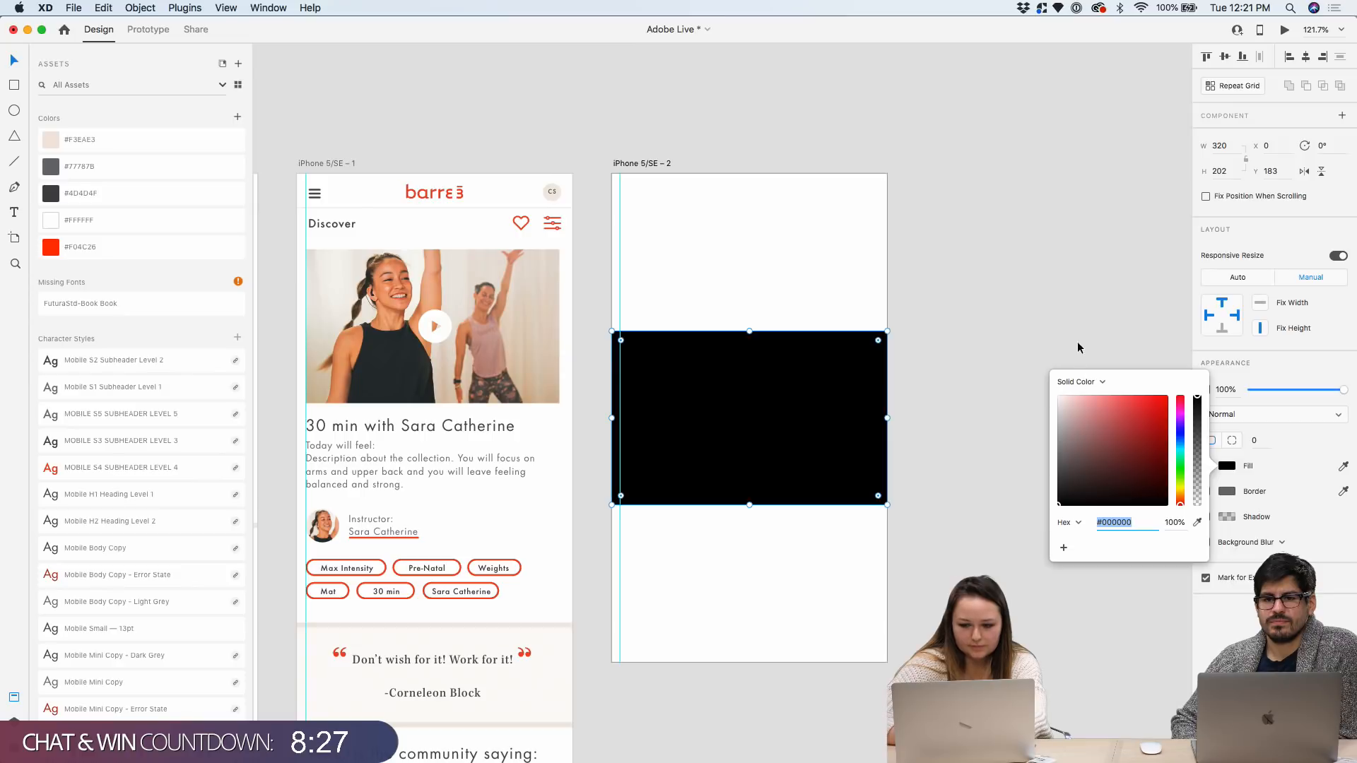
pyautogui.click(1058, 299)
pyautogui.click(657, 163)
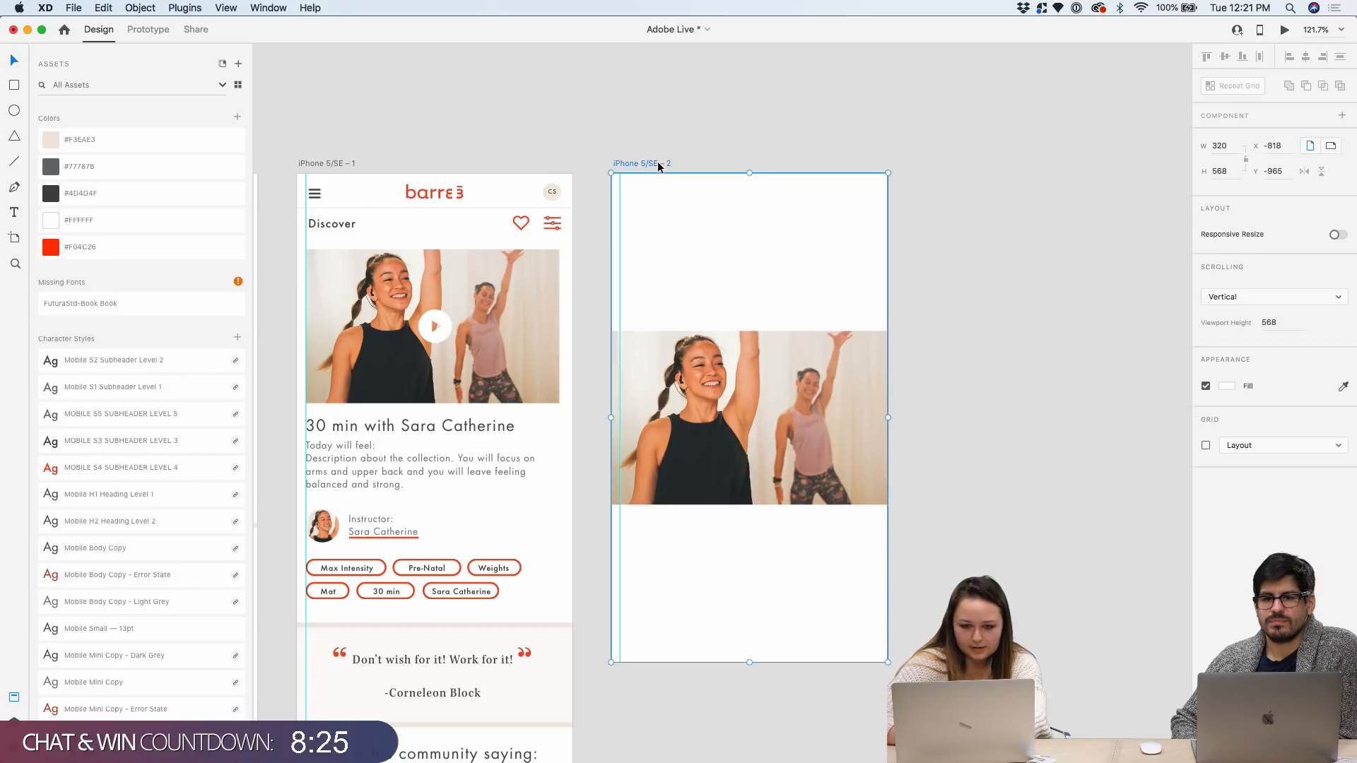
pyautogui.click(1227, 386)
pyautogui.click(1108, 425)
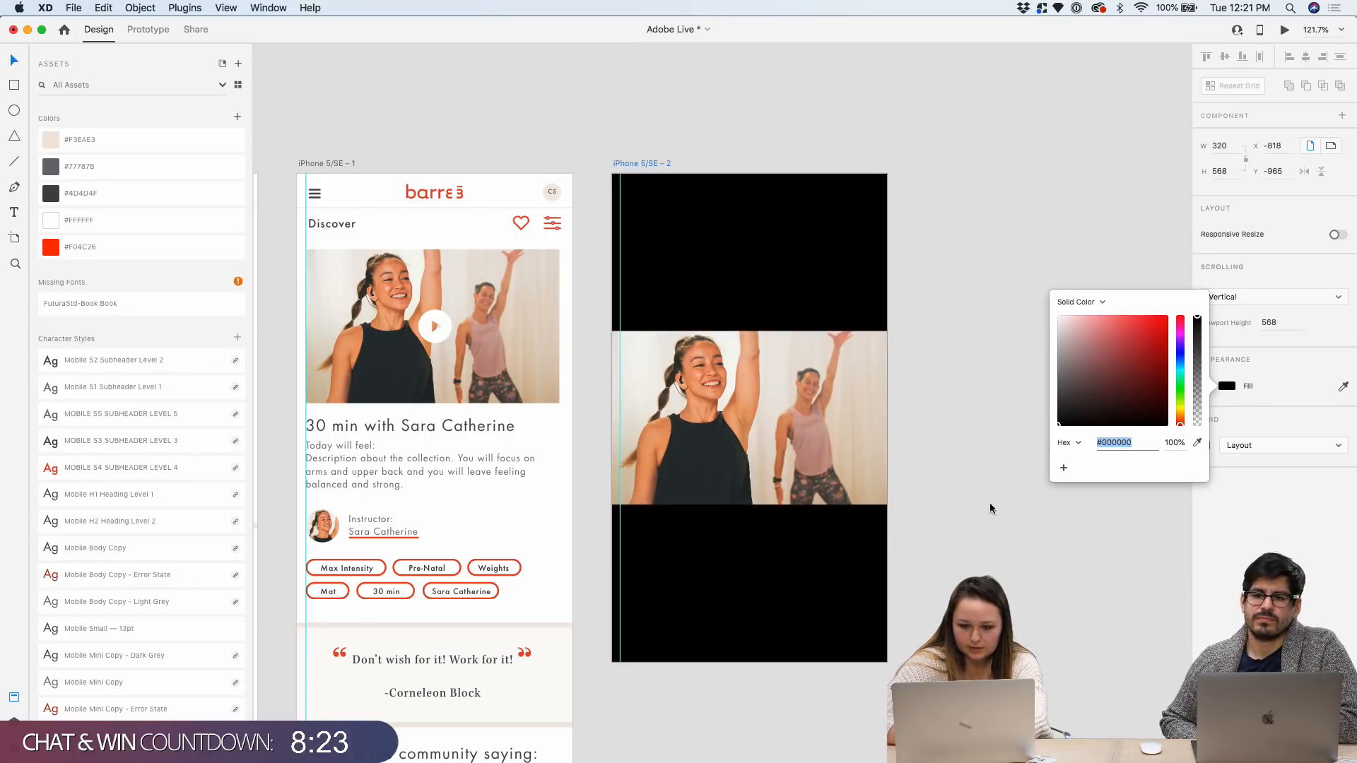
pyautogui.click(991, 240)
pyautogui.scroll(-8, 140, 405)
pyautogui.scroll(2, 140, 406)
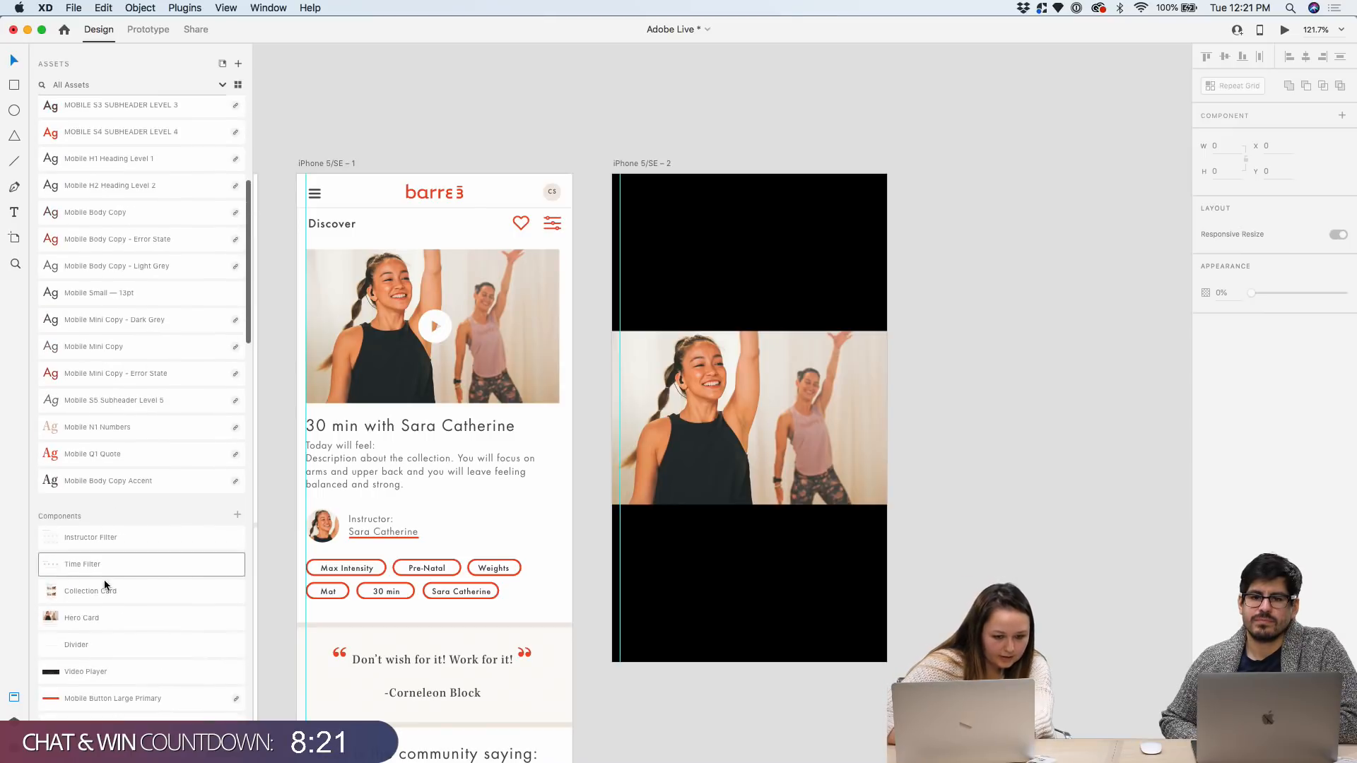
# Place the Video Player asset at the bottom of the black iPhone 5/SE – 2 artboard
pyautogui.moveTo(94, 672); pyautogui.dragTo(726, 600)
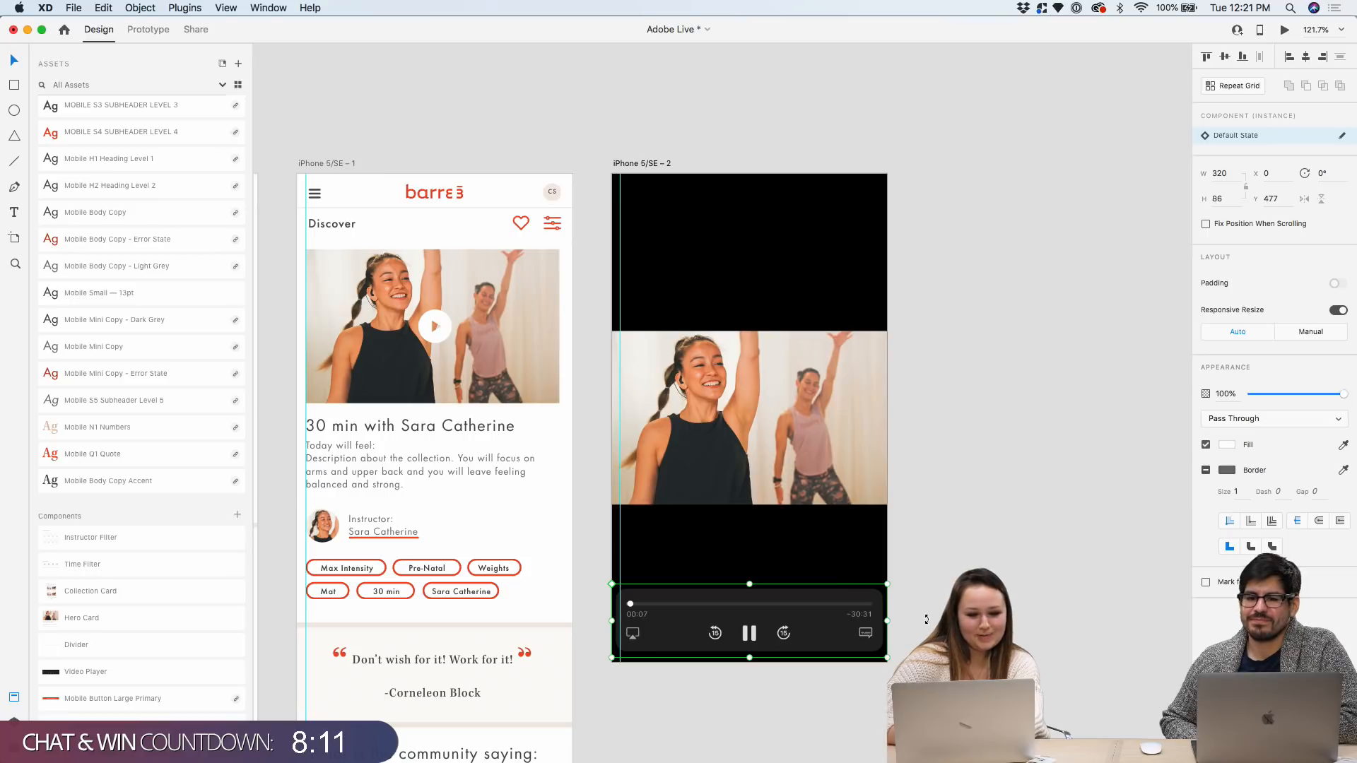
pyautogui.click(641, 169)
pyautogui.scroll(-5, 623, 205)
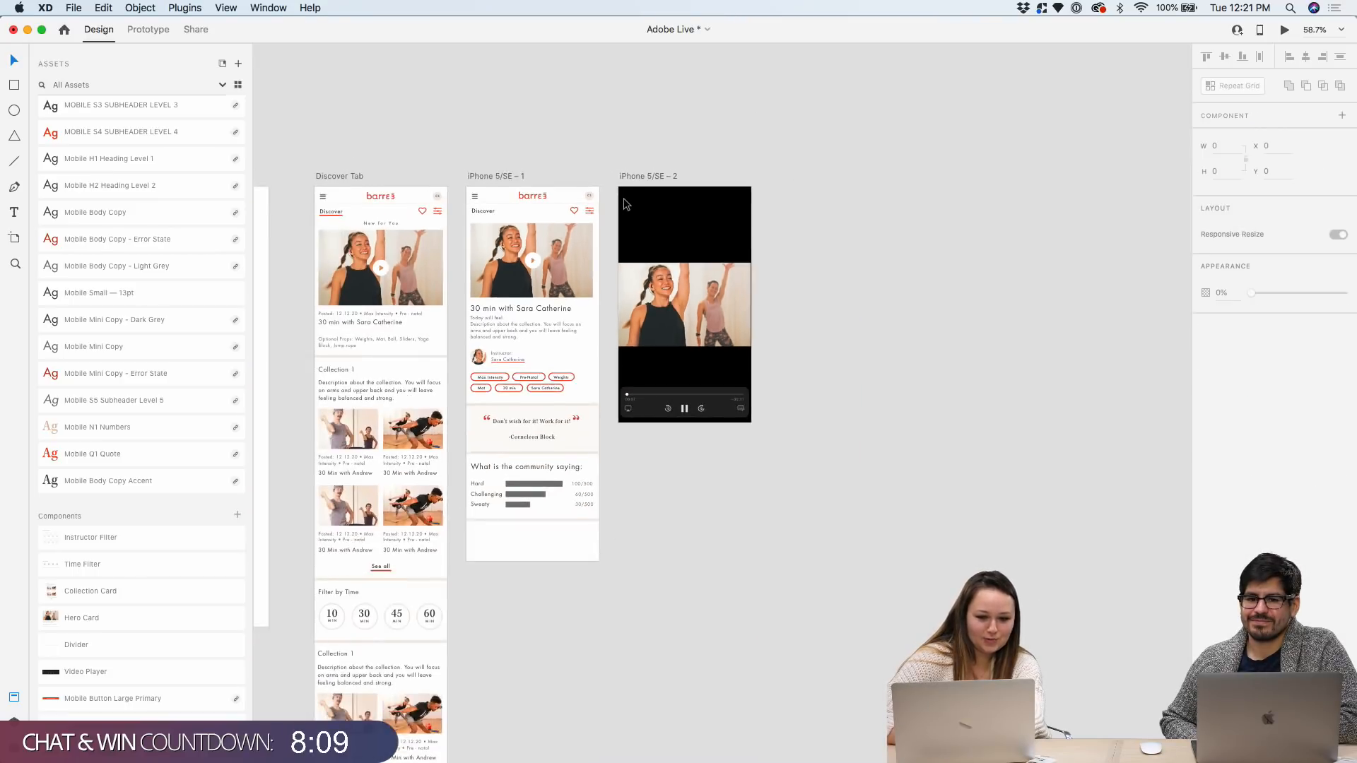
# Duplicate the iPhone 5/SE – 1 detail artboard to create iPhone 5/SE – 3
pyautogui.scroll(3, 740, 311)
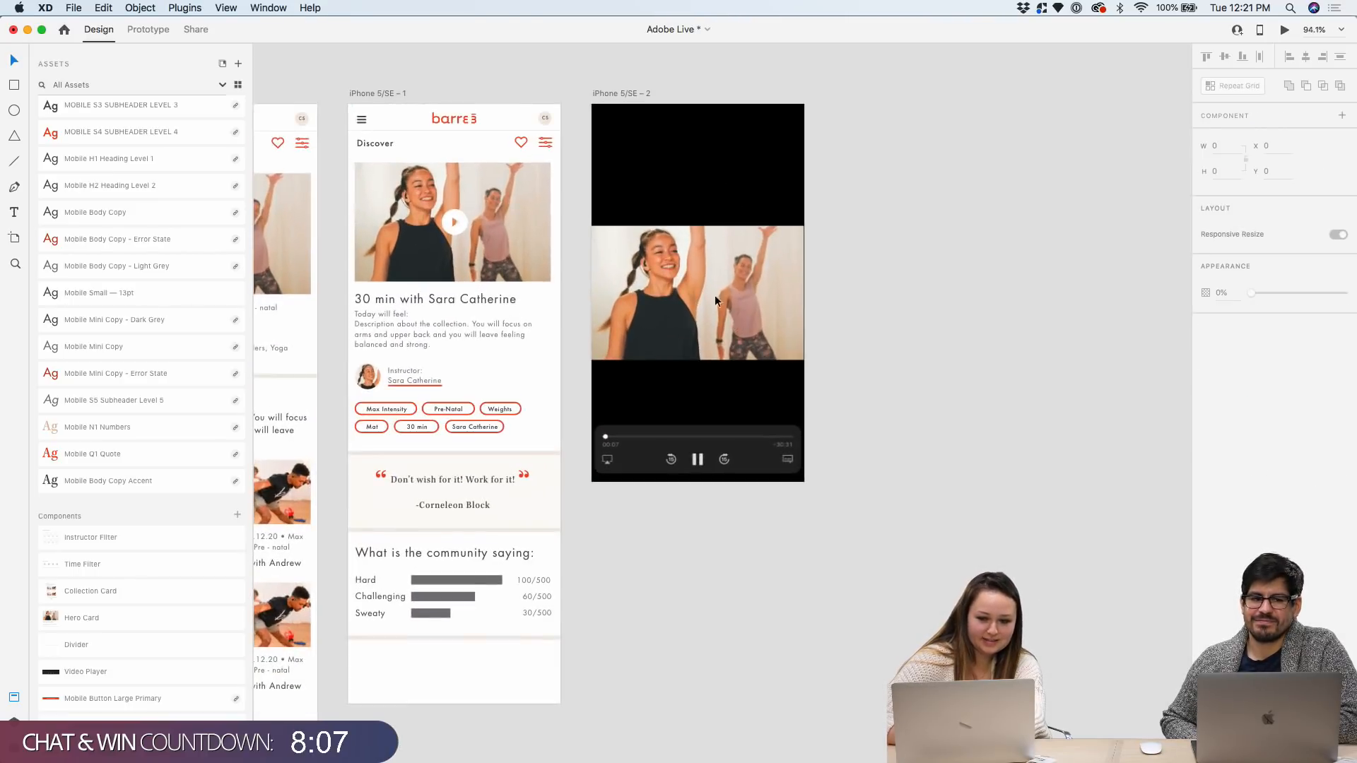
pyautogui.scroll(-1, 667, 109)
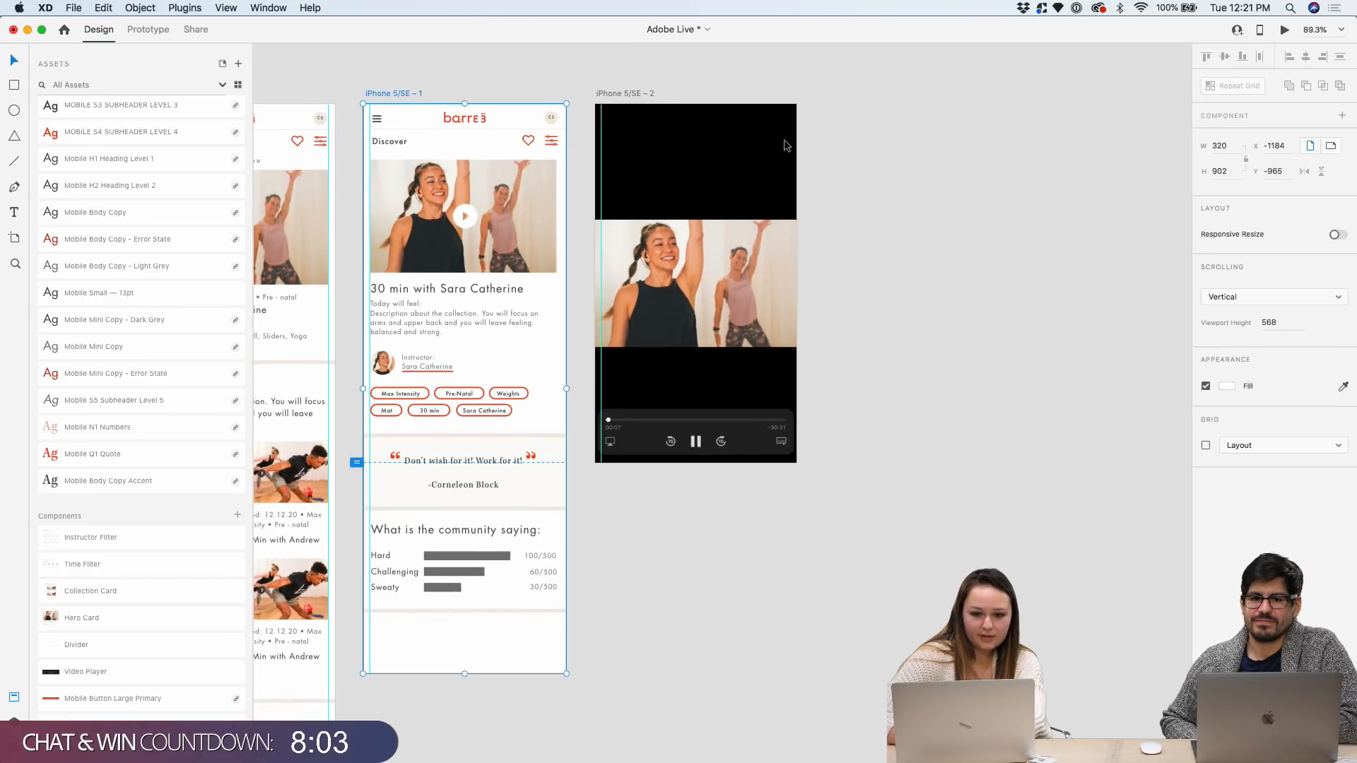
pyautogui.press('super+d')
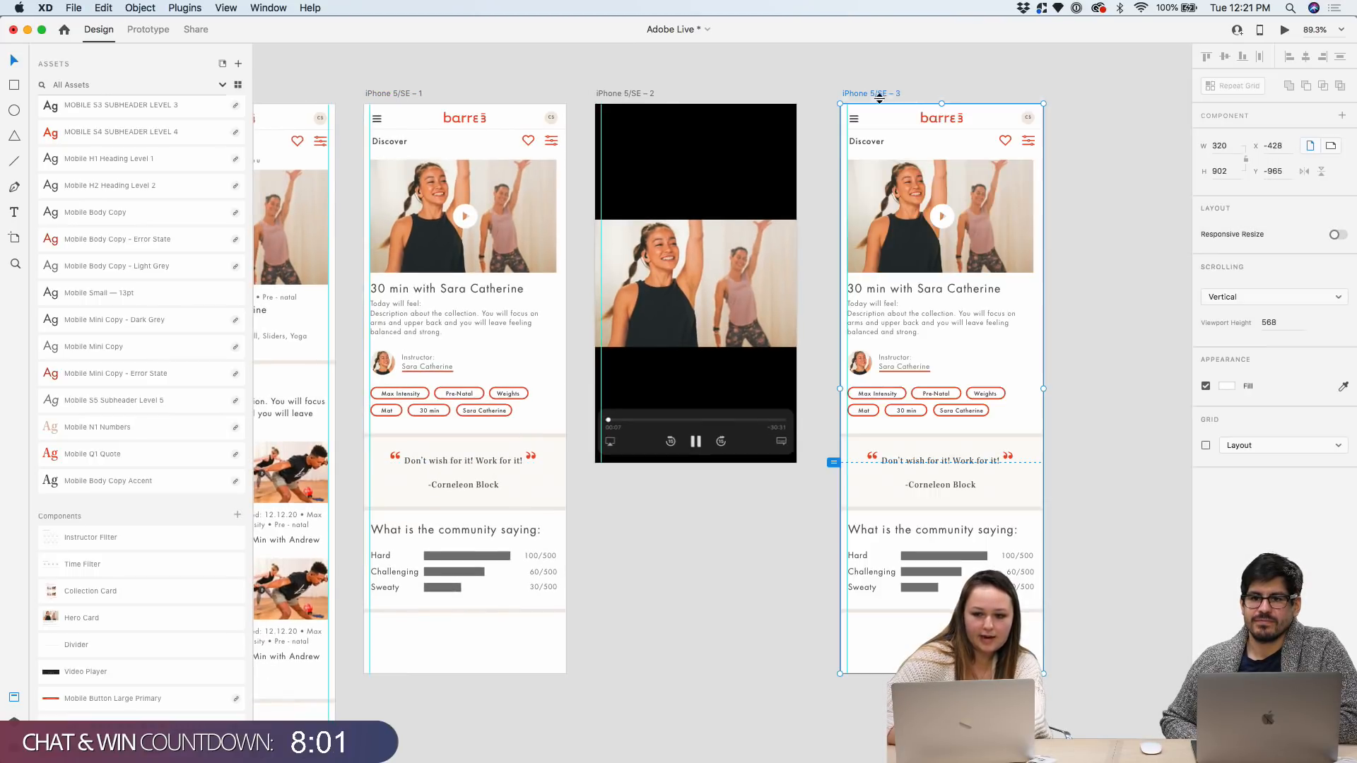
# Shorten iPhone 5/SE – 3 to phone-screen height and select the community ratings block left below it
pyautogui.scroll(-4, 873, 86)
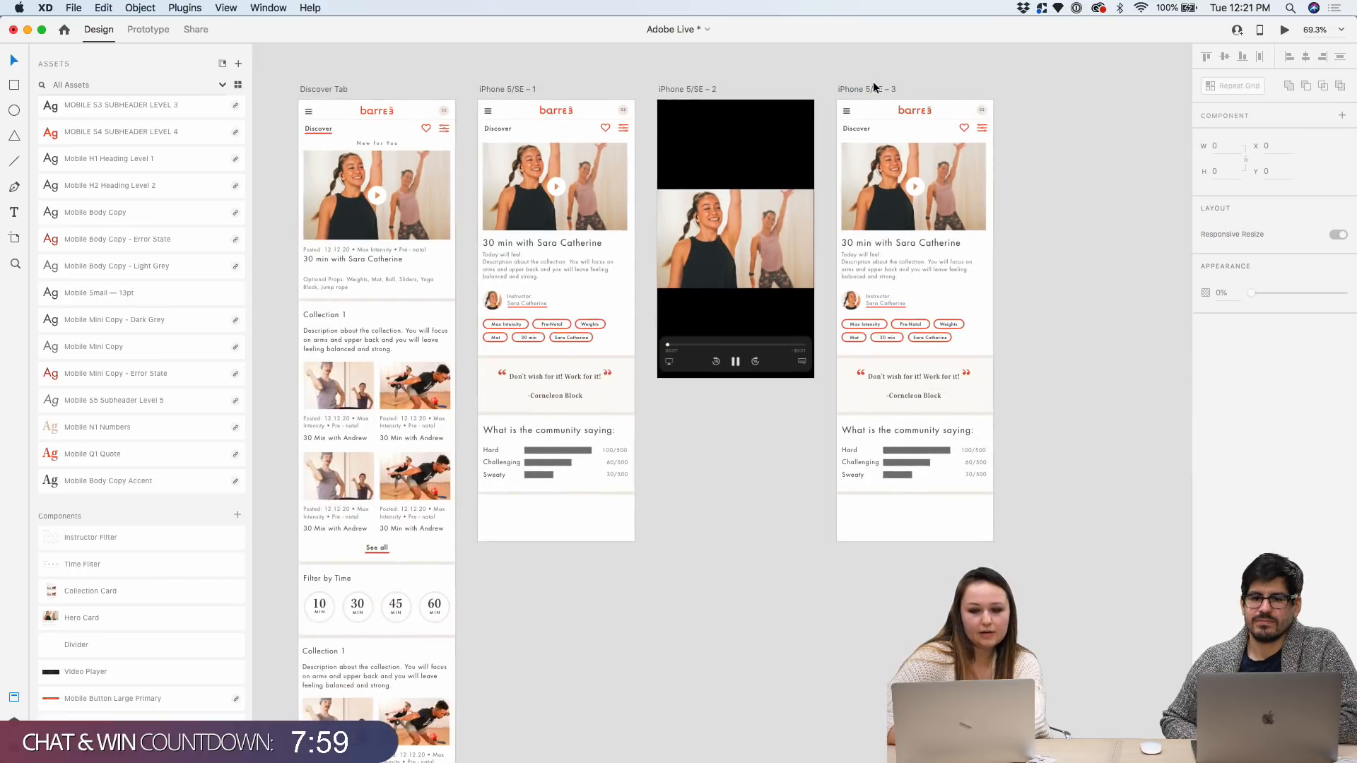
pyautogui.click(859, 89)
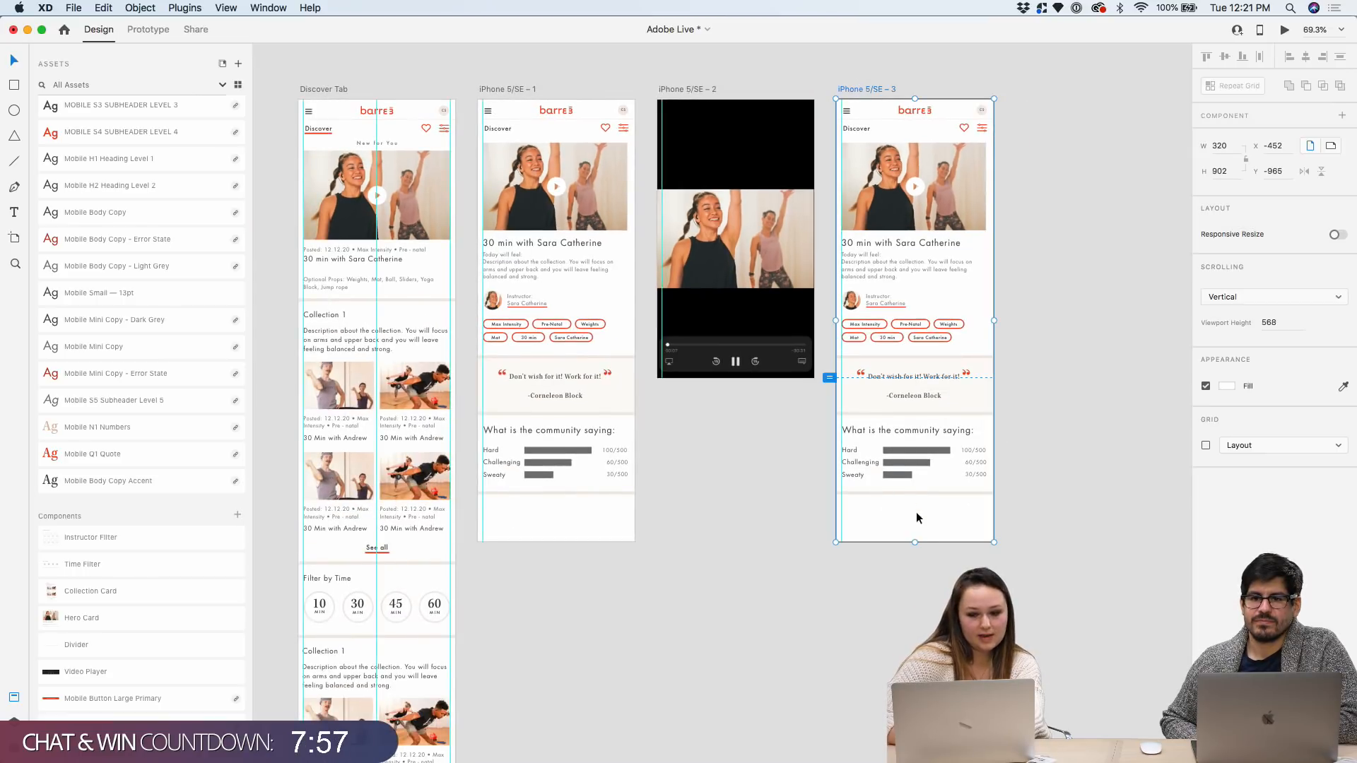
pyautogui.moveTo(915, 543); pyautogui.dragTo(902, 379)
pyautogui.click(893, 450)
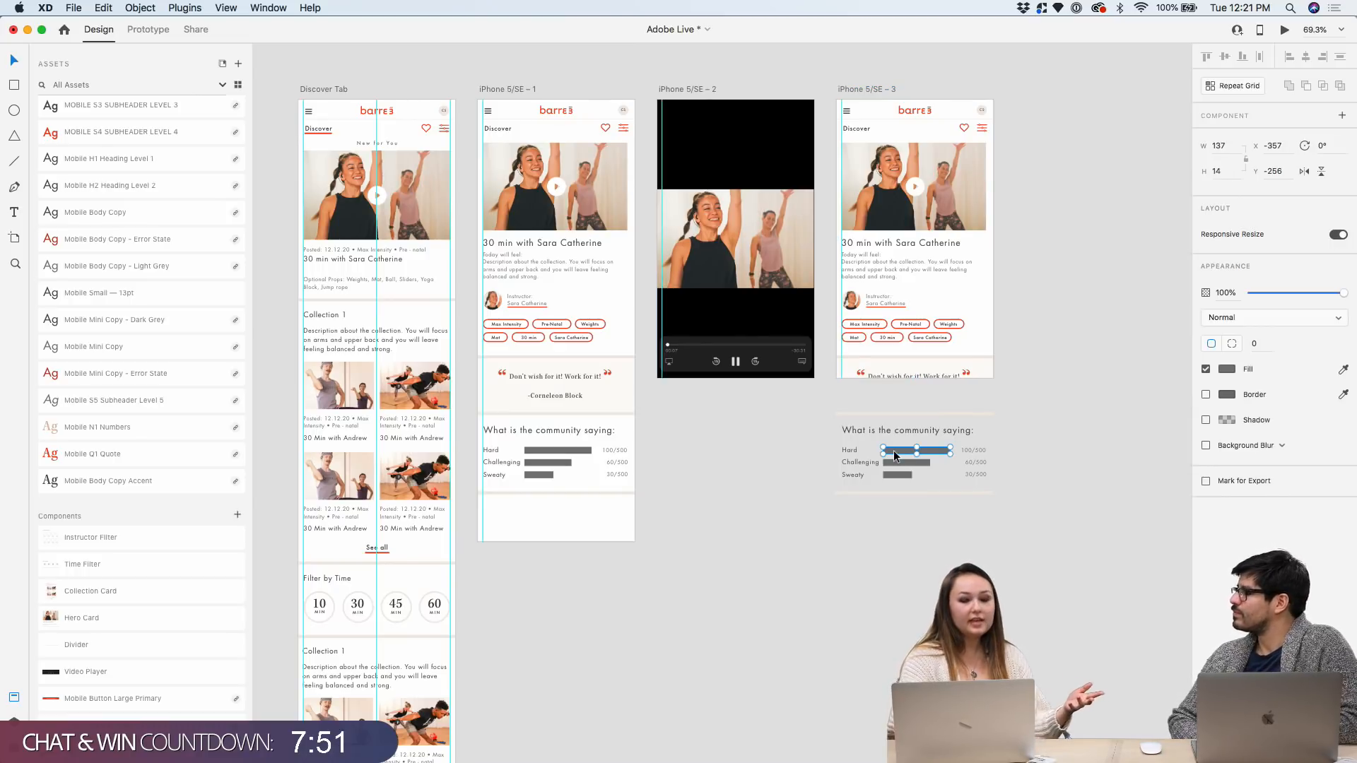
pyautogui.click(1022, 497)
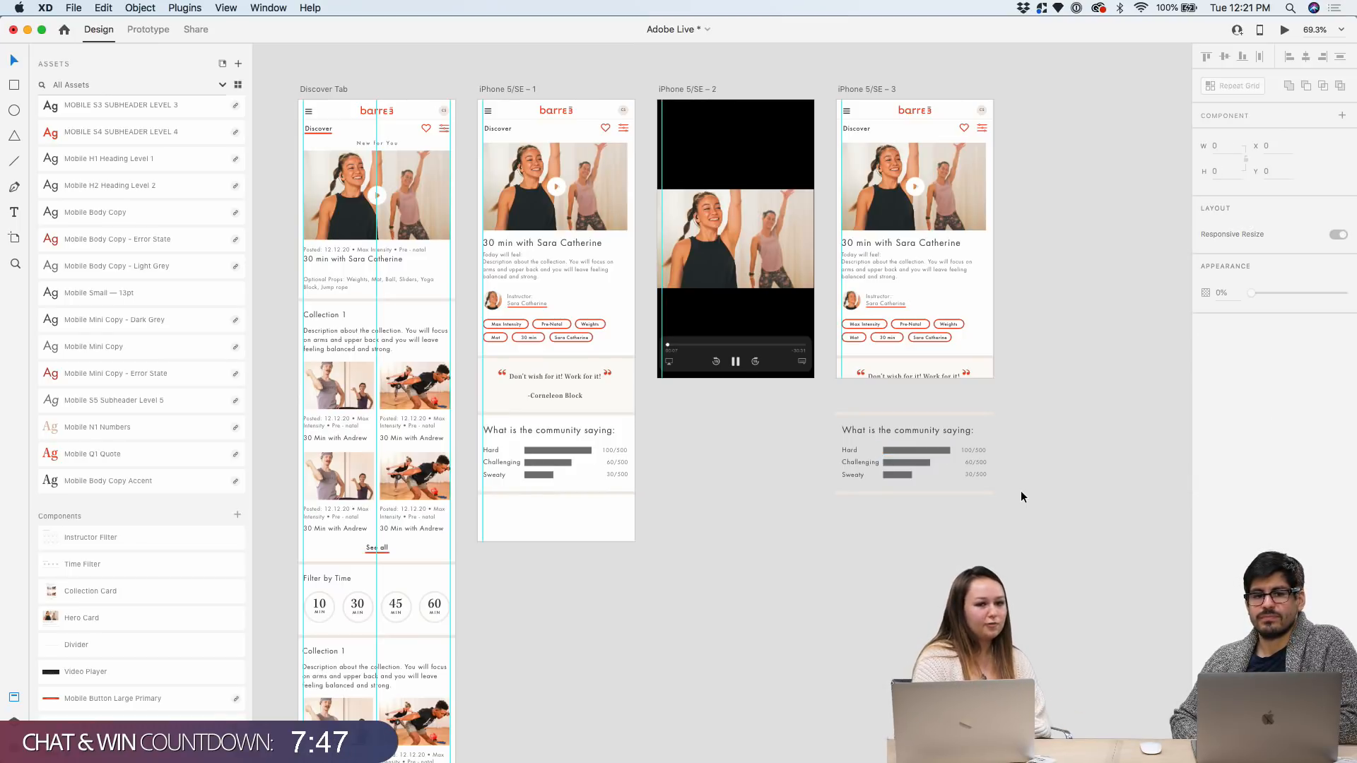
pyautogui.moveTo(1017, 510); pyautogui.dragTo(845, 415)
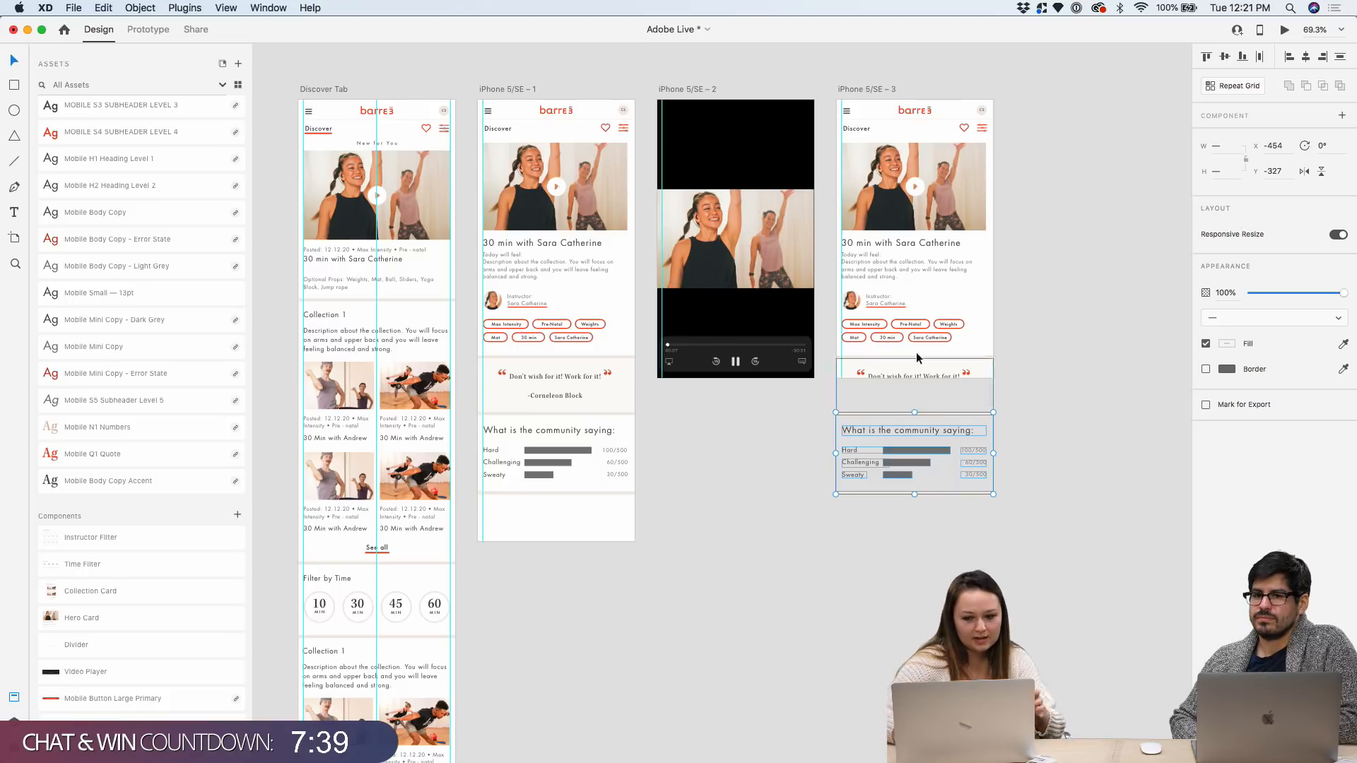
pyautogui.moveTo(825, 406); pyautogui.dragTo(1014, 523)
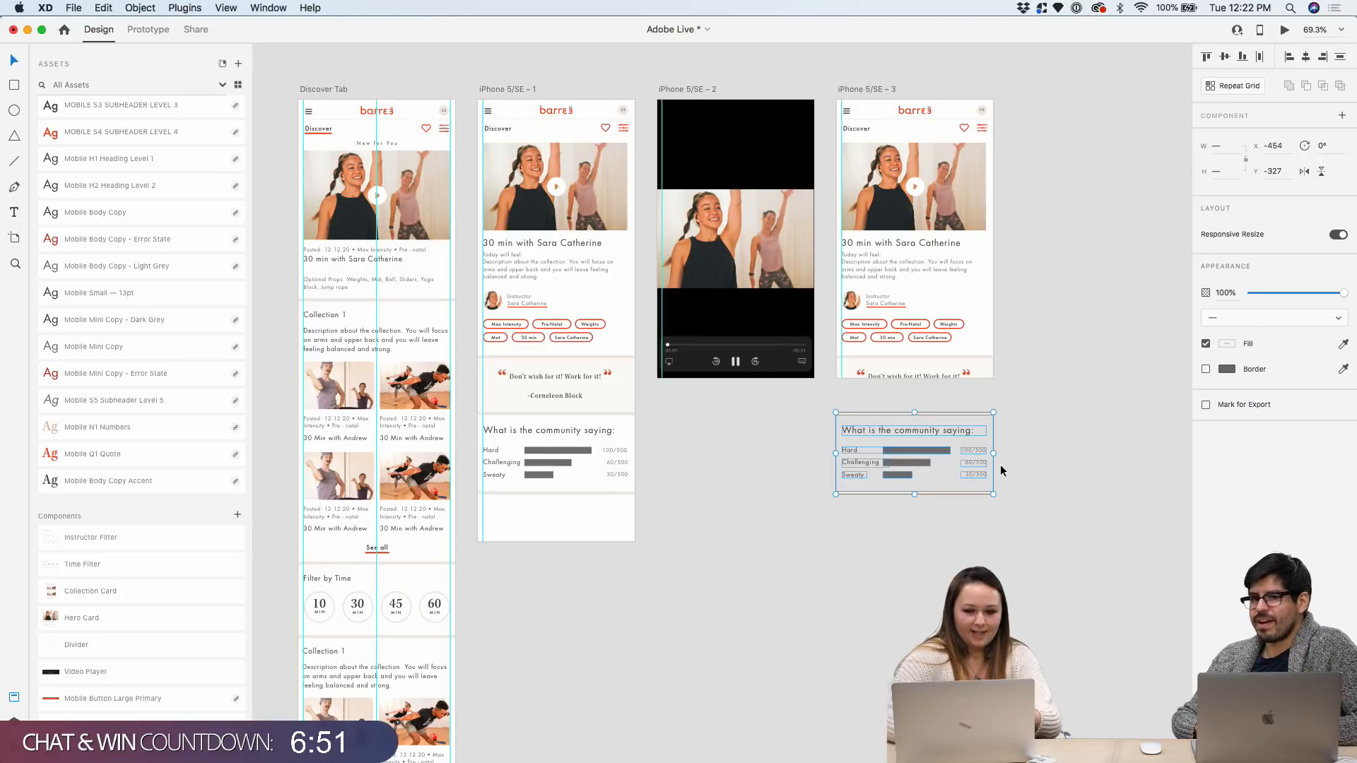
# Delete the stray community-saying ratings card below the third artboard
pyautogui.scroll(5, 1002, 469)
pyautogui.moveTo(1073, 541)
pyautogui.mouseDown()
pyautogui.moveTo(730, 420)
pyautogui.moveTo(718, 385)
pyautogui.moveTo(1008, 473)
pyautogui.moveTo(1098, 540)
pyautogui.mouseUp()
pyautogui.press('Delete')
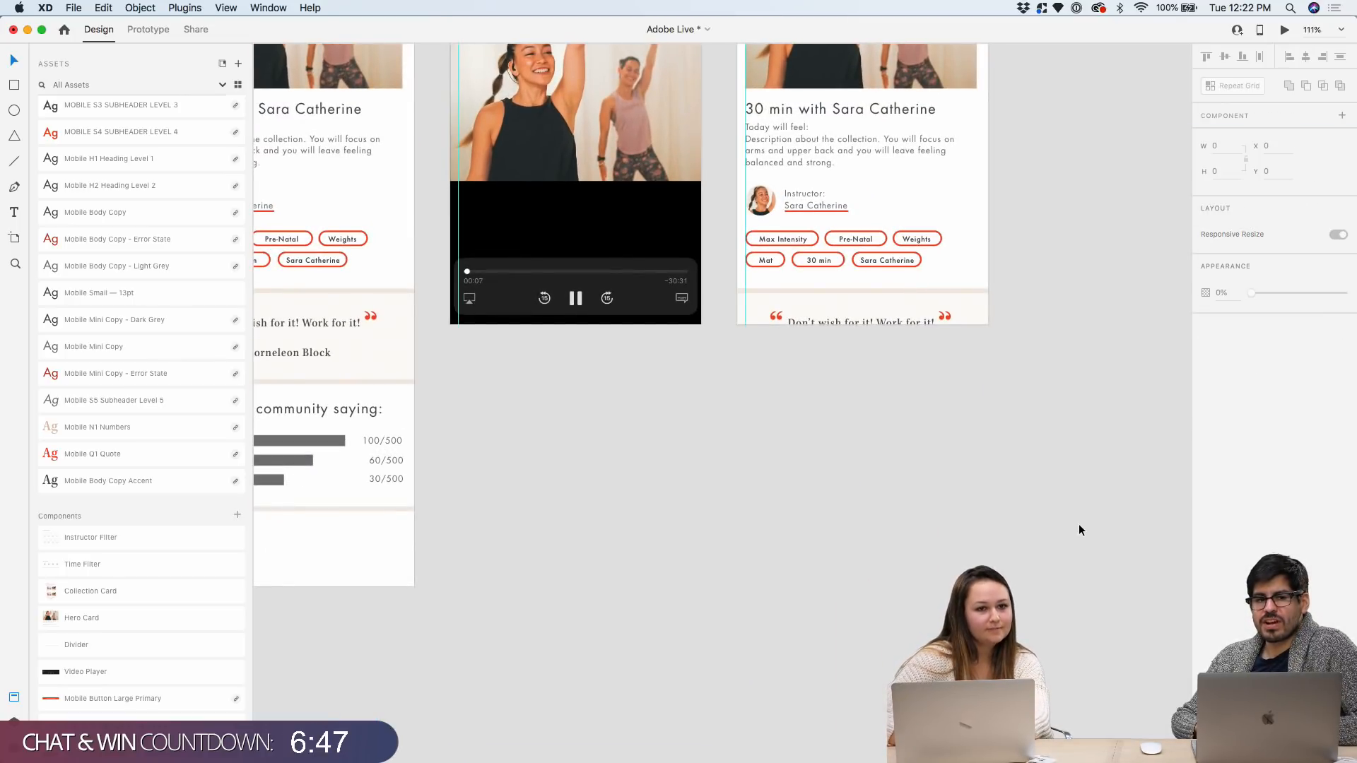
pyautogui.scroll(5, 1079, 523)
pyautogui.scroll(2, 1079, 524)
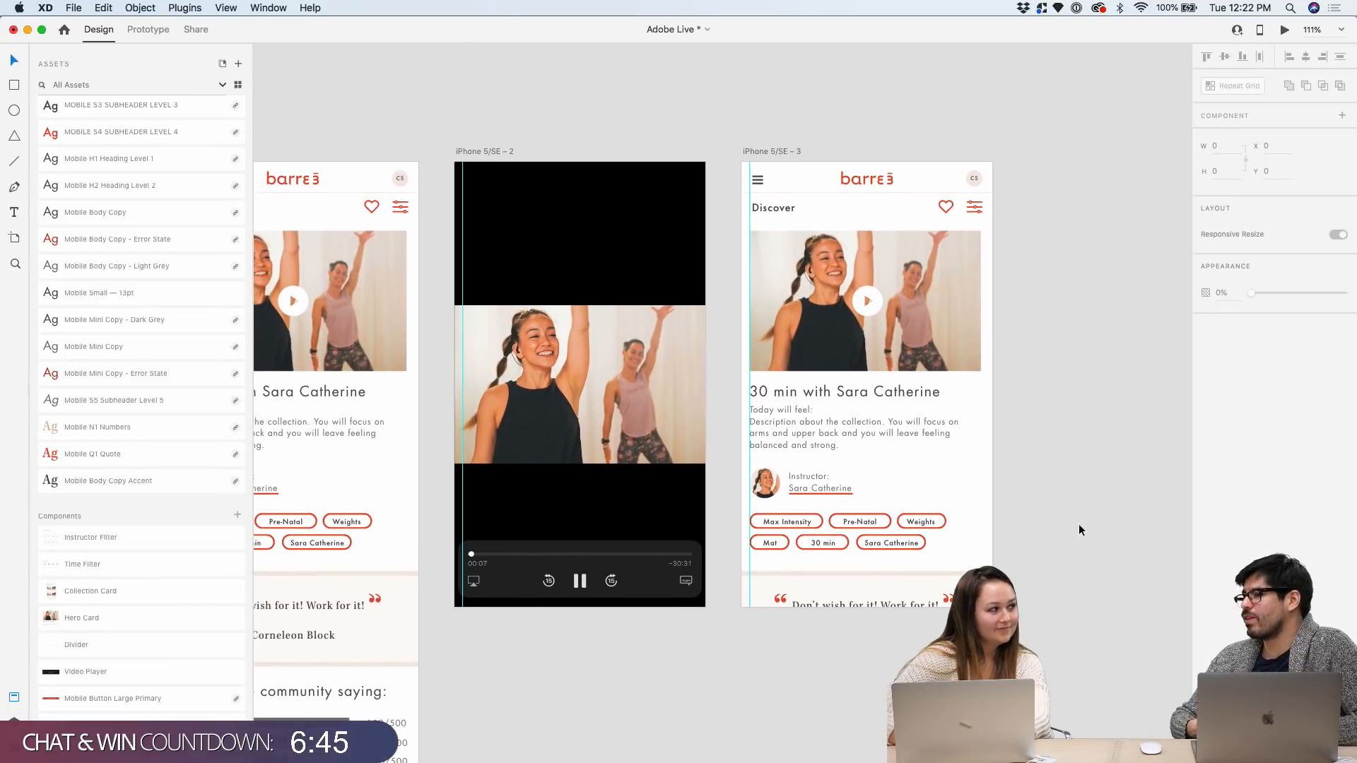
pyautogui.hscroll(2, 1011, 374)
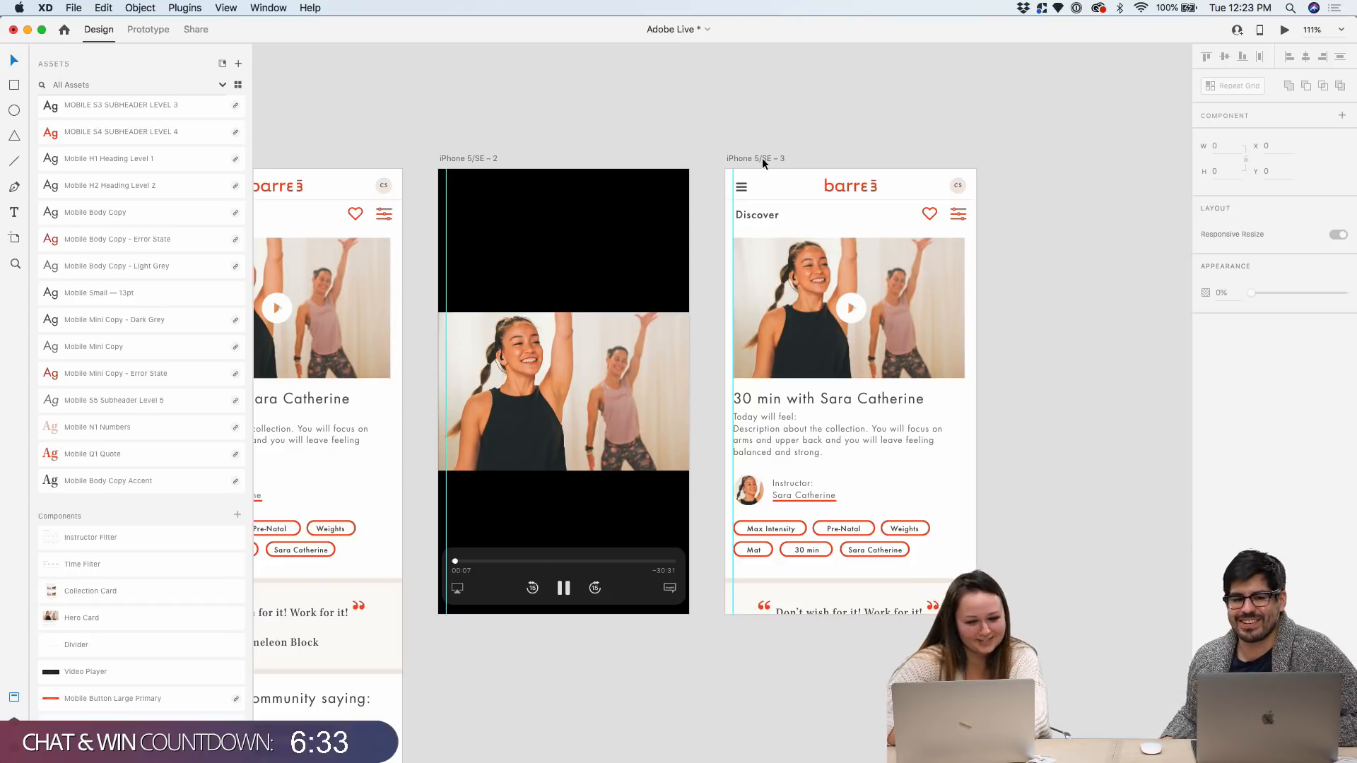
# Select all the layers on the iPhone 5/SE – 3 artboard
pyautogui.moveTo(762, 159); pyautogui.dragTo(757, 158)
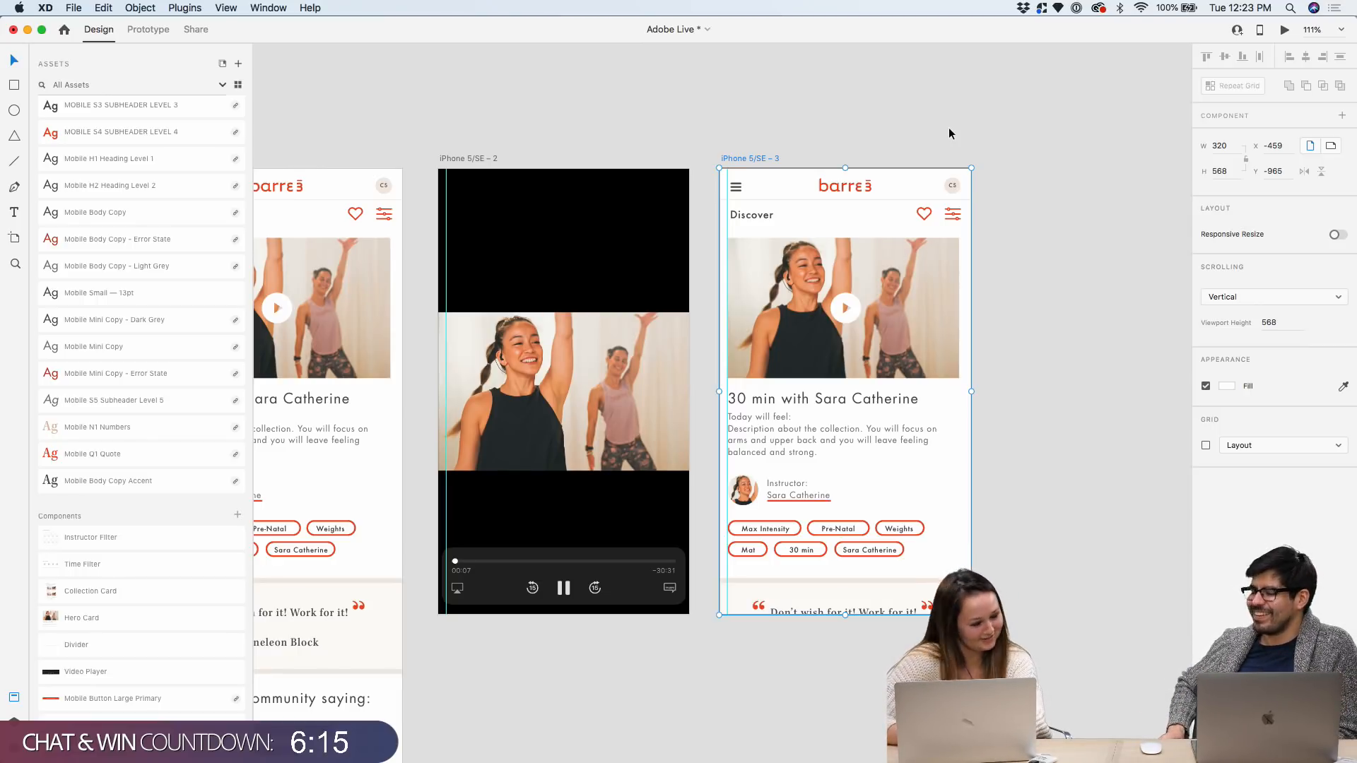
pyautogui.click(1130, 439)
pyautogui.moveTo(1080, 631); pyautogui.dragTo(716, 175)
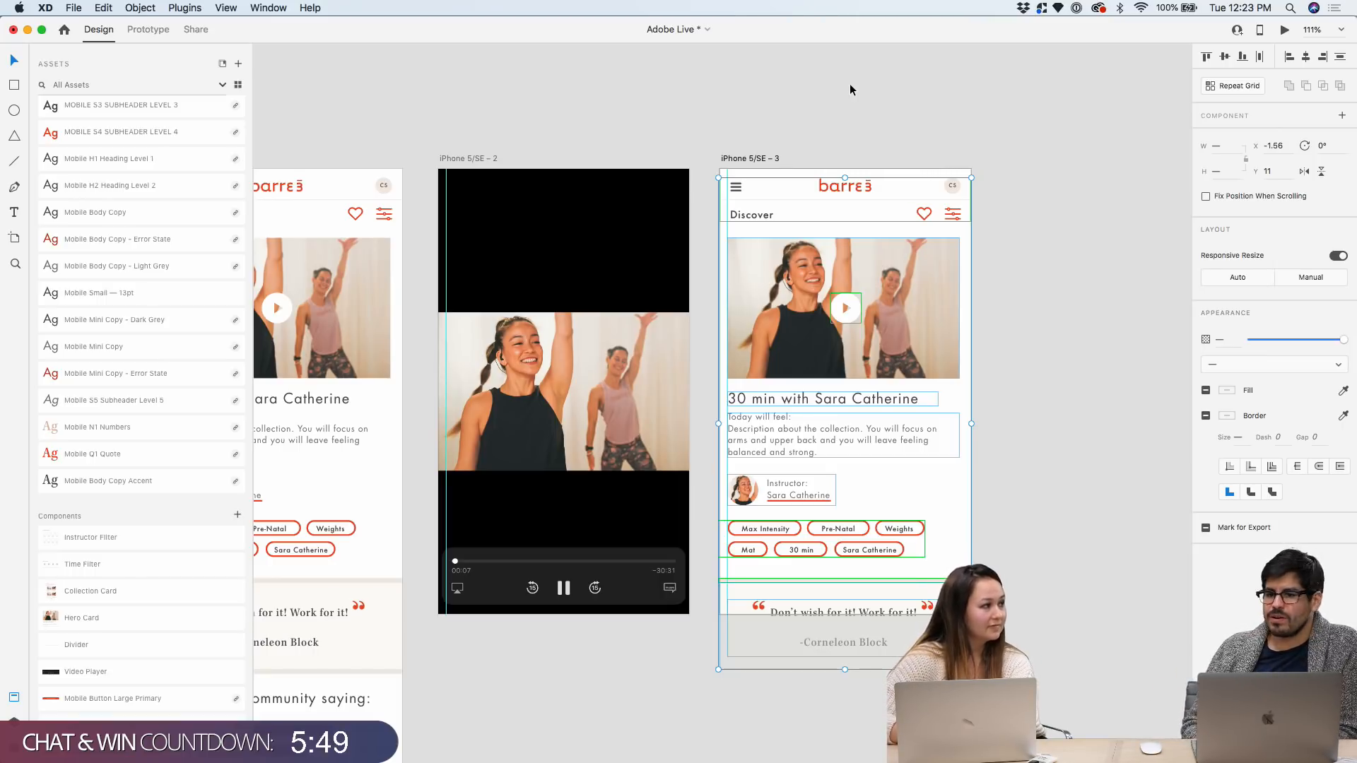
pyautogui.click(803, 88)
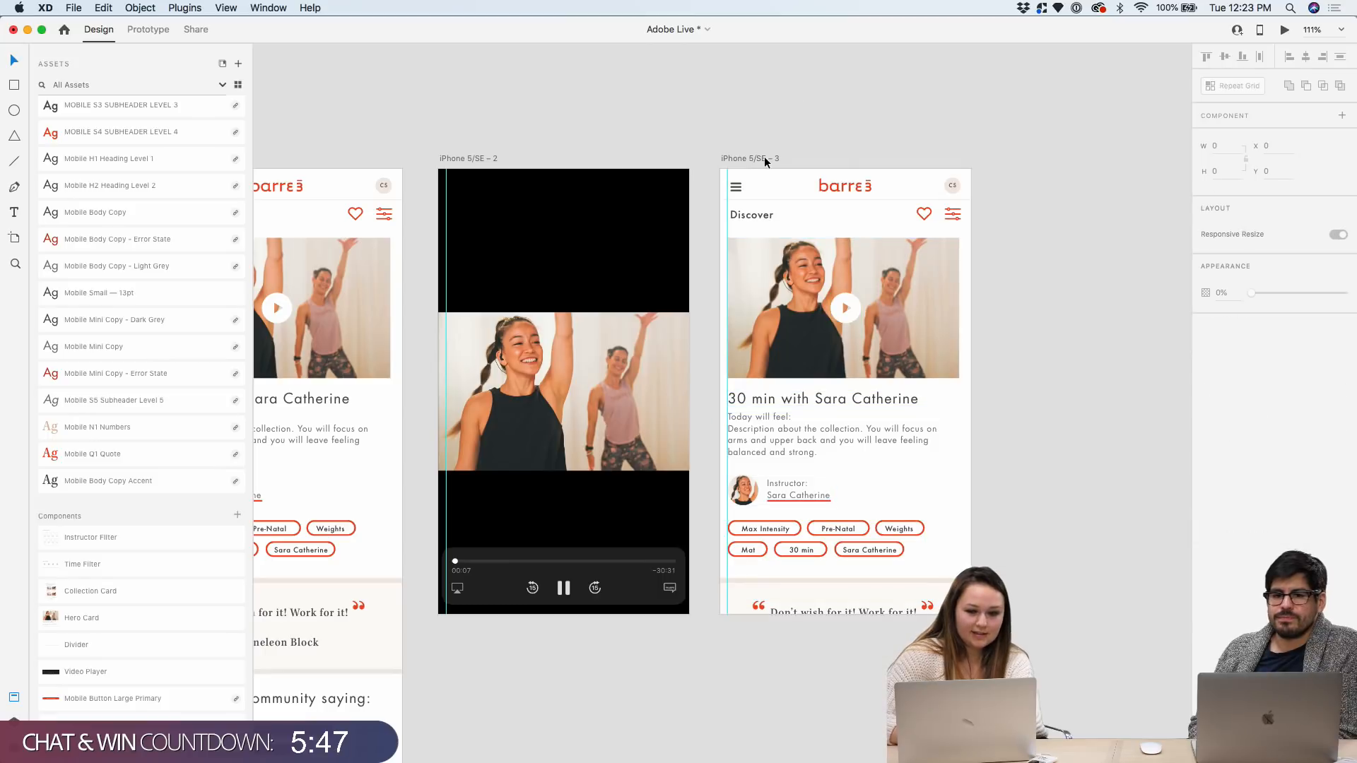
pyautogui.moveTo(697, 174); pyautogui.dragTo(733, 181)
pyautogui.click(1014, 630)
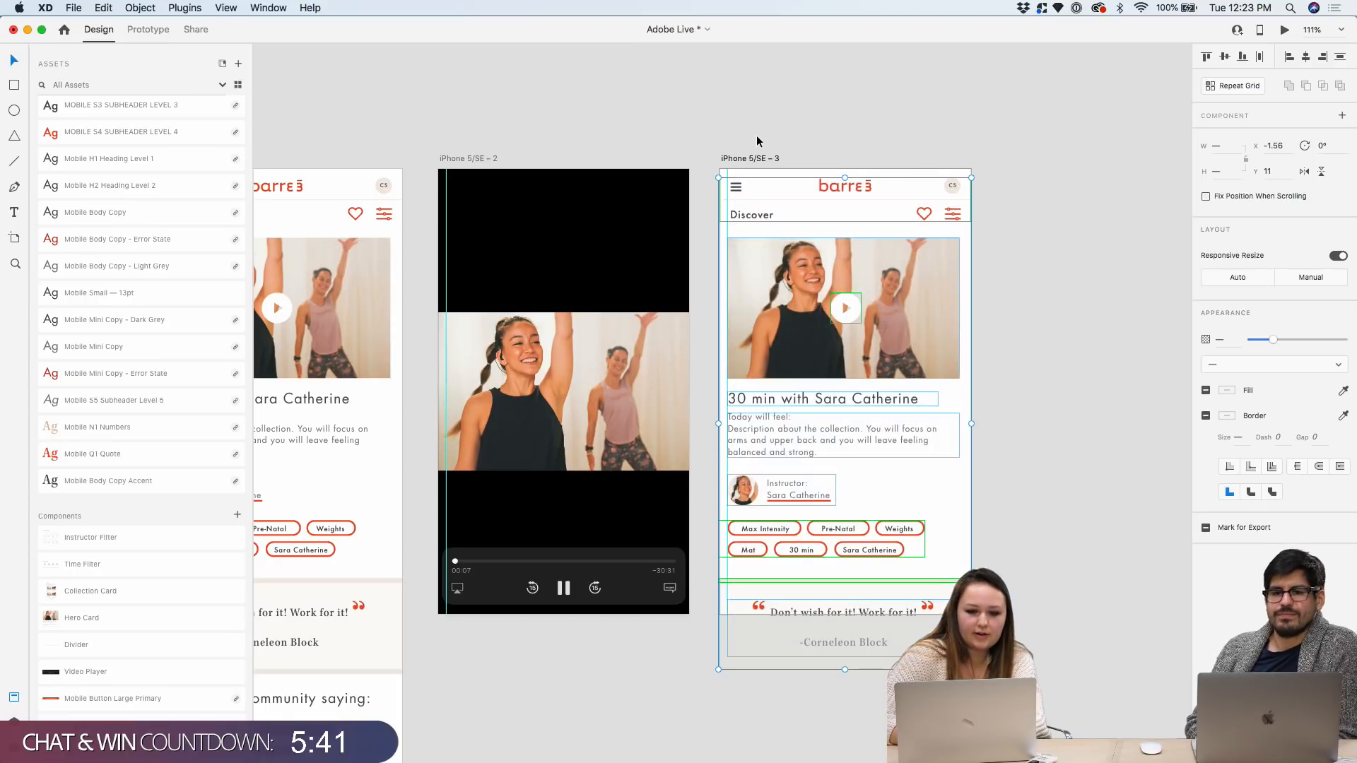
pyautogui.hscroll(3, 756, 134)
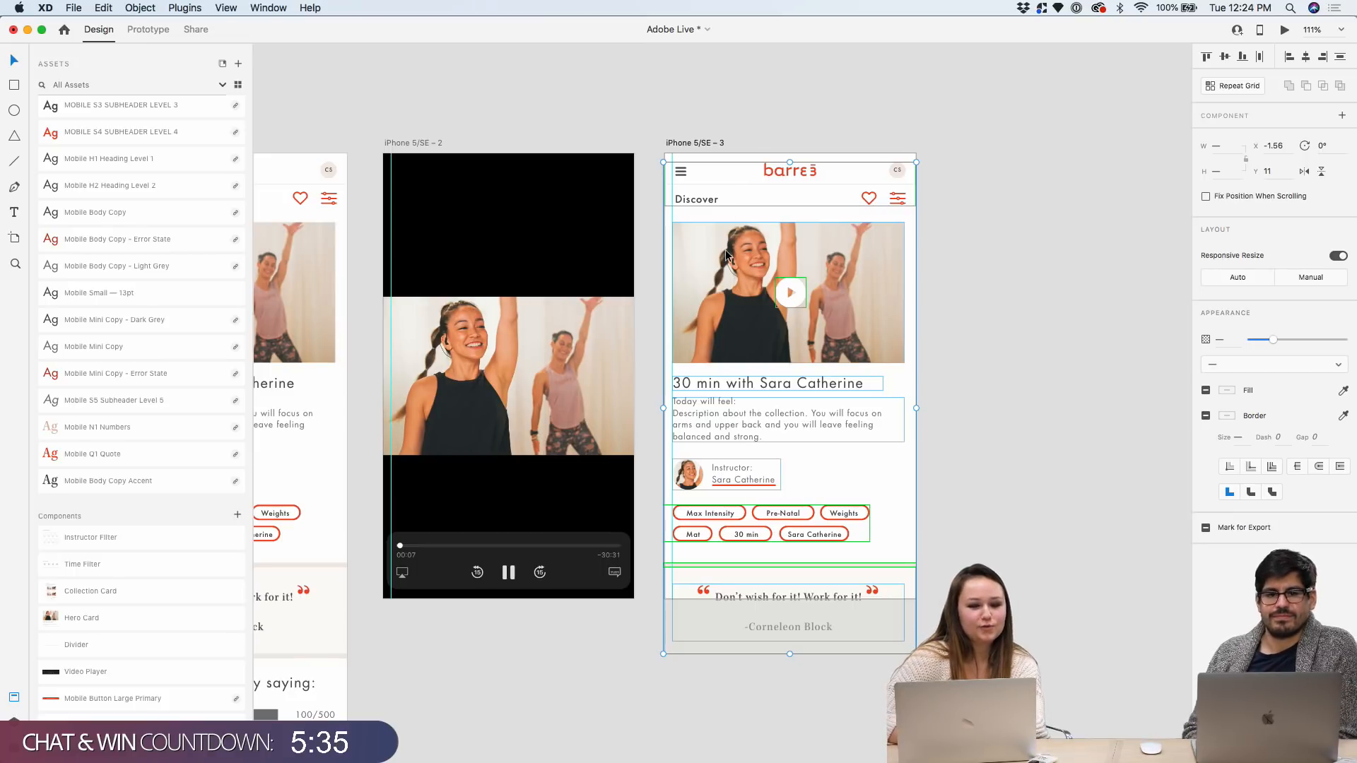
# Group all the selected iPhone 5/SE – 3 layers into one group, then pick the Rectangle tool
pyautogui.rightClick(693, 266)
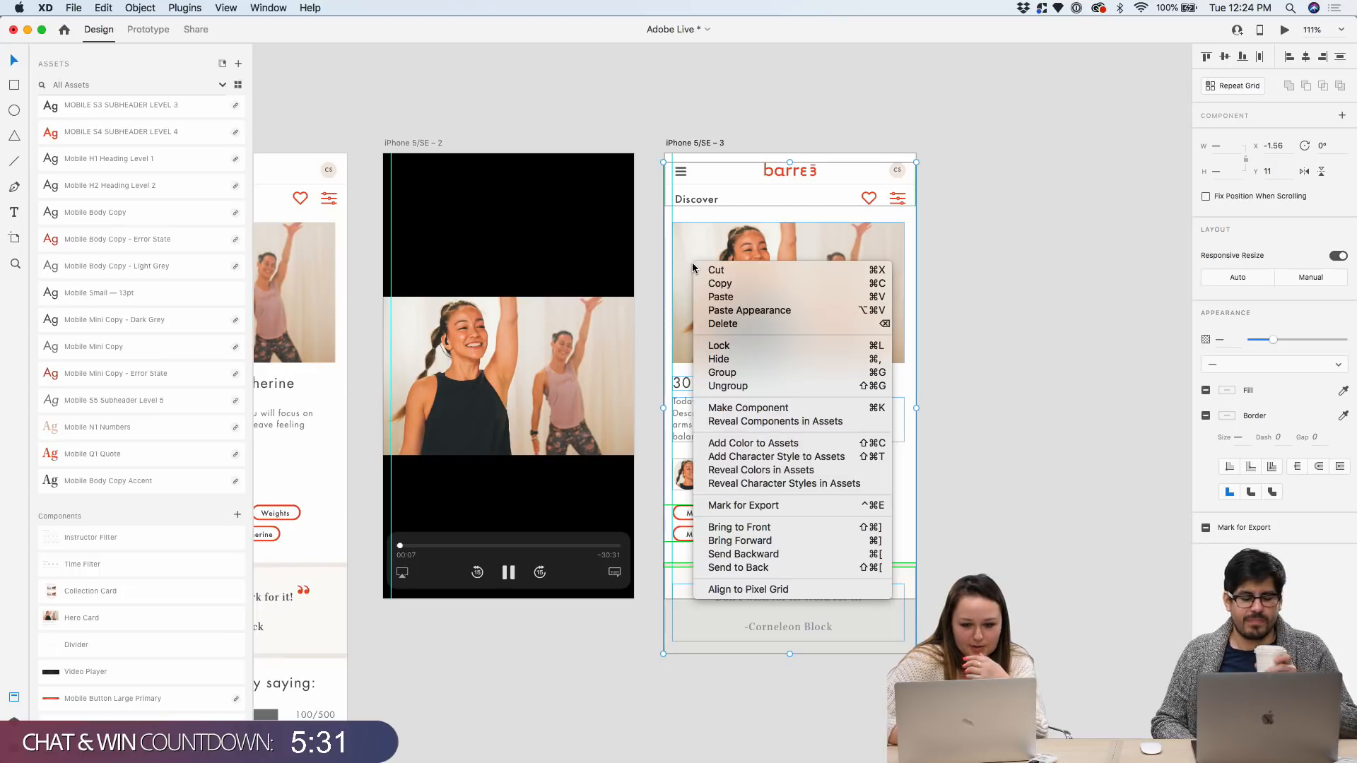
pyautogui.click(735, 371)
pyautogui.click(922, 181)
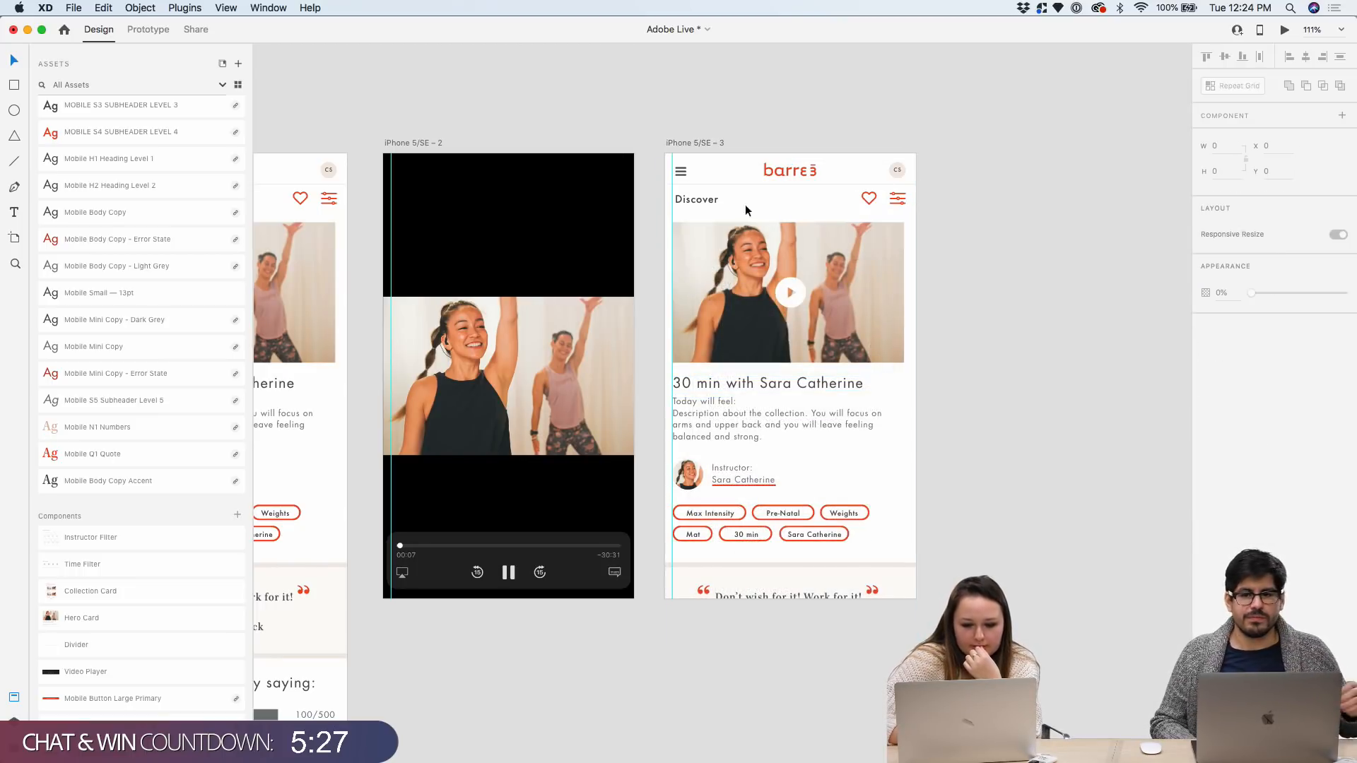
pyautogui.moveTo(668, 154); pyautogui.dragTo(667, 151)
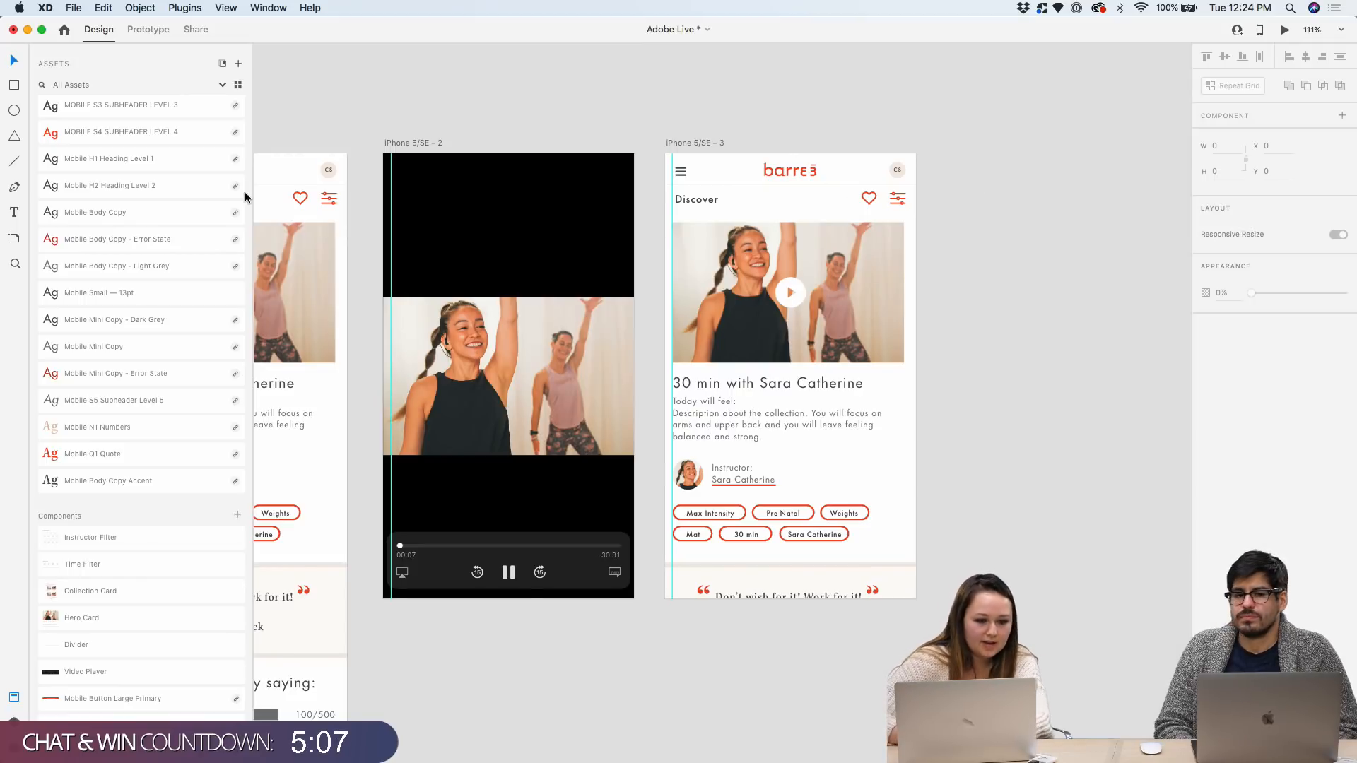
pyautogui.scroll(-3, 808, 330)
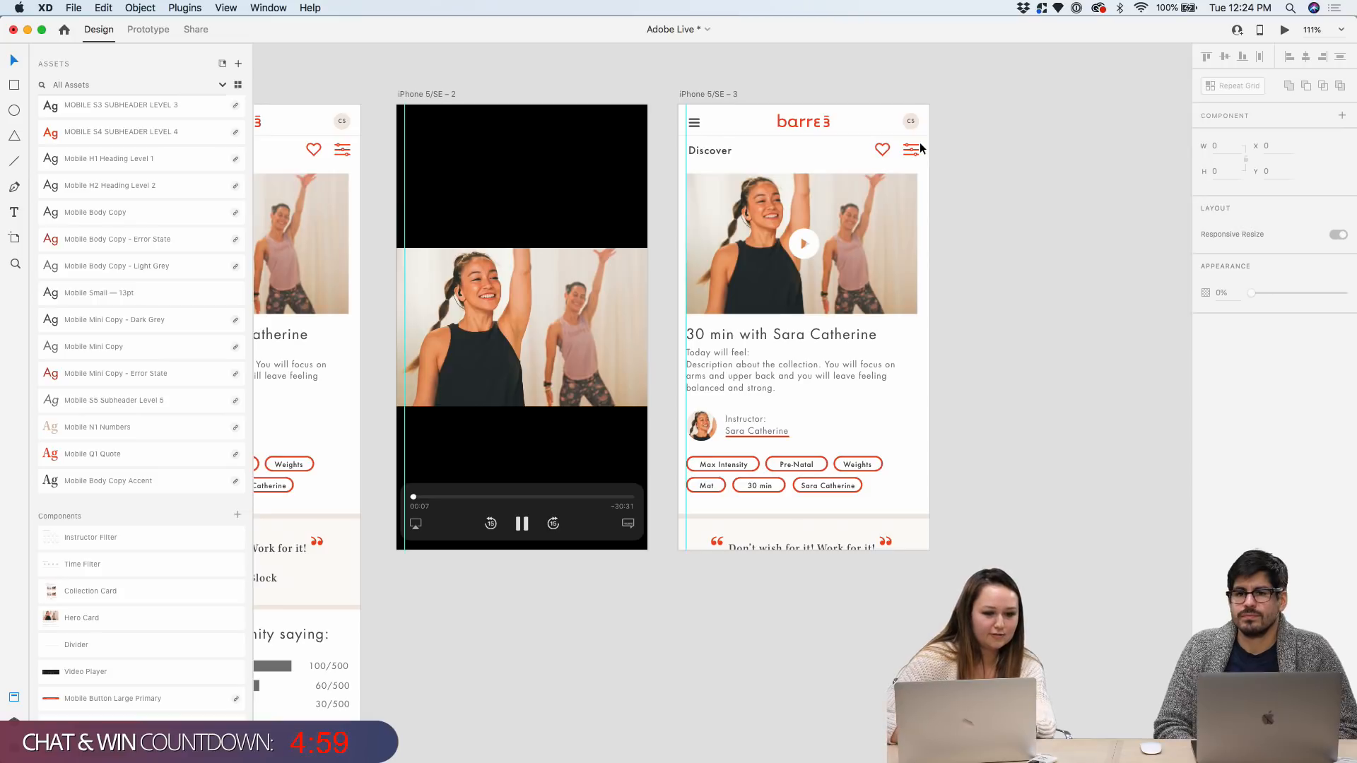
pyautogui.scroll(5, 152, 363)
pyautogui.scroll(3, 153, 362)
pyautogui.click(12, 91)
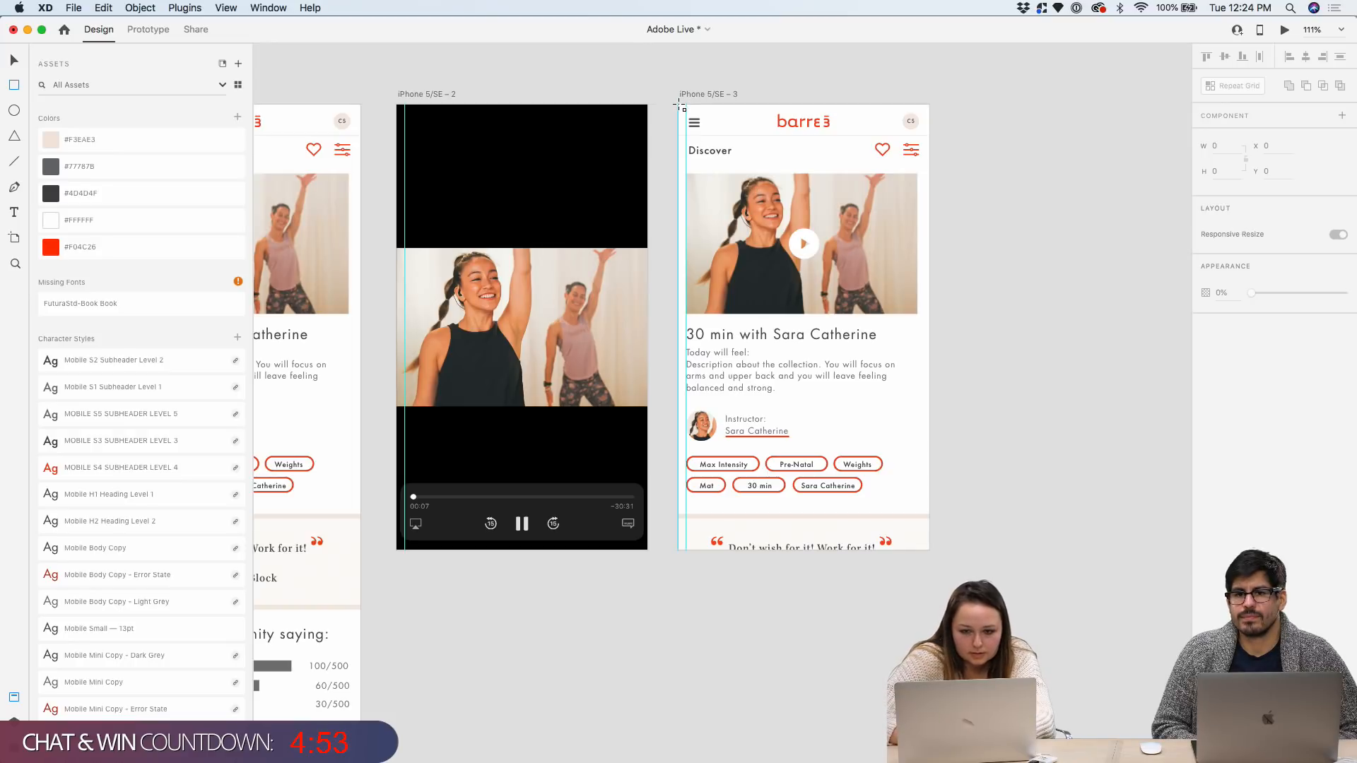
# Draw a full-artboard rectangle on iPhone 5/SE – 3, borderless, filled #F3EAE3 at 48% opacity
pyautogui.moveTo(678, 104); pyautogui.dragTo(930, 554)
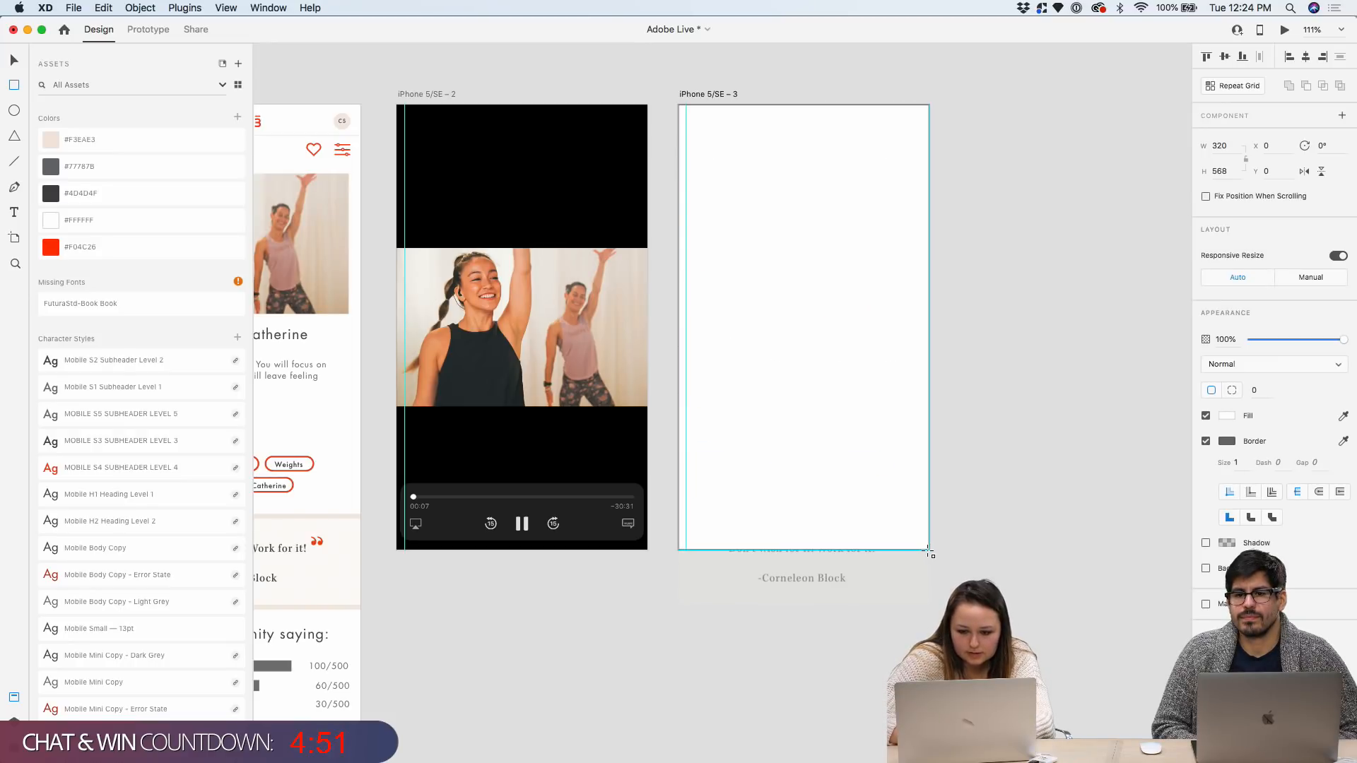
pyautogui.click(1206, 441)
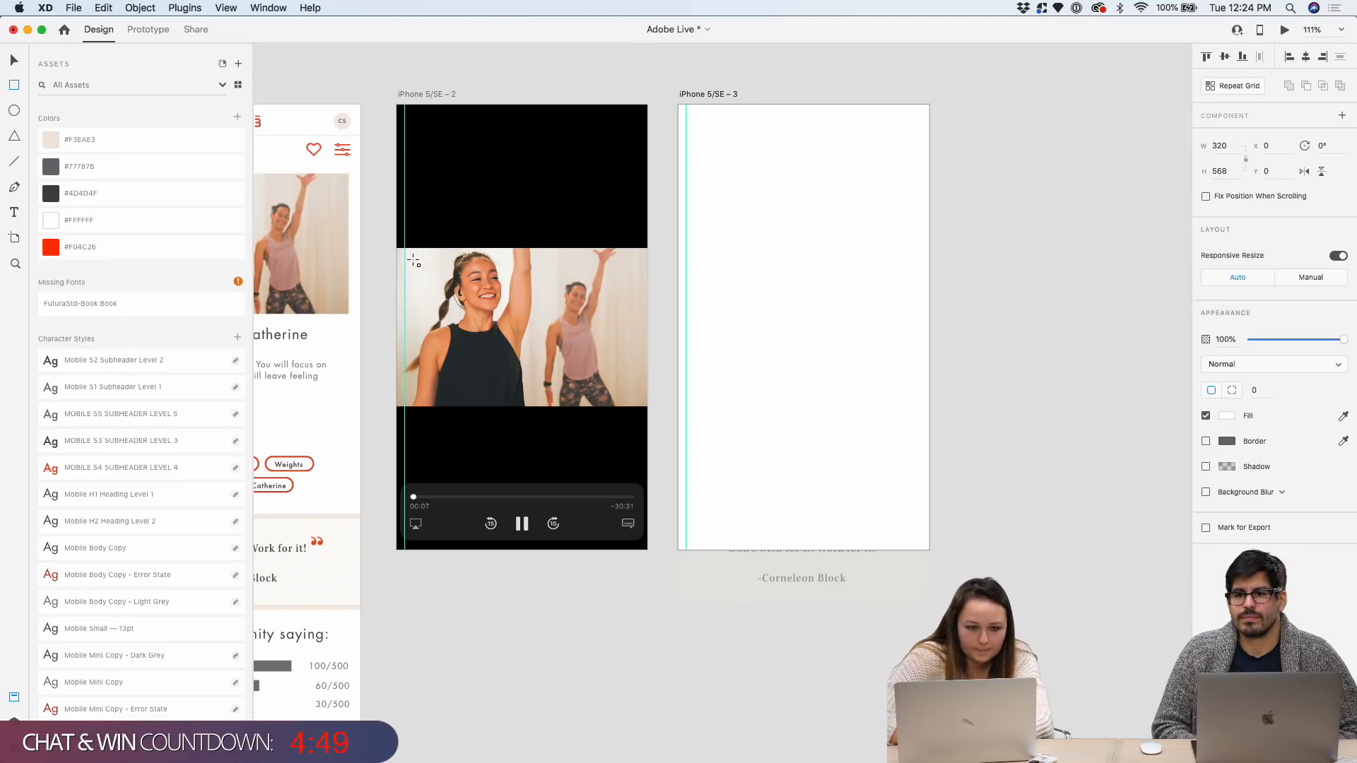
pyautogui.click(104, 247)
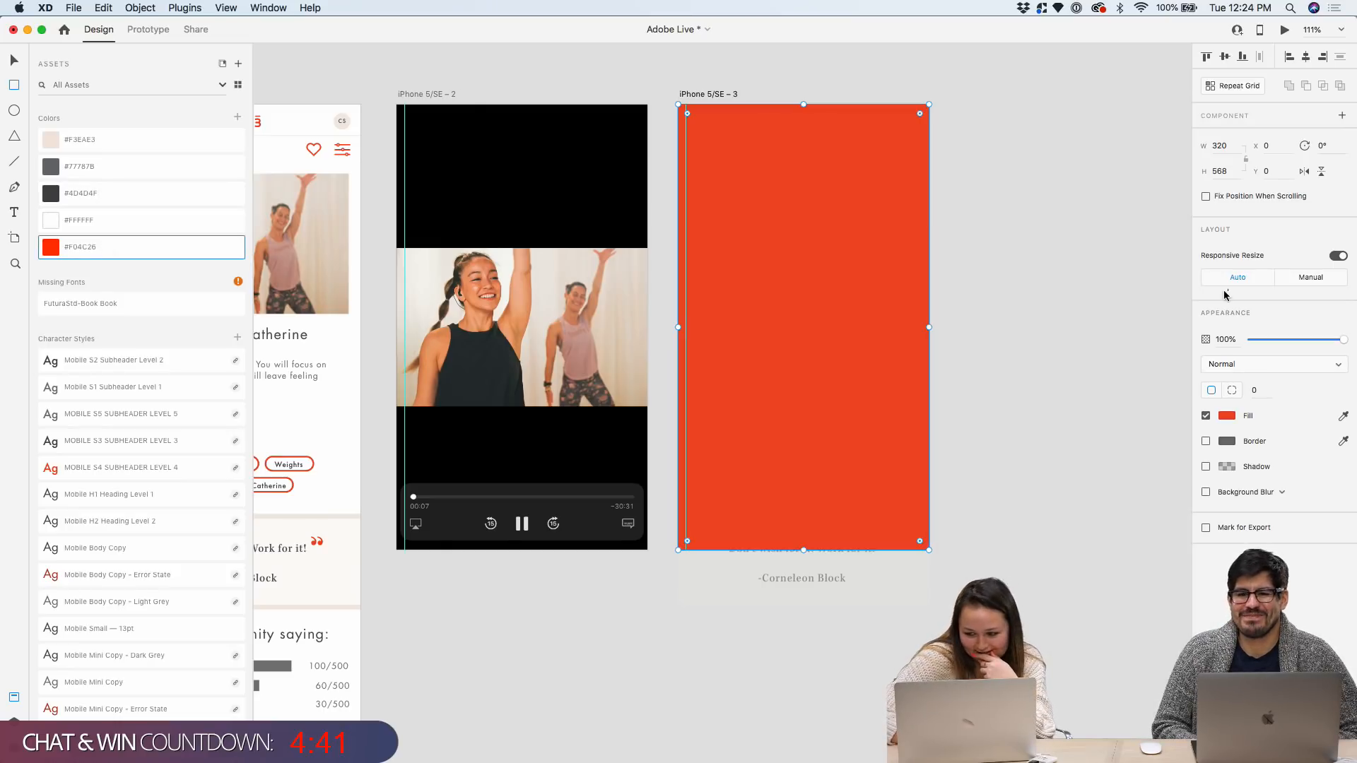
pyautogui.moveTo(1342, 340); pyautogui.dragTo(1297, 347)
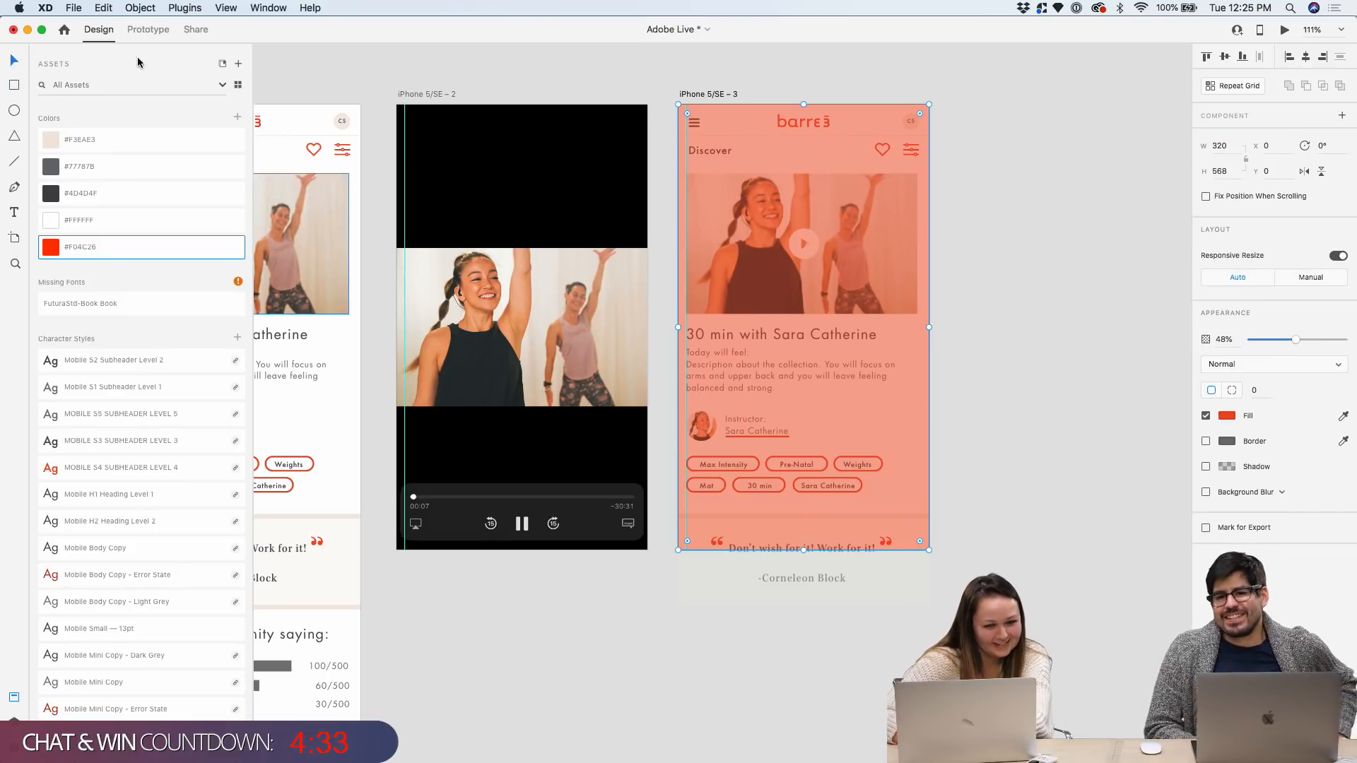
pyautogui.click(83, 145)
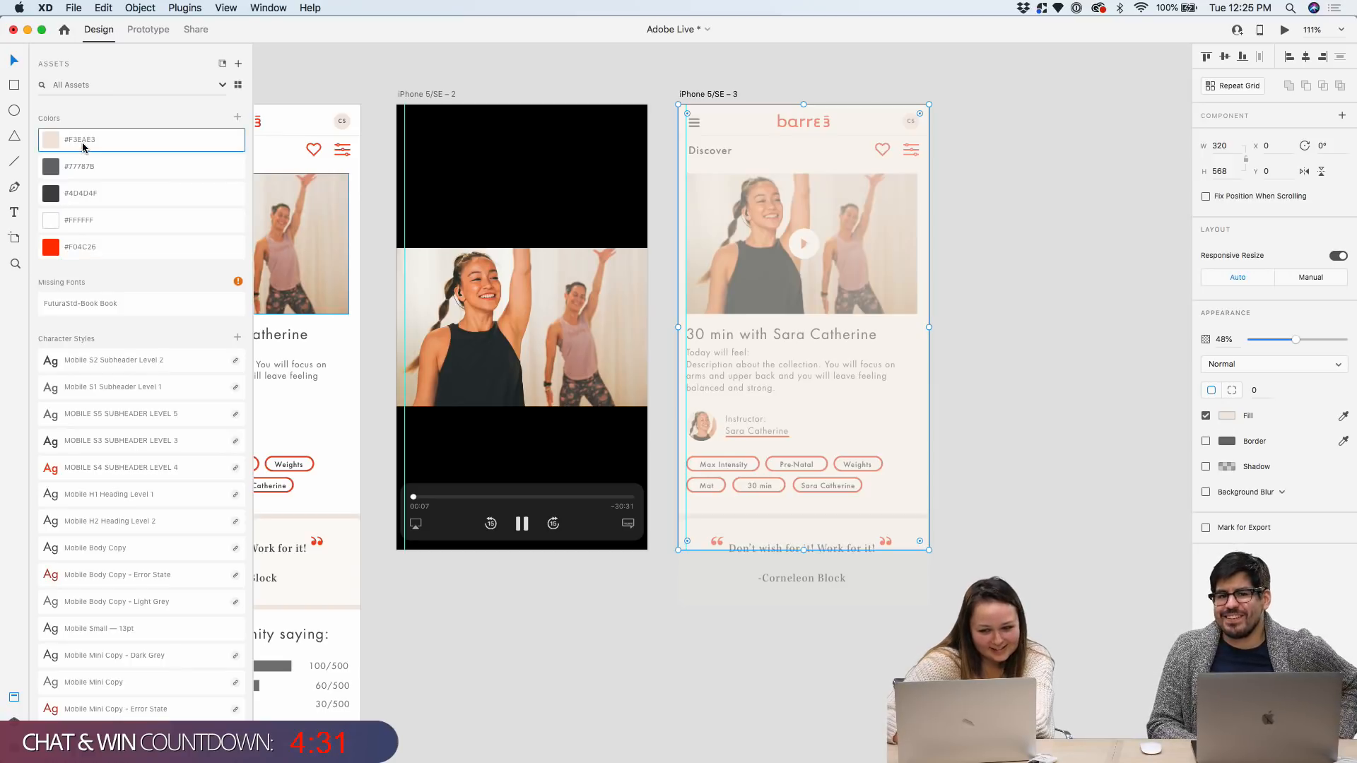
pyautogui.scroll(-5, 143, 223)
pyautogui.scroll(-3, 144, 224)
pyautogui.scroll(10, 143, 223)
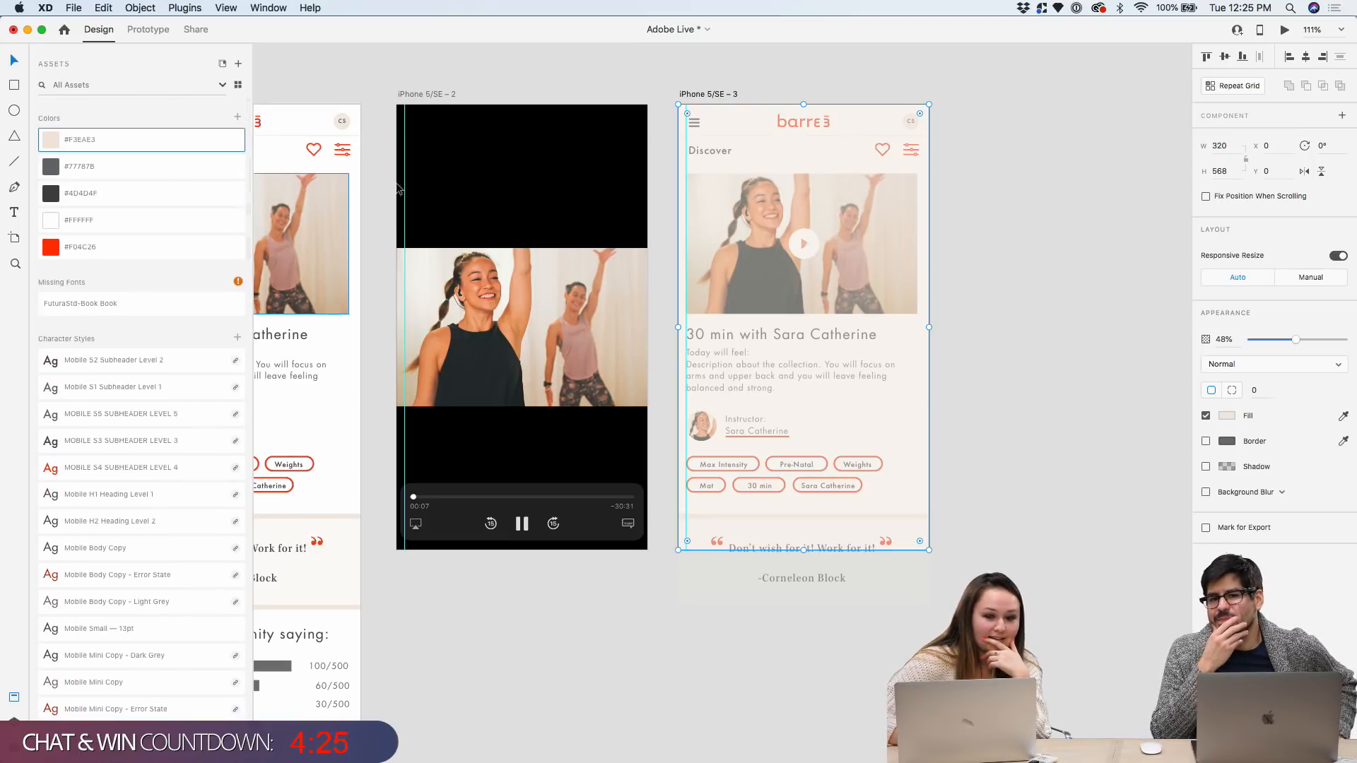
pyautogui.hscroll(-4, 453, 221)
pyautogui.scroll(-5, 453, 221)
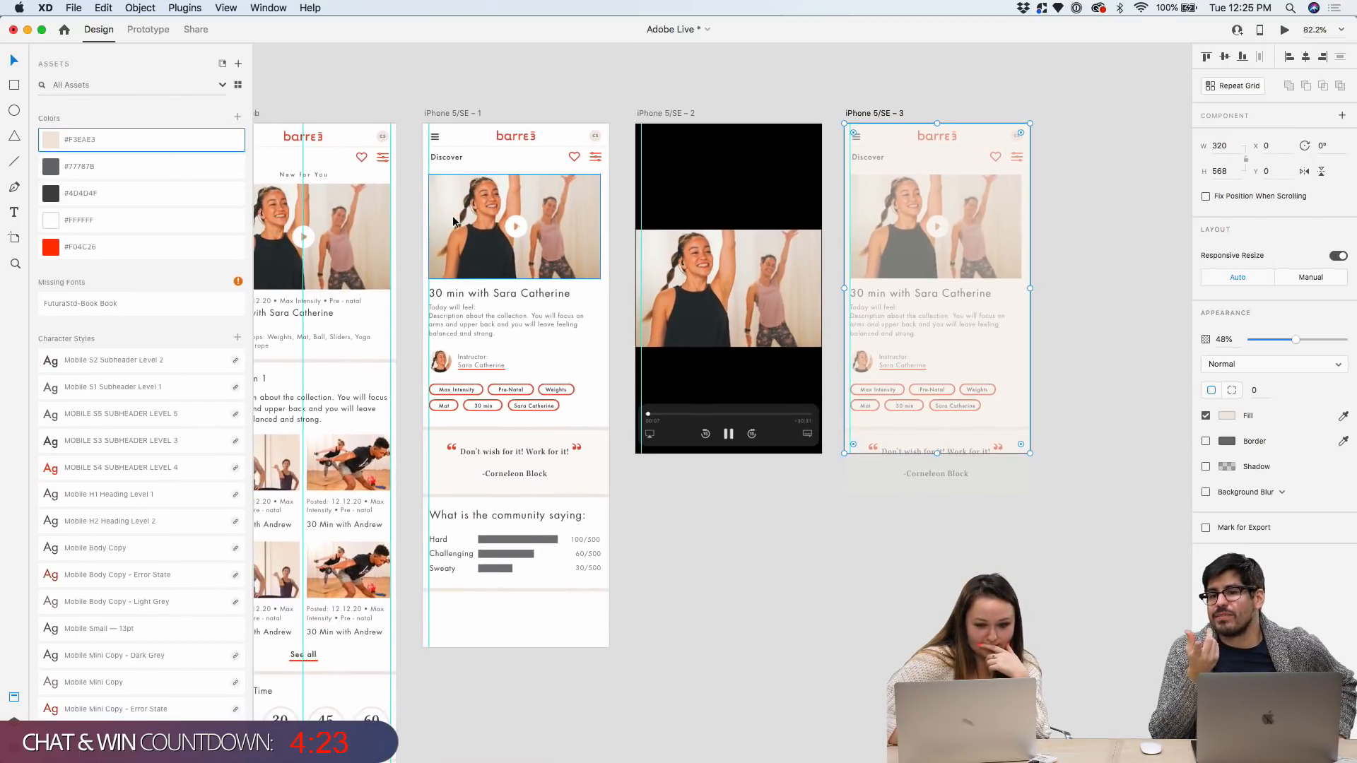
pyautogui.scroll(5, 977, 231)
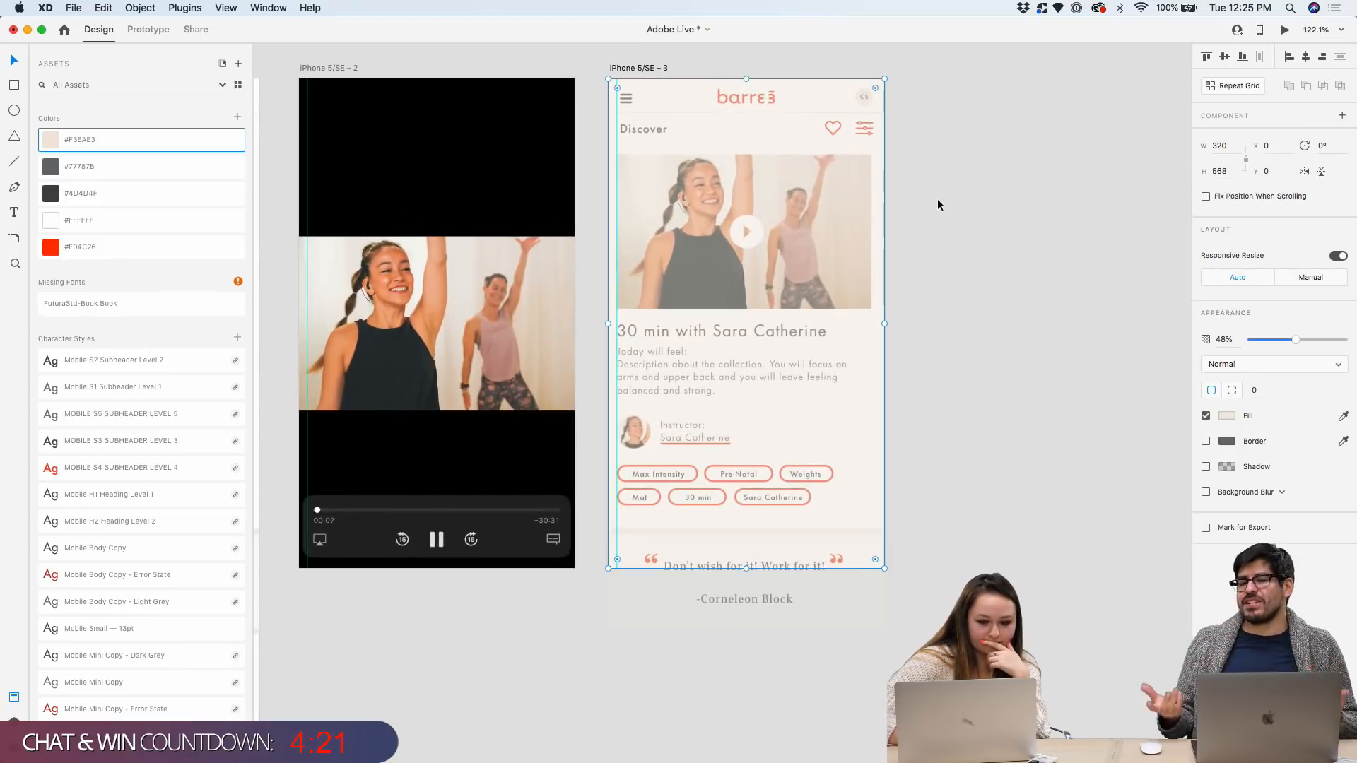
pyautogui.scroll(2, 937, 203)
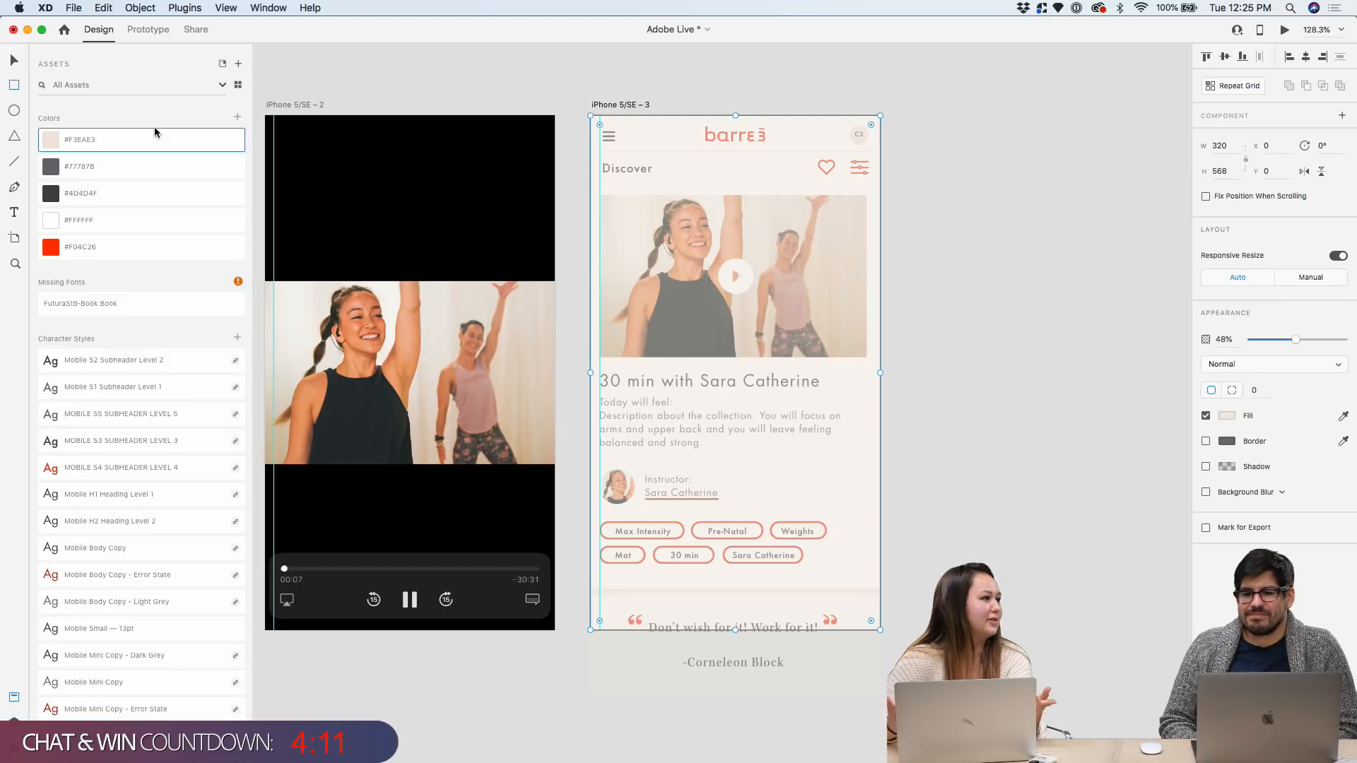
# Draw a white borderless 297×482 card over the beige overlay, lowering its top edge
pyautogui.moveTo(600, 142); pyautogui.dragTo(869, 599)
pyautogui.click(14, 61)
pyautogui.moveTo(782, 240); pyautogui.dragTo(783, 241)
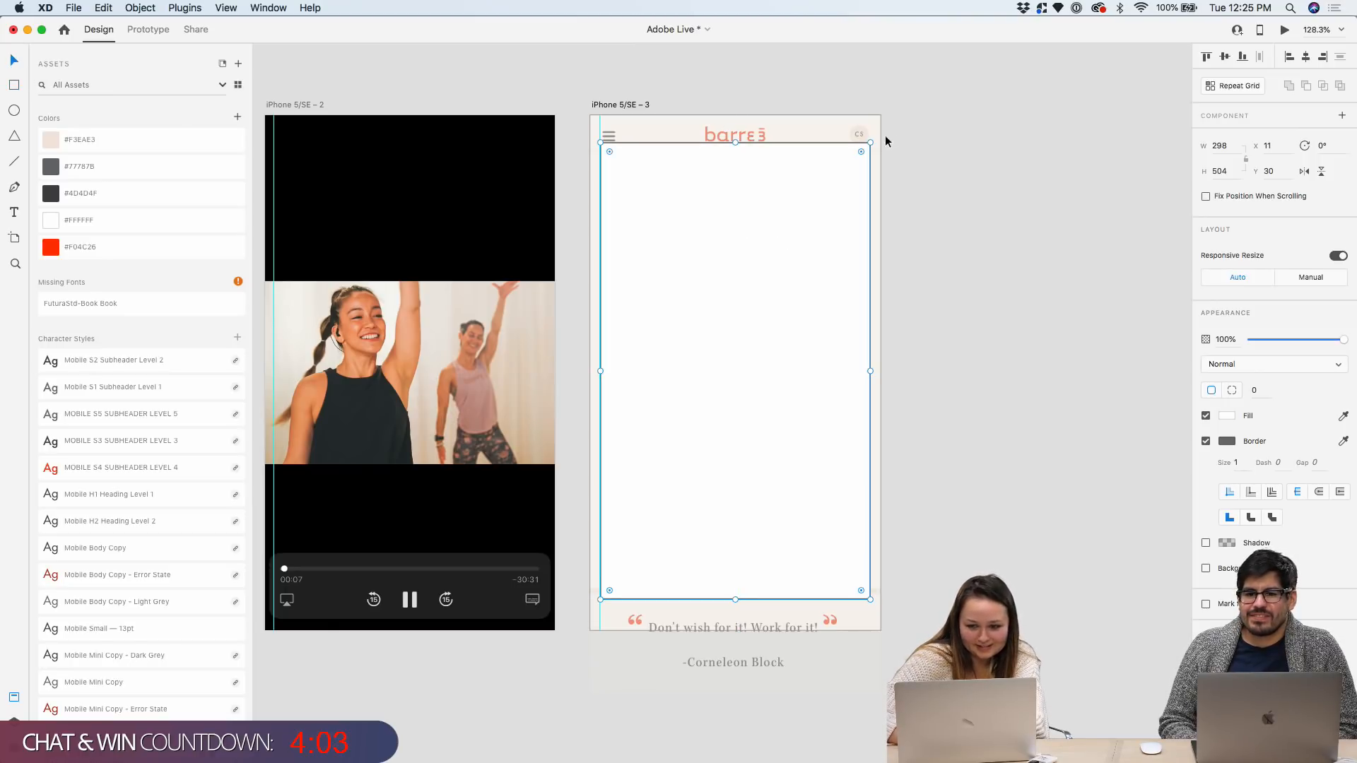
pyautogui.moveTo(870, 143); pyautogui.dragTo(869, 163)
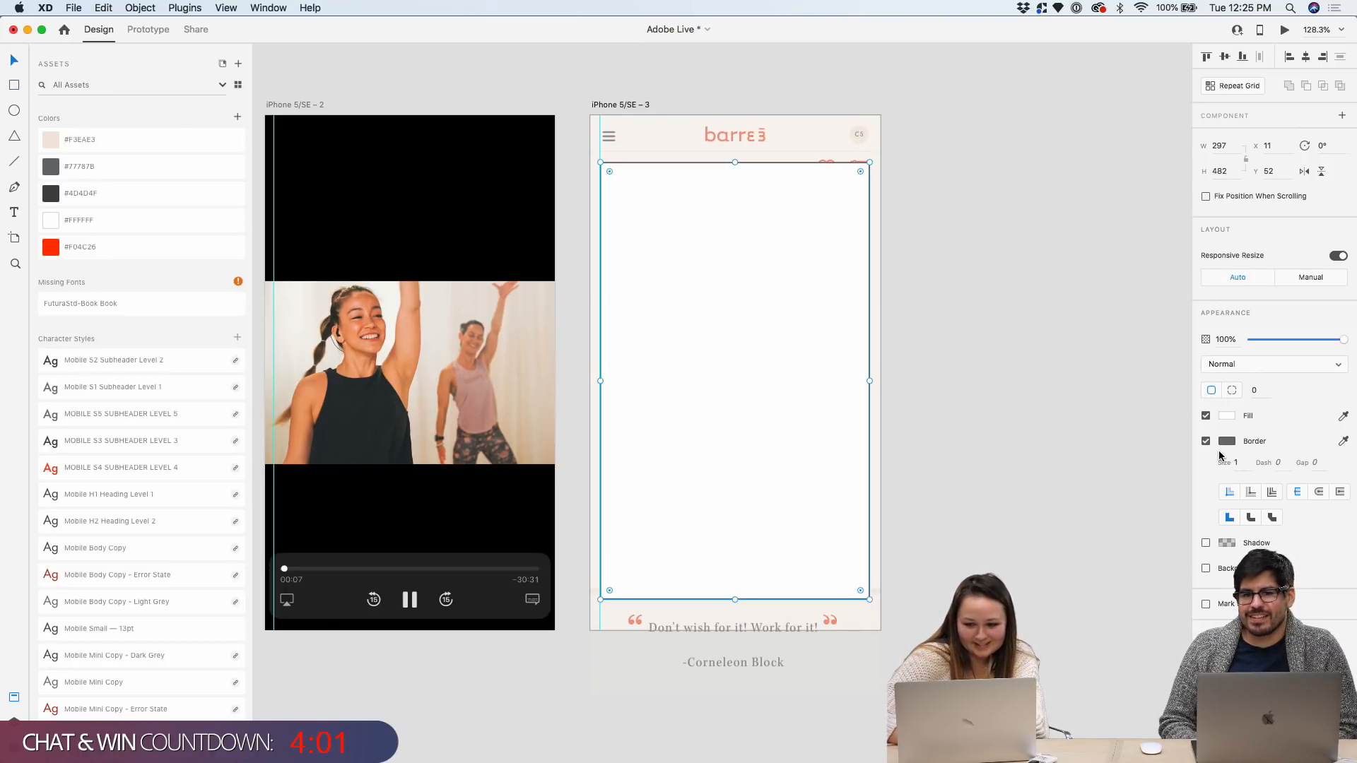
pyautogui.click(1206, 441)
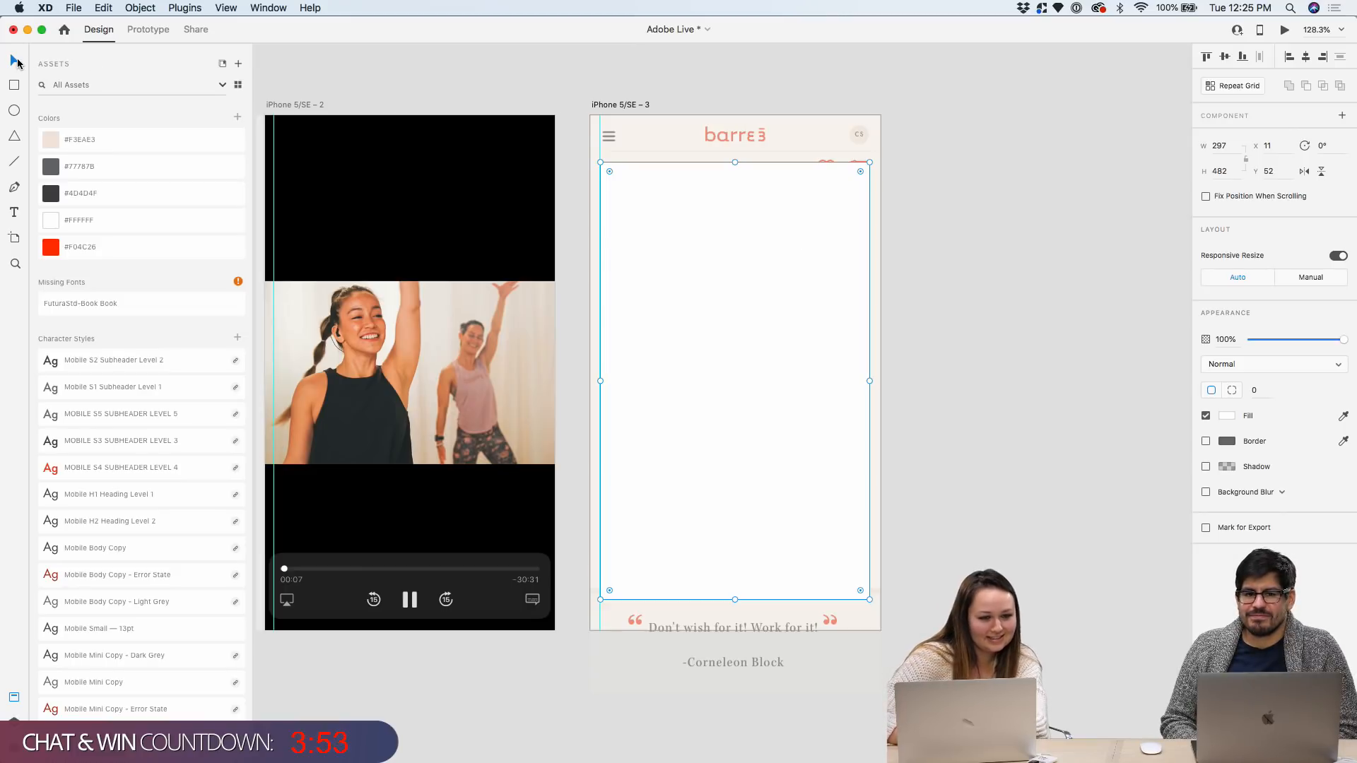
# Save the document with Cmd+S
pyautogui.press('super+s')
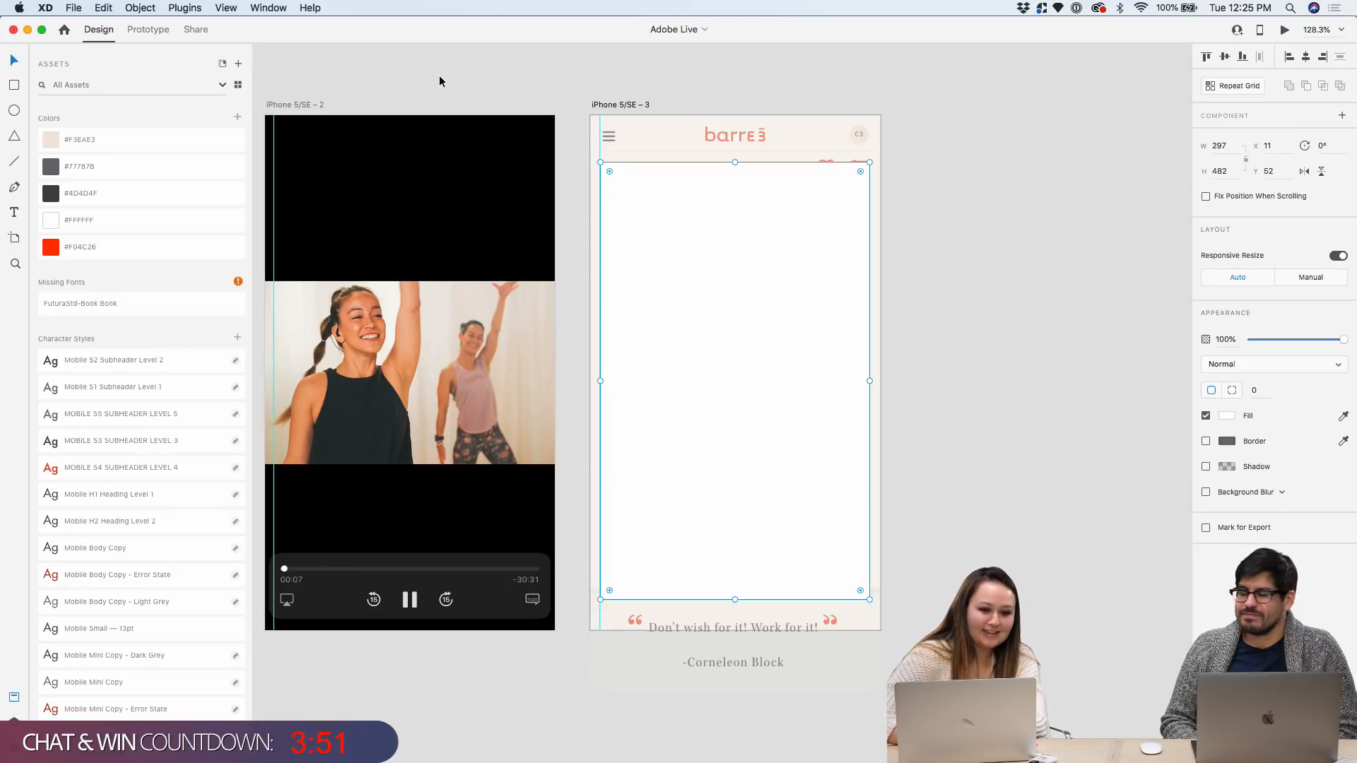
pyautogui.scroll(-5, 439, 81)
pyautogui.hscroll(-5, 607, 61)
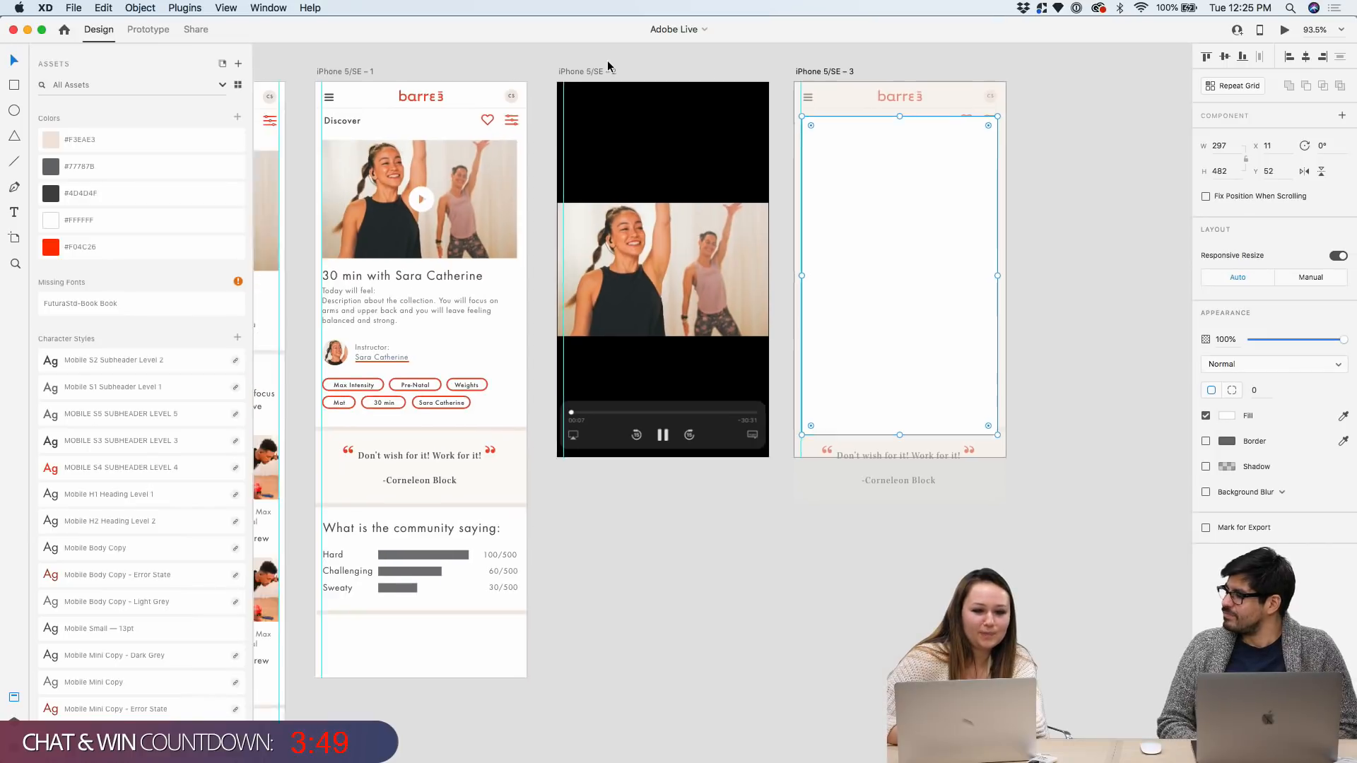
pyautogui.hscroll(-2, 608, 66)
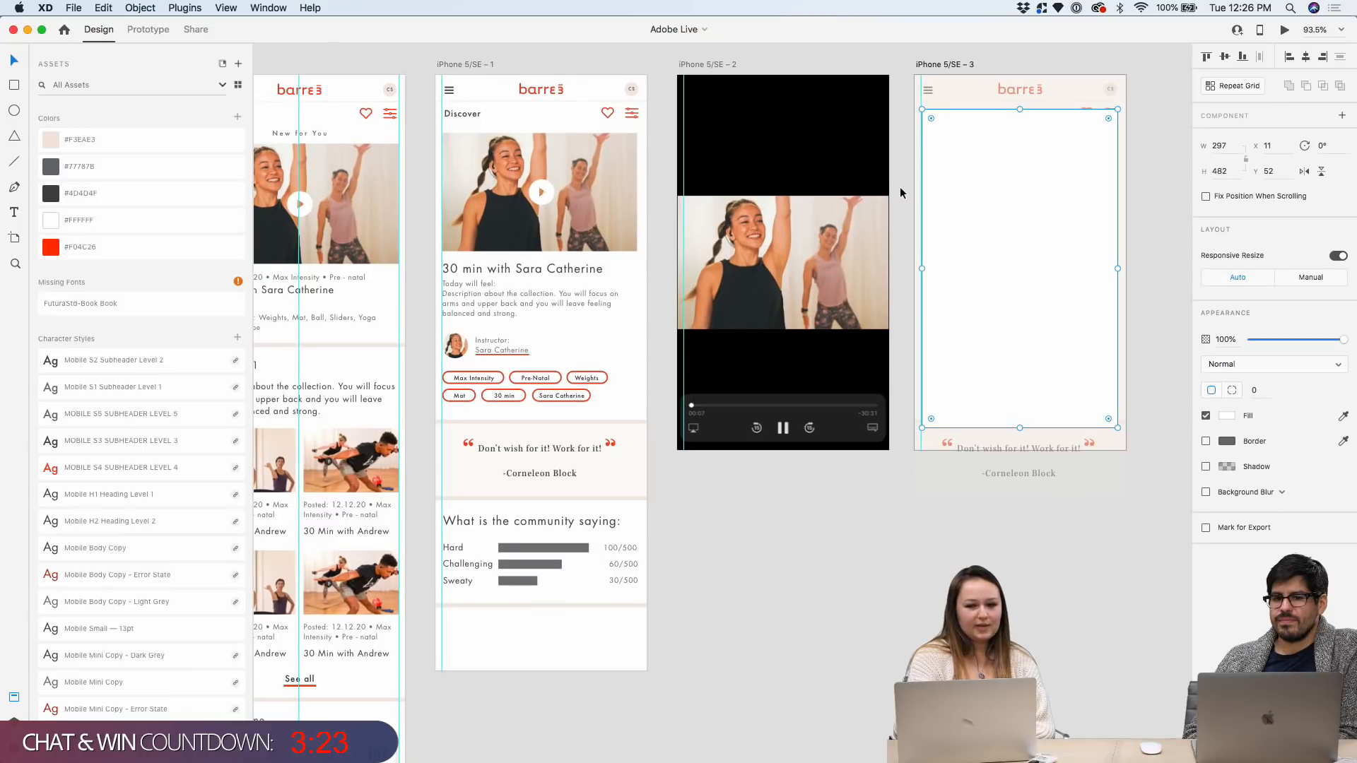
pyautogui.hscroll(3, 1007, 131)
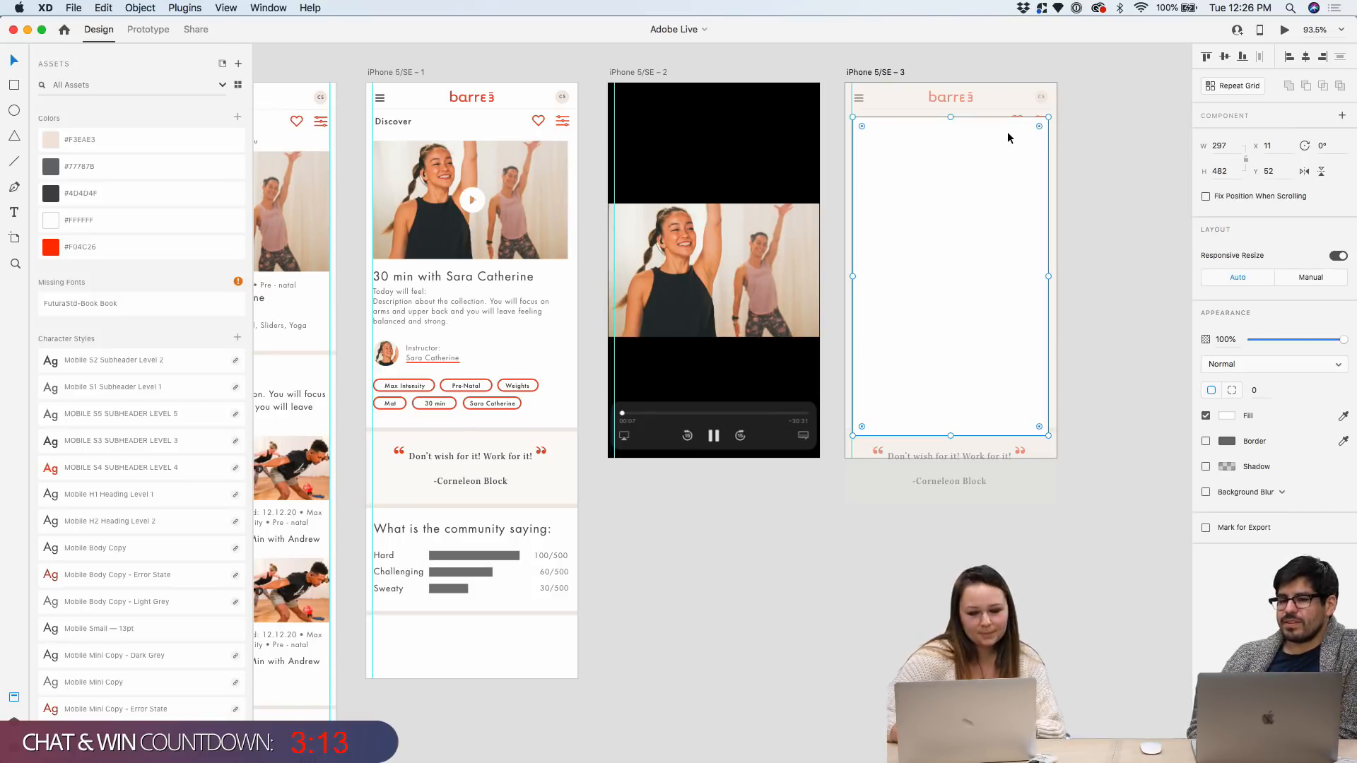
pyautogui.scroll(5, 1124, 151)
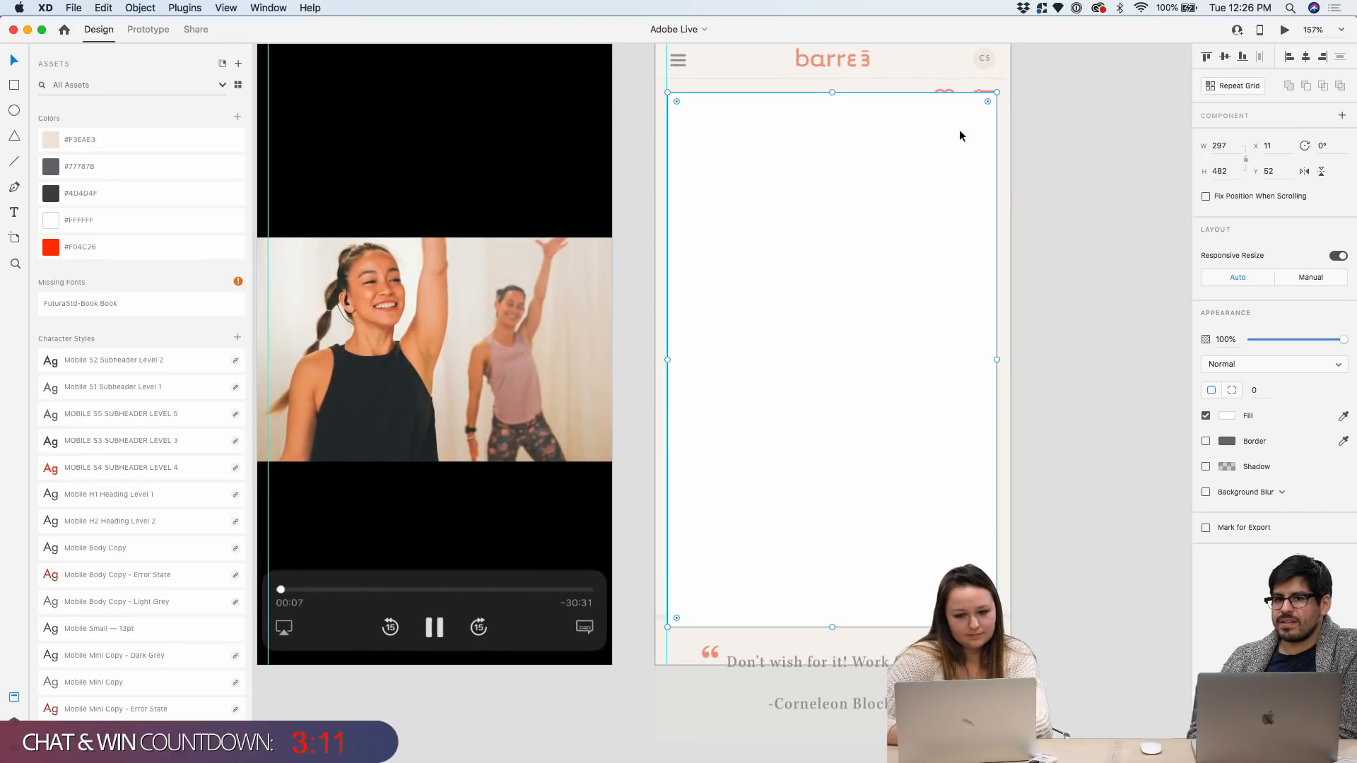
pyautogui.scroll(1, 960, 129)
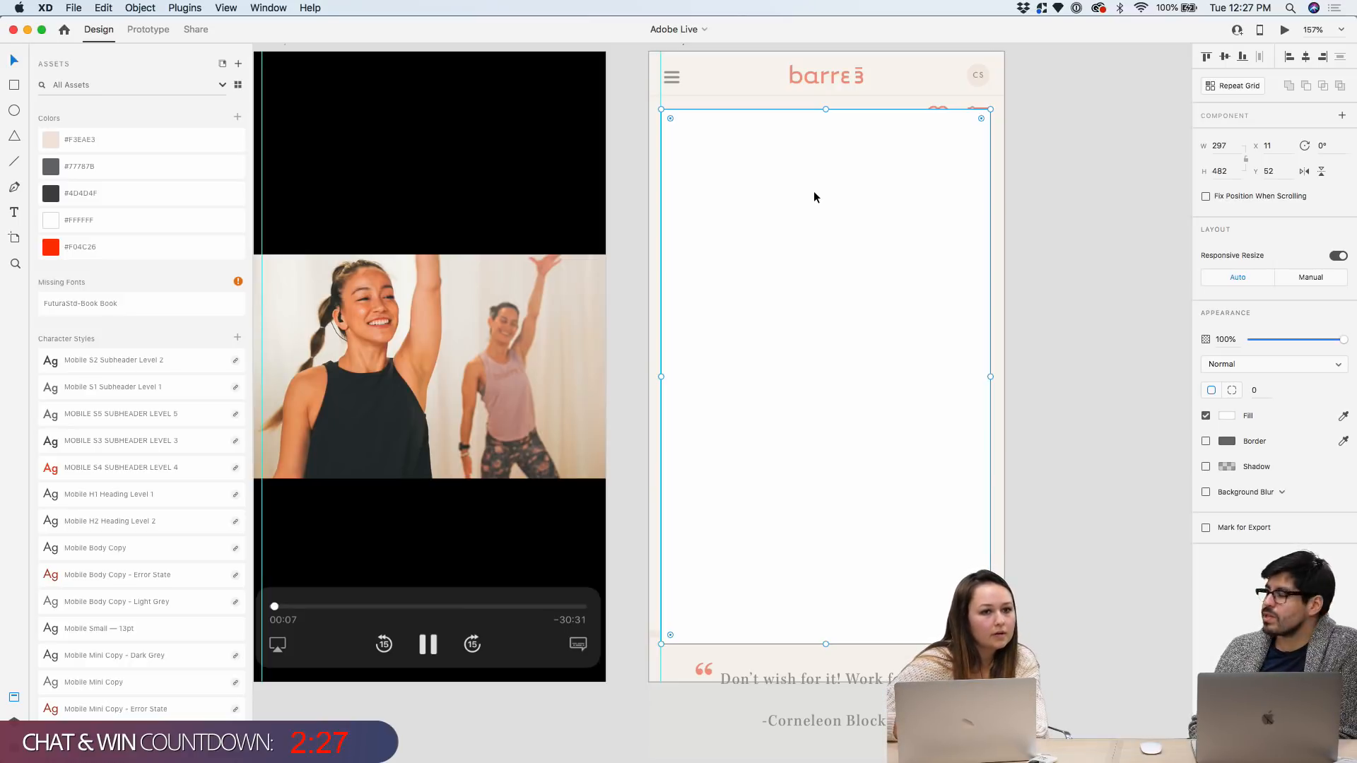
pyautogui.scroll(-5, 812, 190)
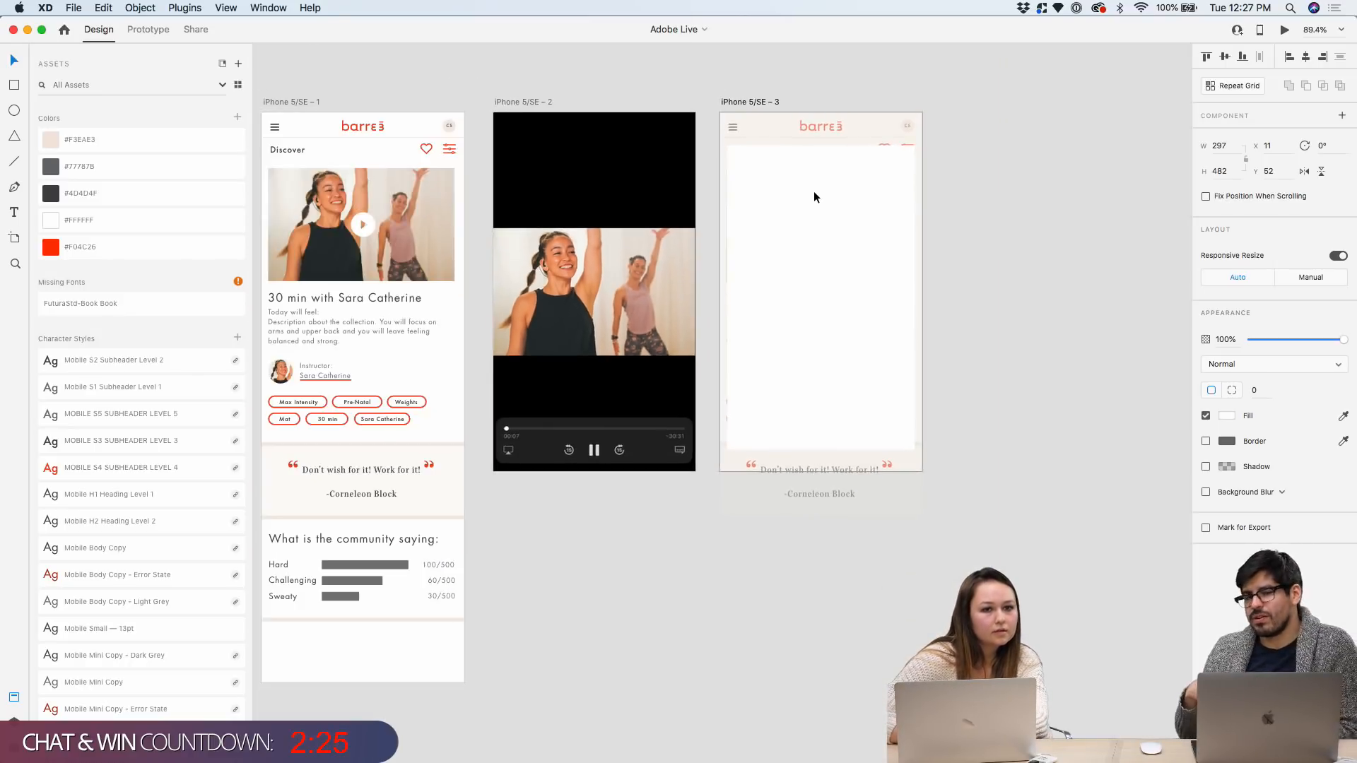
pyautogui.hscroll(-3, 636, 353)
pyautogui.scroll(2, 465, 527)
pyautogui.scroll(5, 741, 510)
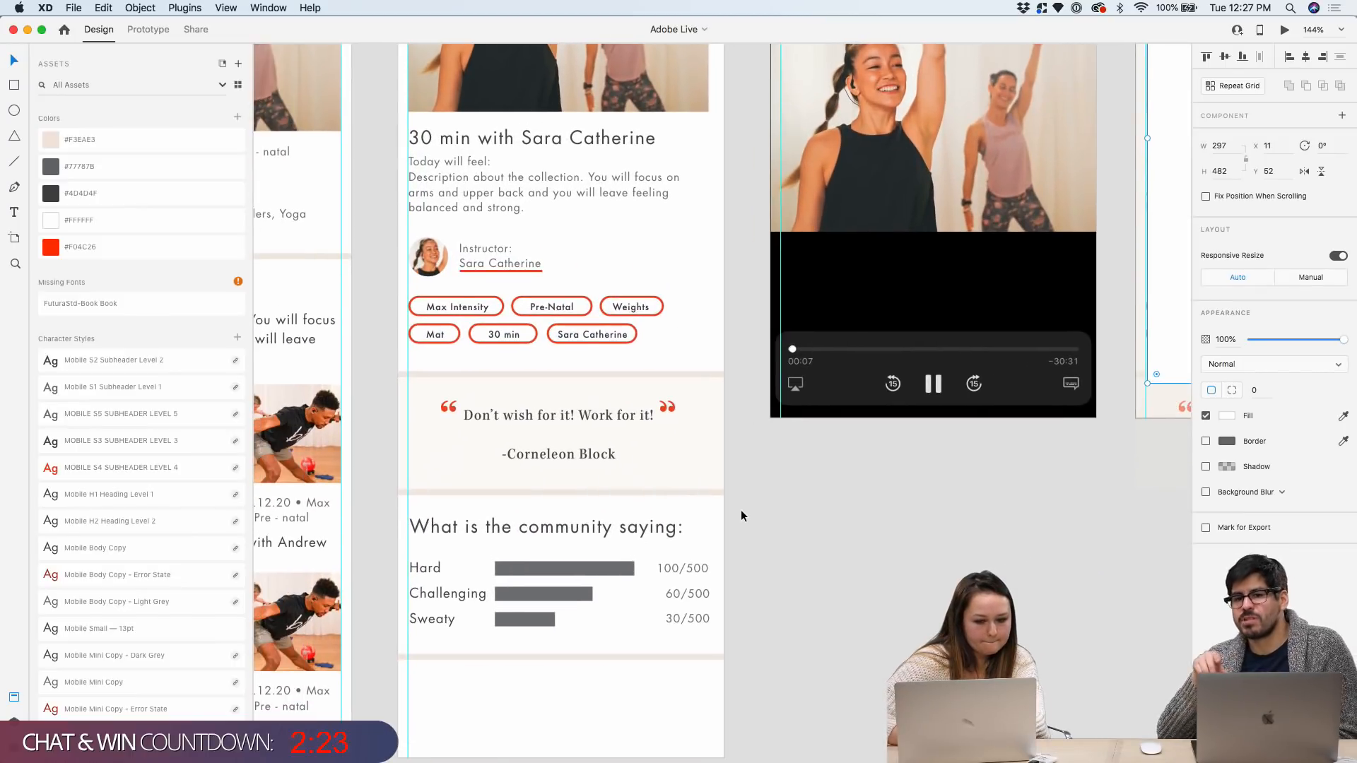
pyautogui.scroll(6, 741, 492)
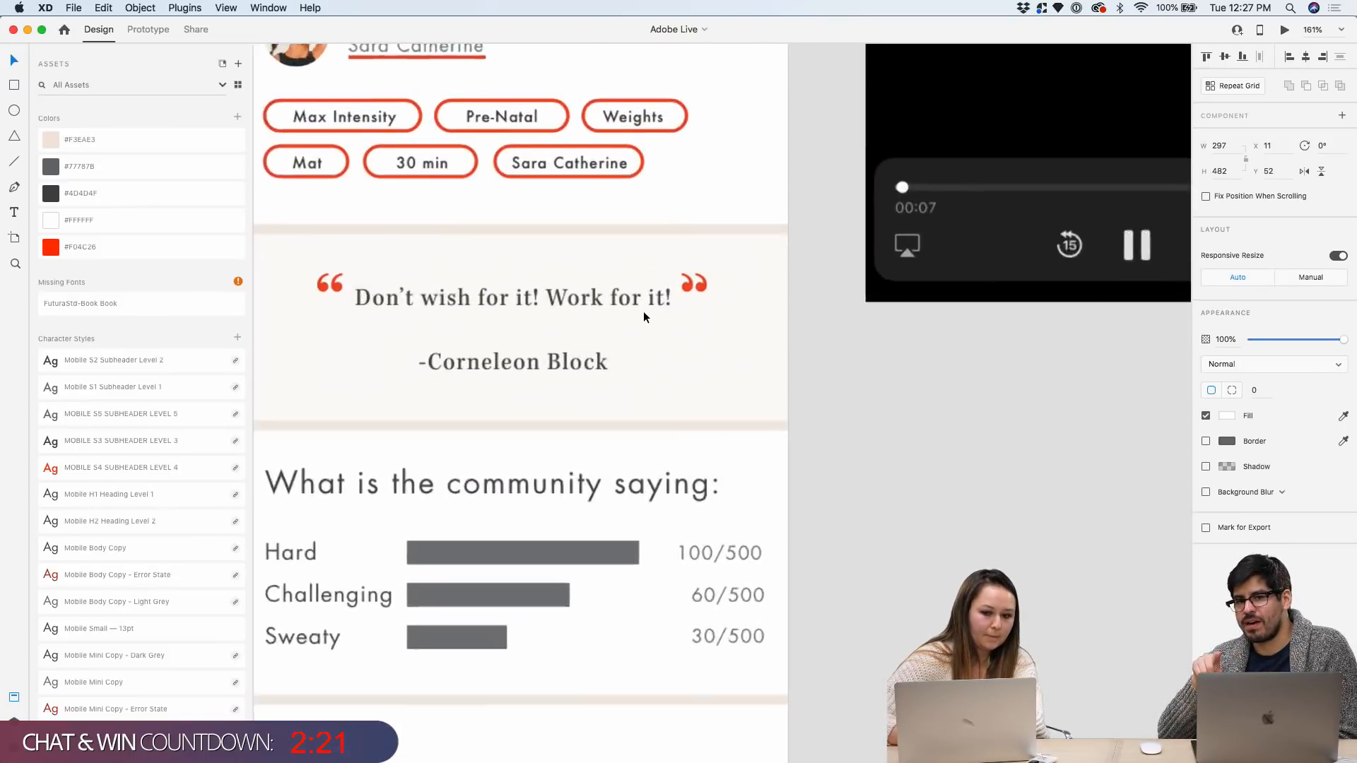
pyautogui.hscroll(-2, 323, 290)
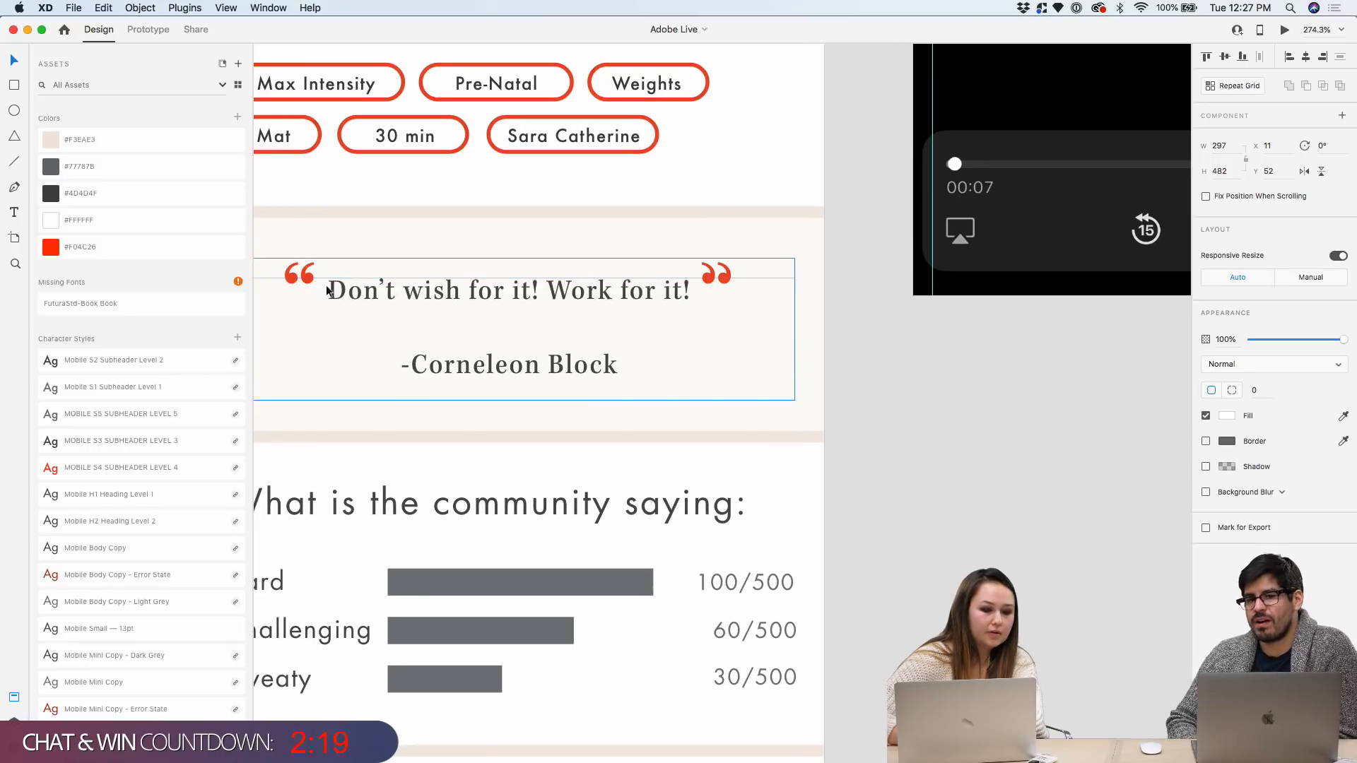
pyautogui.scroll(-3, 466, 235)
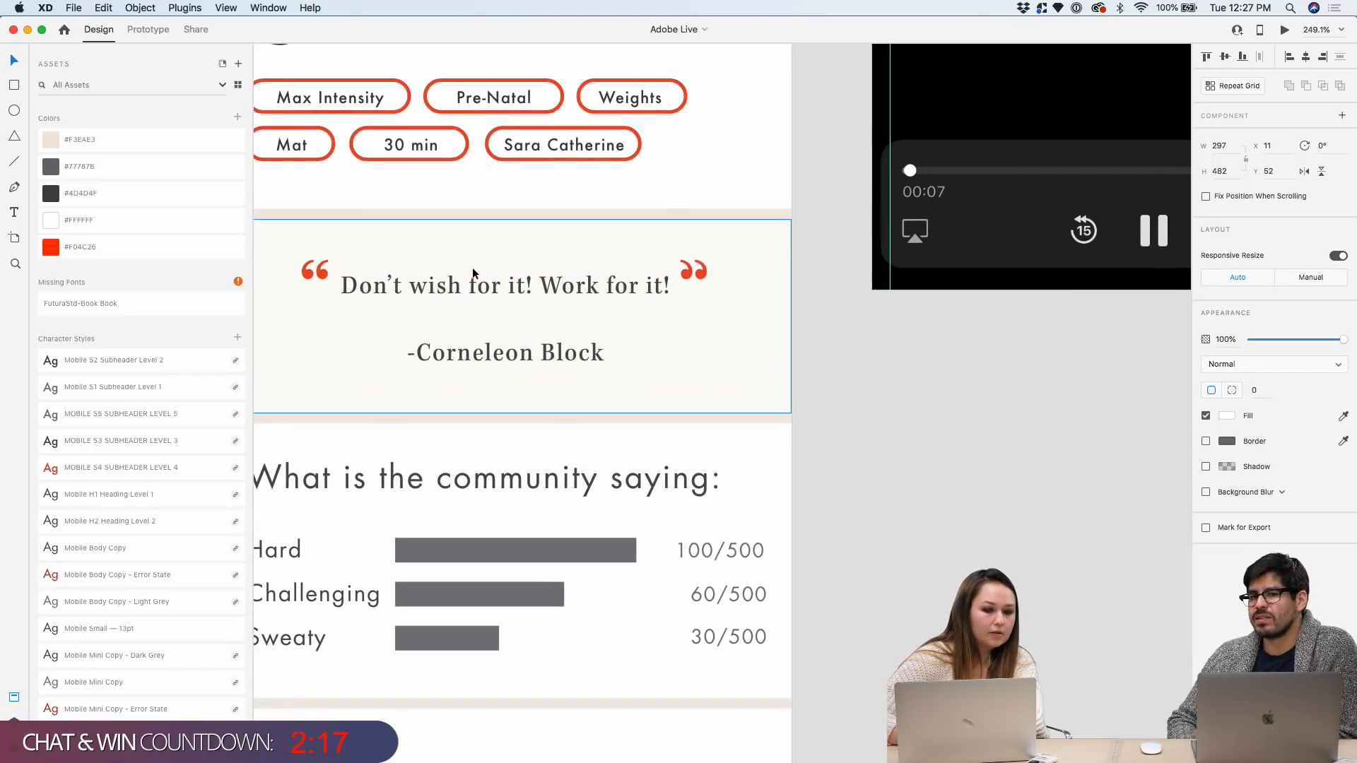
pyautogui.scroll(1, 471, 273)
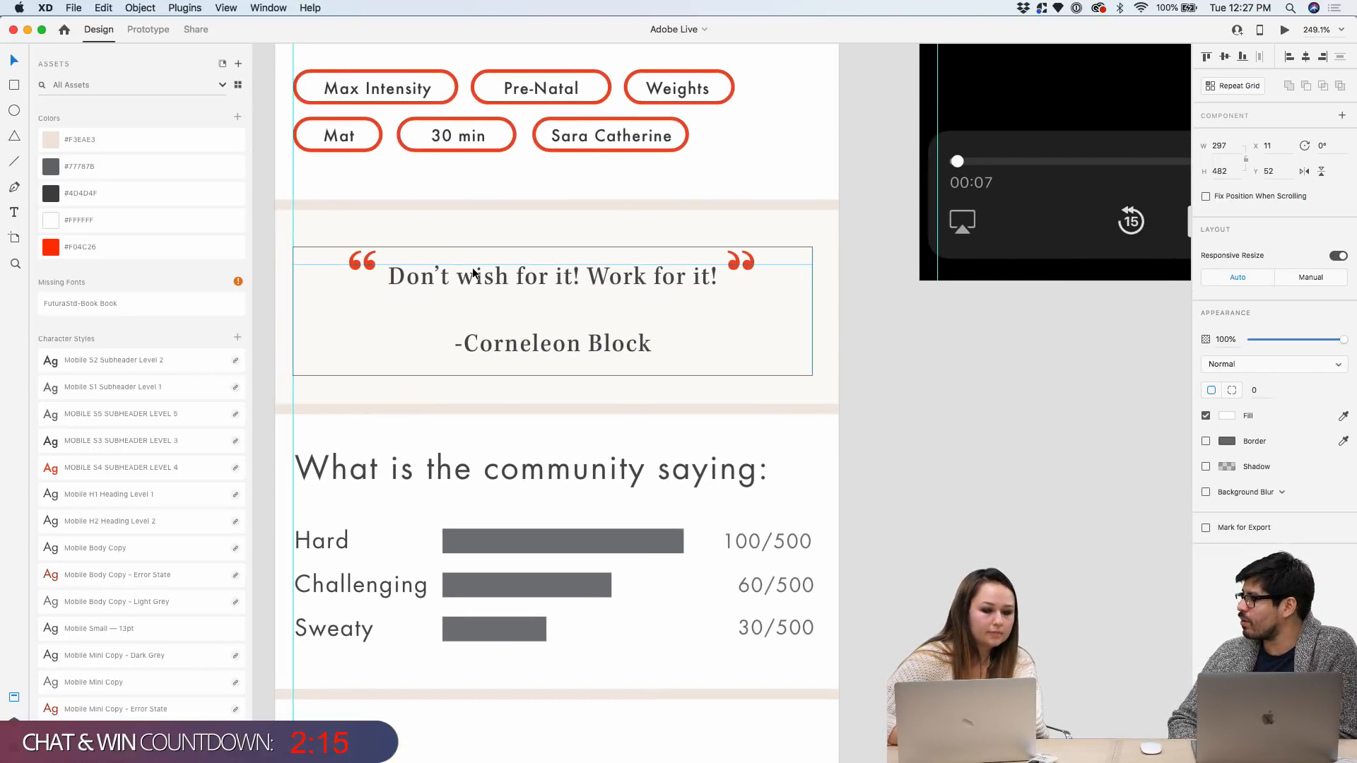
pyautogui.scroll(-2, 614, 533)
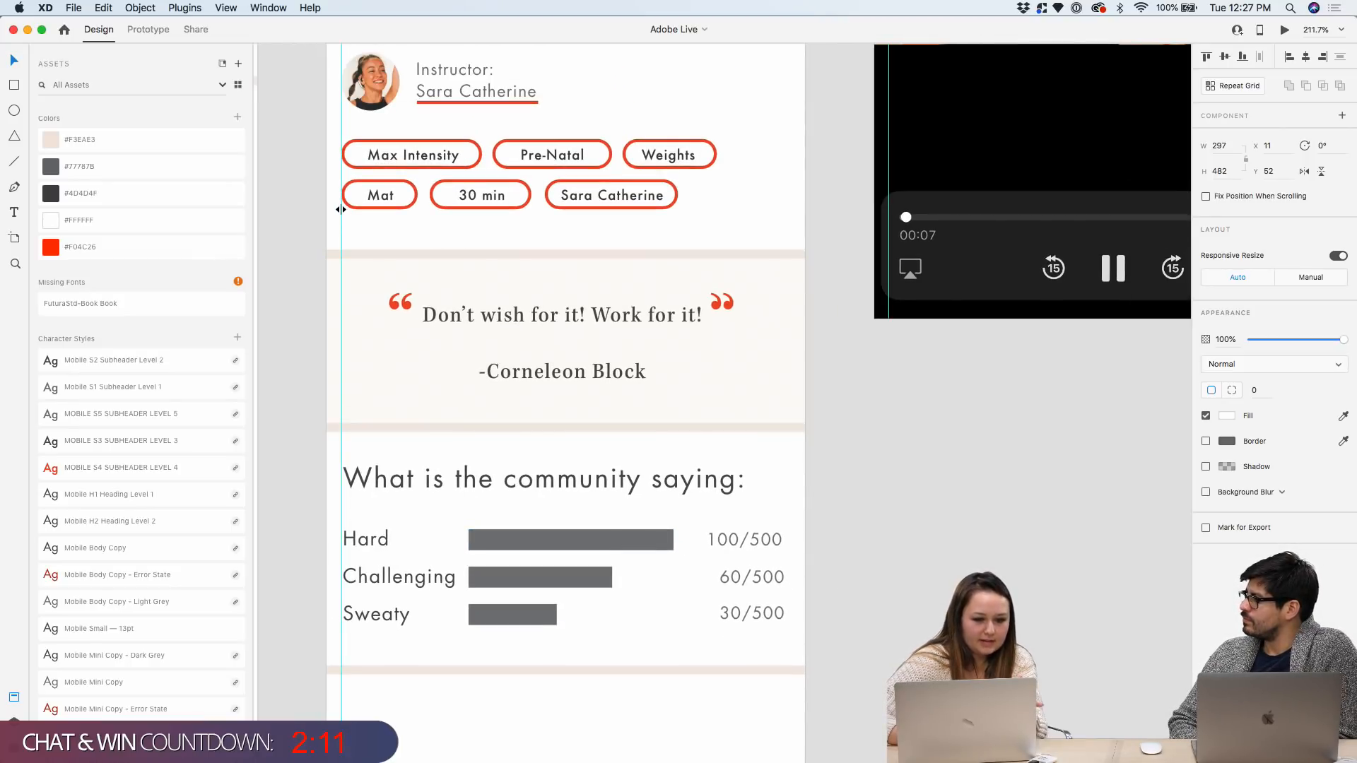
pyautogui.scroll(-1, 337, 333)
pyautogui.scroll(-5, 191, 272)
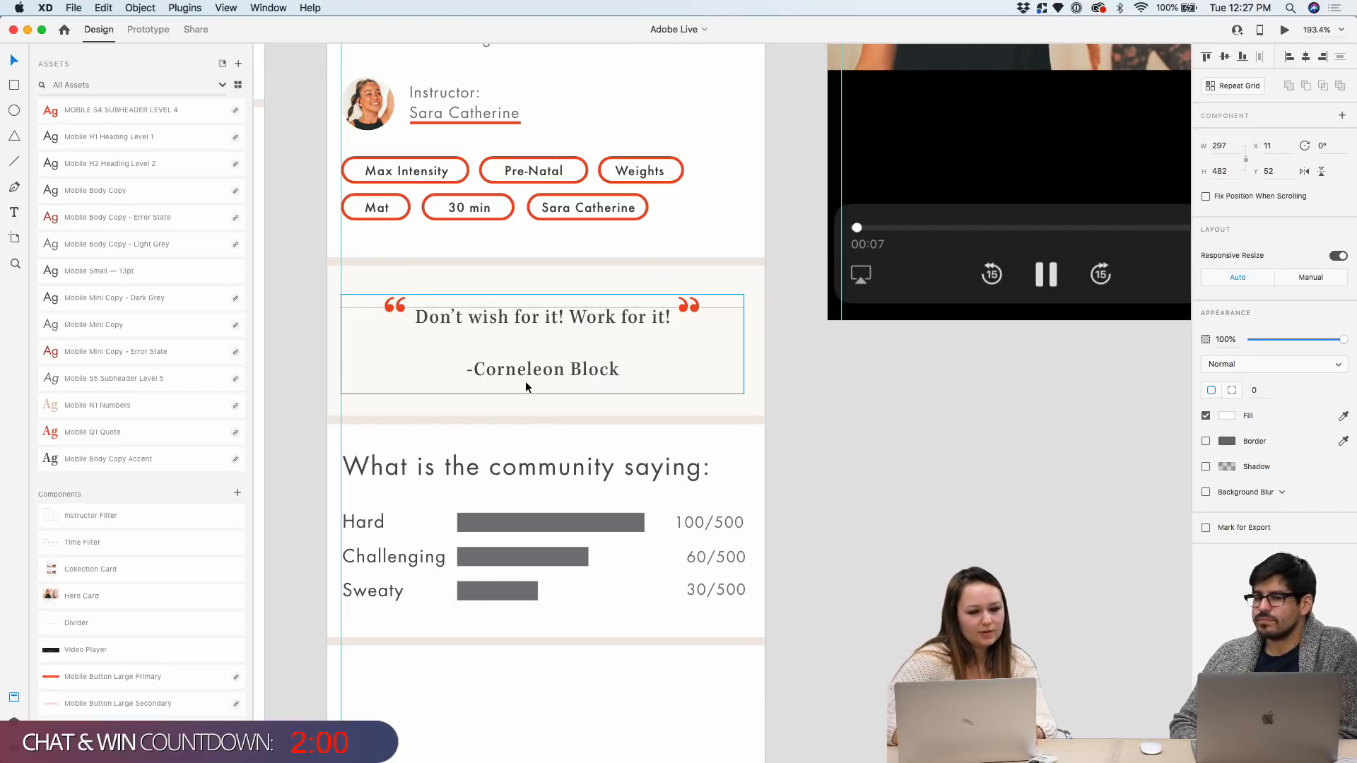
pyautogui.scroll(-5, 524, 380)
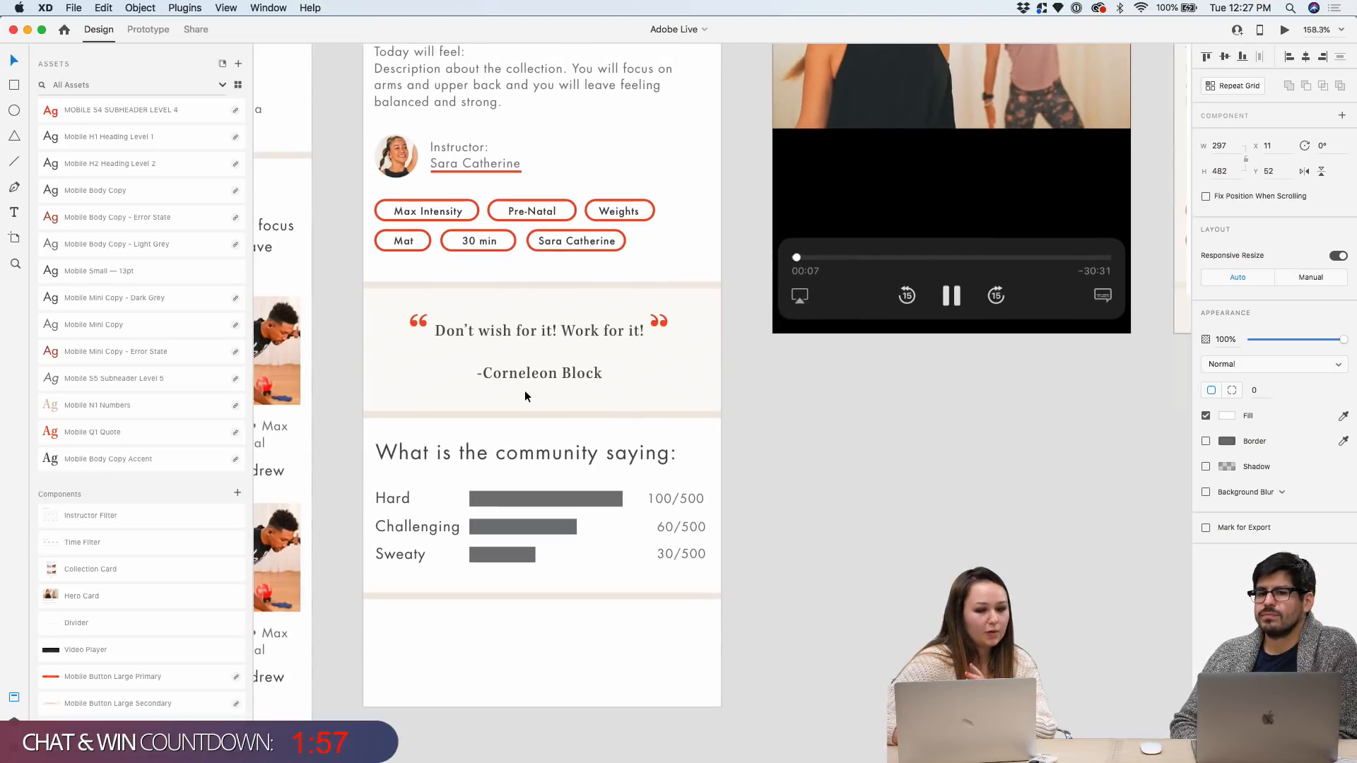
pyautogui.scroll(3, 647, 303)
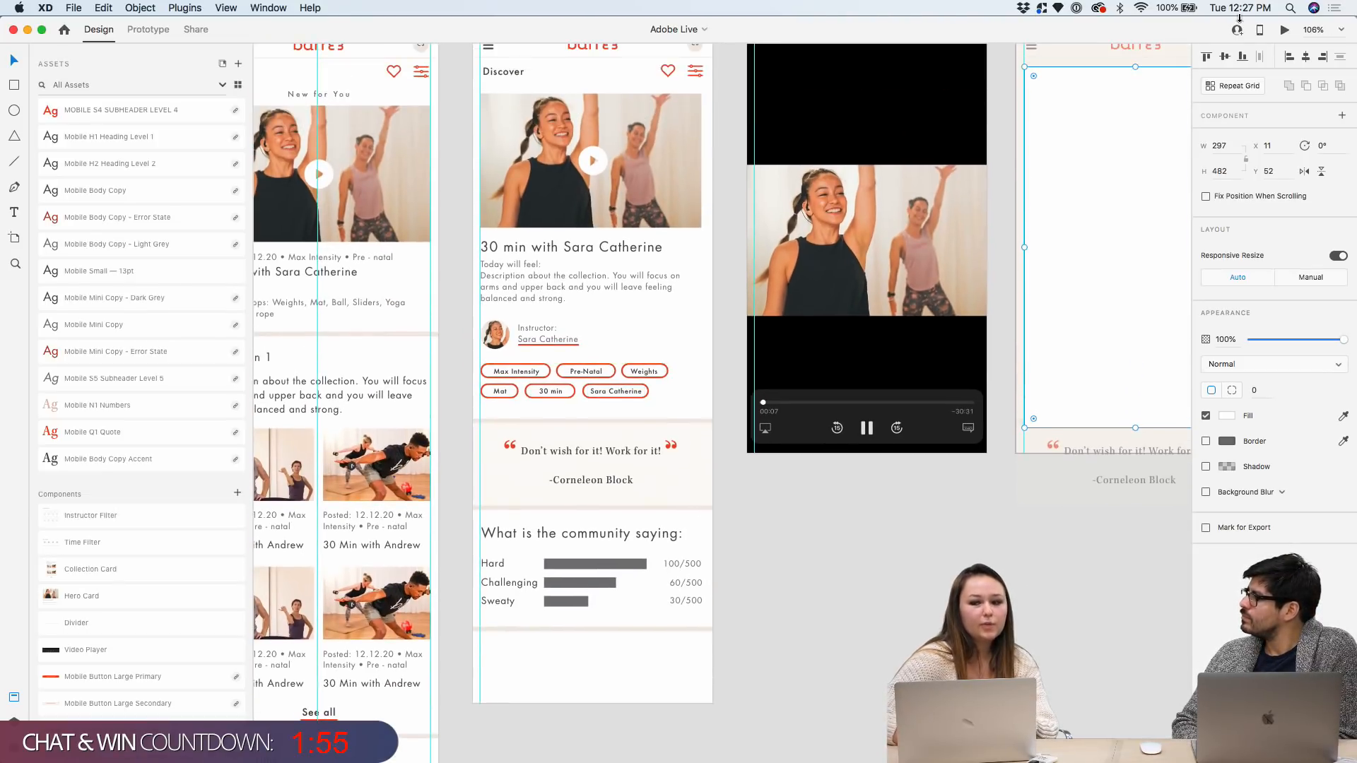
pyautogui.press('super+Return')
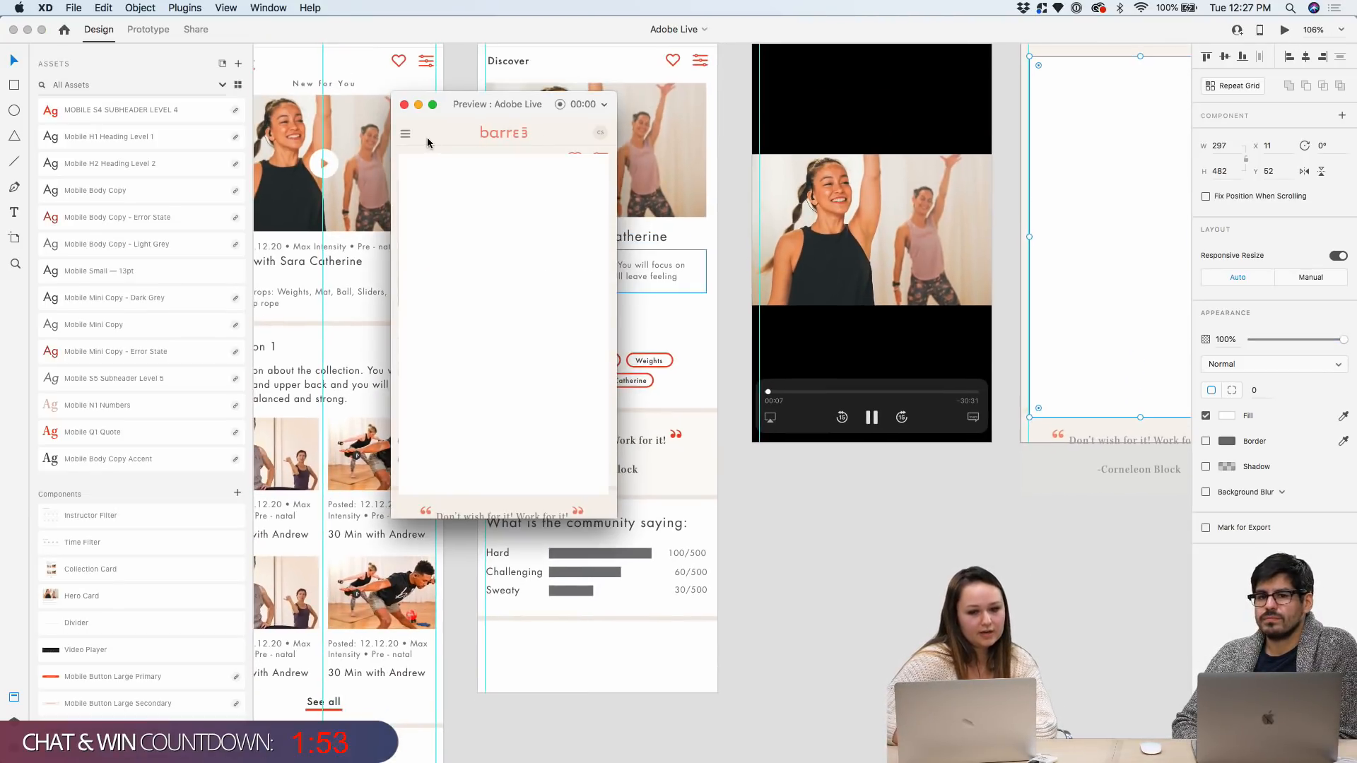
pyautogui.click(404, 104)
pyautogui.scroll(1, 761, 189)
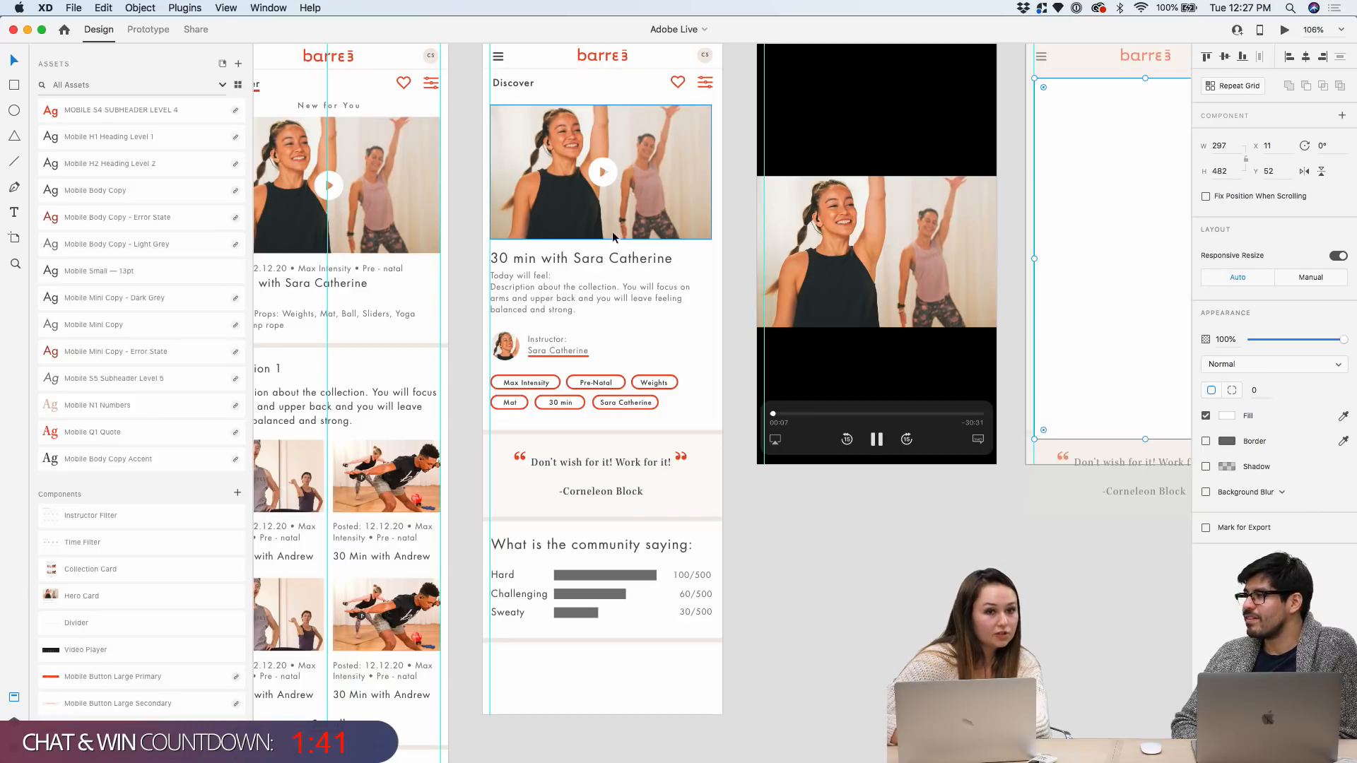
pyautogui.scroll(-3, 576, 245)
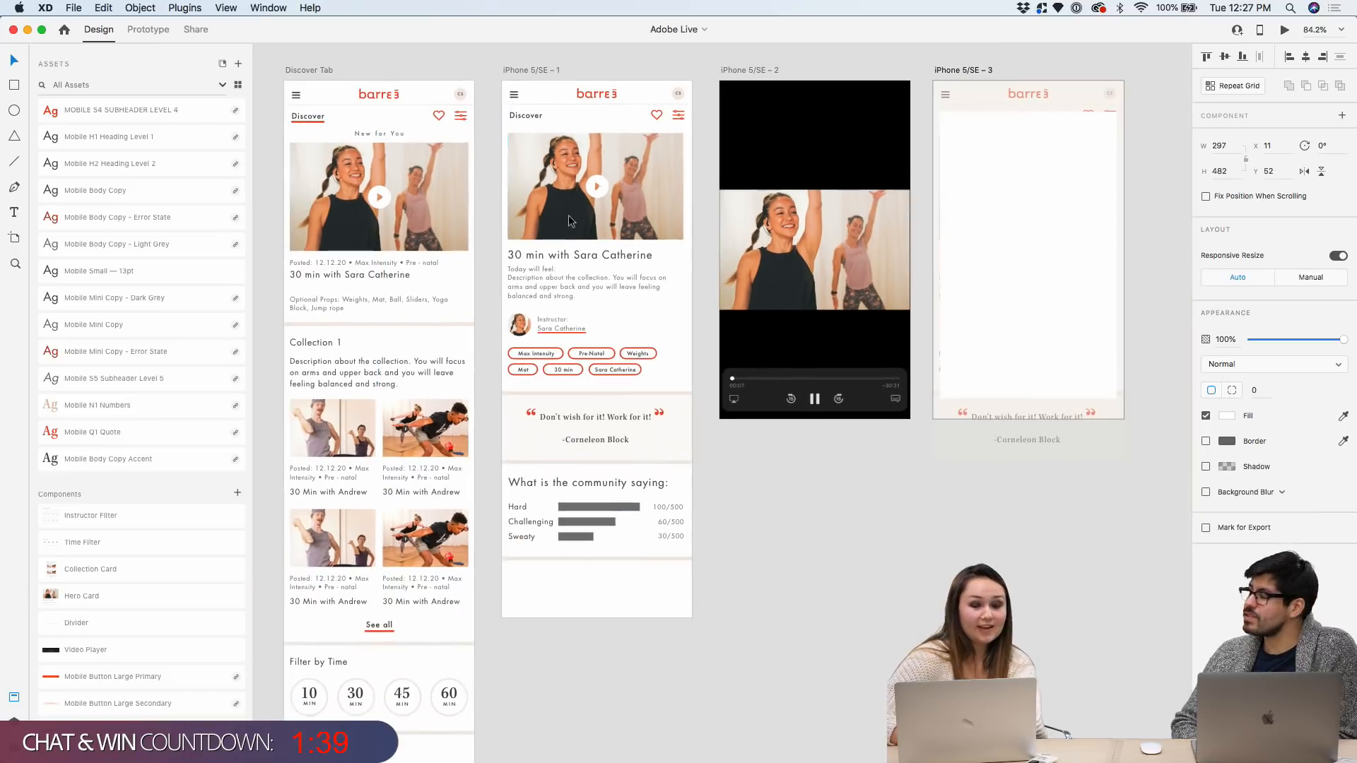
# Drag the iPhone 5/SE – 1 artboard's bottom edge down to make it taller
pyautogui.click(540, 71)
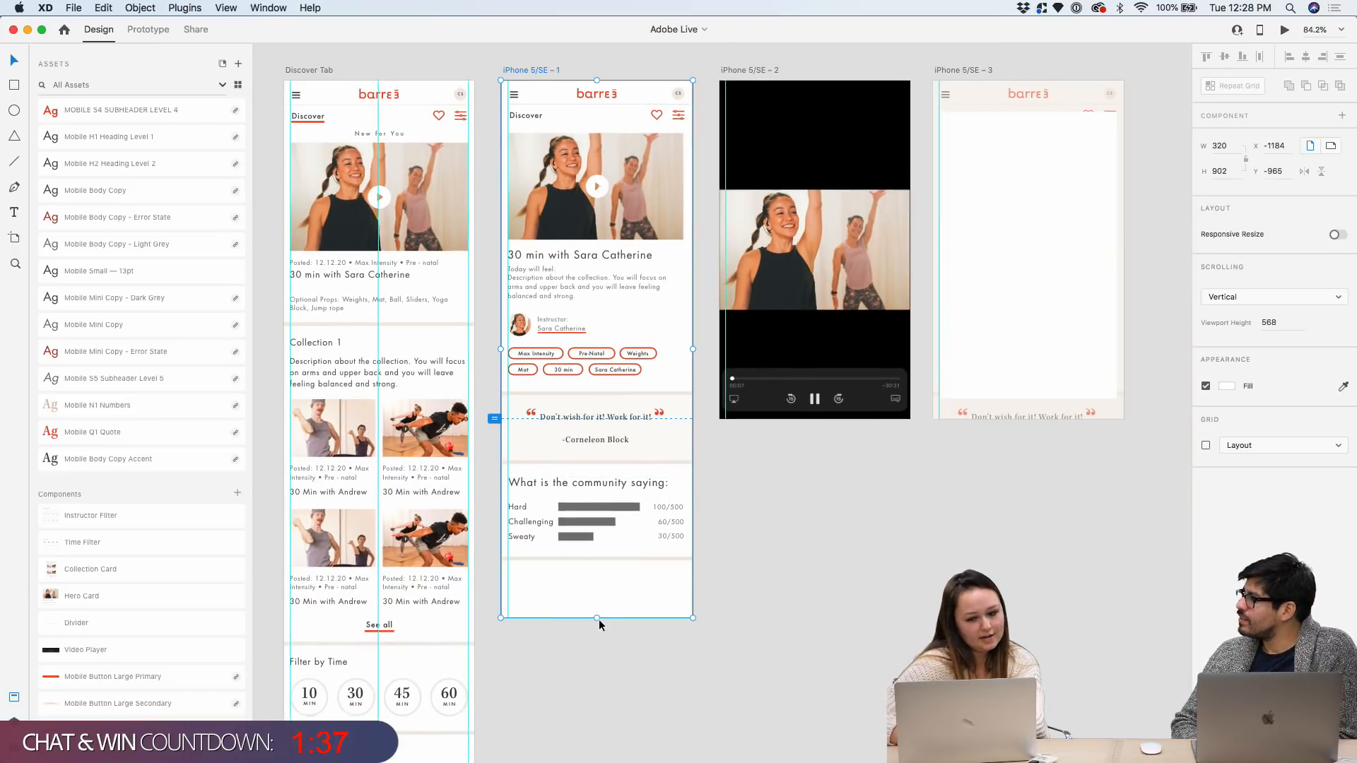
pyautogui.moveTo(598, 617); pyautogui.dragTo(598, 660)
pyautogui.click(756, 557)
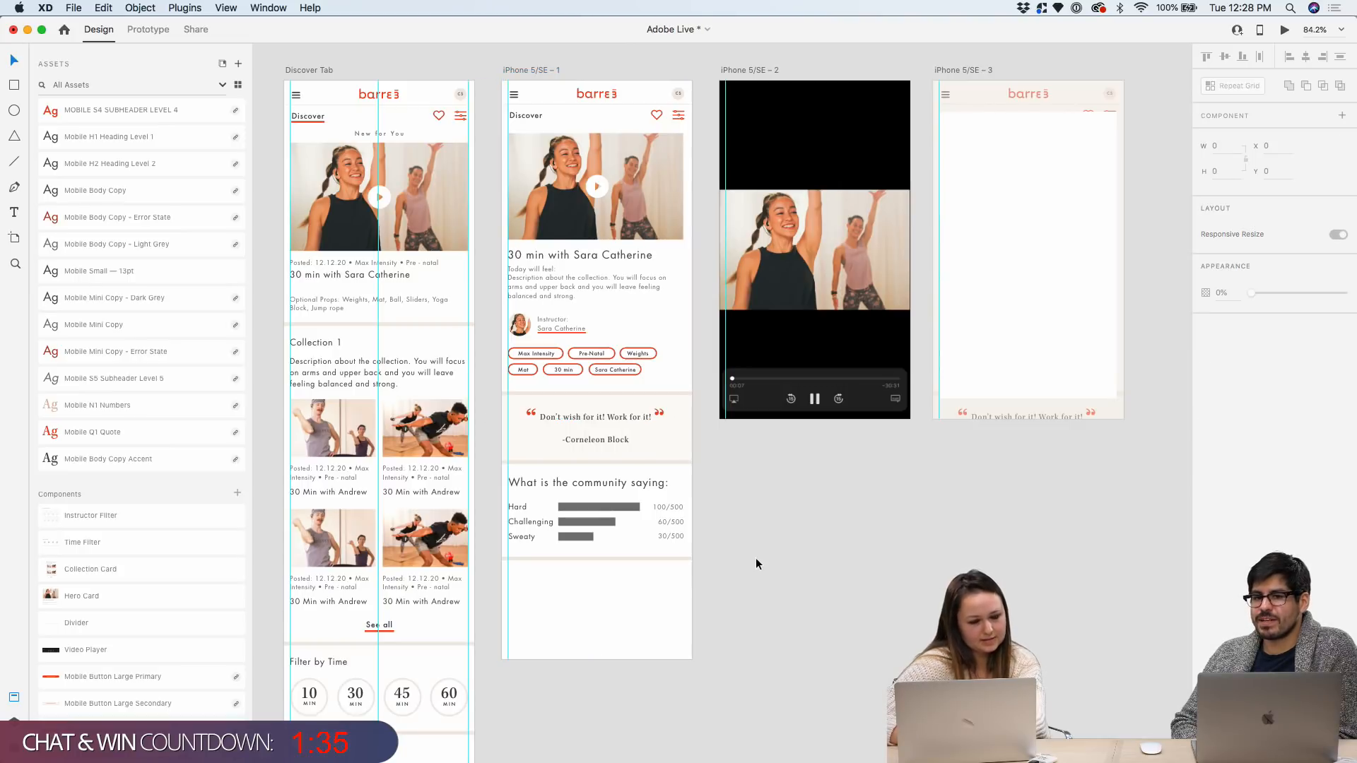
pyautogui.scroll(5, 669, 422)
pyautogui.scroll(-4, 668, 417)
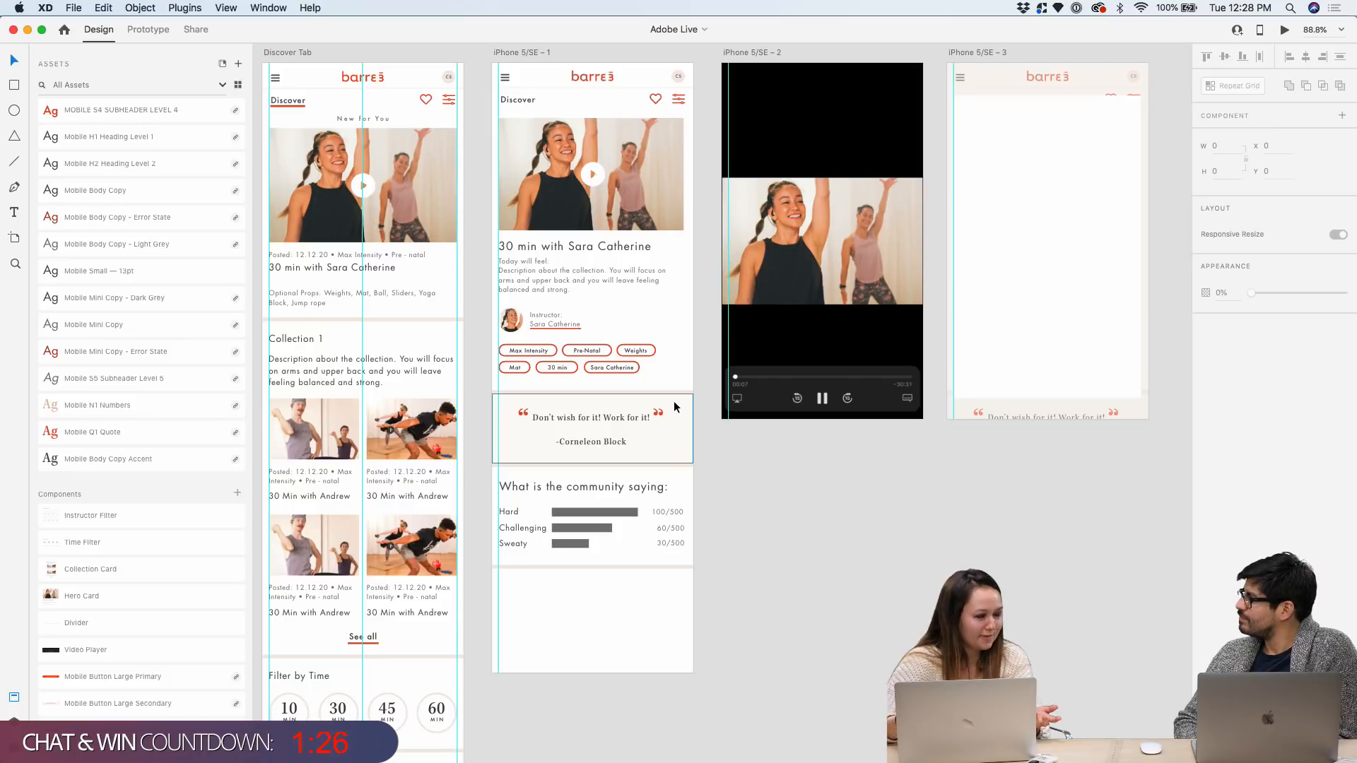
pyautogui.scroll(5, 626, 494)
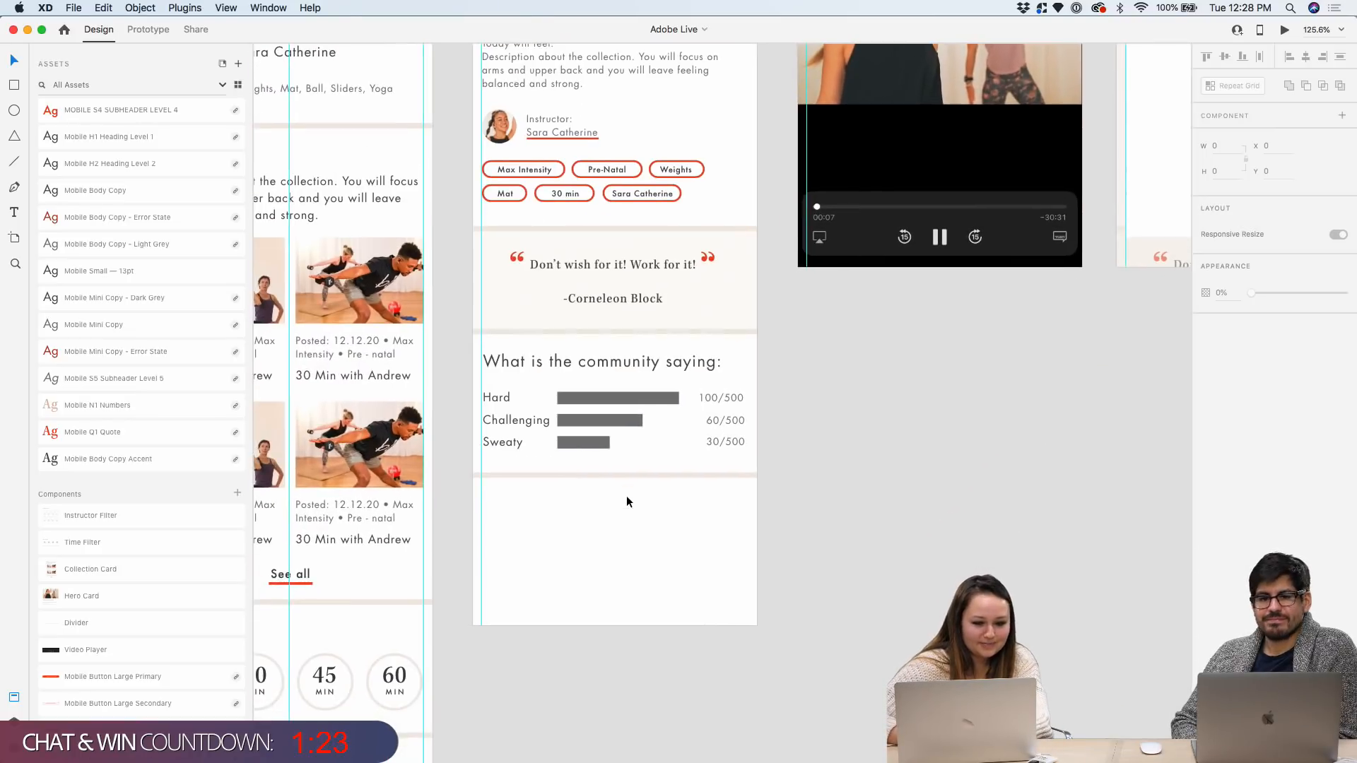
pyautogui.scroll(-4, 626, 495)
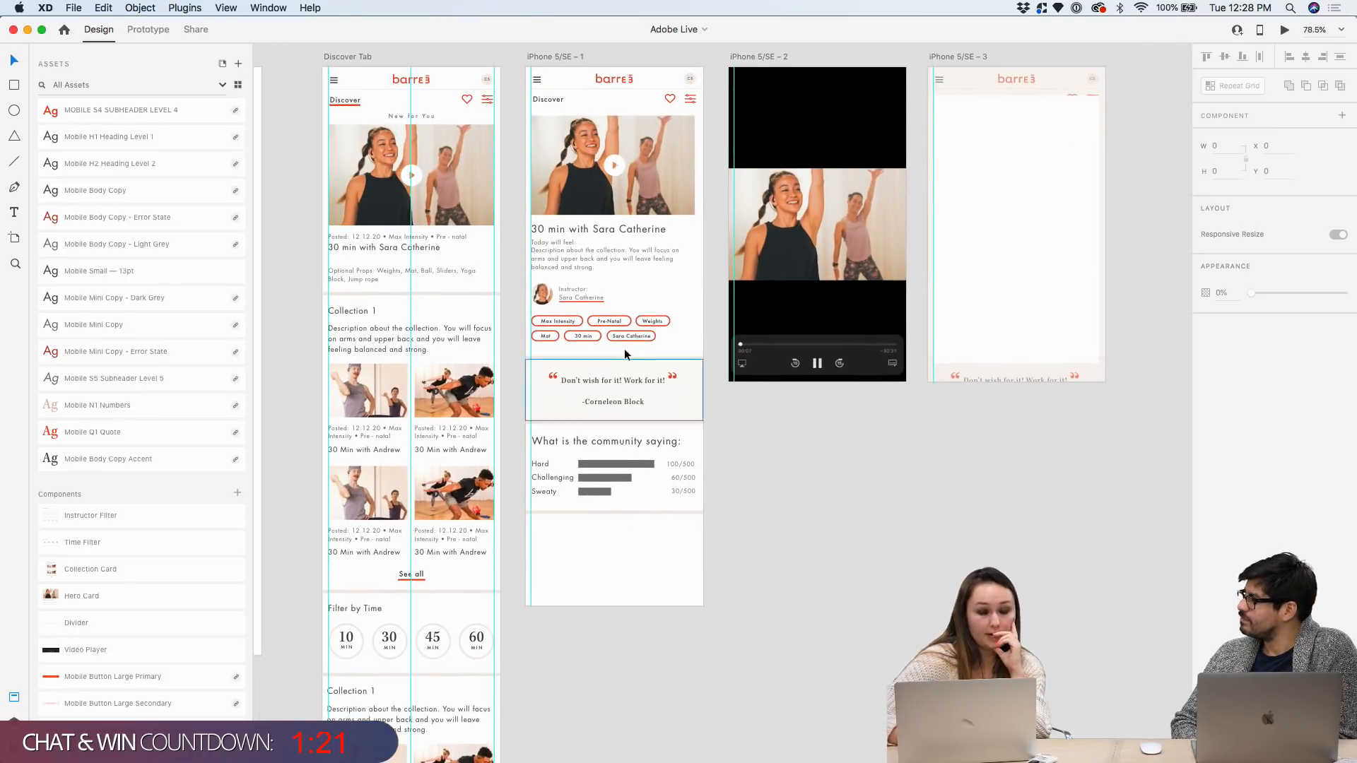
pyautogui.scroll(2, 625, 346)
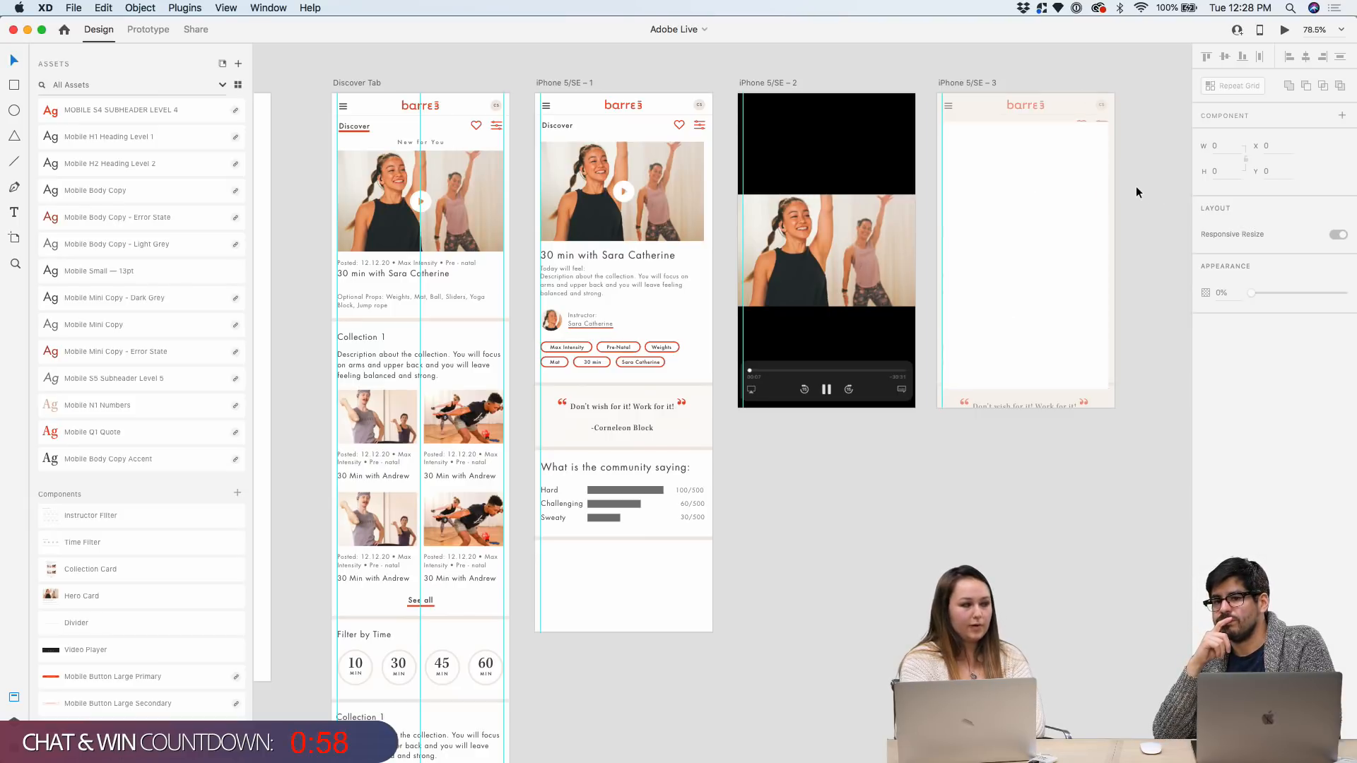
pyautogui.hscroll(3, 1135, 191)
pyautogui.hscroll(1, 1135, 192)
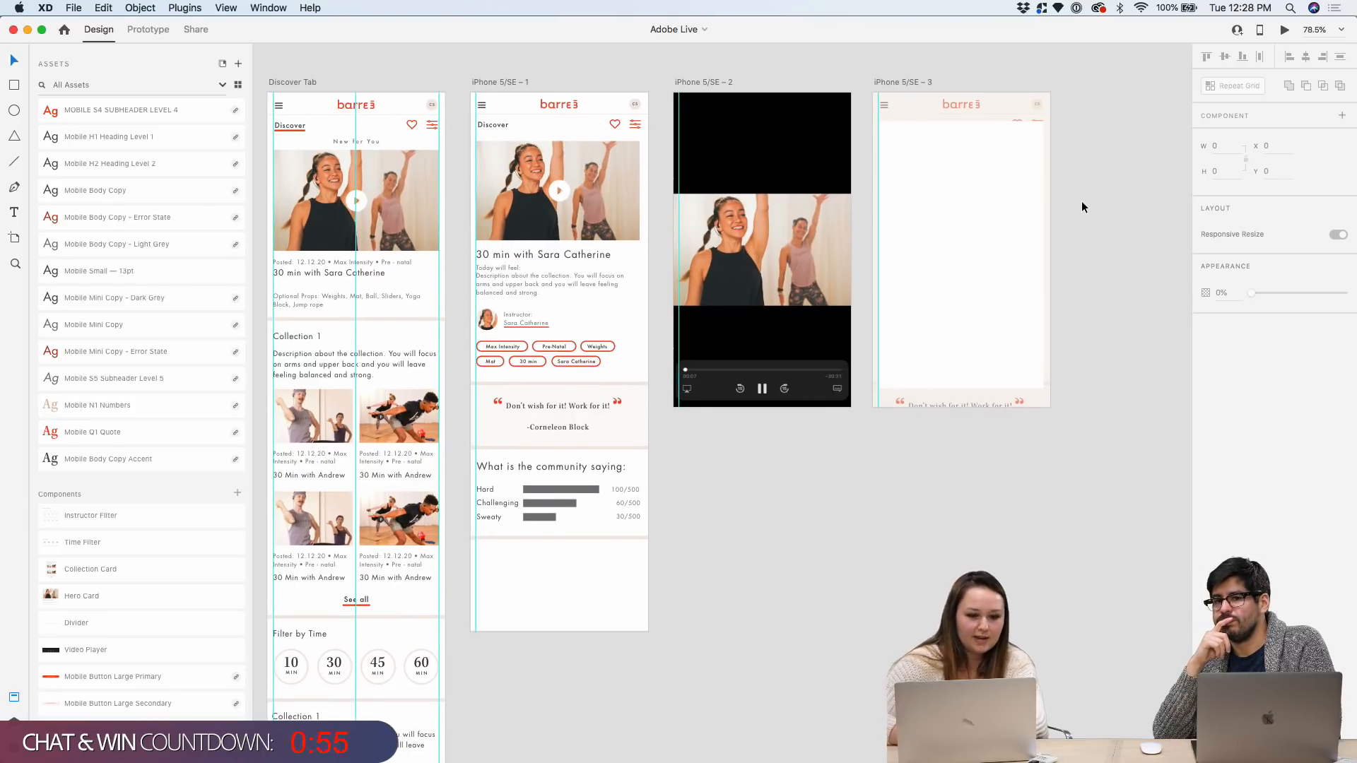
pyautogui.scroll(3, 1024, 183)
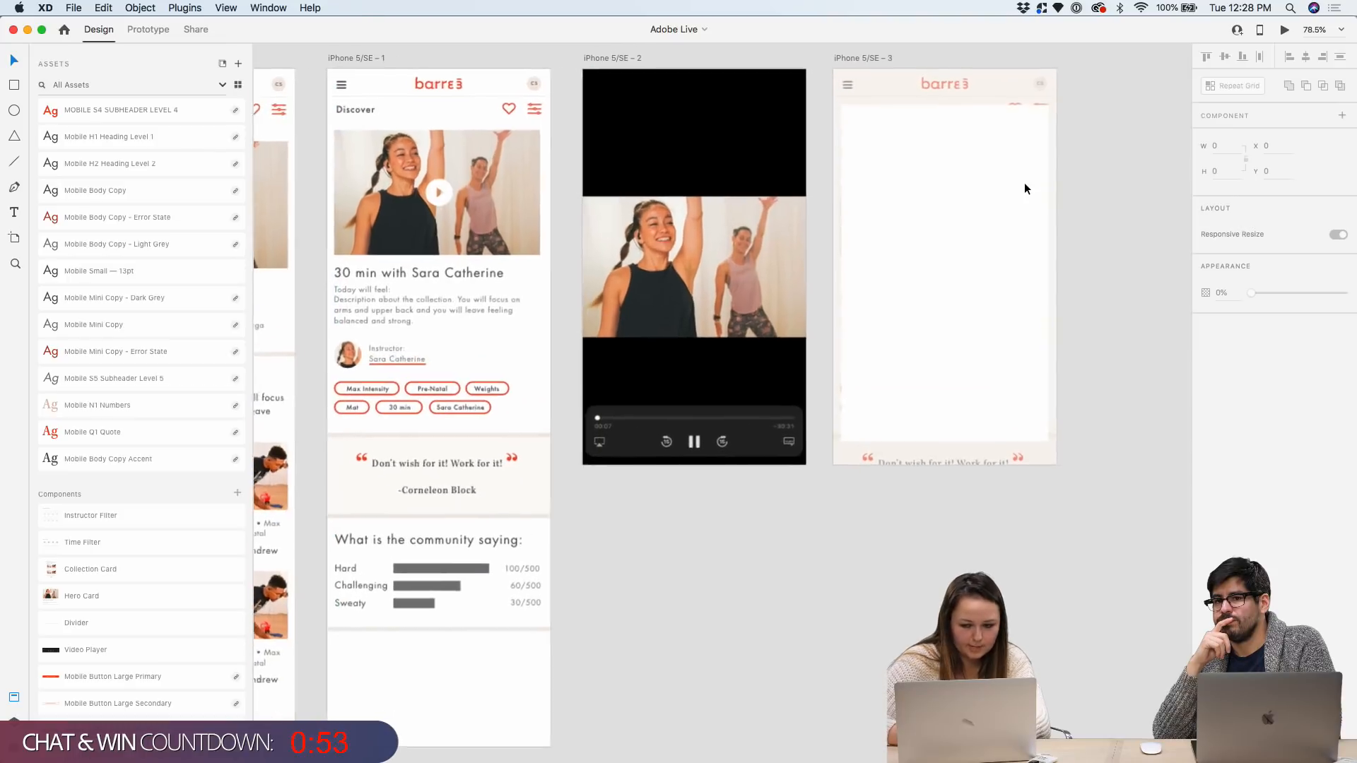
pyautogui.hscroll(3, 889, 196)
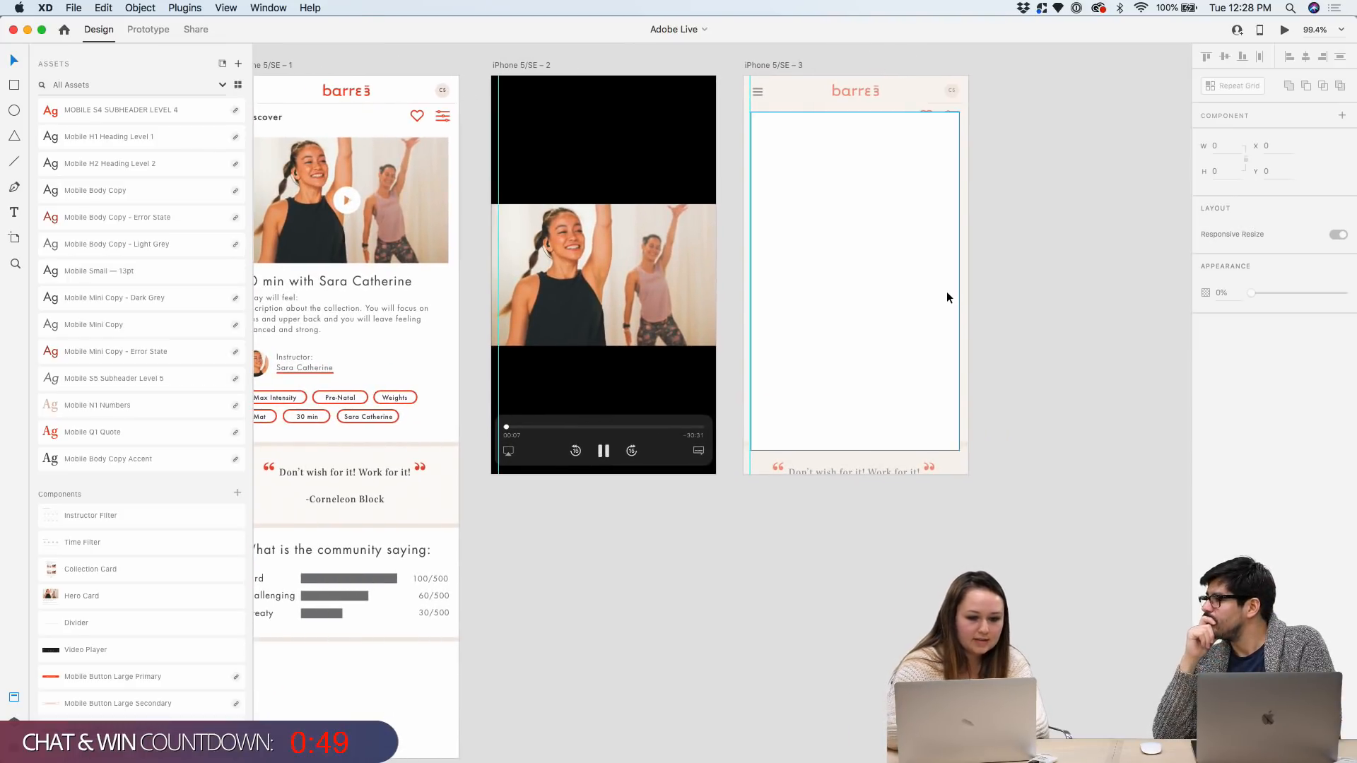
pyautogui.hscroll(2, 1016, 226)
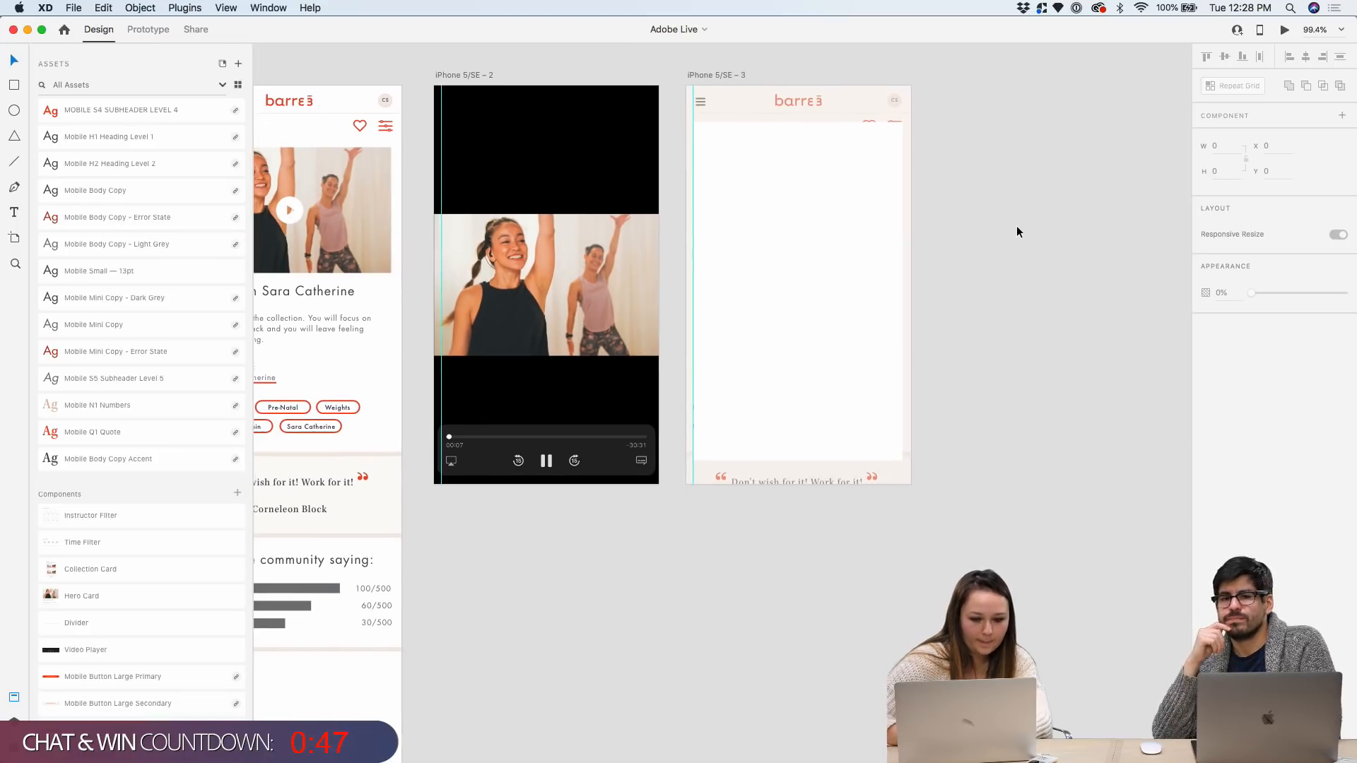
pyautogui.scroll(2, 985, 133)
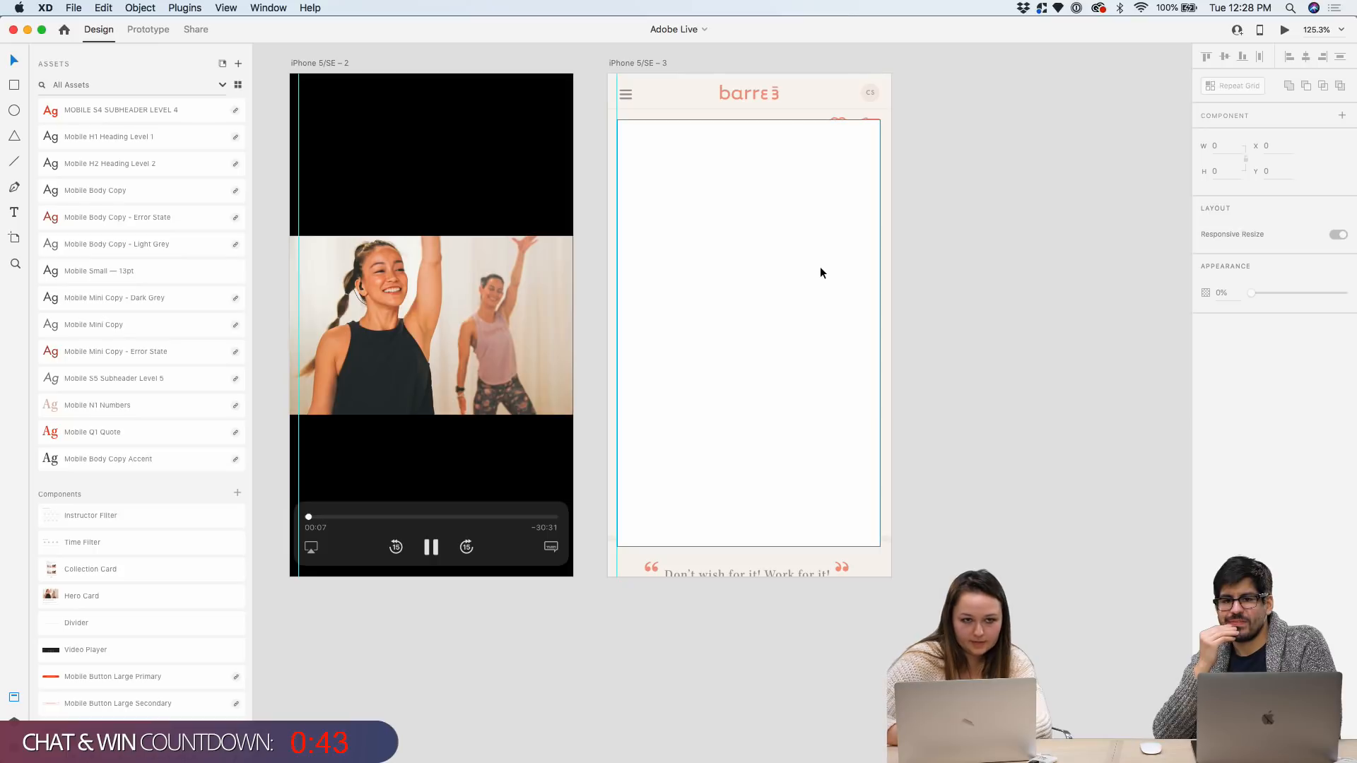
# Select the iPhone 5/SE – 3 artboard
pyautogui.click(651, 63)
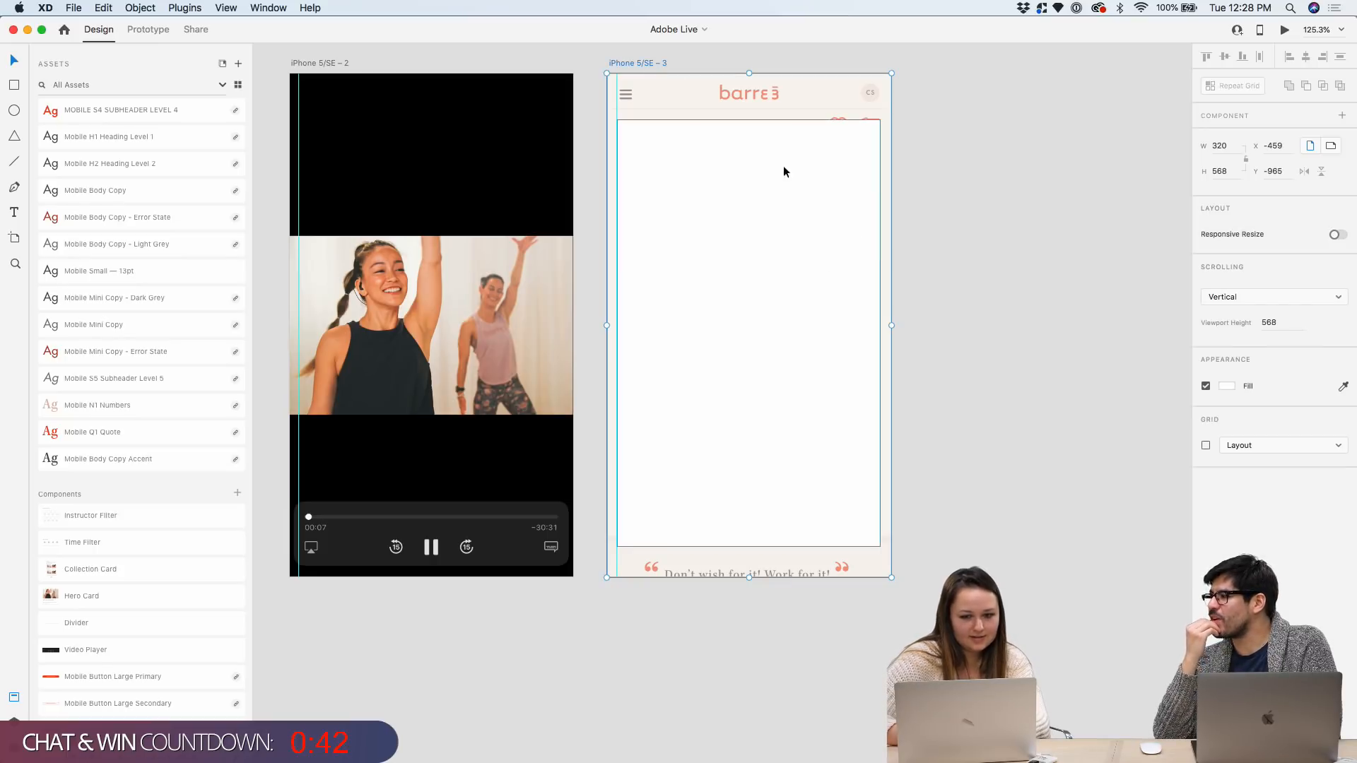
pyautogui.scroll(-3, 872, 251)
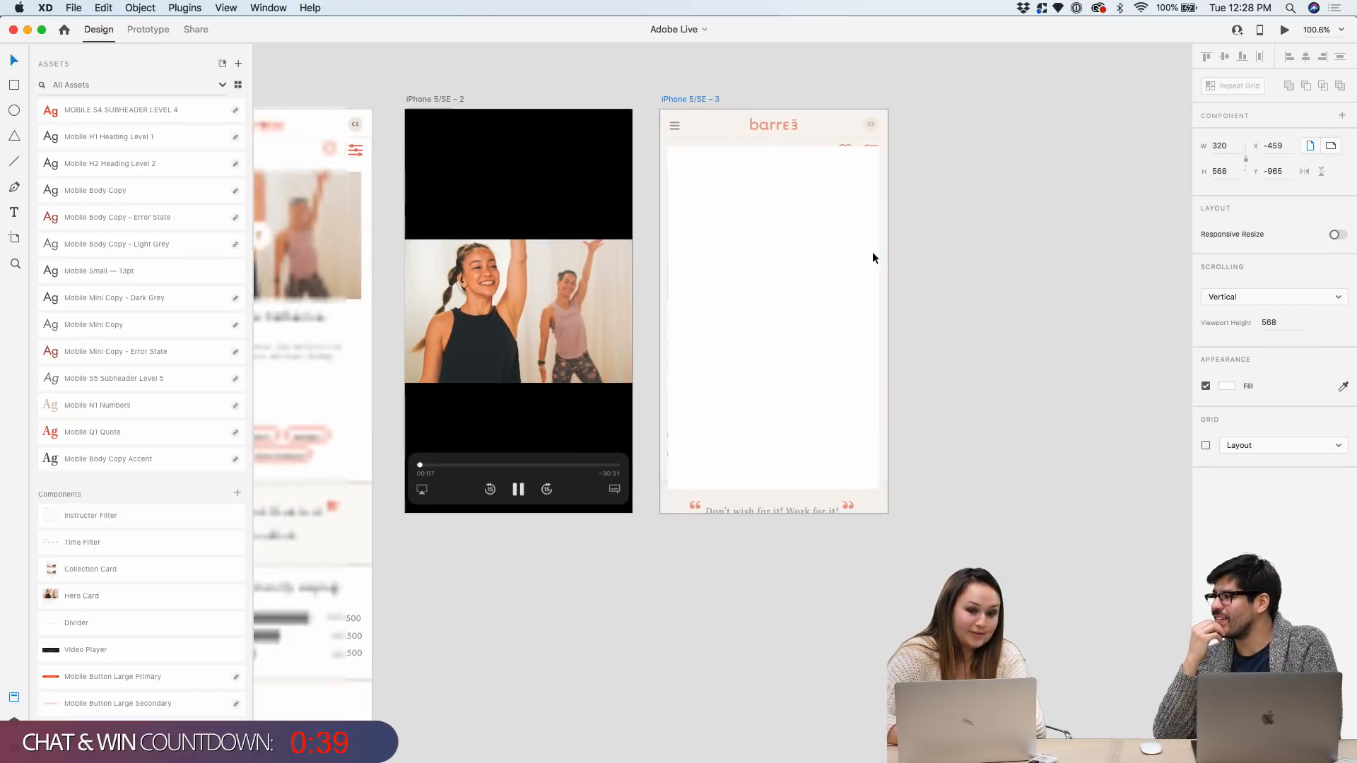
pyautogui.hscroll(2, 940, 146)
pyautogui.scroll(1, 855, 121)
pyautogui.scroll(2, 855, 121)
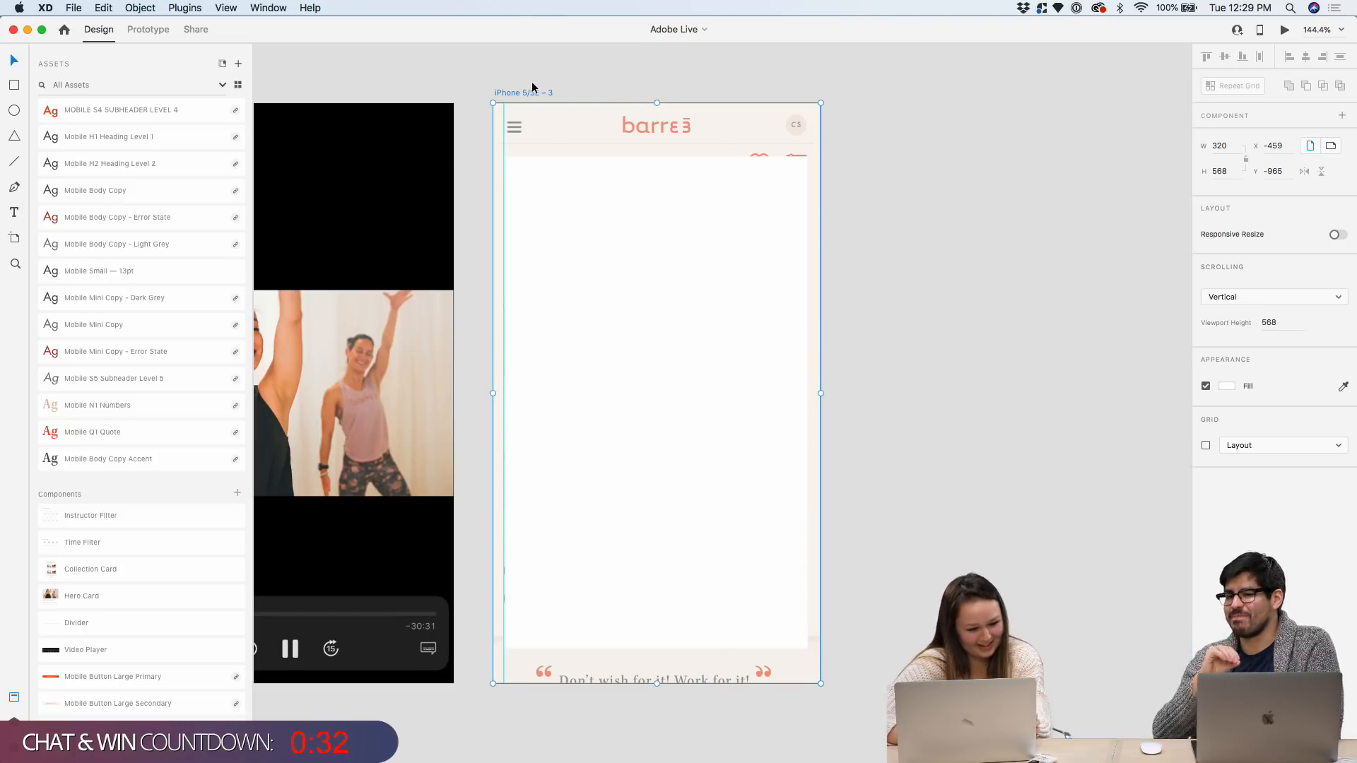
pyautogui.scroll(5, 205, 145)
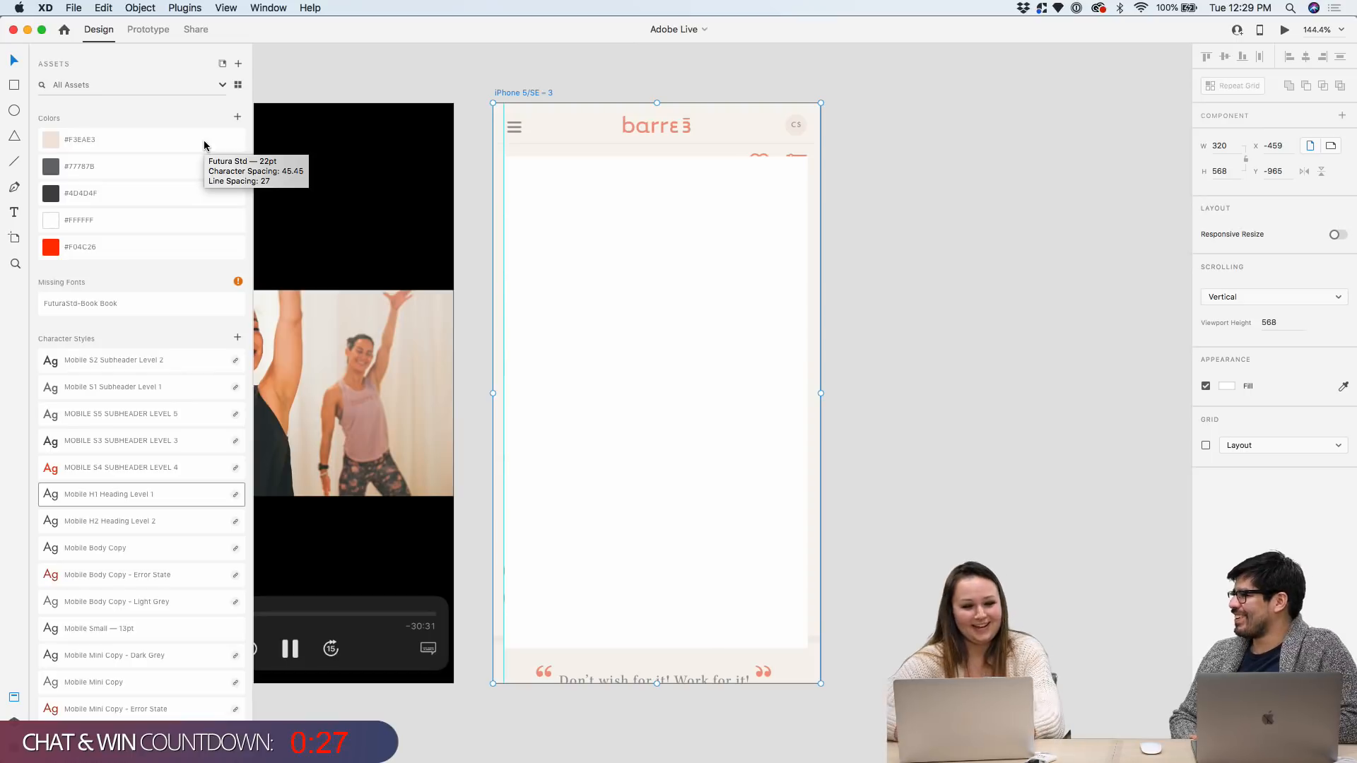
# Add a 'How do you feel?' text box atop the card in Mobile Body Copy - Light Grey style
pyautogui.click(19, 213)
pyautogui.moveTo(511, 171); pyautogui.dragTo(778, 235)
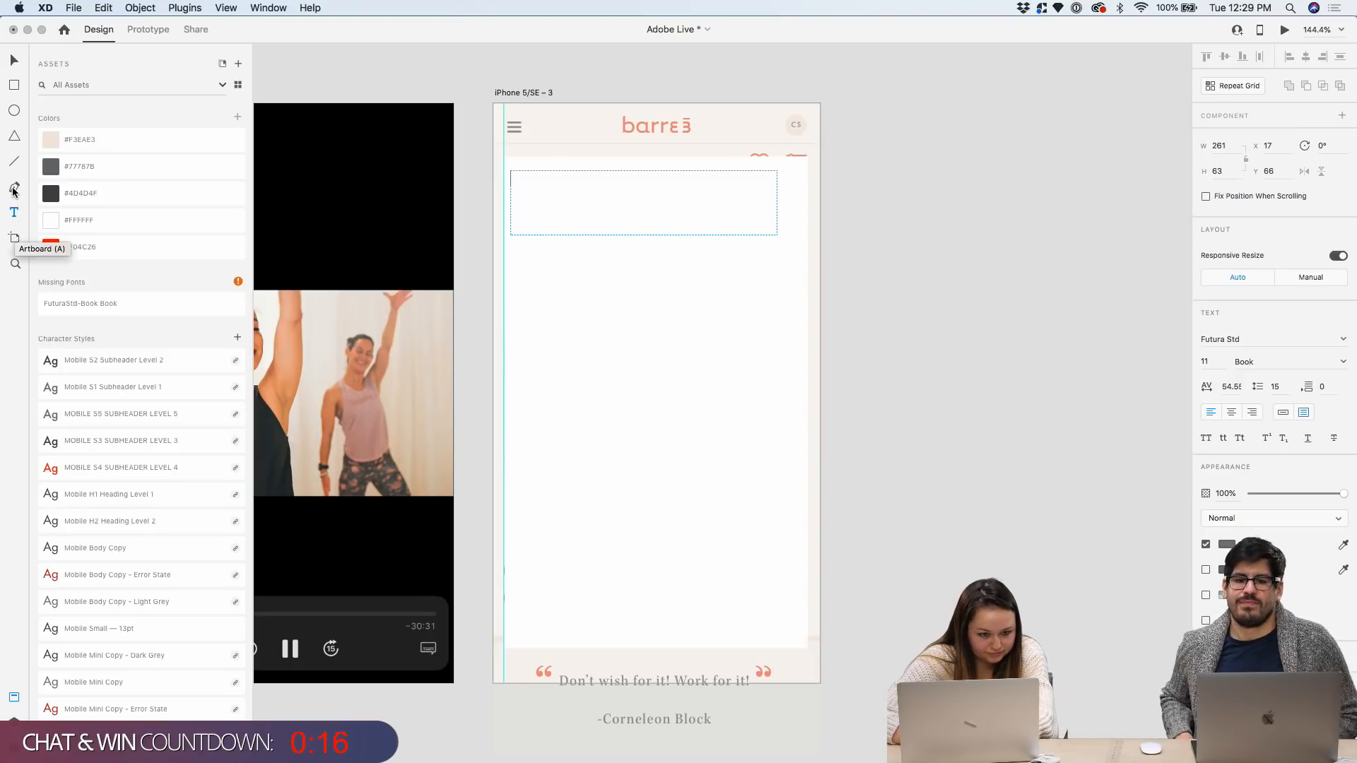
pyautogui.scroll(-1, 79, 360)
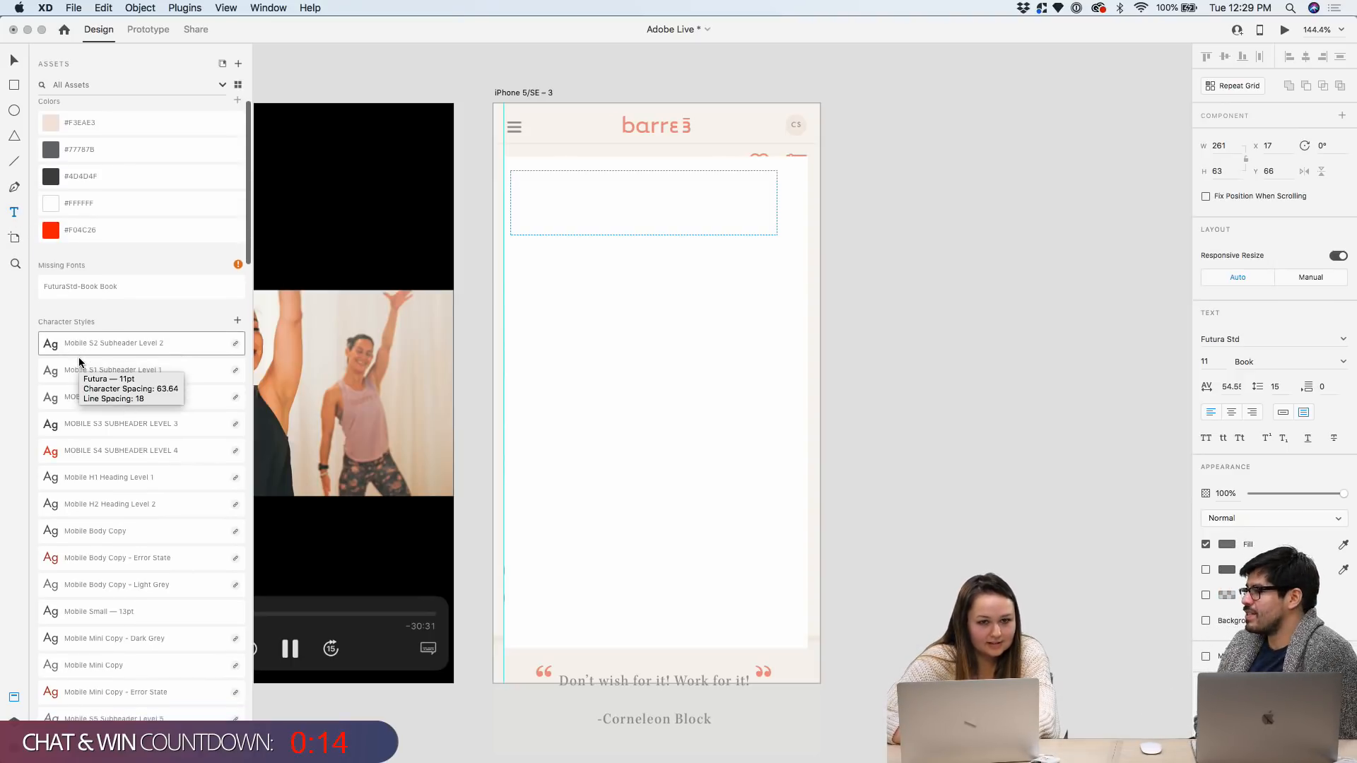
pyautogui.scroll(-1, 83, 547)
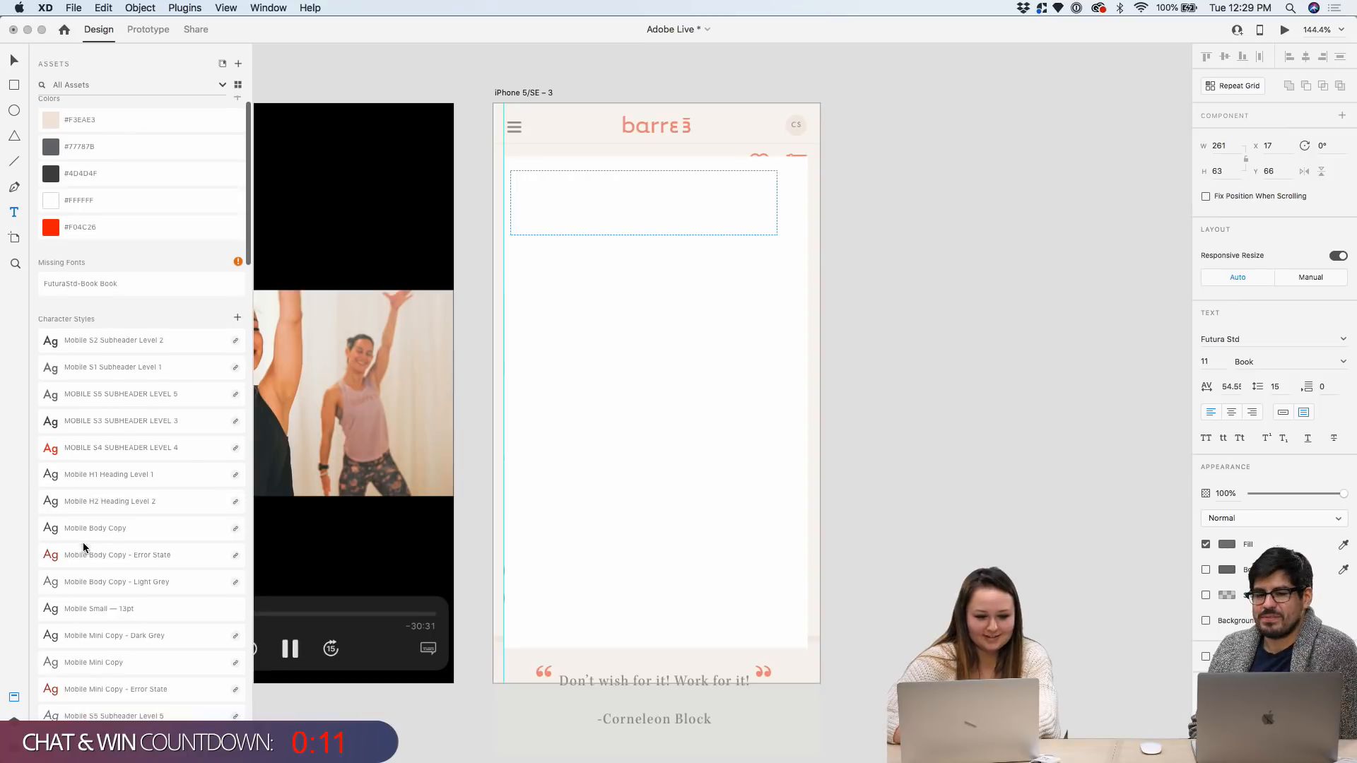
pyautogui.click(113, 587)
pyautogui.click(115, 588)
pyautogui.write('How do you feel?')
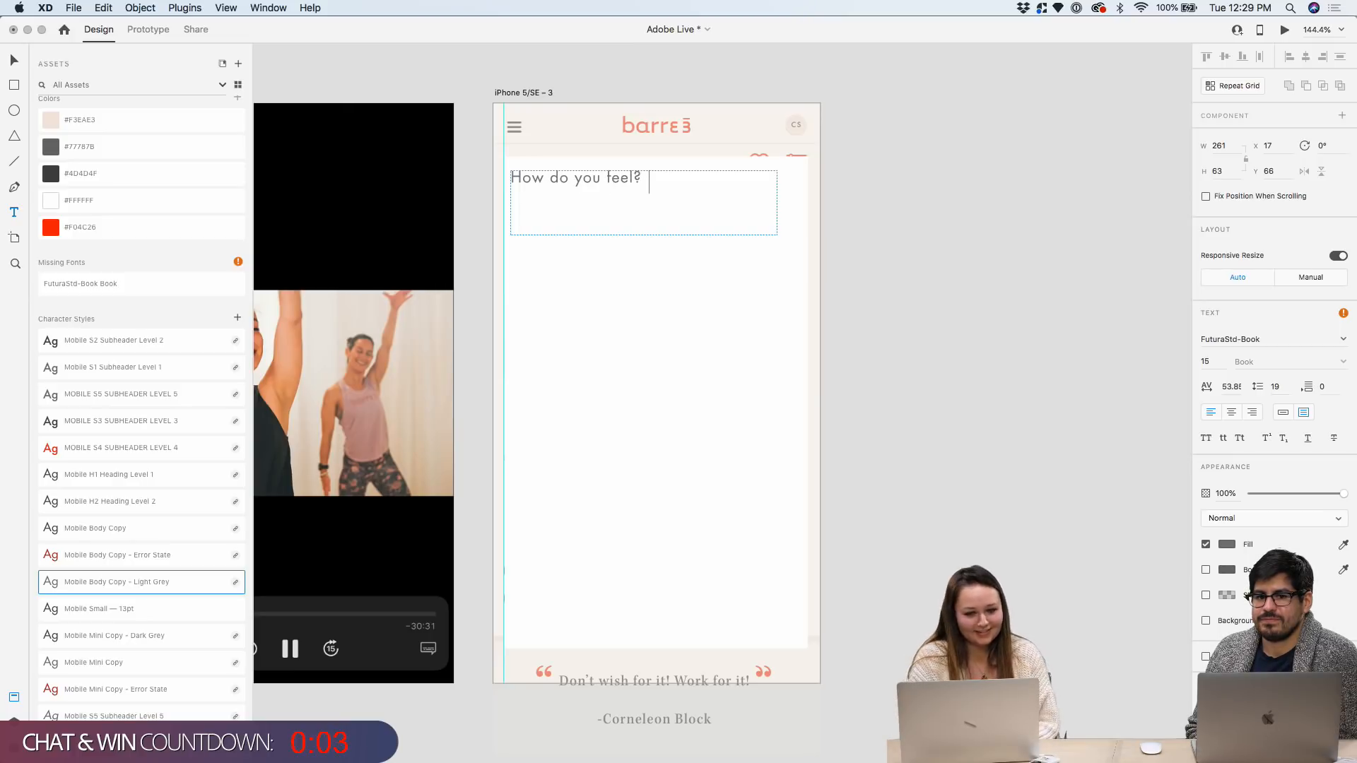
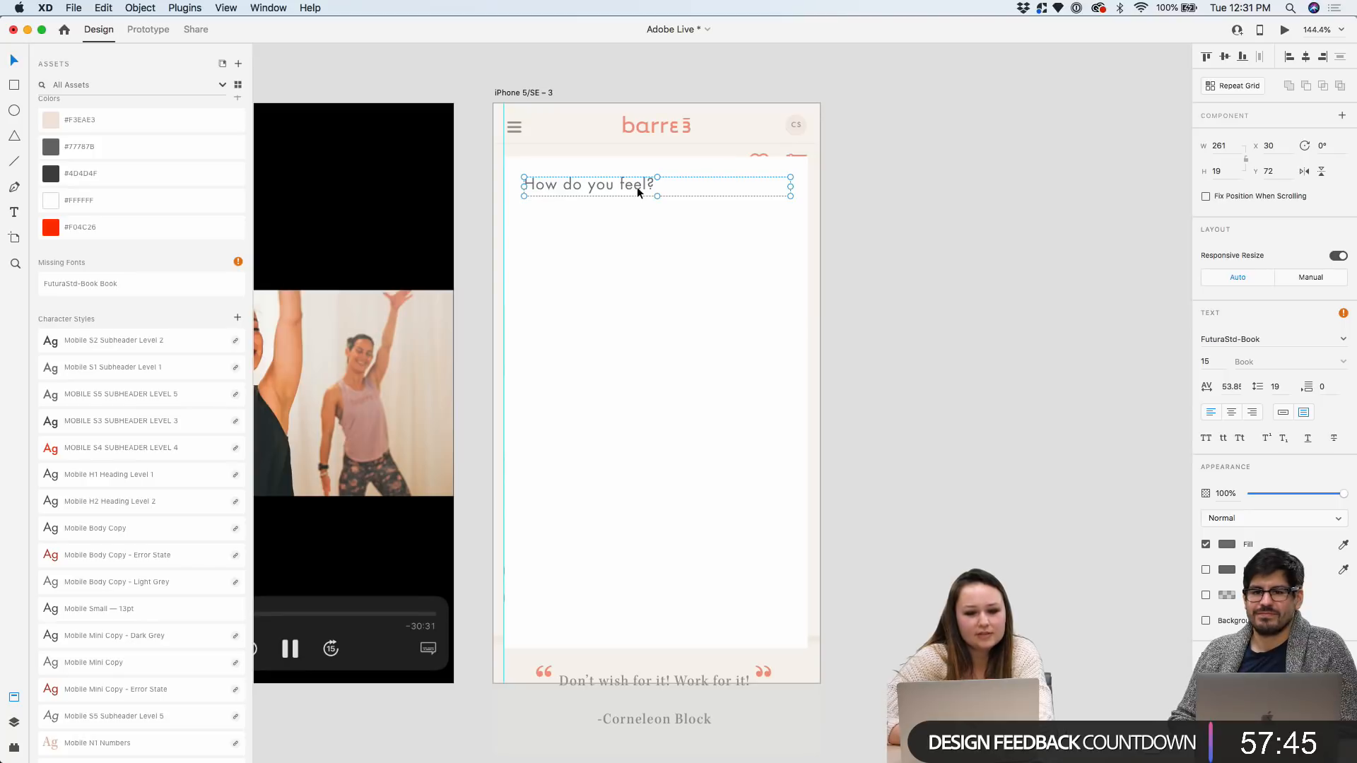
# Narrow the 'How do you feel?' text box from 261 to 139 wide
pyautogui.moveTo(790, 186); pyautogui.dragTo(665, 194)
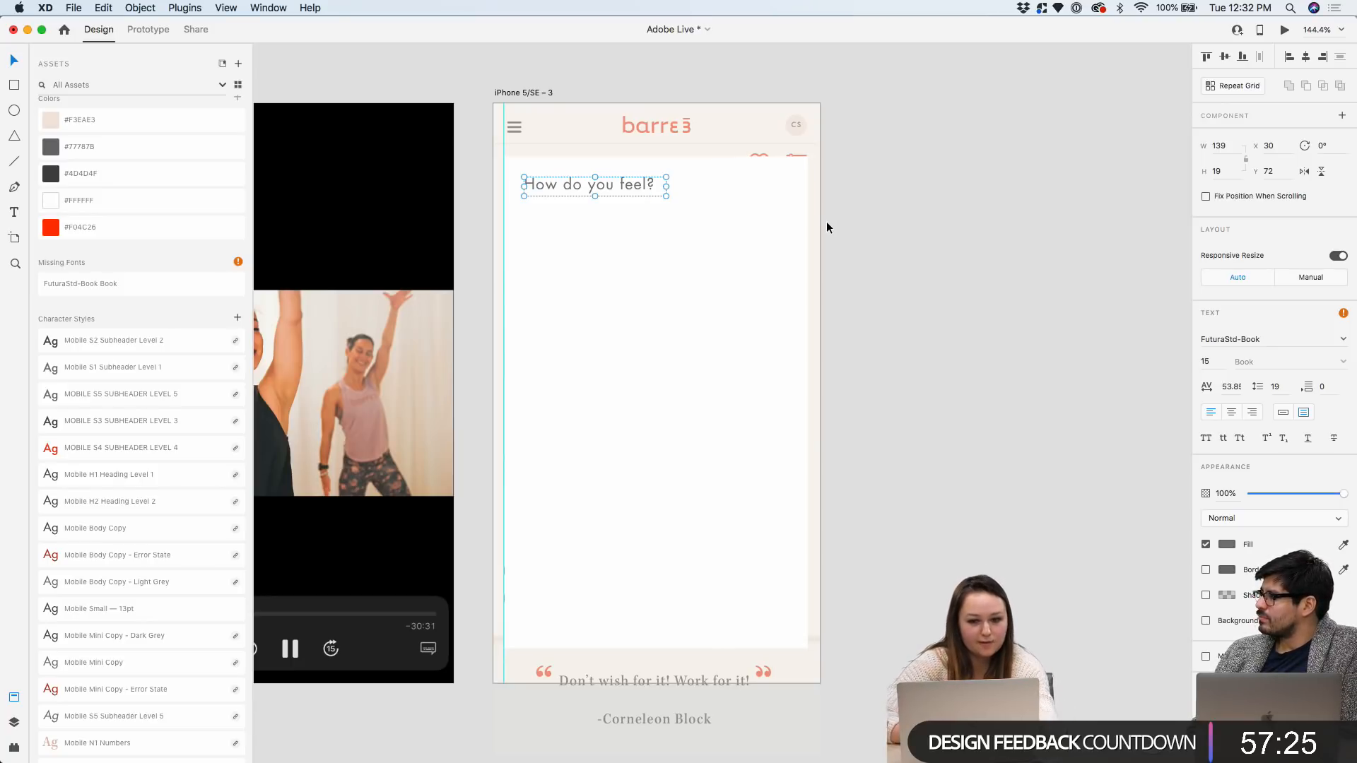
# Apply the Mobile H2 Heading Level 2 character style to the 'How do you feel?' heading
pyautogui.click(851, 207)
pyautogui.click(633, 183)
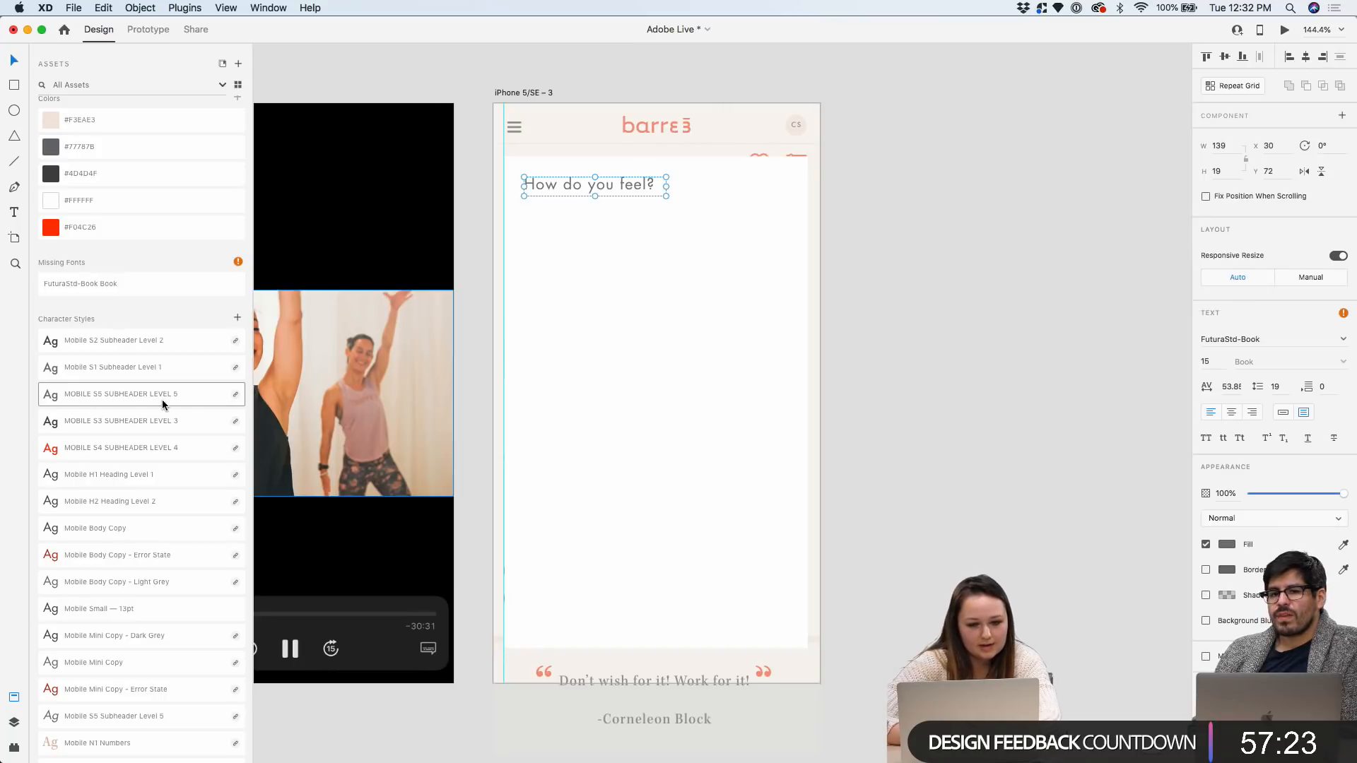
pyautogui.scroll(-5, 163, 404)
pyautogui.scroll(-1, 162, 404)
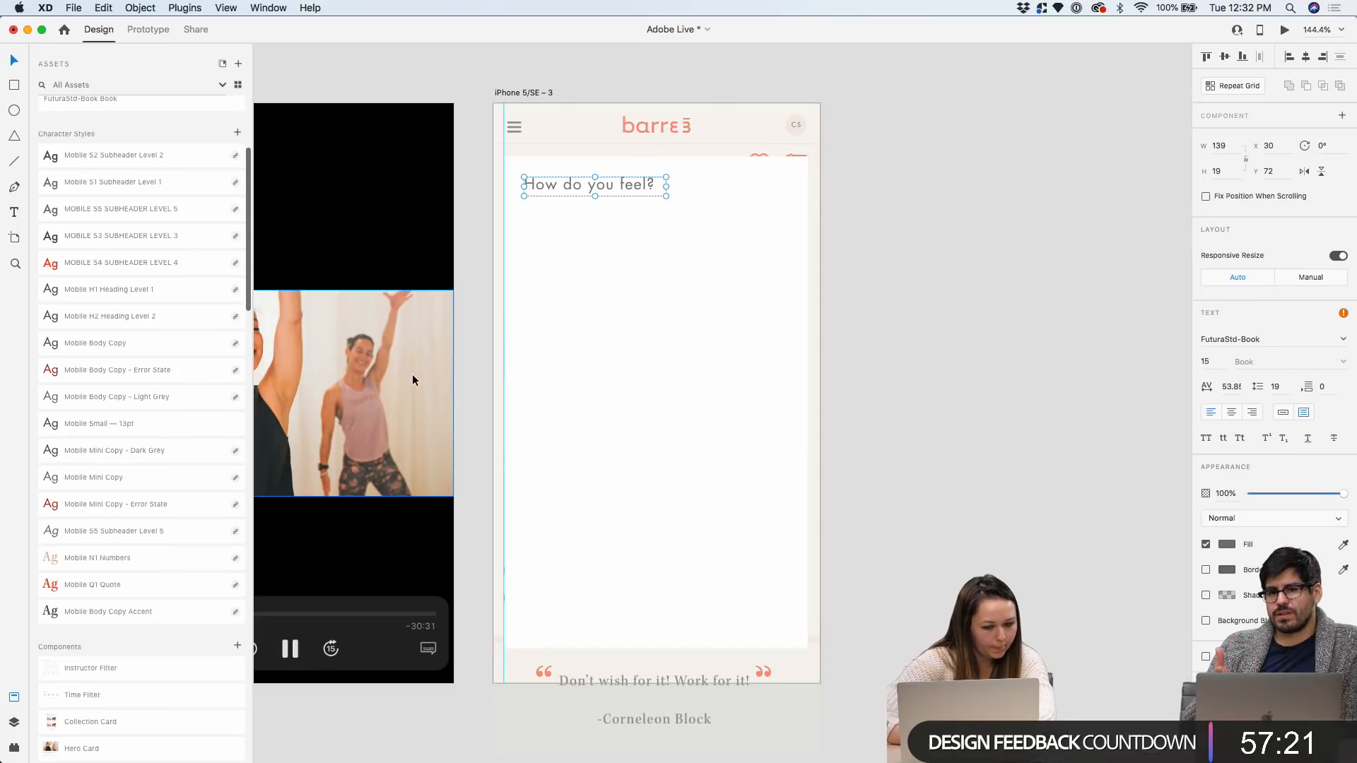
pyautogui.scroll(1, 147, 452)
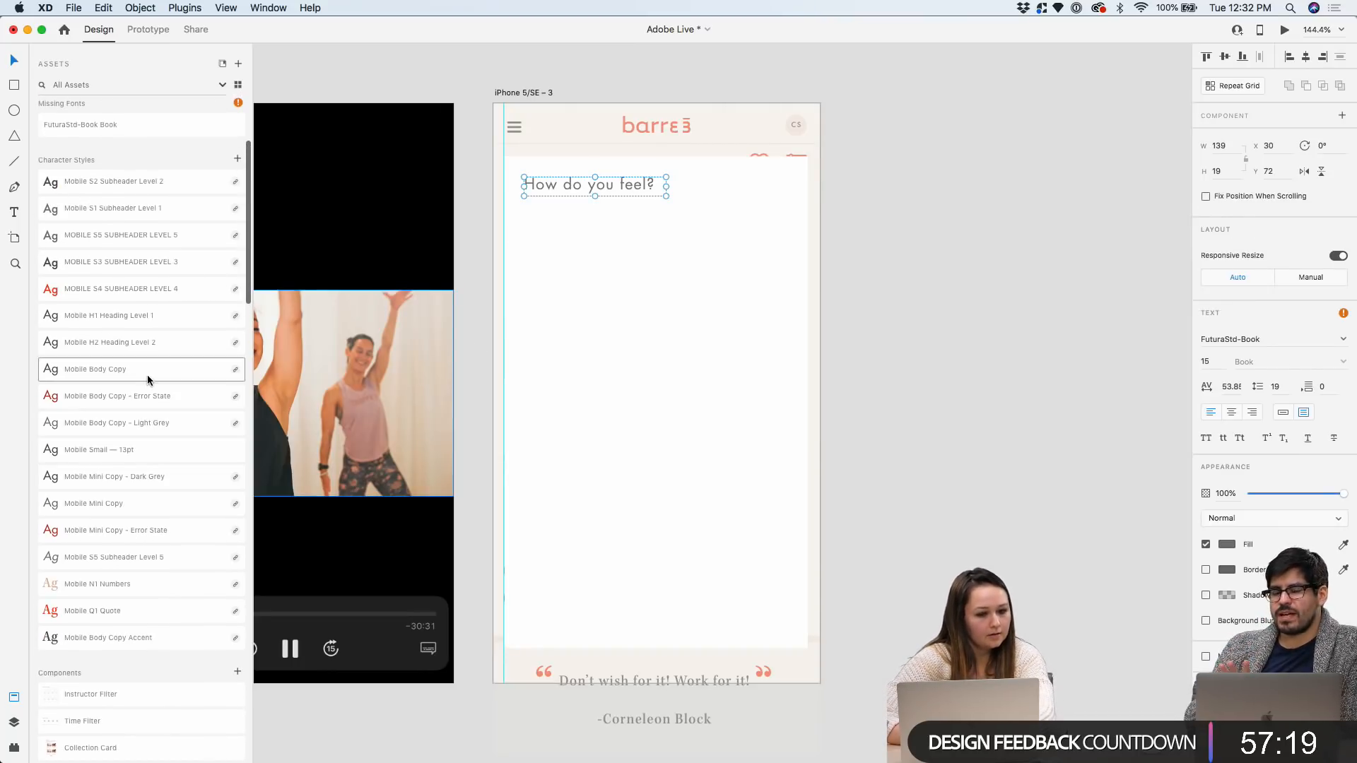
pyautogui.click(151, 340)
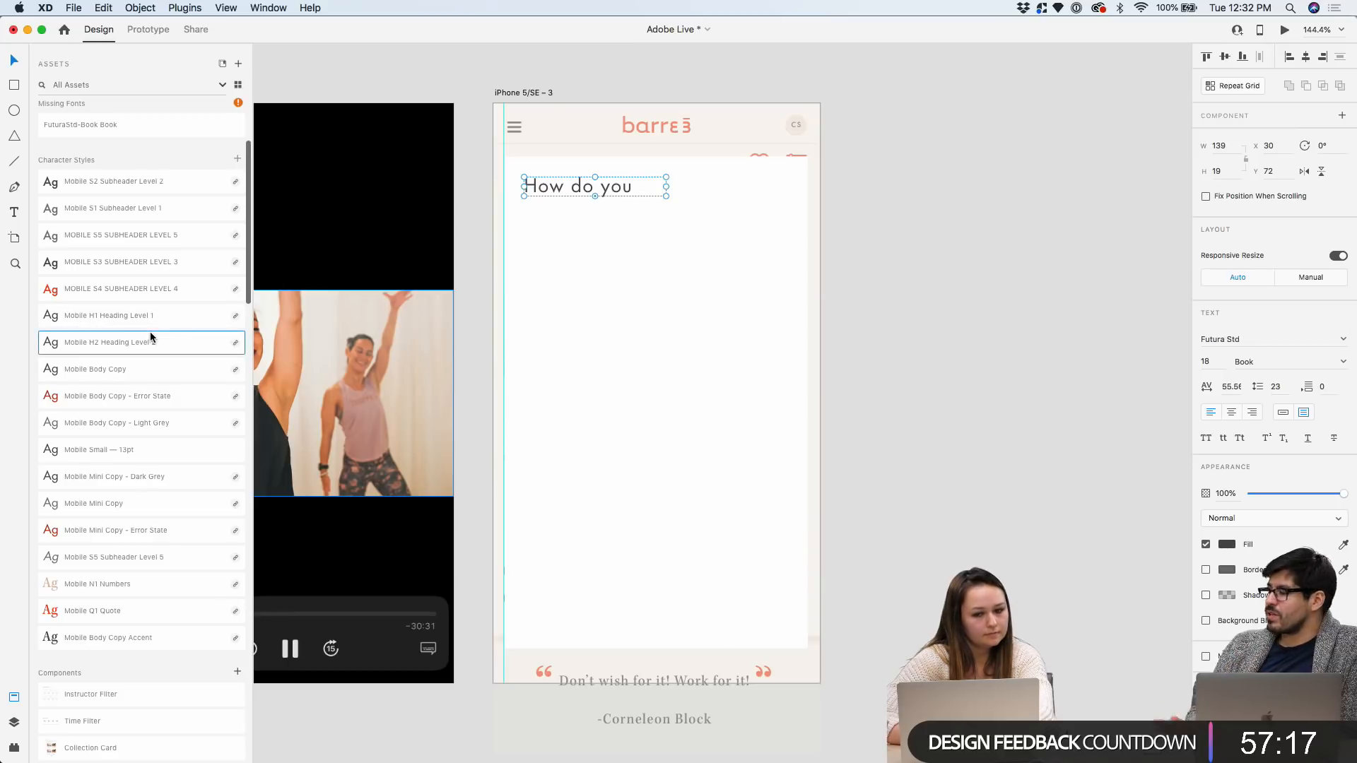
pyautogui.write('feel?')
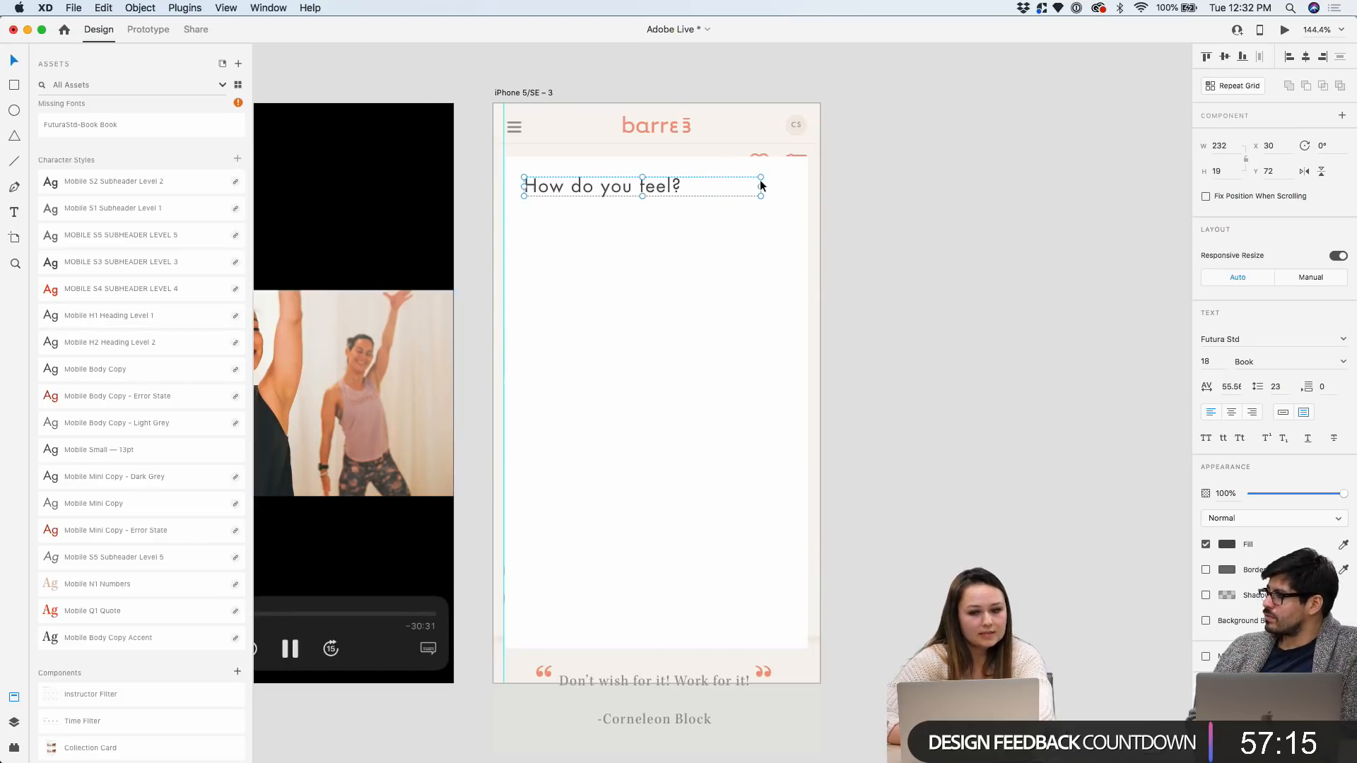
# Switch the heading box to auto width so it fits the text at 164 wide
pyautogui.doubleClick(760, 185)
pyautogui.scroll(-5, 690, 190)
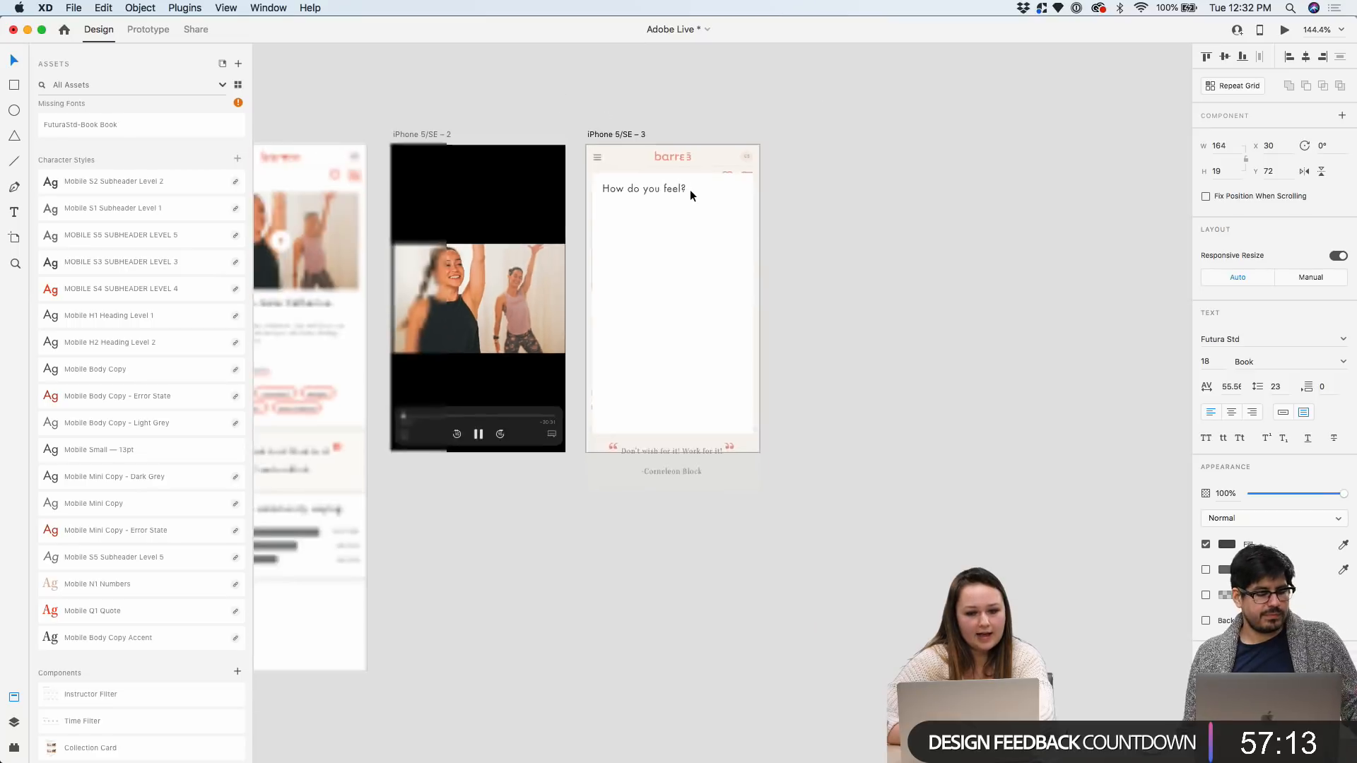
pyautogui.click(873, 188)
pyautogui.hscroll(-5, 874, 188)
pyautogui.scroll(5, 533, 323)
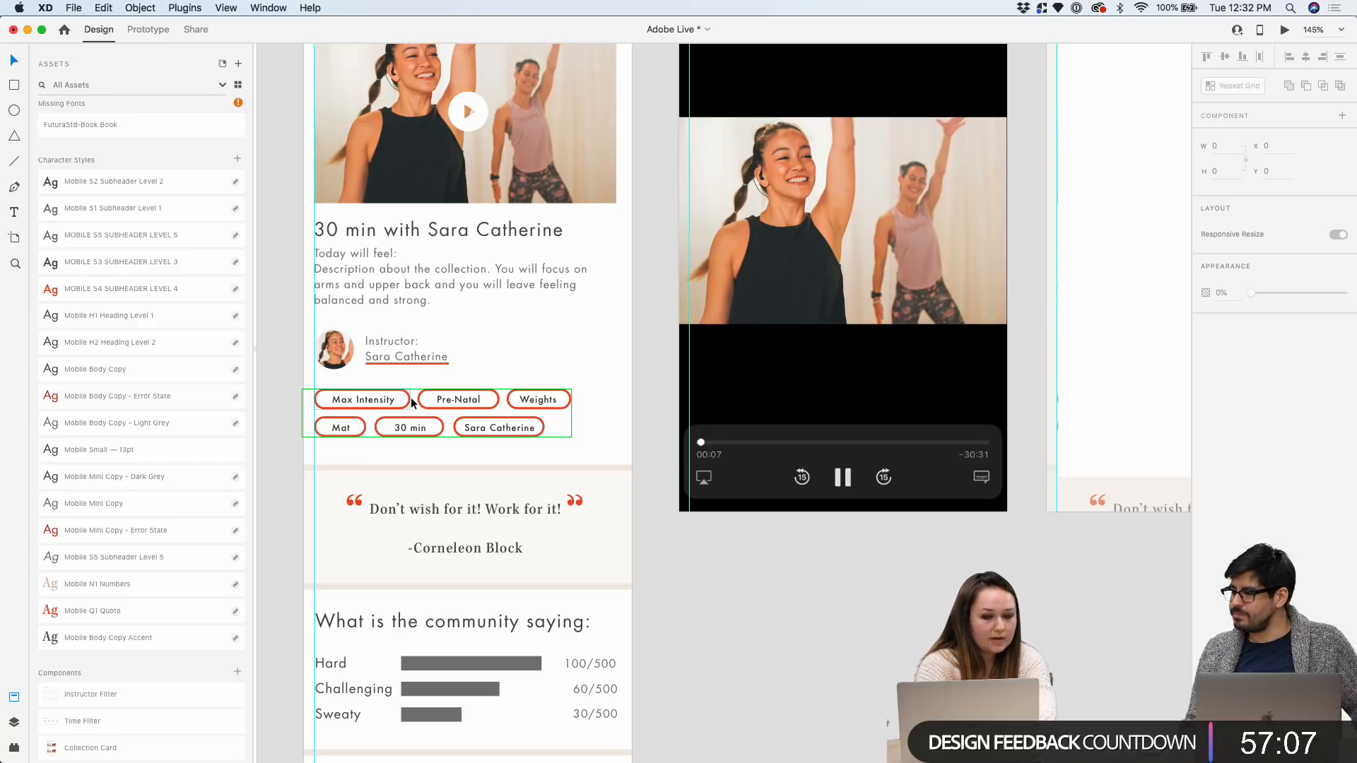
pyautogui.hscroll(5, 417, 397)
pyautogui.scroll(3, 417, 397)
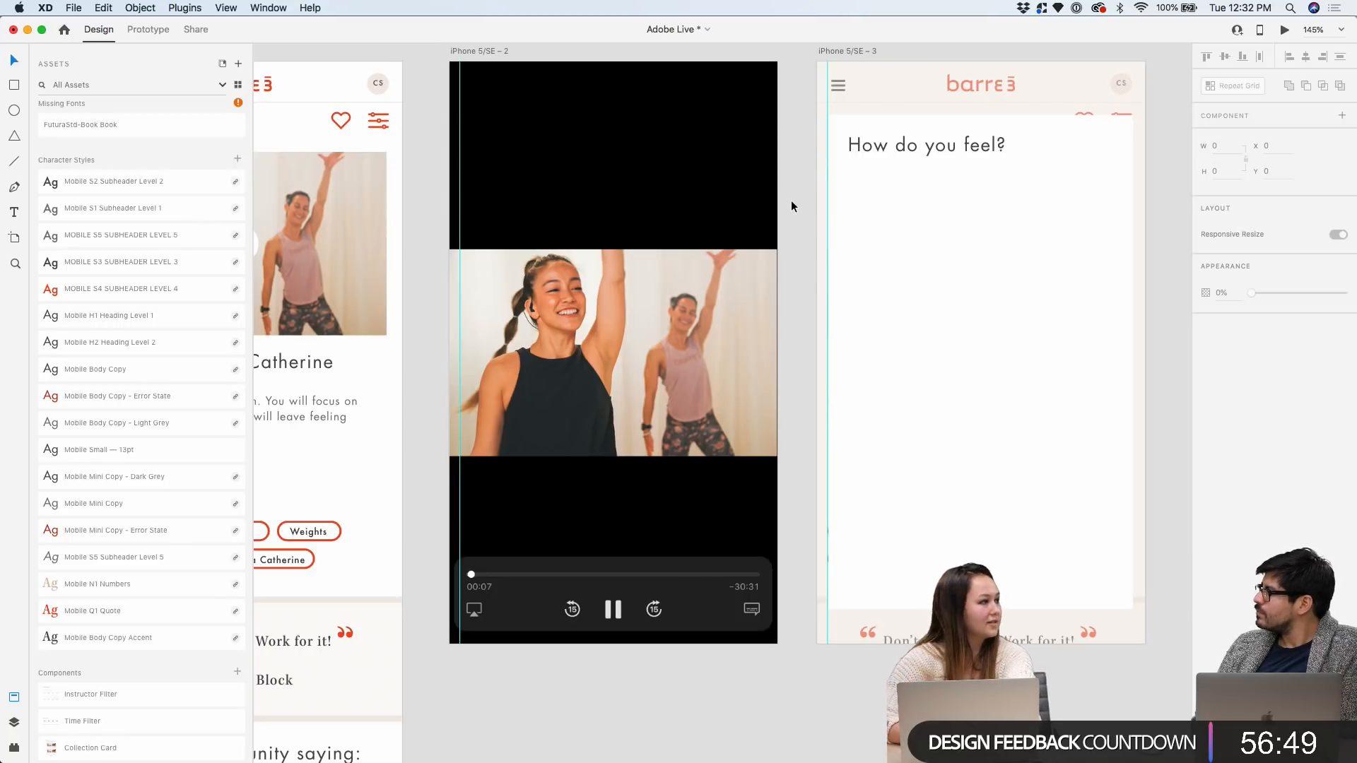
pyautogui.hscroll(5, 883, 190)
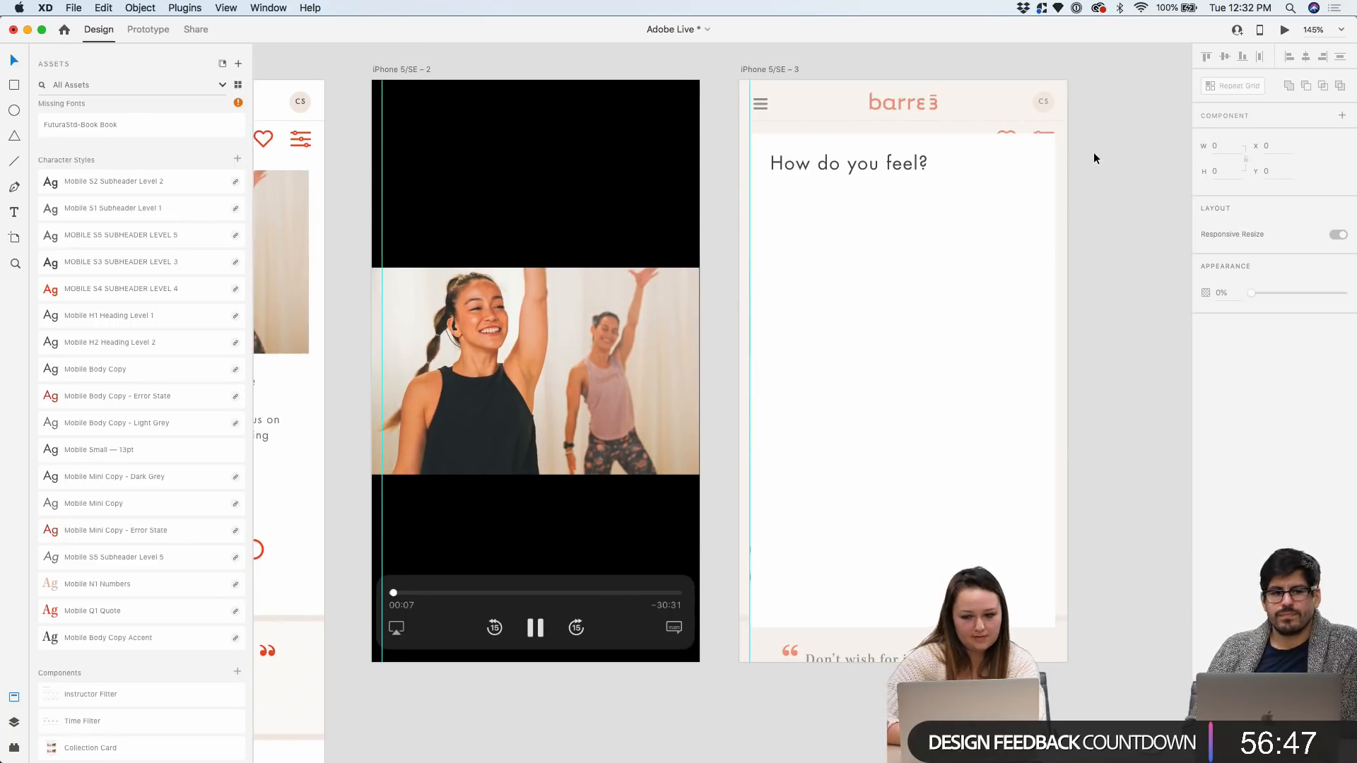
pyautogui.scroll(3, 1093, 159)
# Reposition the 'How do you feel?' heading to X 31, Y 72 on the card
pyautogui.click(715, 168)
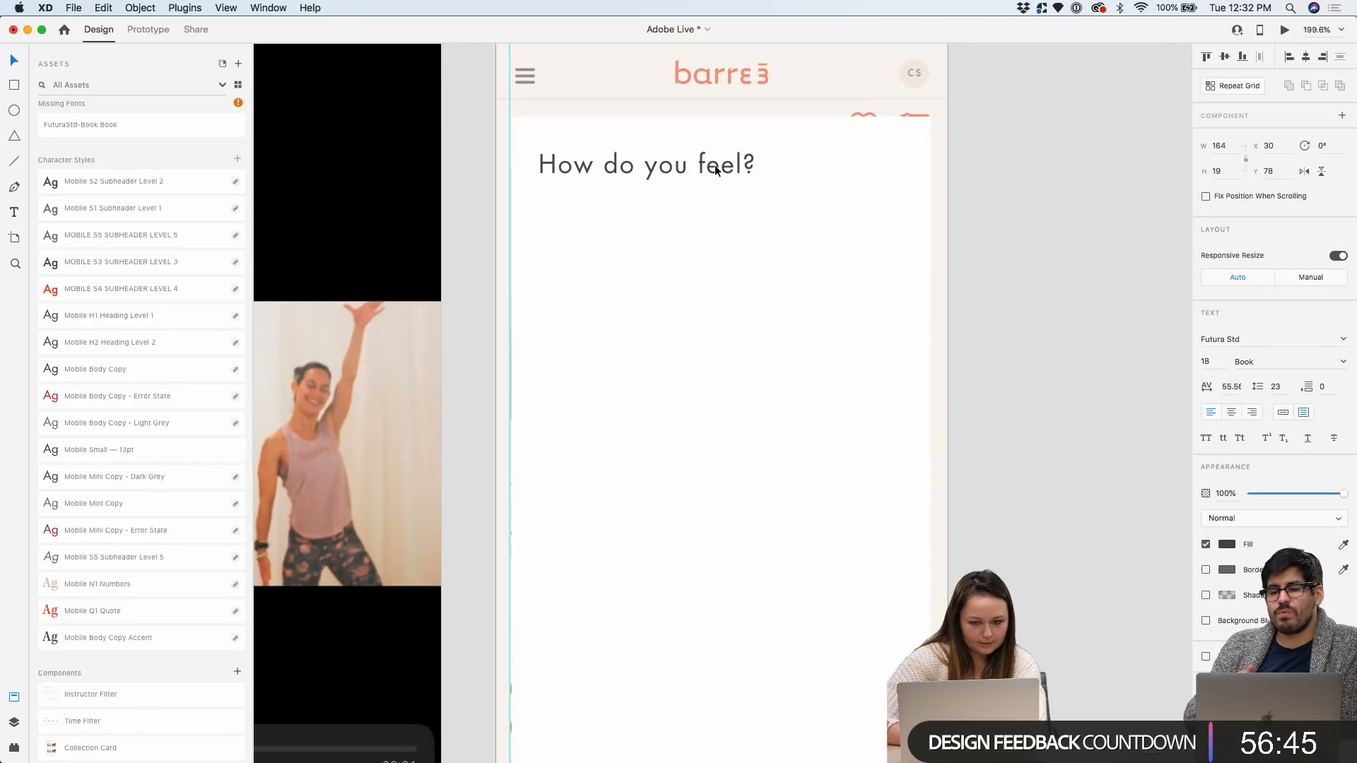
pyautogui.moveTo(716, 168); pyautogui.dragTo(719, 169)
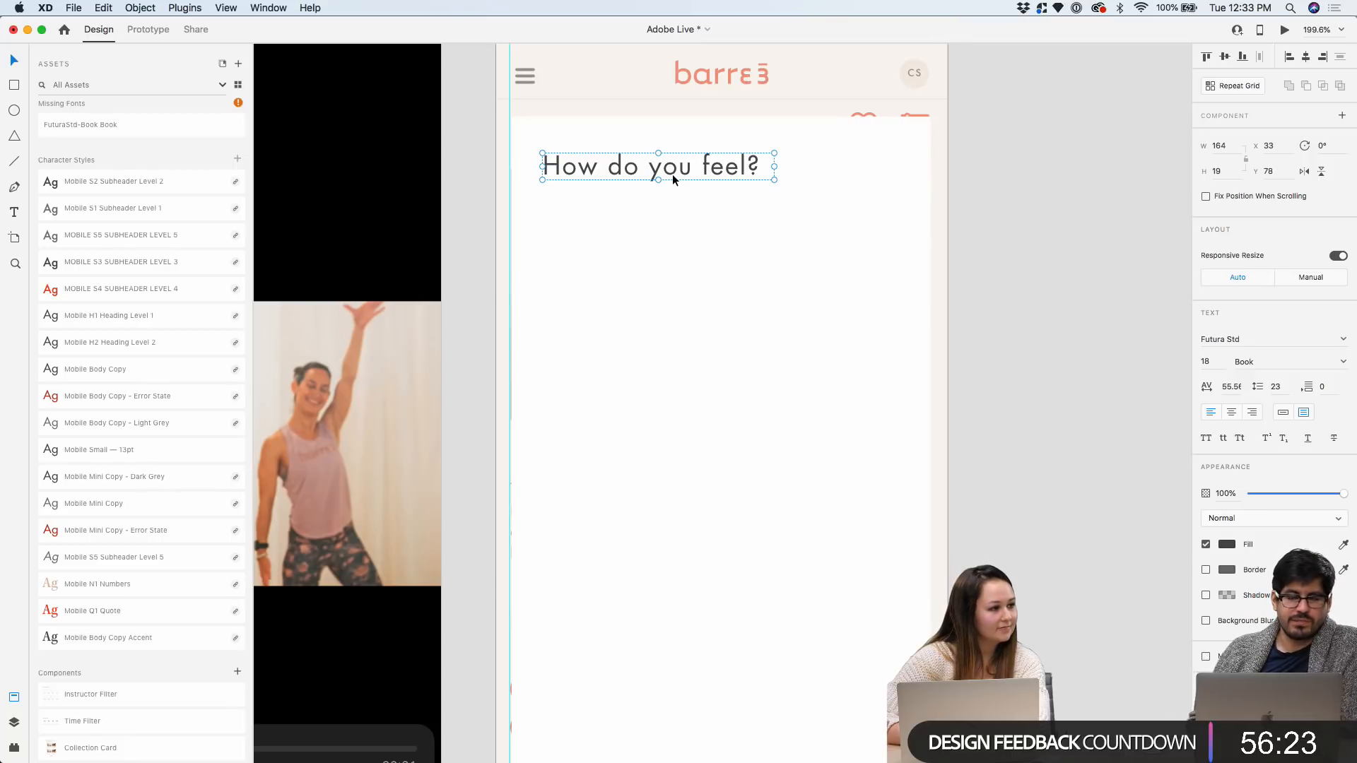
pyautogui.scroll(5, 636, 147)
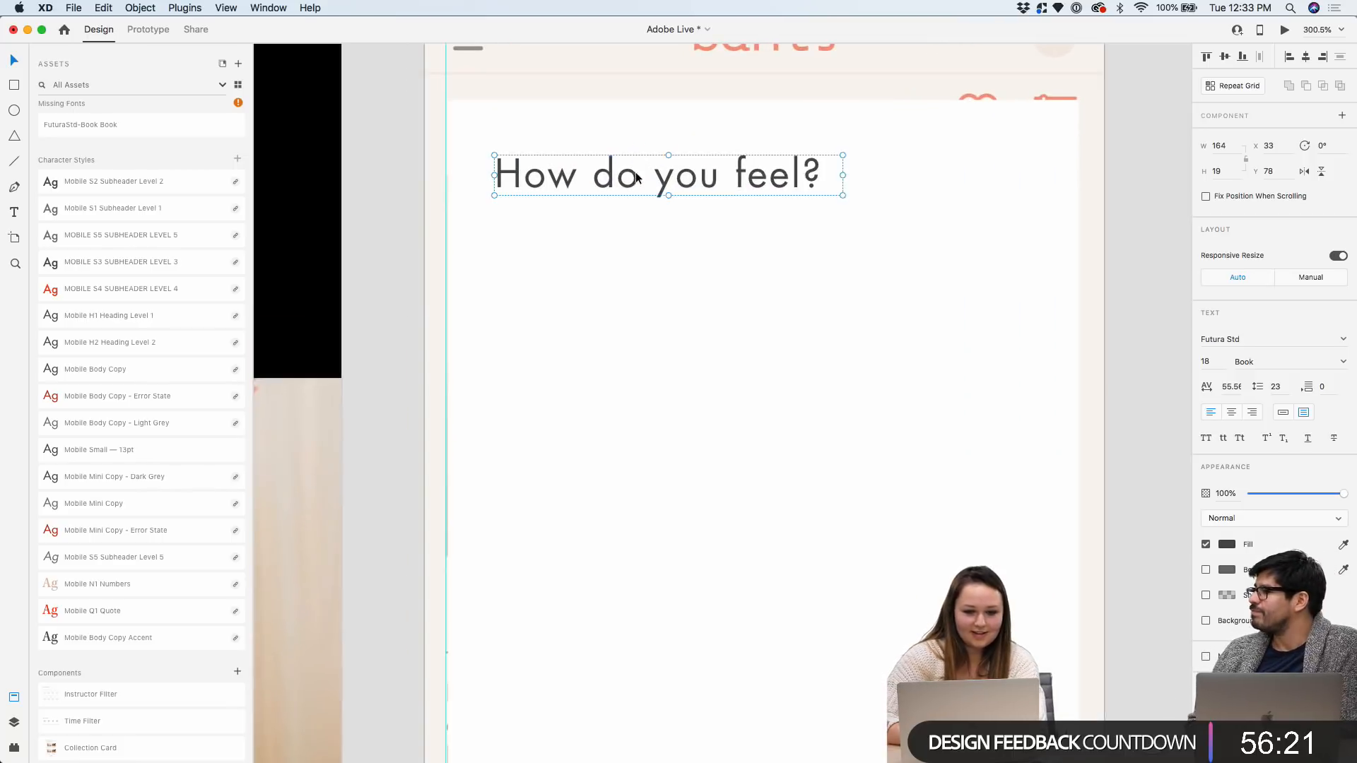
pyautogui.press('Right')
pyautogui.press('Right')
pyautogui.press('Right')
pyautogui.moveTo(639, 177); pyautogui.dragTo(628, 164)
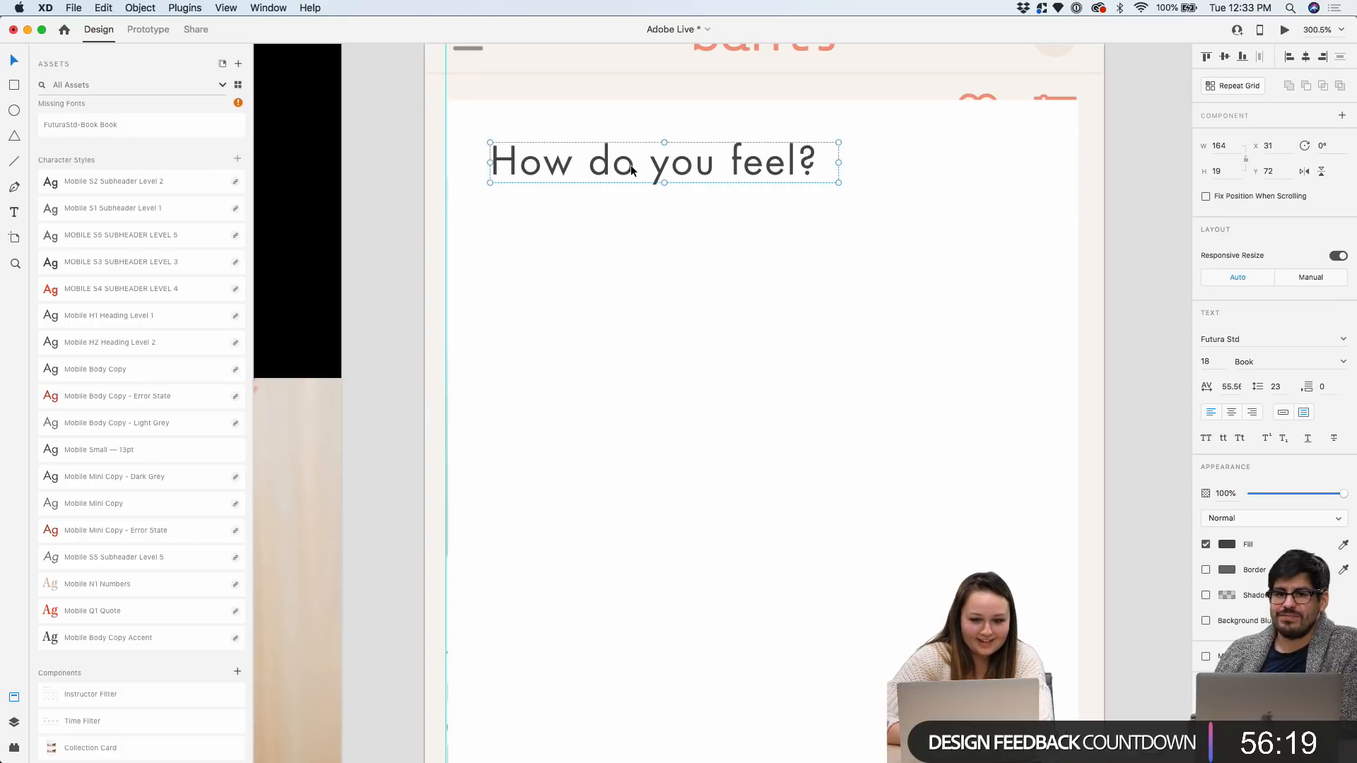
pyautogui.scroll(-4, 627, 164)
pyautogui.click(1071, 218)
pyautogui.scroll(-3, 1034, 198)
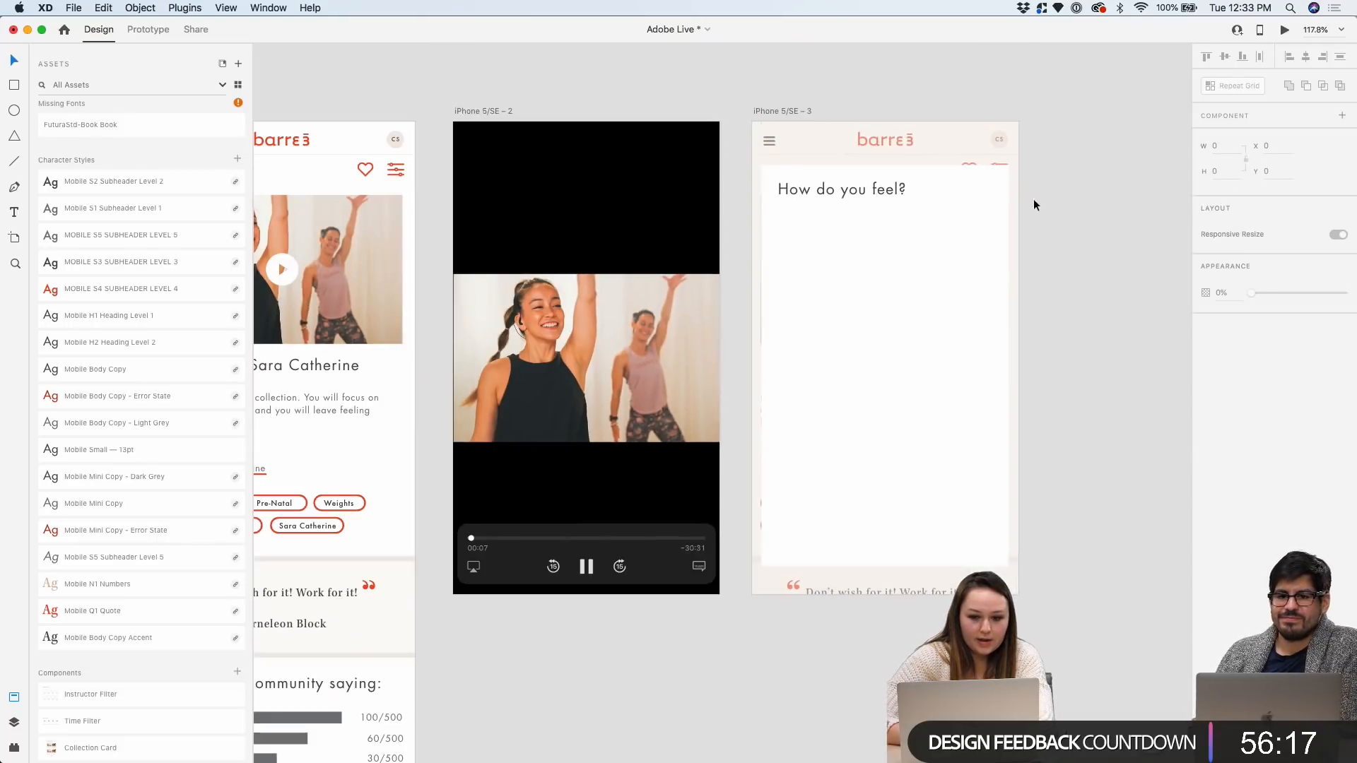
pyautogui.scroll(4, 974, 163)
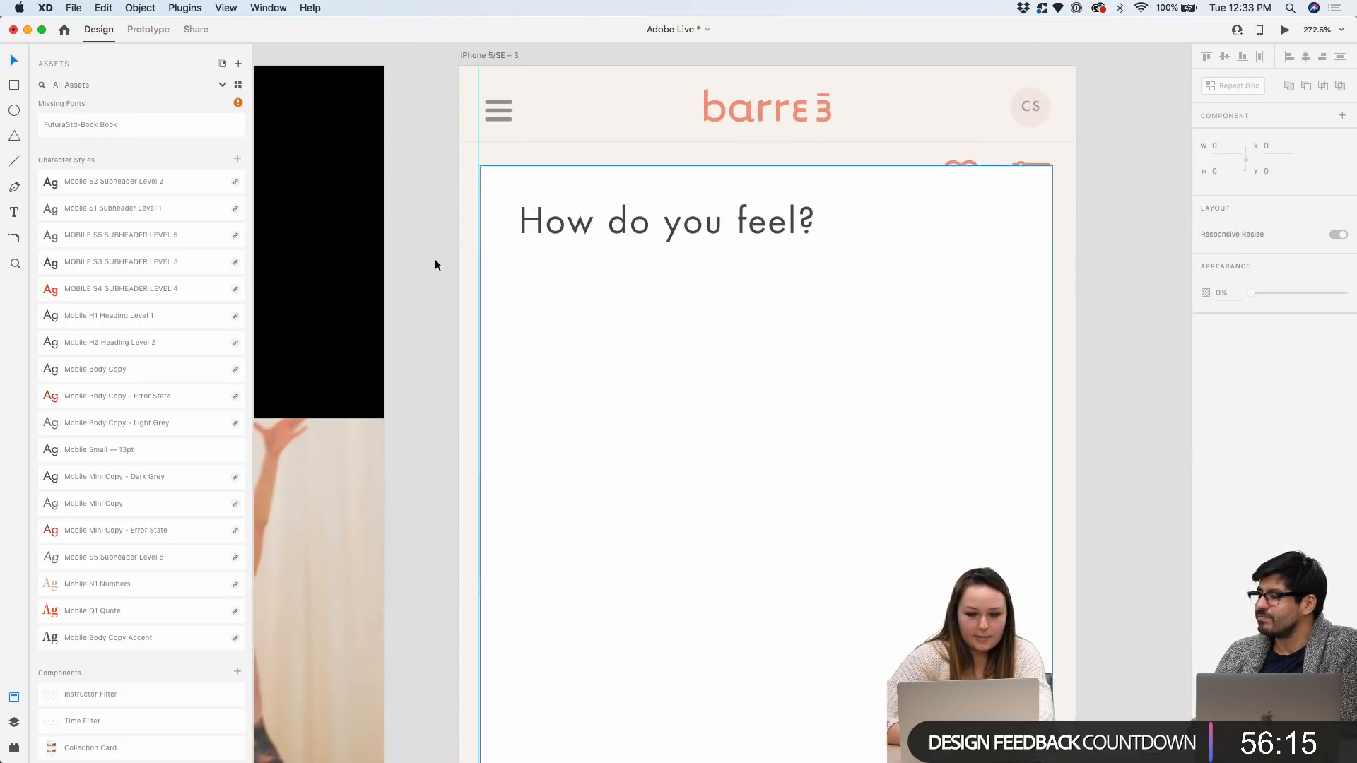
pyautogui.scroll(-20, 186, 265)
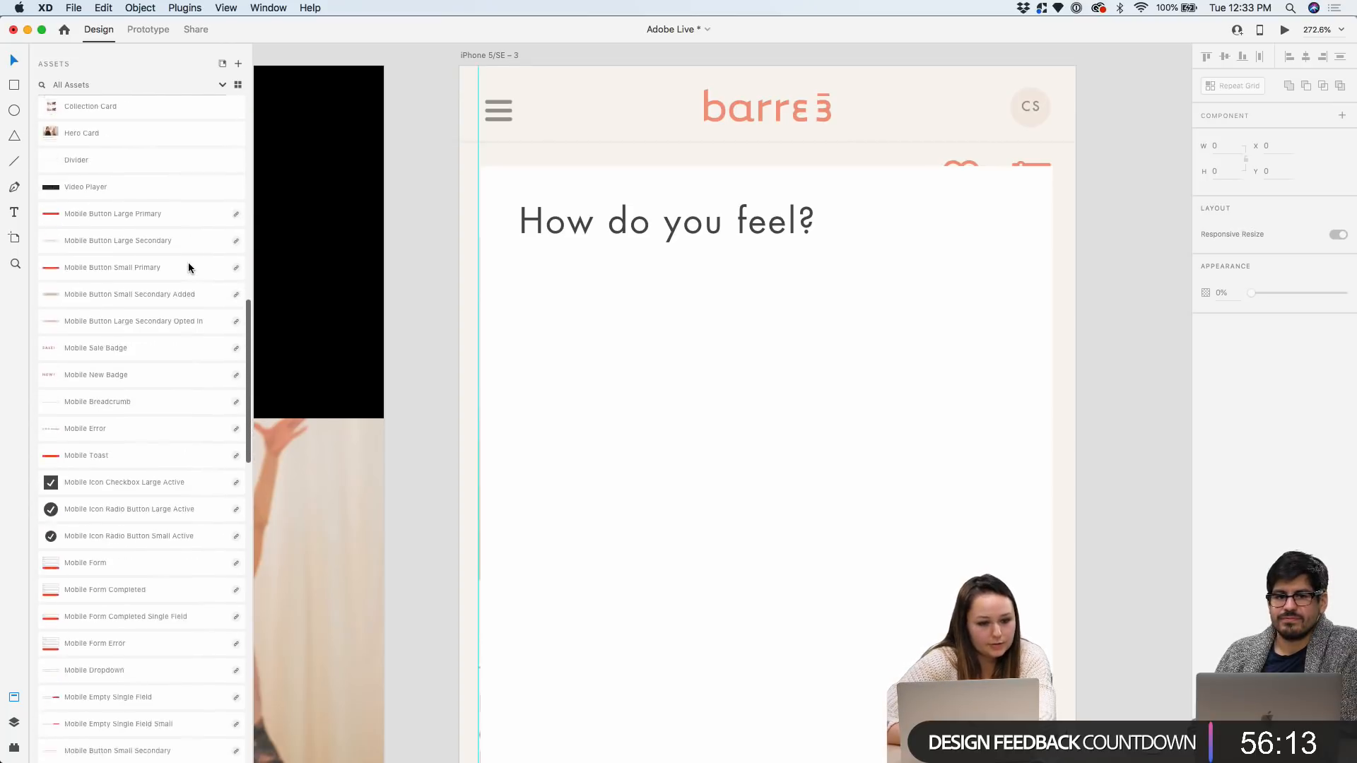
pyautogui.scroll(-3, 189, 264)
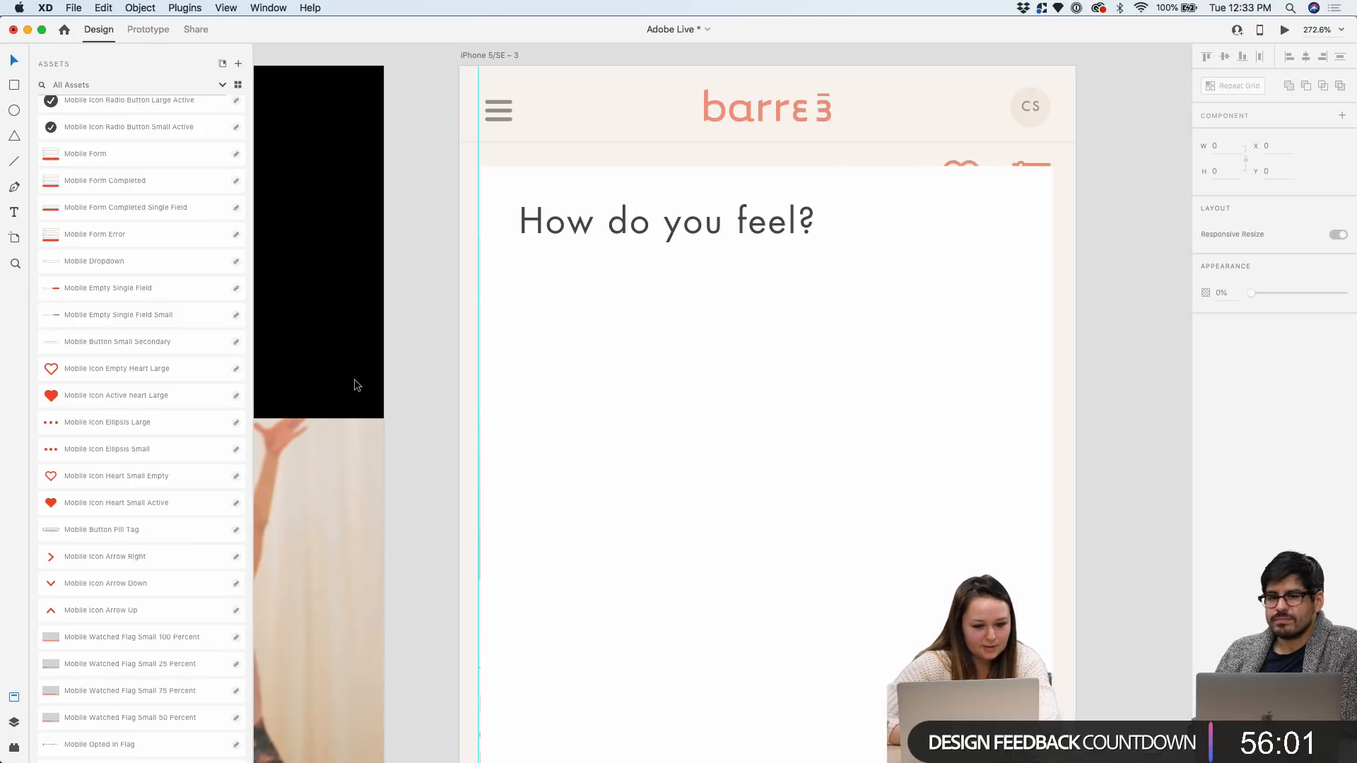
pyautogui.scroll(-5, 354, 379)
pyautogui.hscroll(-3, 354, 379)
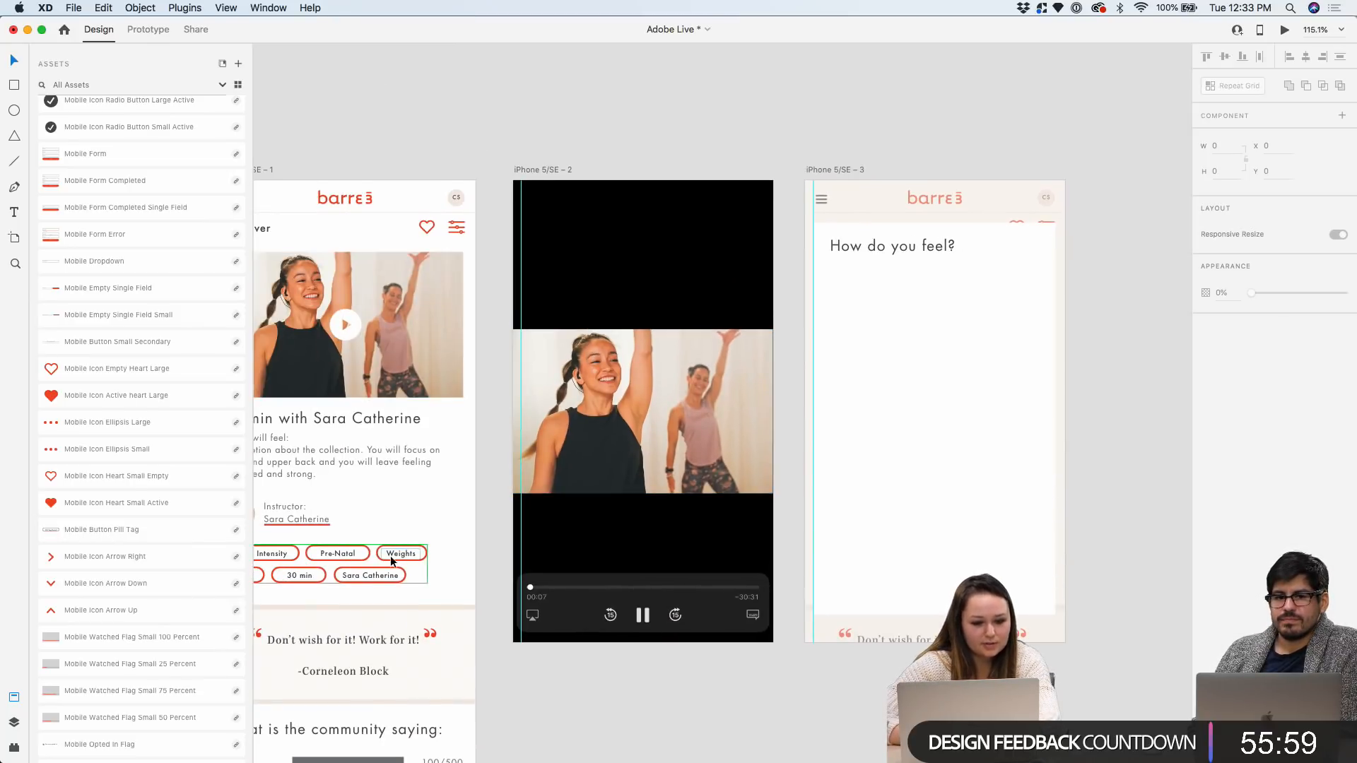
pyautogui.scroll(-5, 390, 556)
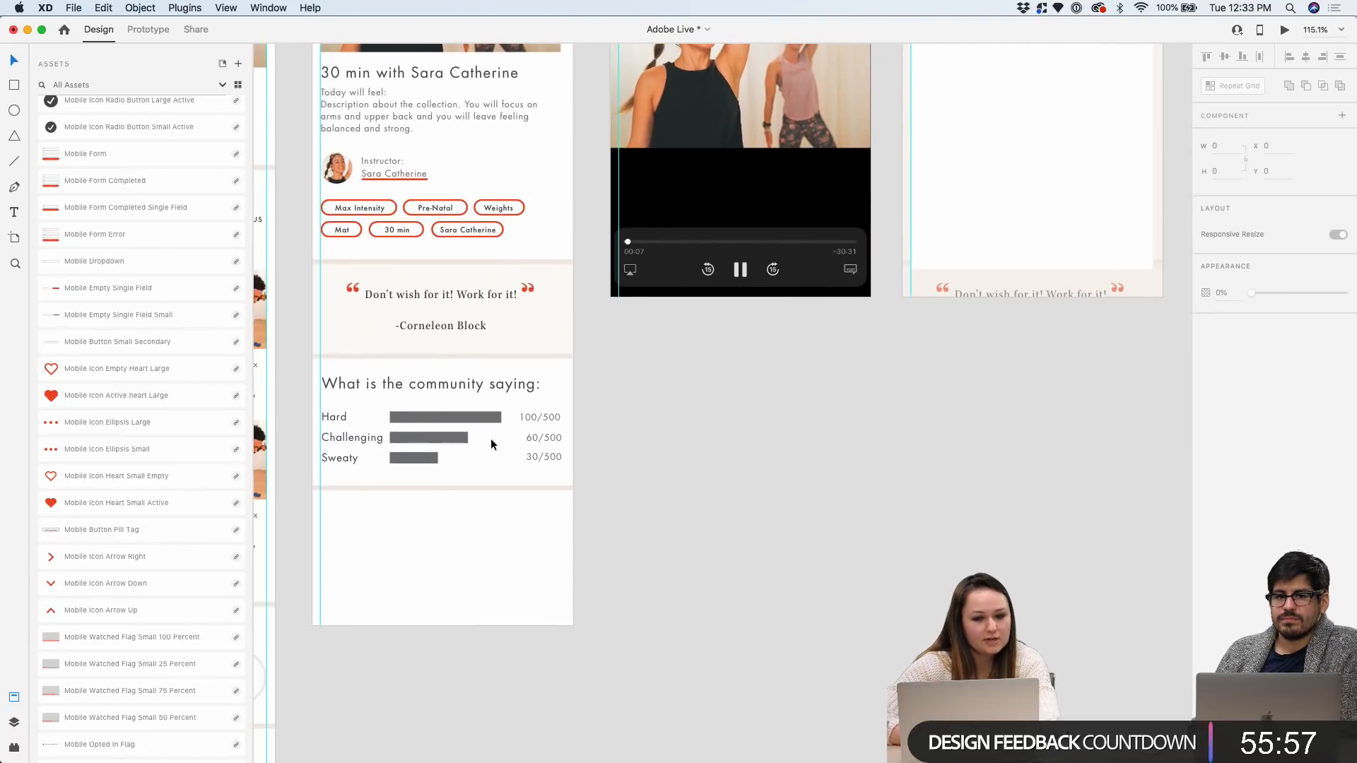
pyautogui.scroll(5, 791, 431)
pyautogui.scroll(3, 931, 205)
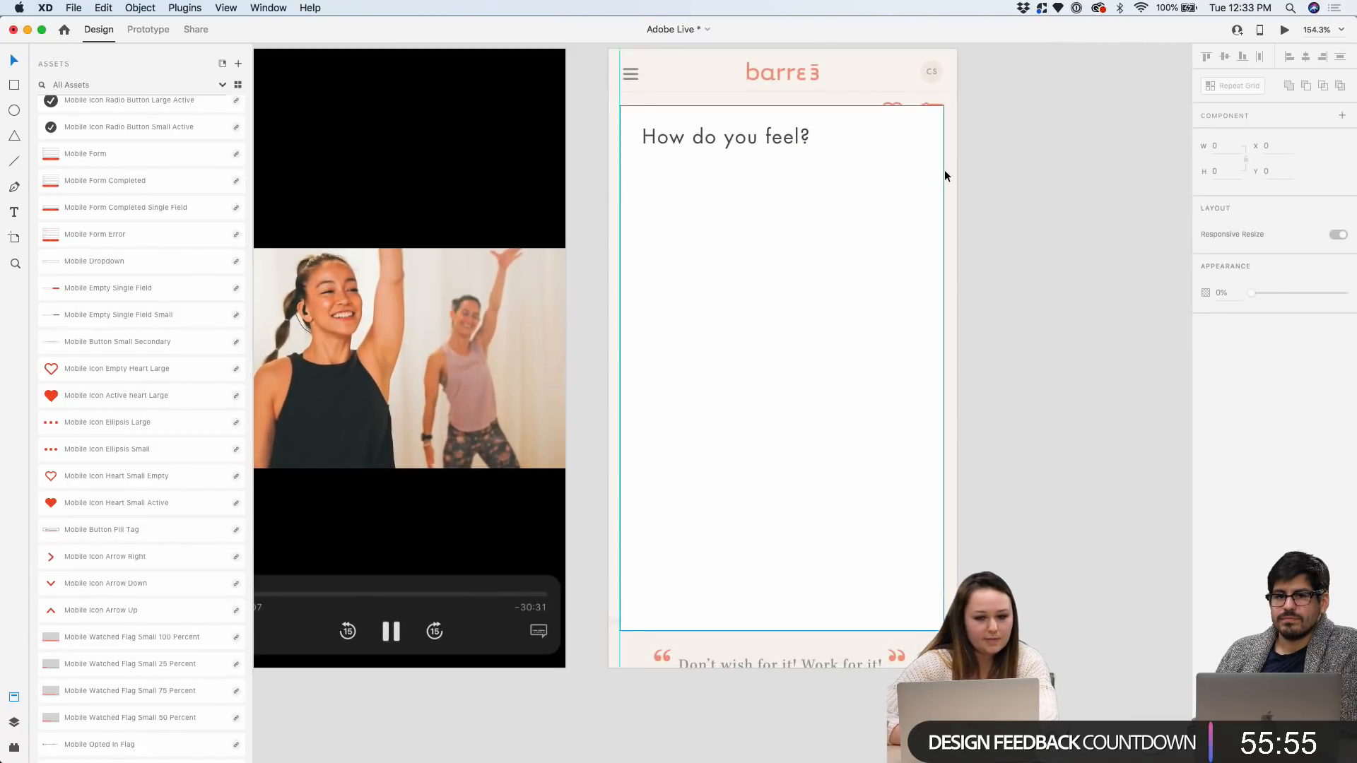
pyautogui.scroll(2, 945, 170)
pyautogui.scroll(-3, 180, 381)
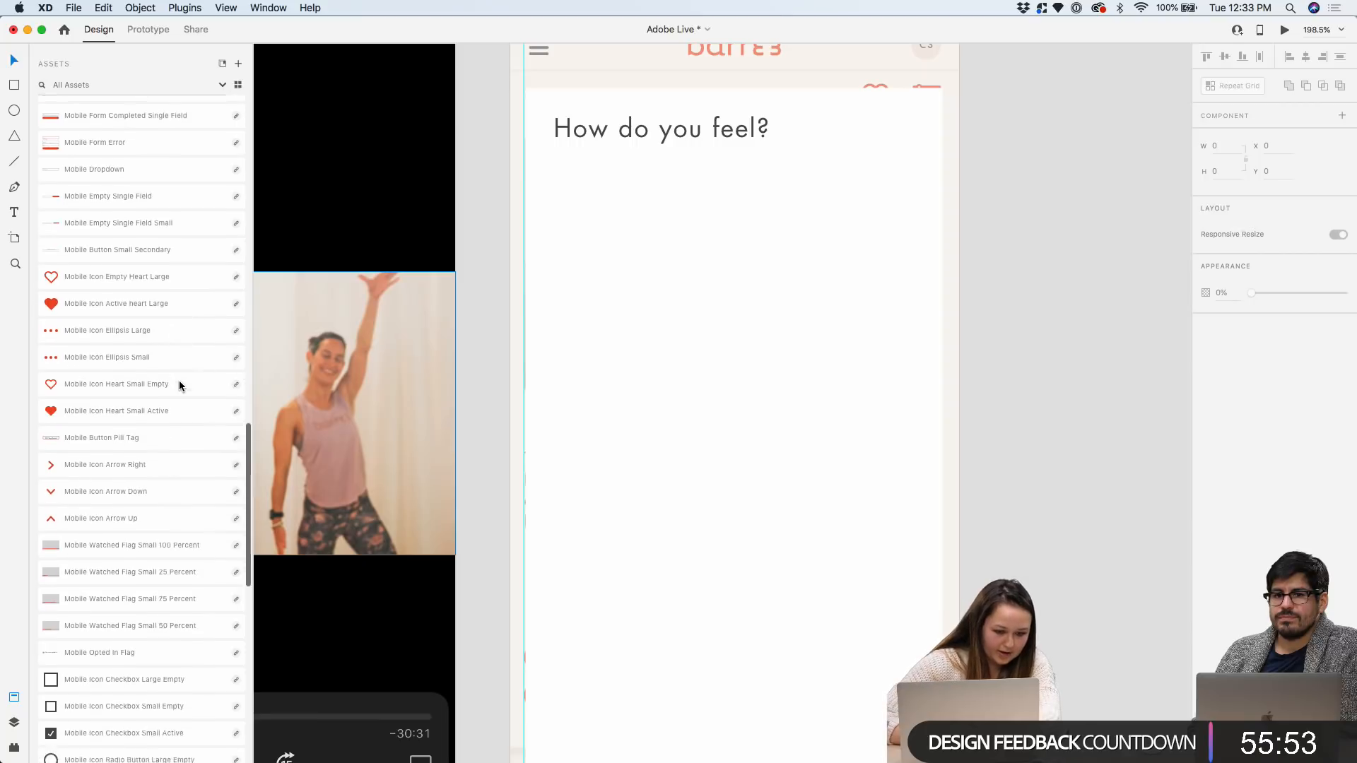
pyautogui.scroll(-2, 170, 377)
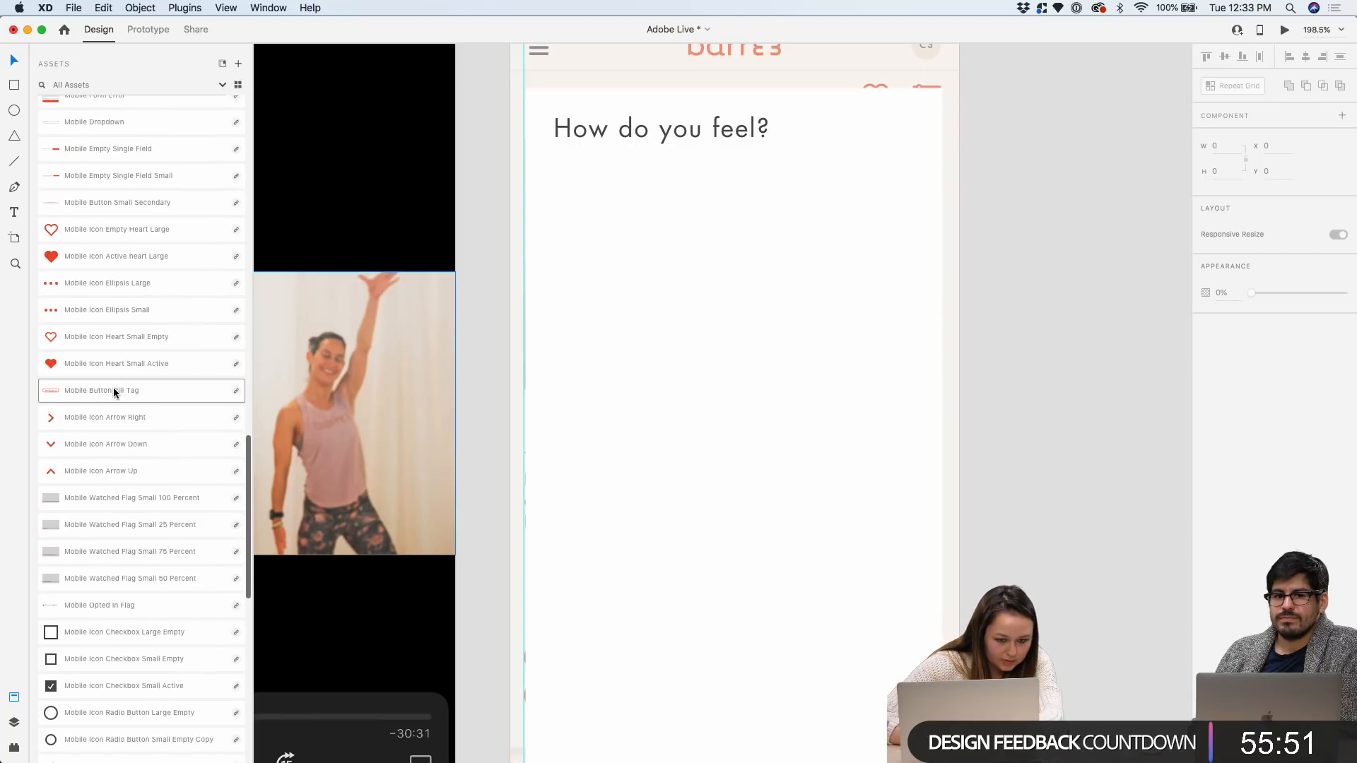
# Place a Mobile Button Pill Tag component on the card just below the heading
pyautogui.moveTo(129, 389); pyautogui.dragTo(723, 300)
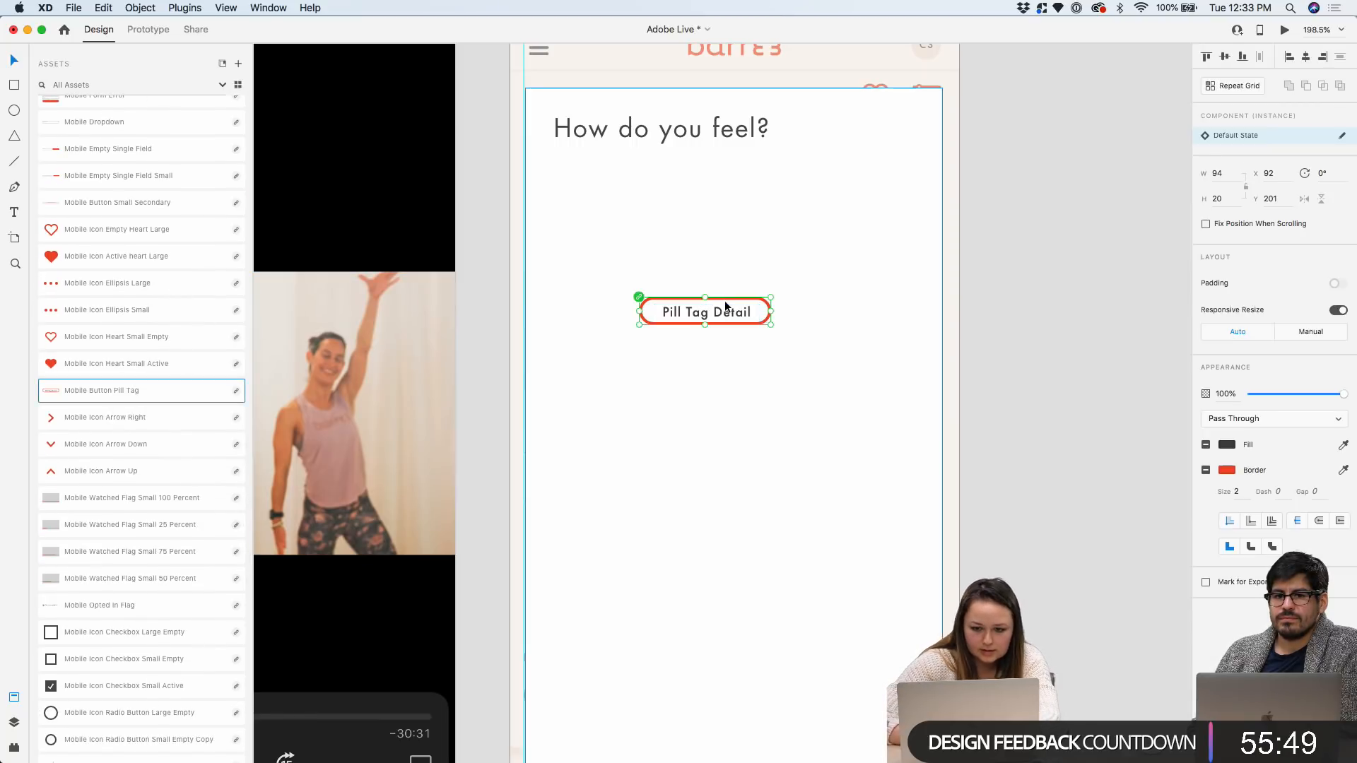
pyautogui.click(756, 305)
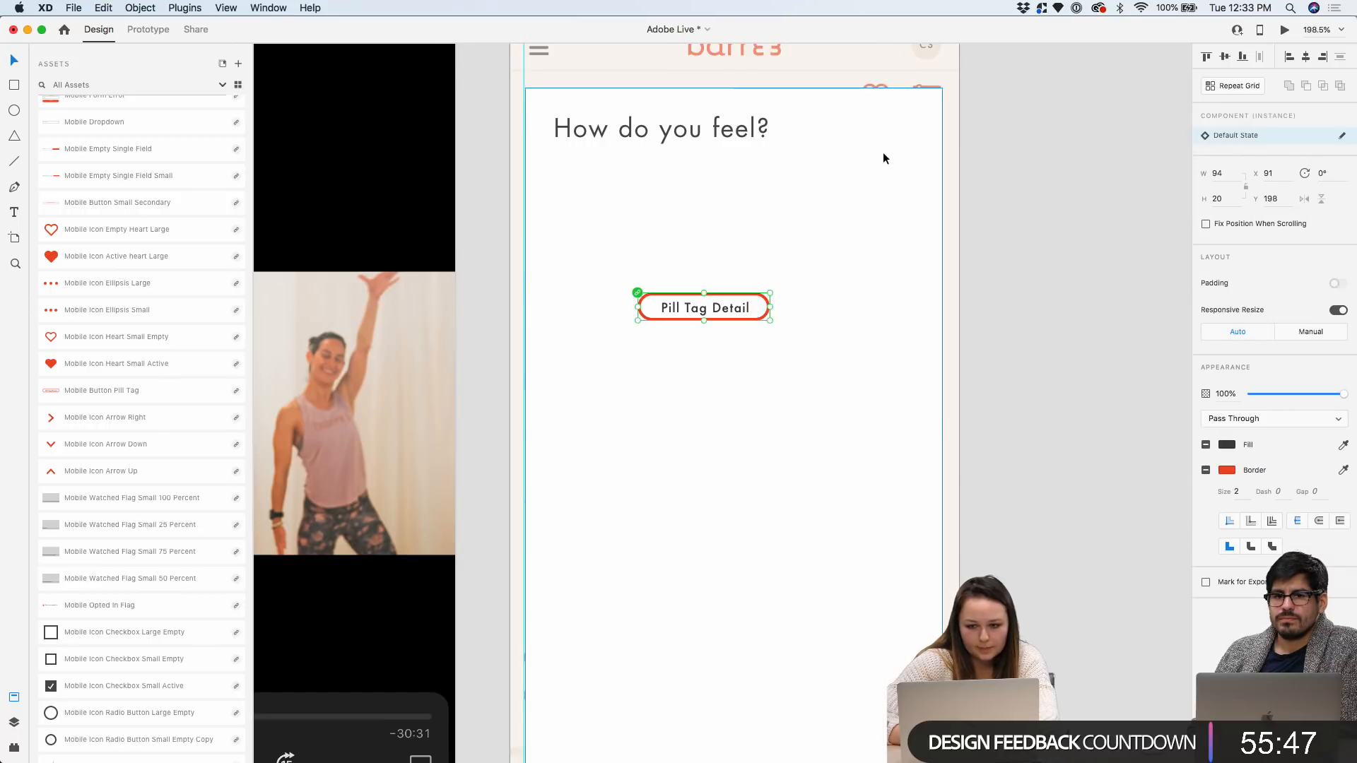
pyautogui.scroll(5, 884, 155)
pyautogui.rightClick(802, 217)
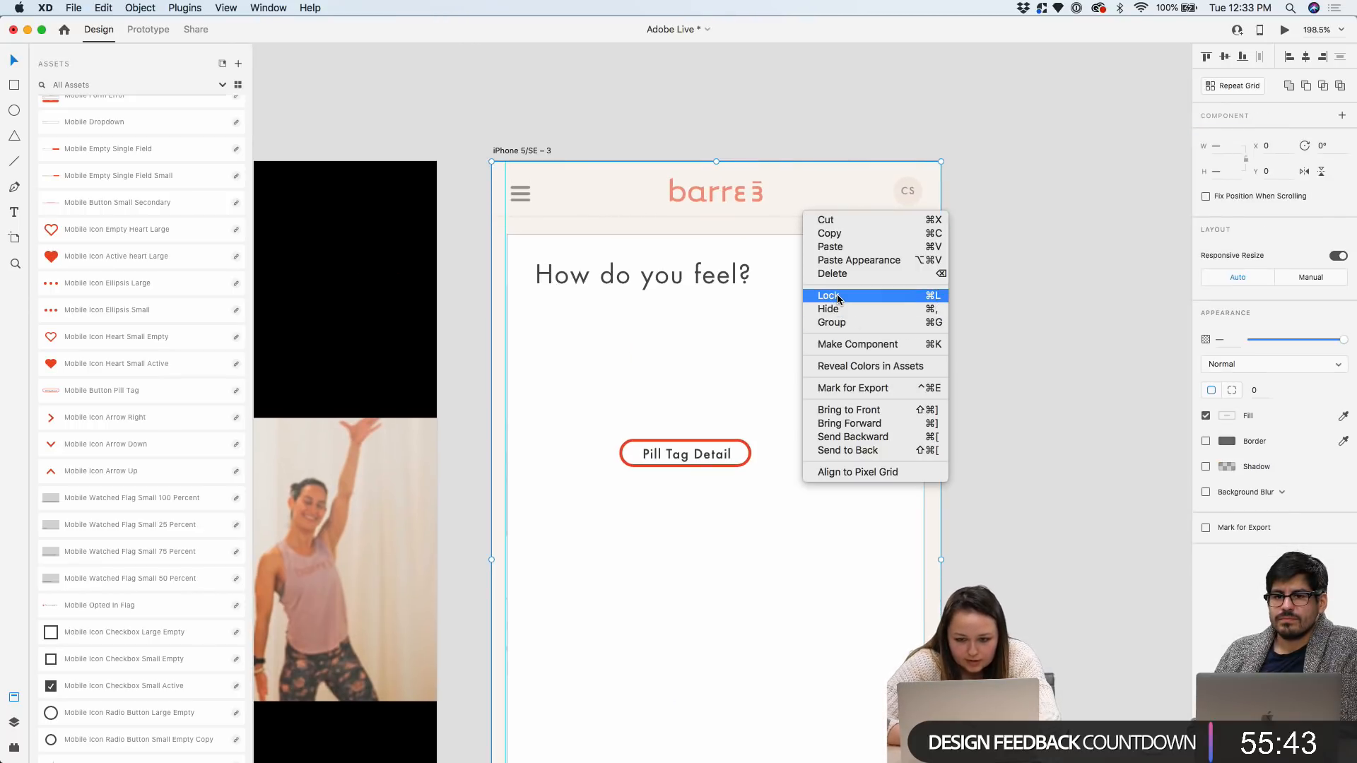
pyautogui.click(1063, 245)
pyautogui.scroll(3, 719, 441)
# Move the Pill Tag Detail pill up directly under the heading
pyautogui.moveTo(719, 439); pyautogui.dragTo(592, 286)
pyautogui.doubleClick(593, 287)
pyautogui.doubleClick(592, 286)
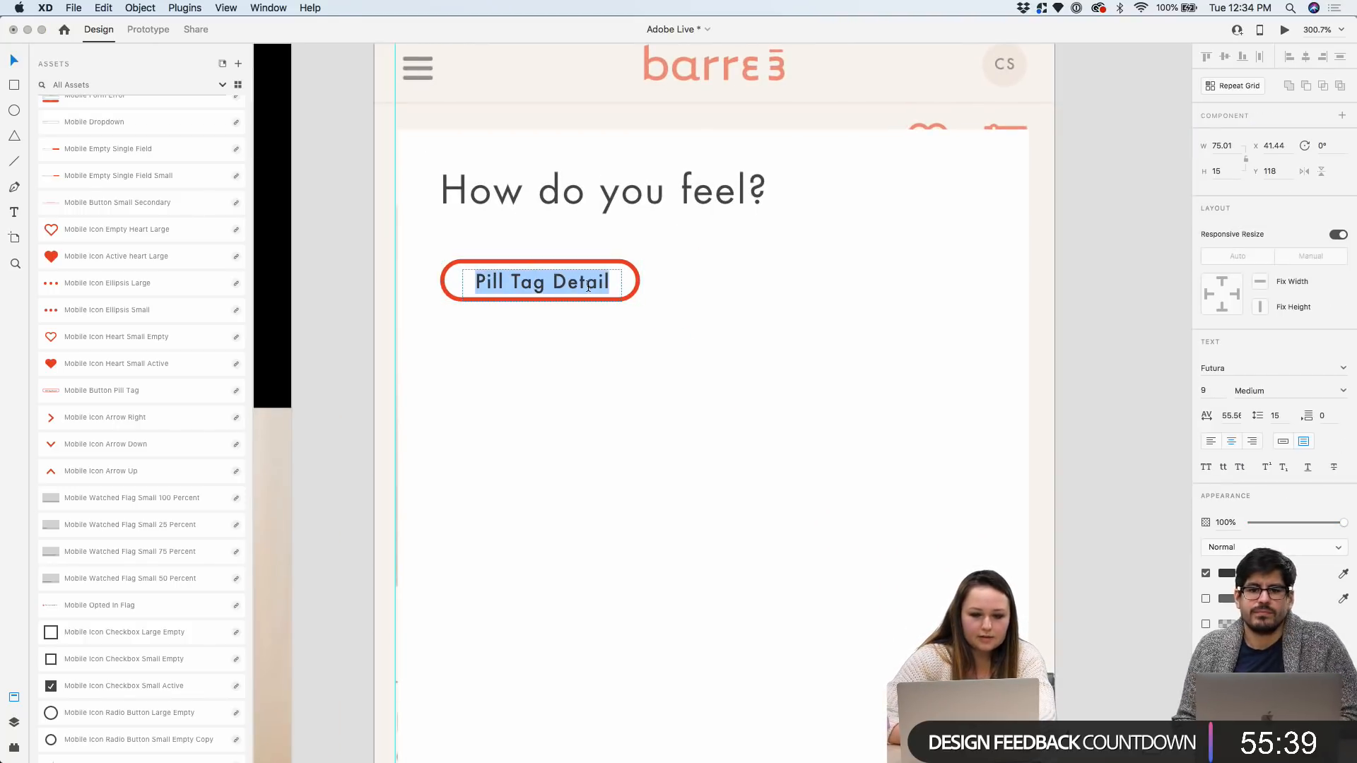
pyautogui.press('Escape')
pyautogui.press('Escape')
pyautogui.scroll(-3, 945, 263)
pyautogui.scroll(-3, 1044, 269)
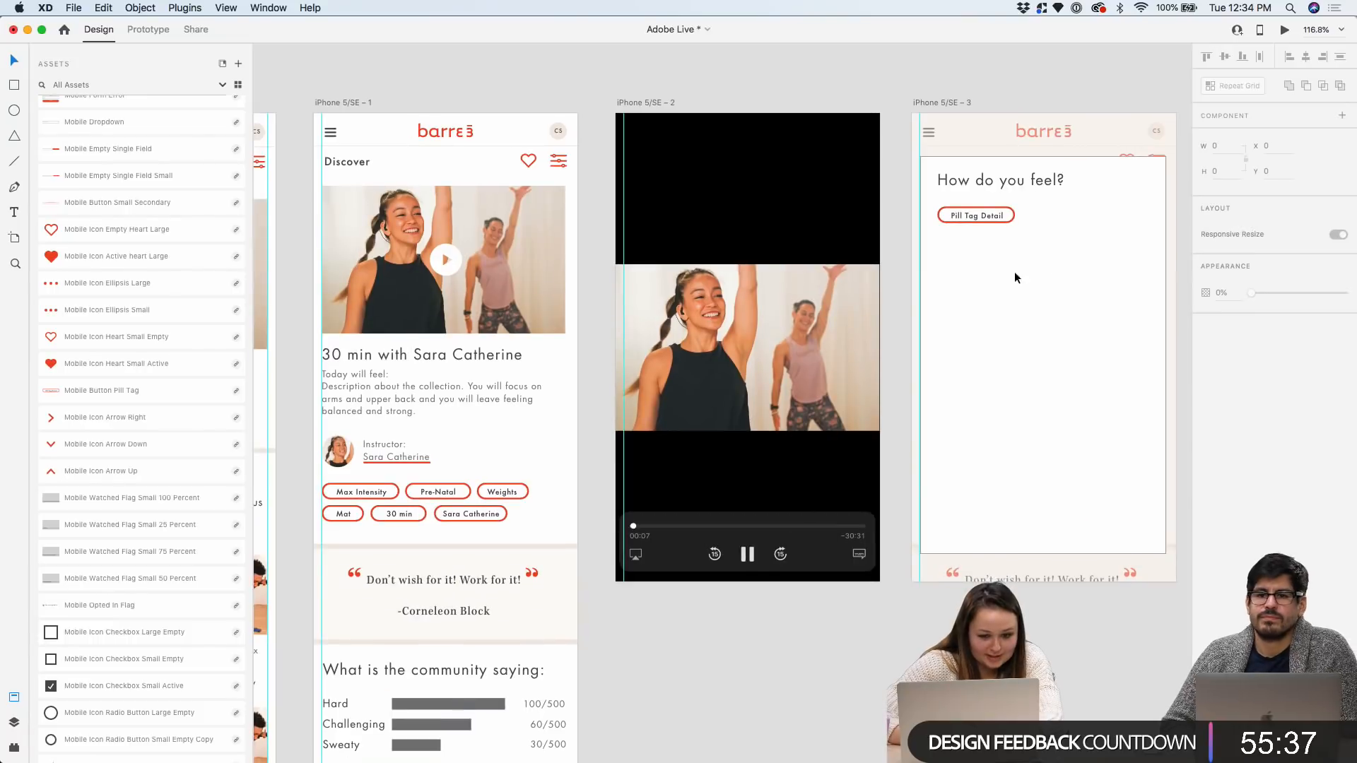
pyautogui.scroll(5, 1021, 207)
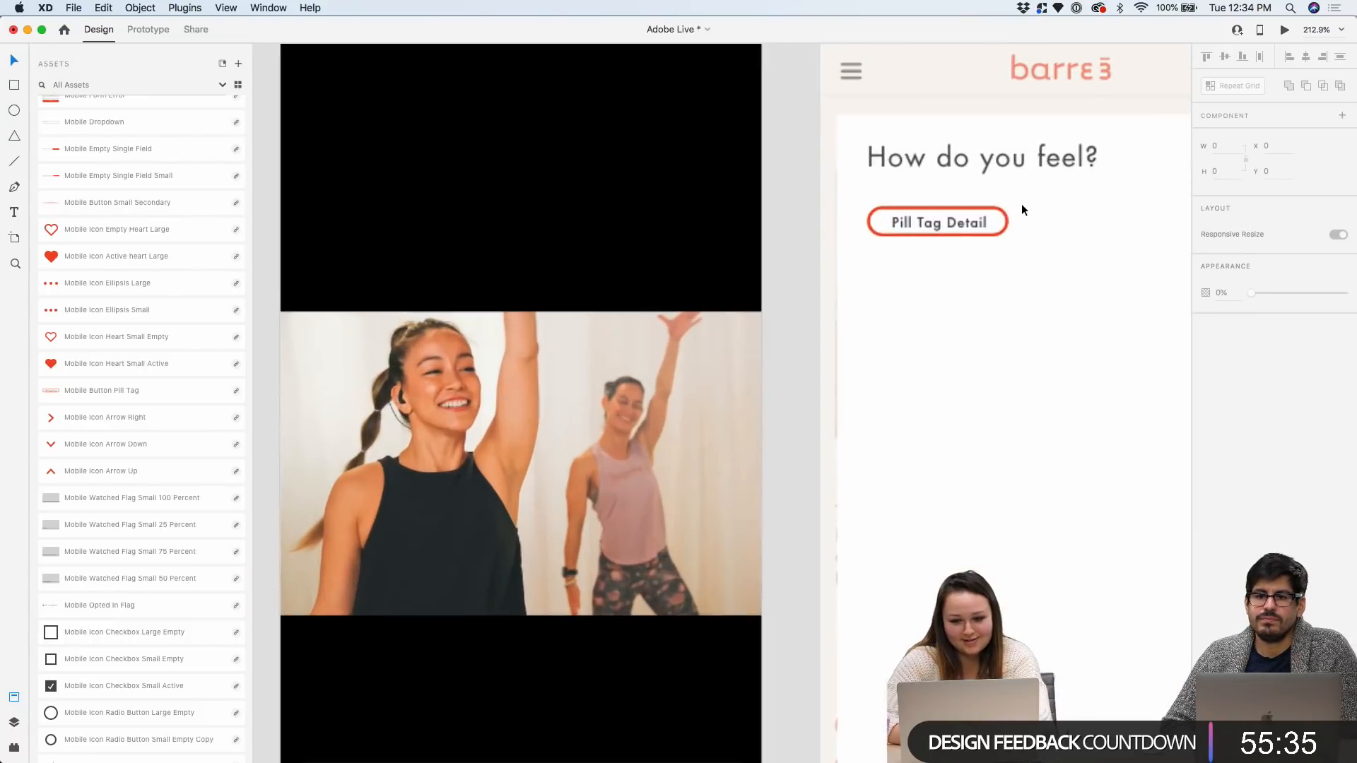
# Relabel the pill from 'Pill Tag Detail' to 'Stronger'
pyautogui.click(965, 222)
pyautogui.doubleClick(963, 219)
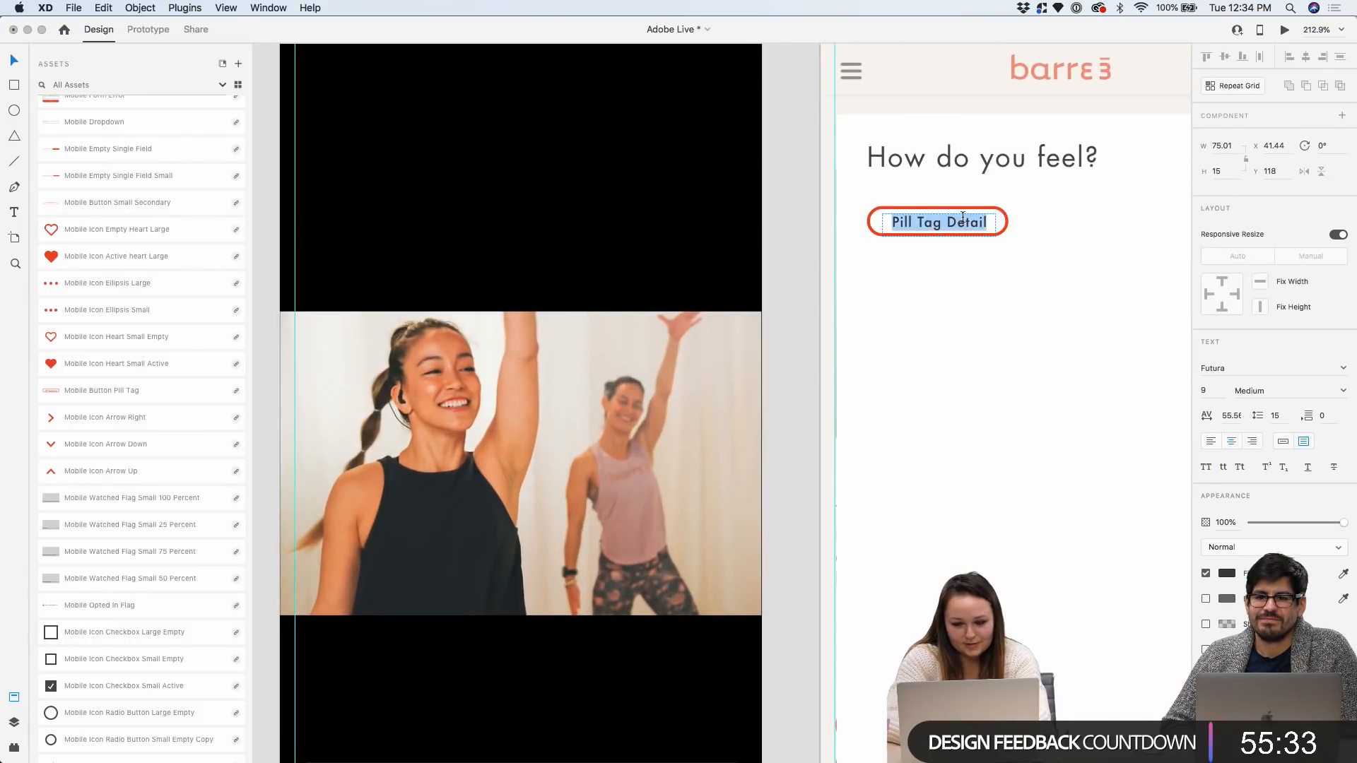
pyautogui.write('Stronger')
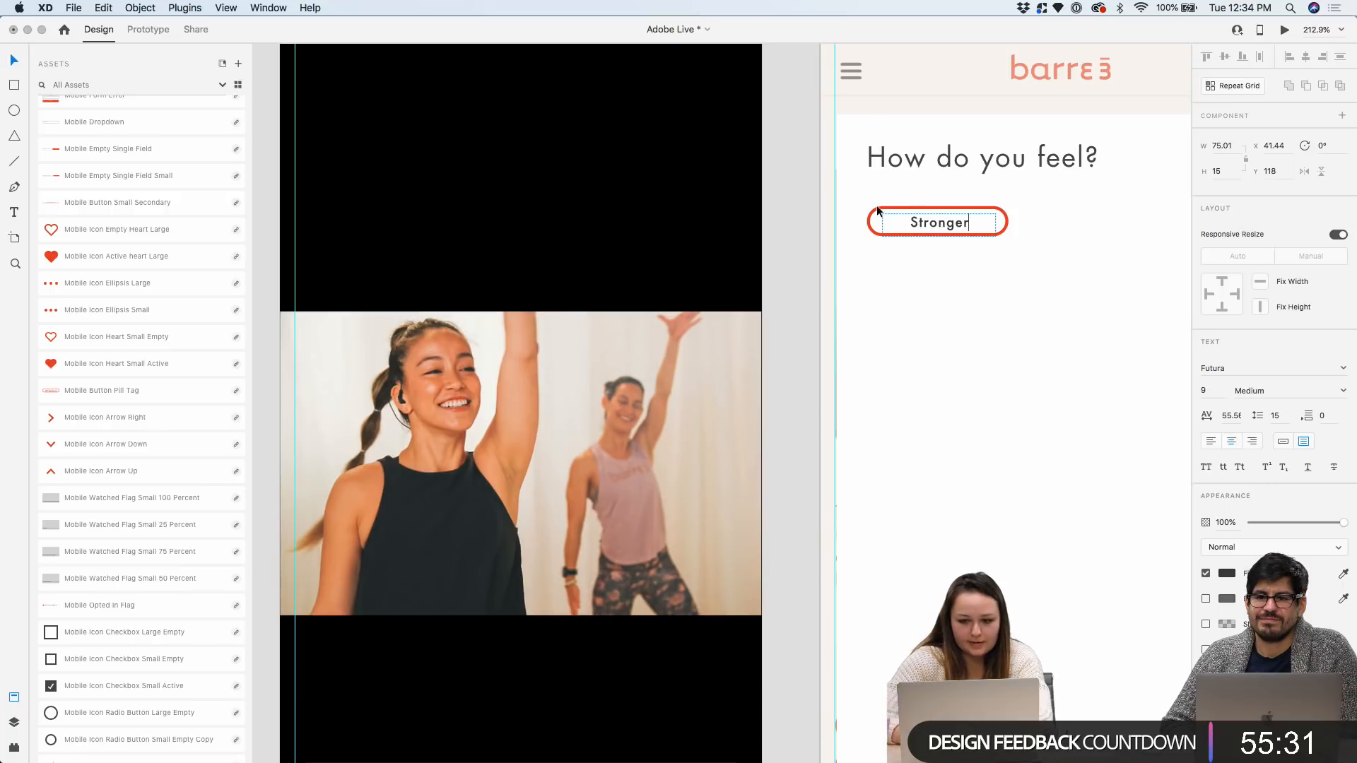
pyautogui.press('Escape')
pyautogui.hscroll(5, 821, 222)
pyautogui.press('Escape')
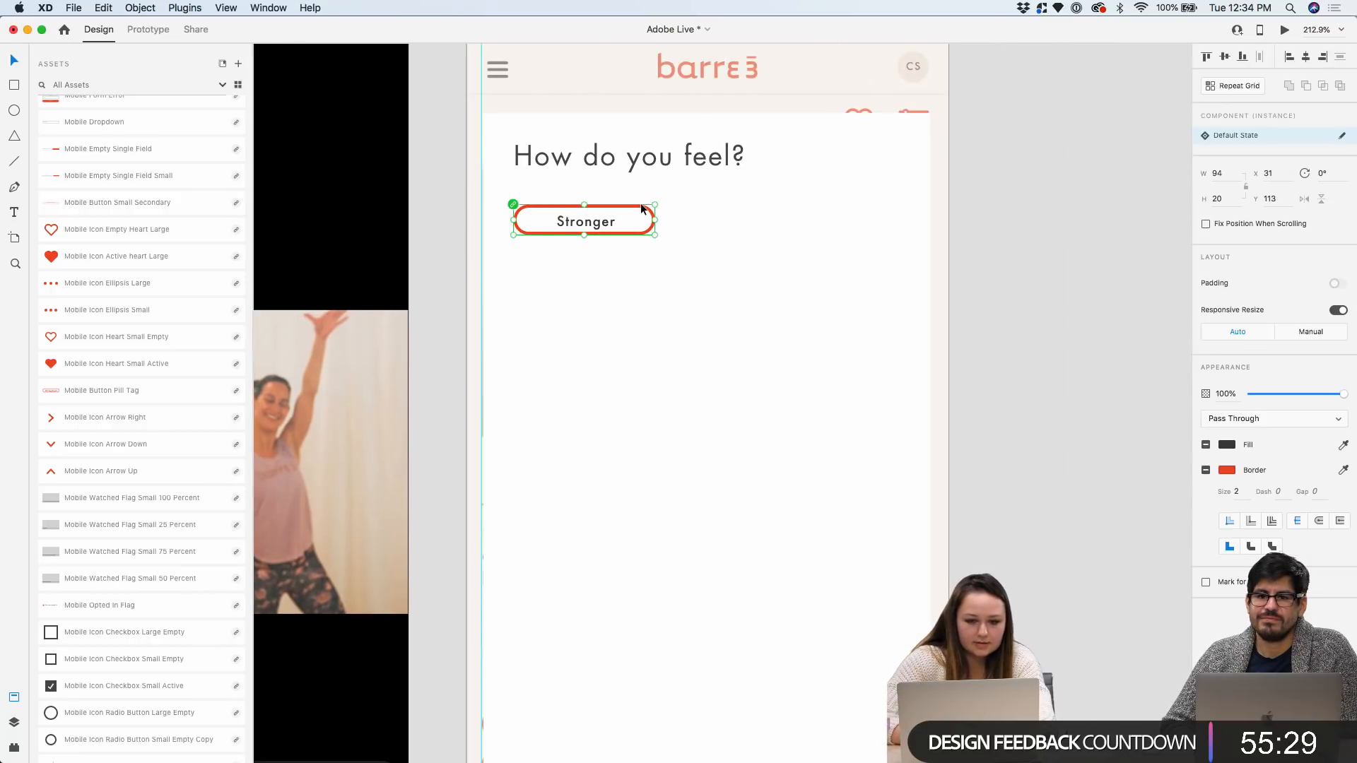
# Duplicate the Stronger pill to its right and relabel the copy 'Exhausted'
pyautogui.moveTo(641, 208); pyautogui.dragTo(791, 205)
pyautogui.scroll(3, 791, 205)
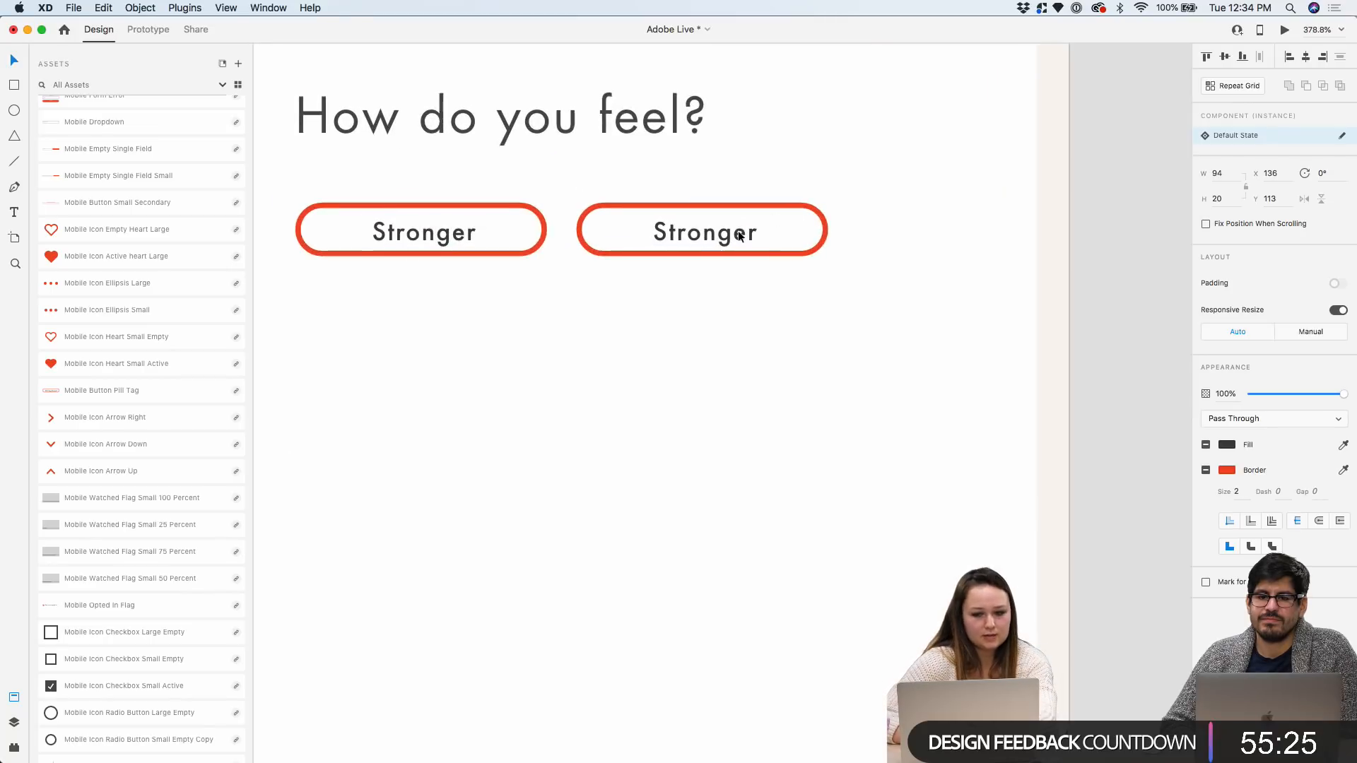
pyautogui.doubleClick(739, 236)
pyautogui.doubleClick(739, 233)
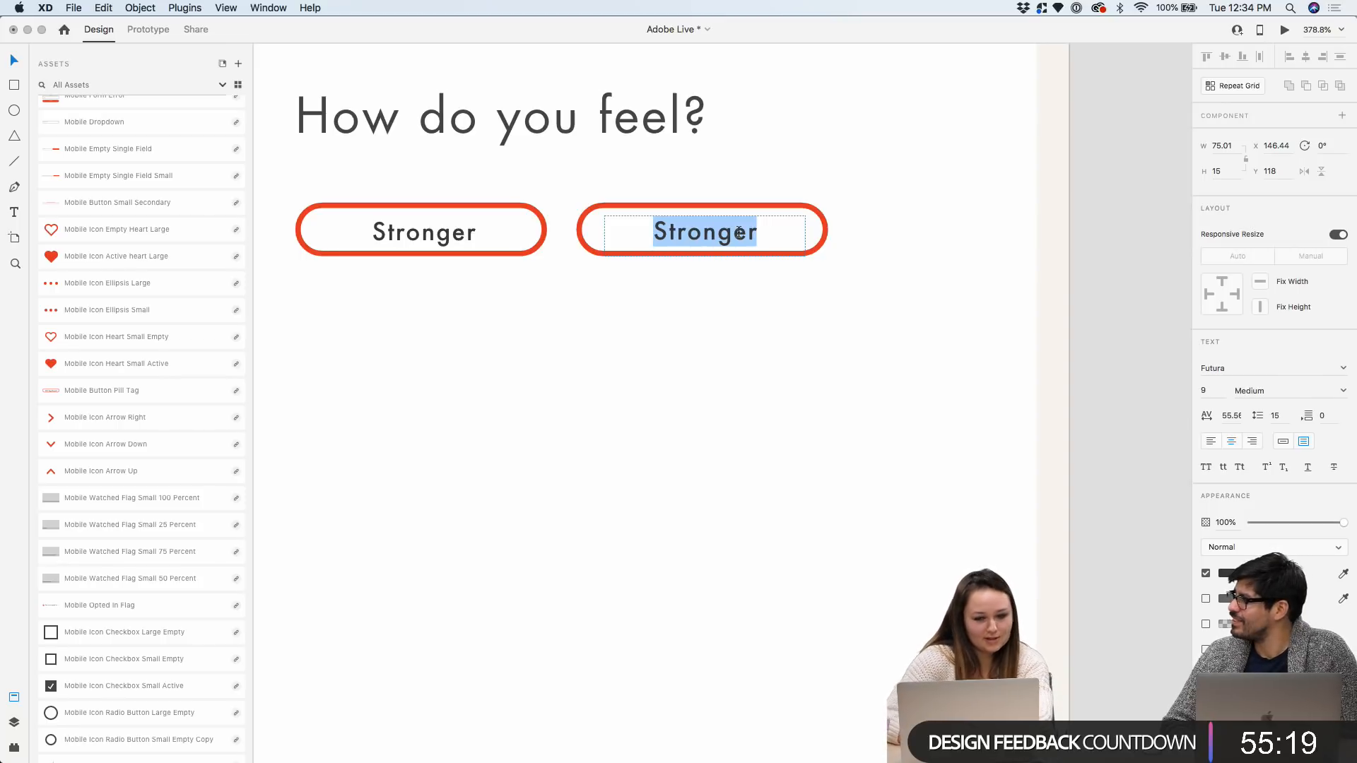
pyautogui.write('Exhausted')
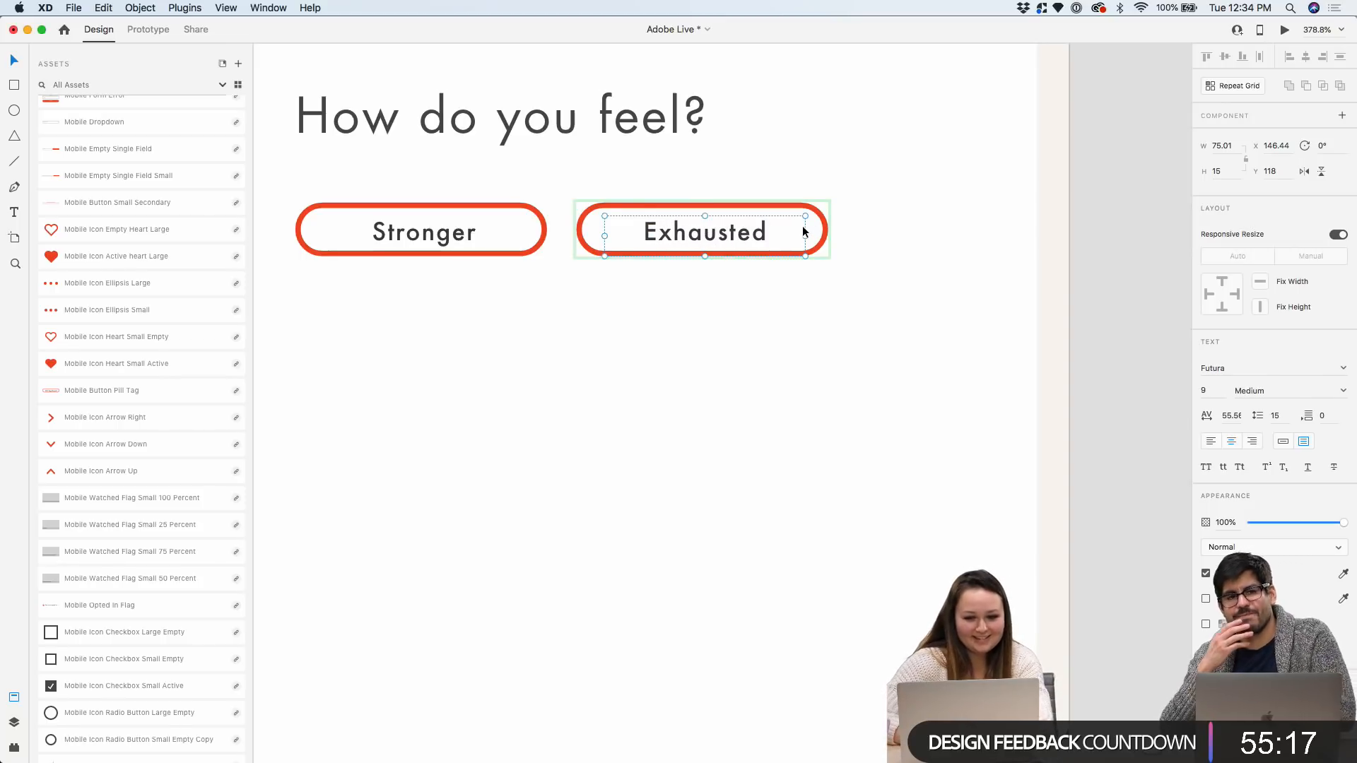
pyautogui.press('Escape')
# Narrow the Exhausted pill's outline and undo the stray cut, paste and delete edits
pyautogui.click(825, 232)
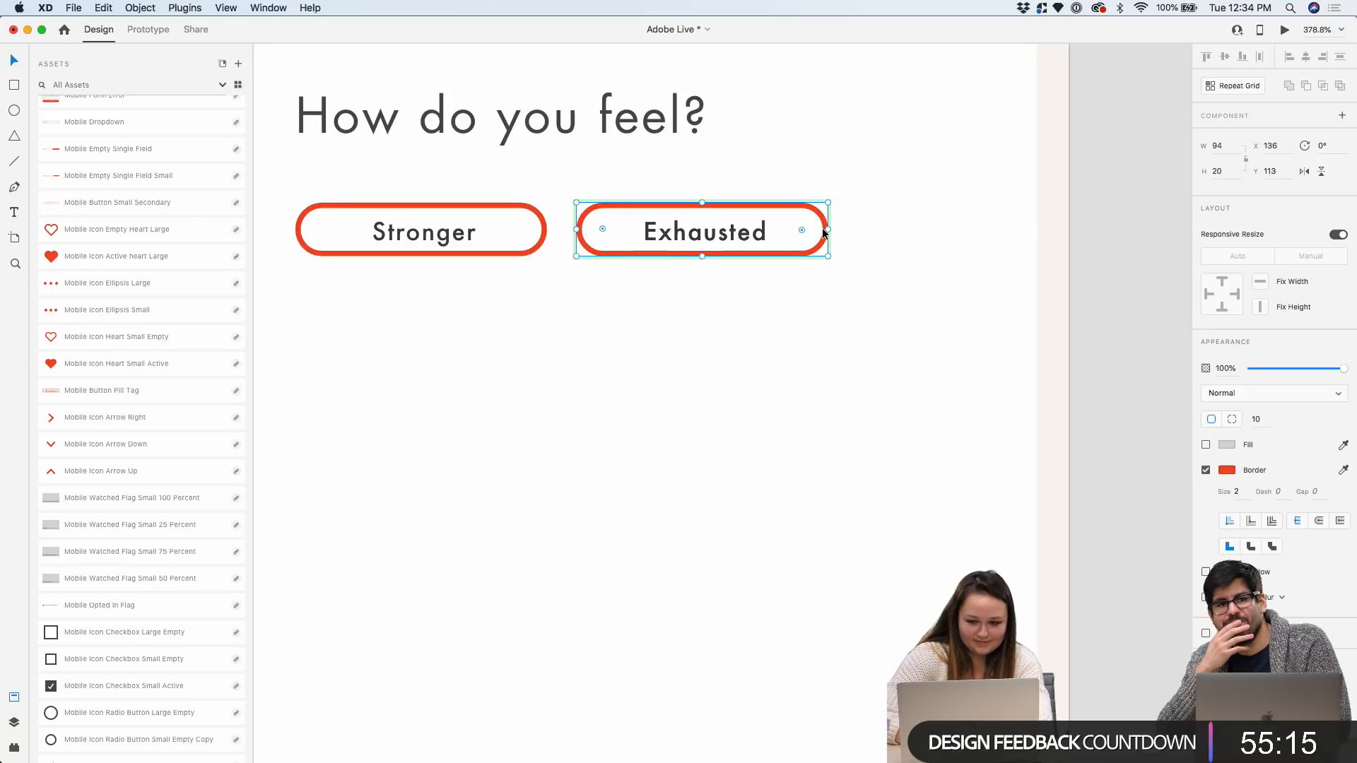
pyautogui.moveTo(825, 230); pyautogui.dragTo(793, 229)
pyautogui.click(724, 231)
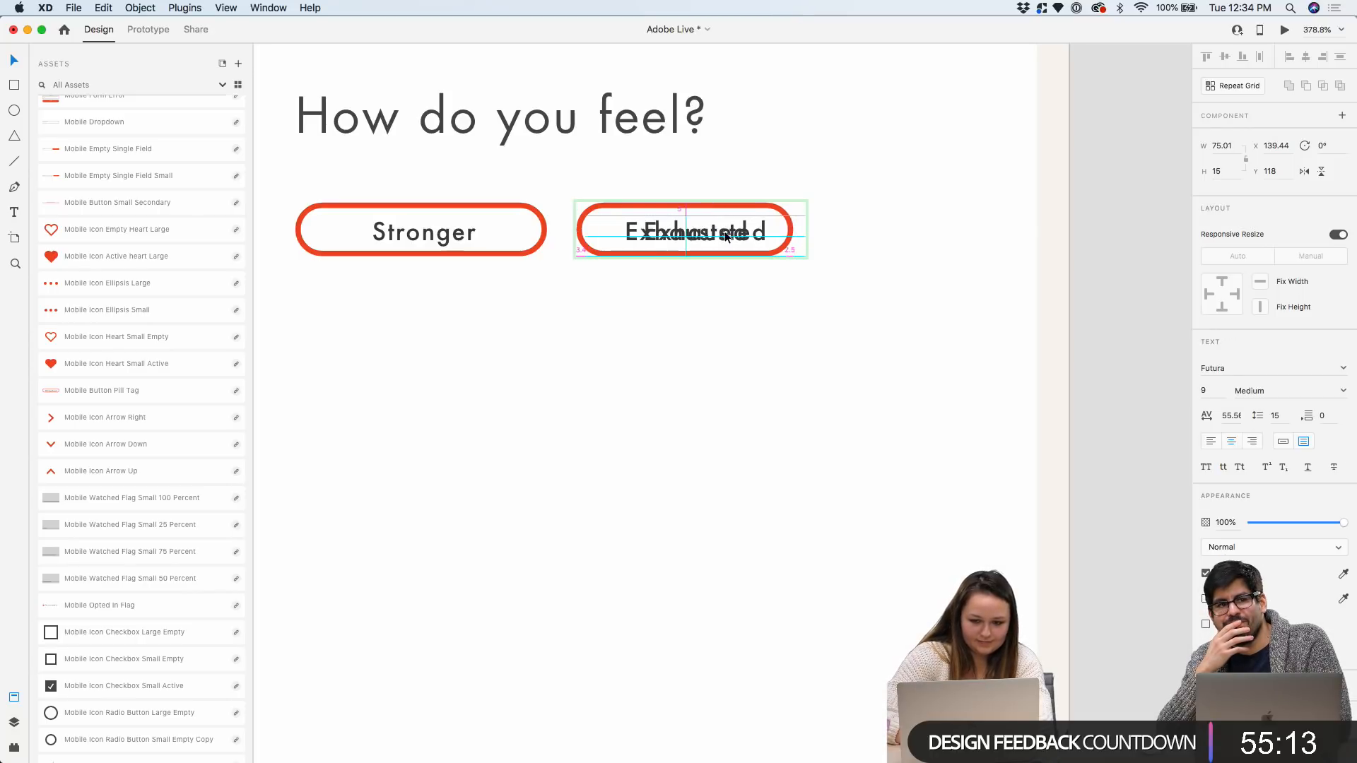
pyautogui.click(723, 235)
pyautogui.press('super+x')
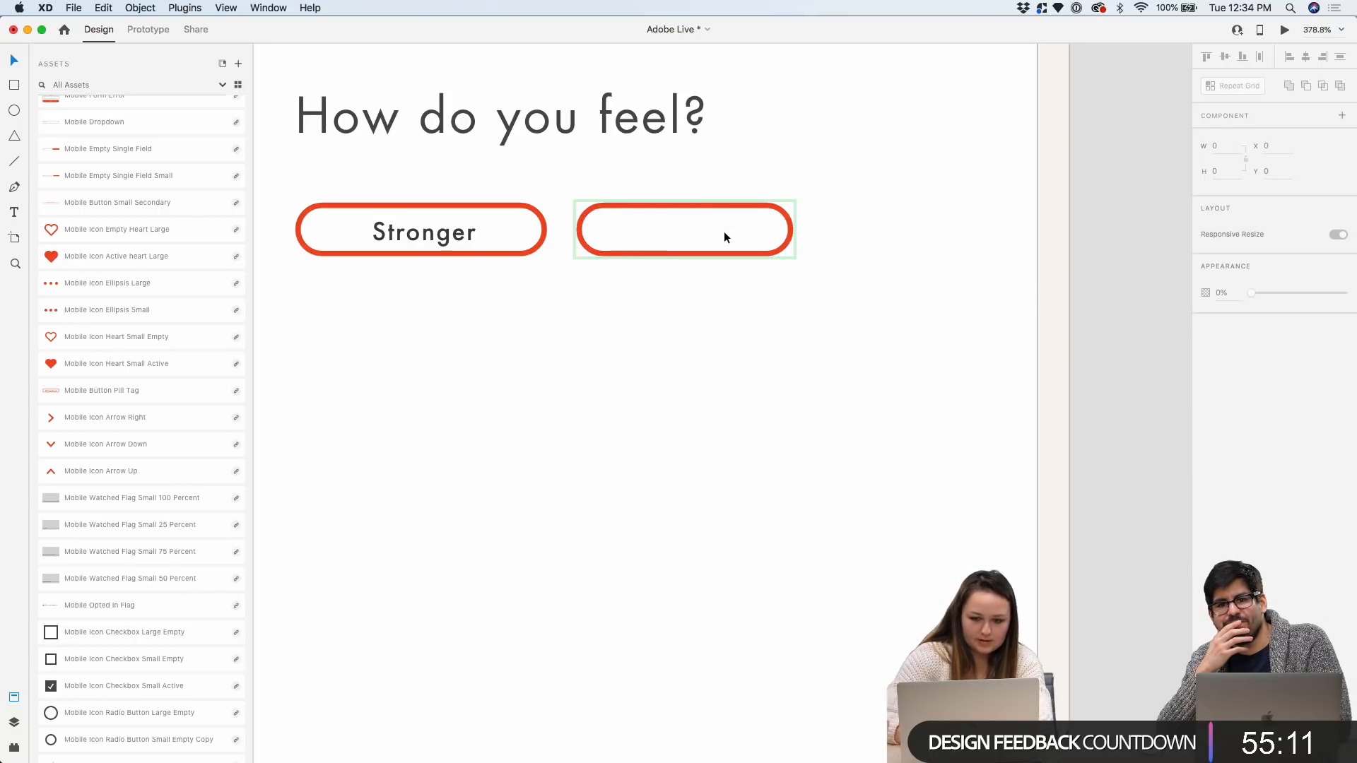
pyautogui.press('super+z')
pyautogui.press('super+v')
pyautogui.press('super+z')
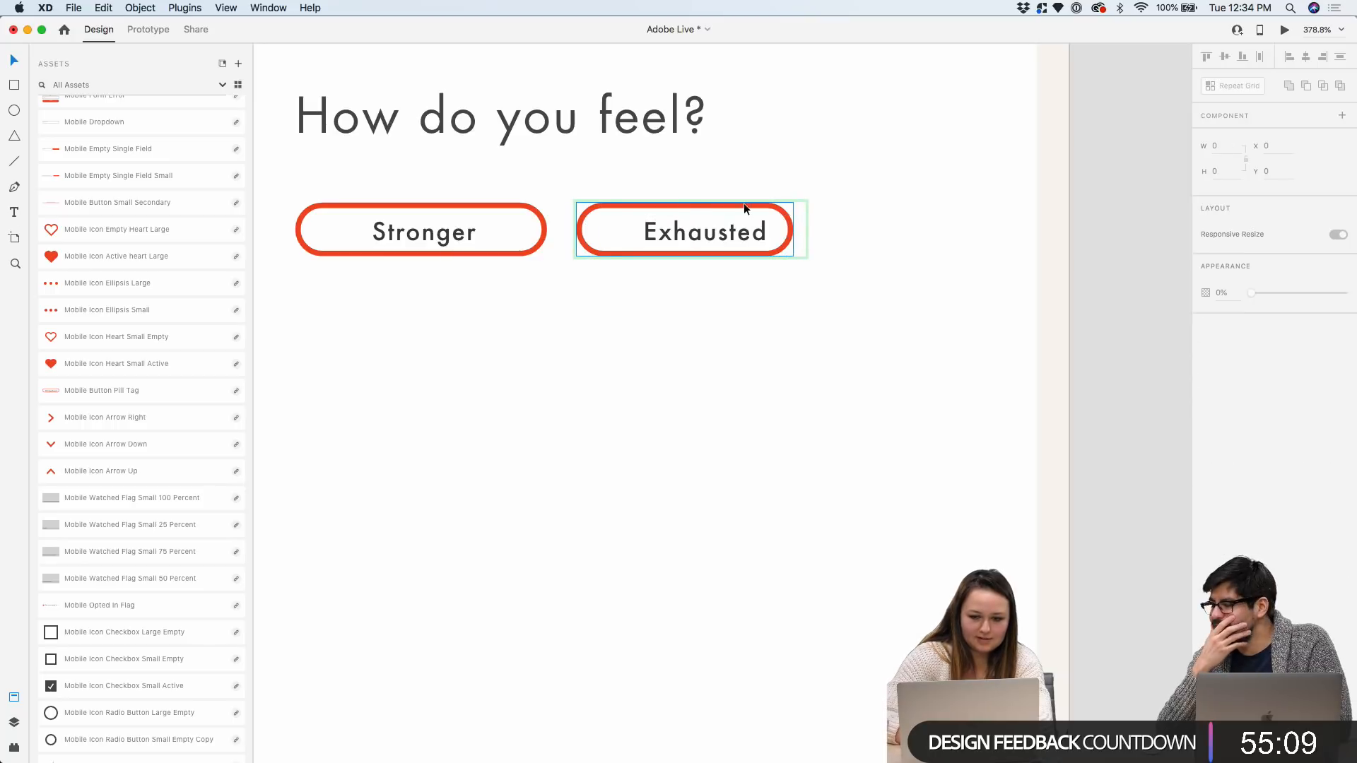
pyautogui.click(743, 202)
pyautogui.press('Delete')
pyautogui.press('super+z')
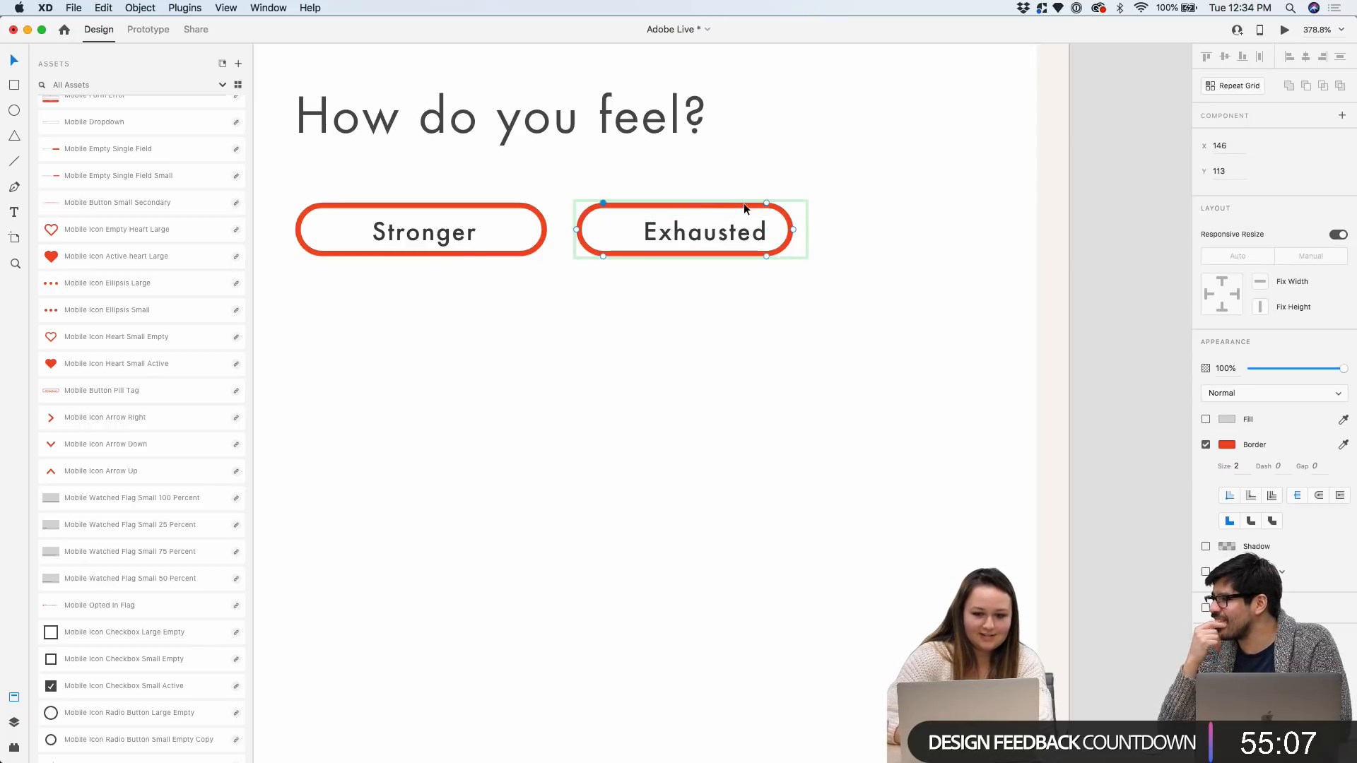
pyautogui.click(767, 229)
pyautogui.doubleClick(721, 229)
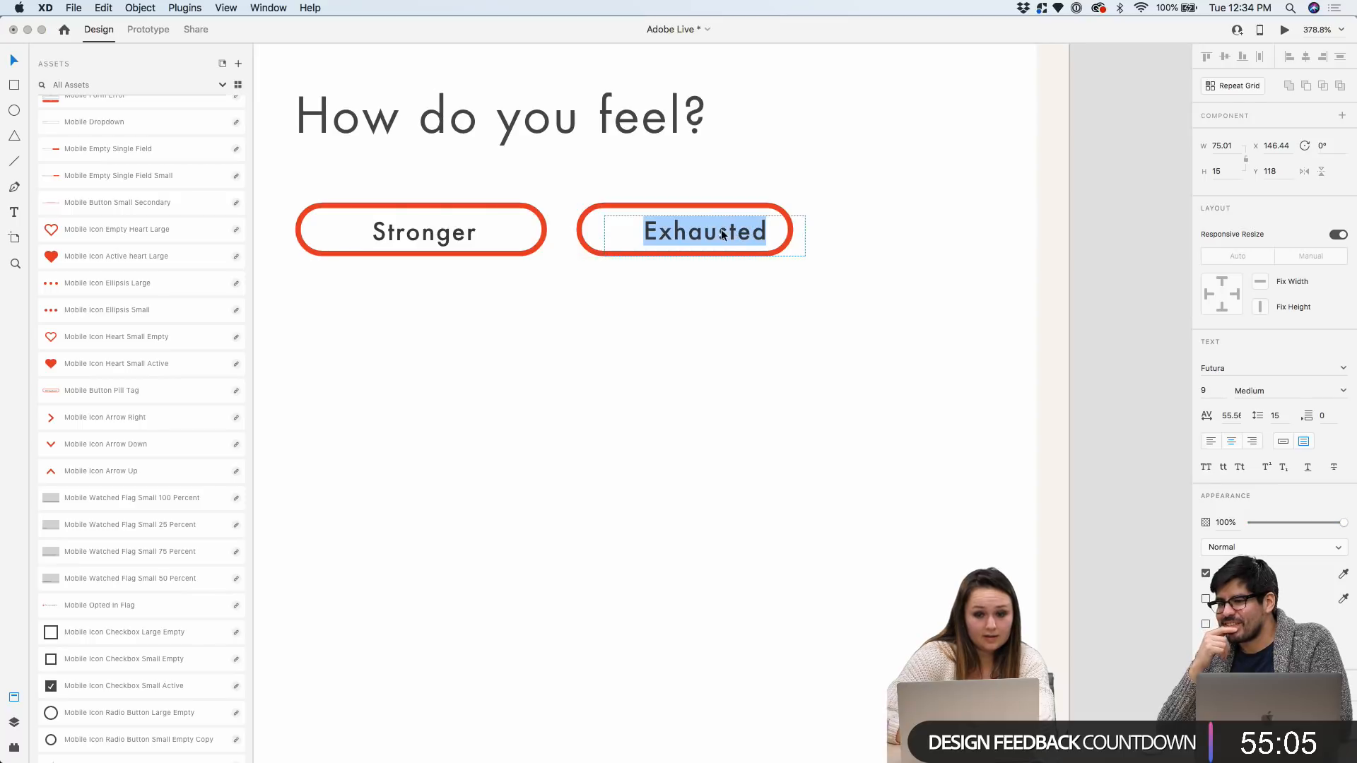
pyautogui.press('Escape')
# Duplicate a pill down to start a second row and relabel it 'Motivated'
pyautogui.moveTo(733, 232); pyautogui.dragTo(459, 315)
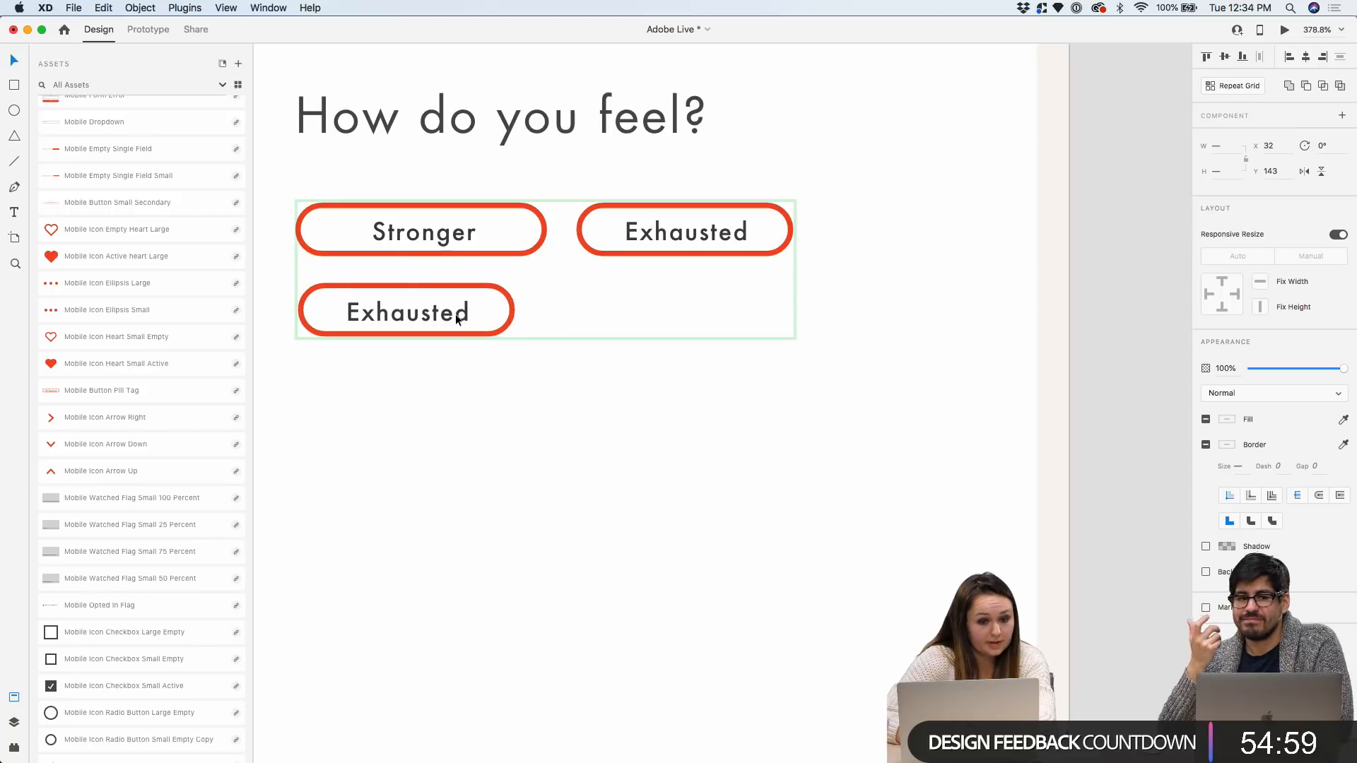
pyautogui.doubleClick(456, 315)
pyautogui.write('Motivated')
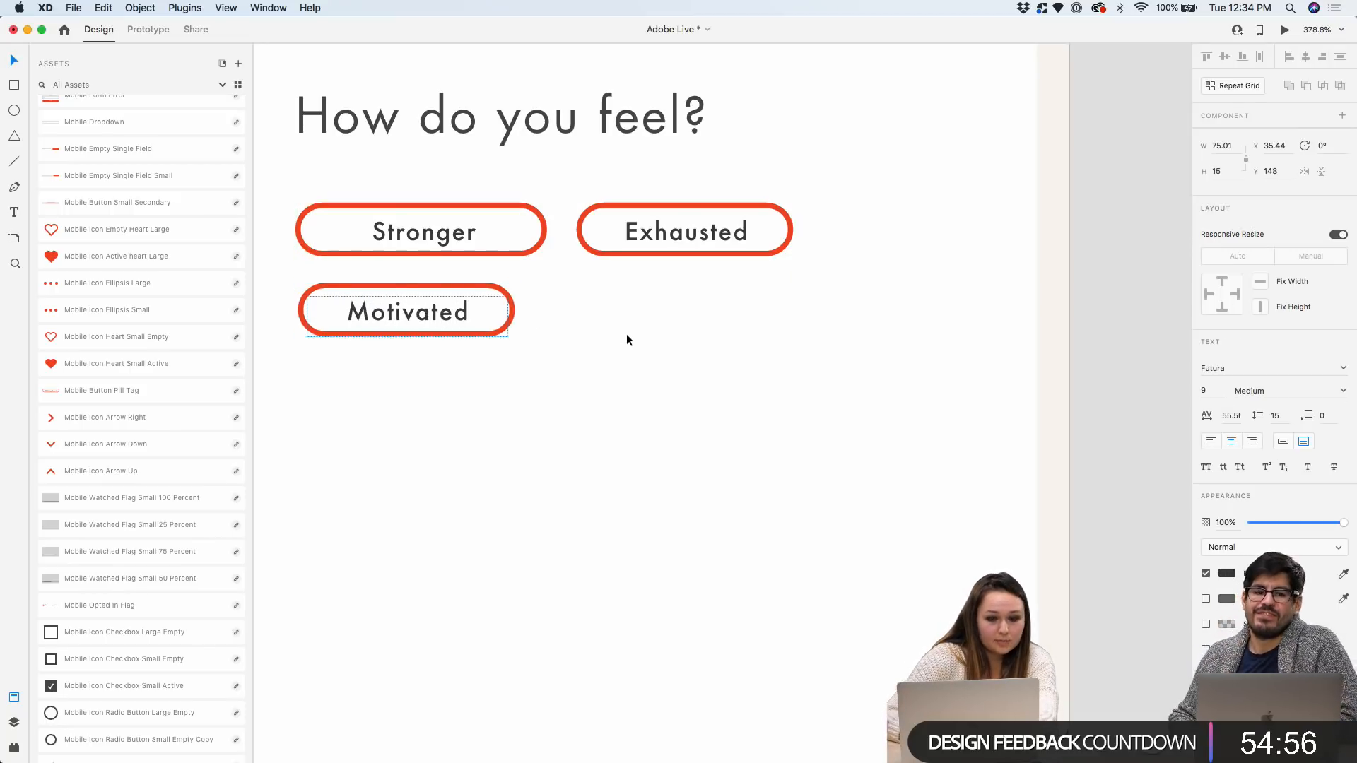
pyautogui.press('Escape')
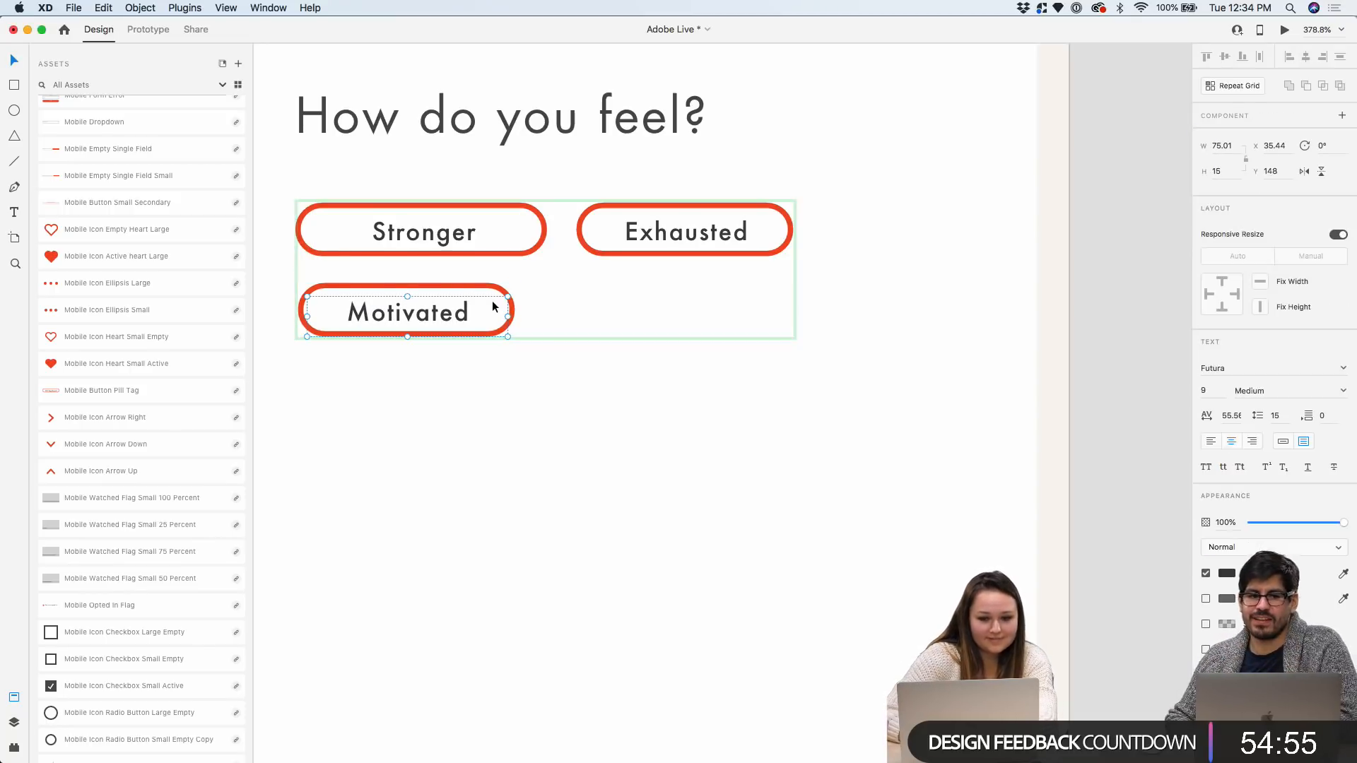
# Copy the Motivated pill to its right and relabel the copy 'Hungry'
pyautogui.press('super+a')
pyautogui.moveTo(479, 293); pyautogui.dragTo(732, 294)
pyautogui.doubleClick(697, 309)
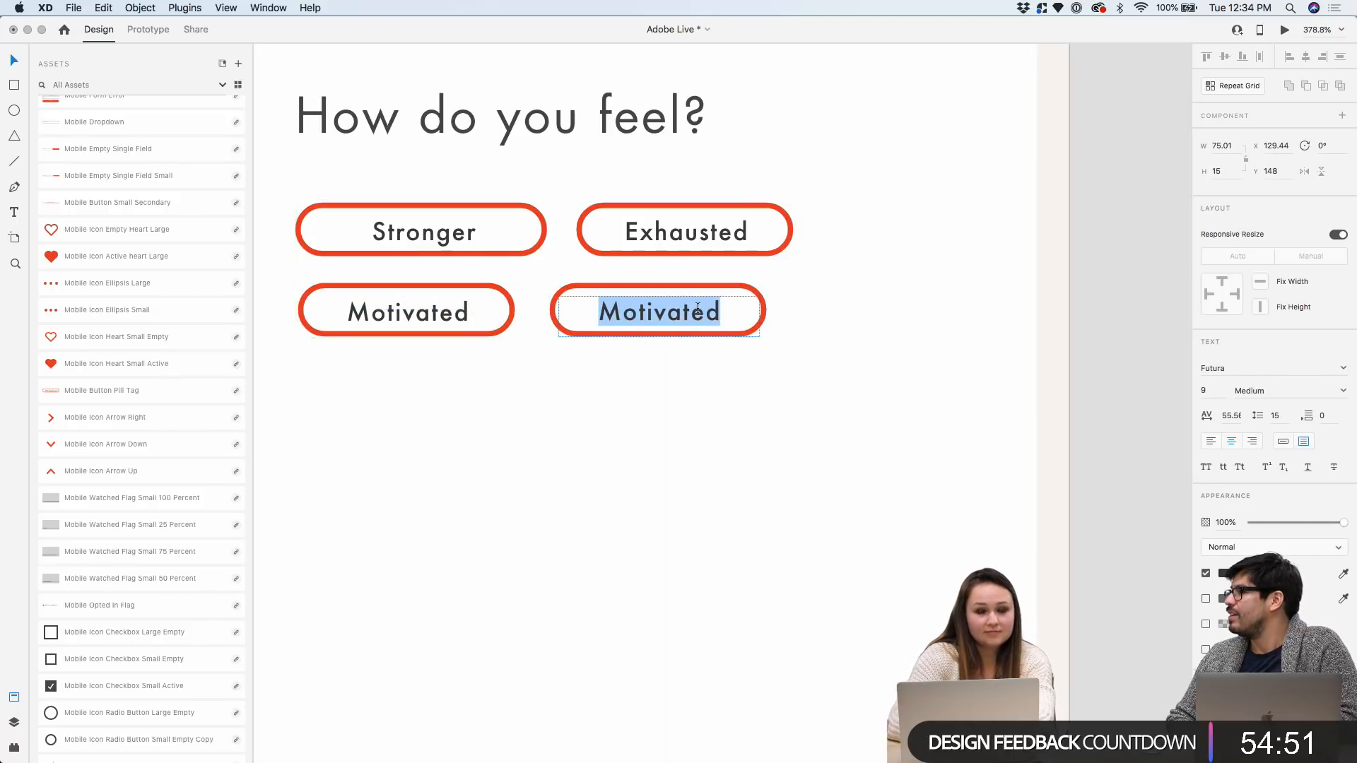
pyautogui.write('Hungry')
pyautogui.press('Escape')
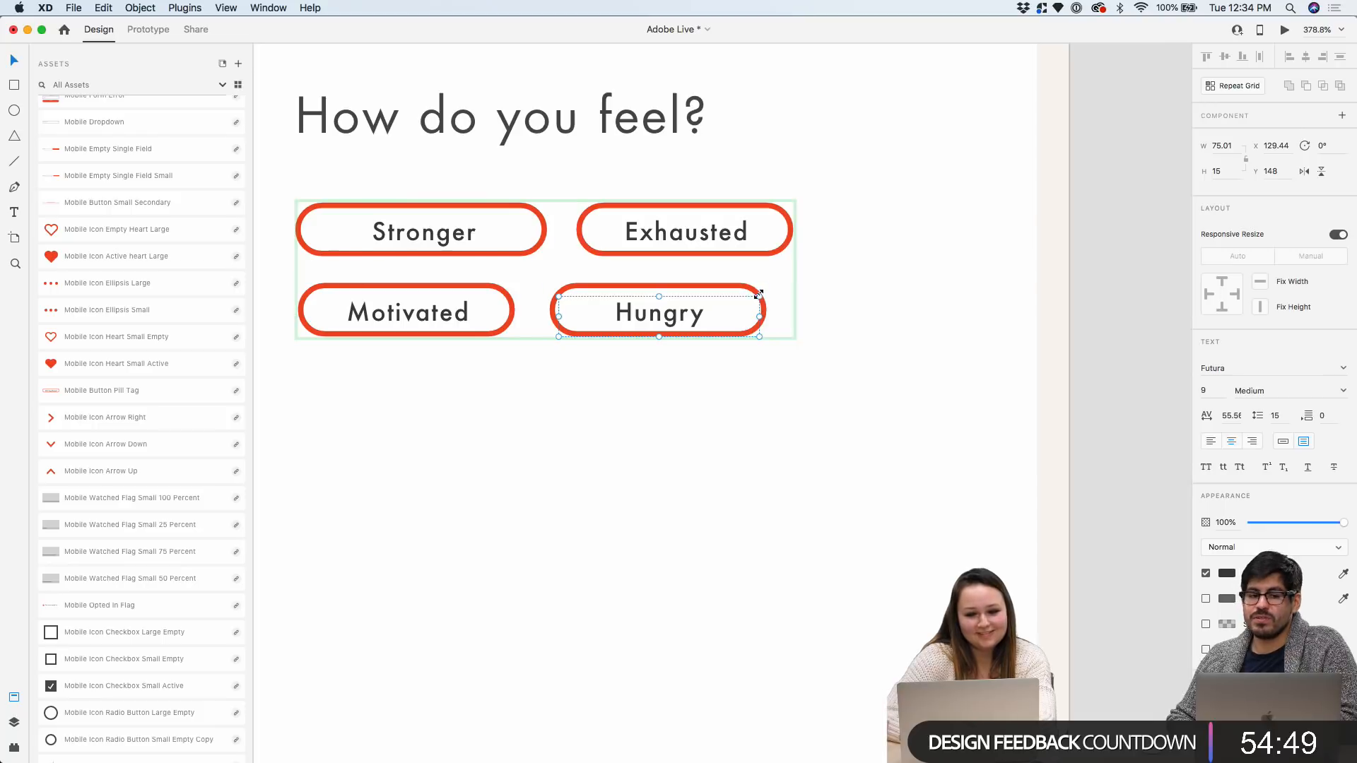
pyautogui.click(754, 291)
# Shorten the Hungry pill so it fits its label snugly
pyautogui.moveTo(766, 309); pyautogui.dragTo(682, 317)
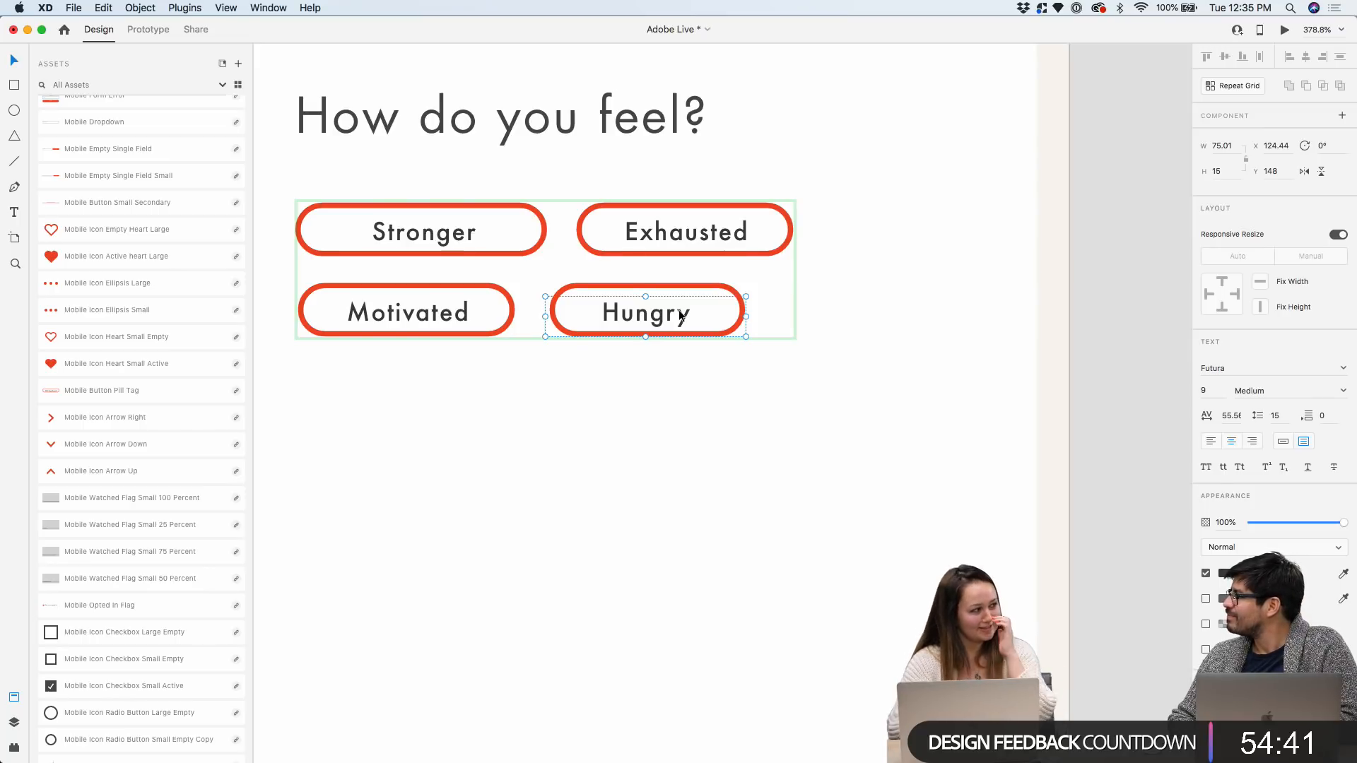
pyautogui.click(827, 299)
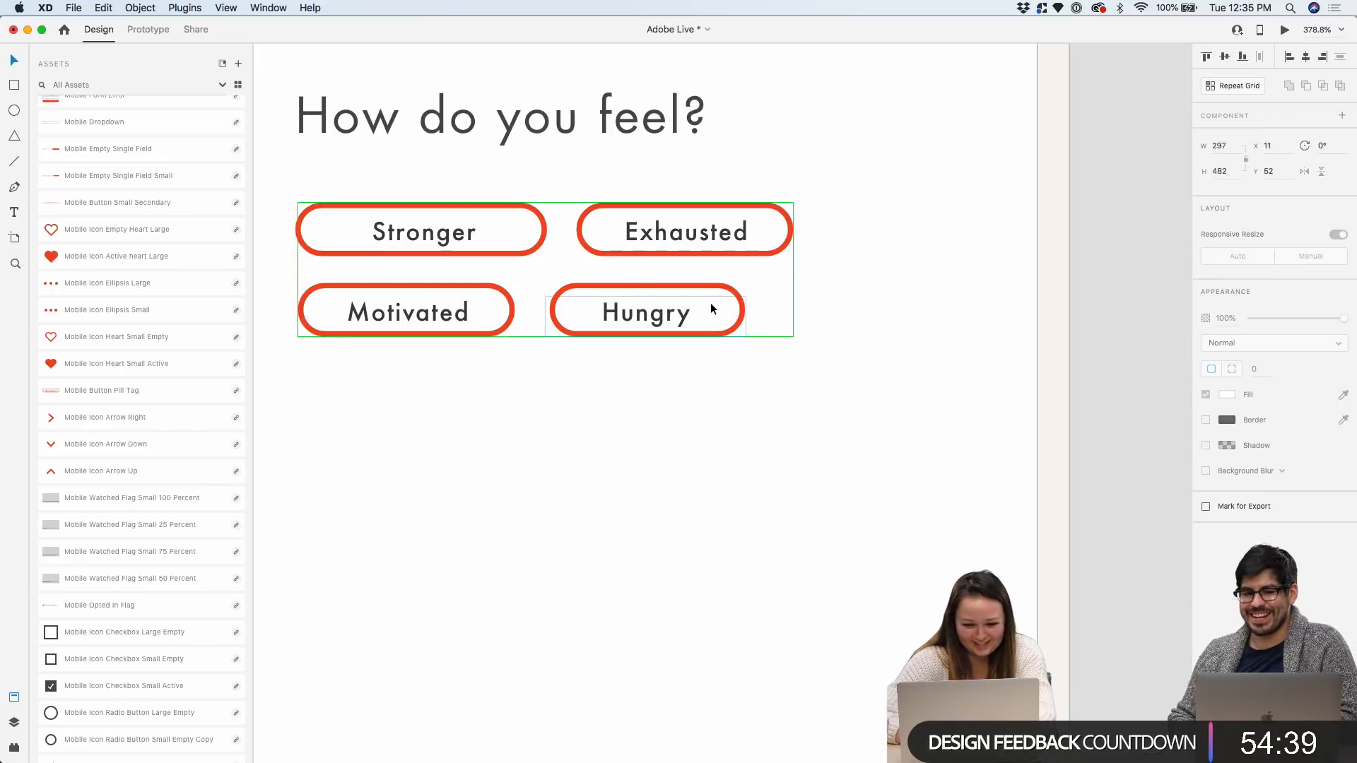
pyautogui.doubleClick(711, 304)
pyautogui.press('Escape')
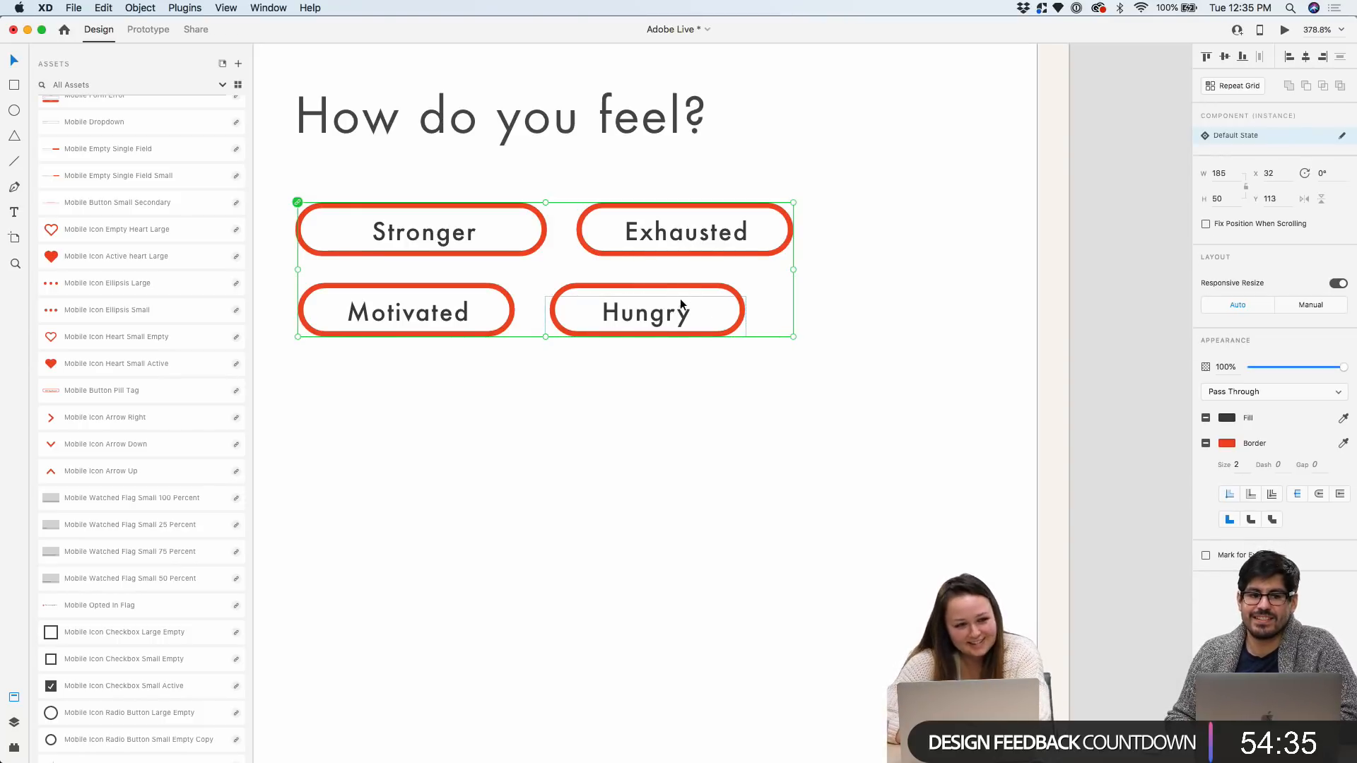
# Copy and paste the Hungry pill to make a fifth pill
pyautogui.doubleClick(656, 298)
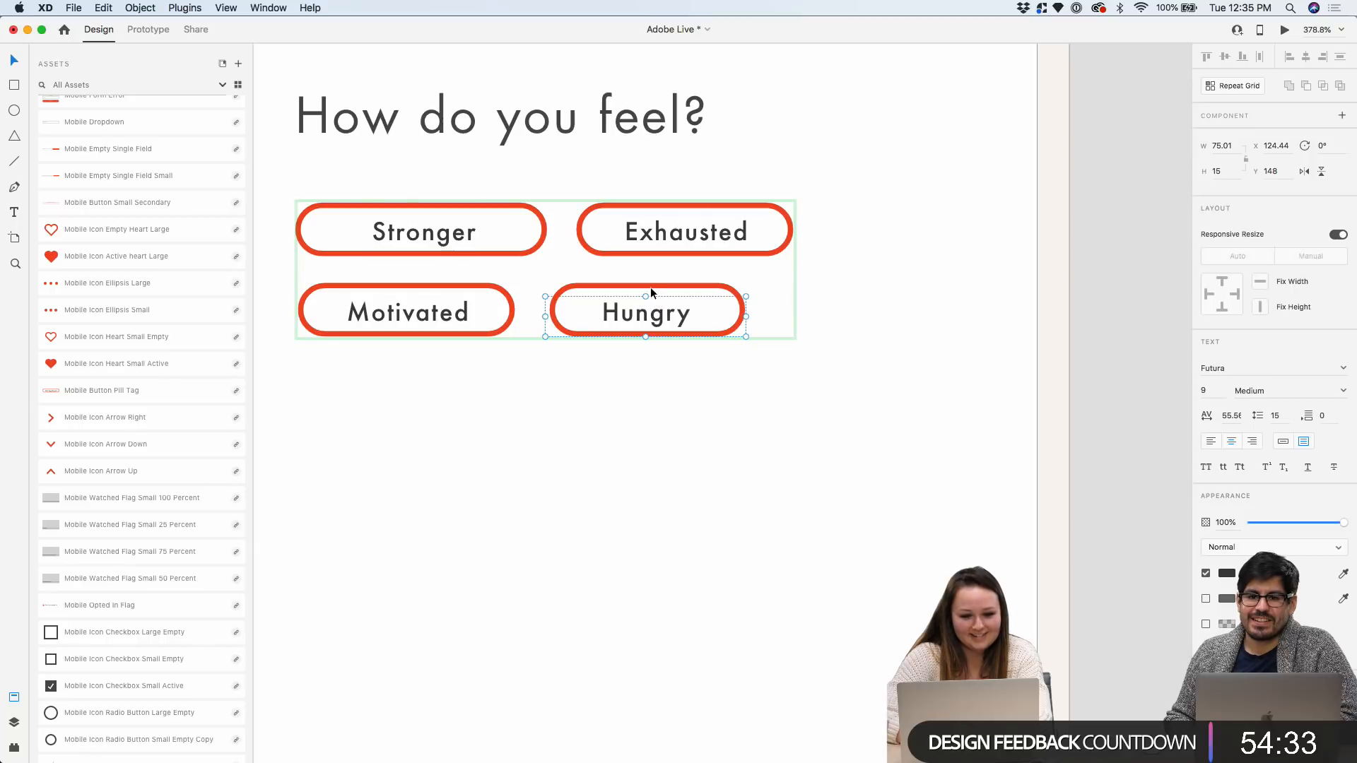
pyautogui.press('super+c')
pyautogui.press('super+v')
# Move the Hungry copy to the right of Hungry and relabel it 'Energized'
pyautogui.moveTo(652, 315); pyautogui.dragTo(876, 307)
pyautogui.doubleClick(877, 307)
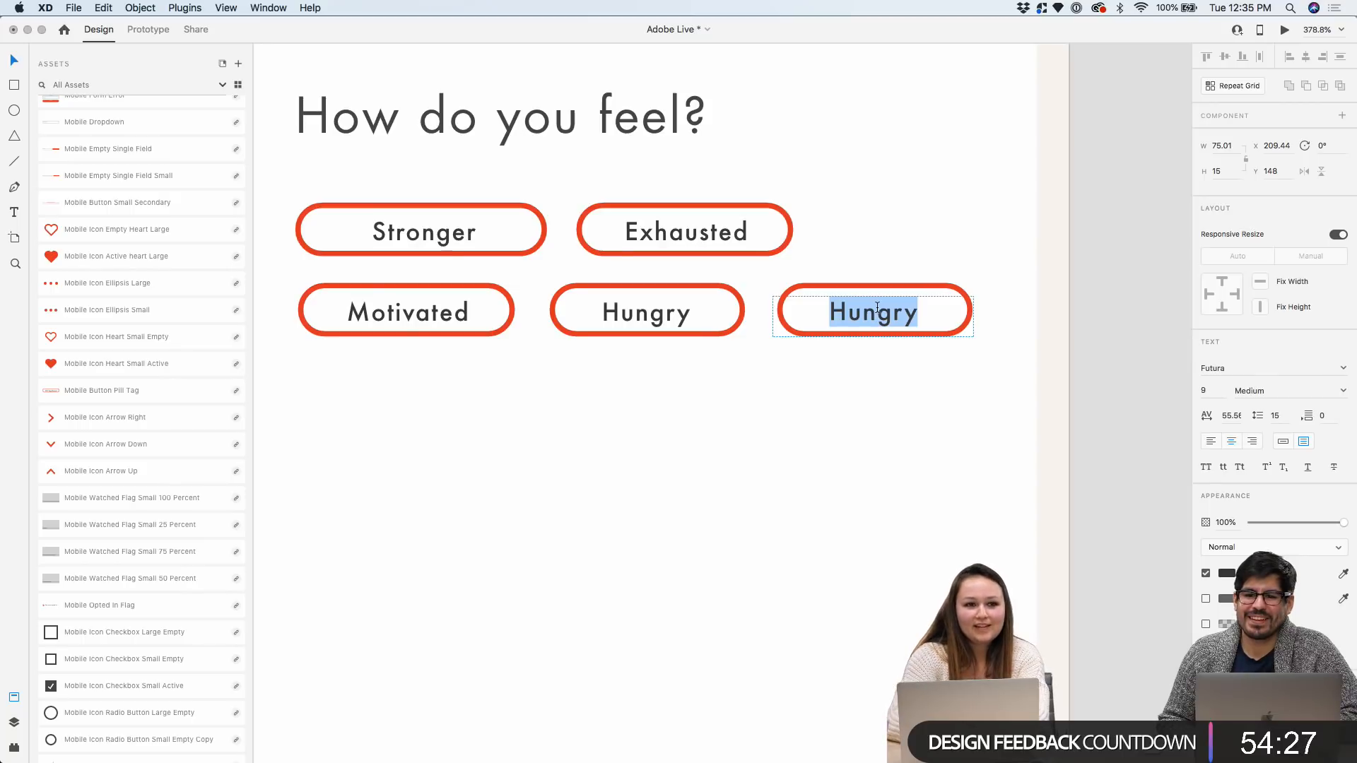
pyautogui.write('Energized')
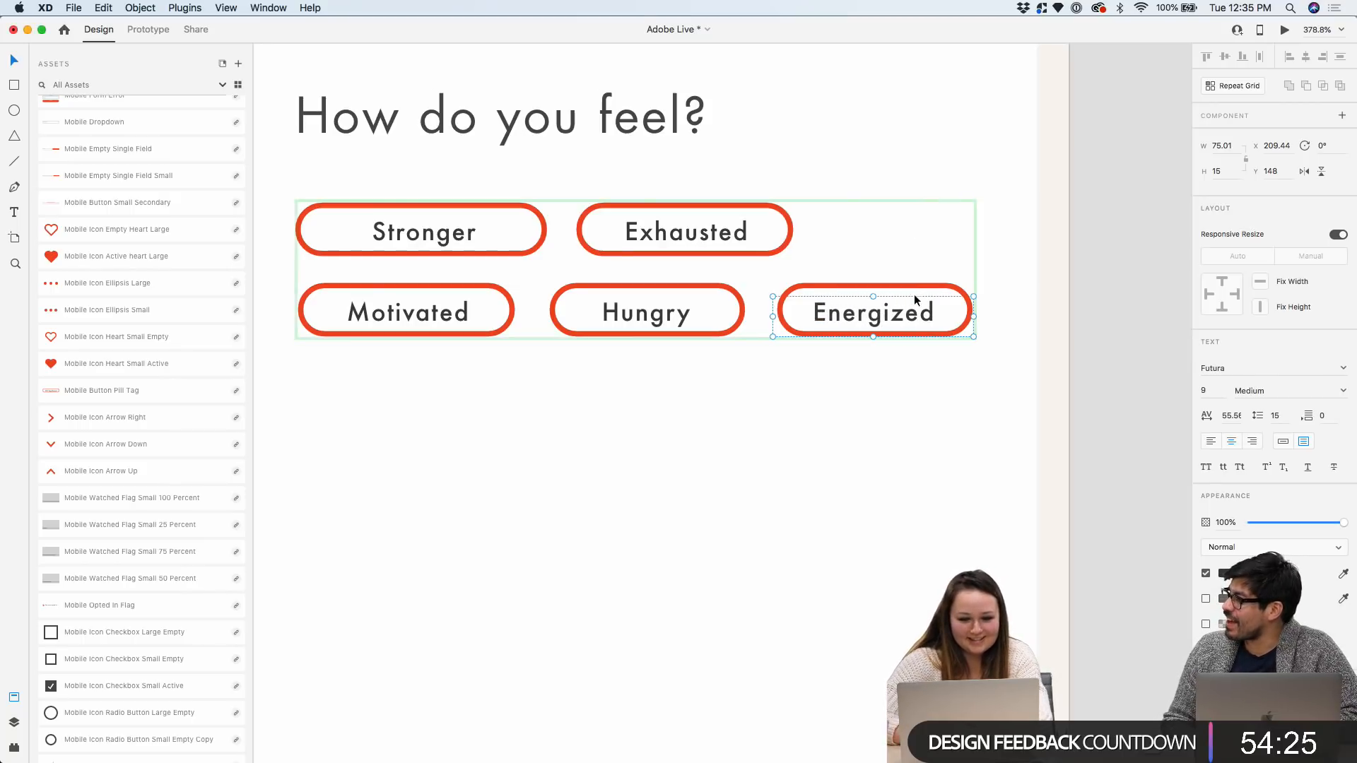
pyautogui.click(918, 285)
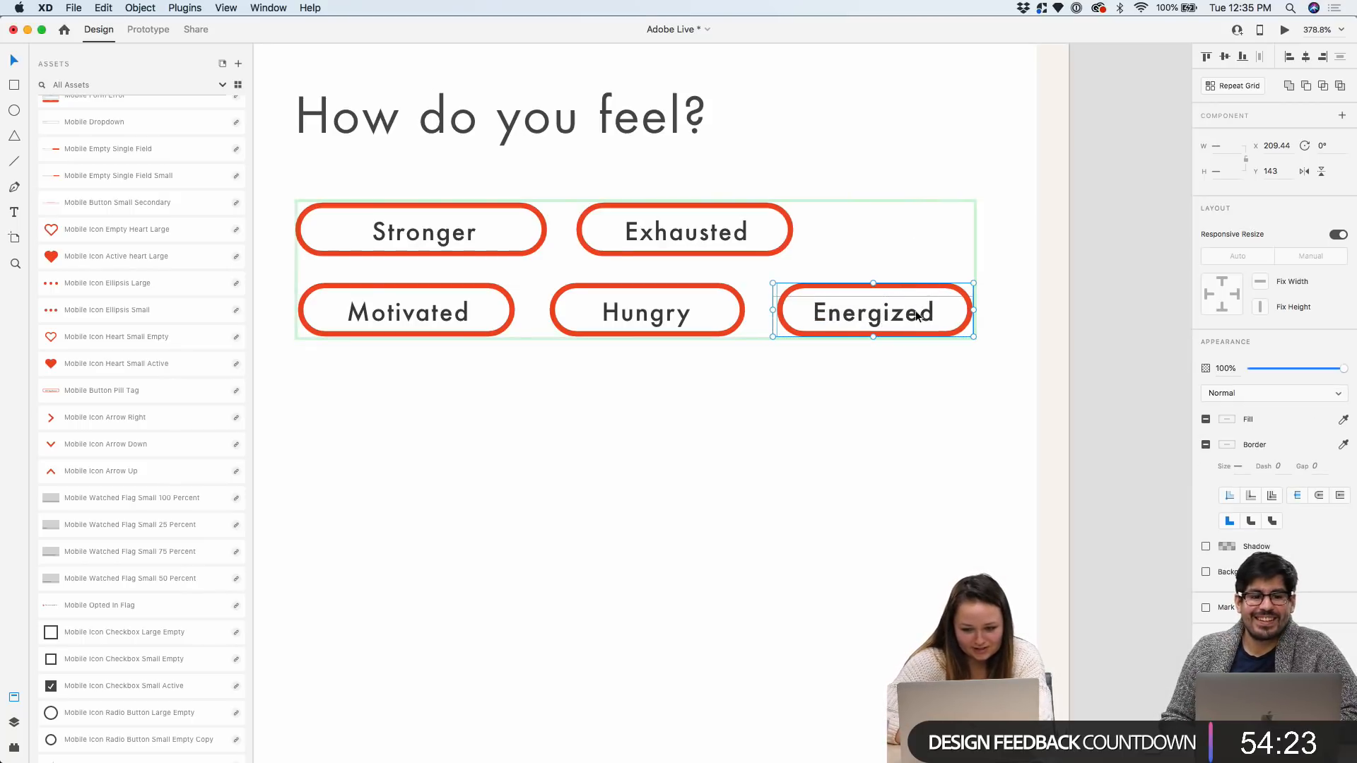
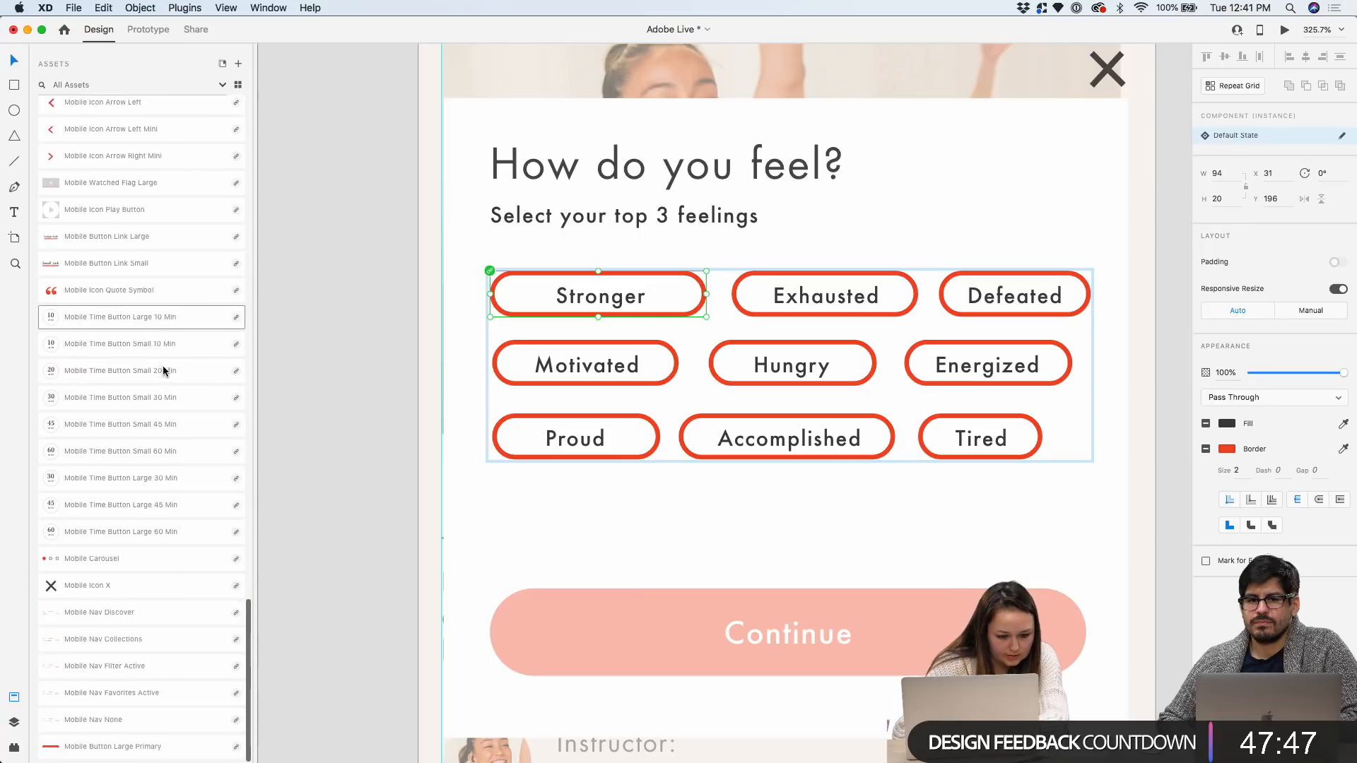
# Scroll the canvas to review the nine feeling pills above the Continue button
pyautogui.scroll(12, 163, 370)
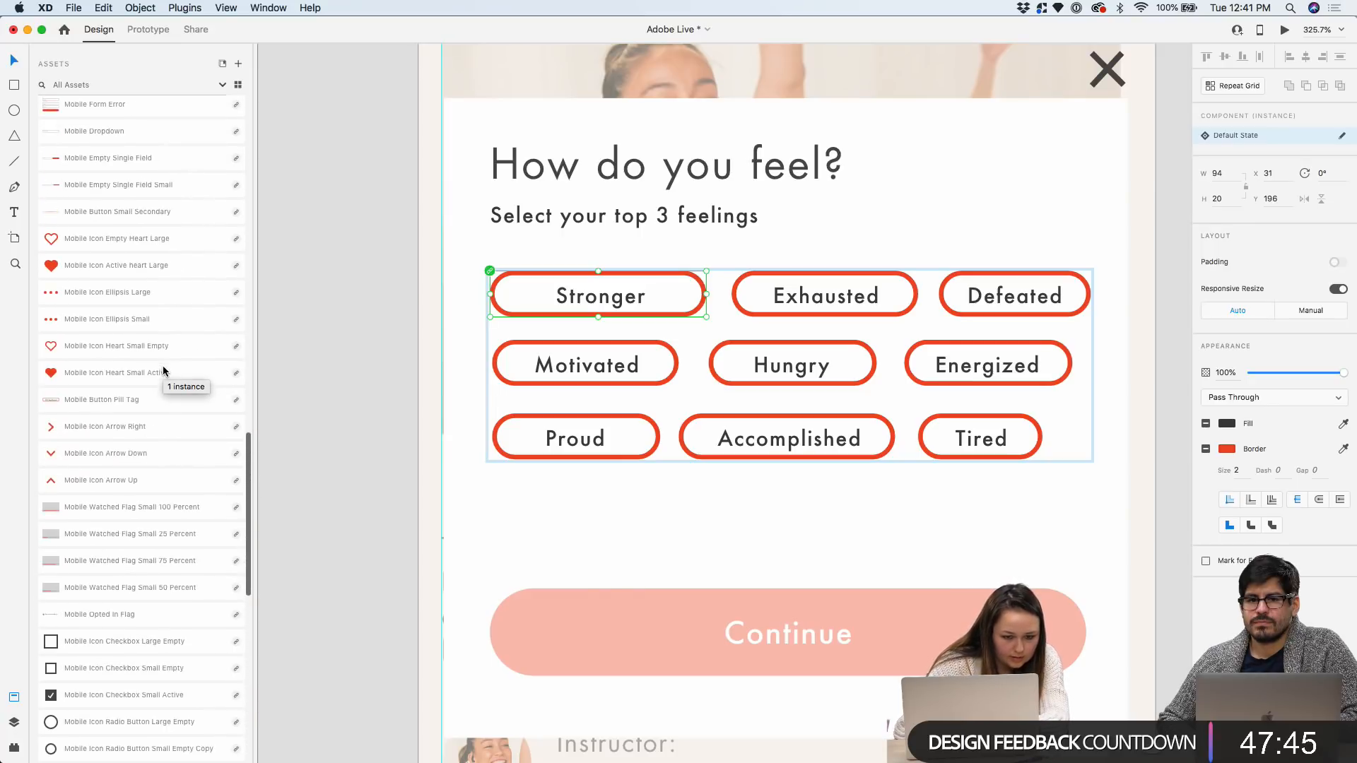
pyautogui.scroll(2, 163, 371)
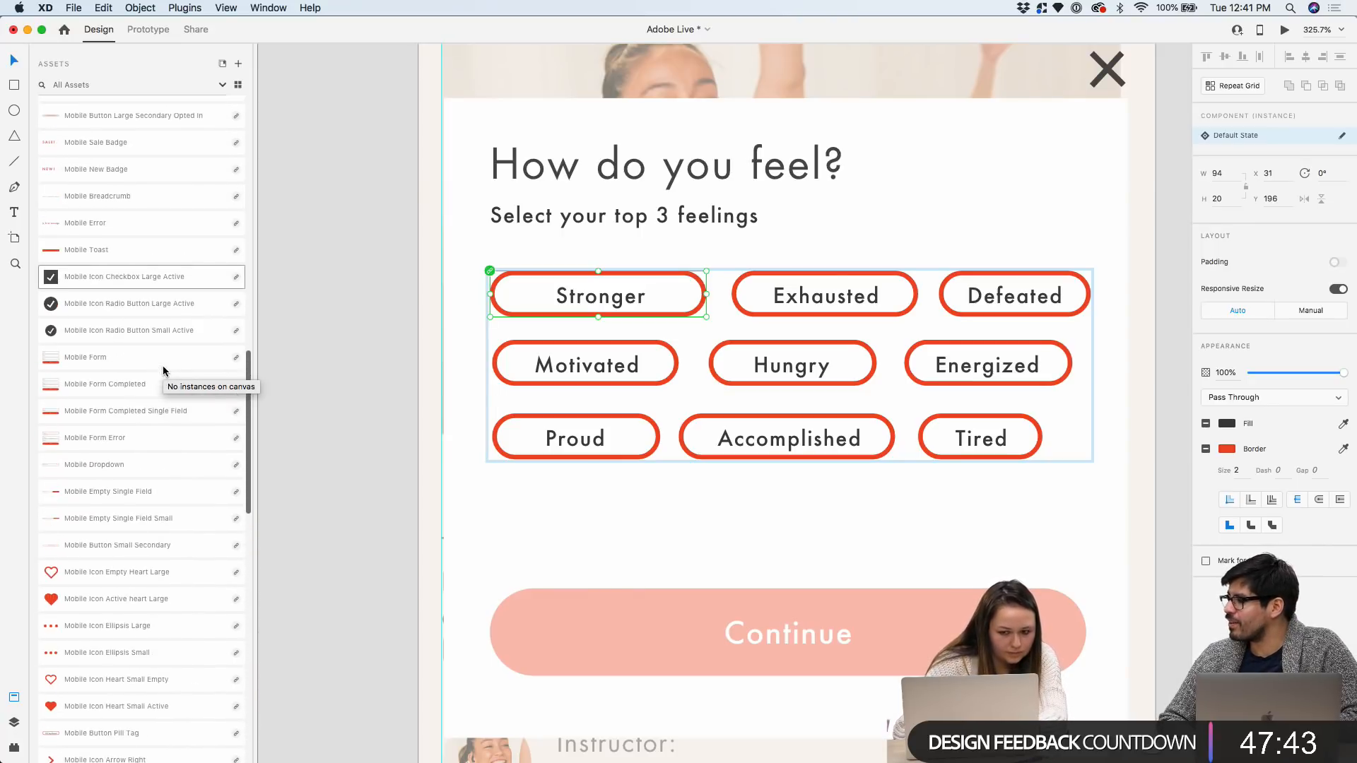
pyautogui.scroll(-5, 485, 158)
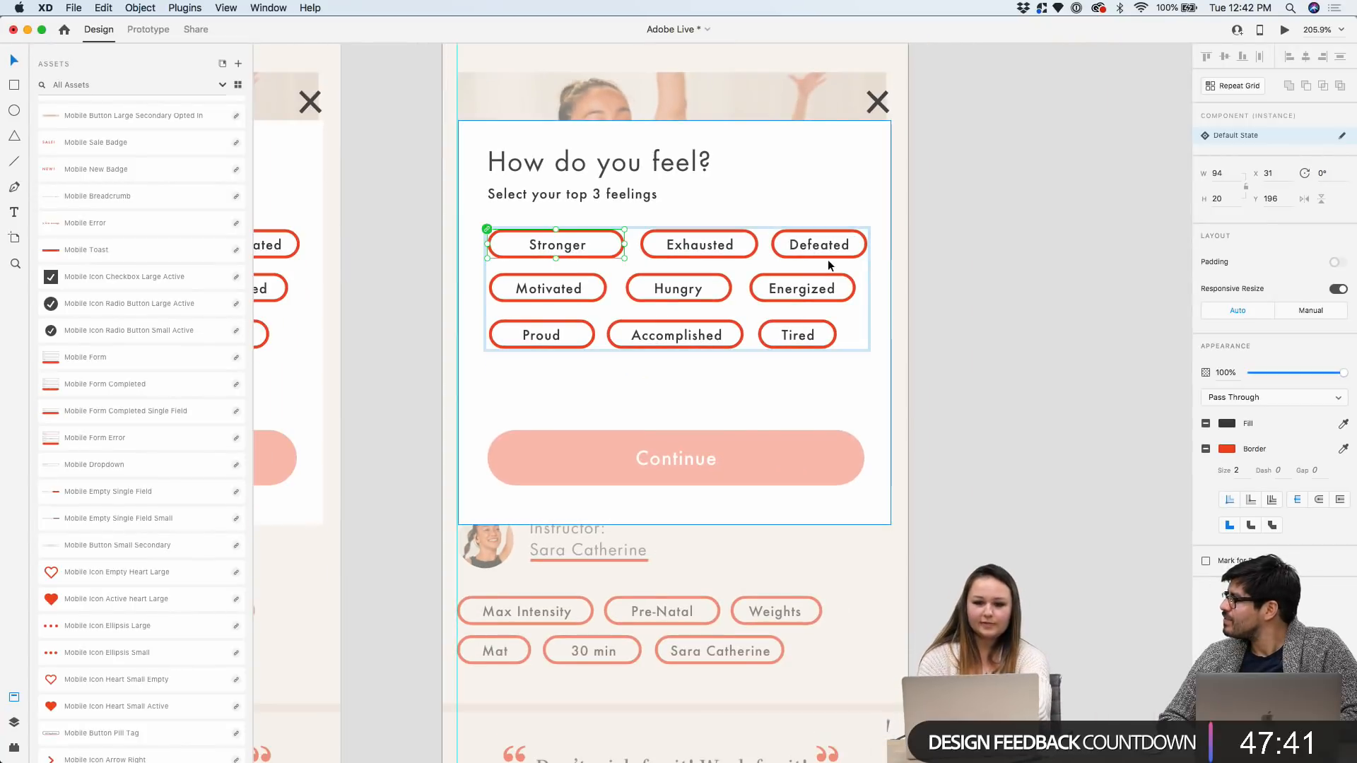
pyautogui.scroll(5, 735, 320)
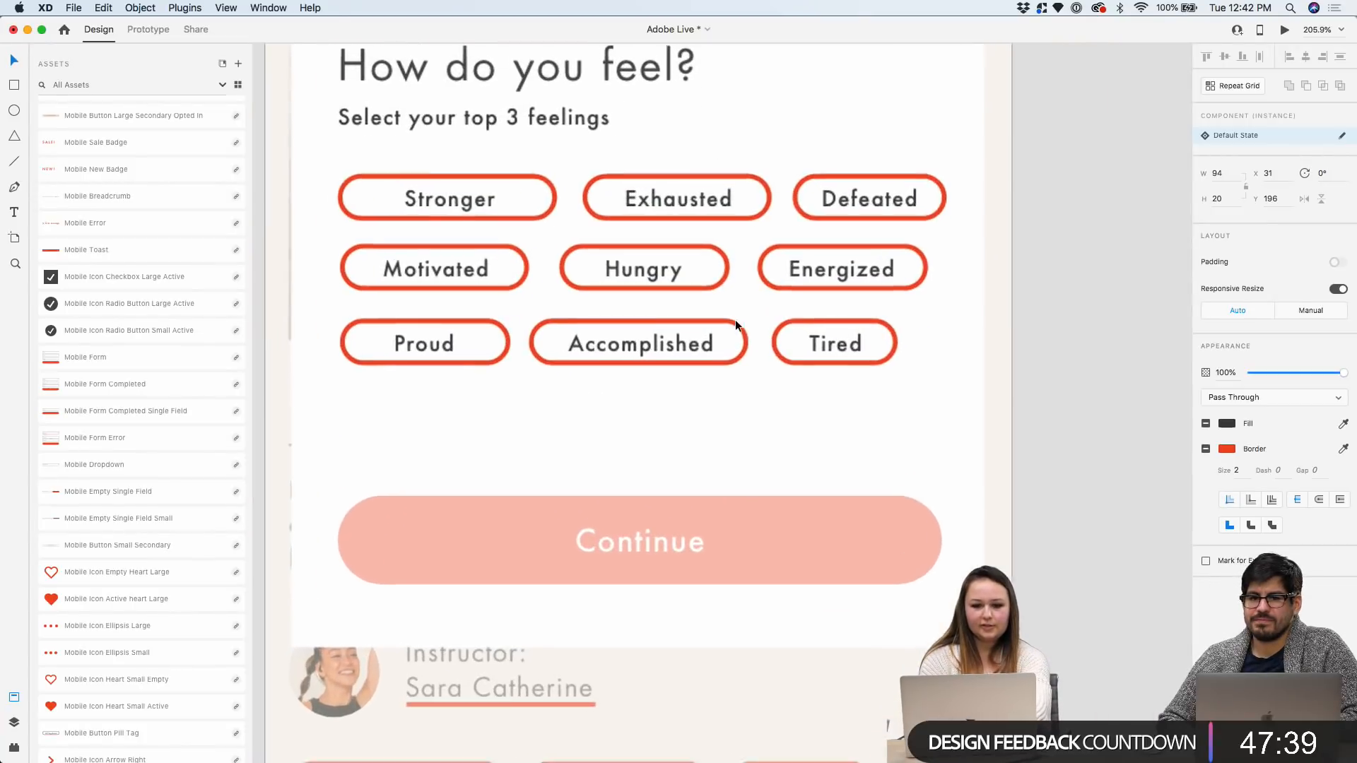
# Give the Proud pill a solid fill with the #F04C26 brand red colour asset
pyautogui.click(491, 331)
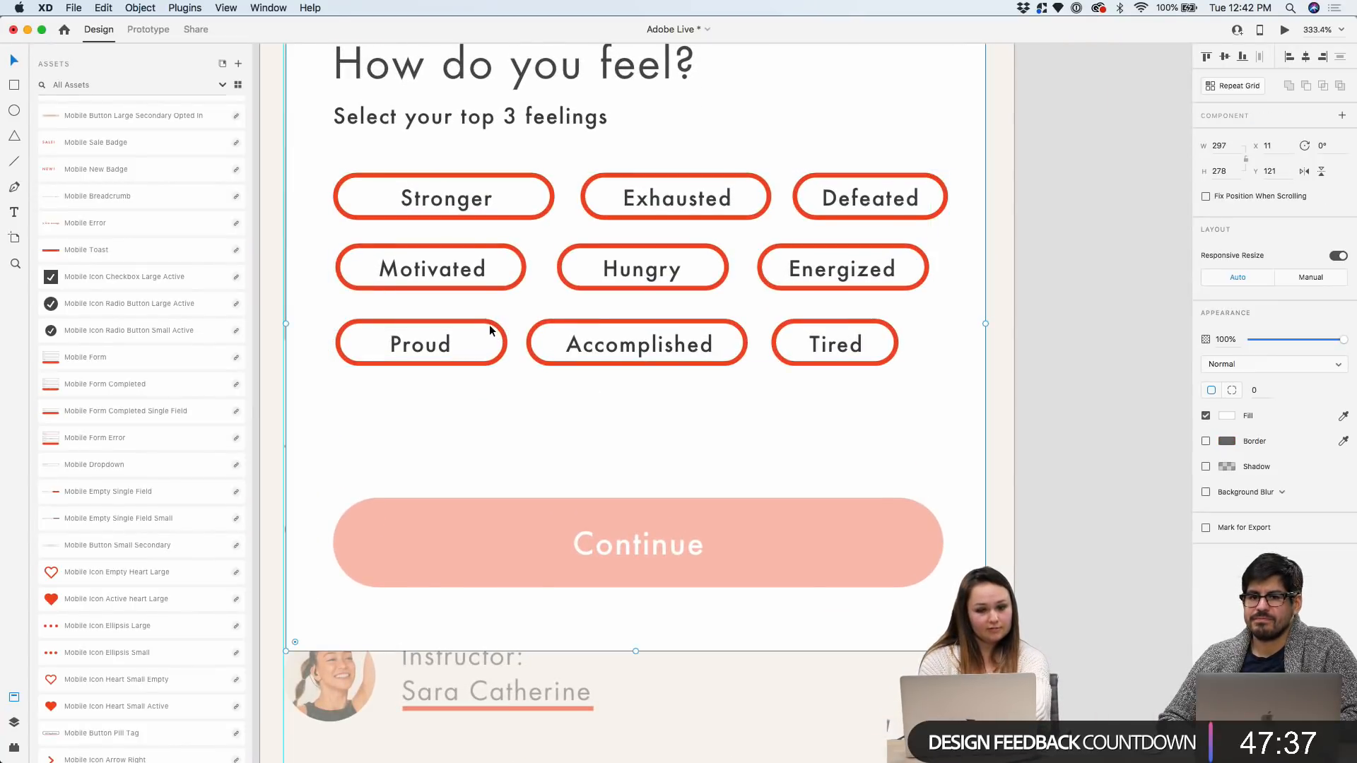
pyautogui.click(488, 324)
pyautogui.doubleClick(487, 321)
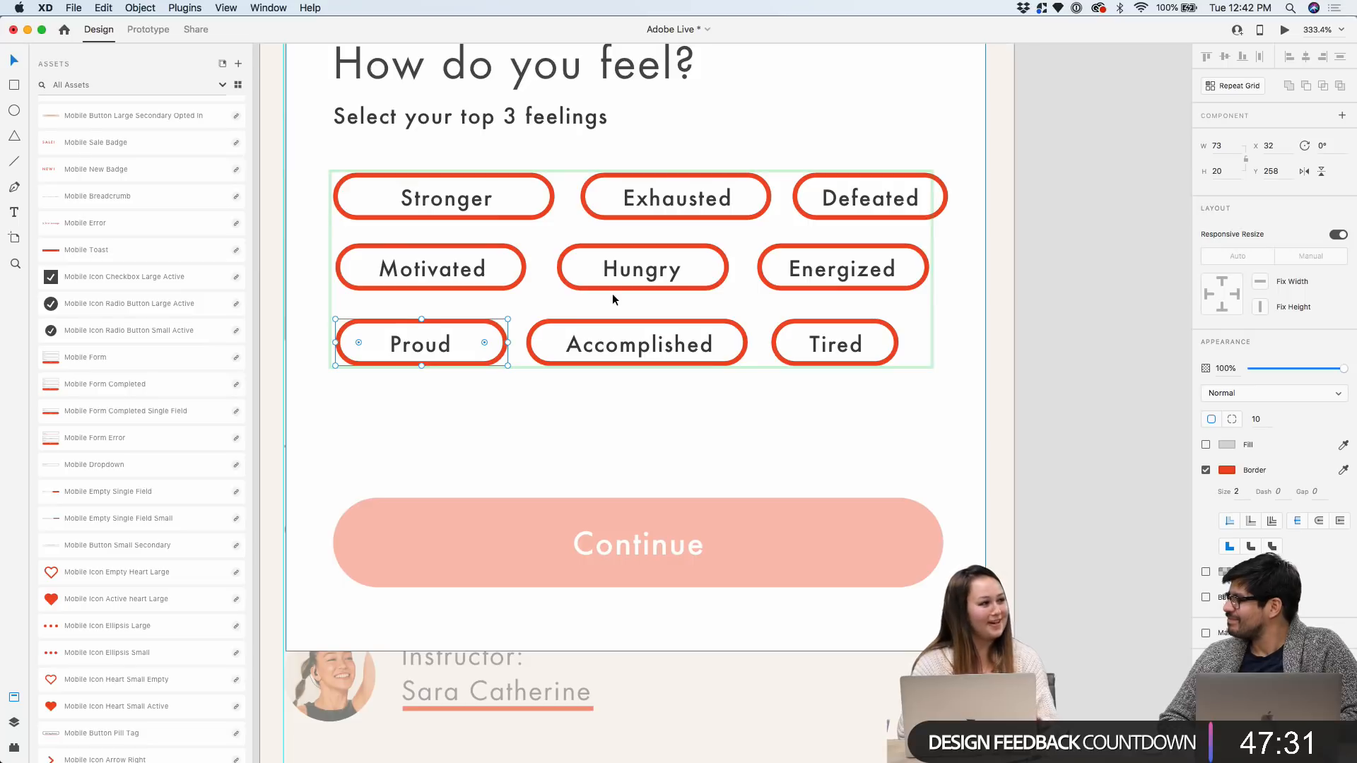
pyautogui.click(1226, 445)
pyautogui.click(1227, 445)
pyautogui.click(1206, 444)
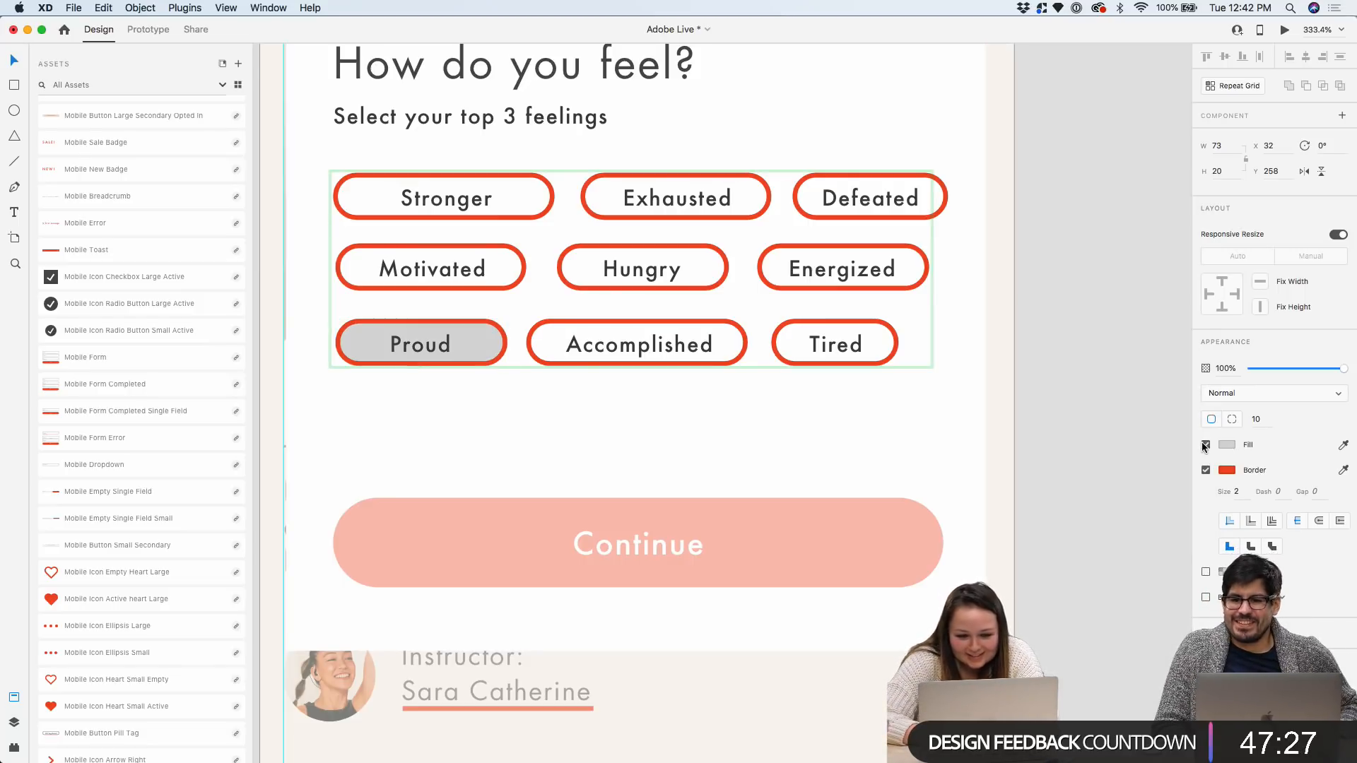
pyautogui.scroll(15, 209, 333)
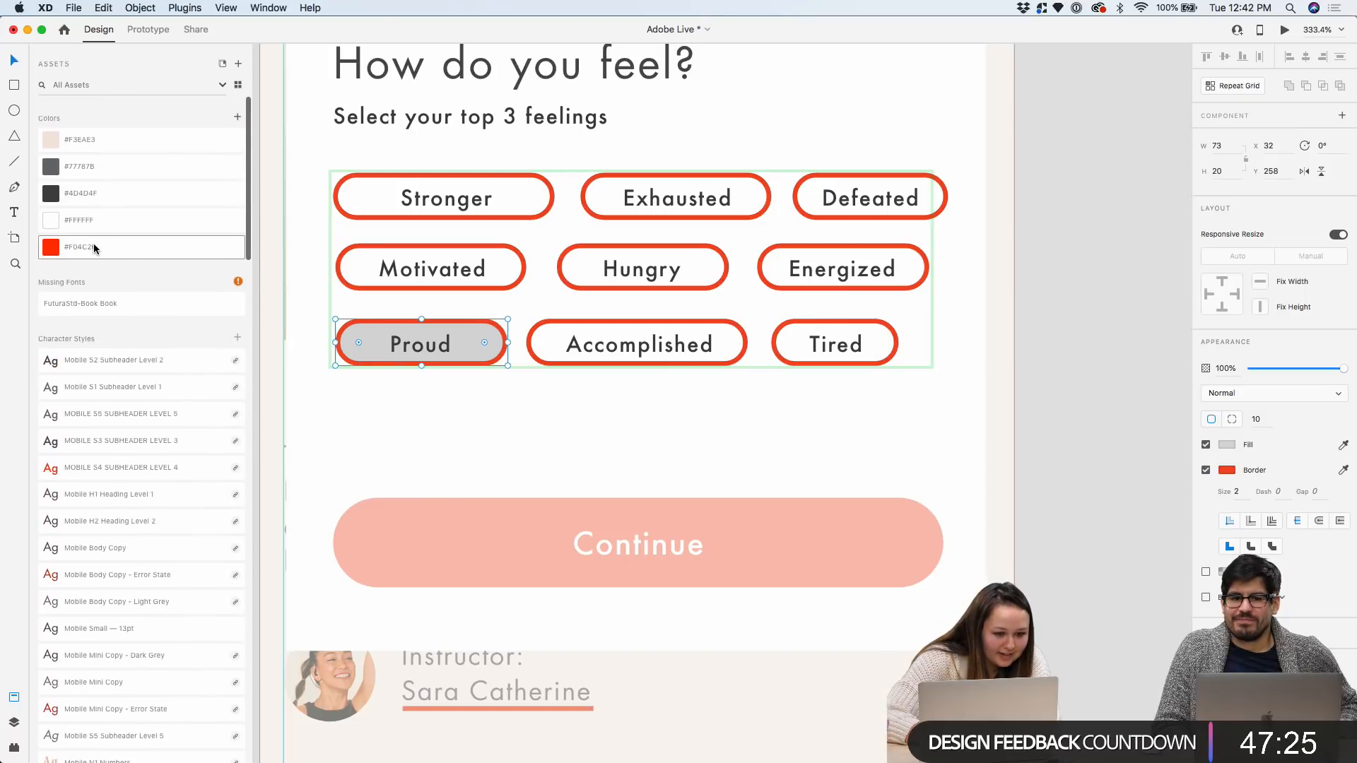
pyautogui.click(141, 255)
pyautogui.doubleClick(435, 343)
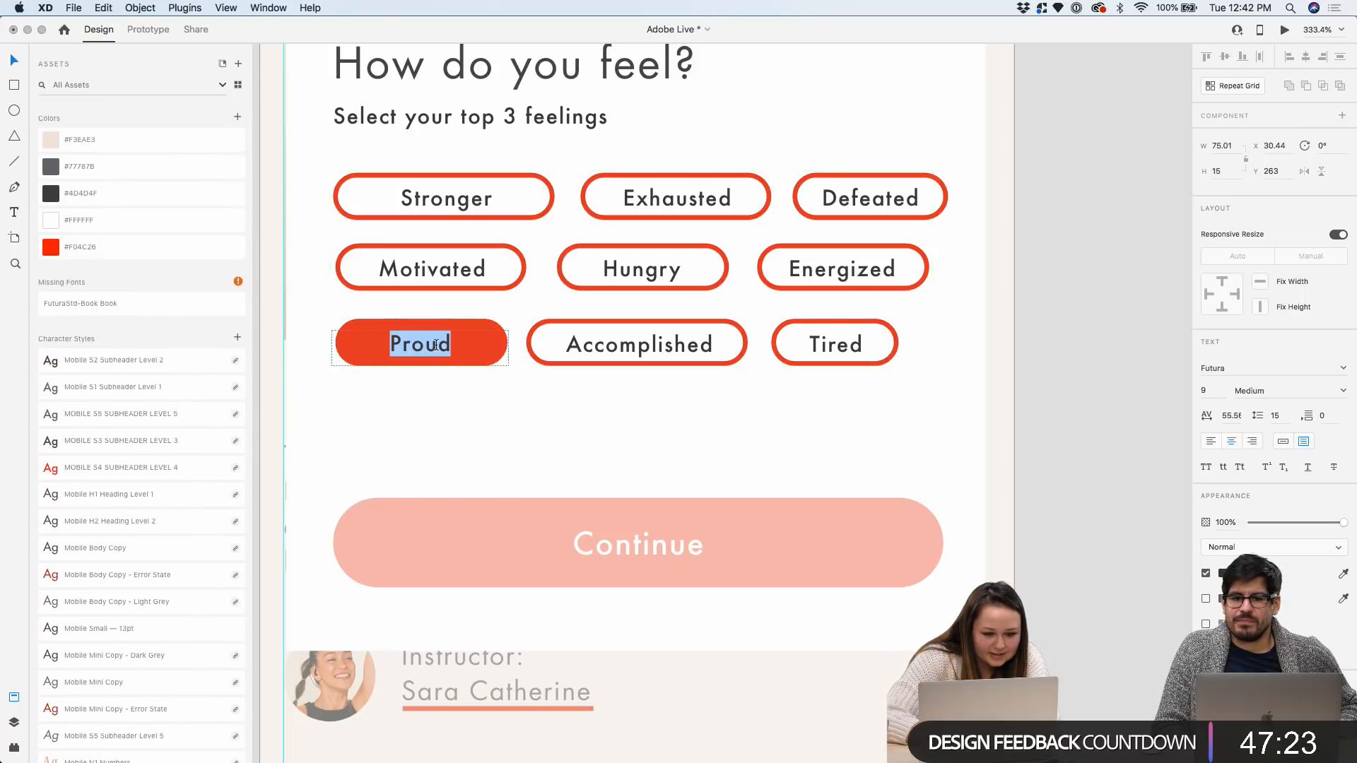
pyautogui.press('Escape')
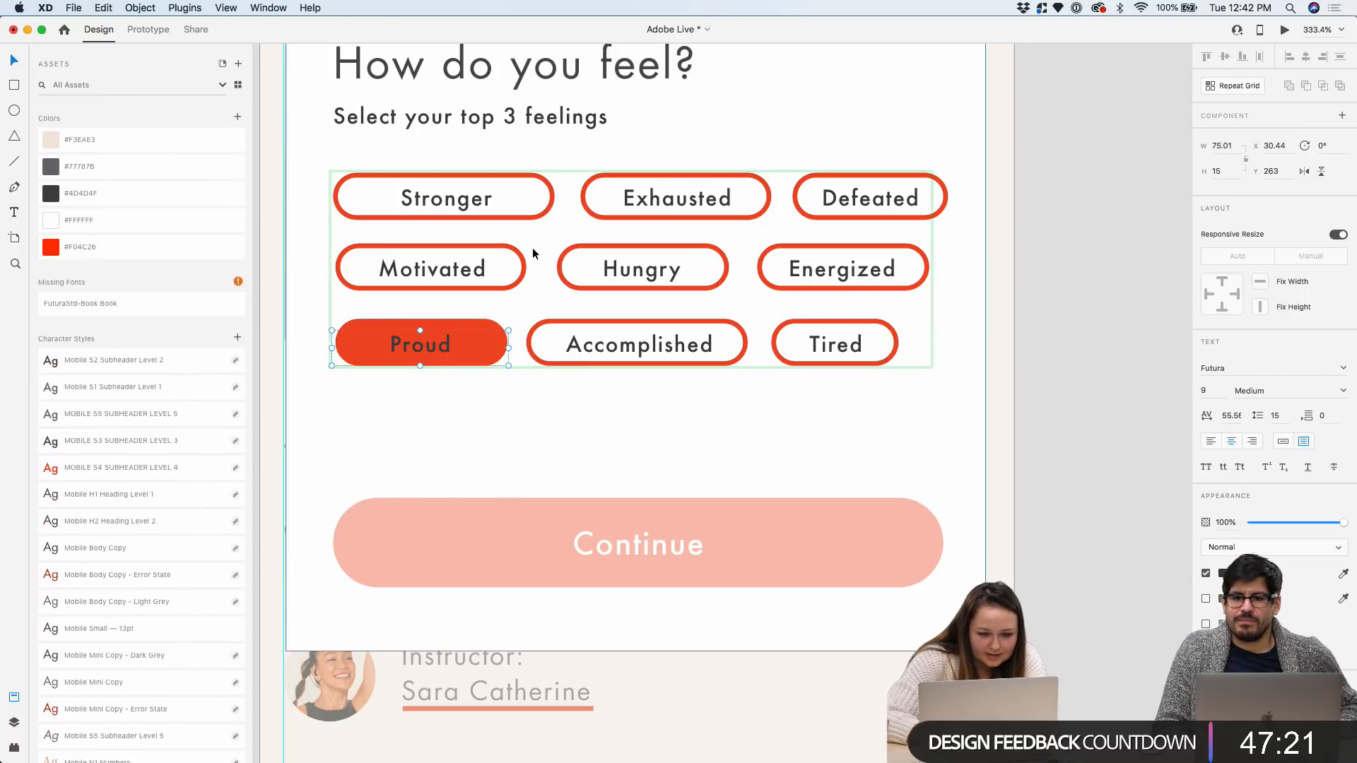
pyautogui.click(473, 325)
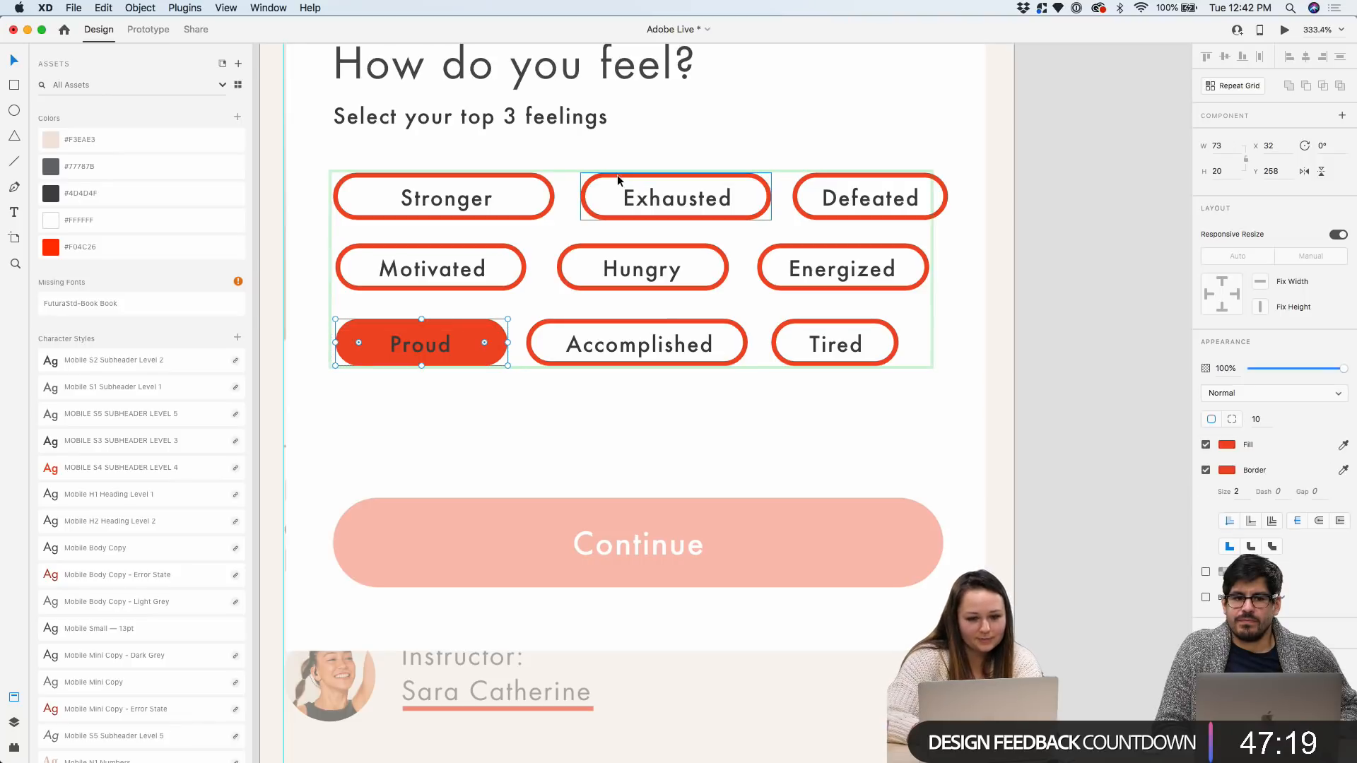
# Fill the Motivated pill with the same #F04C26 brand red
pyautogui.click(617, 177)
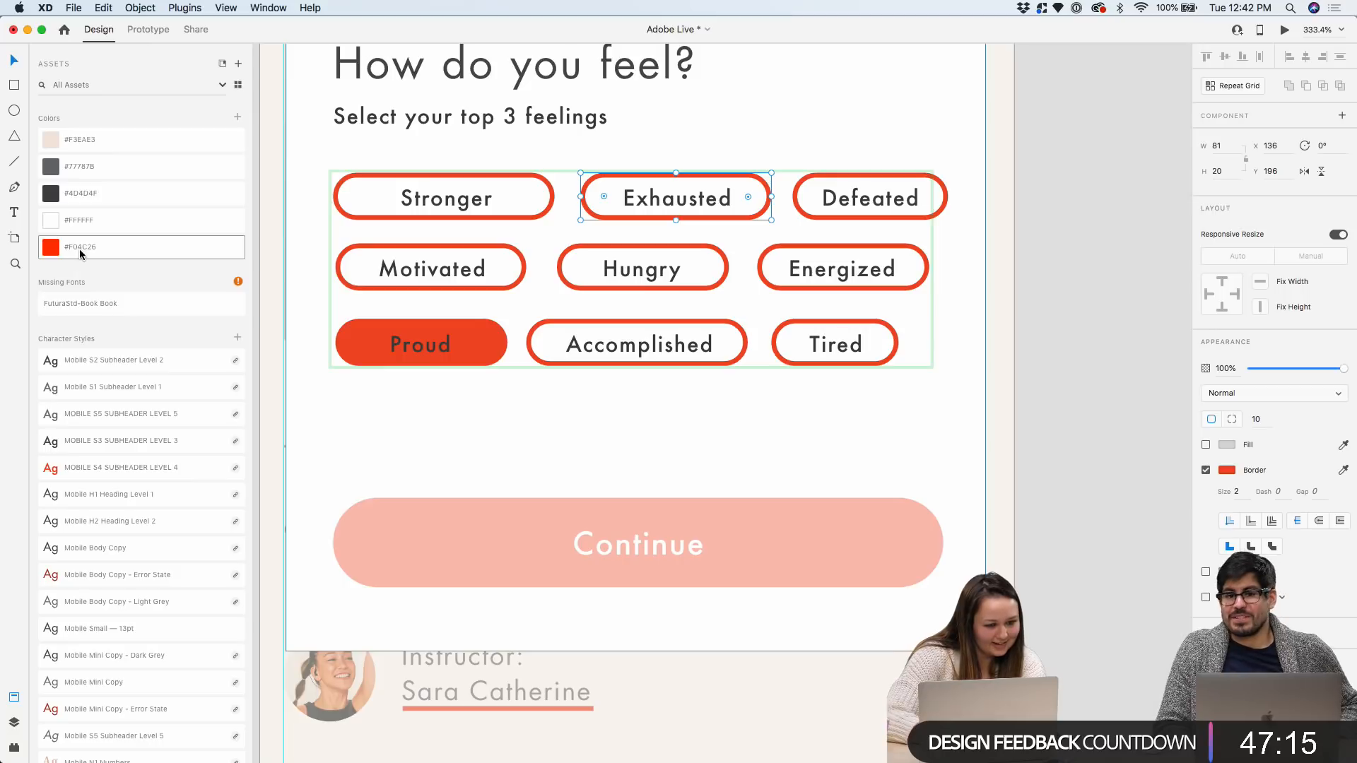
pyautogui.click(486, 246)
pyautogui.click(55, 242)
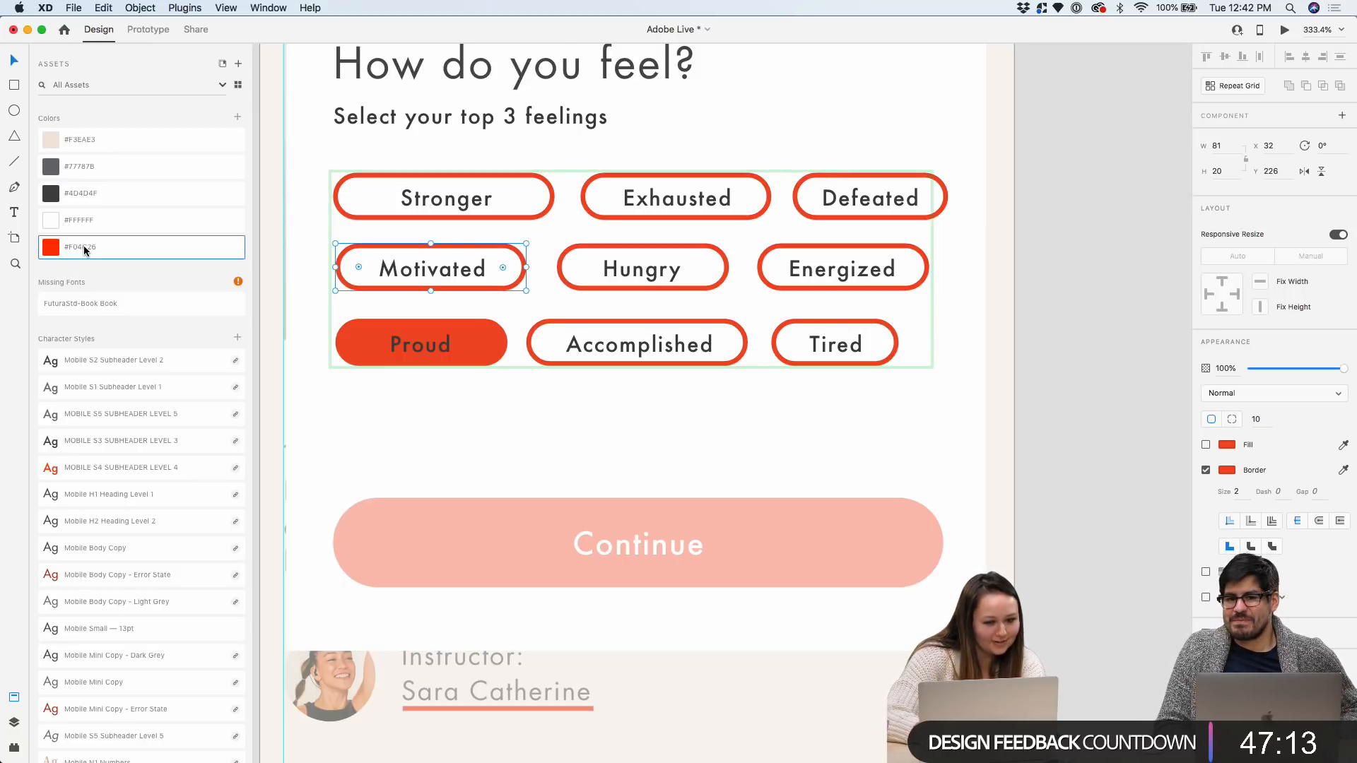
pyautogui.click(1205, 445)
pyautogui.scroll(1, 526, 263)
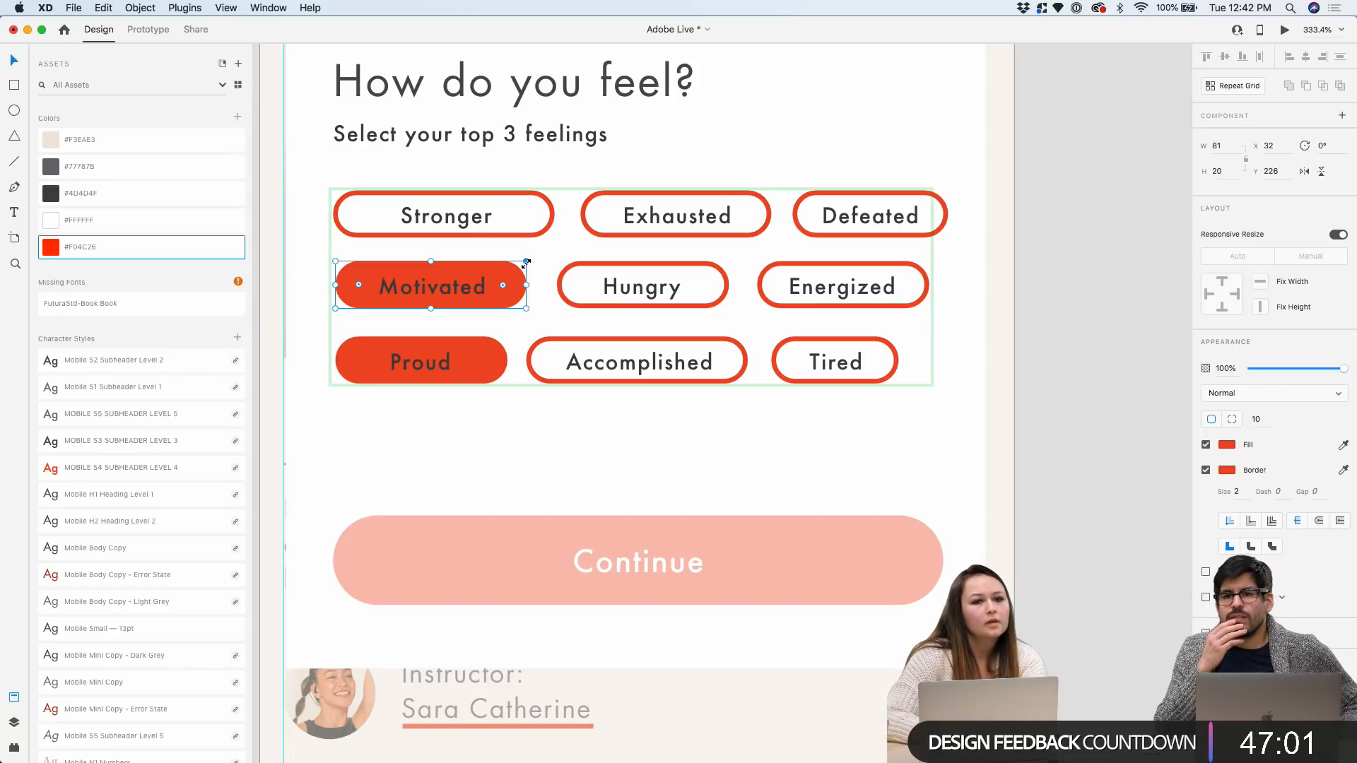
pyautogui.scroll(-5, 524, 262)
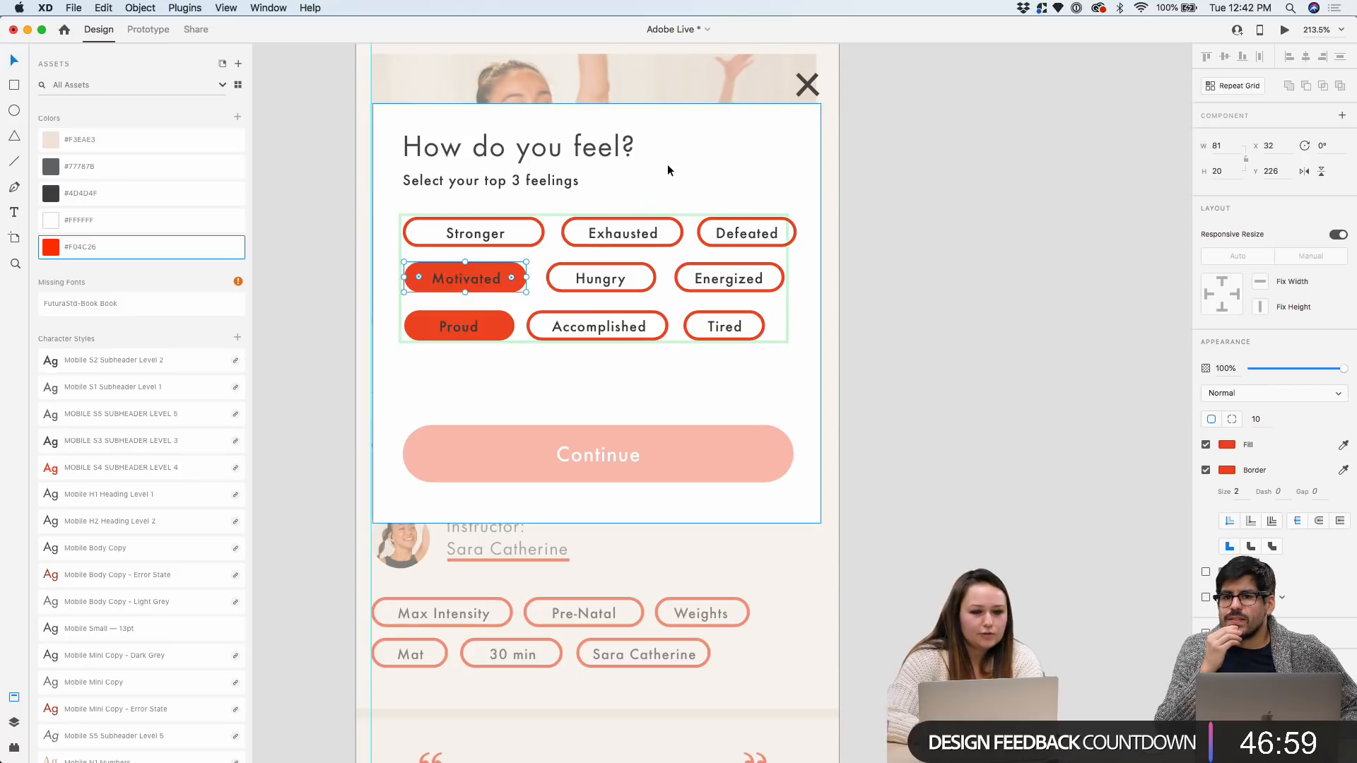
pyautogui.click(952, 159)
pyautogui.scroll(-4, 954, 163)
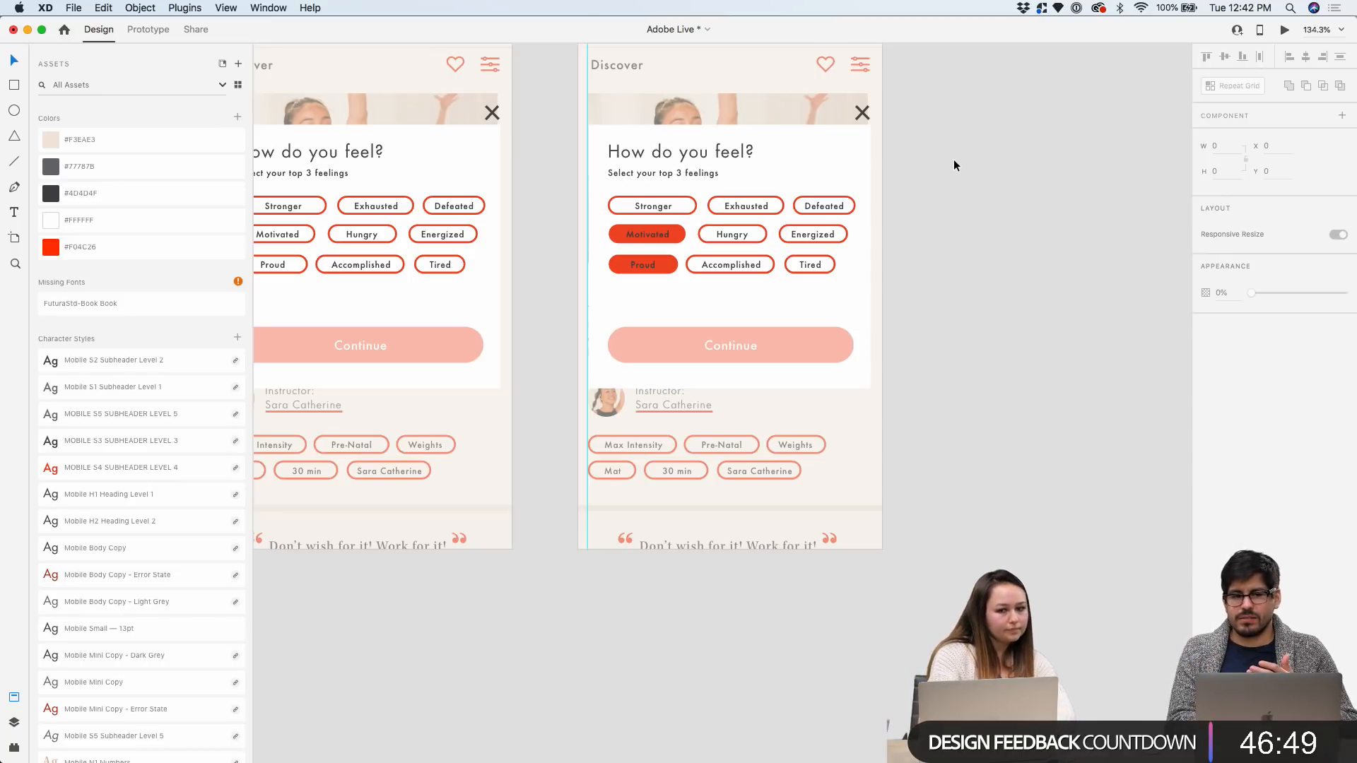
pyautogui.scroll(-2, 953, 159)
pyautogui.scroll(-3, 953, 159)
pyautogui.hscroll(3, 952, 159)
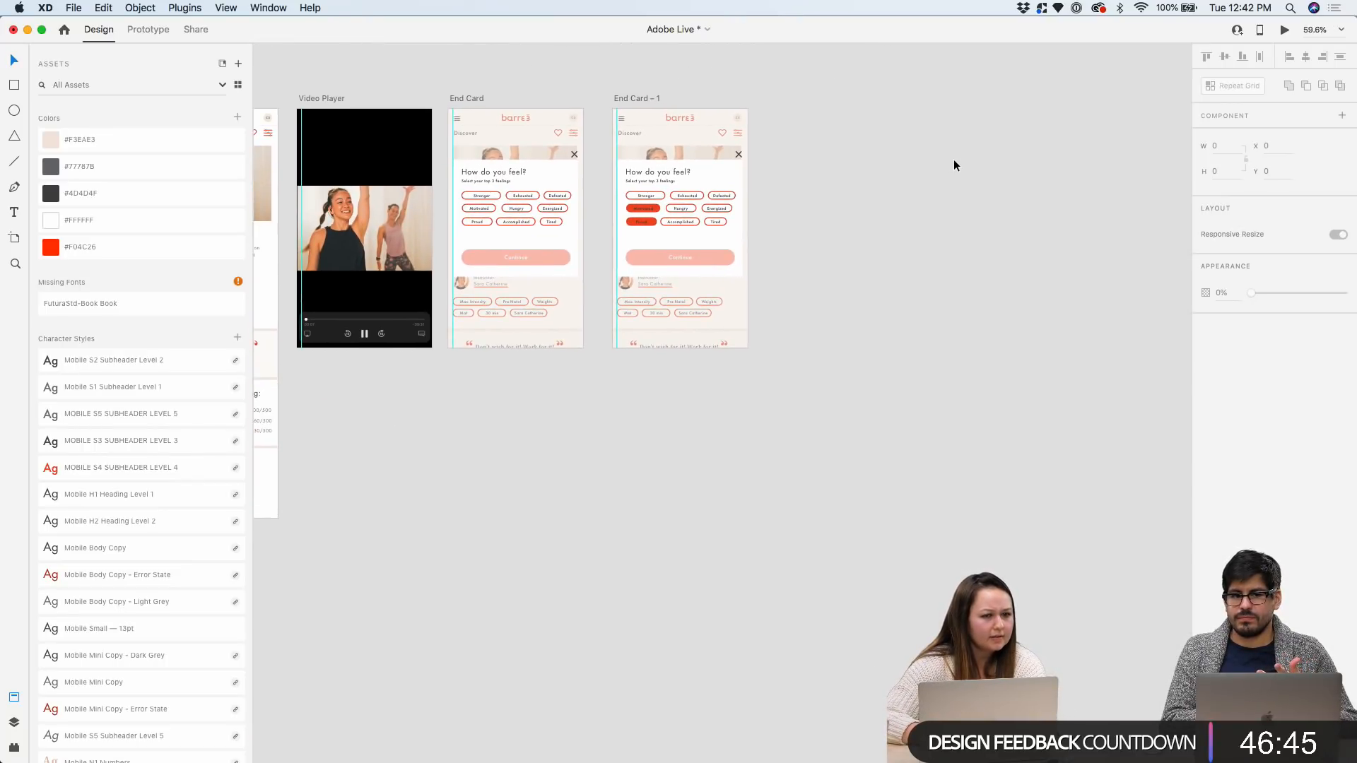
pyautogui.hscroll(2, 940, 96)
pyautogui.scroll(3, 815, 74)
pyautogui.scroll(2, 815, 75)
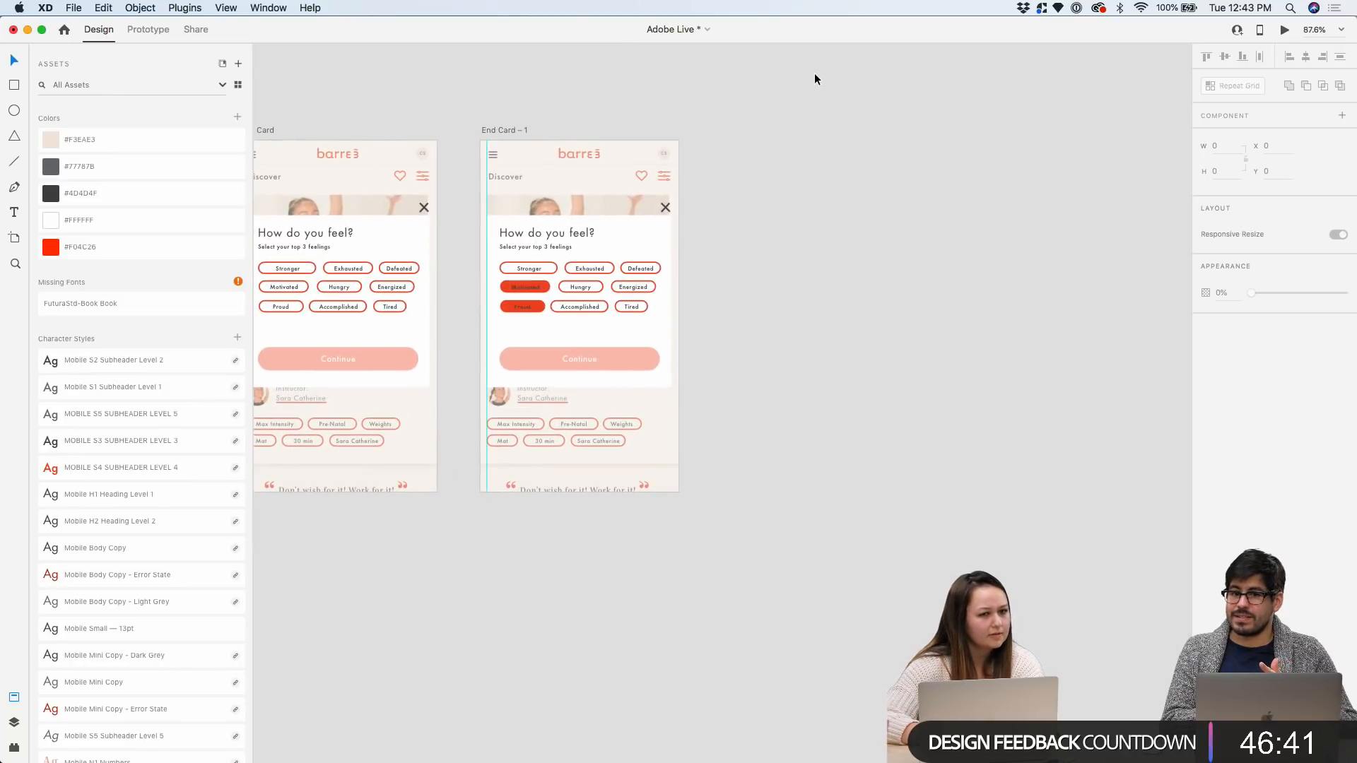
pyautogui.scroll(-3, 814, 73)
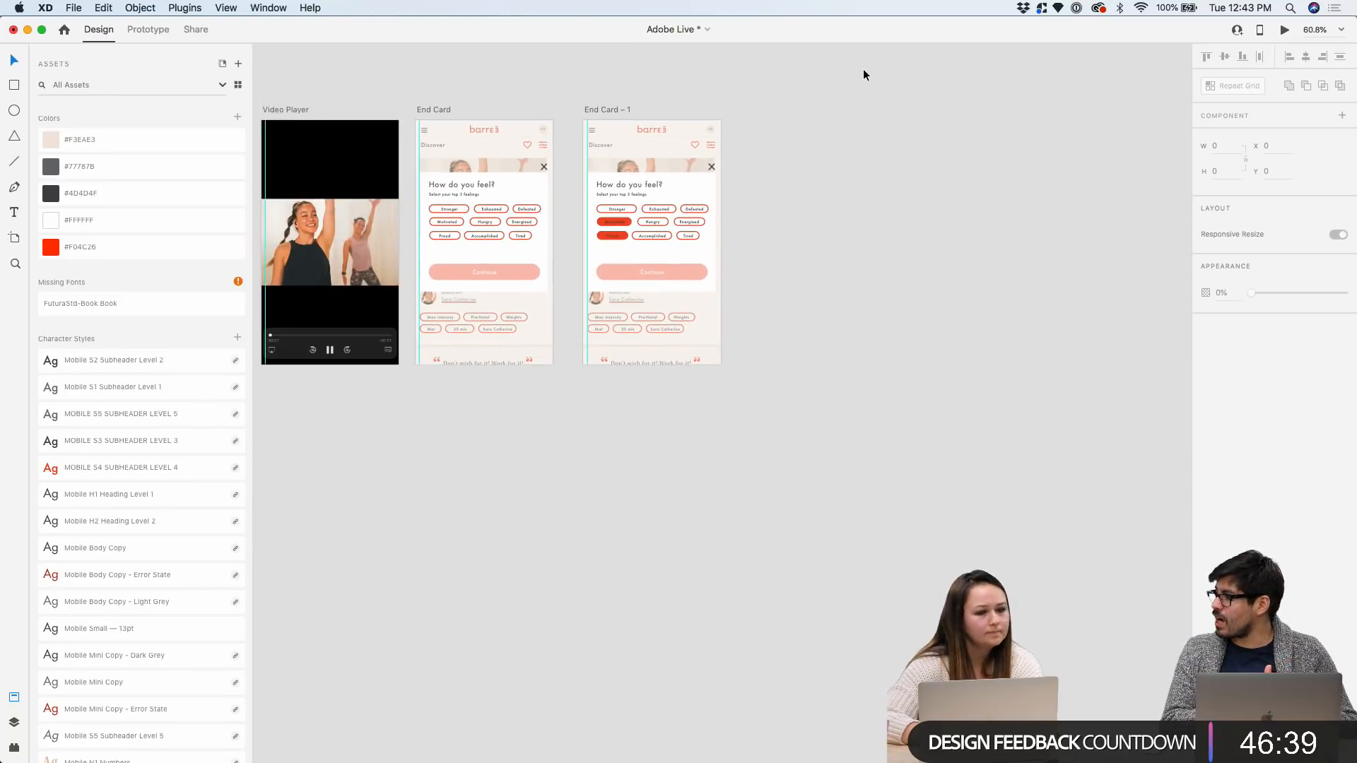
# Draw a new artboard right of the End Cards and enlarge it much wider and taller
pyautogui.press('a')
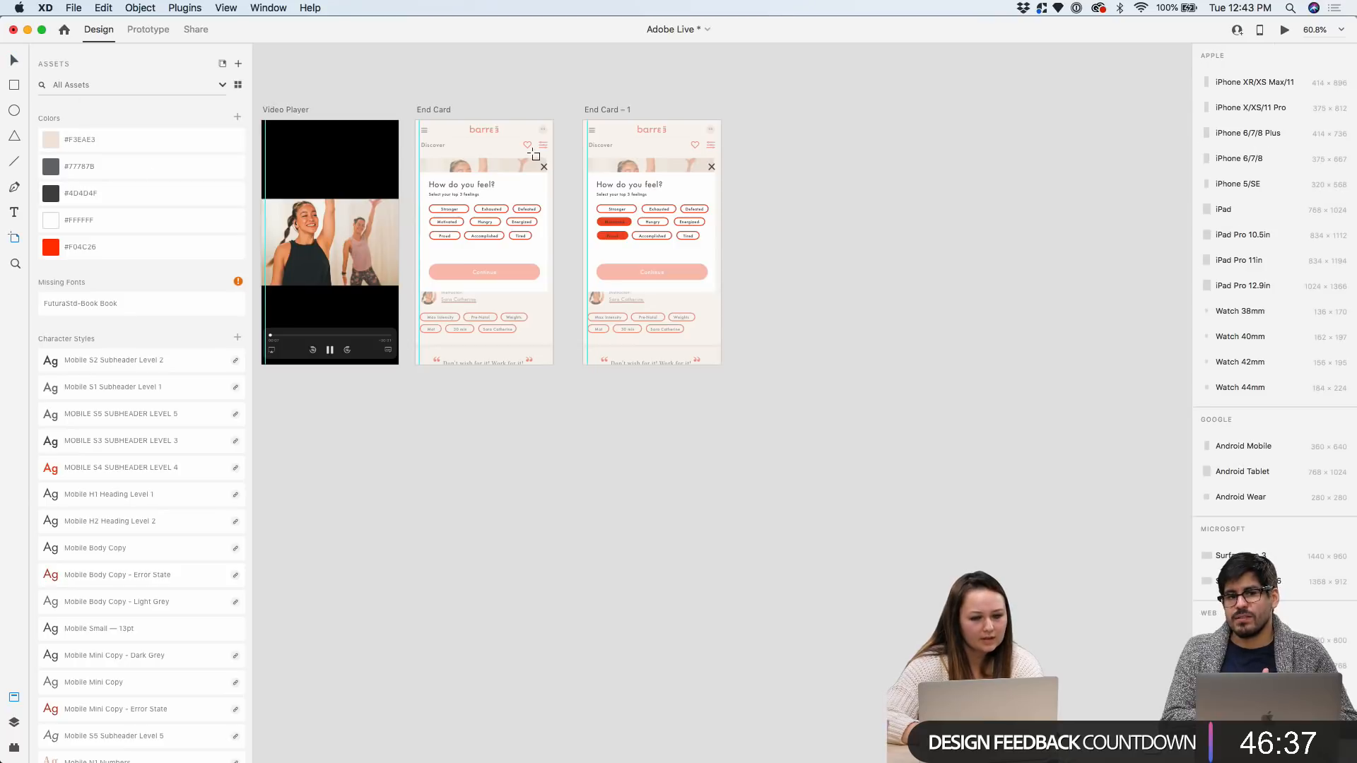
pyautogui.scroll(-3, 532, 154)
pyautogui.moveTo(698, 162); pyautogui.dragTo(1127, 405)
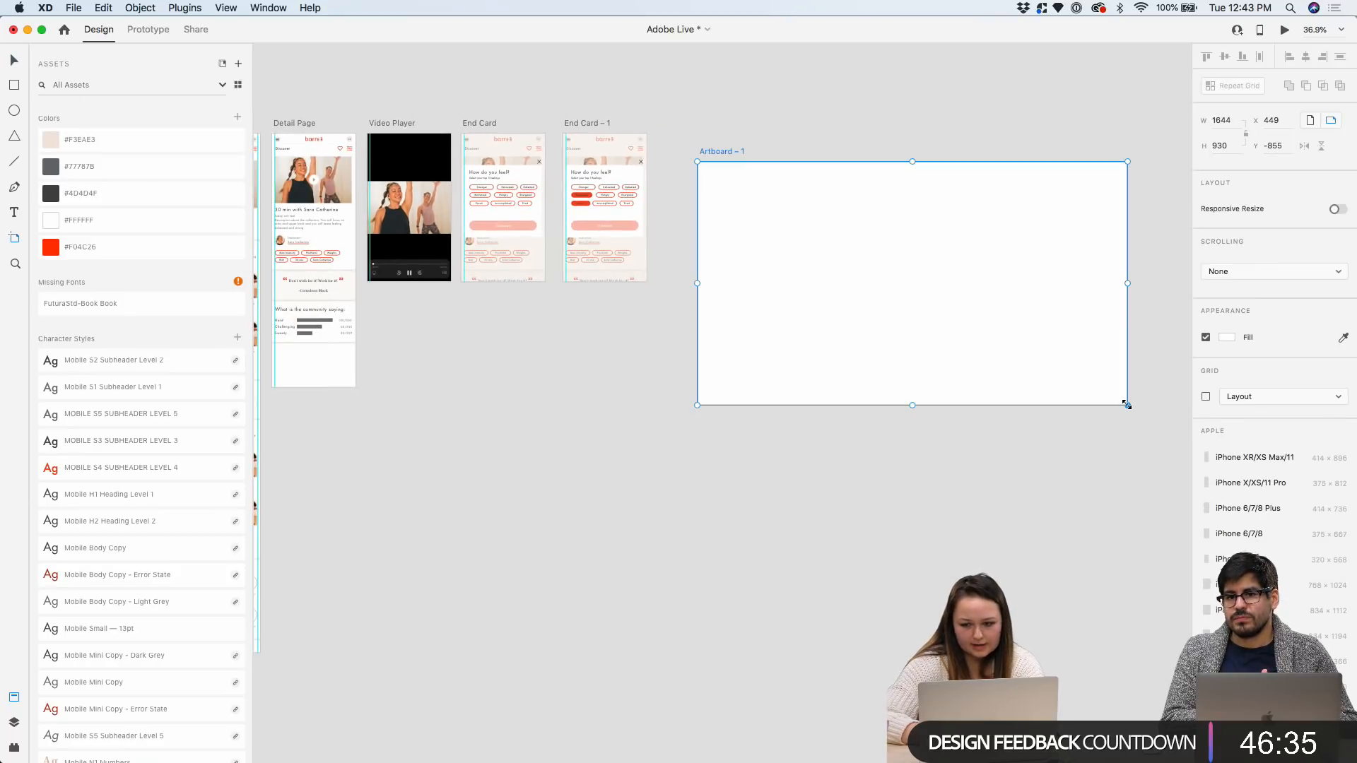
pyautogui.scroll(-5, 1216, 533)
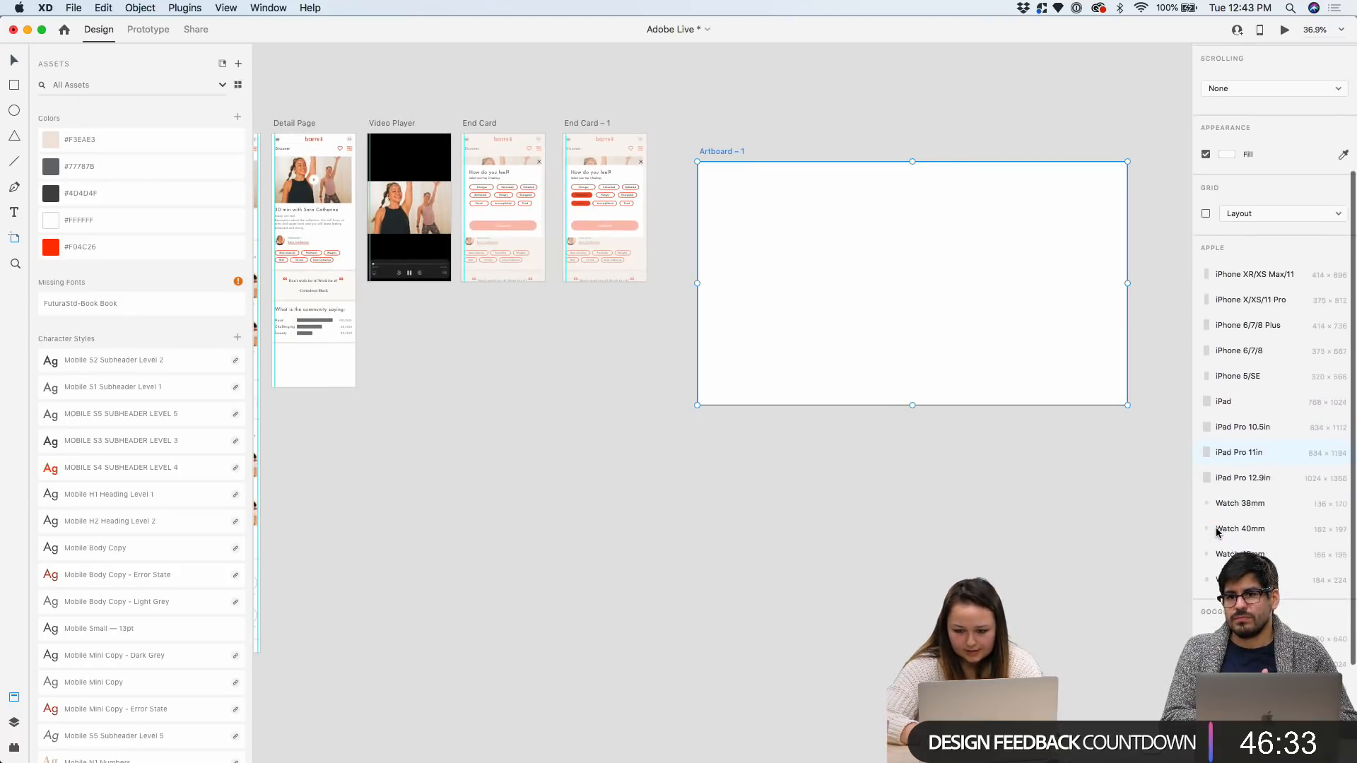
pyautogui.scroll(-4, 1317, 563)
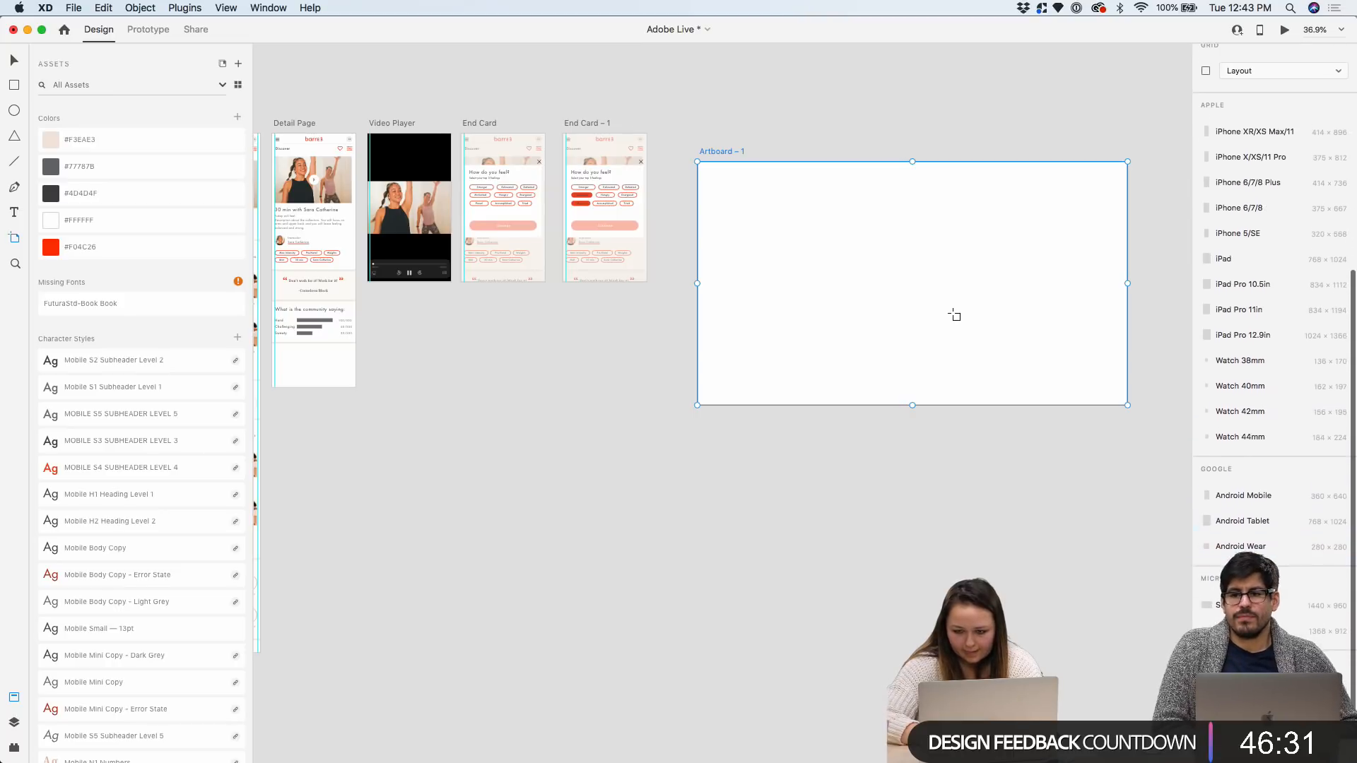
pyautogui.scroll(-3, 954, 316)
pyautogui.moveTo(1038, 358); pyautogui.dragTo(1194, 464)
pyautogui.press('v')
pyautogui.click(536, 134)
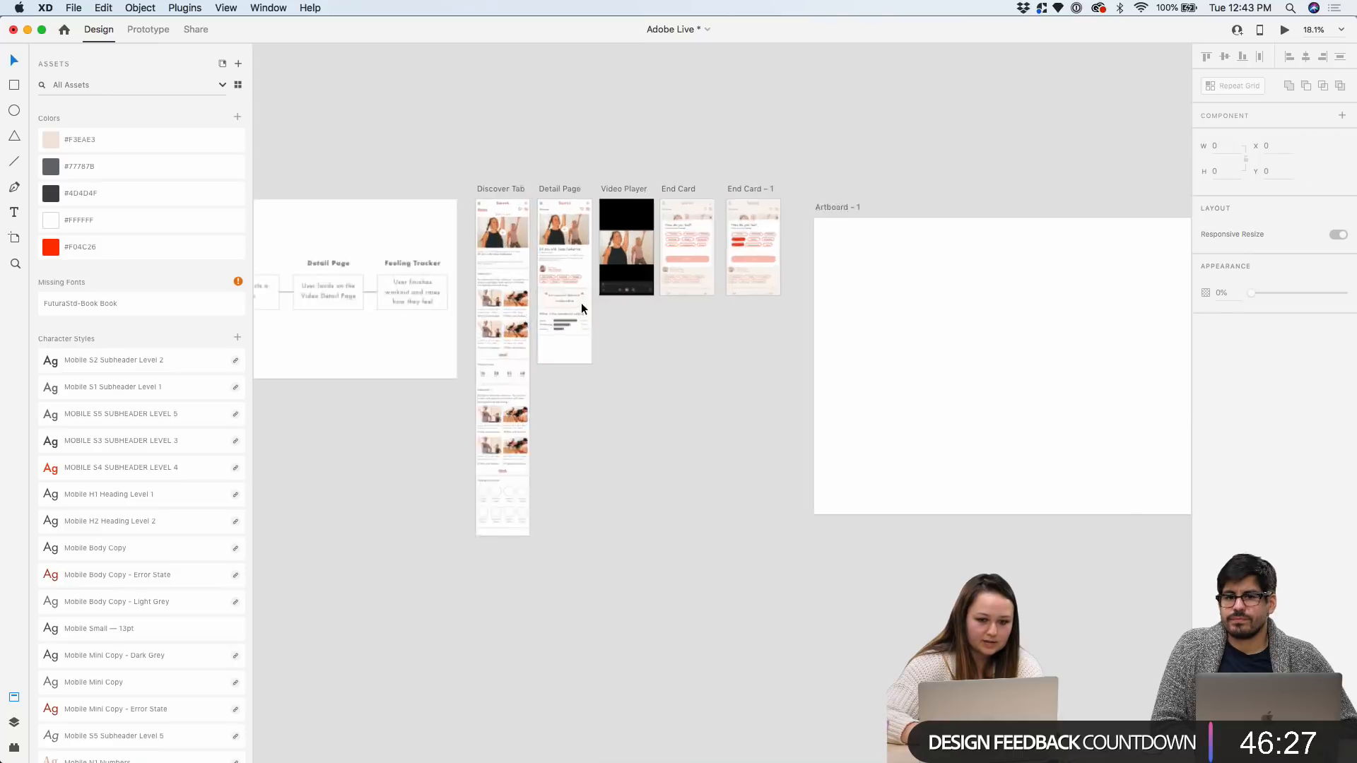
# Select the Discover Tab screen content to copy onto Artboard – 1
pyautogui.scroll(4, 581, 303)
pyautogui.click(432, 118)
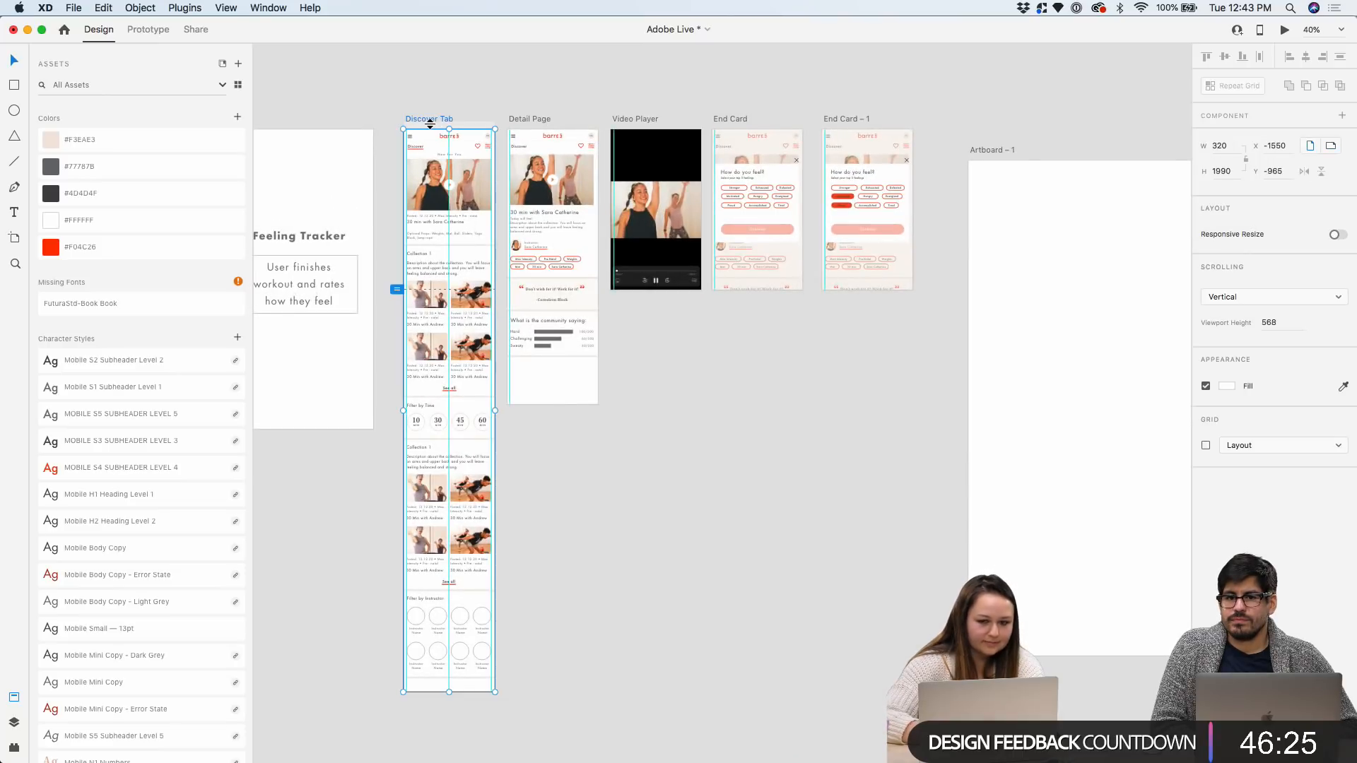
pyautogui.moveTo(389, 135); pyautogui.dragTo(501, 684)
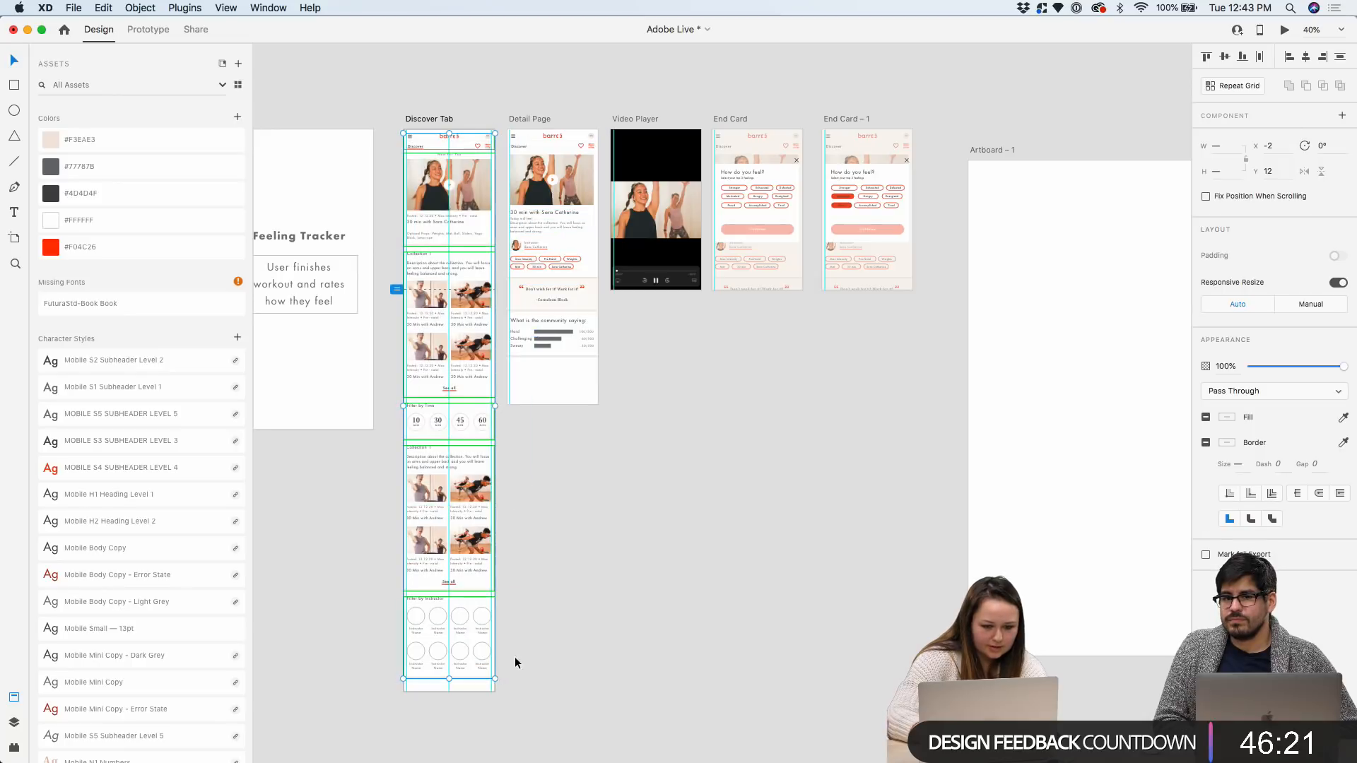
pyautogui.hscroll(5, 1017, 264)
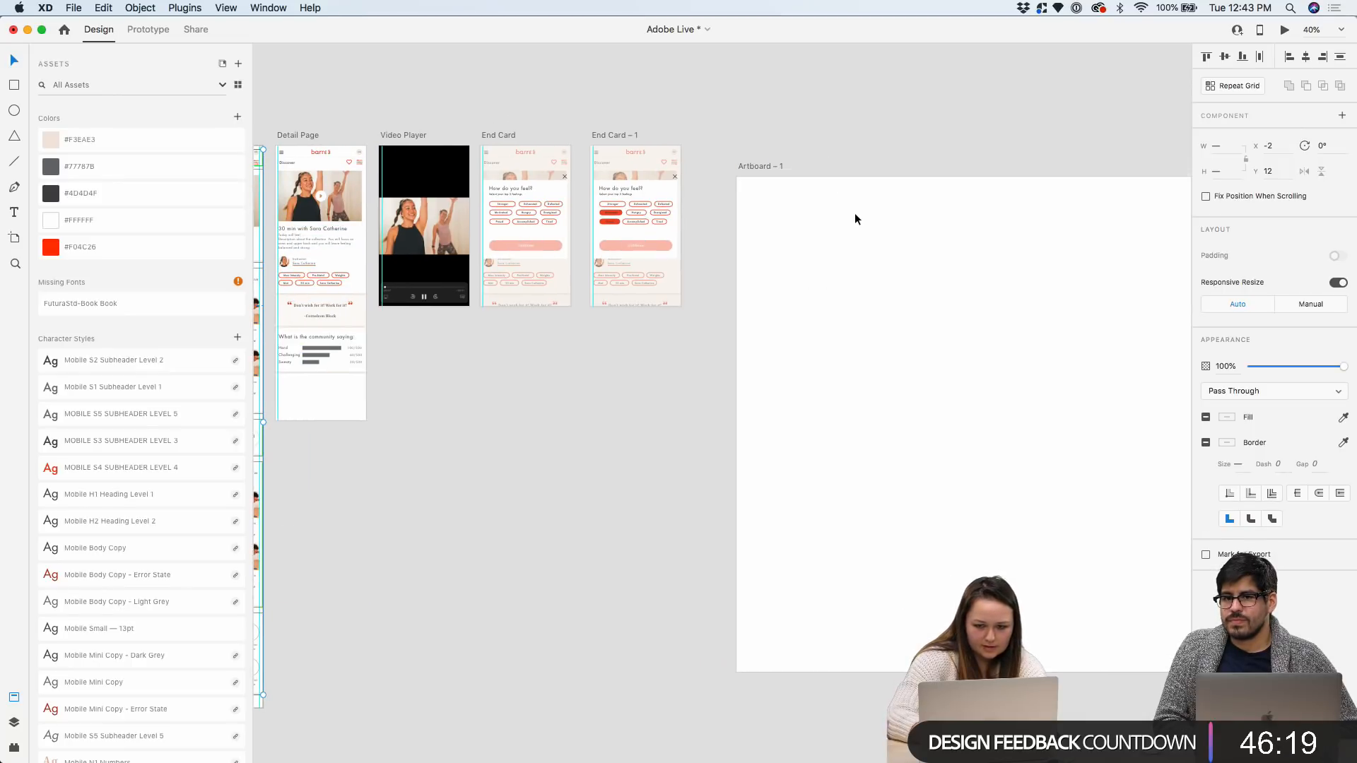
pyautogui.scroll(-3, 853, 212)
pyautogui.hscroll(-3, 636, 184)
pyautogui.moveTo(435, 151); pyautogui.dragTo(370, 154)
pyautogui.scroll(2, 824, 206)
pyautogui.scroll(1, 795, 320)
# Paste the Discover Tab content into Artboard – 1 and shift it right and down
pyautogui.click(838, 269)
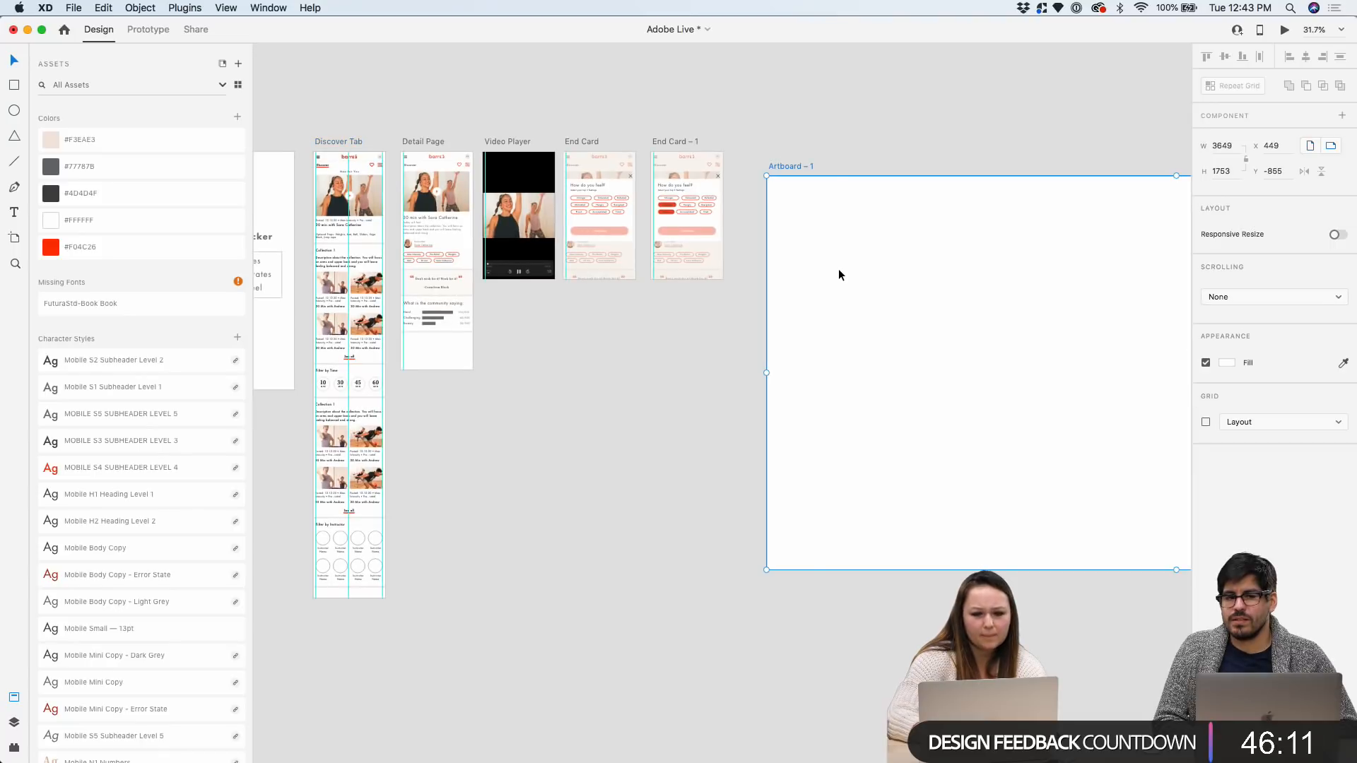
pyautogui.press('cmd+v')
pyautogui.moveTo(838, 268); pyautogui.dragTo(874, 324)
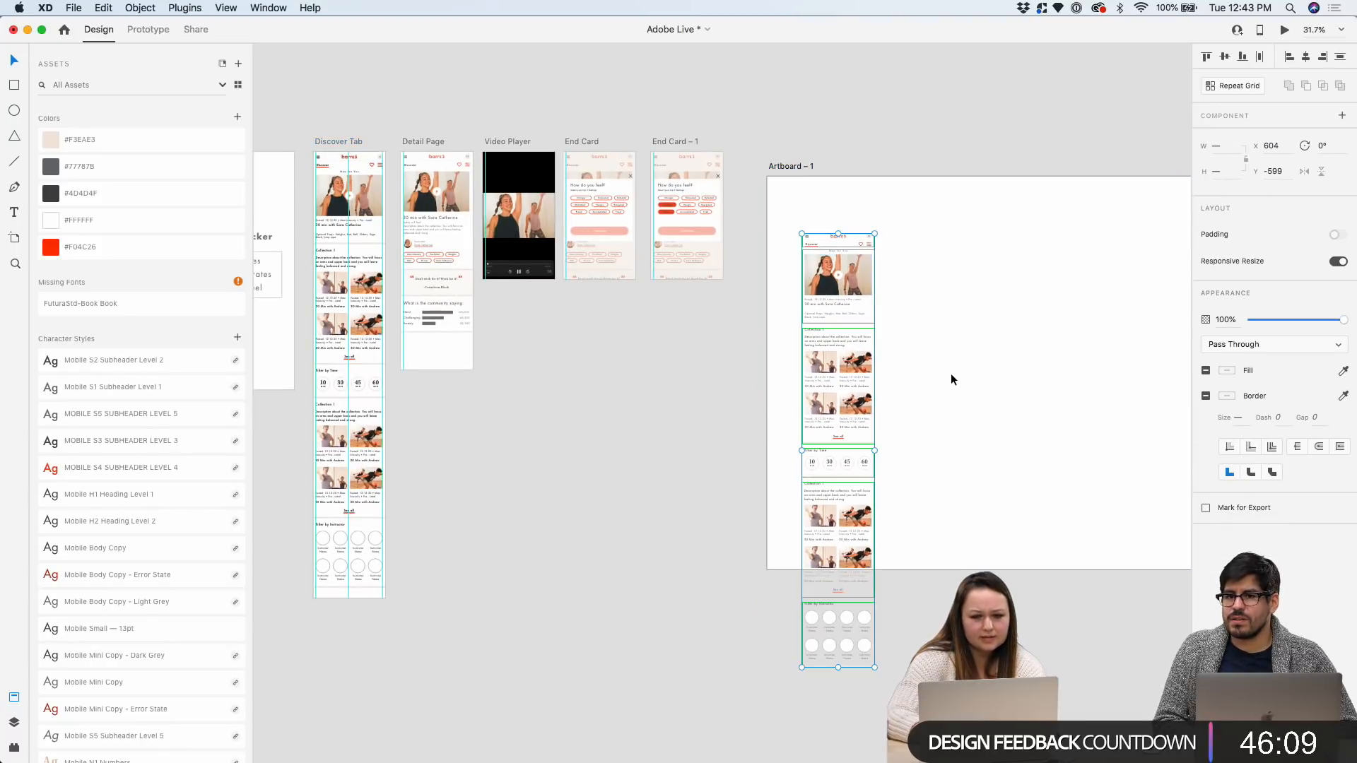
pyautogui.scroll(3, 951, 373)
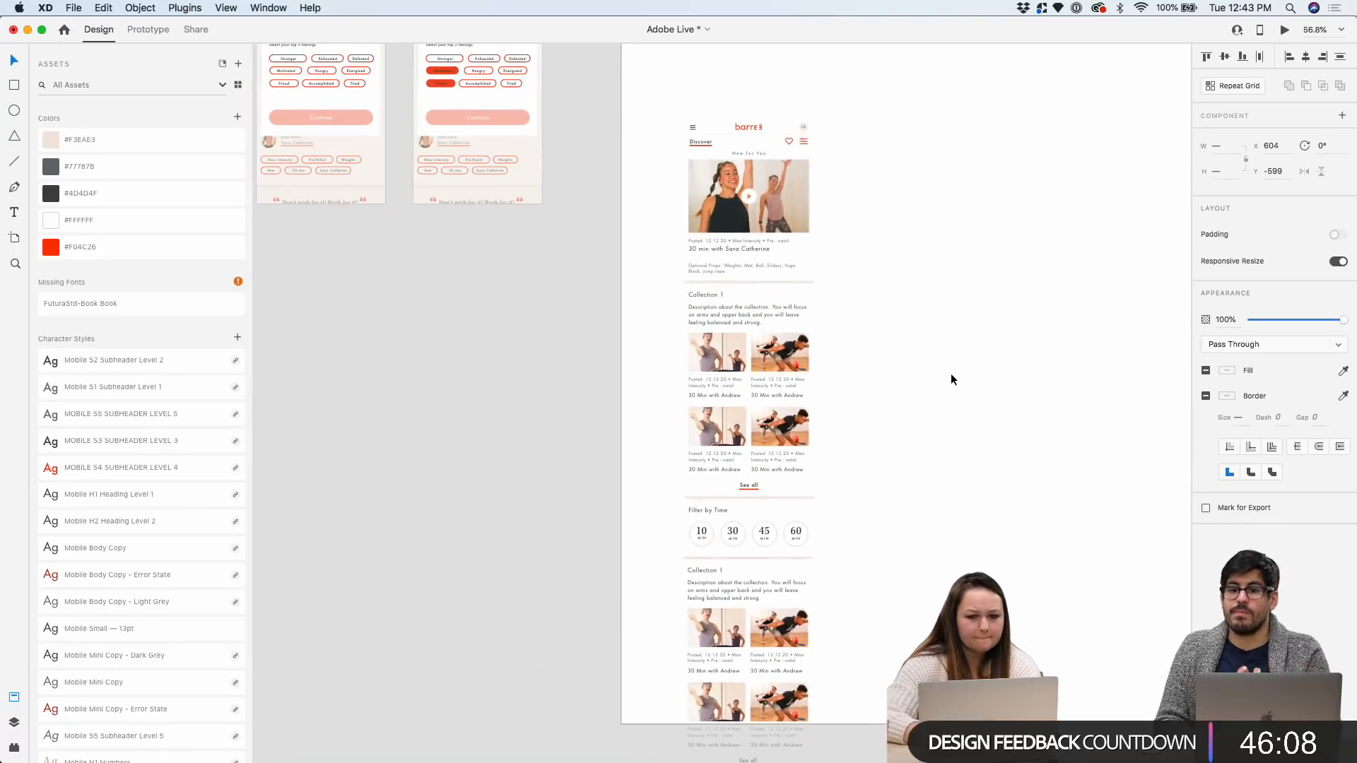
# Group the pasted screen pieces into one object and select Artboard – 1
pyautogui.rightClick(800, 215)
pyautogui.click(831, 326)
pyautogui.scroll(-2, 914, 158)
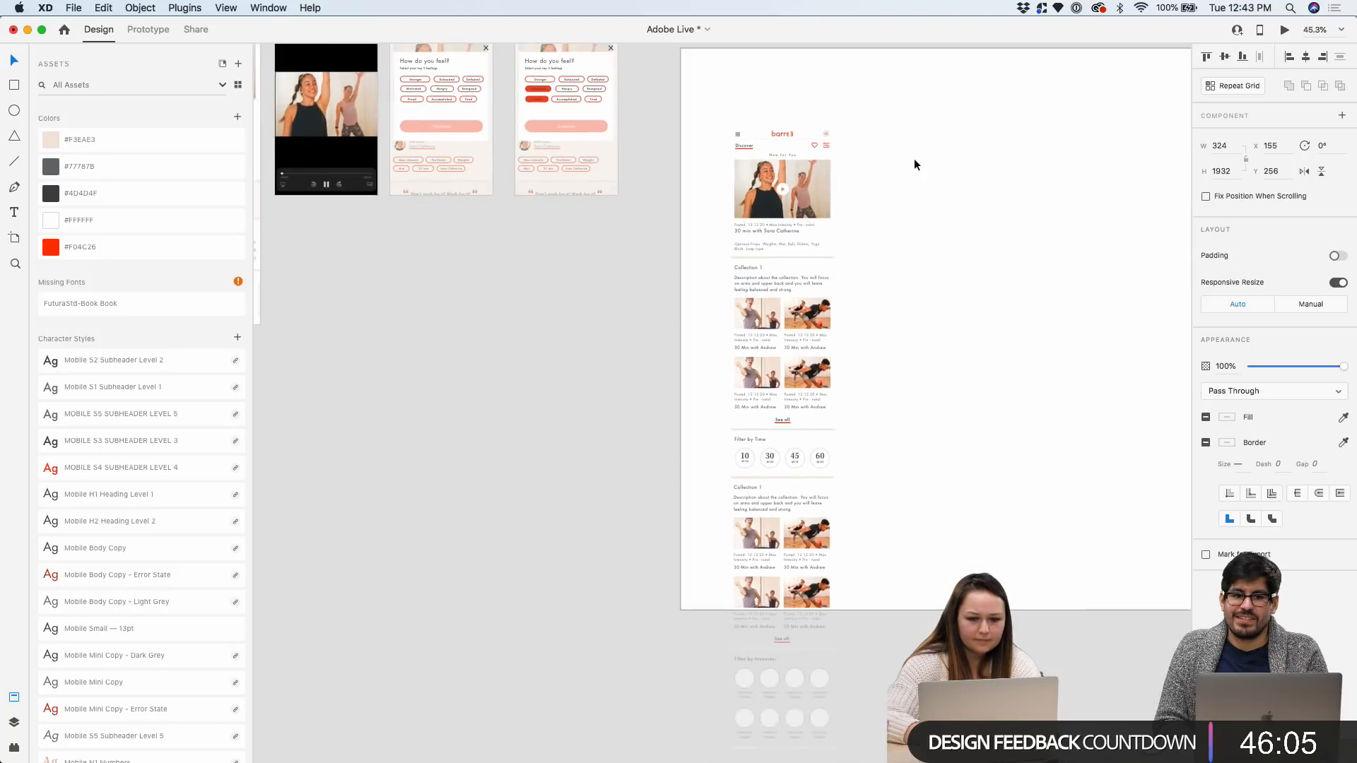
pyautogui.hscroll(3, 931, 181)
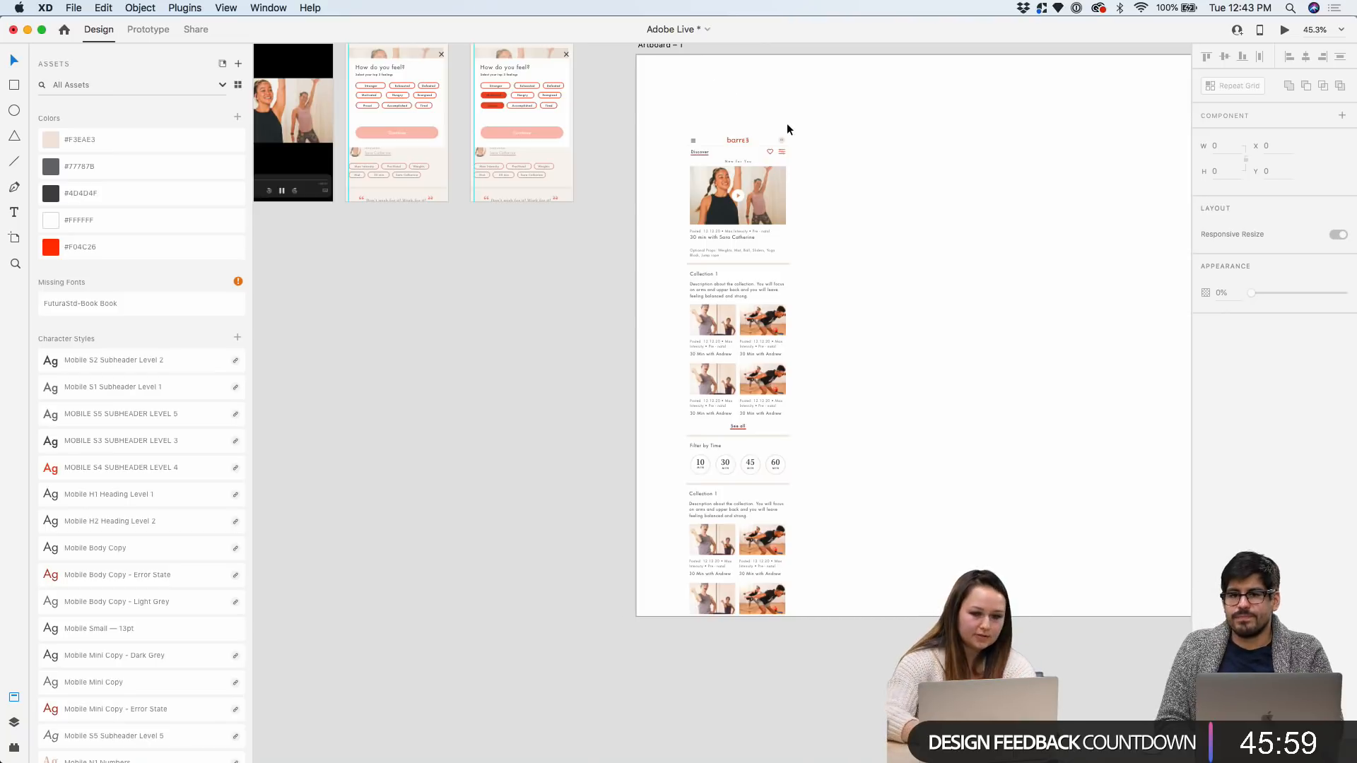
pyautogui.click(767, 170)
pyautogui.scroll(-3, 783, 167)
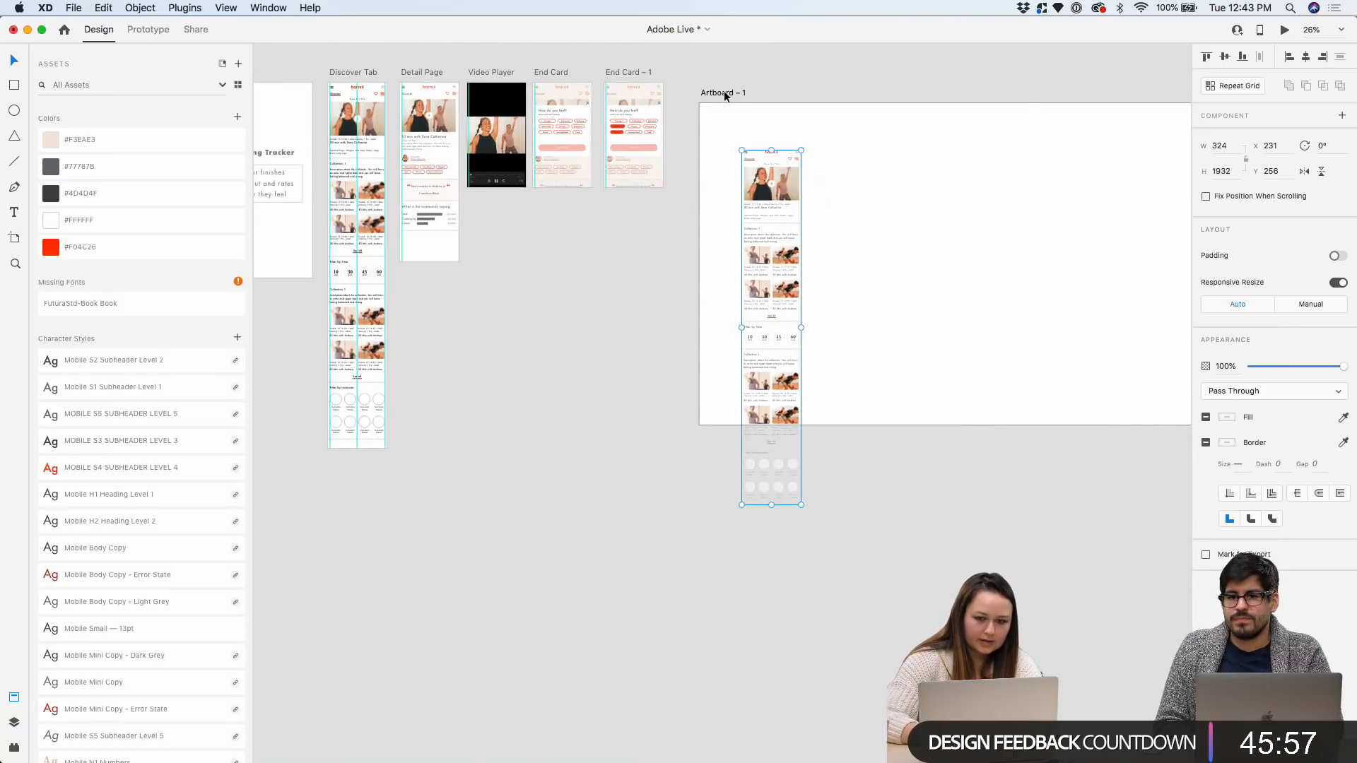
pyautogui.click(723, 90)
pyautogui.hscroll(2, 724, 90)
pyautogui.scroll(-10, 163, 329)
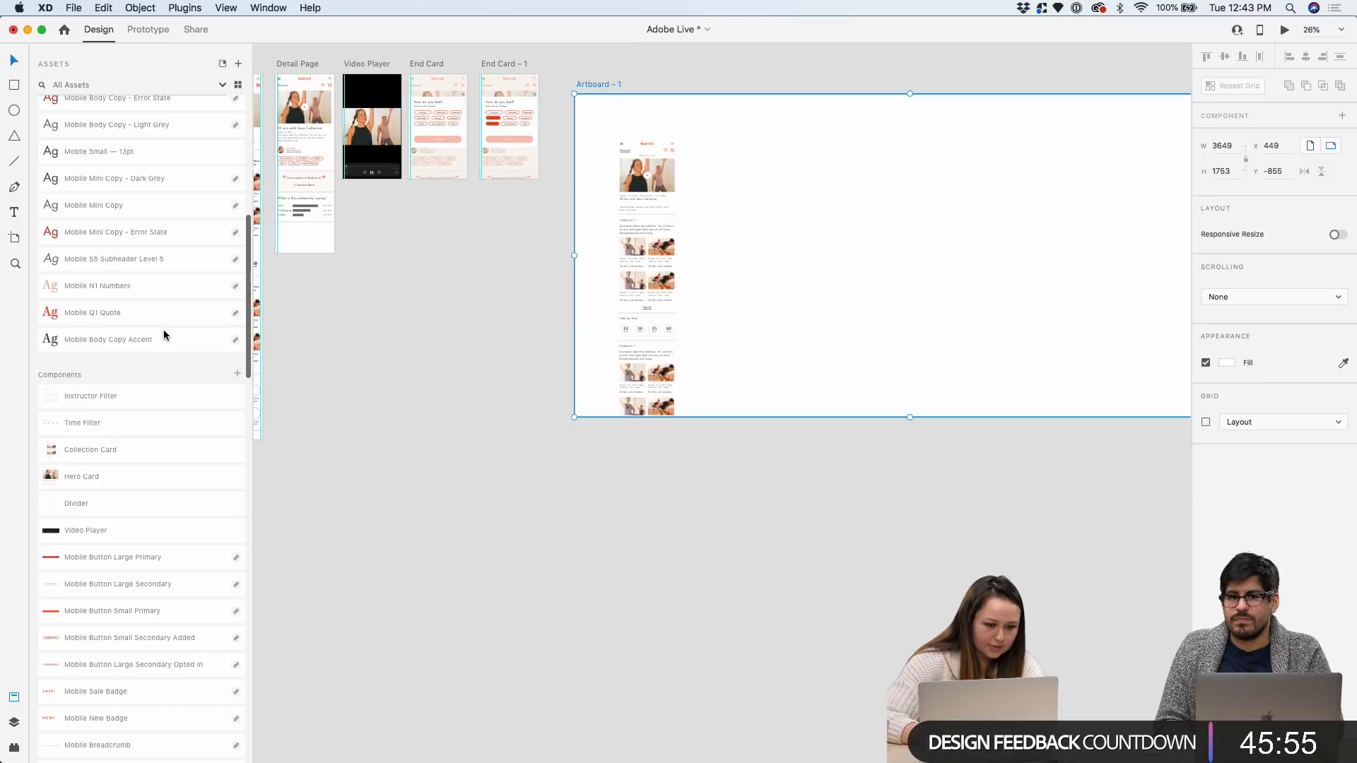
pyautogui.scroll(-2, 800, 270)
pyautogui.scroll(3, 845, 164)
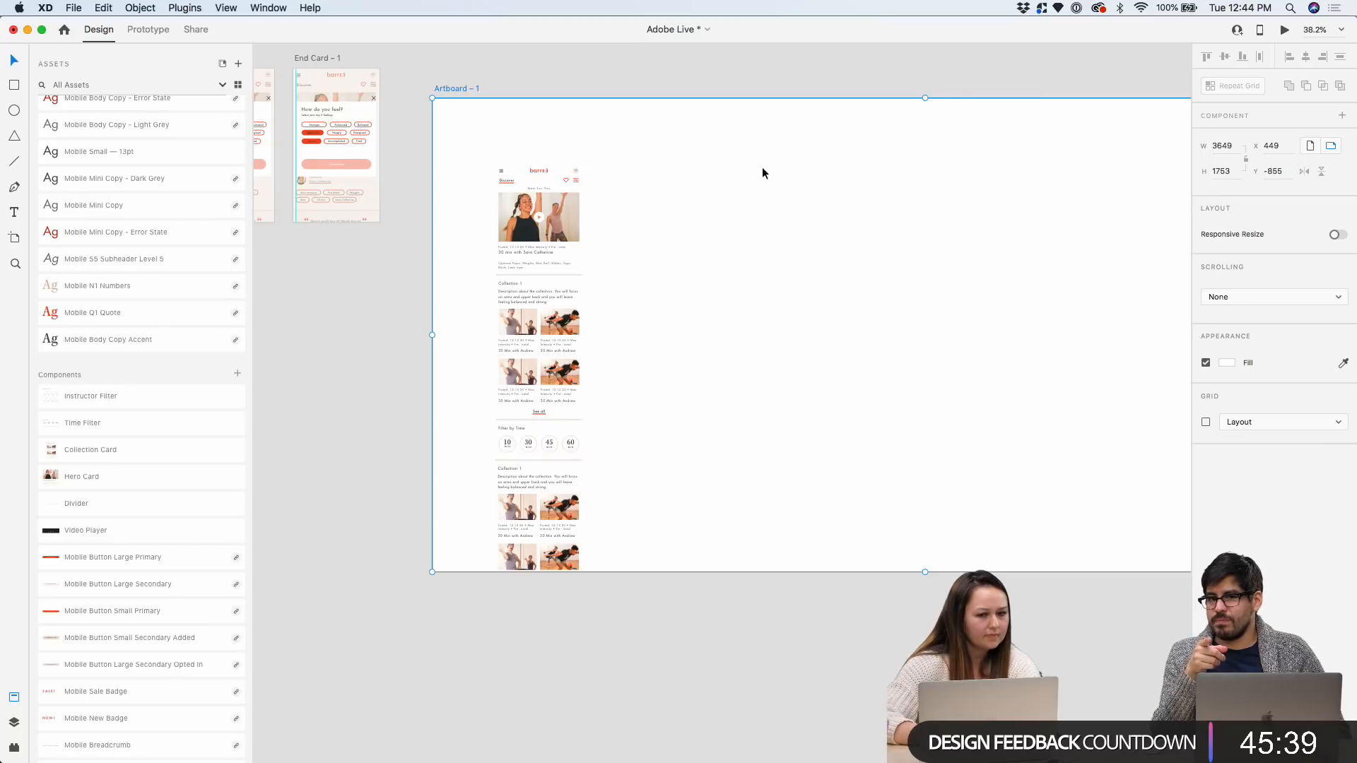
pyautogui.click(14, 211)
pyautogui.scroll(3, 641, 116)
pyautogui.moveTo(367, 103)
pyautogui.mouseDown()
pyautogui.moveTo(652, 143)
pyautogui.moveTo(723, 169)
pyautogui.mouseUp()
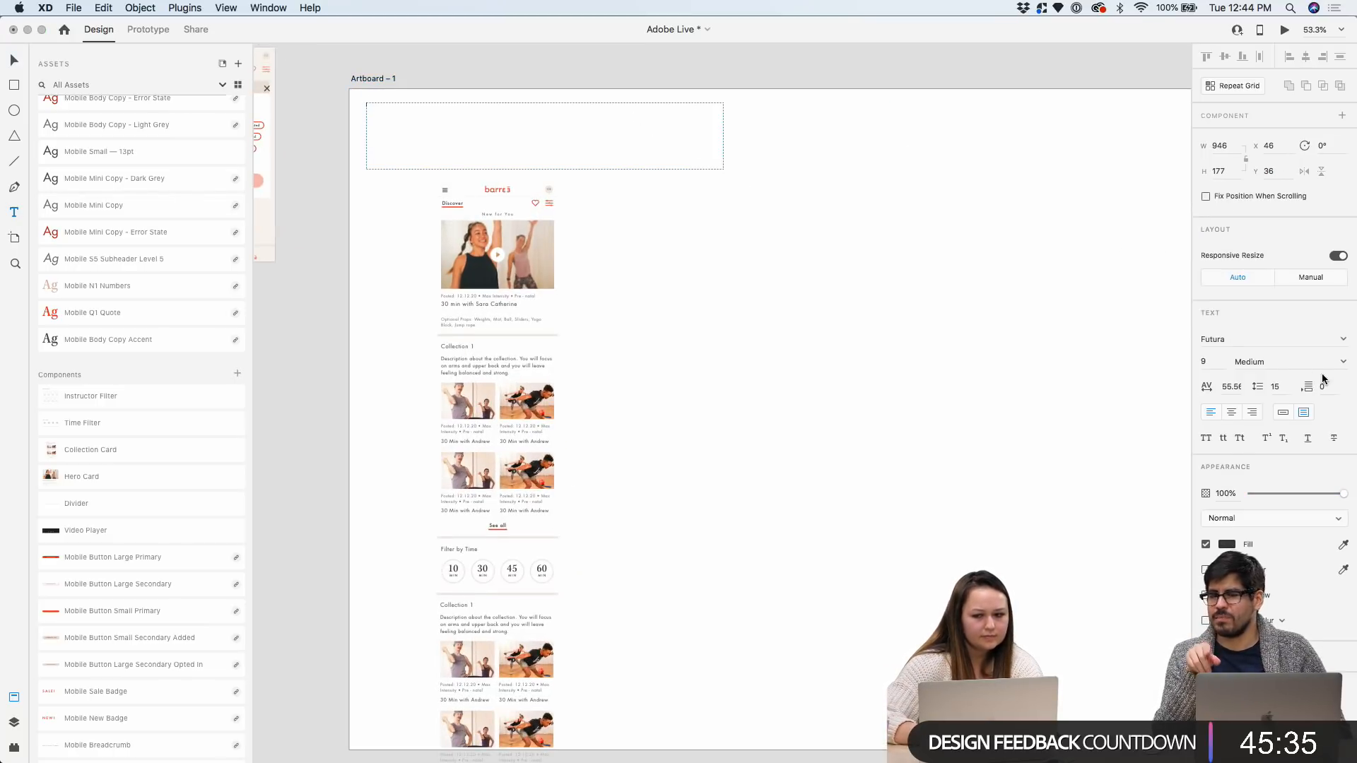
pyautogui.click(1215, 363)
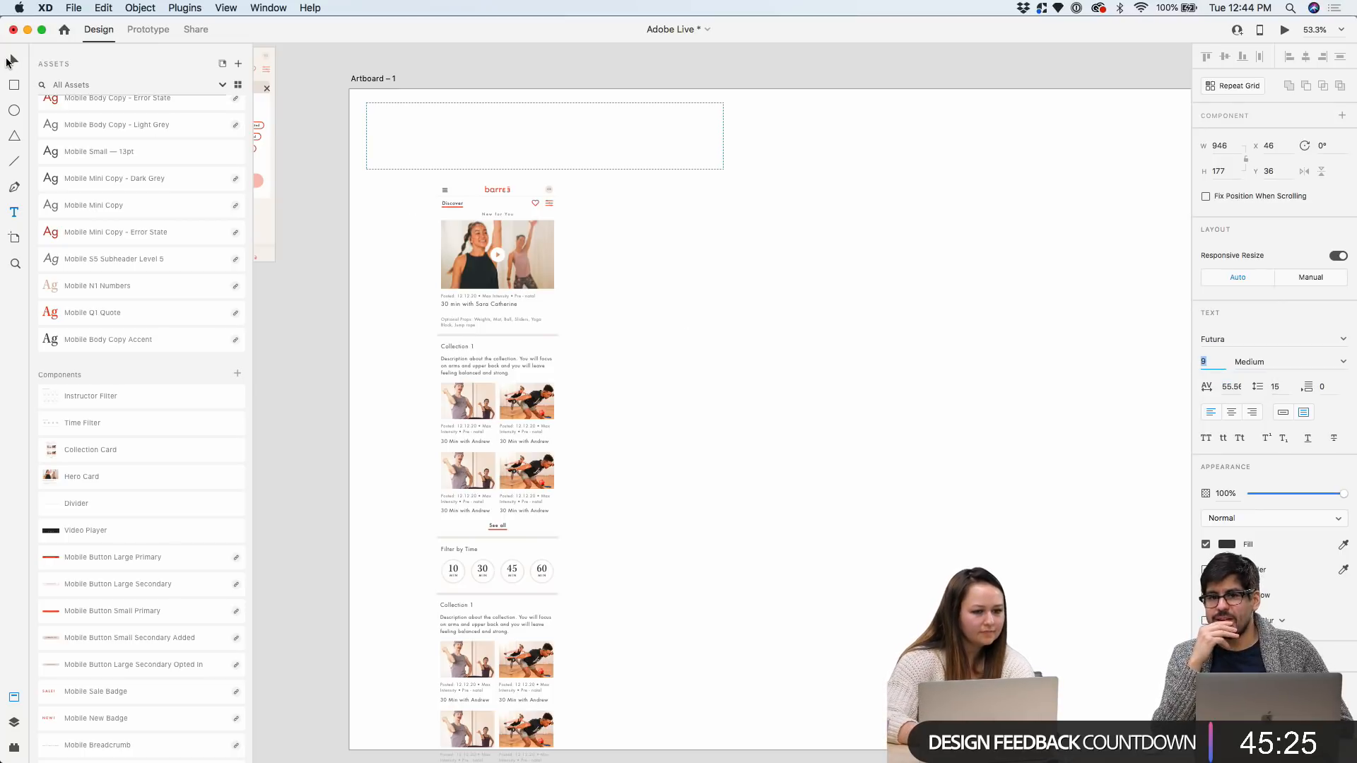
pyautogui.click(14, 59)
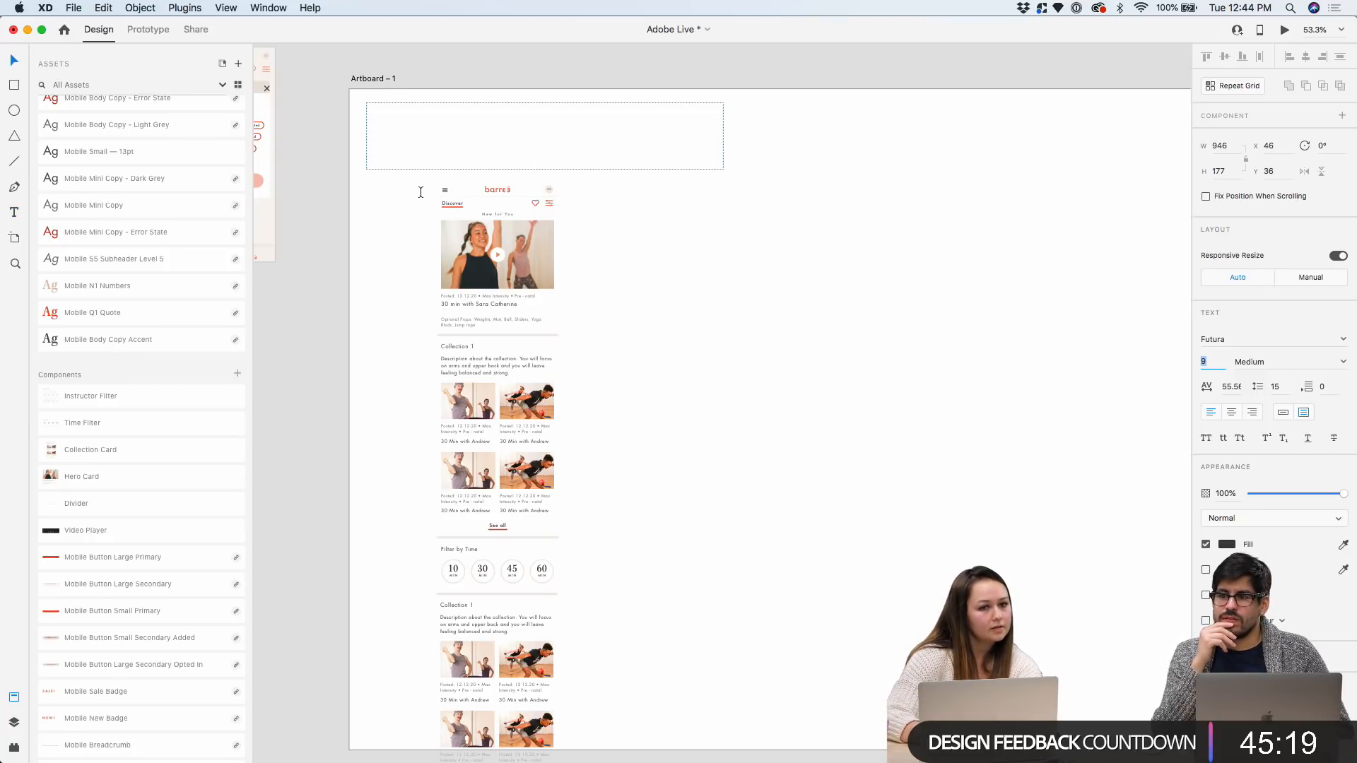
# Select and then deselect the grouped barre3 mobile screen on Artboard – 1
pyautogui.scroll(-3, 529, 283)
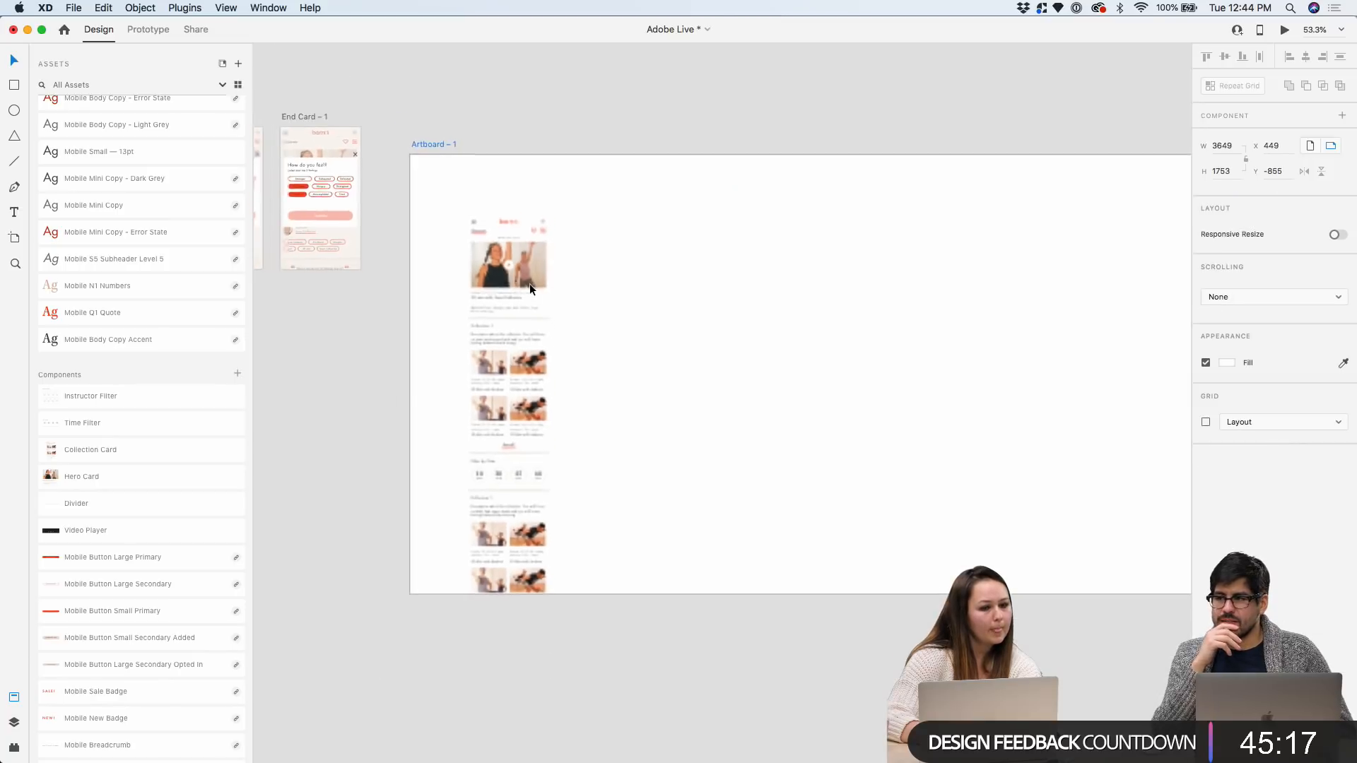
pyautogui.click(531, 251)
pyautogui.scroll(3, 532, 252)
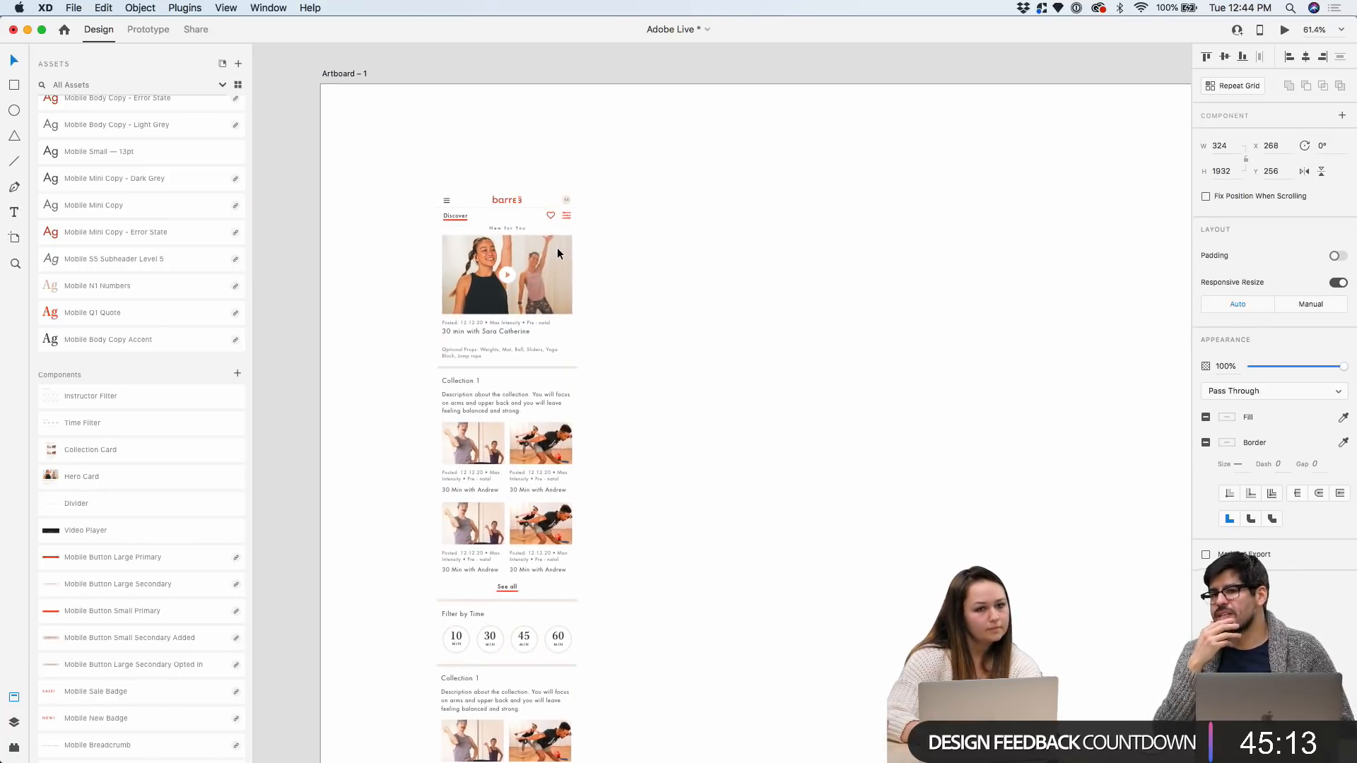
pyautogui.scroll(-2, 553, 257)
pyautogui.click(478, 147)
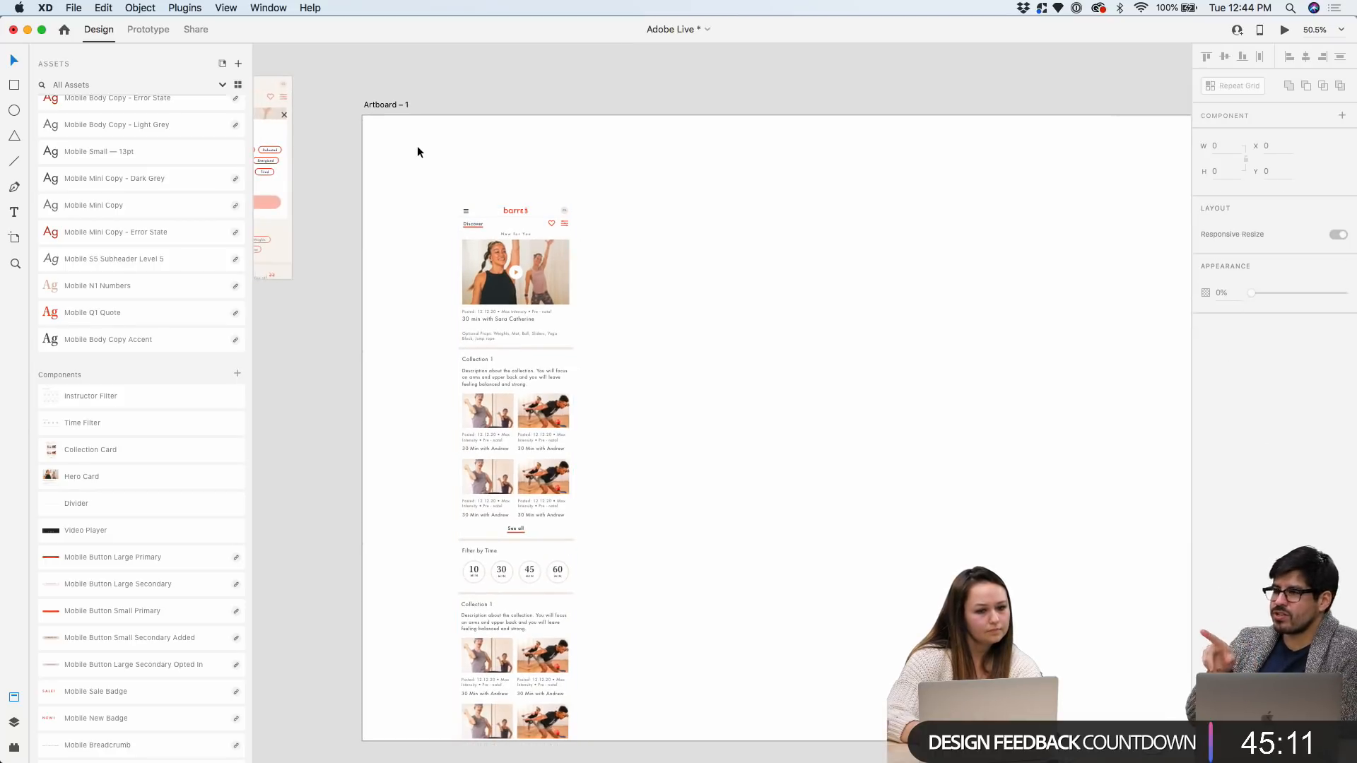
pyautogui.scroll(2, 458, 134)
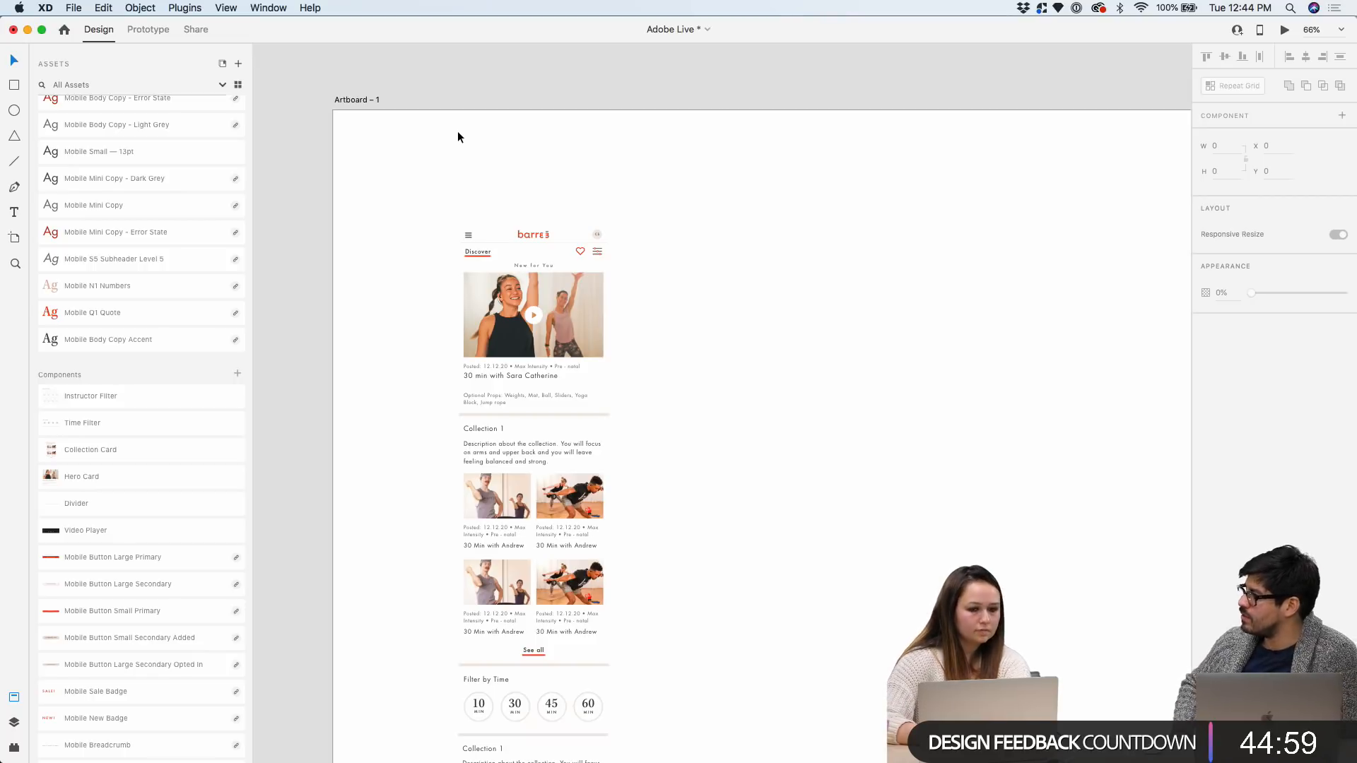
# Narrow Artboard – 1 to a width of 2822
pyautogui.scroll(-2, 457, 130)
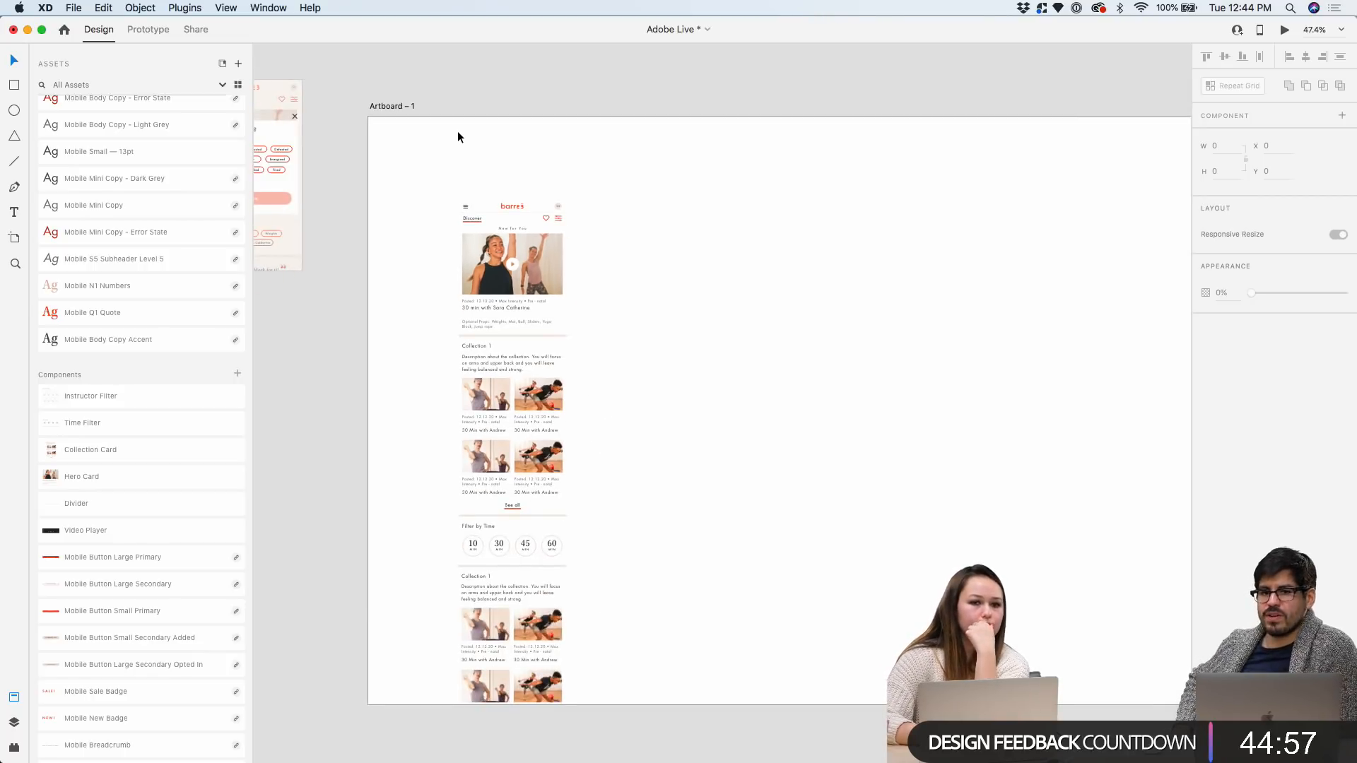
pyautogui.scroll(-2, 456, 130)
pyautogui.click(421, 109)
pyautogui.hscroll(1, 421, 109)
pyautogui.hscroll(2, 421, 109)
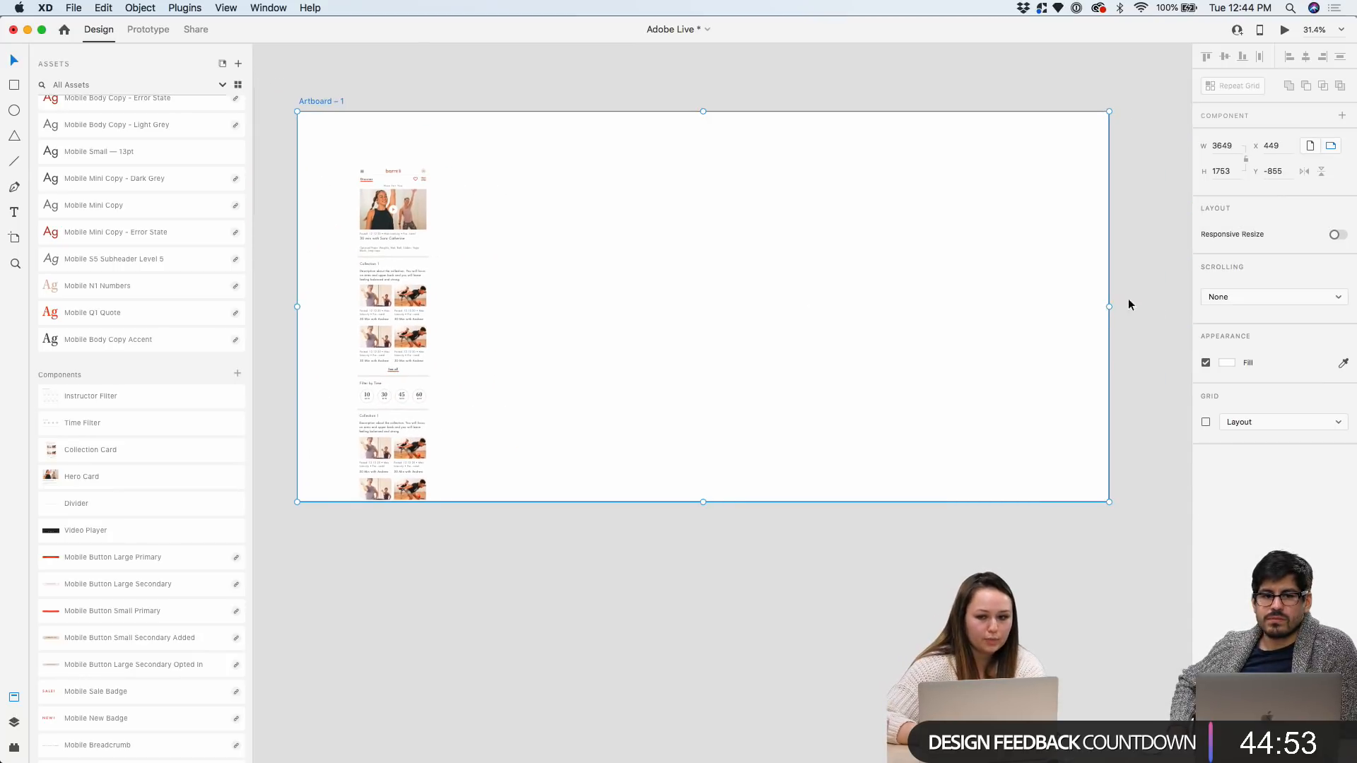
pyautogui.moveTo(1107, 308); pyautogui.dragTo(925, 308)
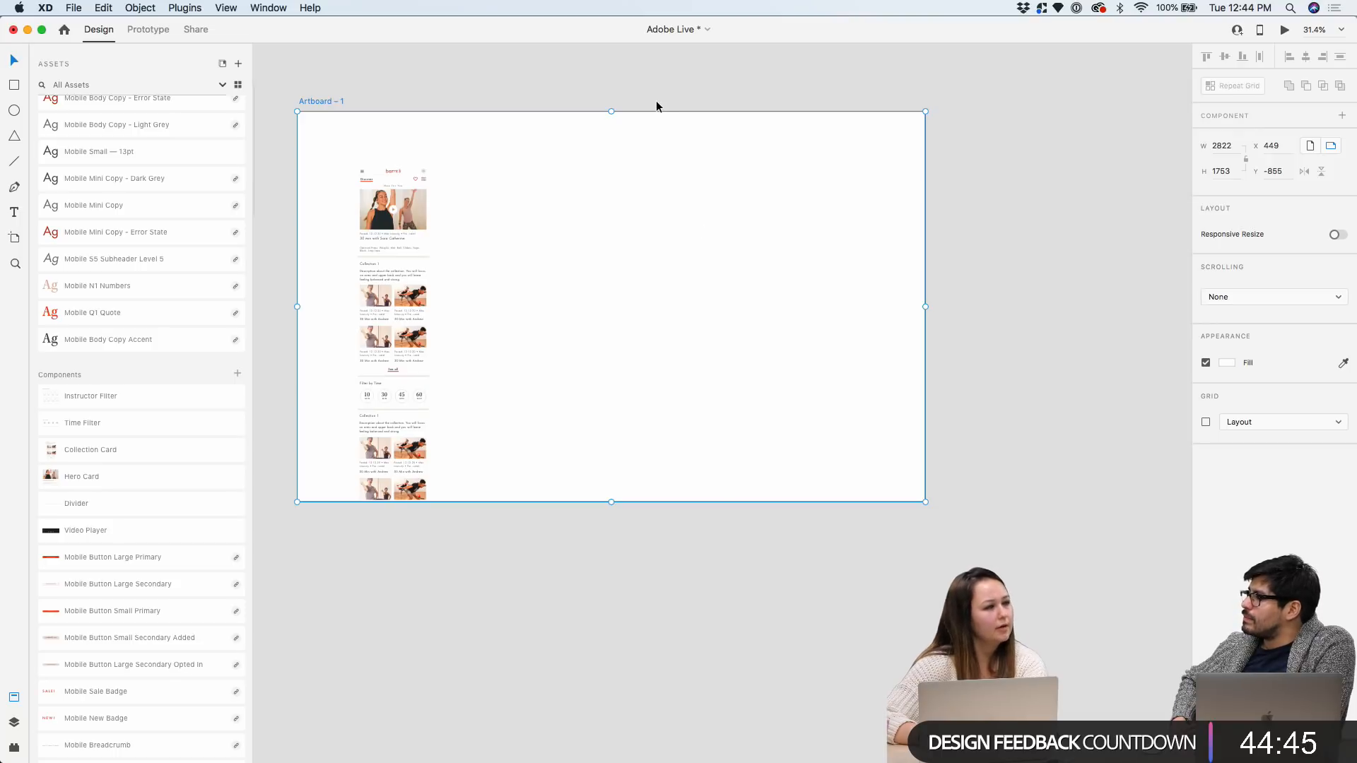
pyautogui.hscroll(-1, 578, 114)
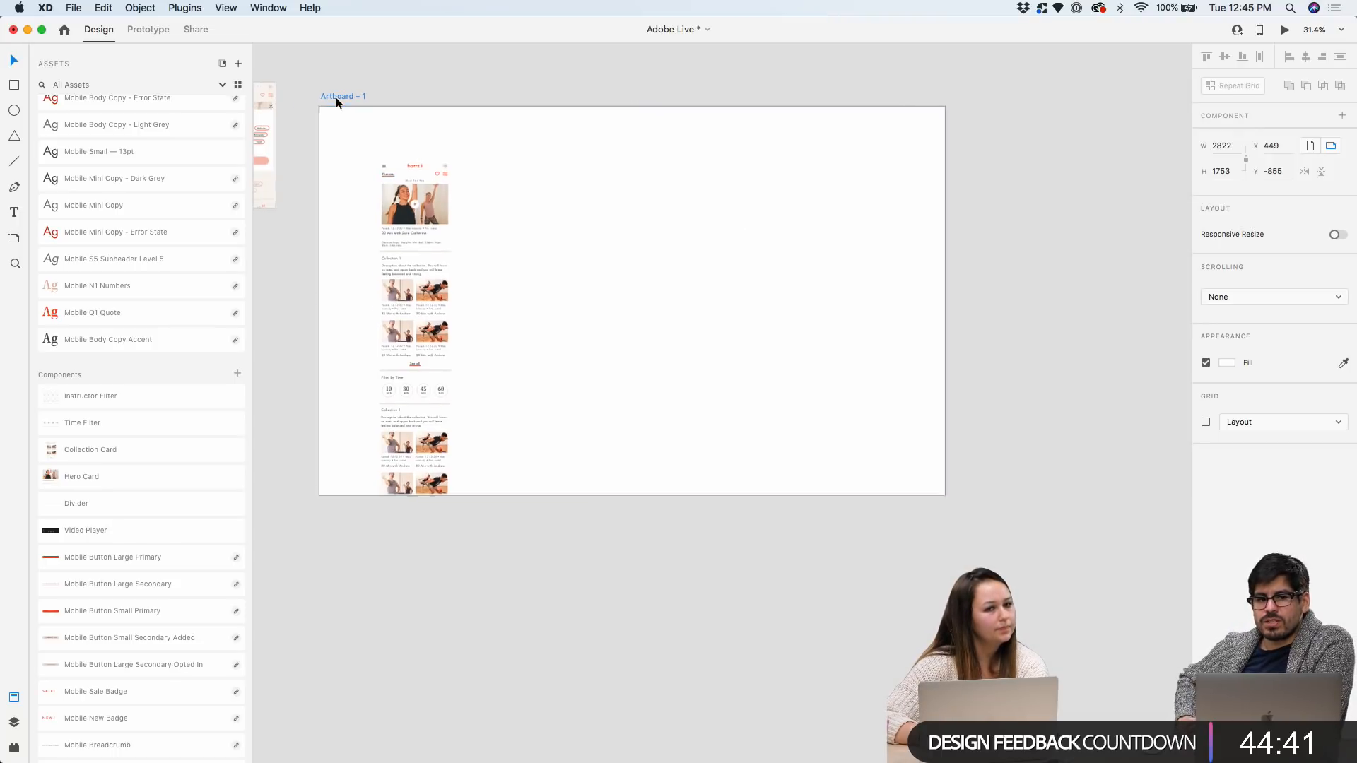
pyautogui.scroll(-2, 336, 96)
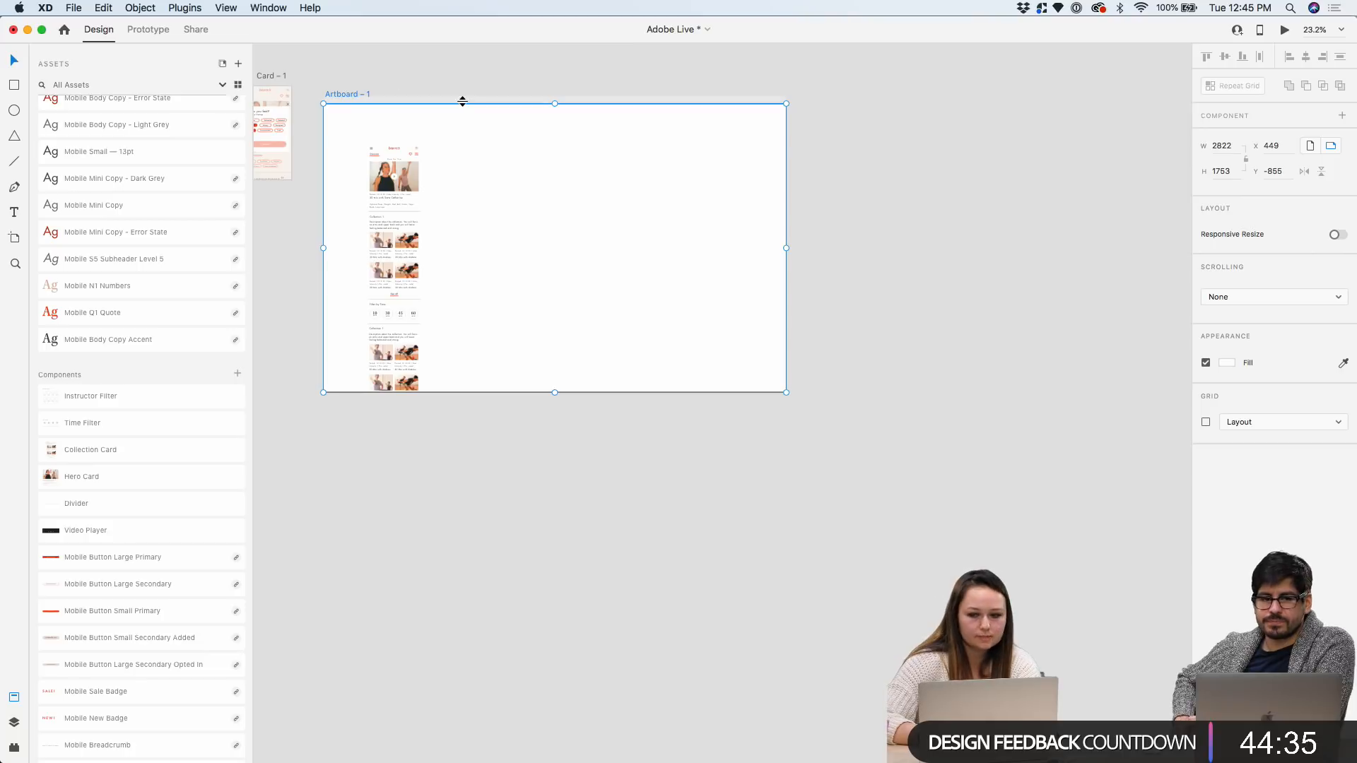
# Shift Artboard – 1 right and down, delete it, and select the Discover Tab artboard
pyautogui.scroll(-2, 463, 99)
pyautogui.hscroll(-5, 550, 91)
pyautogui.scroll(3, 594, 75)
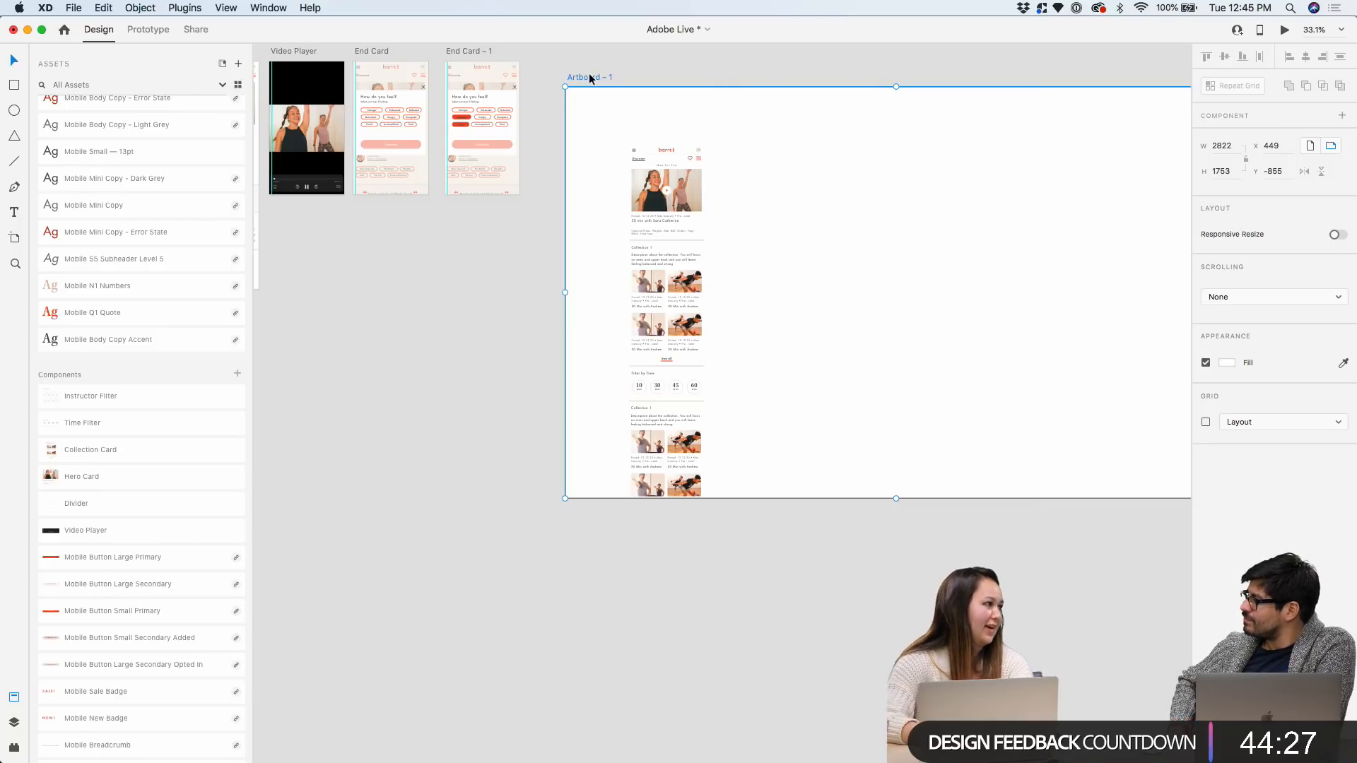
pyautogui.moveTo(590, 76); pyautogui.dragTo(668, 100)
pyautogui.press('Delete')
pyautogui.hscroll(-5, 848, 173)
pyautogui.scroll(2, 849, 173)
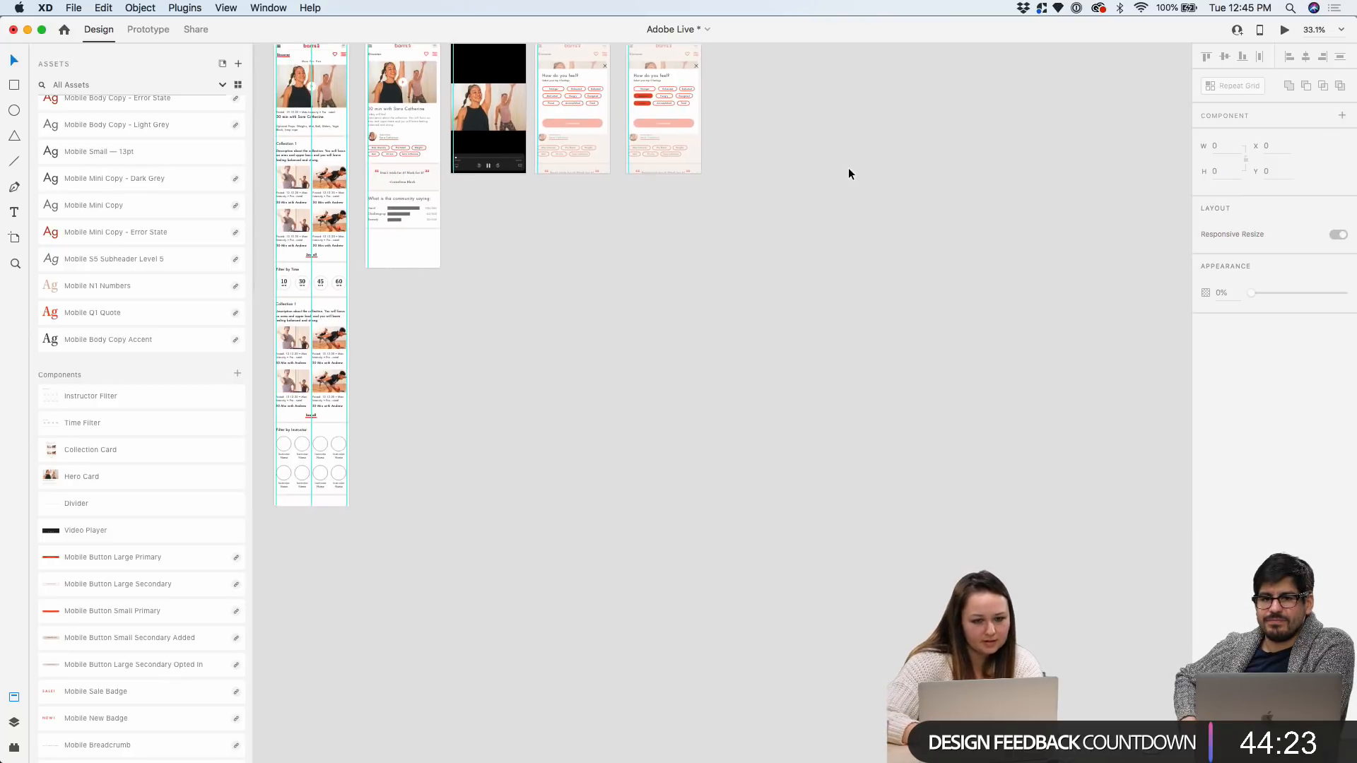
pyautogui.click(354, 128)
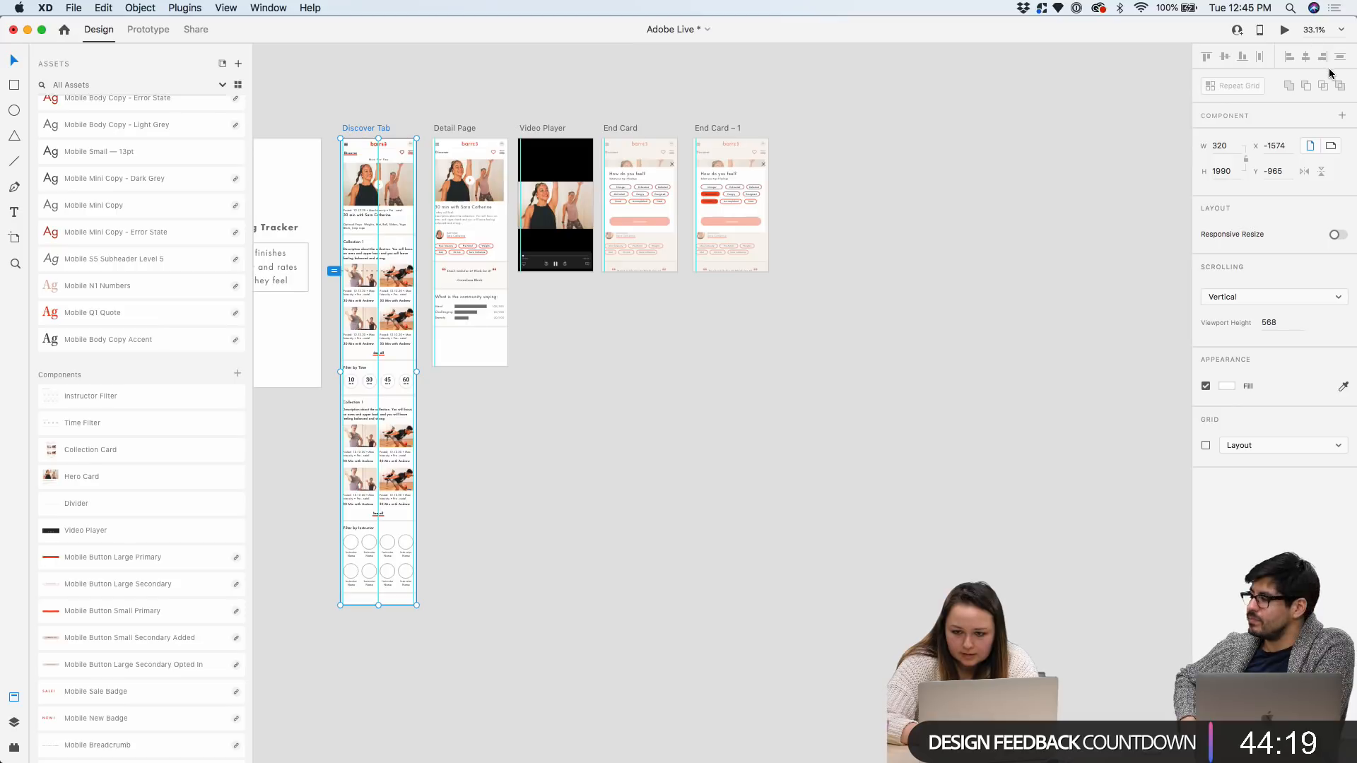
# Nudge End Card – 1 slightly to the left
pyautogui.scroll(10, 587, 125)
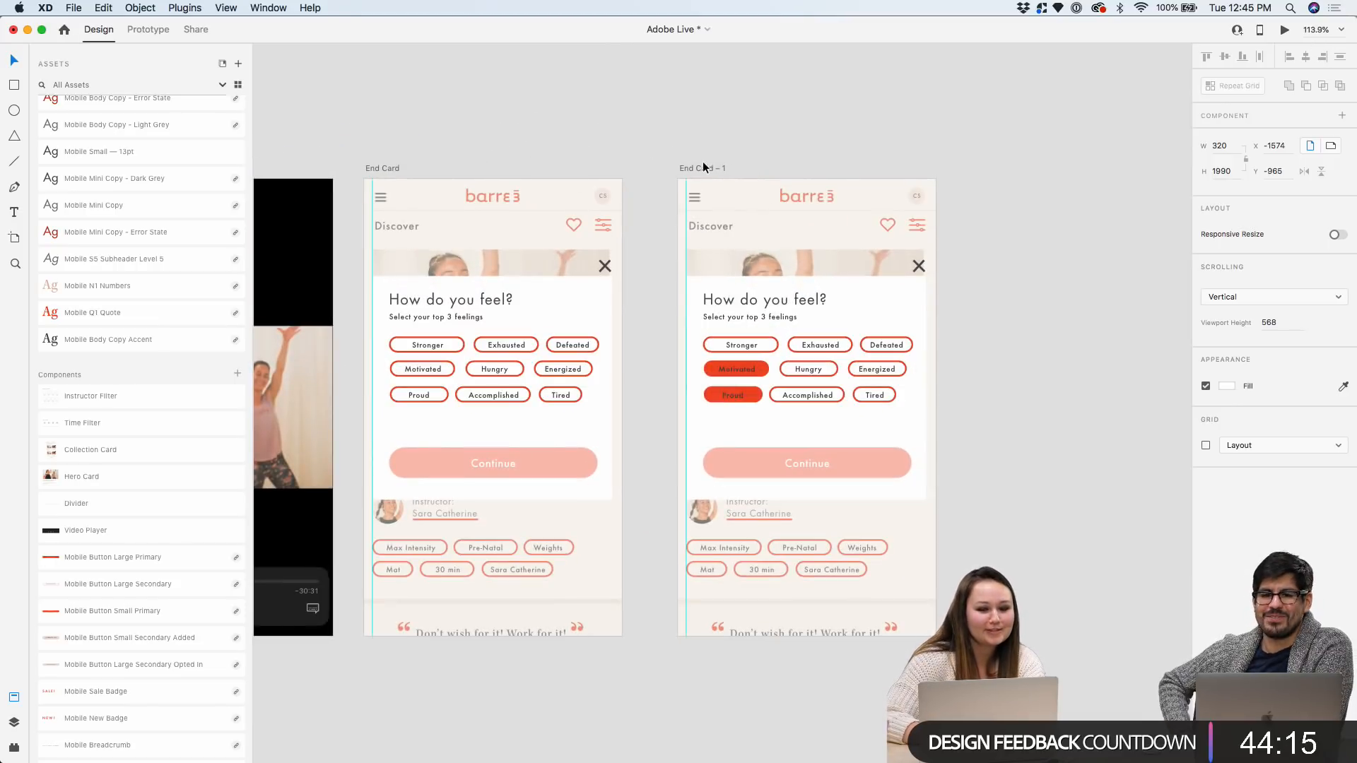
pyautogui.moveTo(697, 168); pyautogui.dragTo(673, 167)
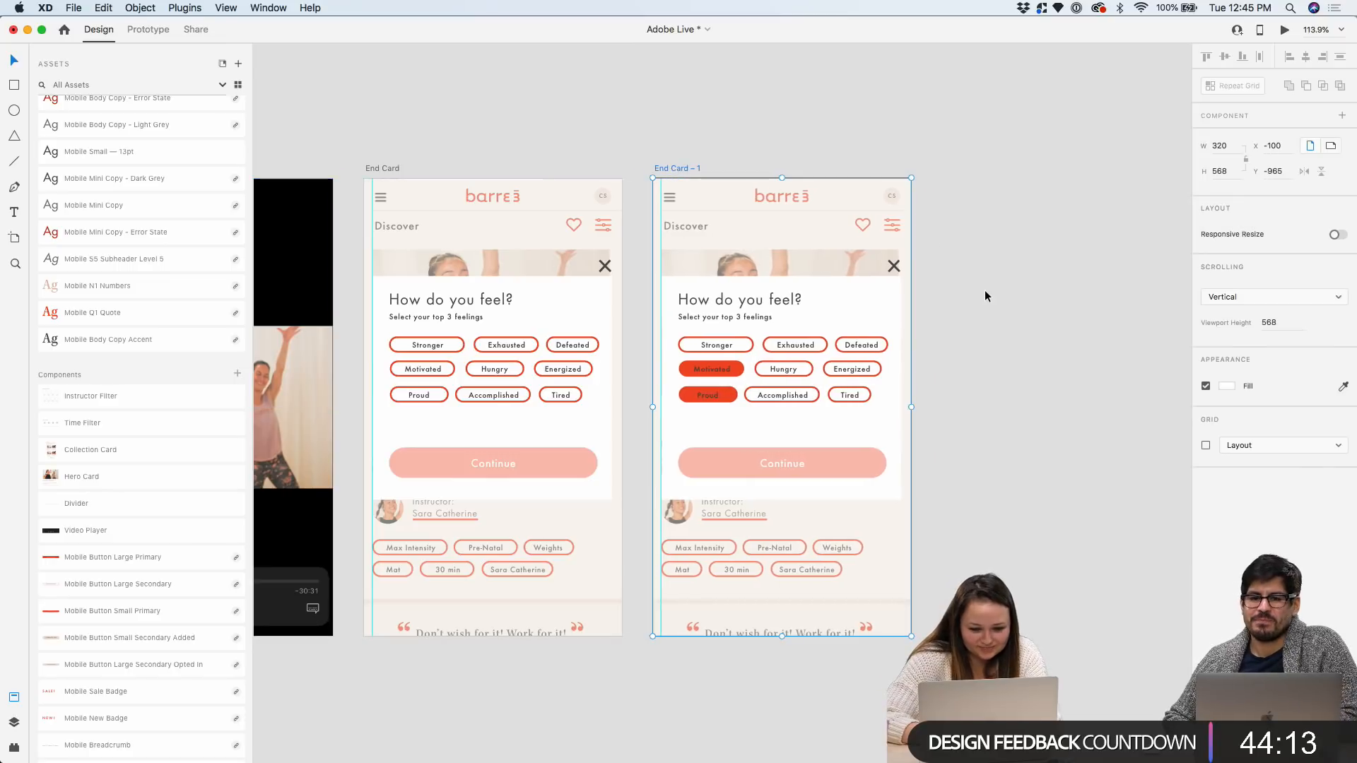
pyautogui.scroll(5, 982, 290)
pyautogui.scroll(5, 455, 421)
# Change the Motivated label text colour to white
pyautogui.click(455, 422)
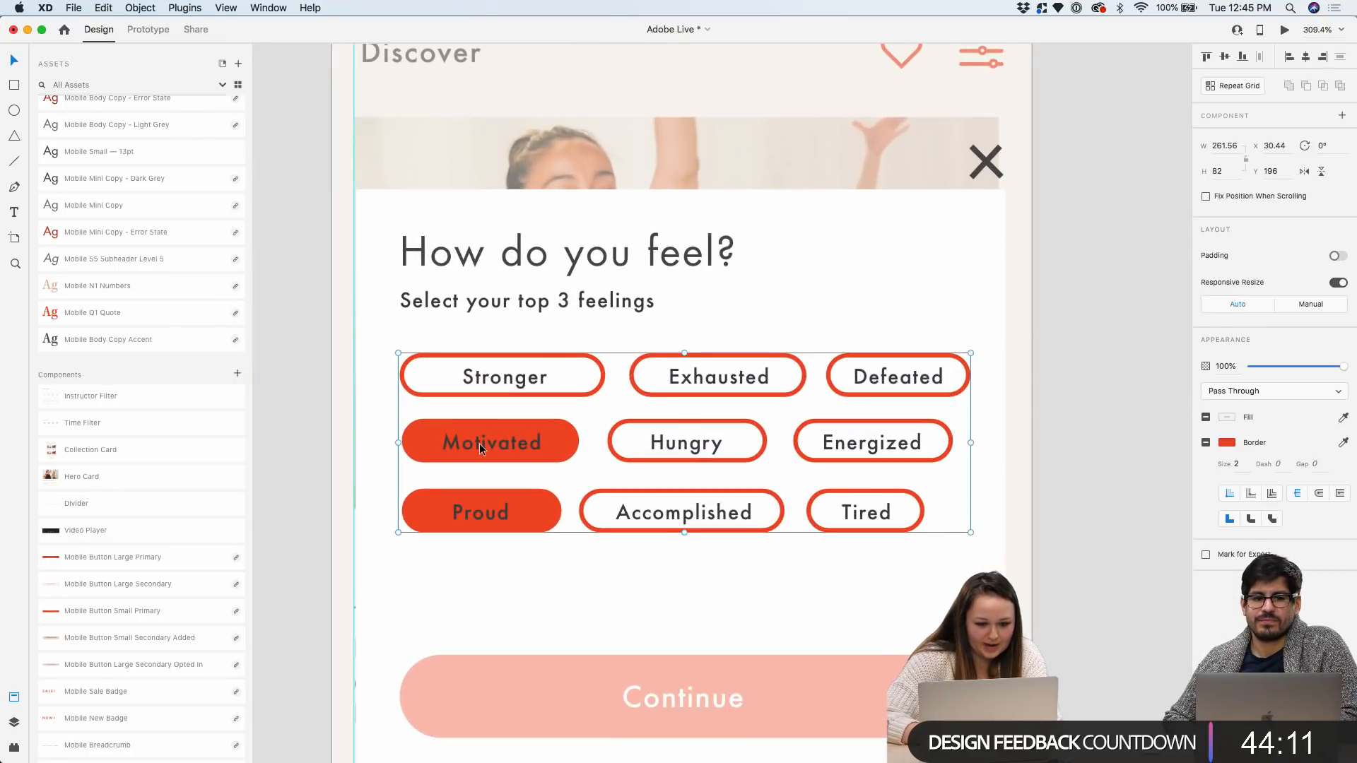
pyautogui.doubleClick(479, 443)
pyautogui.doubleClick(501, 445)
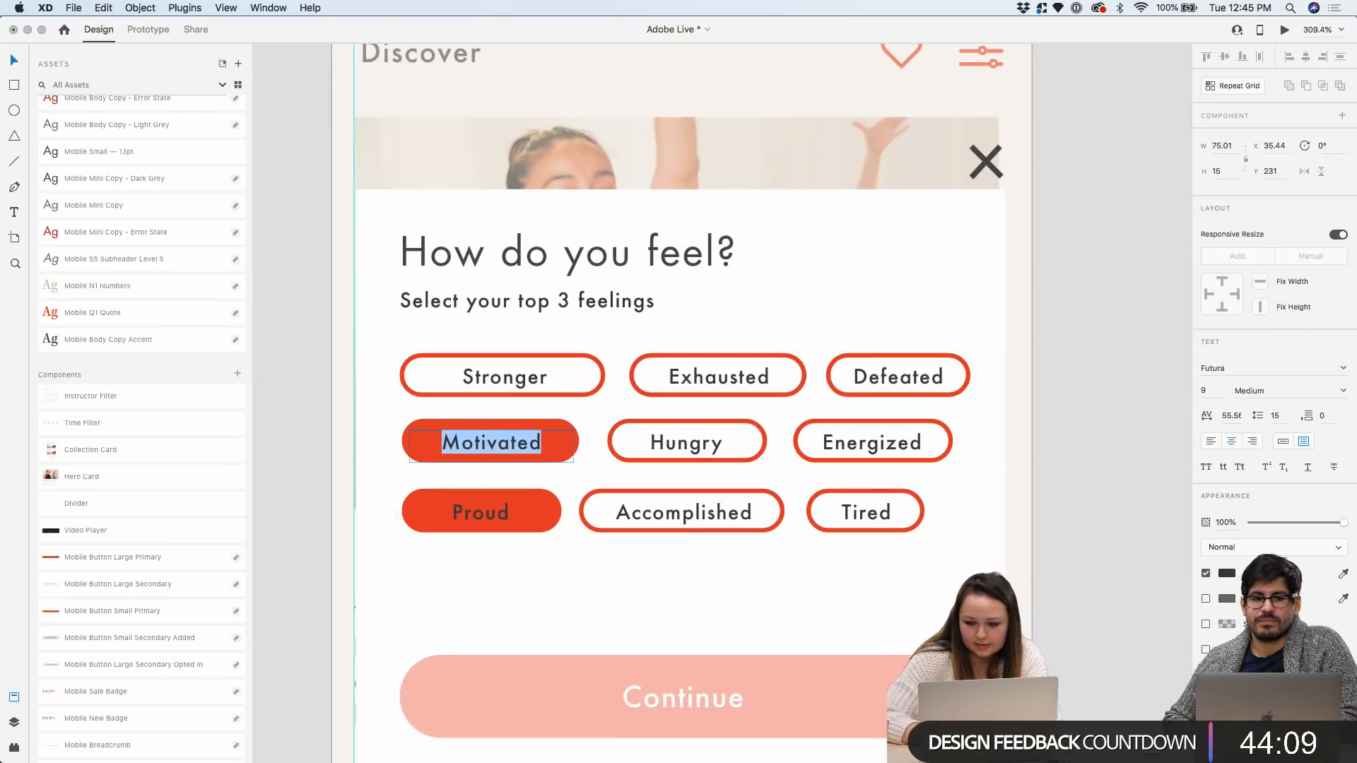
pyautogui.click(1229, 574)
pyautogui.click(1230, 574)
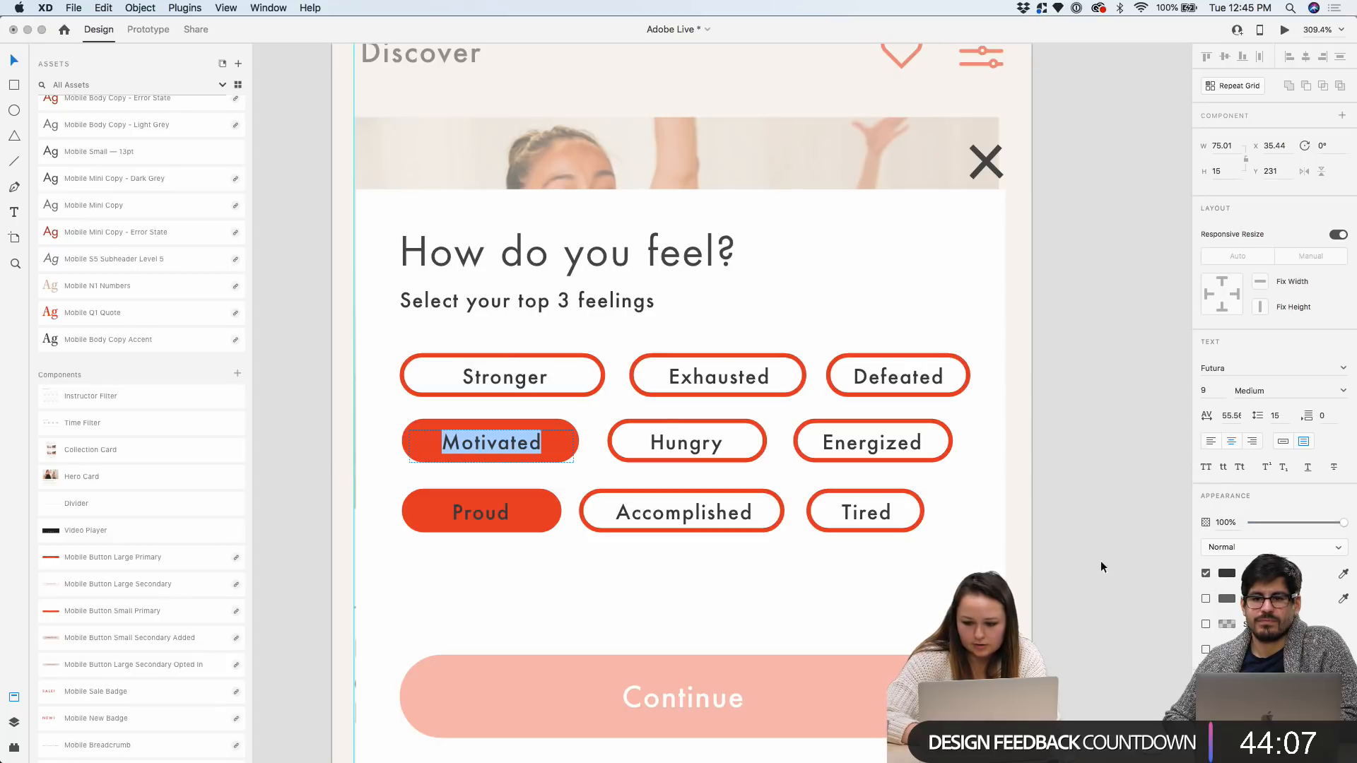
pyautogui.click(518, 443)
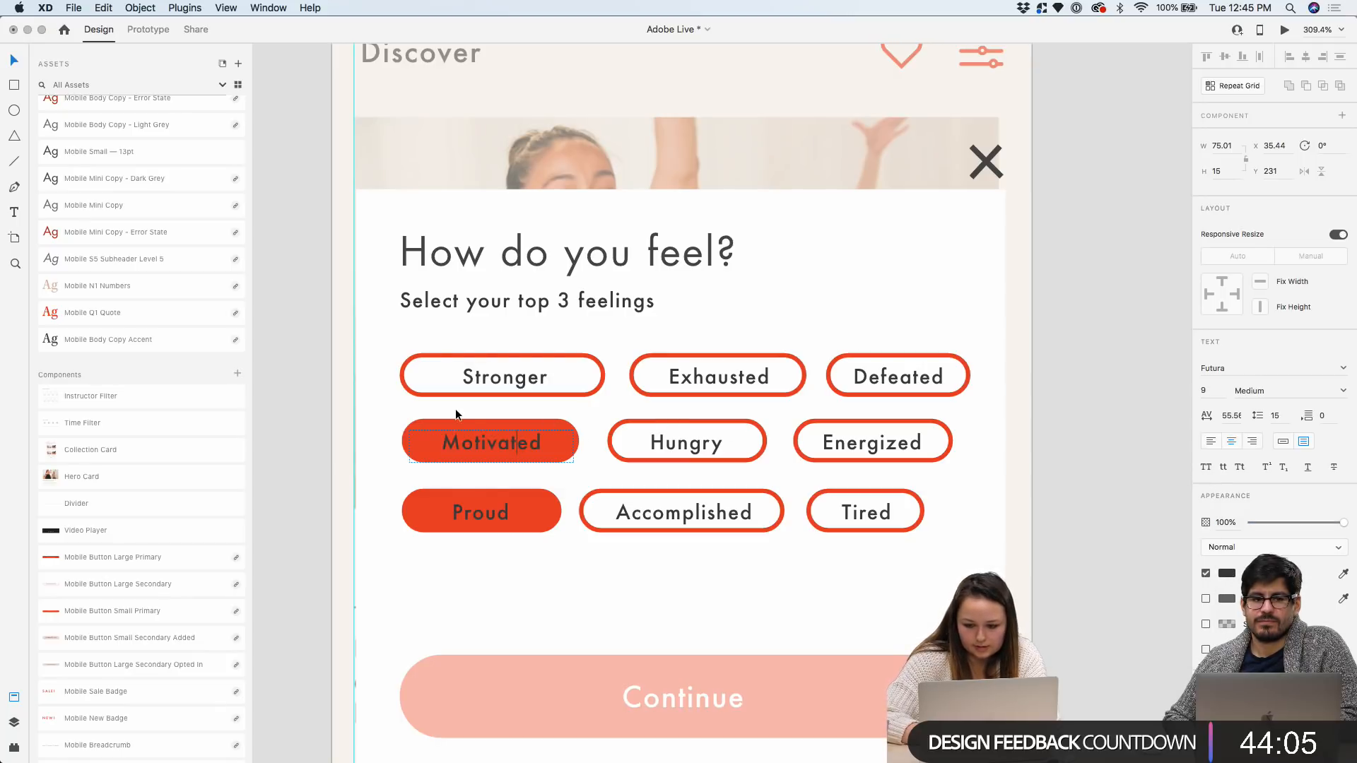
pyautogui.doubleClick(477, 437)
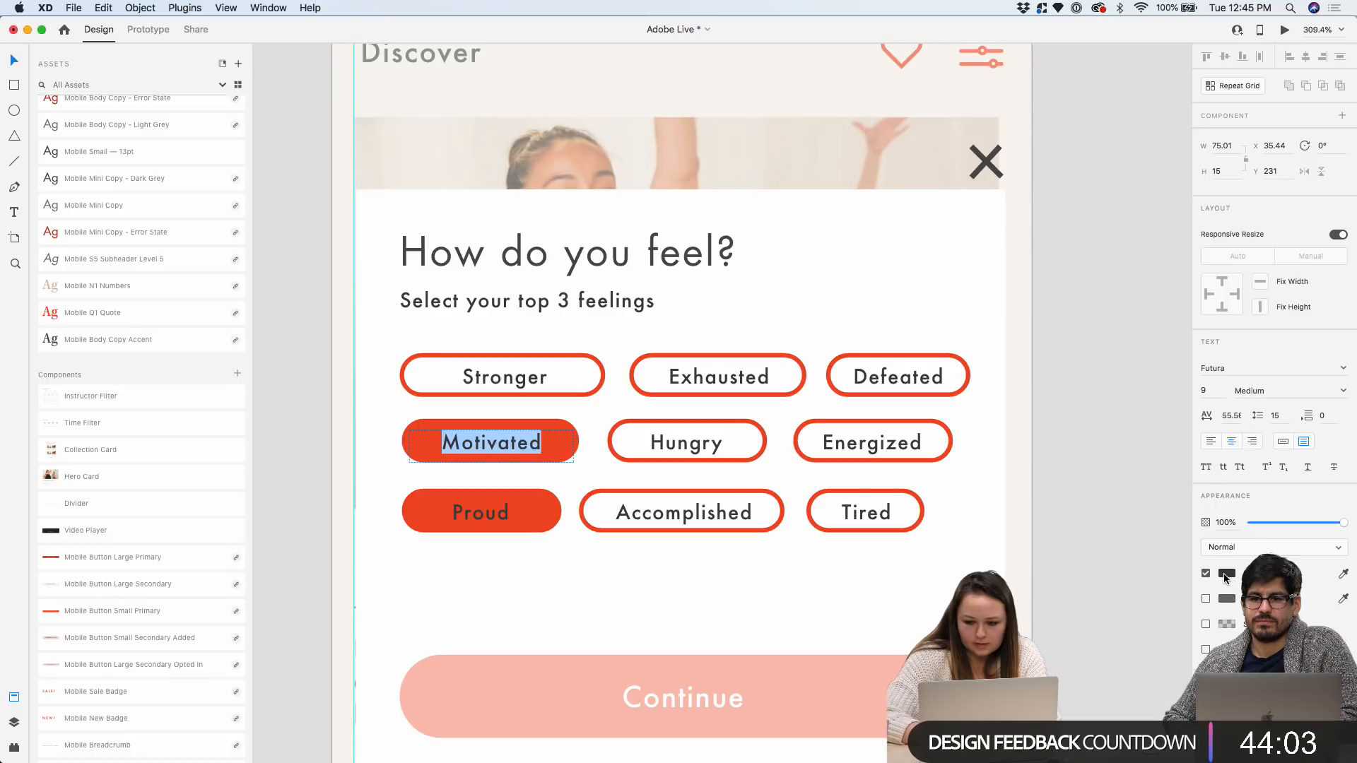
pyautogui.click(1226, 574)
# Change the Proud label text fill to white #FFFFFF
pyautogui.click(1089, 241)
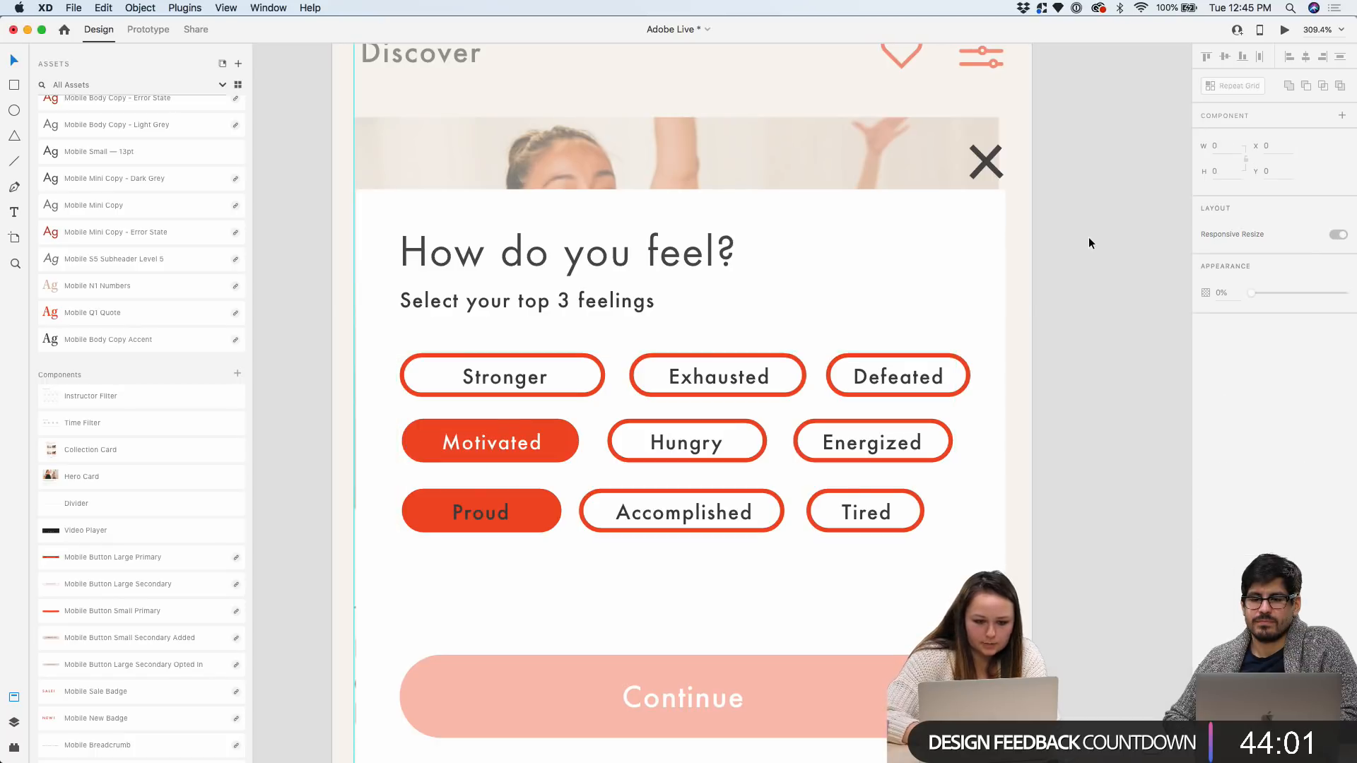
pyautogui.doubleClick(480, 513)
pyautogui.doubleClick(479, 514)
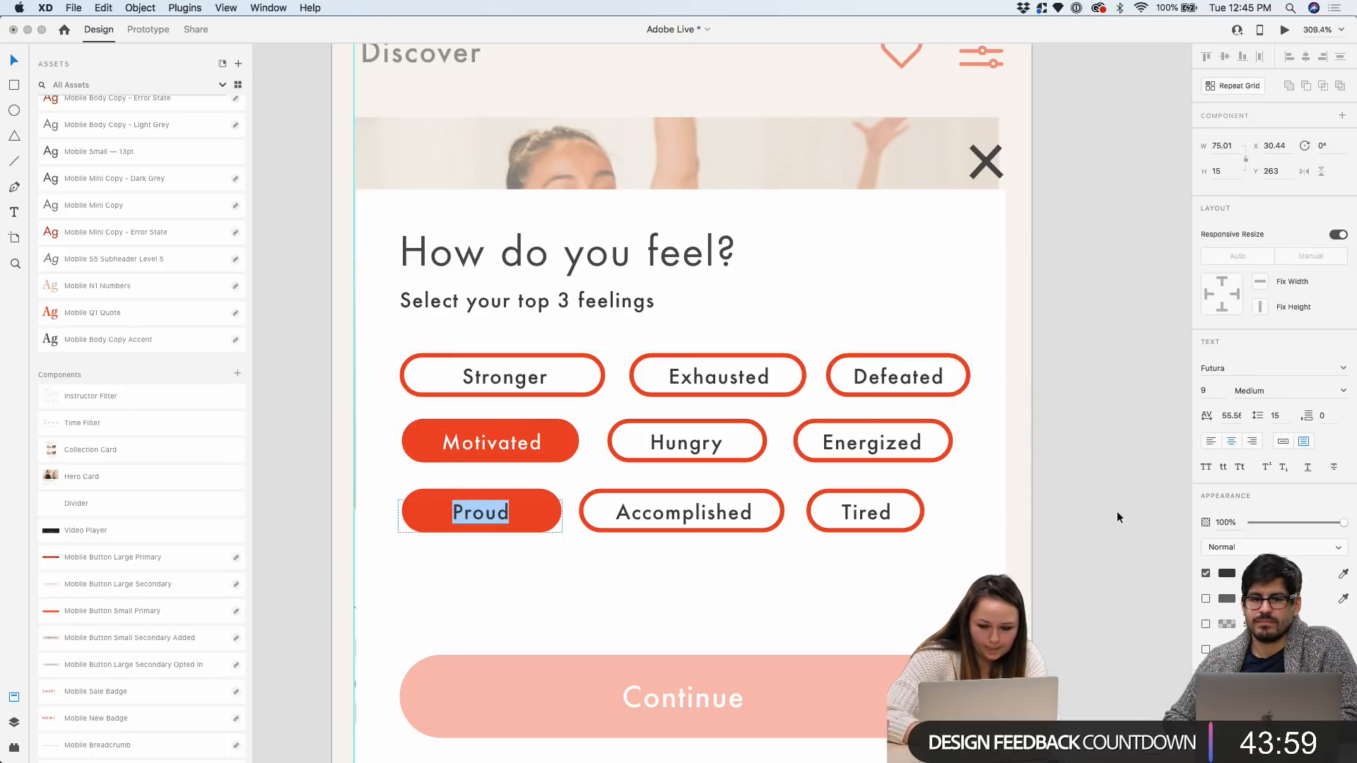
pyautogui.click(1224, 572)
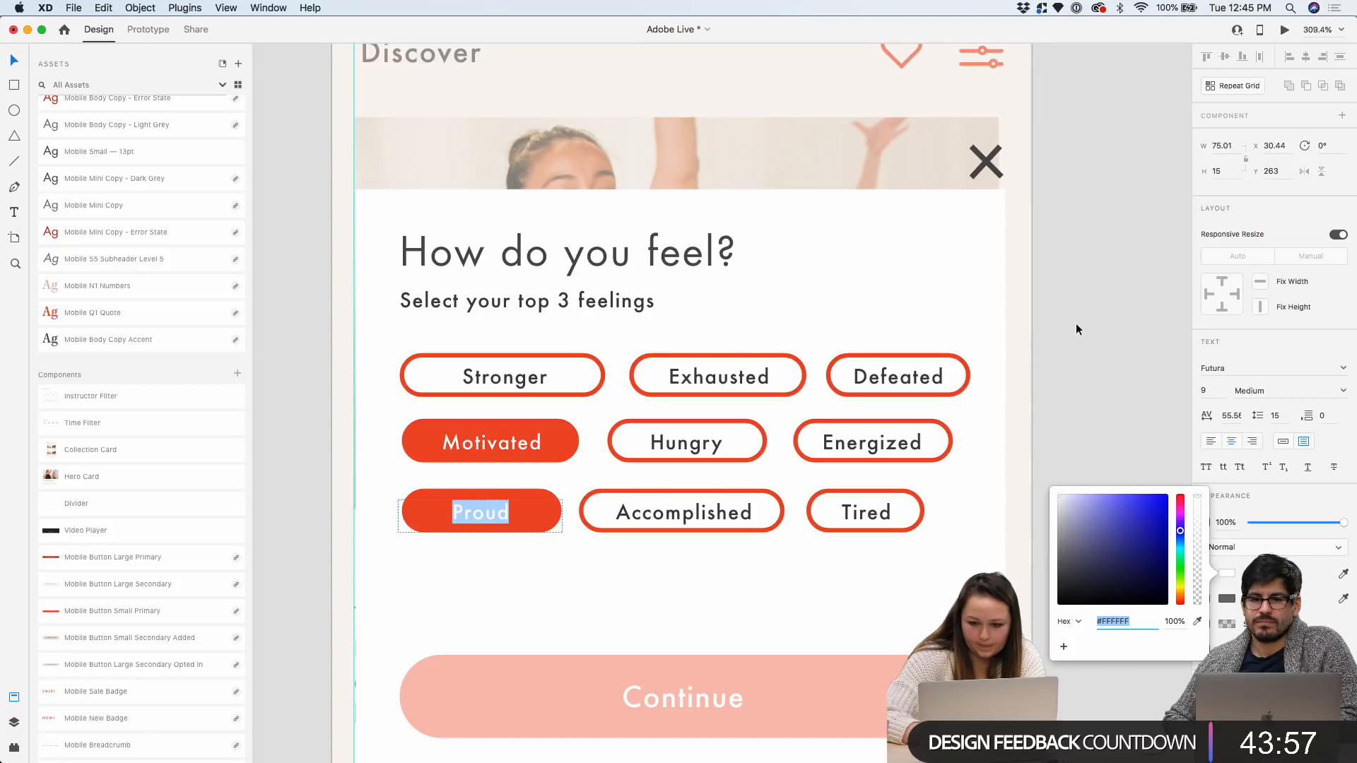
pyautogui.click(1104, 262)
pyautogui.scroll(-3, 1104, 261)
pyautogui.hscroll(2, 1103, 261)
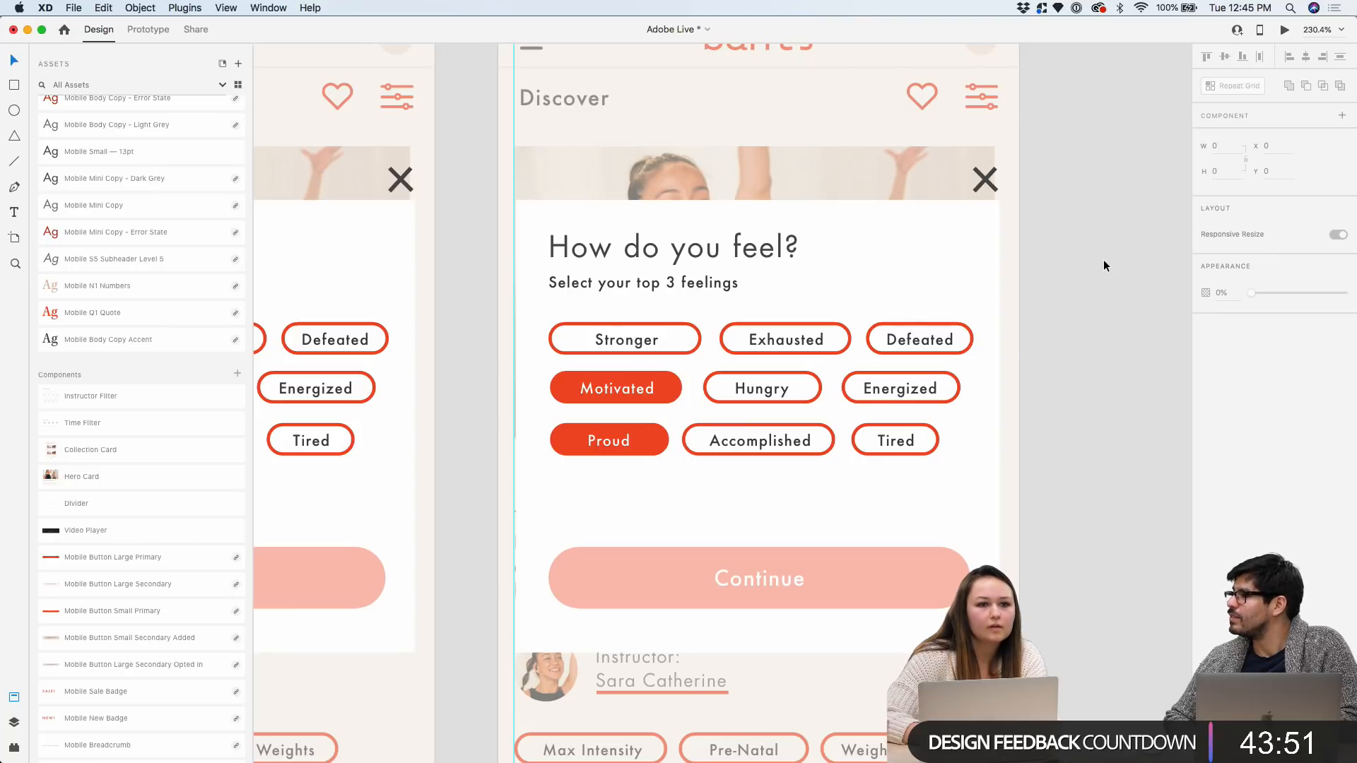
# Select End Card – 1 and scroll up to its feelings grid
pyautogui.scroll(-5, 1104, 260)
pyautogui.click(775, 100)
pyautogui.click(909, 66)
pyautogui.hscroll(5, 910, 66)
pyautogui.click(548, 121)
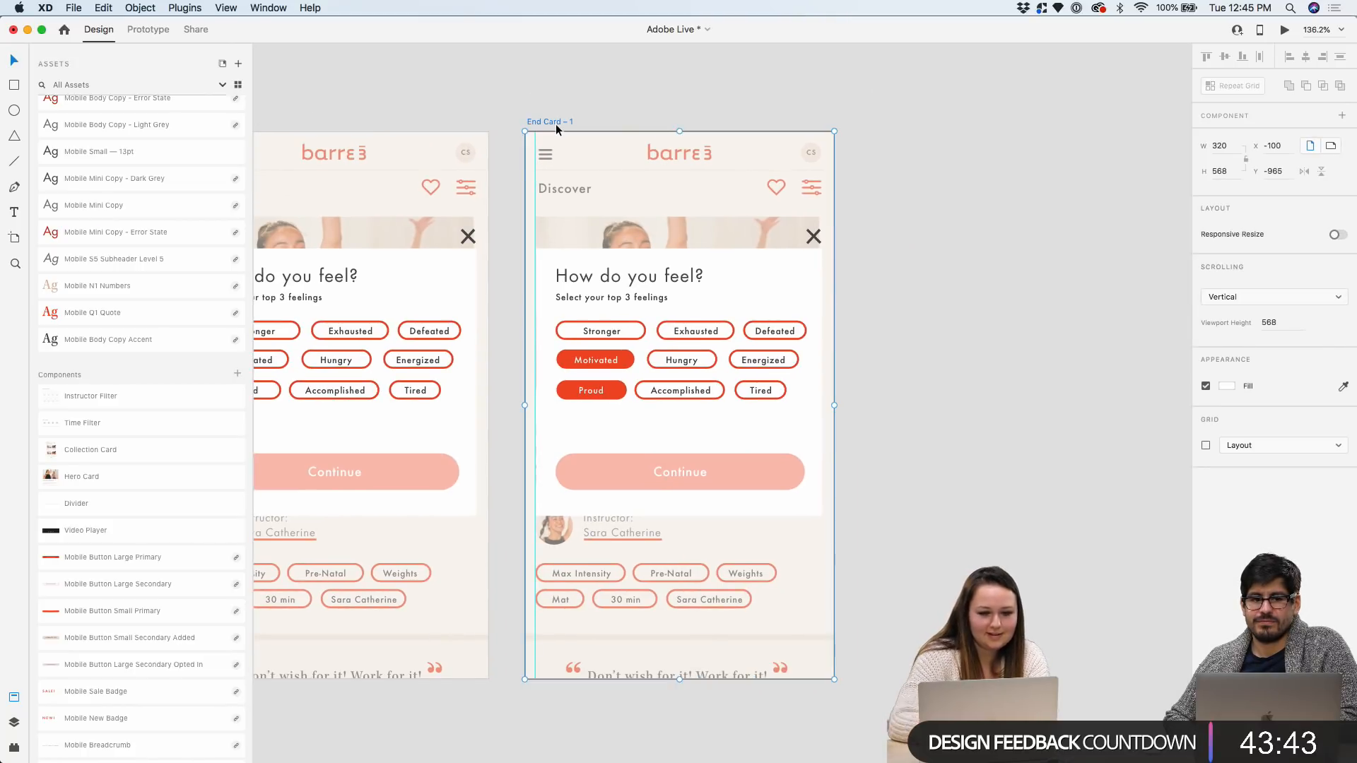
pyautogui.click(638, 106)
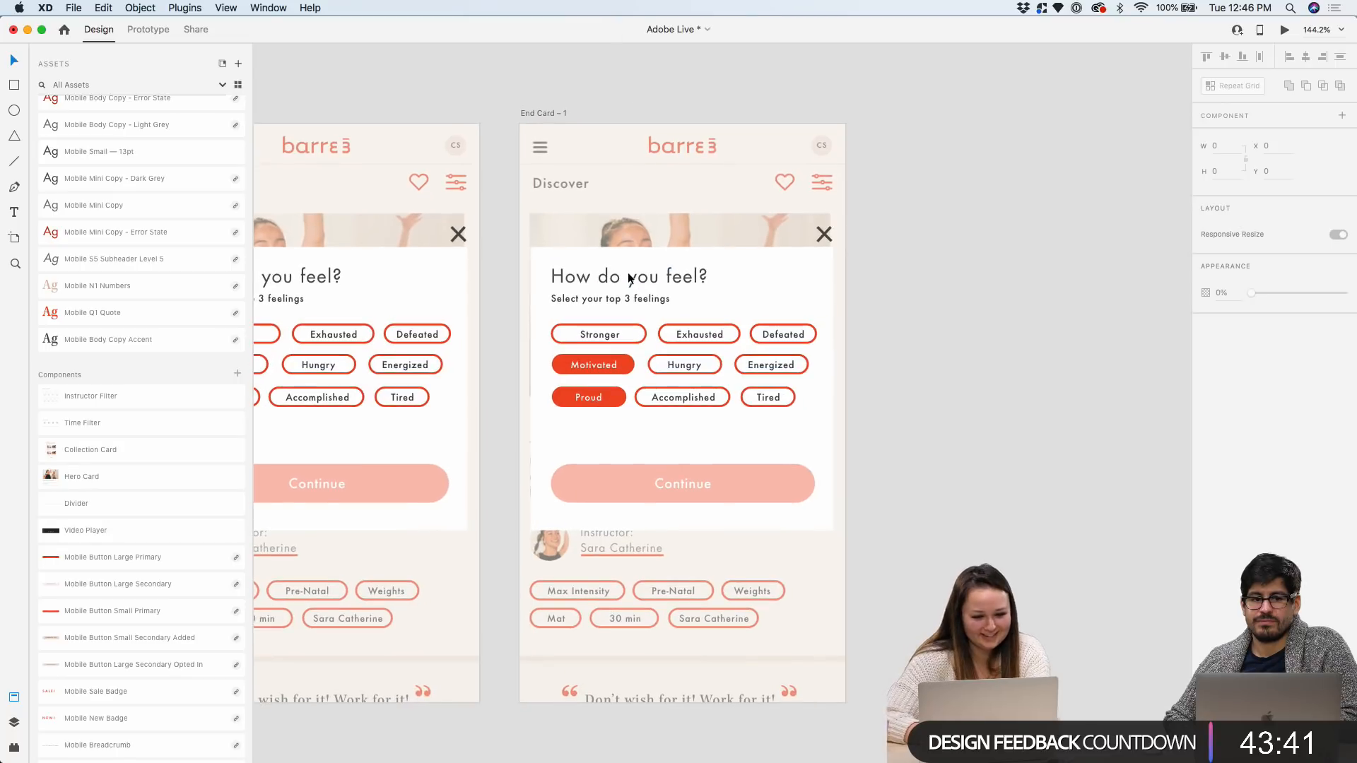
pyautogui.scroll(5, 692, 473)
pyautogui.scroll(5, 684, 239)
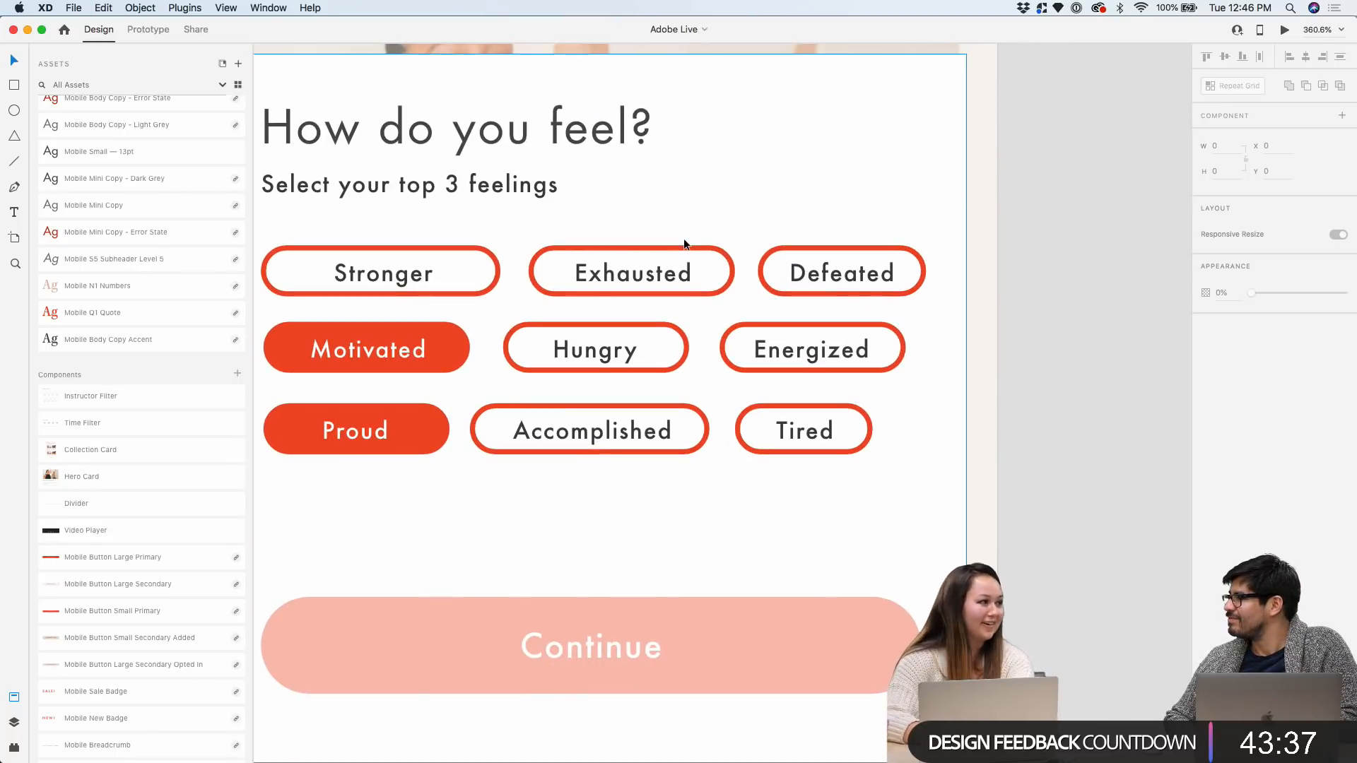
pyautogui.scroll(1, 736, 213)
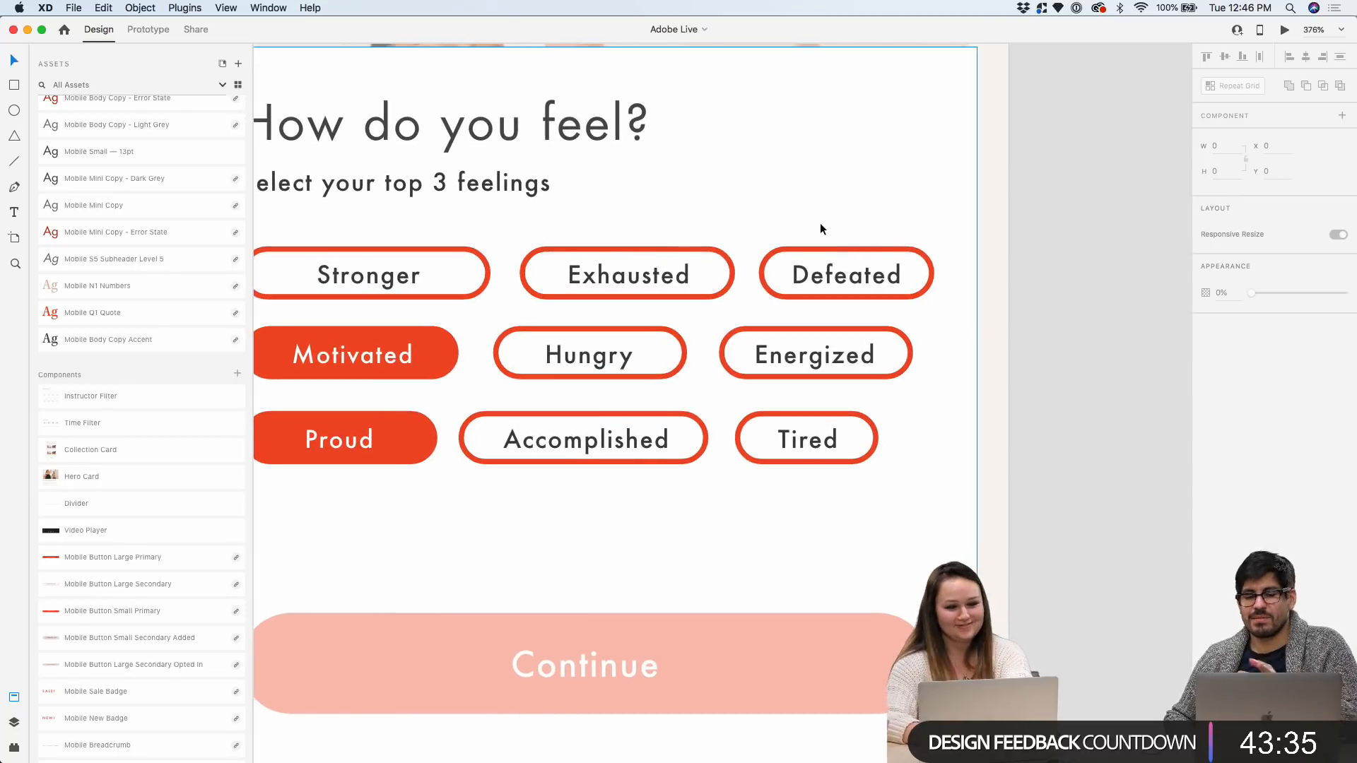
pyautogui.scroll(3, 819, 223)
# Fill the Energized pill with red #F04C26, undoing an accidental white border
pyautogui.click(826, 257)
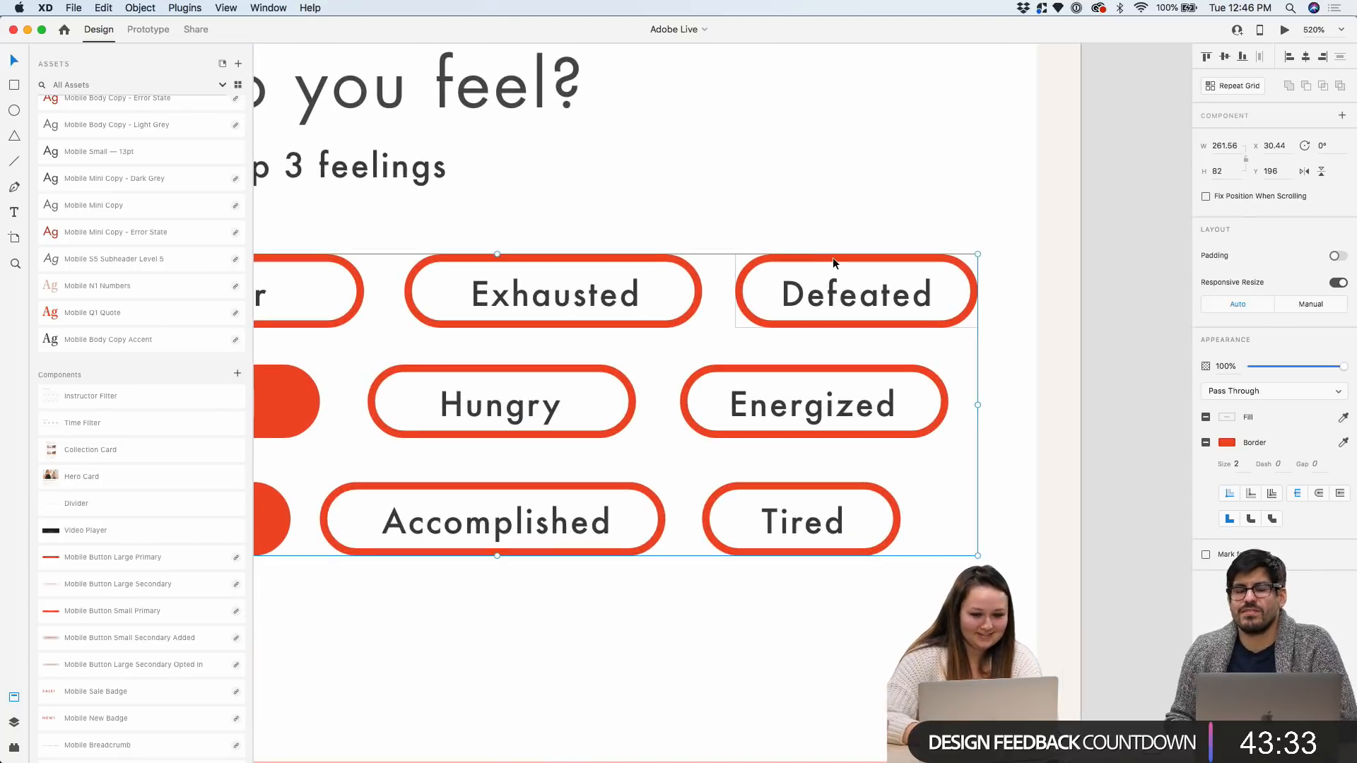
pyautogui.doubleClick(769, 368)
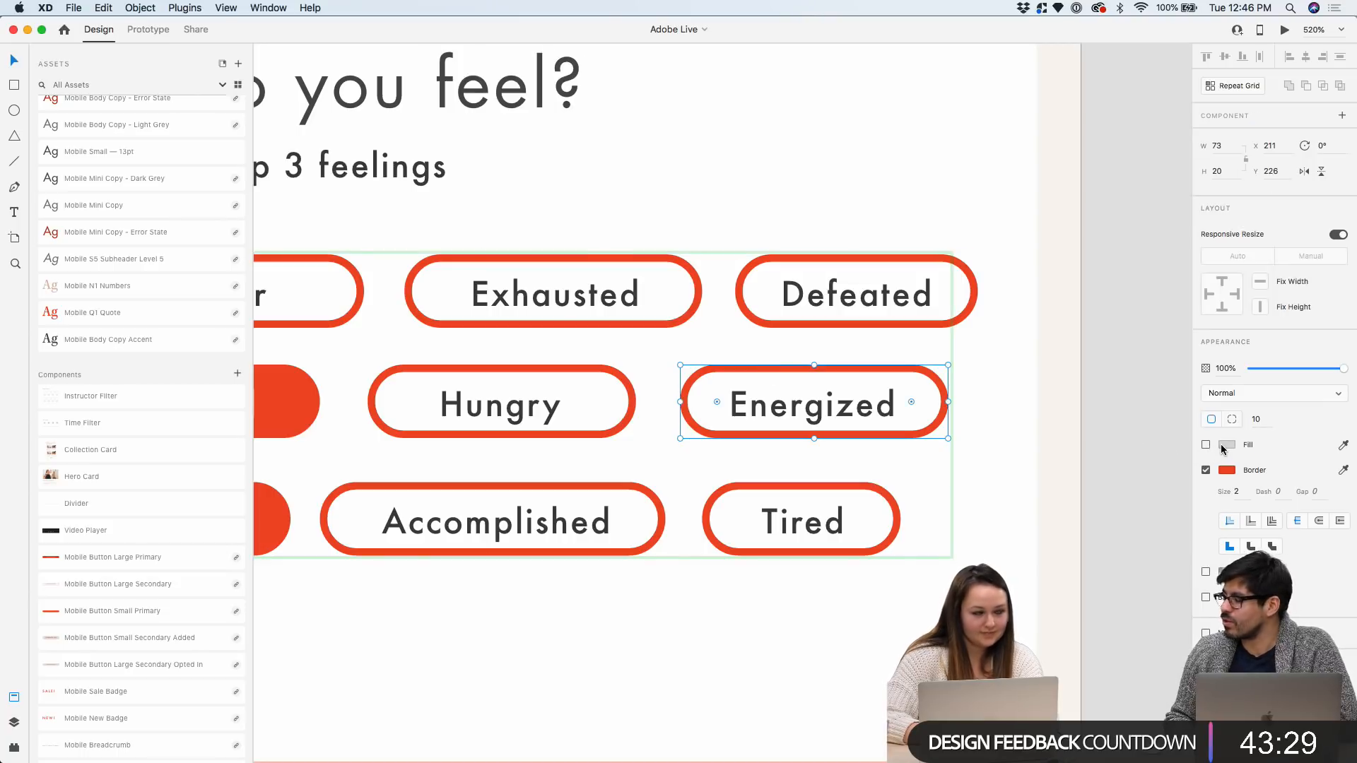
pyautogui.click(1225, 445)
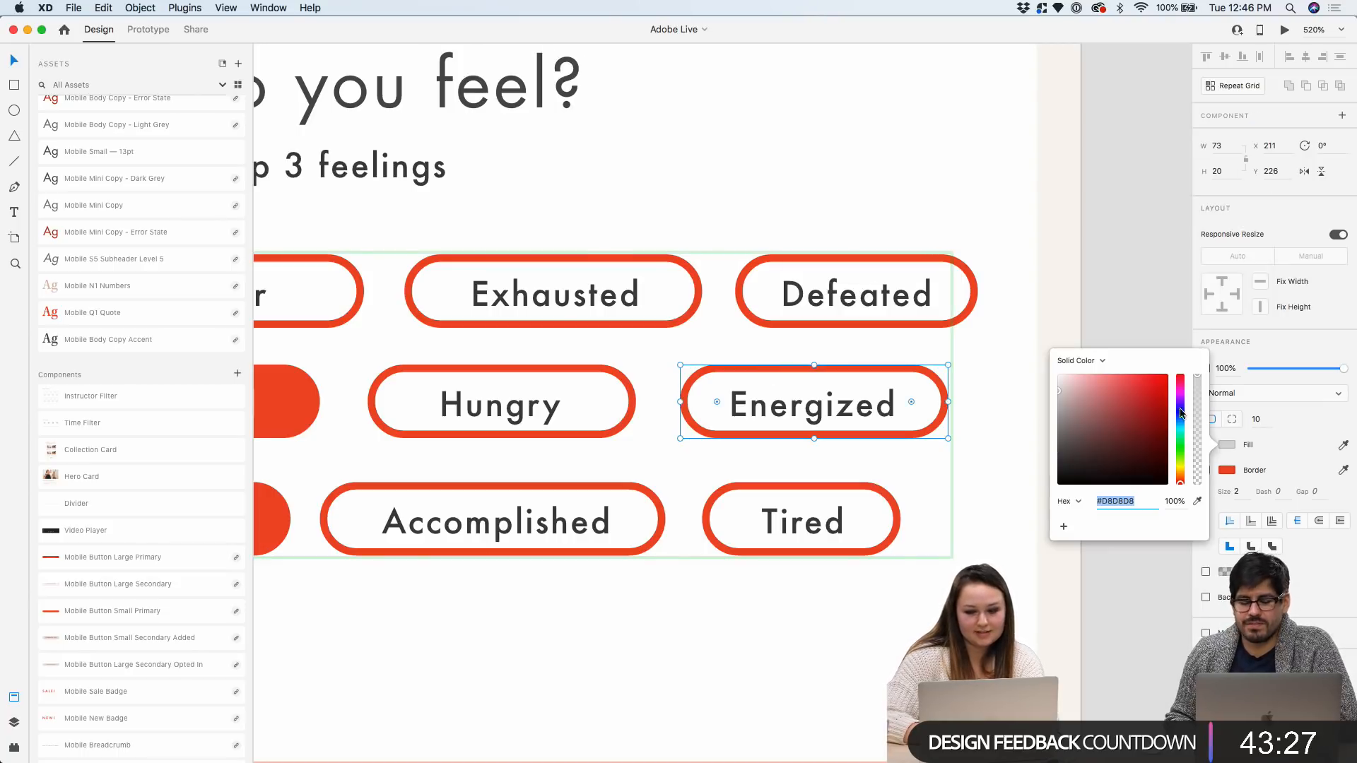
pyautogui.click(1249, 435)
pyautogui.click(1205, 445)
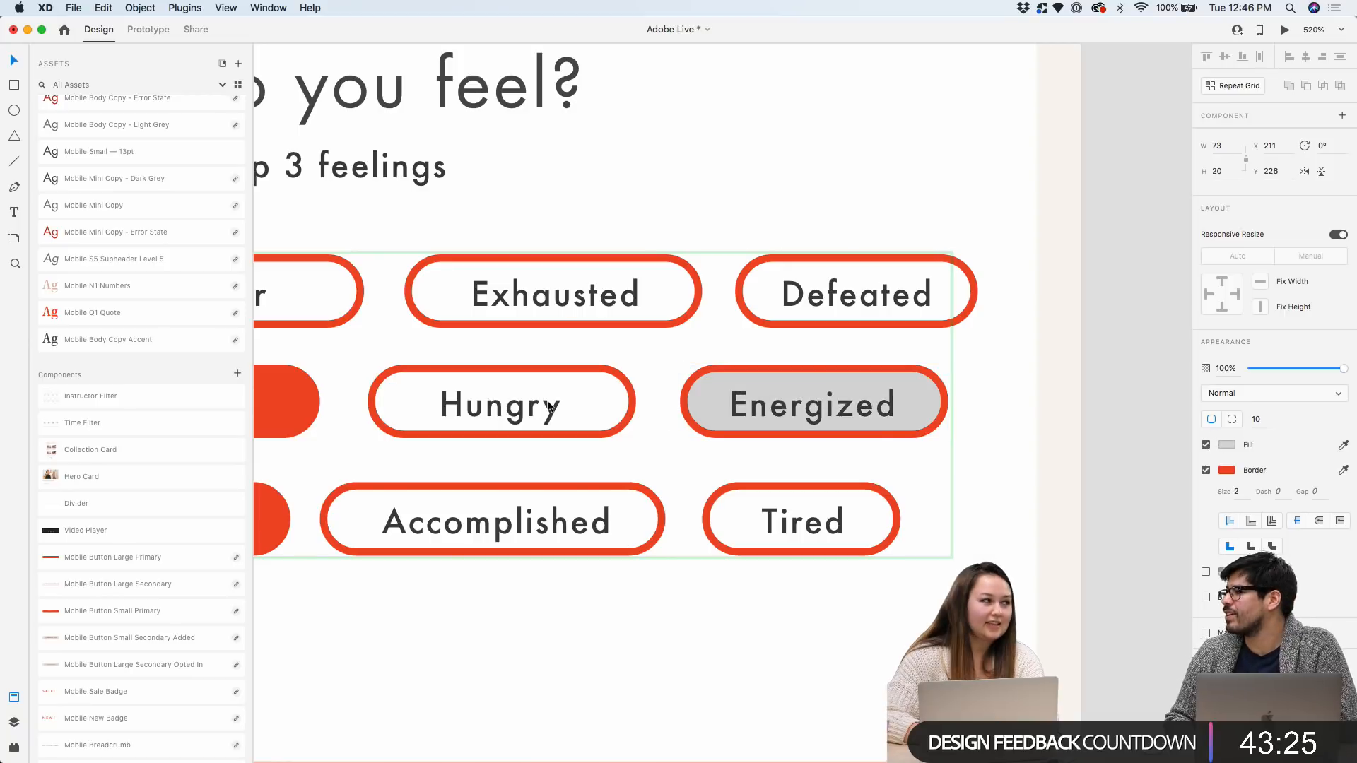
pyautogui.scroll(10, 193, 233)
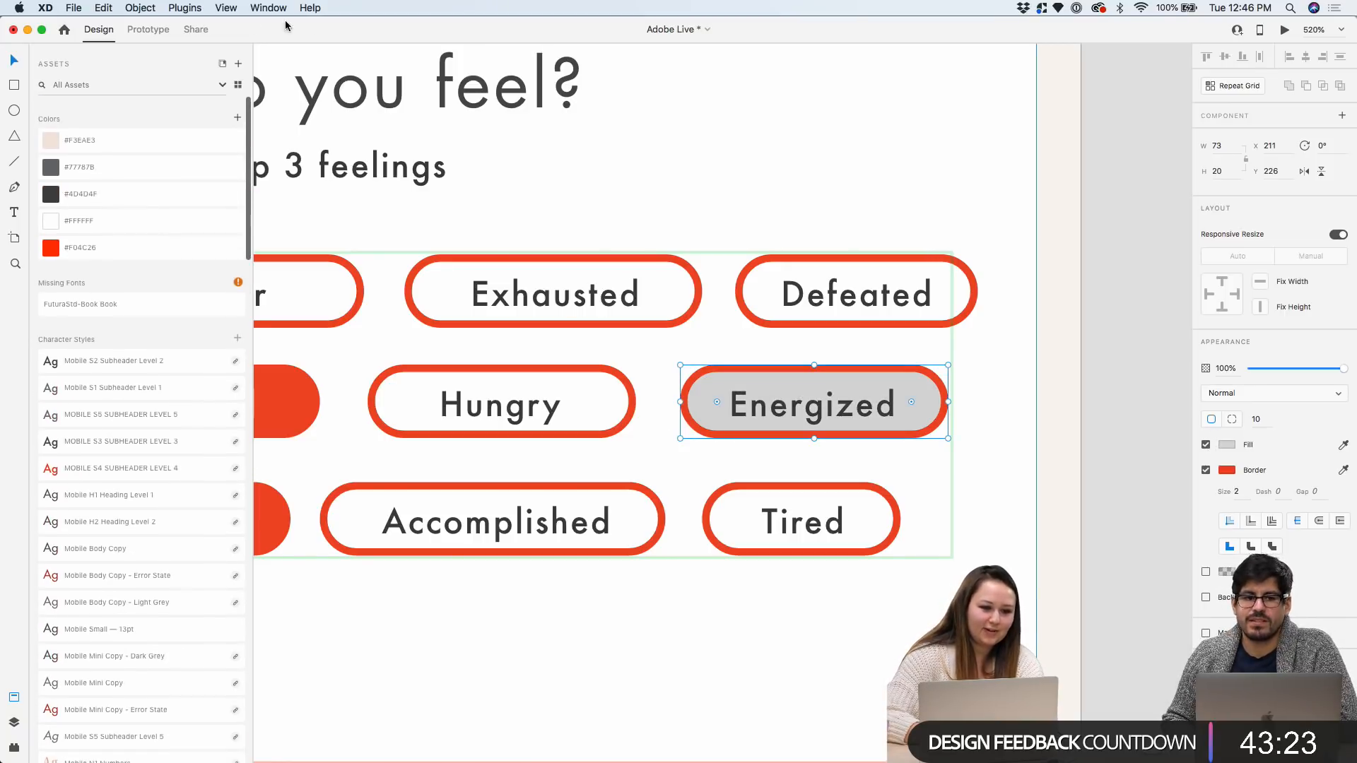
pyautogui.click(91, 243)
pyautogui.click(1227, 470)
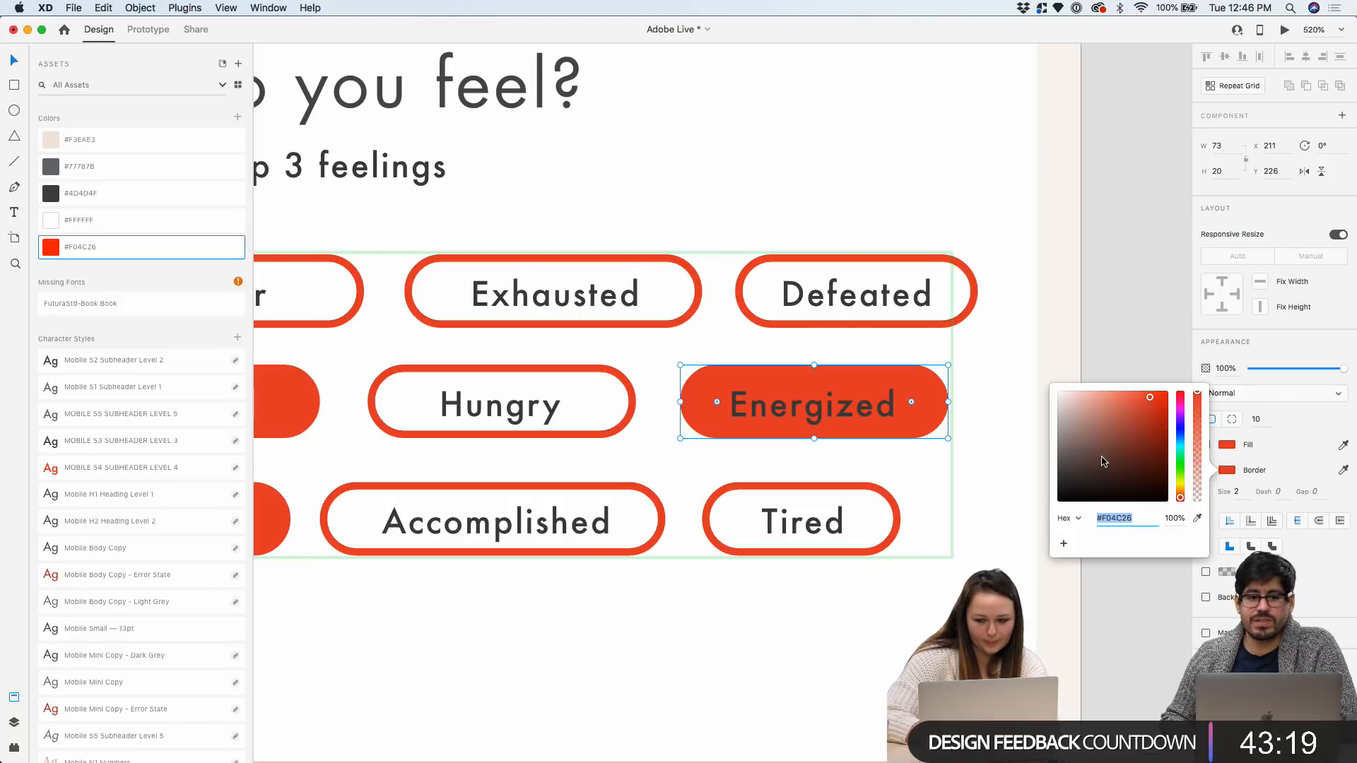
pyautogui.click(1080, 308)
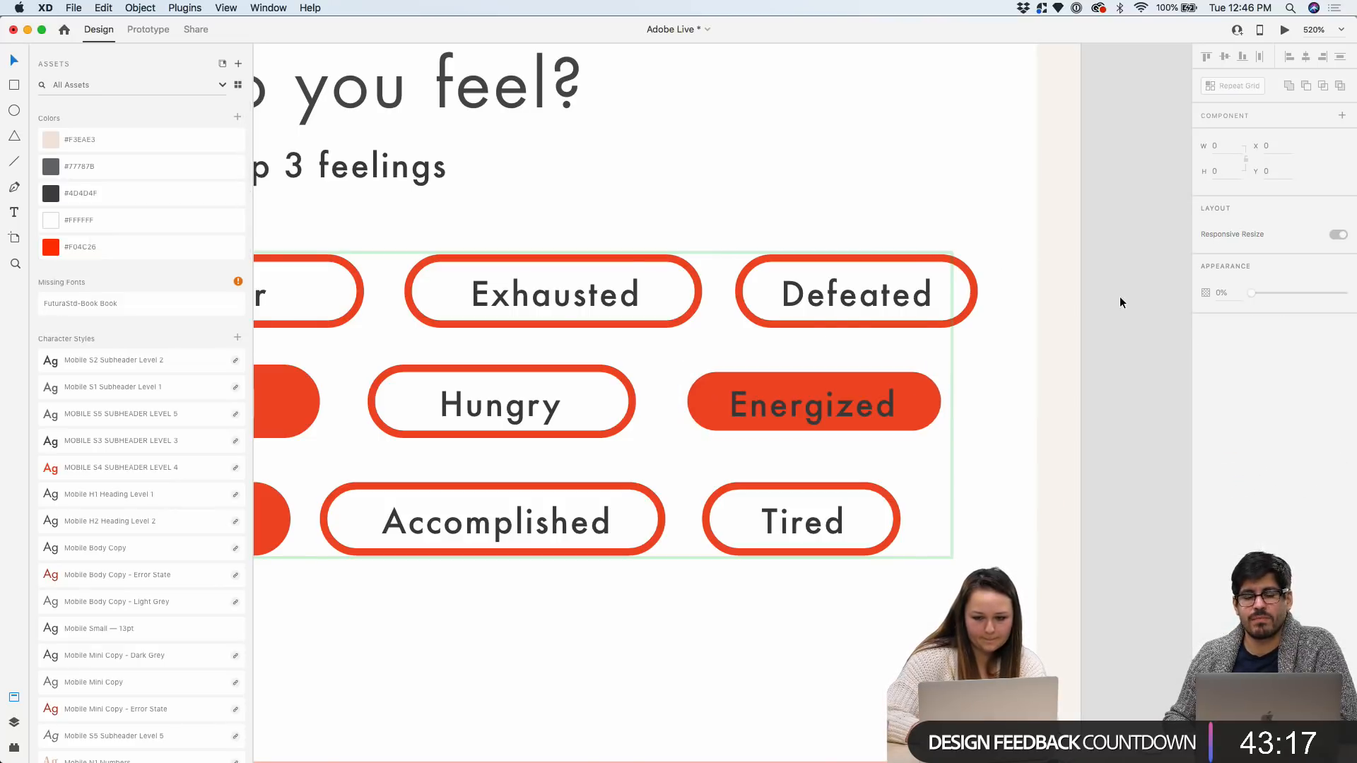
pyautogui.press('super+z')
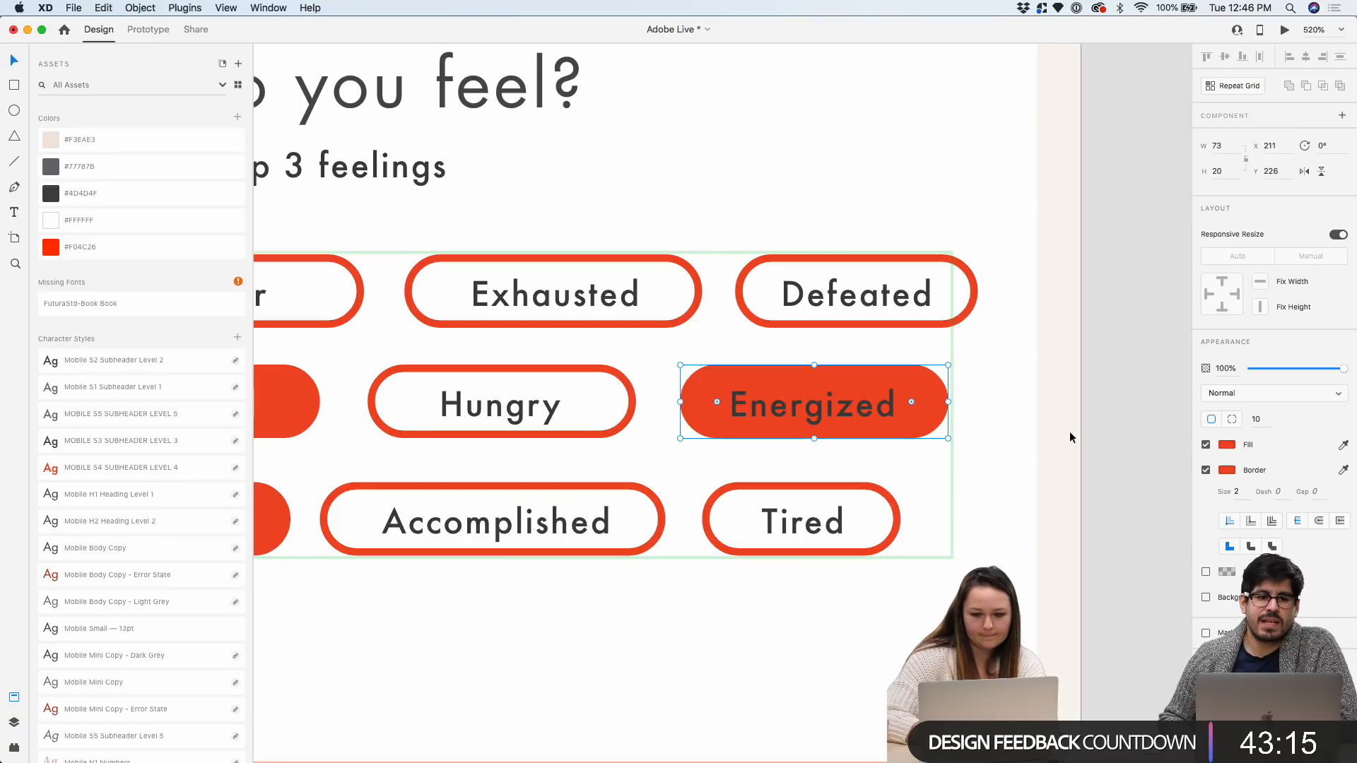
# Make the Energized label text white
pyautogui.doubleClick(840, 407)
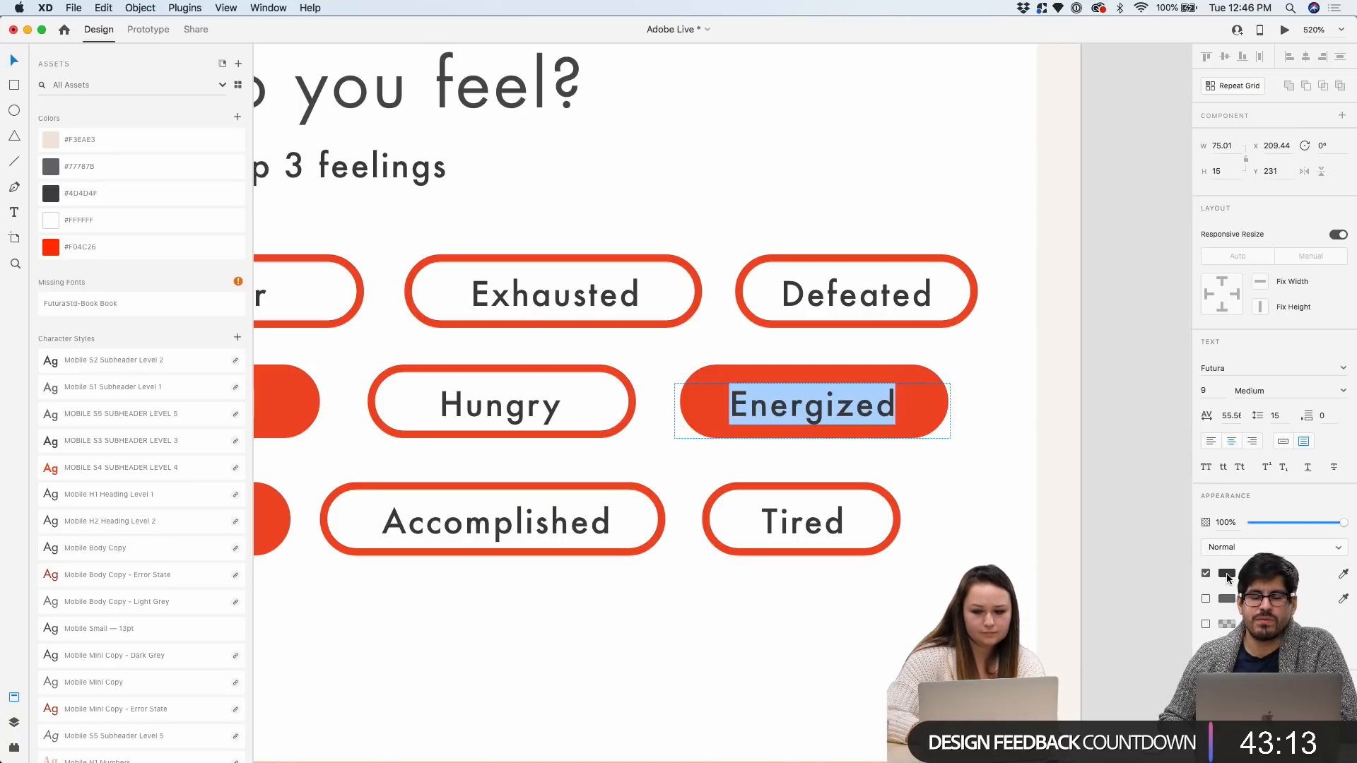
pyautogui.click(1227, 573)
pyautogui.click(1104, 331)
pyautogui.click(1108, 269)
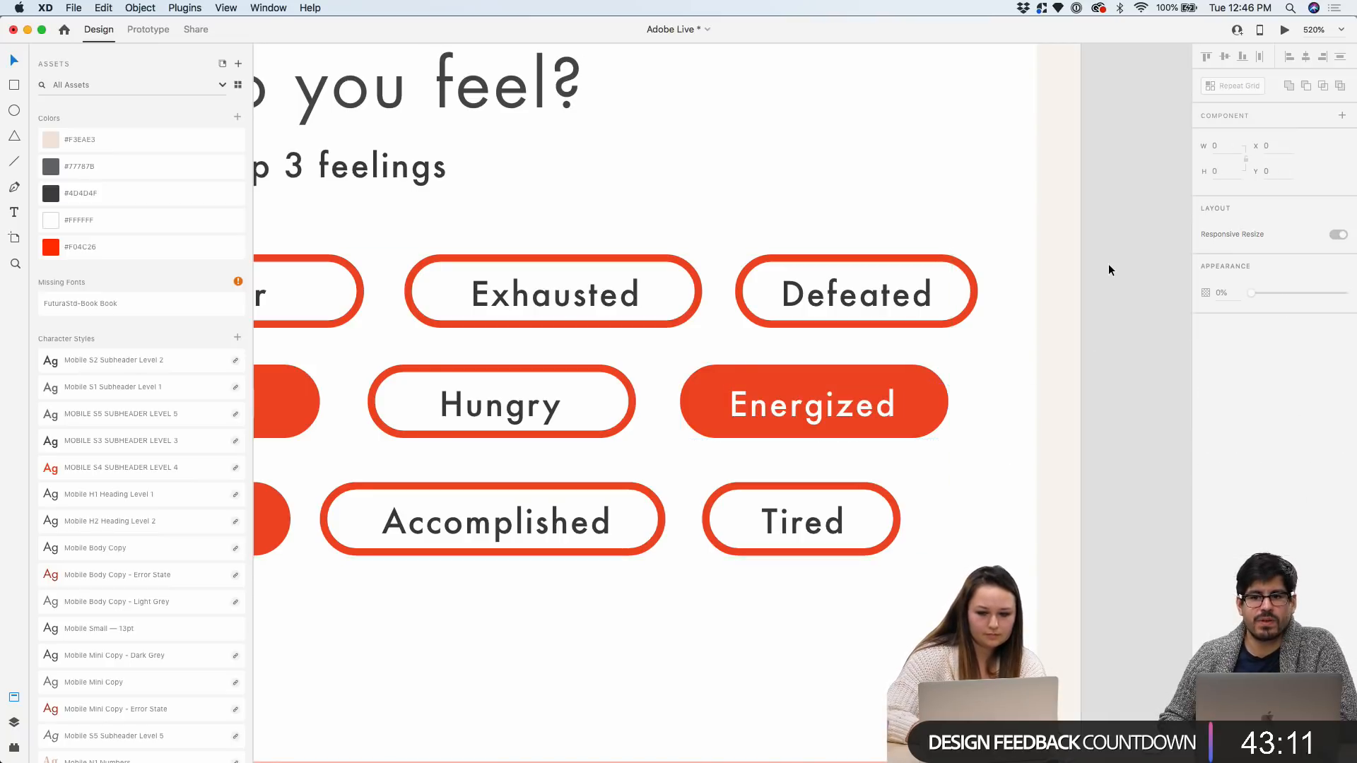
pyautogui.scroll(-5, 1108, 264)
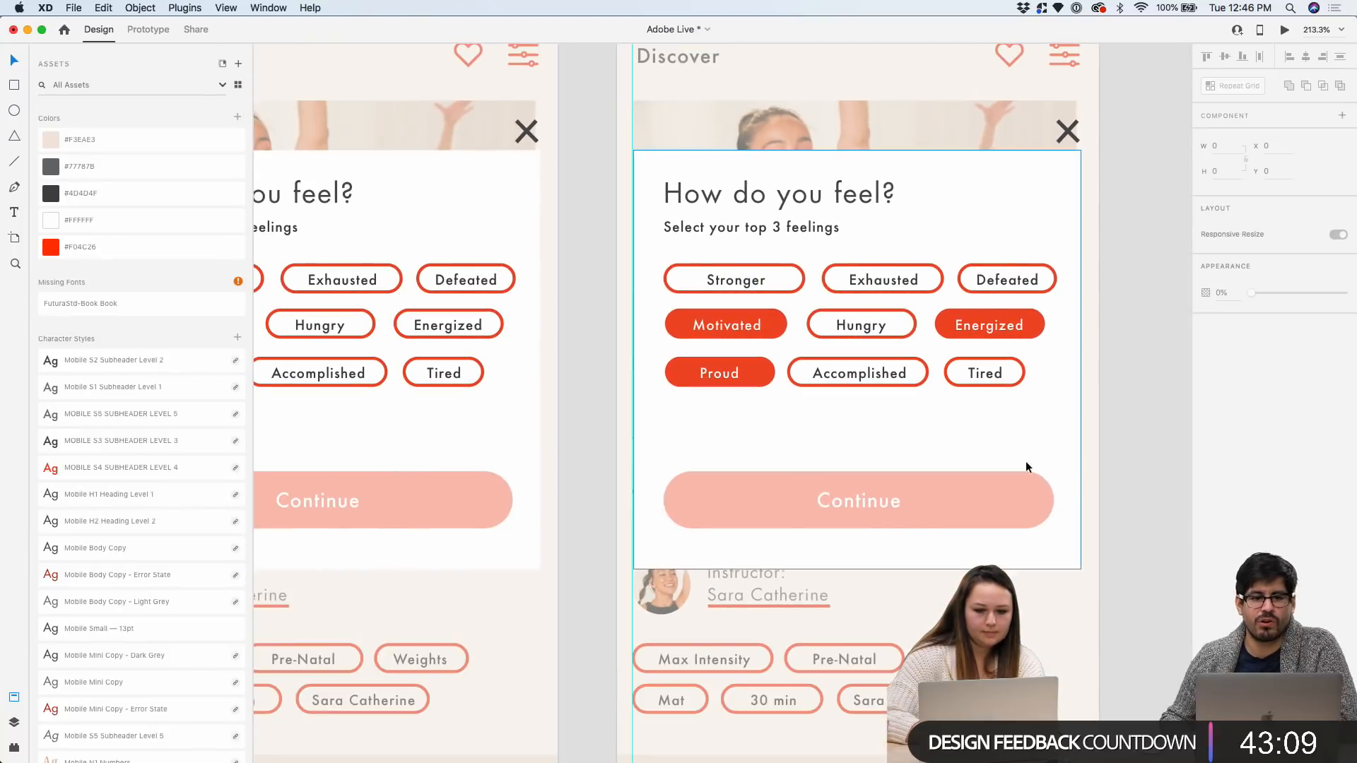
pyautogui.click(1023, 491)
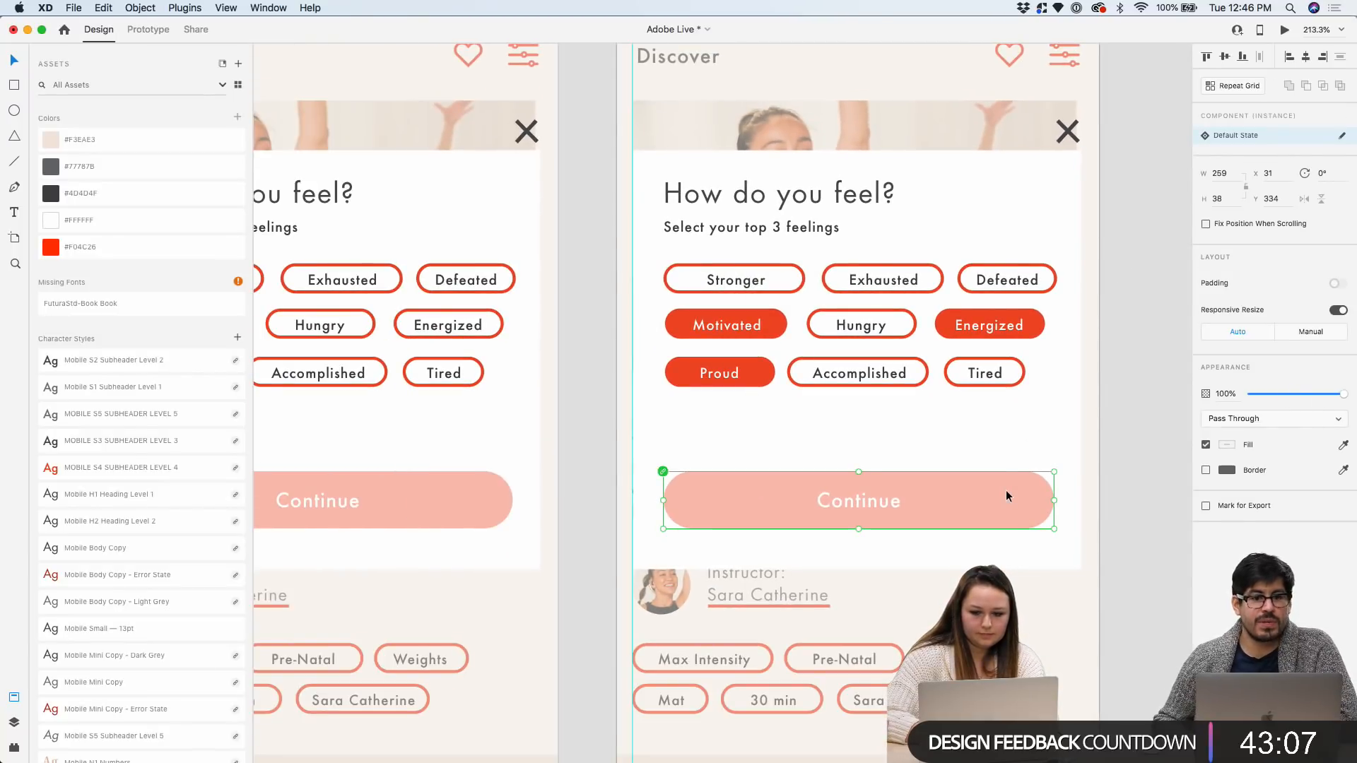
# Set the Continue rectangle's opacity to 100% and save the document
pyautogui.doubleClick(1012, 487)
pyautogui.click(1224, 369)
pyautogui.write('100')
pyautogui.press('Return')
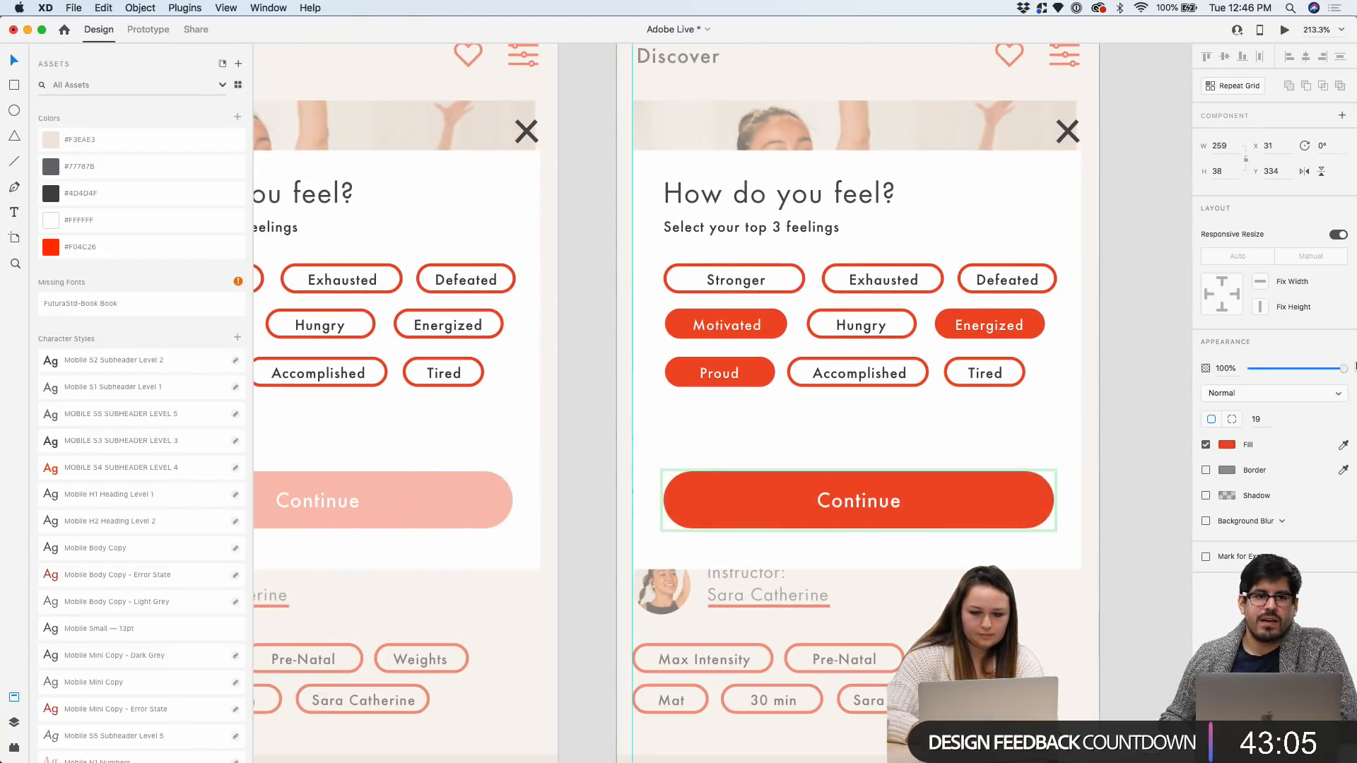
pyautogui.click(1116, 297)
pyautogui.scroll(-3, 1116, 291)
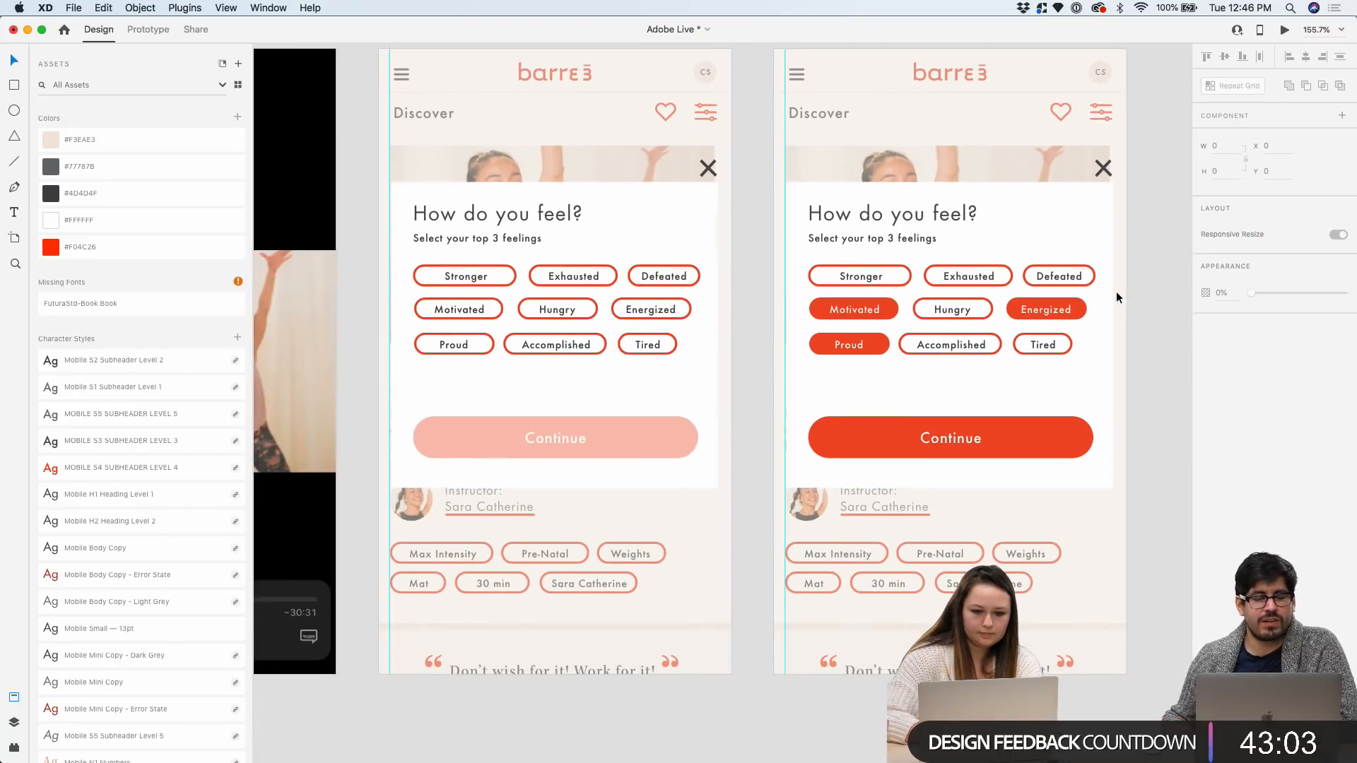
pyautogui.press('super+s')
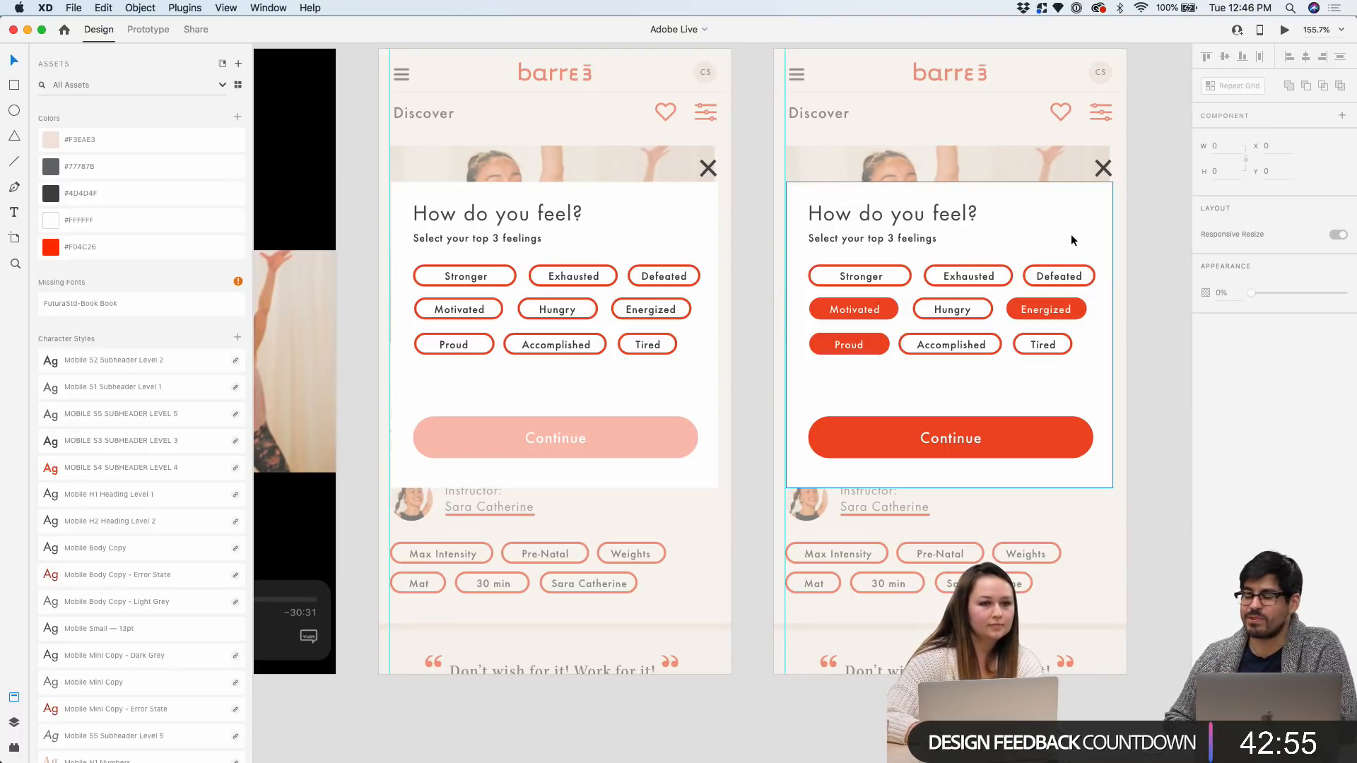
# Move both artboards' close X icons up 4 px and save
pyautogui.hscroll(5, 1055, 235)
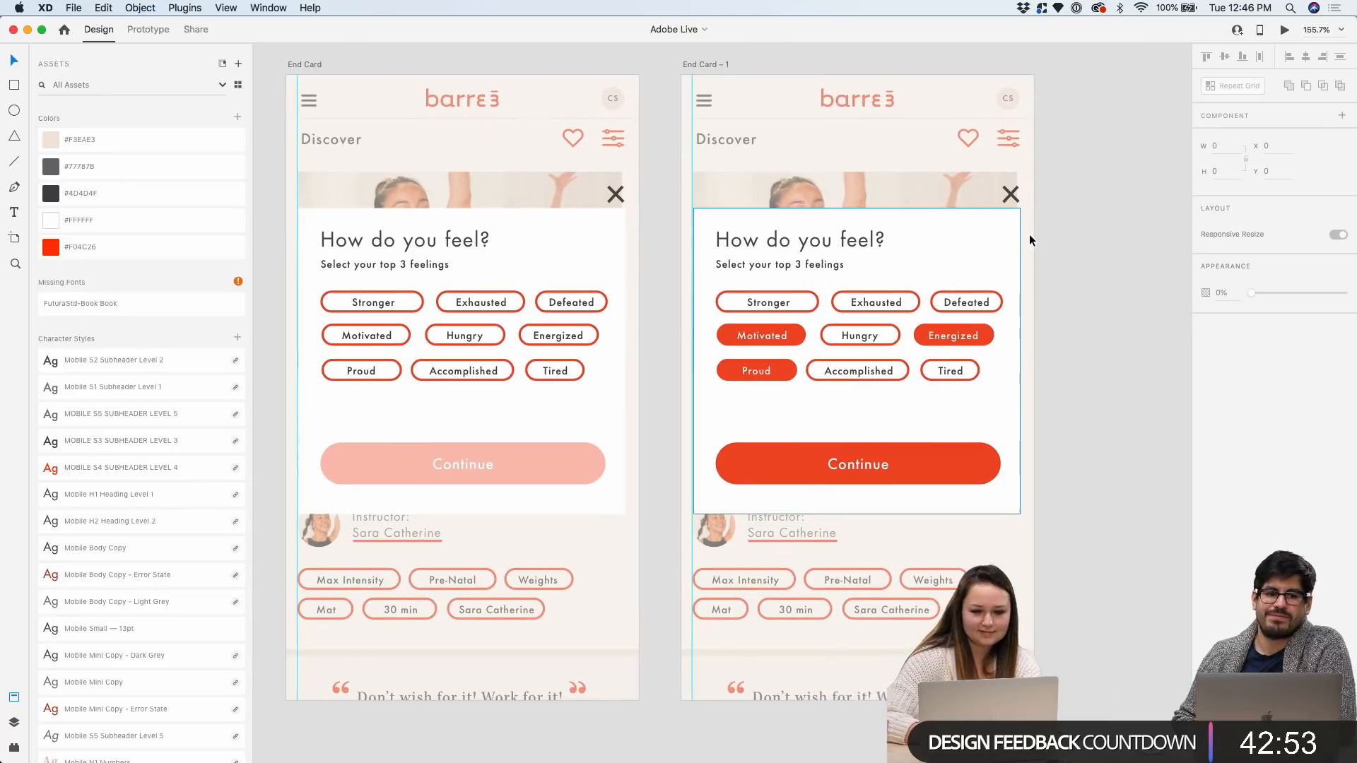
pyautogui.scroll(5, 716, 170)
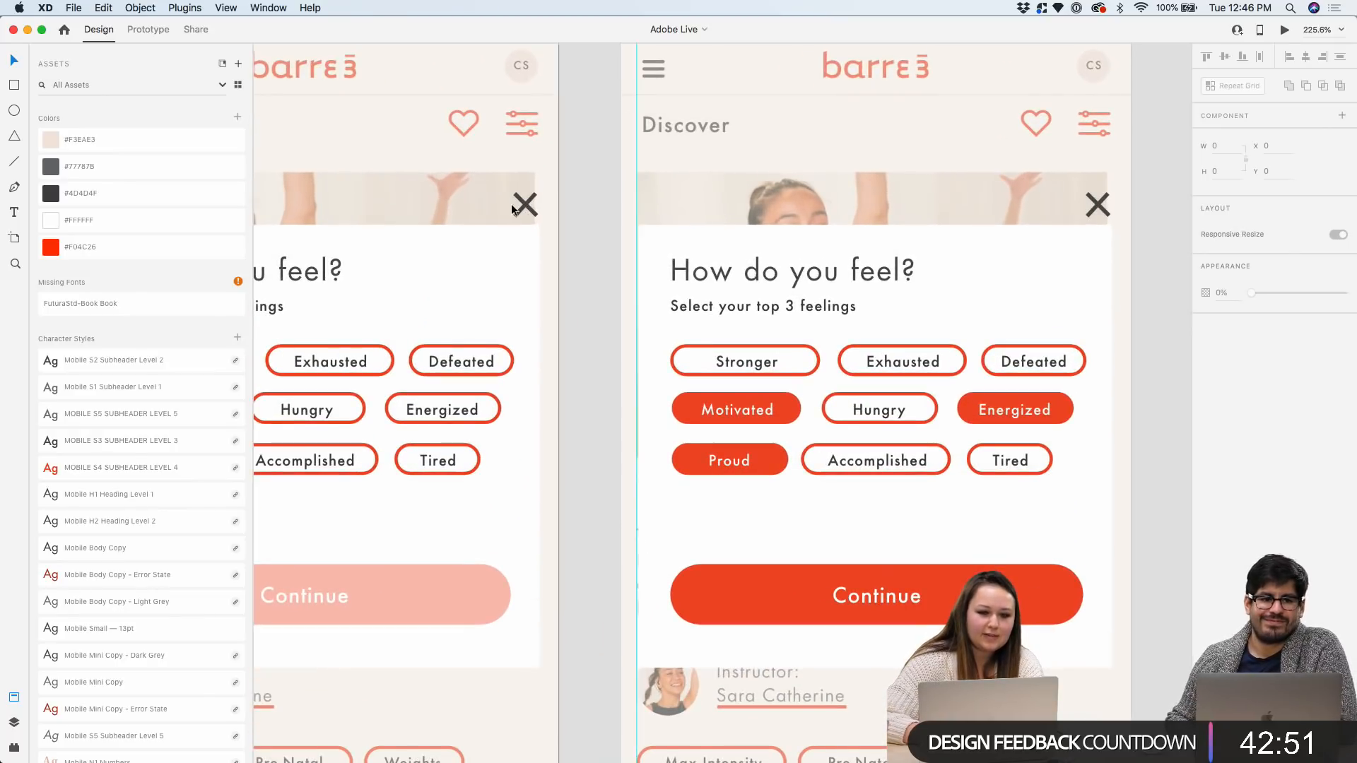
pyautogui.click(525, 205)
pyautogui.keyDown('shift'); pyautogui.click(1097, 205); pyautogui.keyUp('shift')
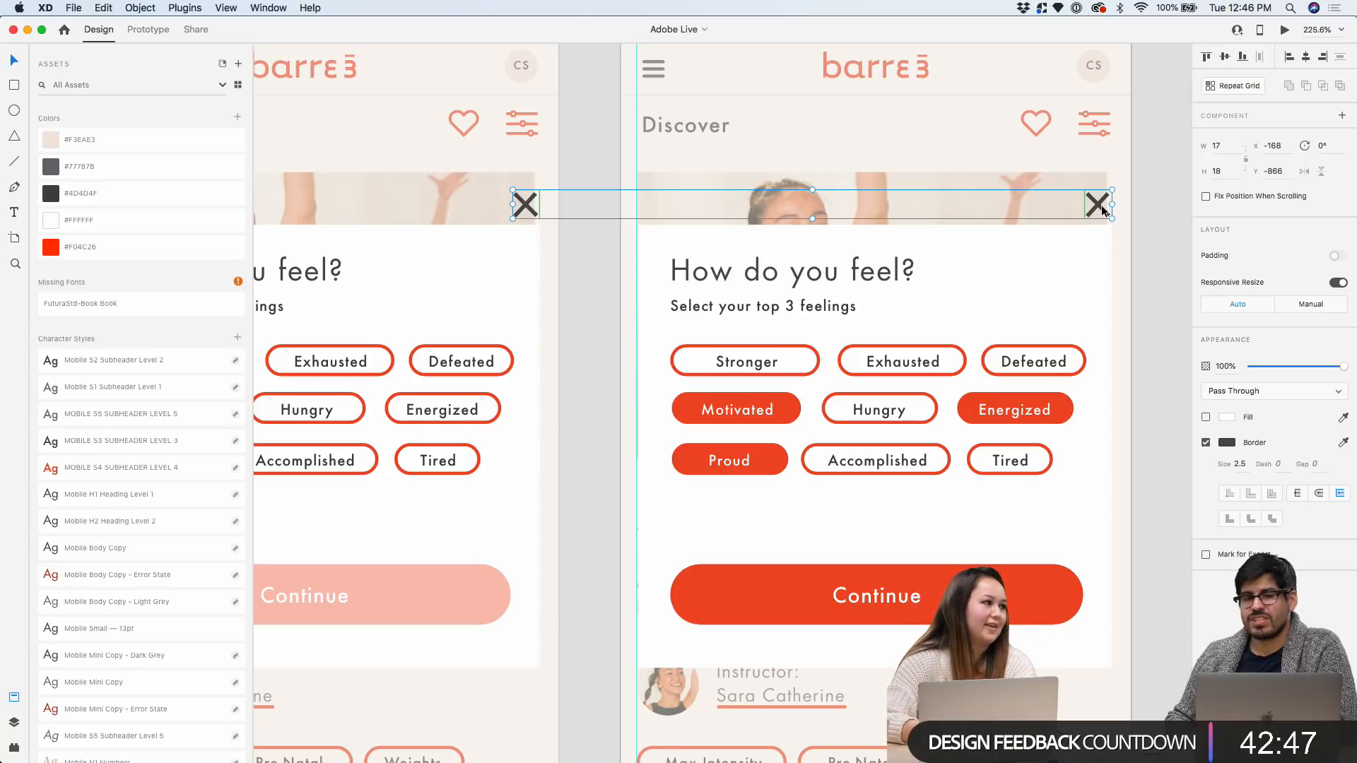
pyautogui.press('Up')
pyautogui.press('Up')
pyautogui.press('Up')
pyautogui.press('Up')
pyautogui.click(1159, 199)
pyautogui.press('super+s')
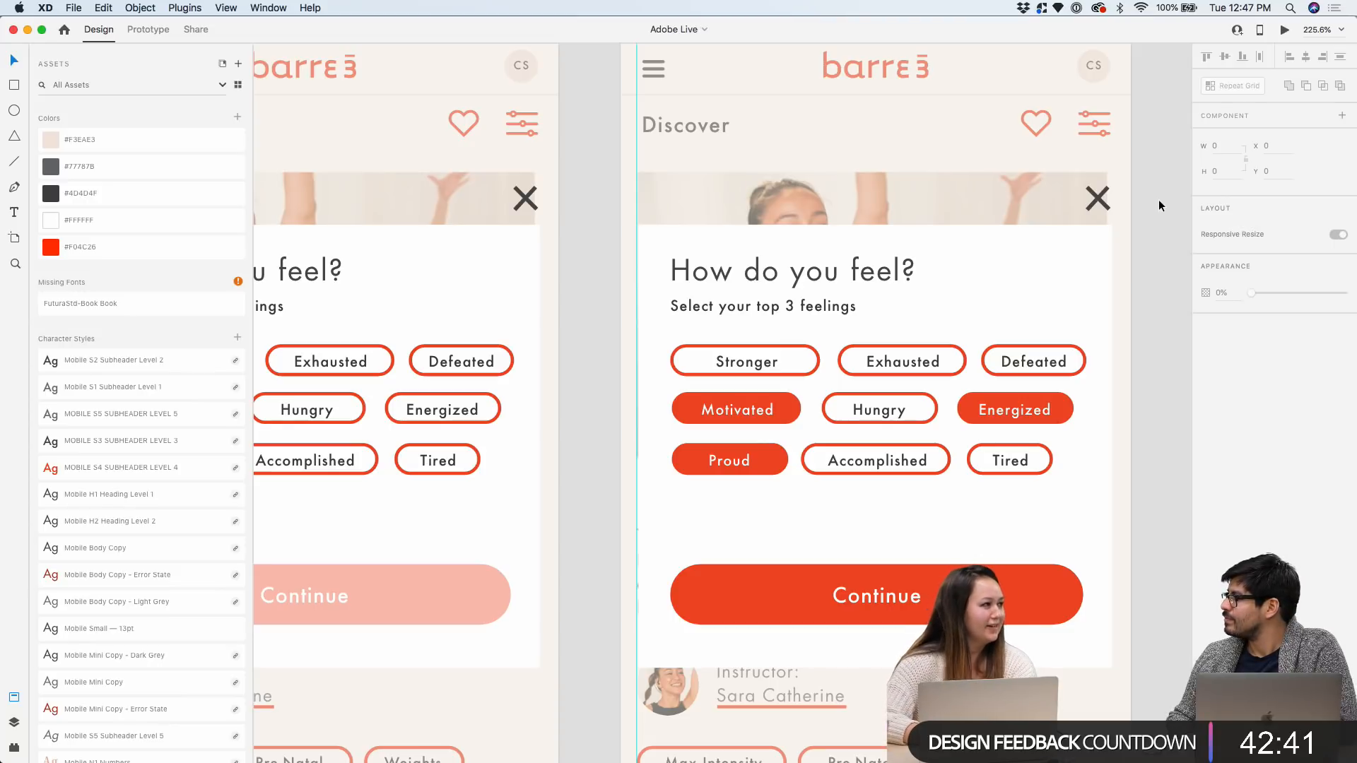
pyautogui.scroll(-5, 1159, 201)
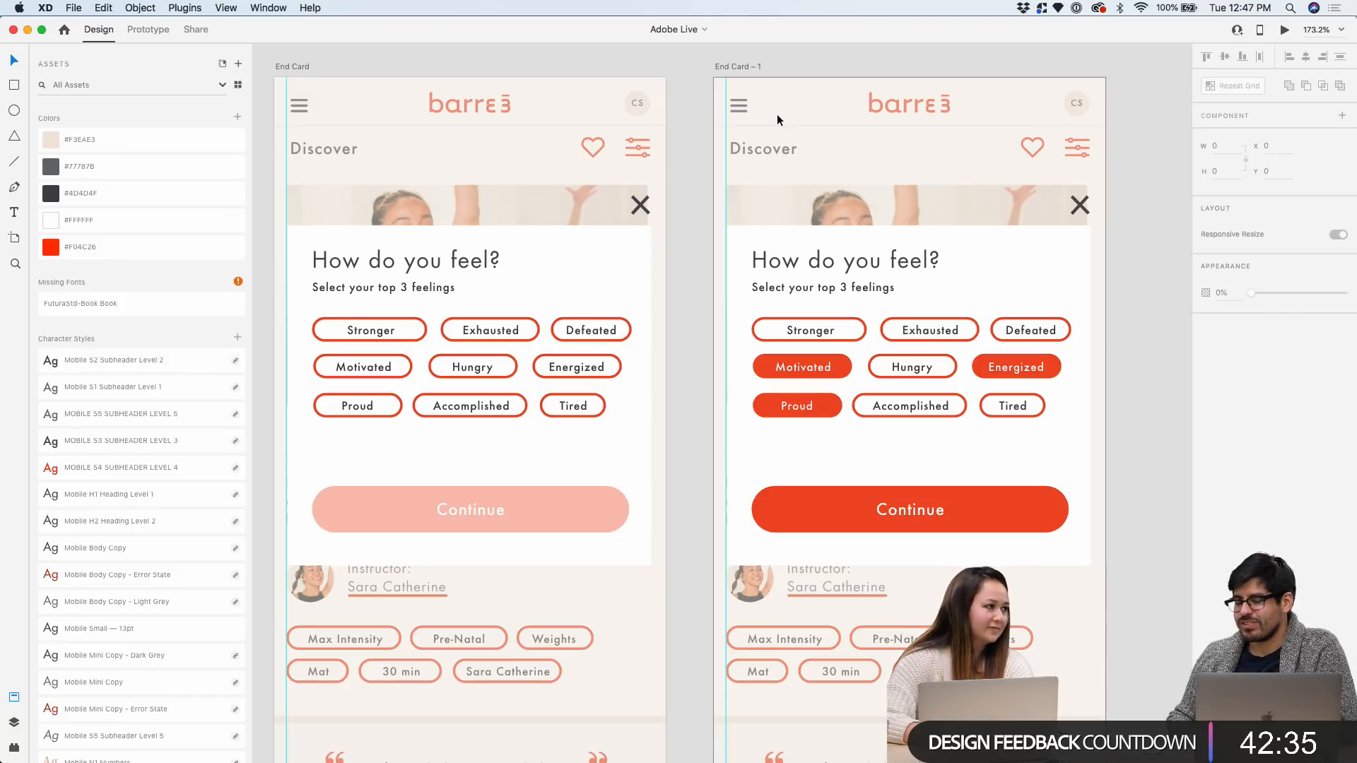
pyautogui.scroll(2, 880, 202)
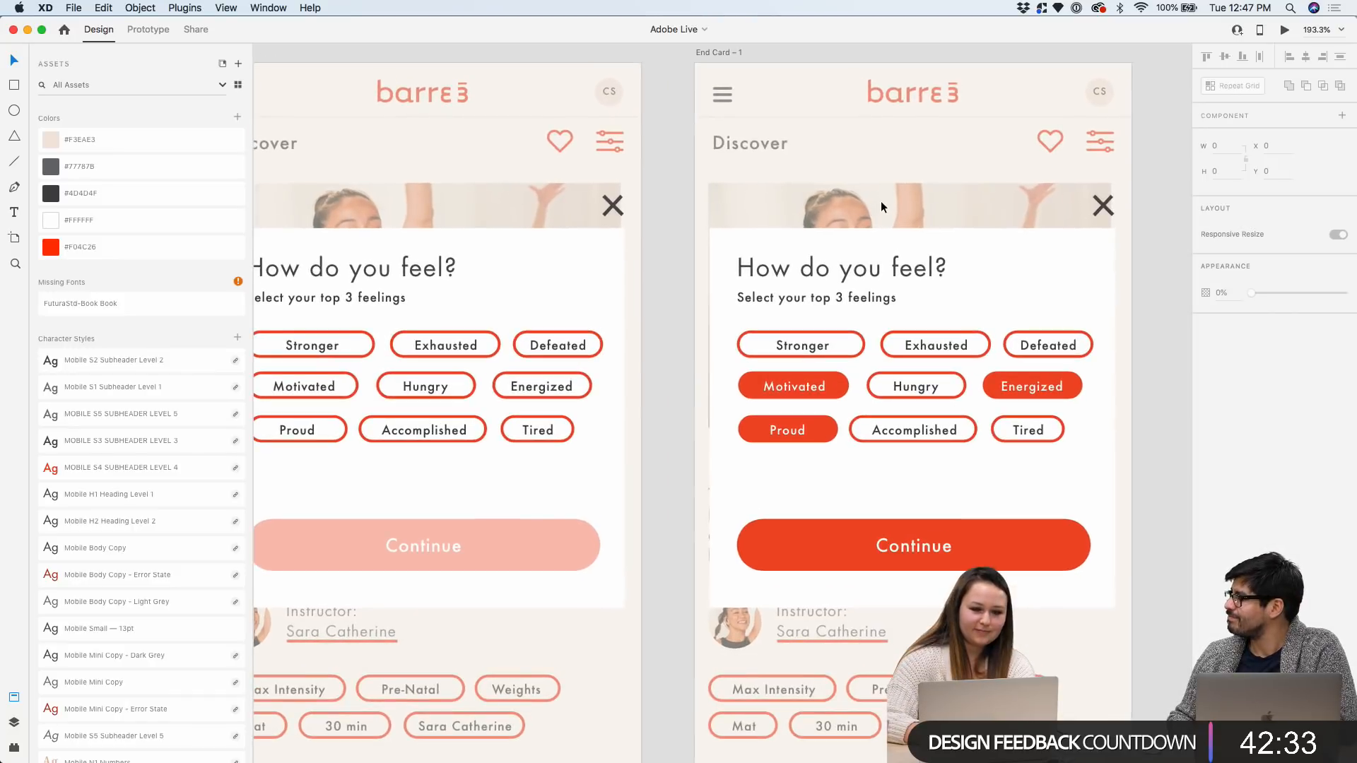
pyautogui.hscroll(2, 914, 247)
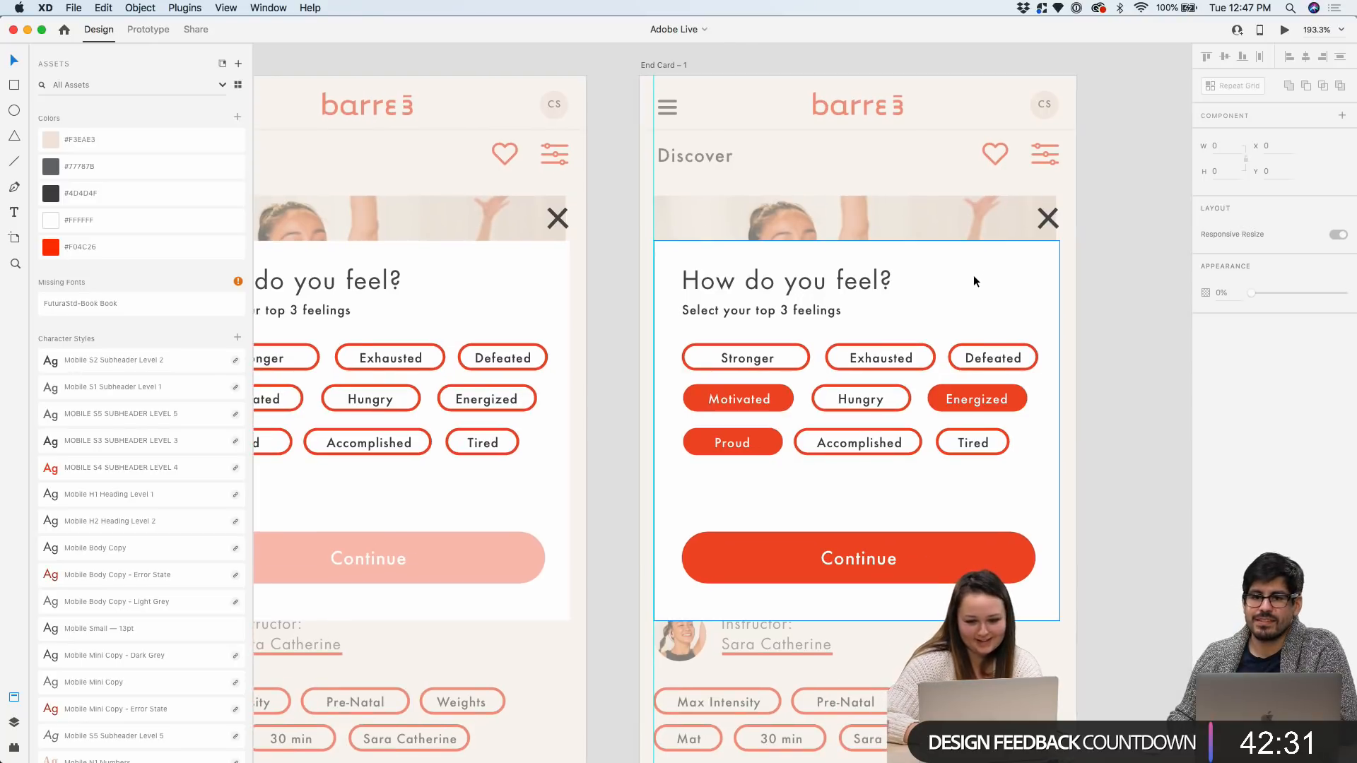
pyautogui.scroll(-3, 1117, 305)
pyautogui.scroll(-2, 1118, 305)
pyautogui.scroll(2, 1086, 376)
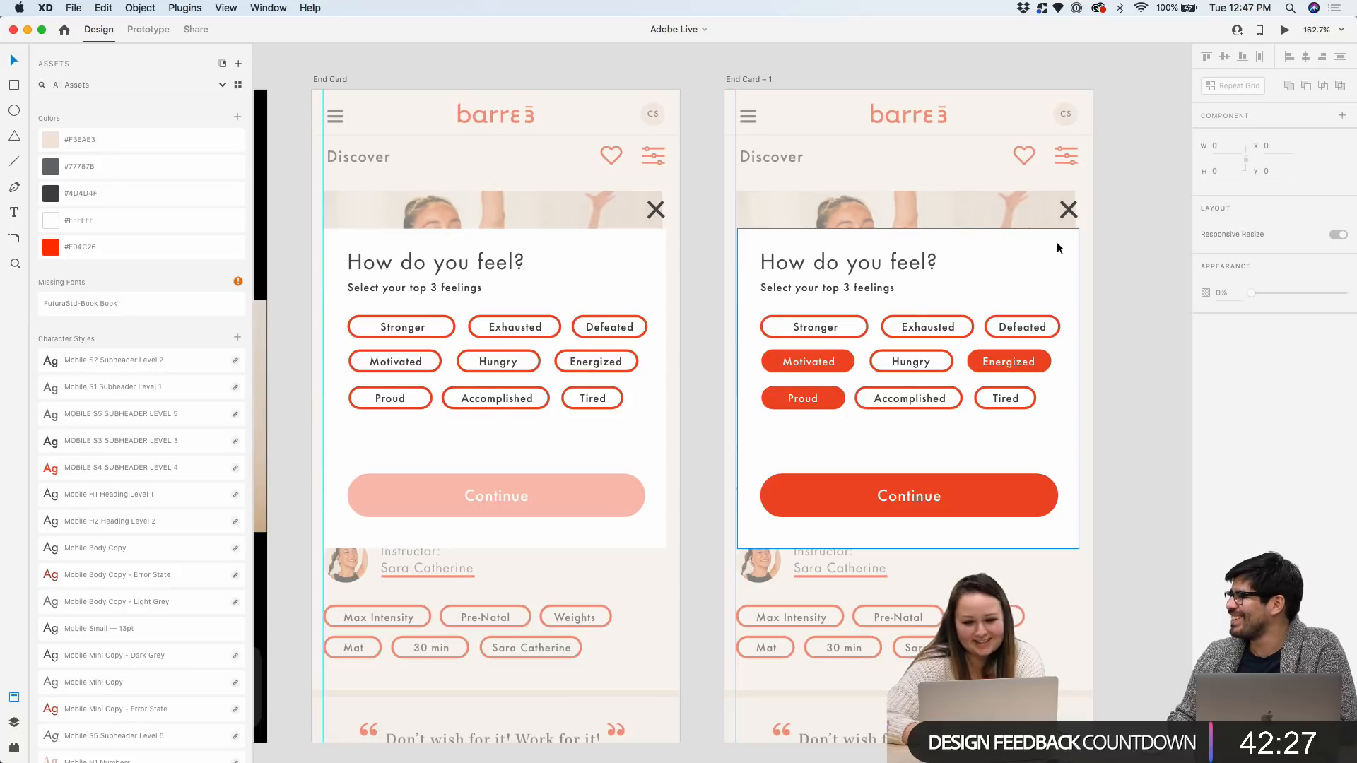
pyautogui.scroll(3, 1058, 247)
pyautogui.scroll(-3, 1058, 241)
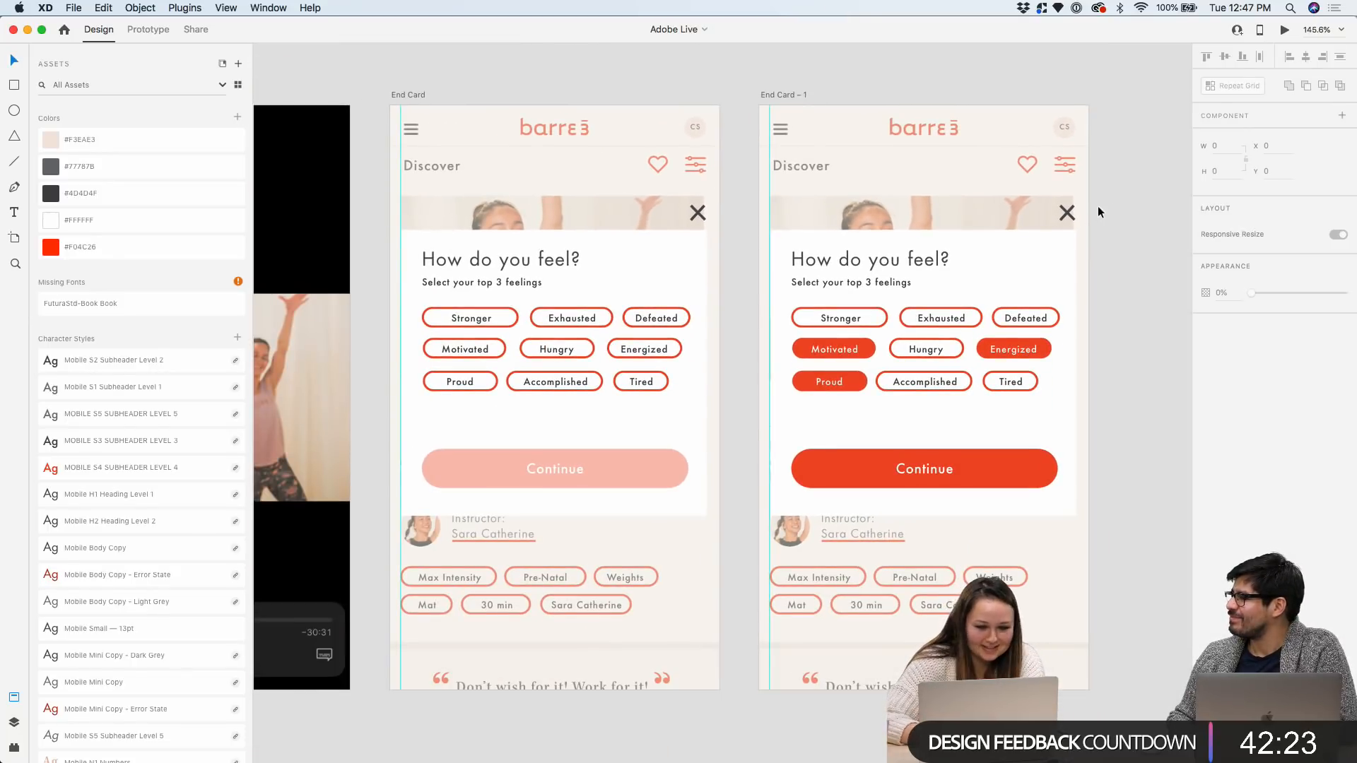
pyautogui.hscroll(2, 1095, 206)
pyautogui.scroll(2, 994, 243)
pyautogui.click(994, 237)
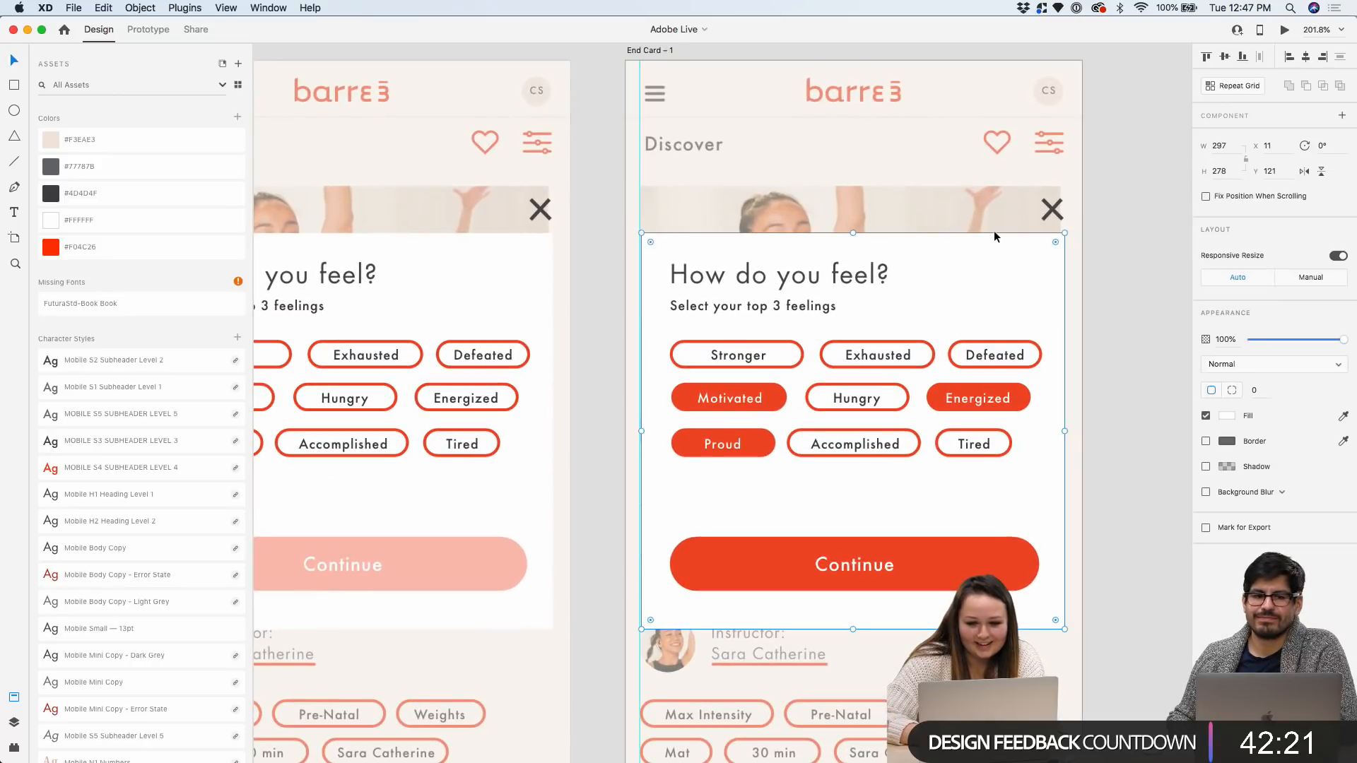
pyautogui.scroll(-1, 934, 477)
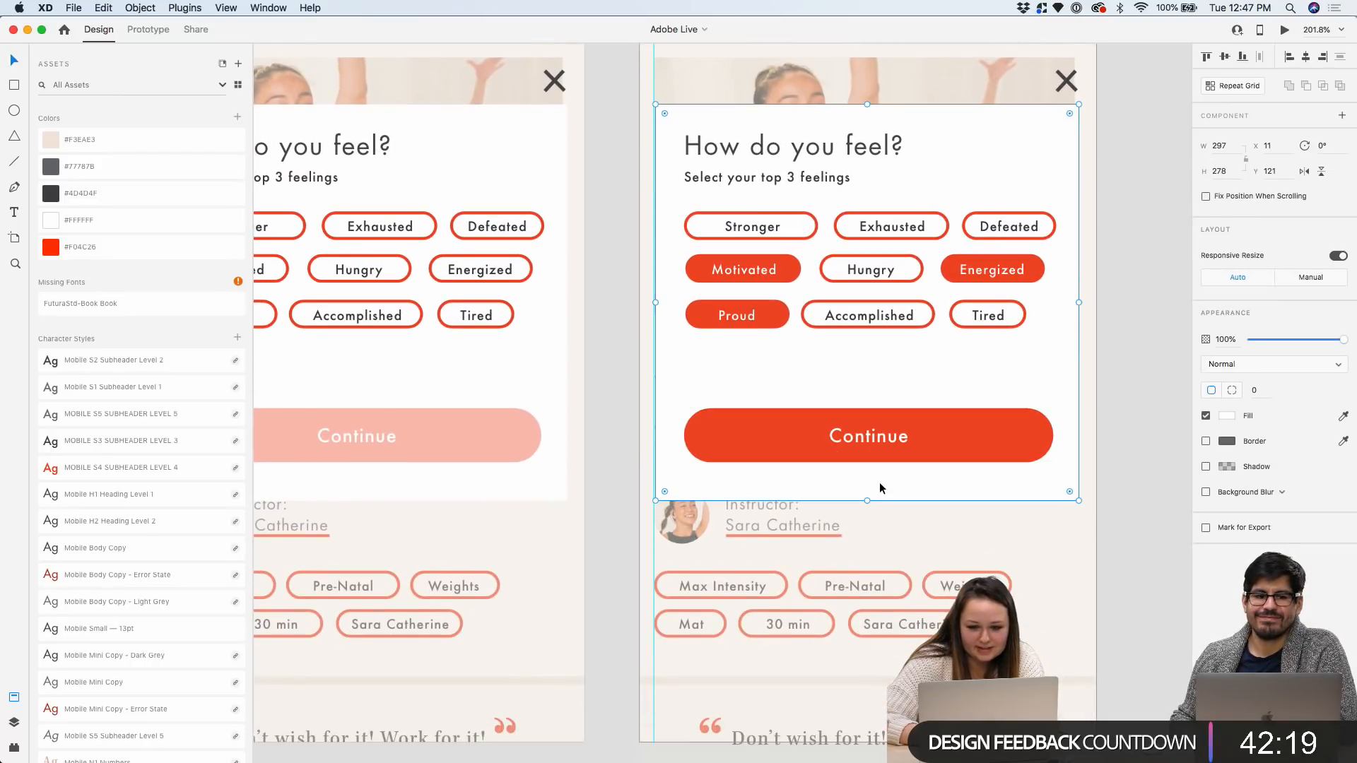
pyautogui.scroll(-3, 879, 482)
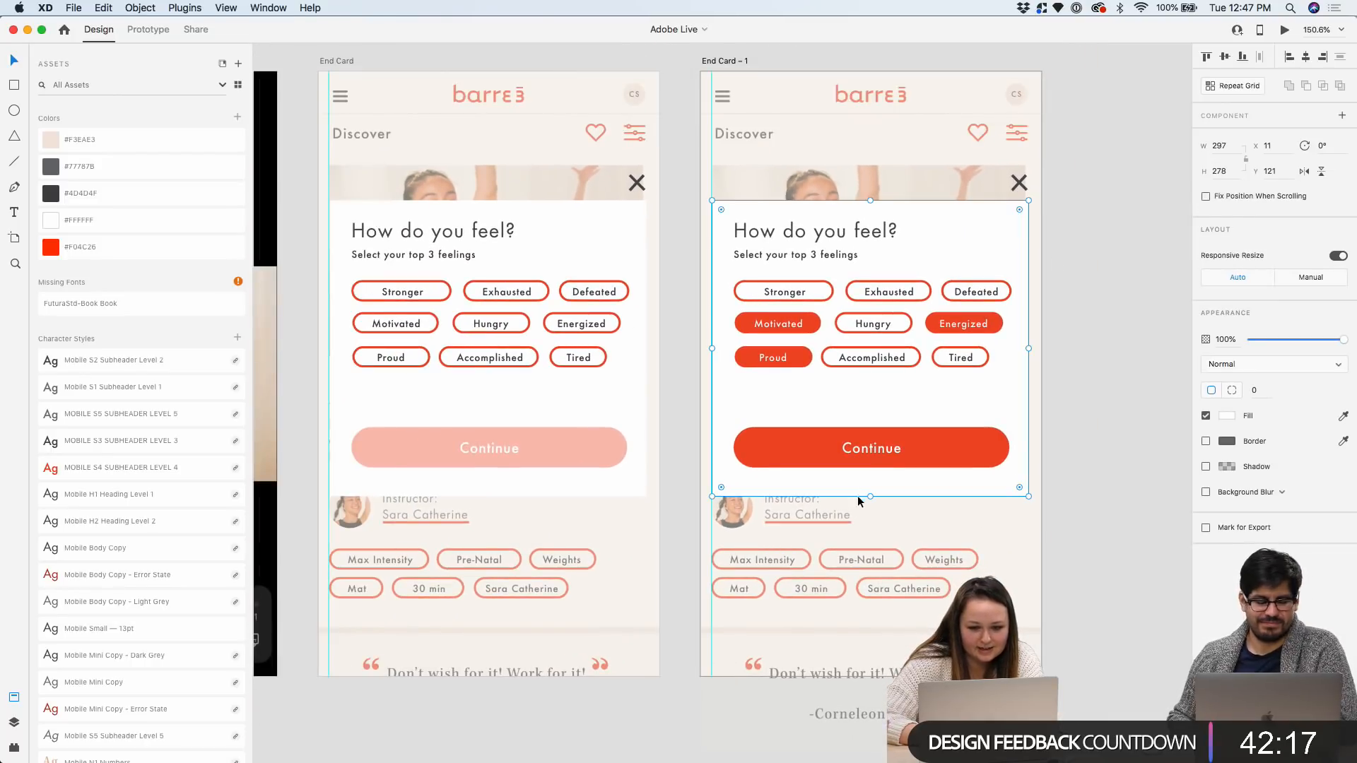
pyautogui.click(1080, 350)
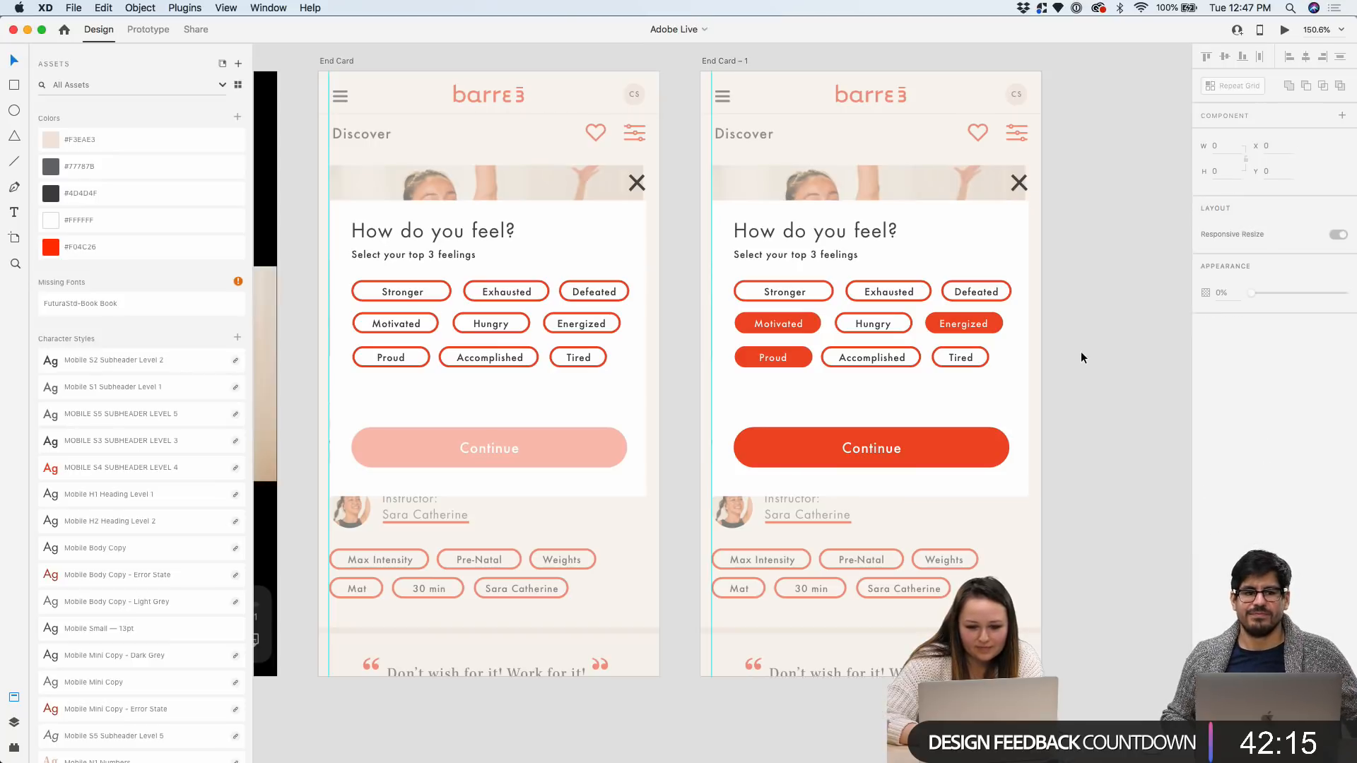
pyautogui.scroll(-5, 1080, 350)
pyautogui.scroll(4, 1097, 257)
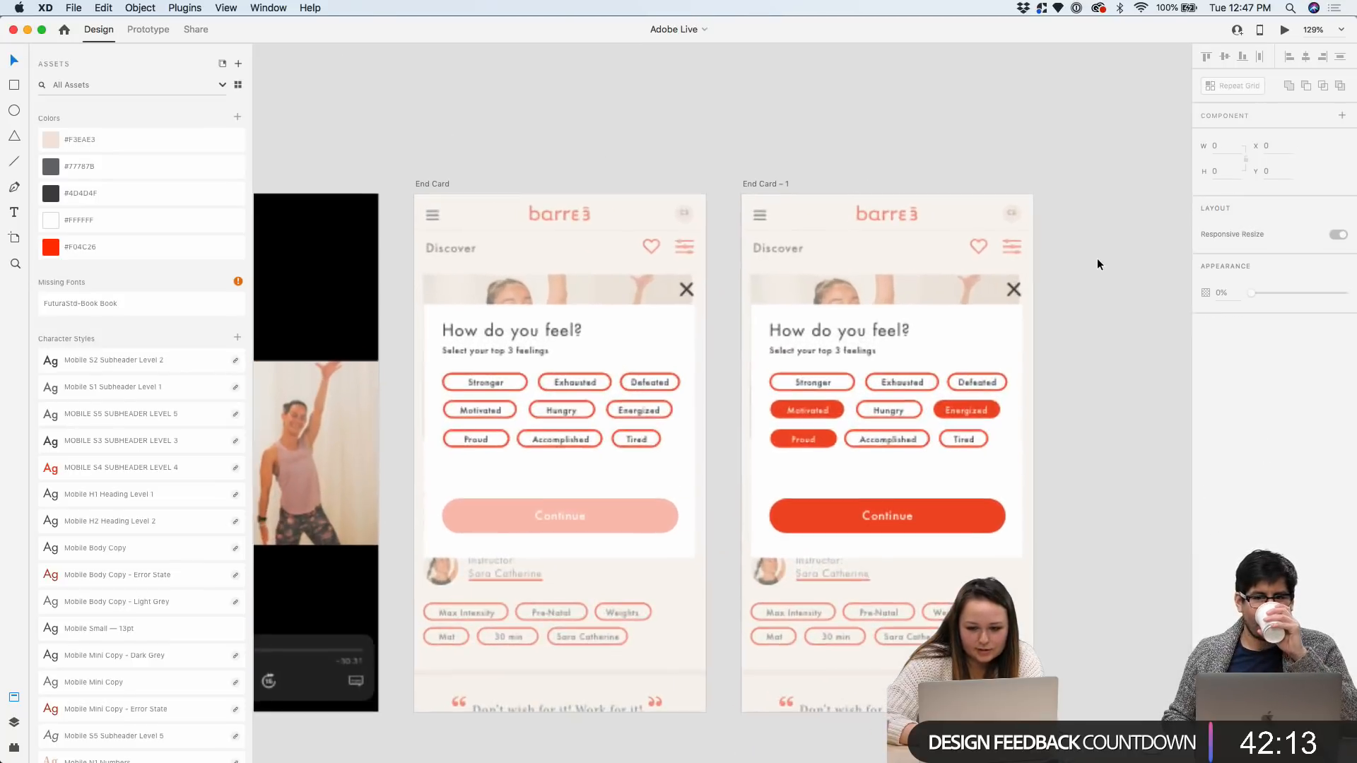
pyautogui.hscroll(-3, 1096, 257)
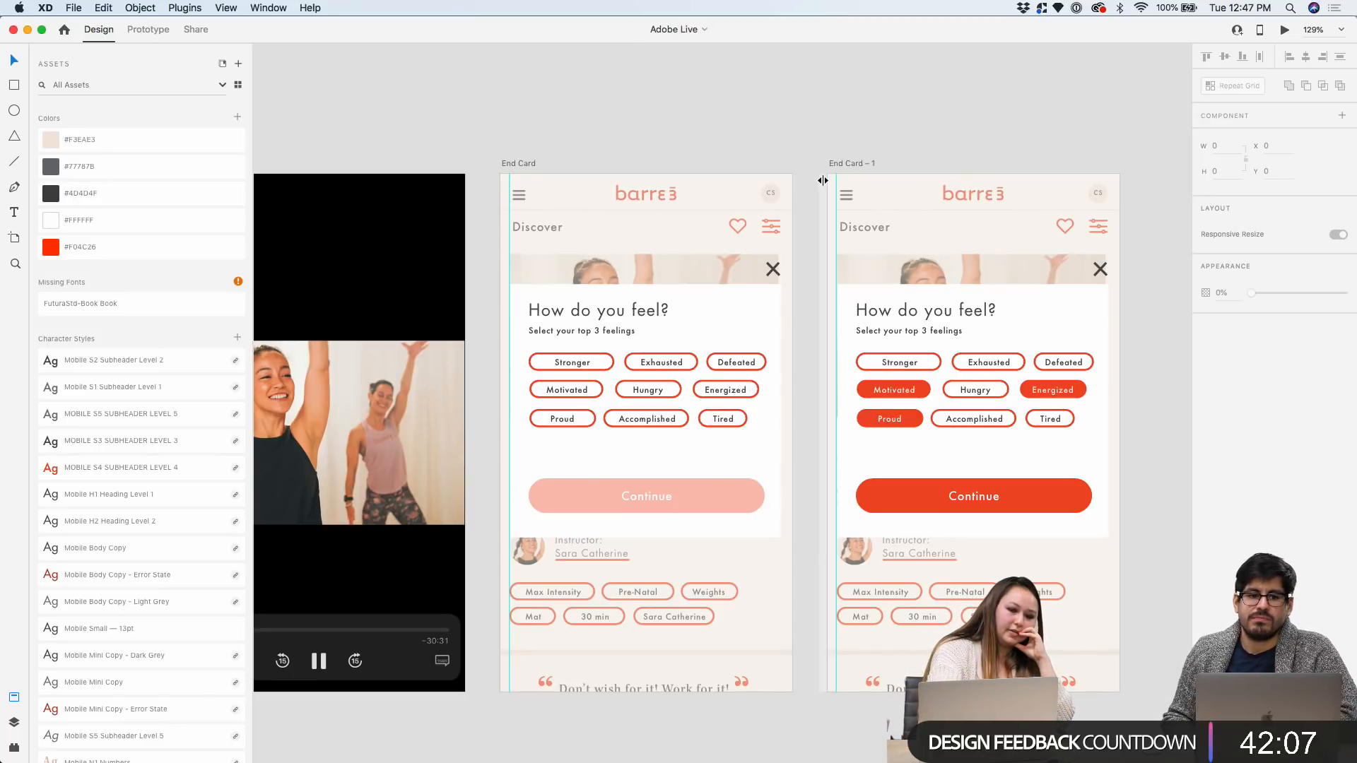
pyautogui.hscroll(3, 824, 176)
pyautogui.hscroll(2, 824, 176)
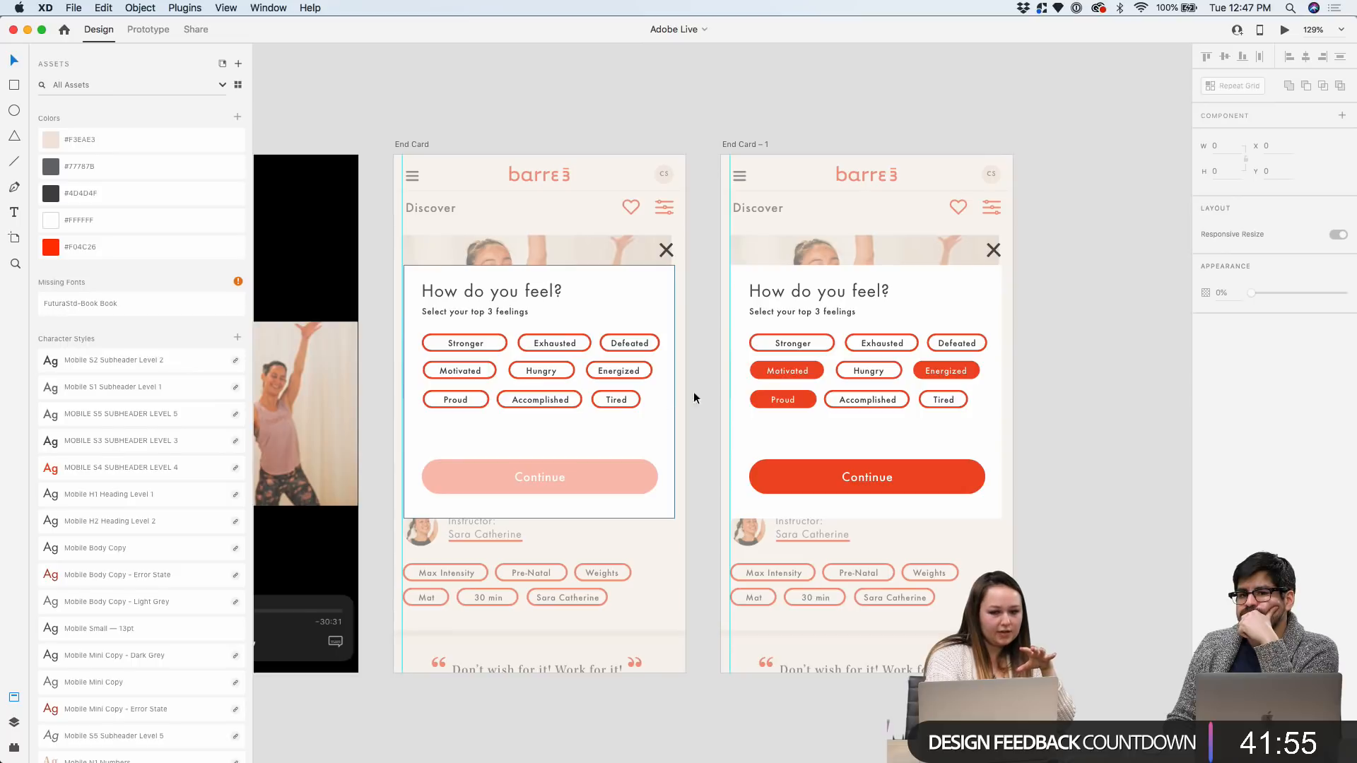
pyautogui.scroll(-5, 995, 346)
pyautogui.hscroll(5, 994, 347)
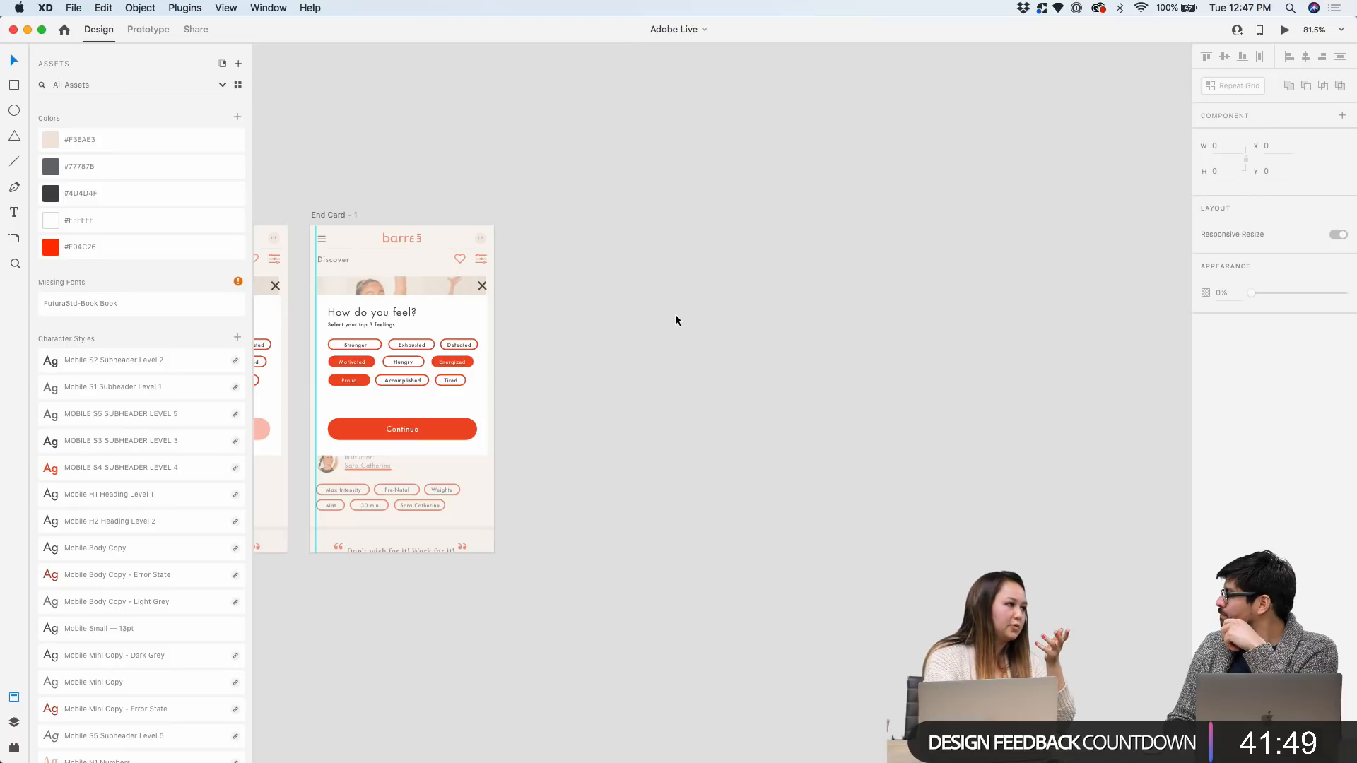
pyautogui.scroll(-4, 675, 313)
pyautogui.hscroll(-4, 776, 253)
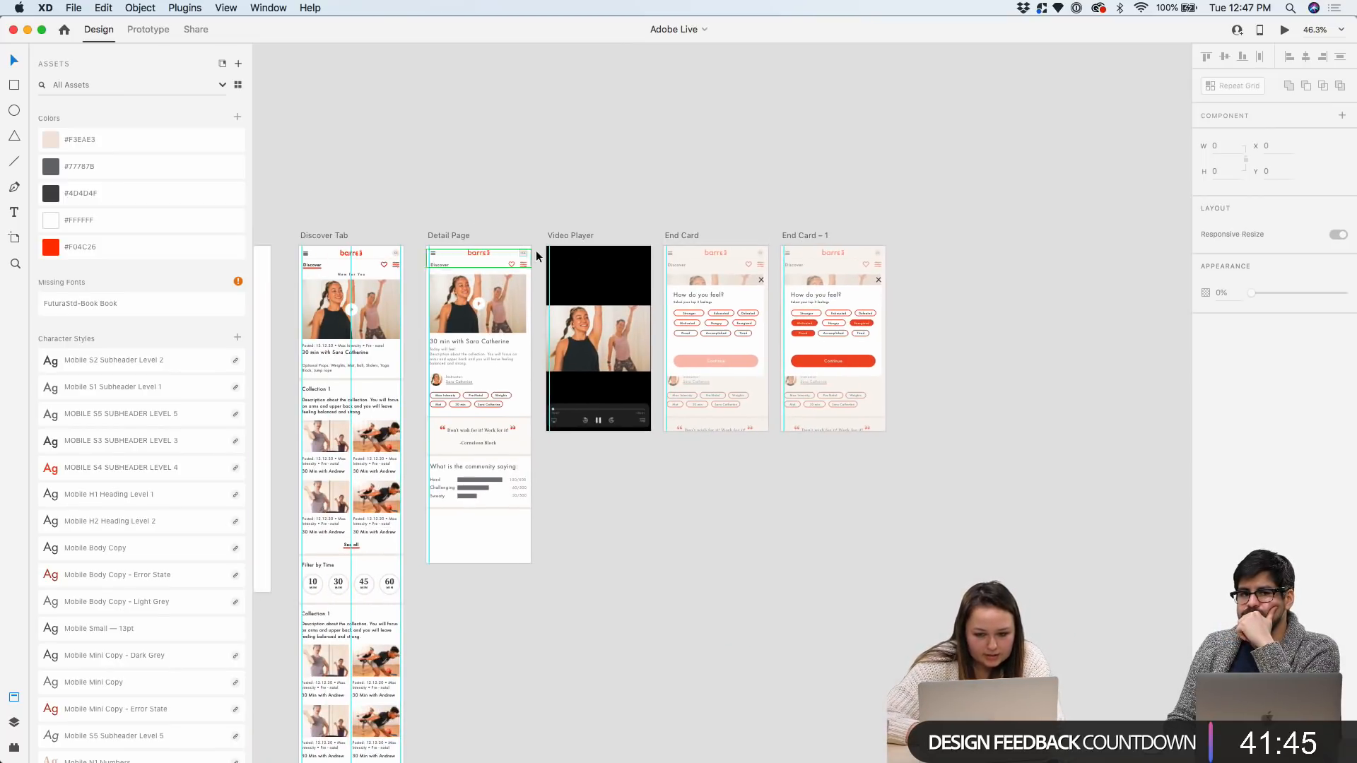
pyautogui.click(438, 236)
pyautogui.scroll(1, 844, 294)
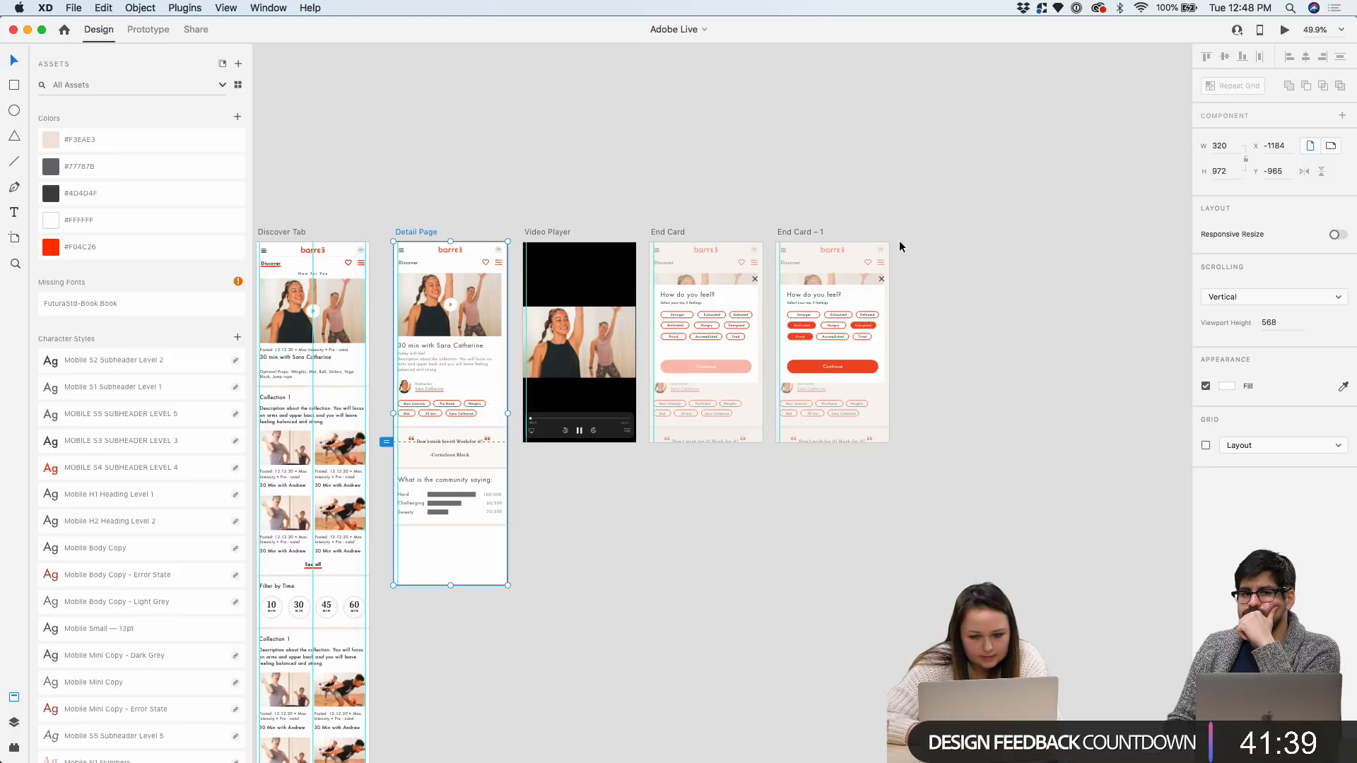
pyautogui.hscroll(2, 919, 289)
pyautogui.rightClick(841, 292)
pyautogui.click(867, 292)
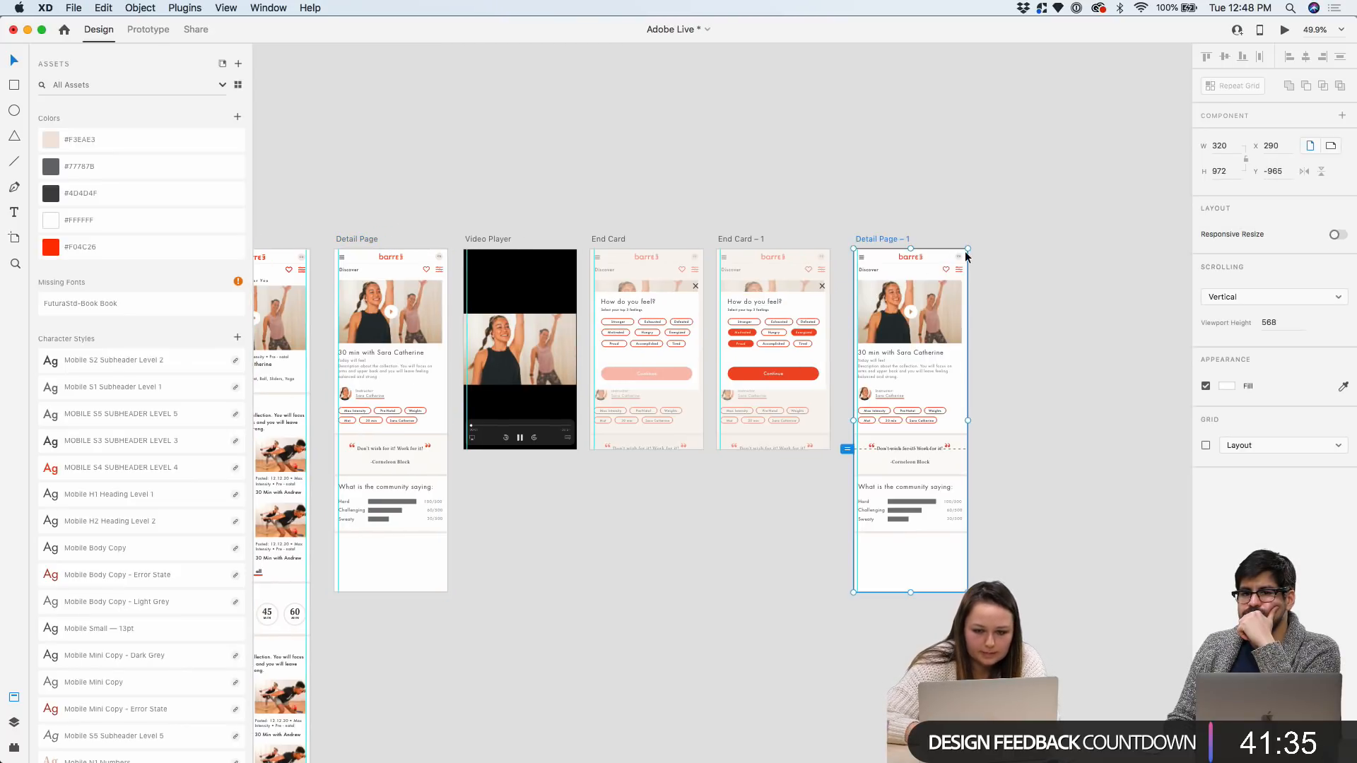
pyautogui.scroll(5, 966, 253)
pyautogui.moveTo(709, 232); pyautogui.dragTo(680, 234)
pyautogui.scroll(-2, 778, 197)
pyautogui.click(778, 196)
pyautogui.scroll(-3, 827, 195)
pyautogui.scroll(-5, 919, 198)
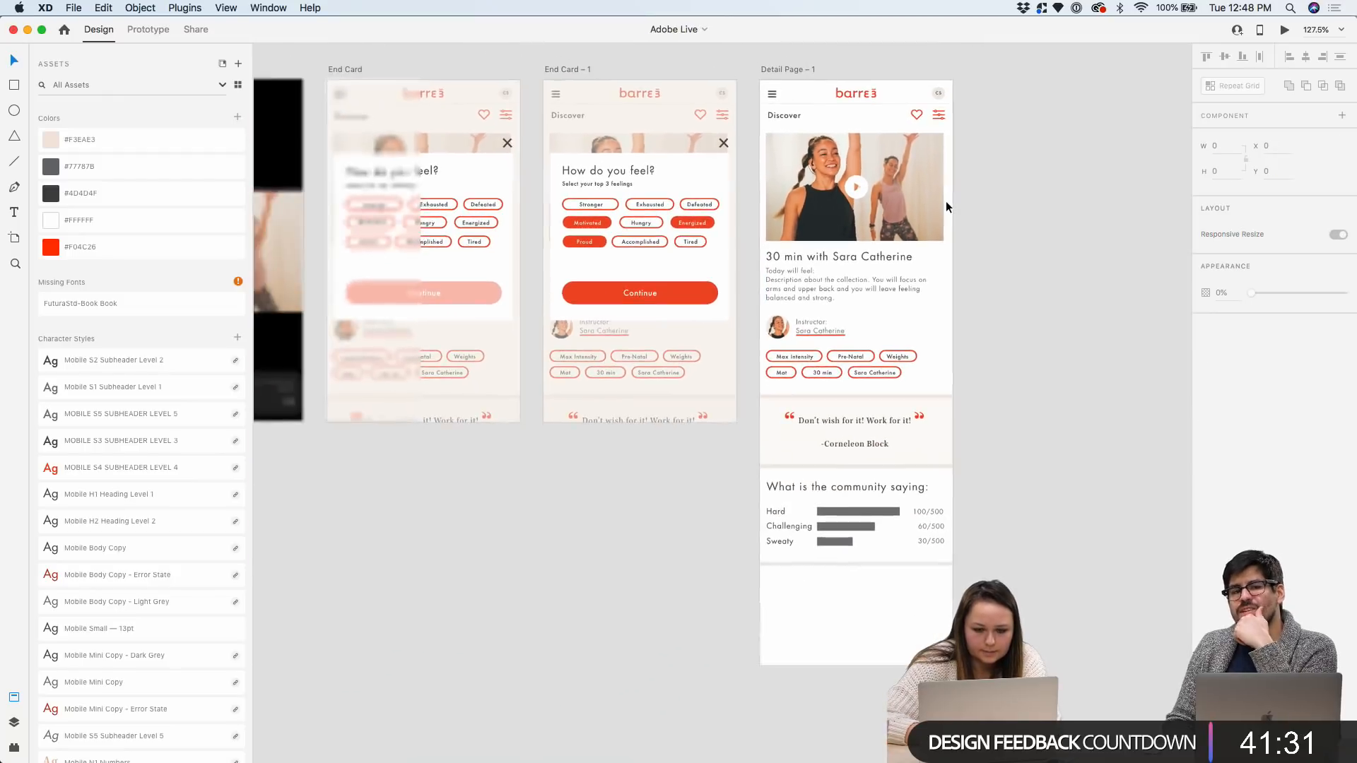
pyautogui.hscroll(1, 946, 201)
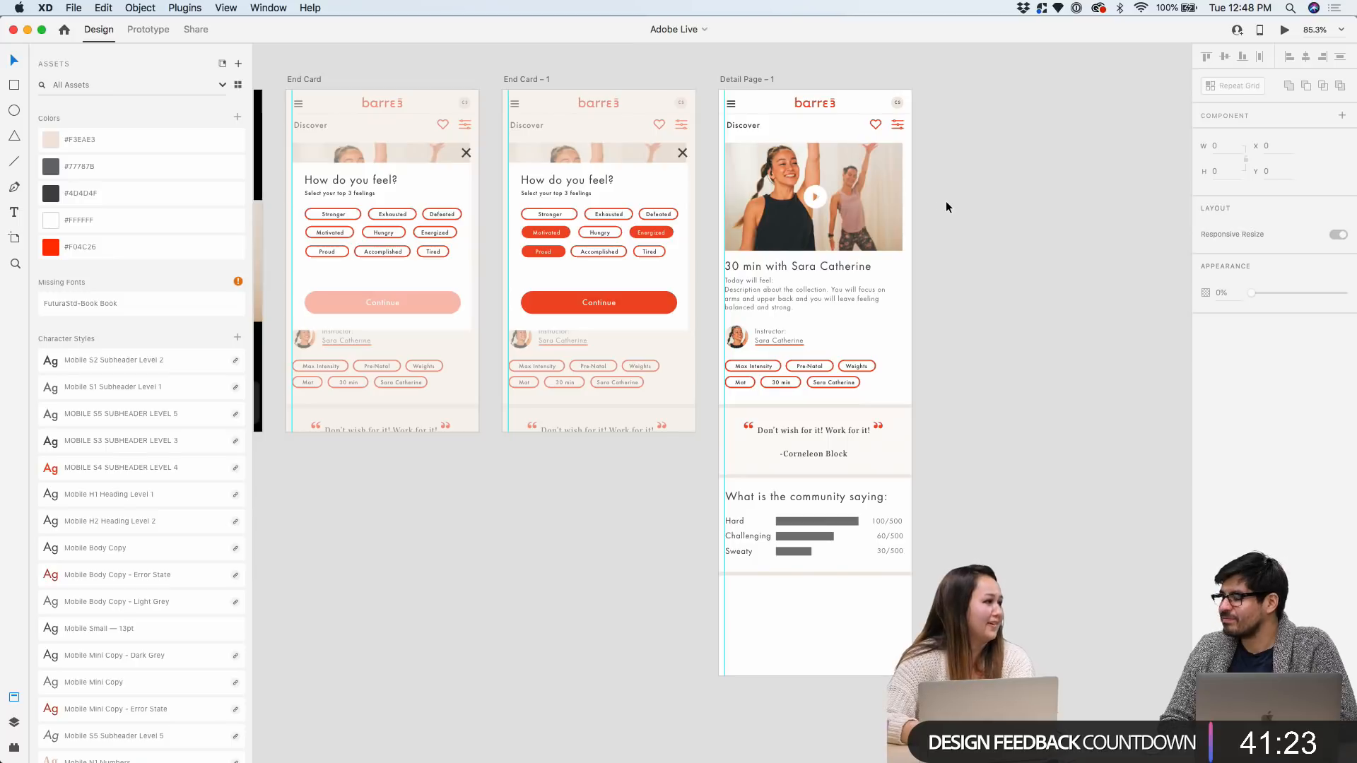
pyautogui.scroll(2, 965, 174)
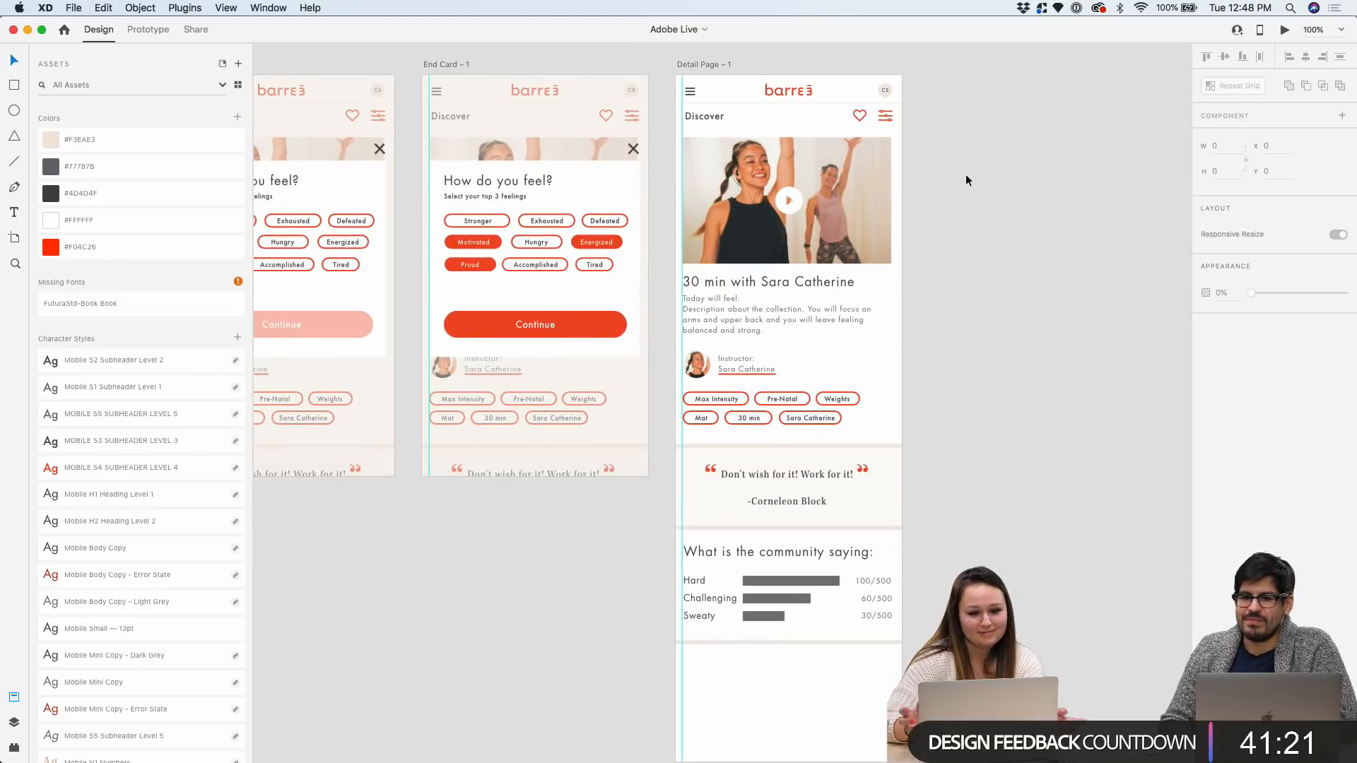
pyautogui.doubleClick(702, 64)
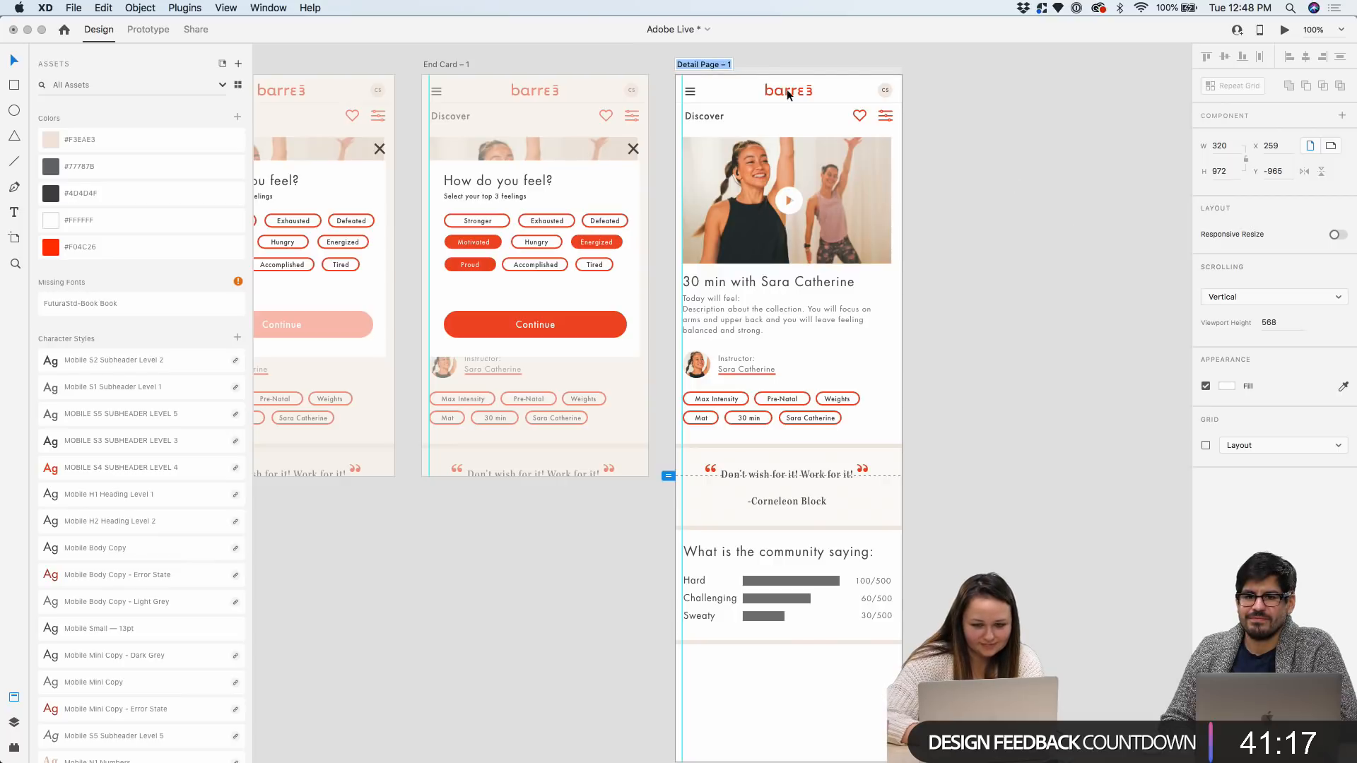
pyautogui.press('Return')
pyautogui.scroll(-5, 798, 460)
pyautogui.moveTo(799, 530); pyautogui.dragTo(796, 472)
pyautogui.scroll(5, 796, 473)
pyautogui.scroll(1, 796, 472)
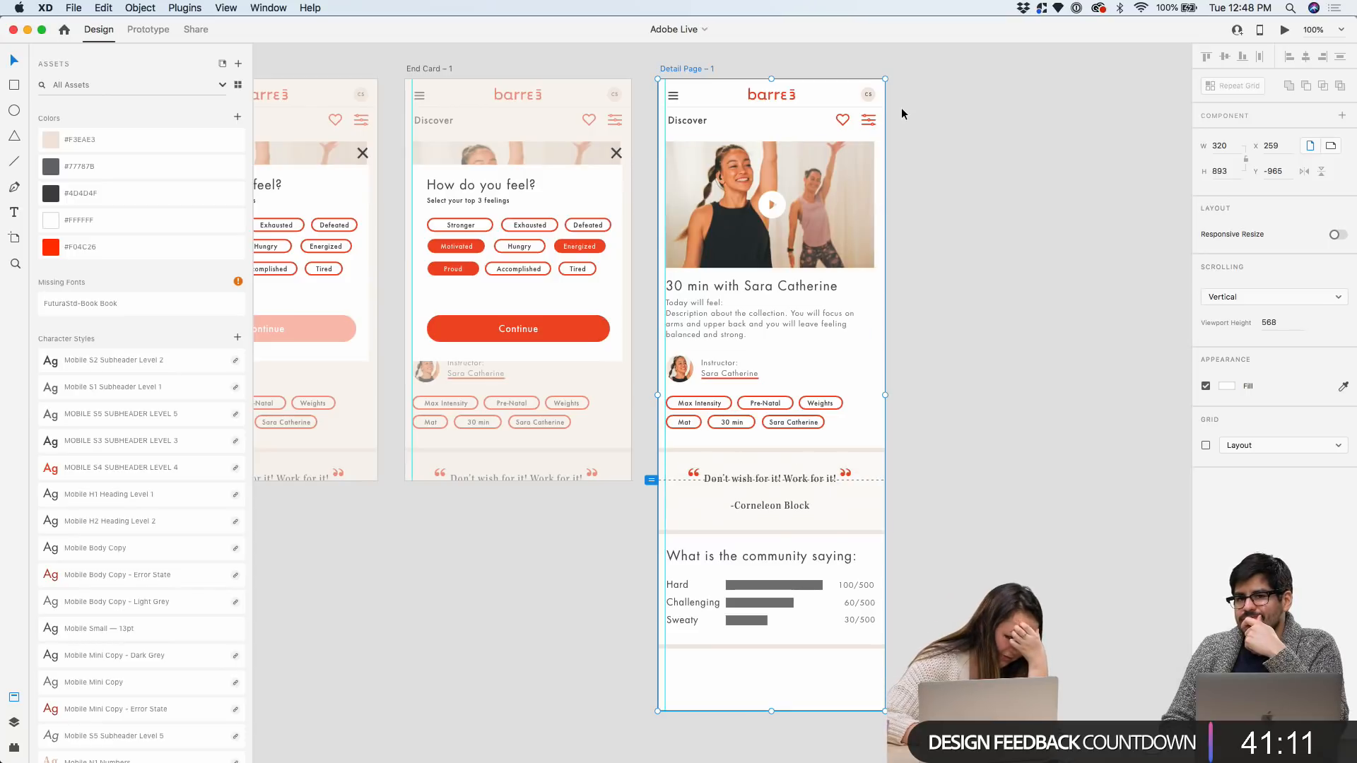
pyautogui.scroll(2, 901, 108)
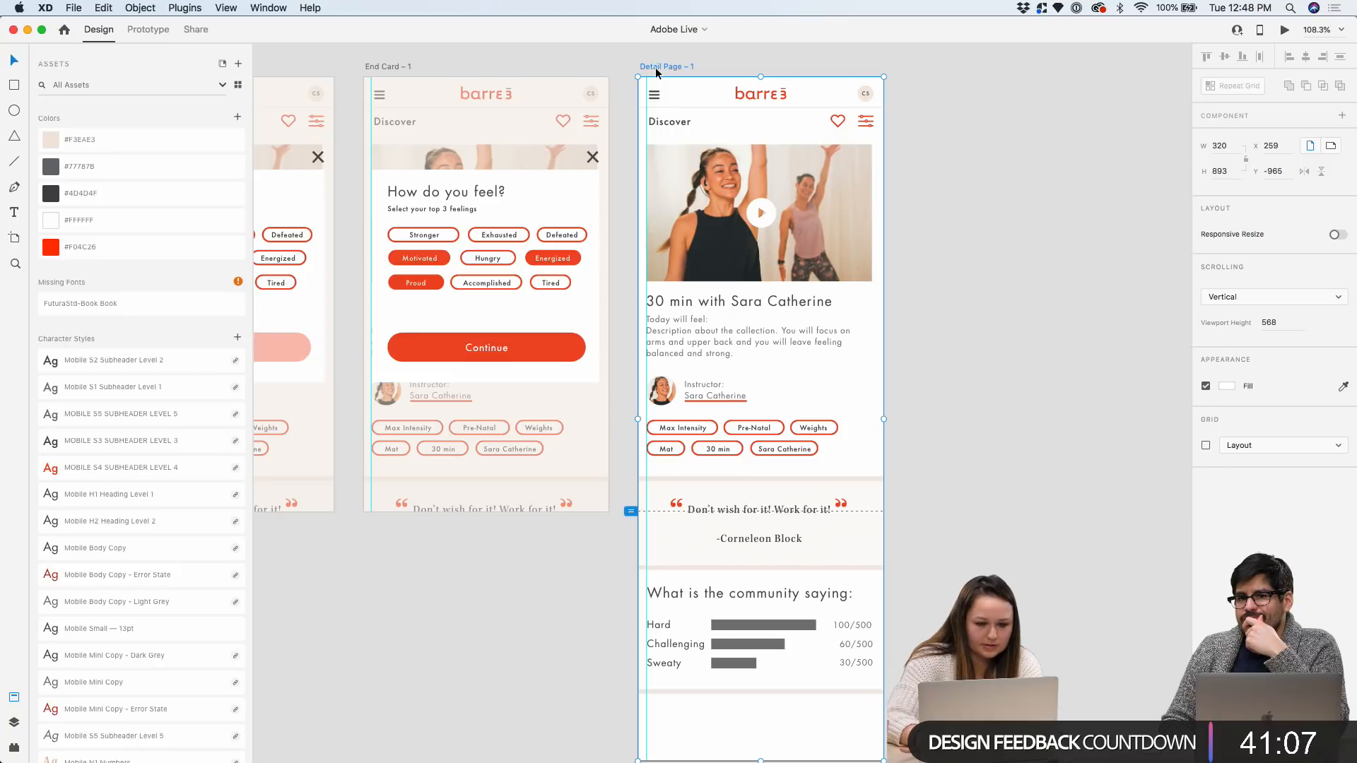
pyautogui.press('Delete')
pyautogui.click(404, 66)
# Duplicate End Card – 1 as End Card – 2, deleting its feeling pills and Continue button
pyautogui.press('super+d')
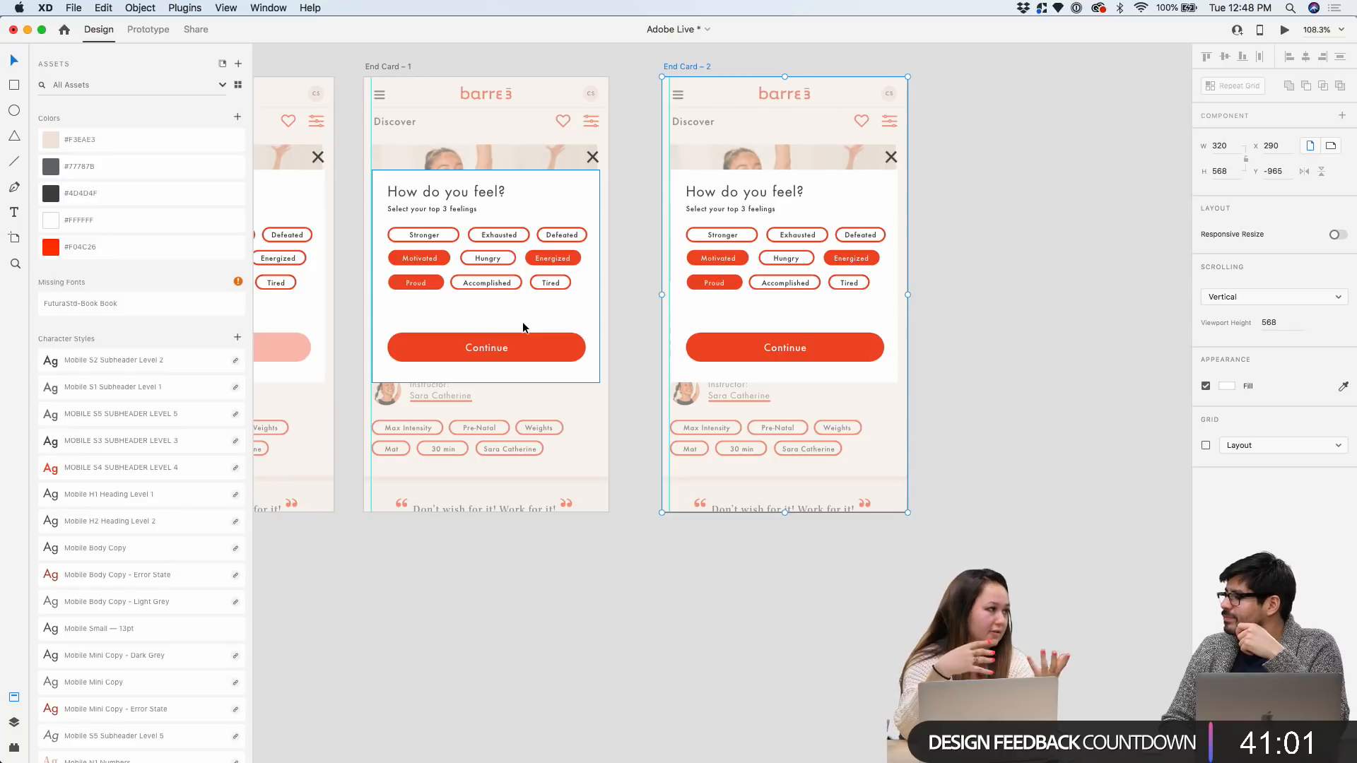
pyautogui.scroll(3, 955, 212)
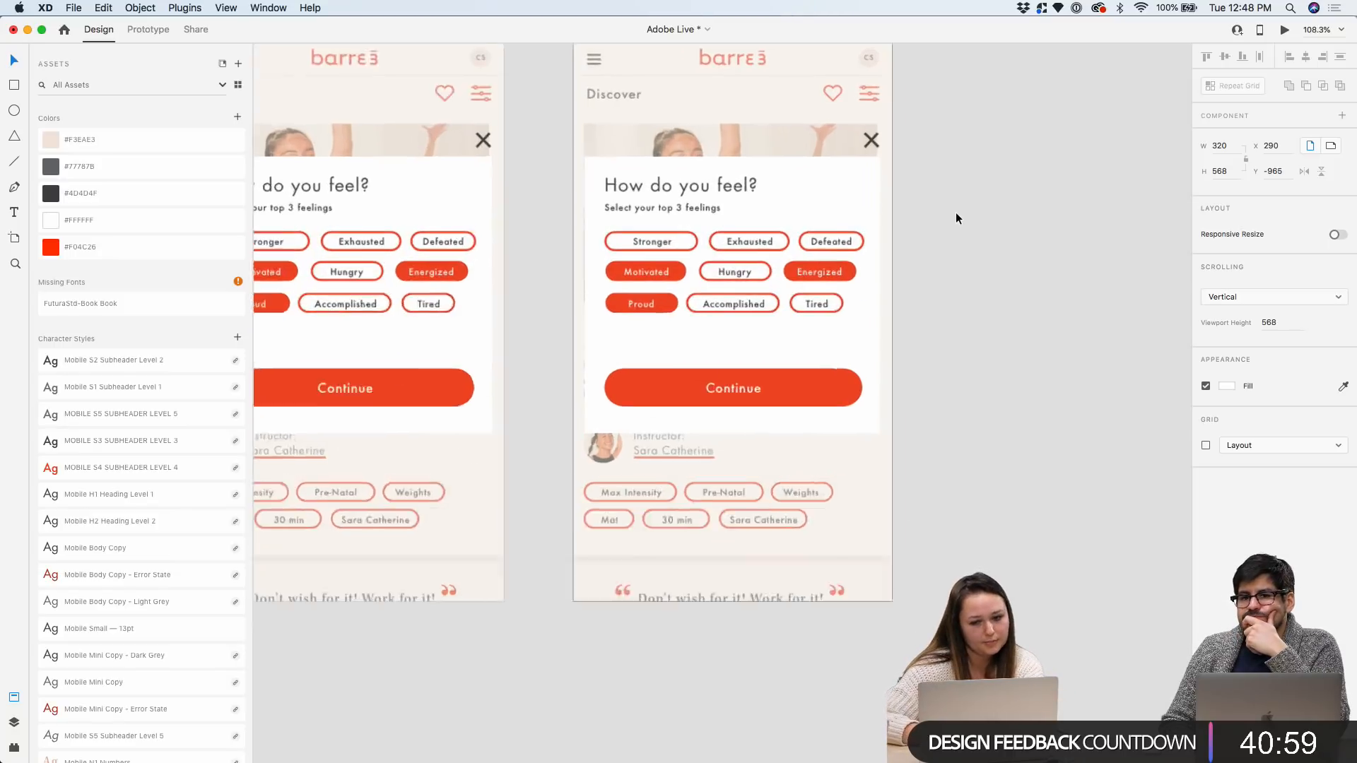
pyautogui.doubleClick(675, 243)
pyautogui.press('Delete')
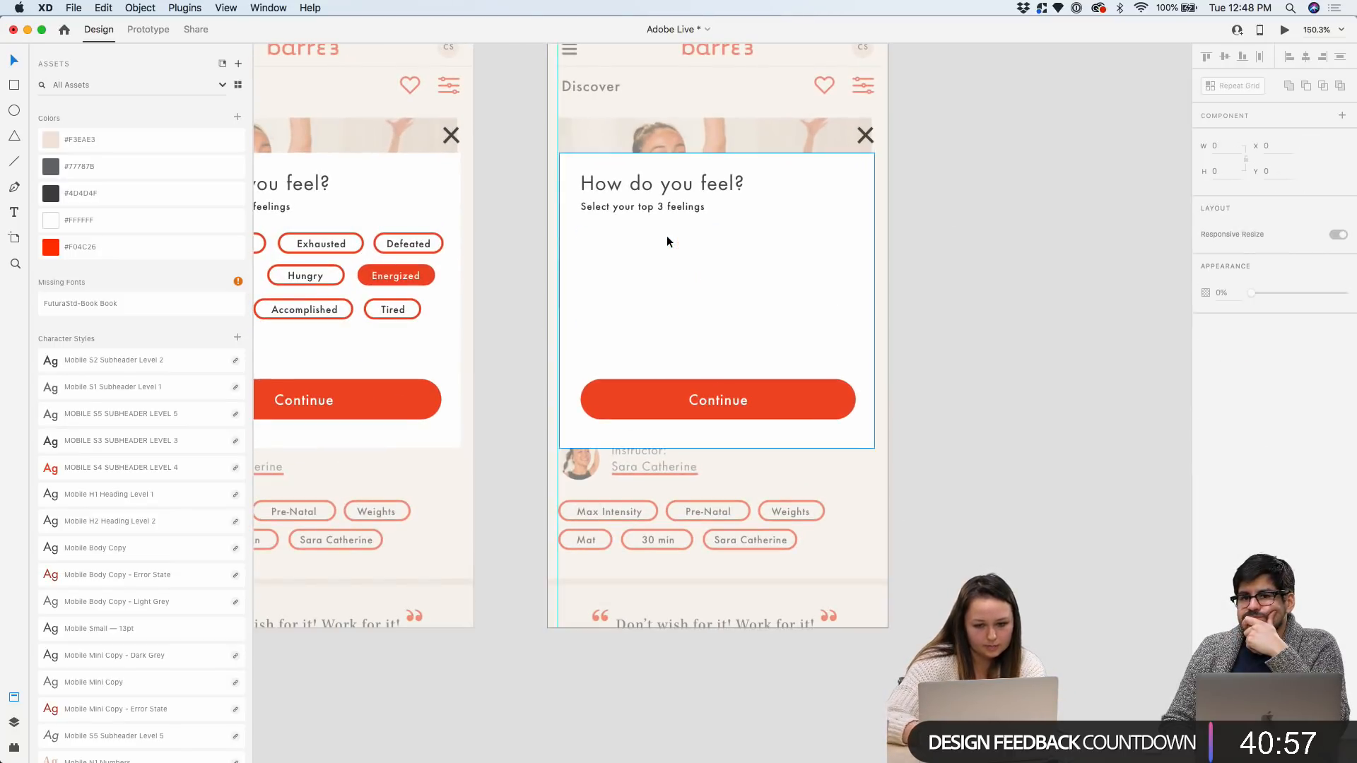
pyautogui.click(696, 397)
pyautogui.press('Delete')
# Drag the white card's bottom edge further down the artboard to lengthen it
pyautogui.click(718, 445)
pyautogui.moveTo(718, 445); pyautogui.dragTo(720, 529)
pyautogui.click(970, 311)
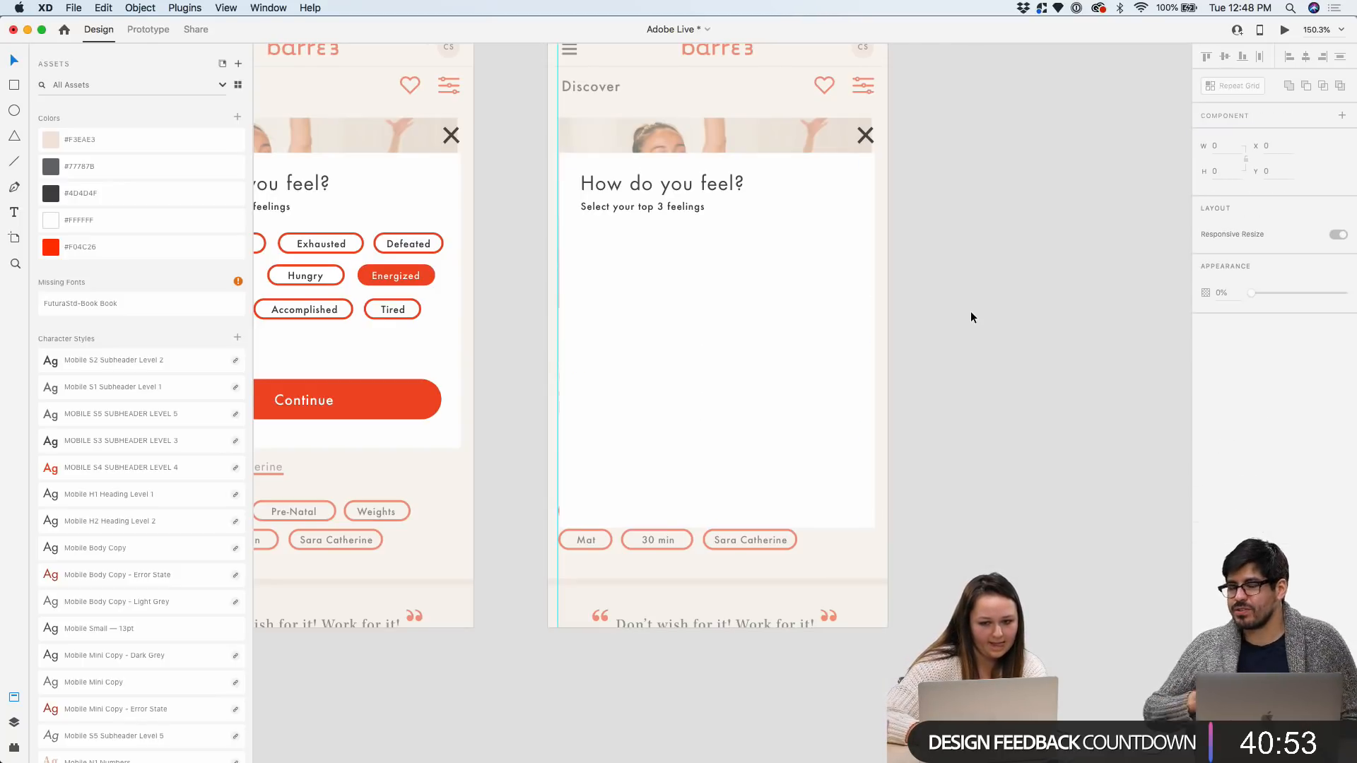
# Replace the 'How do you feel?' heading text with 'Lo'
pyautogui.scroll(3, 970, 311)
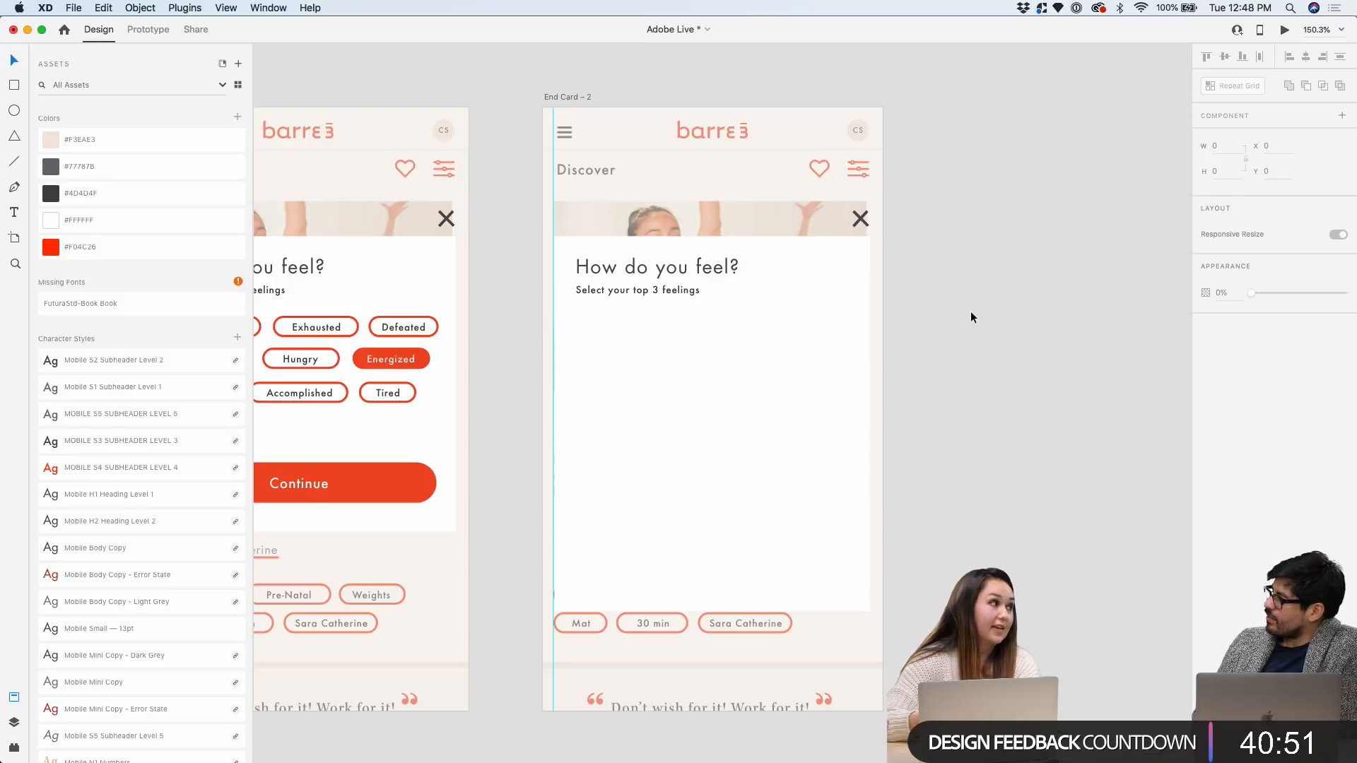
pyautogui.scroll(5, 914, 266)
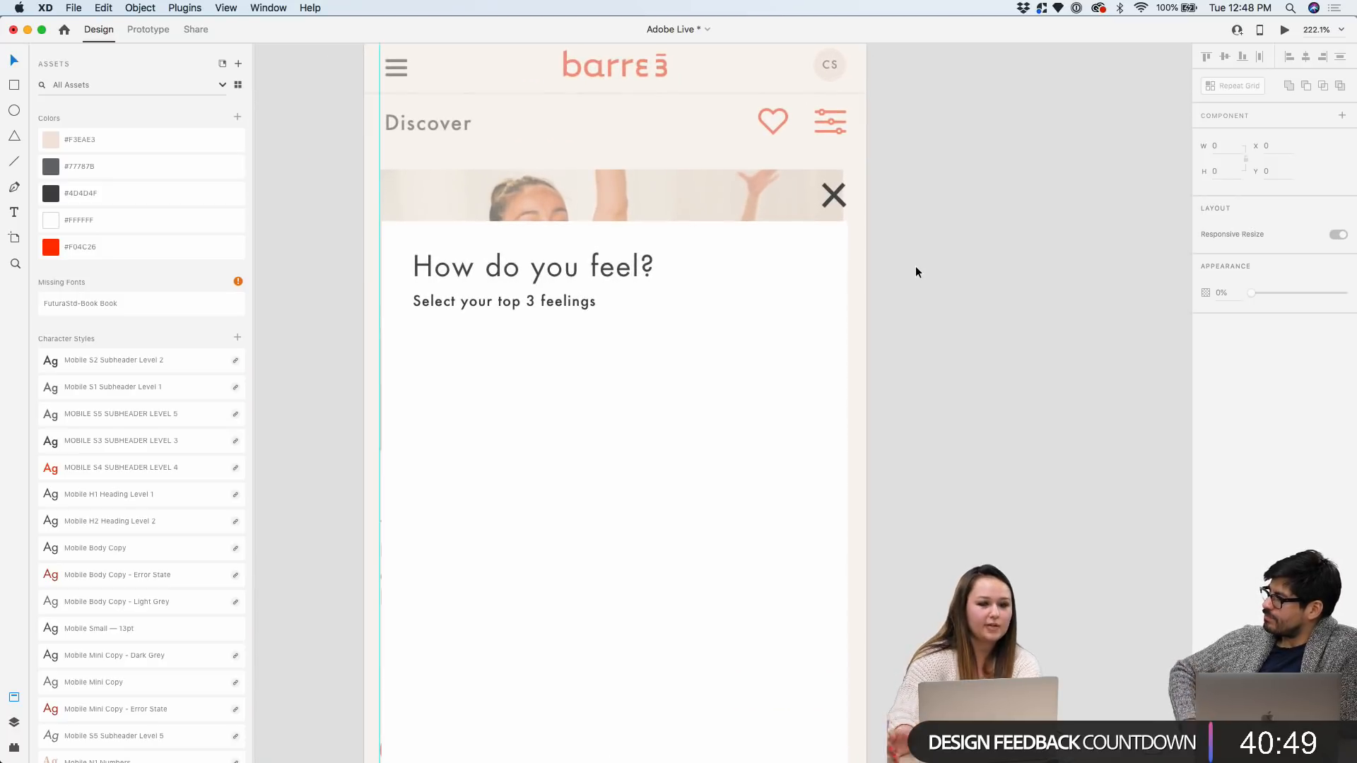
pyautogui.click(656, 267)
pyautogui.scroll(-5, 557, 265)
pyautogui.doubleClick(547, 142)
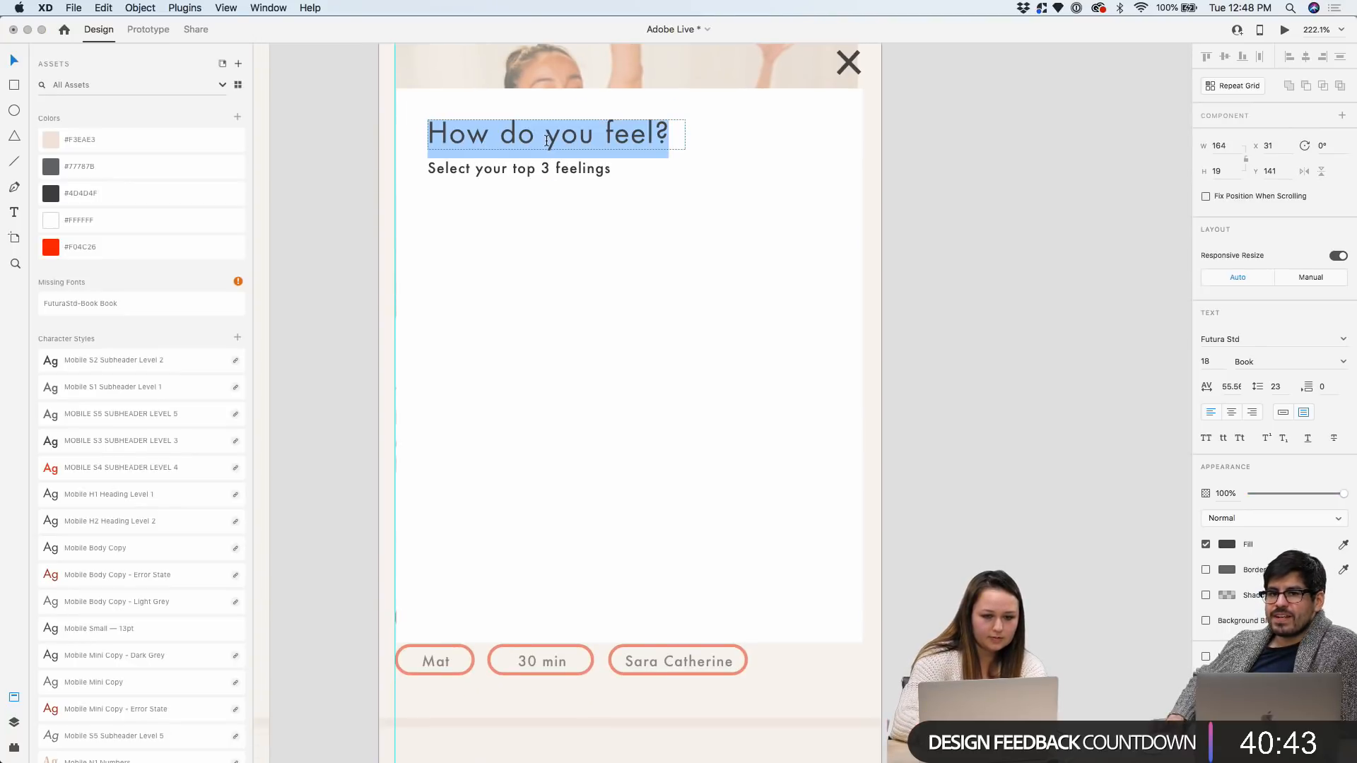
pyautogui.write('Lo')
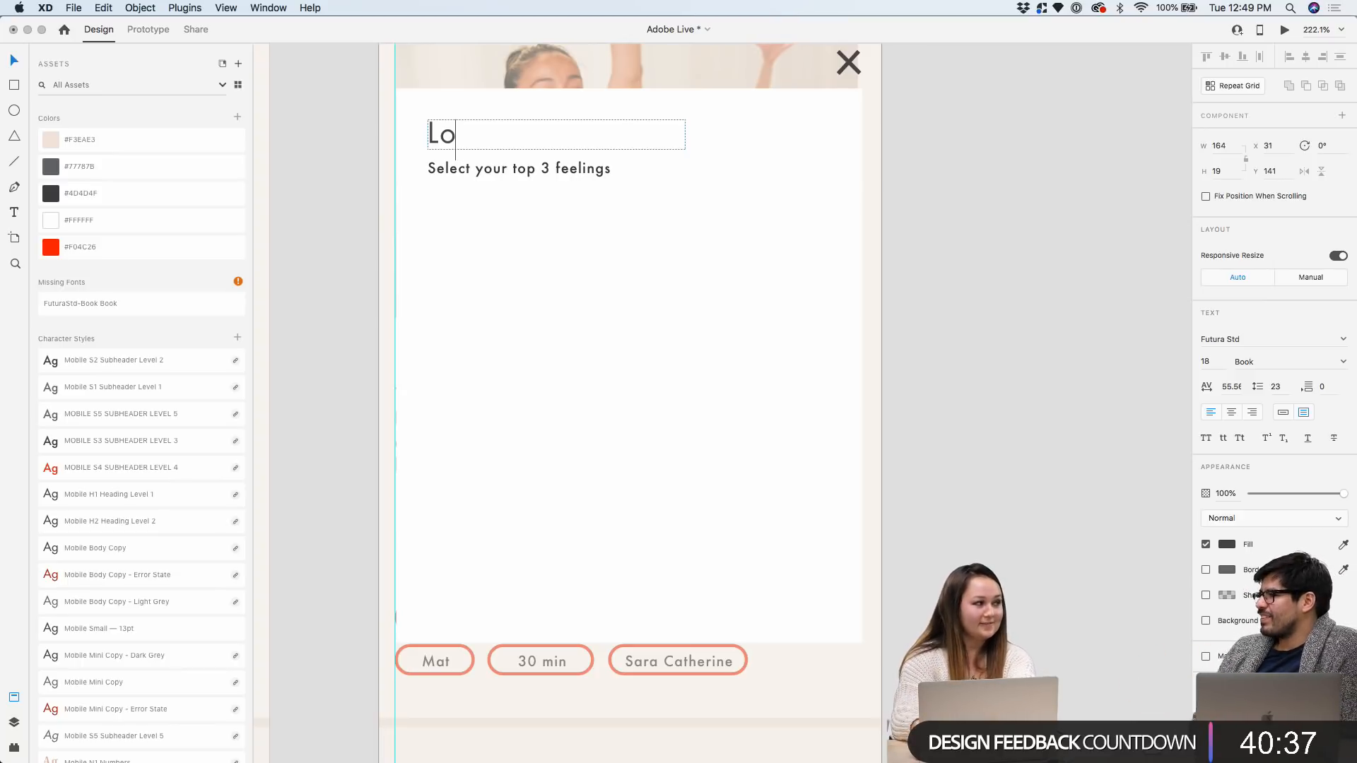
pyautogui.press('Escape')
pyautogui.scroll(-5, 941, 94)
# Survey the artboards, then drag End Card – 2 by its title a few pixels left
pyautogui.scroll(-2, 944, 95)
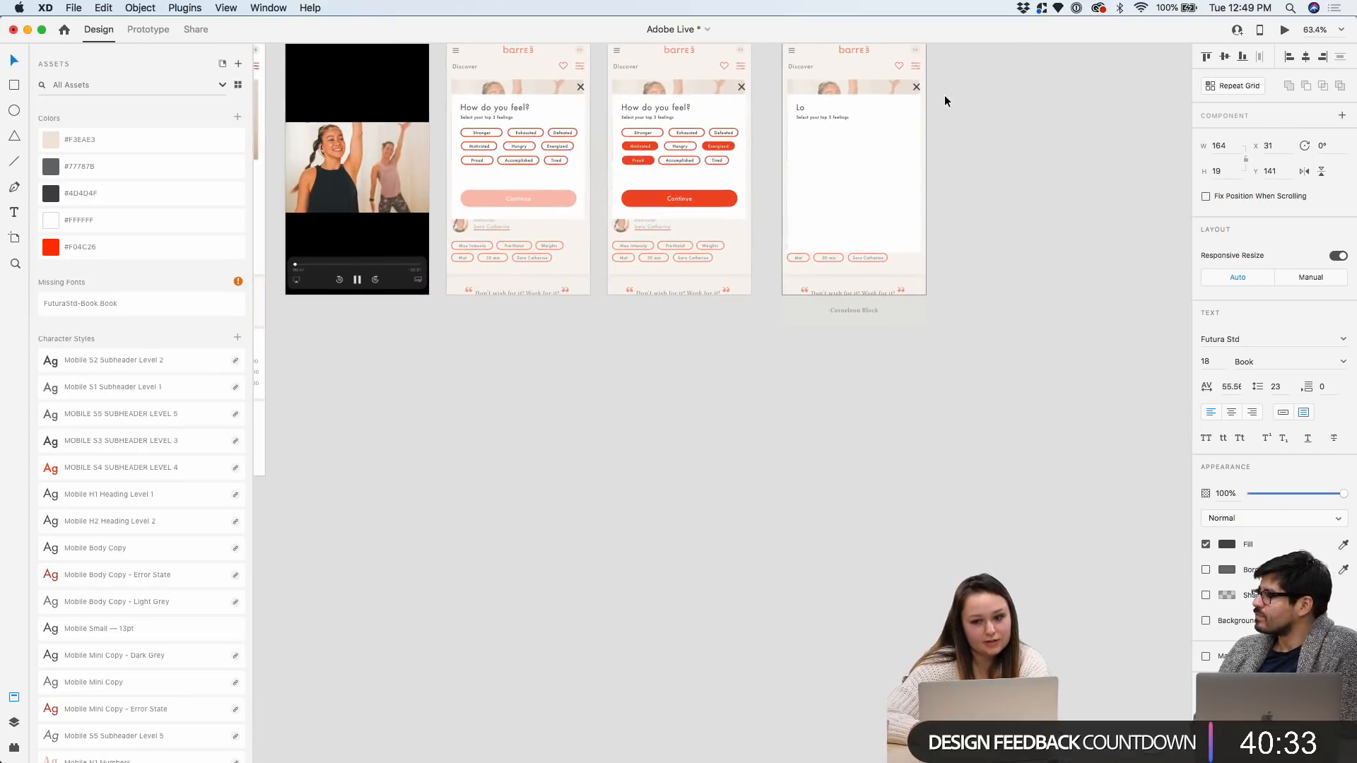
pyautogui.scroll(3, 870, 225)
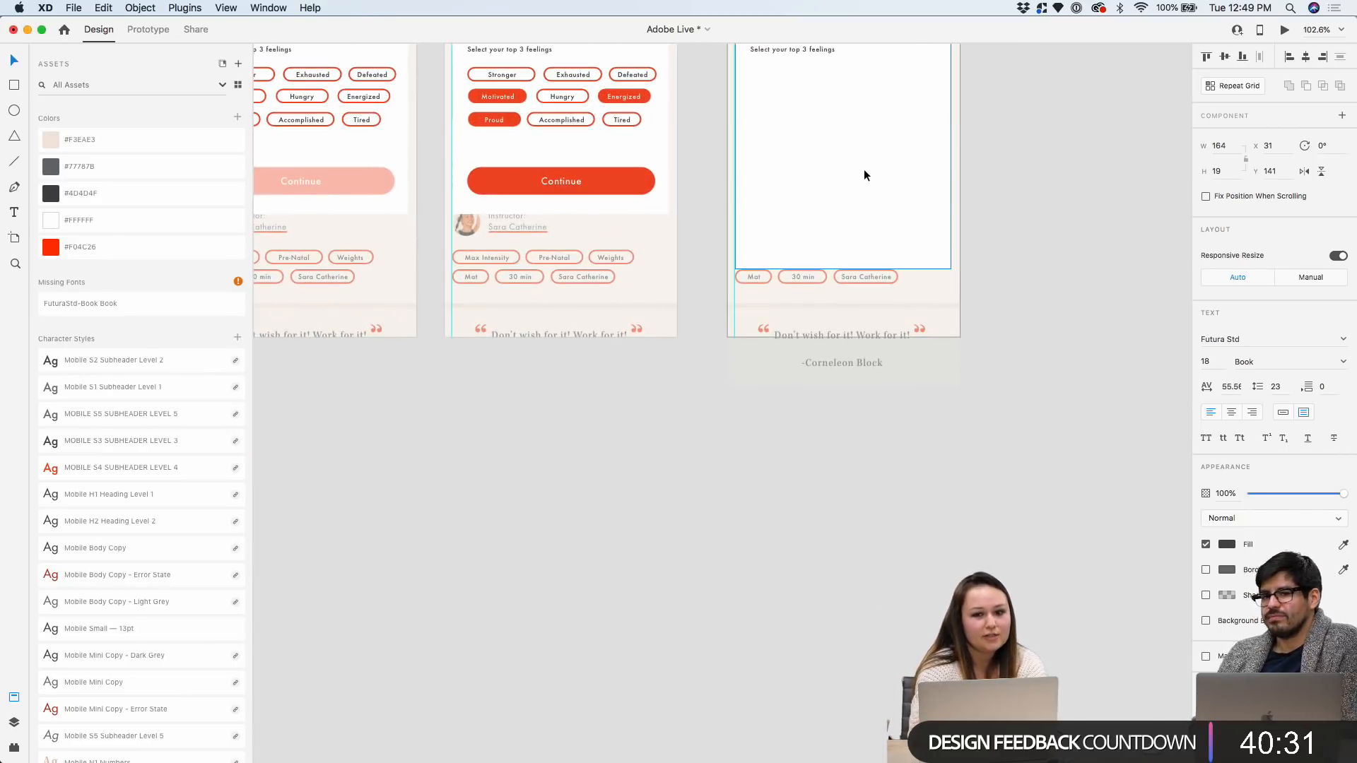
pyautogui.scroll(-4, 864, 171)
pyautogui.scroll(-3, 863, 168)
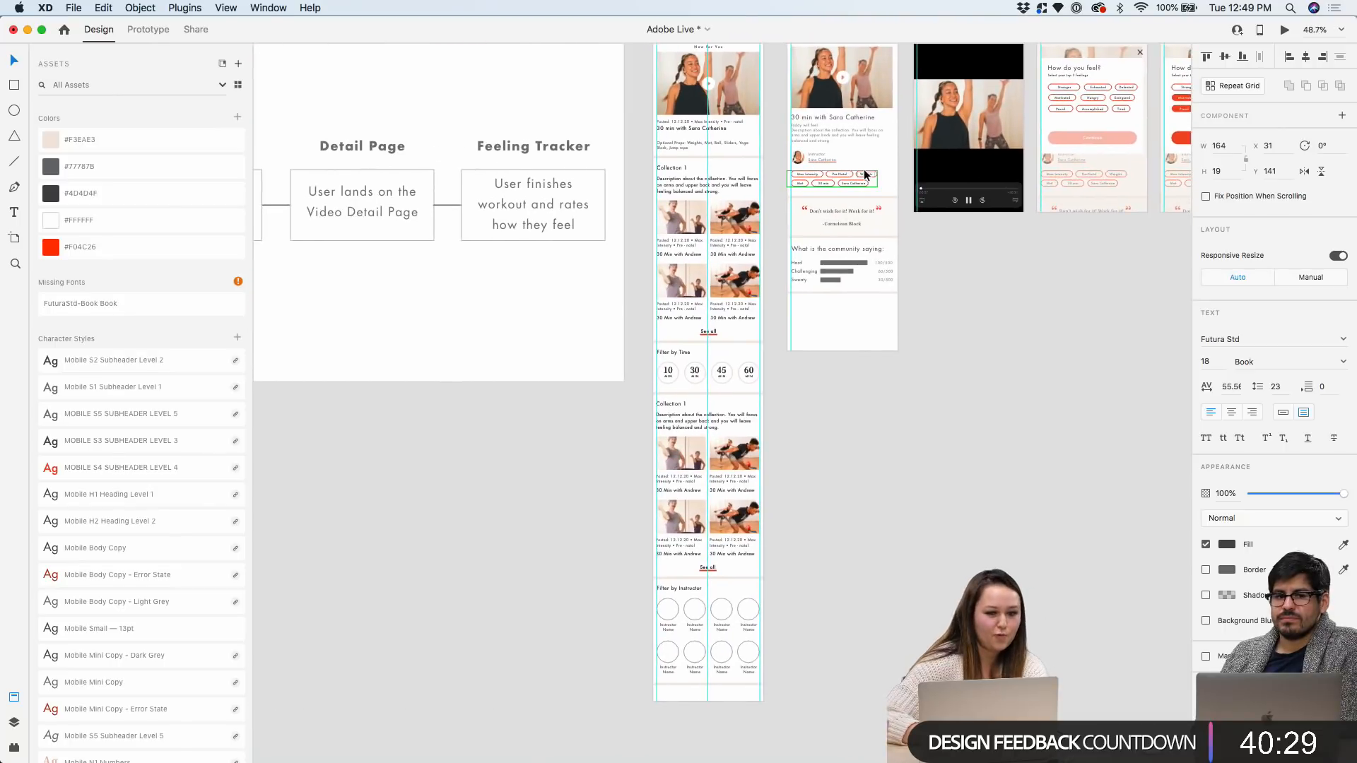
pyautogui.hscroll(-5, 864, 168)
pyautogui.scroll(1, 865, 173)
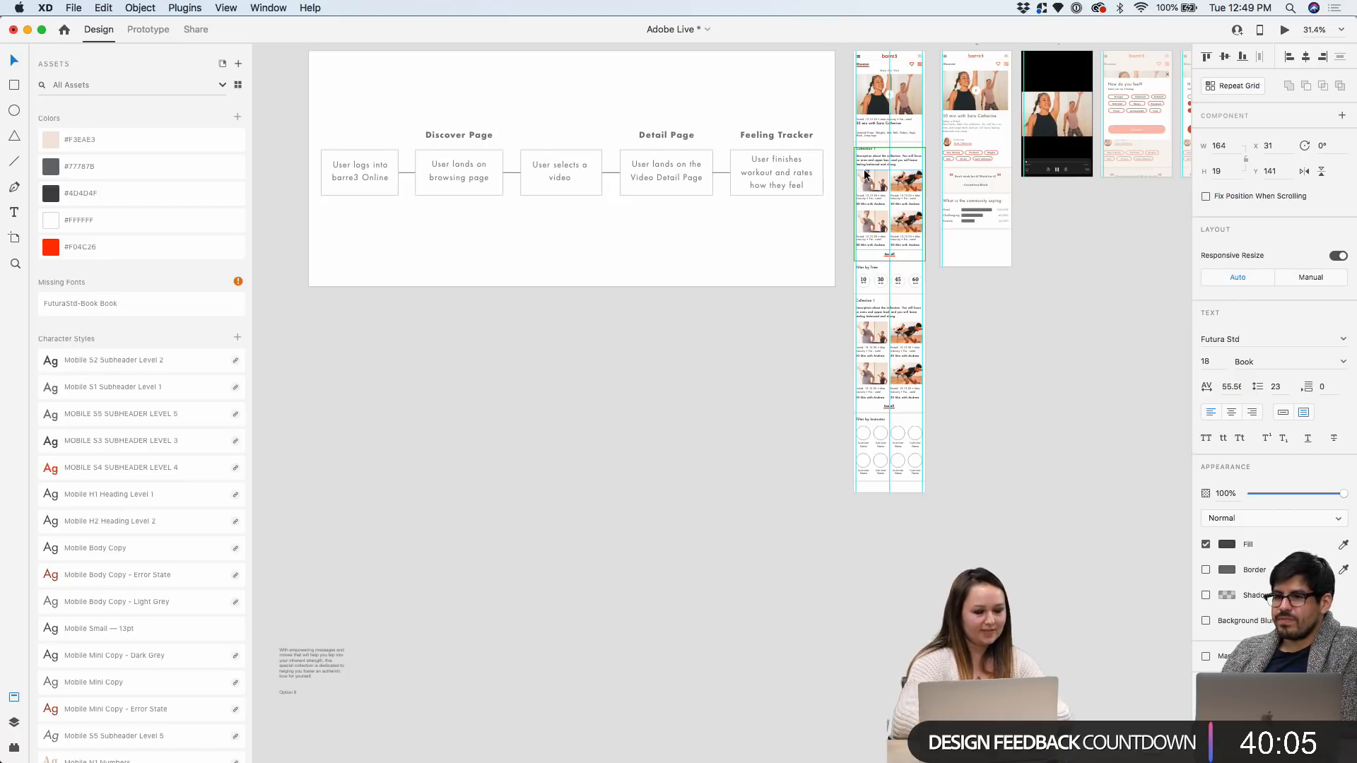
pyautogui.hscroll(3, 865, 174)
pyautogui.scroll(2, 865, 174)
pyautogui.scroll(-2, 669, 371)
pyautogui.hscroll(3, 741, 232)
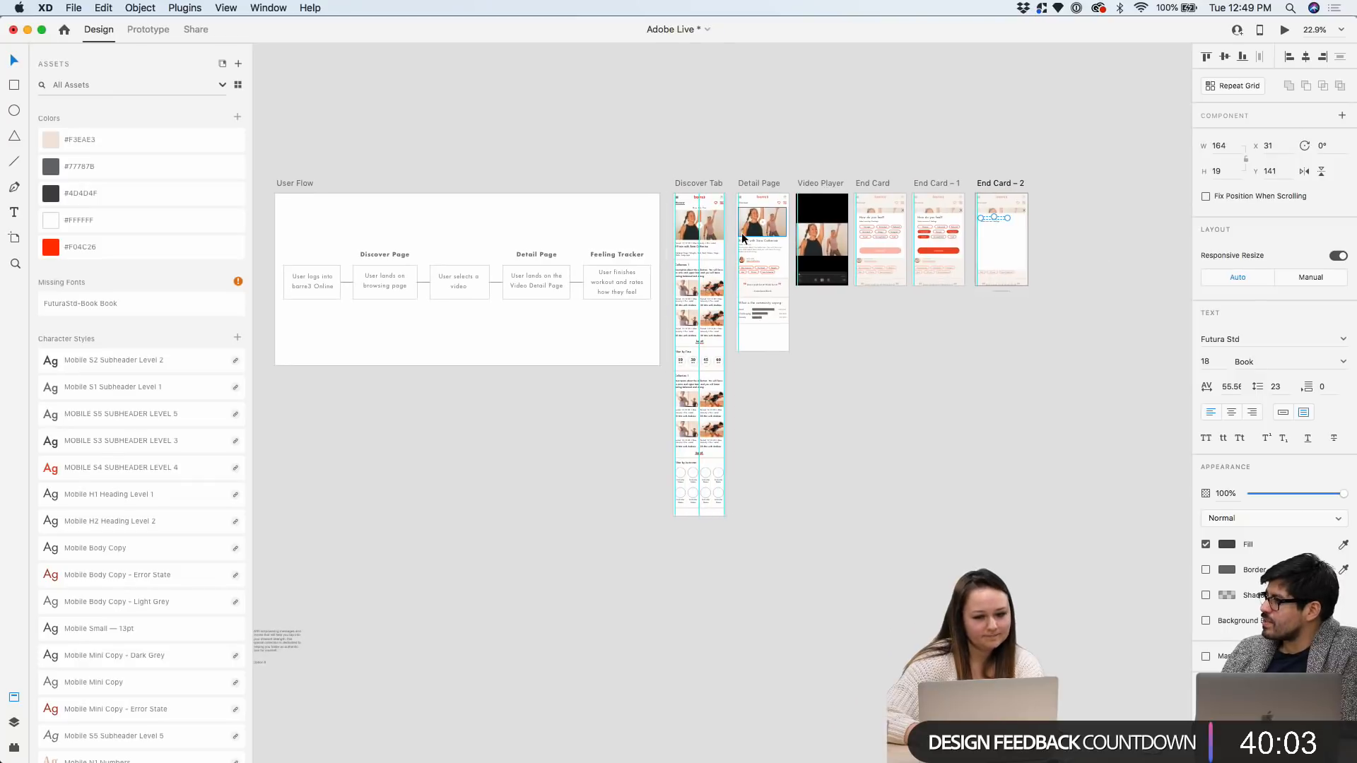
pyautogui.scroll(2, 740, 232)
pyautogui.hscroll(5, 1130, 207)
pyautogui.scroll(5, 1096, 175)
pyautogui.hscroll(-5, 1094, 166)
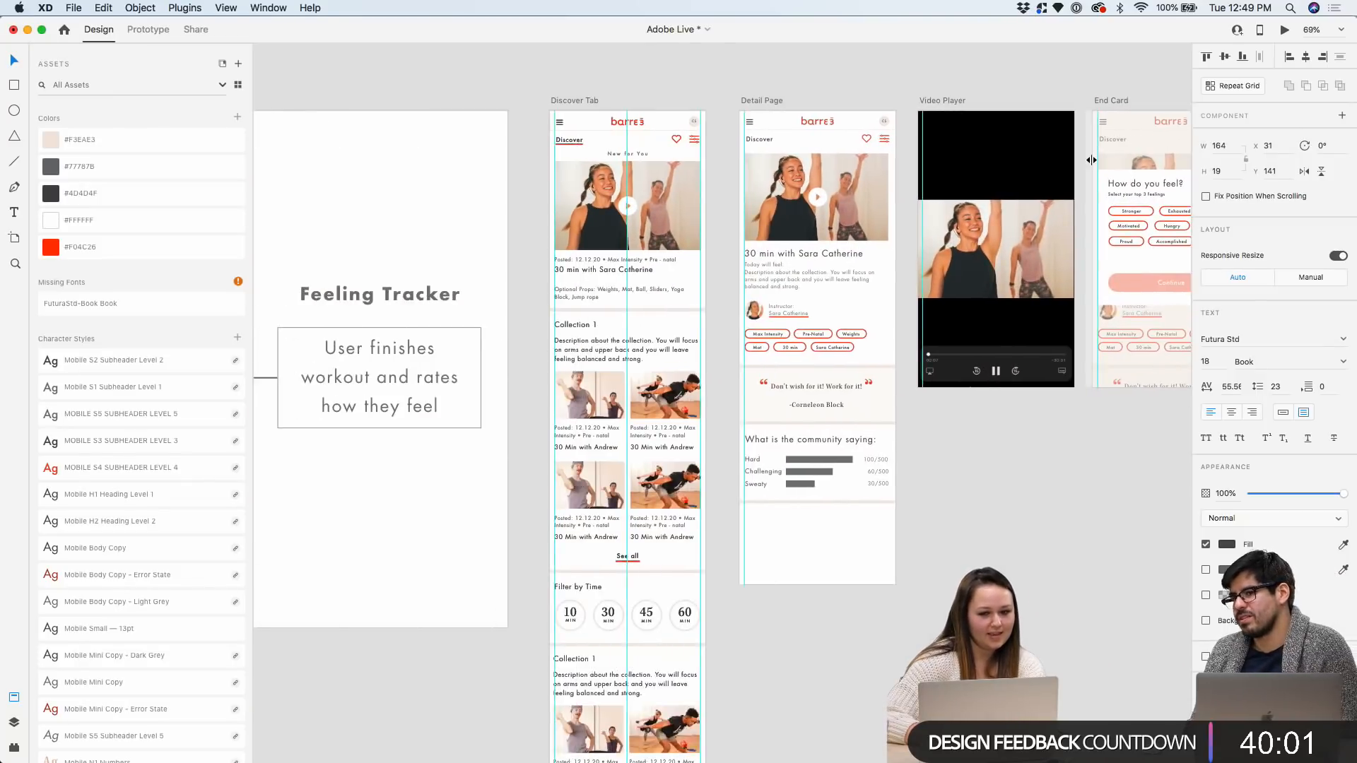
pyautogui.hscroll(10, 1091, 159)
pyautogui.scroll(5, 1059, 155)
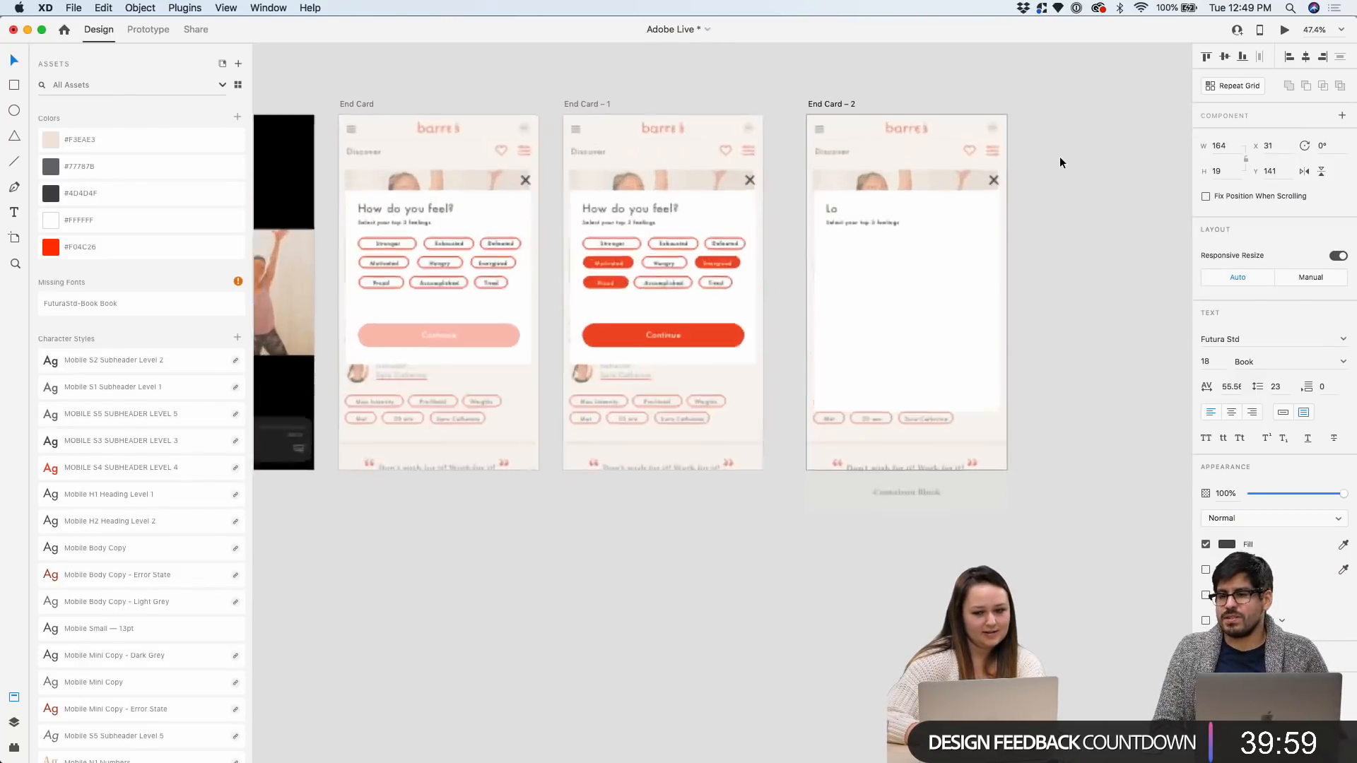
pyautogui.scroll(3, 1060, 177)
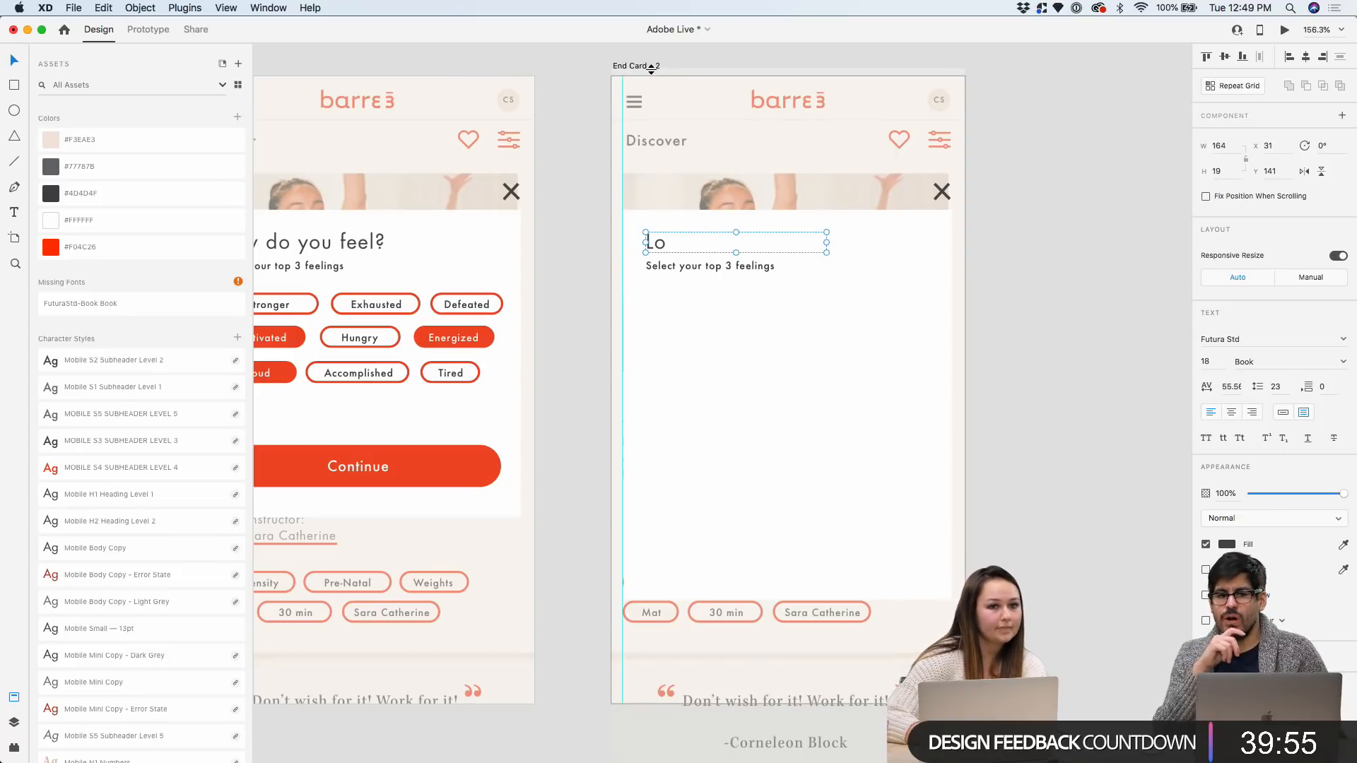
pyautogui.moveTo(651, 67); pyautogui.dragTo(622, 62)
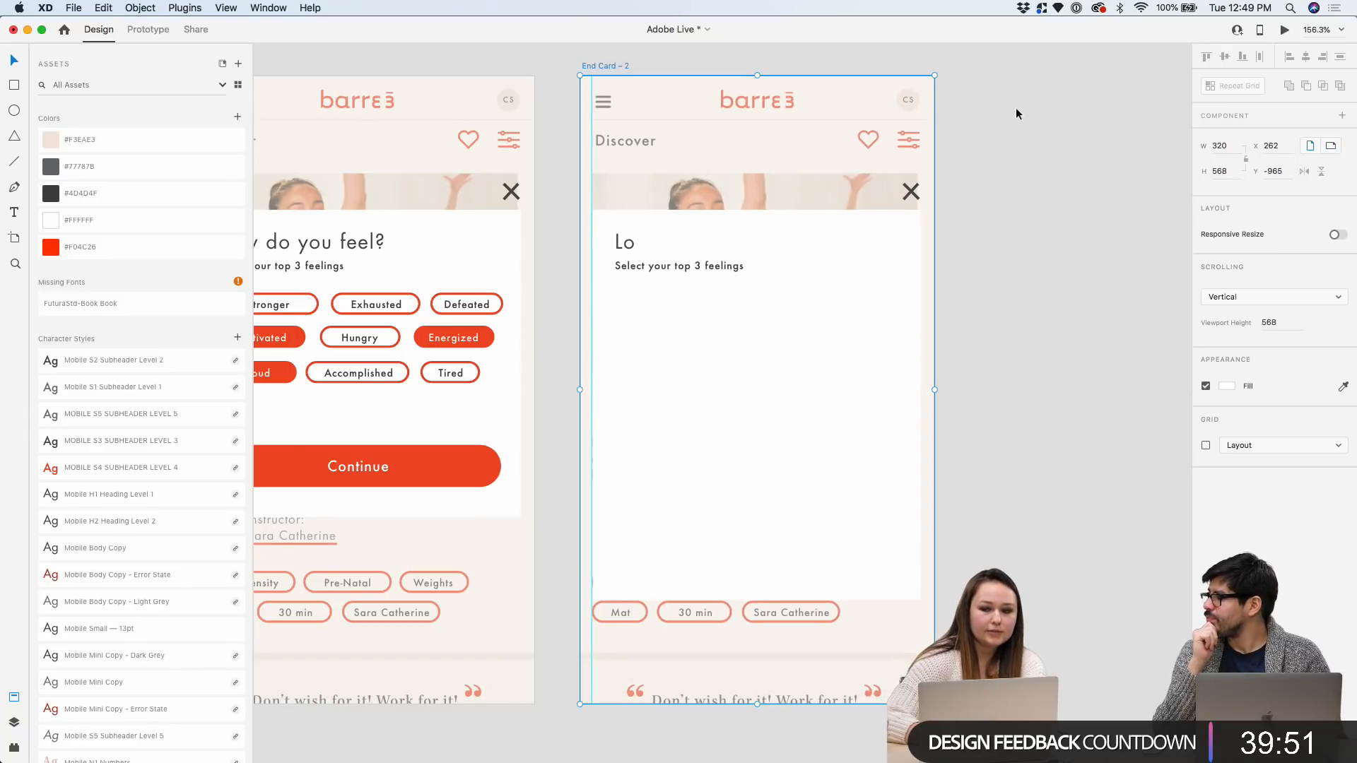
pyautogui.scroll(-3, 1015, 107)
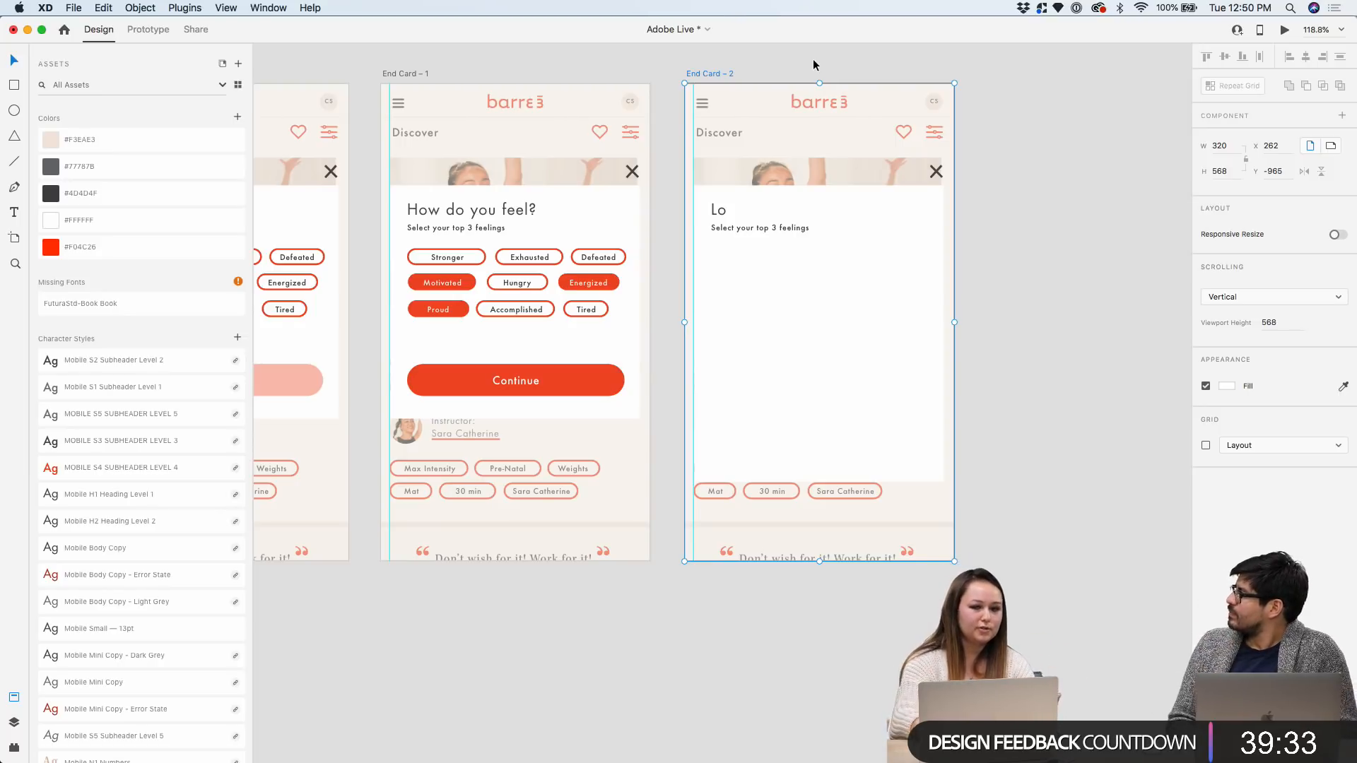
pyautogui.click(743, 56)
# Add a new iPhone 6/7/8 artboard beside End Card – 2
pyautogui.scroll(-5, 744, 55)
pyautogui.hscroll(-8, 743, 52)
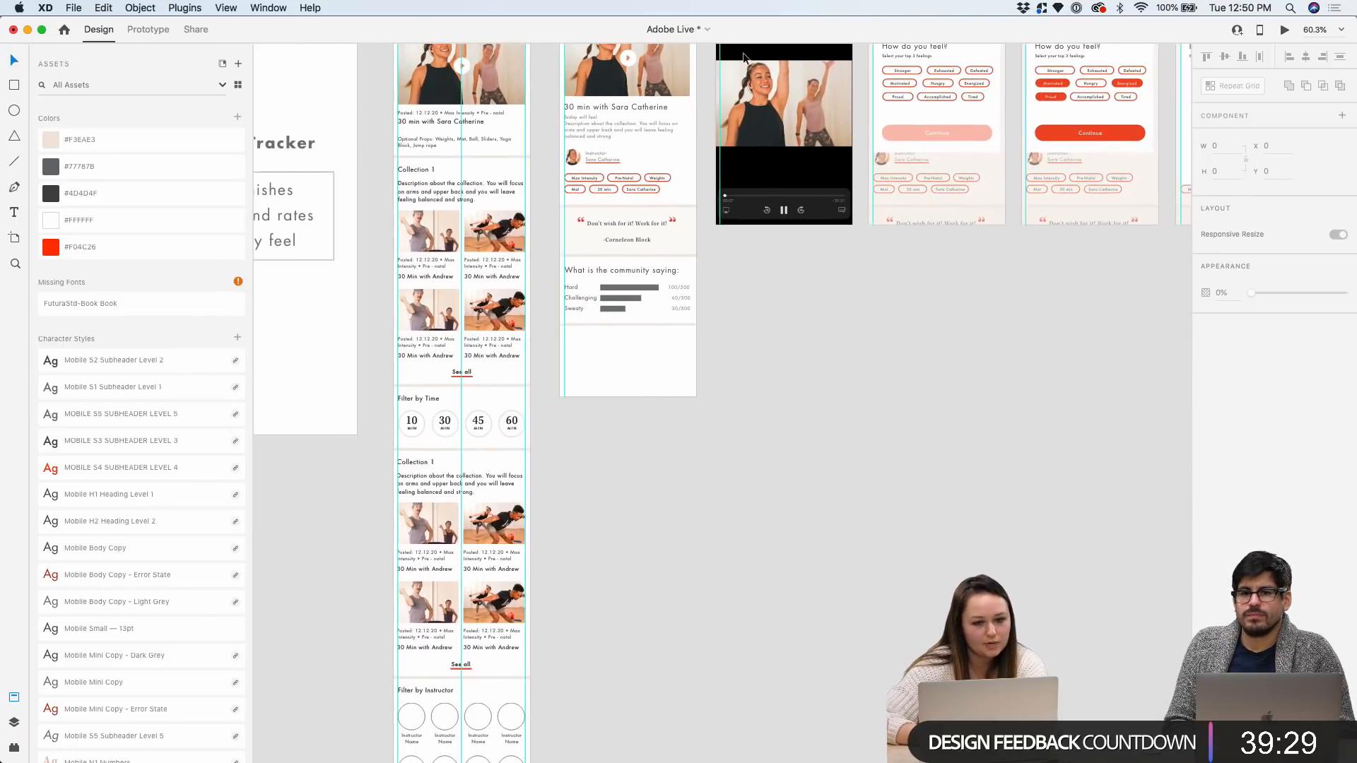
pyautogui.click(574, 62)
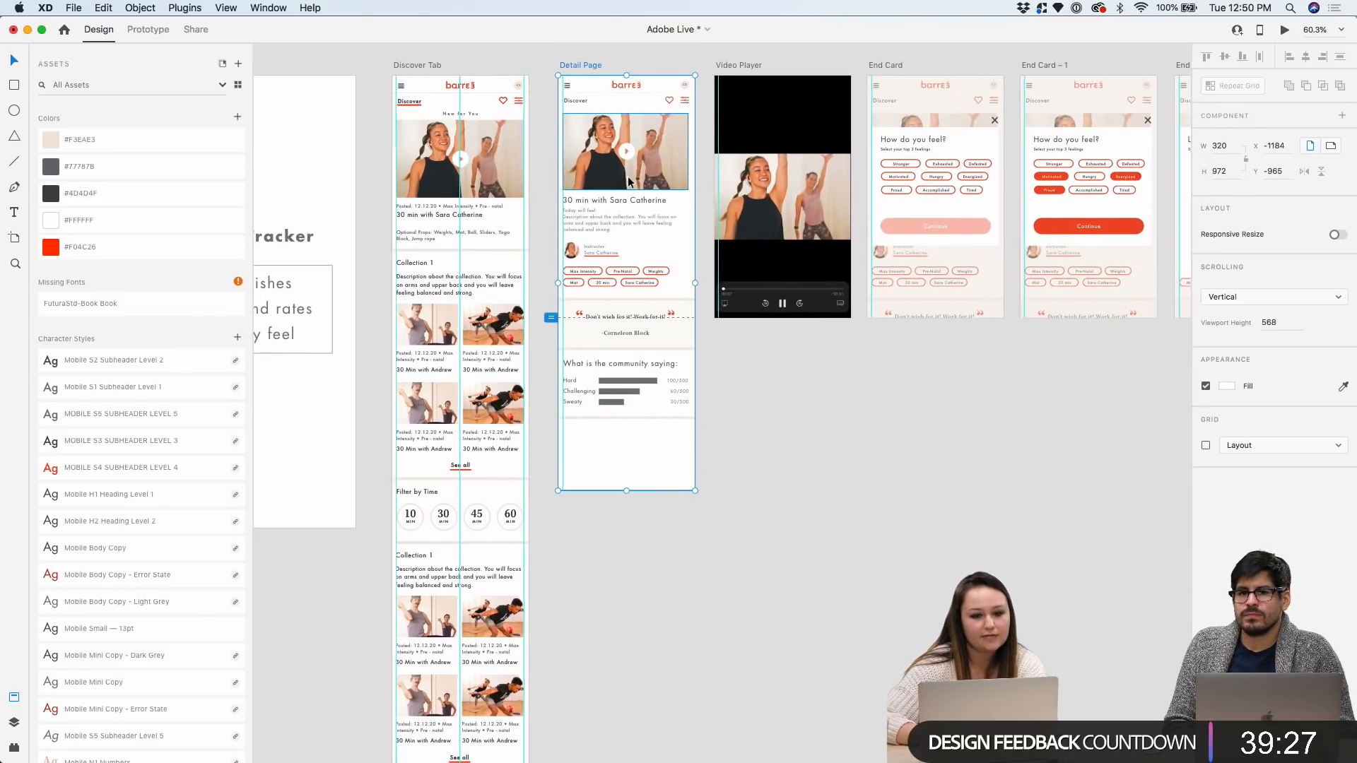
pyautogui.hscroll(3, 754, 227)
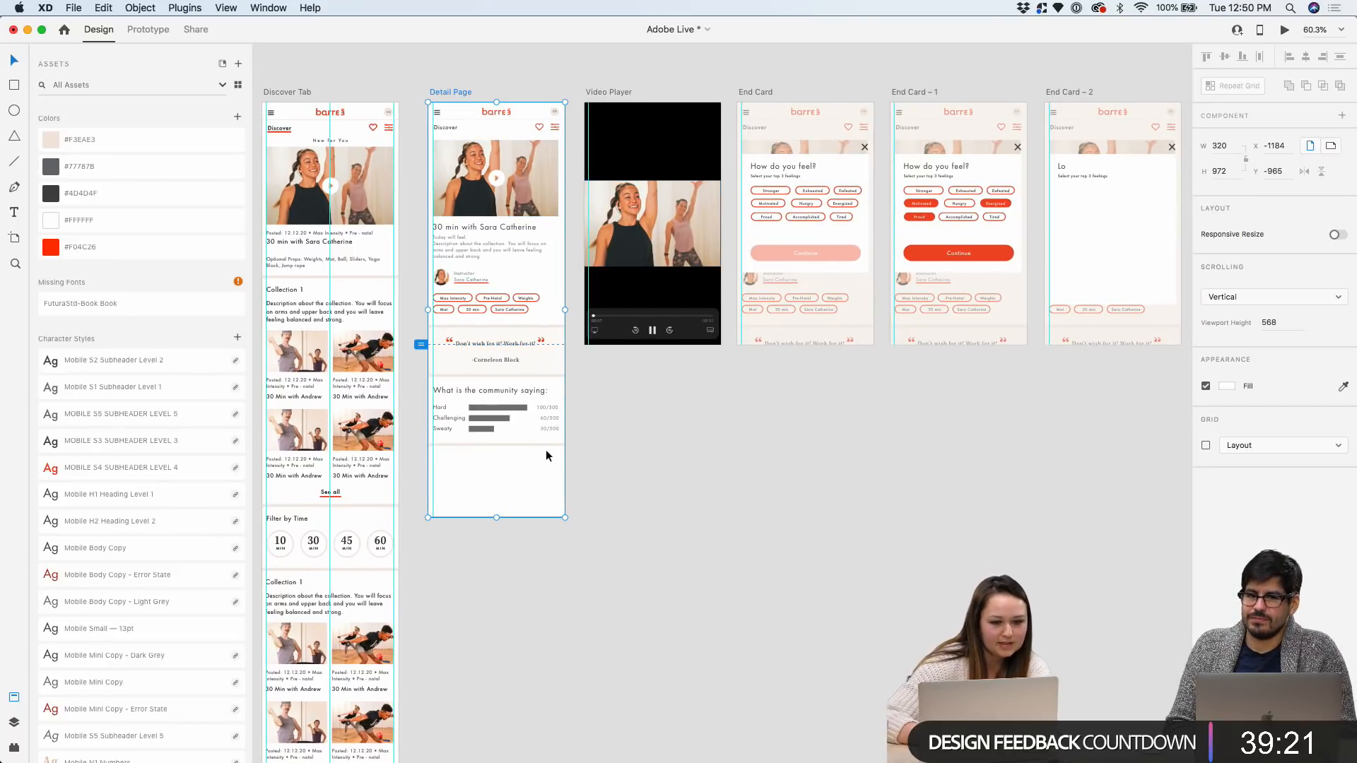
pyautogui.rightClick(658, 419)
pyautogui.click(14, 238)
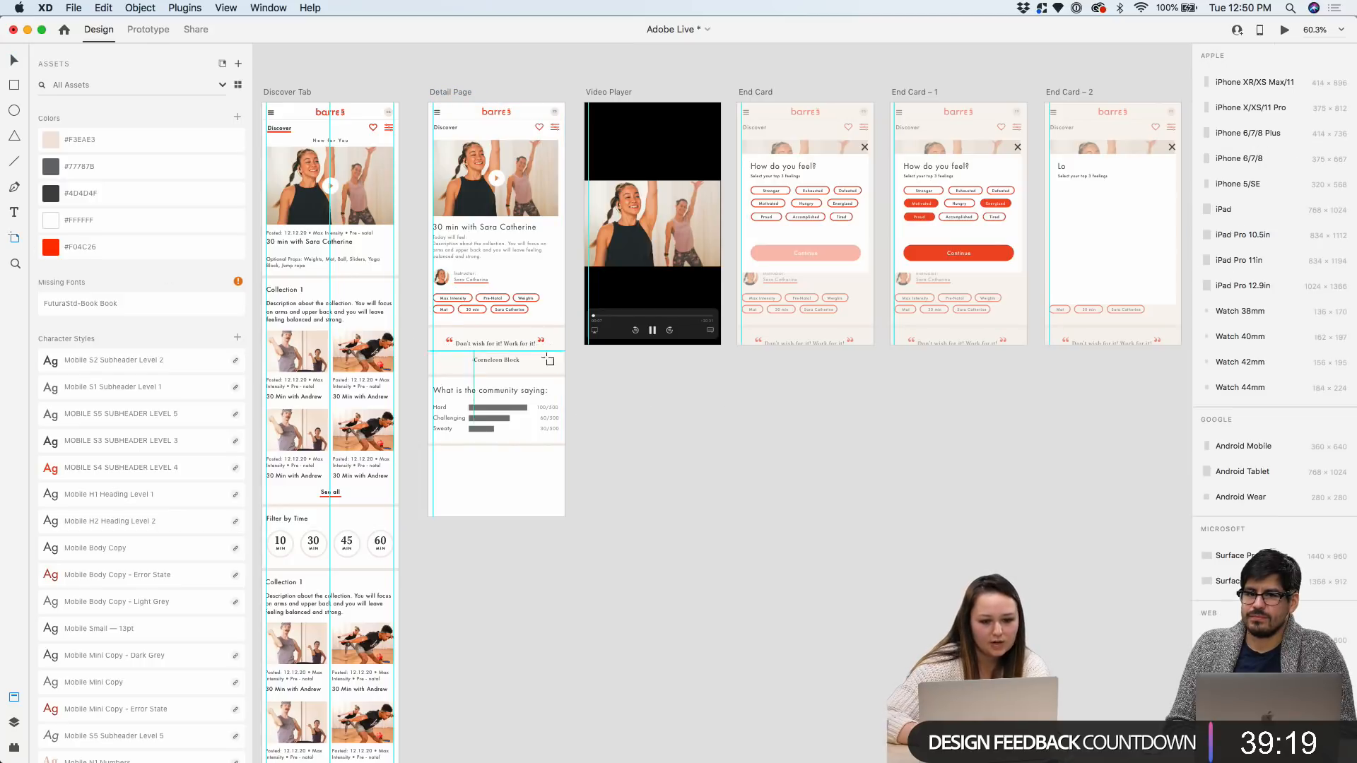
pyautogui.click(1250, 159)
# Paste the Detail Page's top content into iPhone 6/7/8 – 1 and widen it to full width
pyautogui.scroll(-3, 727, 384)
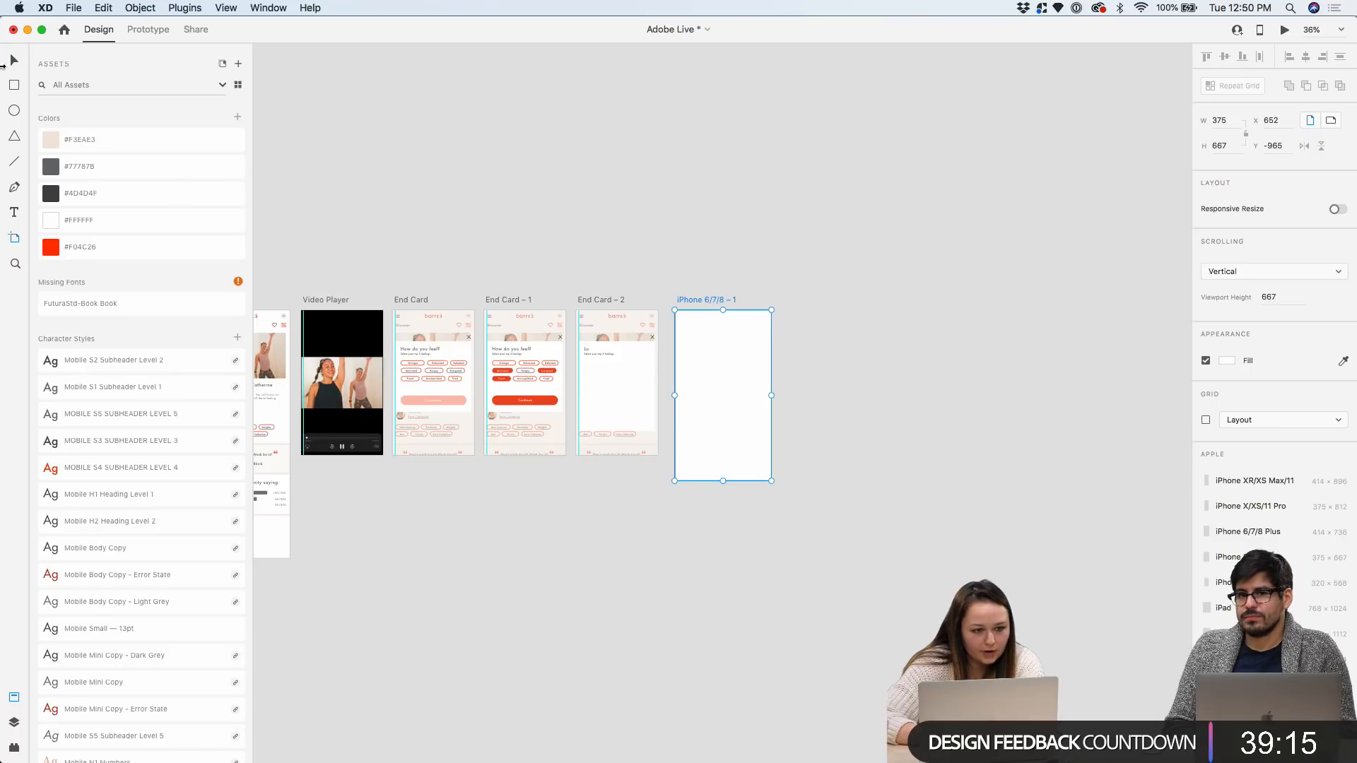
pyautogui.click(15, 61)
pyautogui.scroll(5, 461, 155)
pyautogui.moveTo(470, 189); pyautogui.dragTo(646, 605)
pyautogui.hscroll(10, 646, 605)
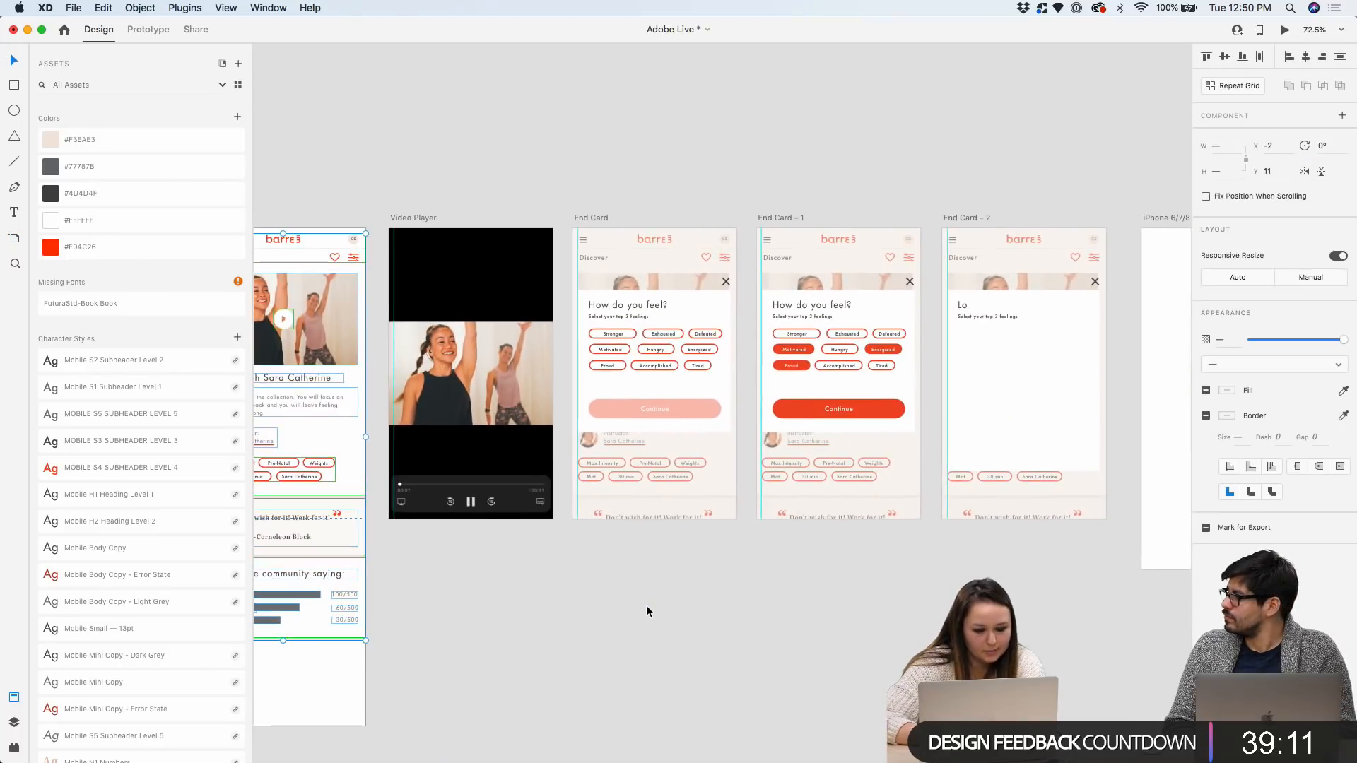
pyautogui.click(648, 234)
pyautogui.press('super+v')
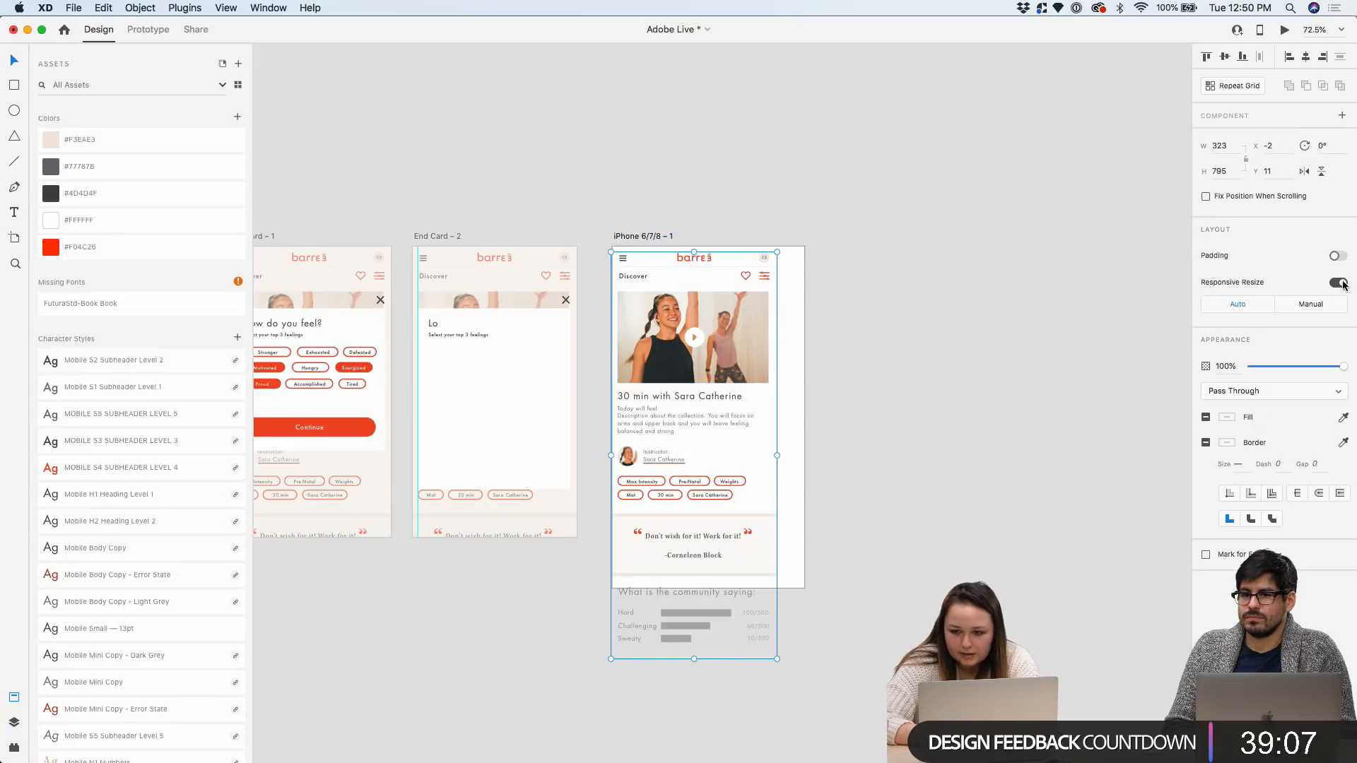
pyautogui.moveTo(777, 455); pyautogui.dragTo(805, 457)
pyautogui.click(862, 403)
# Nudge the iPhone 6/7/8 – 1 artboard slightly to the right
pyautogui.scroll(5, 862, 403)
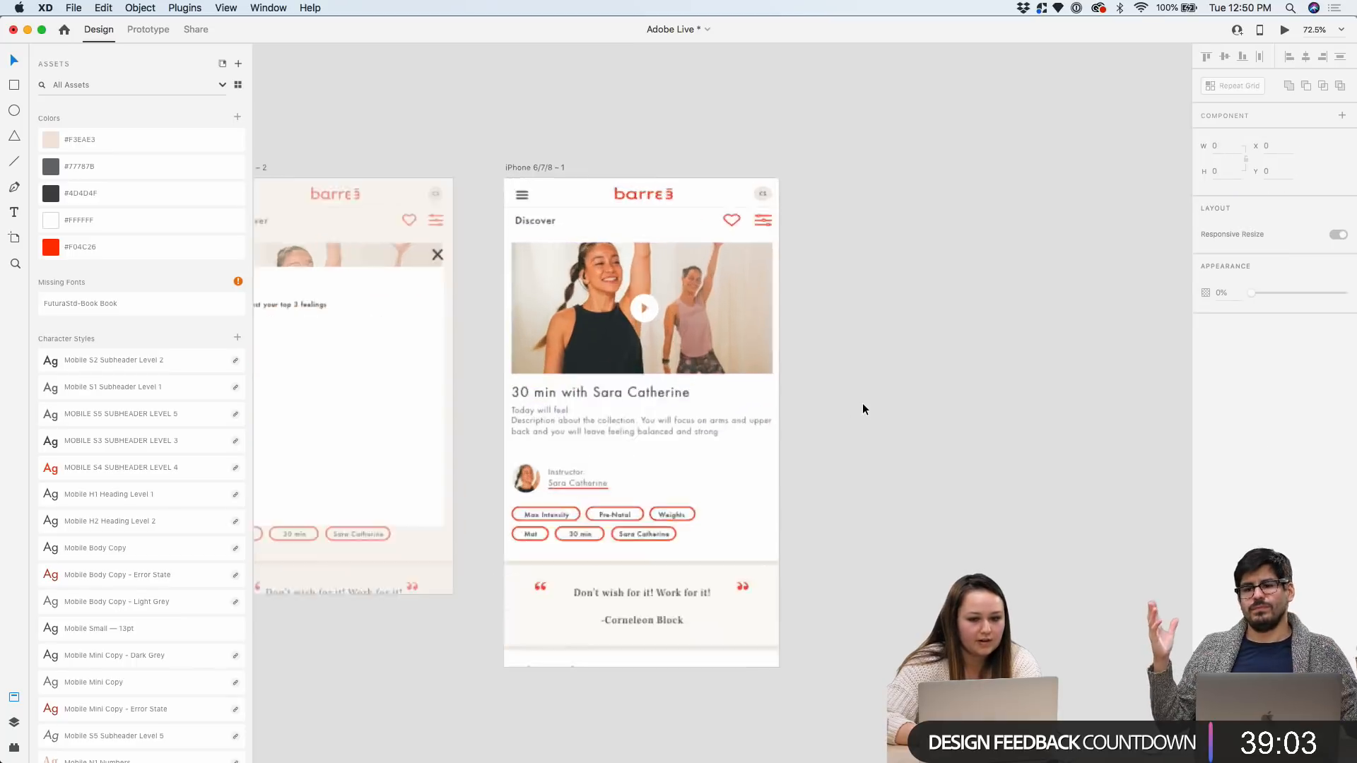
pyautogui.scroll(-5, 803, 157)
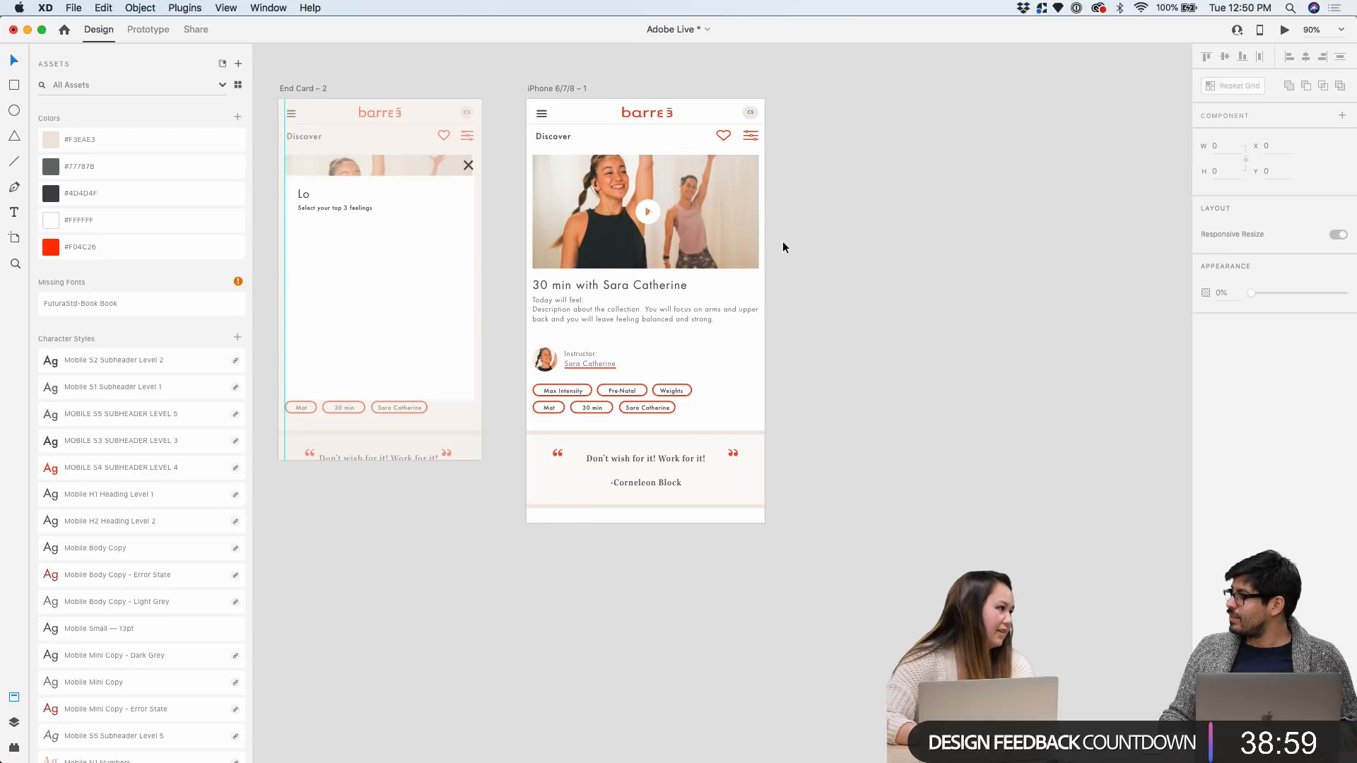
pyautogui.hscroll(-2, 783, 247)
pyautogui.hscroll(-5, 782, 240)
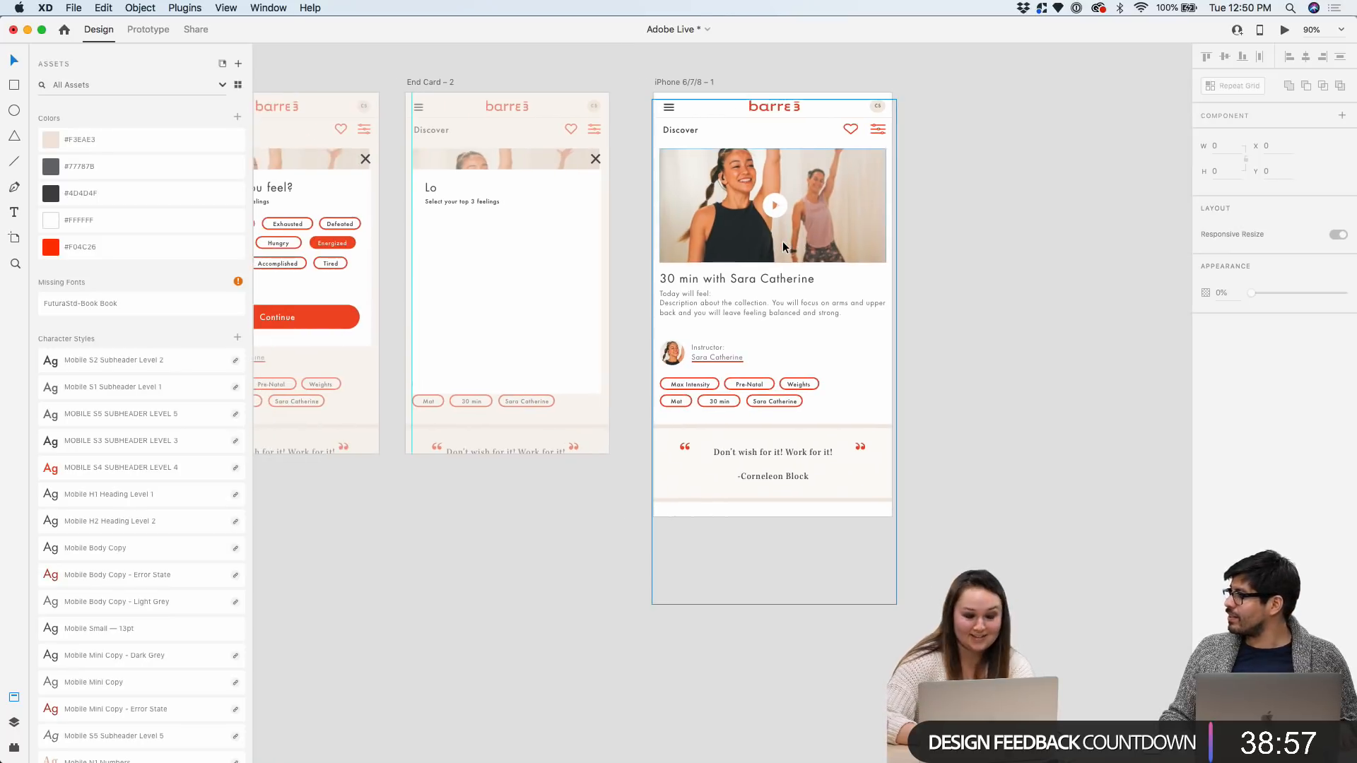
pyautogui.scroll(-3, 790, 152)
pyautogui.hscroll(-5, 790, 153)
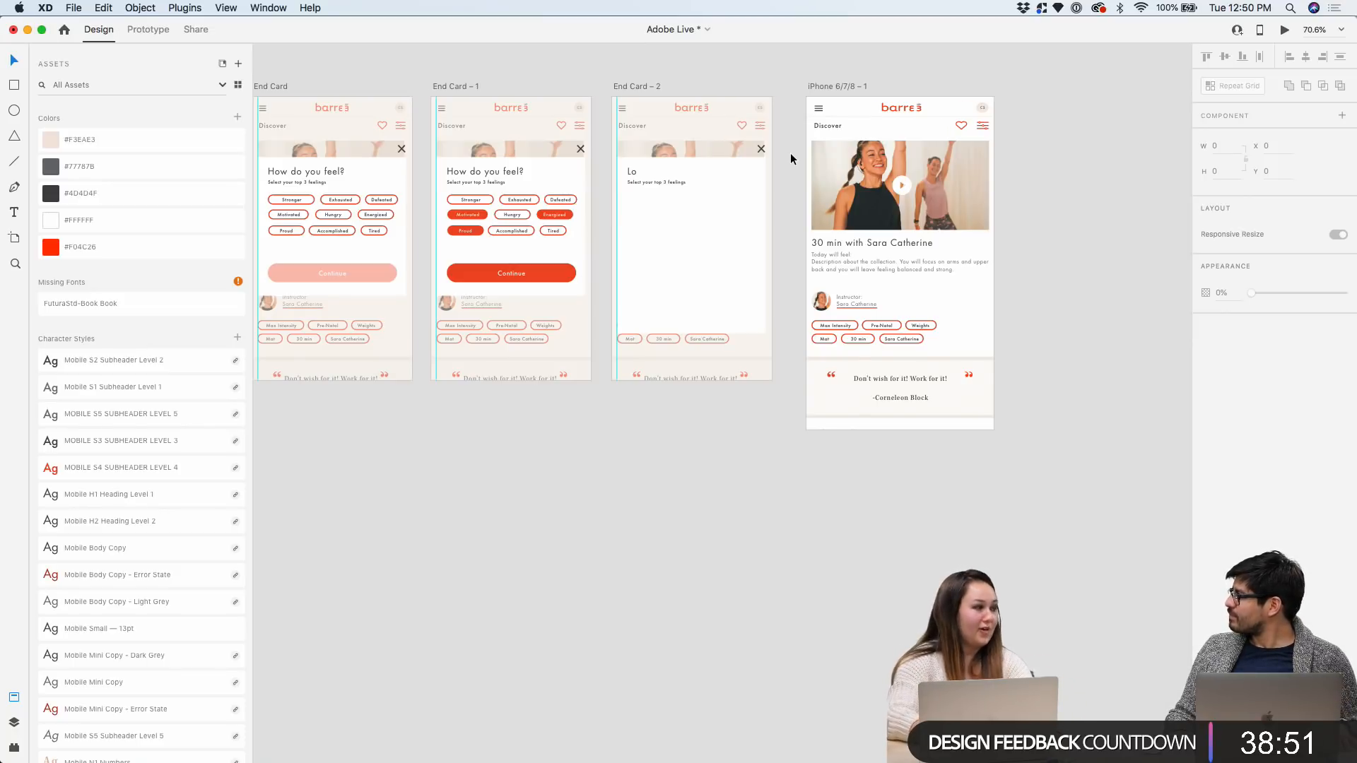
pyautogui.moveTo(853, 84); pyautogui.dragTo(871, 83)
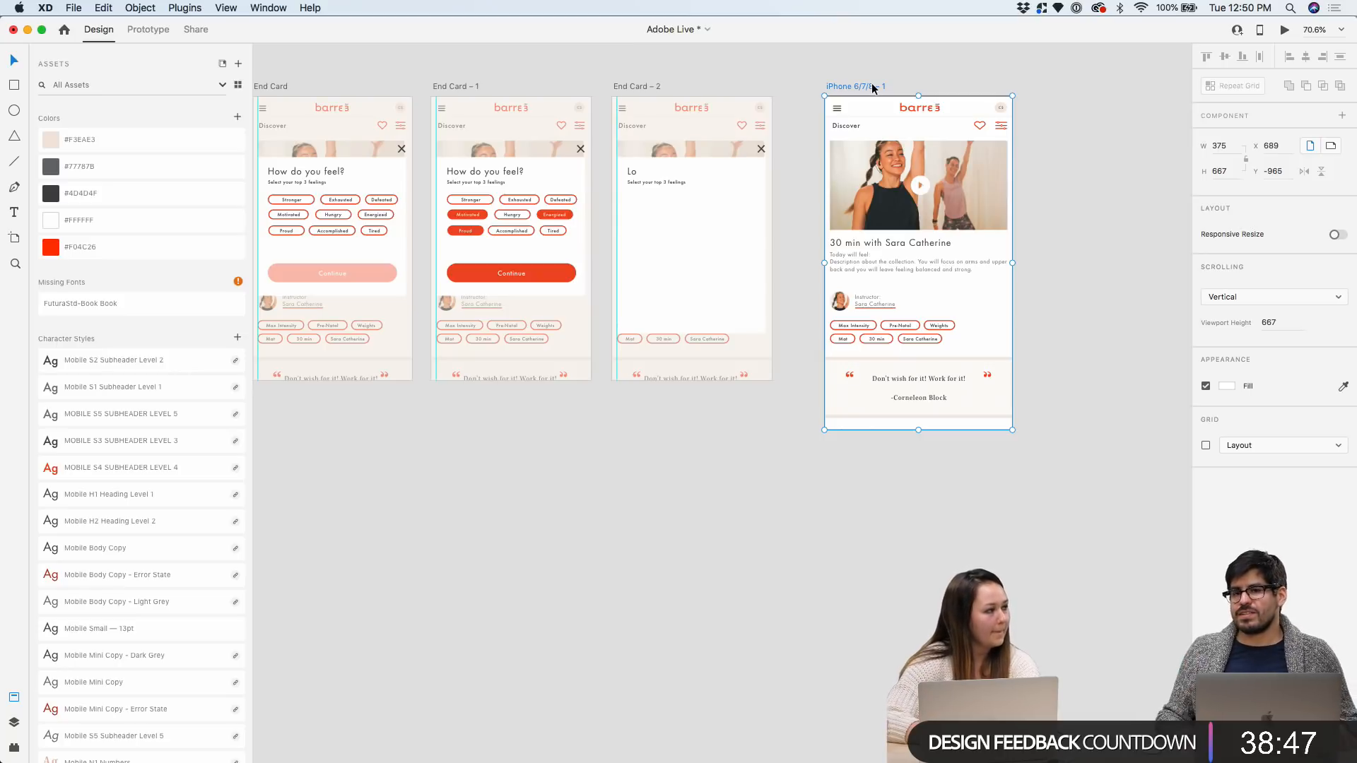
# Move the iPhone 6/7/8 – 1 artboard further to the right
pyautogui.hscroll(-2, 872, 83)
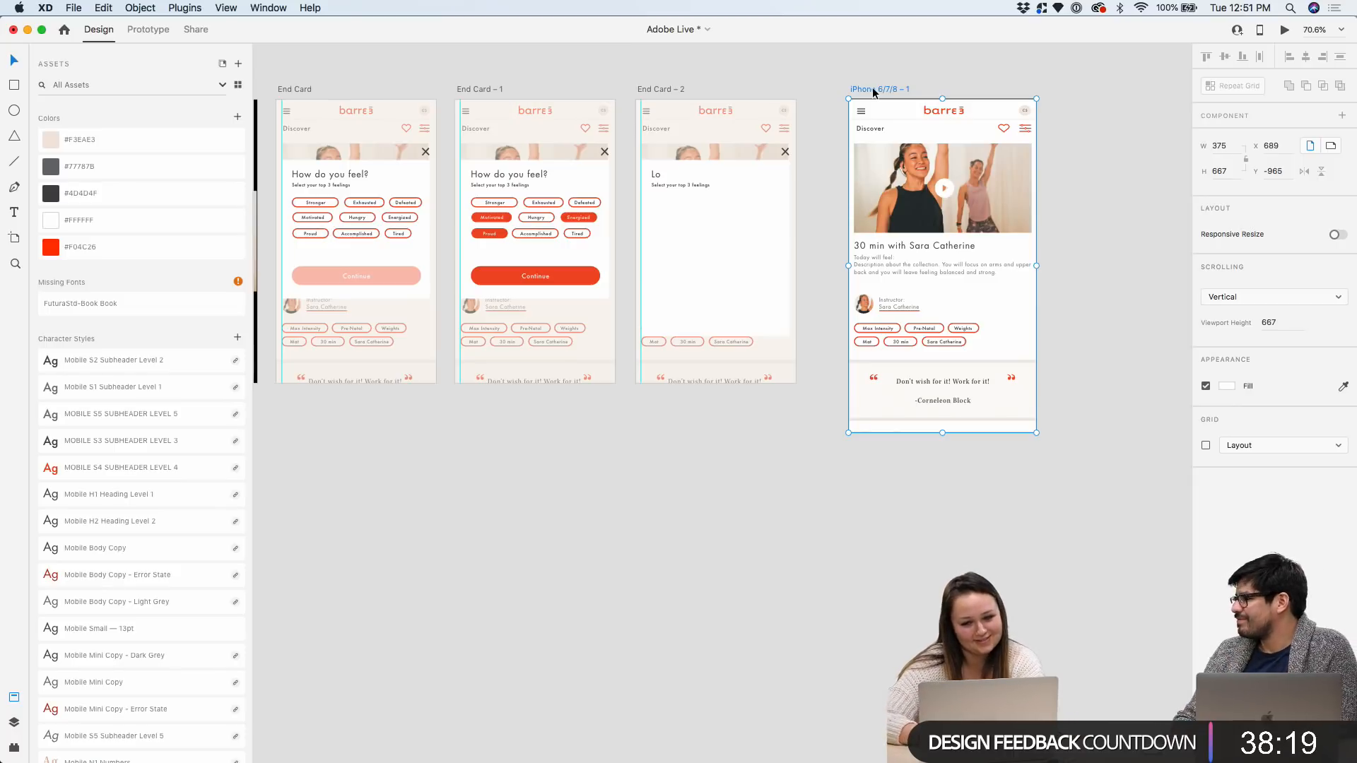
pyautogui.moveTo(874, 91); pyautogui.dragTo(933, 89)
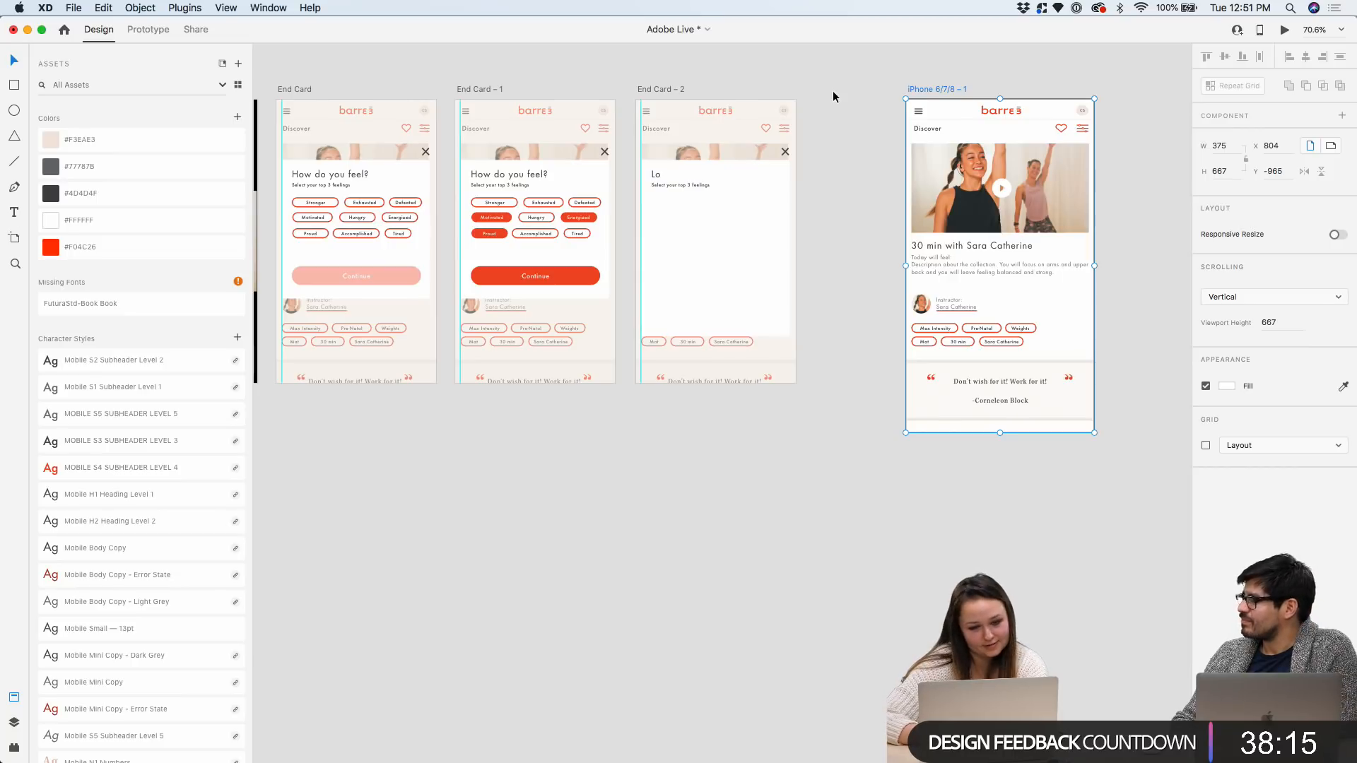
pyautogui.scroll(2, 834, 79)
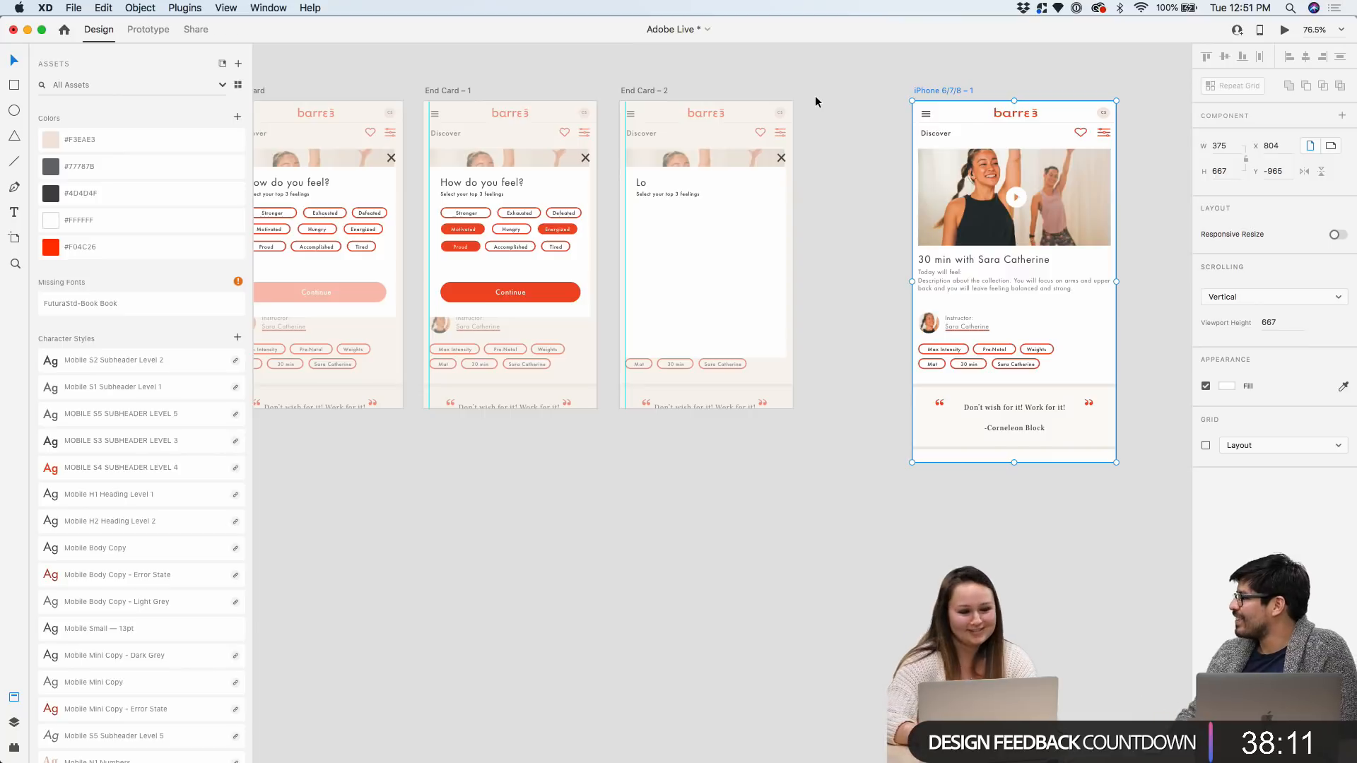
pyautogui.scroll(5, 815, 101)
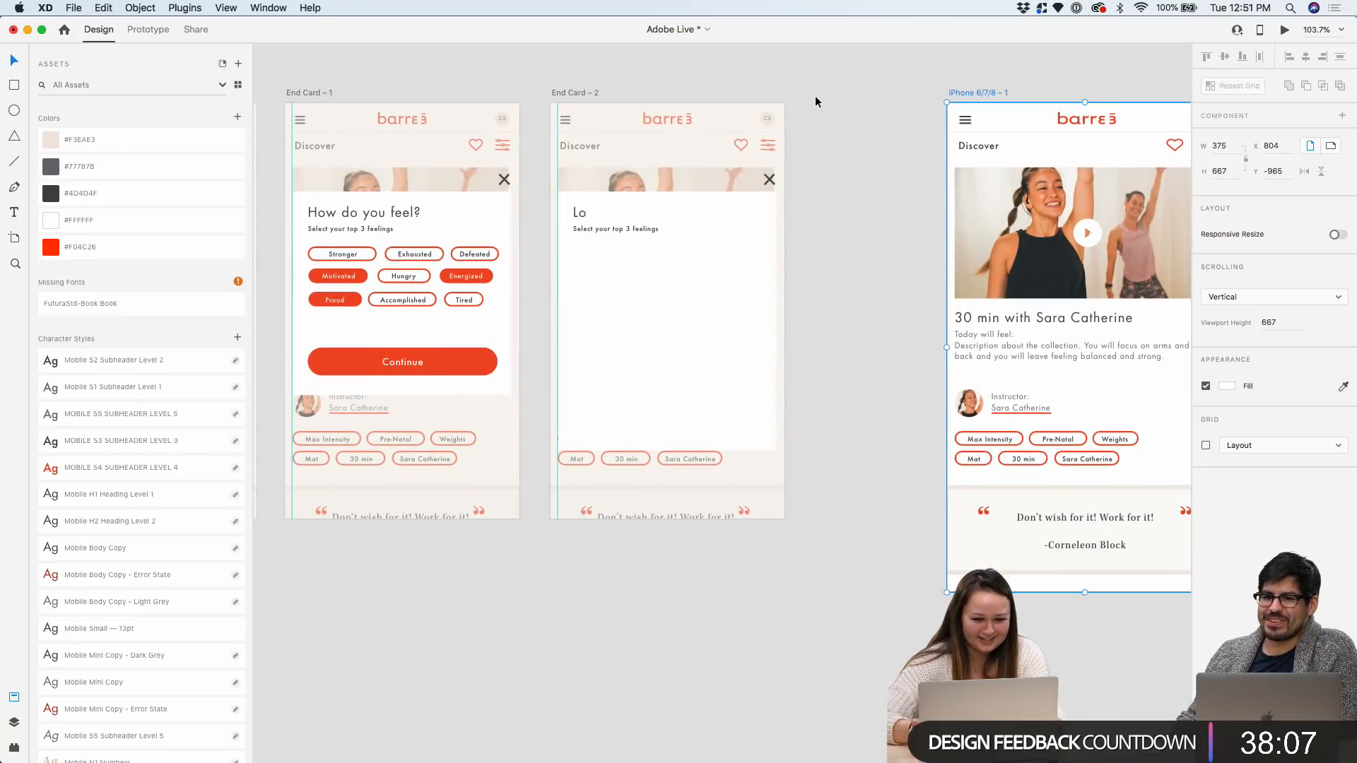
pyautogui.scroll(4, 782, 124)
# Nudge End Card – 2 slightly right and zoom in on its 'Lo' card
pyautogui.click(447, 76)
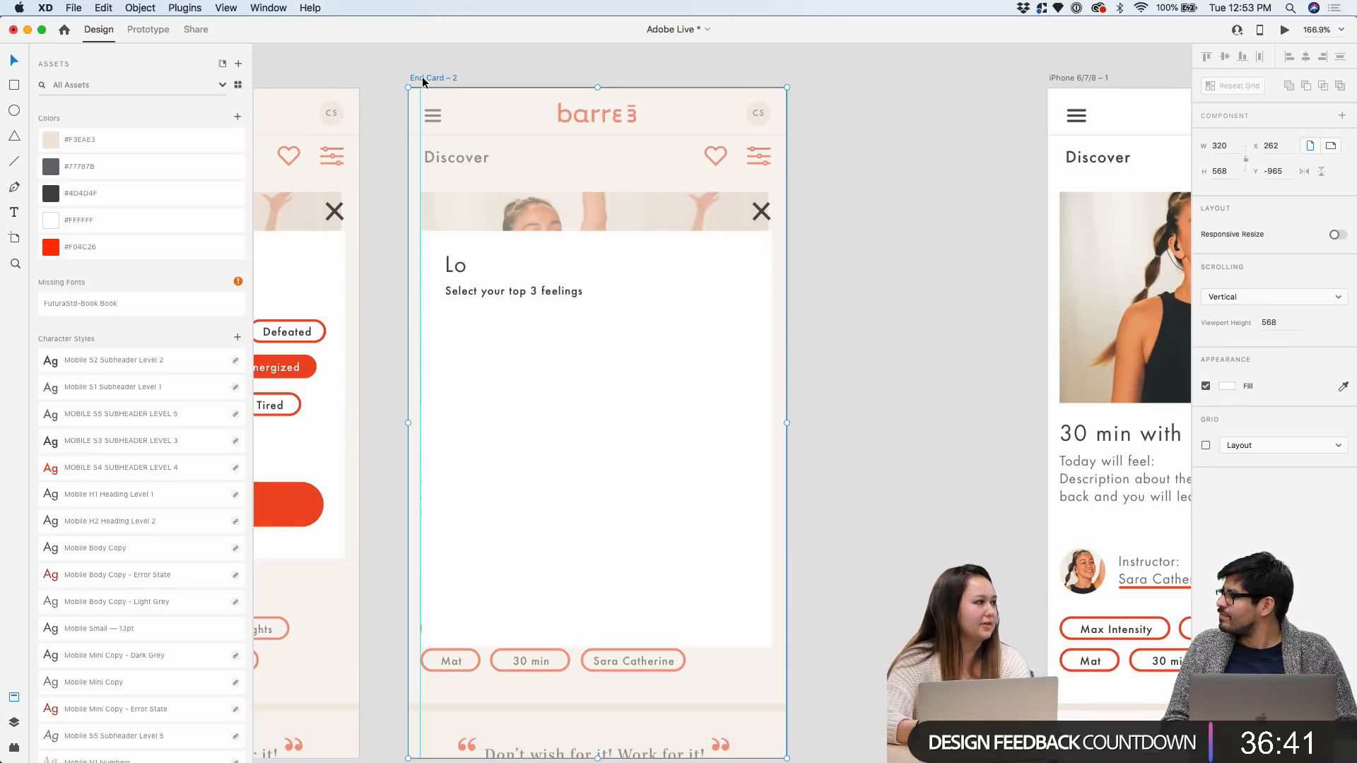
pyautogui.moveTo(431, 76); pyautogui.dragTo(437, 76)
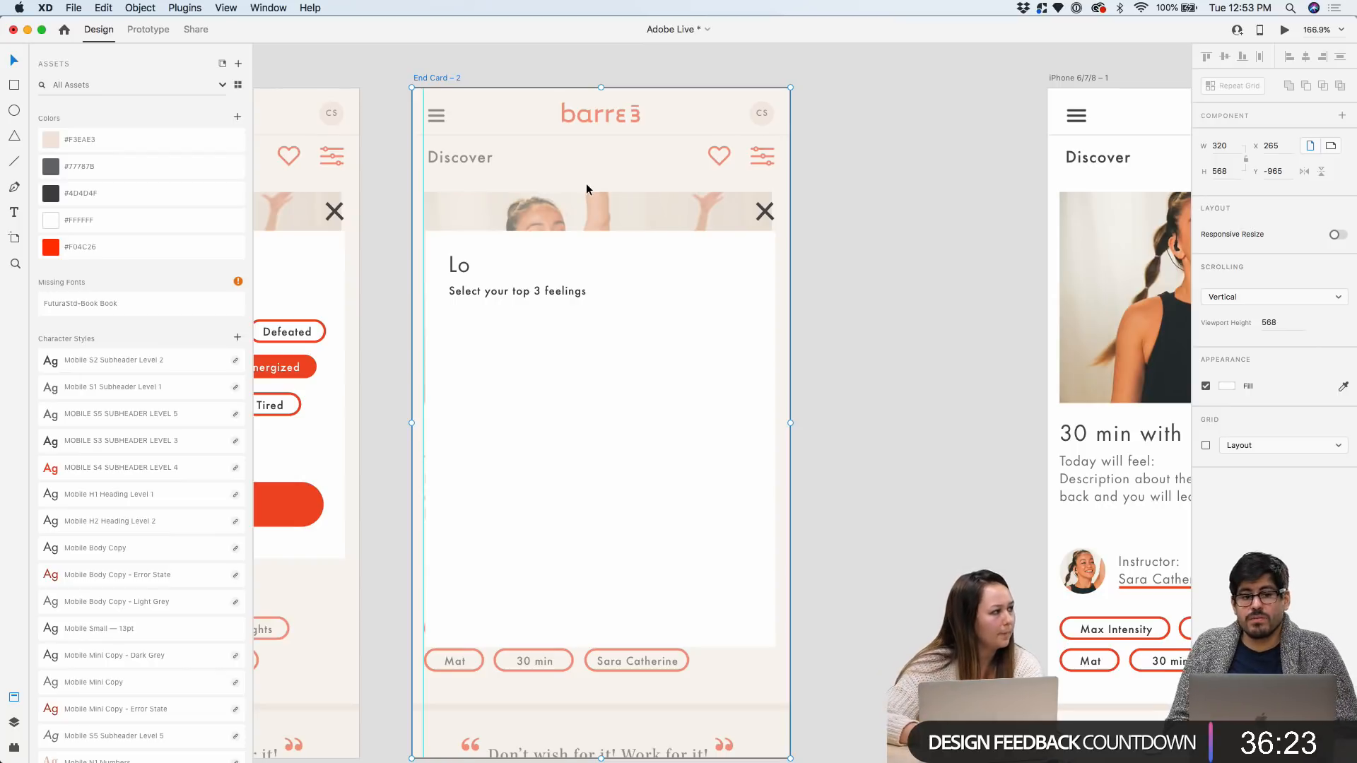
pyautogui.scroll(-2, 655, 146)
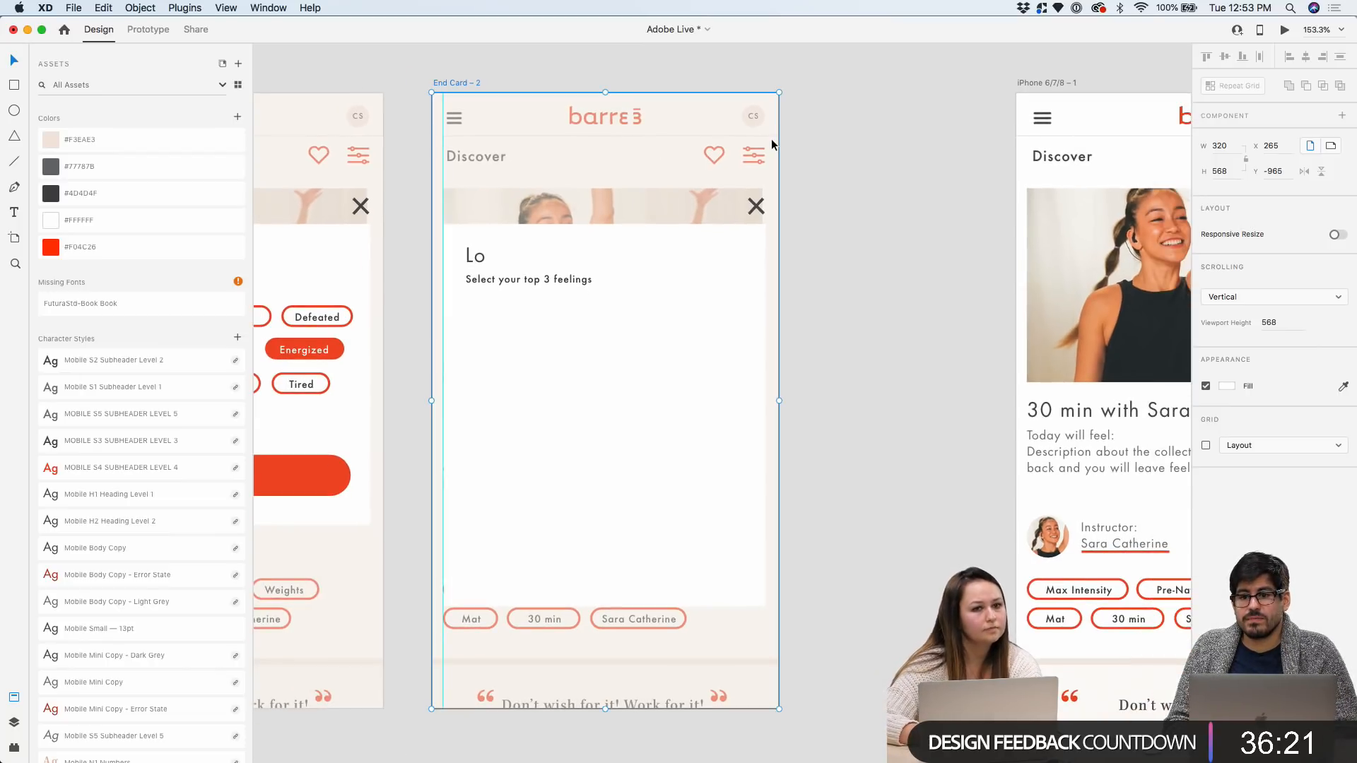
pyautogui.scroll(-5, 771, 144)
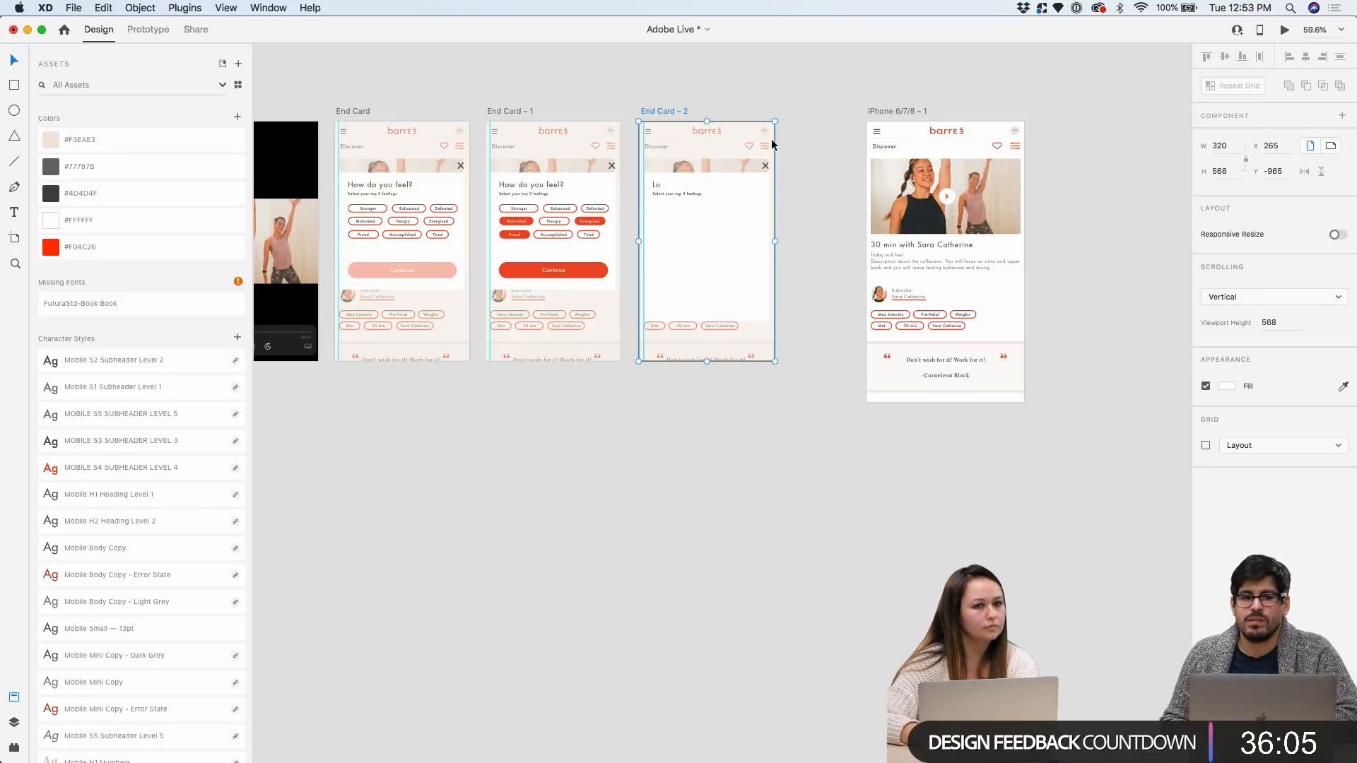
pyautogui.scroll(5, 772, 145)
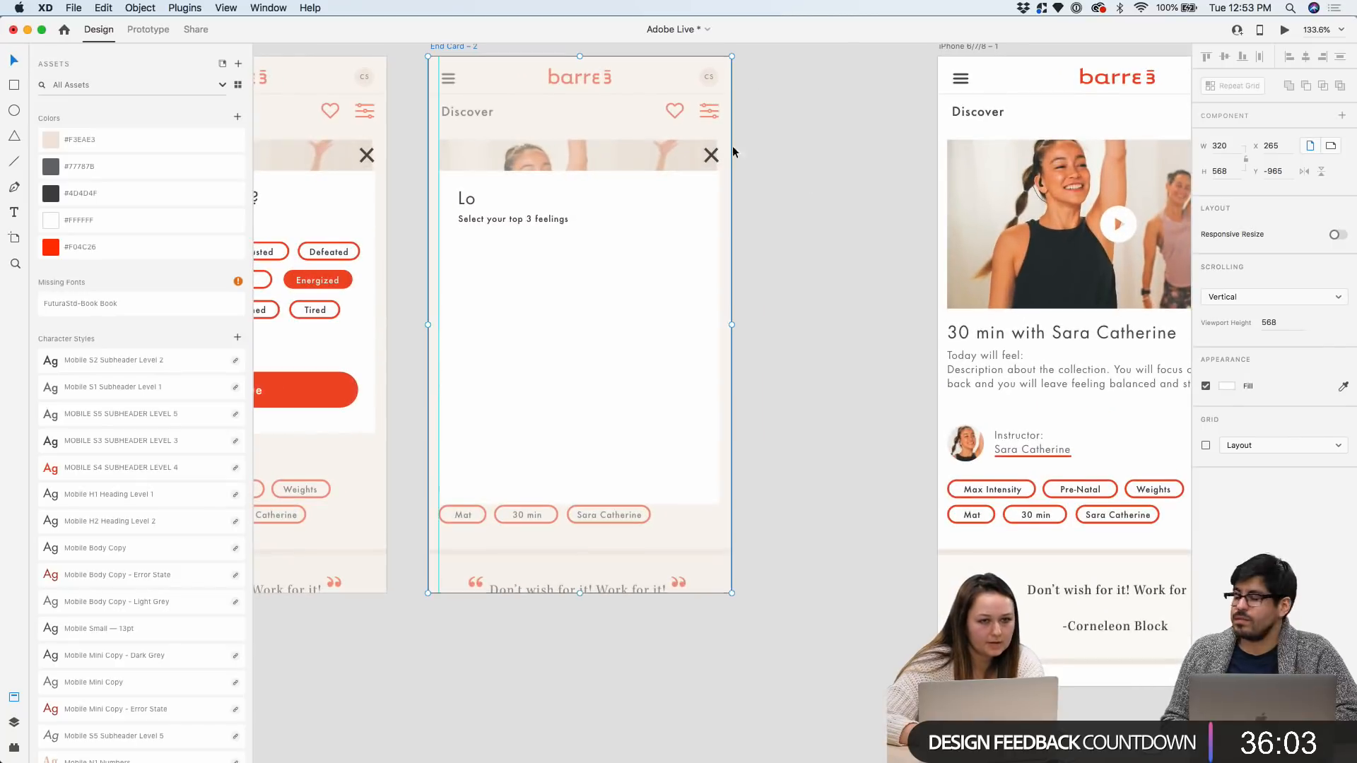
pyautogui.scroll(3, 685, 241)
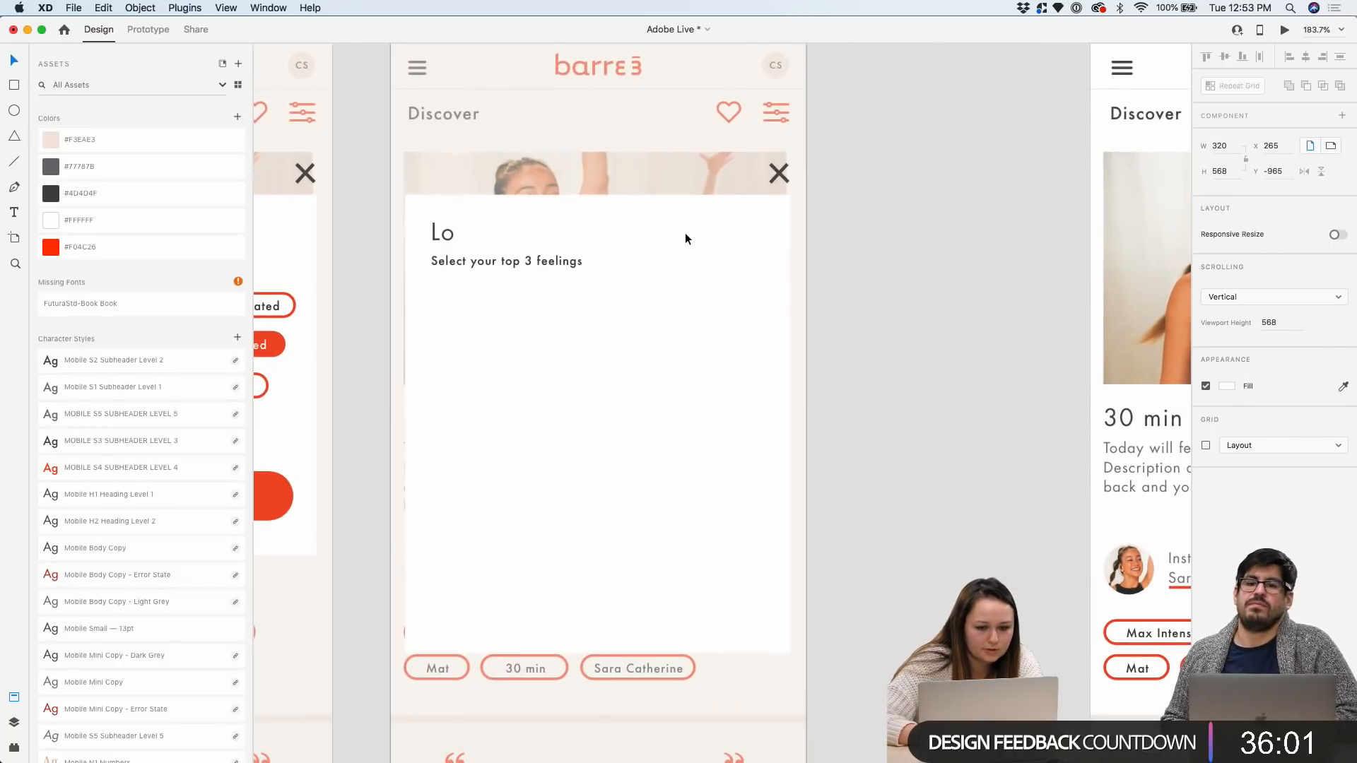
pyautogui.scroll(-2, 860, 197)
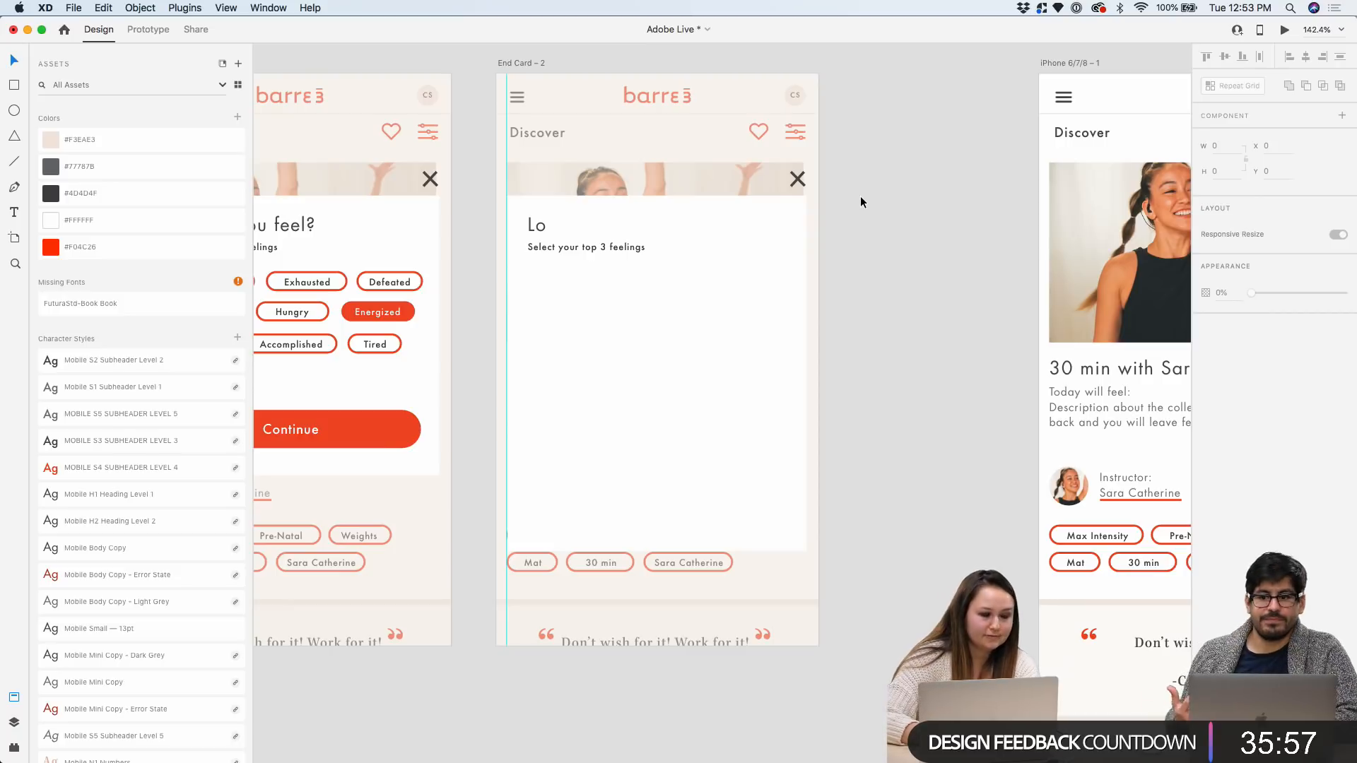
pyautogui.scroll(4, 726, 230)
# Delete the 'Select your top 3 feelings' line from the card
pyautogui.scroll(-4, 602, 245)
pyautogui.click(538, 252)
pyautogui.press('Delete')
# Extend the heading to 'Love barre3?' and widen its text box to 265
pyautogui.click(491, 227)
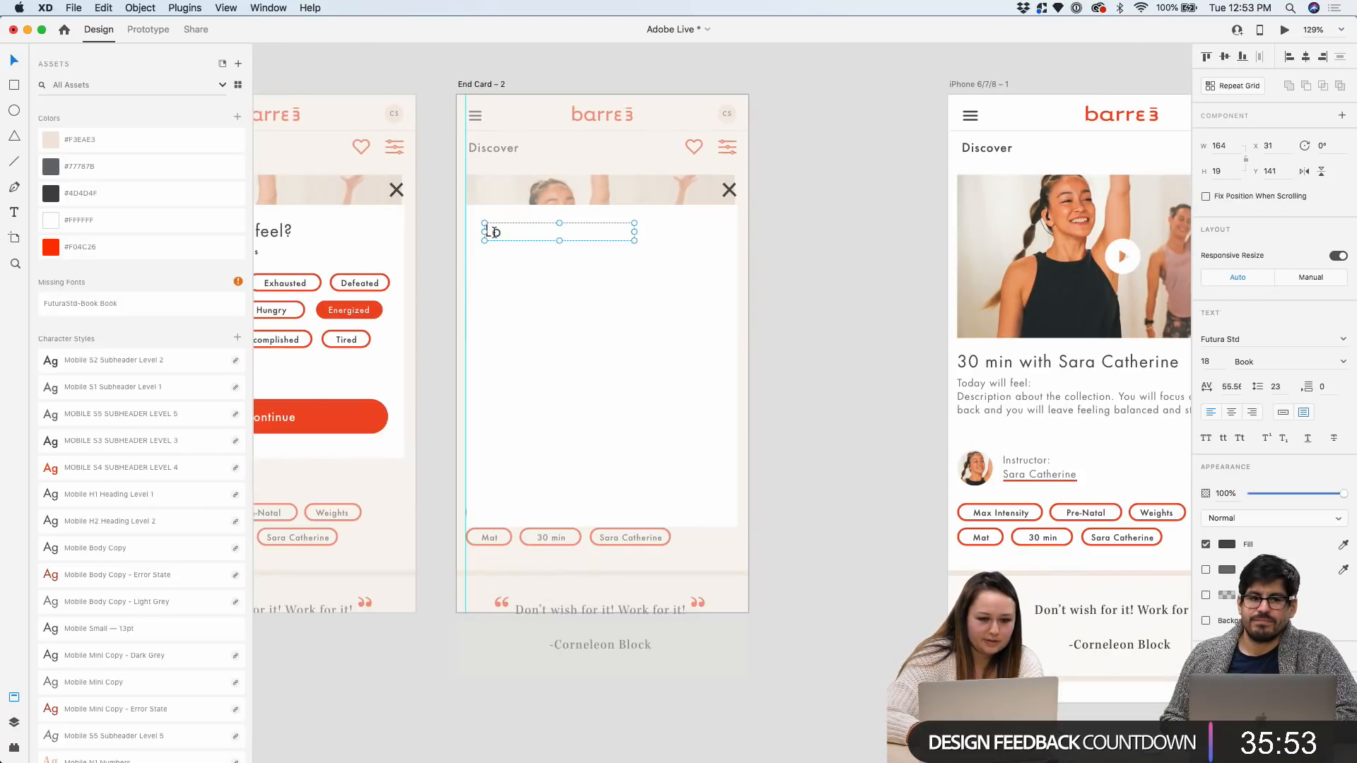
pyautogui.scroll(4, 495, 228)
pyautogui.doubleClick(511, 235)
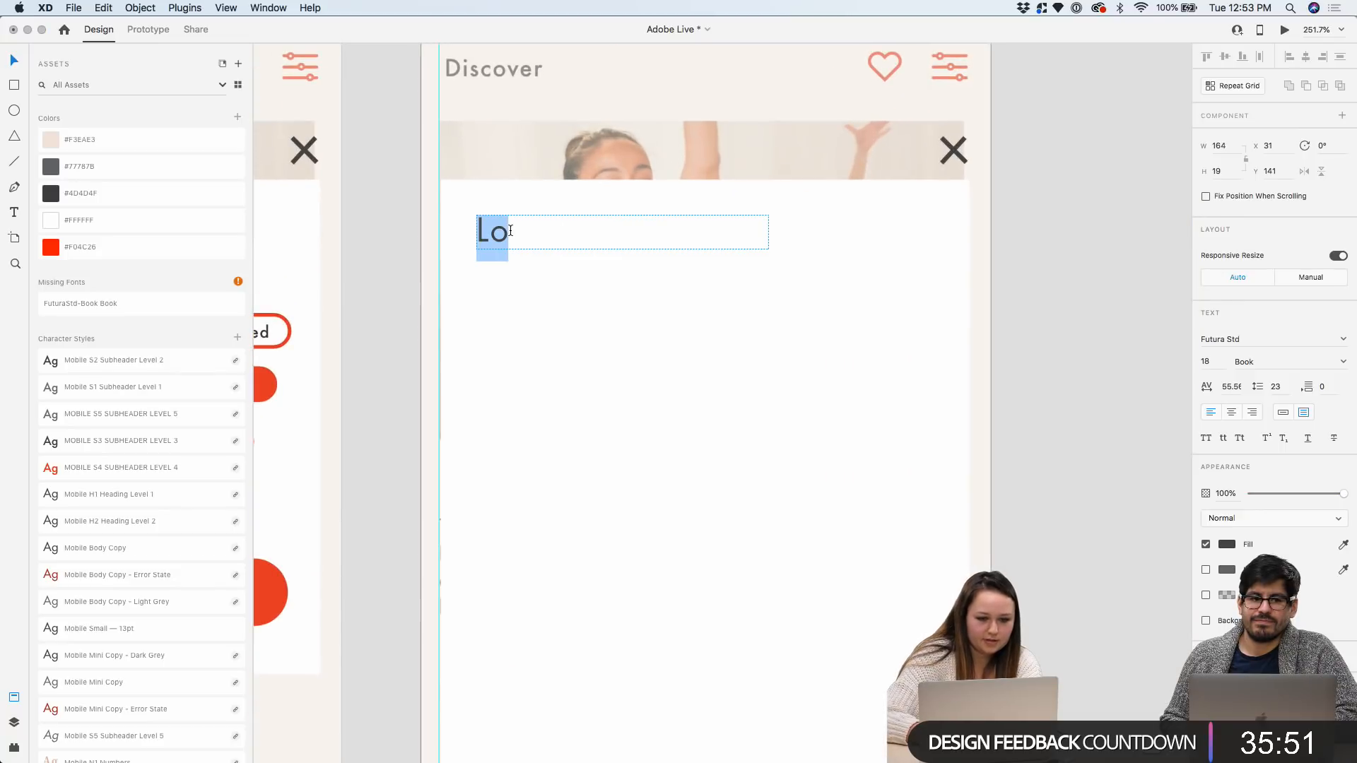
pyautogui.click(511, 235)
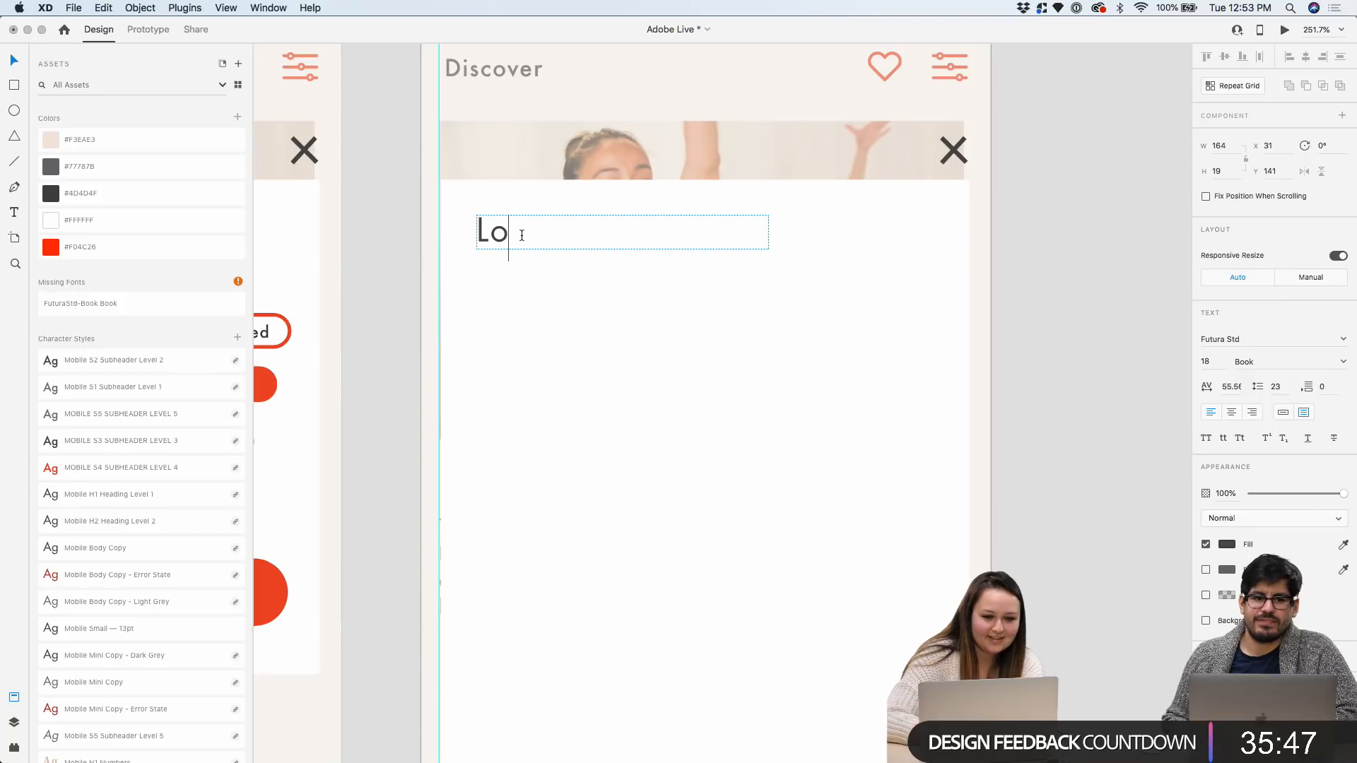
pyautogui.write('ve')
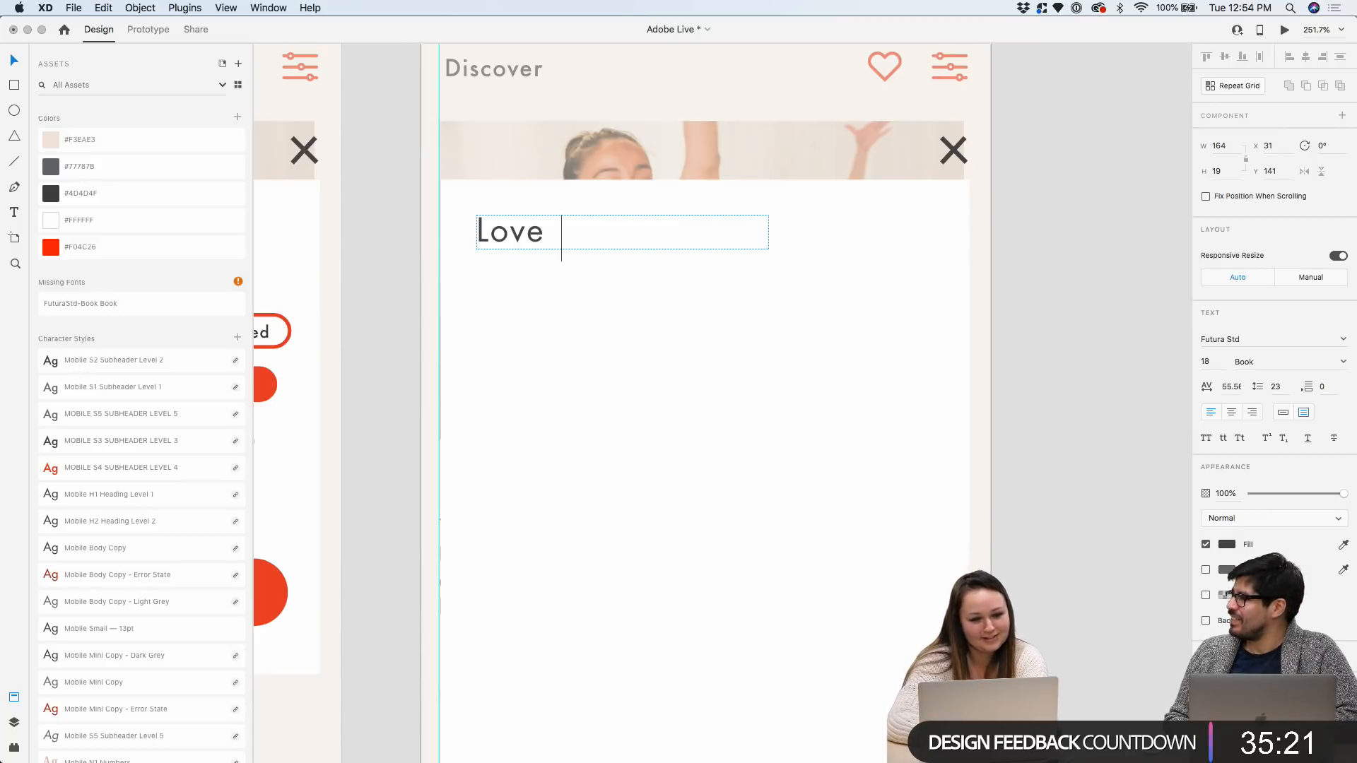
pyautogui.write('fo')
pyautogui.press('BackSpace')
pyautogui.press('BackSpace')
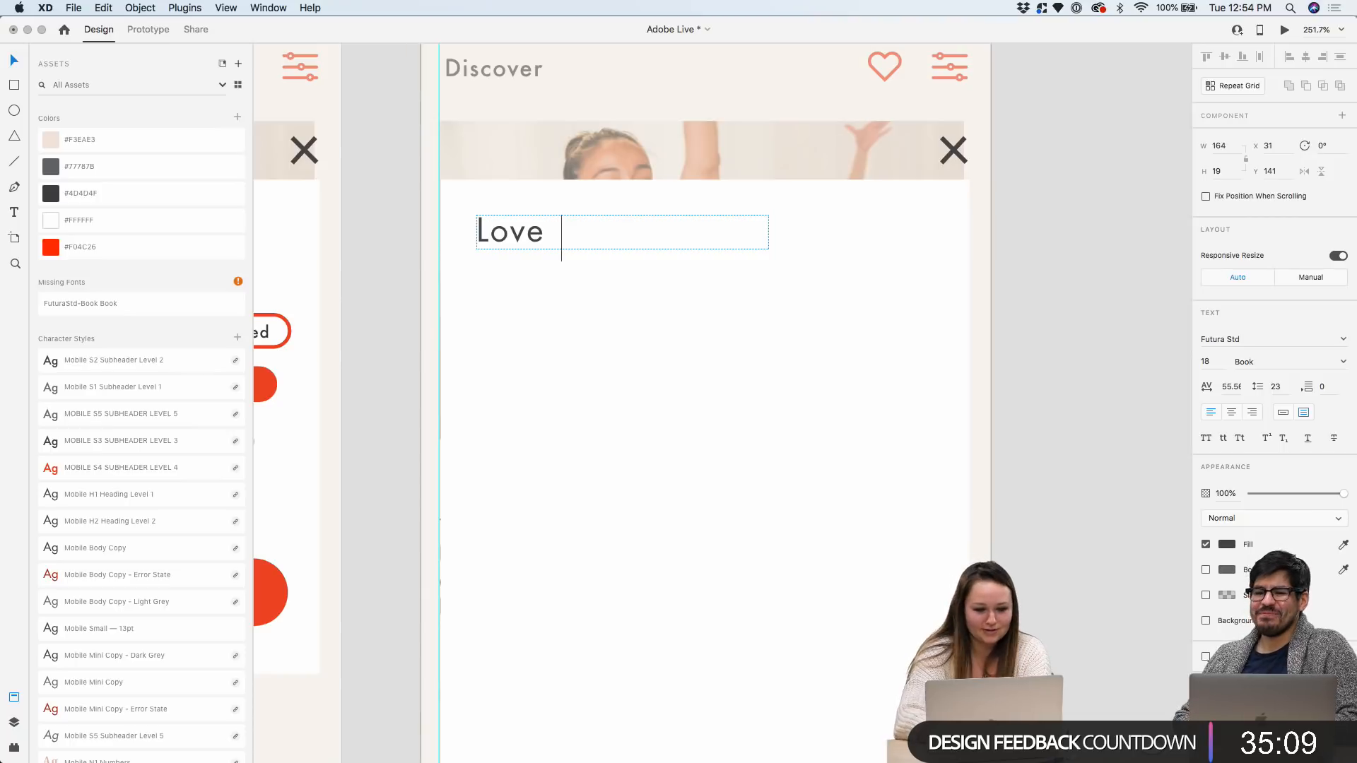
pyautogui.write('ba')
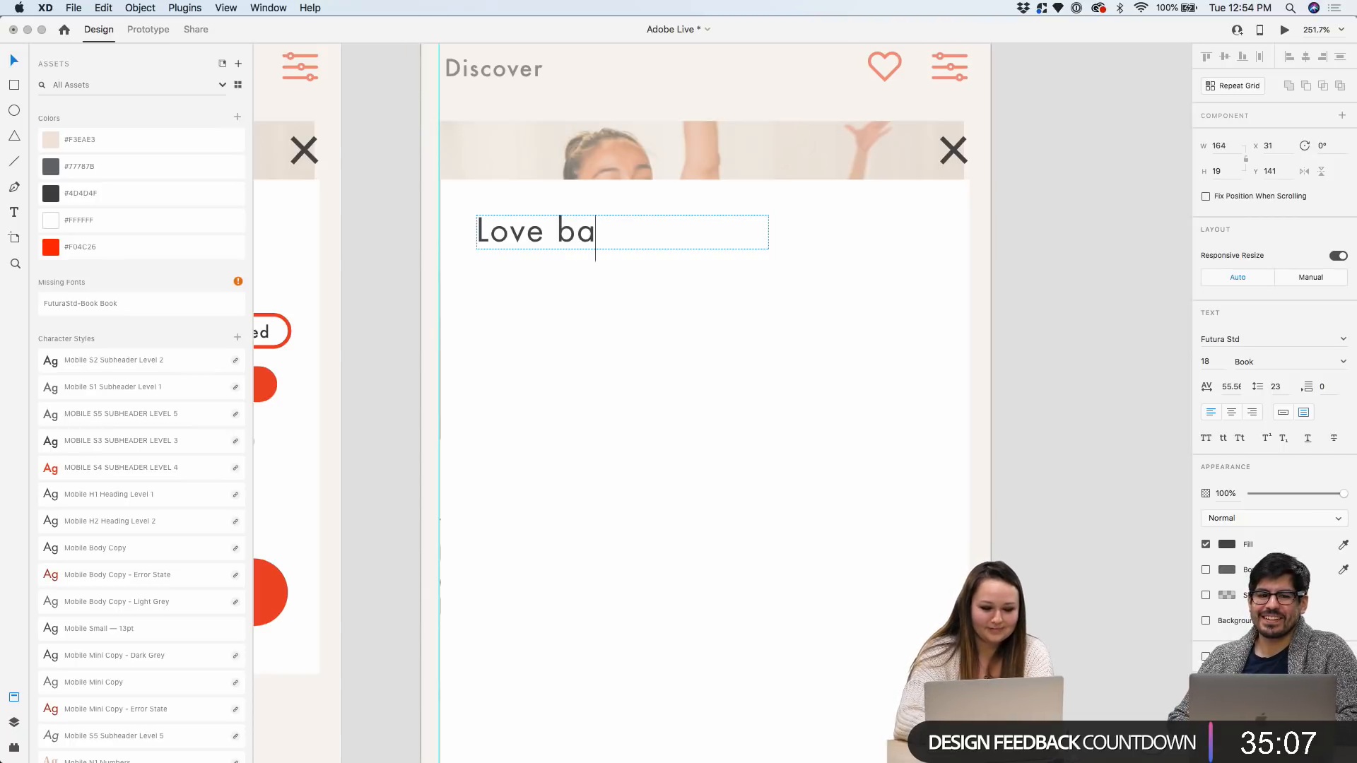
pyautogui.write('rre3')
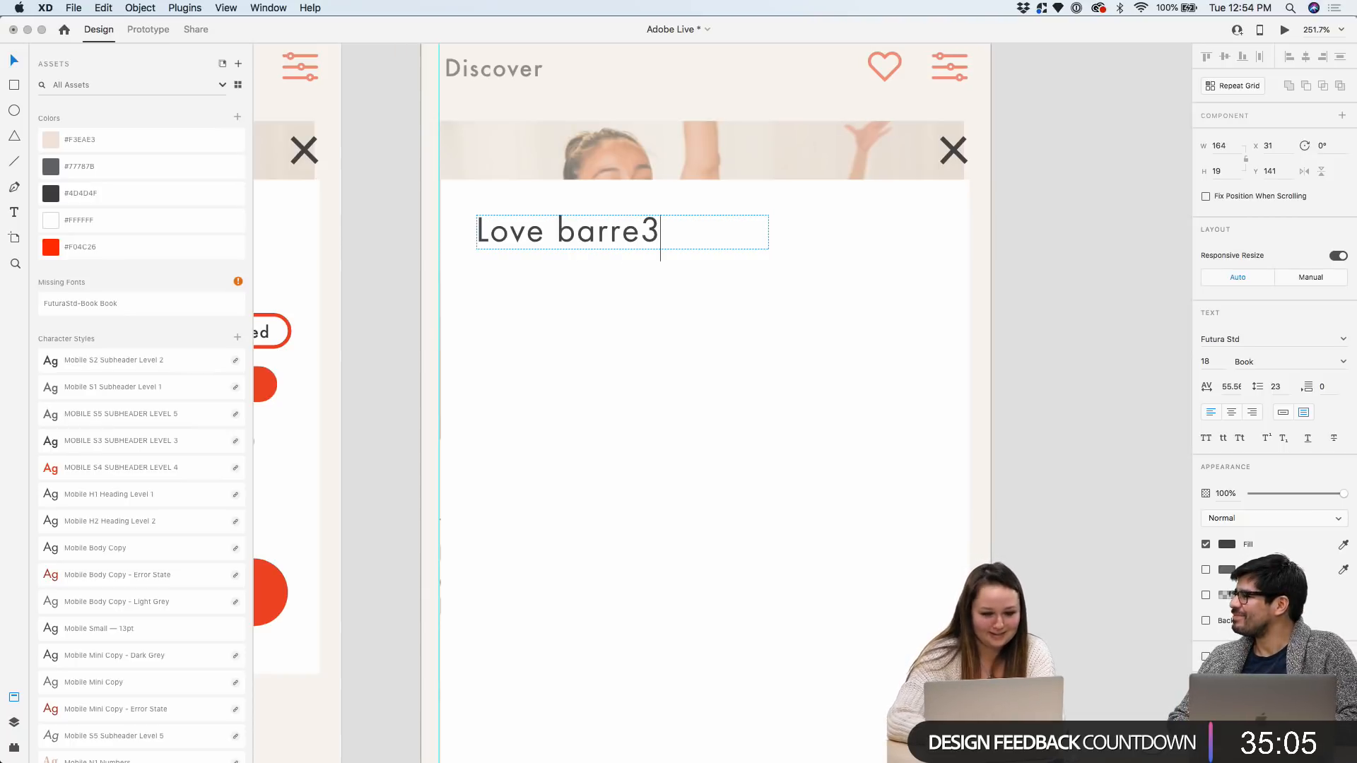
pyautogui.write('?')
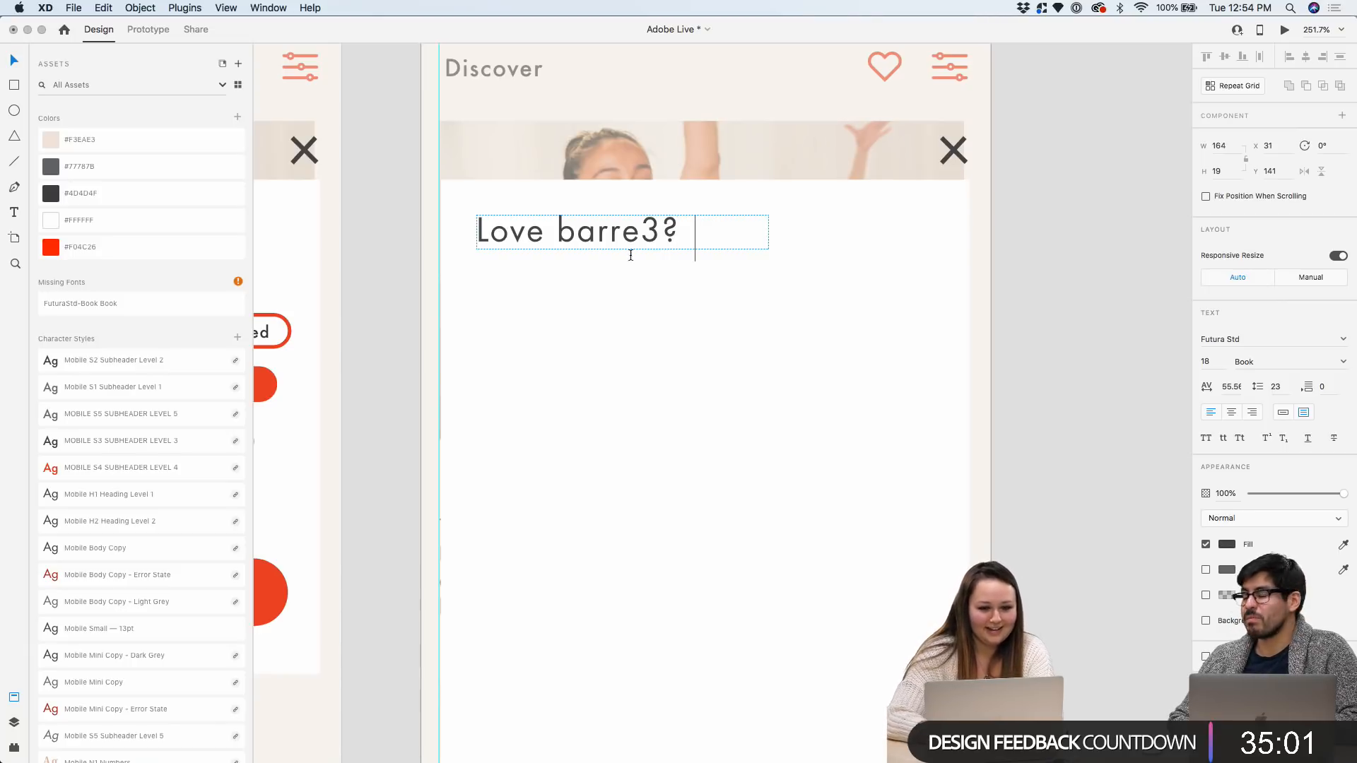
pyautogui.press('Escape')
pyautogui.moveTo(768, 249); pyautogui.dragTo(947, 293)
# Append 'Ask a friend to join you on your next workout.' to the headline
pyautogui.doubleClick(693, 224)
pyautogui.click(689, 228)
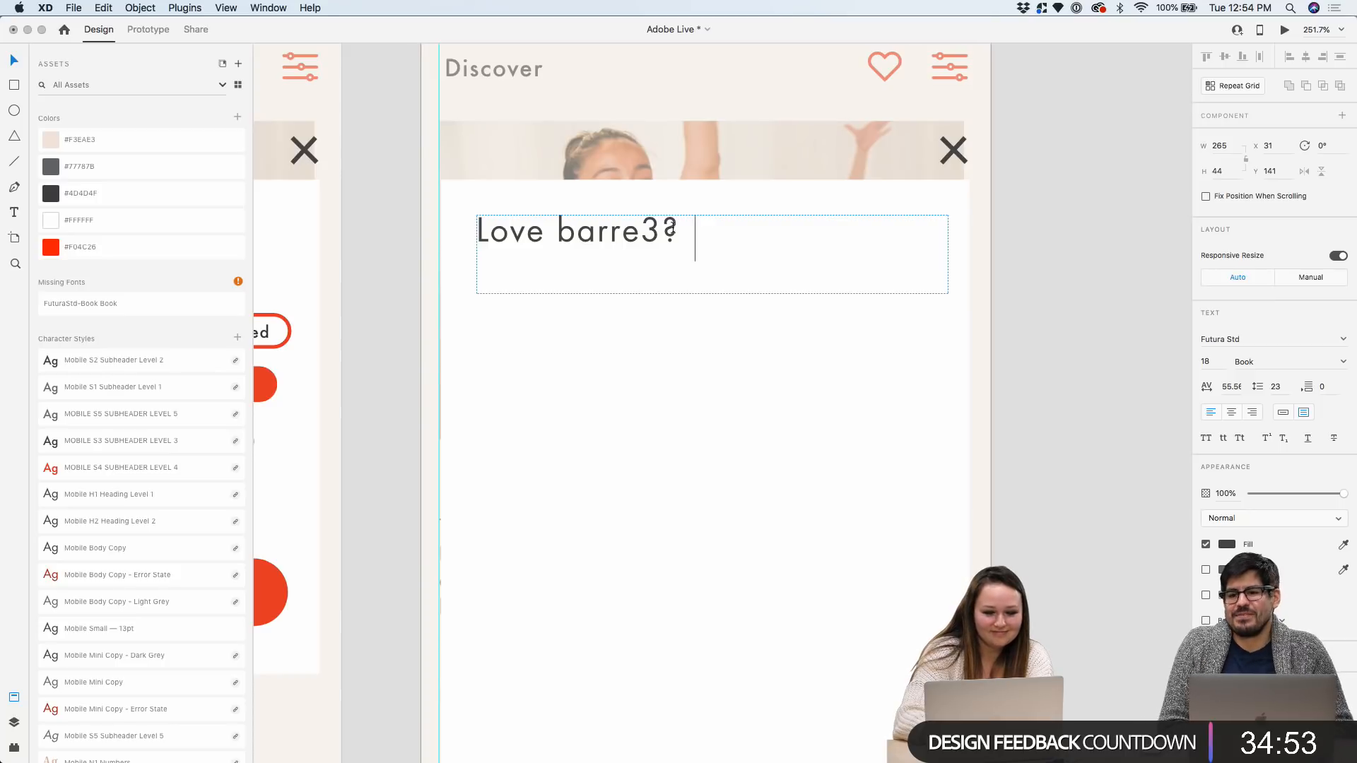
pyautogui.write('Ask')
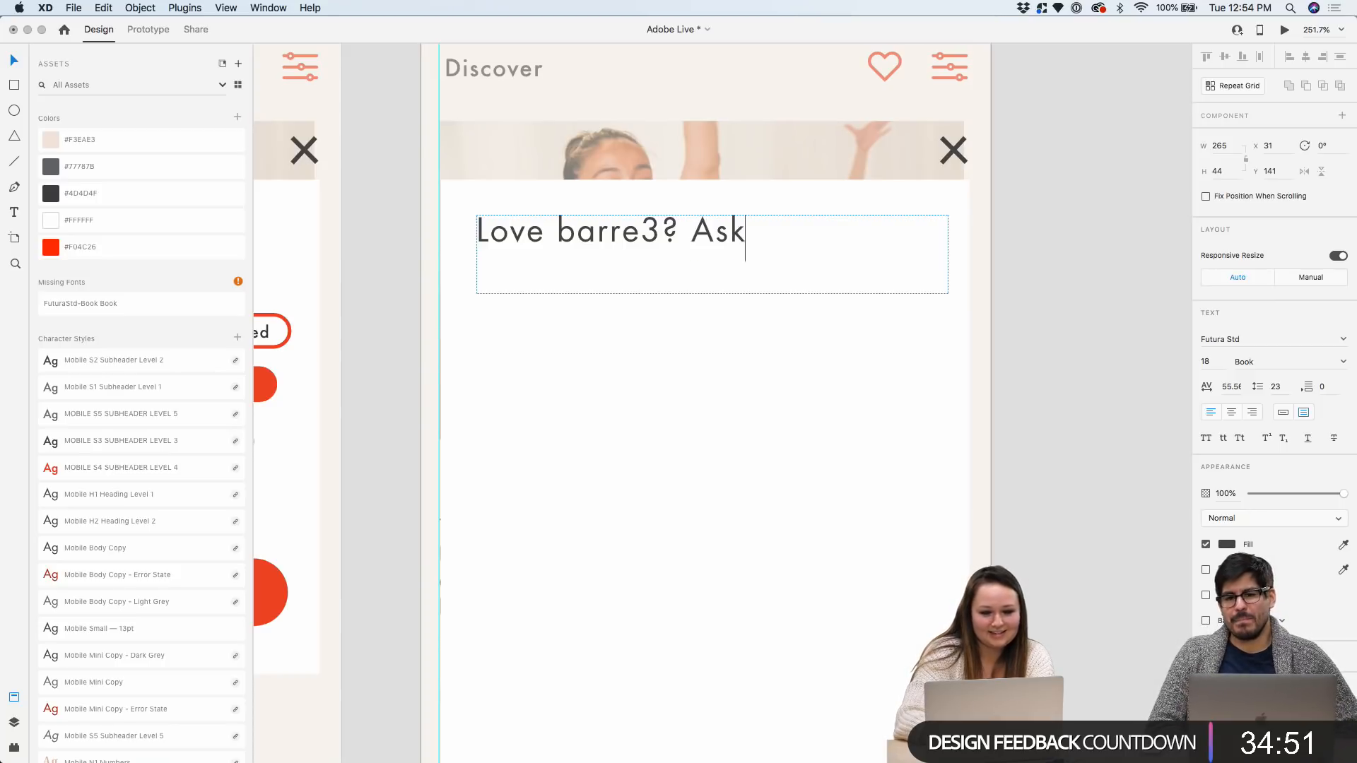
pyautogui.write(' a frie')
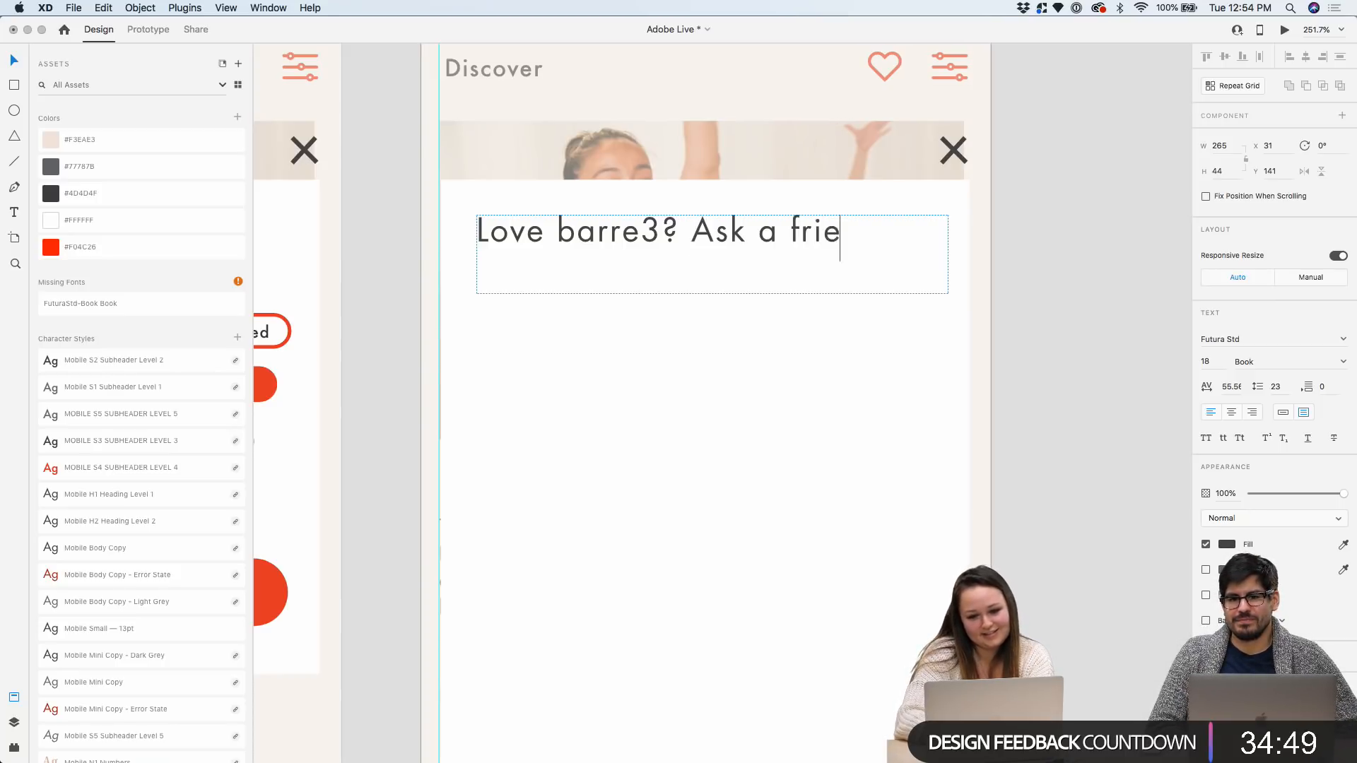
pyautogui.write('nd to join you on')
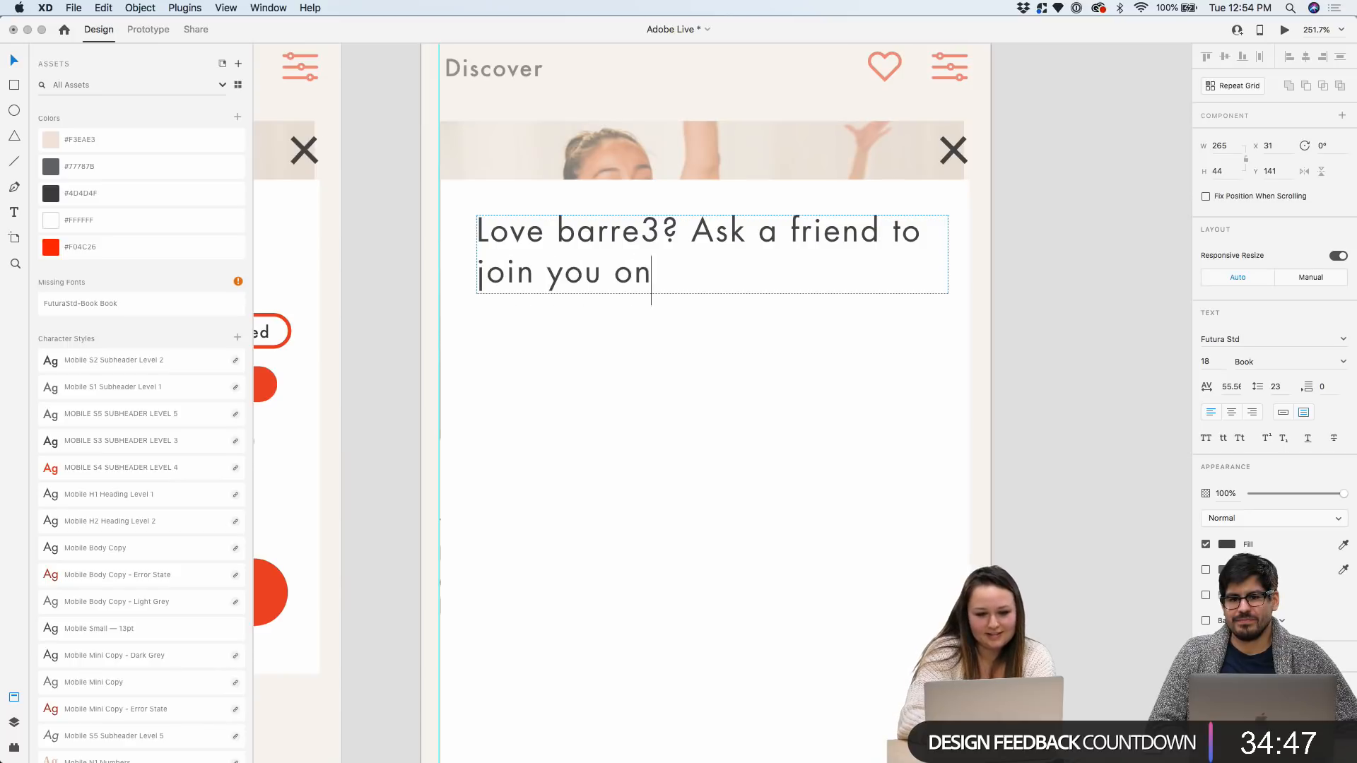
pyautogui.write(' your next w')
pyautogui.press('BackSpace')
pyautogui.press('BackSpace')
pyautogui.press('BackSpace')
pyautogui.press('BackSpace')
pyautogui.press('BackSpace')
pyautogui.press('BackSpace')
pyautogui.press('BackSpace')
pyautogui.press('BackSpace')
pyautogui.press('BackSpace')
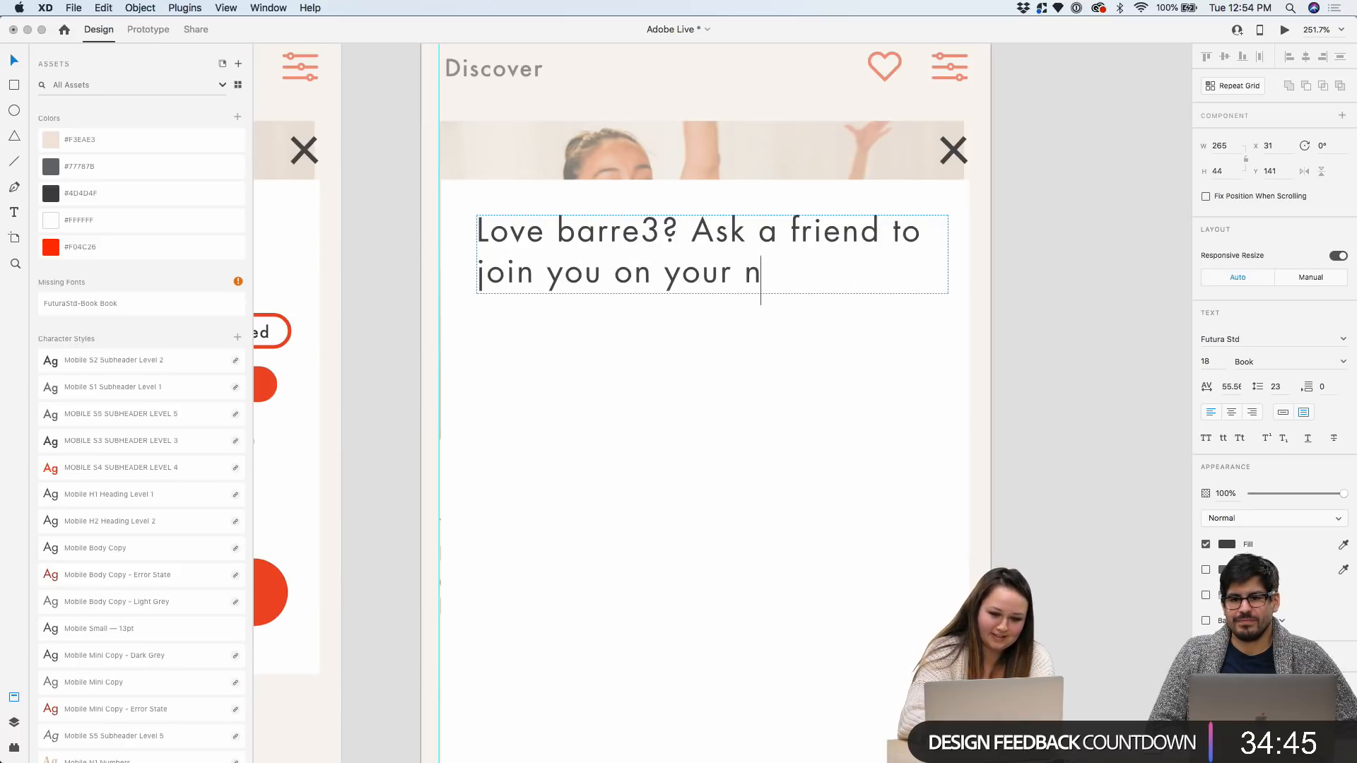
pyautogui.press('BackSpace')
pyautogui.press('BackSpace')
pyautogui.write('in')
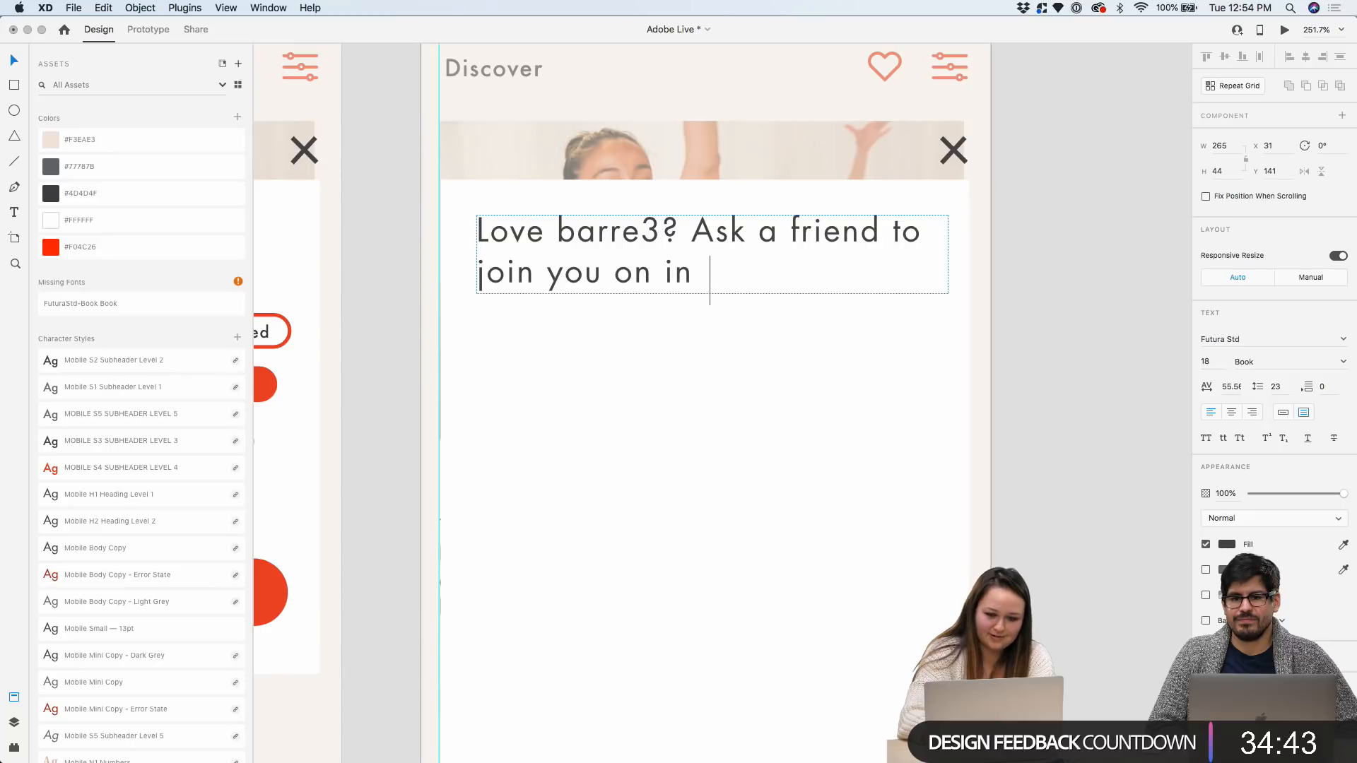
pyautogui.write(' yo')
pyautogui.press('BackSpace')
pyautogui.write('your')
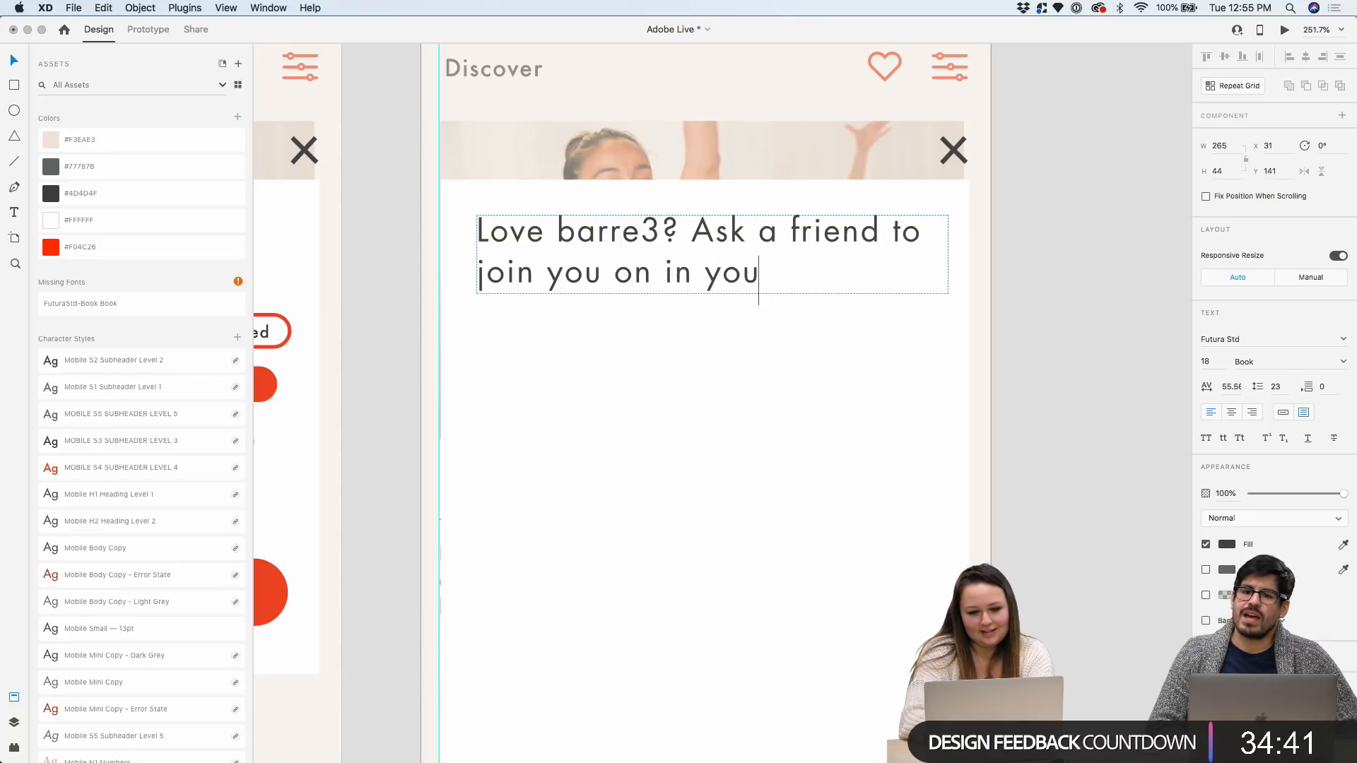
pyautogui.press('BackSpace')
pyautogui.press('BackSpace')
pyautogui.press('BackSpace')
pyautogui.press('BackSpace')
pyautogui.press('BackSpace')
pyautogui.press('BackSpace')
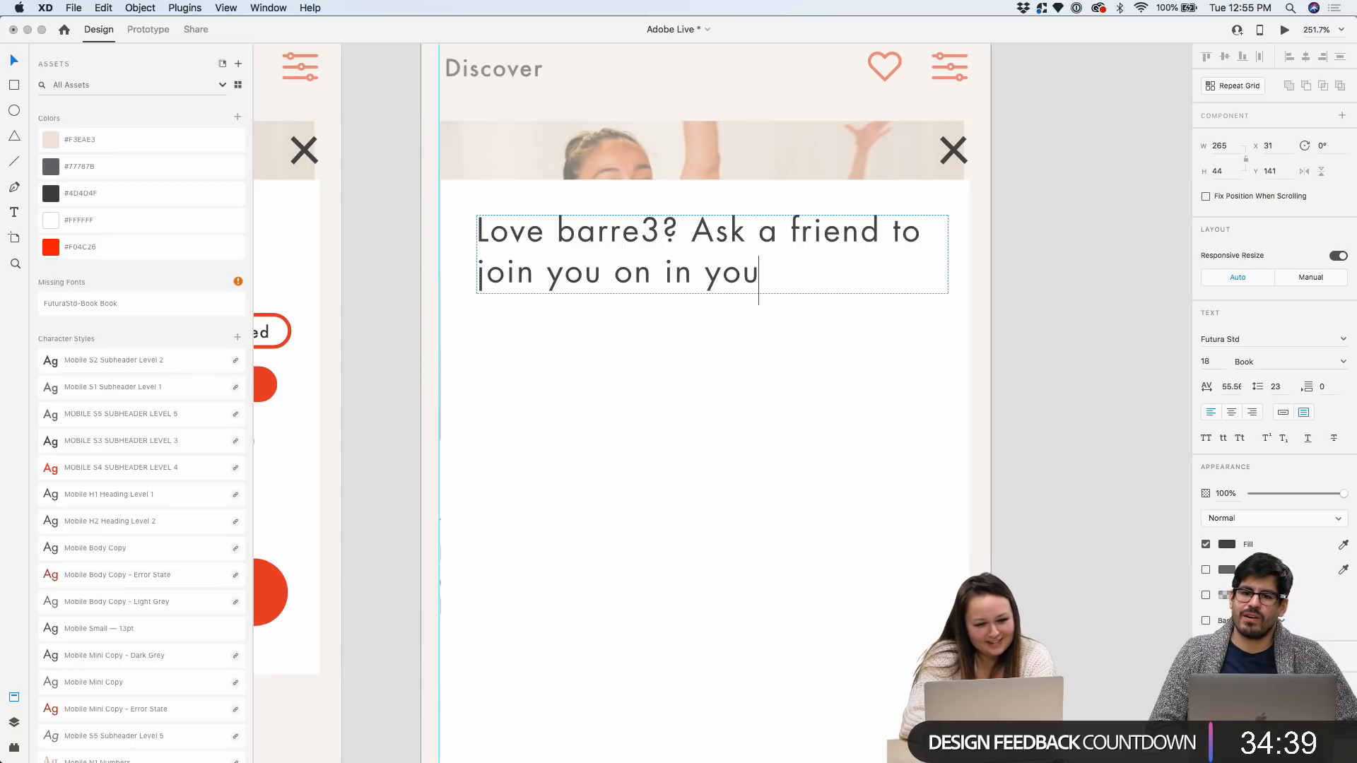
pyautogui.press('BackSpace')
pyautogui.press('BackSpace')
pyautogui.write('your ')
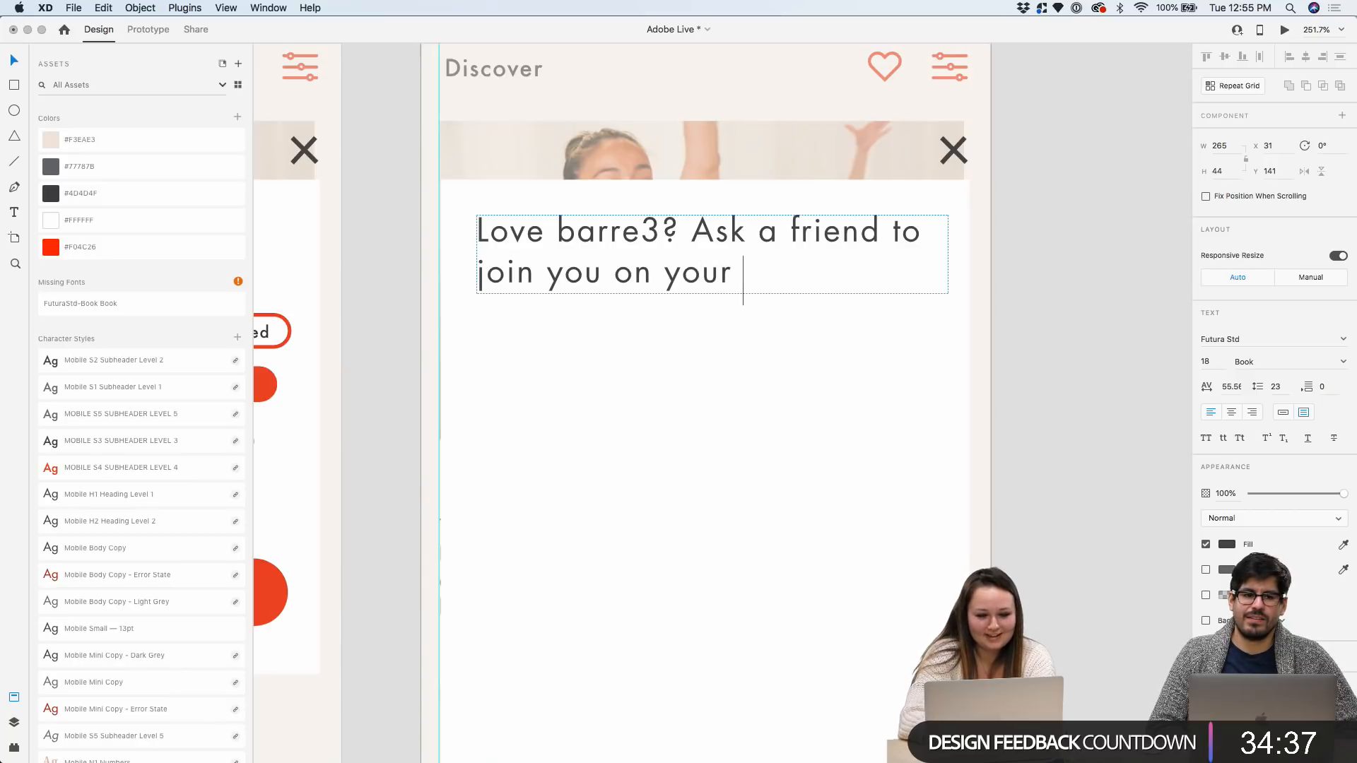
pyautogui.write('next workout')
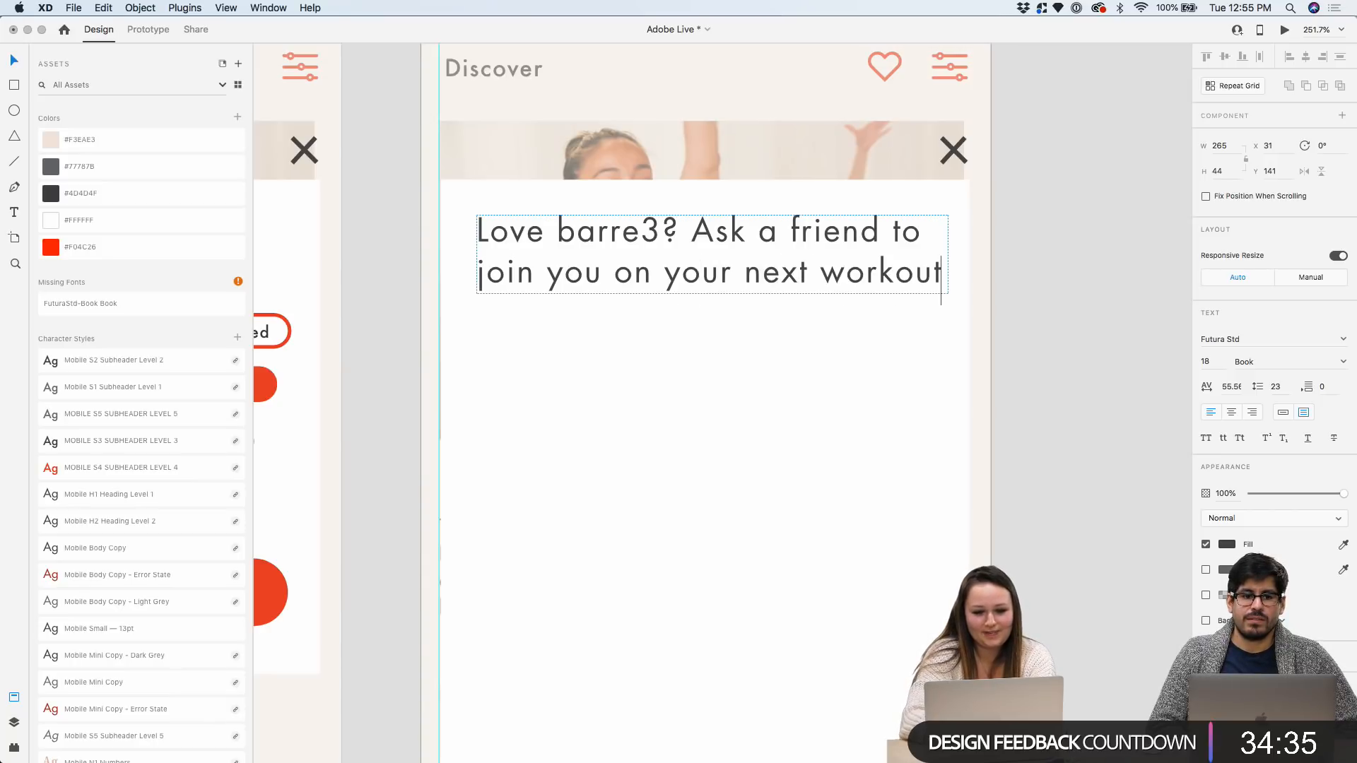
pyautogui.write('.')
pyautogui.press('Escape')
# Lengthen the headline box so 'workout.' shows and snap it to the artboard centre
pyautogui.moveTo(714, 294); pyautogui.dragTo(712, 336)
pyautogui.moveTo(742, 269); pyautogui.dragTo(831, 262)
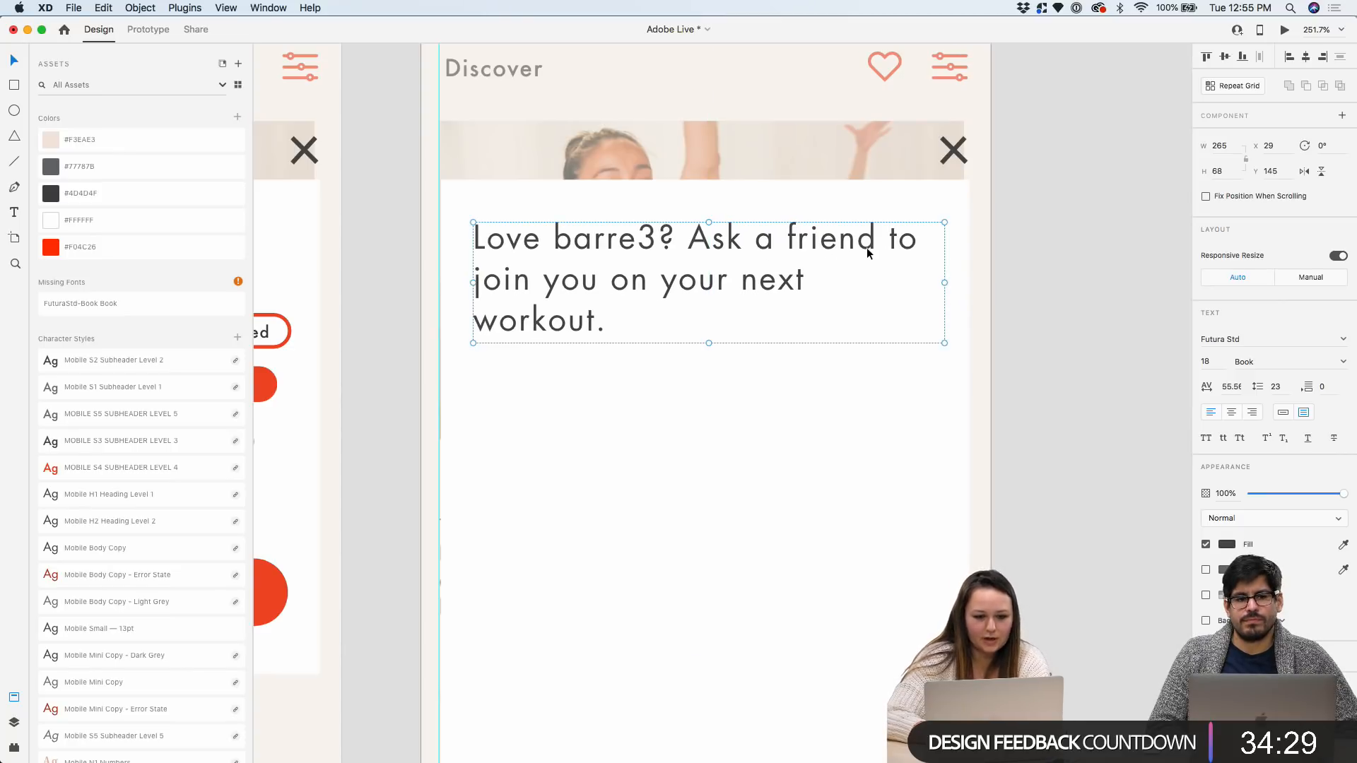
pyautogui.scroll(-5, 867, 250)
pyautogui.click(982, 269)
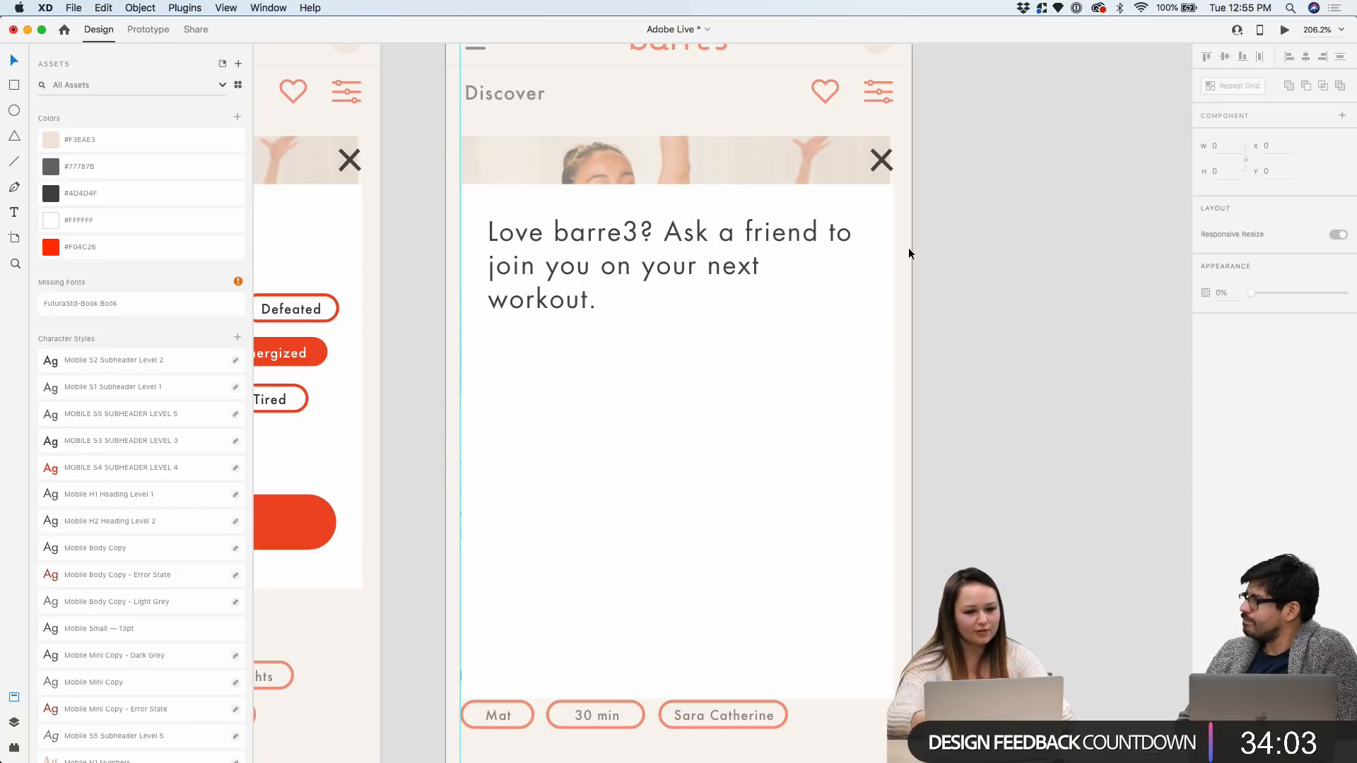
pyautogui.click(797, 267)
# Place the empty field-and-Submit component onto the End Card – 2 card
pyautogui.scroll(2, 797, 265)
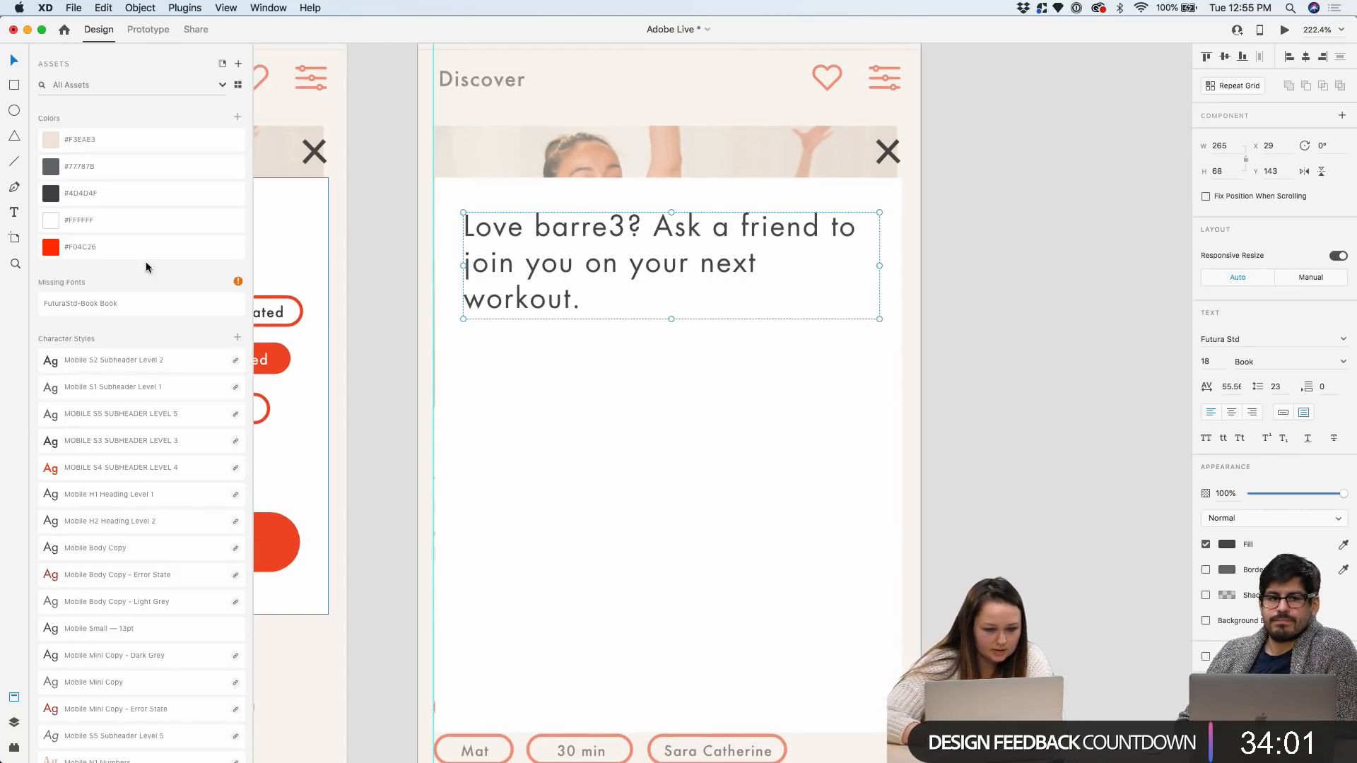
pyautogui.scroll(-9, 100, 239)
pyautogui.scroll(-10, 100, 242)
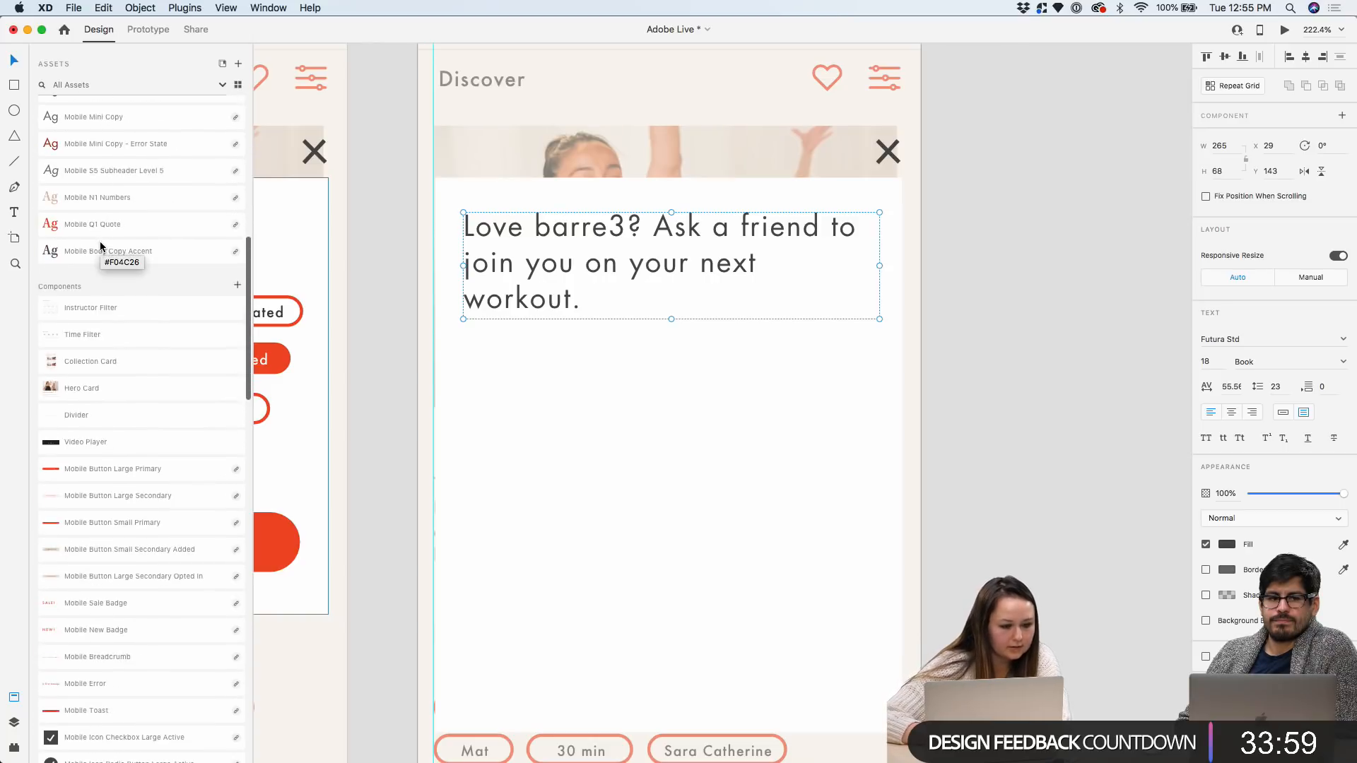
pyautogui.scroll(-1, 180, 303)
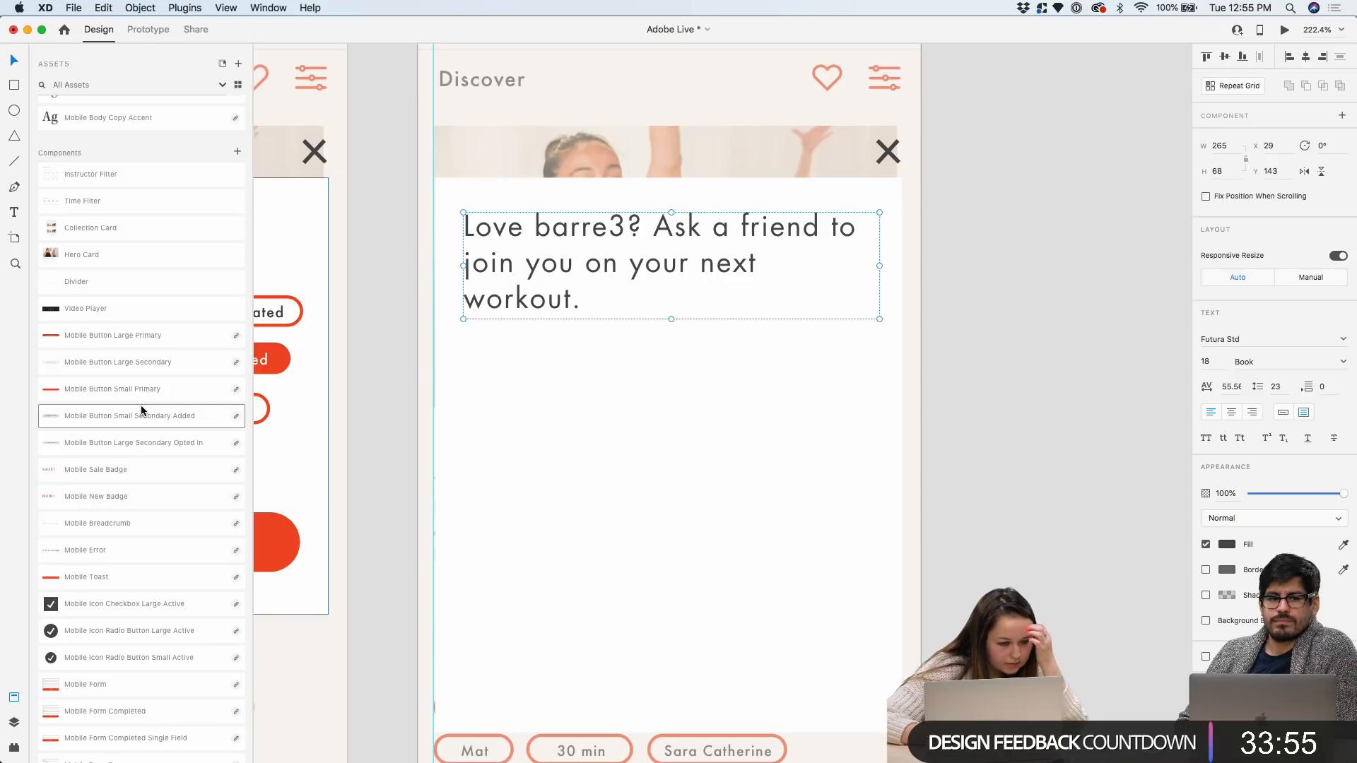
pyautogui.scroll(-7, 139, 396)
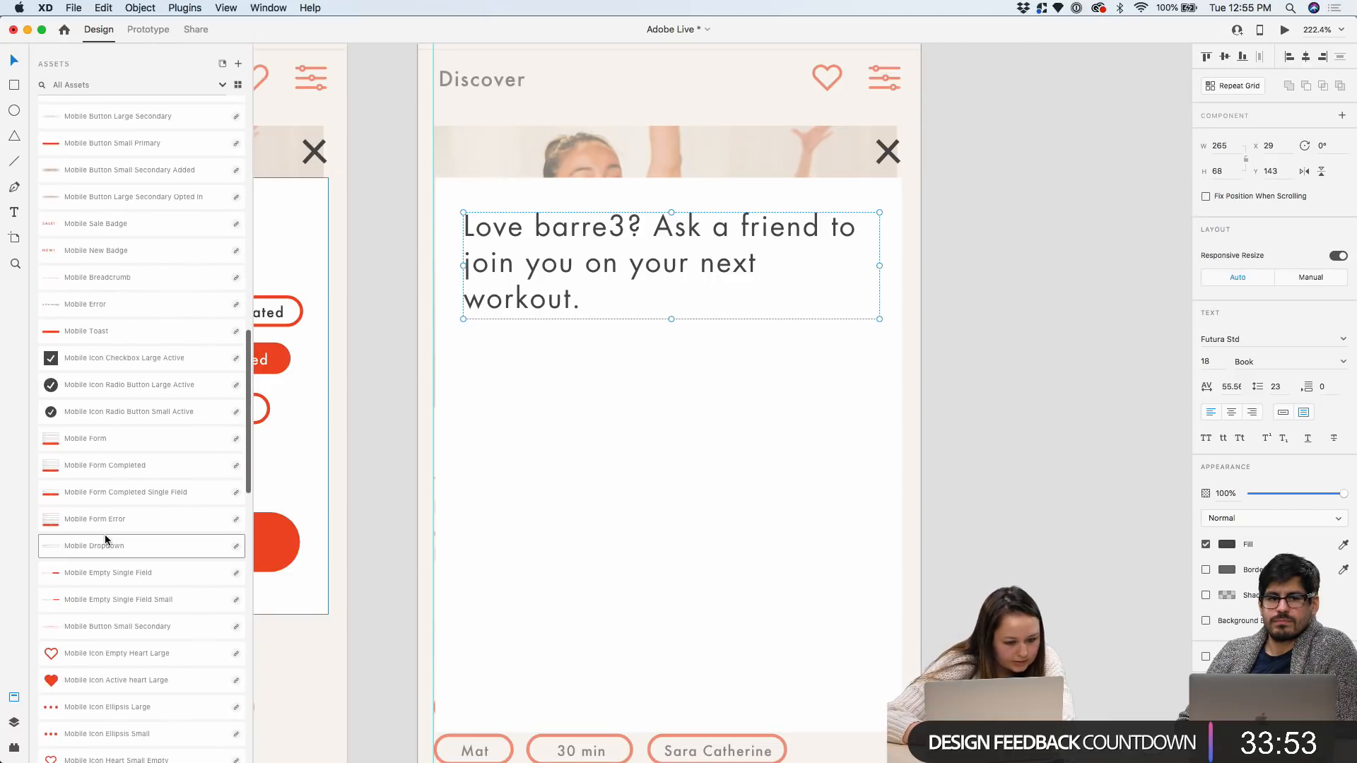
pyautogui.moveTo(120, 574); pyautogui.dragTo(629, 465)
pyautogui.scroll(-6, 629, 458)
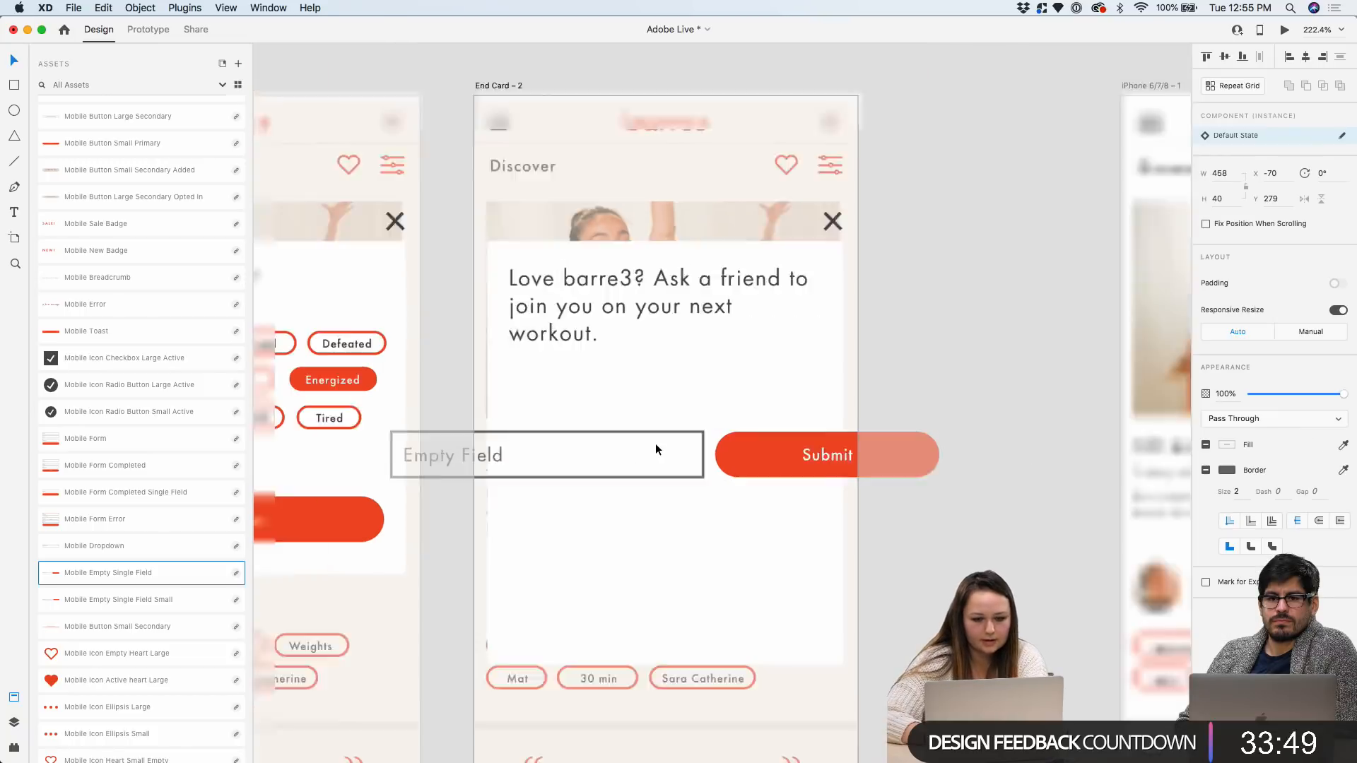
pyautogui.moveTo(748, 445); pyautogui.dragTo(526, 446)
pyautogui.scroll(2, 813, 431)
# Delete the Submit button and change the field's placeholder text to 'Name'
pyautogui.doubleClick(813, 393)
pyautogui.scroll(3, 711, 460)
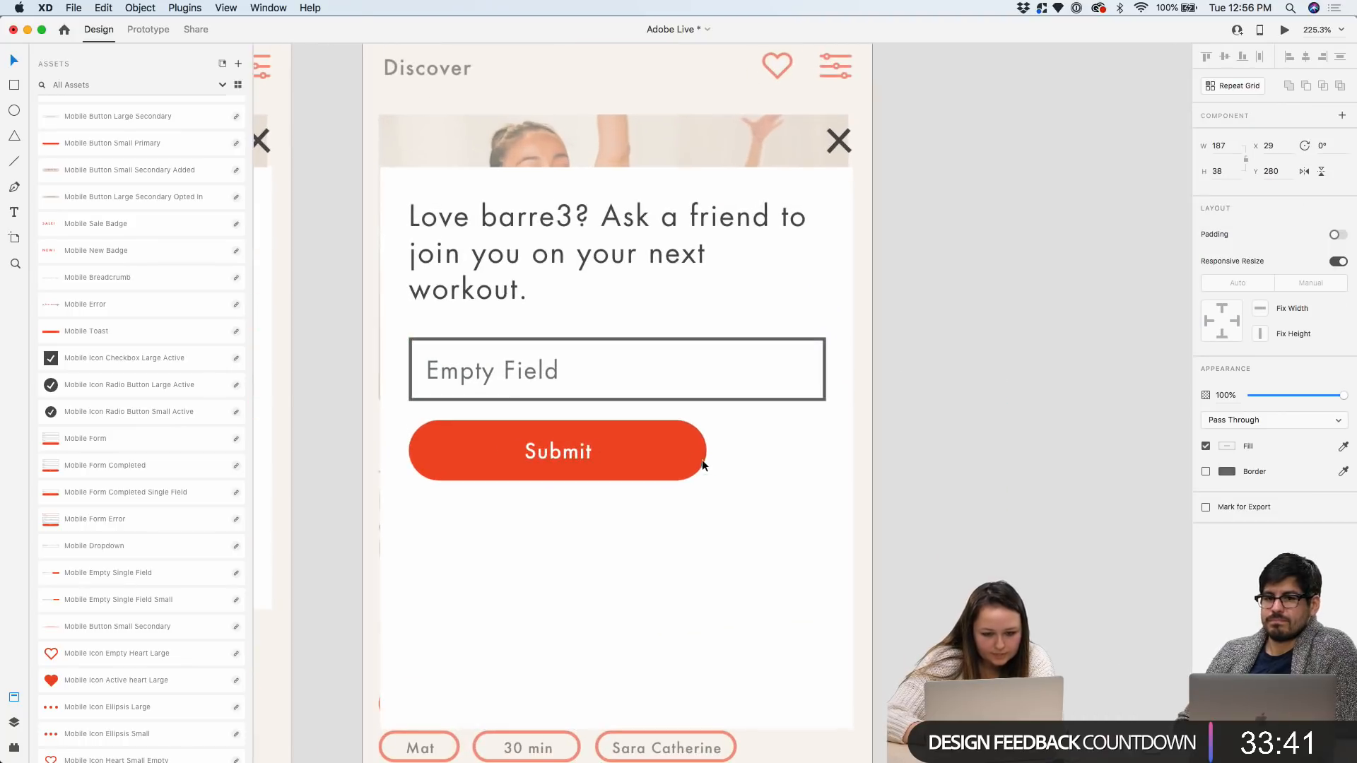
pyautogui.press('Delete')
pyautogui.click(505, 368)
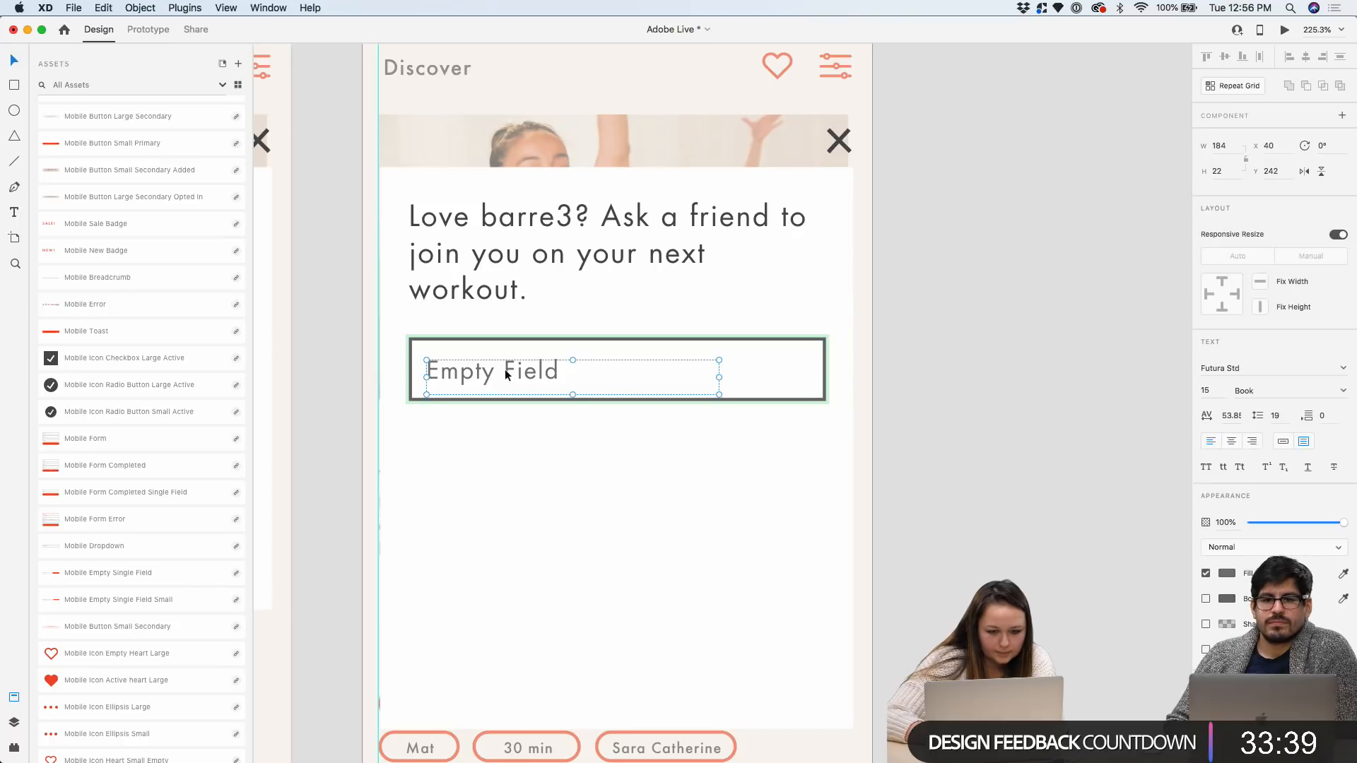
pyautogui.doubleClick(504, 372)
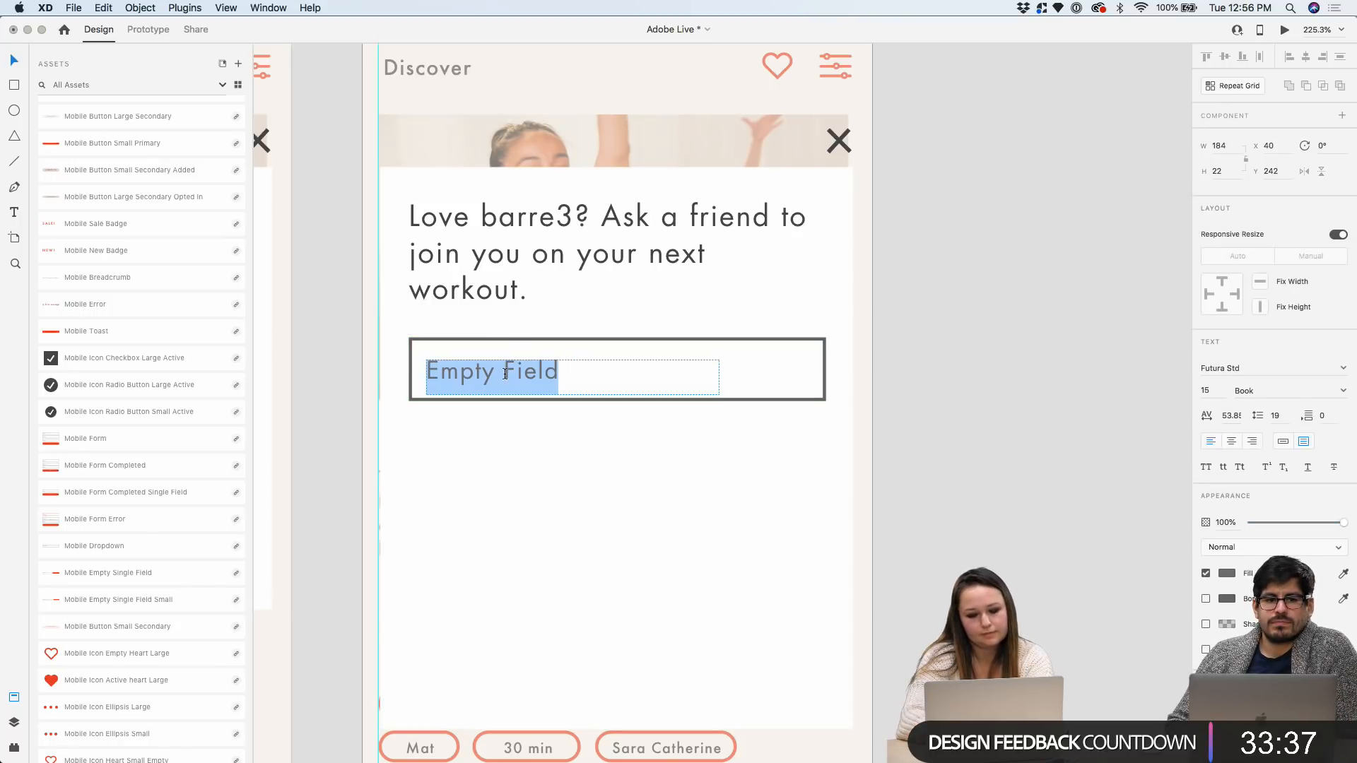
pyautogui.write('Fir')
pyautogui.press('BackSpace')
pyautogui.press('BackSpace')
pyautogui.write('Name')
pyautogui.press('Escape')
# Duplicate the Name field directly below the original
pyautogui.moveTo(484, 372); pyautogui.dragTo(483, 489)
pyautogui.press('super+z')
pyautogui.click(481, 483)
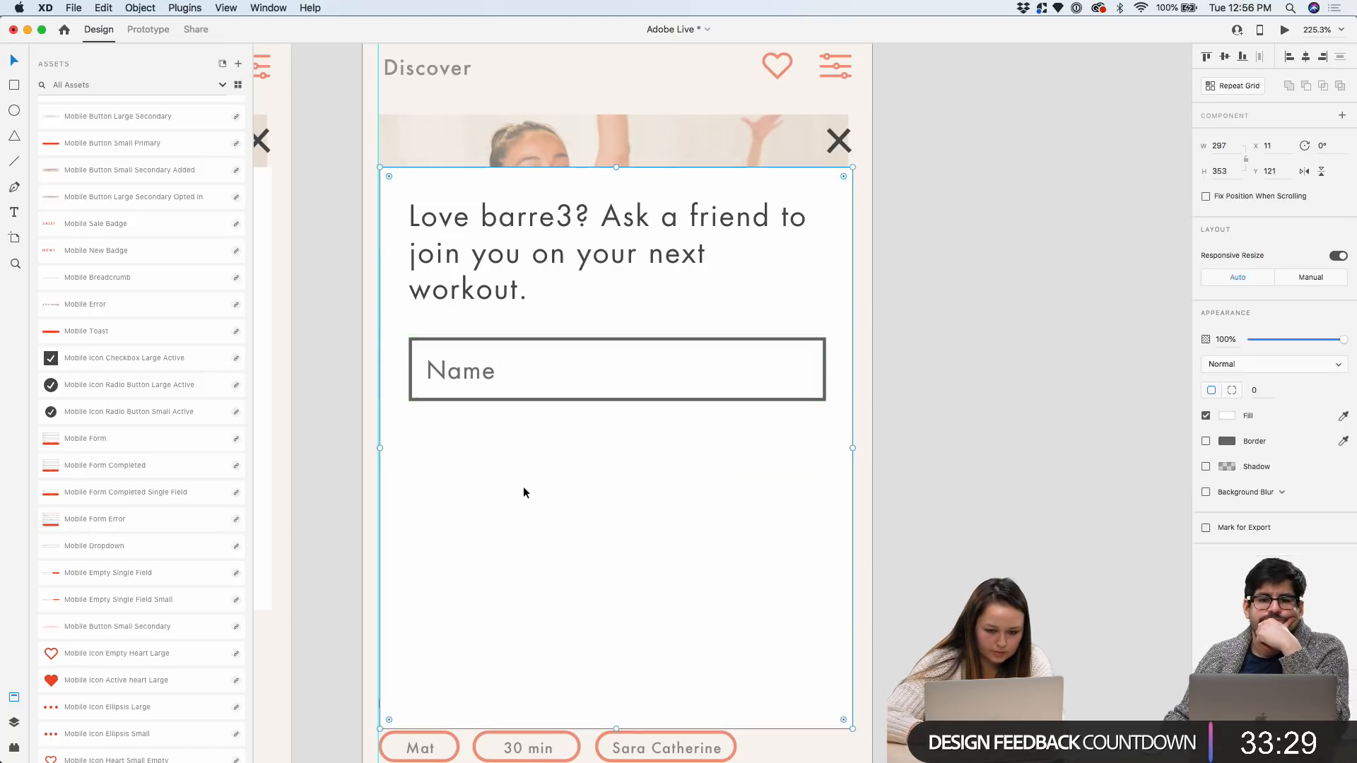
pyautogui.click(579, 337)
pyautogui.moveTo(441, 371); pyautogui.dragTo(465, 472)
# Relabel the copied field 'Email Address'
pyautogui.doubleClick(464, 472)
pyautogui.doubleClick(463, 470)
pyautogui.write('Email')
pyautogui.press('Escape')
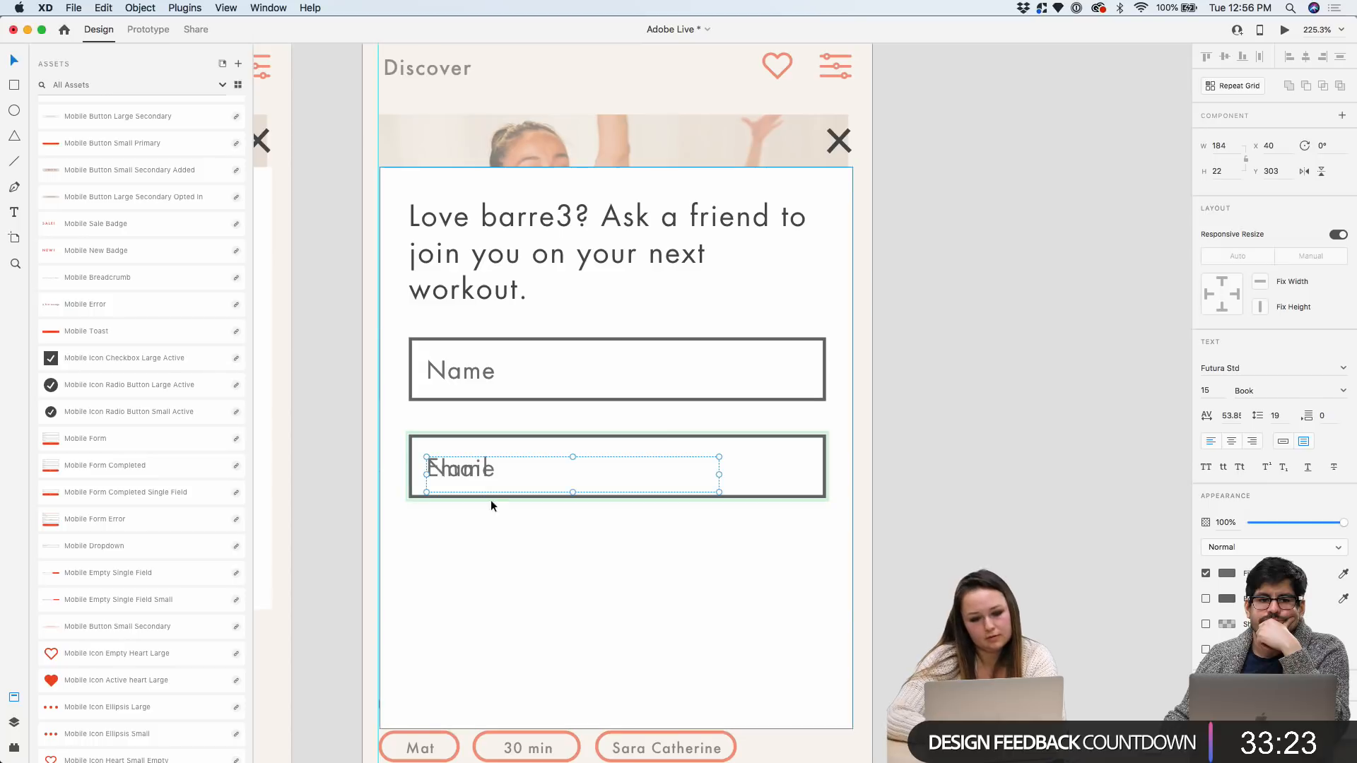
pyautogui.press('Delete')
pyautogui.click(472, 429)
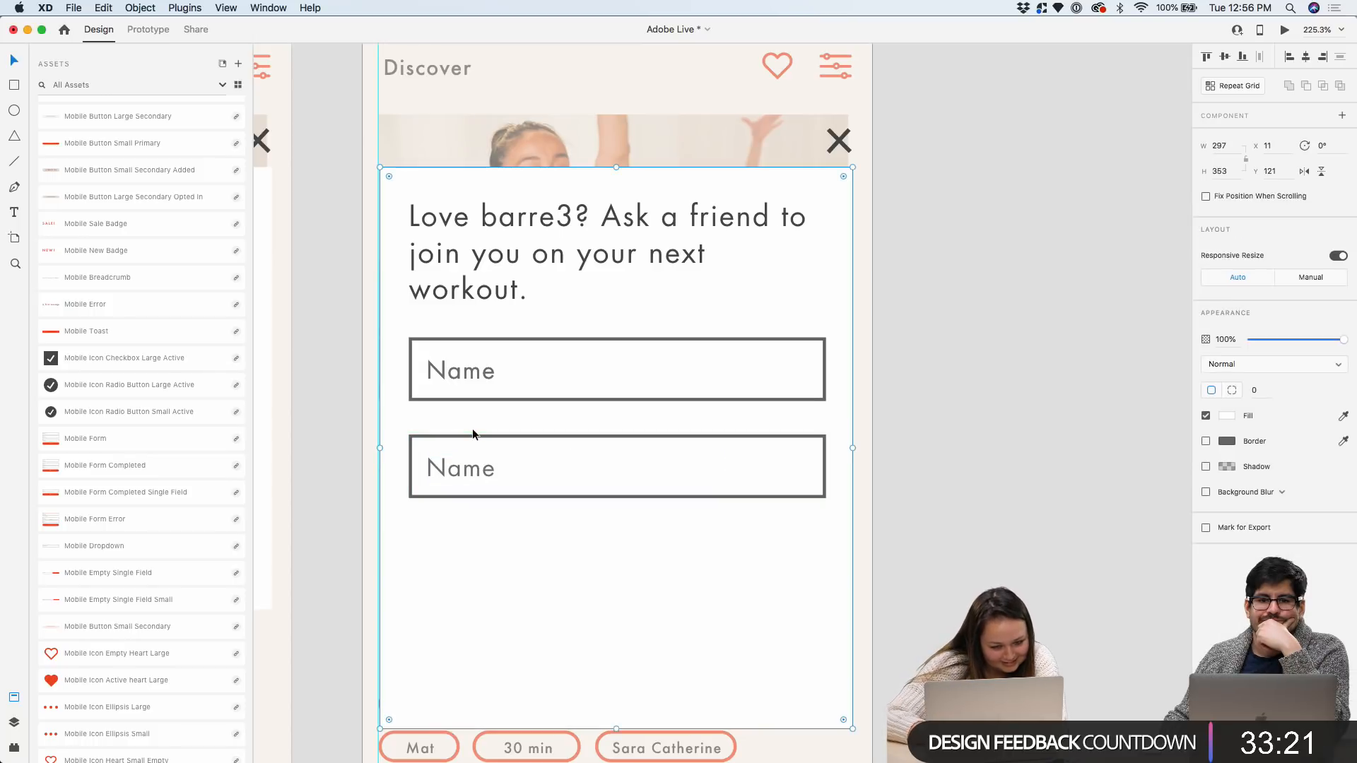
pyautogui.click(472, 434)
pyautogui.doubleClick(472, 433)
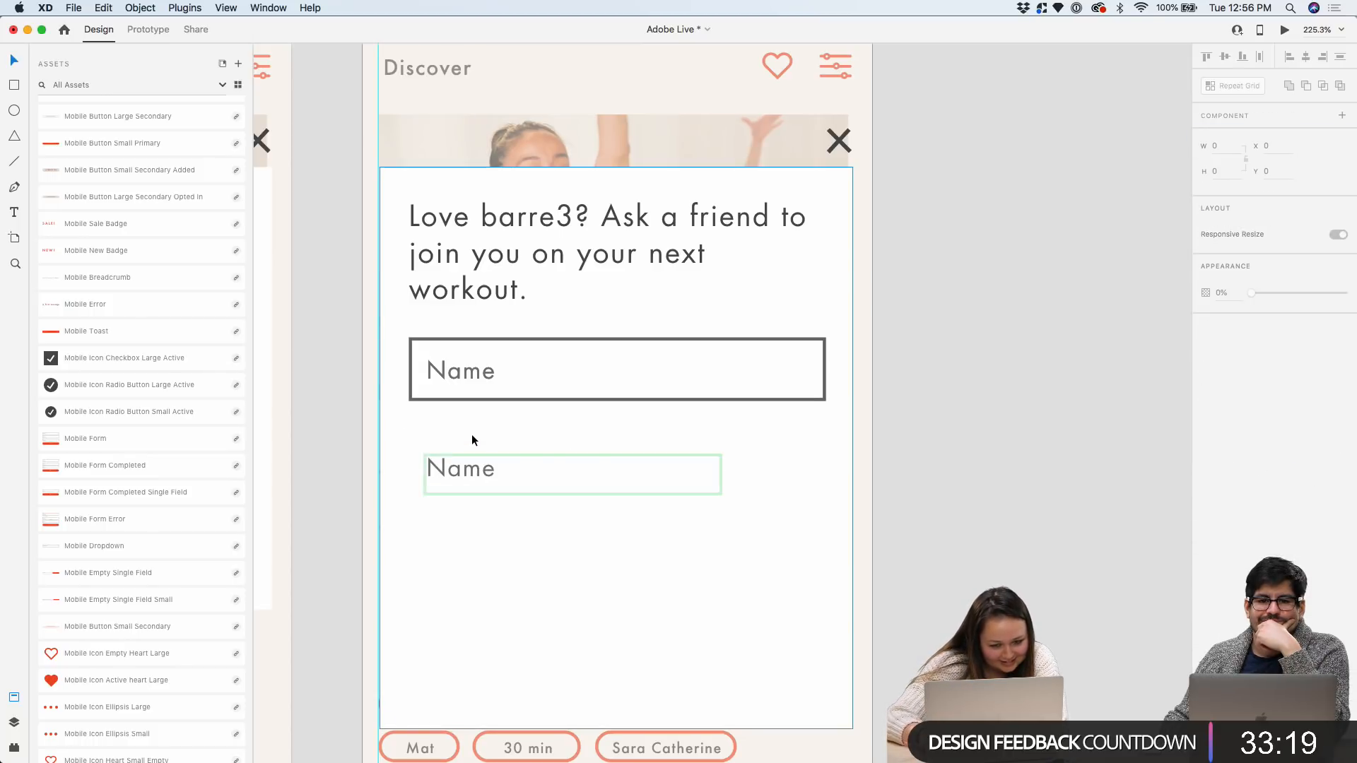
pyautogui.doubleClick(470, 470)
pyautogui.write('Email Address')
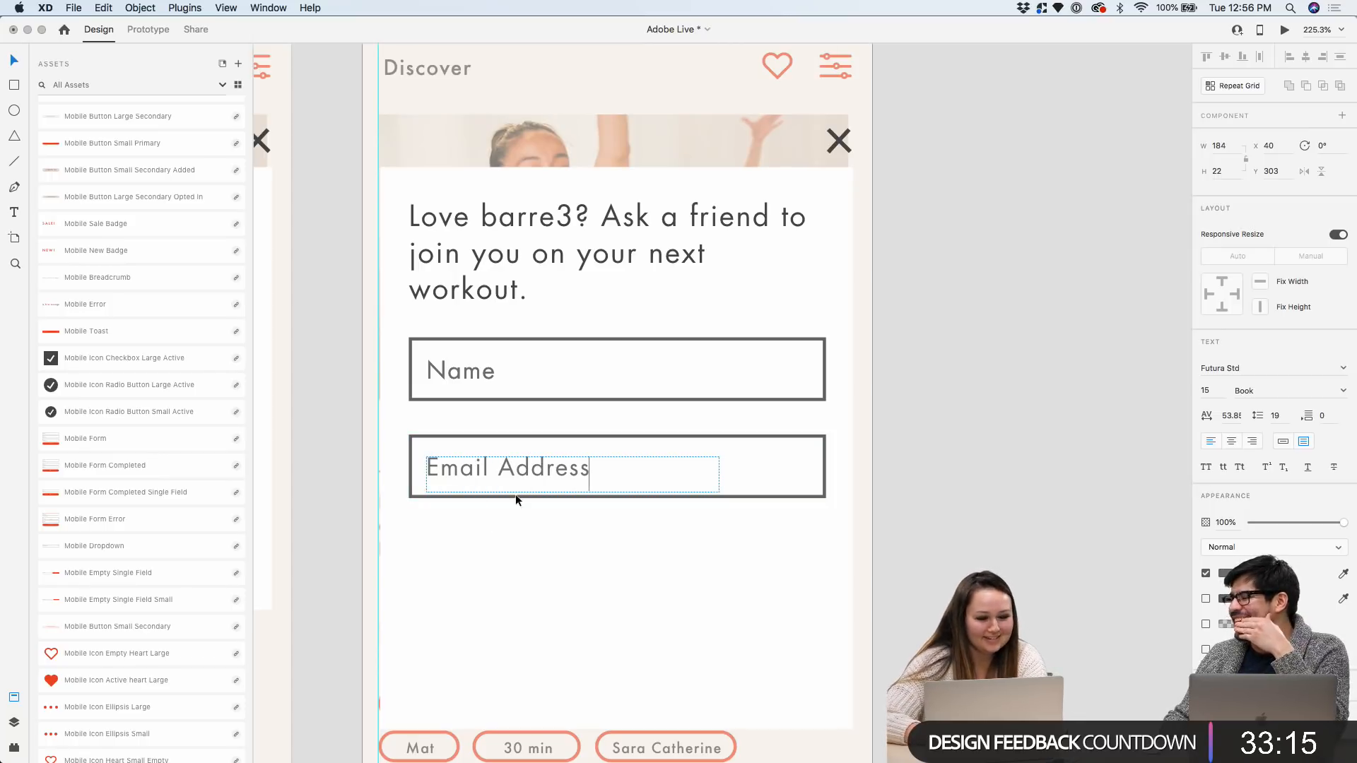
# Finish editing the Email Address label and review the Name, Email Address and card selections
pyautogui.click(523, 532)
pyautogui.scroll(-2, 522, 531)
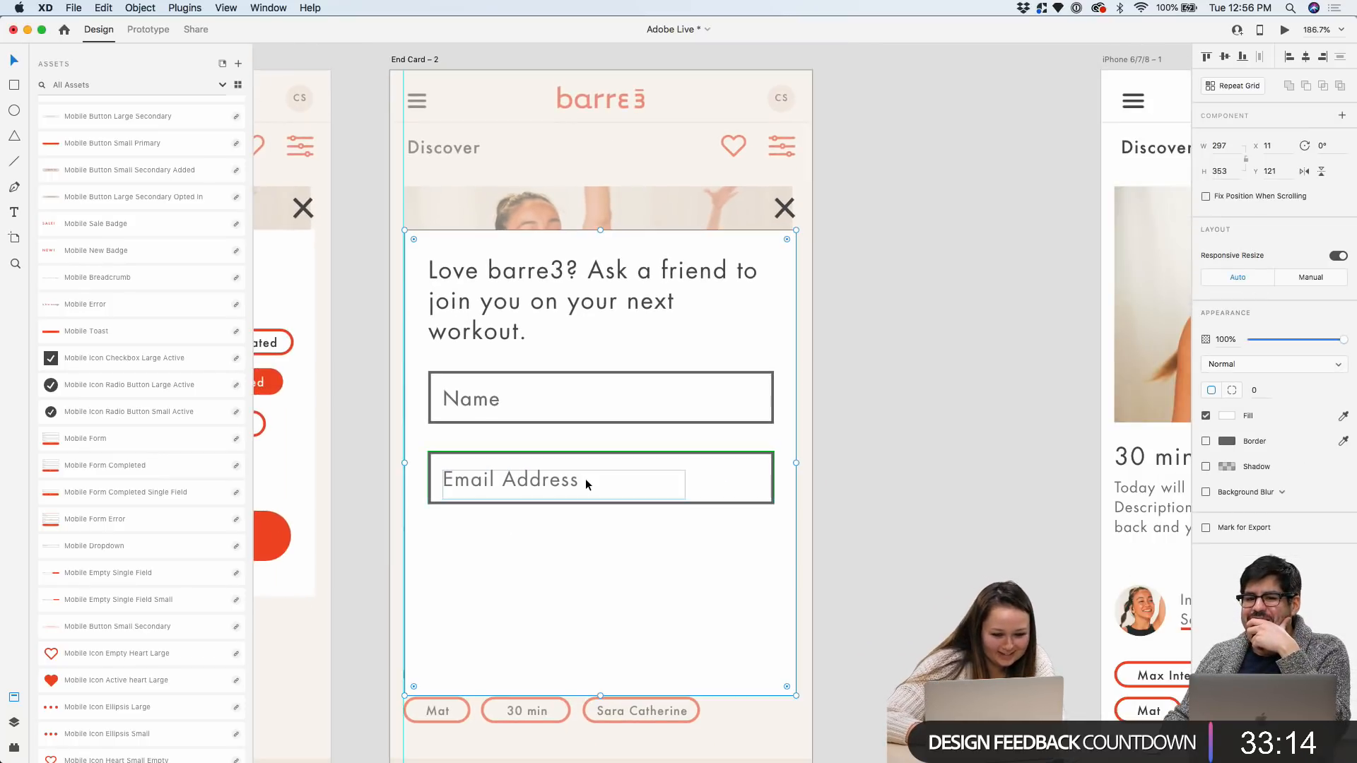
pyautogui.click(860, 519)
pyautogui.scroll(-3, 794, 480)
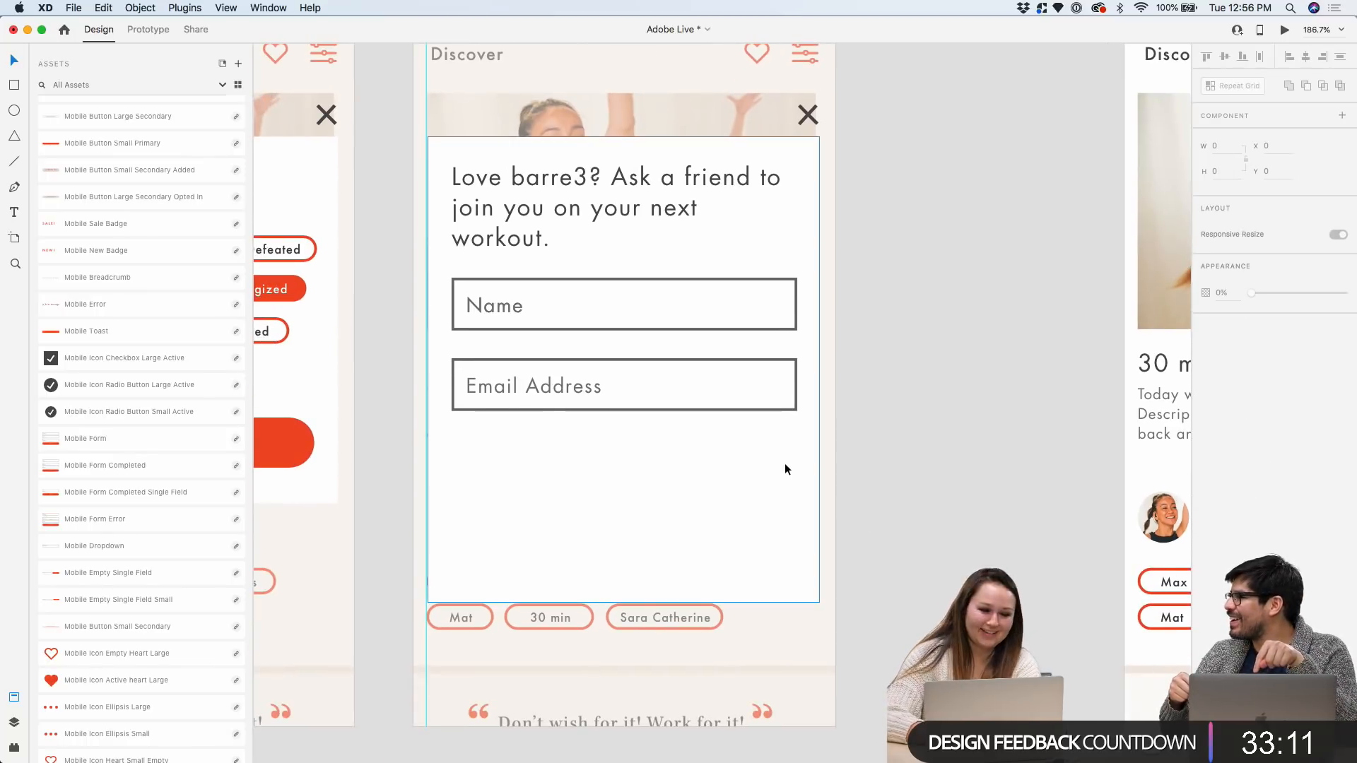
pyautogui.scroll(2, 549, 413)
pyautogui.click(537, 341)
pyautogui.click(535, 298)
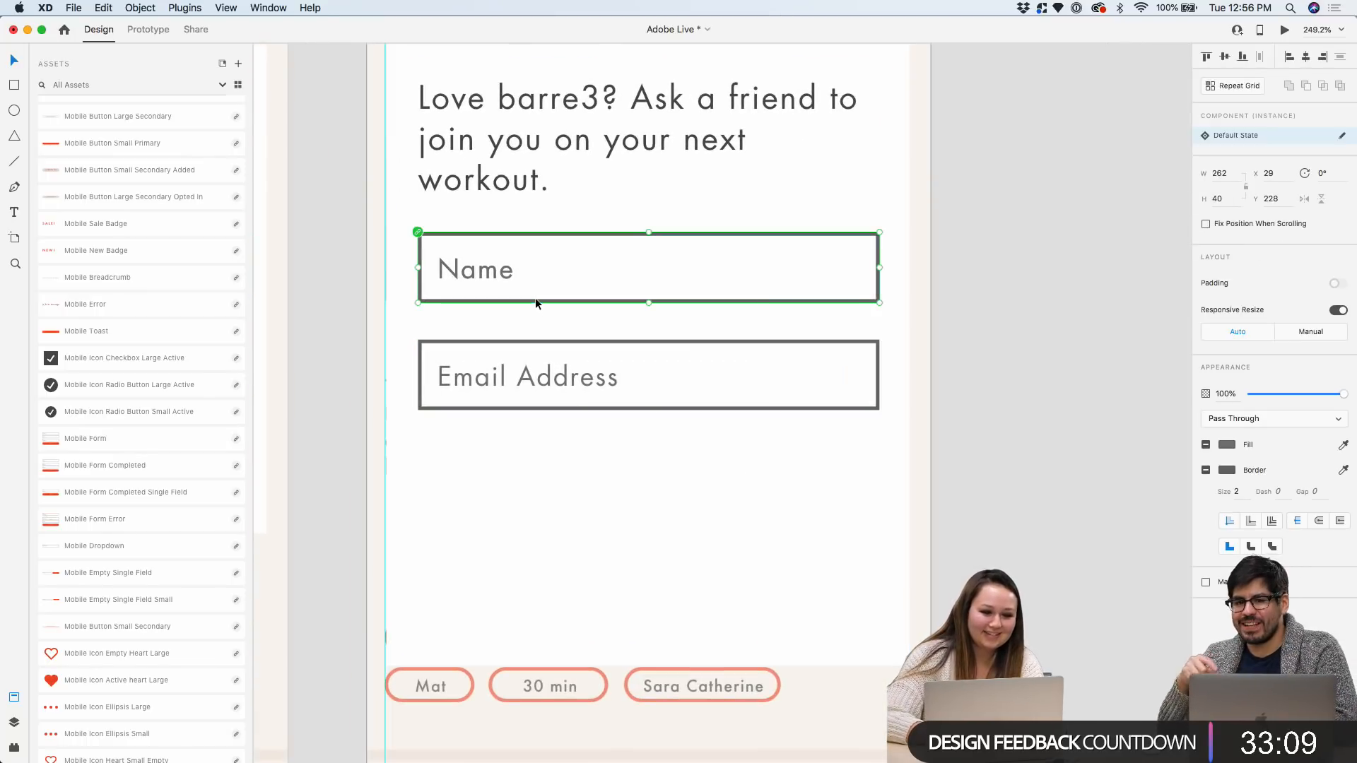
pyautogui.click(509, 348)
pyautogui.click(511, 527)
pyautogui.scroll(-2, 510, 306)
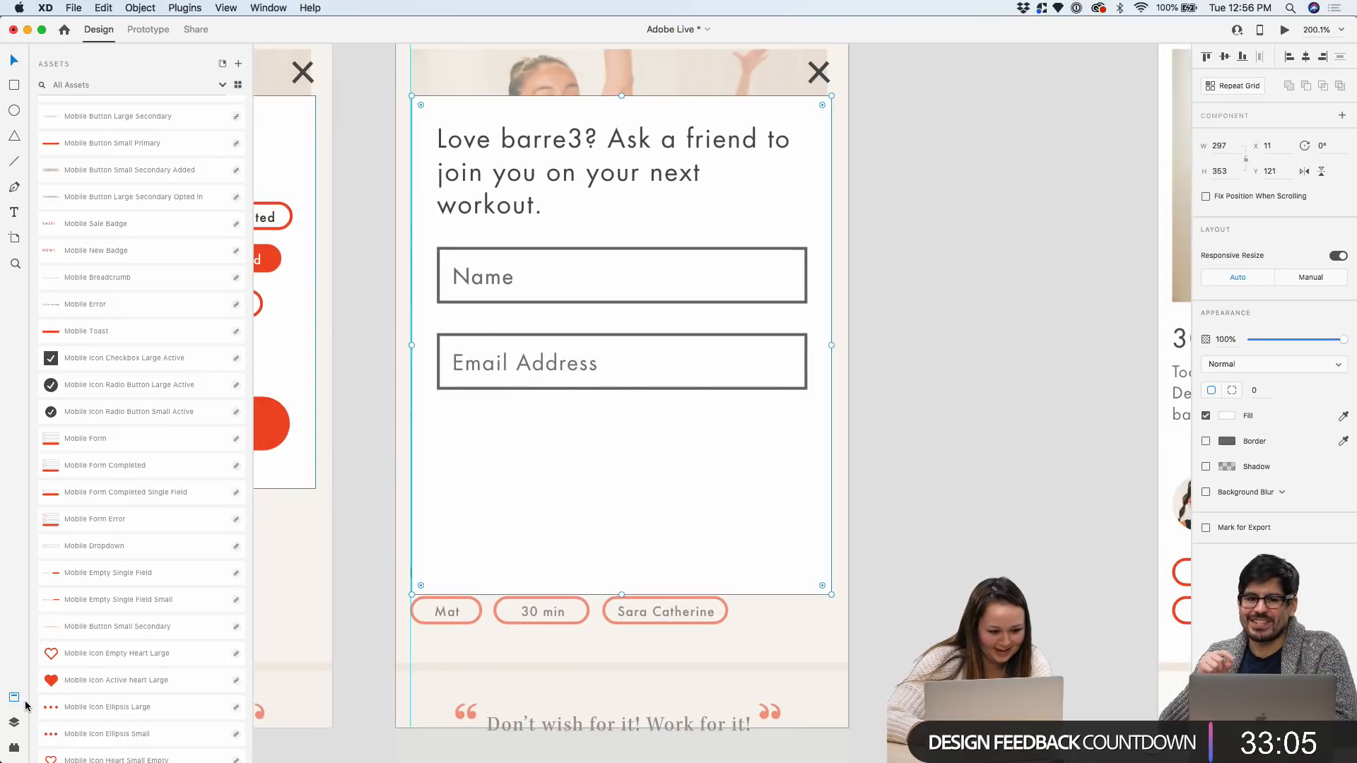
pyautogui.scroll(-3, 106, 678)
pyautogui.scroll(-1, 124, 669)
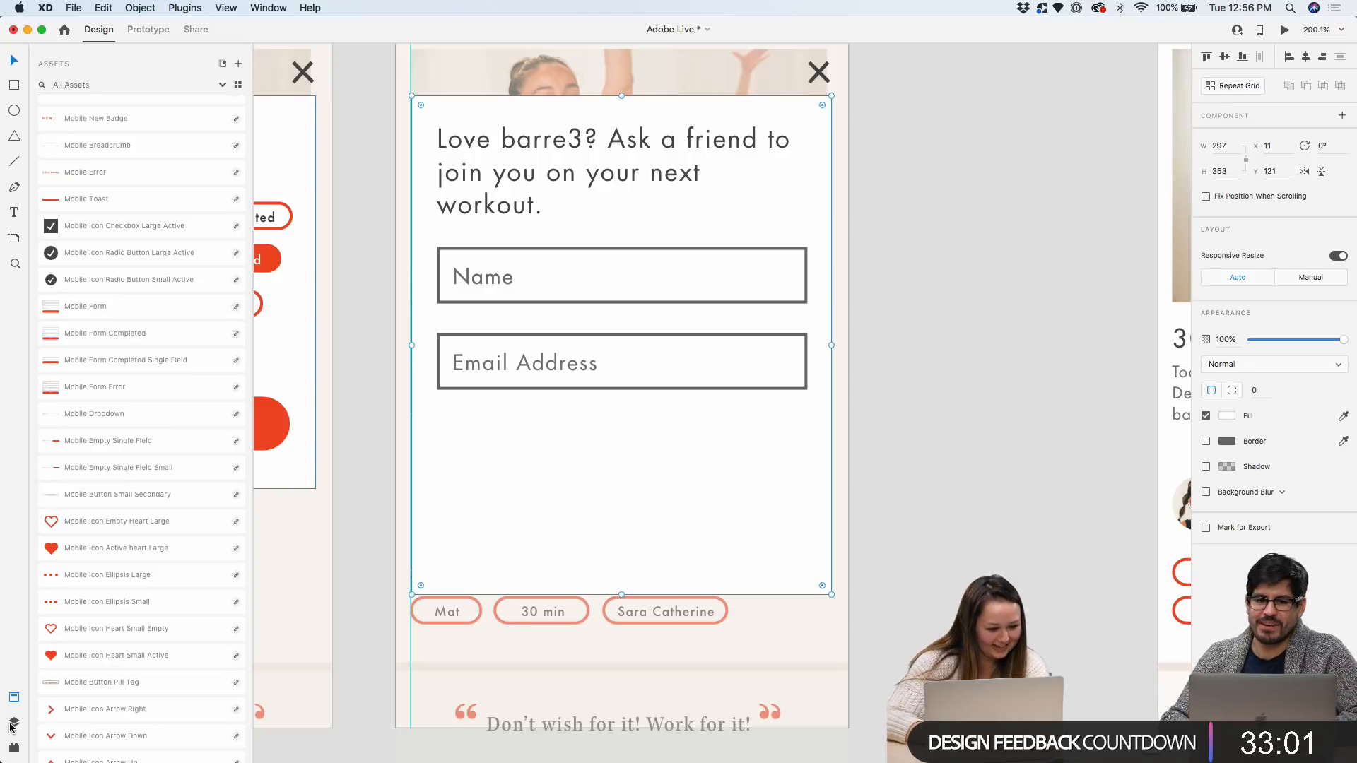
# Inspect End Card – 2's layers, selecting Group 7, then return to the assets list
pyautogui.click(13, 721)
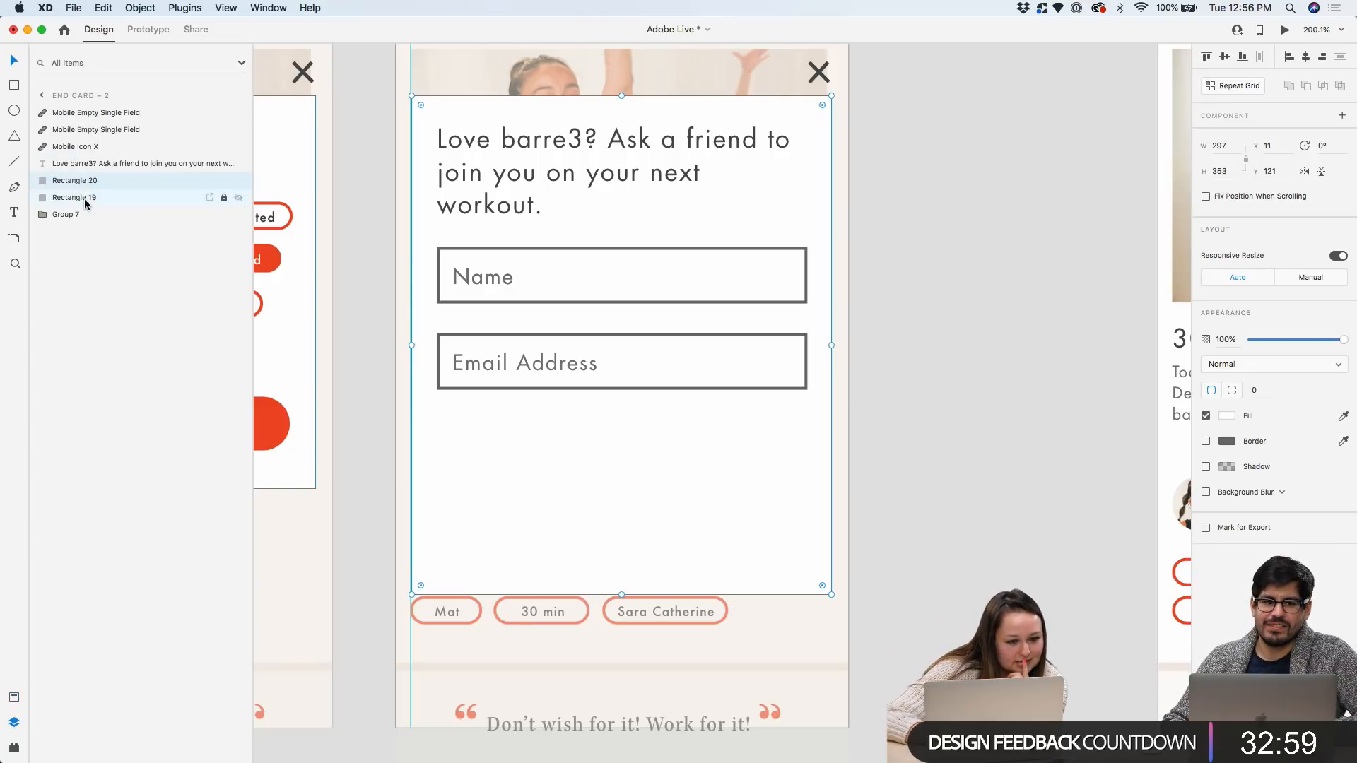
pyautogui.click(59, 215)
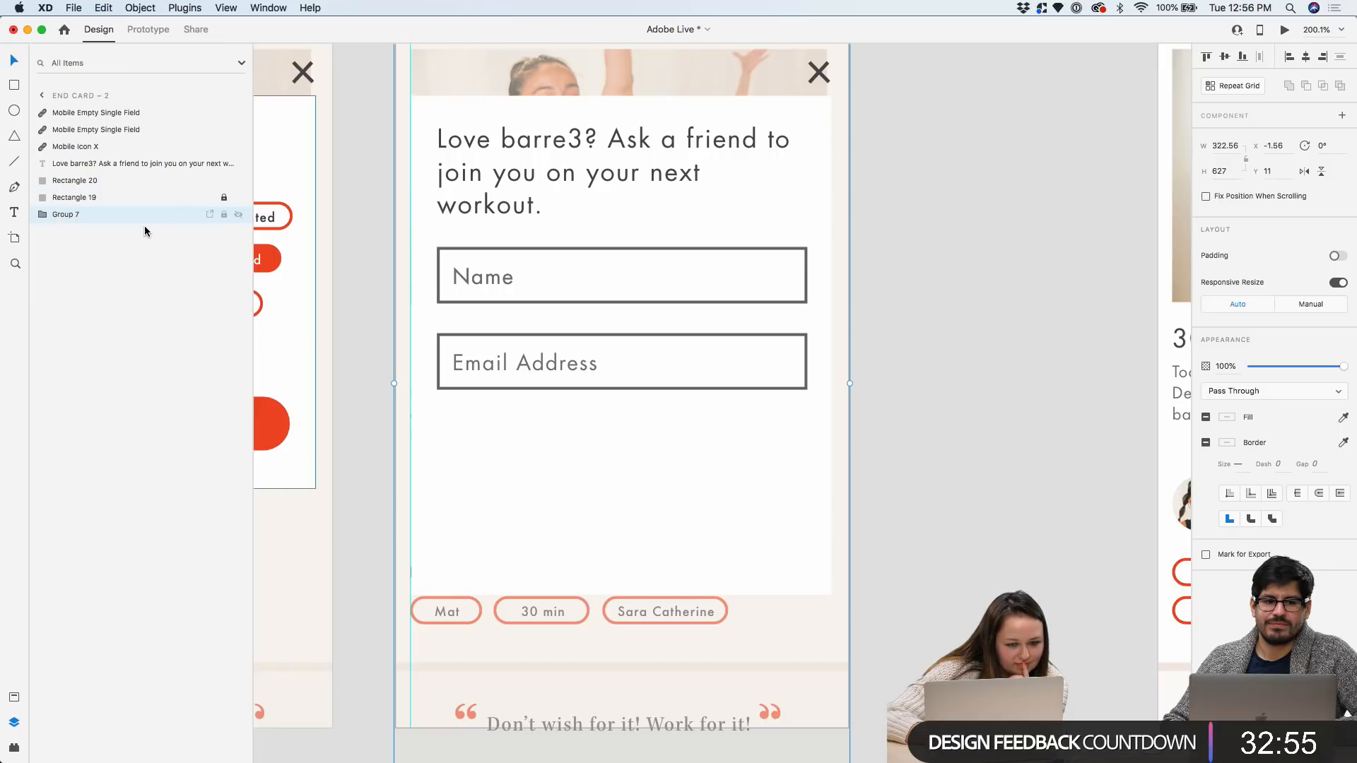
pyautogui.click(13, 696)
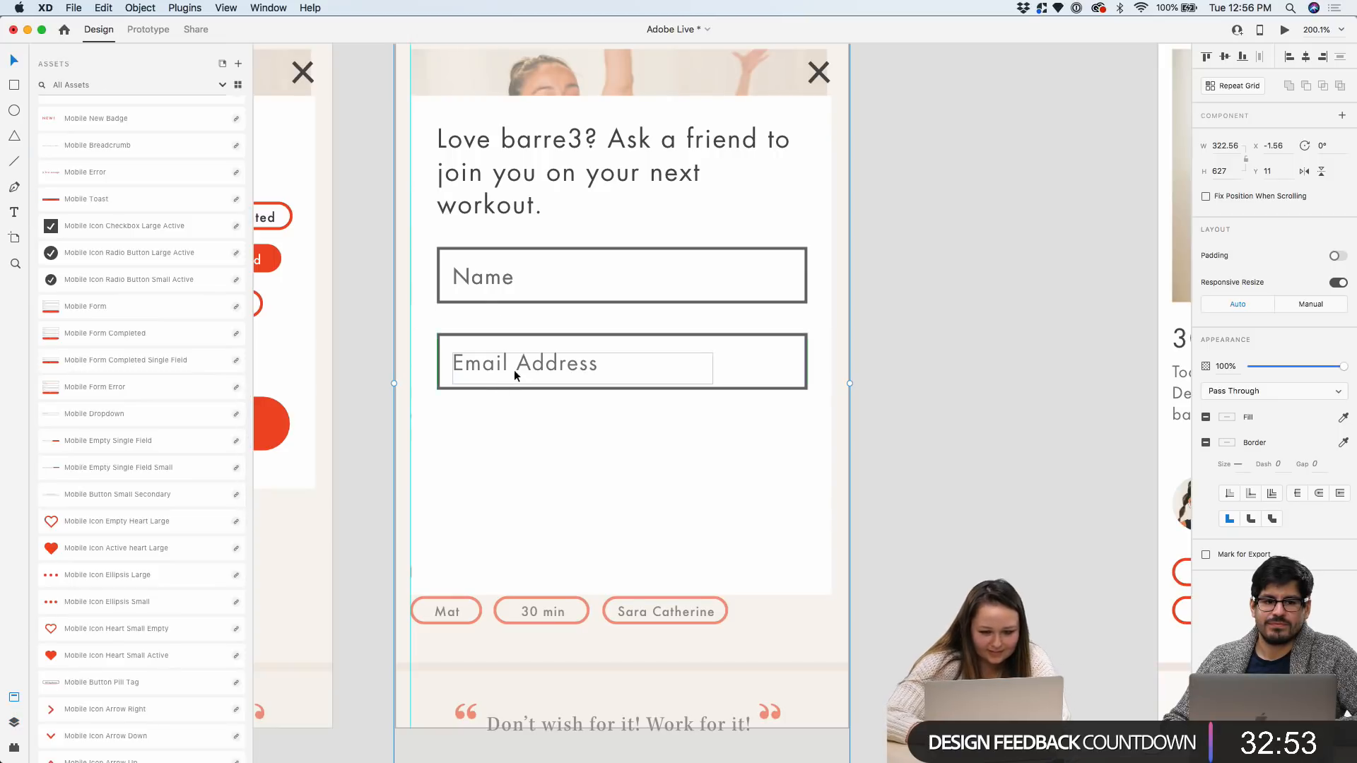
pyautogui.scroll(-5, 156, 439)
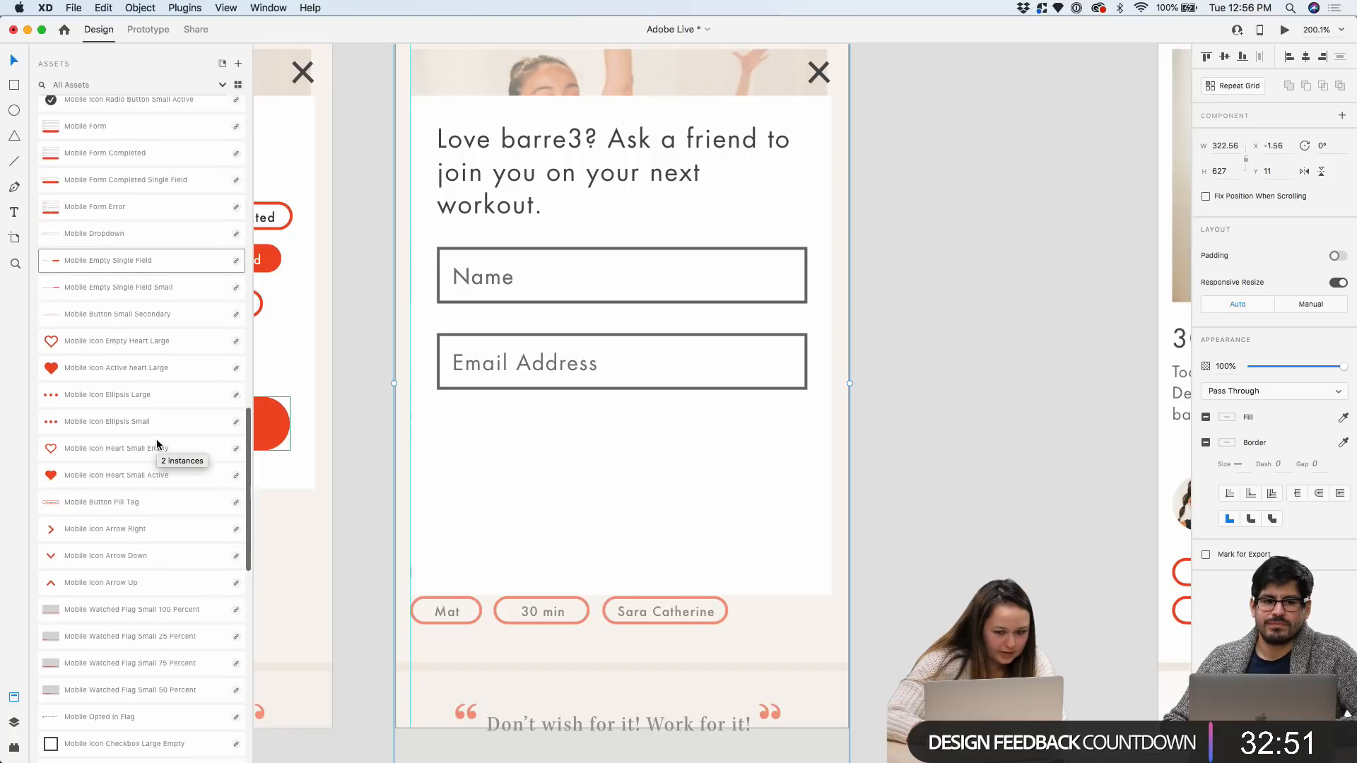
pyautogui.scroll(-3, 544, 429)
# Stretch the white card background down over the Mat, 30 min and Sara Catherine tags
pyautogui.doubleClick(545, 431)
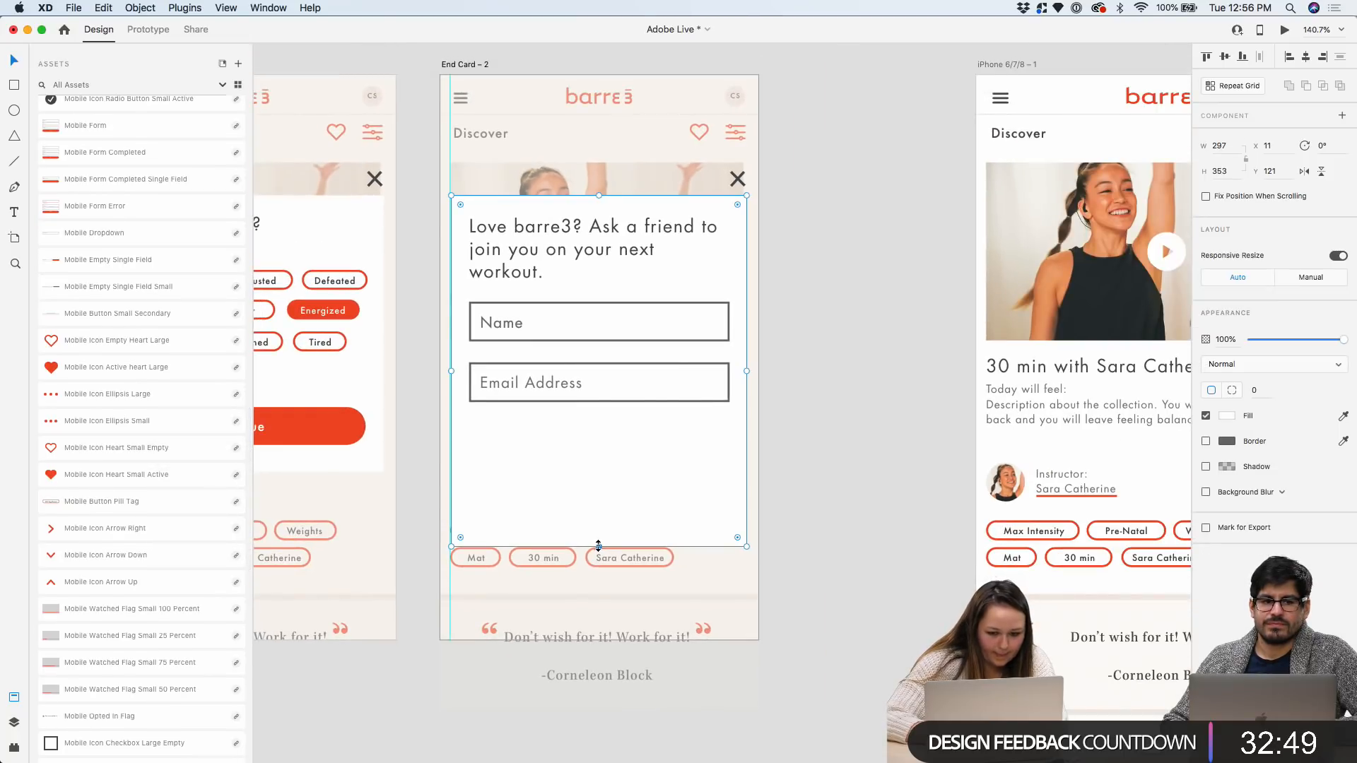
pyautogui.moveTo(598, 547); pyautogui.dragTo(598, 604)
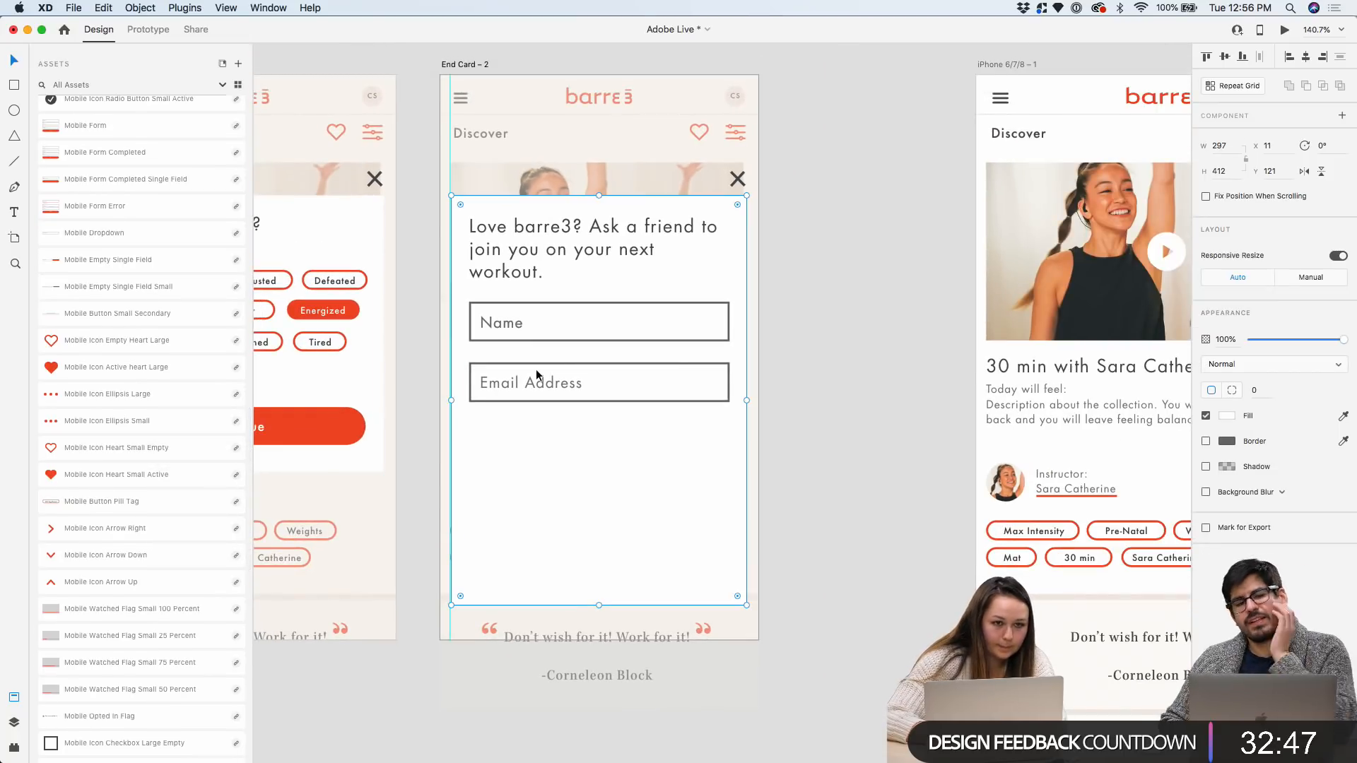
pyautogui.scroll(2, 533, 369)
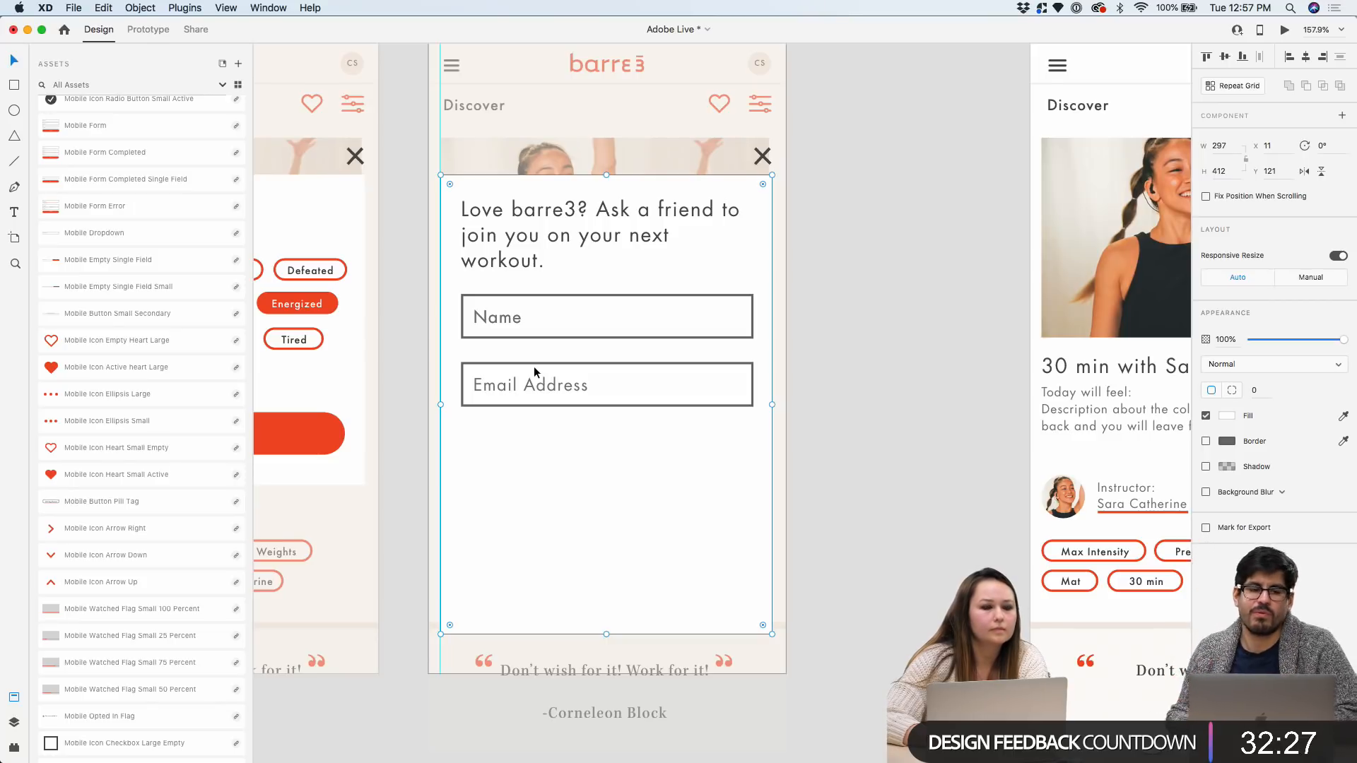
pyautogui.scroll(5, 605, 408)
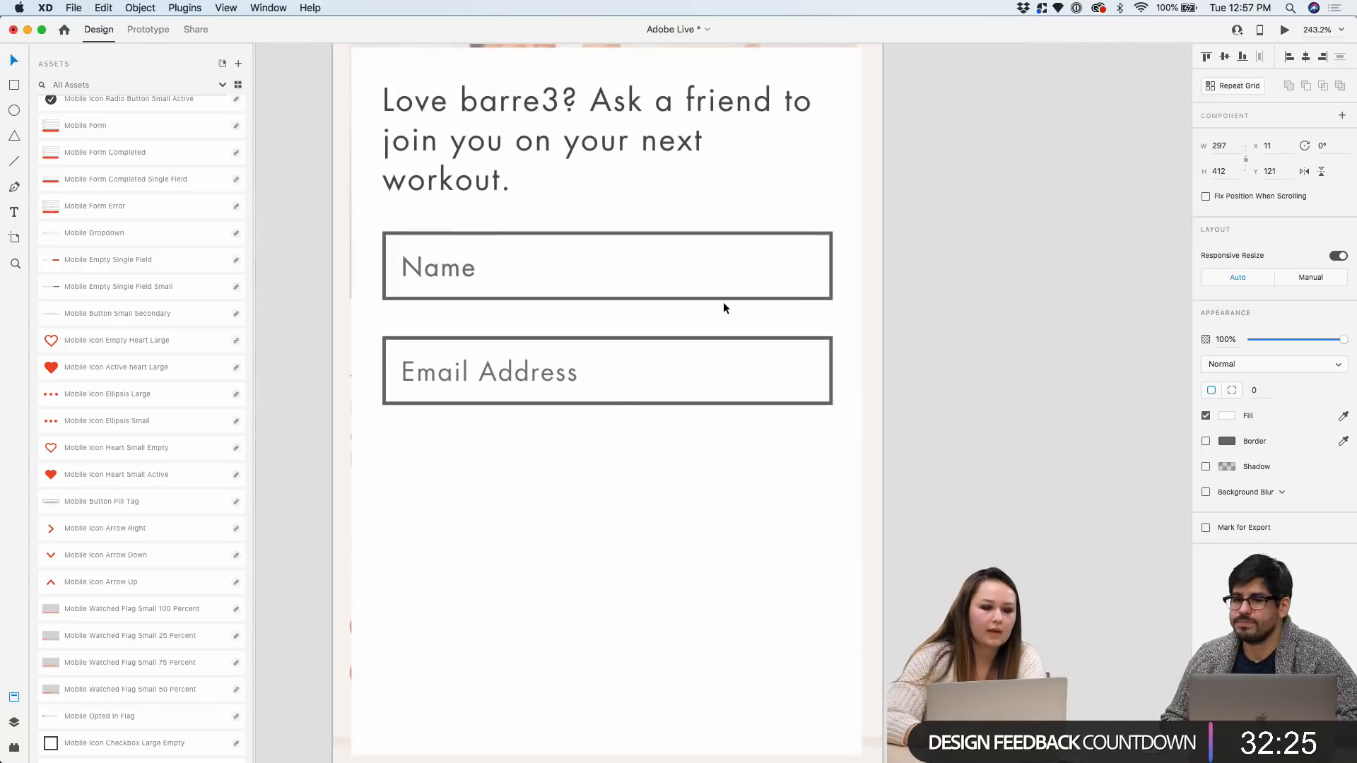
pyautogui.scroll(-4, 646, 363)
pyautogui.scroll(3, 591, 251)
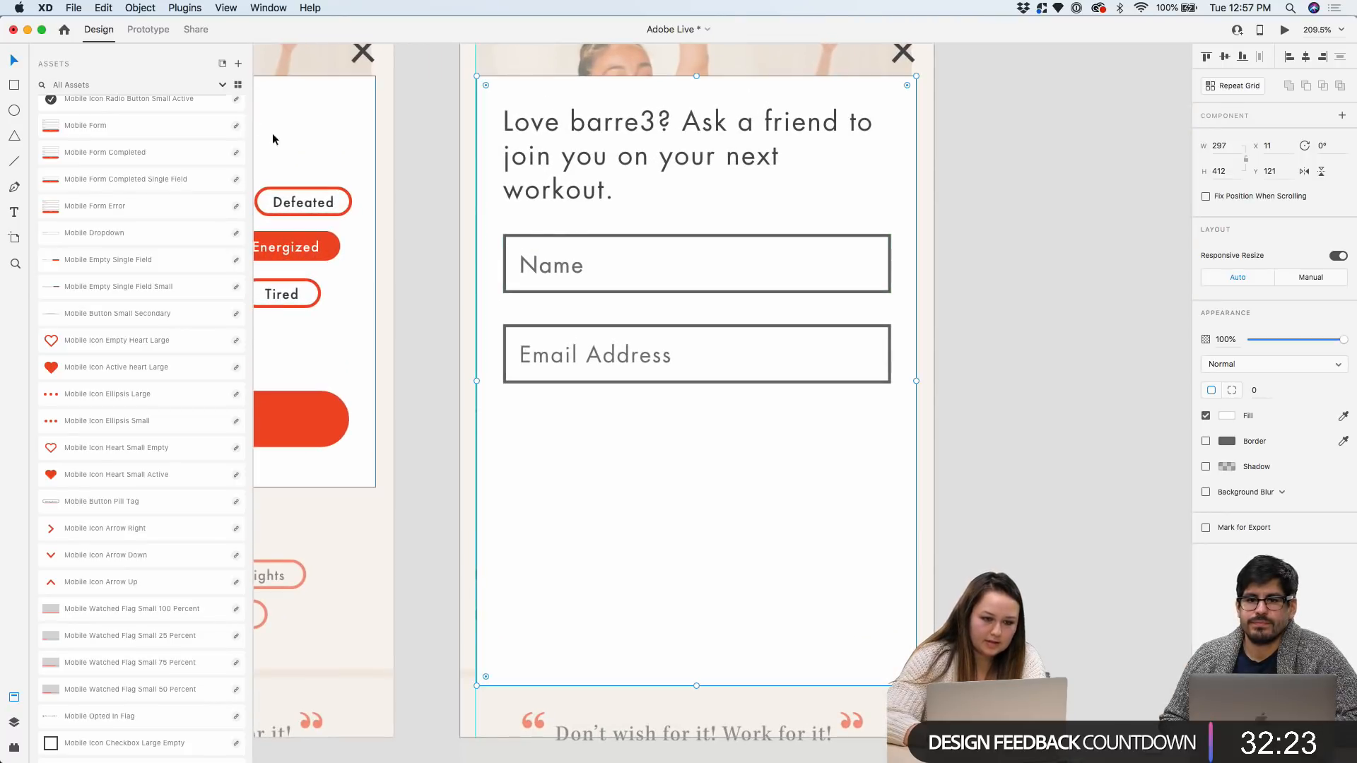
pyautogui.scroll(-4, 625, 308)
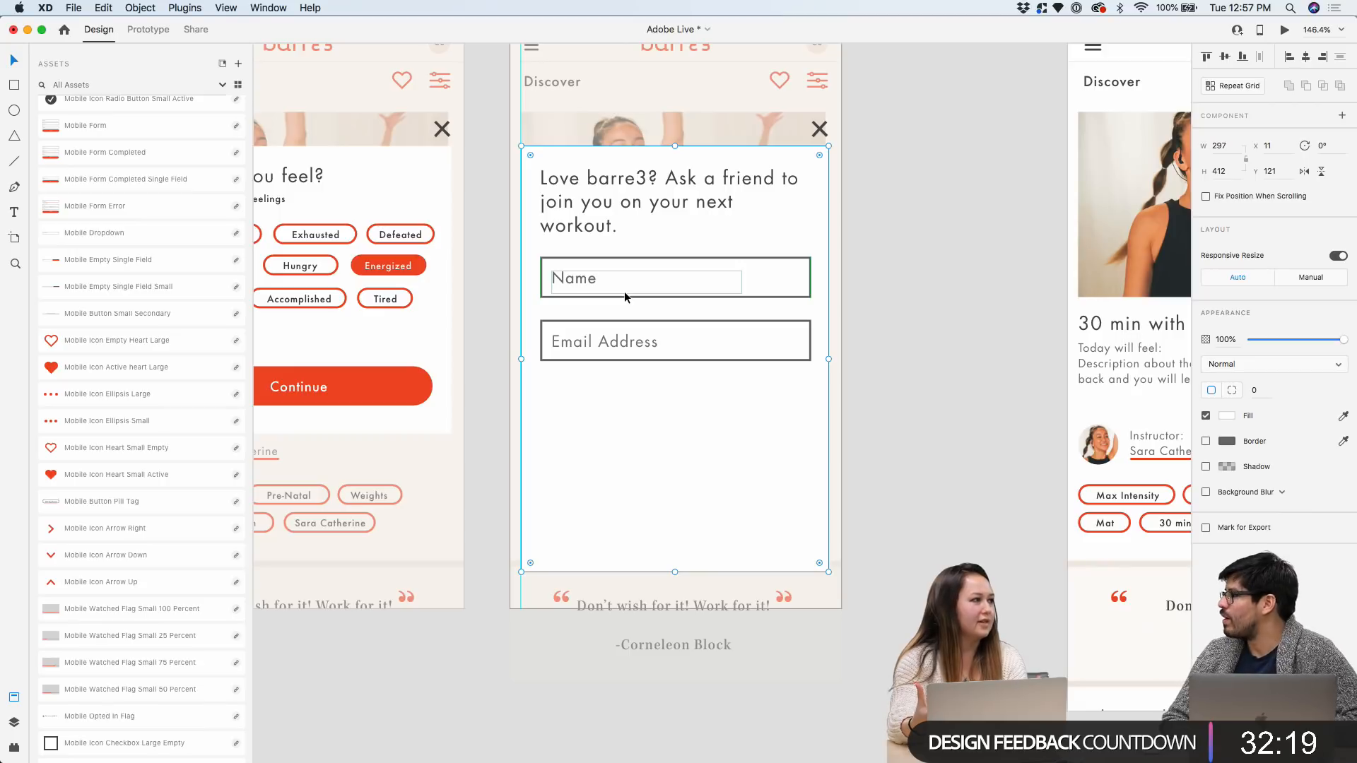
pyautogui.scroll(4, 625, 291)
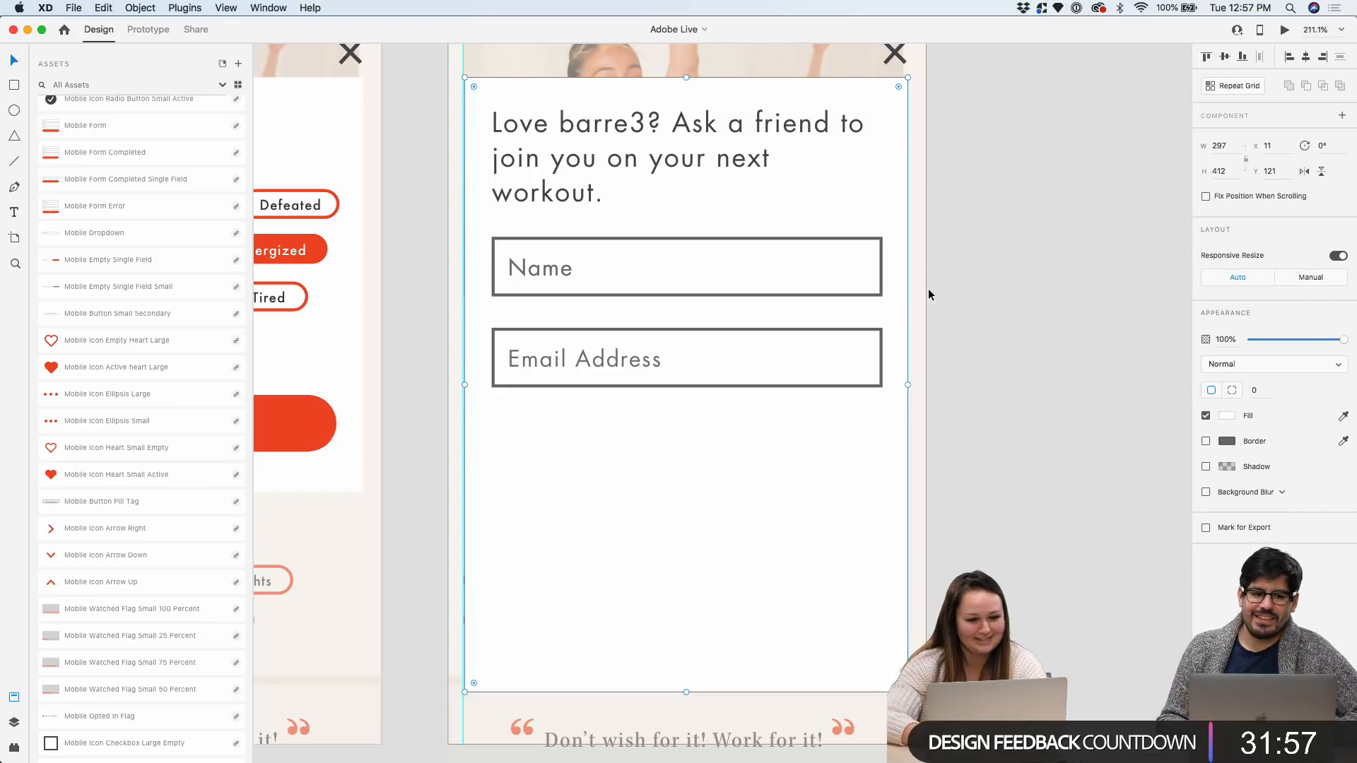
# Duplicate the whole Email Address field to create a third field below it
pyautogui.doubleClick(636, 327)
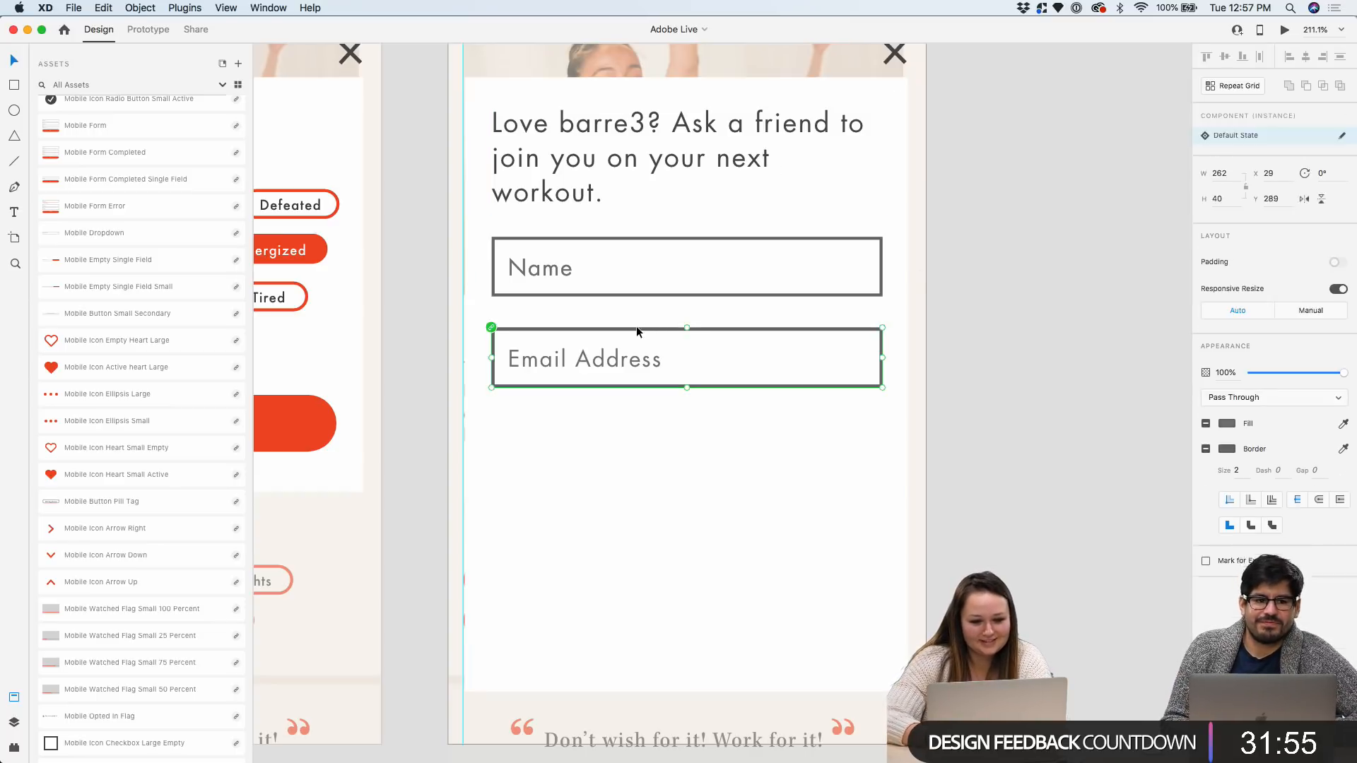
pyautogui.scroll(-2, 773, 332)
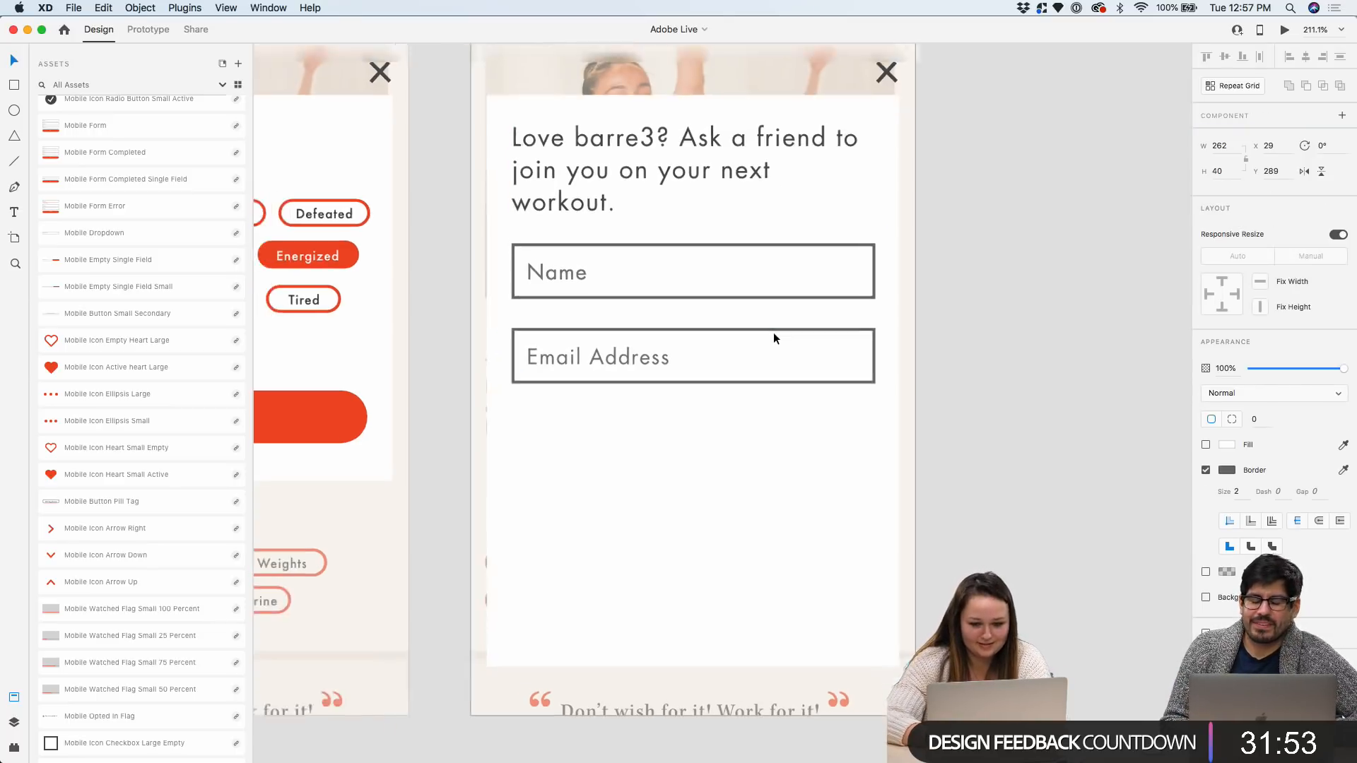
pyautogui.press('super+d')
pyautogui.scroll(3, 639, 357)
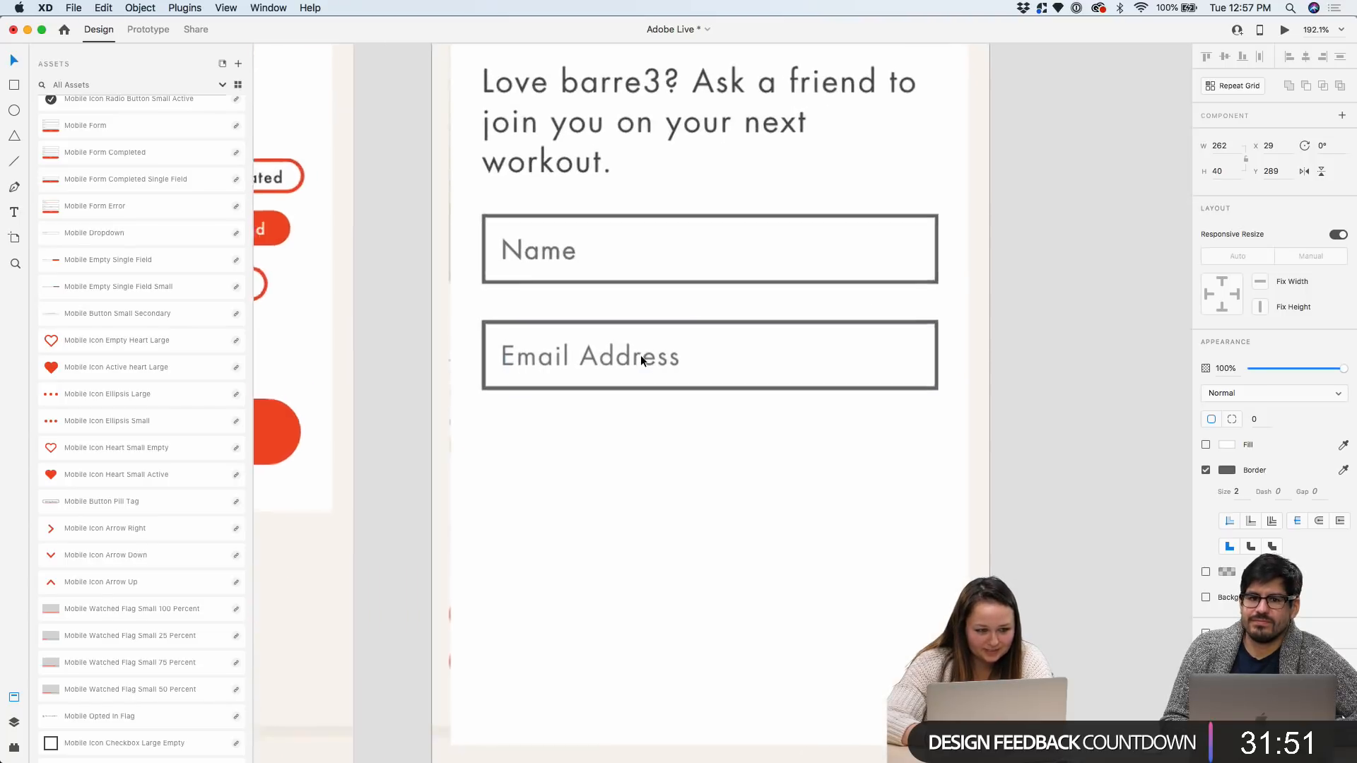
pyautogui.moveTo(641, 355); pyautogui.dragTo(639, 477)
pyautogui.press('super+z')
pyautogui.click(621, 387)
pyautogui.moveTo(580, 345); pyautogui.dragTo(583, 444)
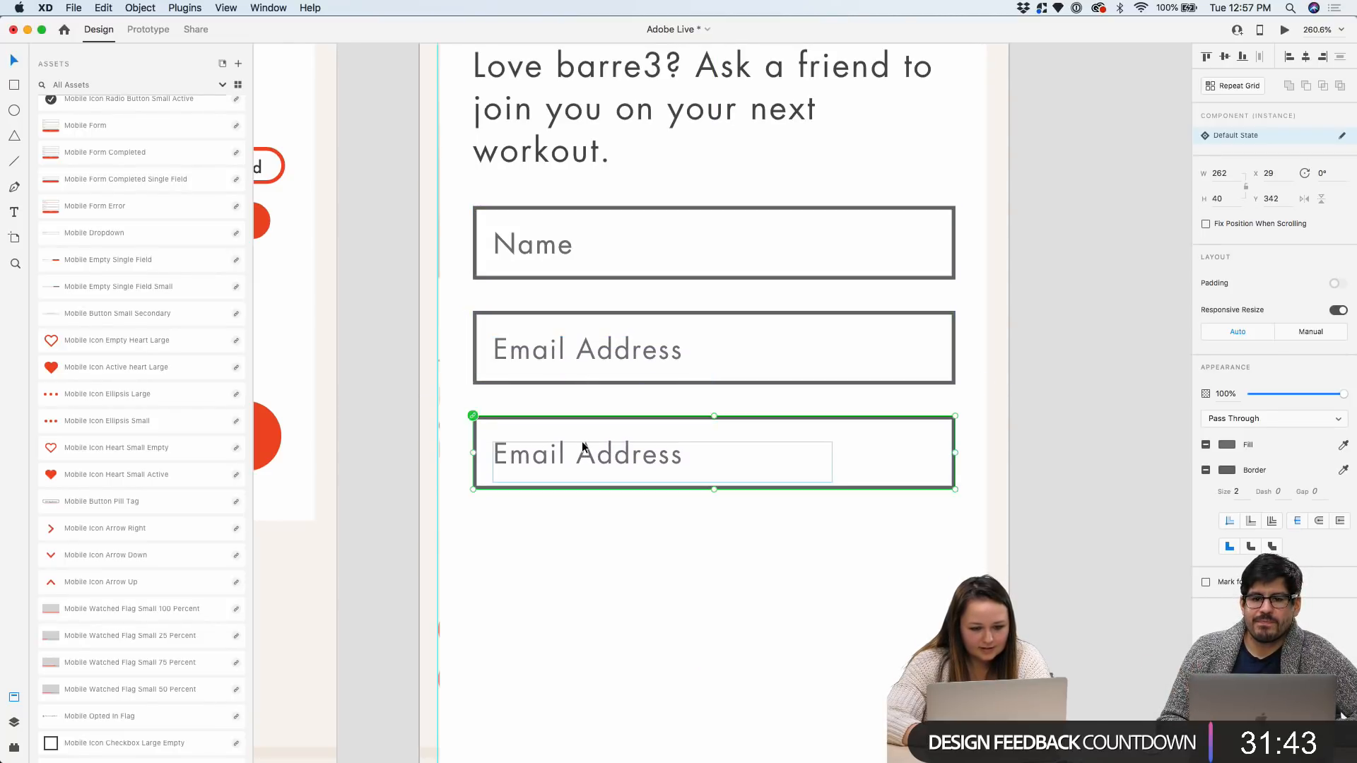
# Relabel the third field 'Your Personal Message' and make its box much taller
pyautogui.doubleClick(582, 443)
pyautogui.write('Your person')
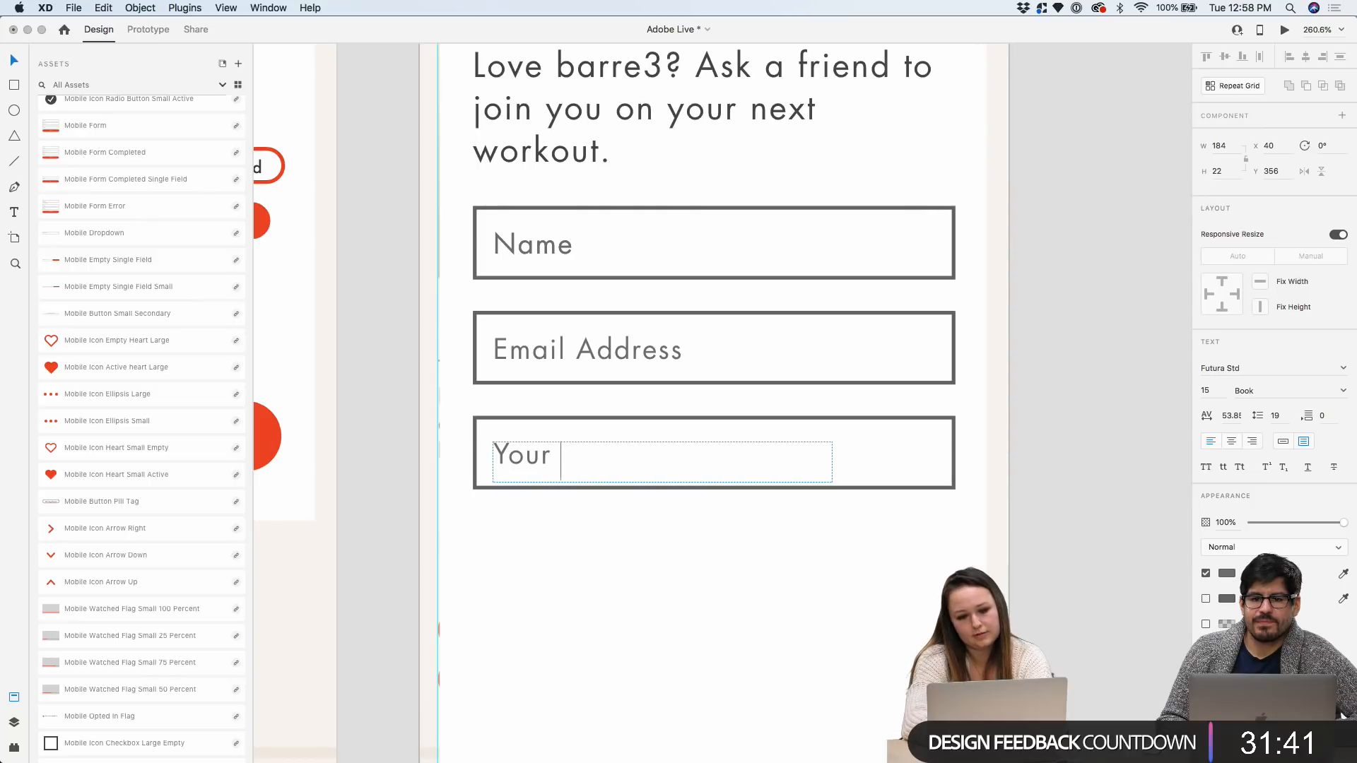
pyautogui.press('BackSpace')
pyautogui.press('BackSpace')
pyautogui.press('BackSpace')
pyautogui.press('BackSpace')
pyautogui.press('BackSpace')
pyautogui.press('BackSpace')
pyautogui.write('Personal Message')
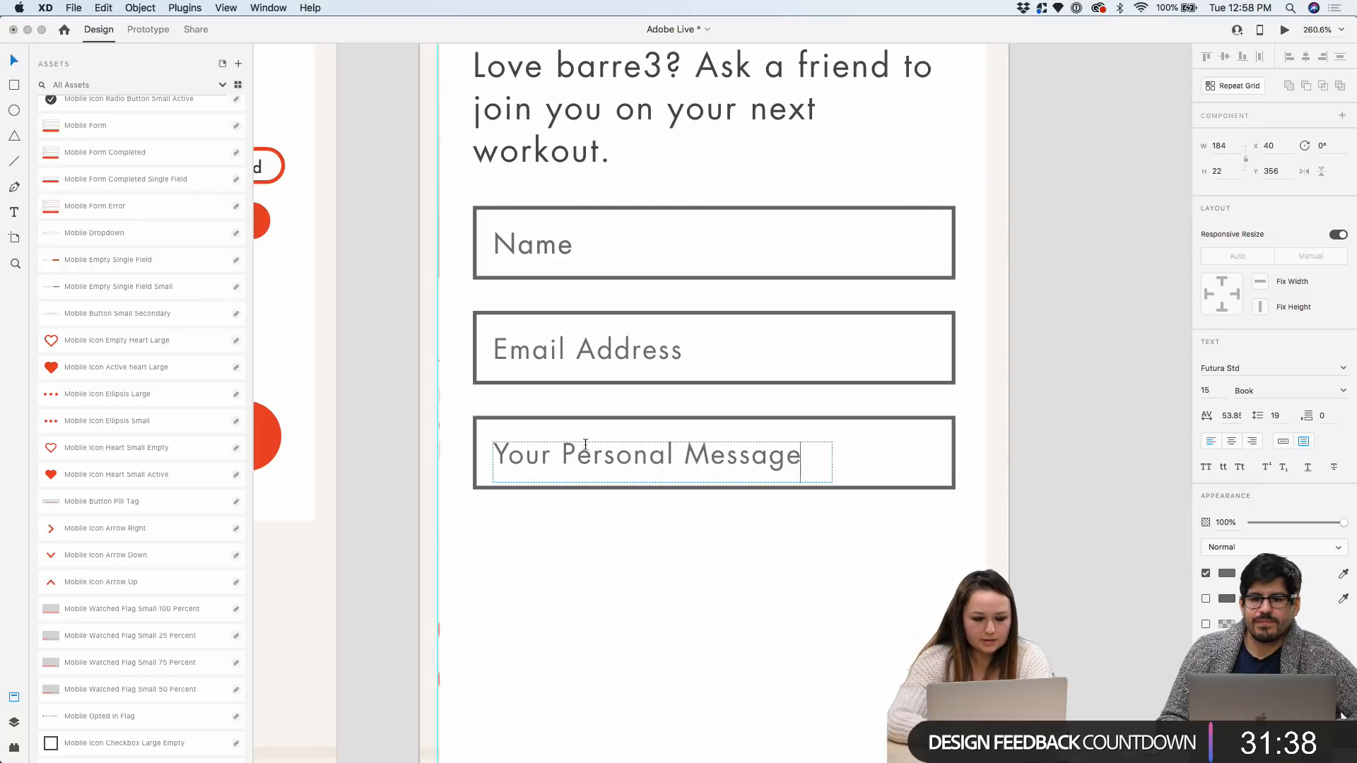
pyautogui.click(757, 486)
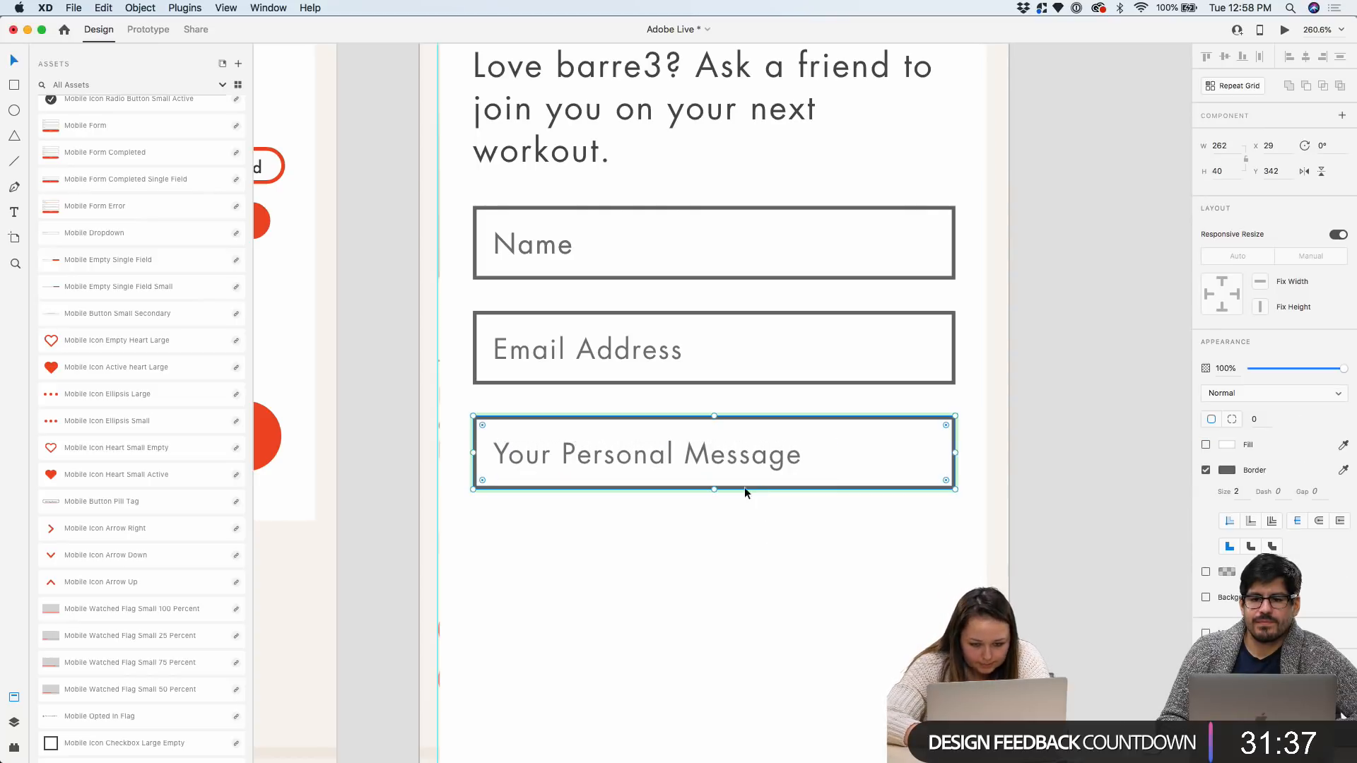
pyautogui.moveTo(714, 487); pyautogui.dragTo(707, 709)
pyautogui.scroll(-5, 706, 711)
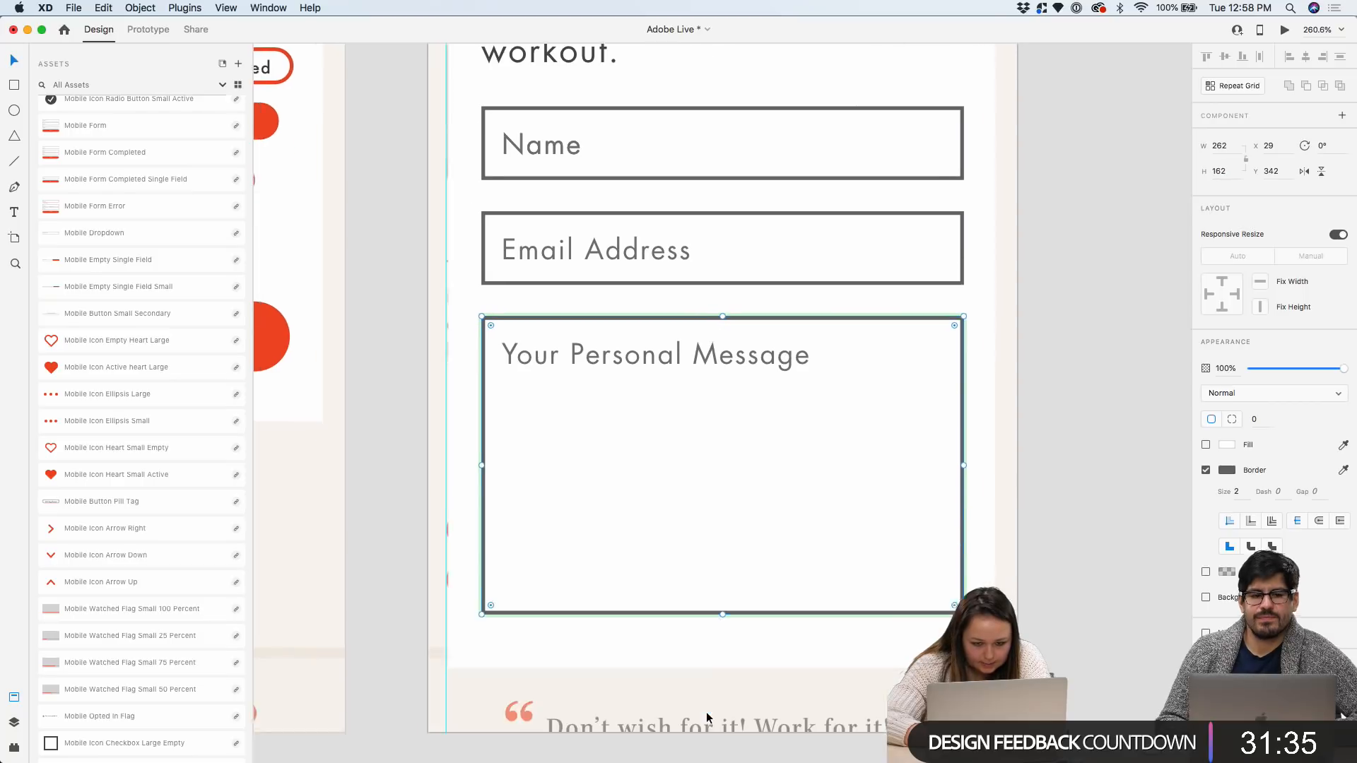
# Duplicate the 'Your Personal Message' label and place the copy just below the original
pyautogui.click(748, 295)
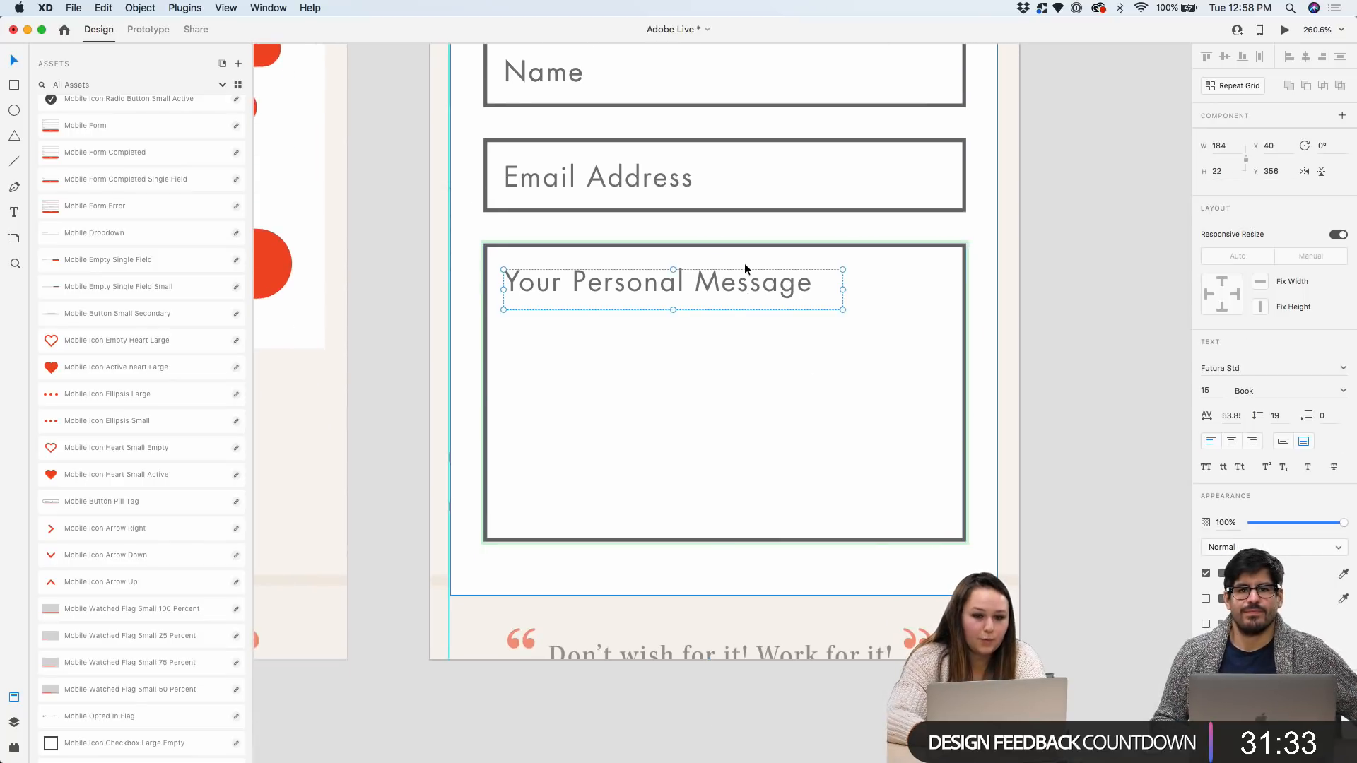
pyautogui.press('super+d')
pyautogui.moveTo(743, 291); pyautogui.dragTo(743, 341)
# Style the copied label with Mobile Small 13pt in Light Oblique italic
pyautogui.scroll(10, 111, 385)
pyautogui.scroll(5, 111, 386)
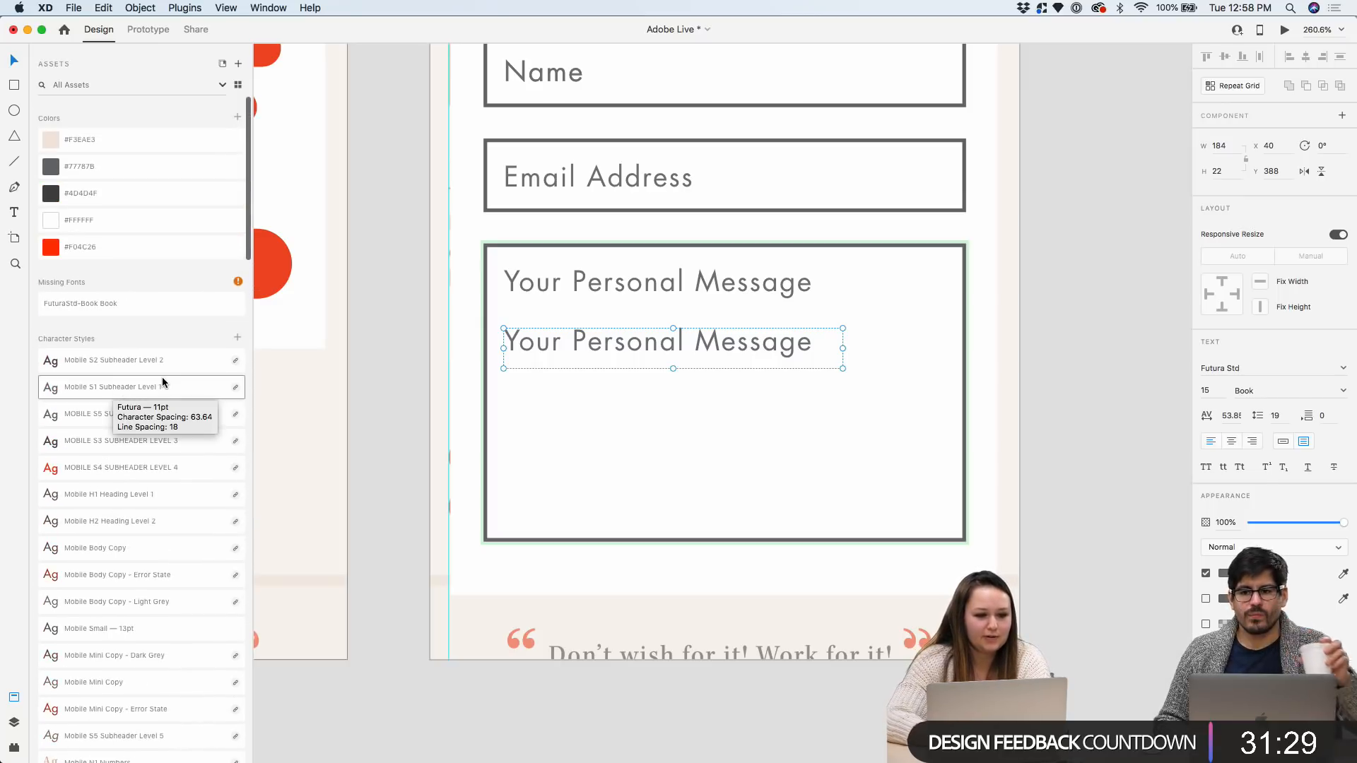
pyautogui.scroll(4, 162, 375)
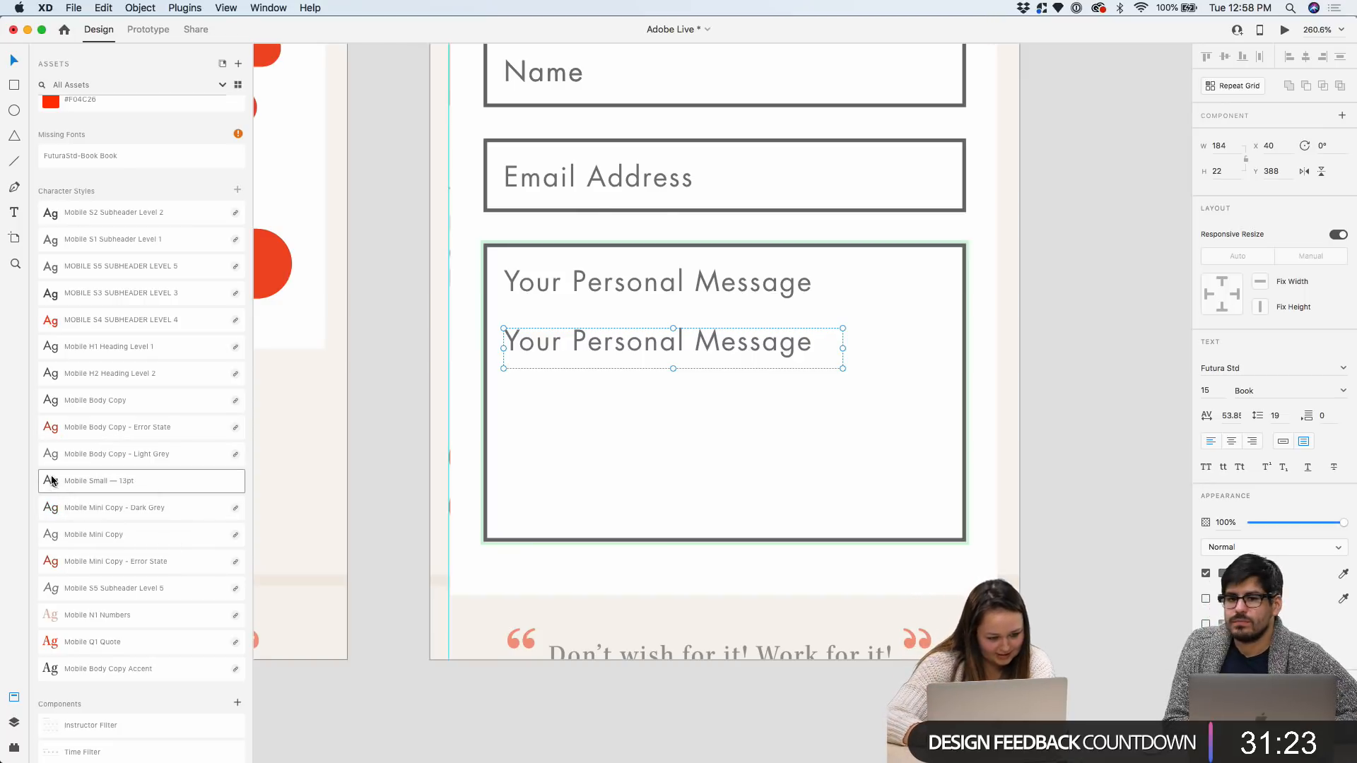
pyautogui.click(92, 481)
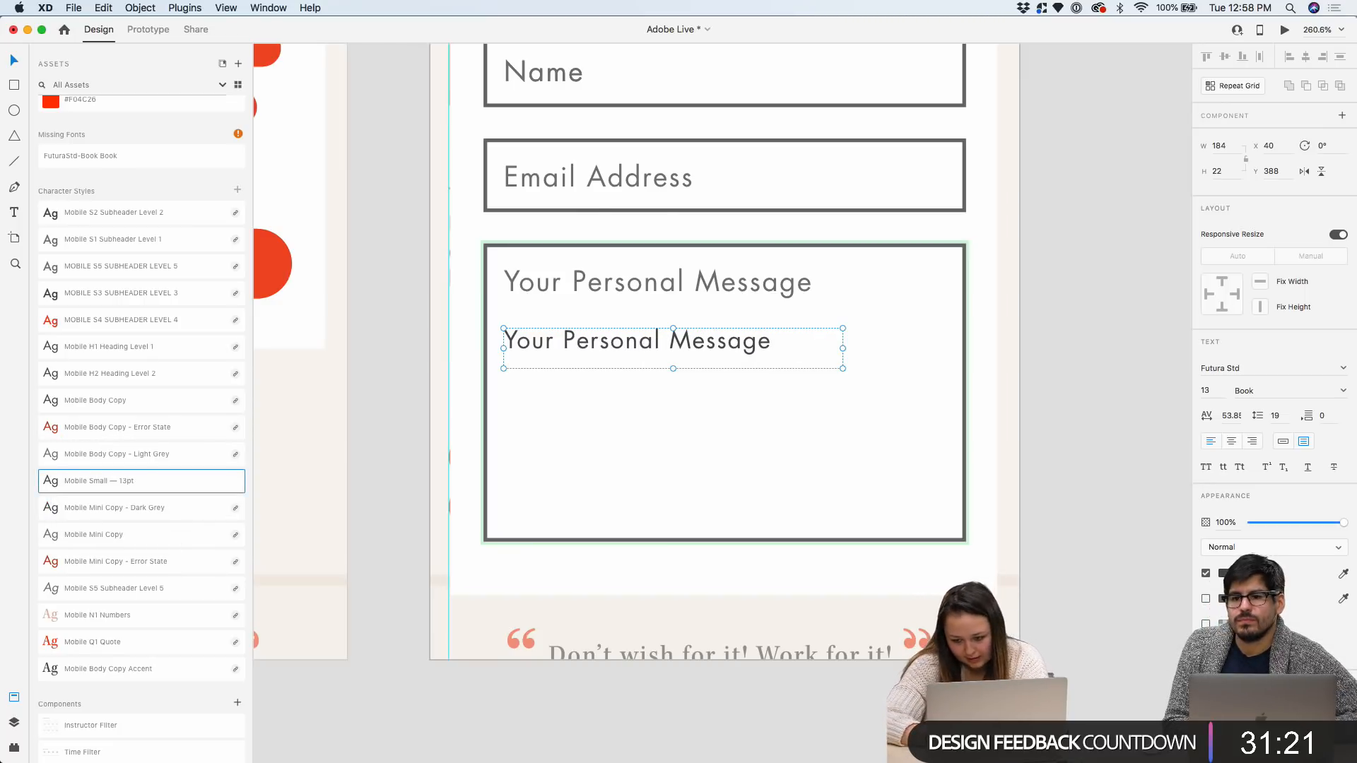
pyautogui.click(1343, 391)
pyautogui.click(1276, 421)
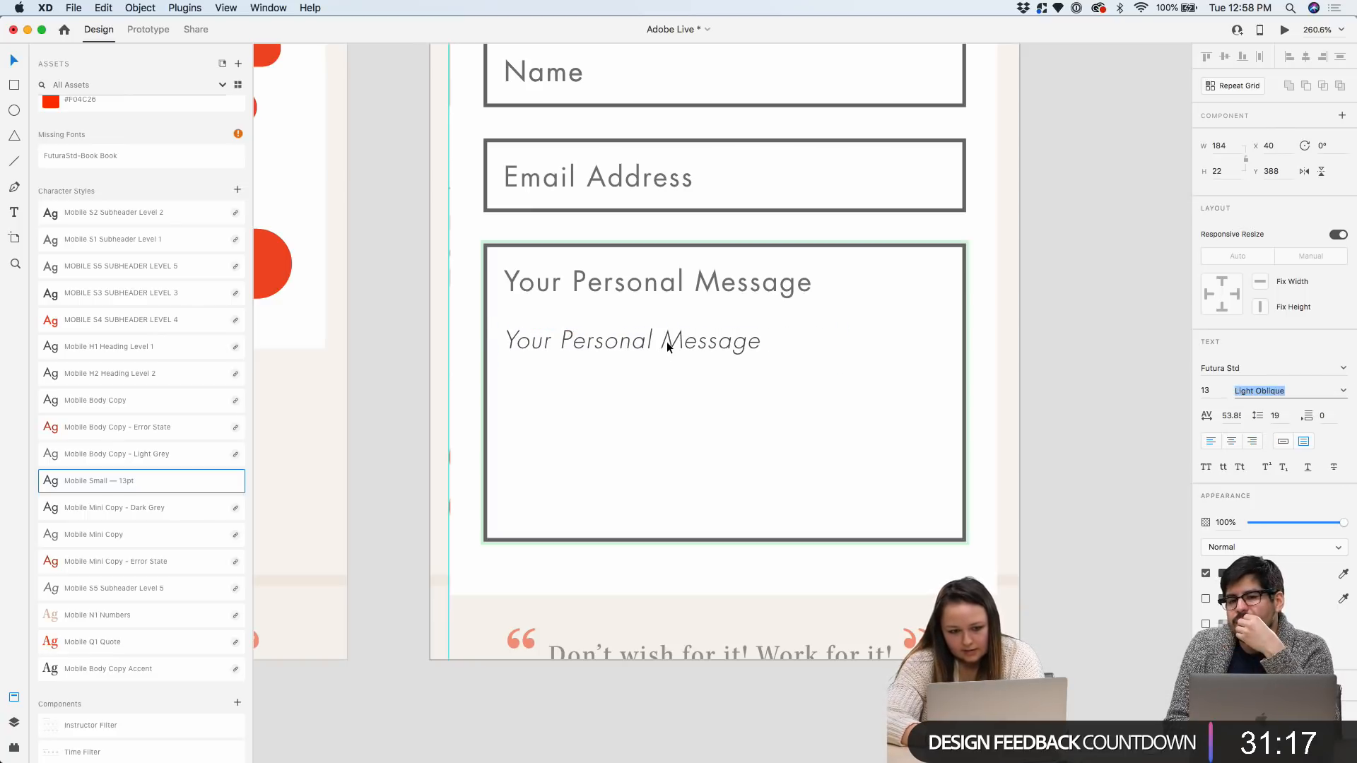
# Replace the copy with 'love barre3 because it helps me' sample text and widen its box
pyautogui.doubleClick(668, 341)
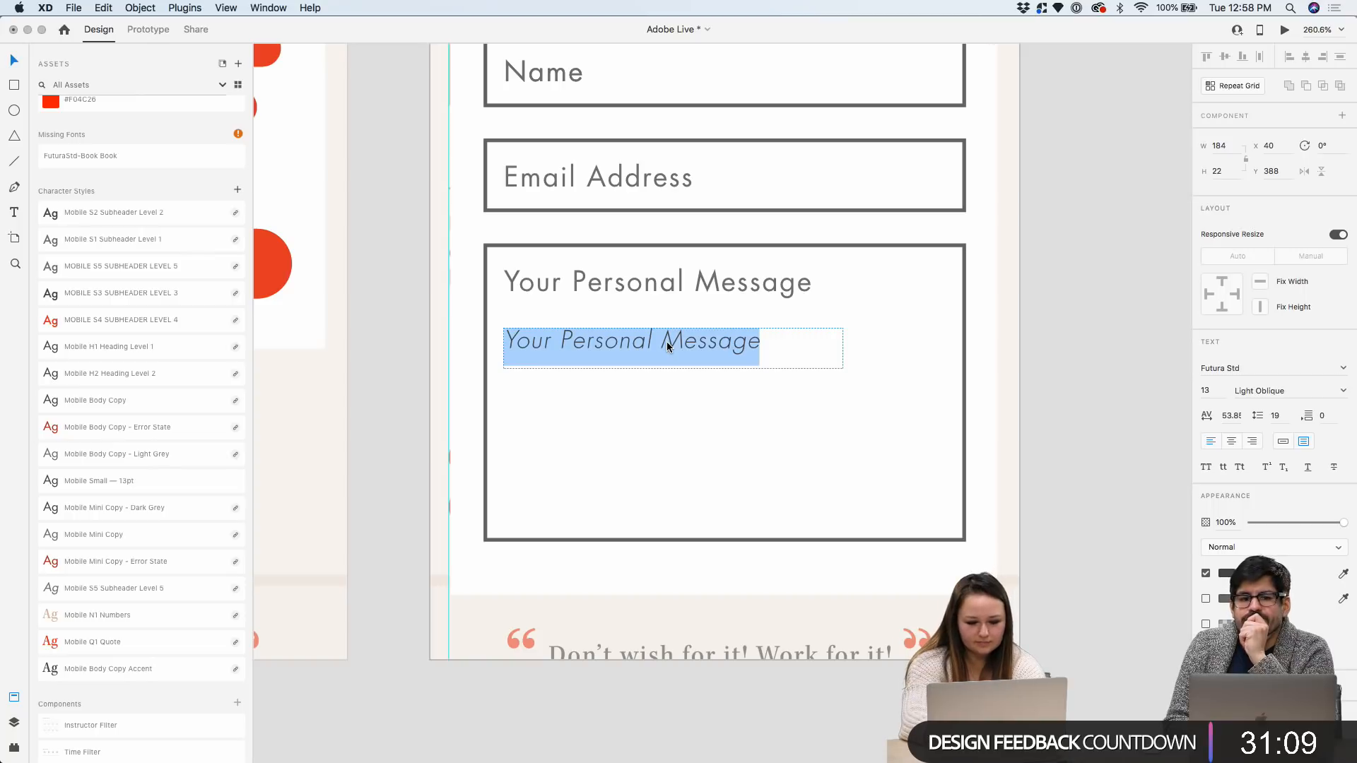
pyautogui.write('love barre3 ')
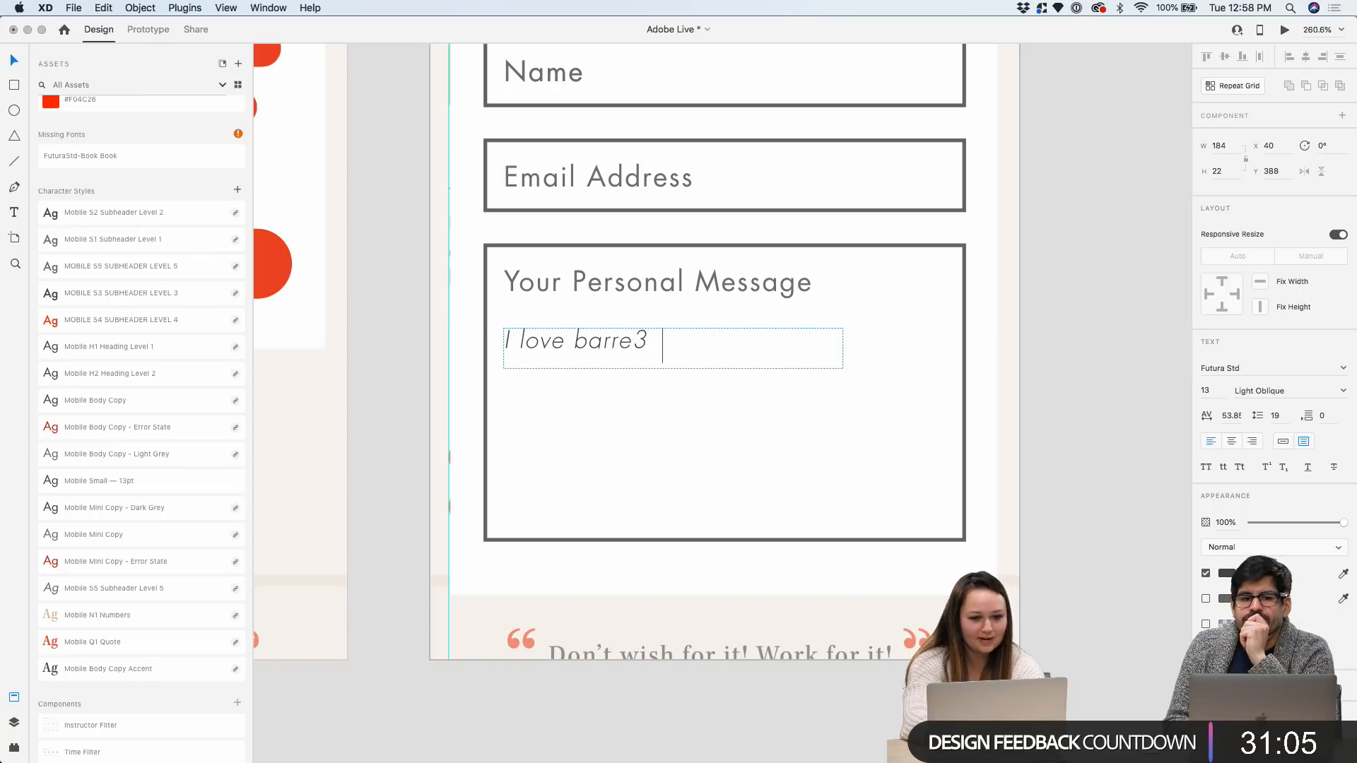
pyautogui.write('because it')
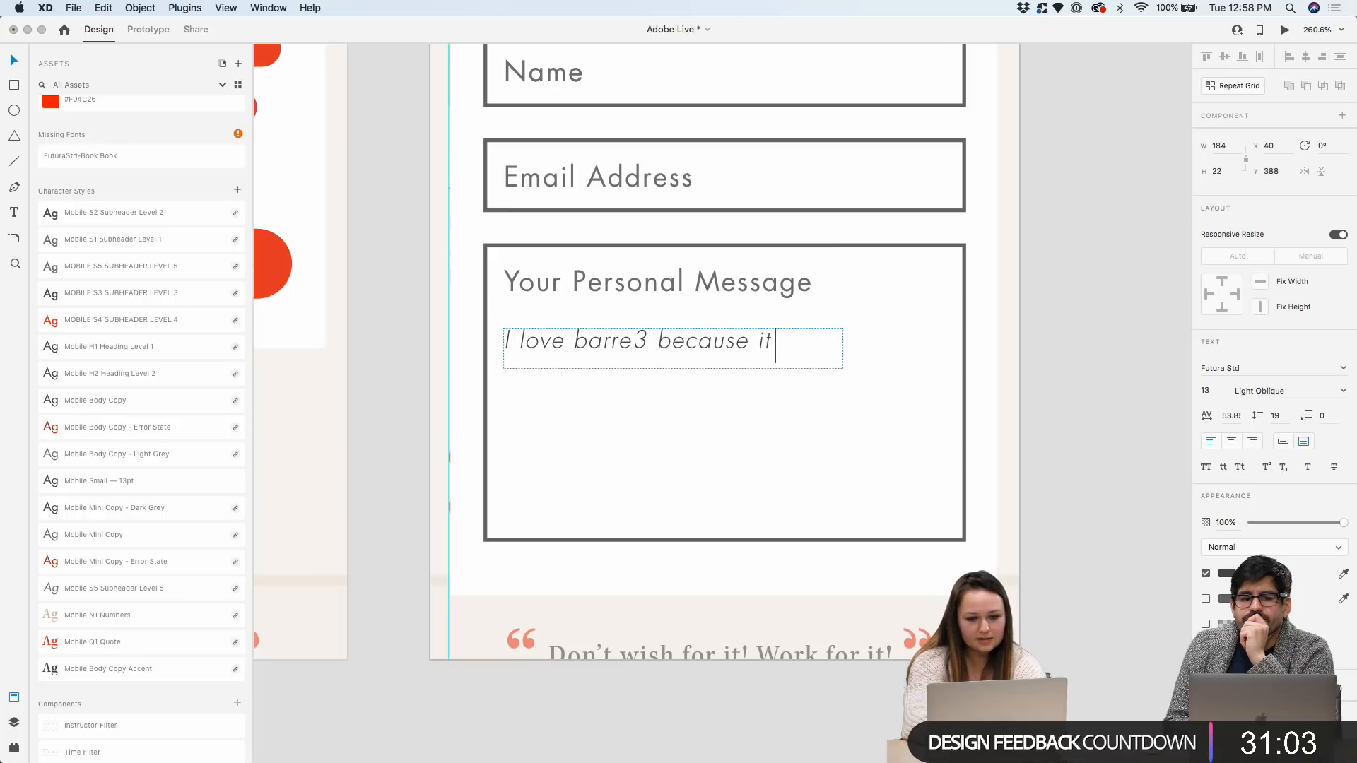
pyautogui.write(' helps me')
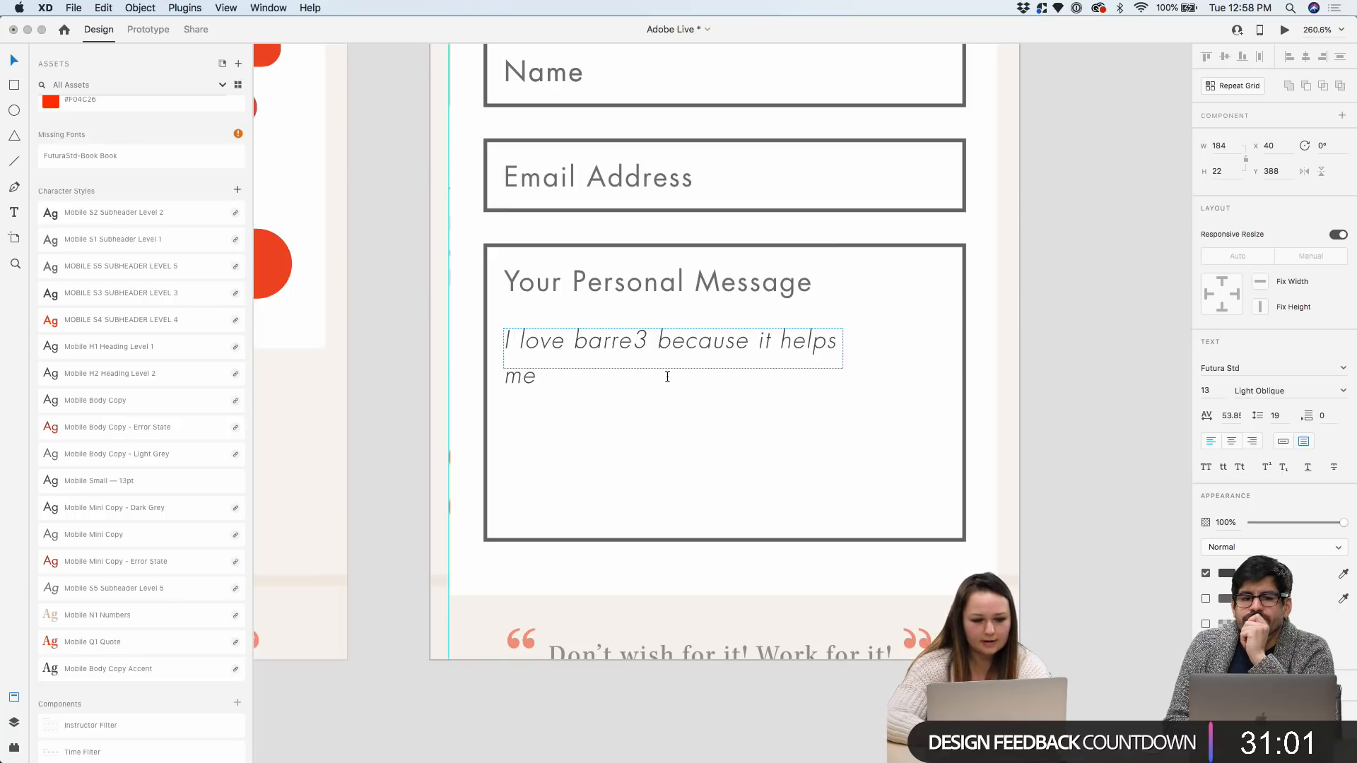
pyautogui.press('BackSpace')
pyautogui.press('BackSpace')
pyautogui.press('BackSpace')
pyautogui.write('.')
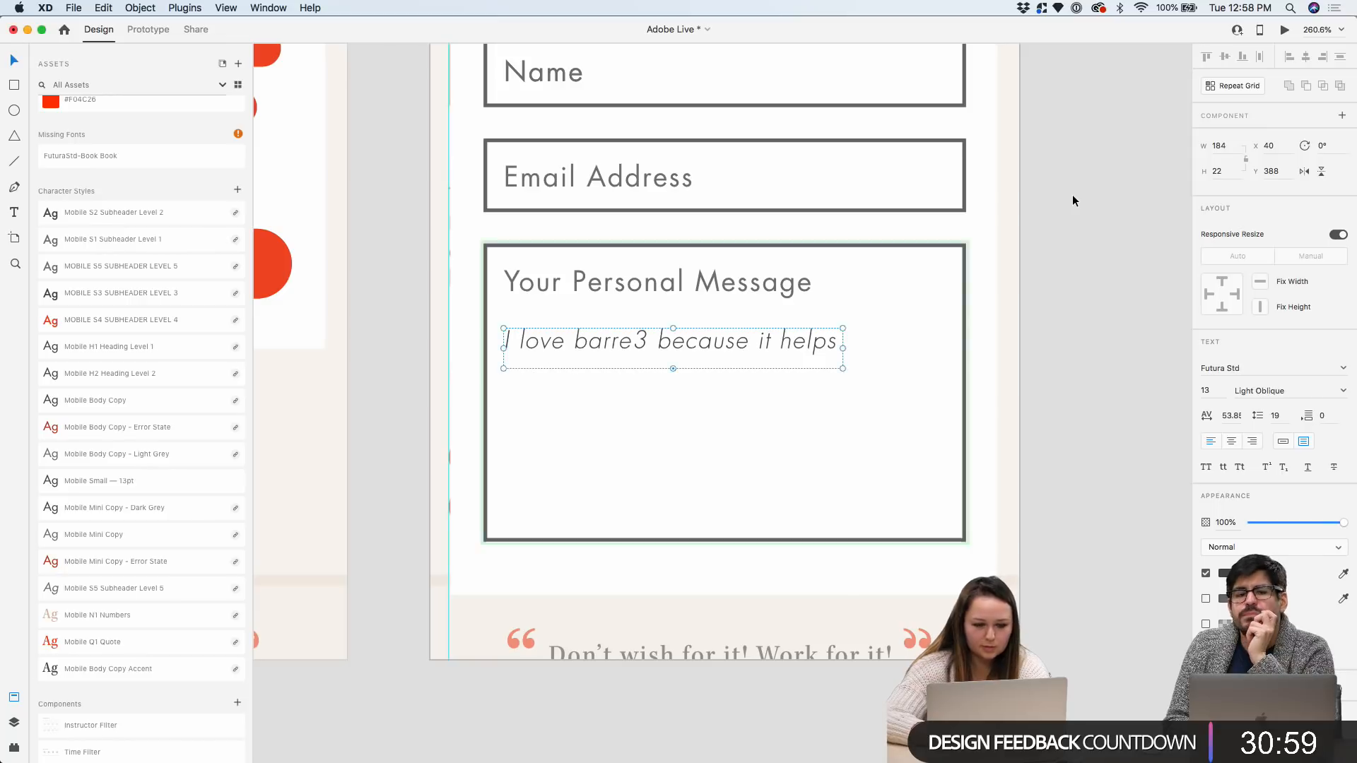
pyautogui.scroll(-5, 1071, 194)
pyautogui.scroll(5, 1044, 210)
pyautogui.click(887, 328)
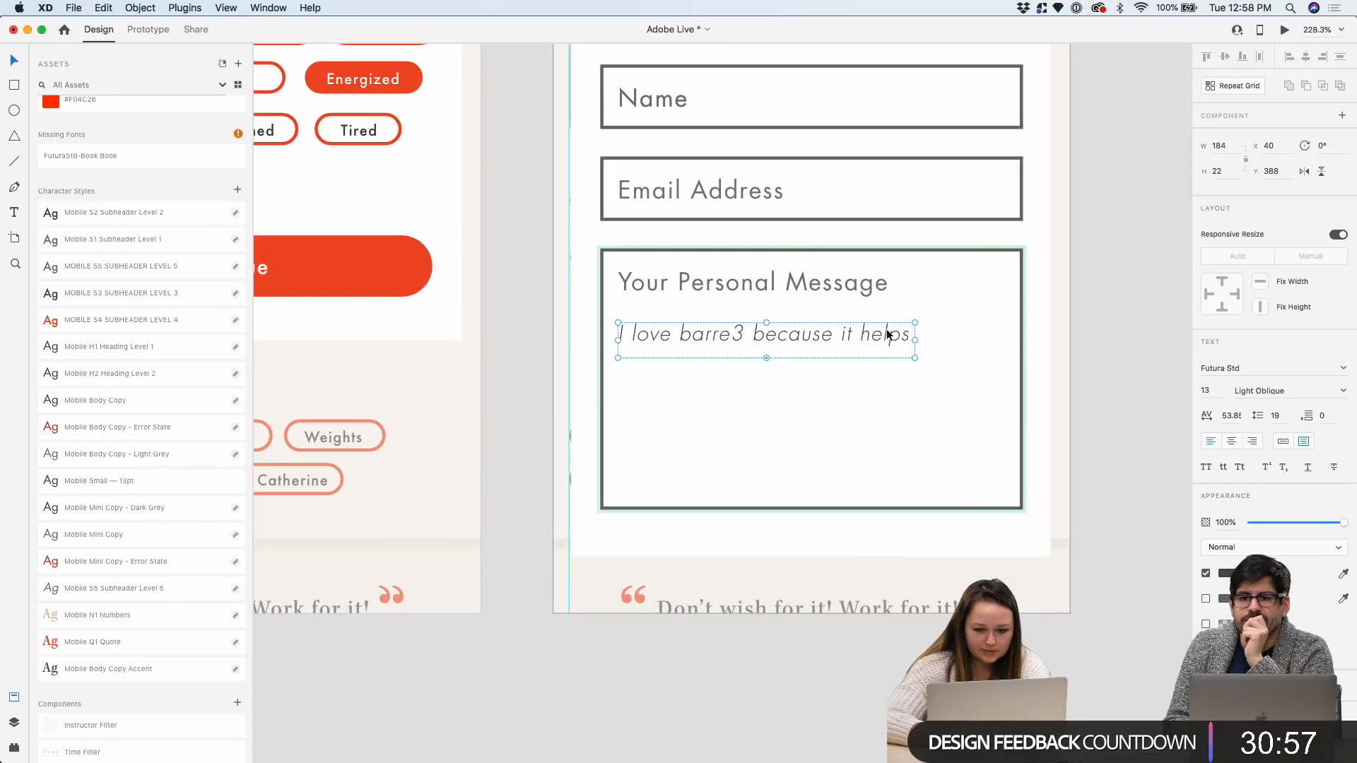
pyautogui.moveTo(916, 358); pyautogui.dragTo(1019, 445)
# Reword it to '…makes me feel motivated and energized. Would love to try it with you someday.' and rewrap
pyautogui.doubleClick(942, 337)
pyautogui.click(947, 337)
pyautogui.moveTo(947, 337); pyautogui.dragTo(863, 338)
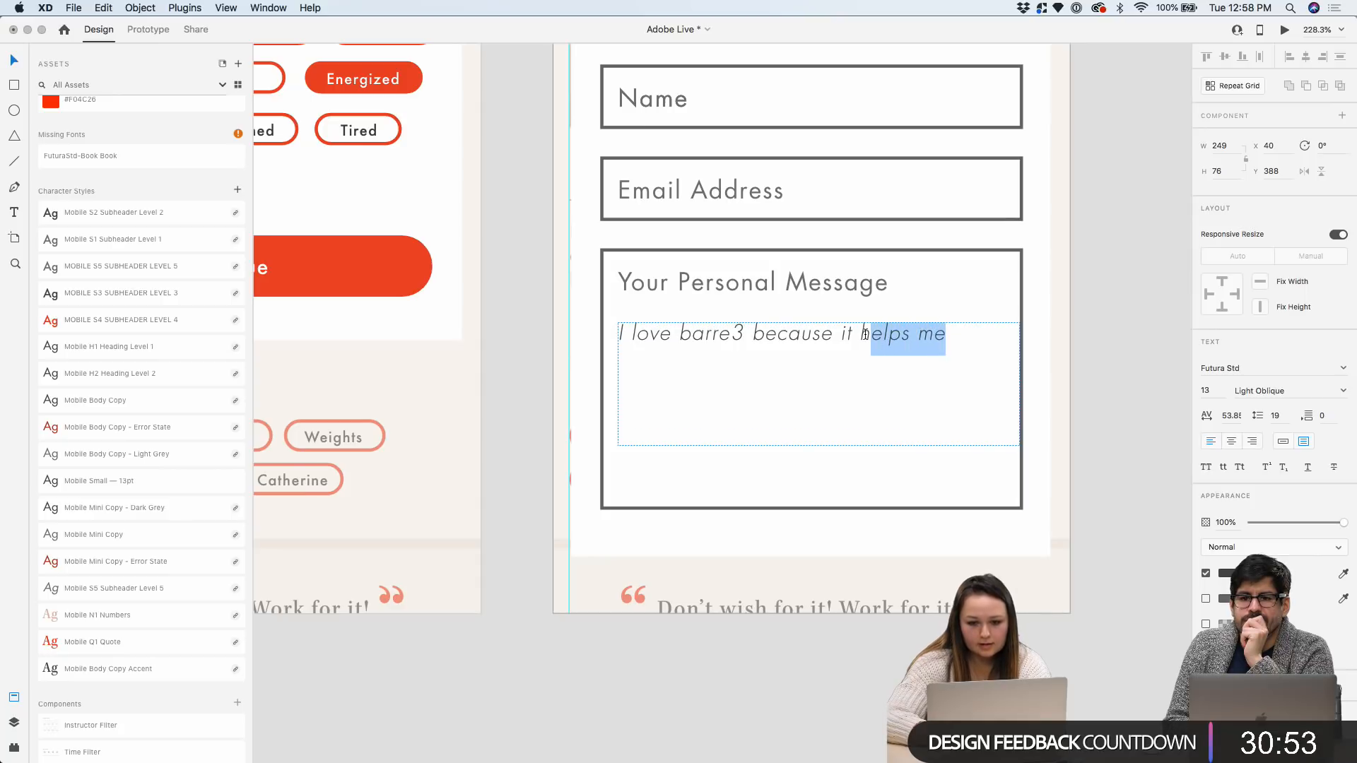
pyautogui.press('BackSpace')
pyautogui.write('makes me feel motiva')
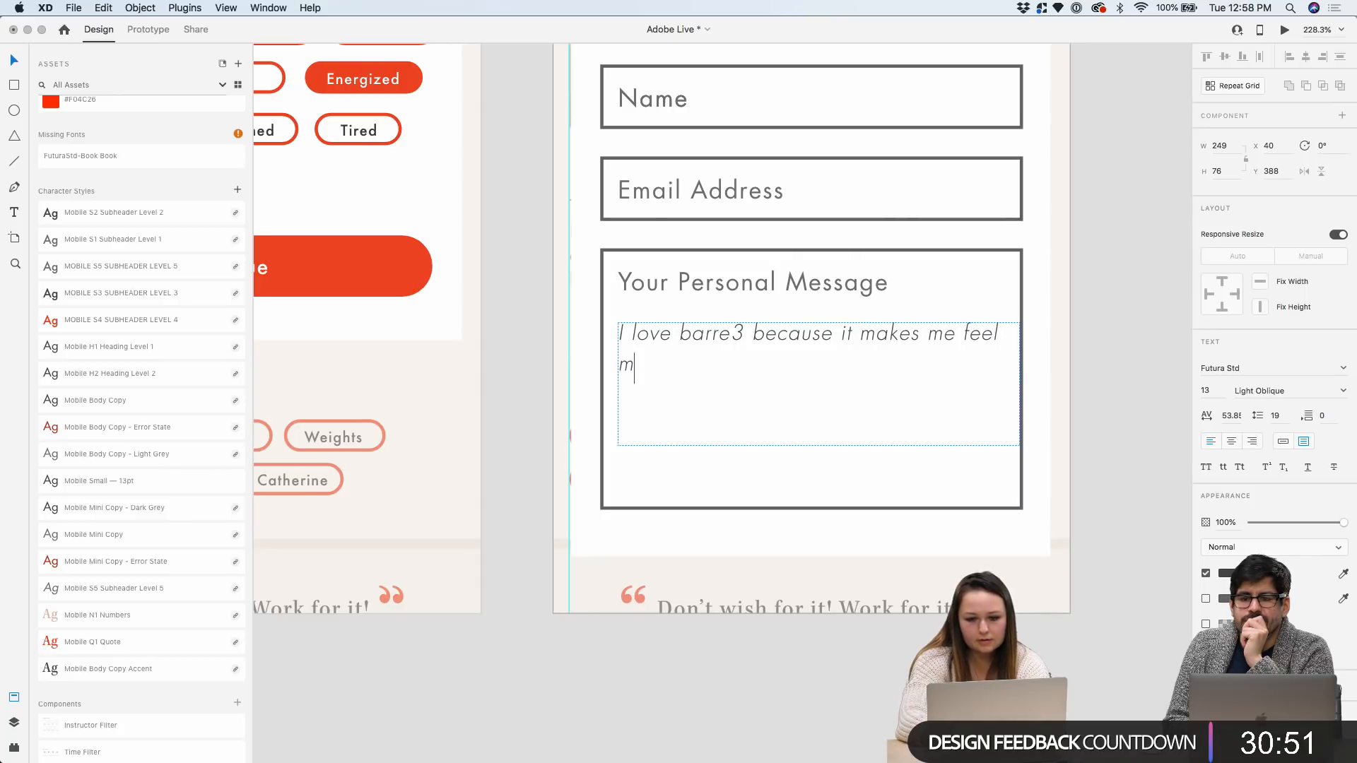
pyautogui.write('ted and ener')
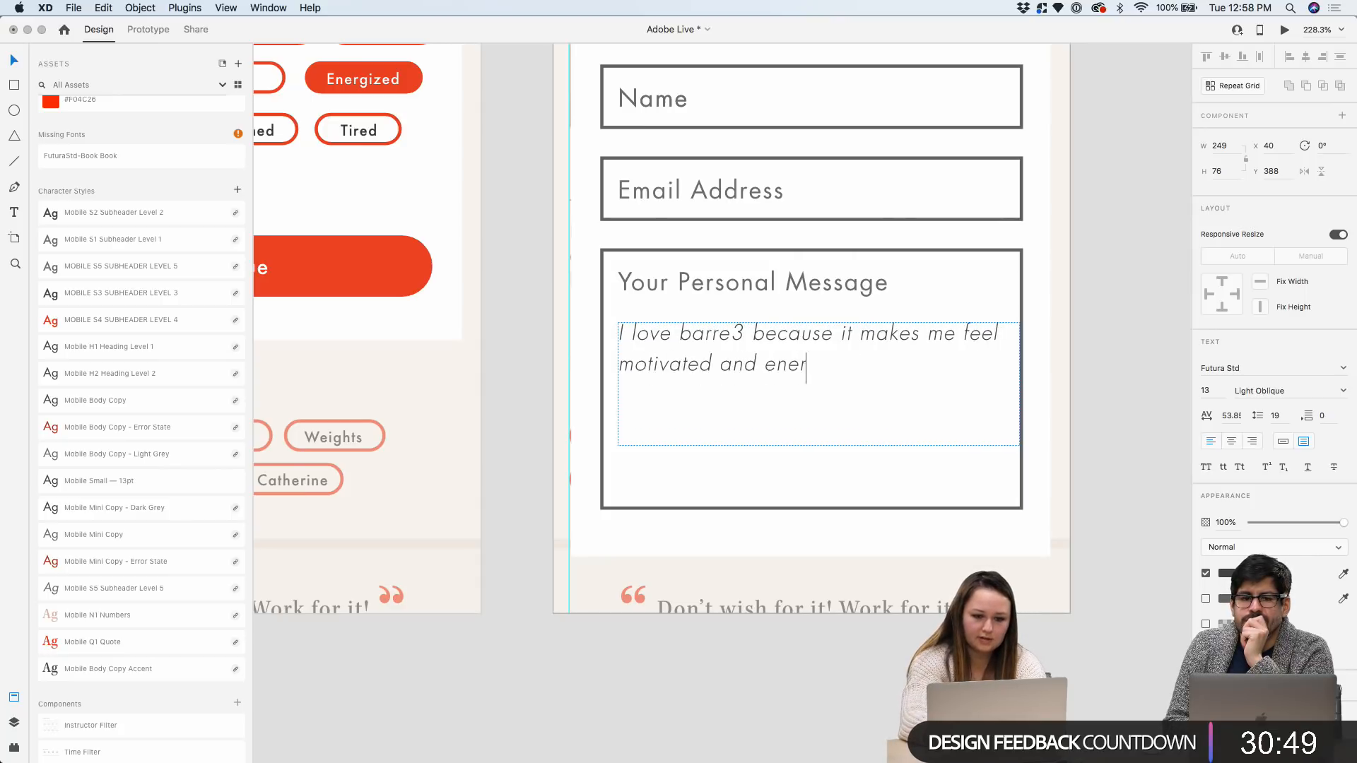
pyautogui.write('gized. Would love')
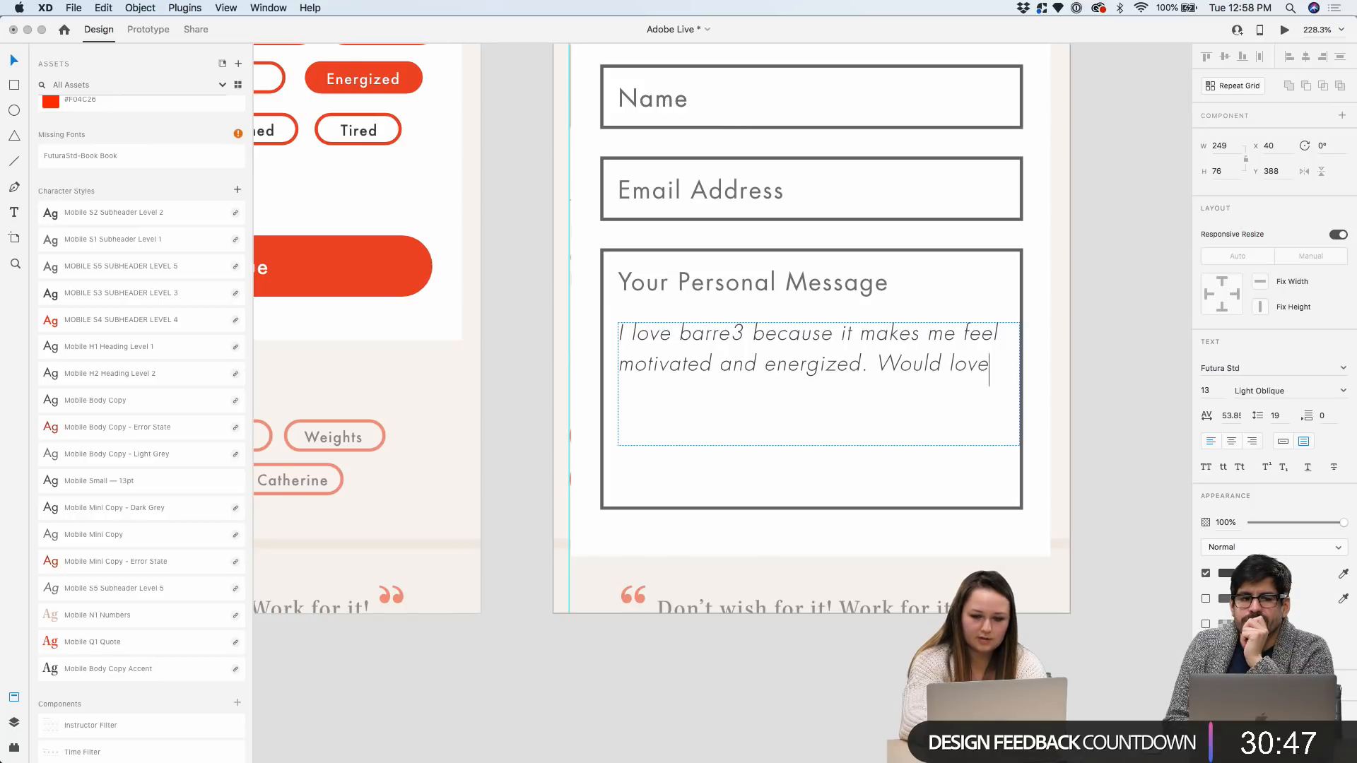
pyautogui.write(' to try it with you')
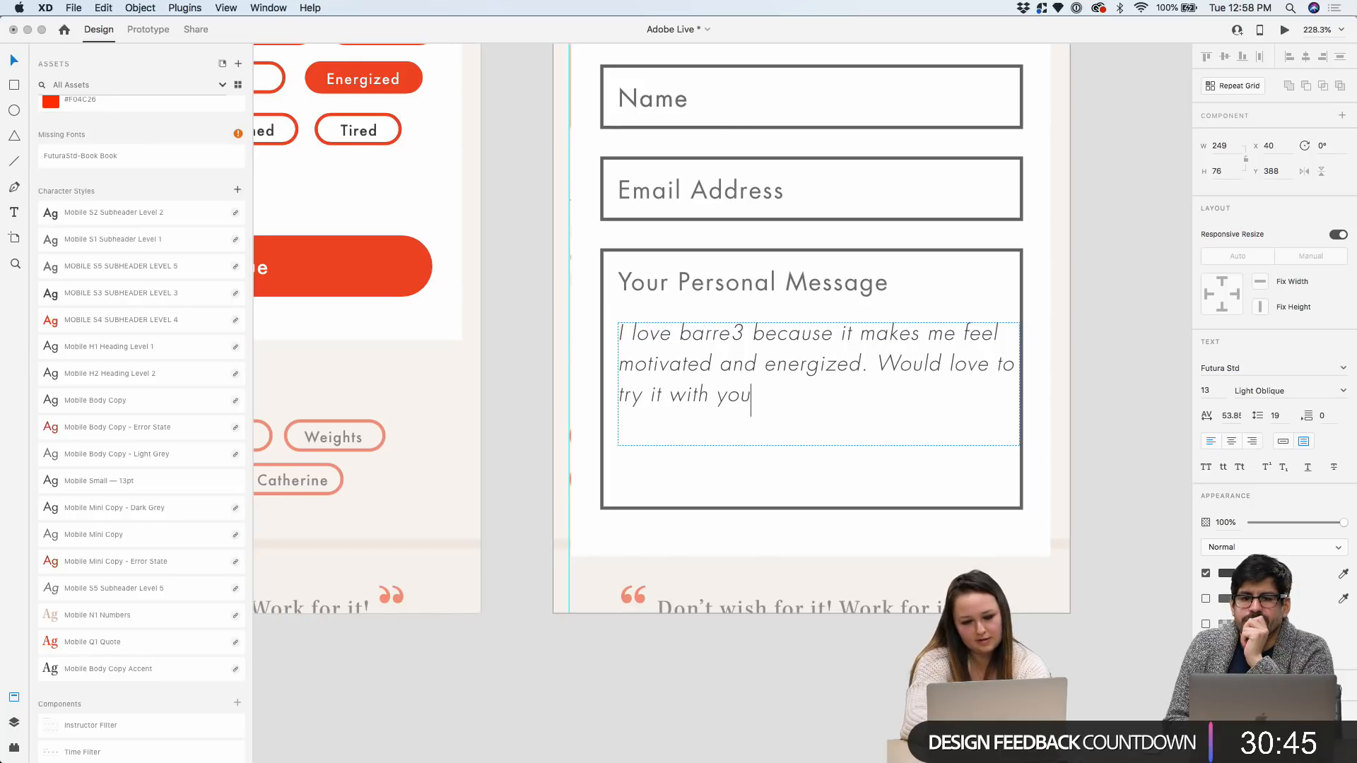
pyautogui.write(' someday.')
pyautogui.press('Escape')
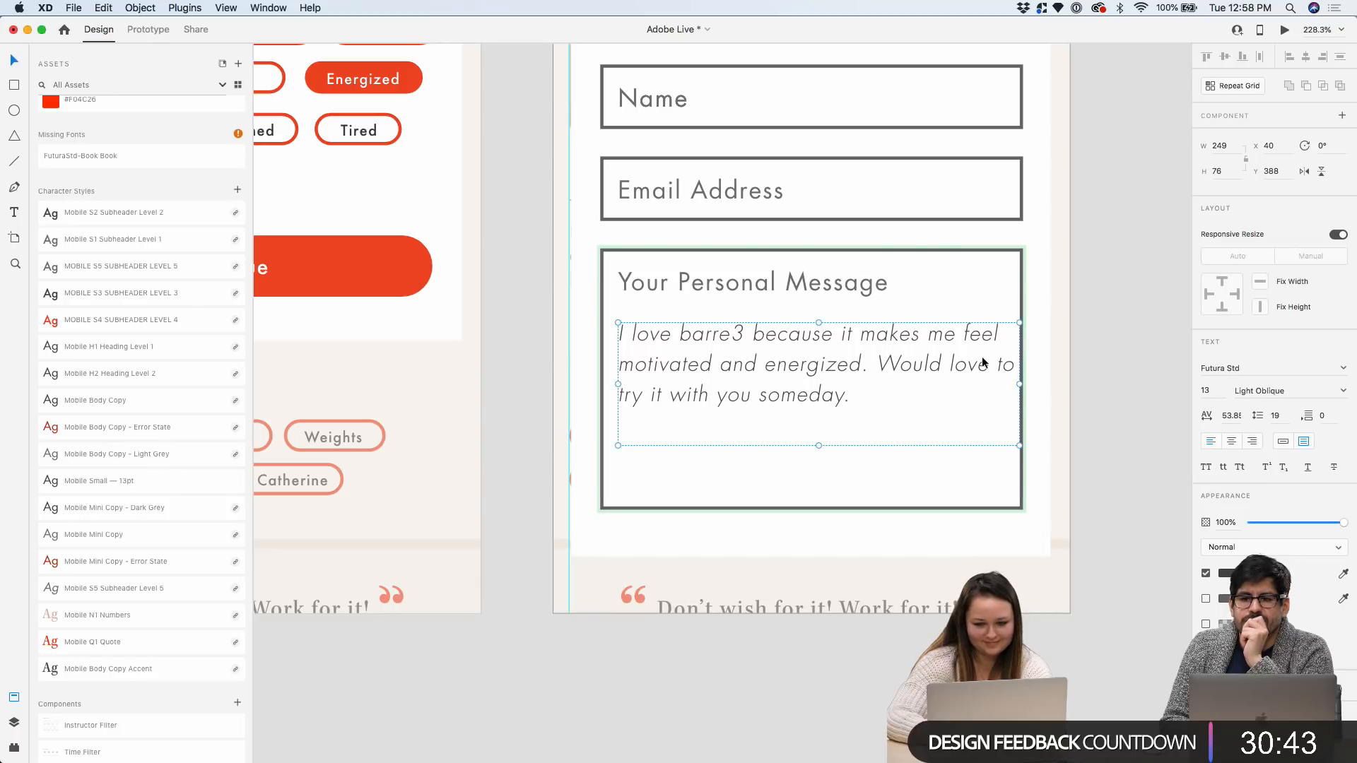
pyautogui.moveTo(1021, 383); pyautogui.dragTo(1068, 367)
pyautogui.scroll(3, 811, 435)
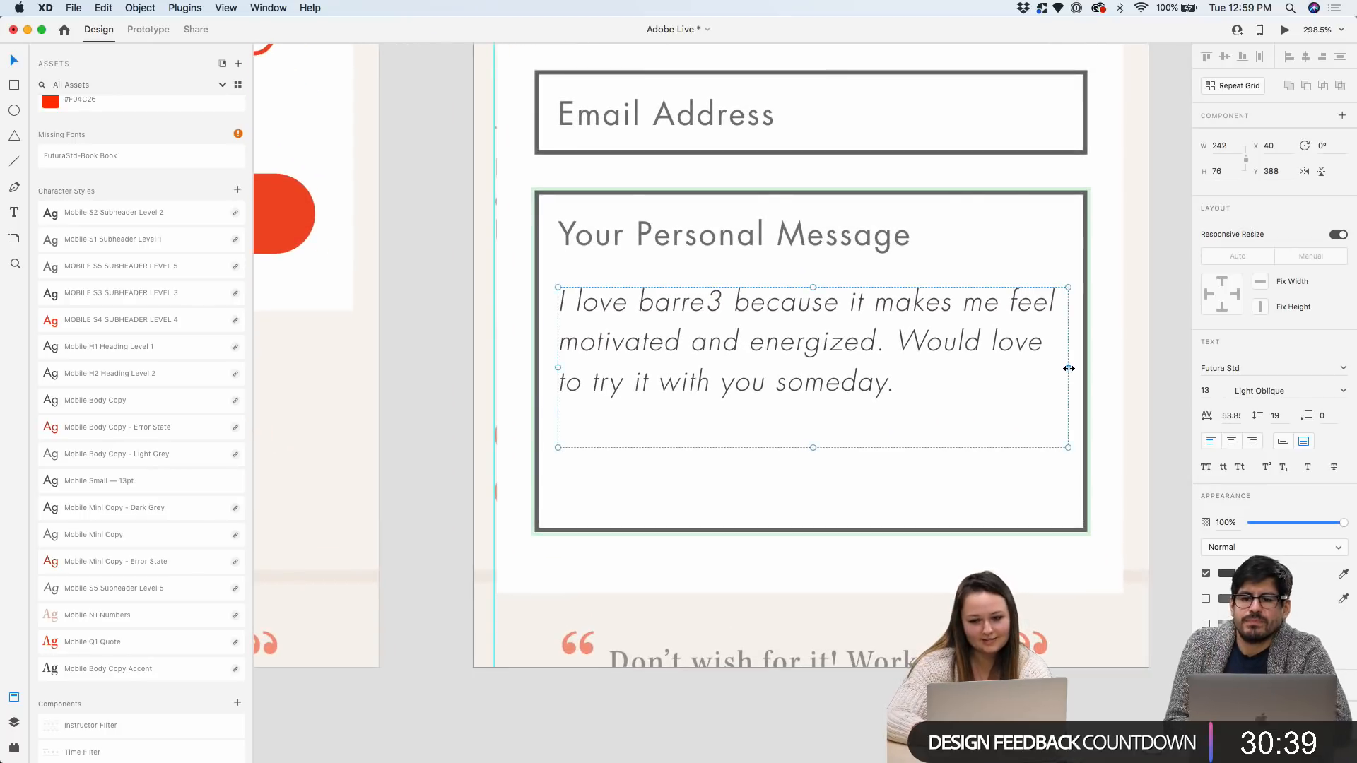
pyautogui.scroll(-3, 1067, 367)
pyautogui.scroll(-5, 1068, 367)
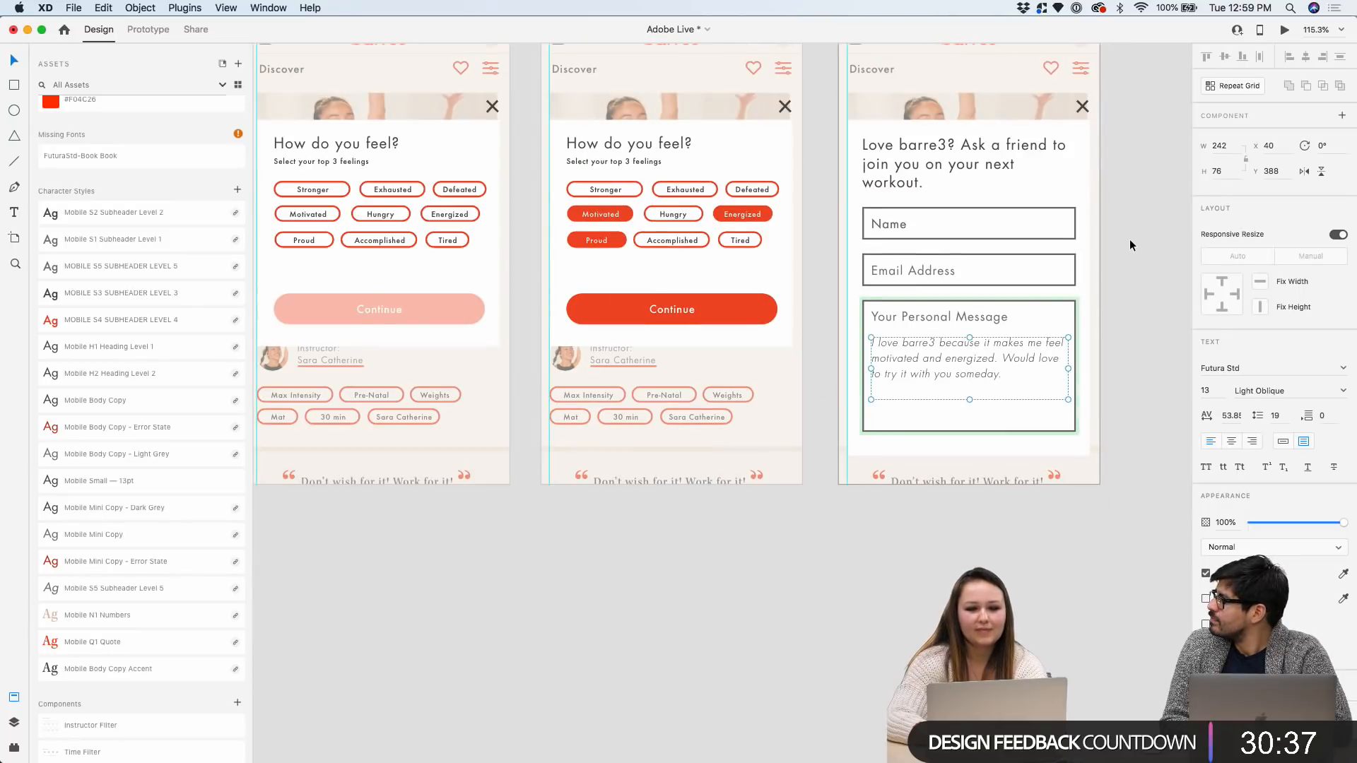
pyautogui.scroll(-2, 810, 261)
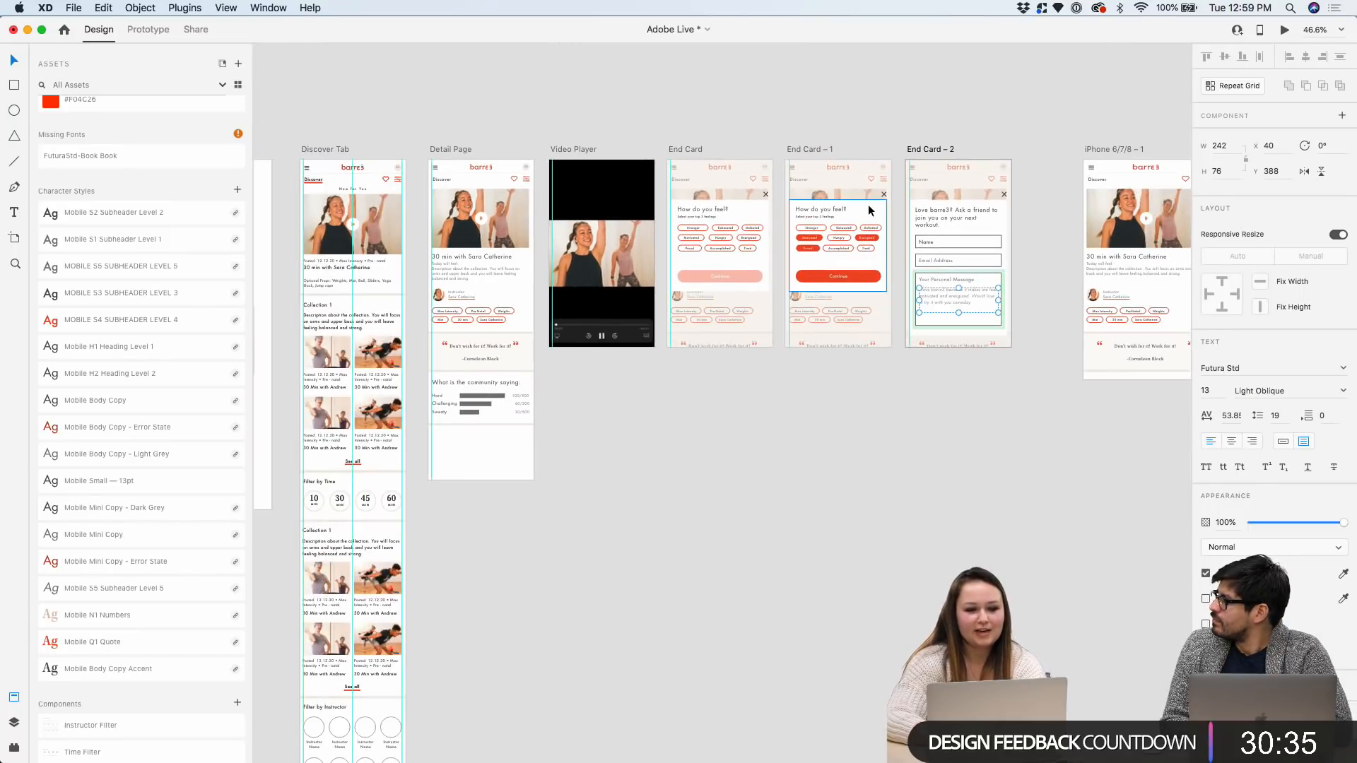
pyautogui.scroll(3, 1053, 164)
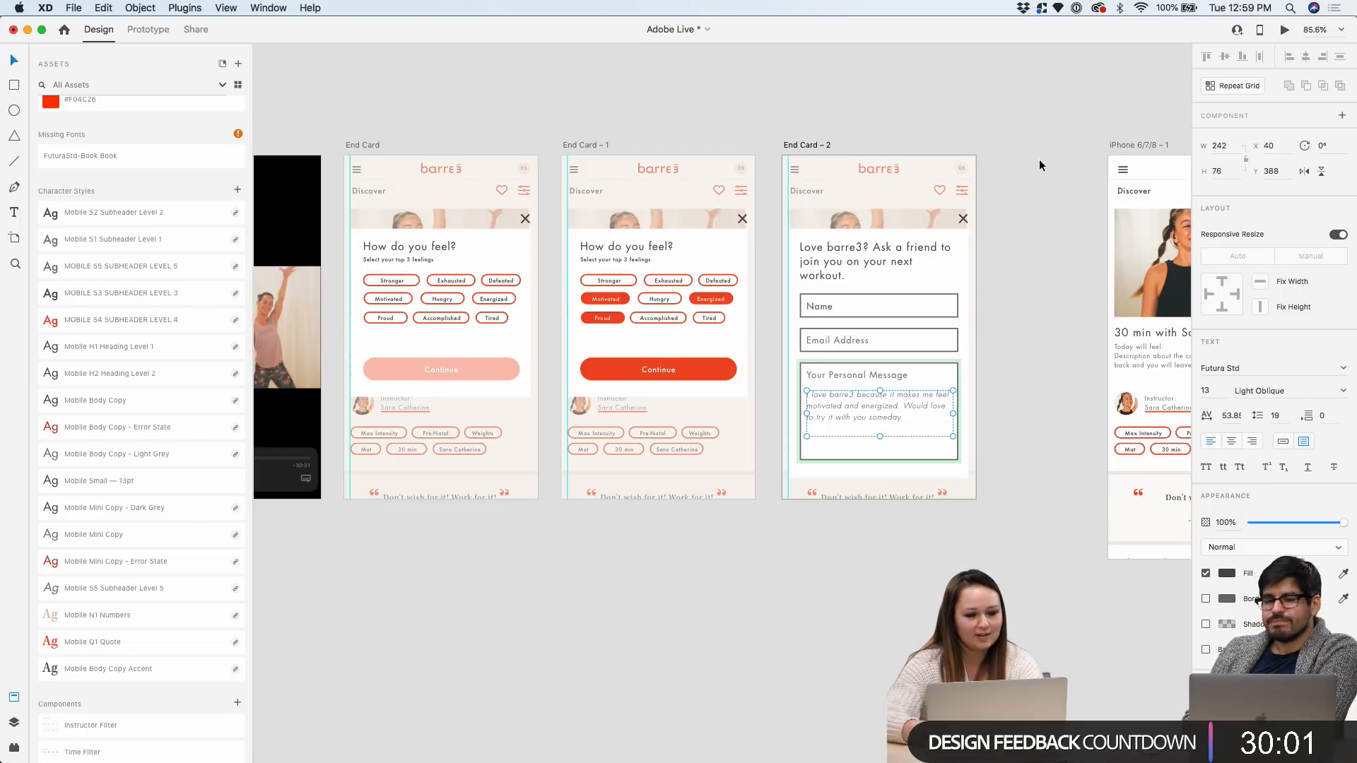
pyautogui.click(1038, 270)
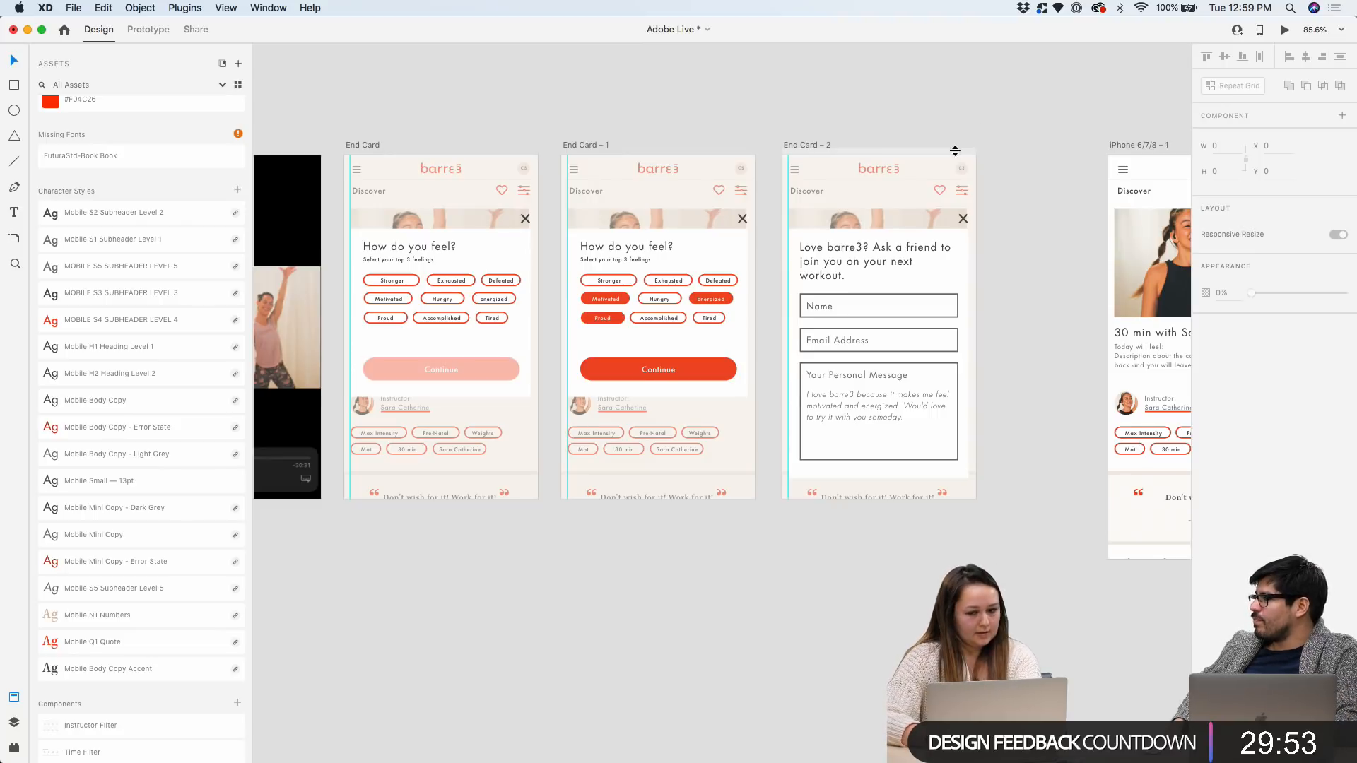
pyautogui.scroll(3, 955, 150)
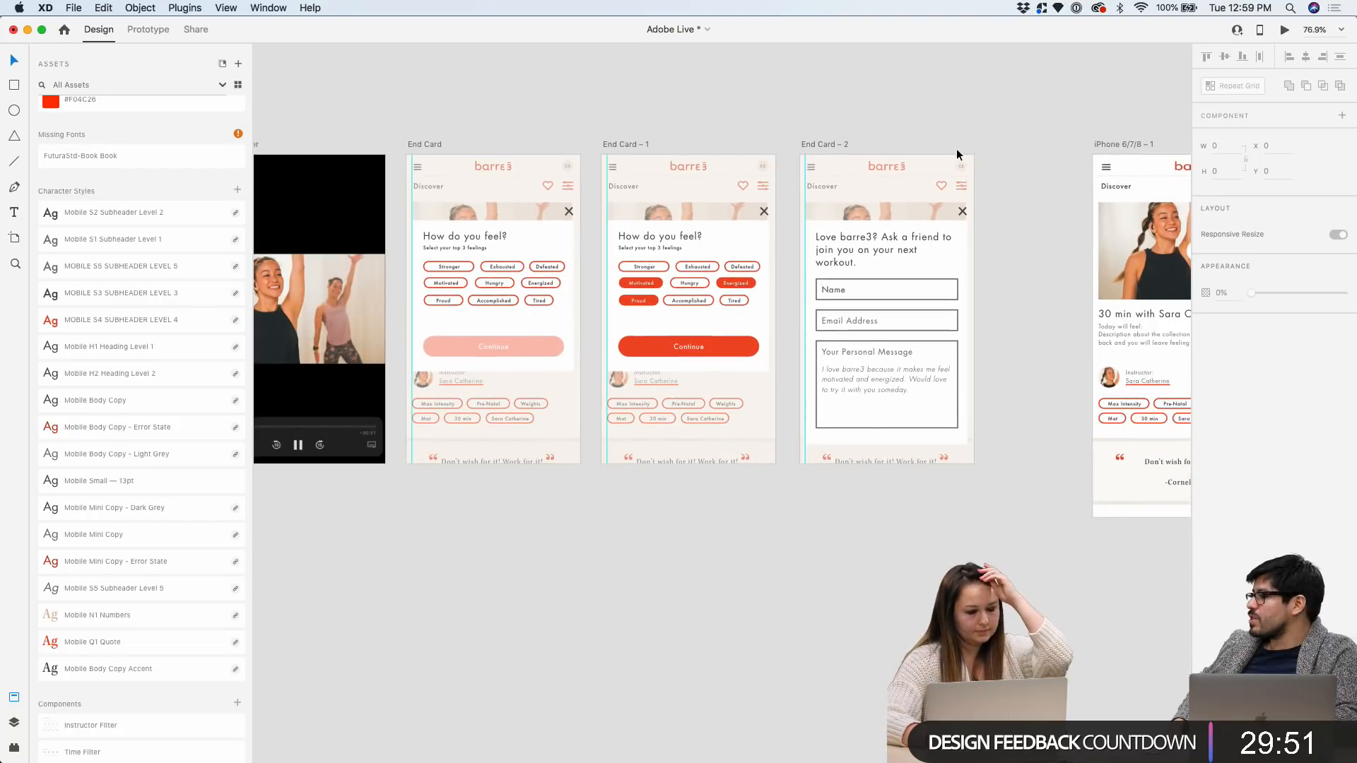
pyautogui.scroll(-5, 956, 148)
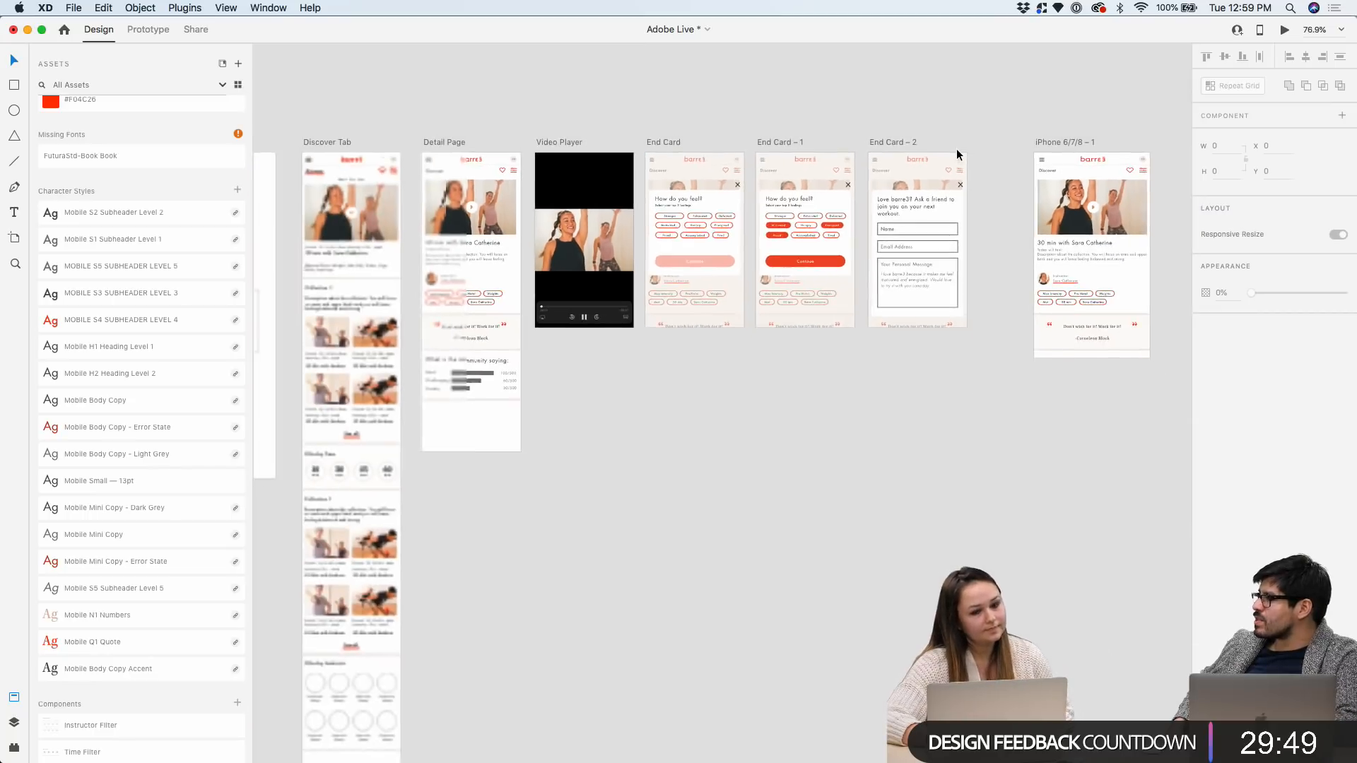
pyautogui.scroll(3, 834, 375)
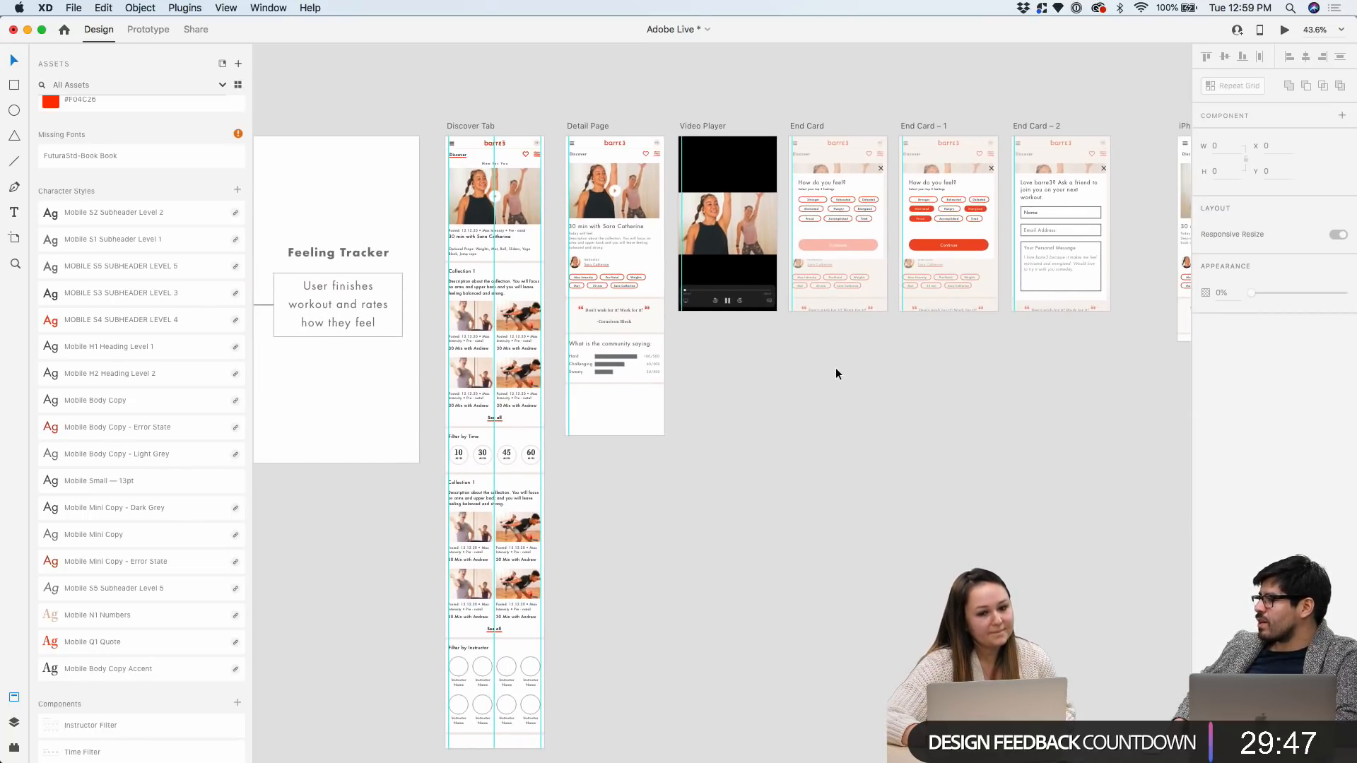
pyautogui.scroll(2, 835, 368)
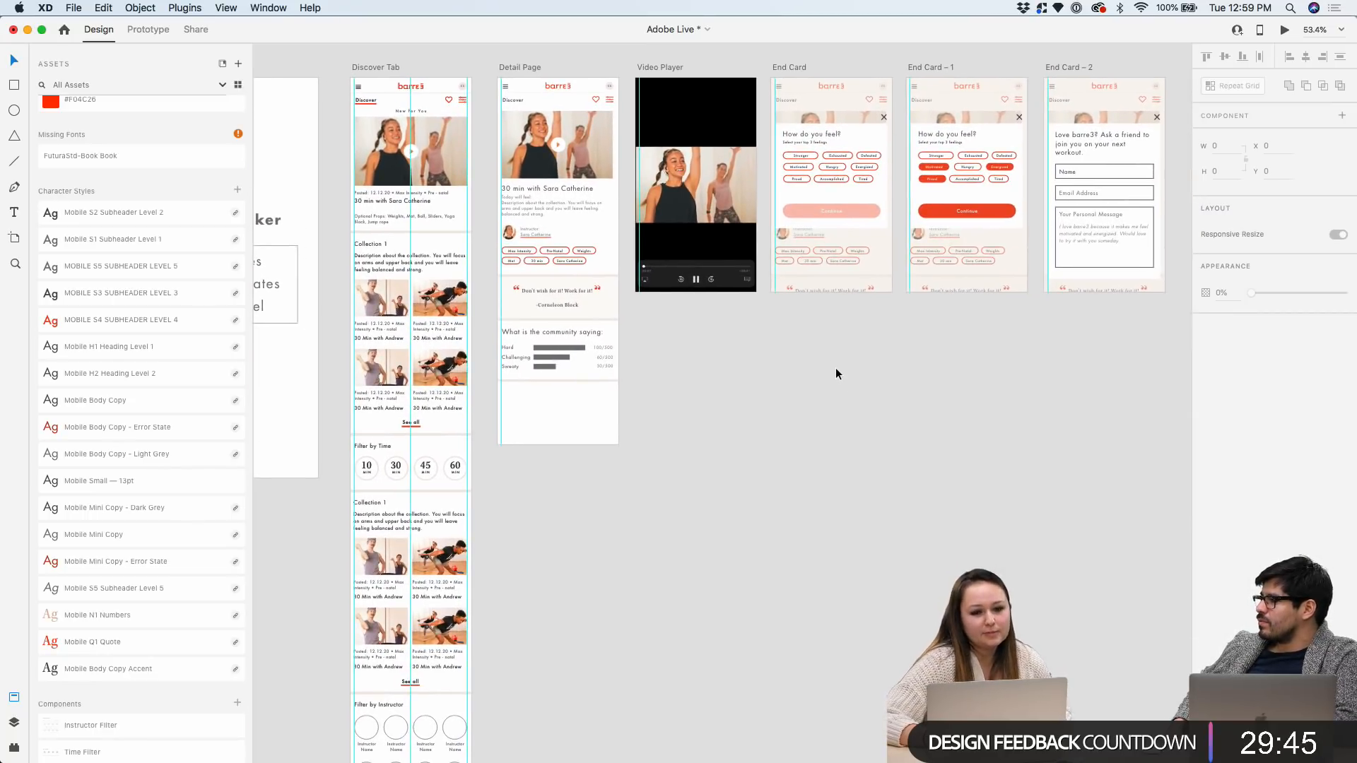
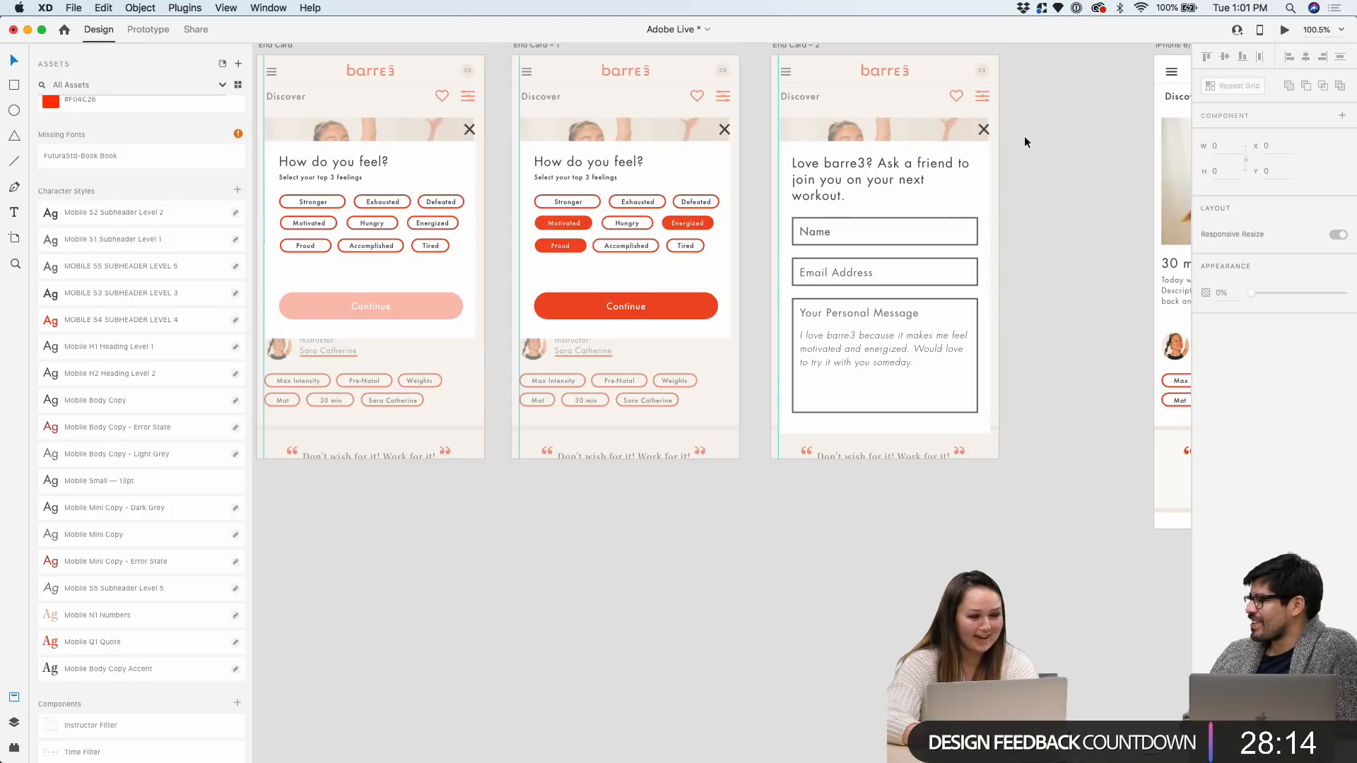
# Select the referral card on End Card – 2, undo an accidental move, then select the Love barre3 heading
pyautogui.scroll(5, 1024, 136)
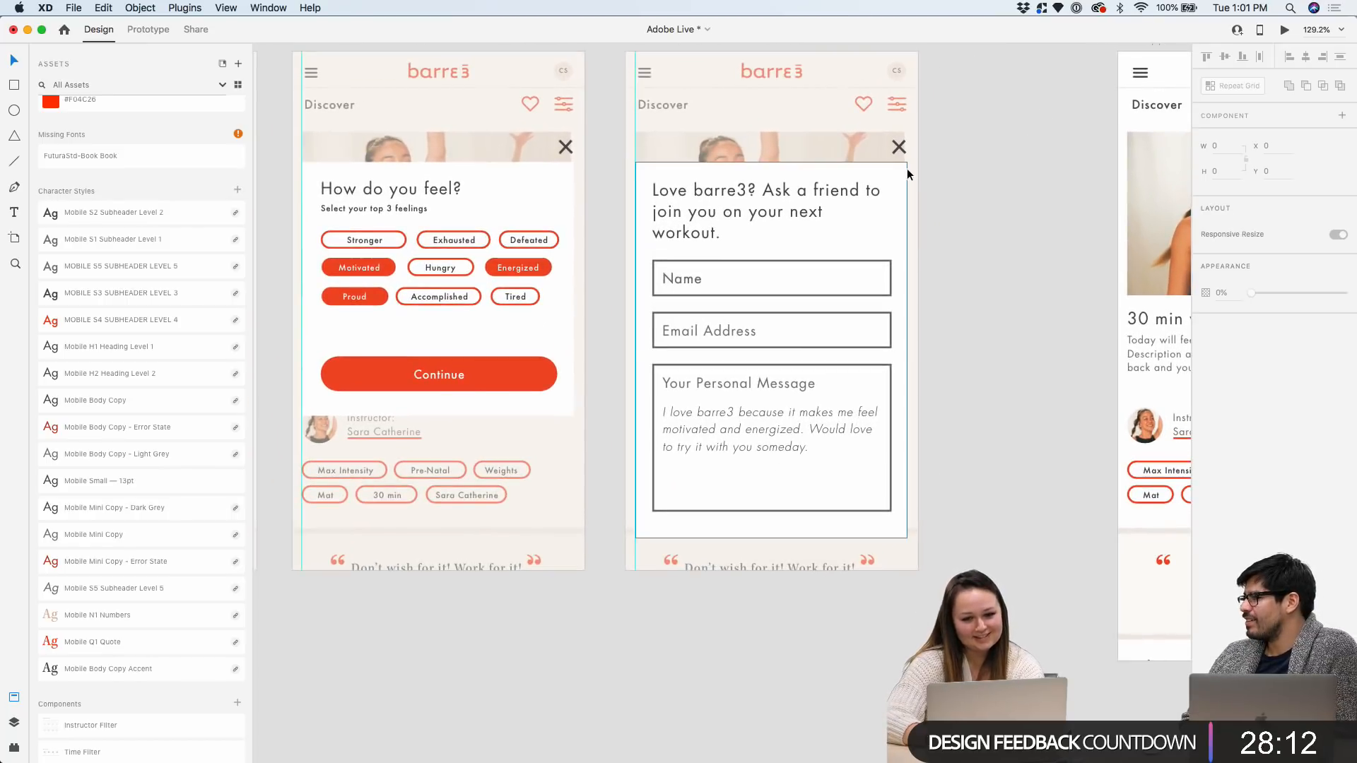
pyautogui.click(906, 168)
pyautogui.moveTo(906, 168); pyautogui.dragTo(897, 159)
pyautogui.press('super+z')
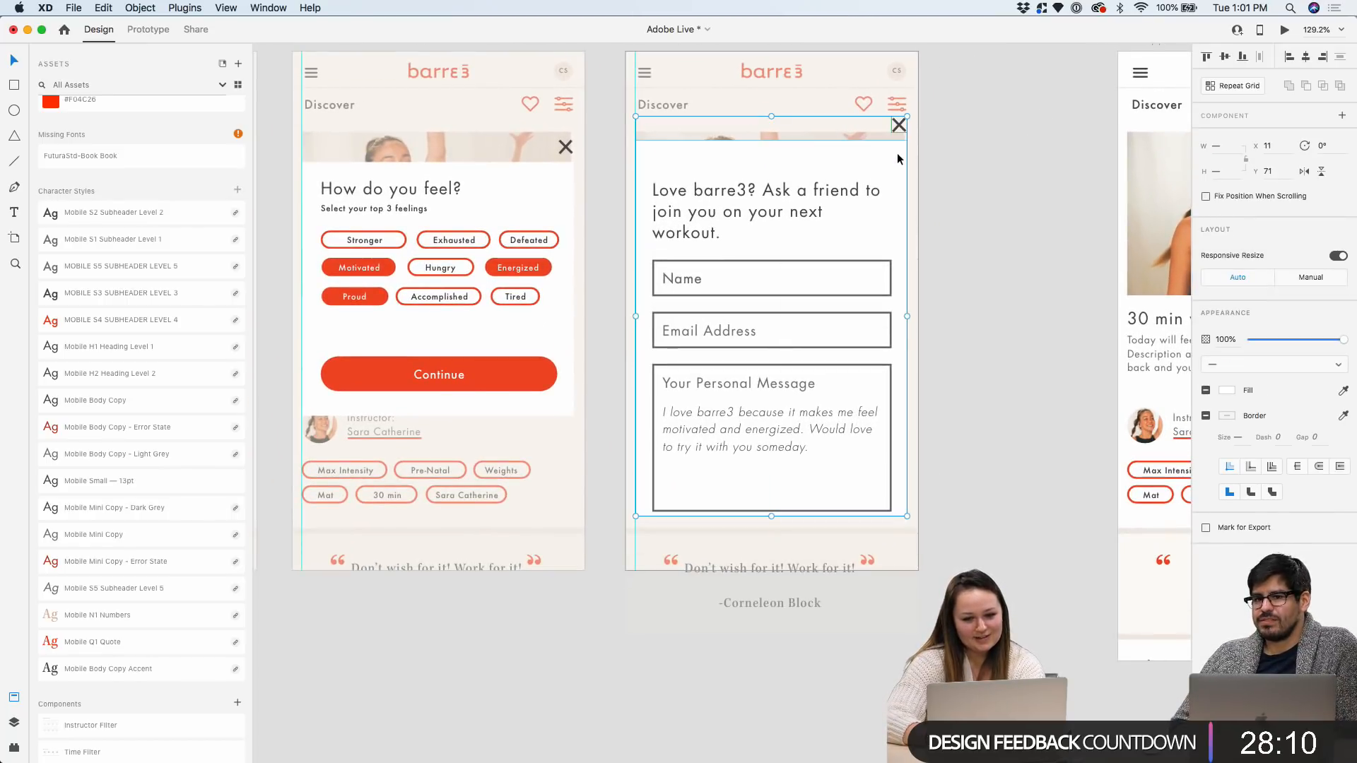
pyautogui.doubleClick(770, 190)
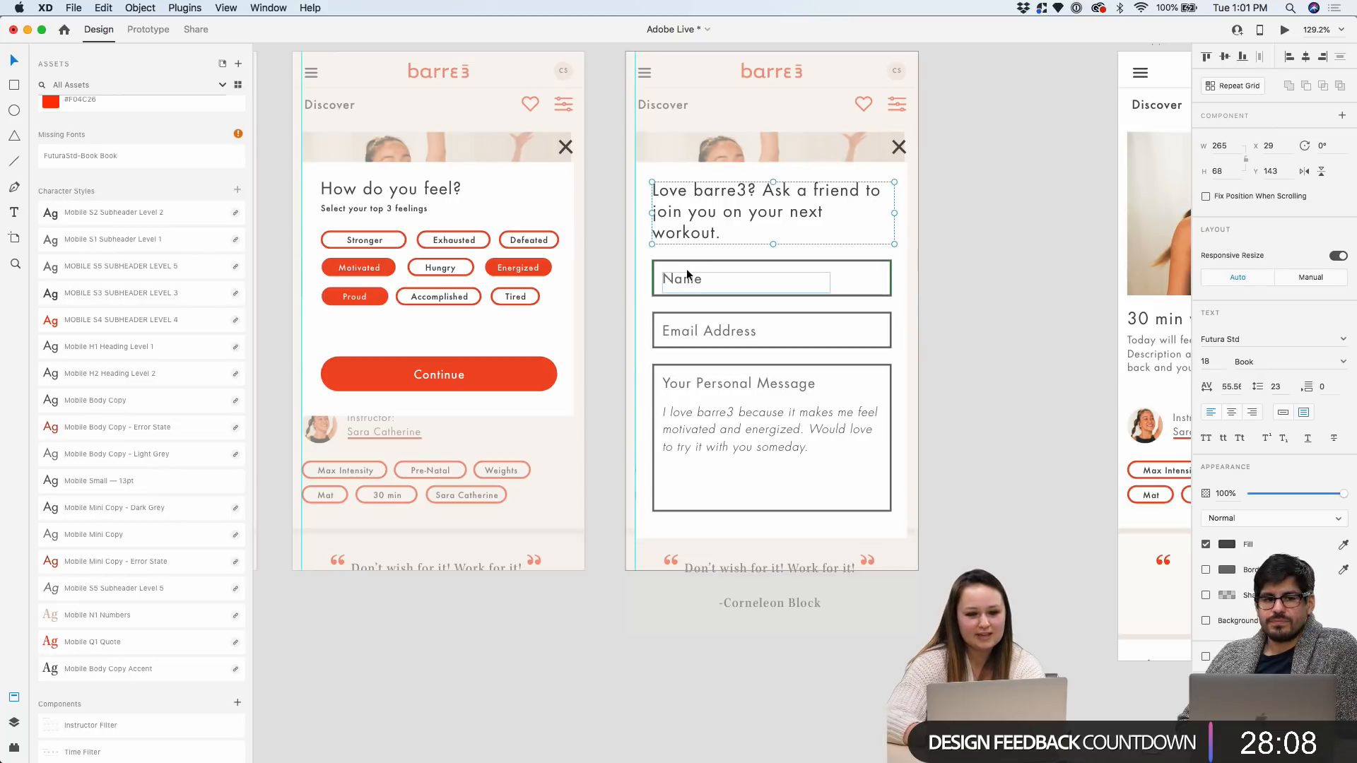
# Pan across the End Card artboards to review End Card – 2's Name, Email and message form
pyautogui.scroll(-10, 685, 268)
pyautogui.scroll(-5, 776, 274)
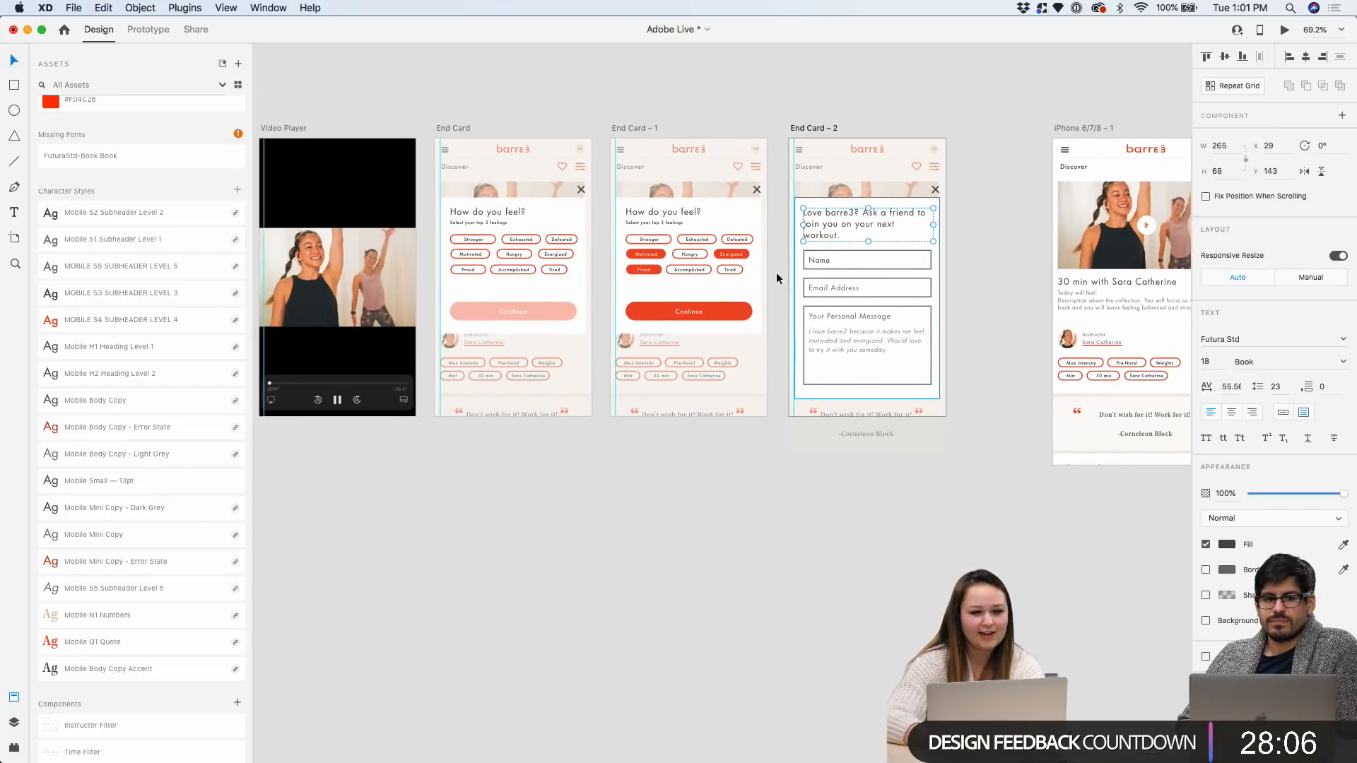
pyautogui.hscroll(-10, 775, 275)
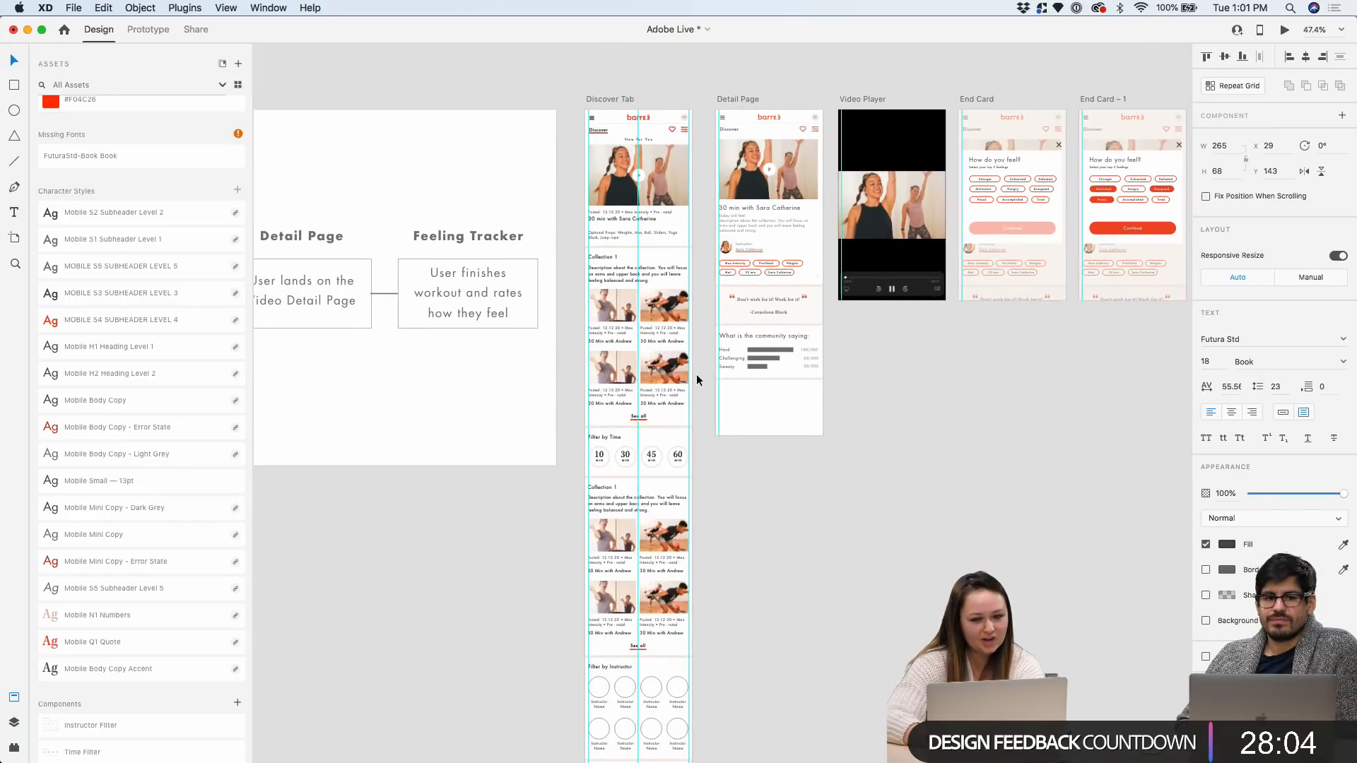
pyautogui.hscroll(5, 696, 375)
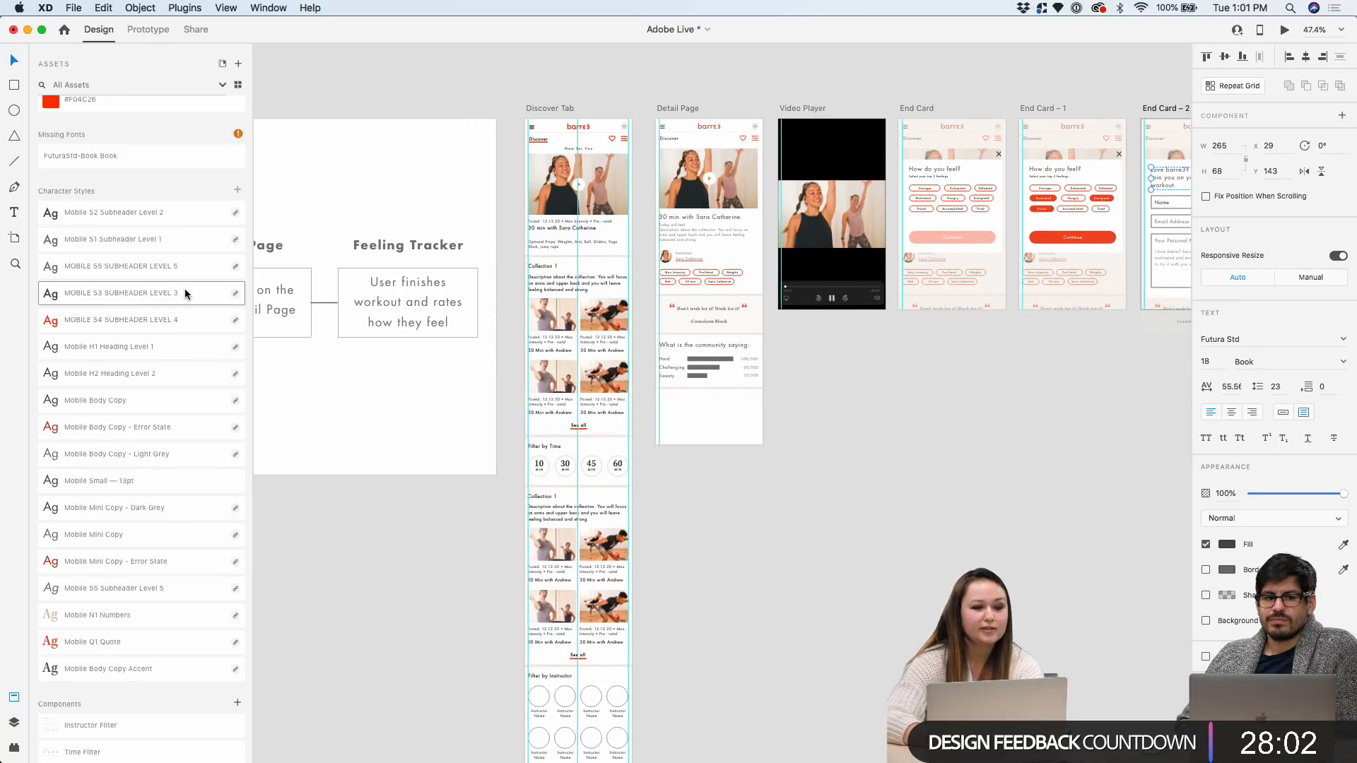
pyautogui.scroll(-15, 186, 294)
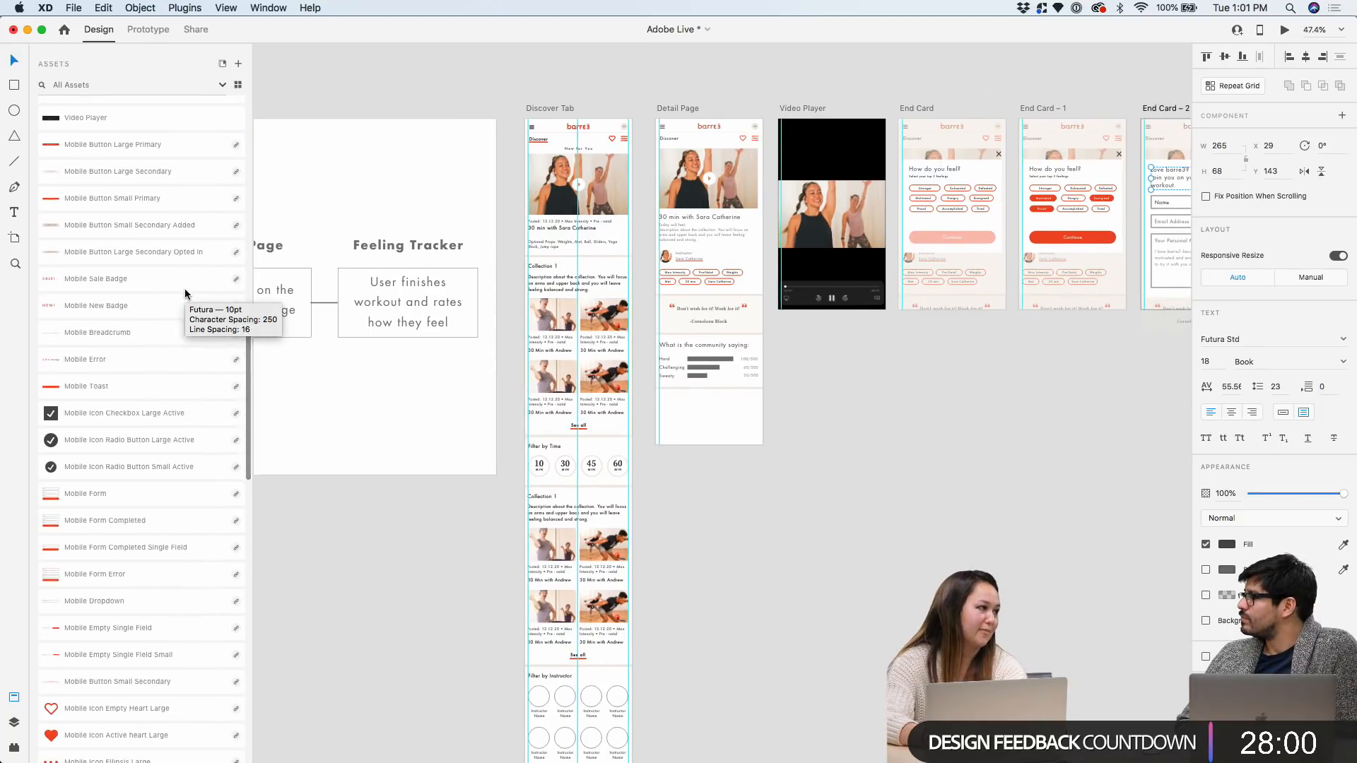
pyautogui.hscroll(3, 385, 285)
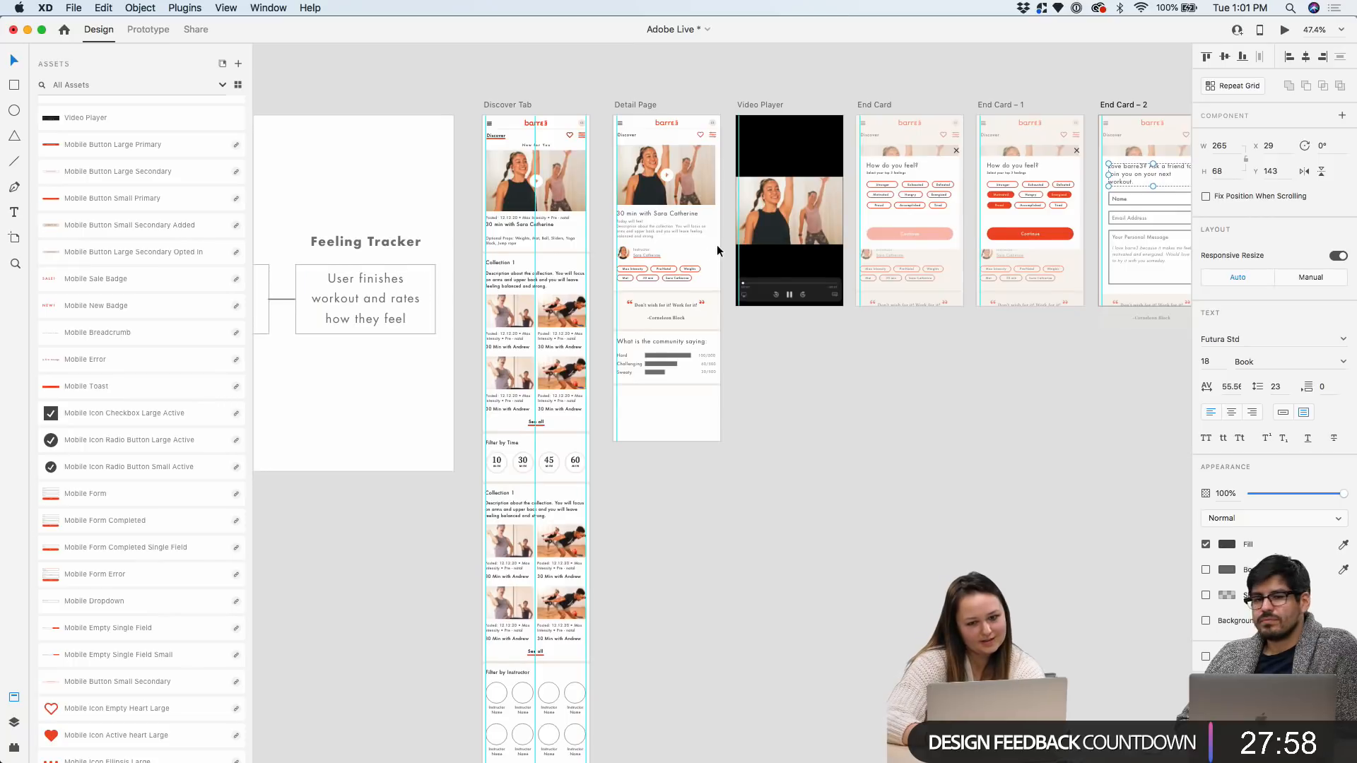
pyautogui.scroll(5, 723, 379)
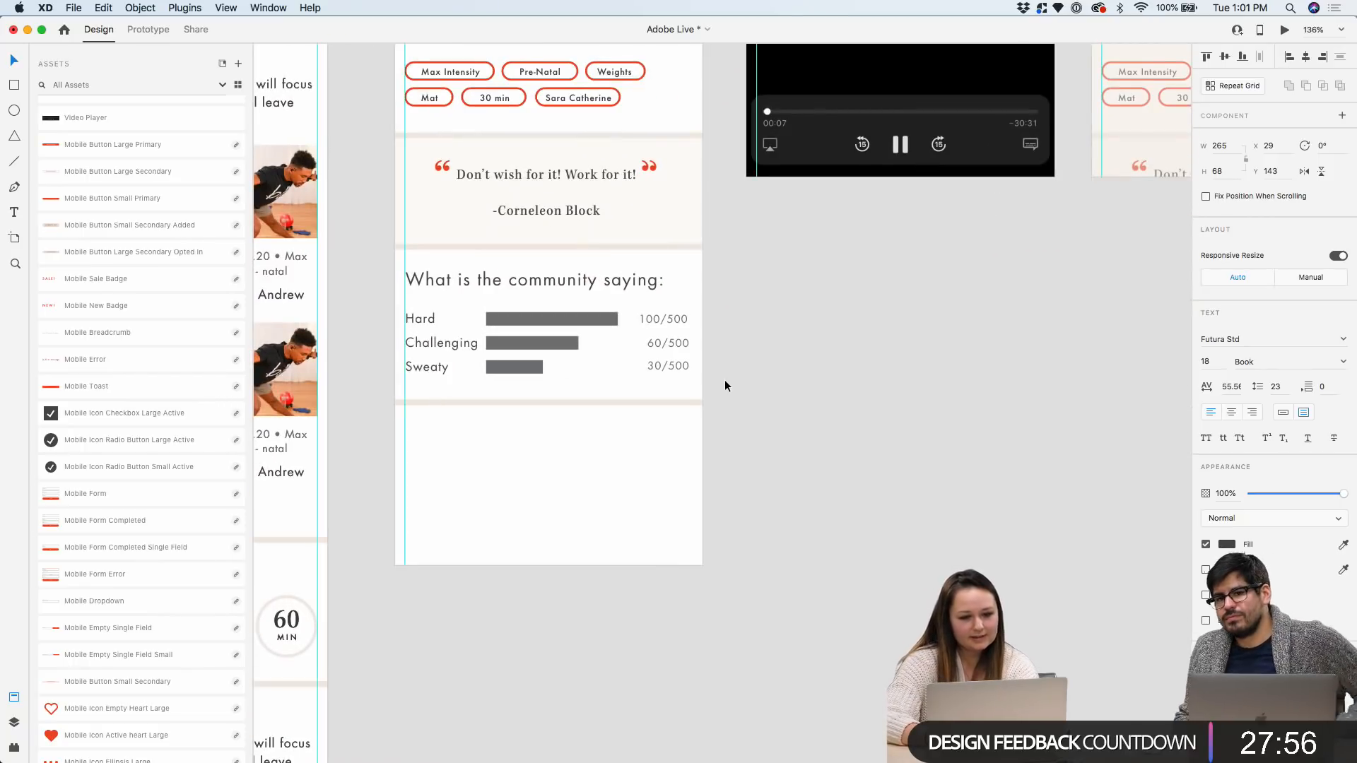
pyautogui.scroll(-5, 723, 379)
pyautogui.hscroll(5, 724, 379)
pyautogui.hscroll(5, 723, 379)
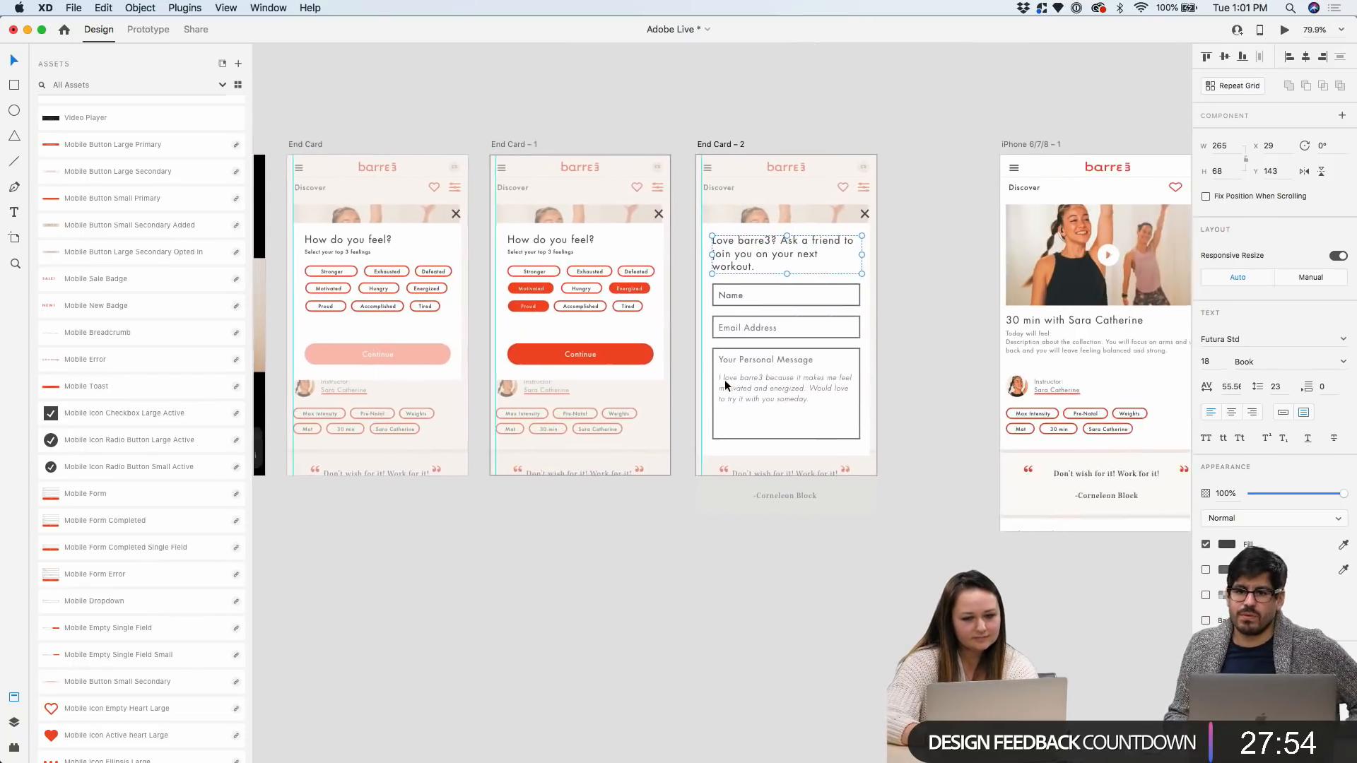
pyautogui.scroll(5, 863, 282)
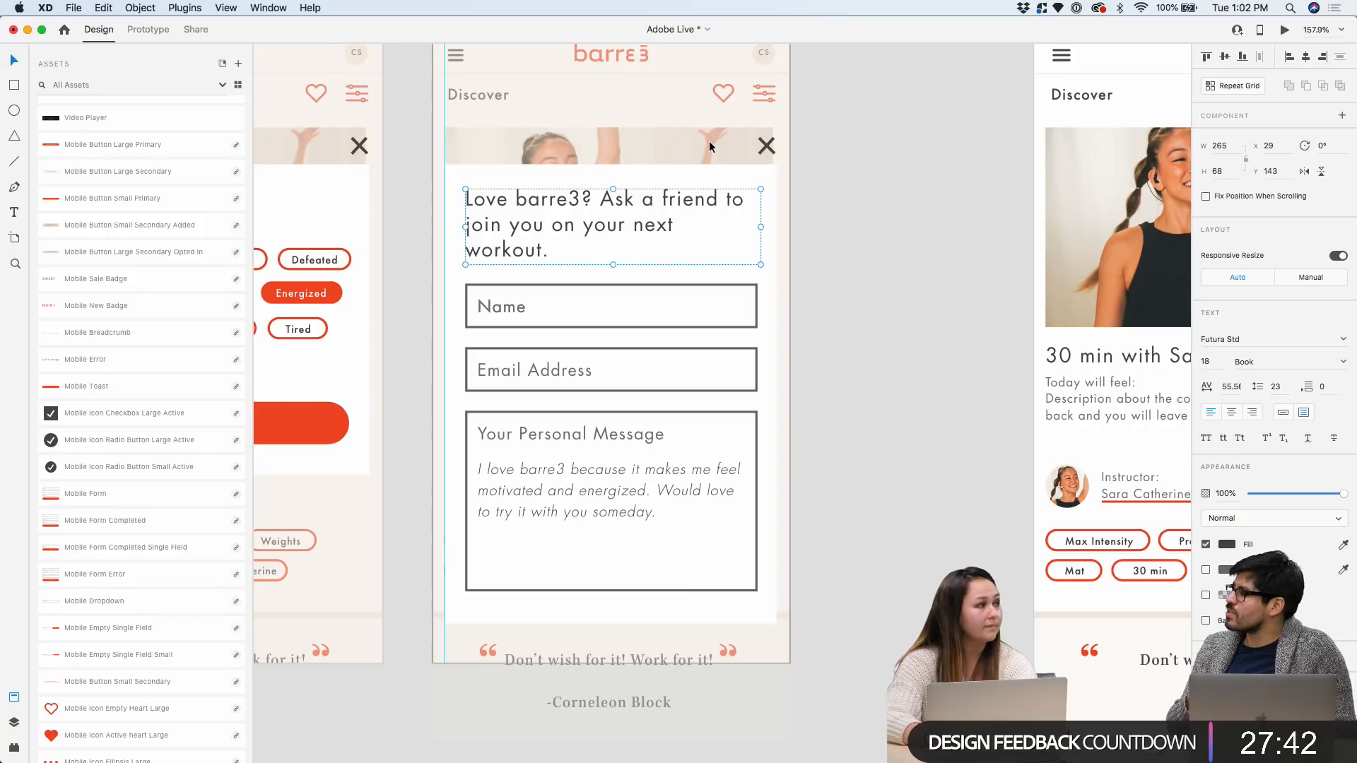
# Inspect the card's background, heading, and the Name and Email Address fields
pyautogui.scroll(2, 709, 142)
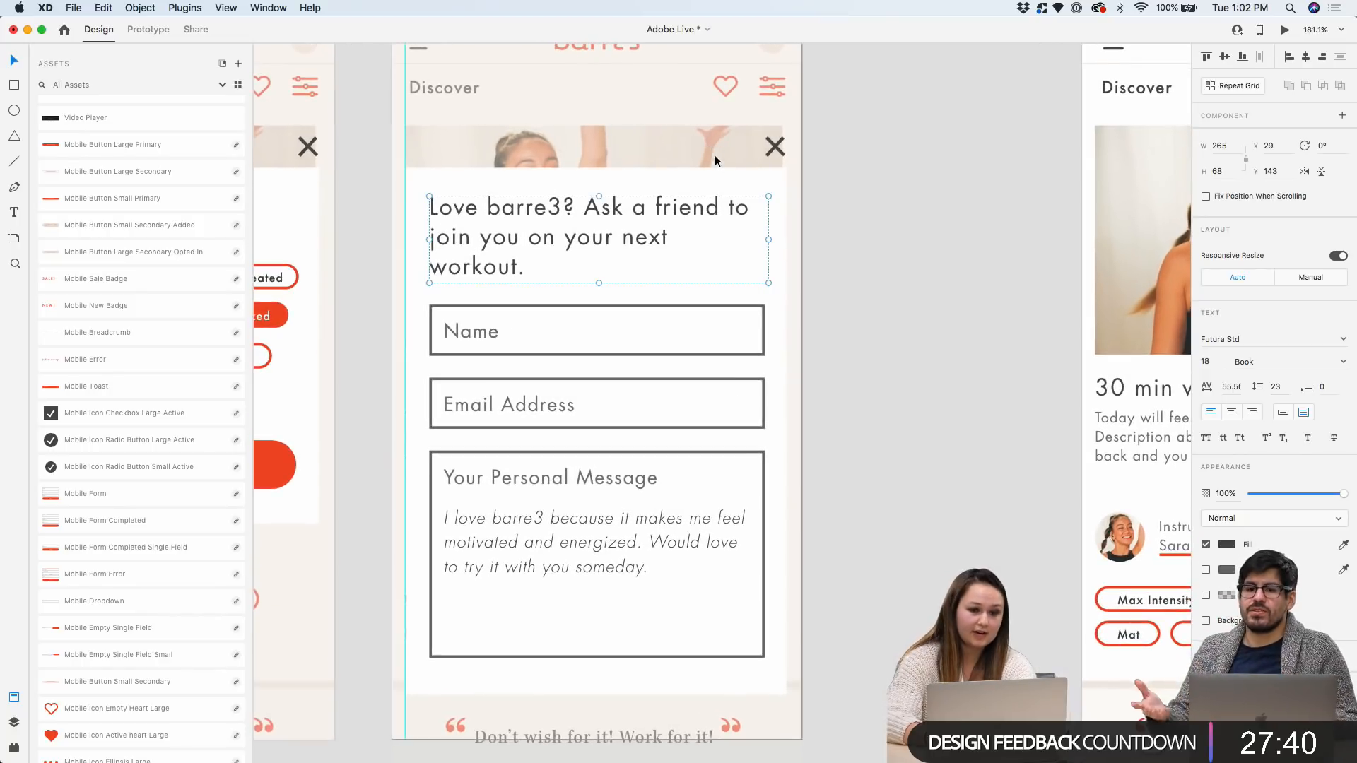
pyautogui.click(718, 168)
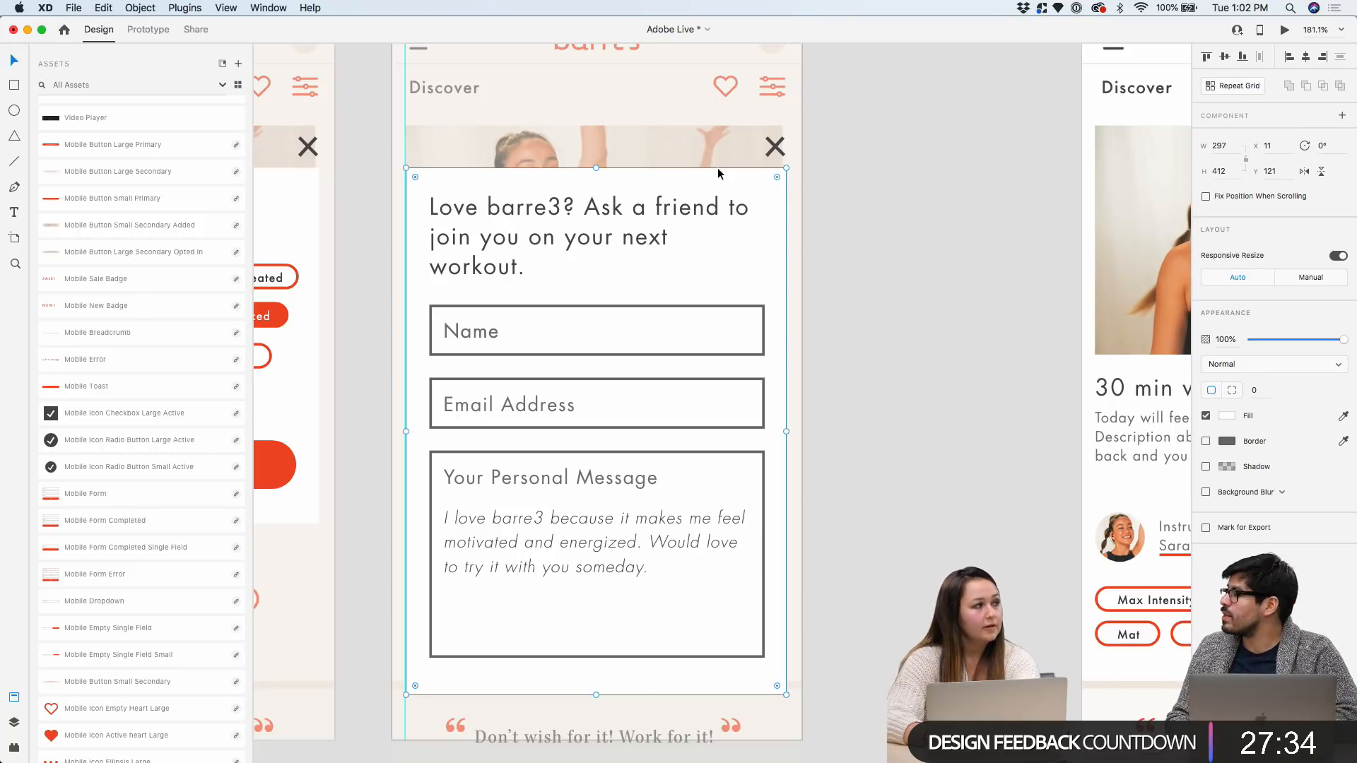
pyautogui.hscroll(5, 739, 147)
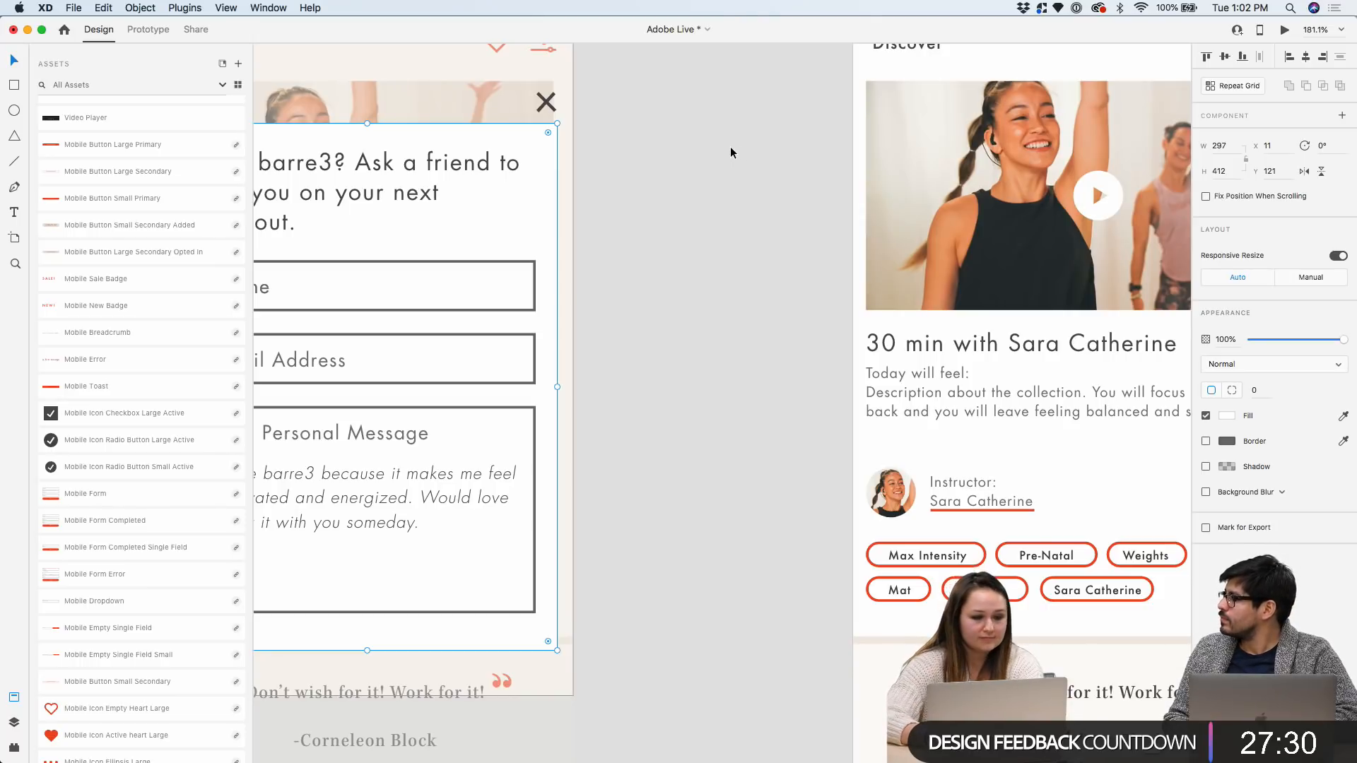
pyautogui.scroll(3, 739, 147)
pyautogui.hscroll(-5, 730, 145)
pyautogui.scroll(-2, 731, 146)
pyautogui.doubleClick(731, 146)
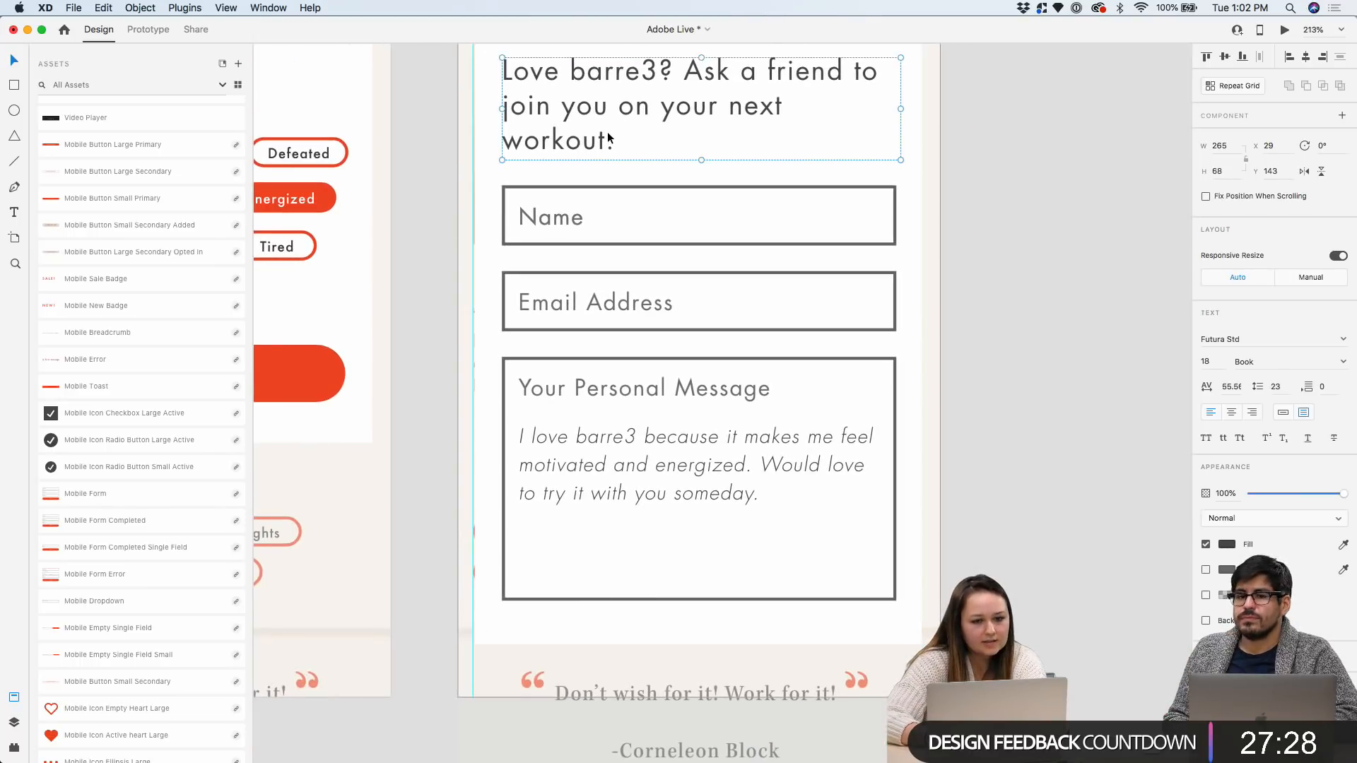
pyautogui.click(562, 185)
pyautogui.click(564, 286)
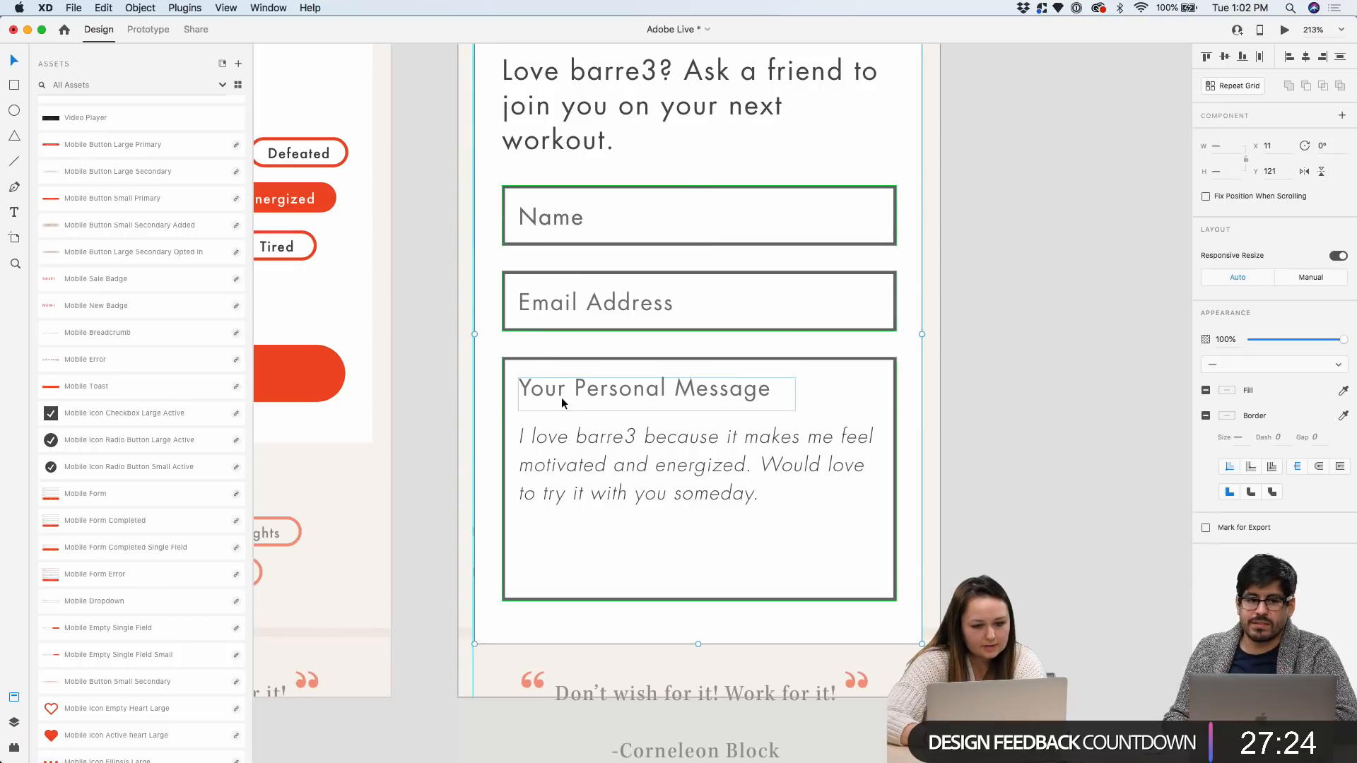
# Select the whole referral card group and stretch its height from 412 to 497
pyautogui.scroll(-2, 558, 434)
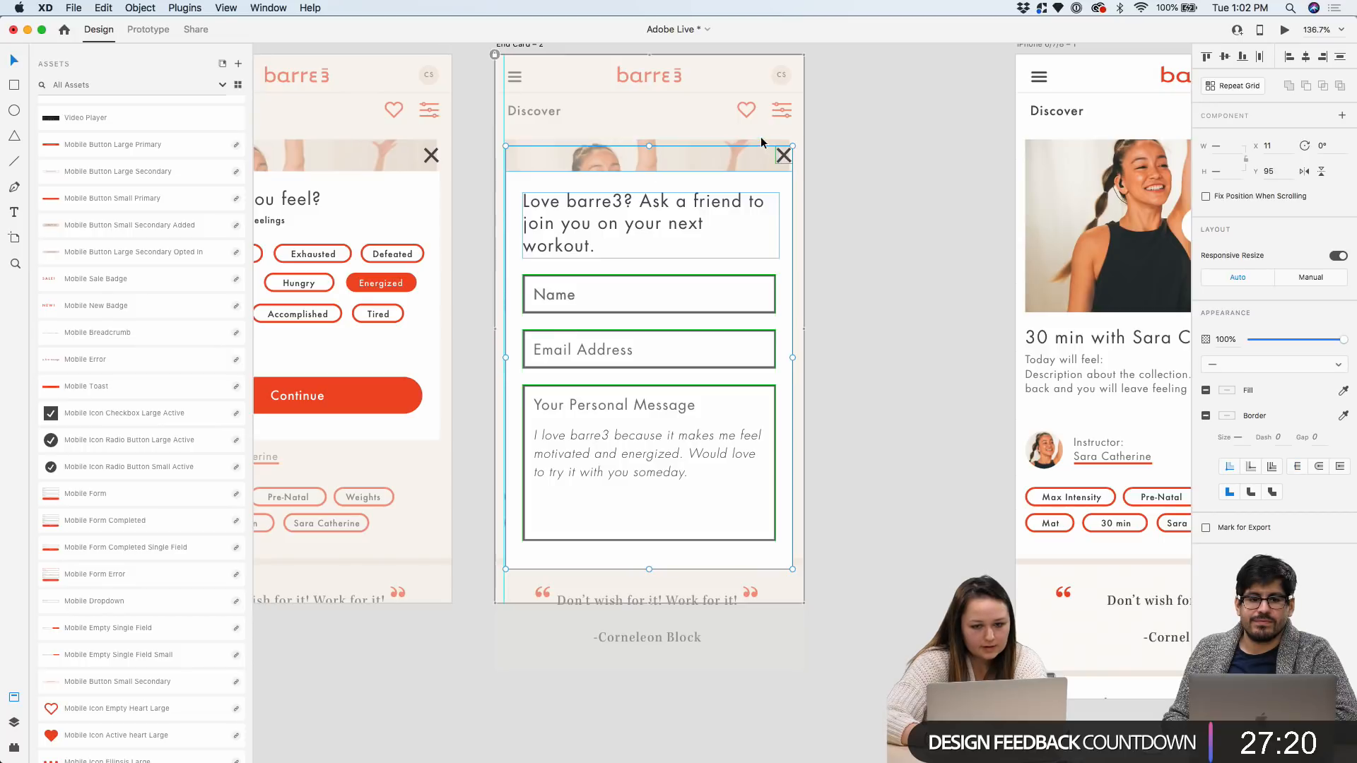
pyautogui.scroll(-2, 743, 180)
pyautogui.scroll(-2, 743, 179)
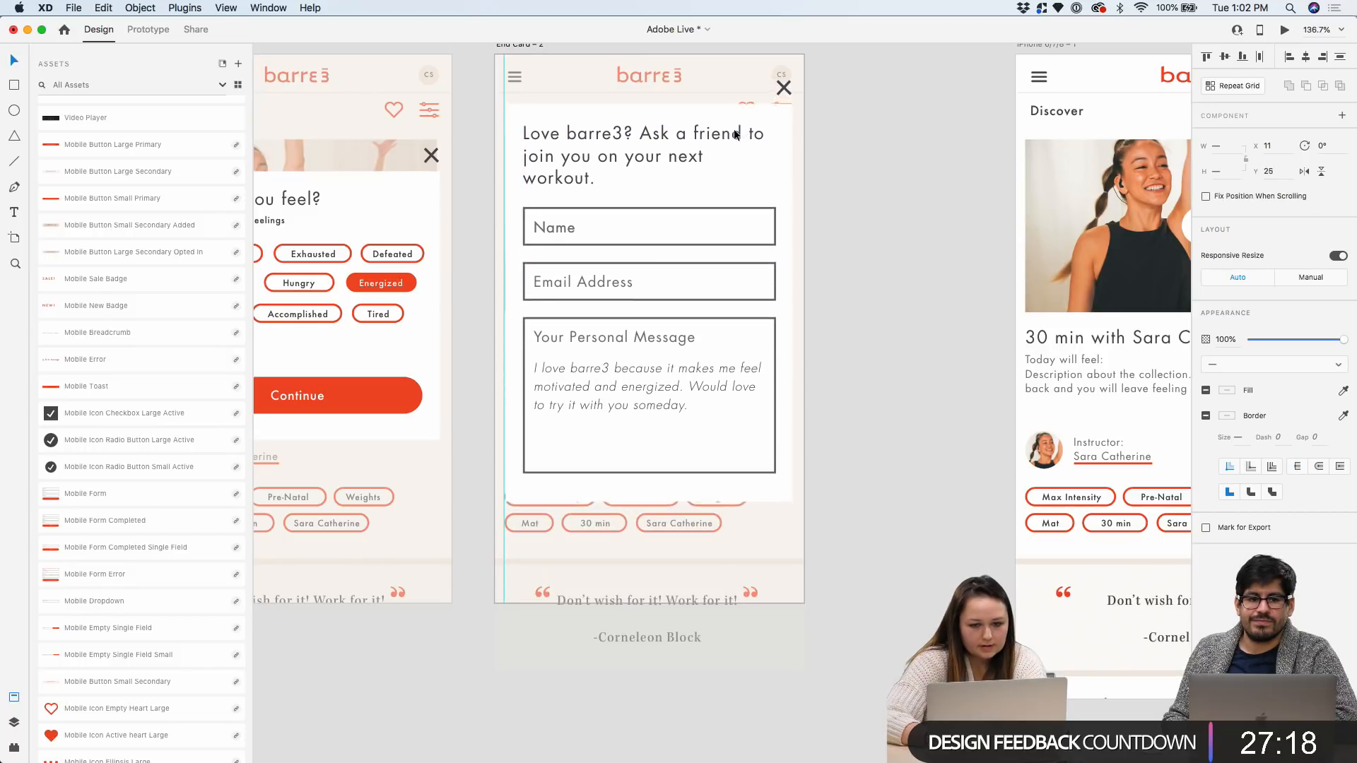
pyautogui.click(666, 485)
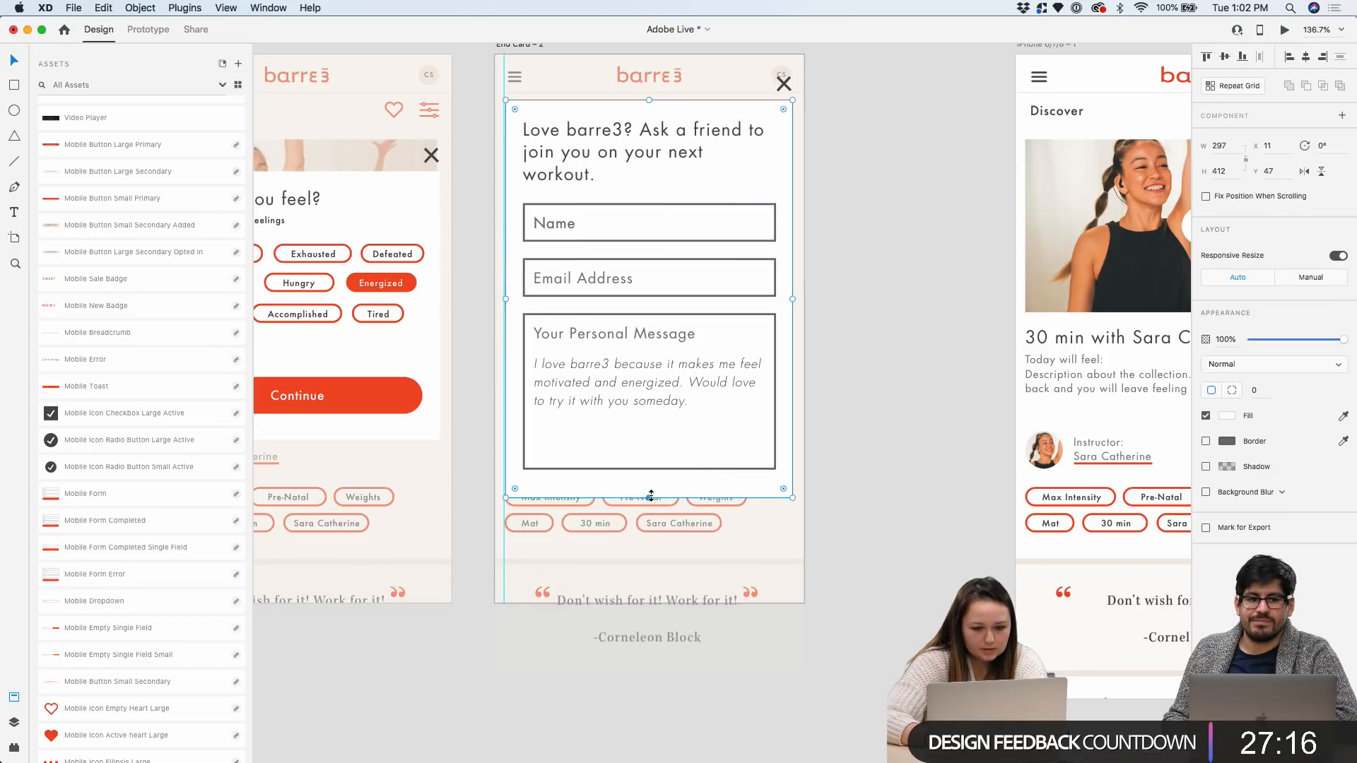
pyautogui.moveTo(651, 495); pyautogui.dragTo(650, 580)
# Select the Personal Message field and nudge its sample message text down slightly
pyautogui.click(878, 315)
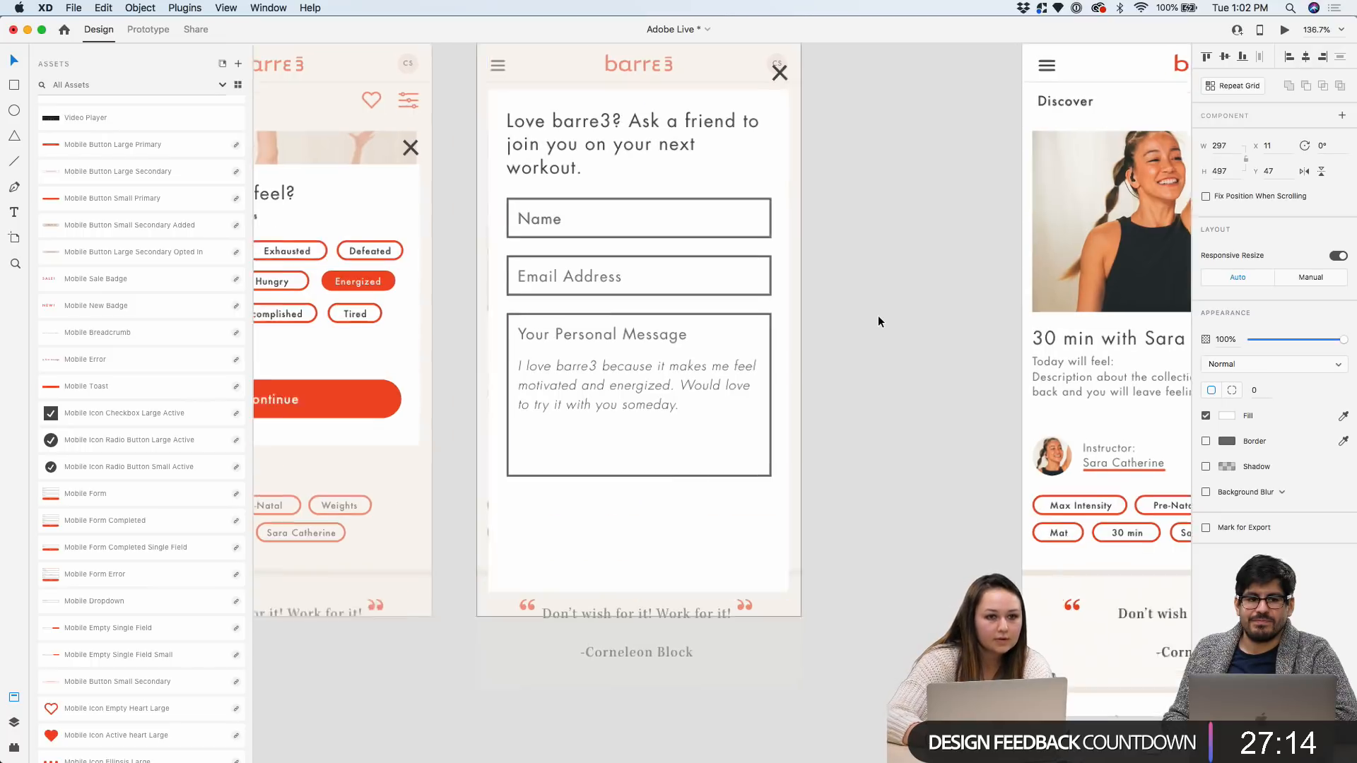
pyautogui.scroll(2, 877, 316)
pyautogui.scroll(2, 879, 312)
pyautogui.scroll(2, 568, 427)
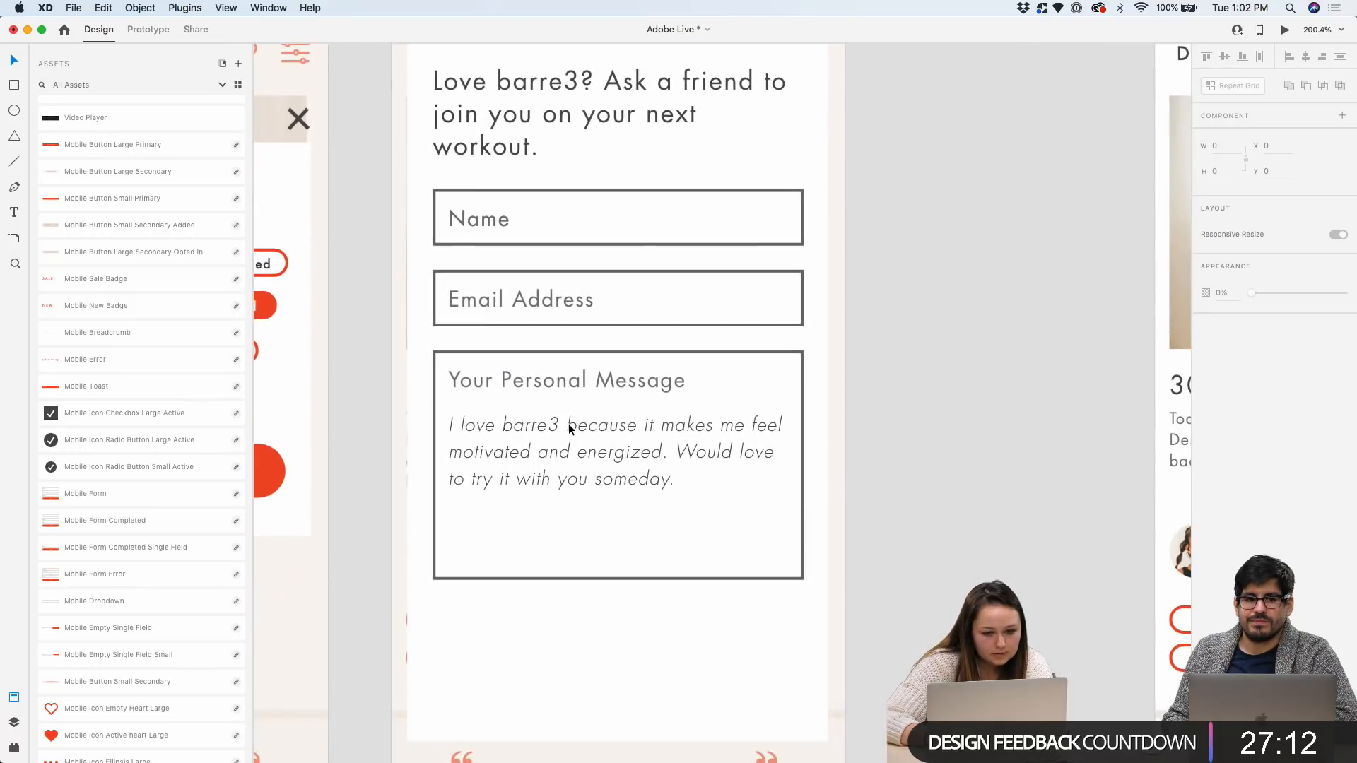
pyautogui.doubleClick(566, 417)
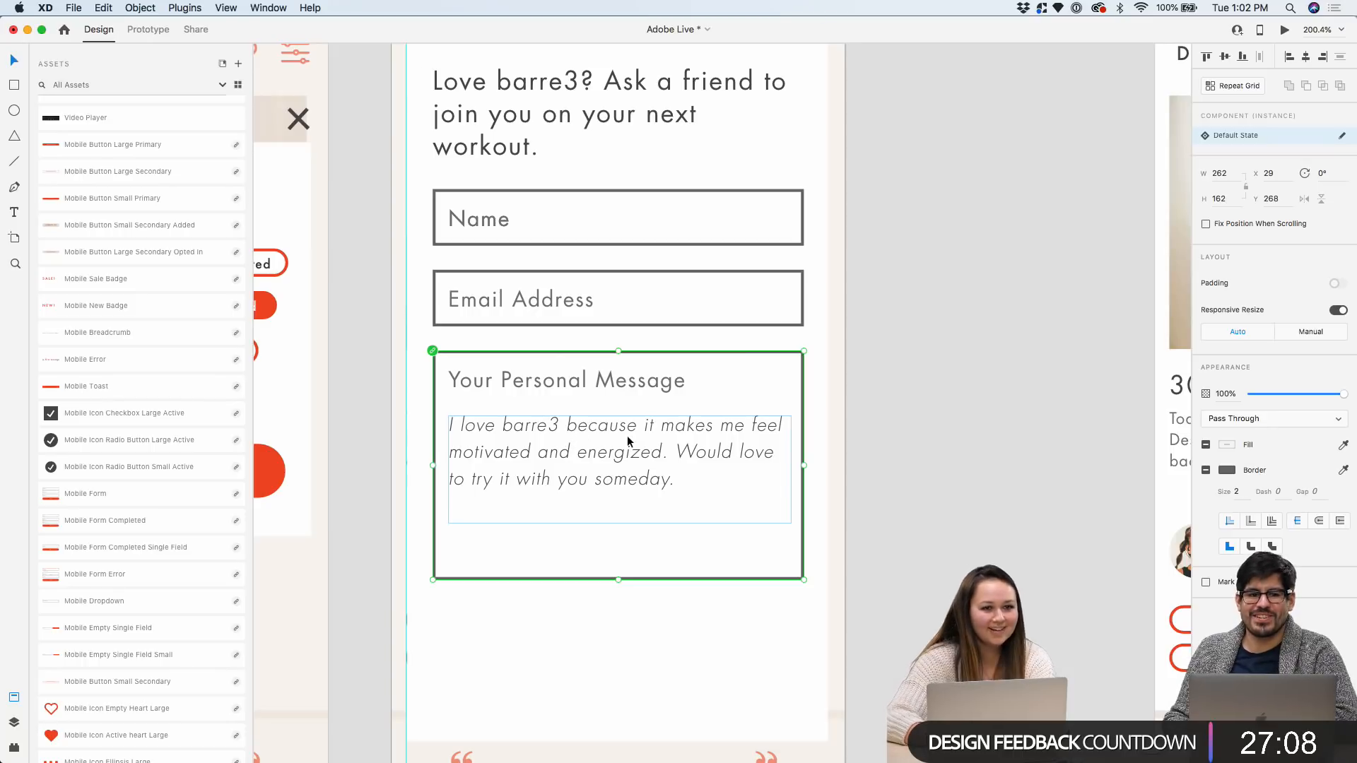
pyautogui.scroll(3, 627, 435)
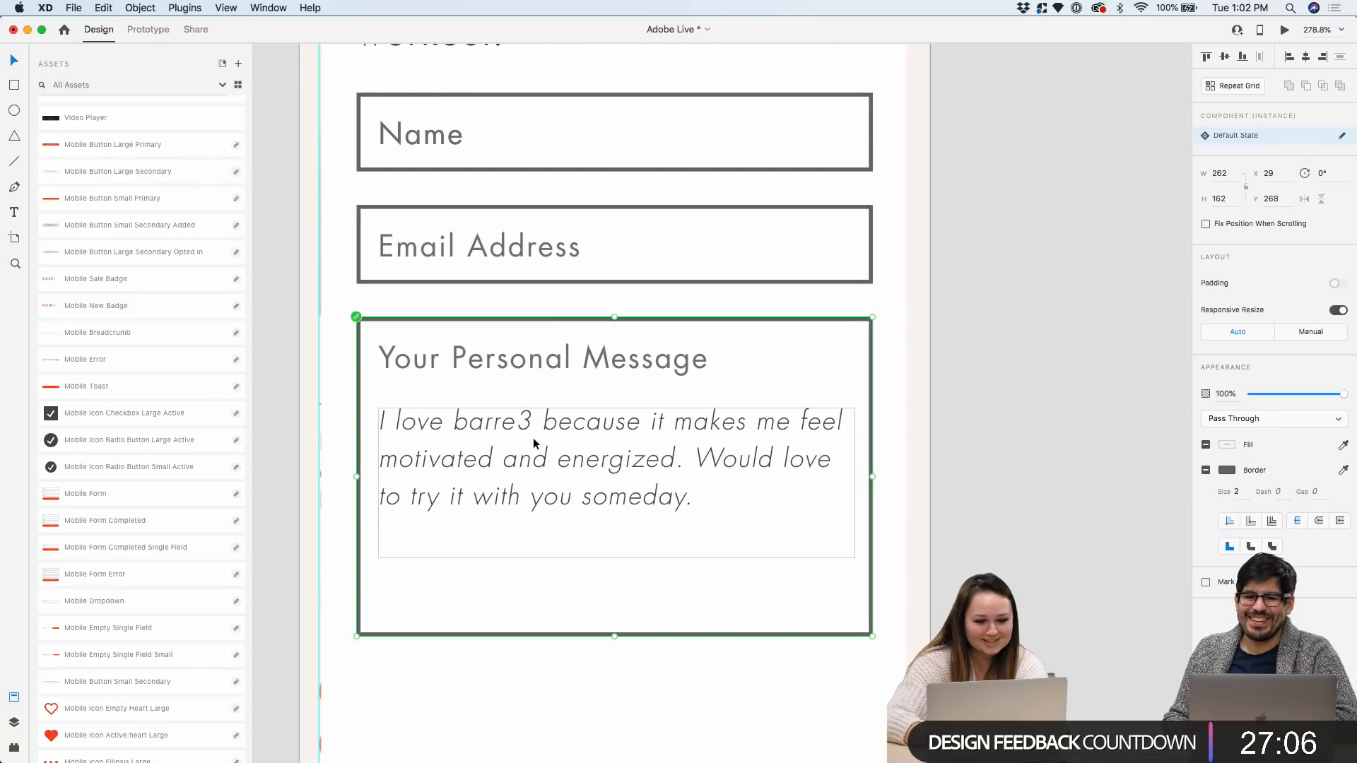
pyautogui.click(968, 437)
pyautogui.click(762, 438)
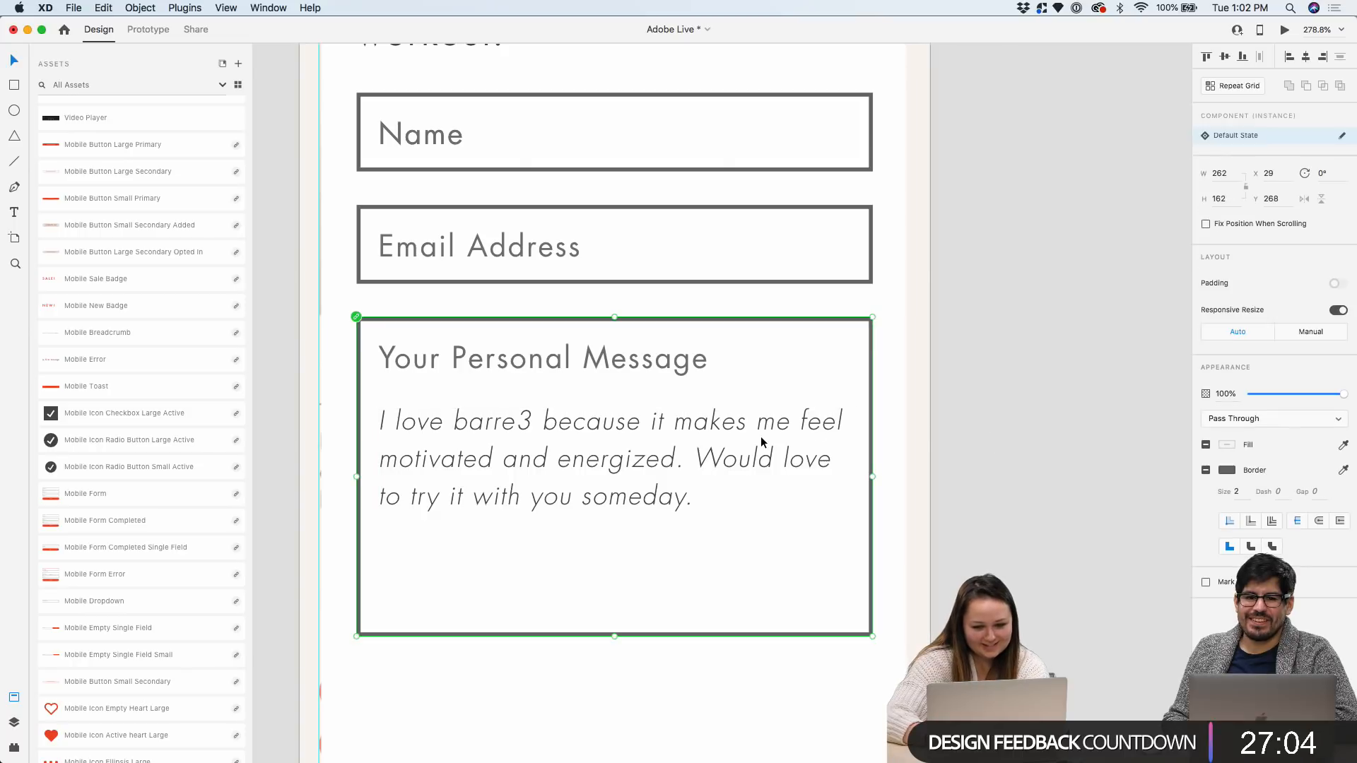
pyautogui.doubleClick(761, 435)
pyautogui.doubleClick(761, 436)
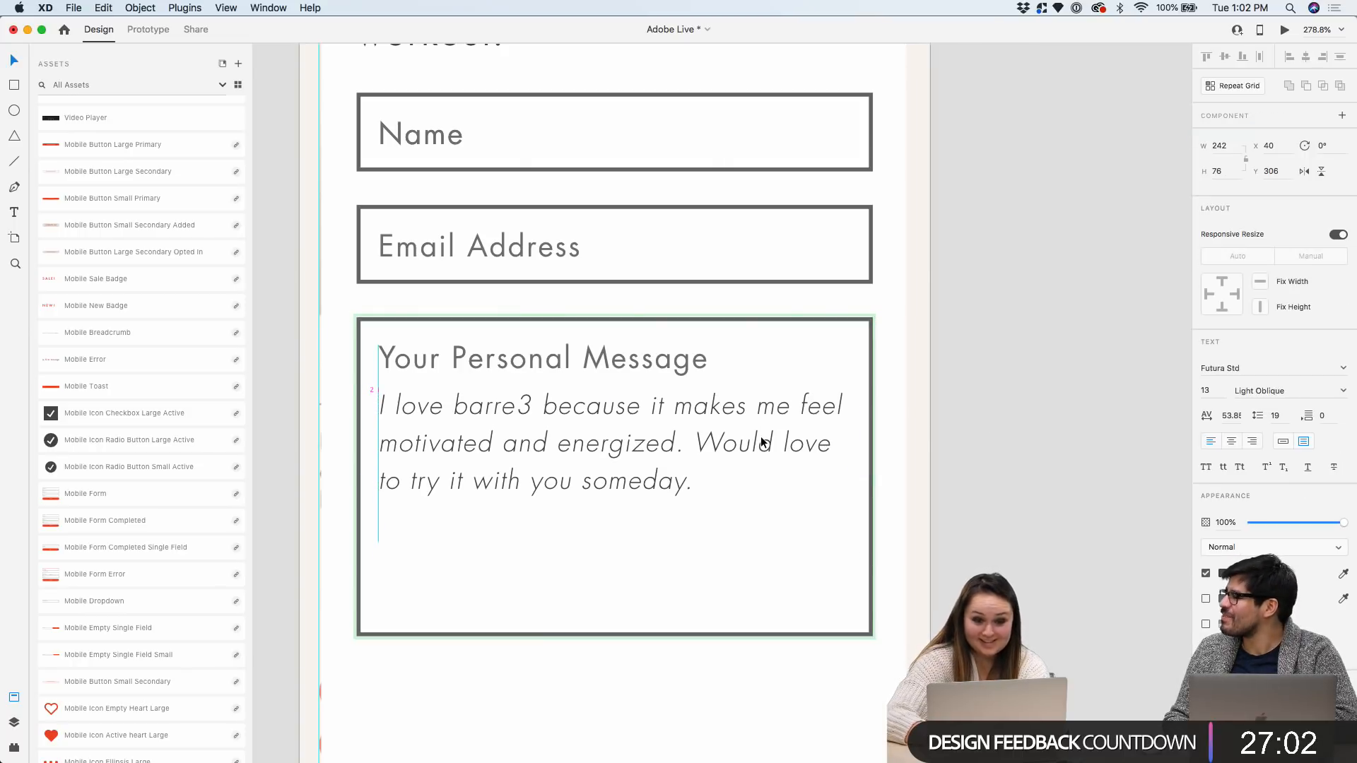
pyautogui.press('Down')
pyautogui.press('Escape')
# Try shortening the Personal Message box, undo it, and select its inner rectangle
pyautogui.click(629, 626)
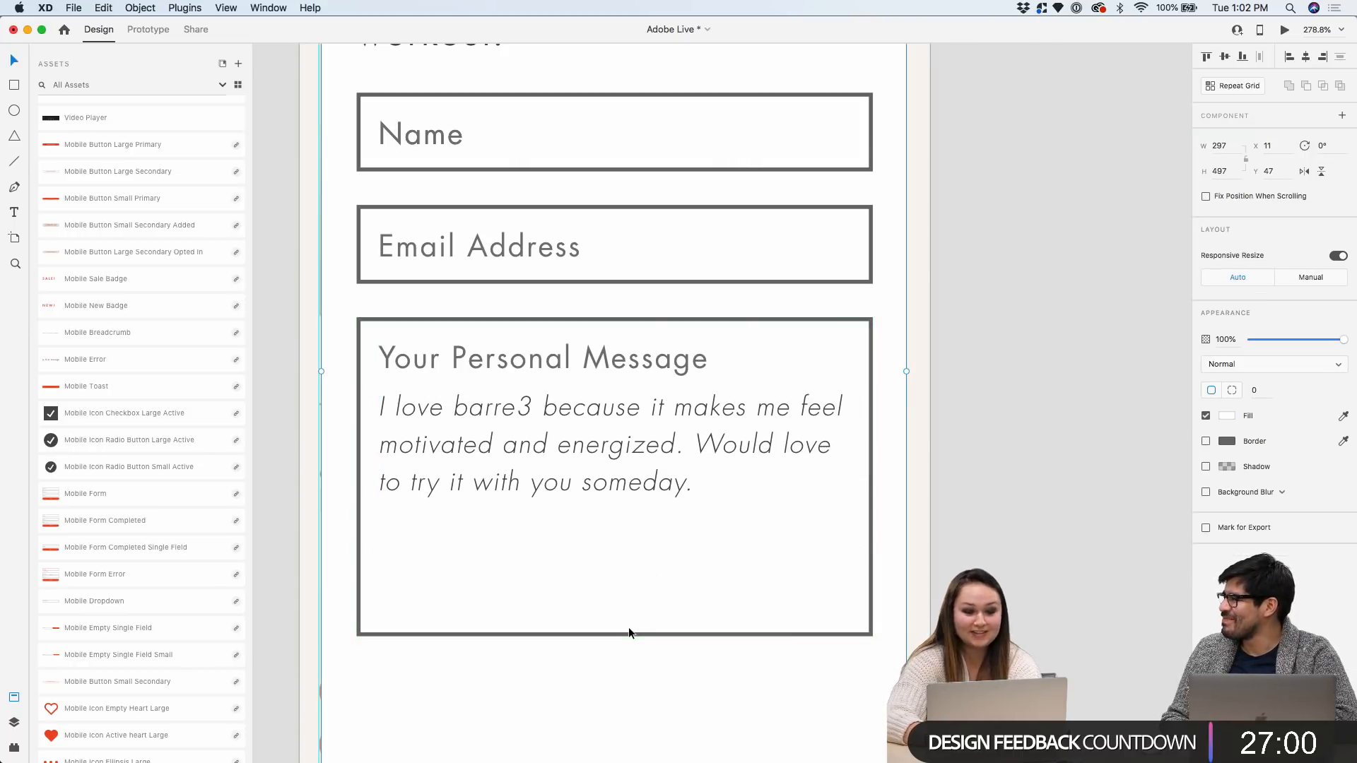
pyautogui.doubleClick(604, 635)
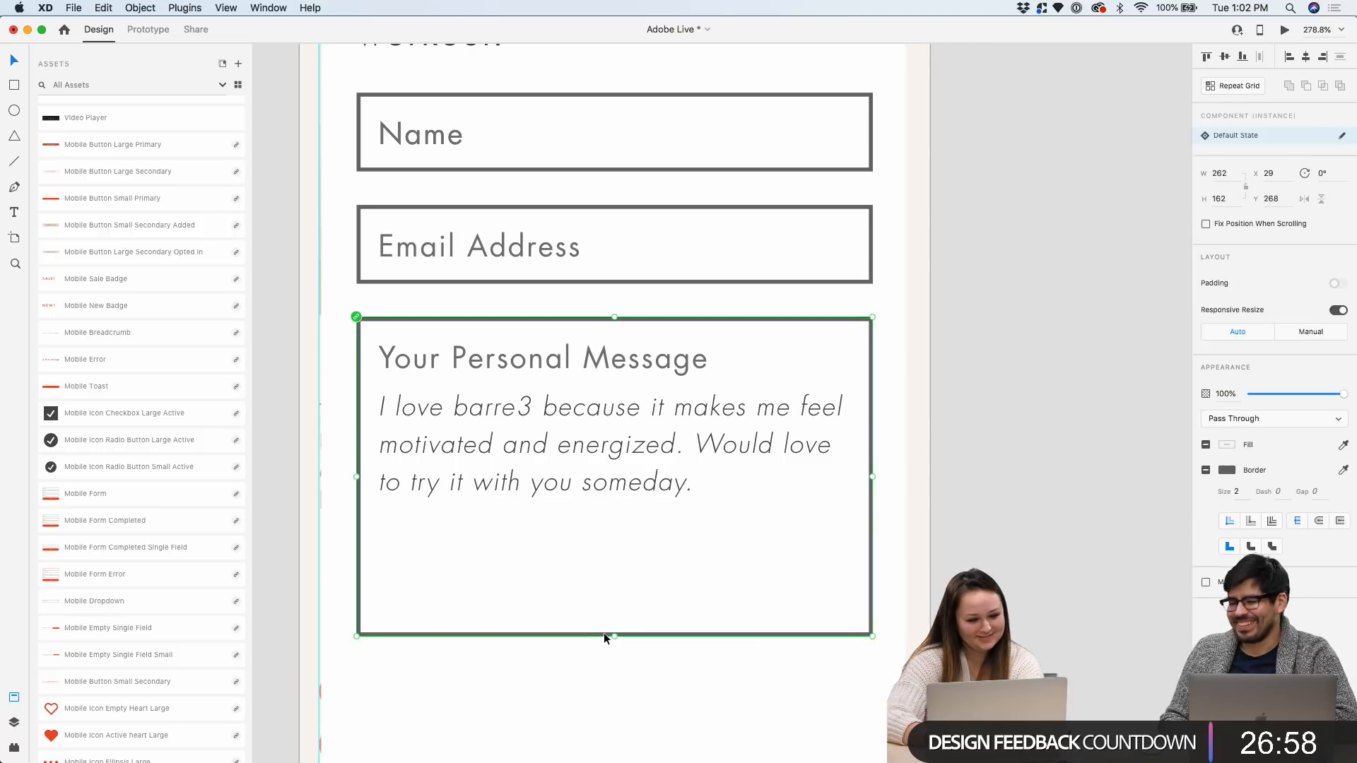
pyautogui.moveTo(614, 635); pyautogui.dragTo(613, 588)
pyautogui.press('super+z')
pyautogui.doubleClick(636, 634)
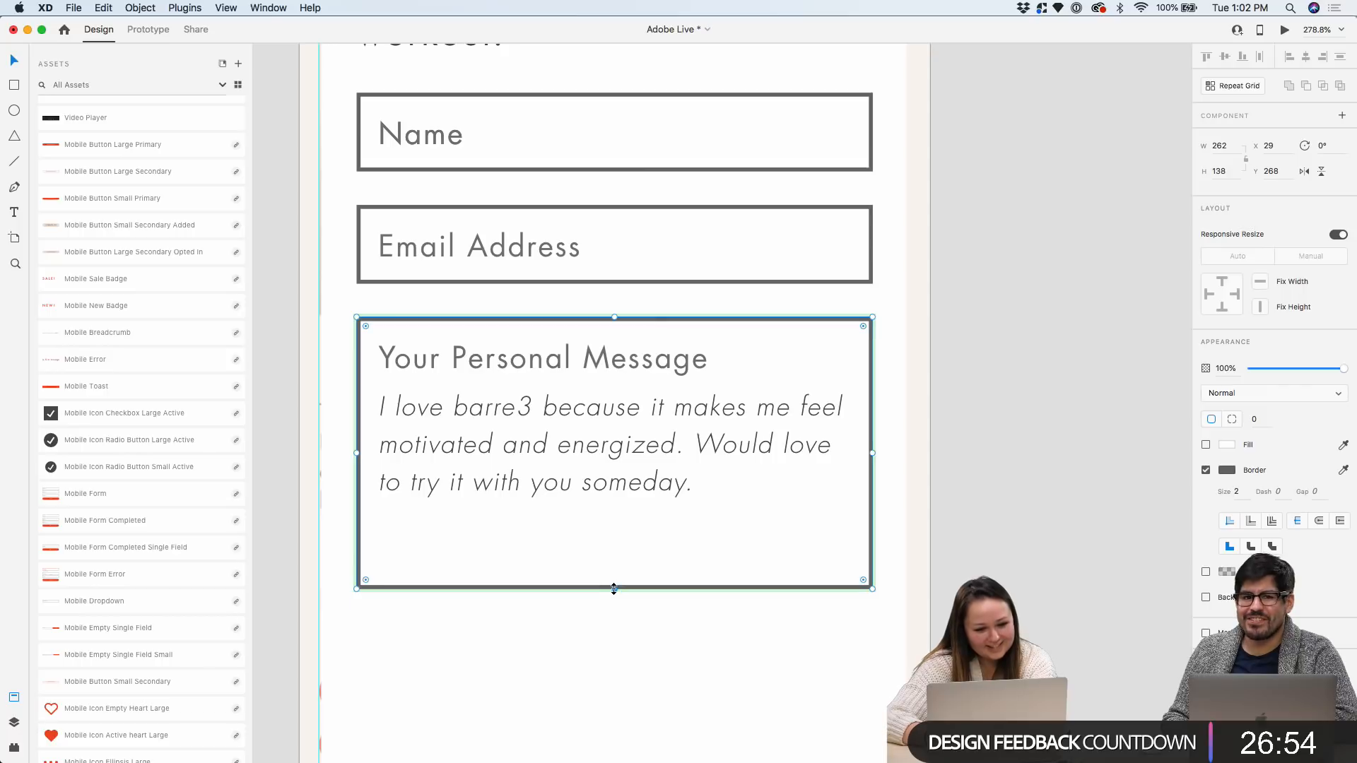
pyautogui.scroll(-3, 669, 527)
pyautogui.click(889, 371)
# Place a Mobile Button Large Primary under the Personal Message box and narrow it to 266 wide
pyautogui.scroll(-5, 888, 371)
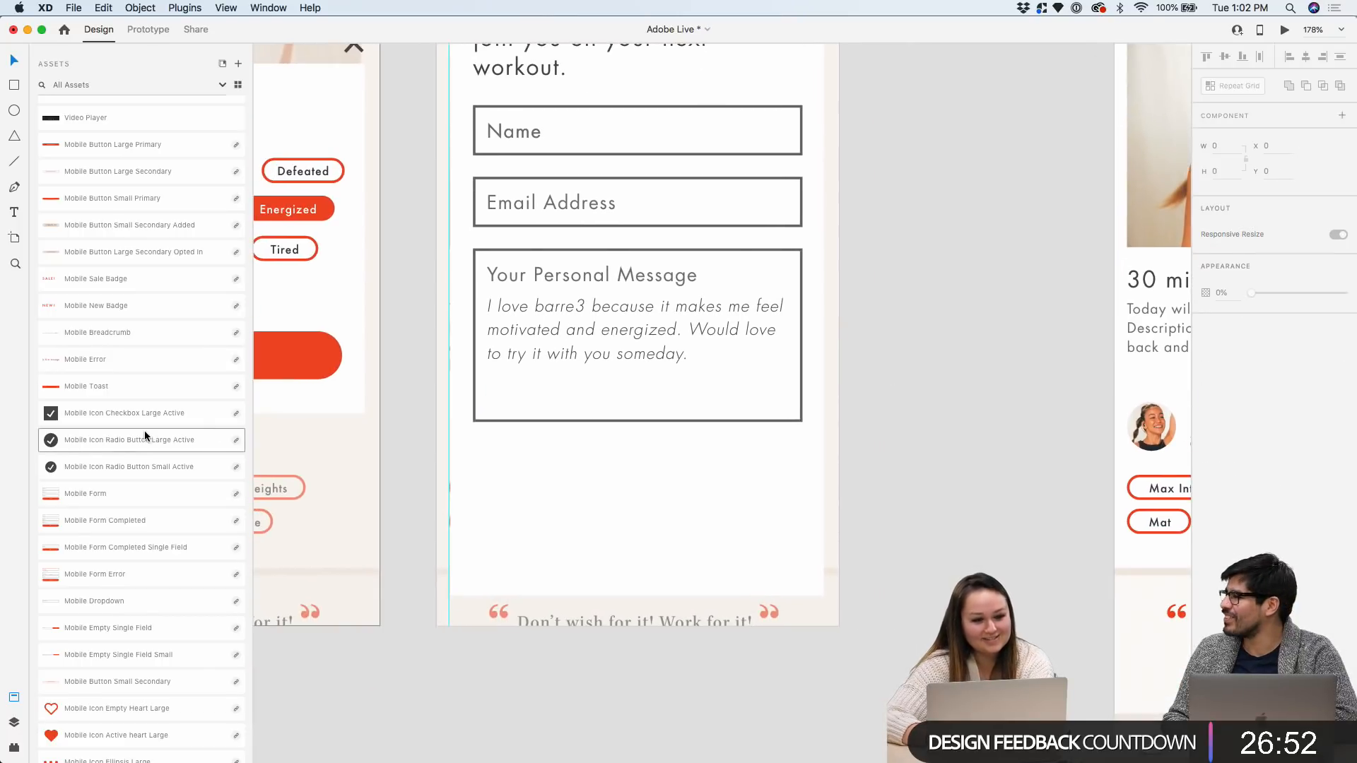
pyautogui.scroll(-4, 145, 434)
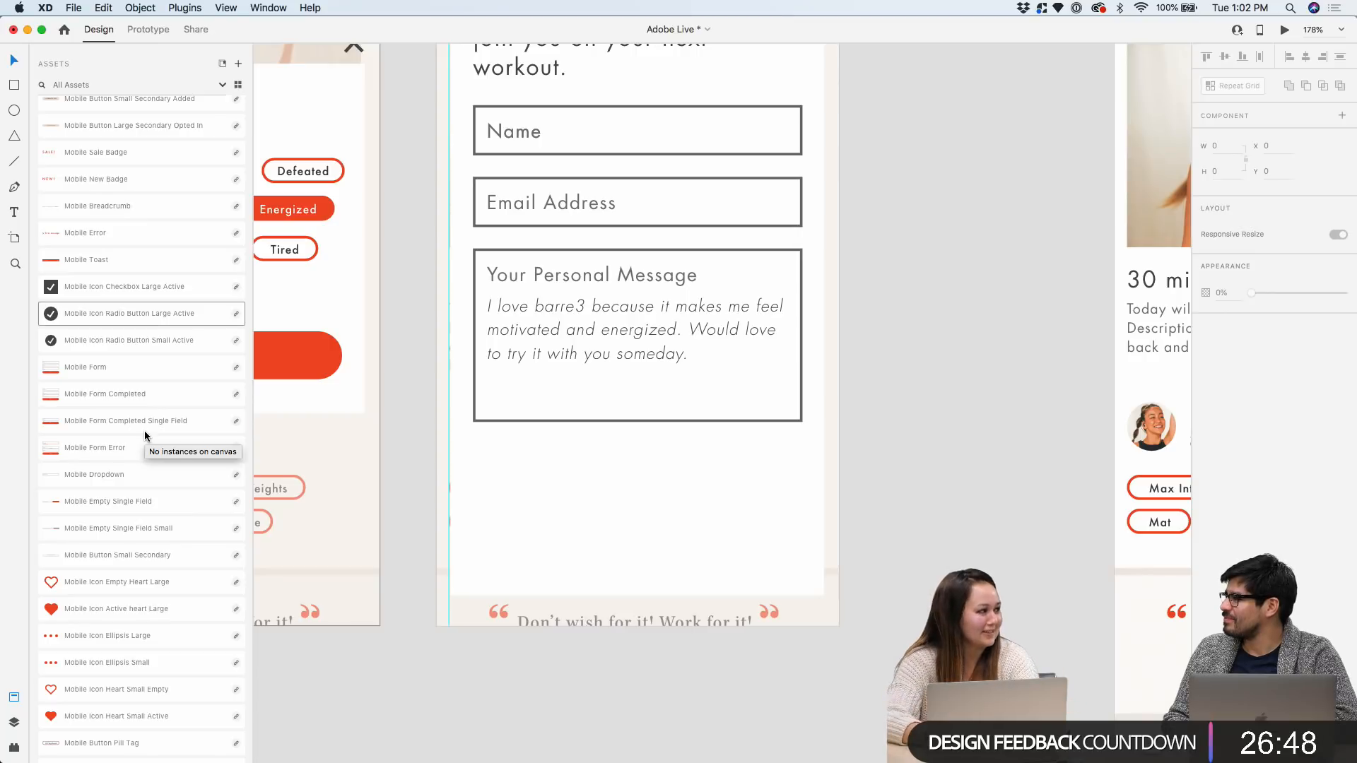
pyautogui.scroll(1, 144, 430)
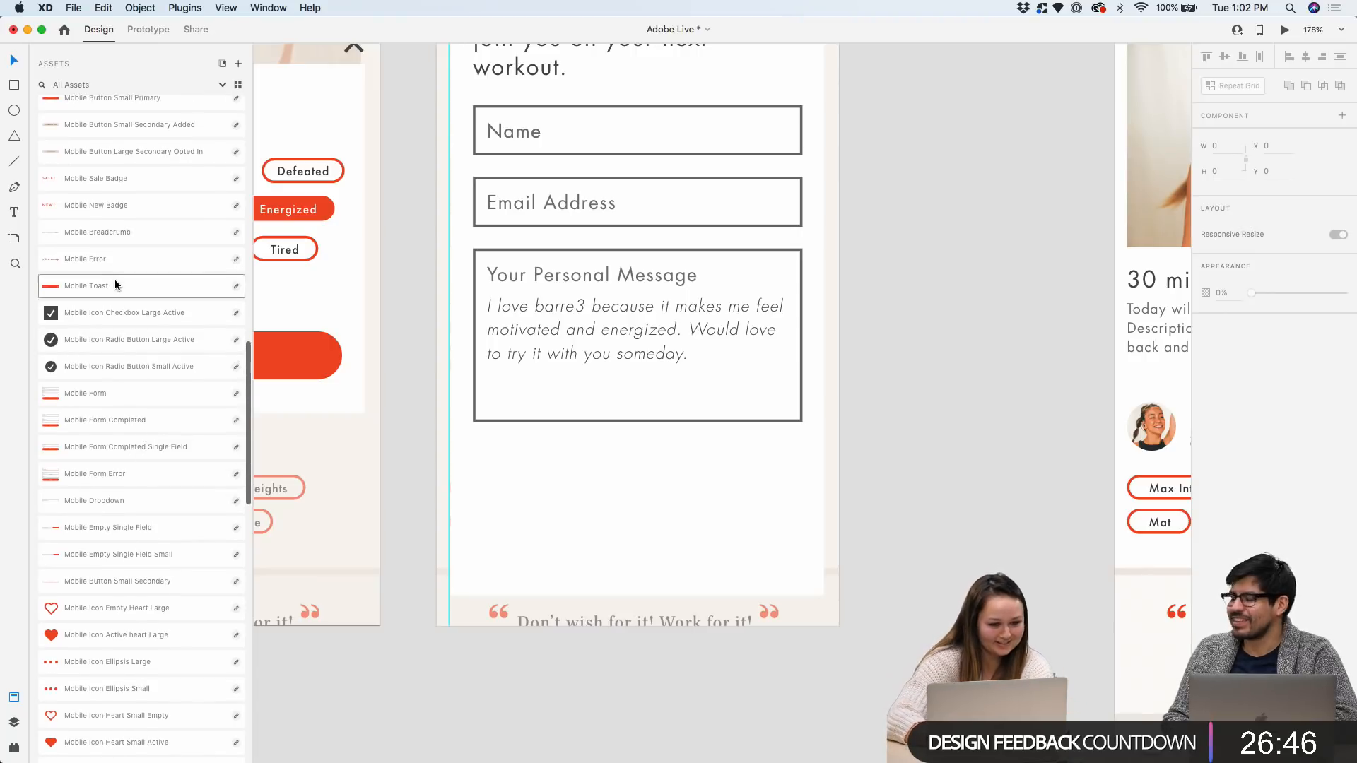
pyautogui.scroll(-15, 135, 505)
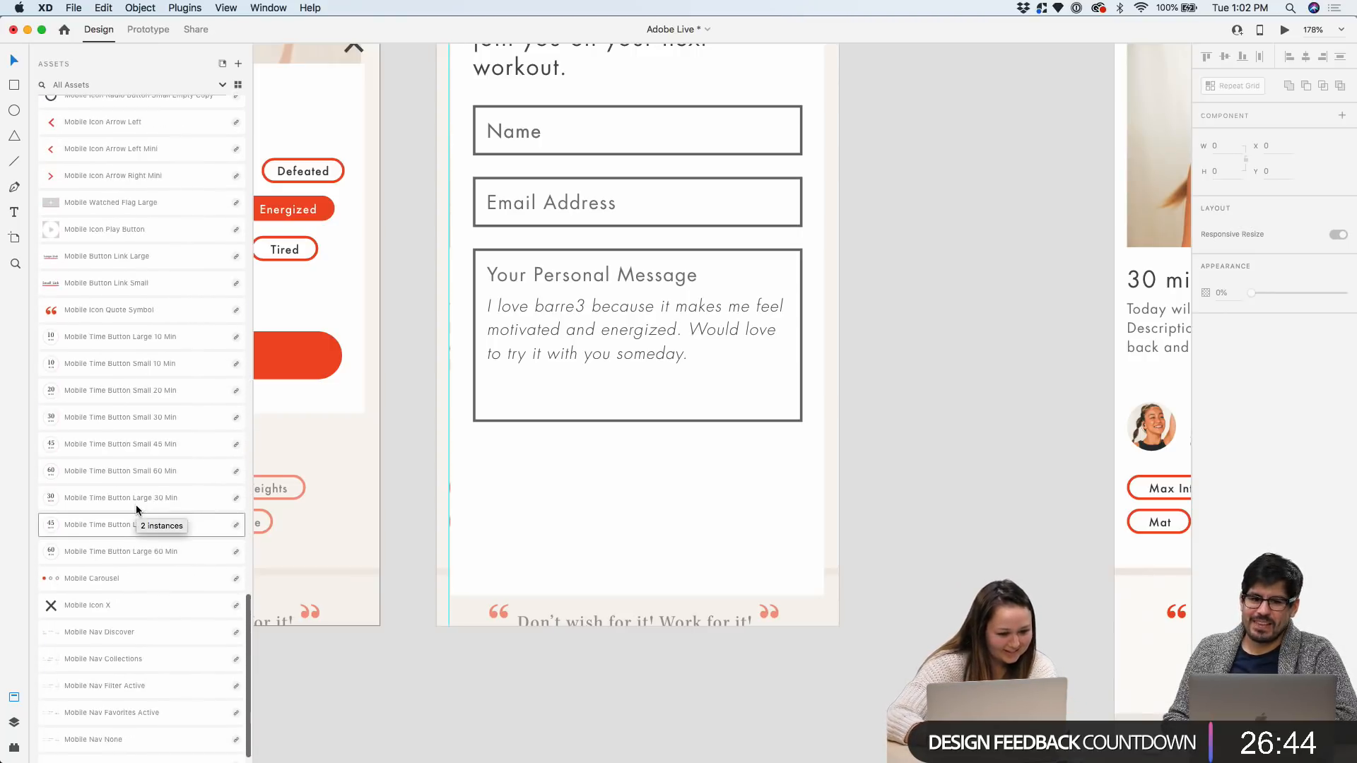
pyautogui.scroll(10, 136, 504)
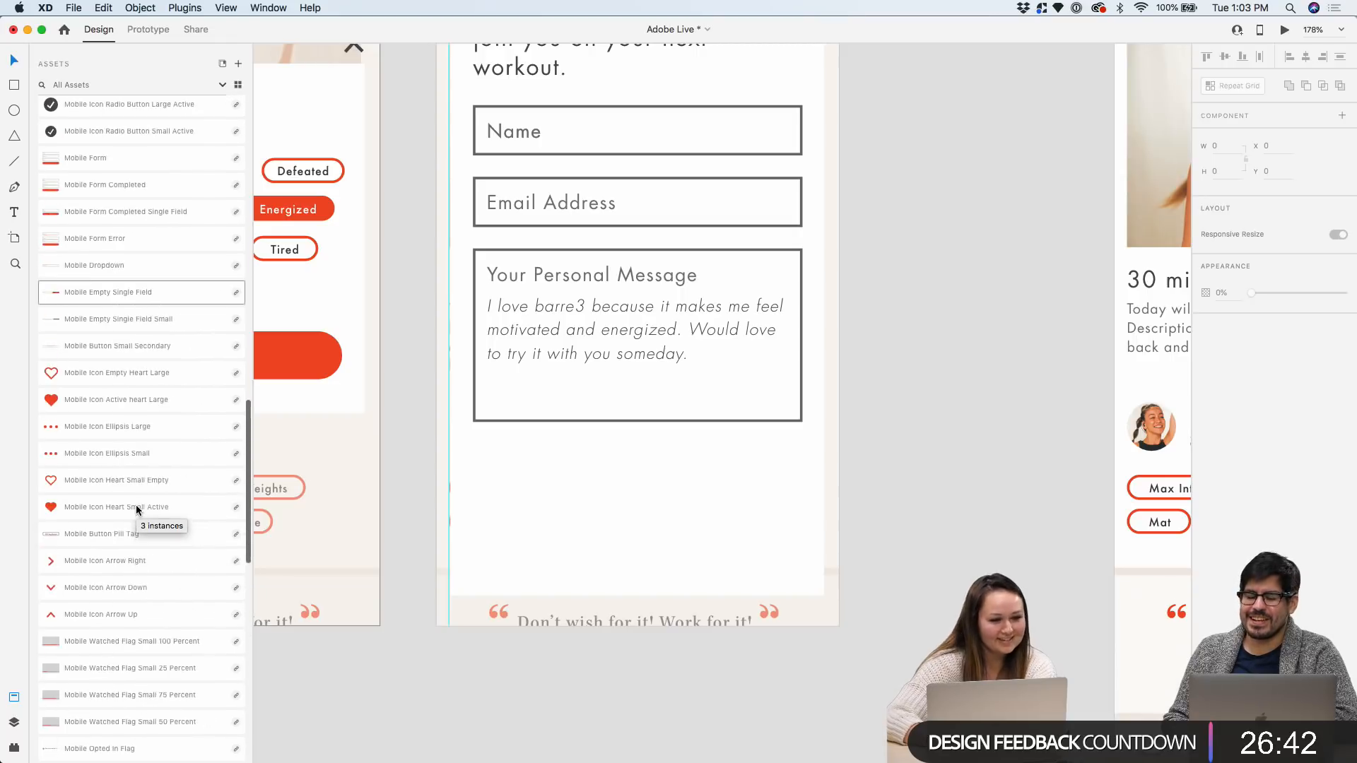
pyautogui.scroll(10, 136, 505)
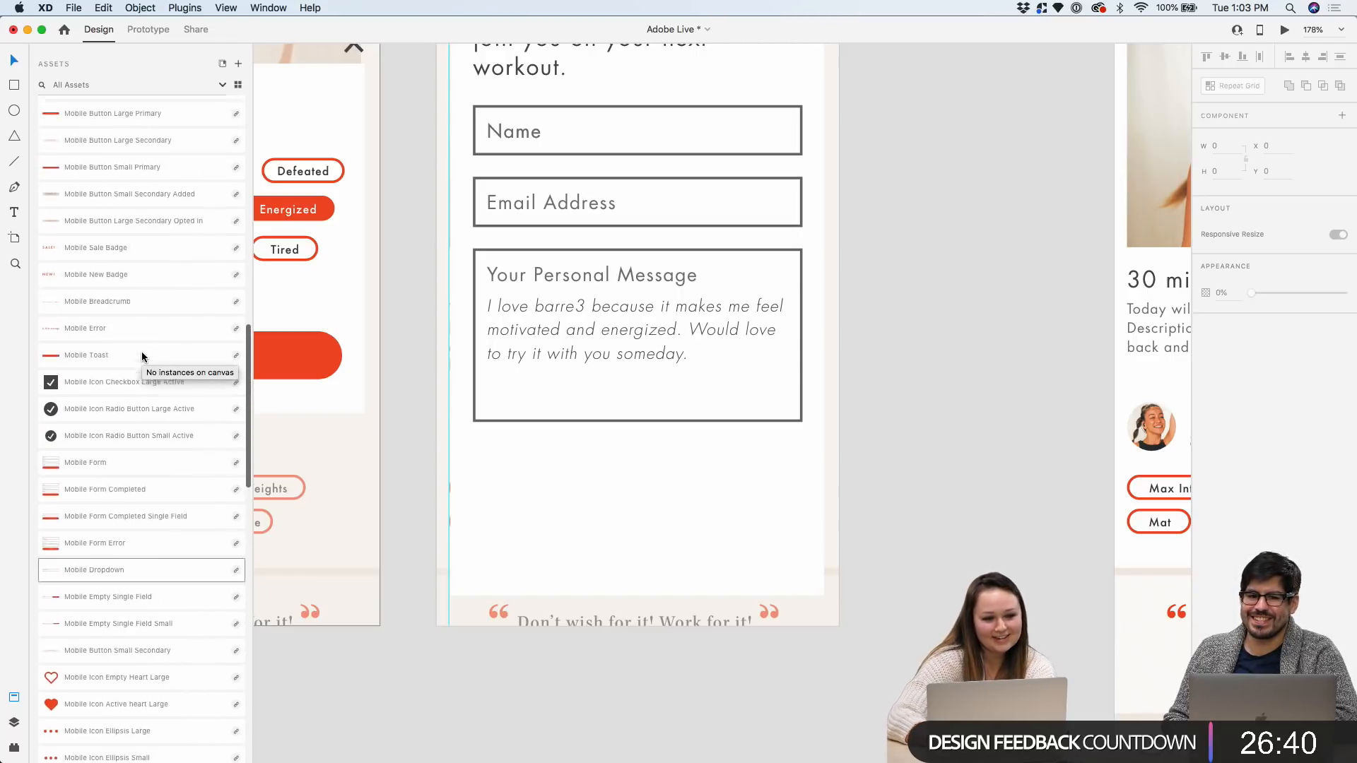
pyautogui.scroll(4, 142, 356)
pyautogui.moveTo(123, 233); pyautogui.dragTo(639, 489)
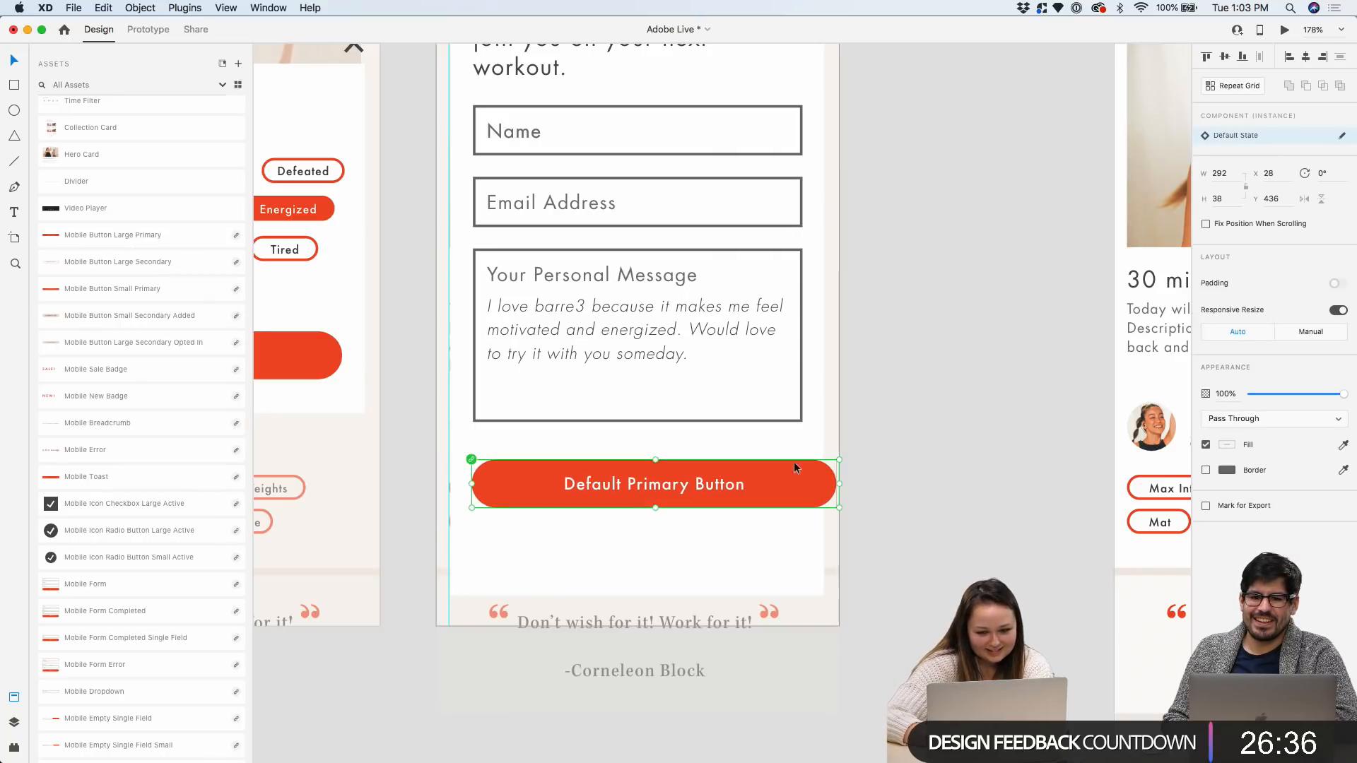
pyautogui.moveTo(839, 483); pyautogui.dragTo(806, 483)
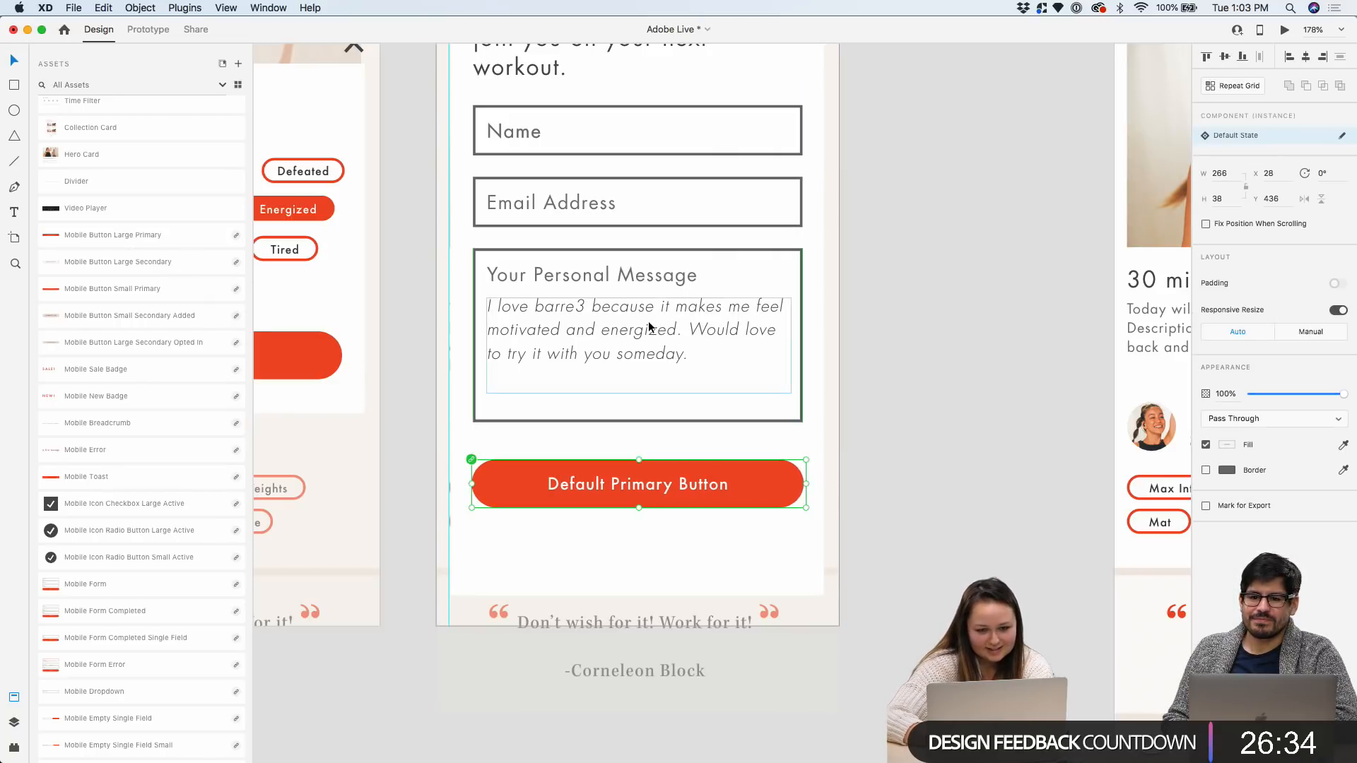
pyautogui.scroll(5, 668, 292)
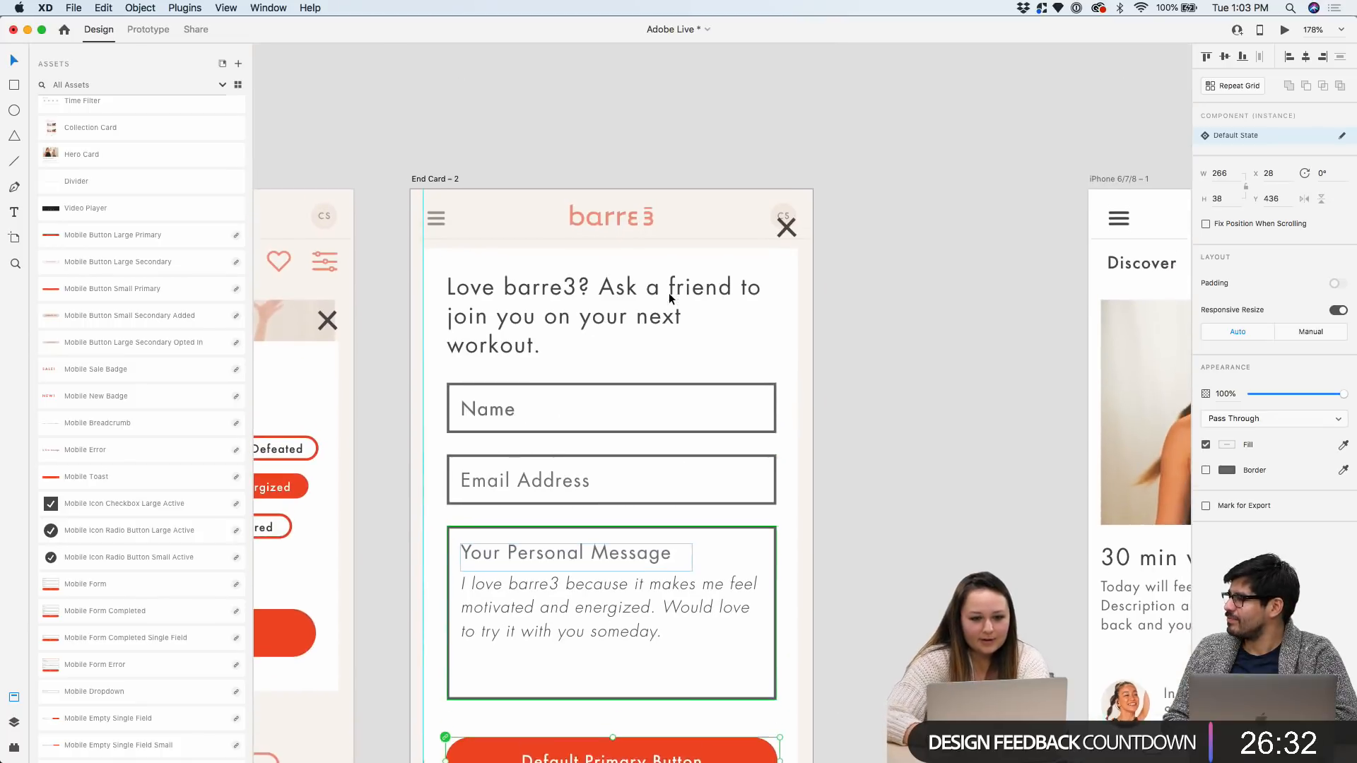
# Inspect the Name field, Personal Message box and the card's content group
pyautogui.scroll(-2, 665, 300)
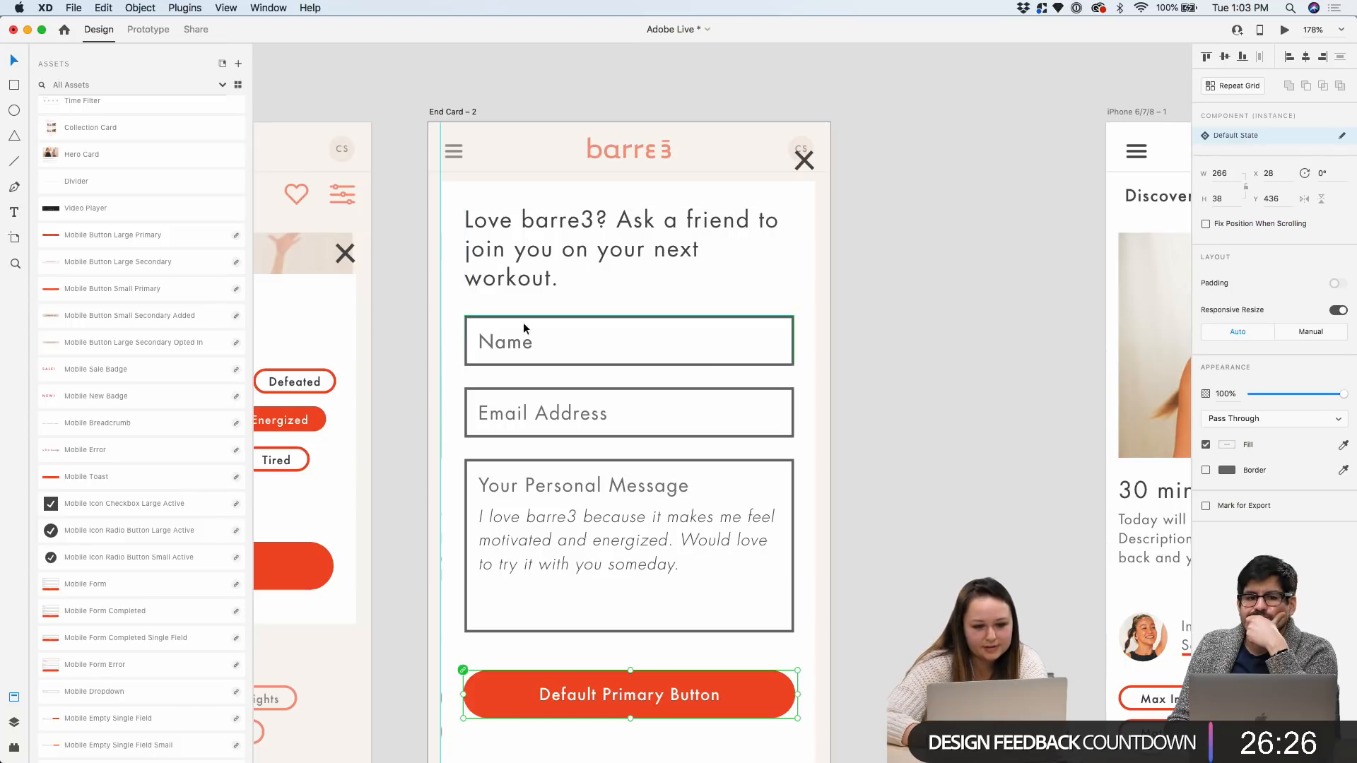
pyautogui.doubleClick(543, 342)
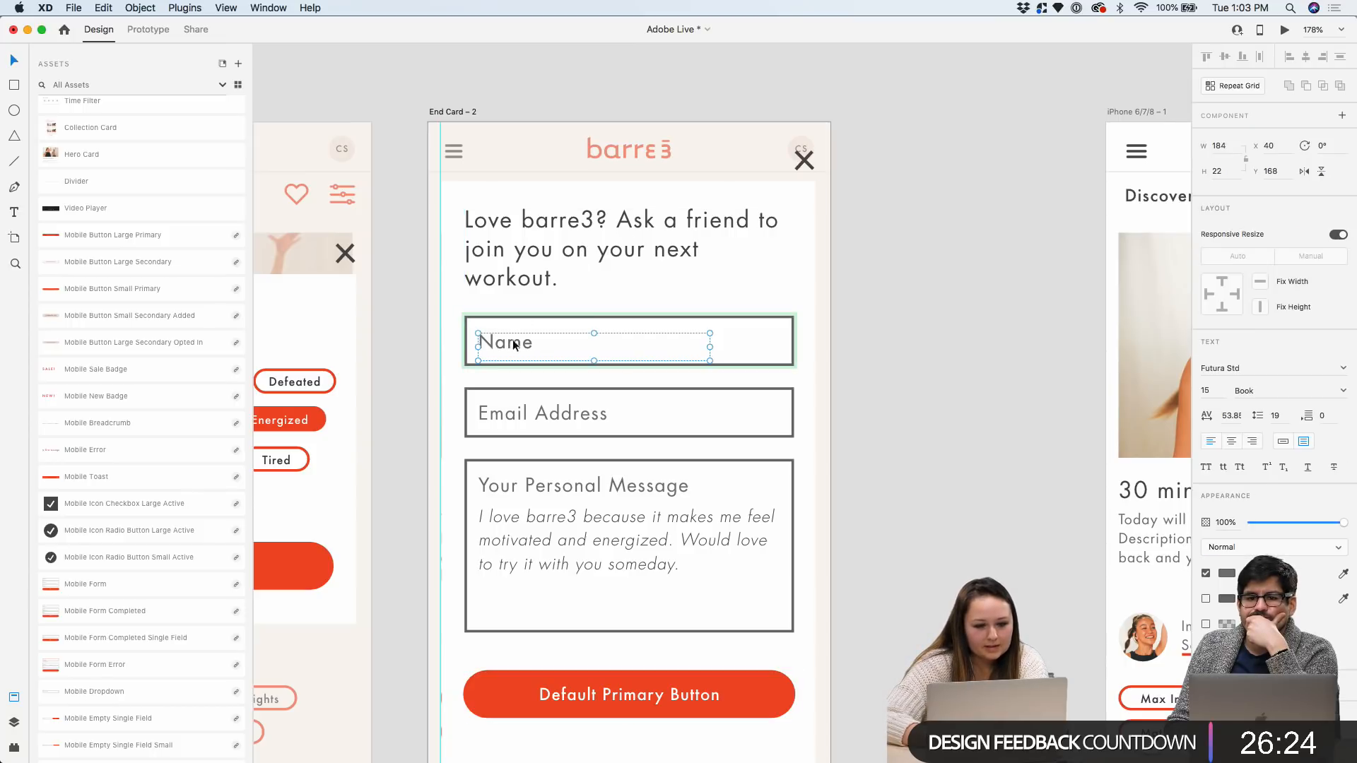
pyautogui.keyDown('ctrl'); pyautogui.scroll(-3, 553, 332); pyautogui.keyUp('ctrl')
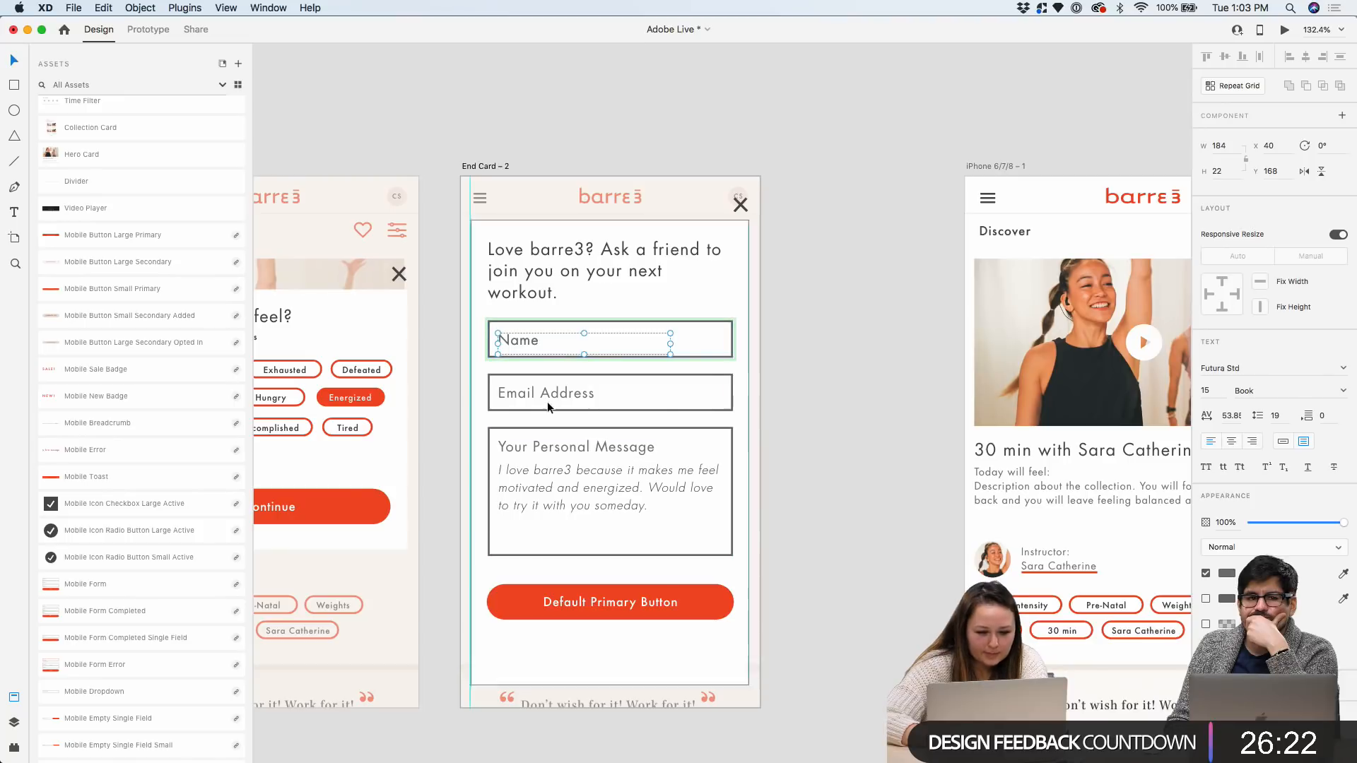
pyautogui.keyDown('ctrl'); pyautogui.scroll(3, 540, 386); pyautogui.keyUp('ctrl')
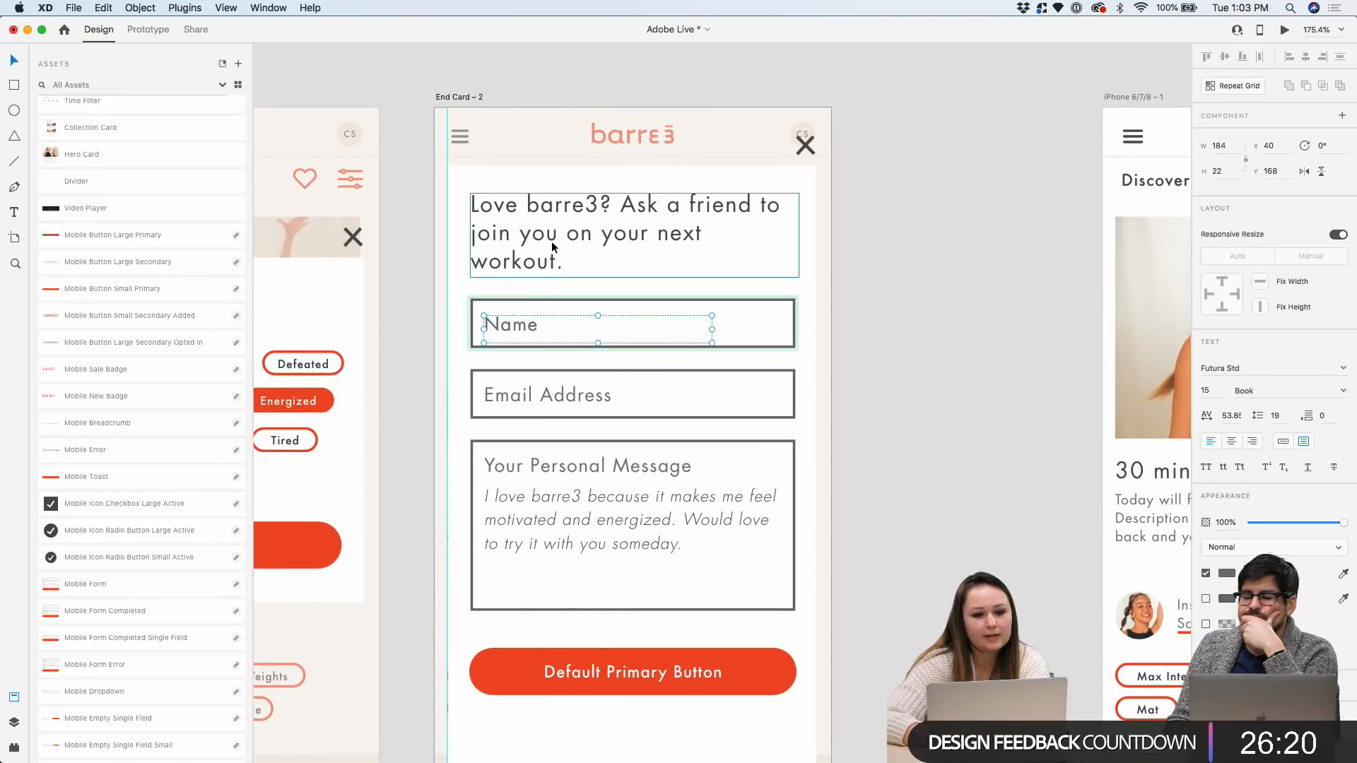
pyautogui.click(582, 304)
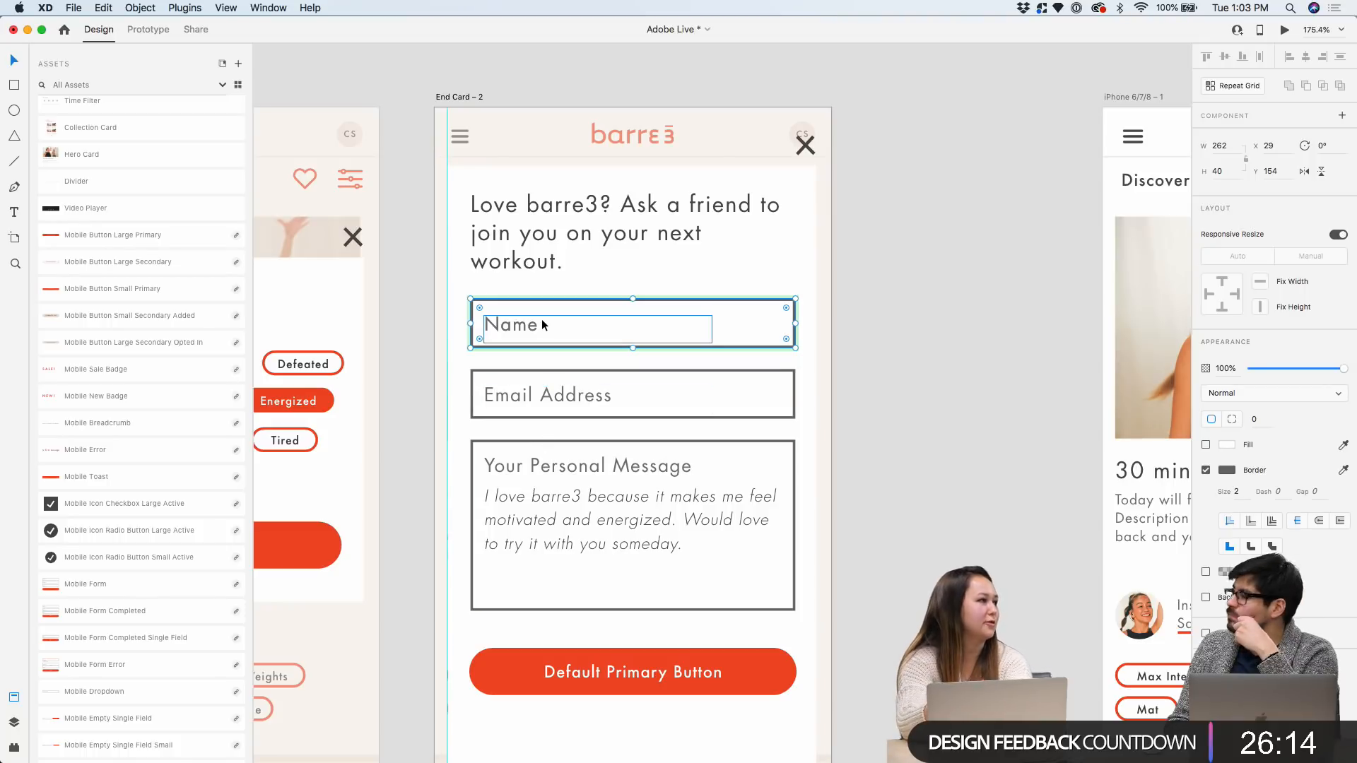
pyautogui.scroll(-3, 551, 509)
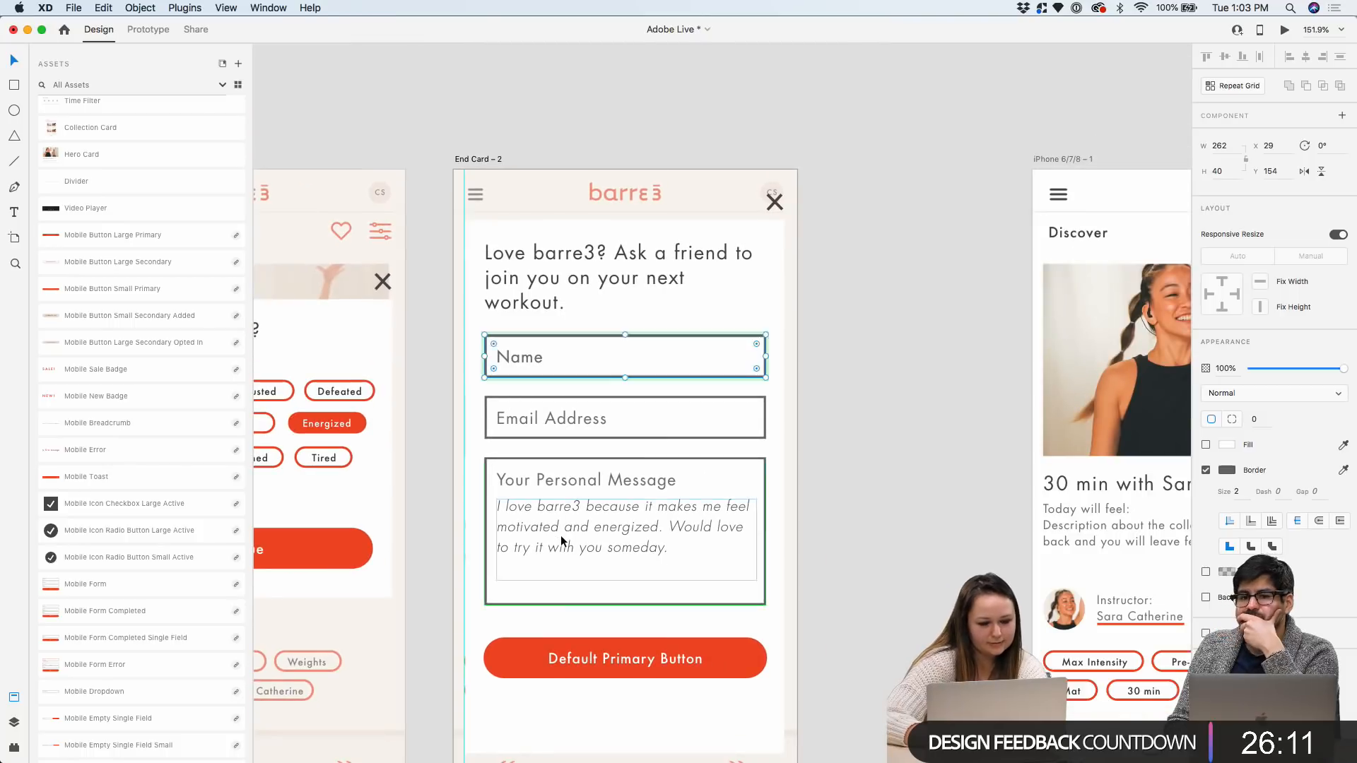
pyautogui.click(561, 536)
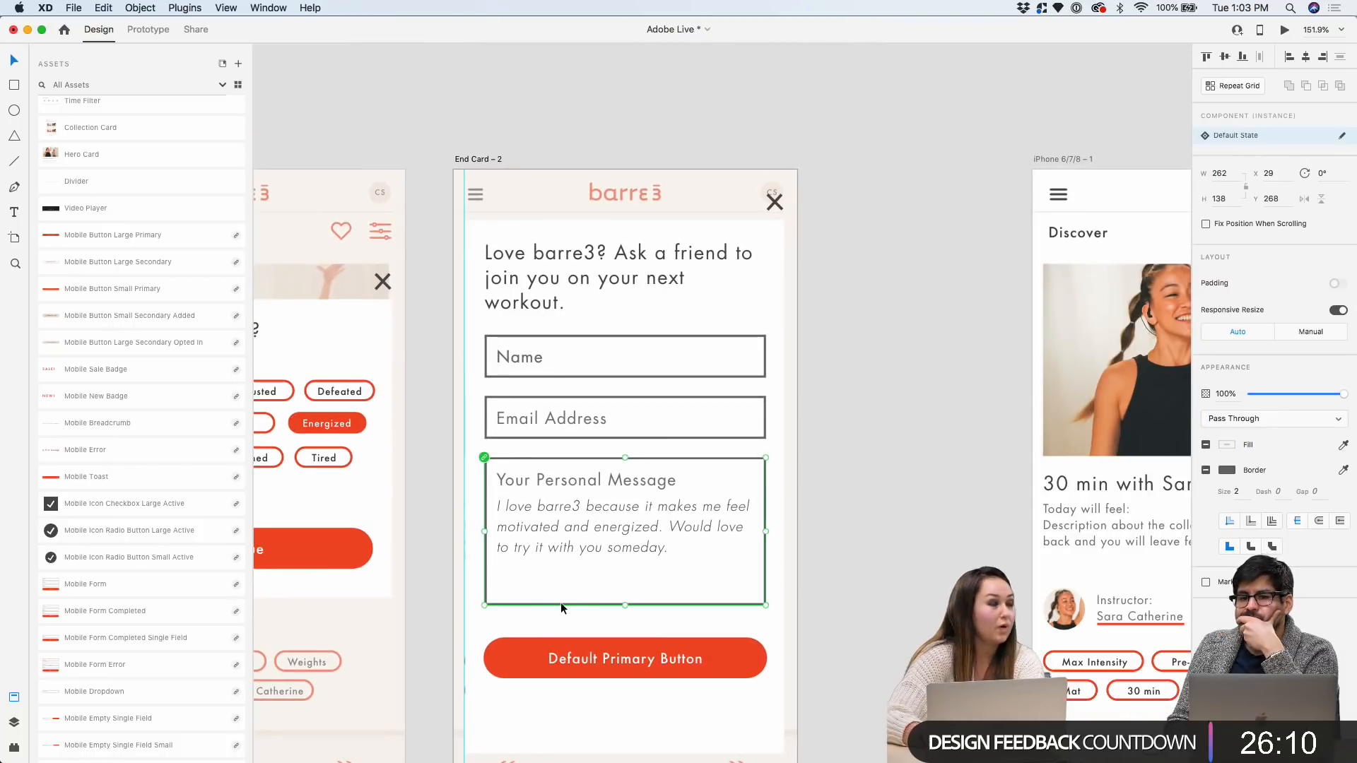
pyautogui.click(541, 608)
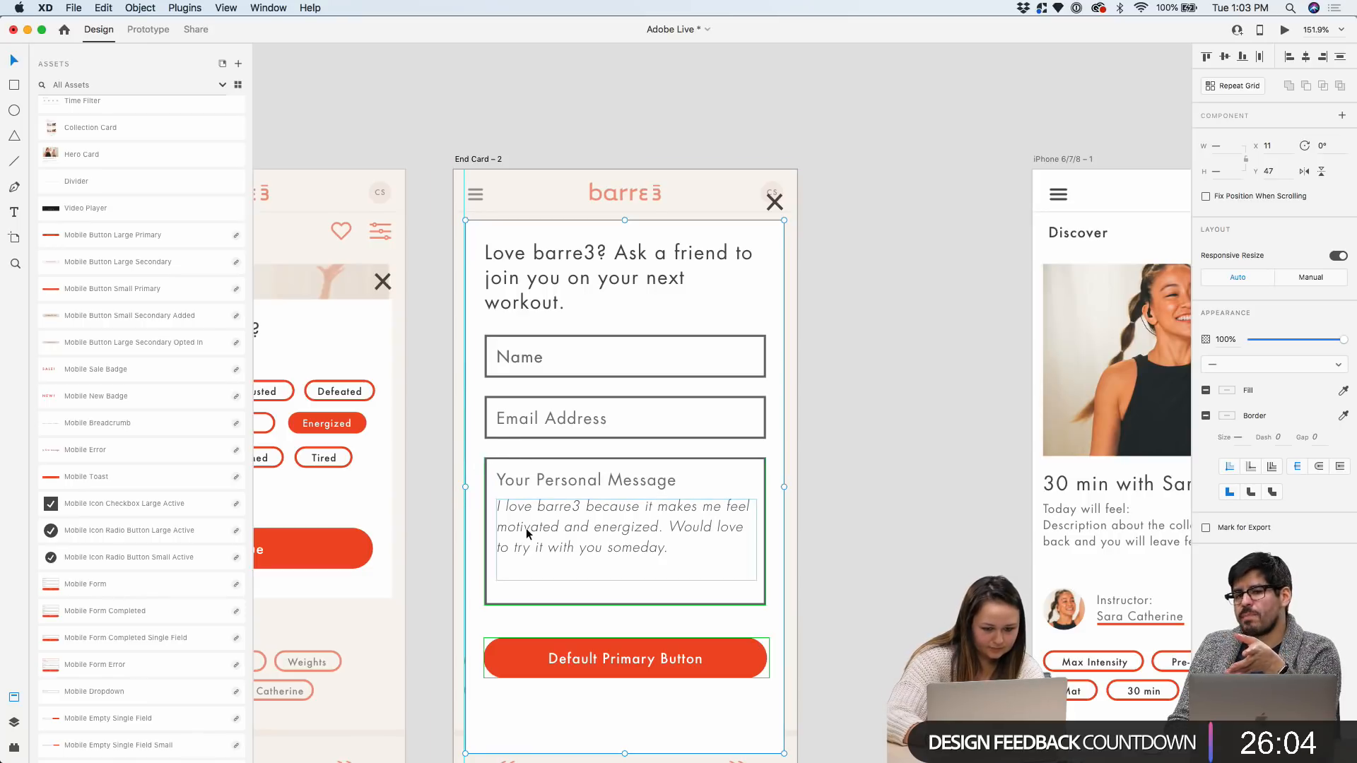
pyautogui.click(843, 496)
# Move the primary button, Personal Message box and Email Address field lower on the card
pyautogui.click(659, 498)
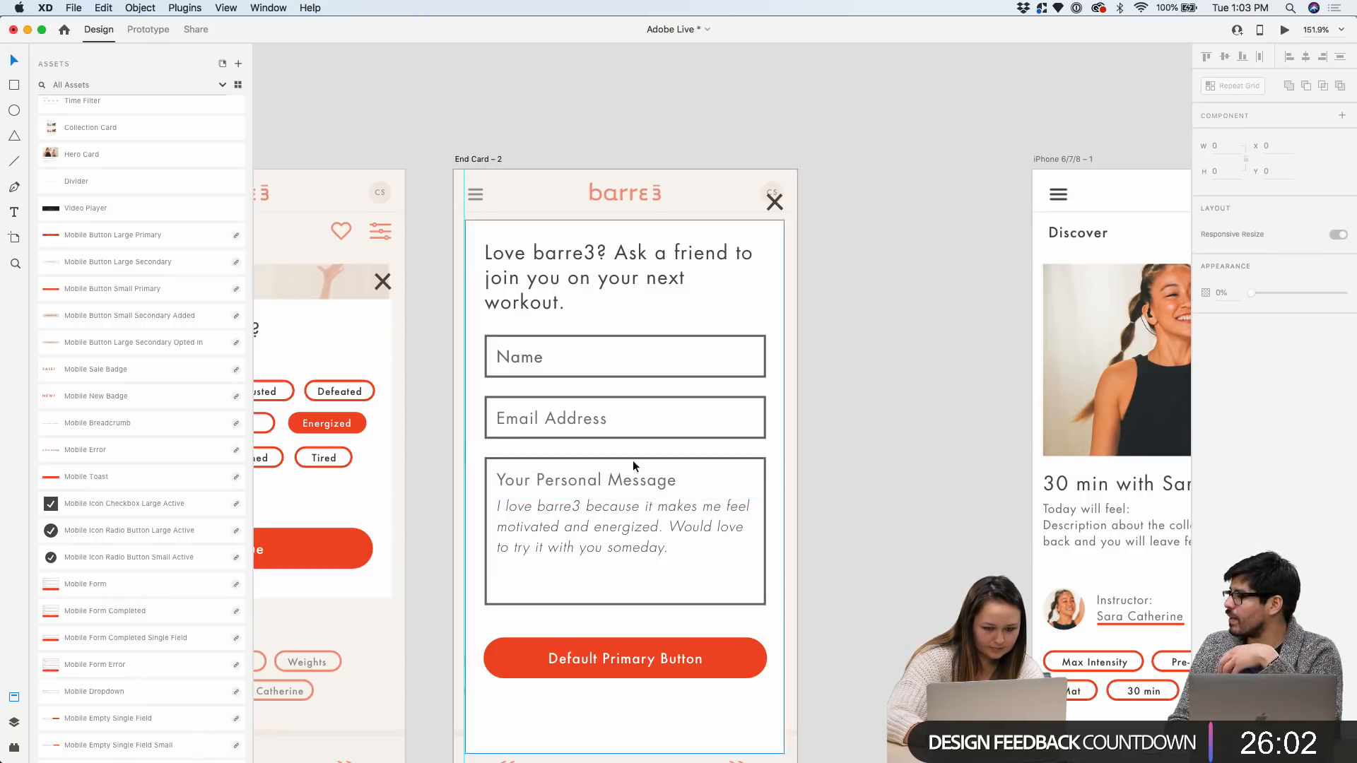
pyautogui.click(588, 656)
pyautogui.moveTo(588, 656); pyautogui.dragTo(588, 694)
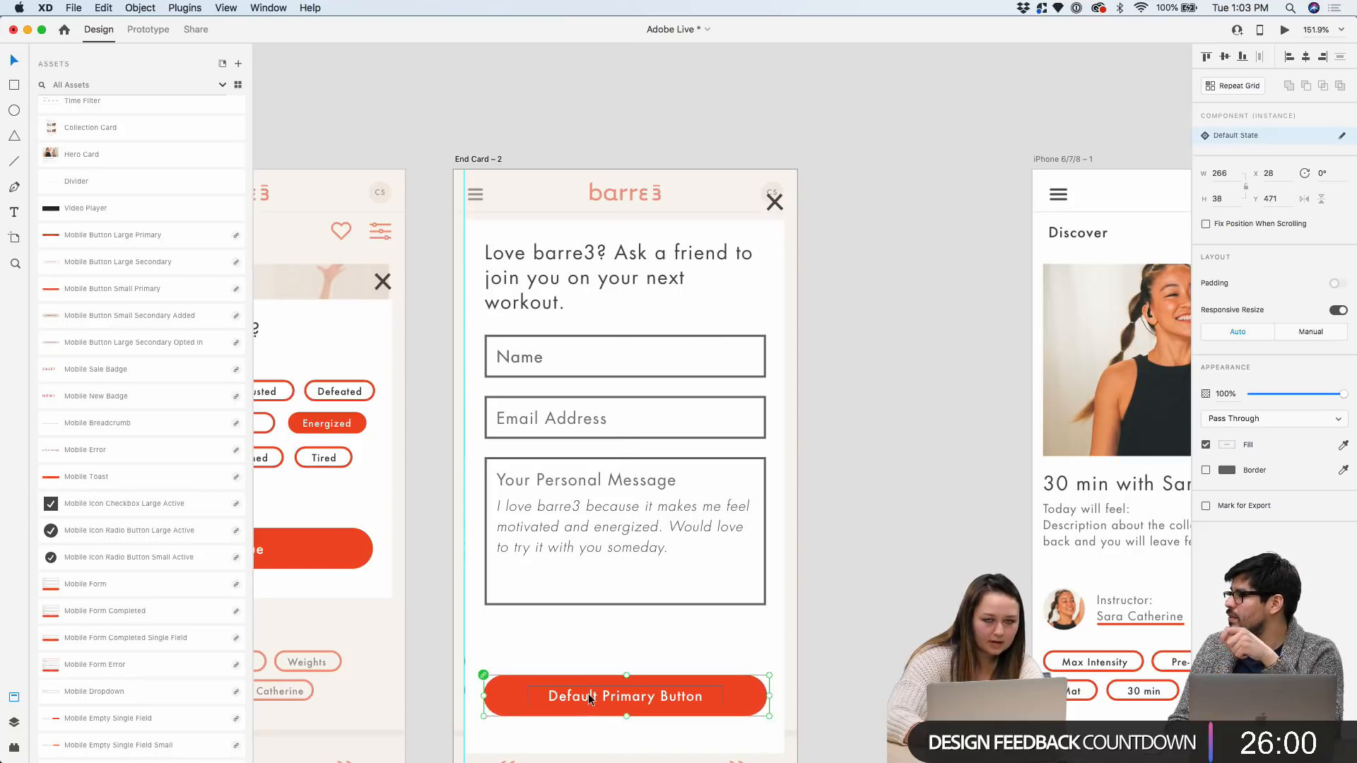
pyautogui.scroll(-5, 588, 693)
pyautogui.click(588, 618)
pyautogui.scroll(2, 588, 617)
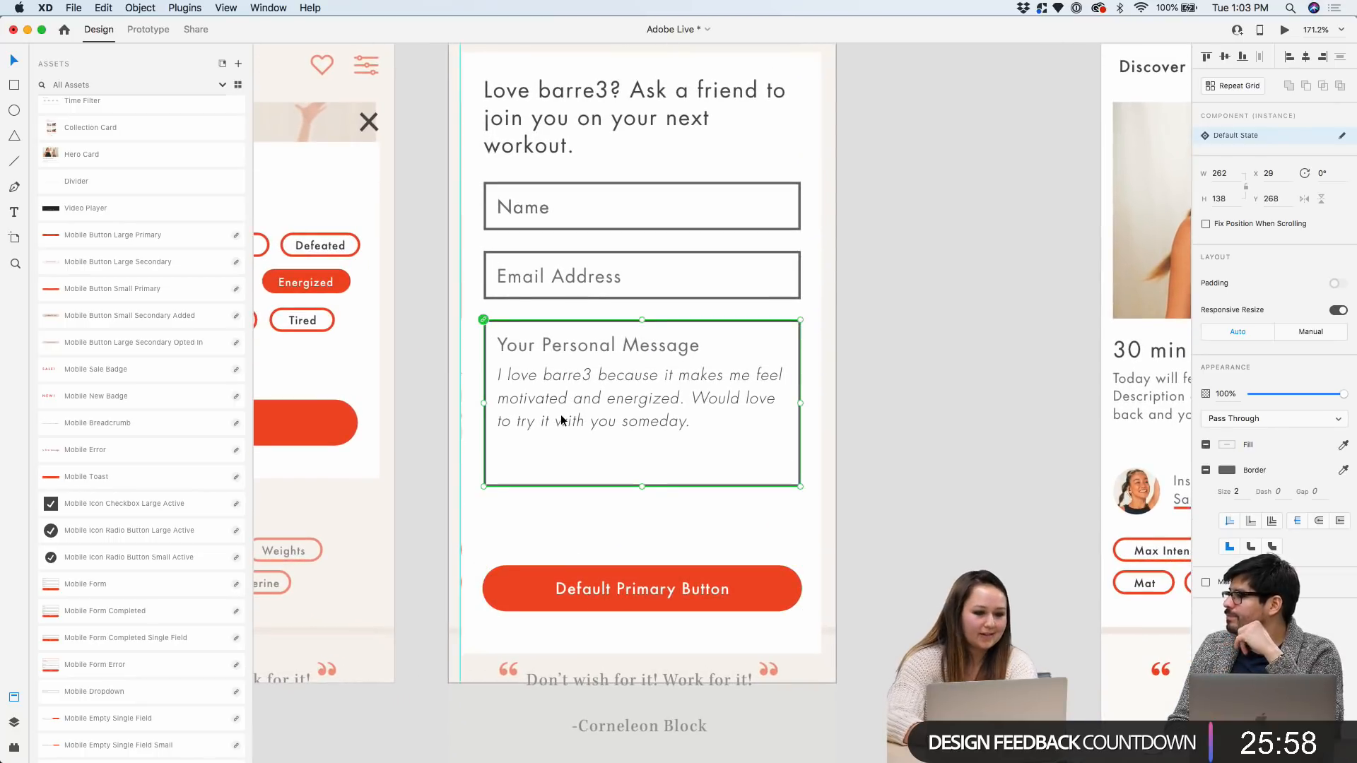
pyautogui.click(543, 320)
pyautogui.moveTo(543, 319); pyautogui.dragTo(542, 371)
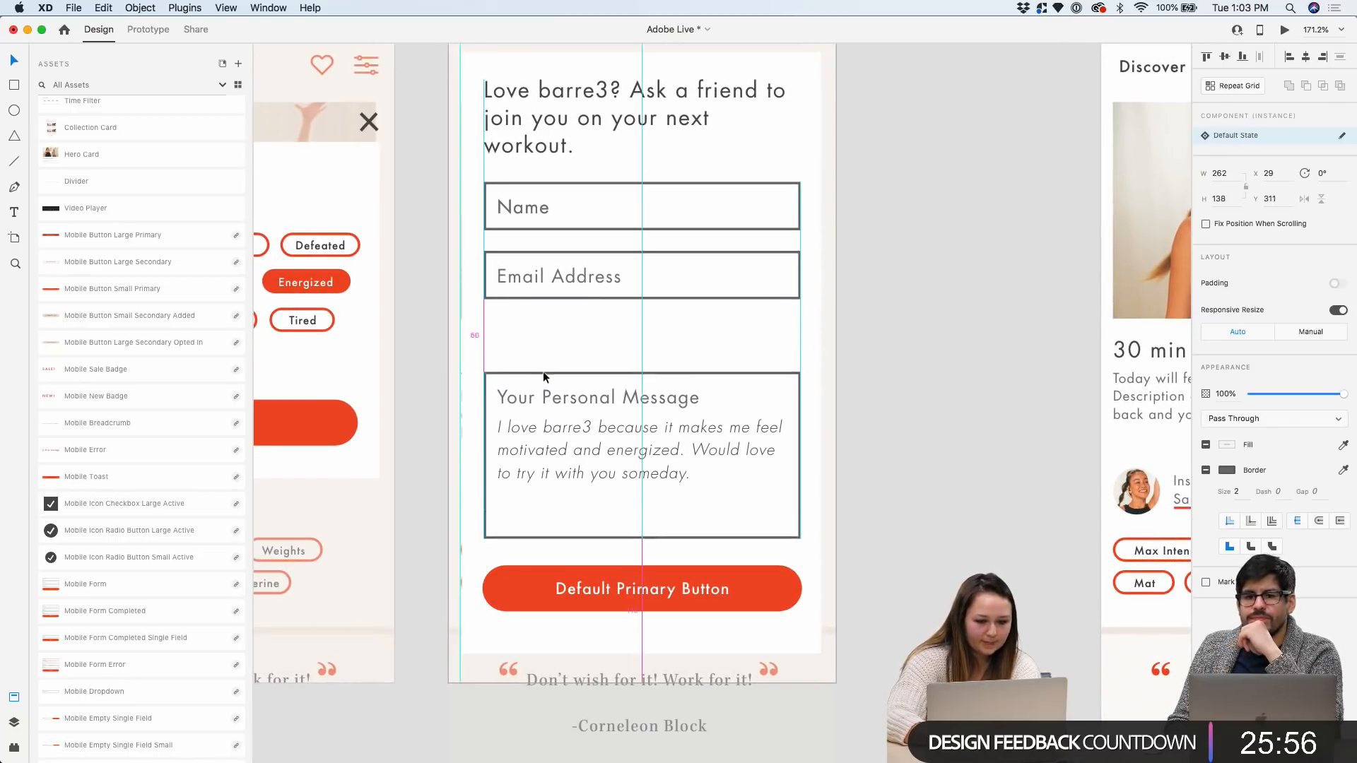
pyautogui.click(529, 251)
pyautogui.moveTo(529, 252); pyautogui.dragTo(527, 302)
# Move the Name field down, away from the heading, and select the heading
pyautogui.click(527, 188)
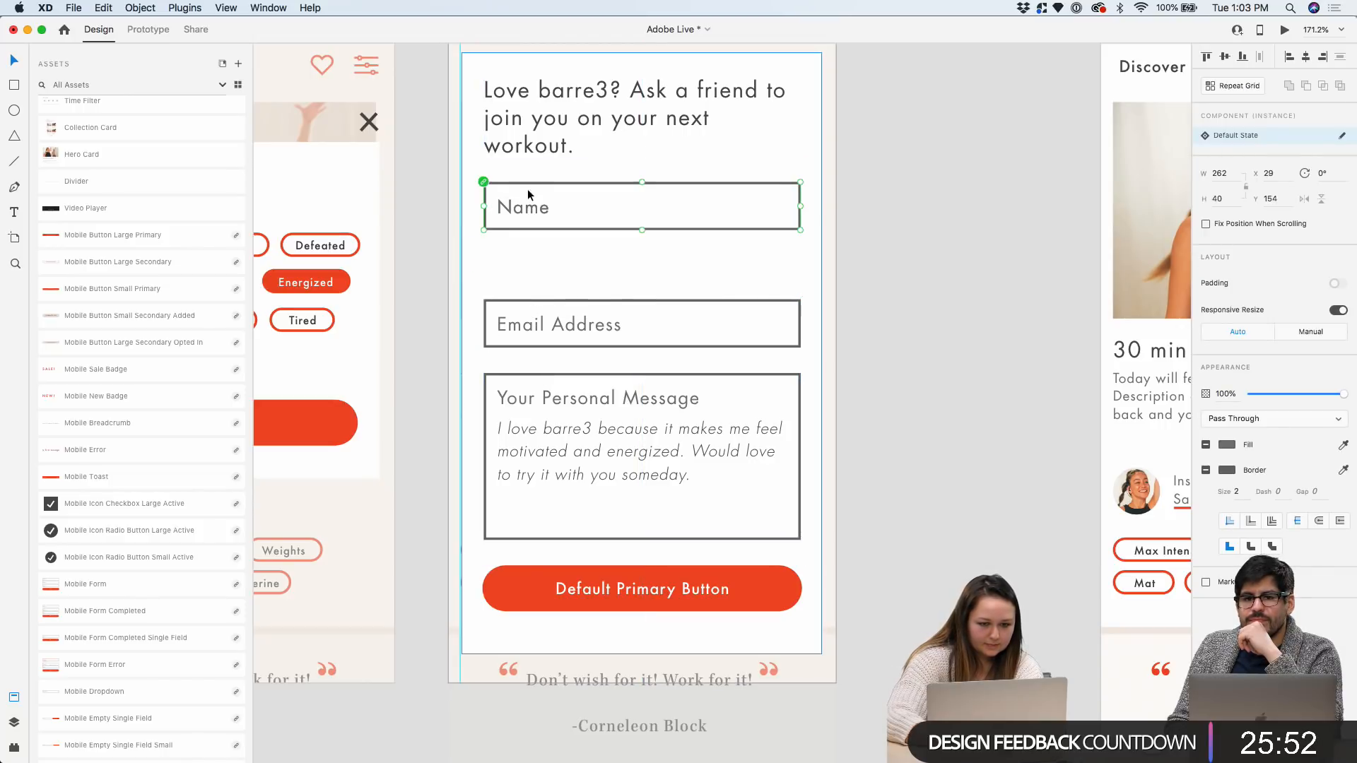
pyautogui.doubleClick(527, 184)
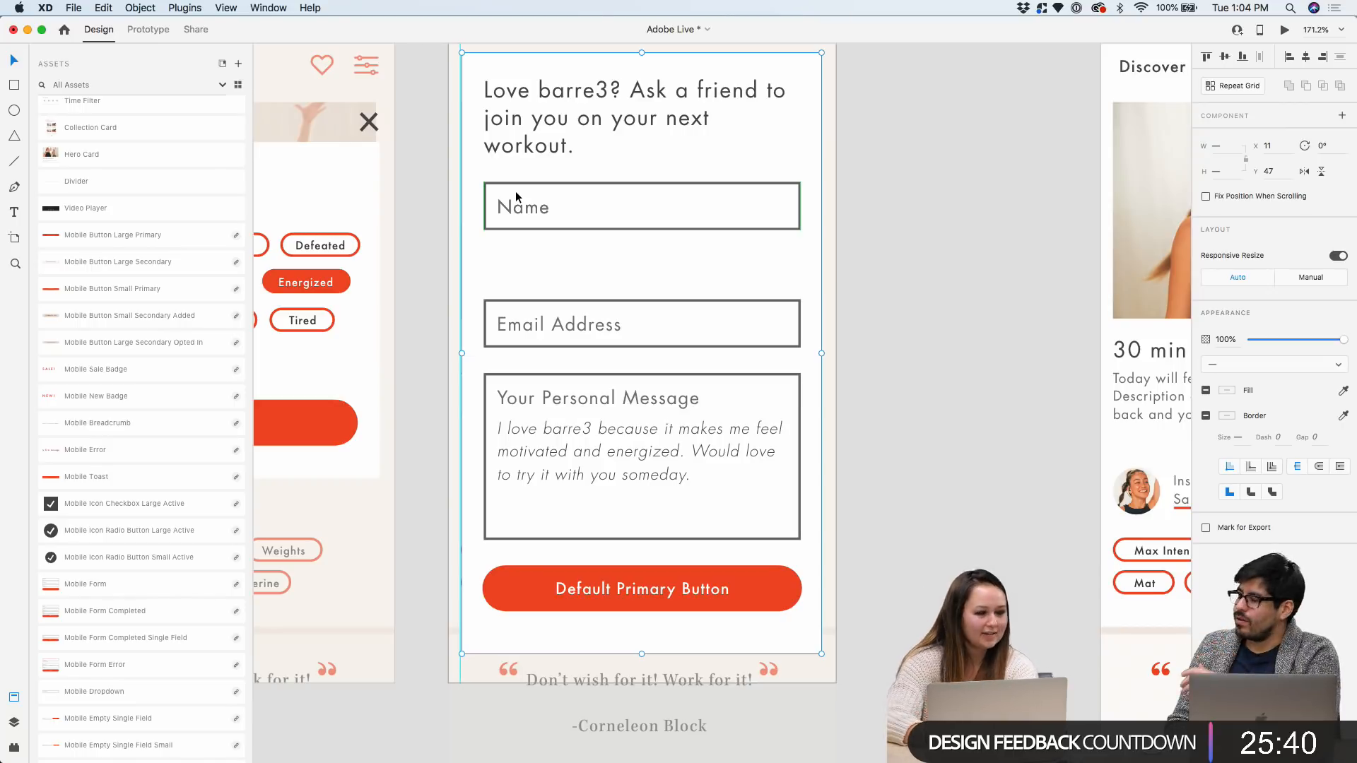
pyautogui.click(891, 185)
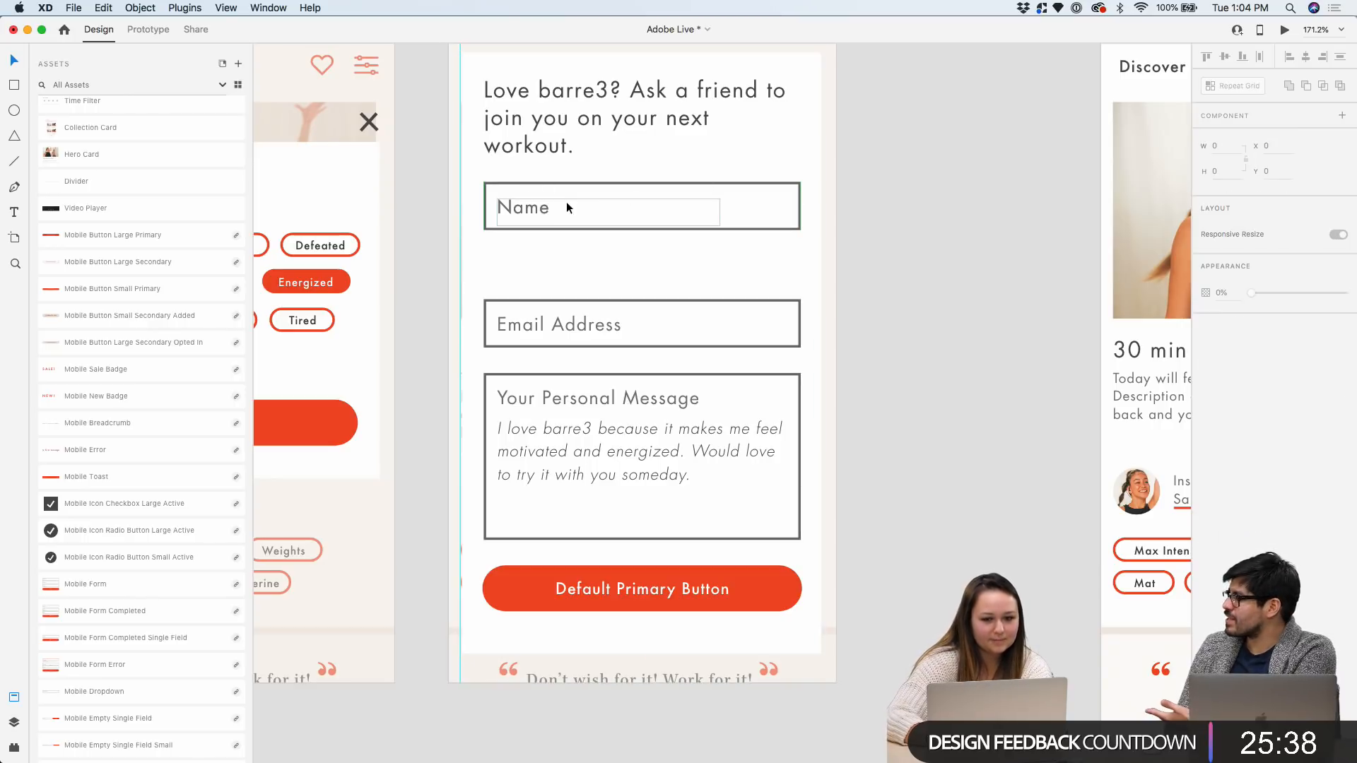
pyautogui.click(537, 205)
pyautogui.moveTo(526, 220); pyautogui.dragTo(526, 249)
pyautogui.scroll(3, 526, 248)
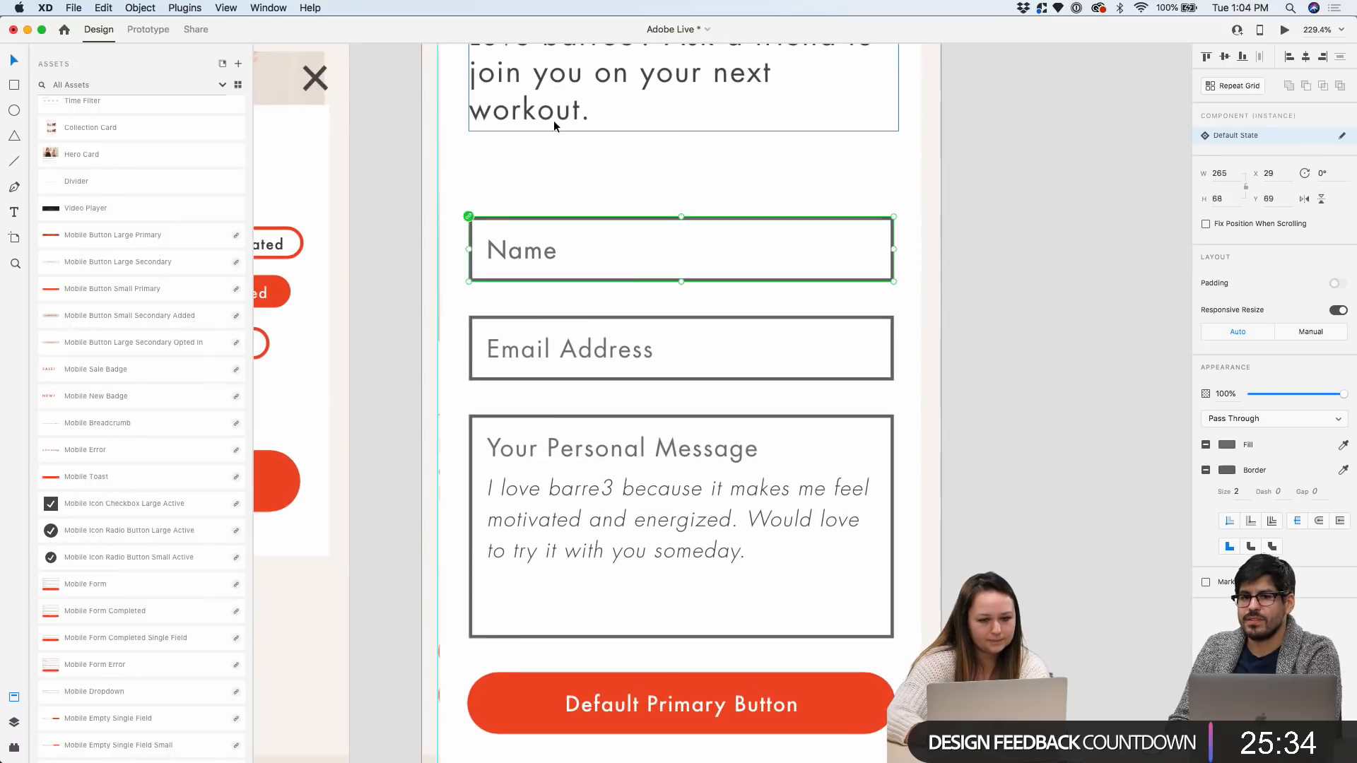
pyautogui.click(553, 120)
pyautogui.scroll(-5, 554, 121)
pyautogui.scroll(-3, 734, 167)
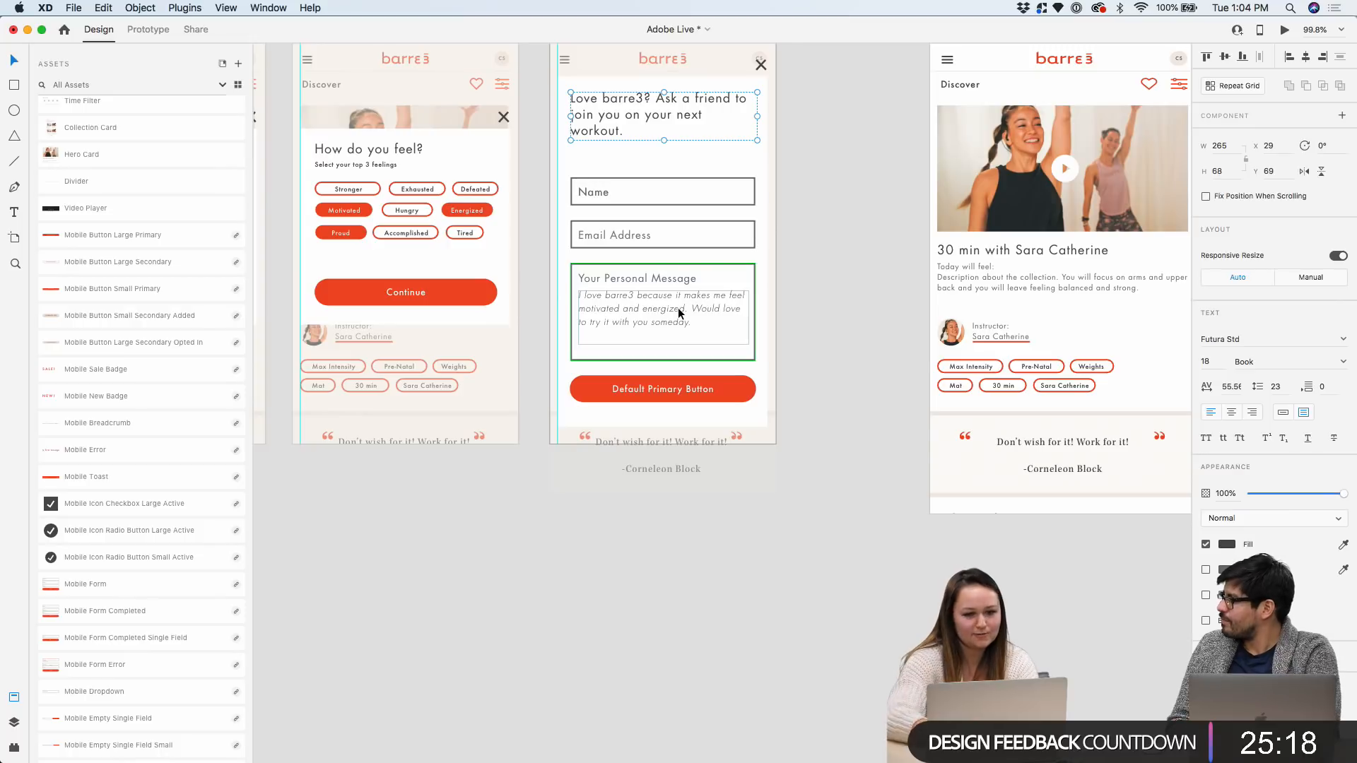
# Nudge the End Card – 2 heading up slightly
pyautogui.click(820, 104)
pyautogui.scroll(5, 763, 99)
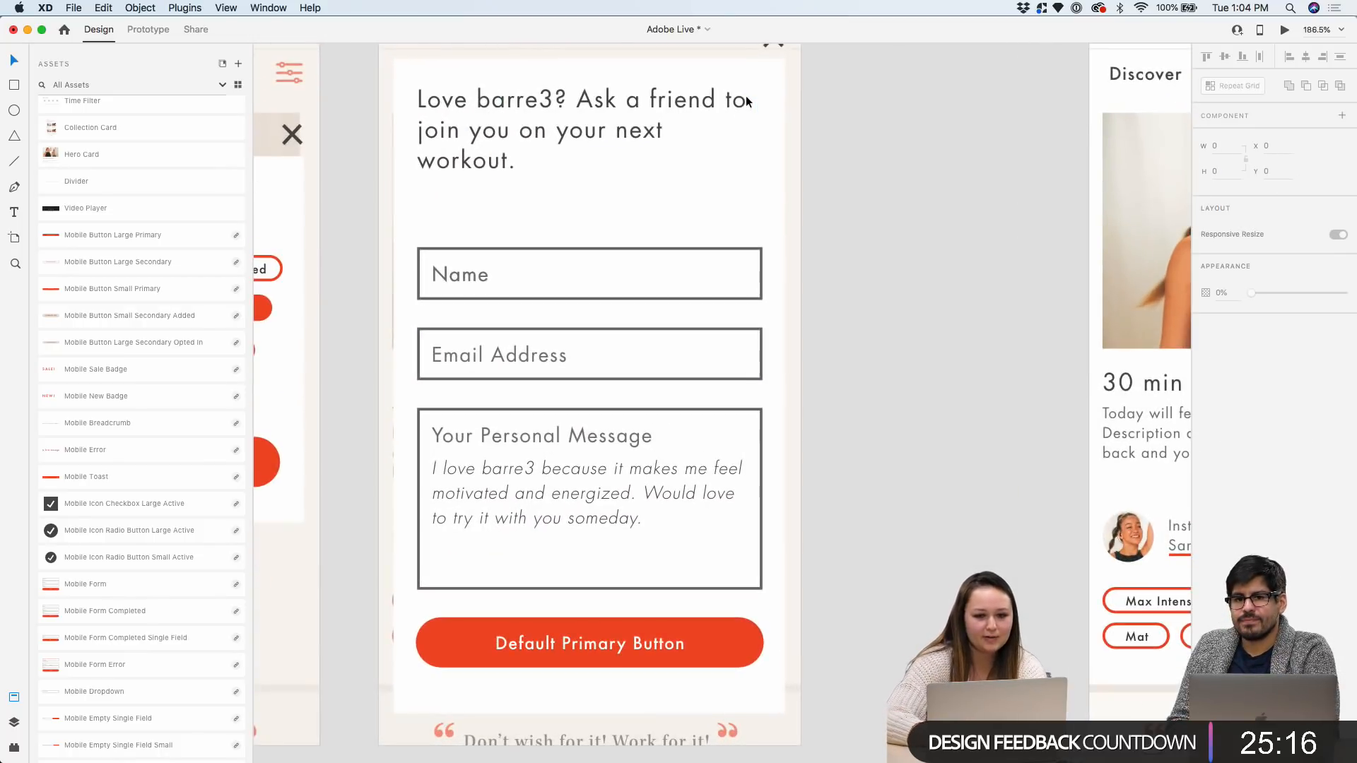
pyautogui.click(746, 101)
pyautogui.press('Up')
pyautogui.press('Up')
pyautogui.press('Up')
pyautogui.press('Up')
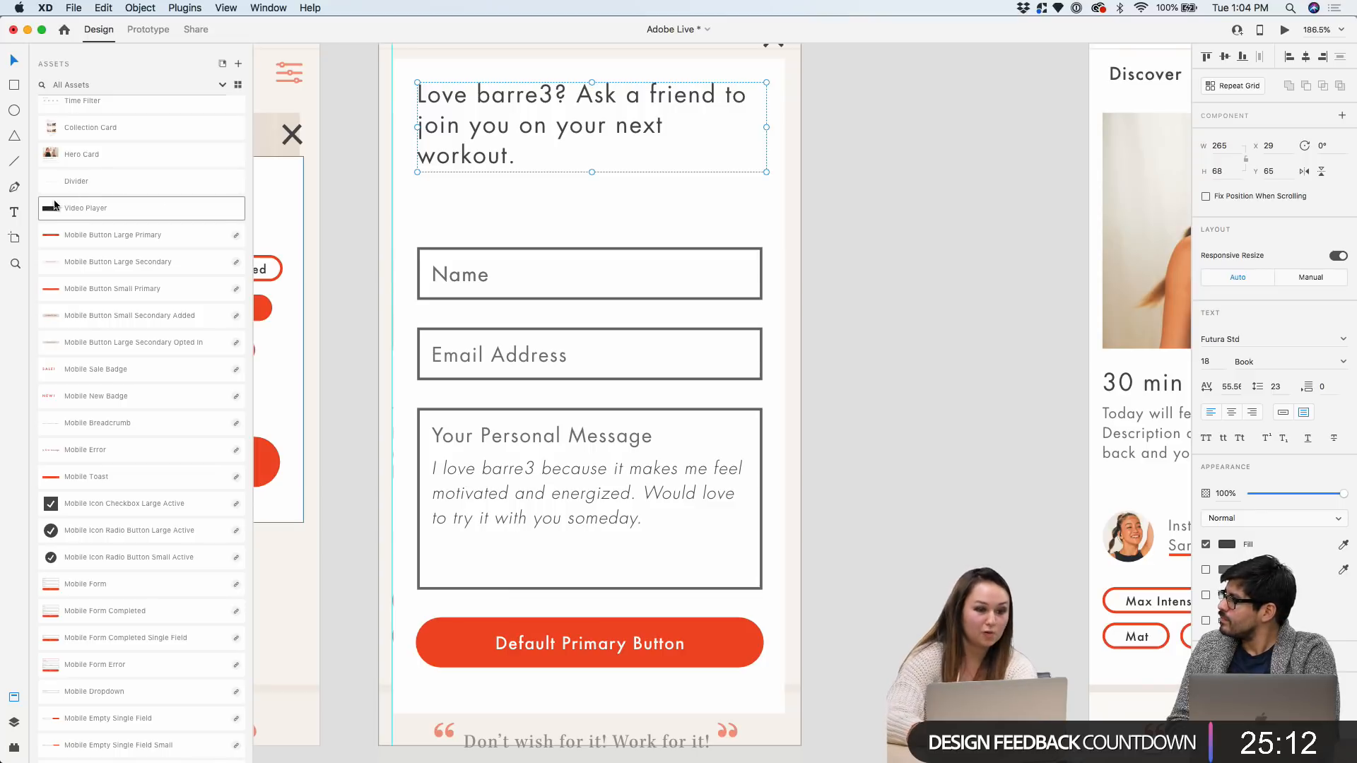
# Draw a text area below the heading with the Mobile Mini Copy character style
pyautogui.press('t')
pyautogui.moveTo(417, 185); pyautogui.dragTo(766, 221)
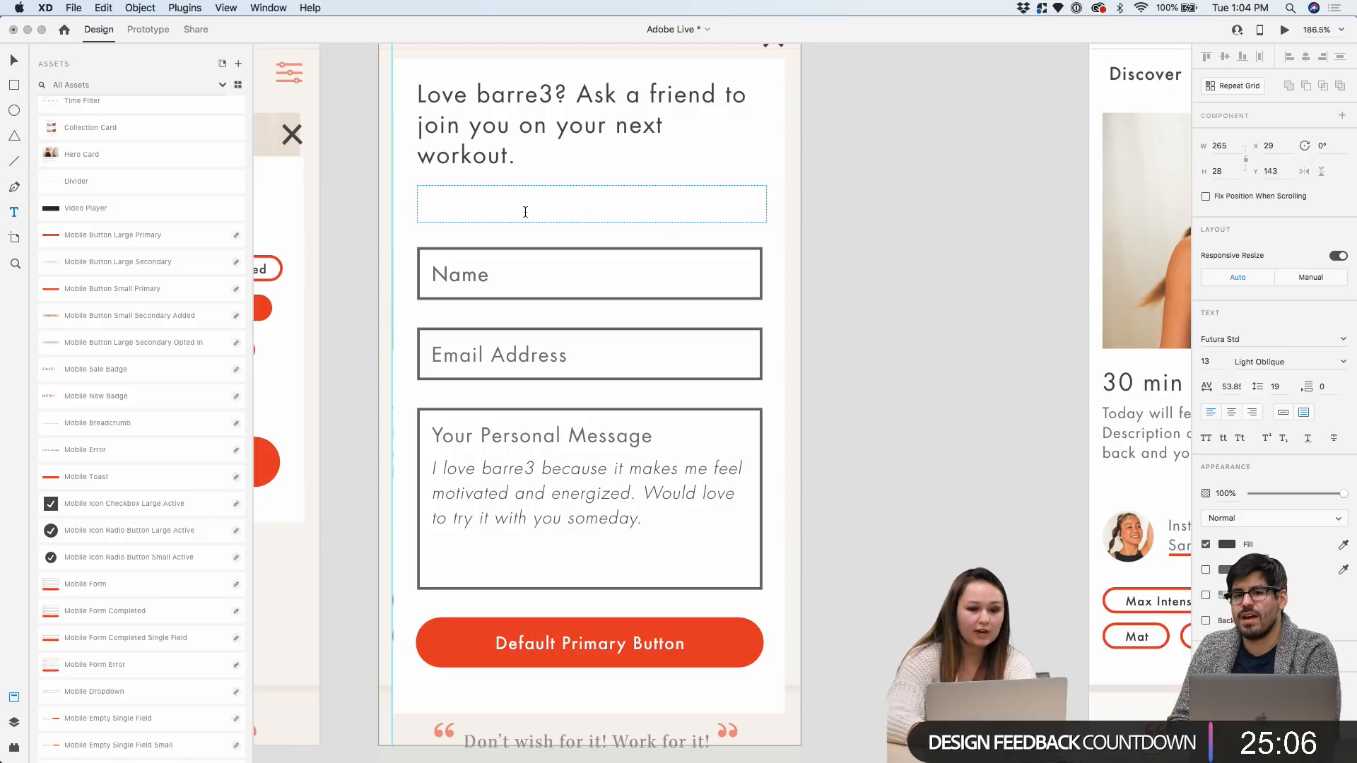
pyautogui.scroll(10, 142, 363)
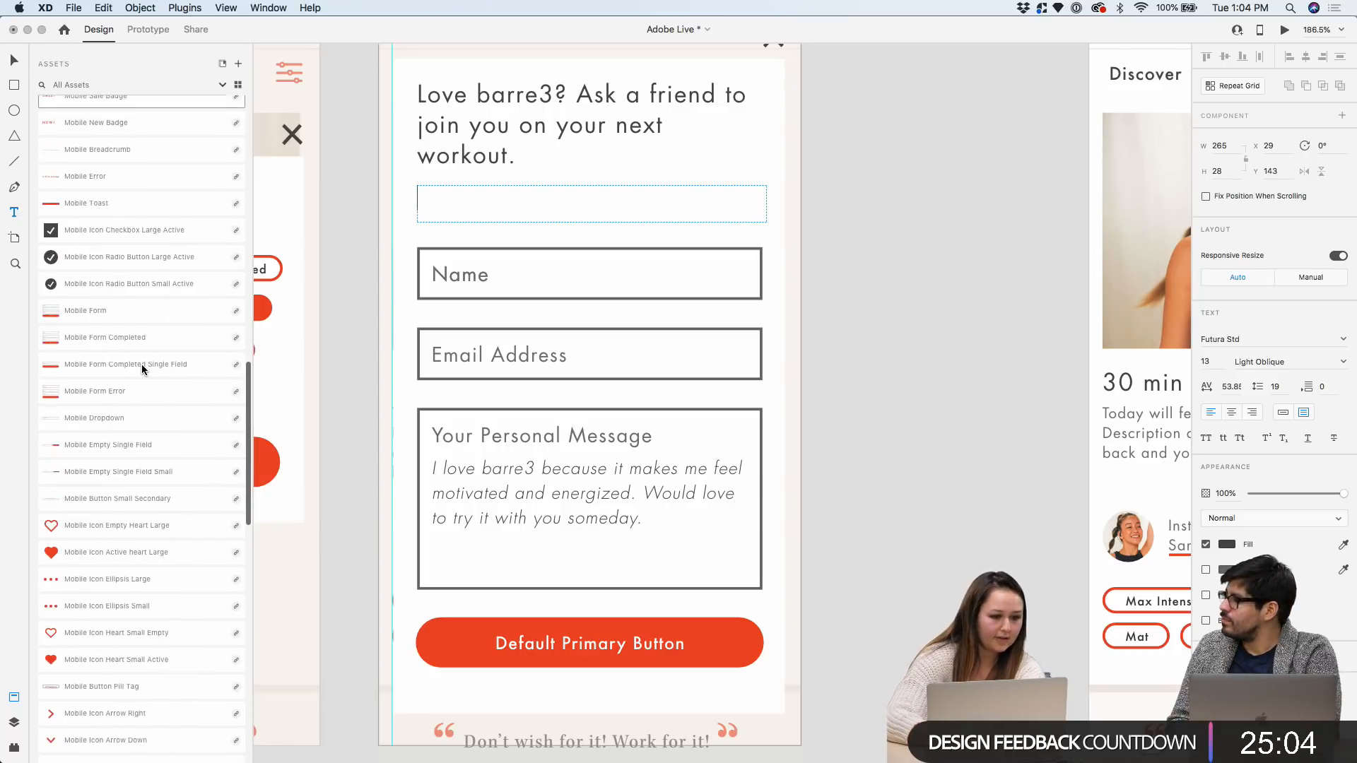
pyautogui.click(85, 539)
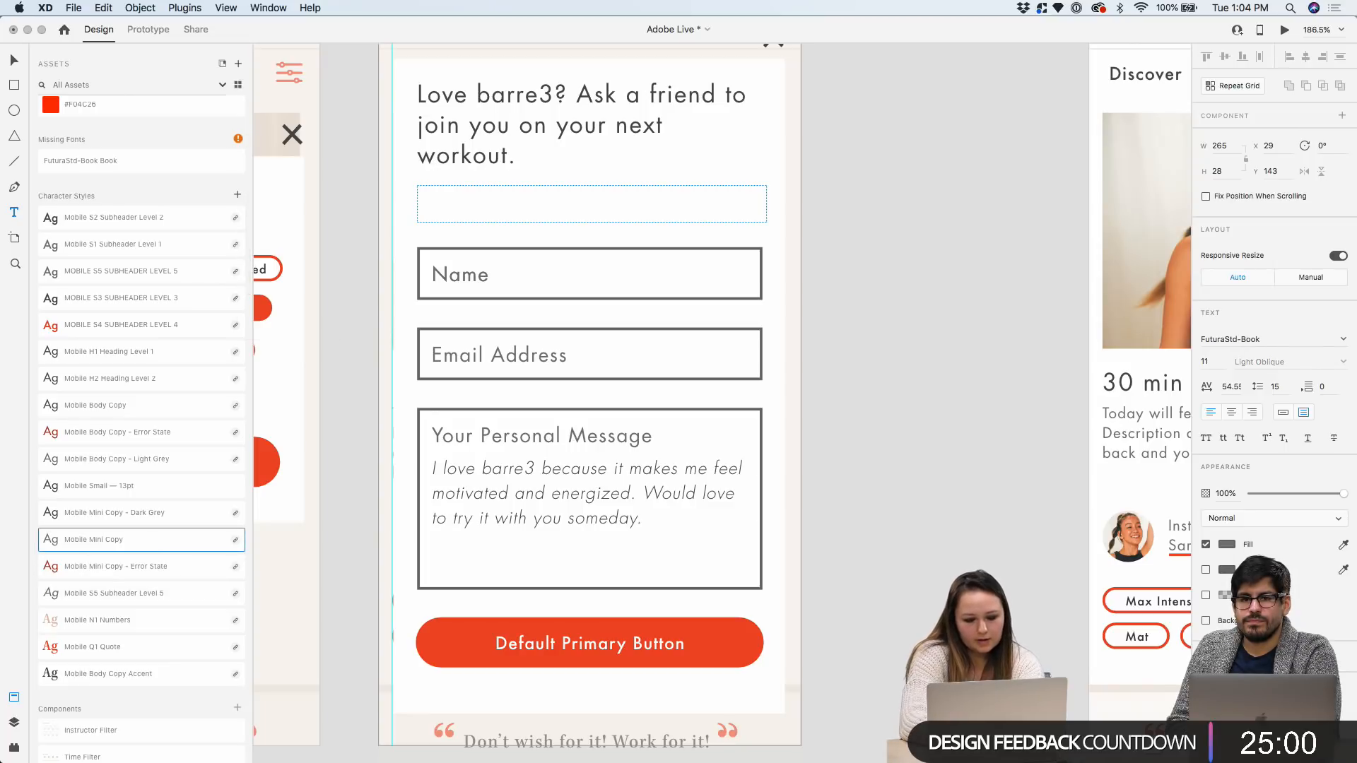
# Type the referral offer ending '…50% off your next month and your friend gets their first 2 weeks for free'
pyautogui.write('By referring a fr')
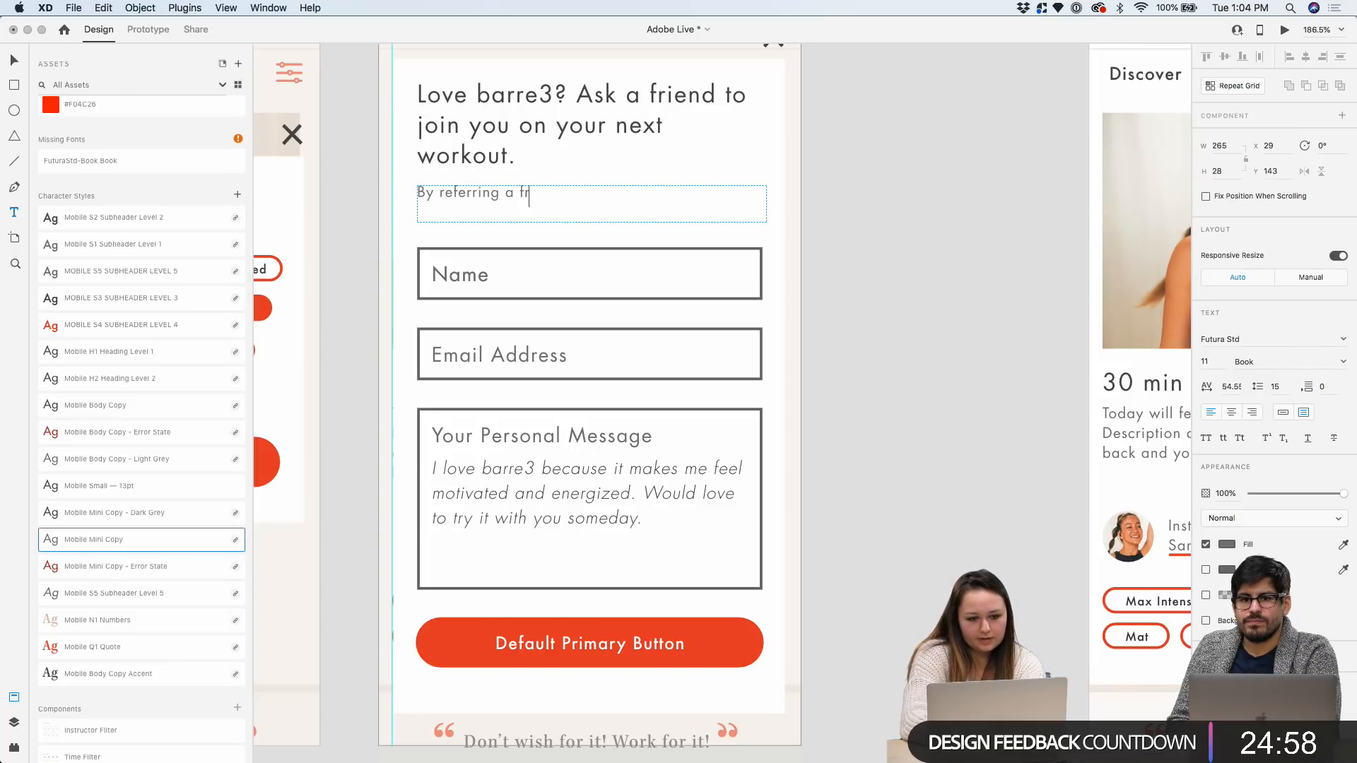
pyautogui.write('iend to barre3, t')
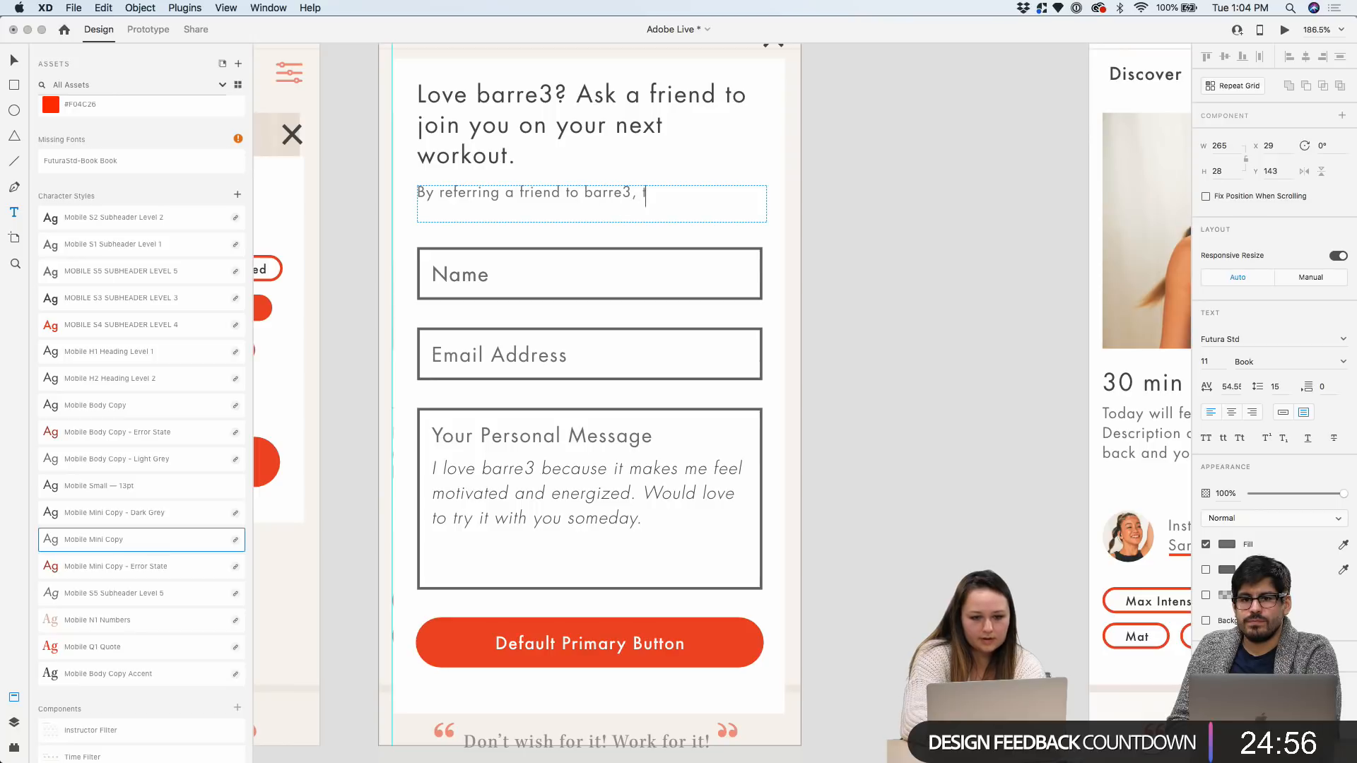
pyautogui.write('he w')
pyautogui.write('get')
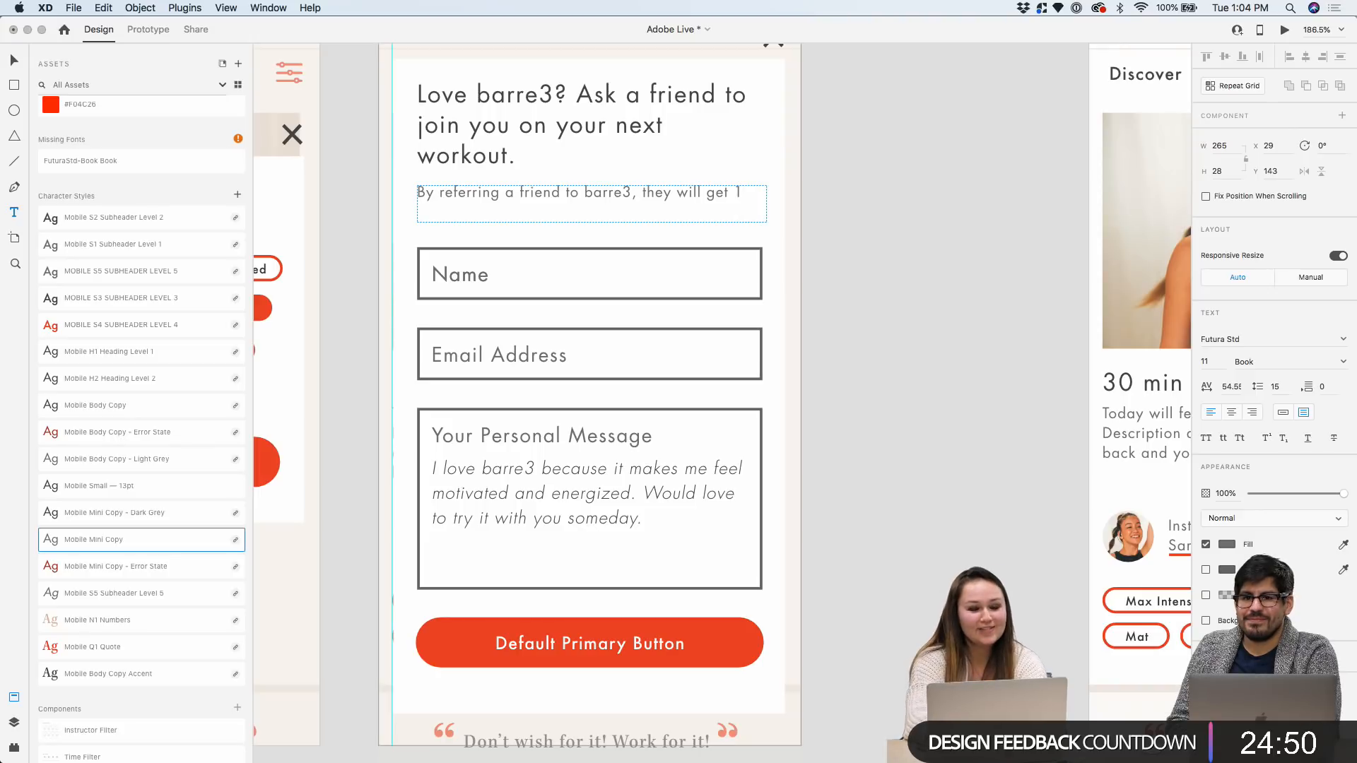
pyautogui.press('BackSpace')
pyautogui.press('BackSpace')
pyautogui.press('BackSpace')
pyautogui.press('BackSpace')
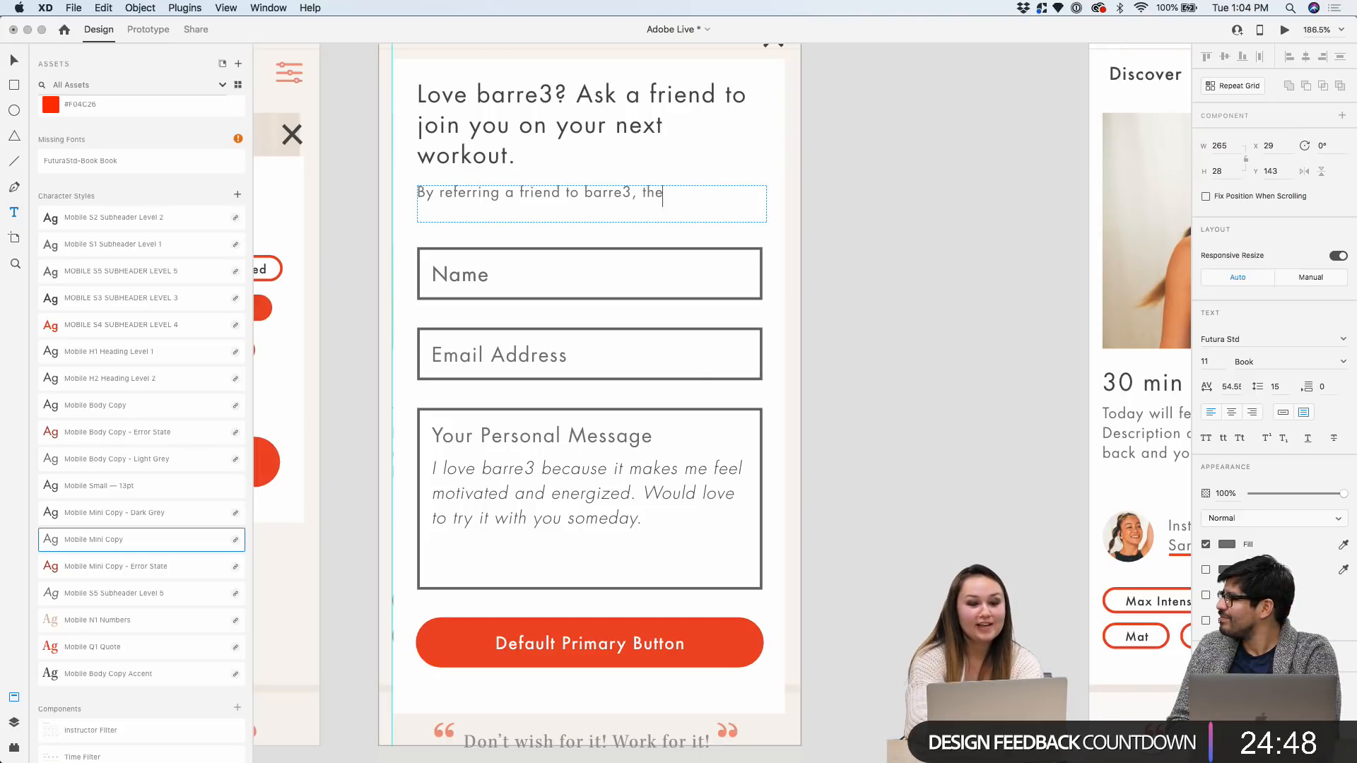
pyautogui.press('BackSpace')
pyautogui.press('BackSpace')
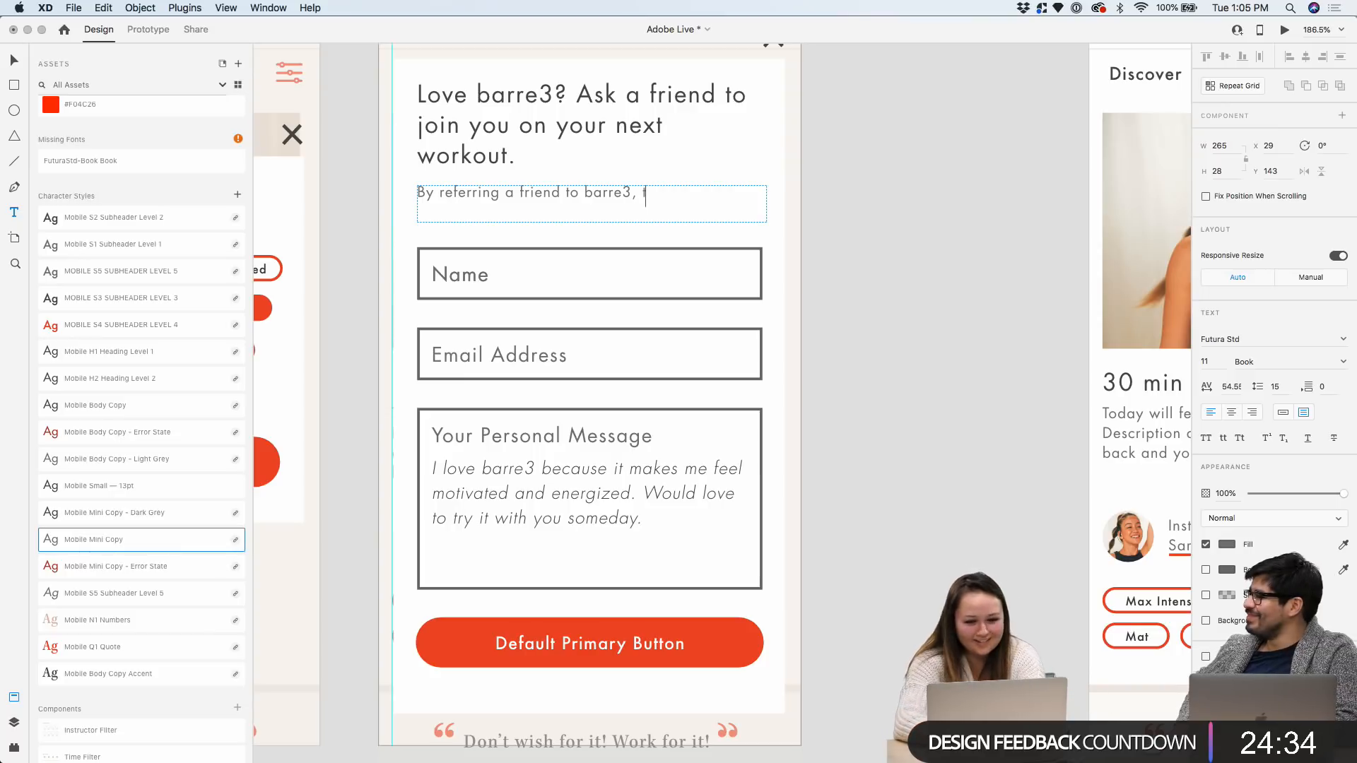
pyautogui.press('BackSpace')
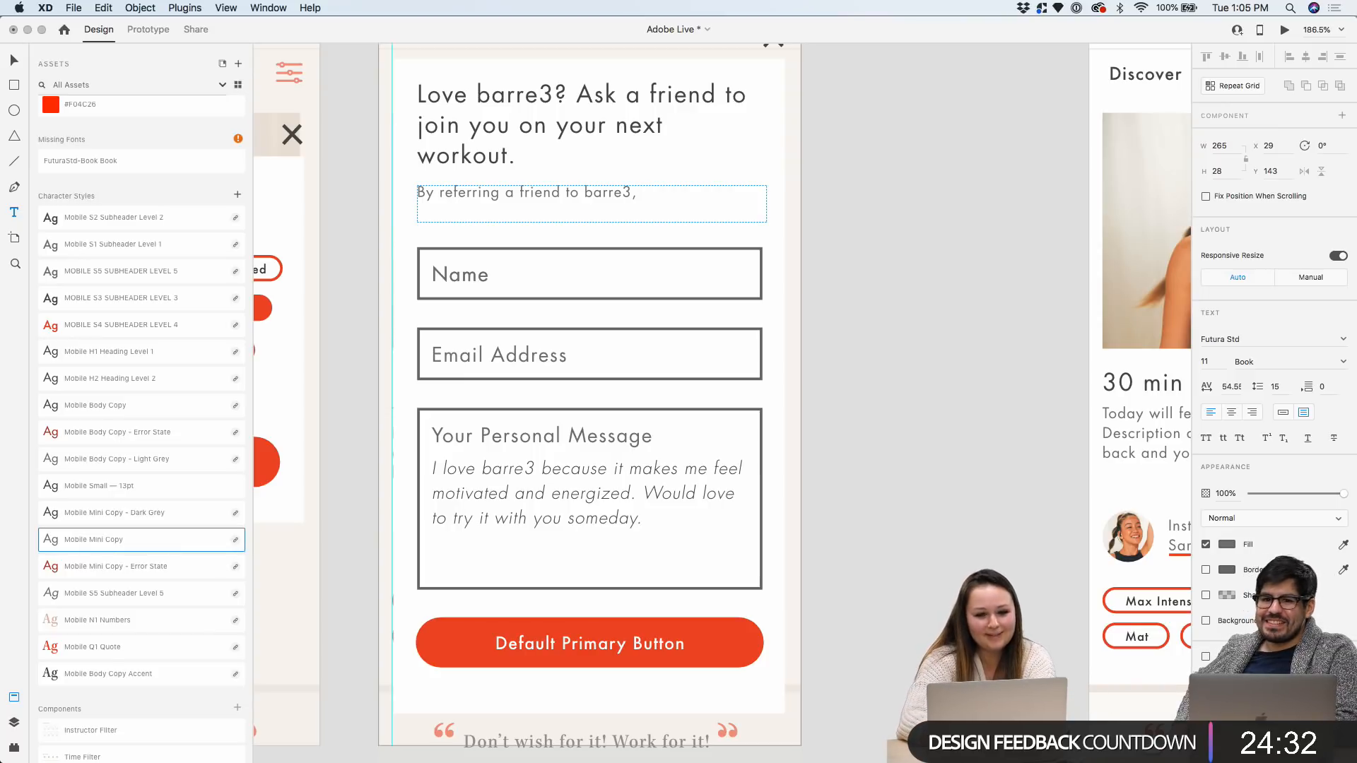
pyautogui.press('BackSpace')
pyautogui.press('BackSpace')
pyautogui.write('yo')
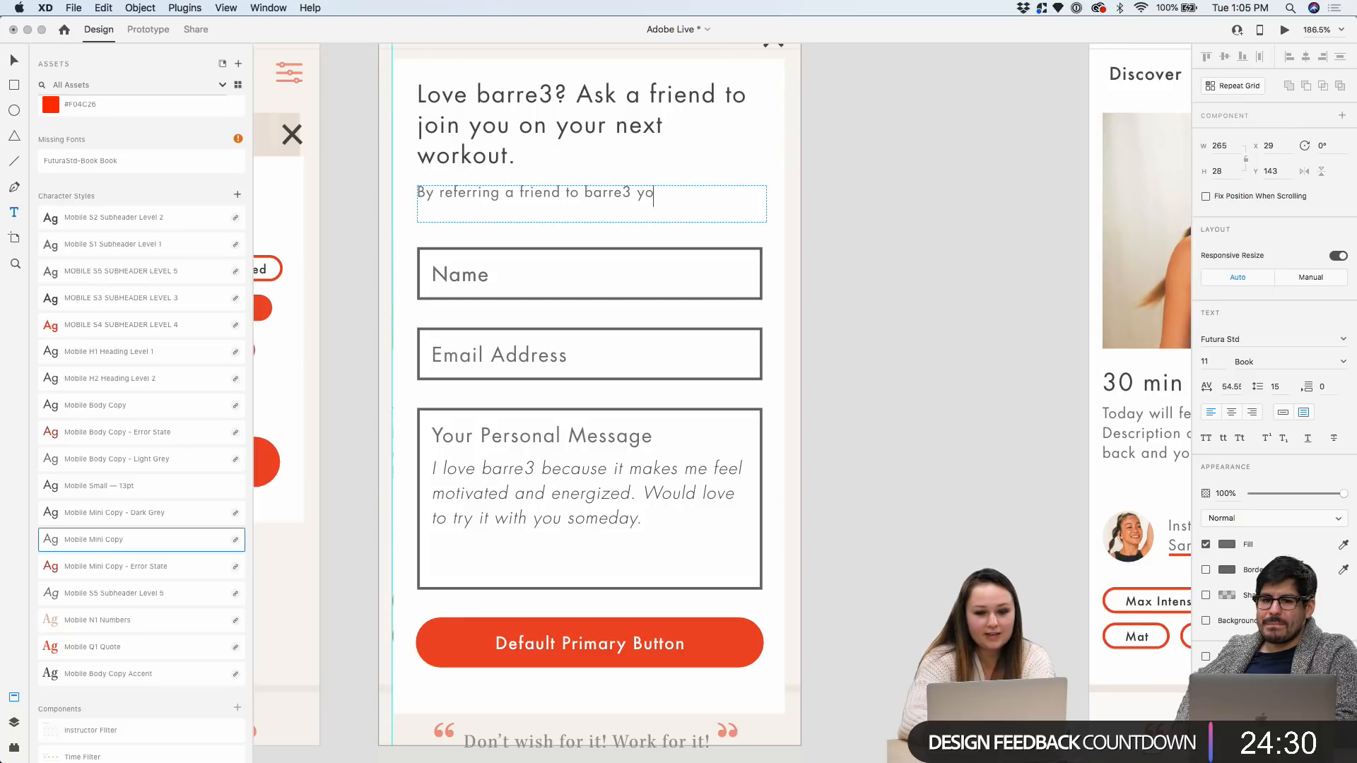
pyautogui.write('u get 50')
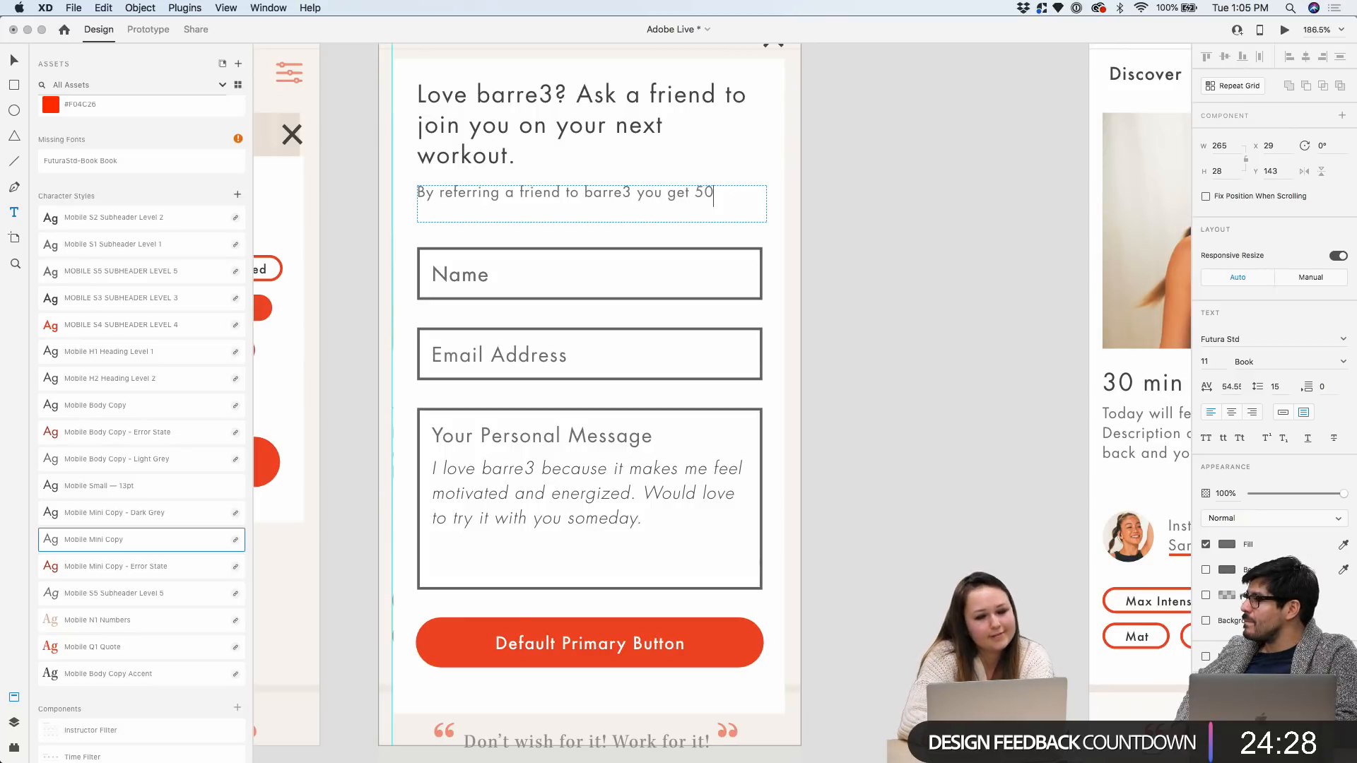
pyautogui.write('% o')
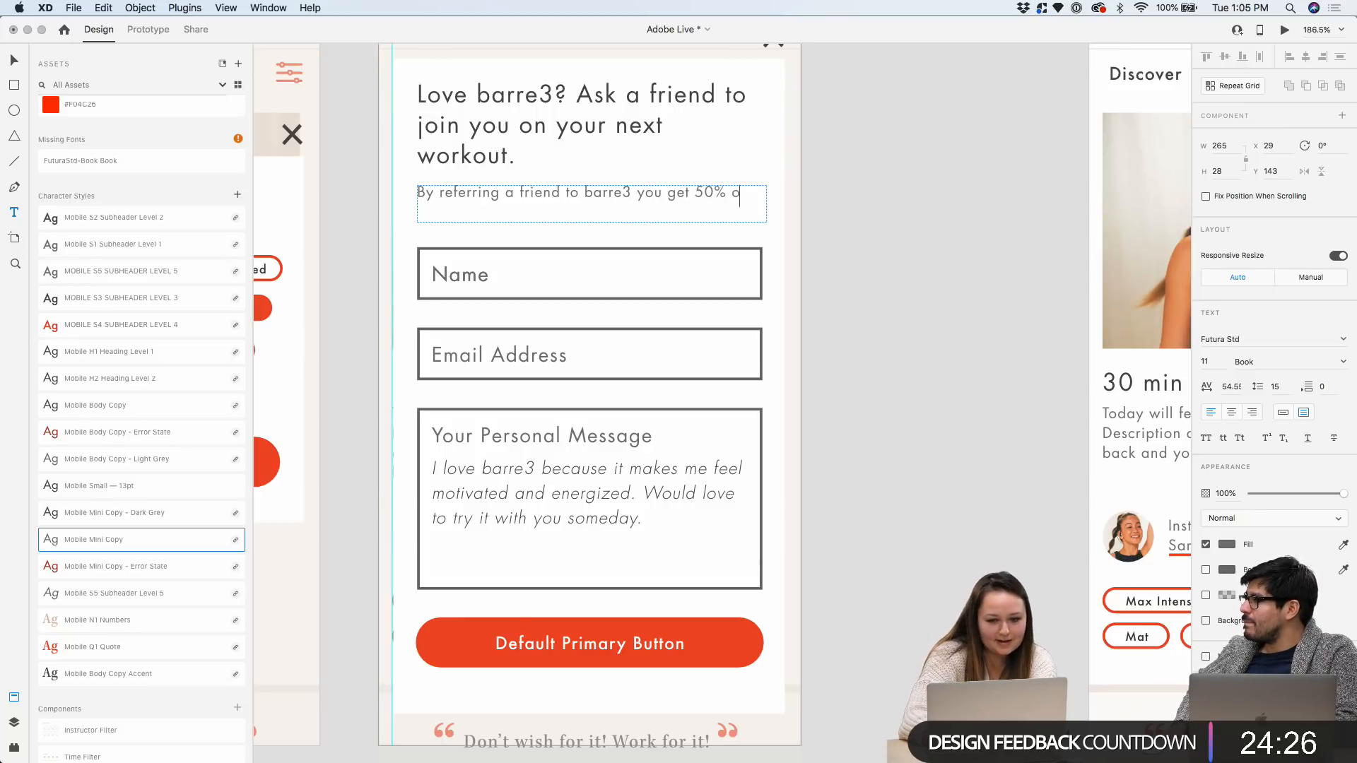
pyautogui.write('ff your next mon')
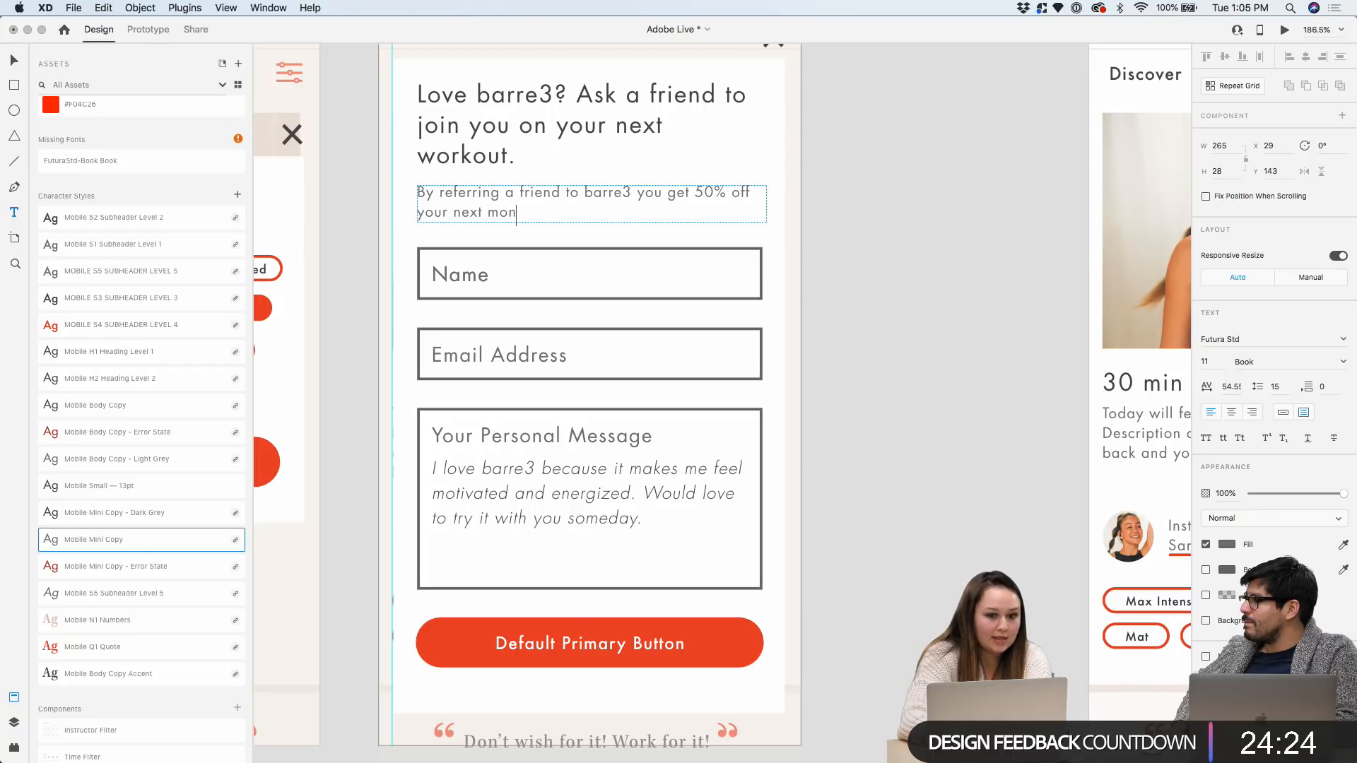
pyautogui.write('th and your friend ')
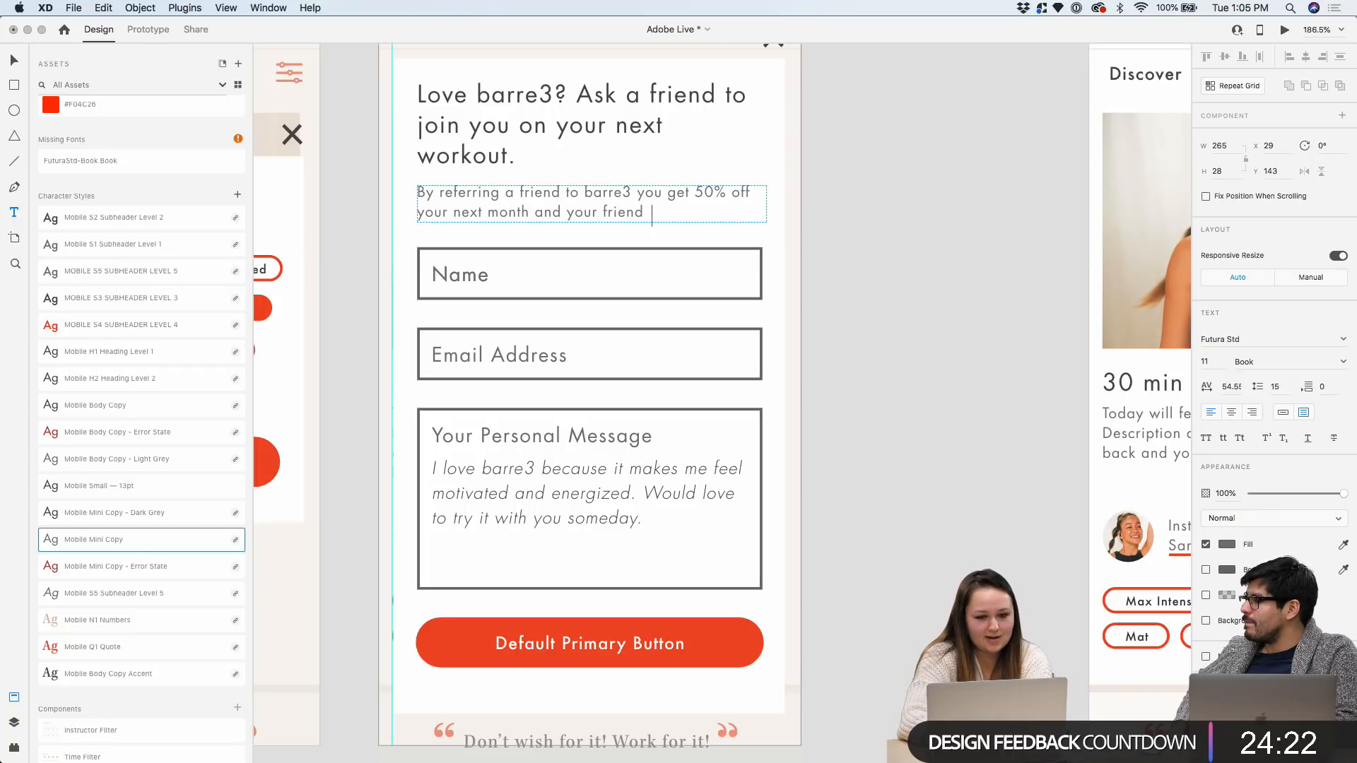
pyautogui.write('gets thei')
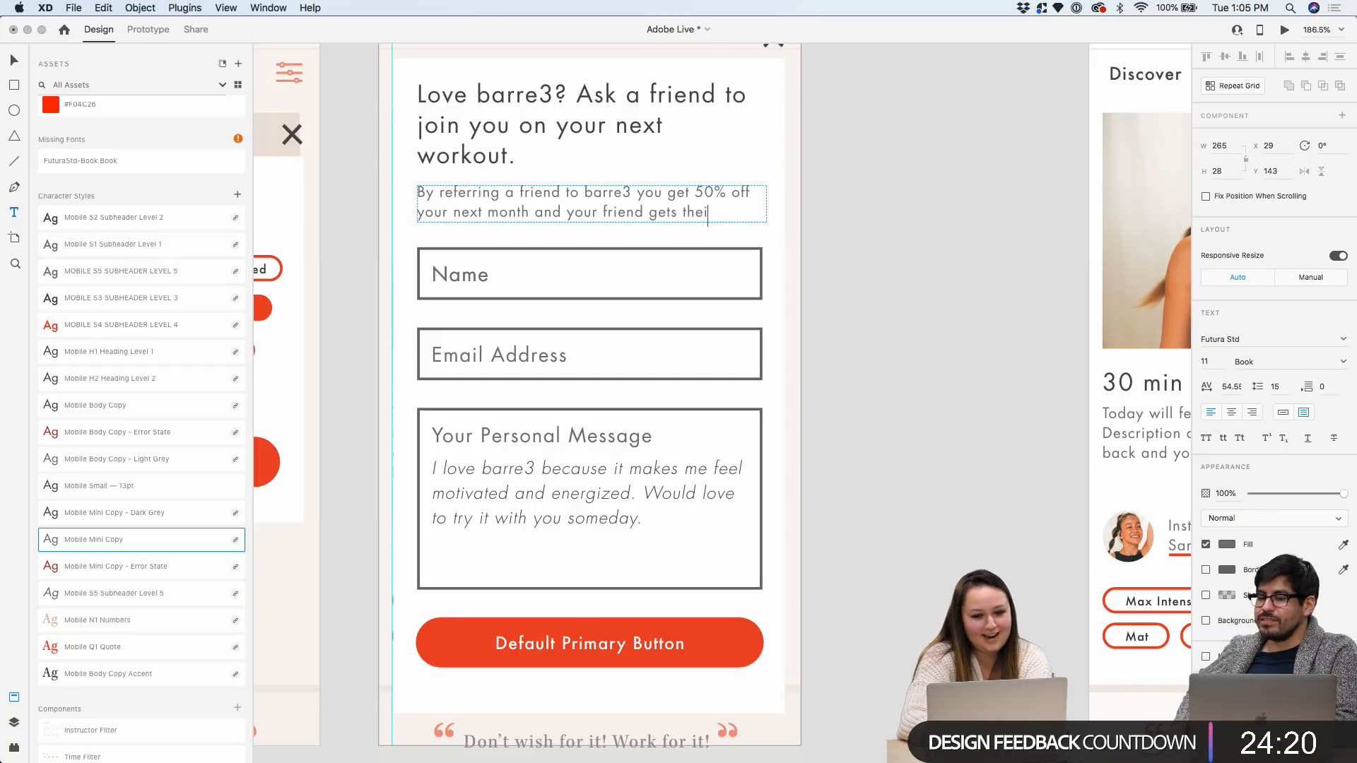
pyautogui.write('r 1')
pyautogui.press('BackSpace')
pyautogui.write('st')
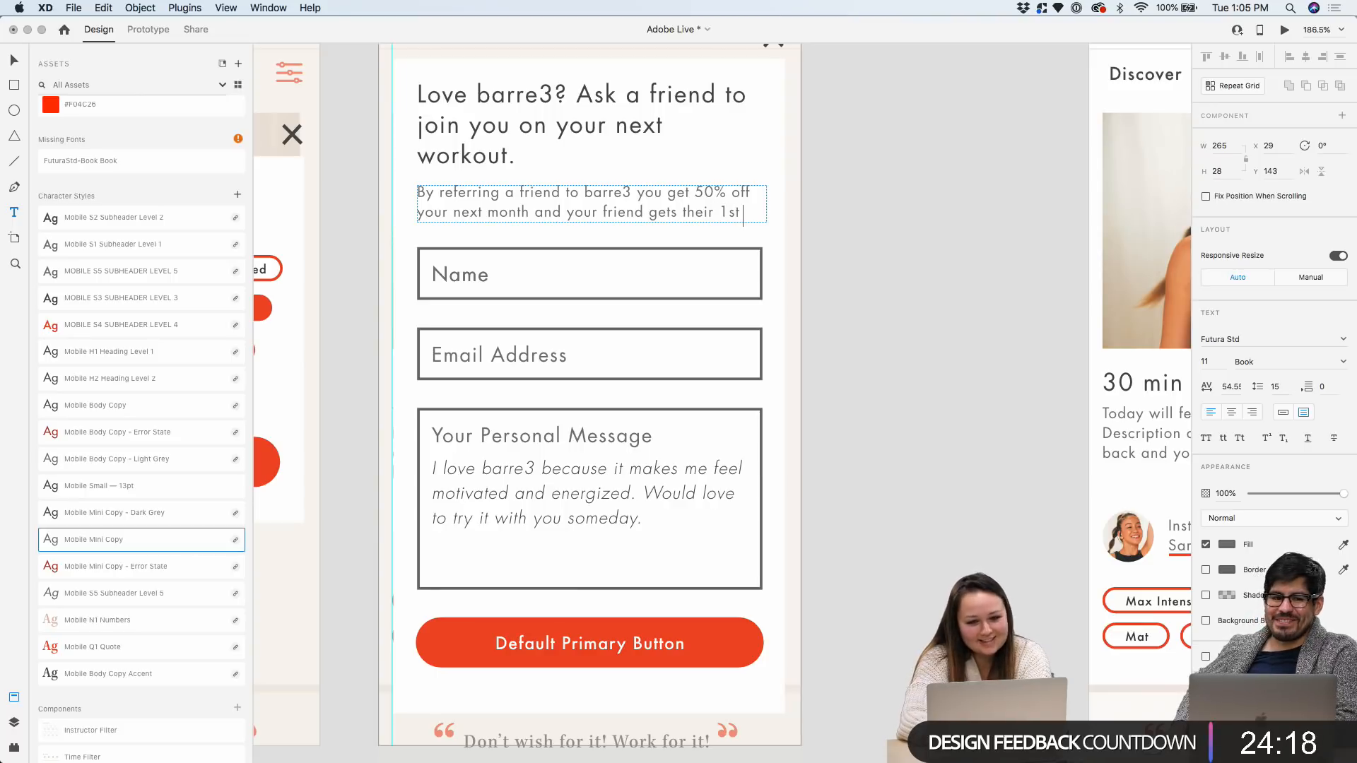
pyautogui.write(' mont')
pyautogui.press('BackSpace')
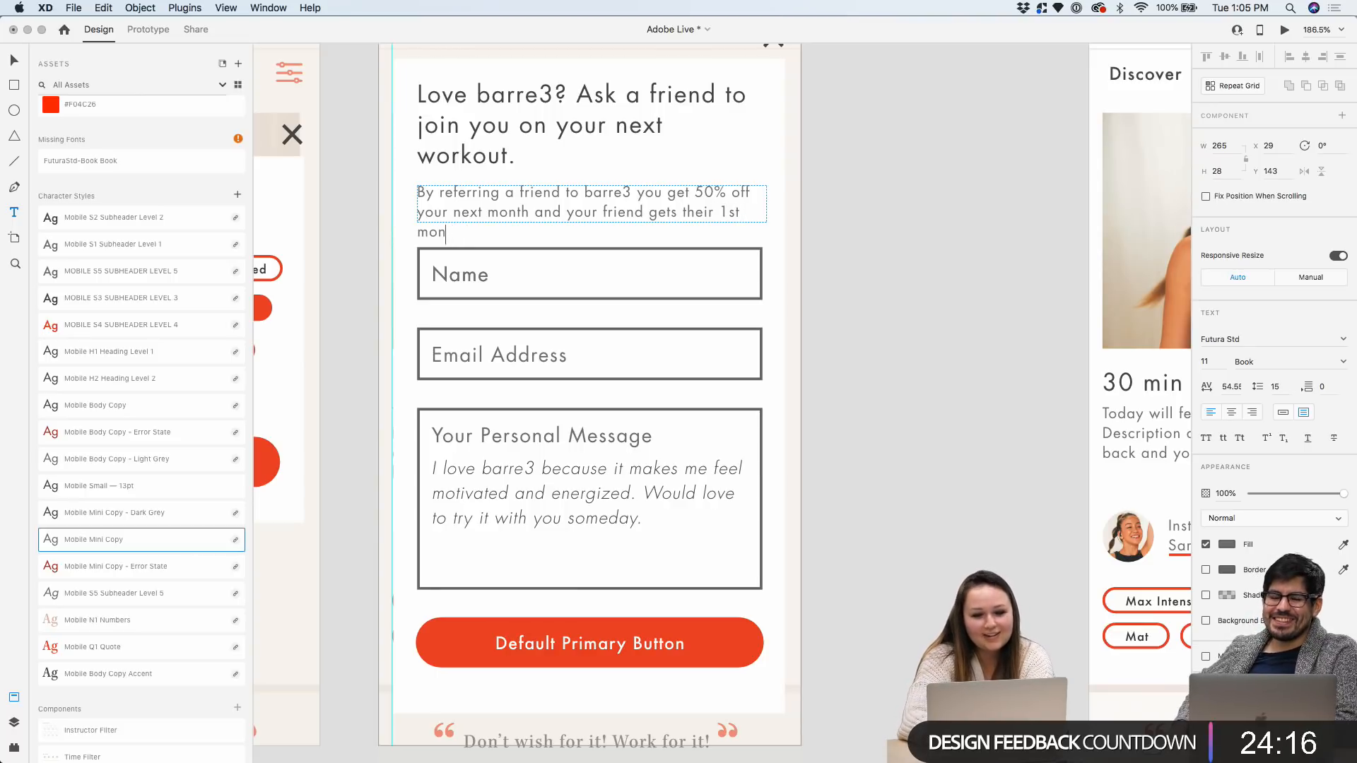
pyautogui.press('BackSpace')
pyautogui.press('BackSpace')
pyautogui.press('BackSpace')
pyautogui.press('BackSpace')
pyautogui.press('BackSpace')
pyautogui.press('BackSpace')
pyautogui.press('BackSpace')
pyautogui.write('firs')
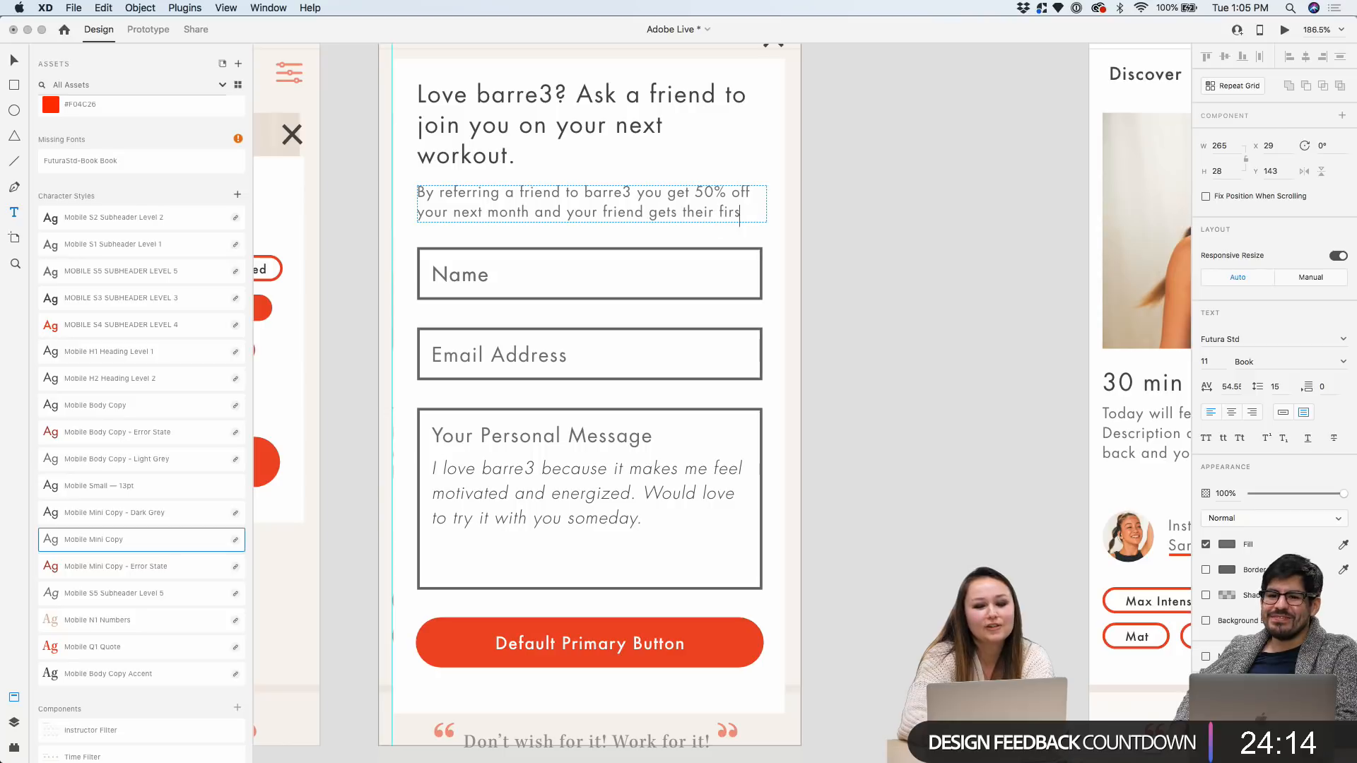
pyautogui.write('t 2 weeks for free.')
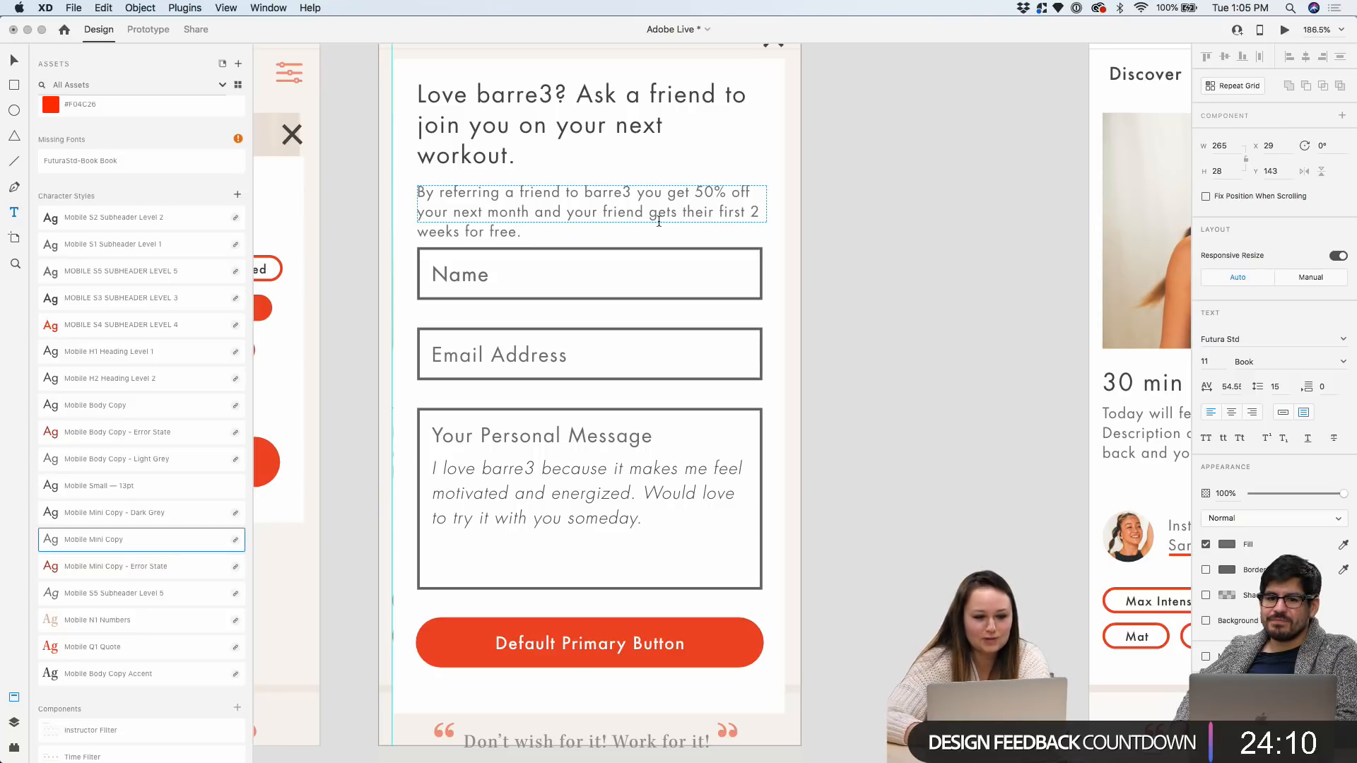
pyautogui.press('Escape')
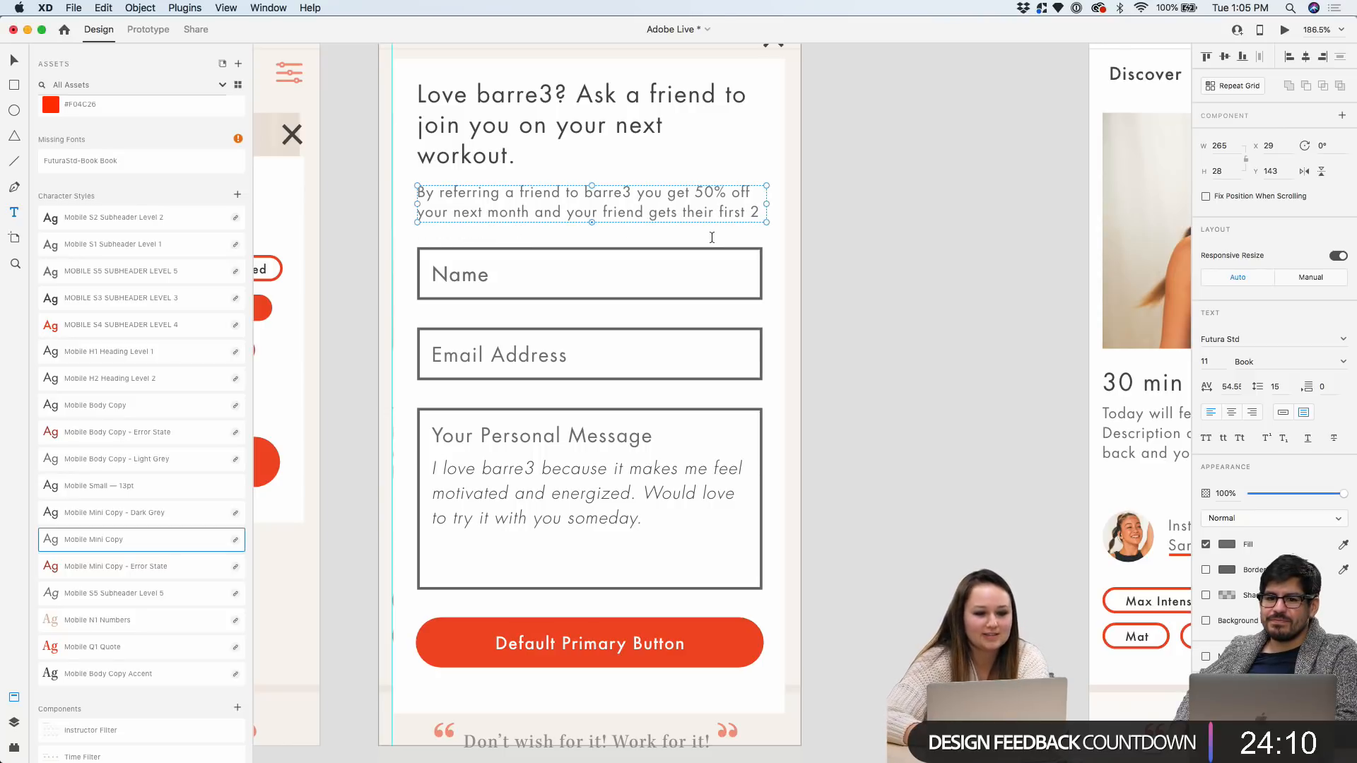
pyautogui.scroll(-2, 648, 526)
pyautogui.press('Escape')
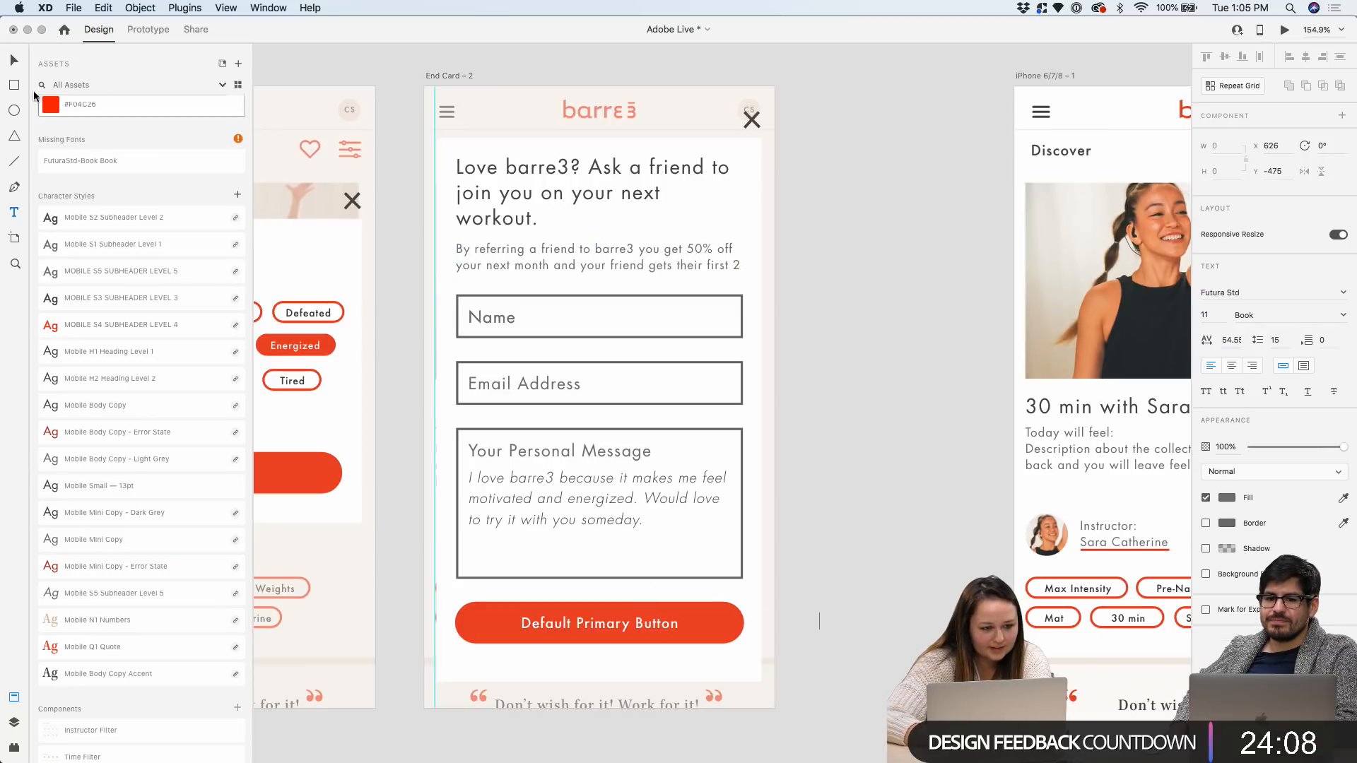
# Move the primary button, Personal Message box and Email Address field further down
pyautogui.press('v')
pyautogui.scroll(2, 493, 470)
pyautogui.moveTo(497, 640); pyautogui.dragTo(498, 664)
pyautogui.click(518, 421)
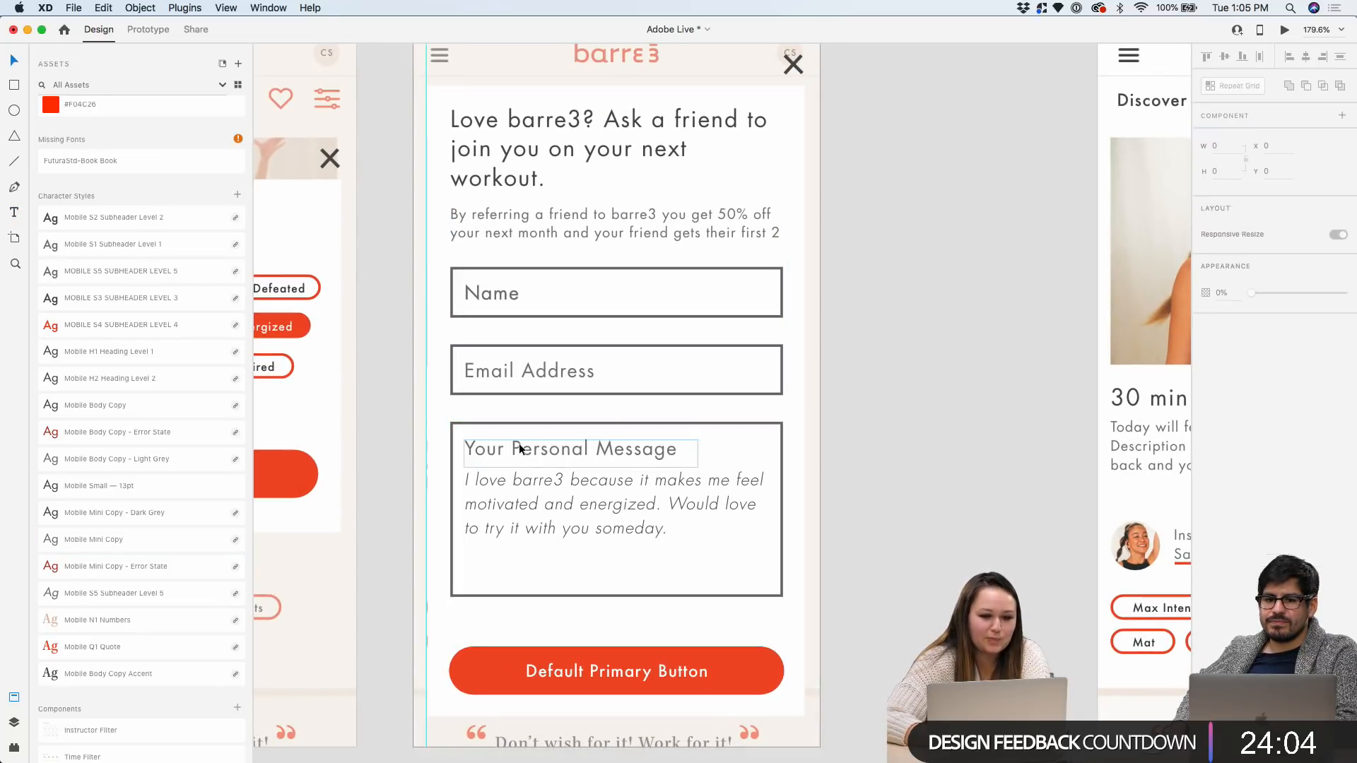
pyautogui.moveTo(518, 421); pyautogui.dragTo(519, 451)
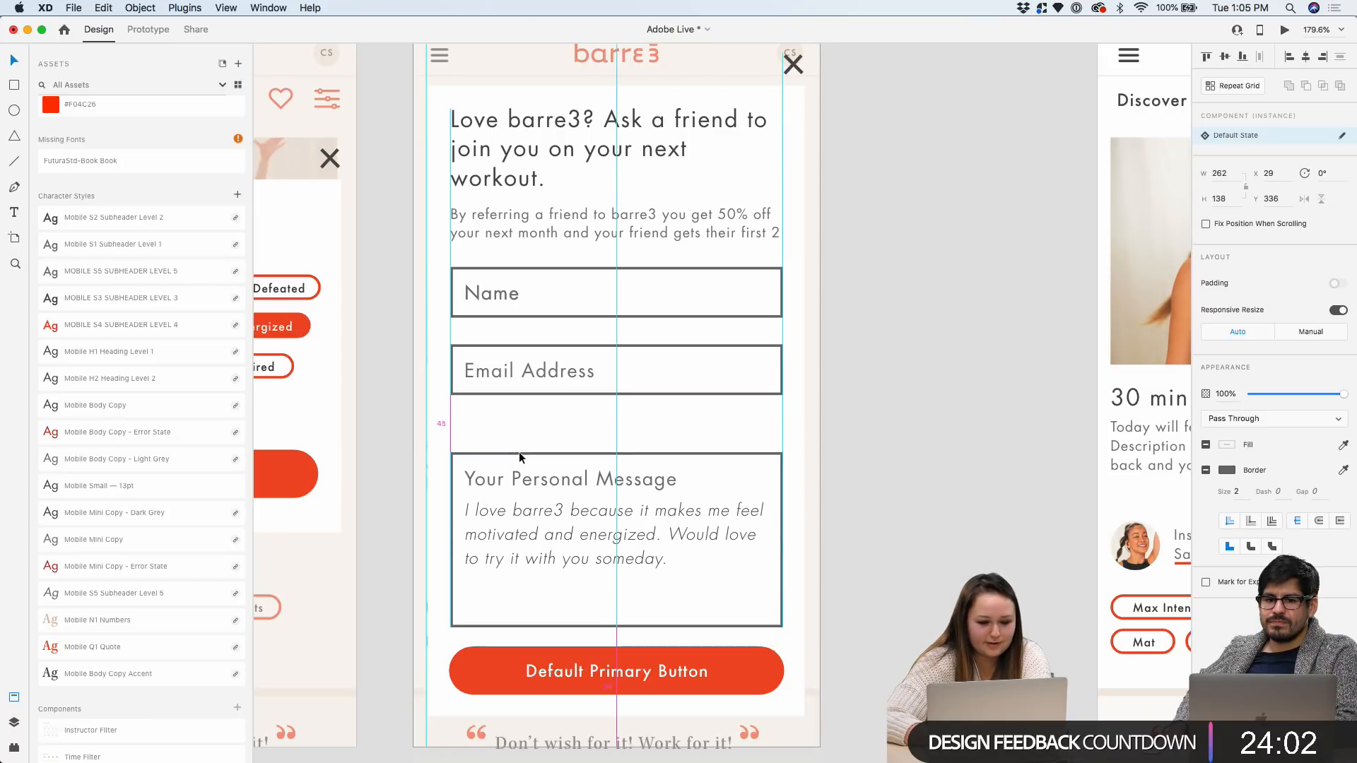
pyautogui.click(527, 363)
pyautogui.moveTo(526, 367); pyautogui.dragTo(526, 405)
# Move the Name field down toward Email for even spacing, then select the primary button
pyautogui.click(520, 295)
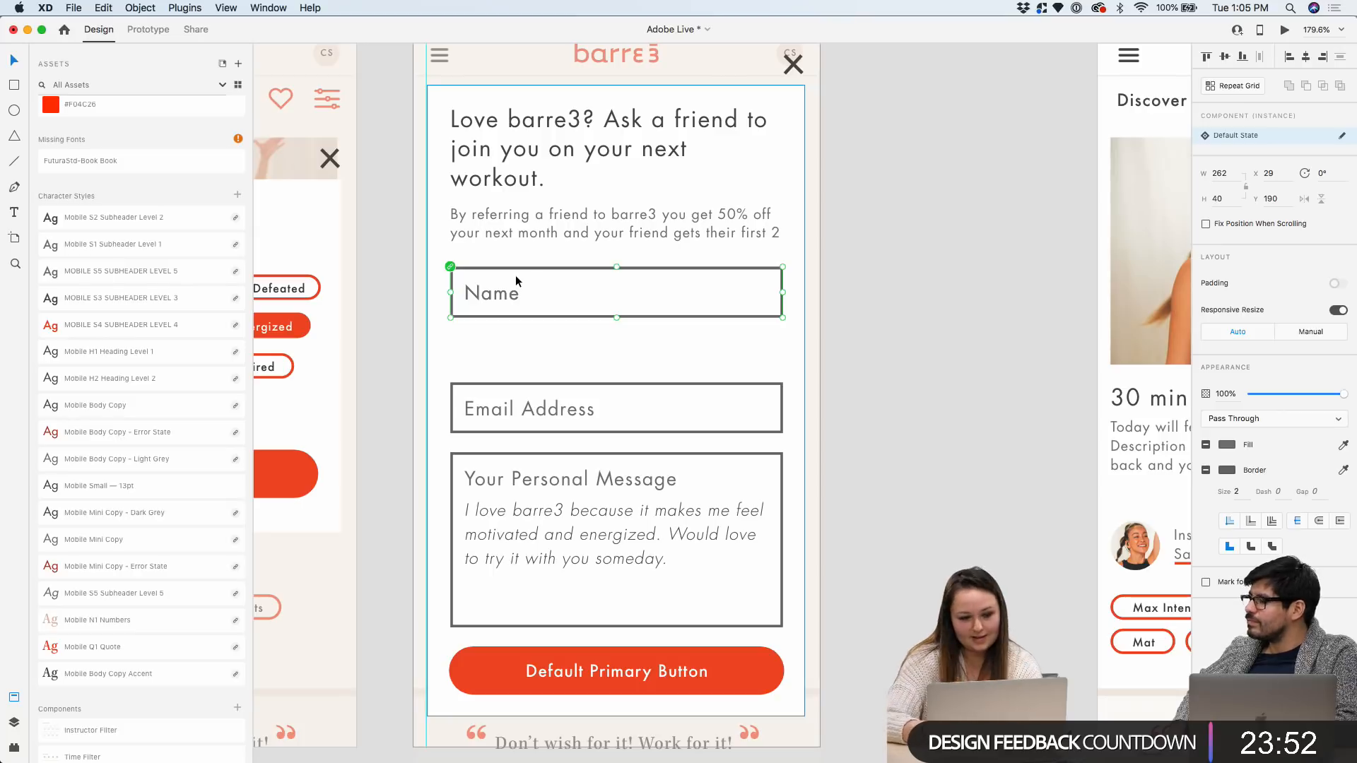
pyautogui.press('Escape')
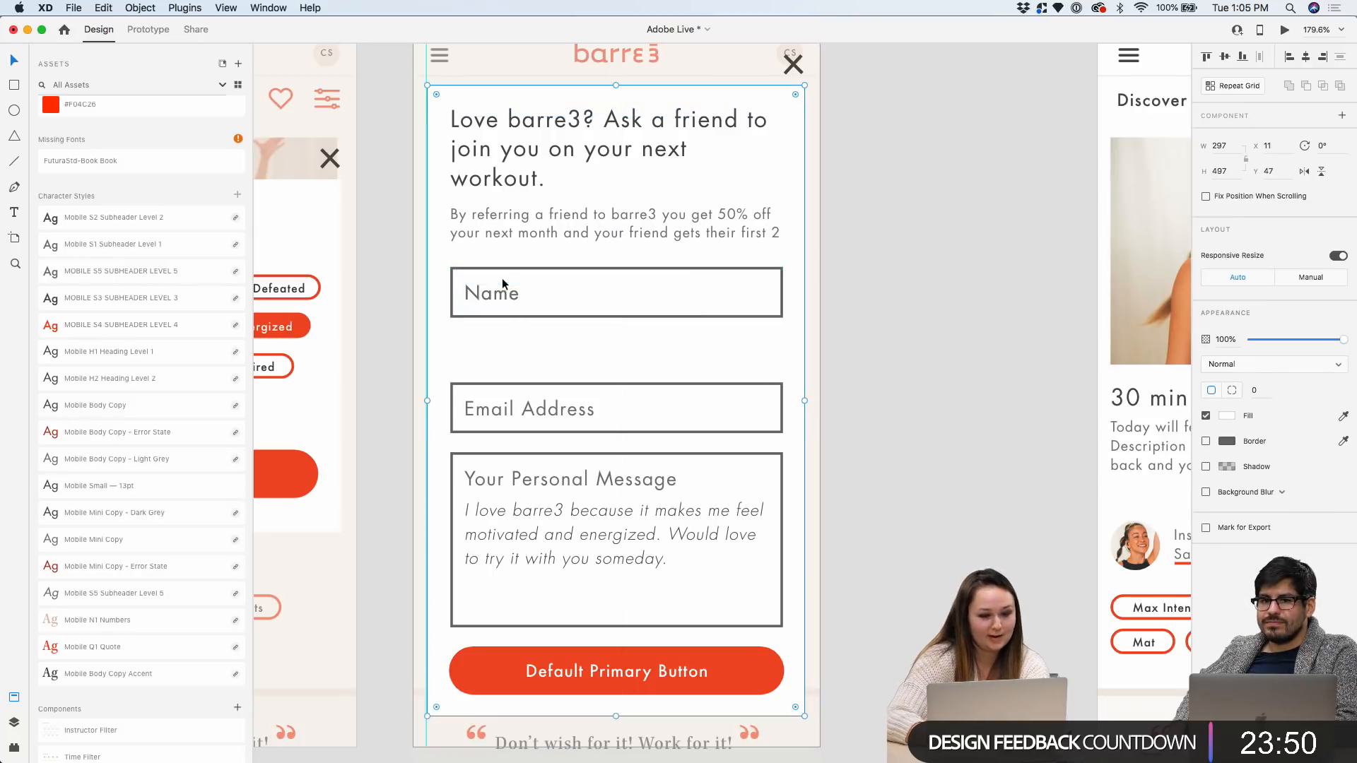
pyautogui.click(910, 260)
pyautogui.doubleClick(481, 272)
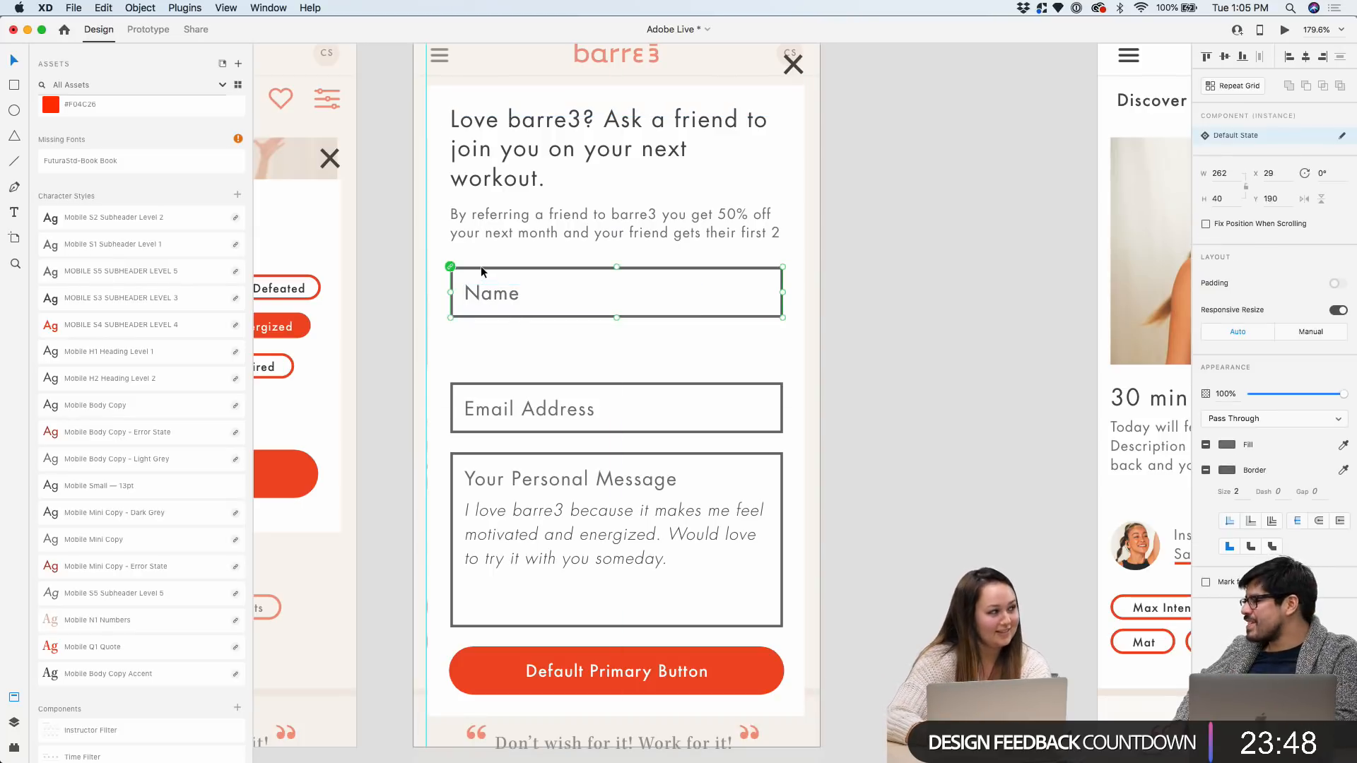
pyautogui.scroll(-2, 493, 280)
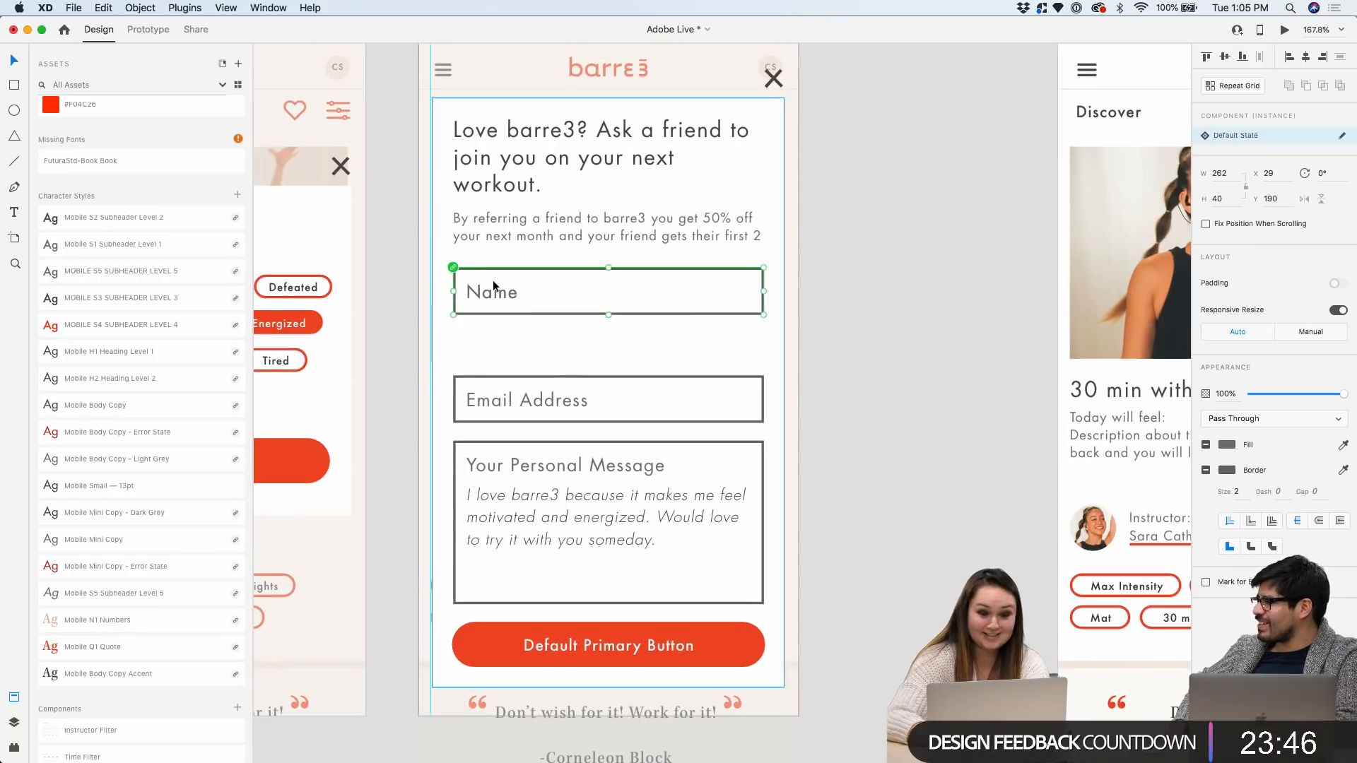
pyautogui.moveTo(494, 280); pyautogui.dragTo(493, 334)
pyautogui.scroll(2, 599, 423)
pyautogui.click(579, 643)
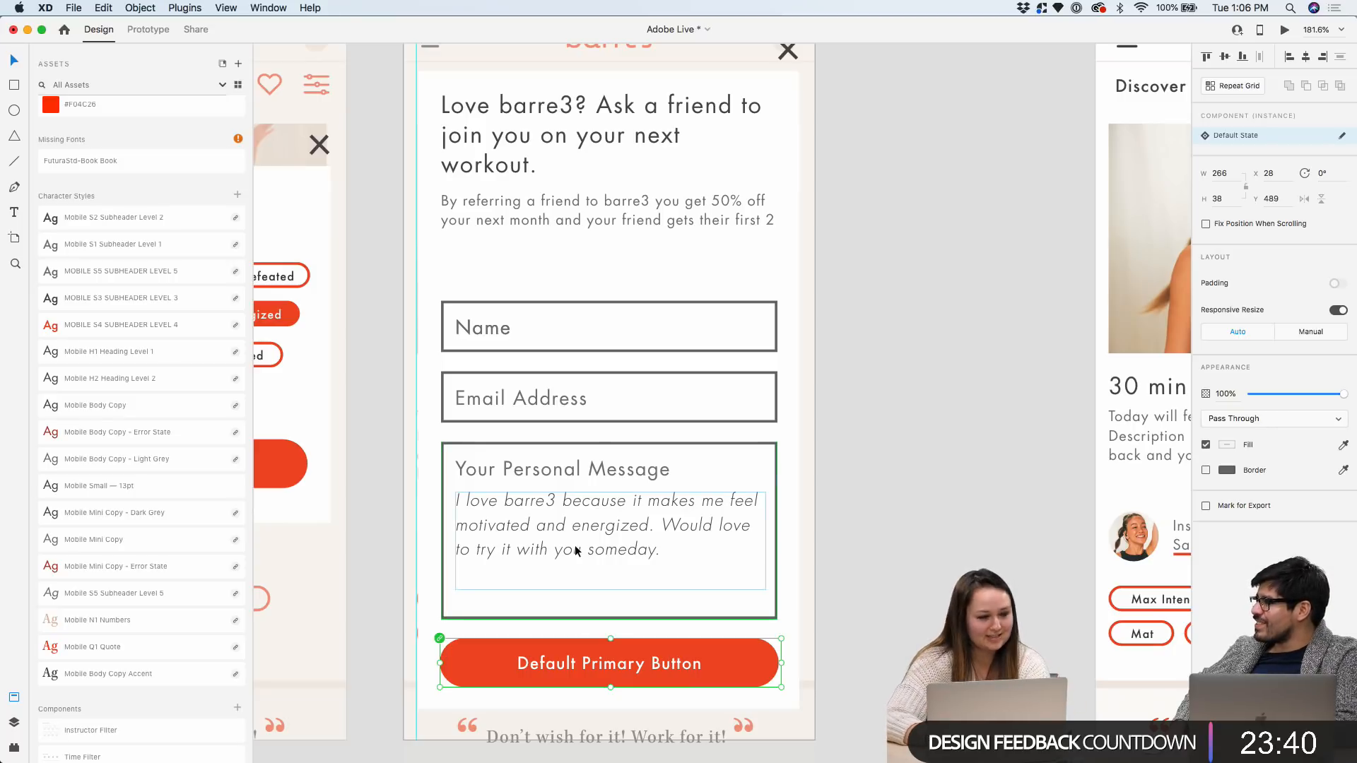
# Append 'Enter their information below.' to the referral paragraph and auto-fit its box height
pyautogui.click(600, 210)
pyautogui.moveTo(613, 231); pyautogui.dragTo(609, 271)
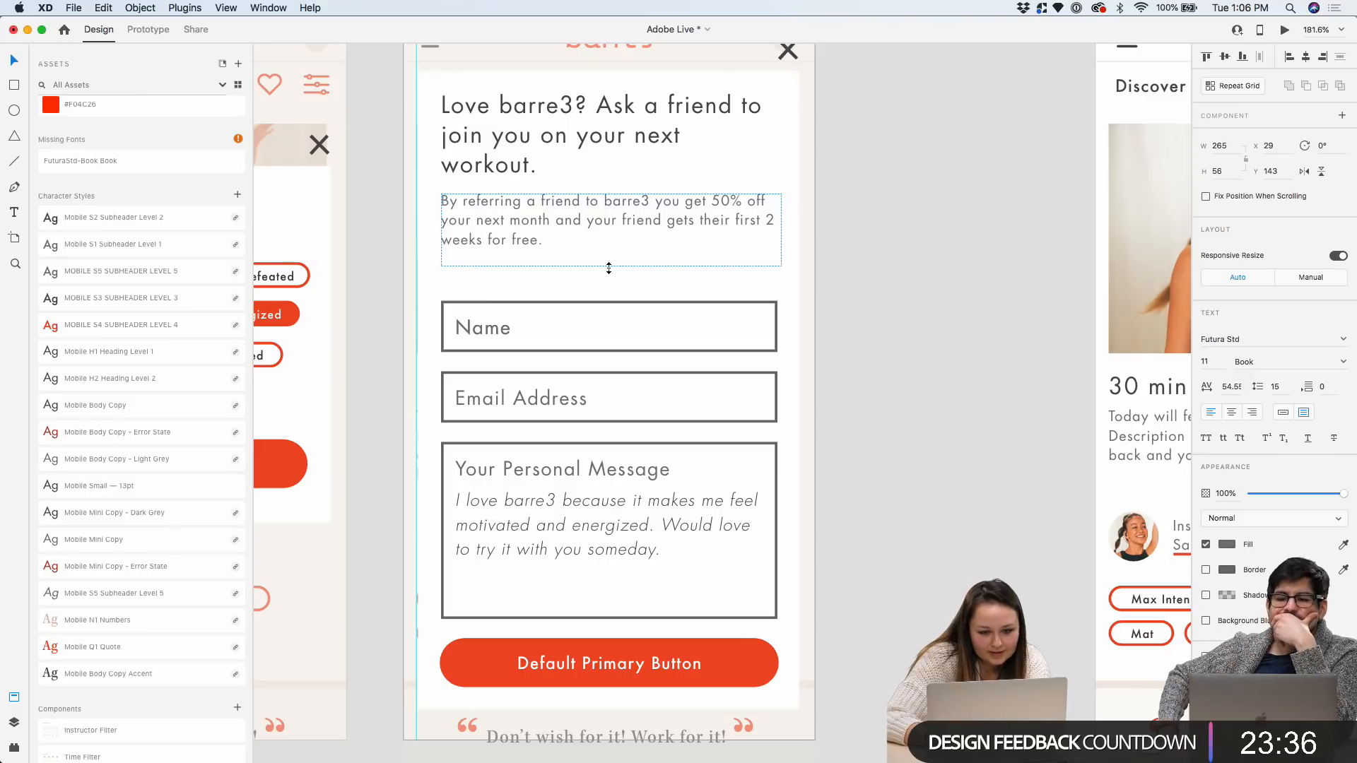
pyautogui.doubleClick(575, 243)
pyautogui.click(575, 243)
pyautogui.write('E')
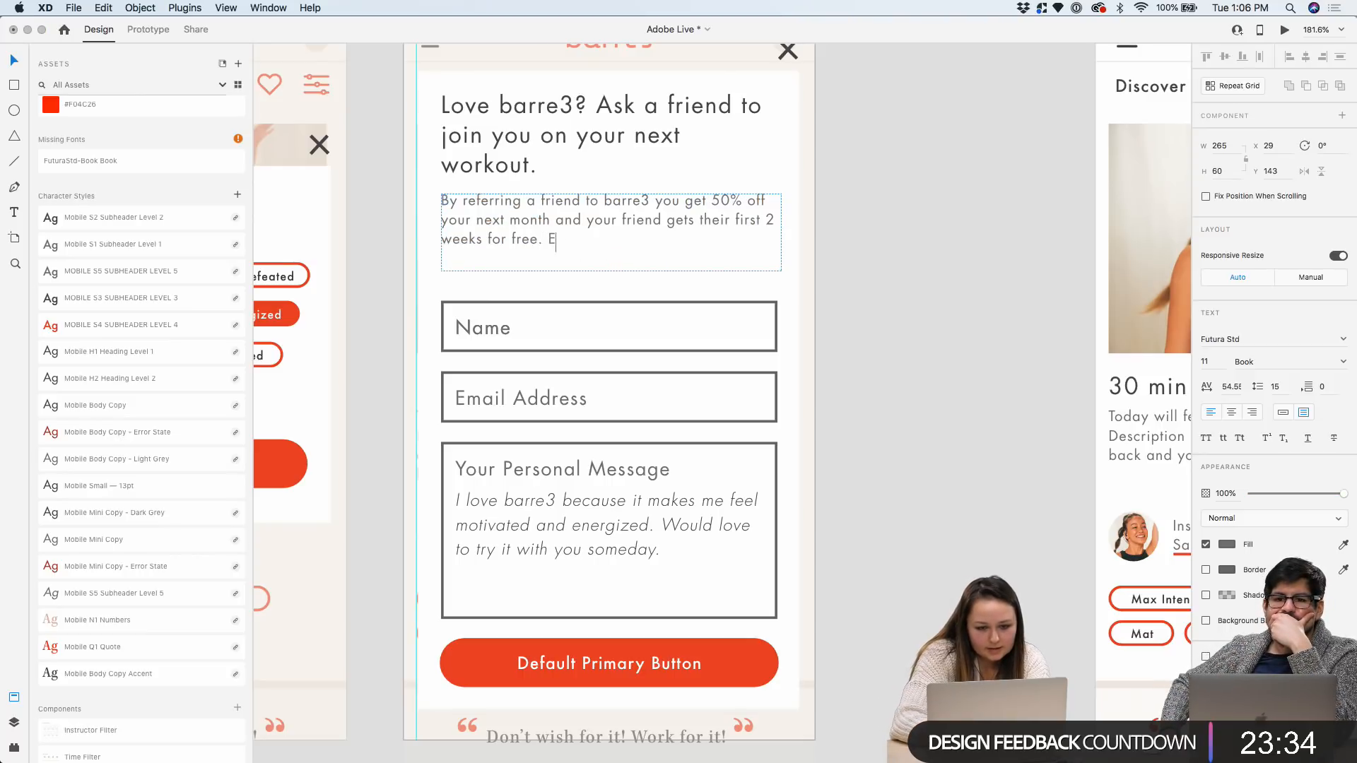
pyautogui.write('nter their information below.')
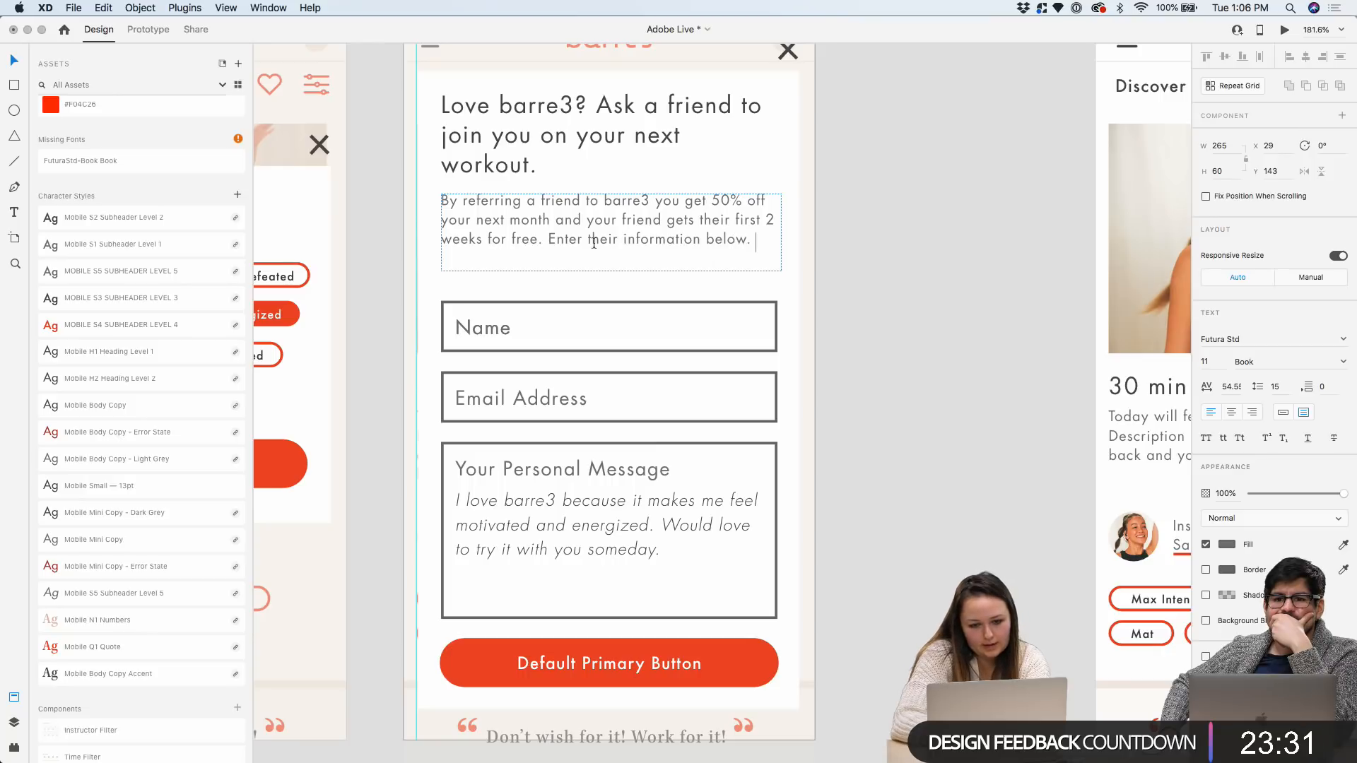
pyautogui.press('Escape')
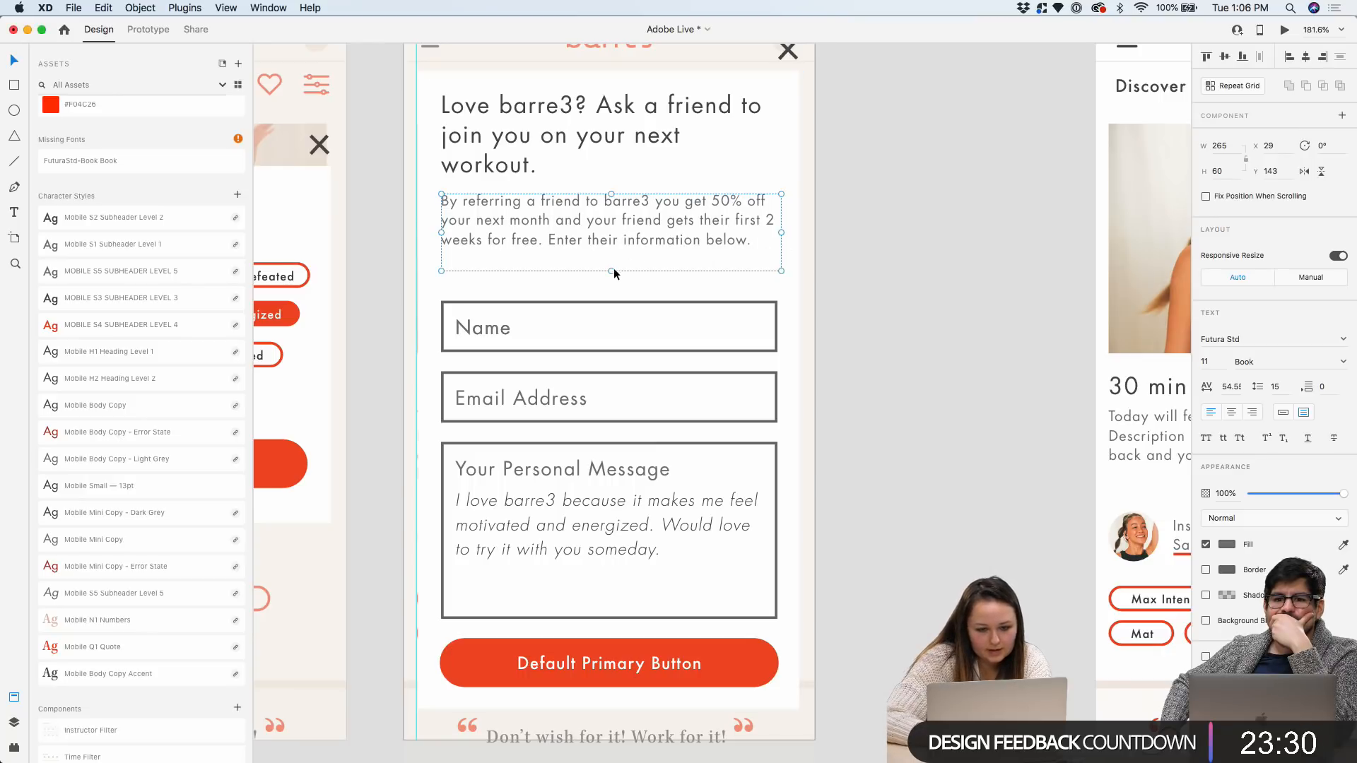
pyautogui.doubleClick(612, 271)
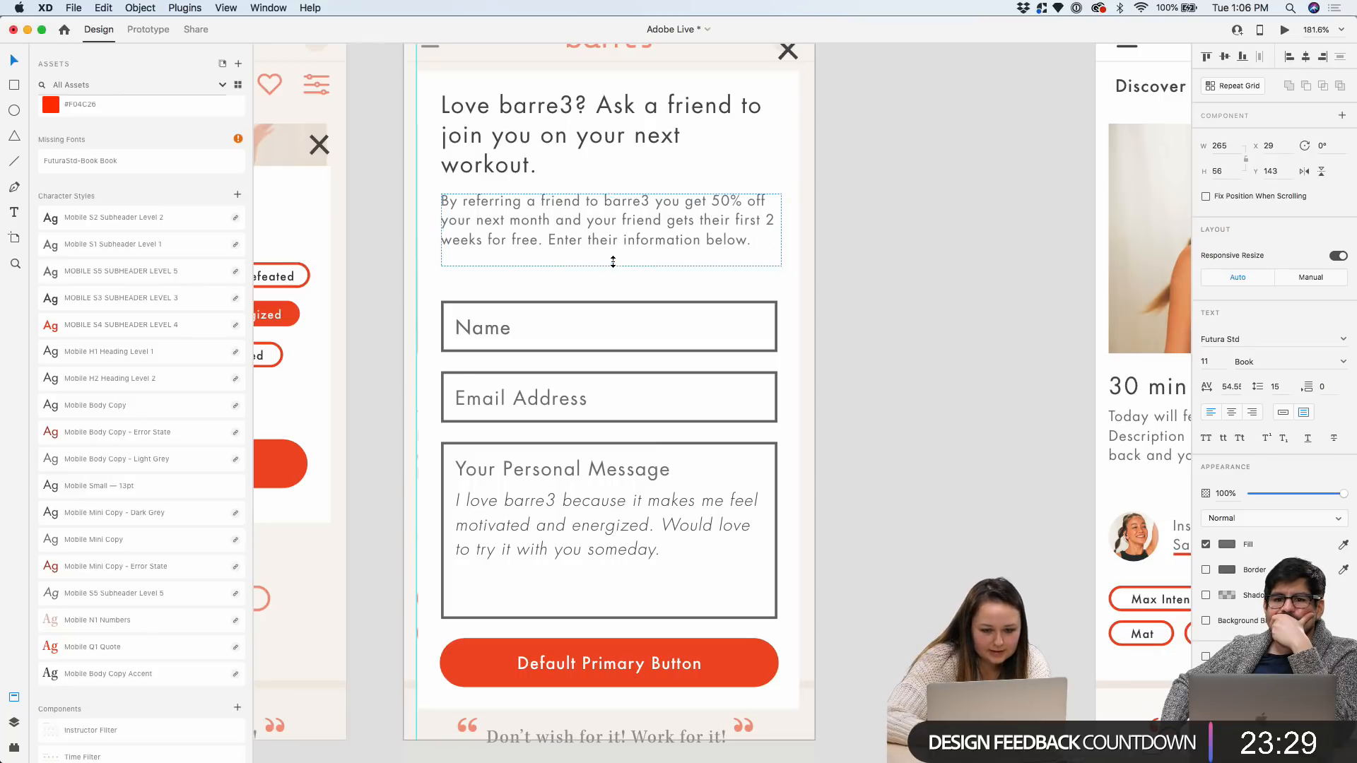
# Move the three form fields up toward the paragraph and raise the primary button beneath them
pyautogui.click(602, 299)
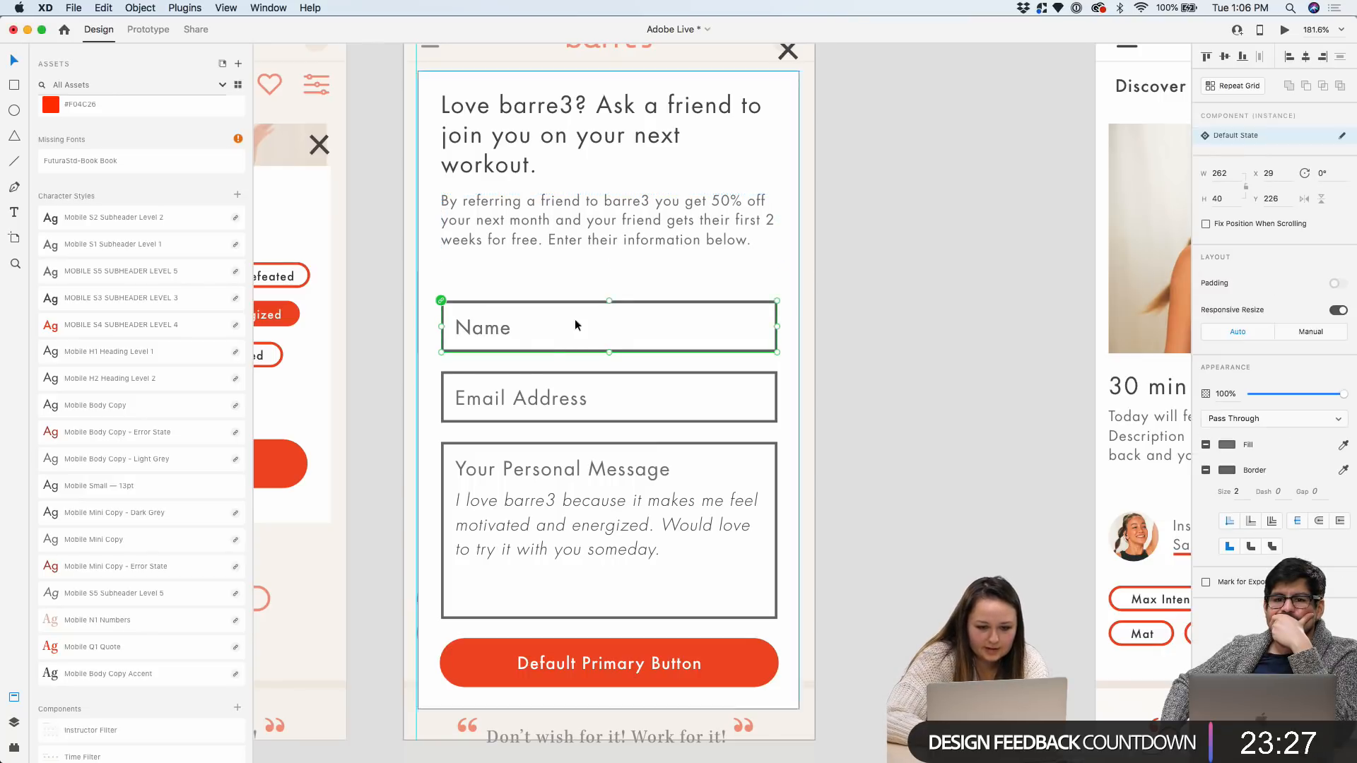
pyautogui.doubleClick(504, 444)
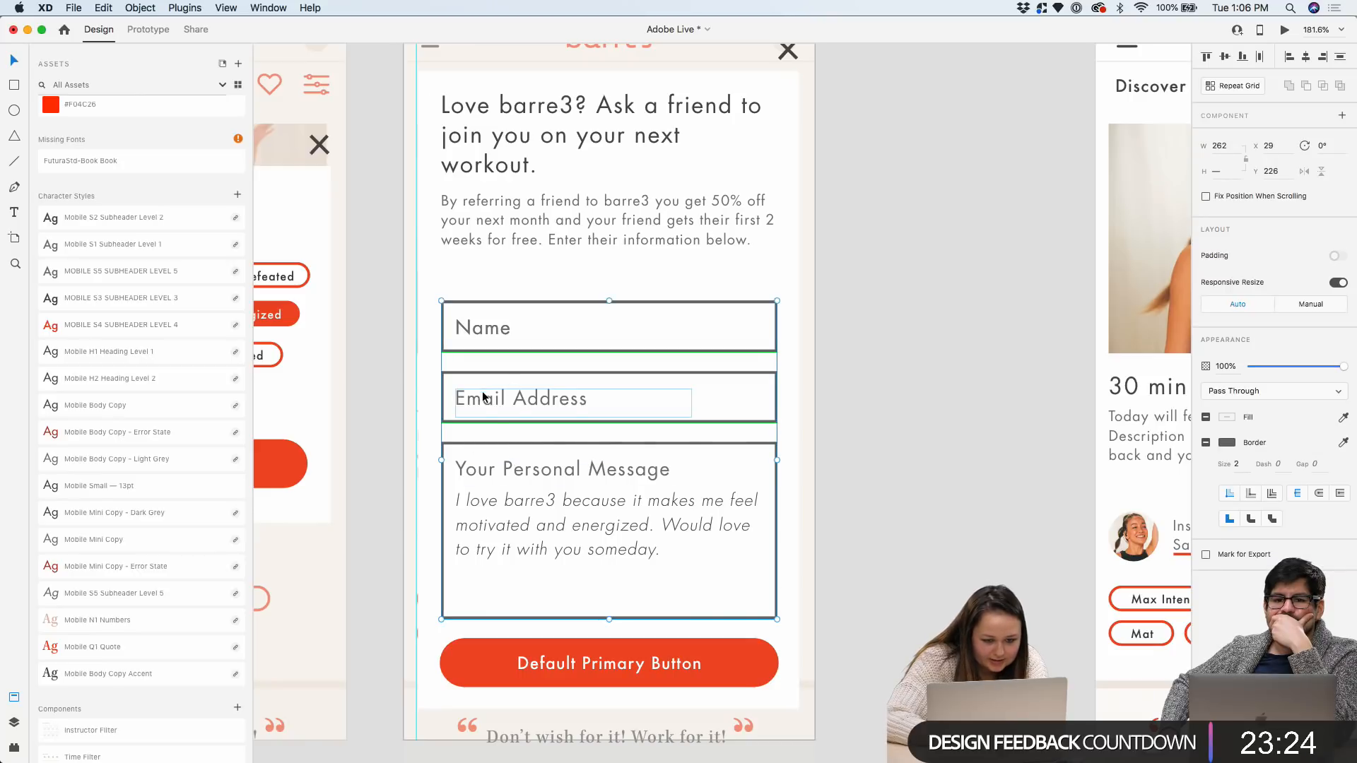
pyautogui.moveTo(483, 397); pyautogui.dragTo(485, 365)
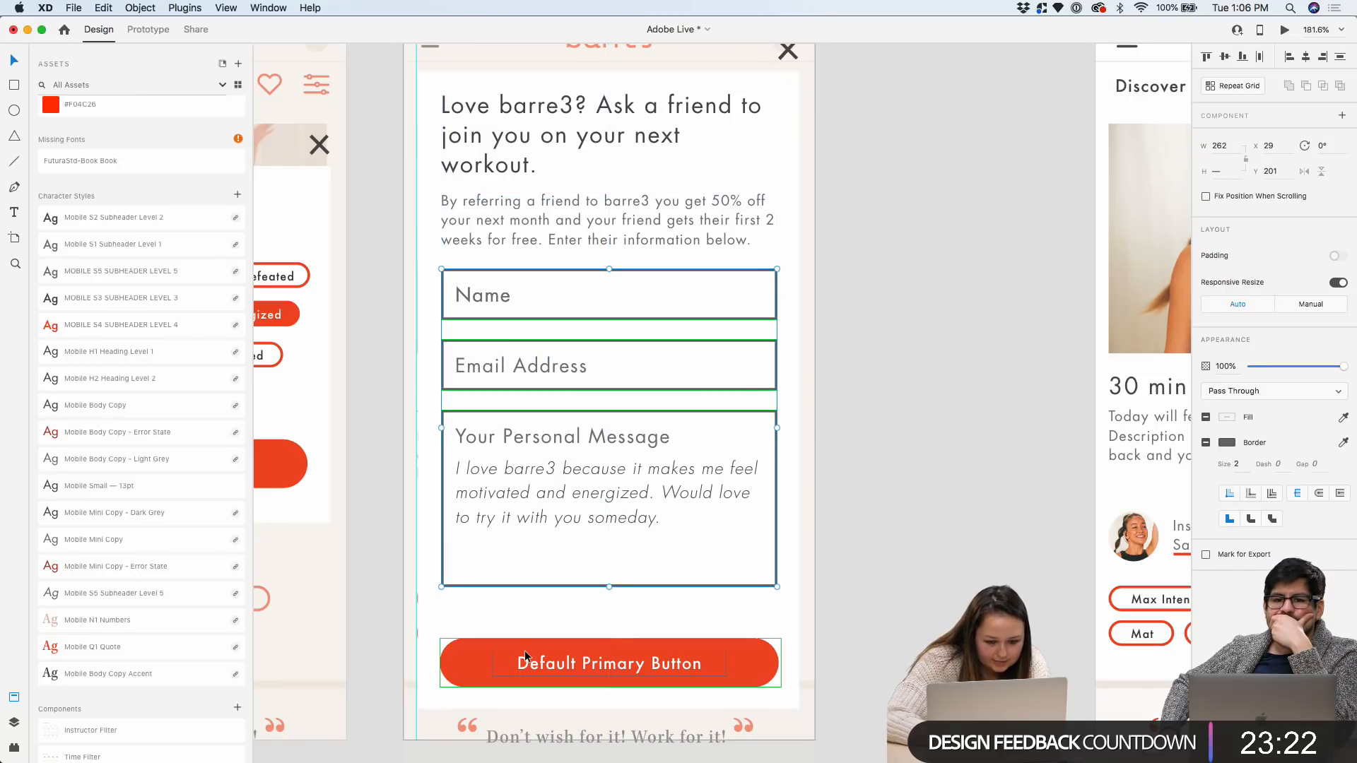
pyautogui.moveTo(524, 651); pyautogui.dragTo(524, 624)
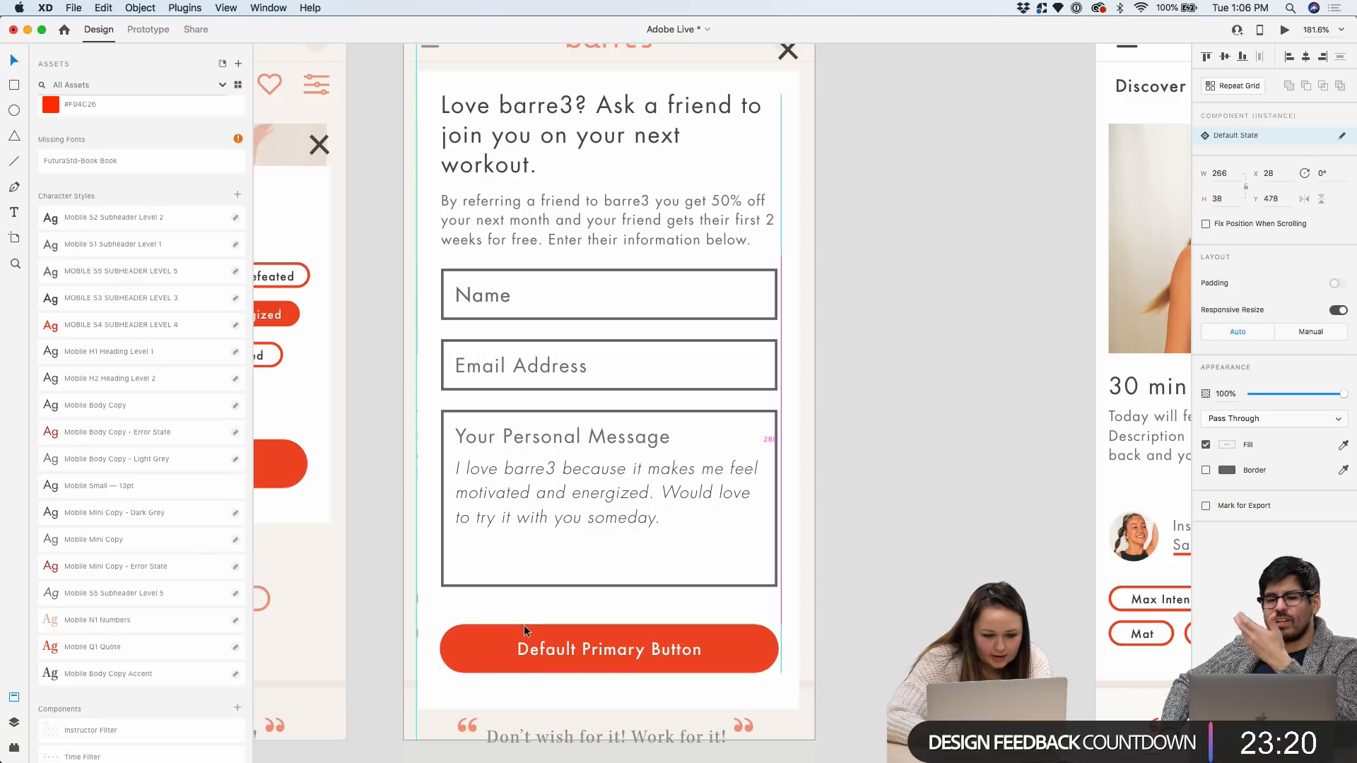
pyautogui.scroll(-3, 523, 625)
pyautogui.click(736, 437)
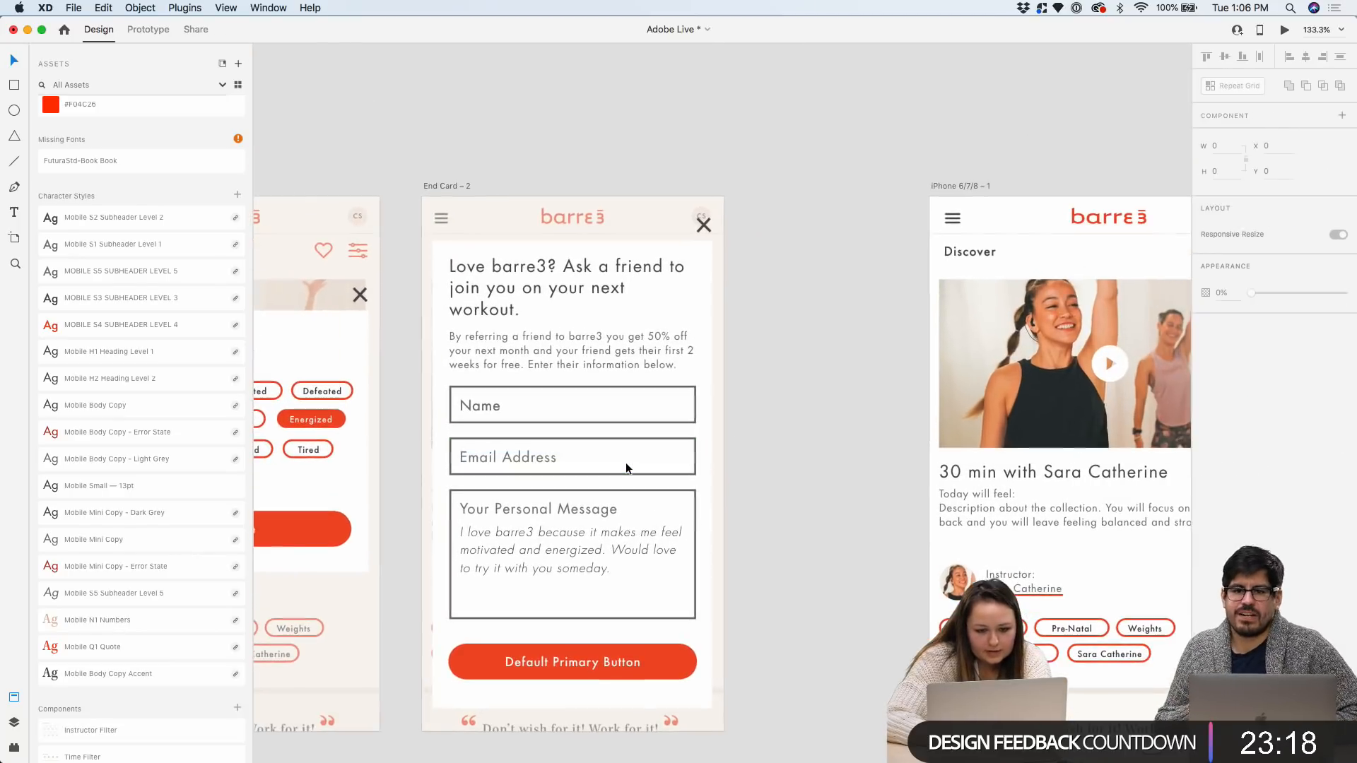
pyautogui.click(572, 582)
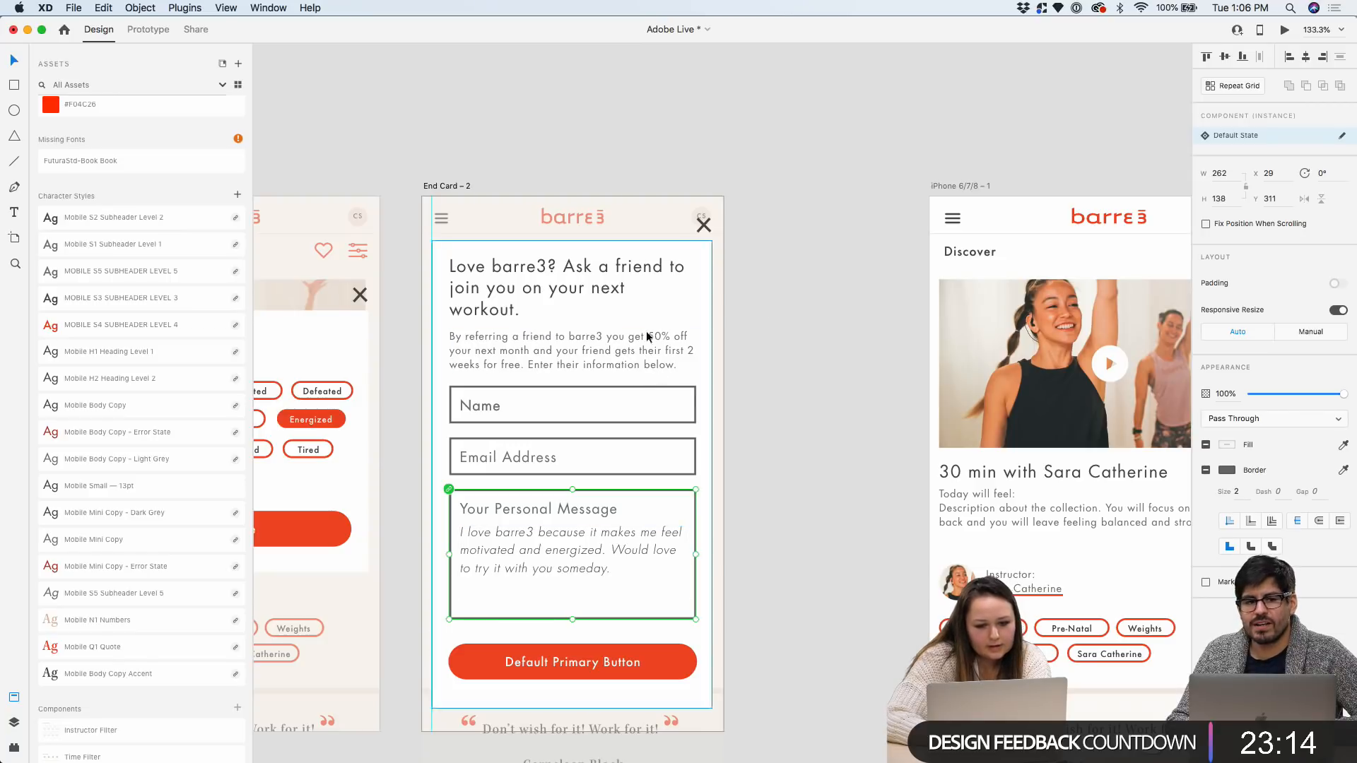
pyautogui.scroll(5, 642, 341)
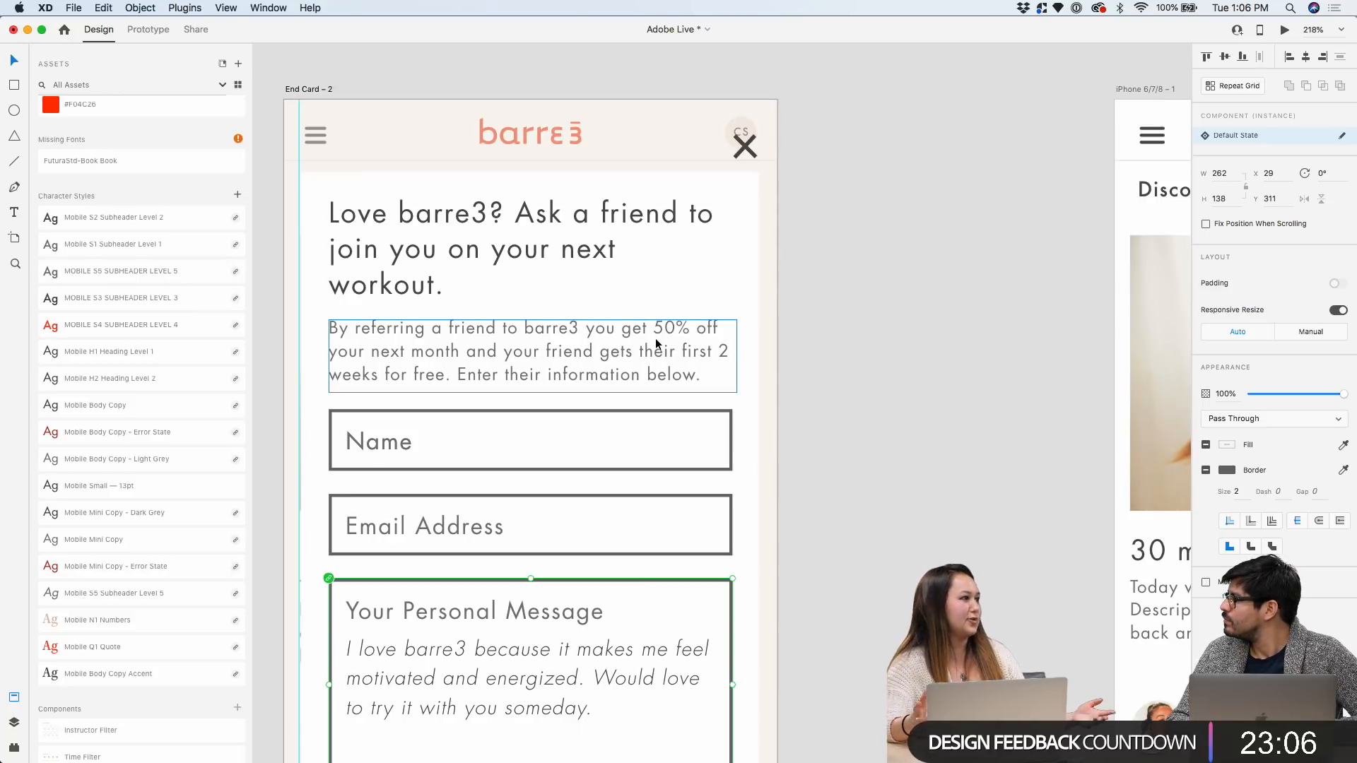
# Nudge the primary button slightly back down to re-space it under the fields
pyautogui.scroll(-3, 655, 337)
pyautogui.scroll(-2, 655, 338)
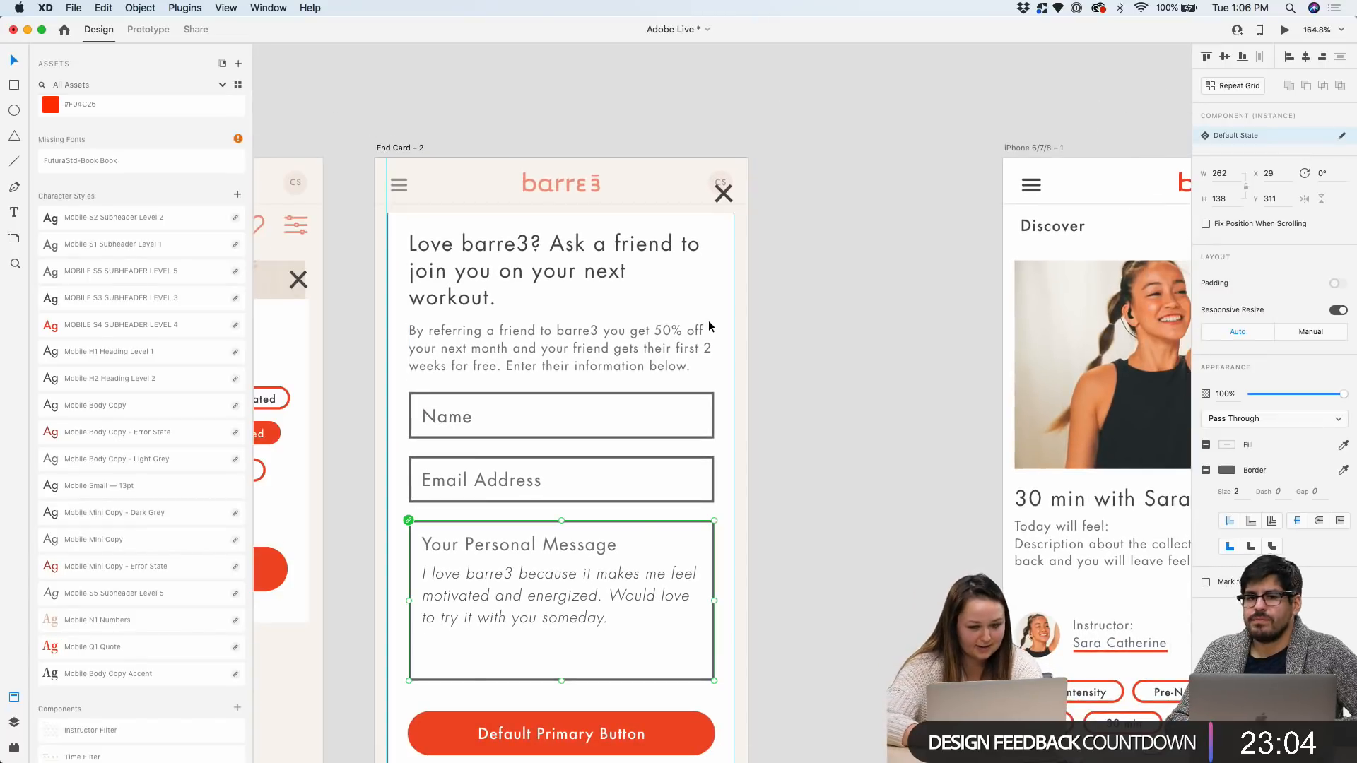
pyautogui.scroll(-5, 696, 622)
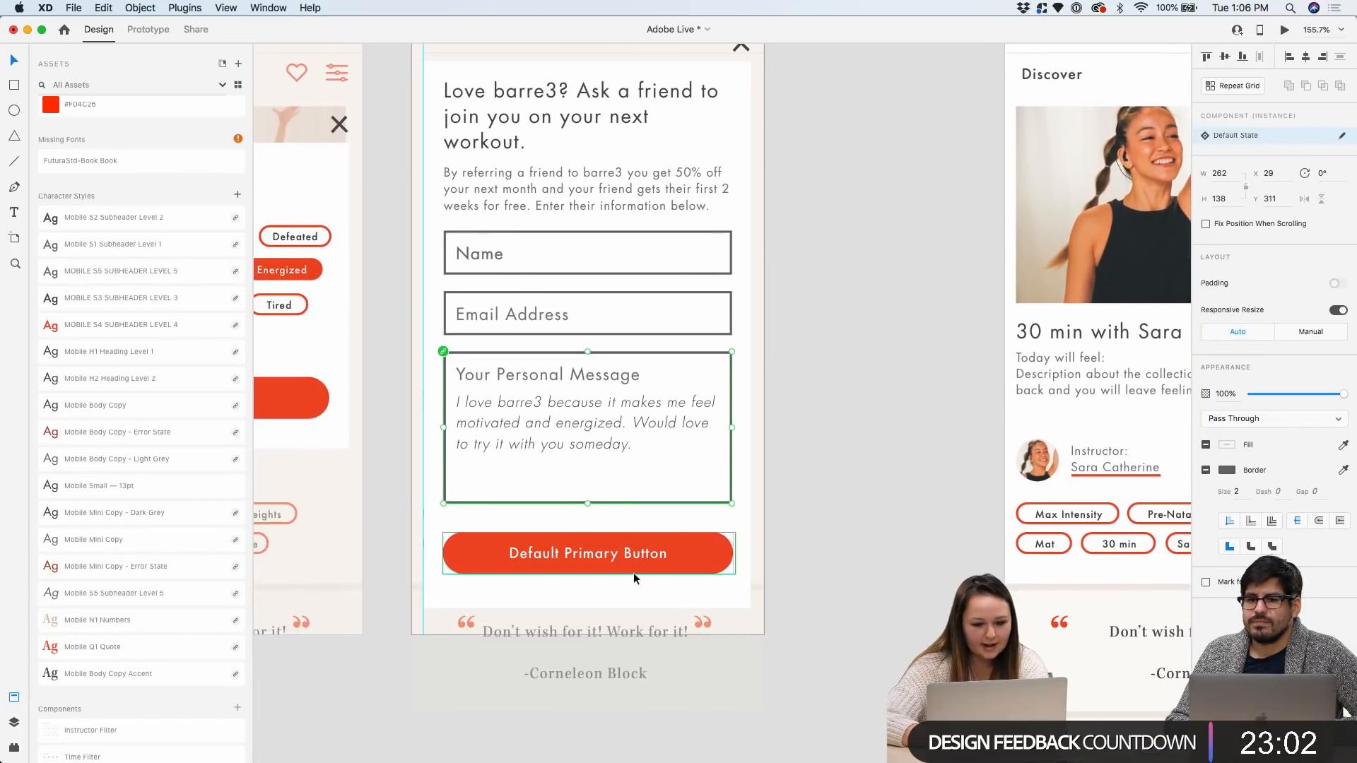
pyautogui.moveTo(699, 556); pyautogui.dragTo(707, 560)
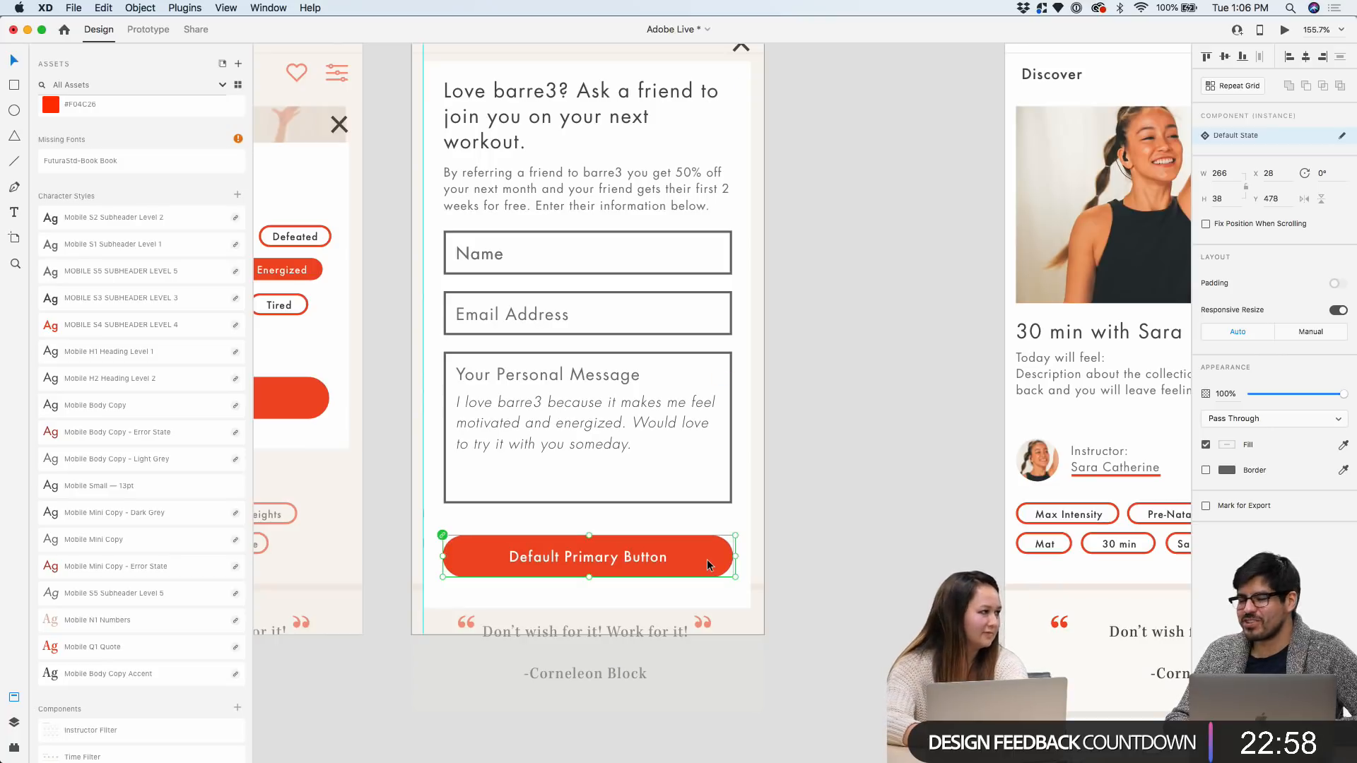
pyautogui.scroll(-3, 824, 452)
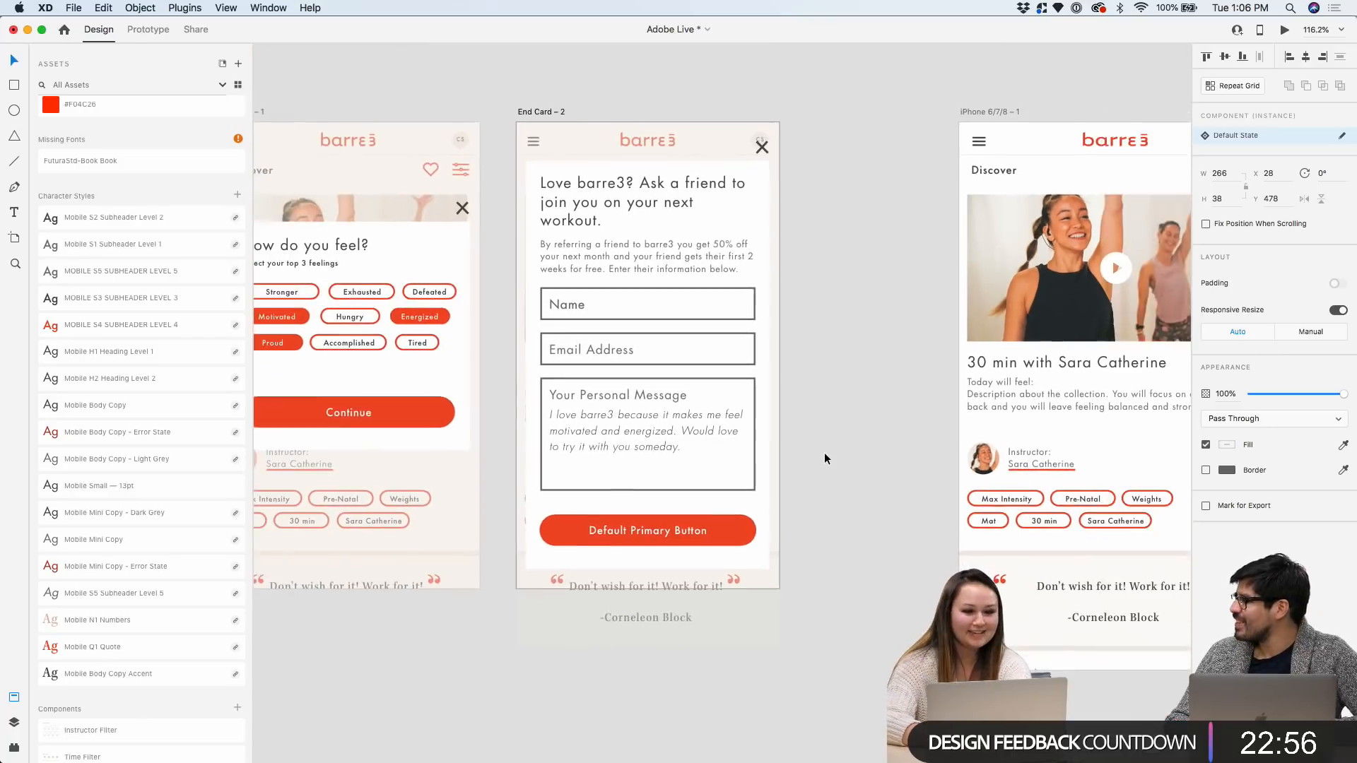
# Shift the iPhone 6/7/8 – 1 artboard further to the right
pyautogui.click(804, 181)
pyautogui.moveTo(804, 181); pyautogui.dragTo(951, 177)
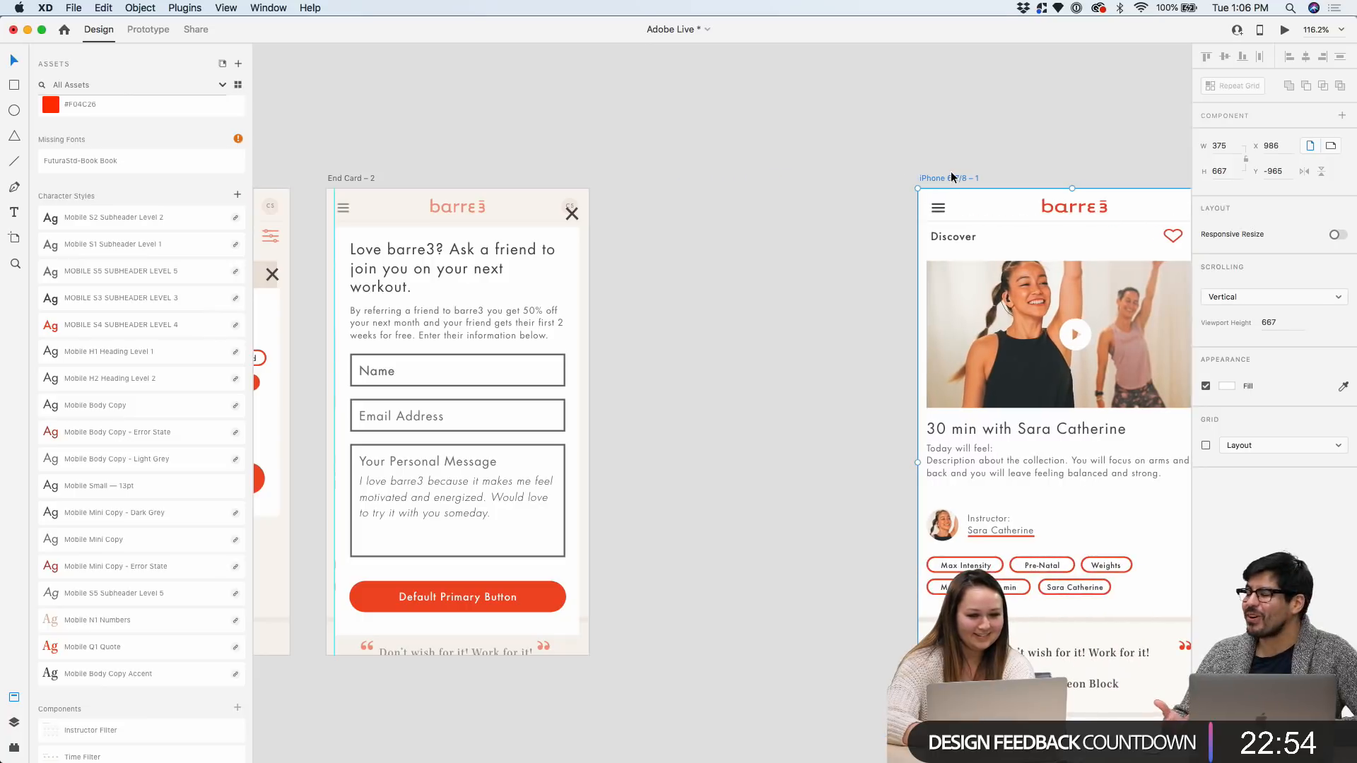
pyautogui.hscroll(-3, 740, 200)
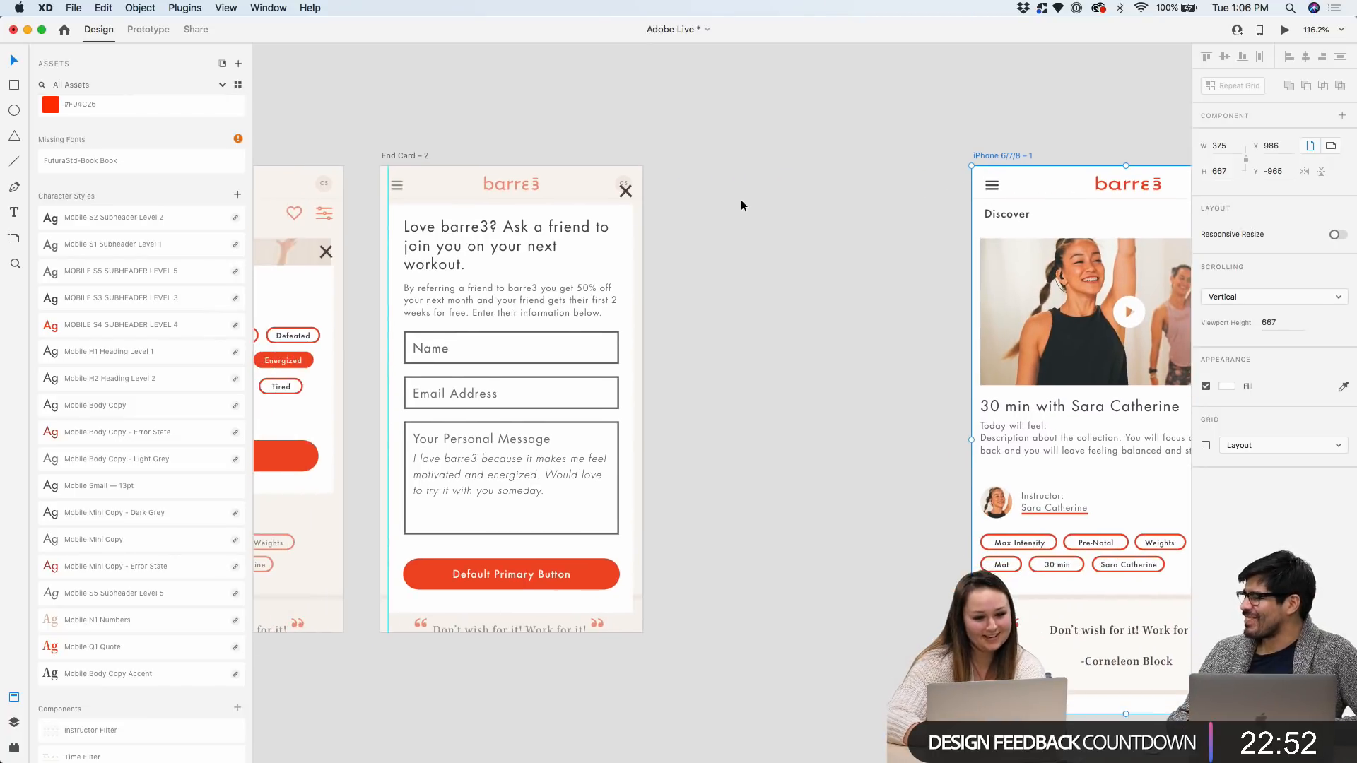
pyautogui.scroll(5, 626, 380)
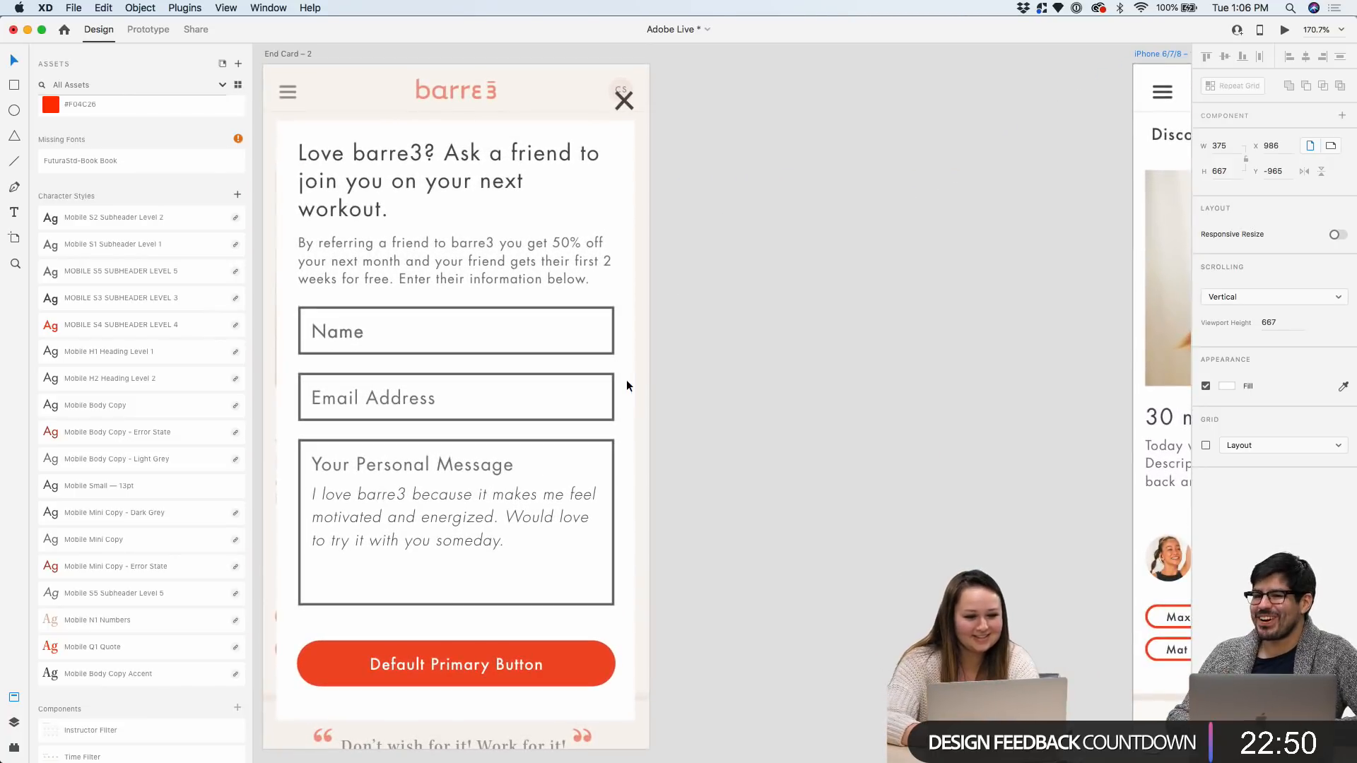
pyautogui.hscroll(-2, 623, 375)
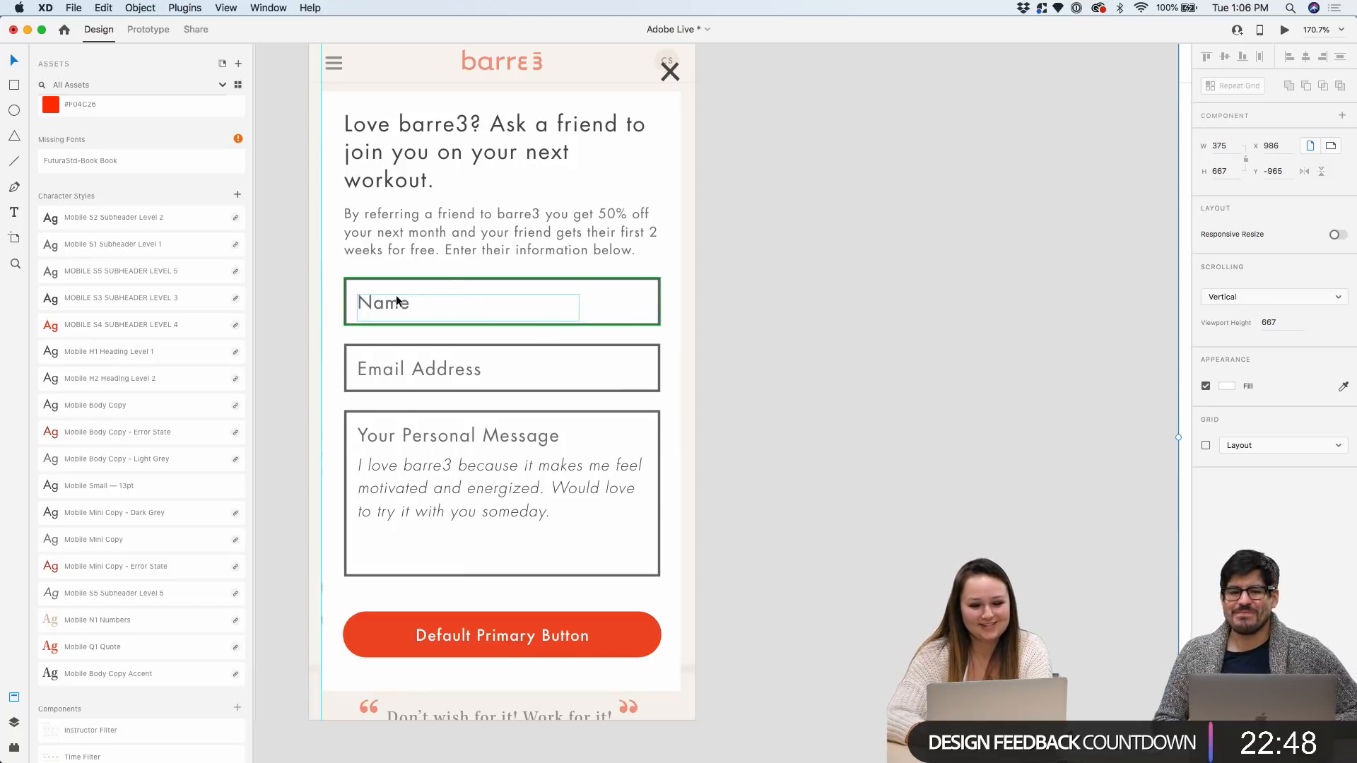
pyautogui.click(841, 304)
pyautogui.scroll(-1, 829, 321)
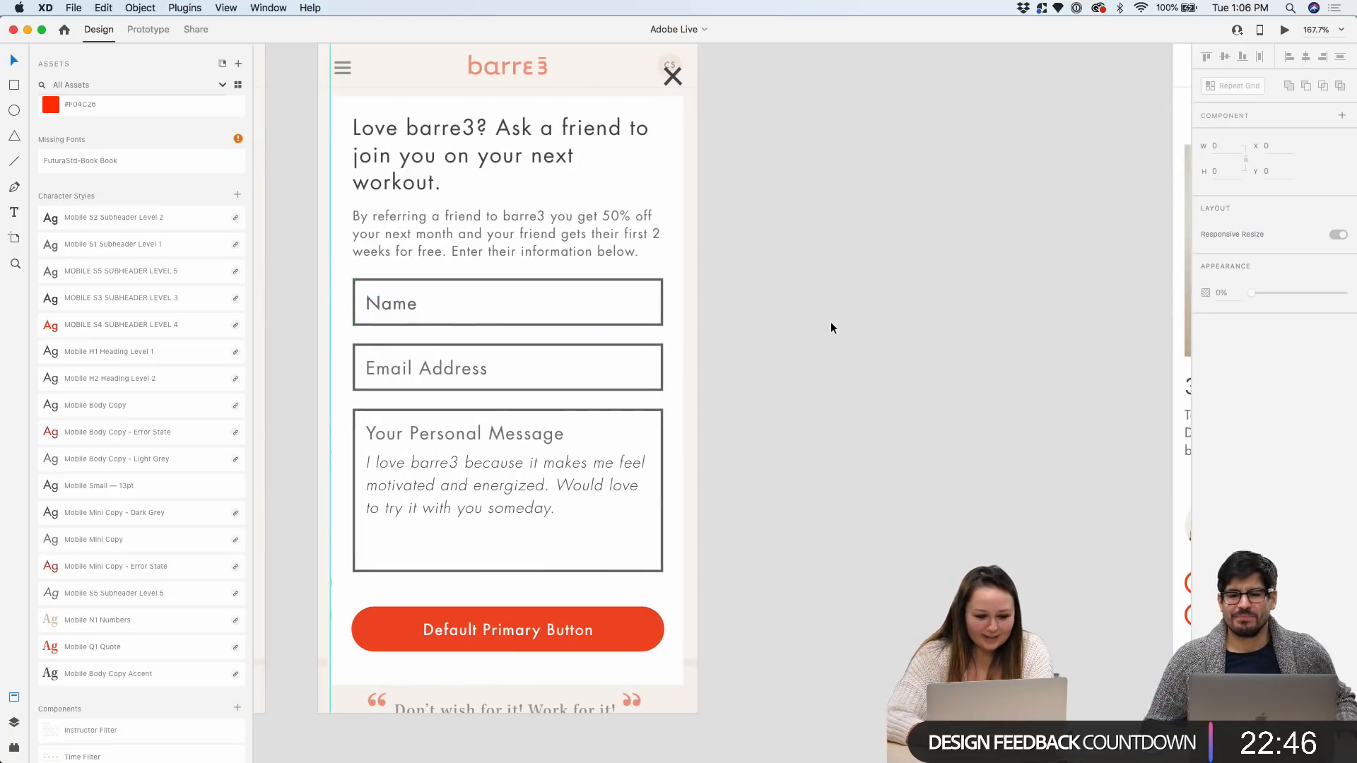
pyautogui.scroll(-3, 711, 129)
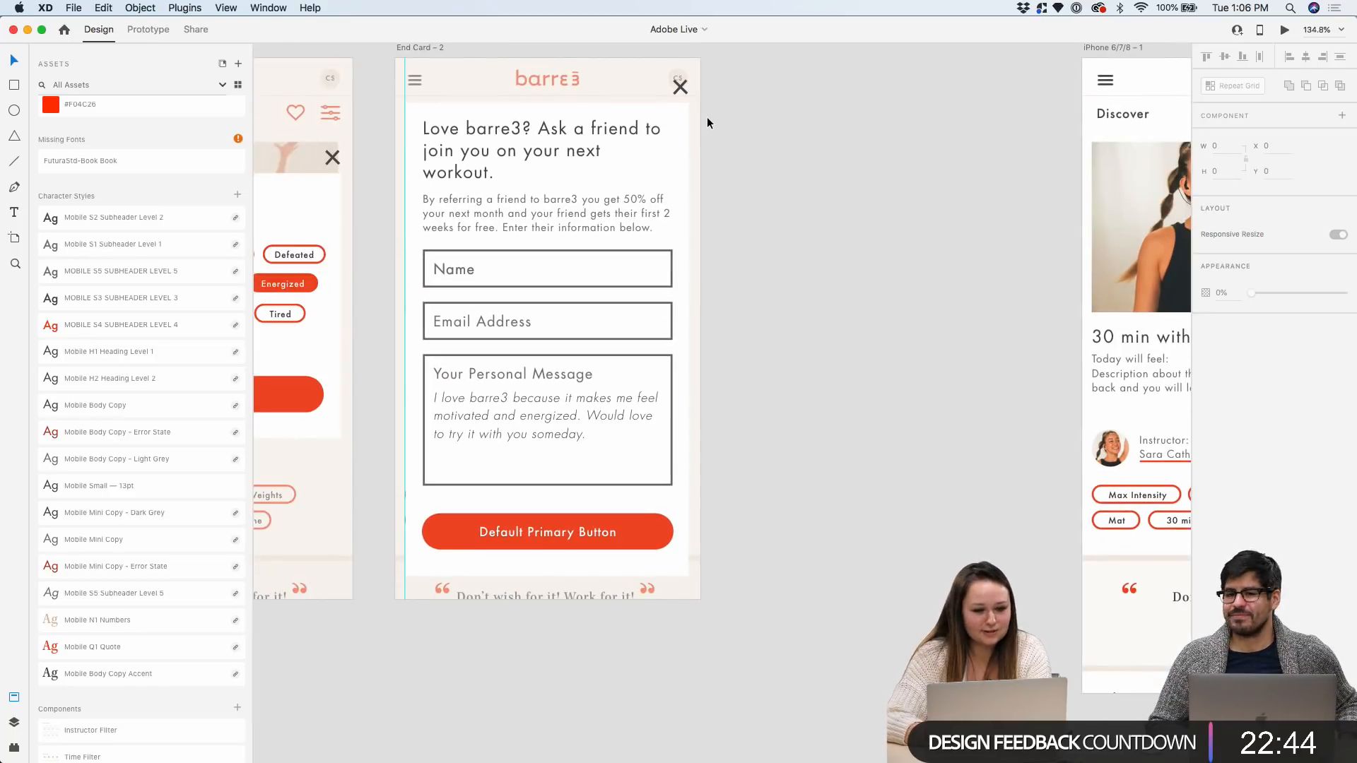
pyautogui.click(407, 50)
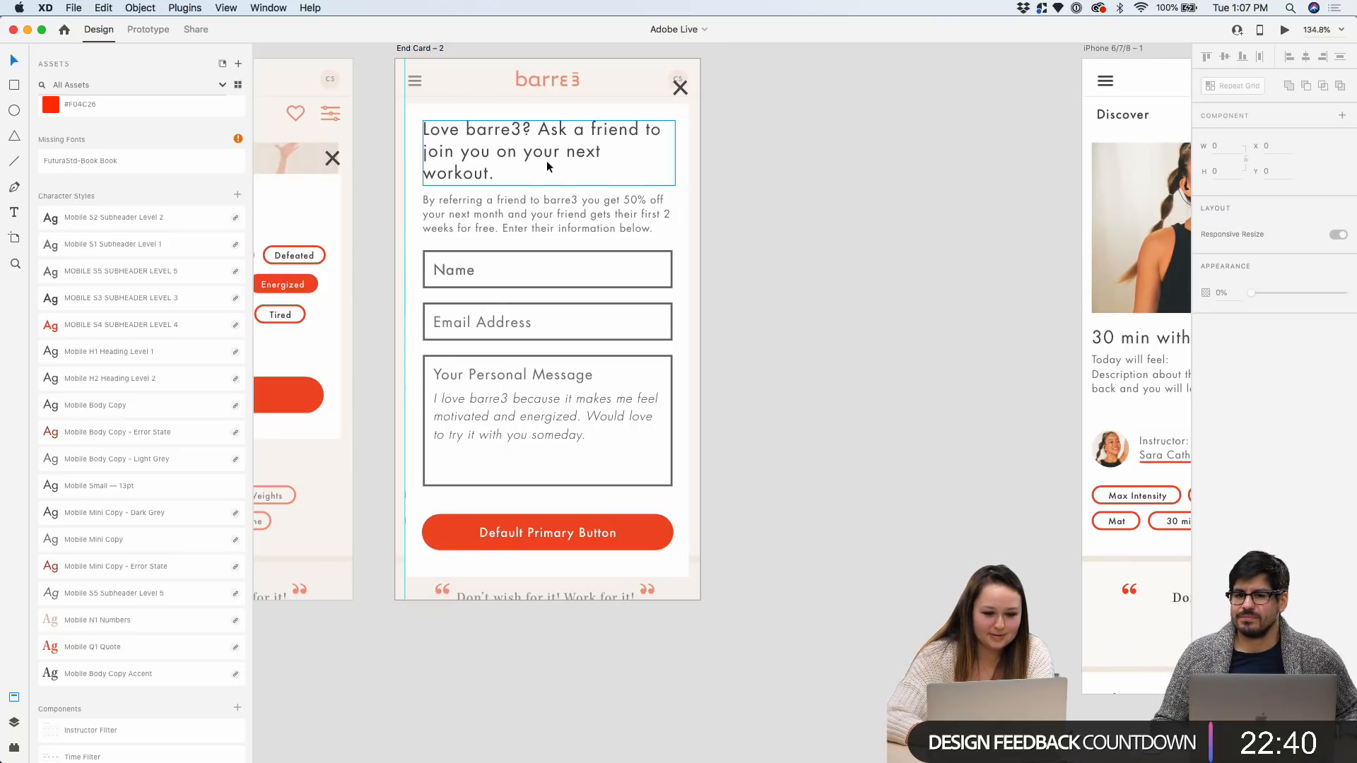
pyautogui.scroll(-3, 536, 193)
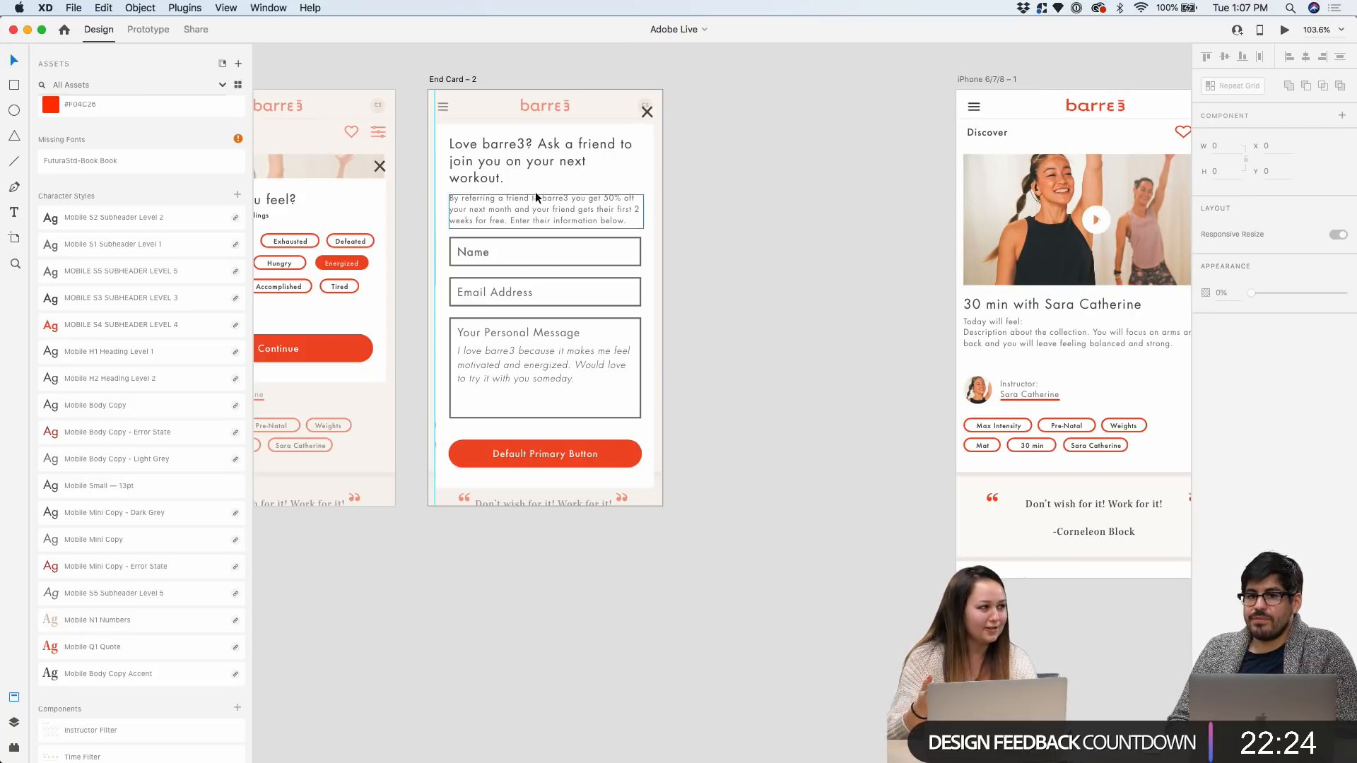
# Relabel the End Card – 2 primary button as 'Submit' and save the document
pyautogui.click(544, 457)
pyautogui.doubleClick(544, 457)
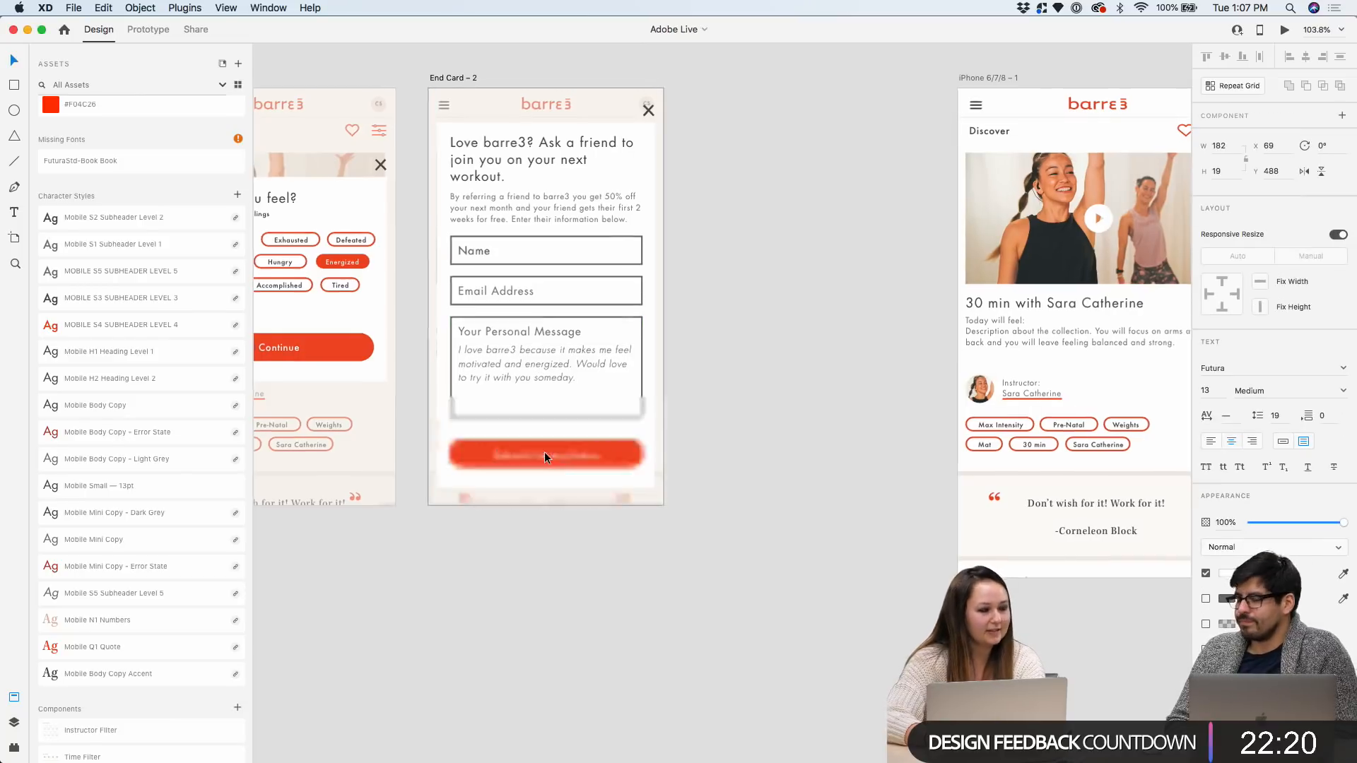
pyautogui.doubleClick(544, 451)
pyautogui.write('Submit')
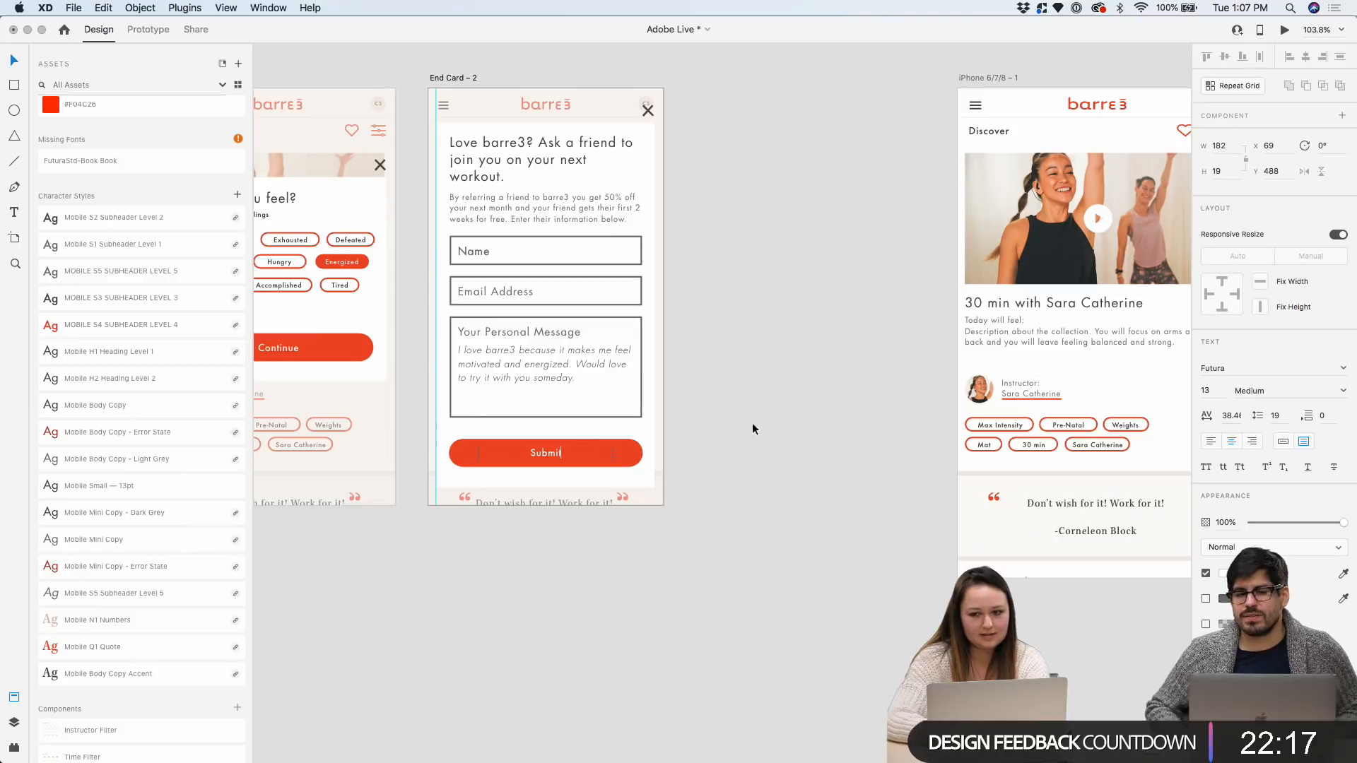
pyautogui.press('Escape')
pyautogui.press('super+s')
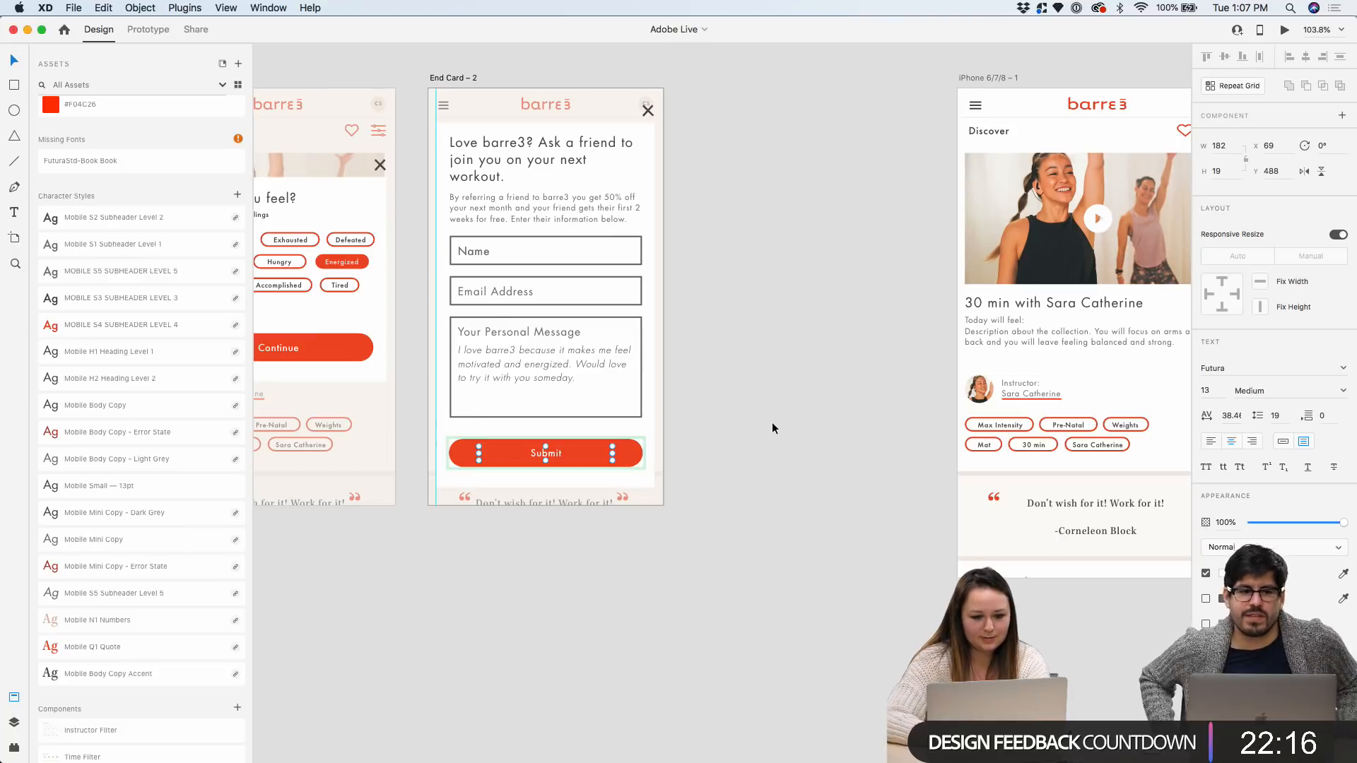
# Push the iPhone 6/7/8 artboard further right of End Card – 2
pyautogui.click(772, 424)
pyautogui.moveTo(978, 78); pyautogui.dragTo(1010, 79)
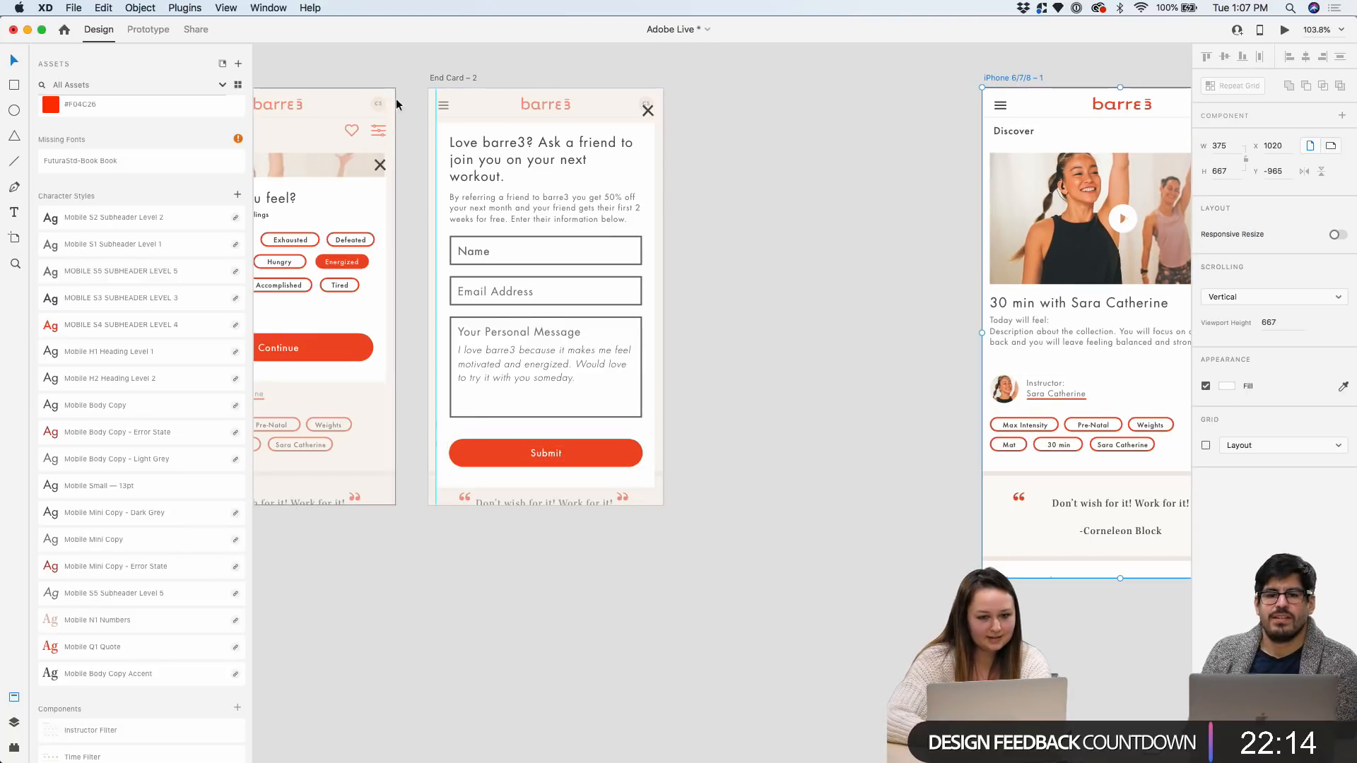
pyautogui.click(444, 78)
pyautogui.scroll(5, 568, 413)
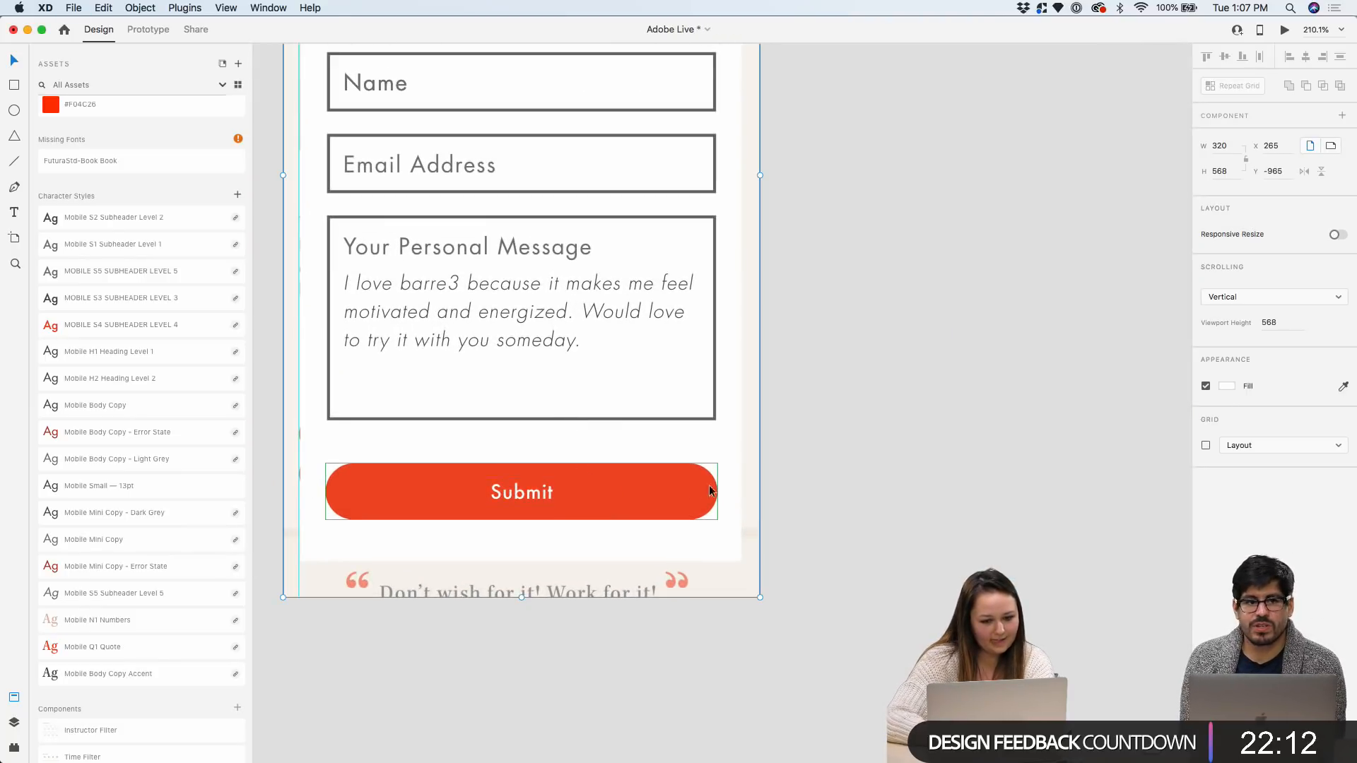
# Inspect the Submit button on the referral card, then reselect the End Card – 2 artboard
pyautogui.click(810, 494)
pyautogui.click(675, 492)
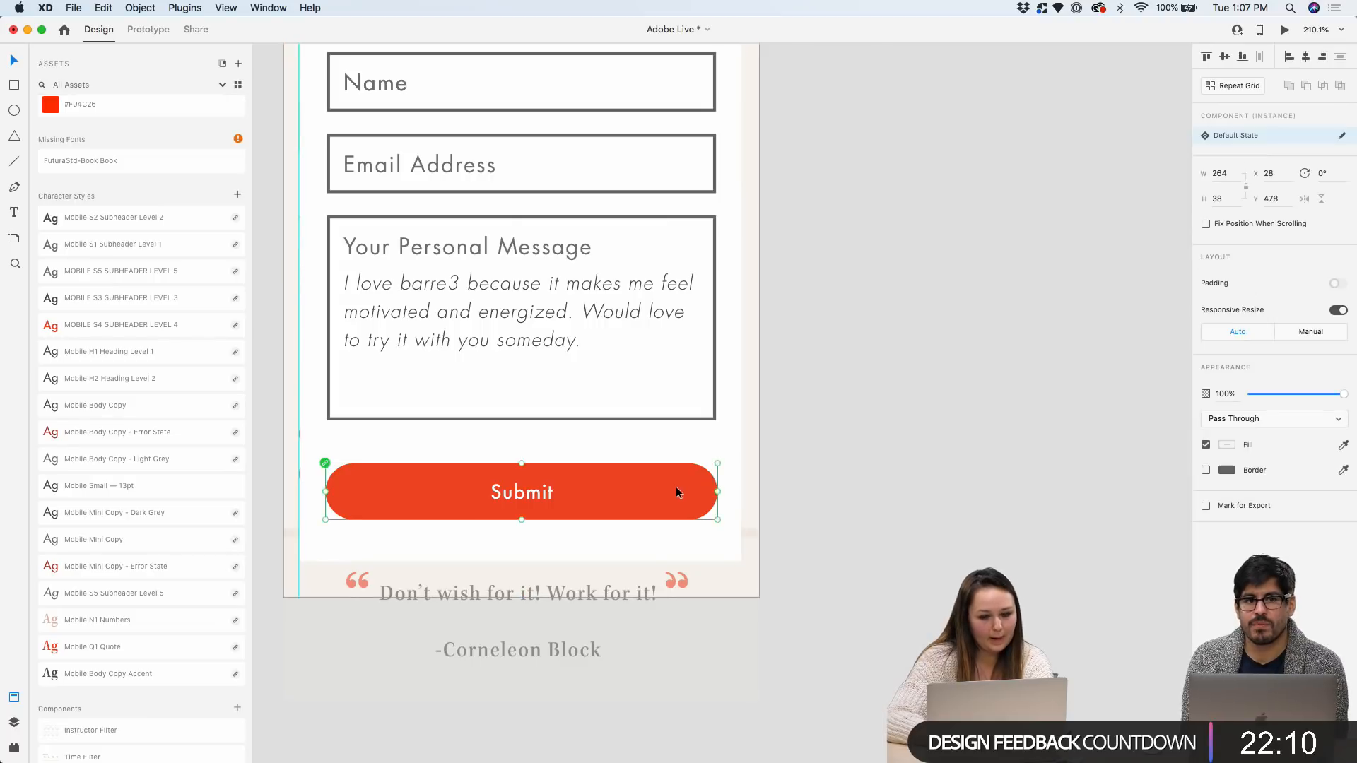
pyautogui.click(911, 349)
pyautogui.scroll(-4, 912, 351)
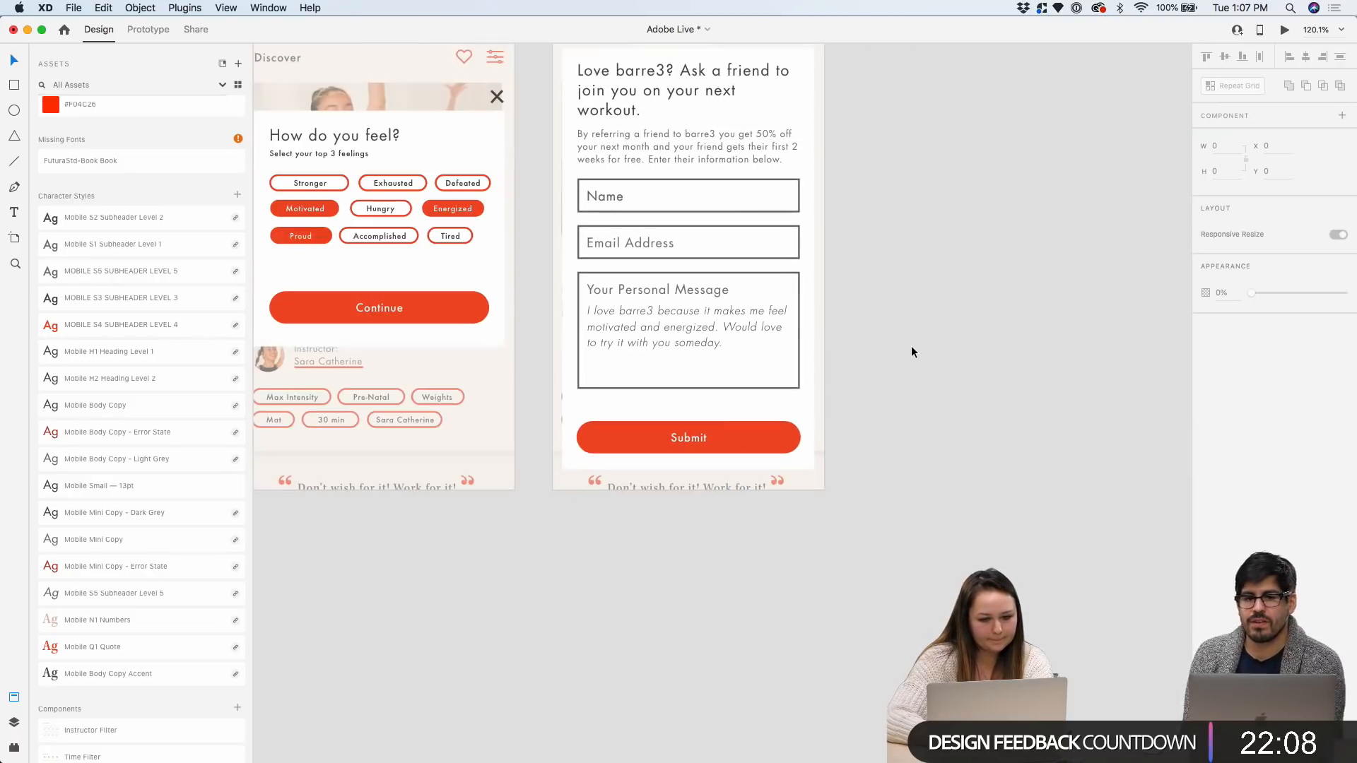
pyautogui.hscroll(3, 910, 351)
pyautogui.scroll(2, 910, 351)
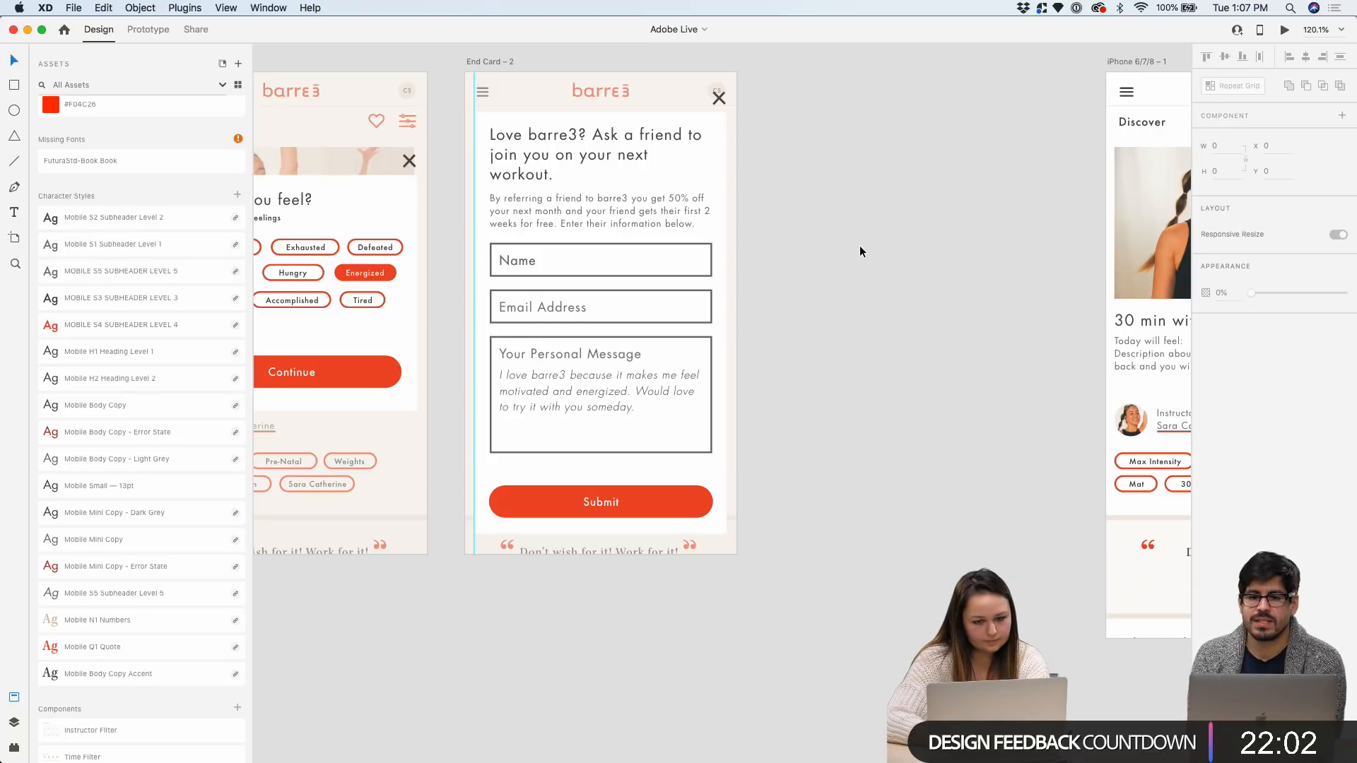
pyautogui.scroll(4, 687, 149)
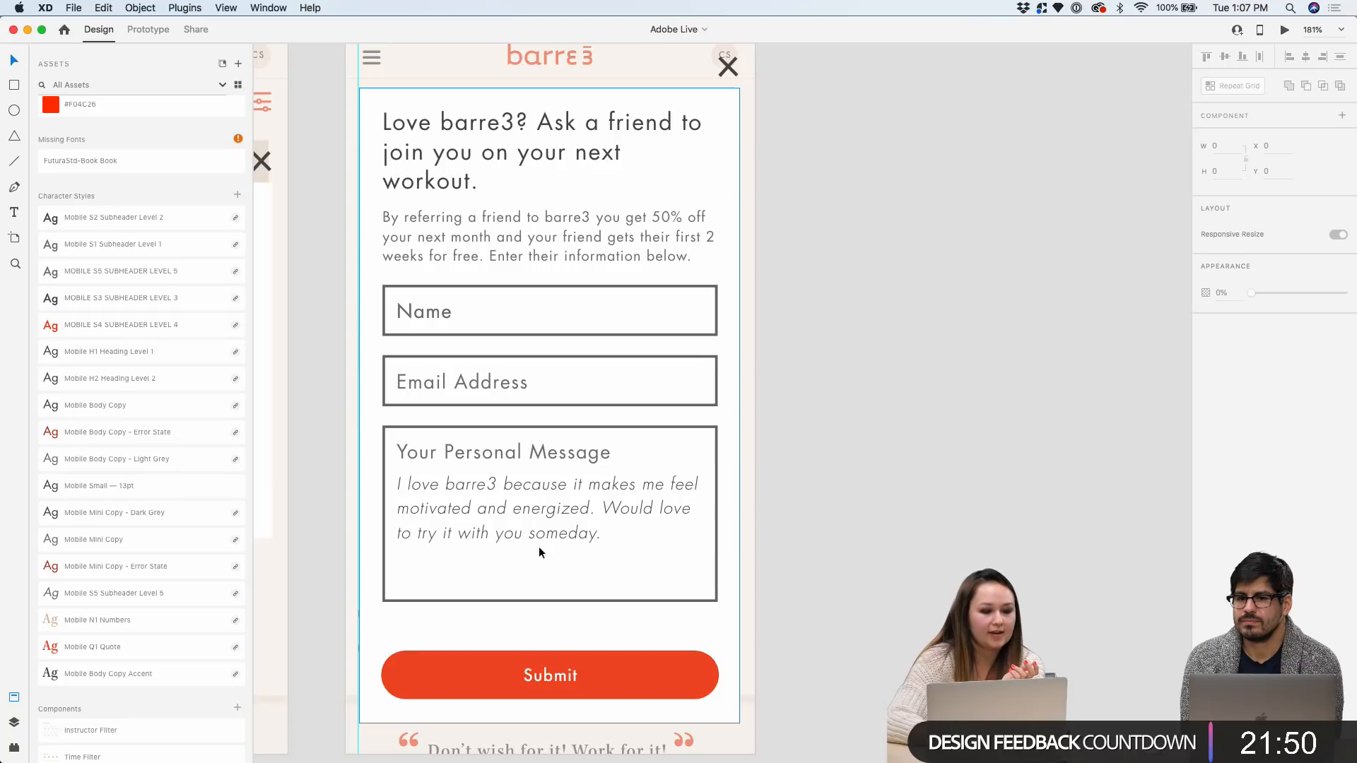
pyautogui.scroll(-3, 538, 545)
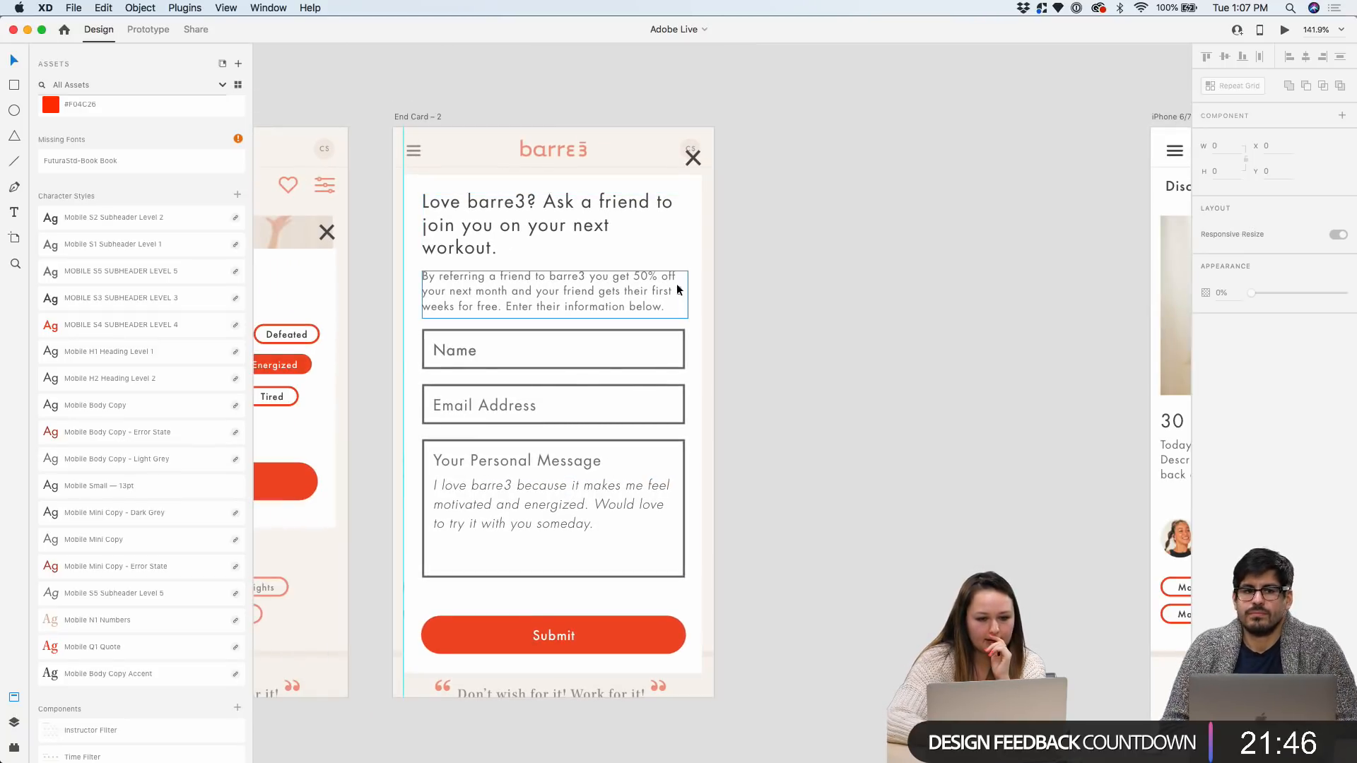
pyautogui.click(428, 117)
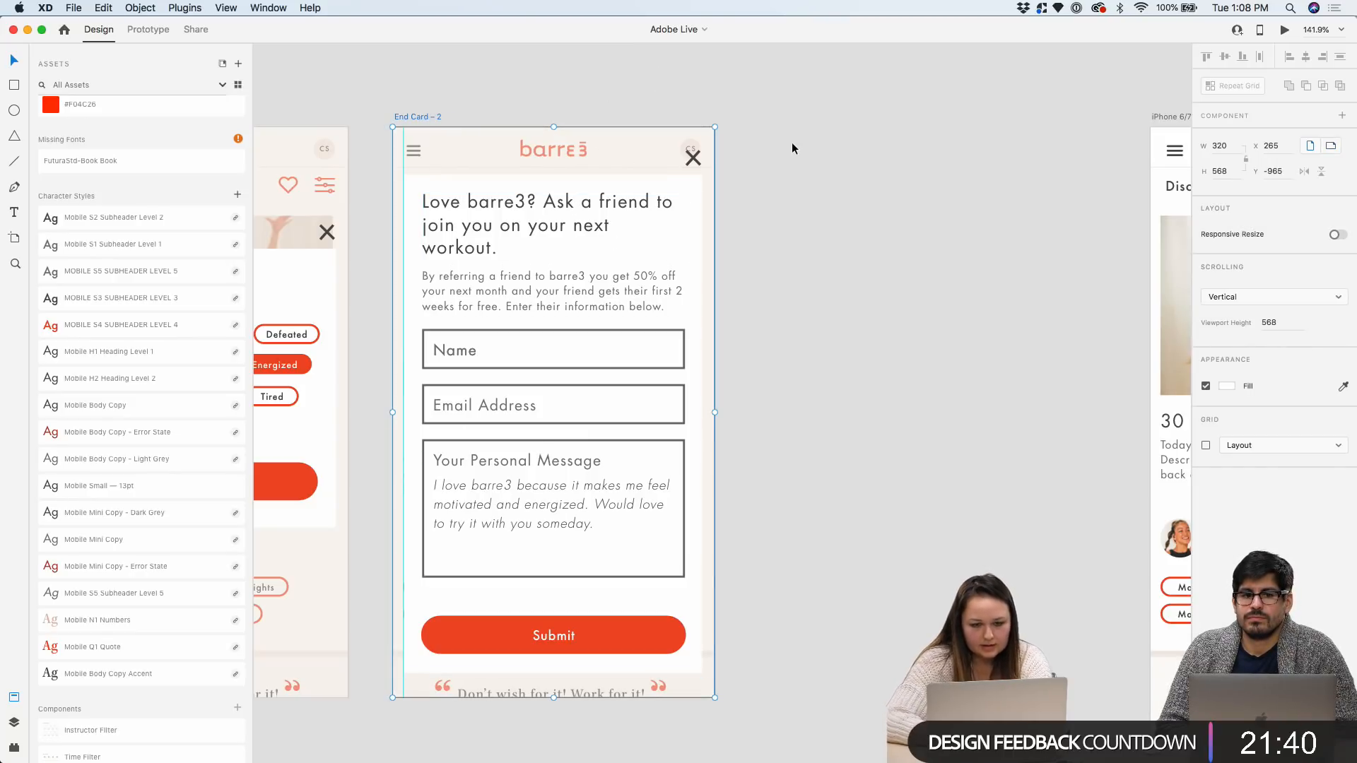
# Duplicate End Card – 2 as End Card – 3 and place it alongside
pyautogui.moveTo(792, 142); pyautogui.dragTo(871, 157)
pyautogui.press('super+v')
pyautogui.moveTo(814, 117); pyautogui.dragTo(774, 117)
pyautogui.scroll(2, 854, 405)
pyautogui.click(1105, 277)
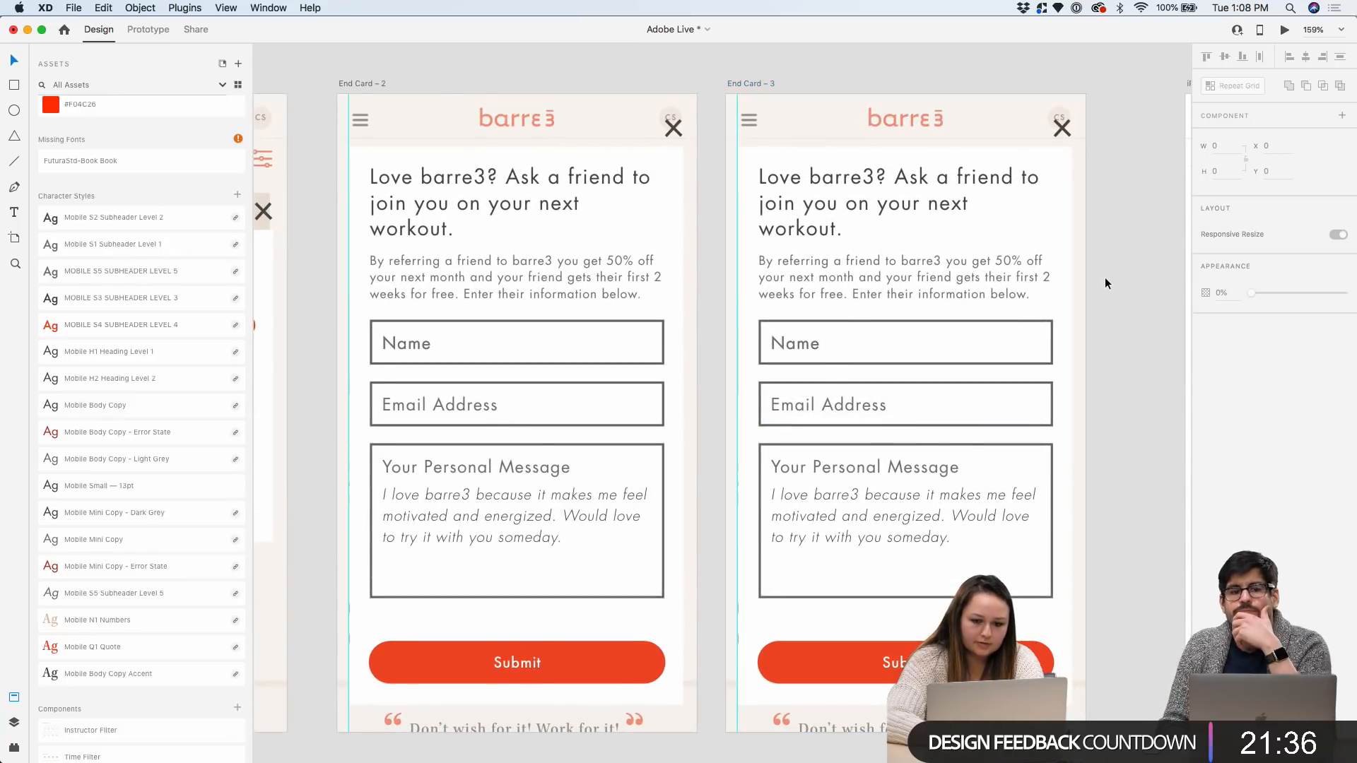
# Move the iPhone 6/7/8 artboard further right to make room
pyautogui.hscroll(5, 1105, 277)
pyautogui.scroll(-2, 1104, 277)
pyautogui.moveTo(796, 138); pyautogui.dragTo(965, 138)
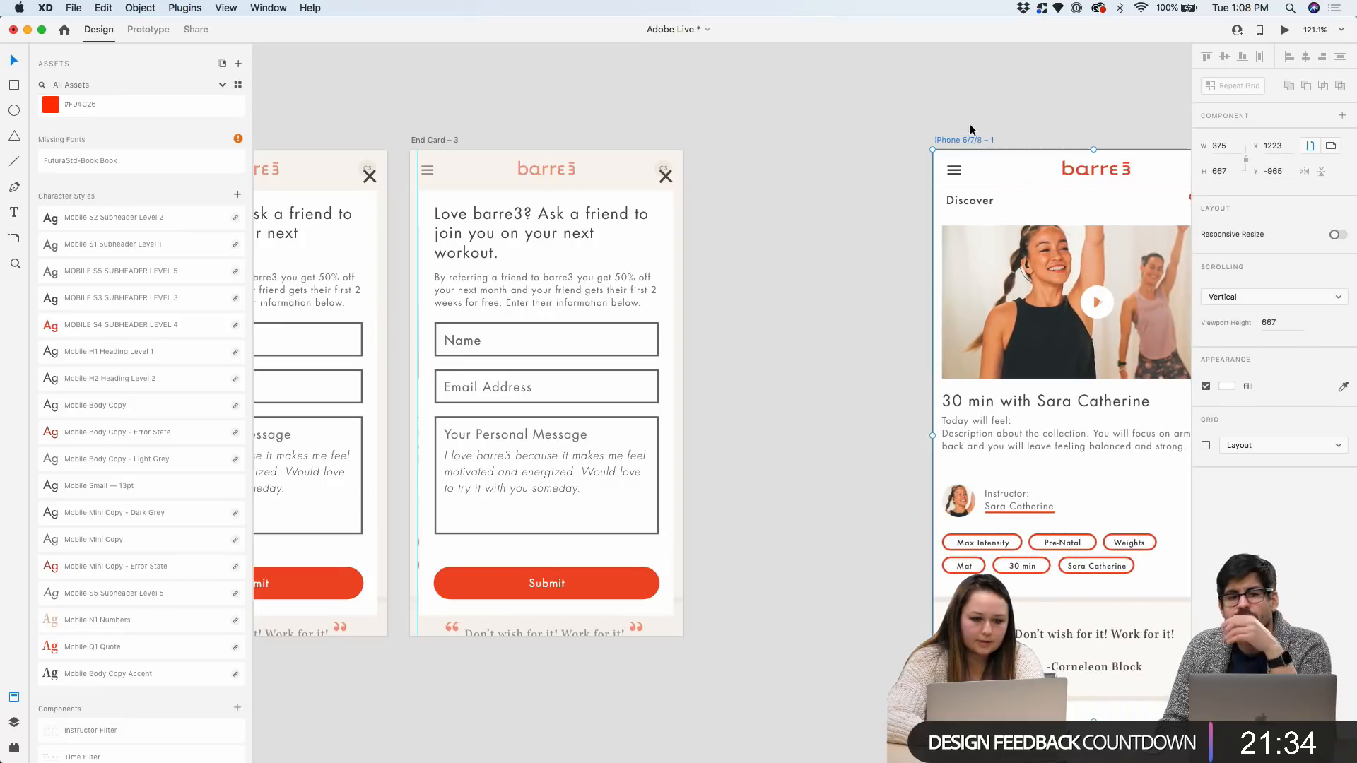
pyautogui.hscroll(-2, 760, 144)
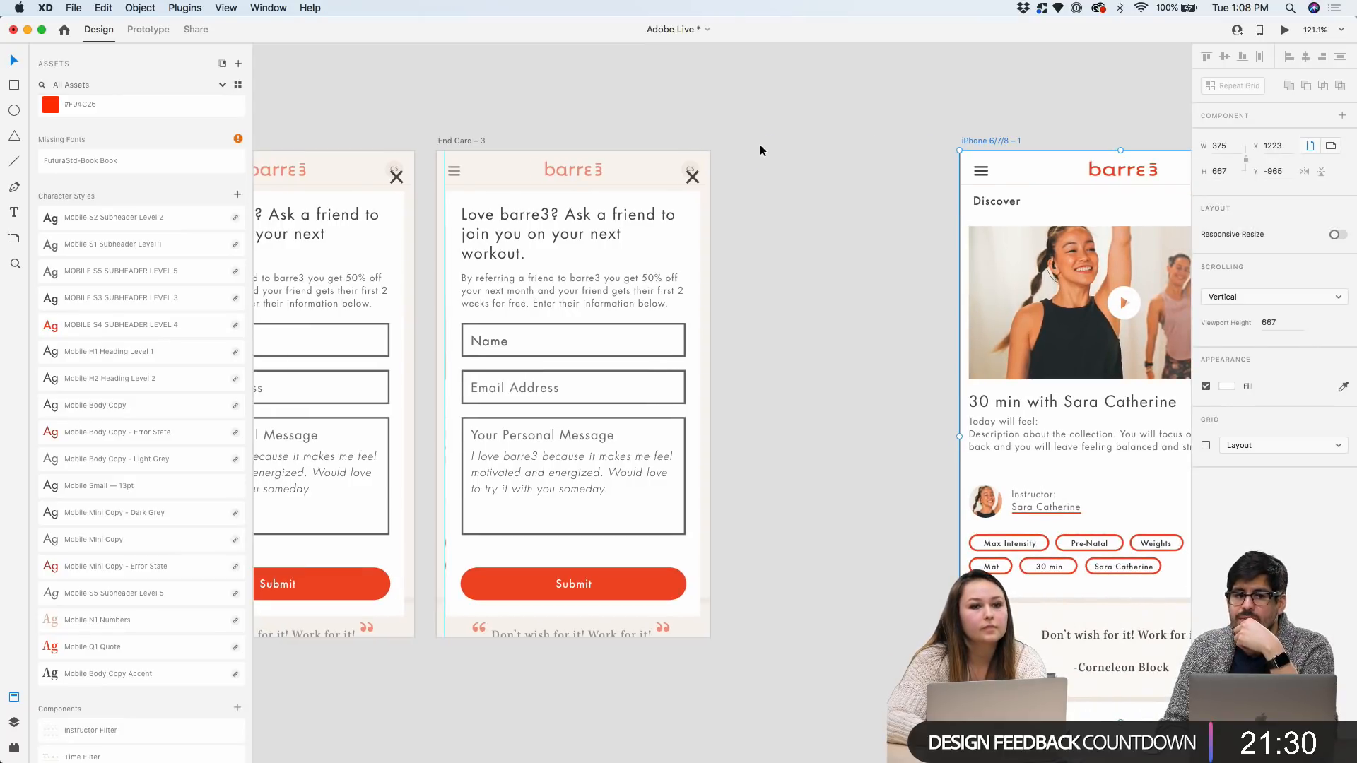
pyautogui.hscroll(-15, 760, 145)
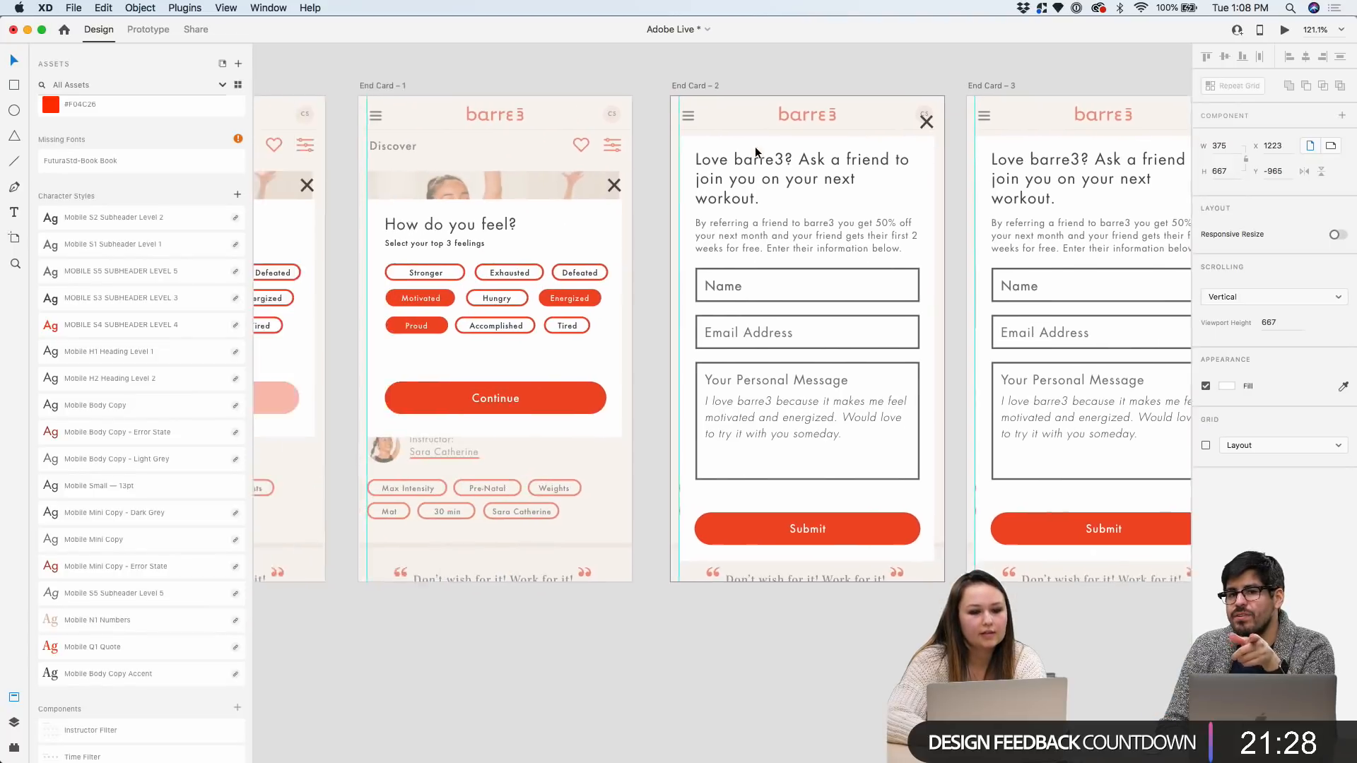
pyautogui.hscroll(-10, 505, 191)
pyautogui.scroll(3, 521, 296)
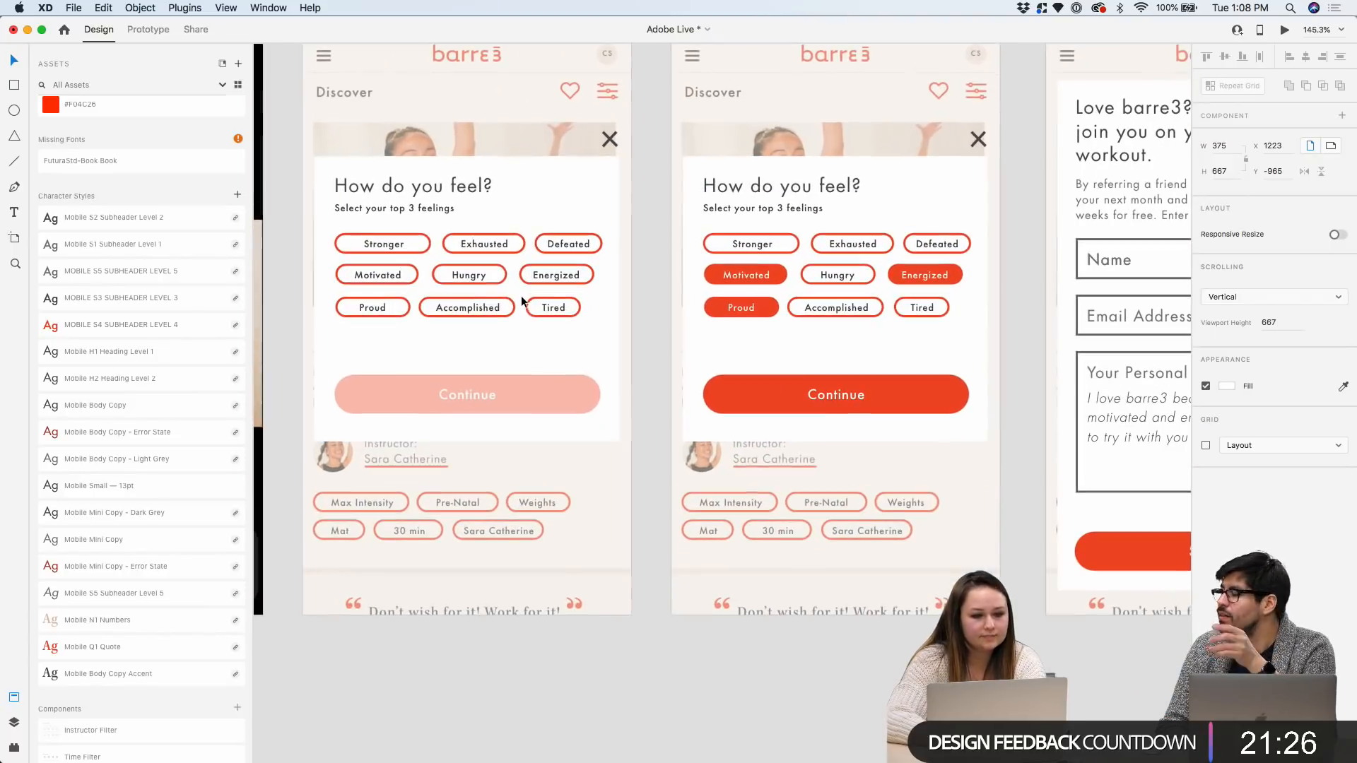
# Place a small link button under Continue on the How do you feel? card
pyautogui.click(510, 342)
pyautogui.scroll(4, 510, 342)
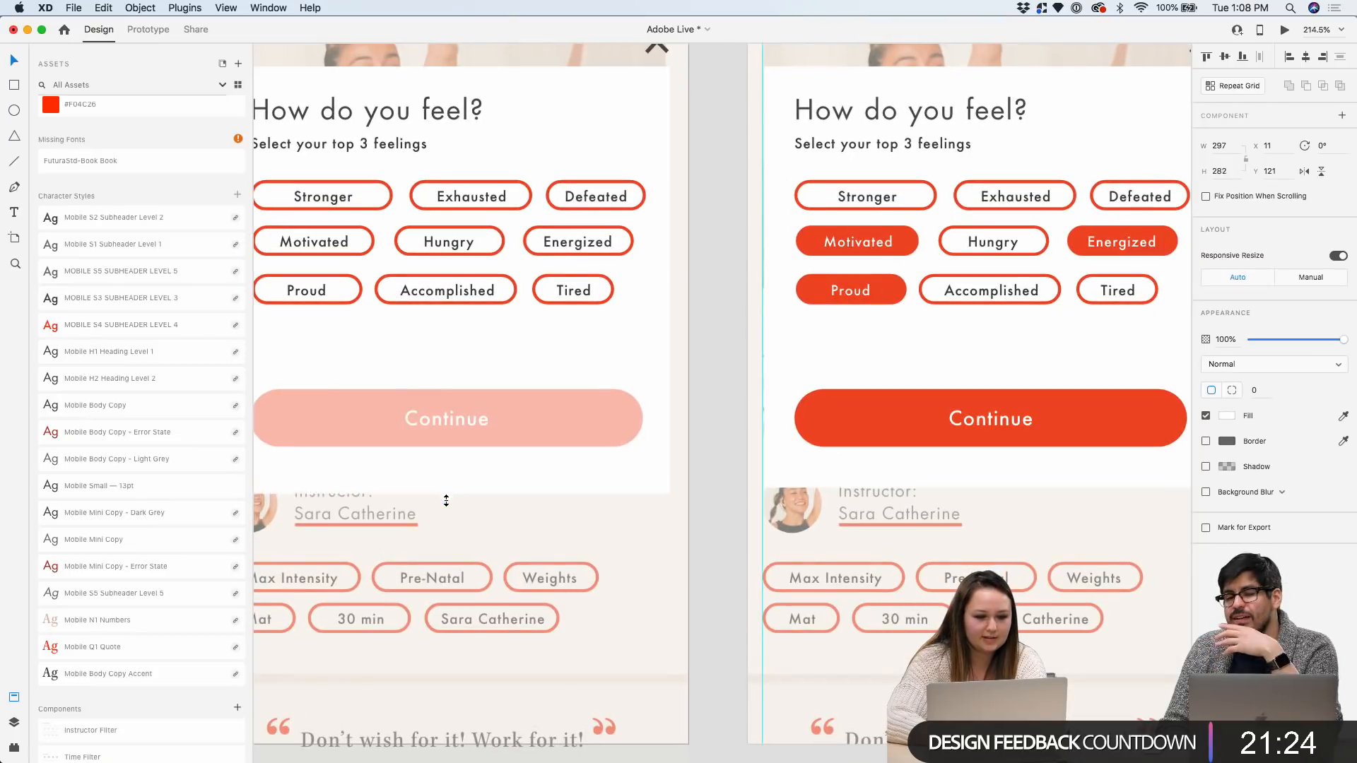
pyautogui.scroll(-4, 446, 523)
pyautogui.click(630, 303)
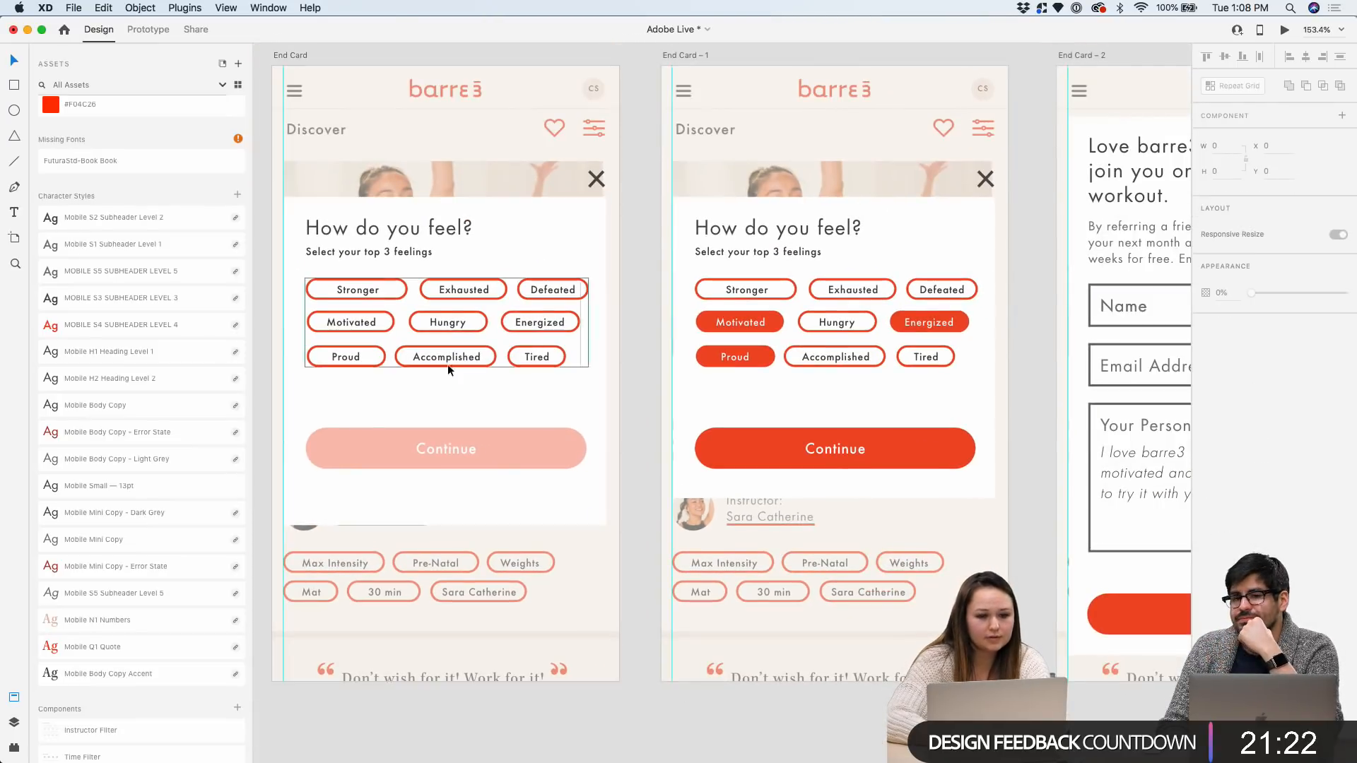
pyautogui.scroll(3, 340, 467)
pyautogui.scroll(-5, 179, 454)
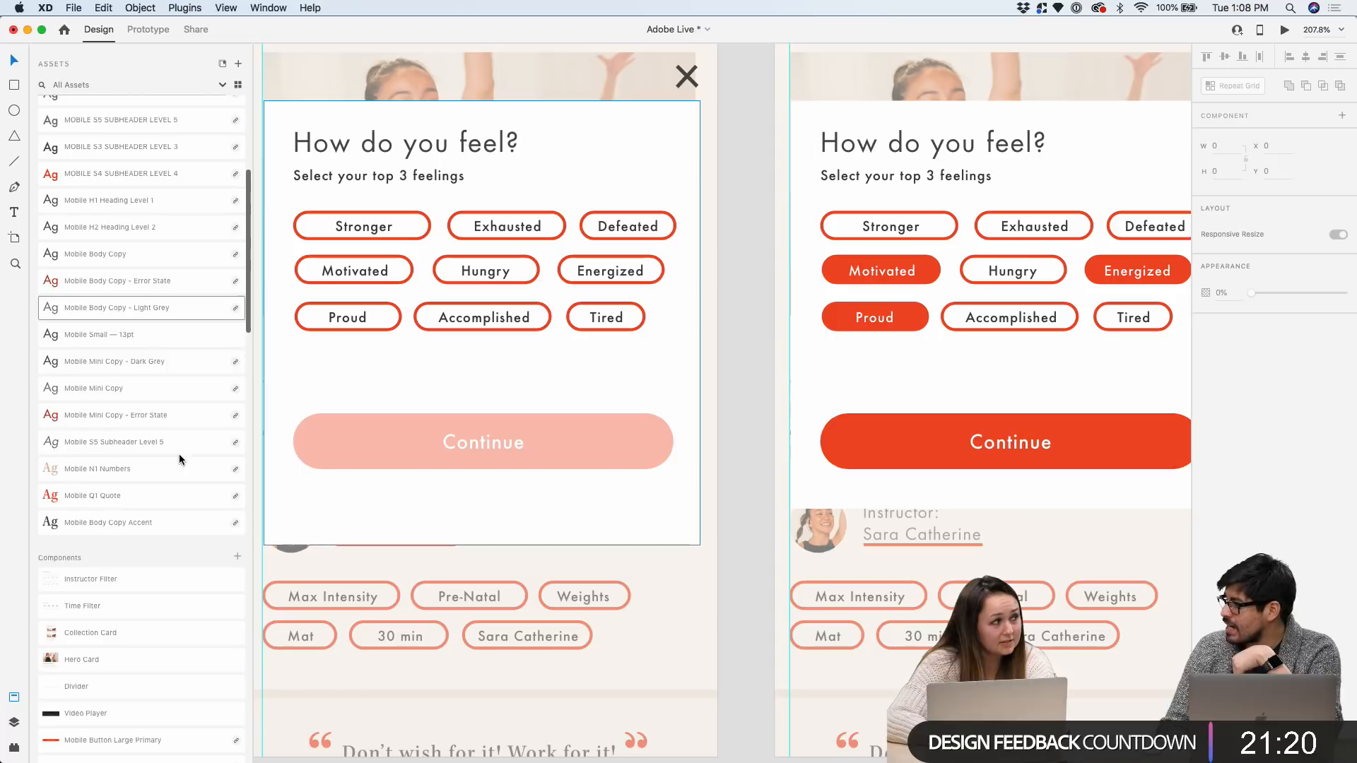
pyautogui.scroll(-5, 179, 457)
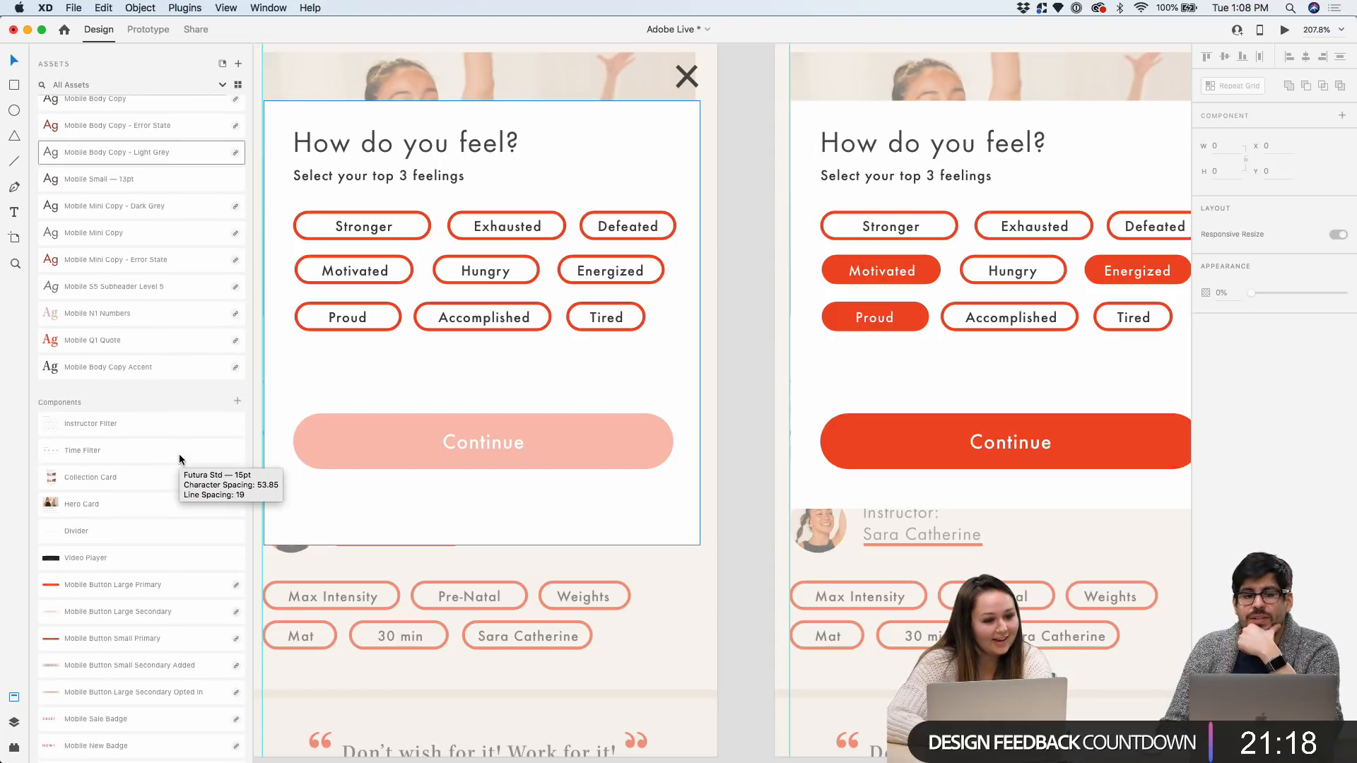
pyautogui.scroll(-15, 180, 457)
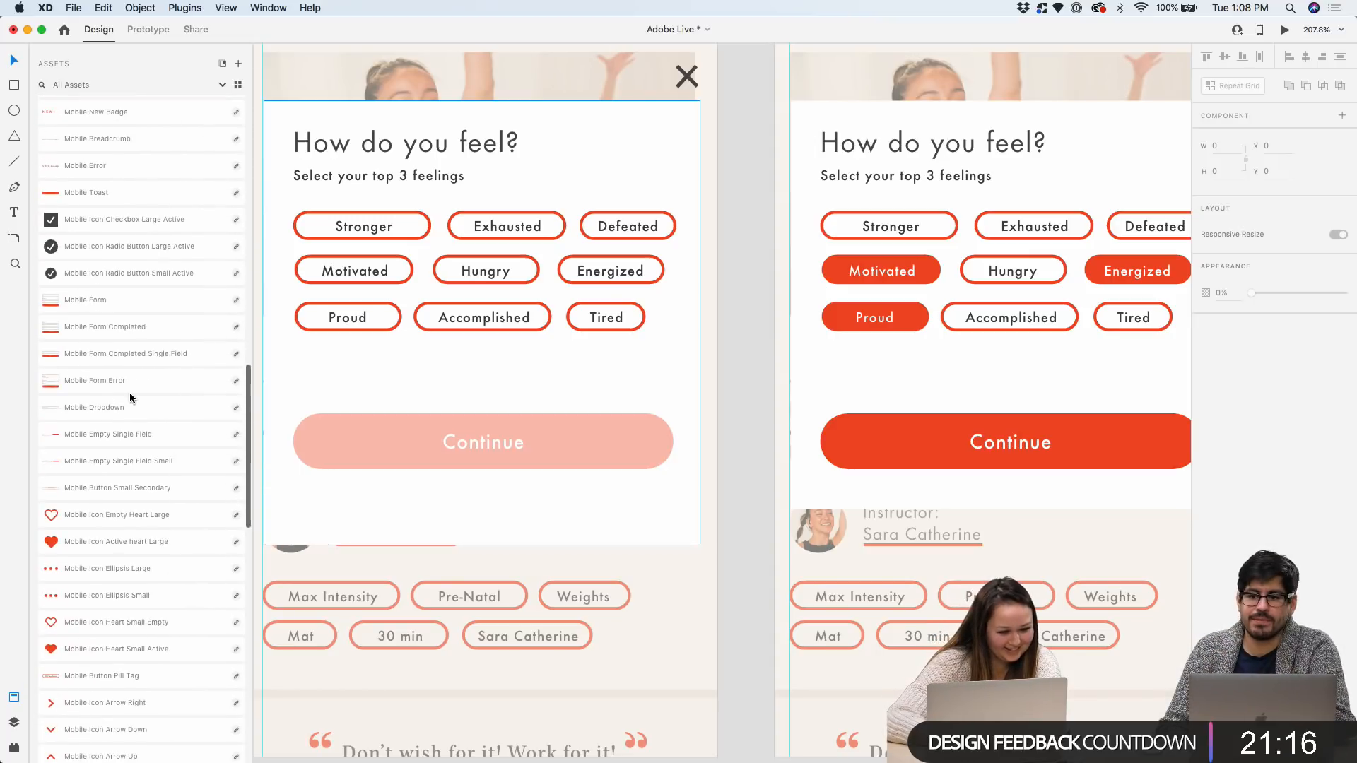
pyautogui.scroll(-15, 129, 395)
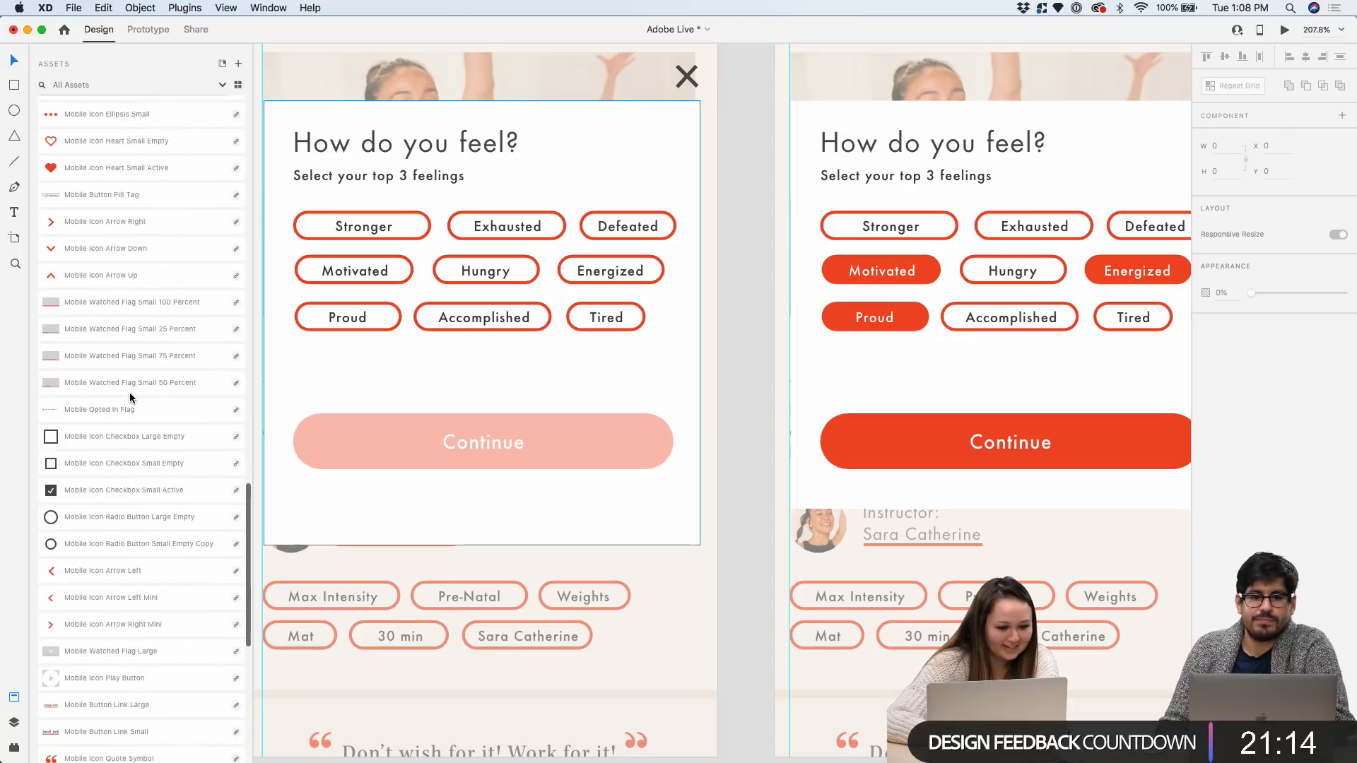
pyautogui.scroll(-15, 116, 599)
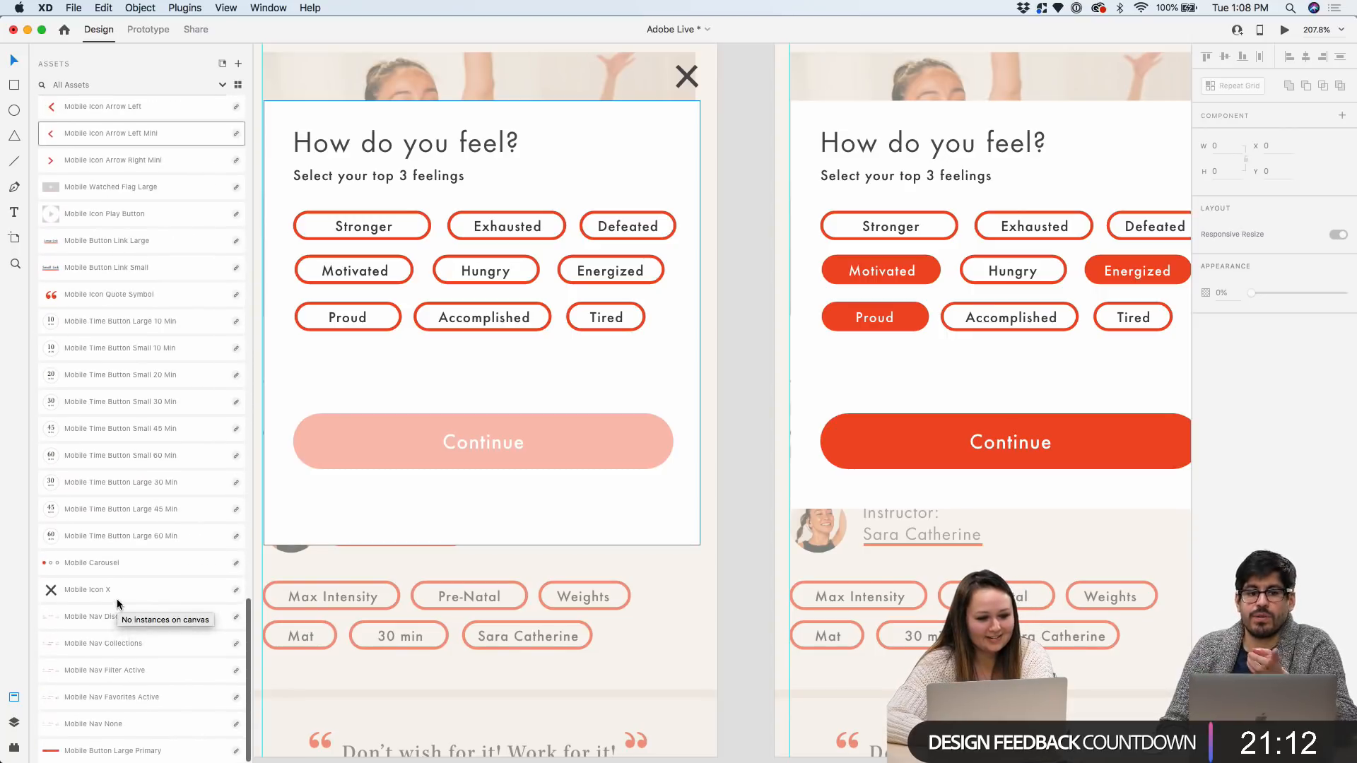
pyautogui.scroll(3, 117, 605)
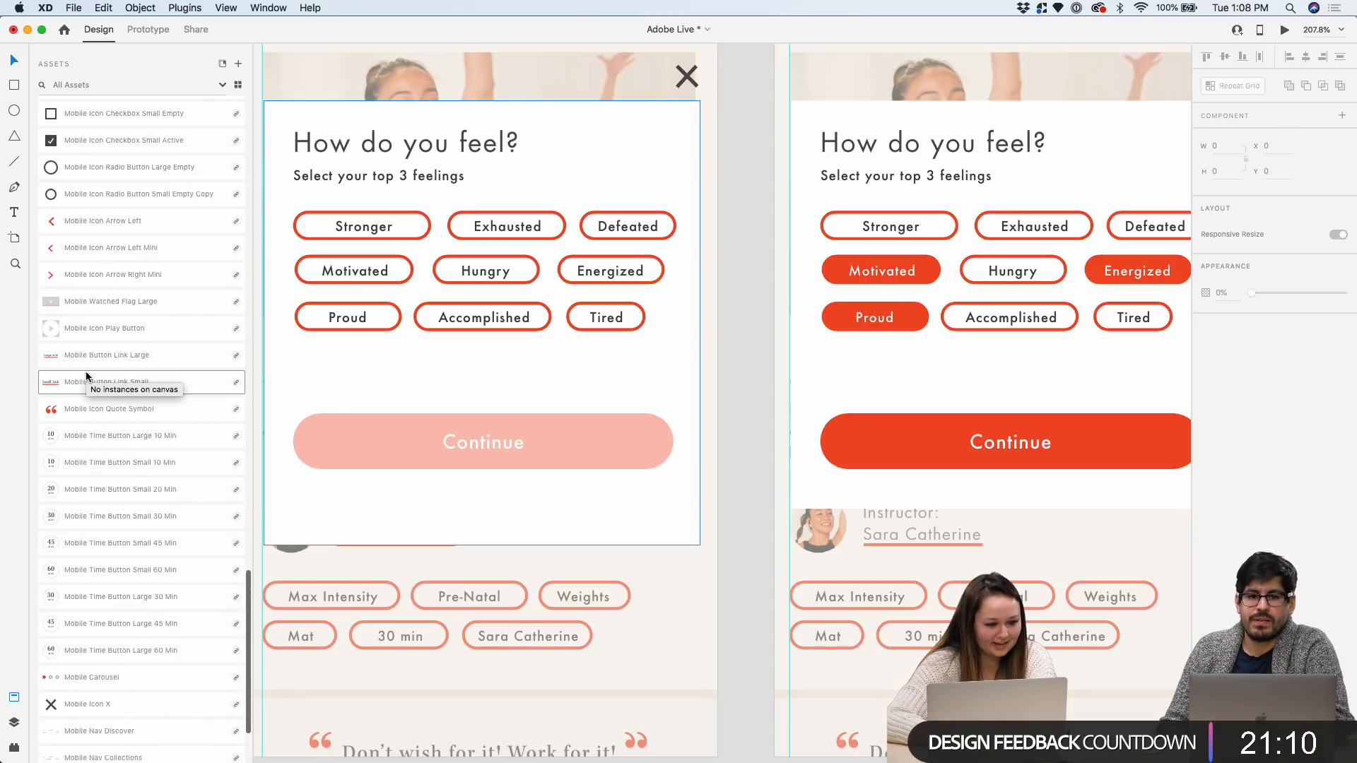
pyautogui.moveTo(139, 388); pyautogui.dragTo(504, 502)
# Change the link's text to read Skip
pyautogui.doubleClick(505, 502)
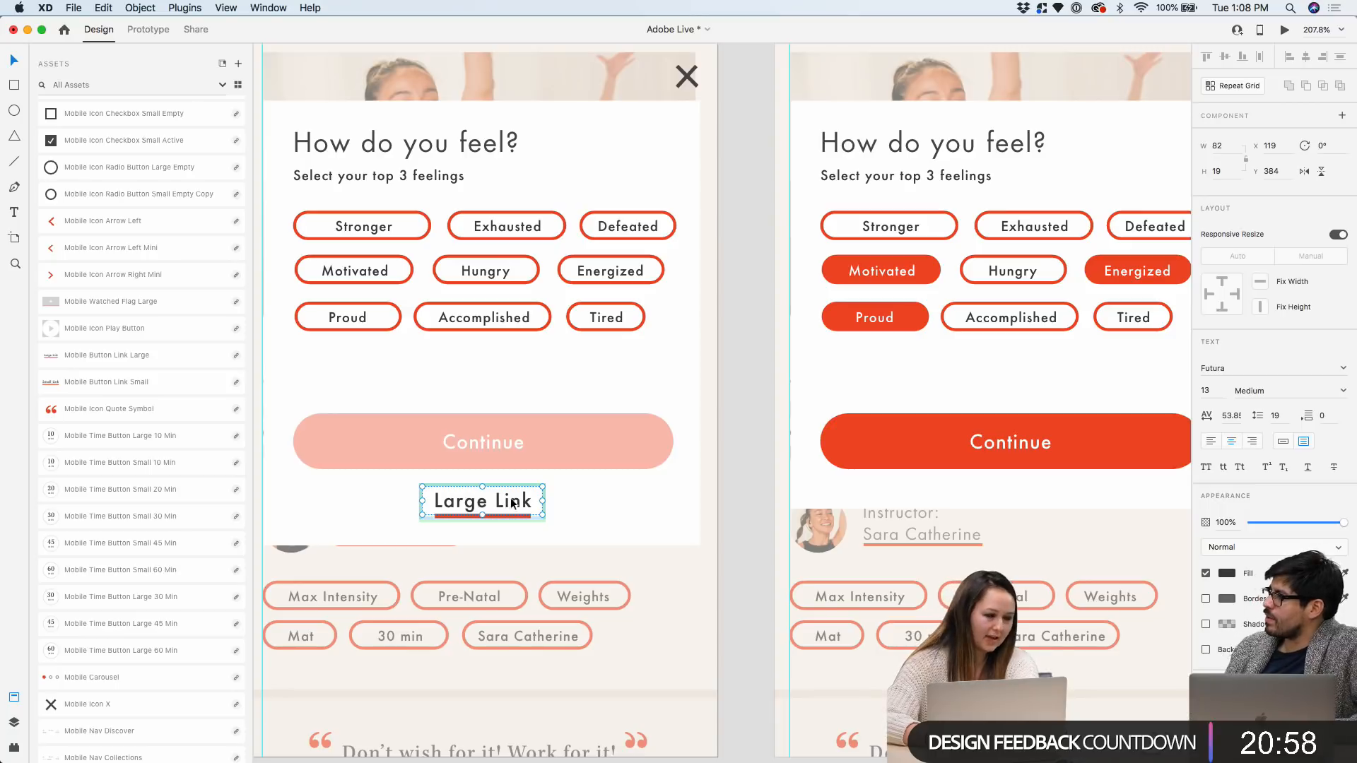
pyautogui.scroll(1, 510, 497)
pyautogui.doubleClick(494, 498)
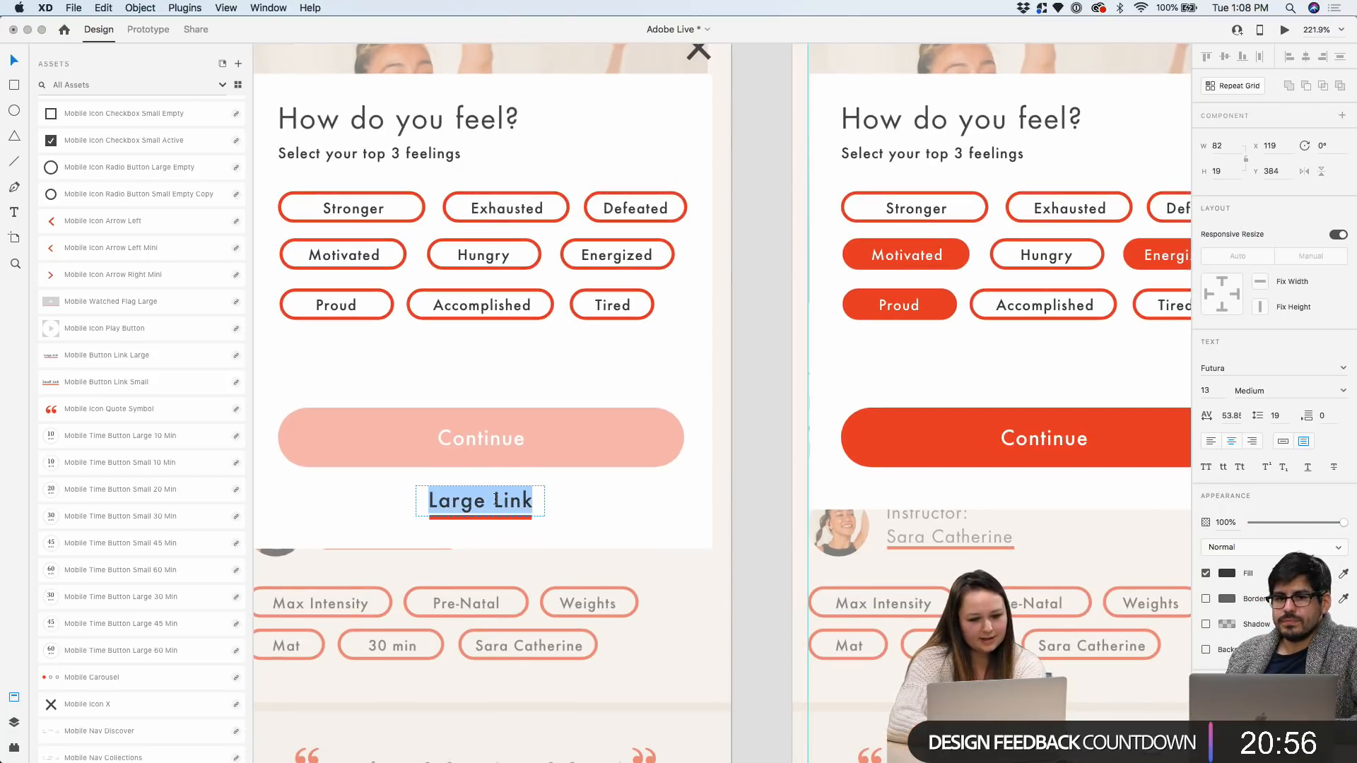
pyautogui.write('Skip')
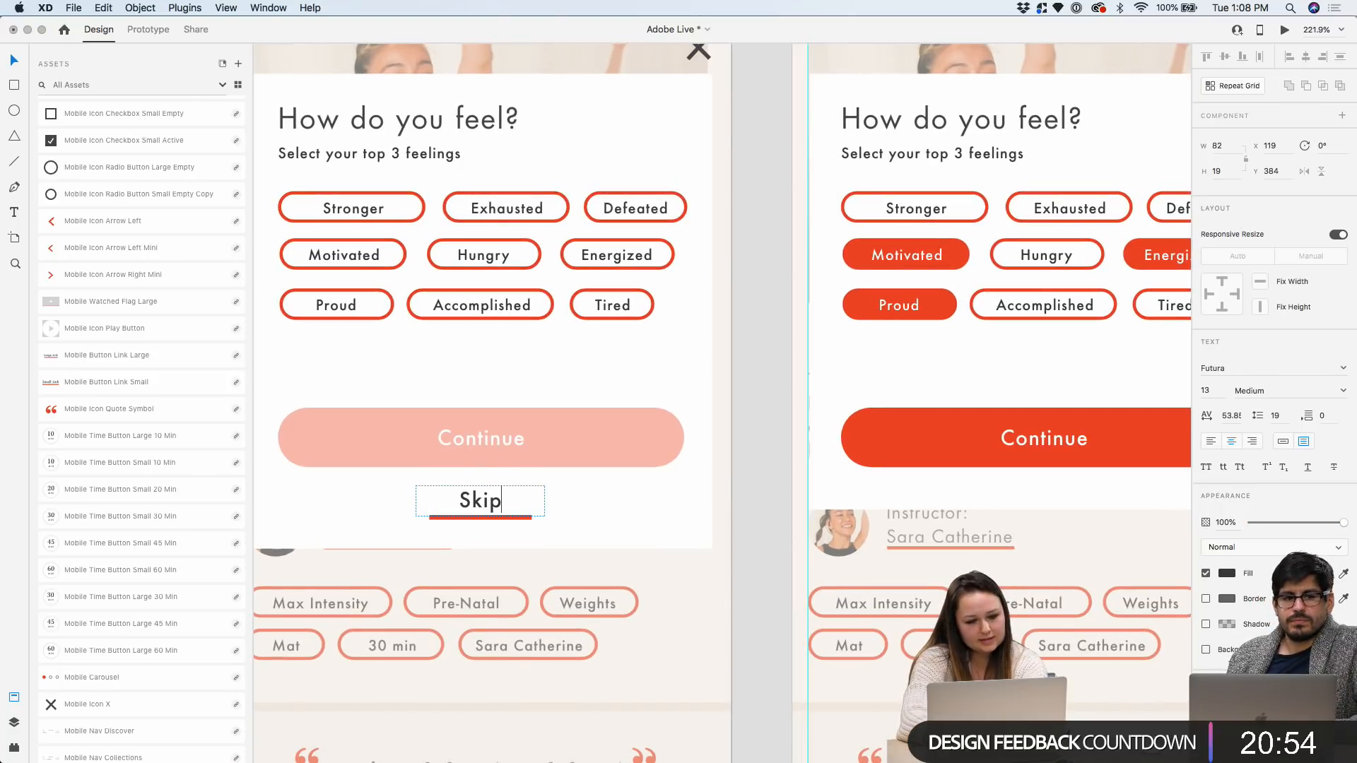
pyautogui.press('Escape')
# Centre the red underline beneath the word Skip
pyautogui.scroll(3, 562, 502)
pyautogui.click(487, 530)
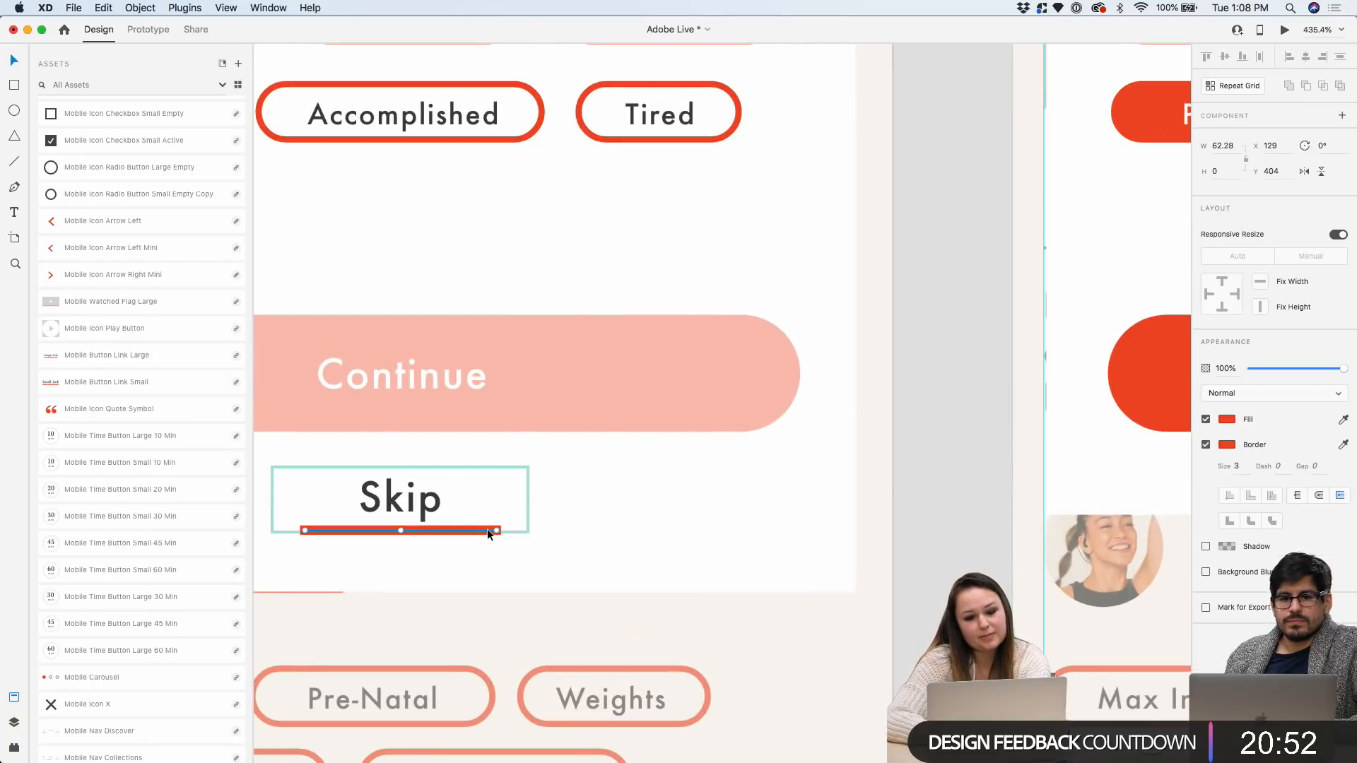
pyautogui.moveTo(491, 529); pyautogui.dragTo(449, 531)
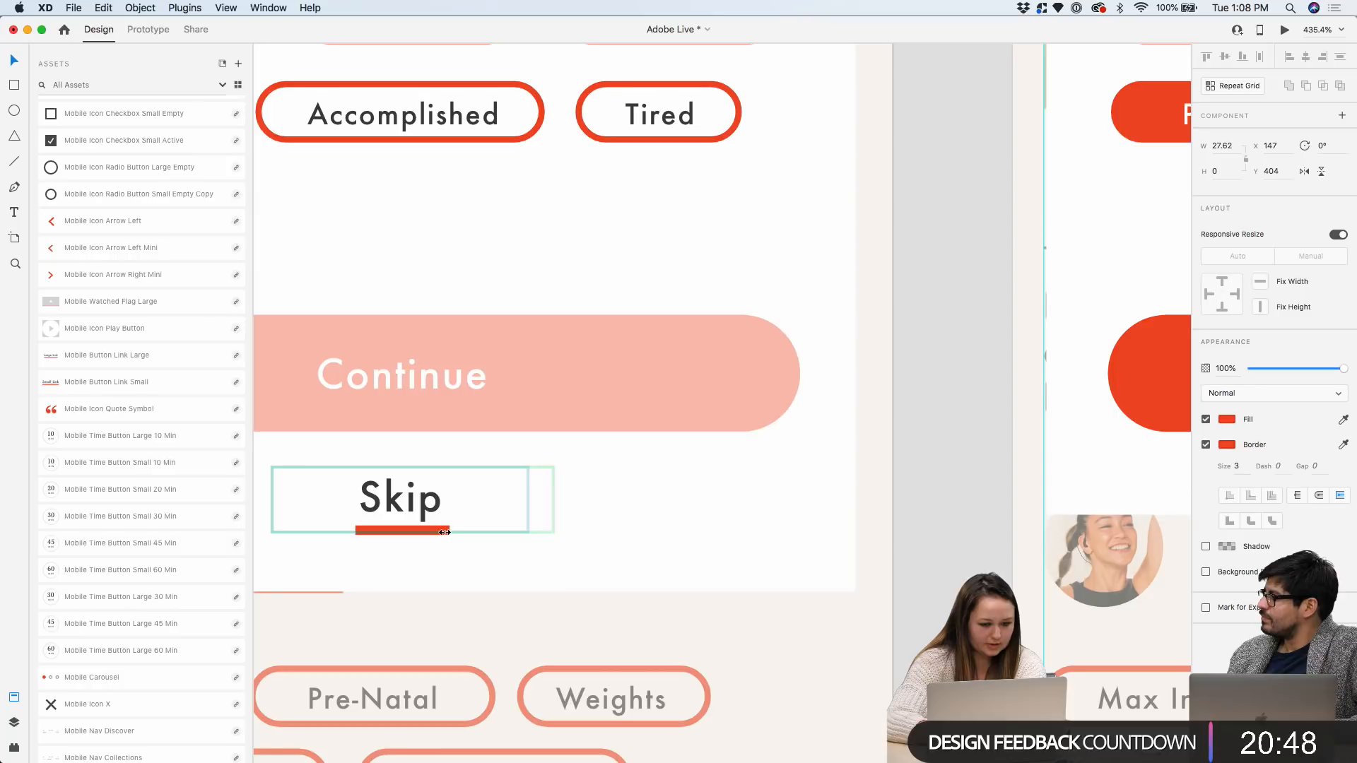
pyautogui.scroll(-2, 502, 518)
pyautogui.click(680, 515)
pyautogui.scroll(-2, 680, 515)
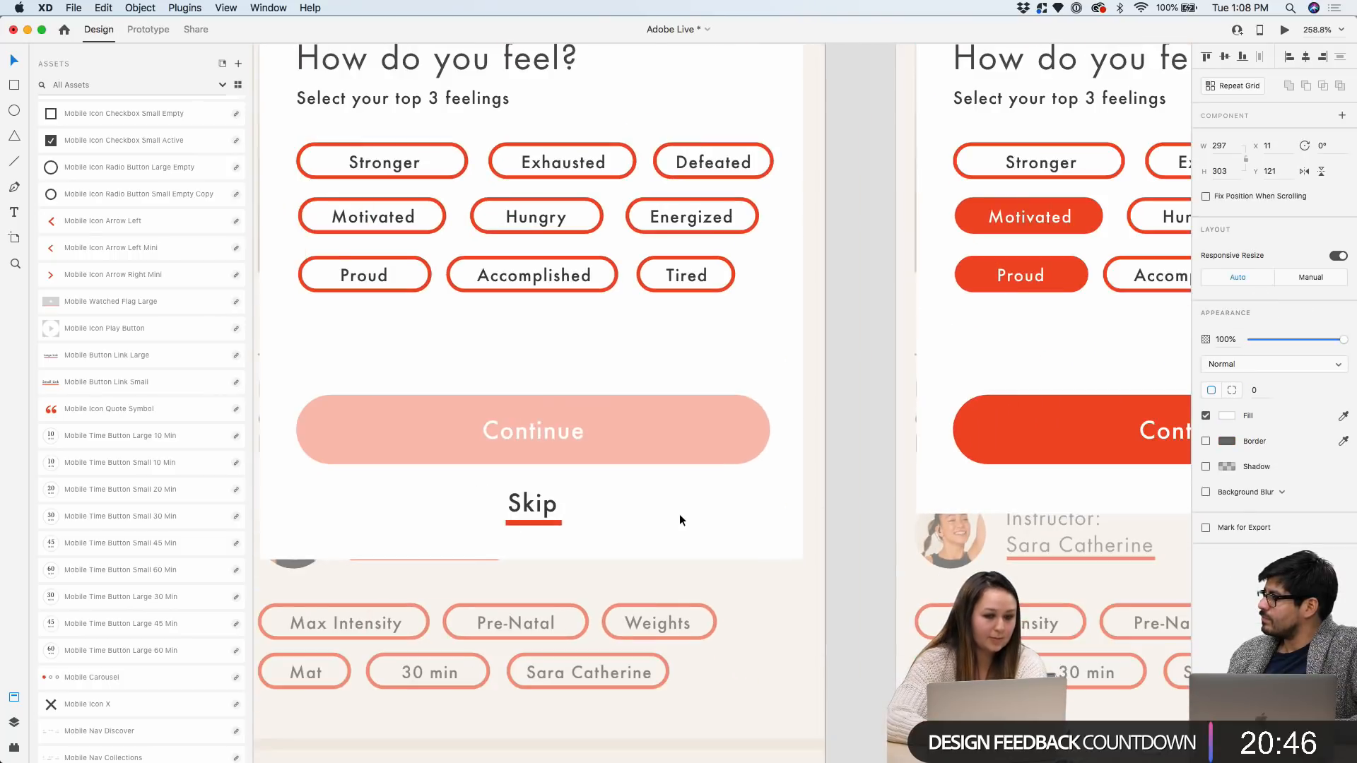
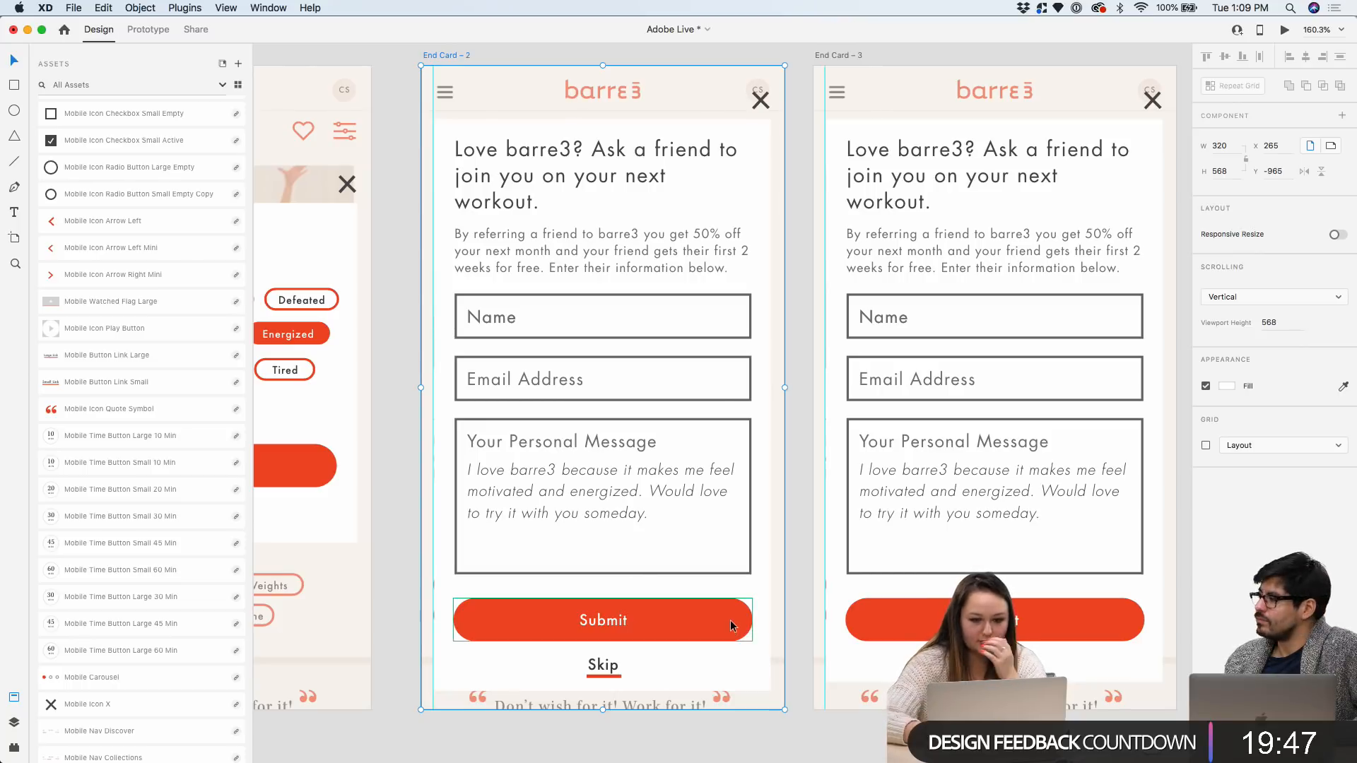
# Delete the duplicate End Card – 3 artboard, keeping End Card – 2 with the referral form
pyautogui.hscroll(4, 1029, 389)
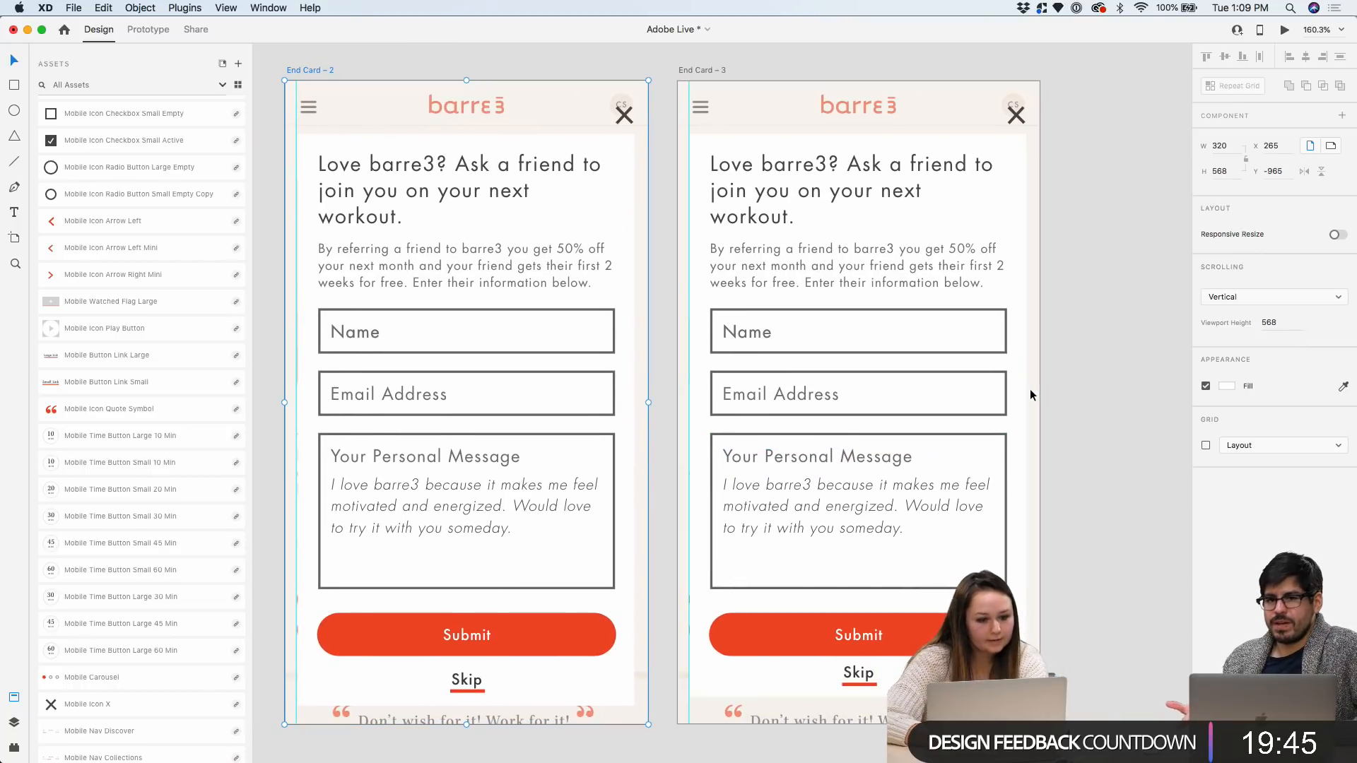
pyautogui.scroll(-3, 1029, 391)
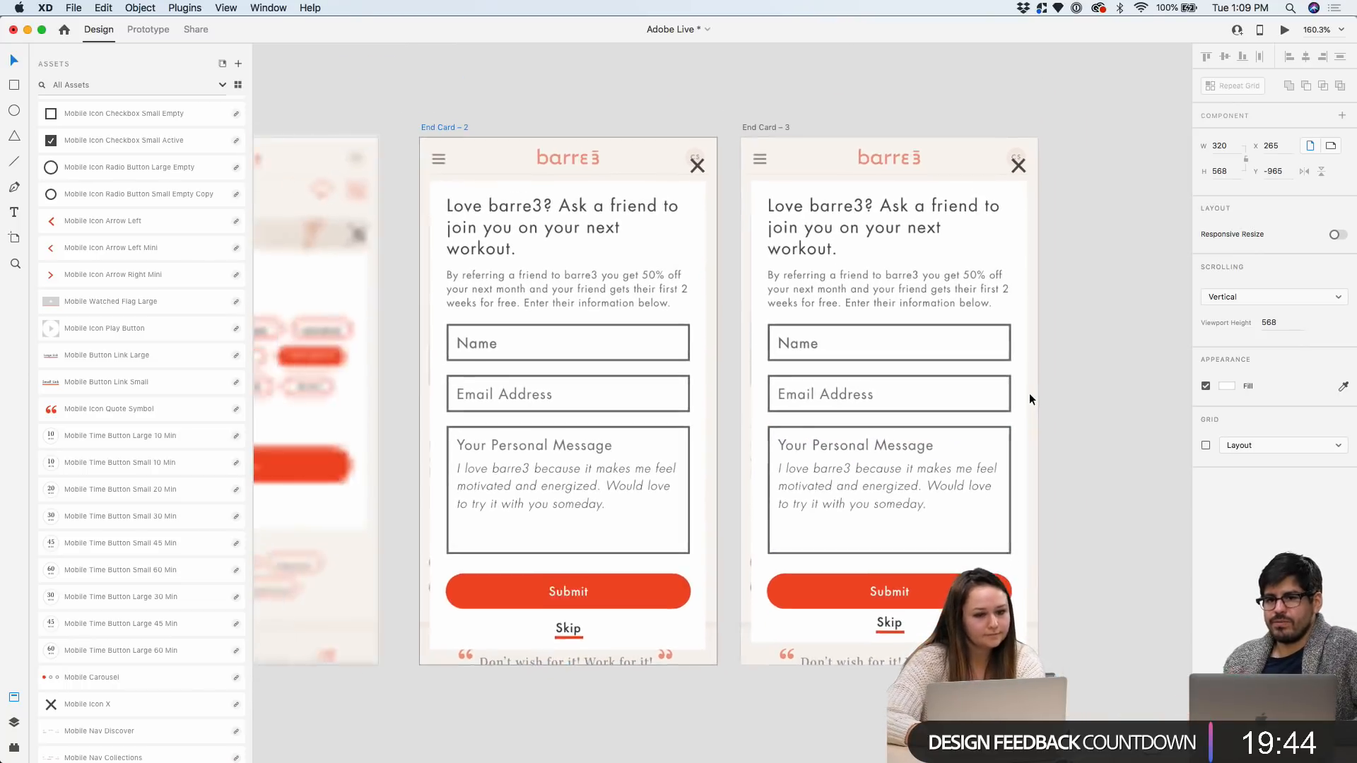
pyautogui.click(813, 120)
pyautogui.hscroll(3, 824, 112)
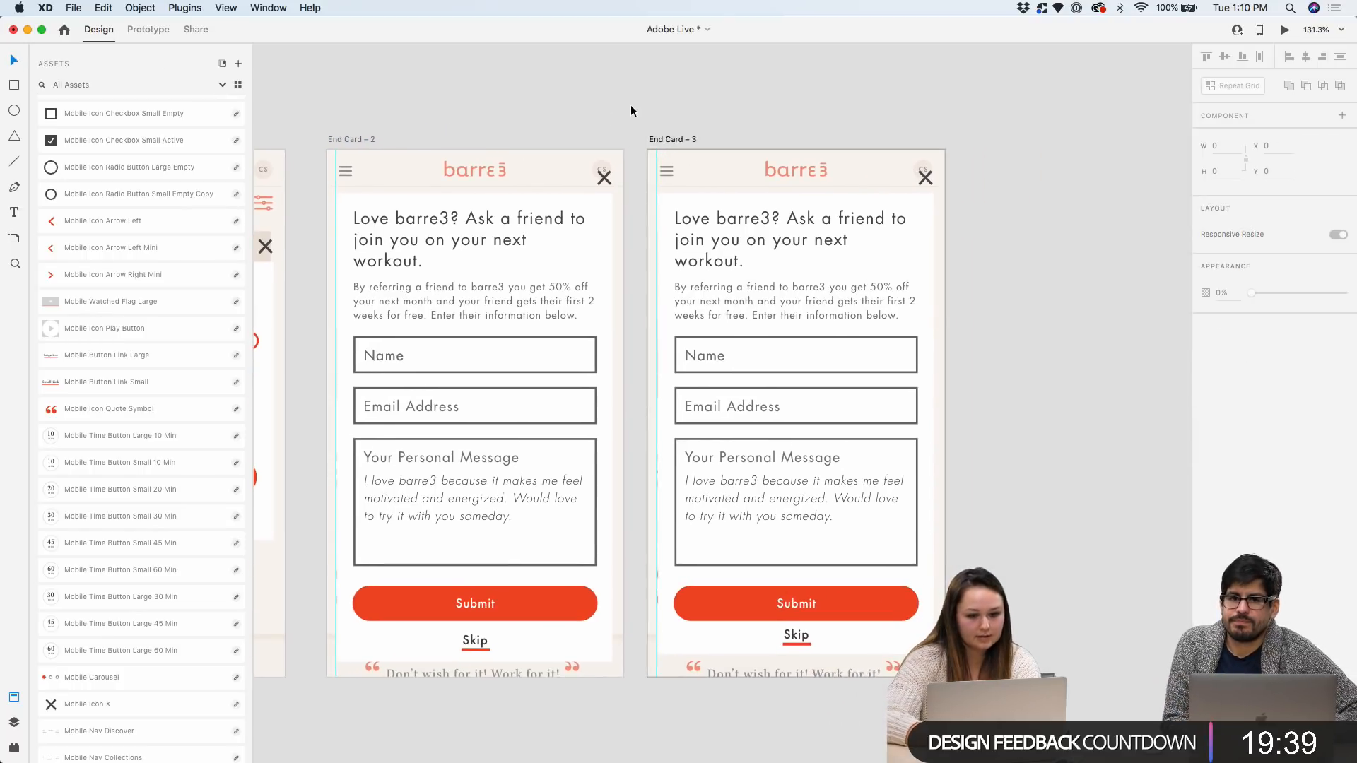
pyautogui.scroll(2, 883, 520)
pyautogui.scroll(-2, 931, 265)
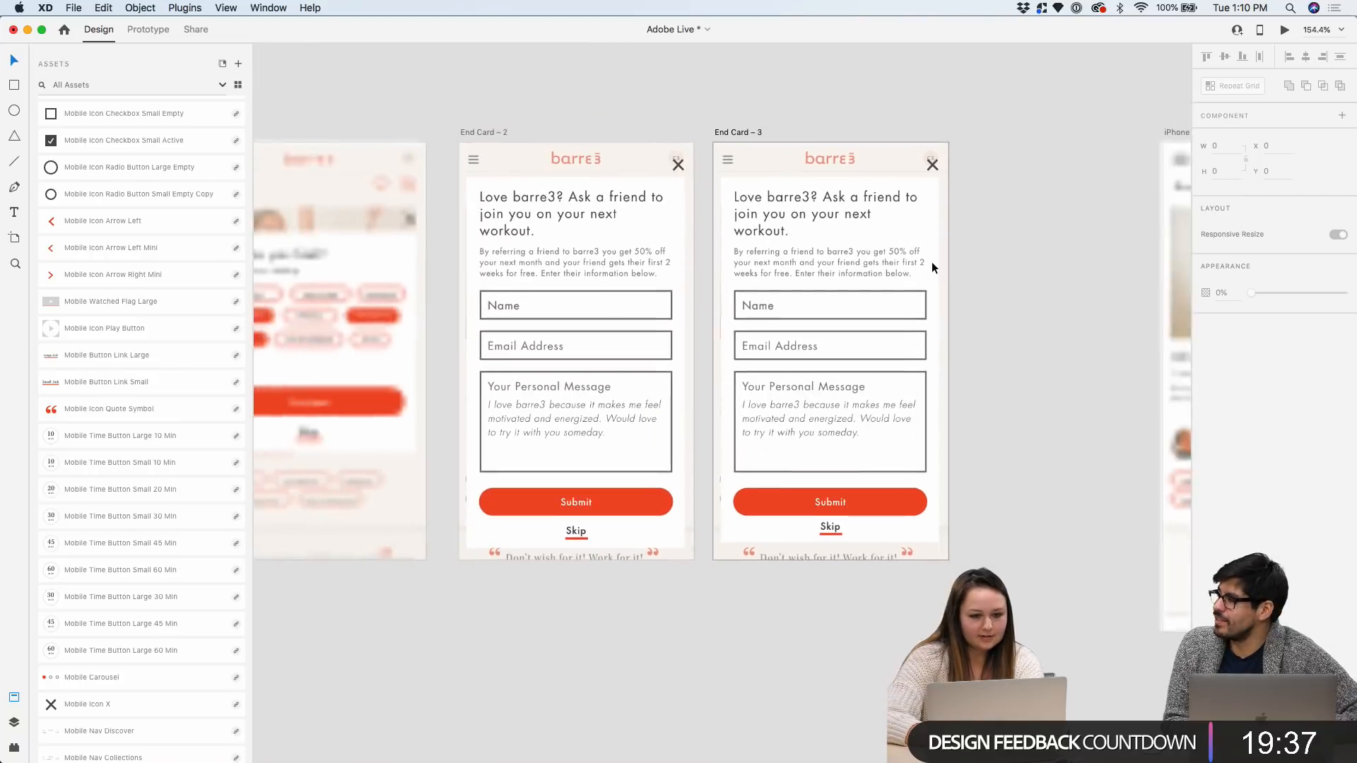
pyautogui.moveTo(733, 131); pyautogui.dragTo(786, 132)
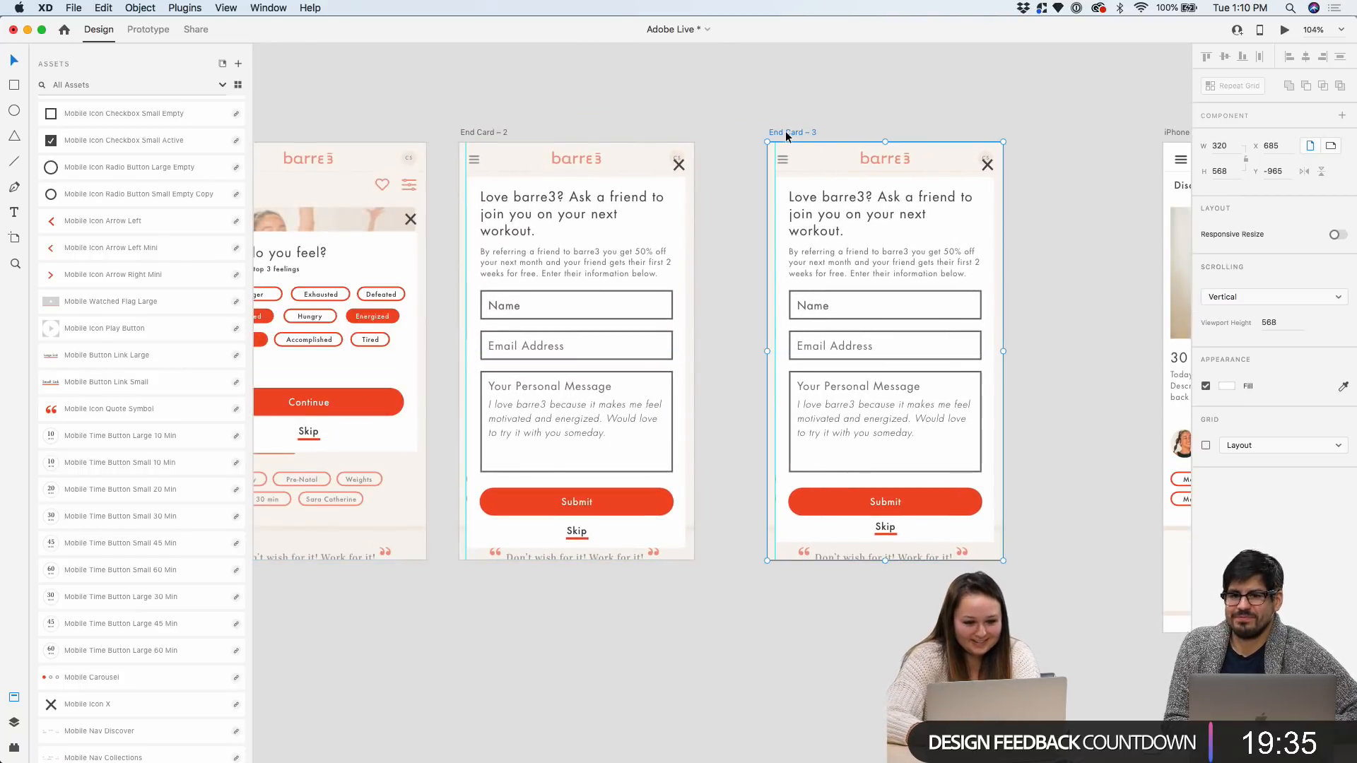
pyautogui.scroll(2, 962, 335)
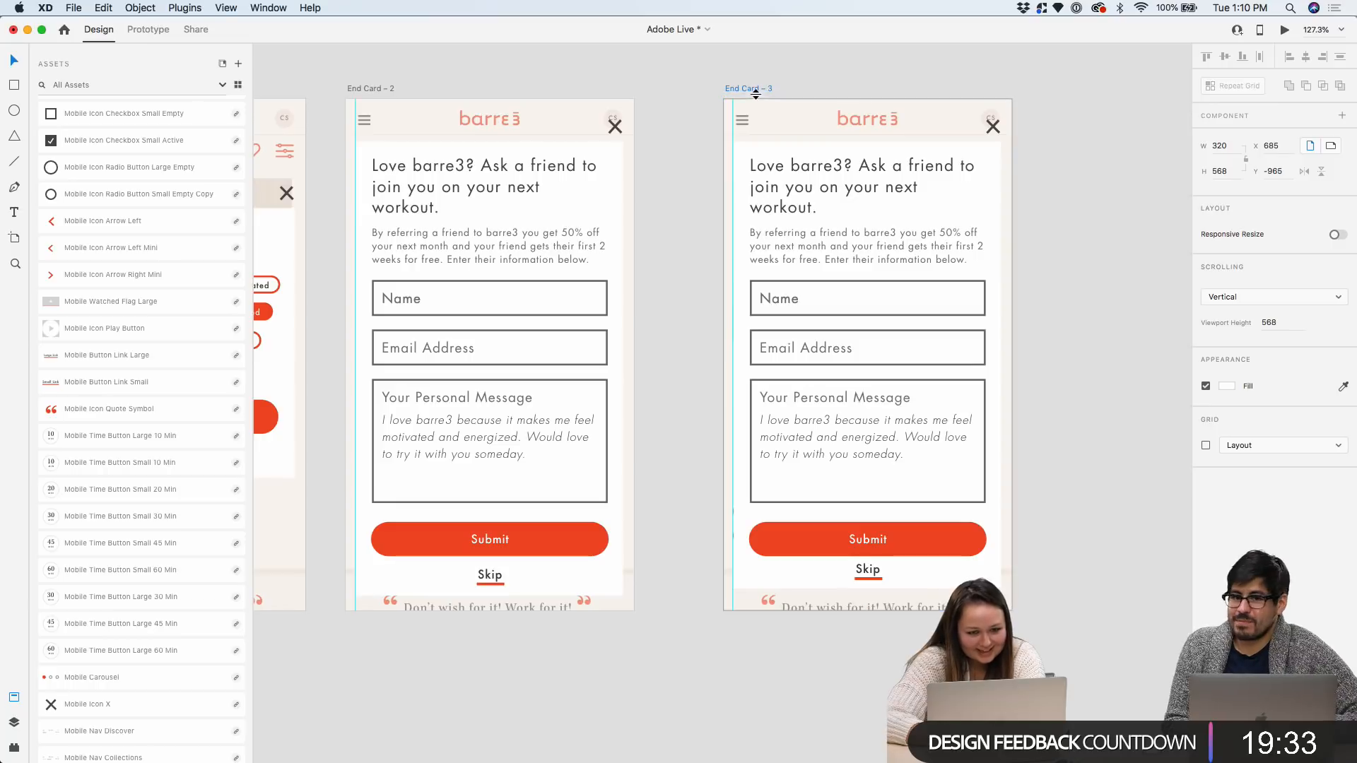
pyautogui.moveTo(759, 94); pyautogui.dragTo(714, 87)
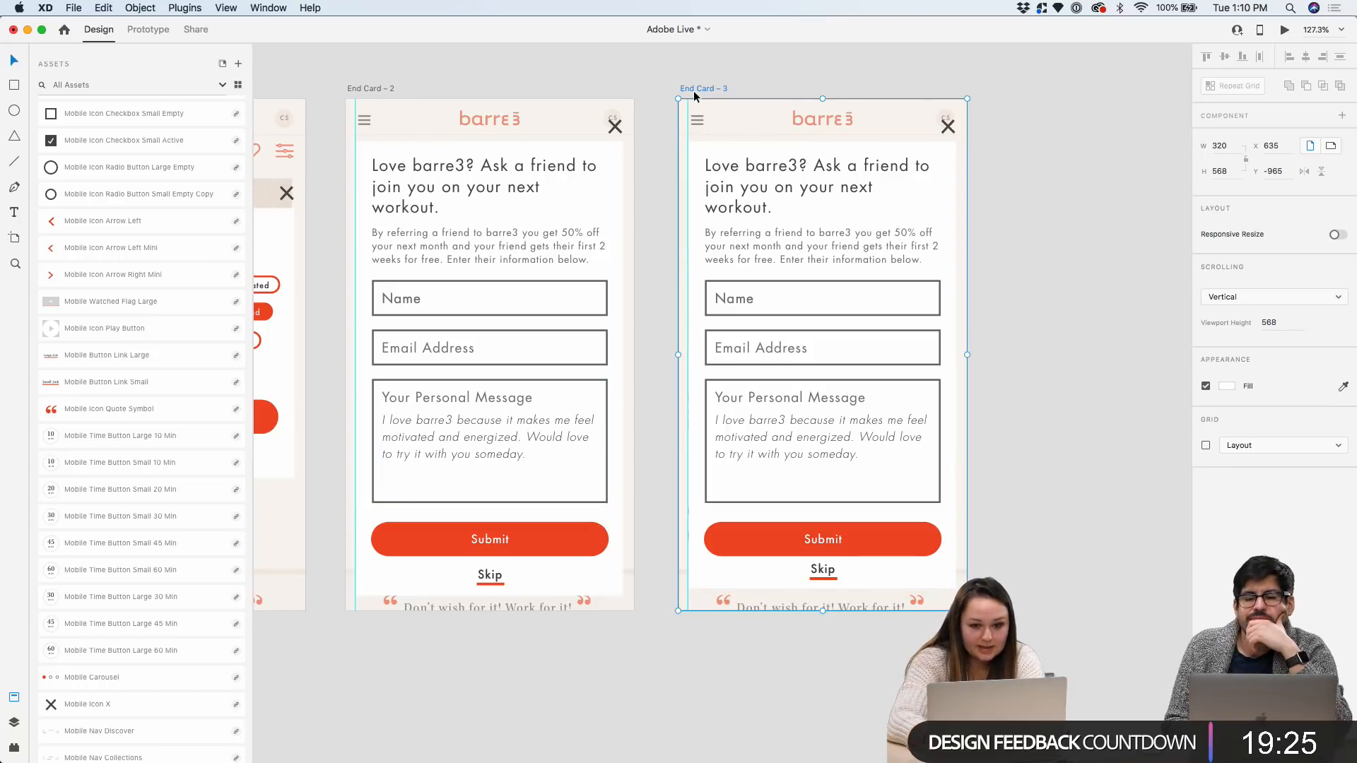
pyautogui.hscroll(2, 693, 91)
pyautogui.press('Delete')
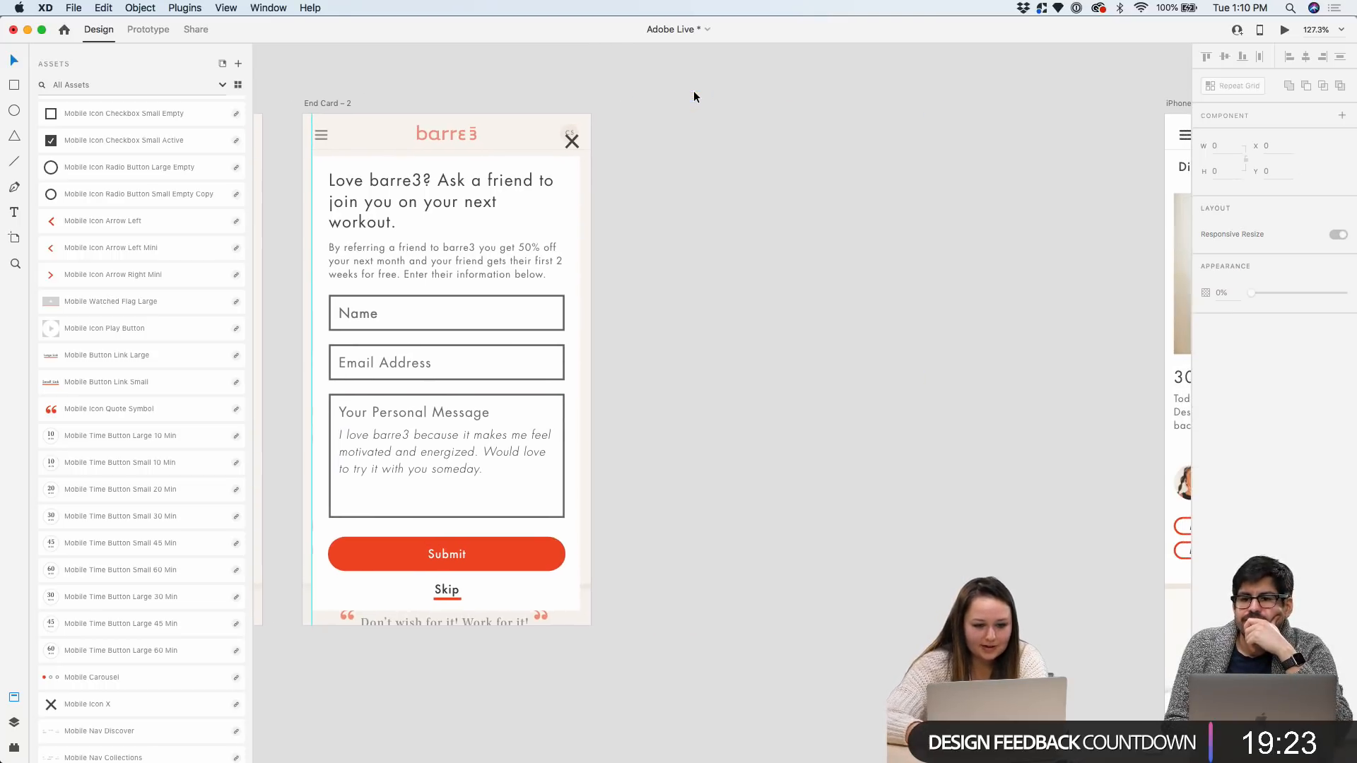
# Delete the iPhone 6/7/8 – 1 artboard
pyautogui.scroll(-5, 693, 90)
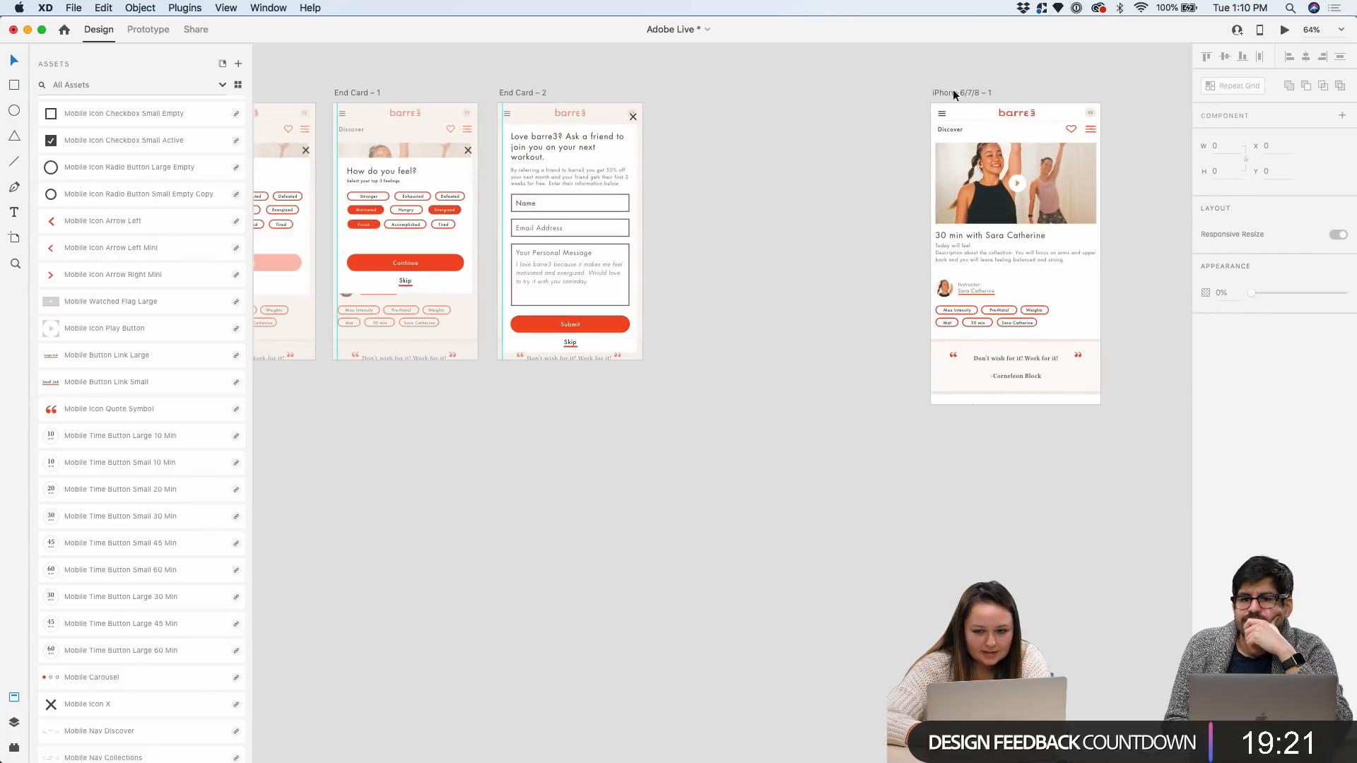
pyautogui.moveTo(957, 92); pyautogui.dragTo(697, 94)
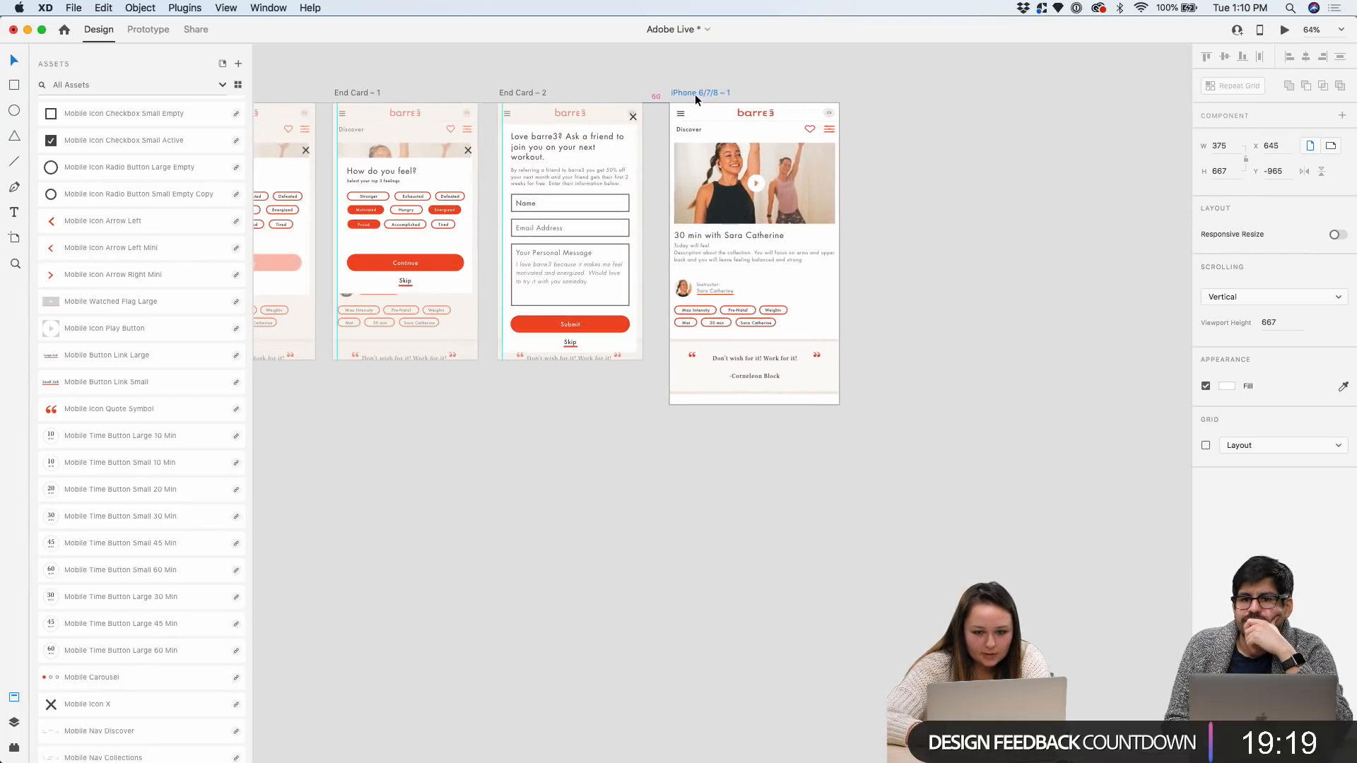
pyautogui.press('Delete')
pyautogui.hscroll(-6, 689, 93)
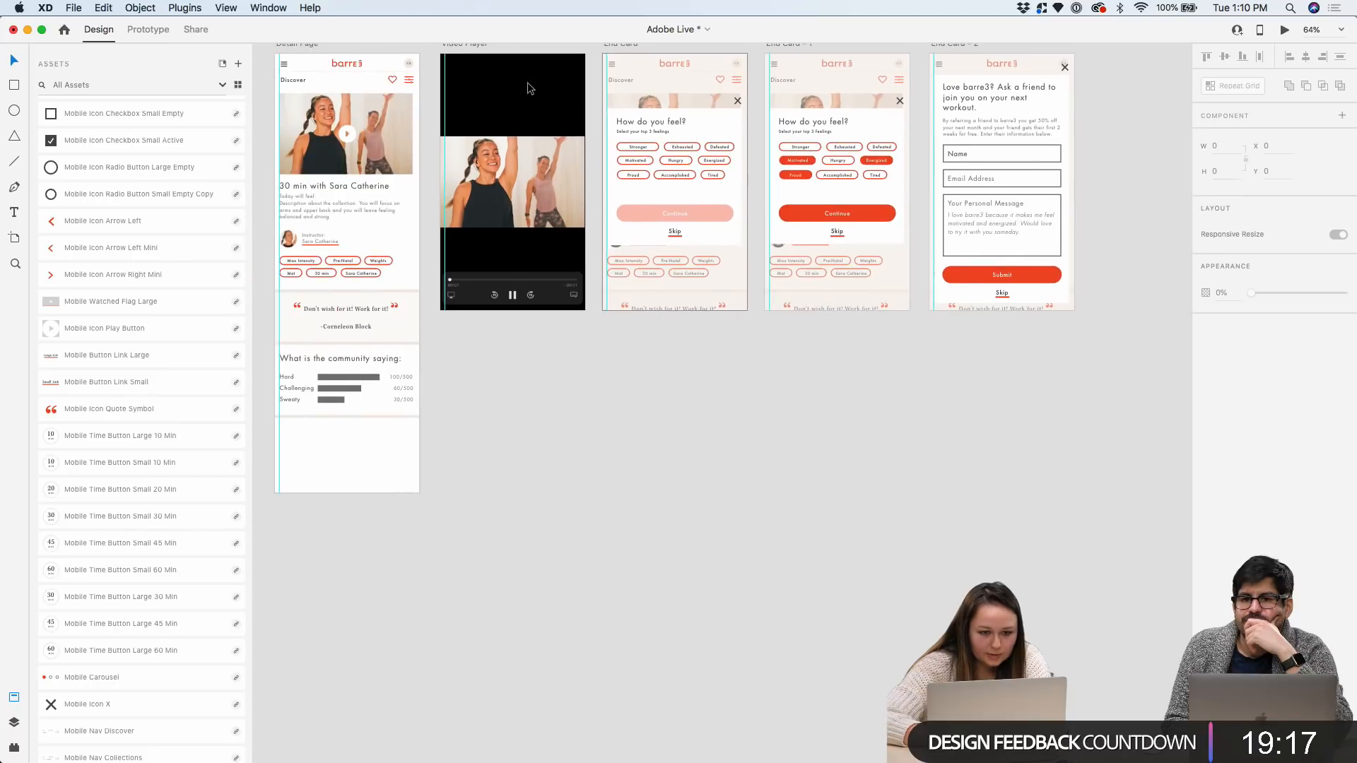
pyautogui.scroll(1, 311, 43)
# Paste a copy of Detail Page as Detail Page – 1 to the right of End Card – 2
pyautogui.click(317, 75)
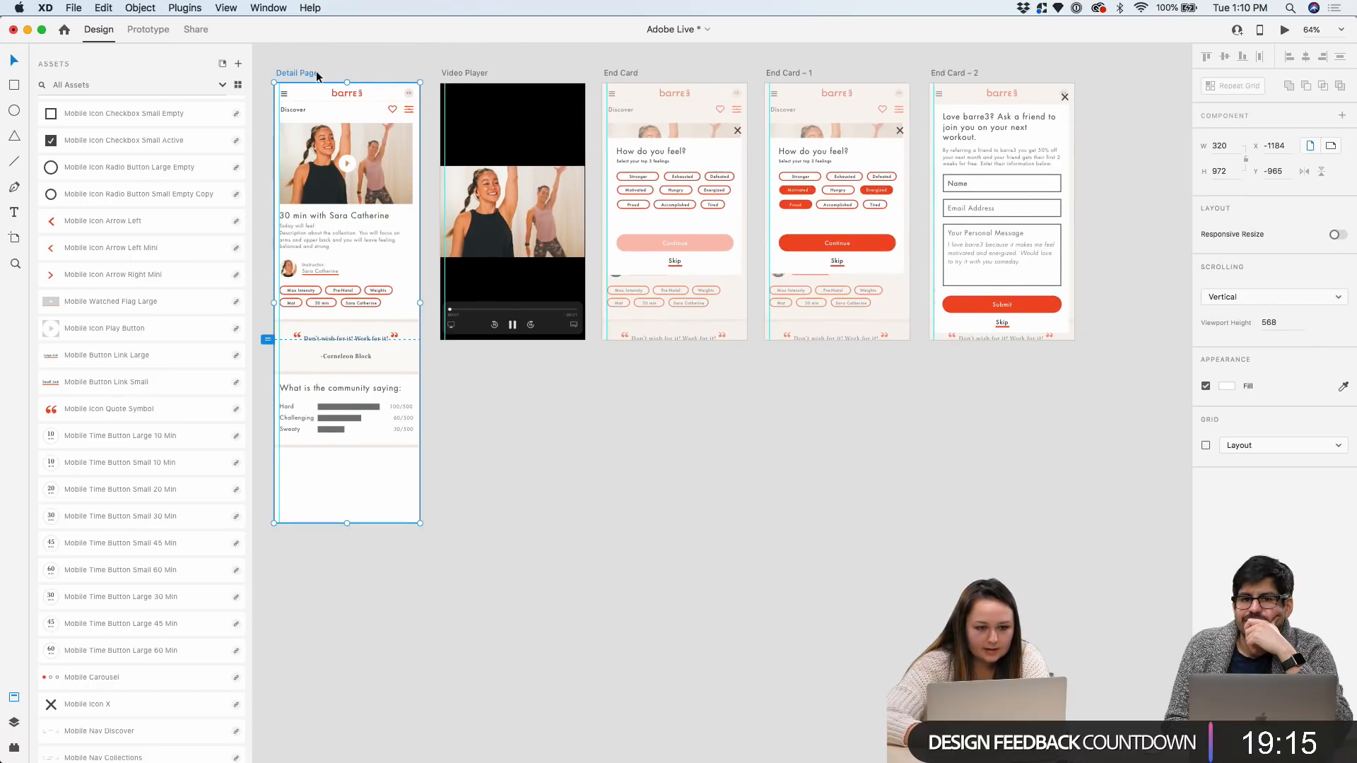
pyautogui.hscroll(8, 717, 76)
pyautogui.scroll(3, 871, 125)
pyautogui.rightClick(803, 129)
pyautogui.click(822, 136)
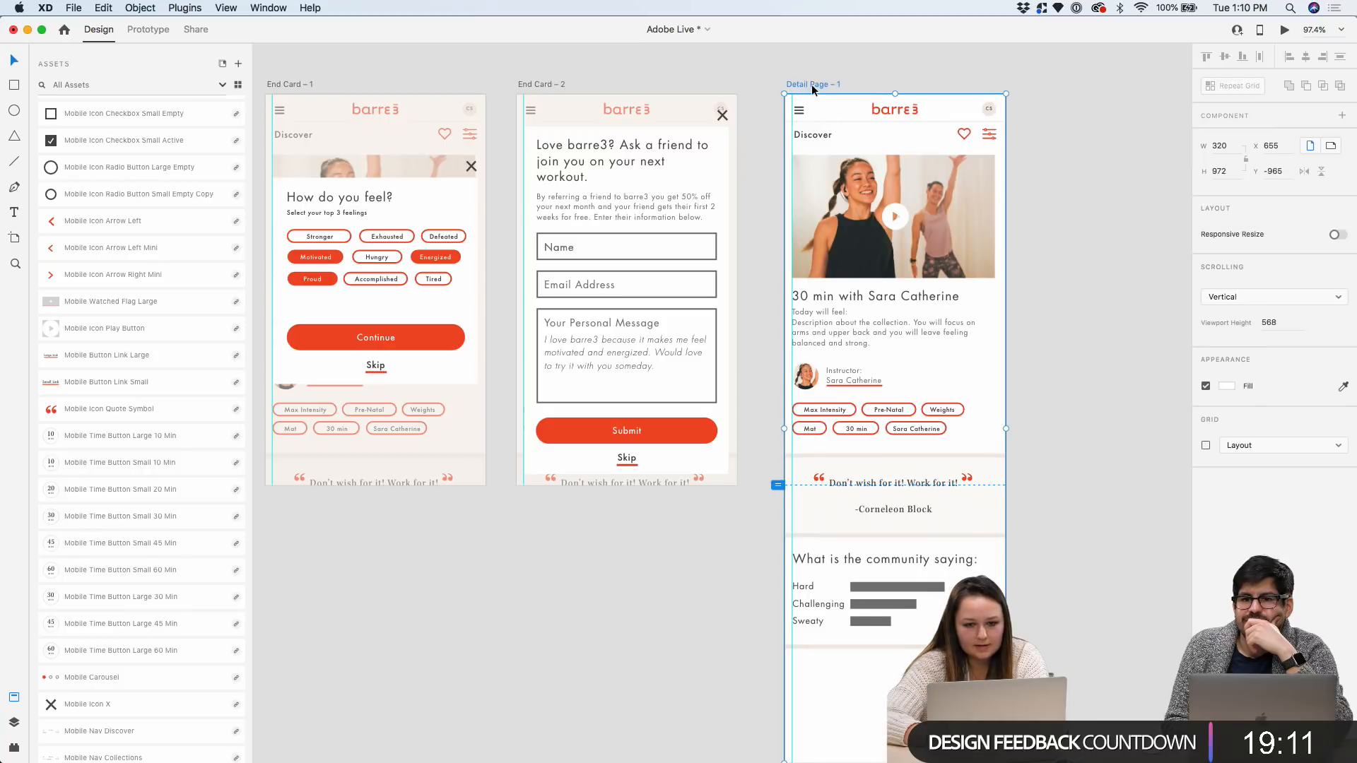
pyautogui.moveTo(811, 84); pyautogui.dragTo(983, 83)
pyautogui.click(549, 84)
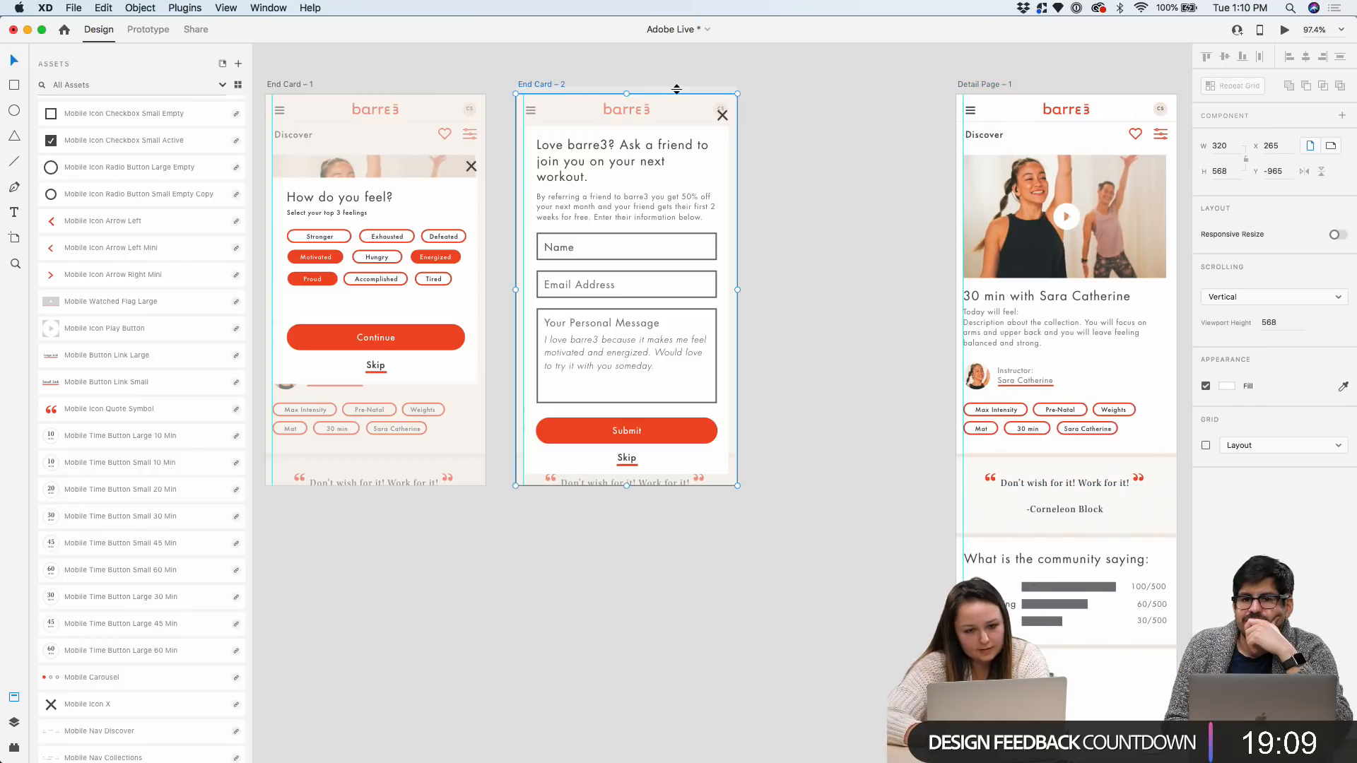
pyautogui.click(964, 84)
pyautogui.press('super+d')
pyautogui.hscroll(10, 709, 91)
pyautogui.scroll(-3, 709, 90)
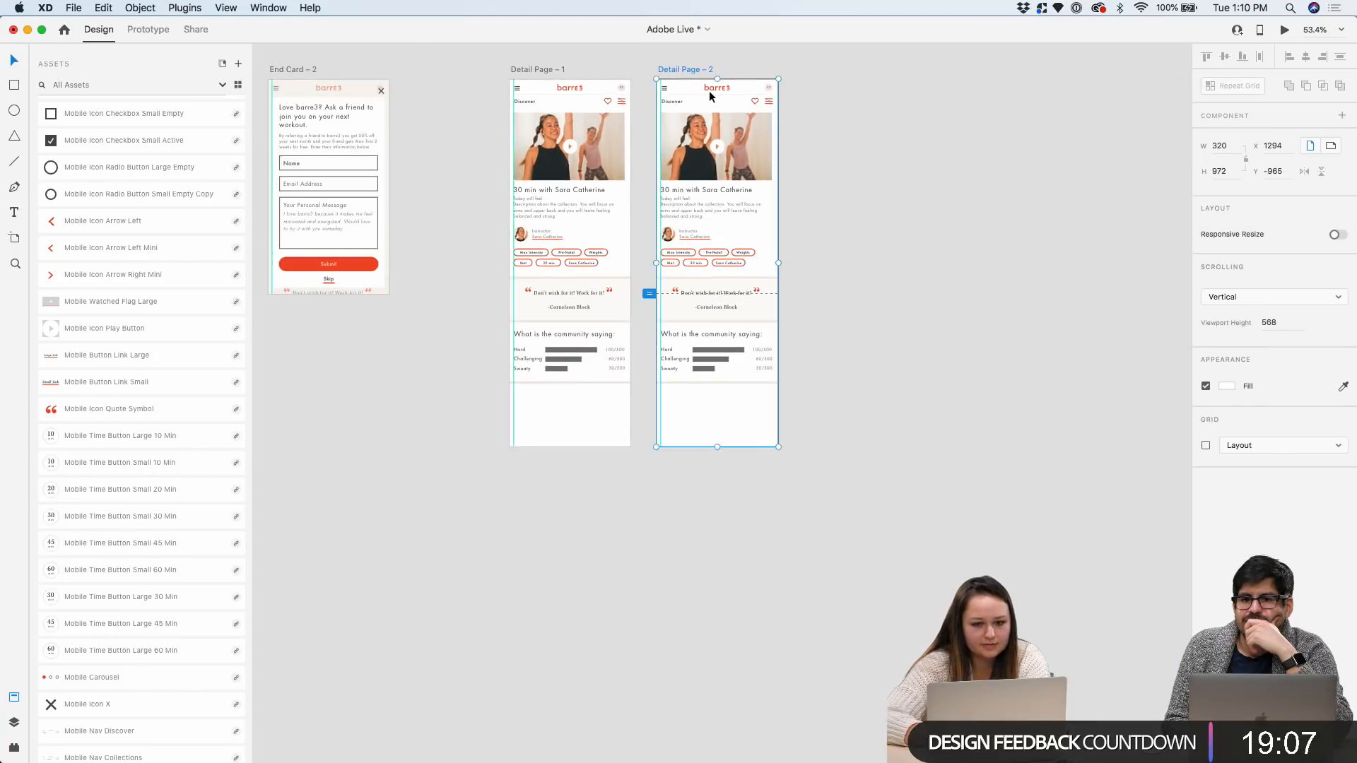
pyautogui.press('Delete')
# Shift Detail Page – 1 and End Card – 2 right and paste End Card – 3 at the far left
pyautogui.click(304, 70)
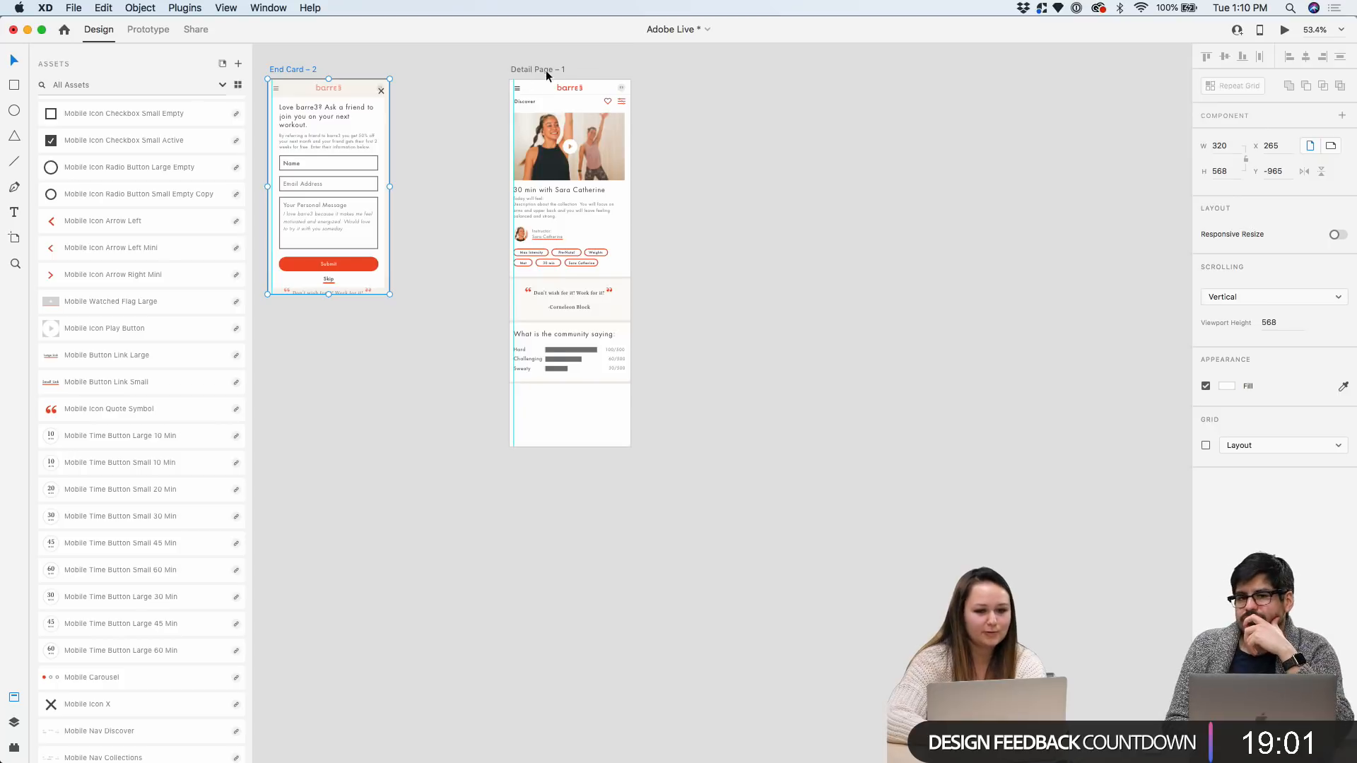
pyautogui.moveTo(543, 67); pyautogui.dragTo(616, 65)
pyautogui.moveTo(307, 65); pyautogui.dragTo(448, 61)
pyautogui.rightClick(314, 96)
pyautogui.click(337, 105)
pyautogui.moveTo(732, 68); pyautogui.dragTo(263, 67)
pyautogui.press('Escape')
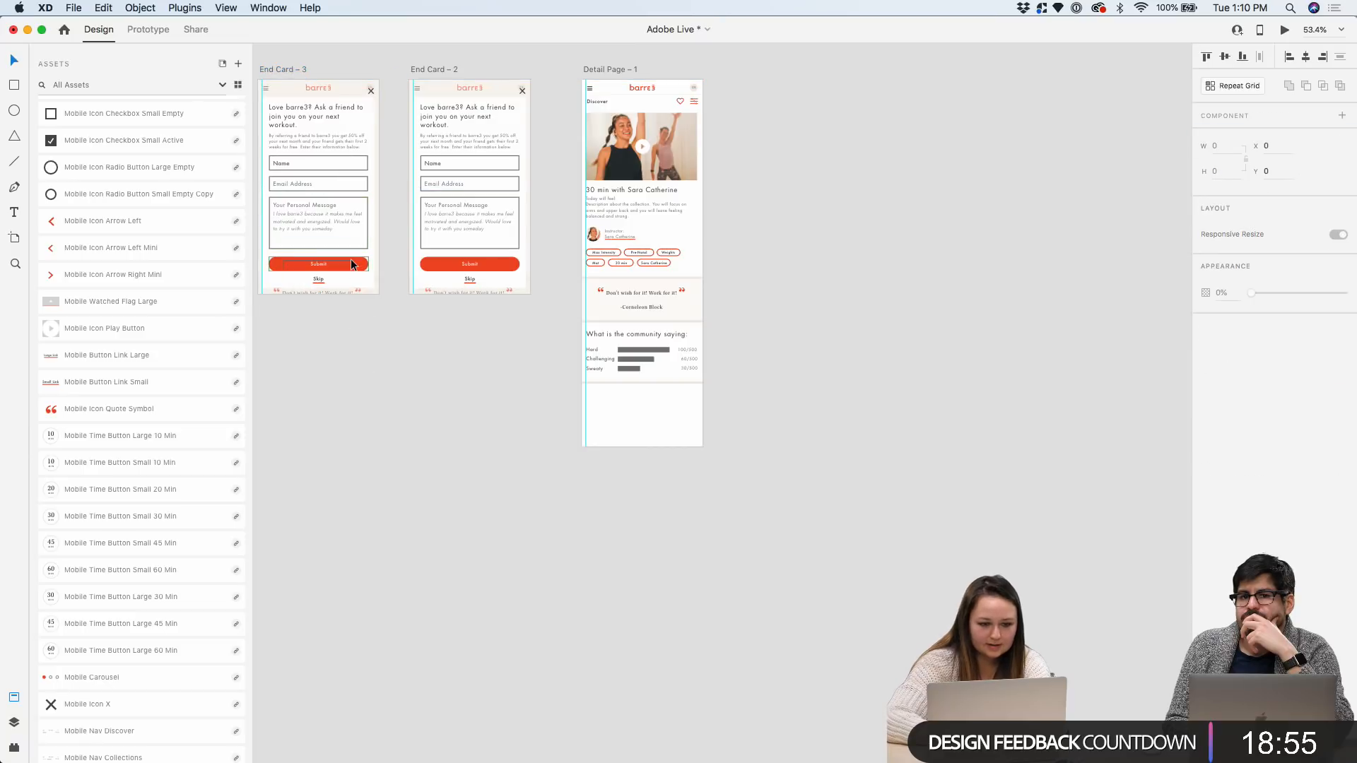
# Fade End Card – 3's Submit button to 44% opacity
pyautogui.click(351, 264)
pyautogui.moveTo(1343, 394); pyautogui.dragTo(1292, 393)
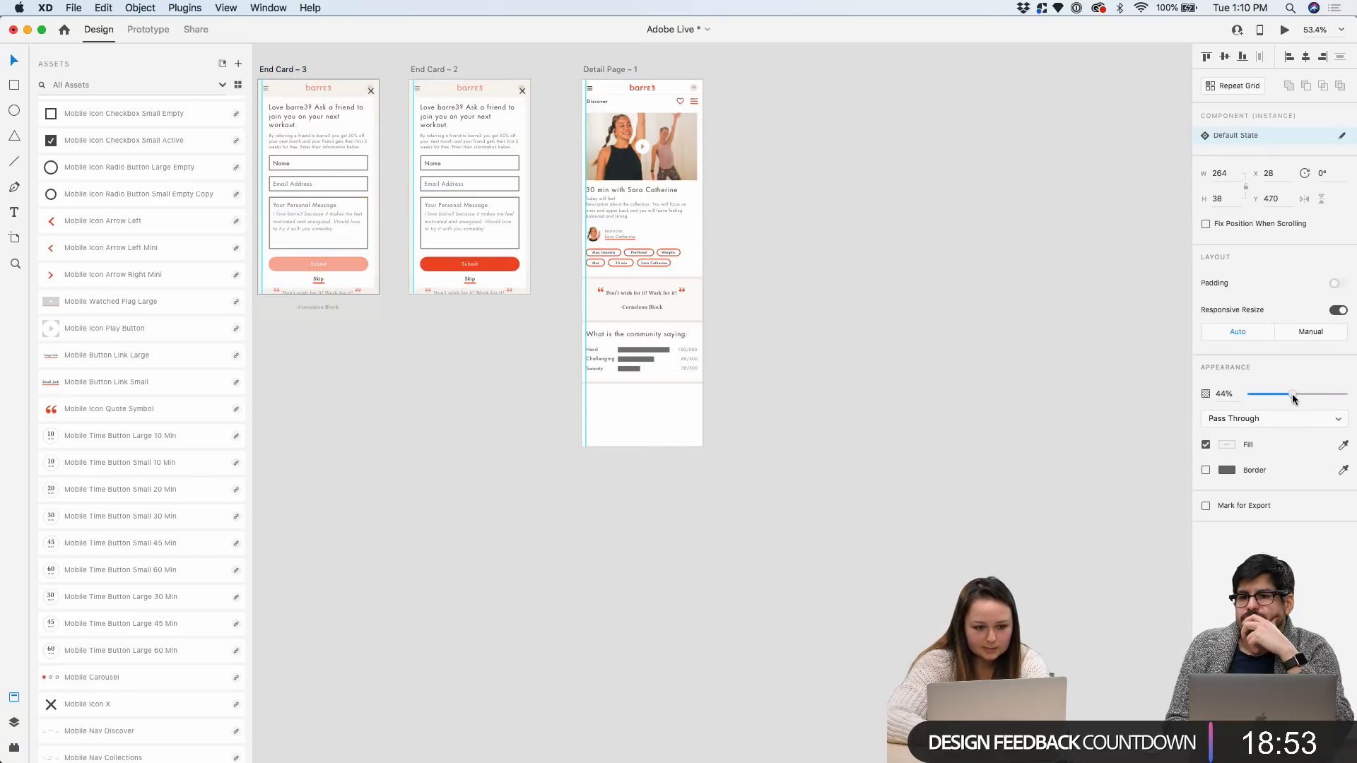
pyautogui.click(914, 302)
pyautogui.hscroll(-3, 604, 150)
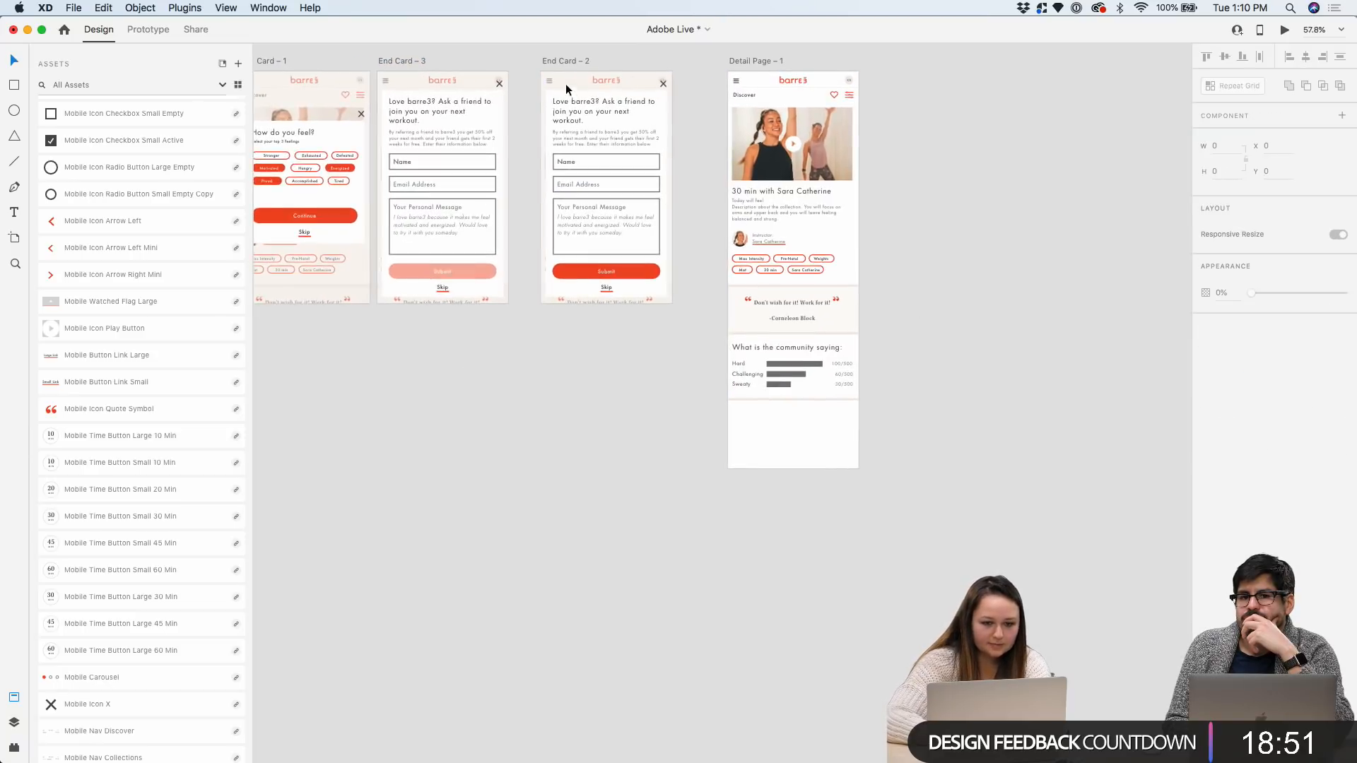
pyautogui.scroll(5, 585, 151)
# Fill the Name and Email Address fields with the friend's full name and e-mail
pyautogui.click(540, 181)
pyautogui.doubleClick(540, 180)
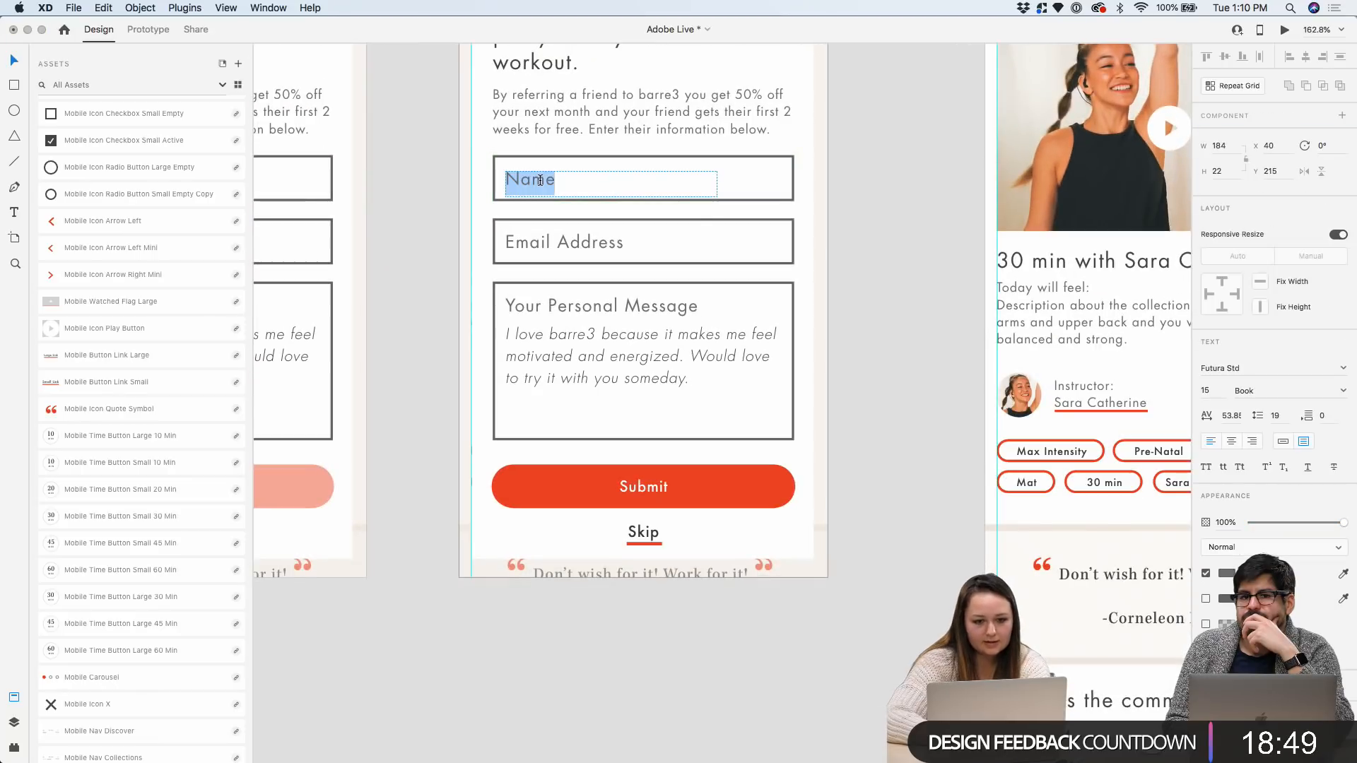
pyautogui.write('Claire')
pyautogui.press('Escape')
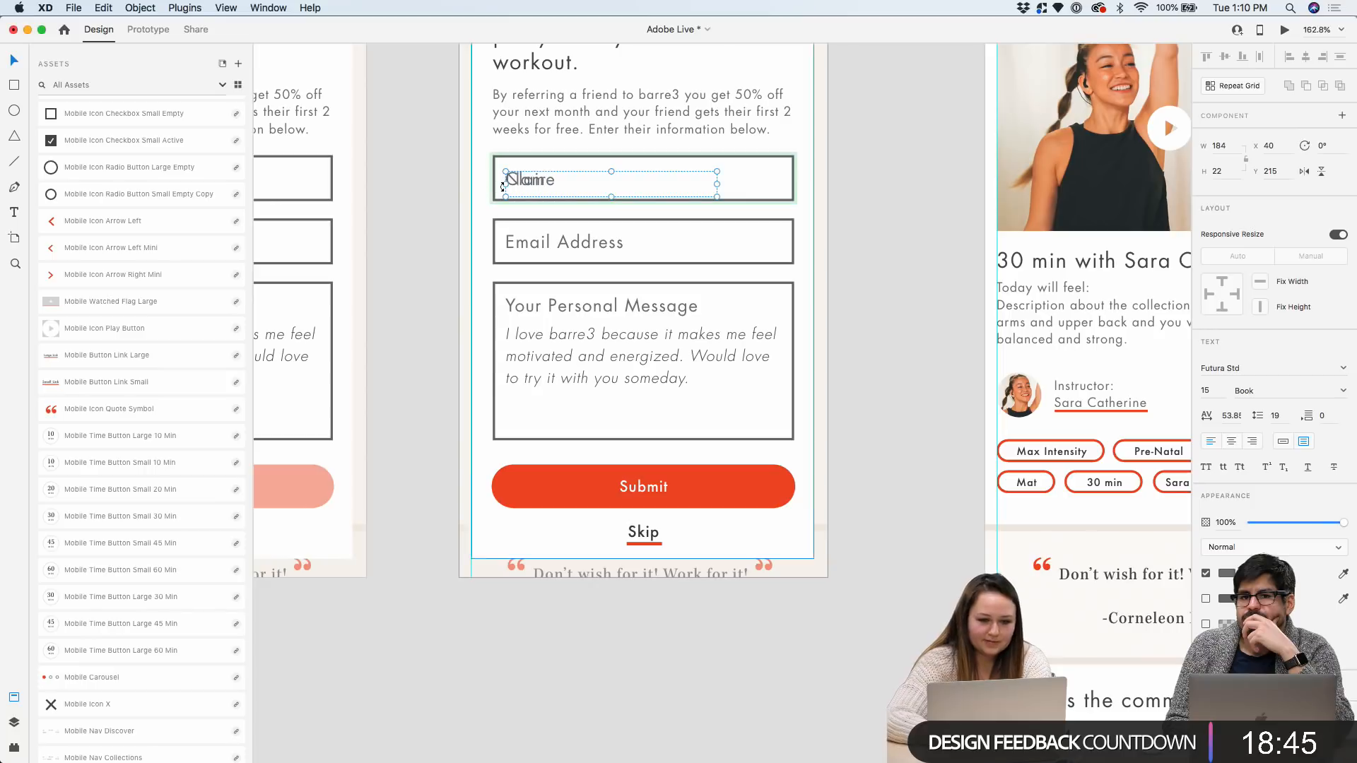
pyautogui.press('super+z')
pyautogui.doubleClick(538, 179)
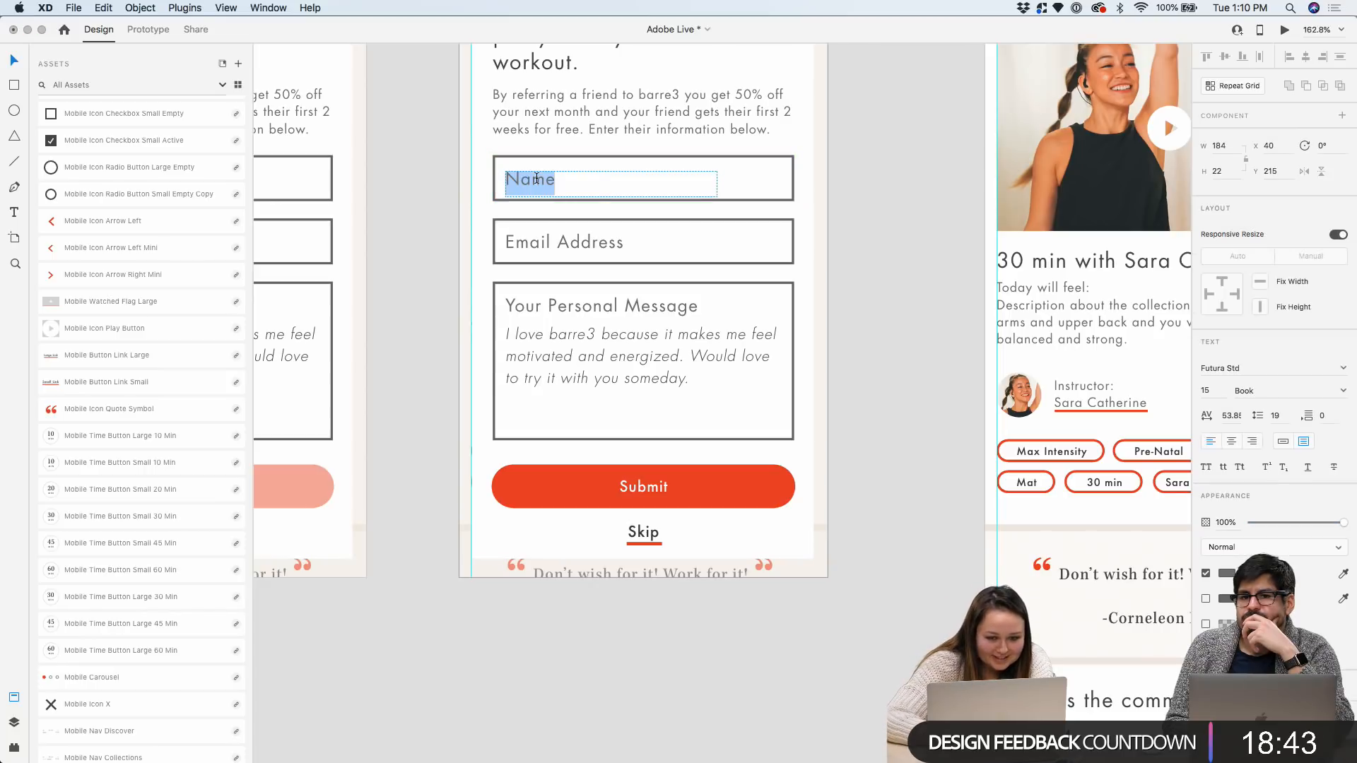
pyautogui.write('Dway')
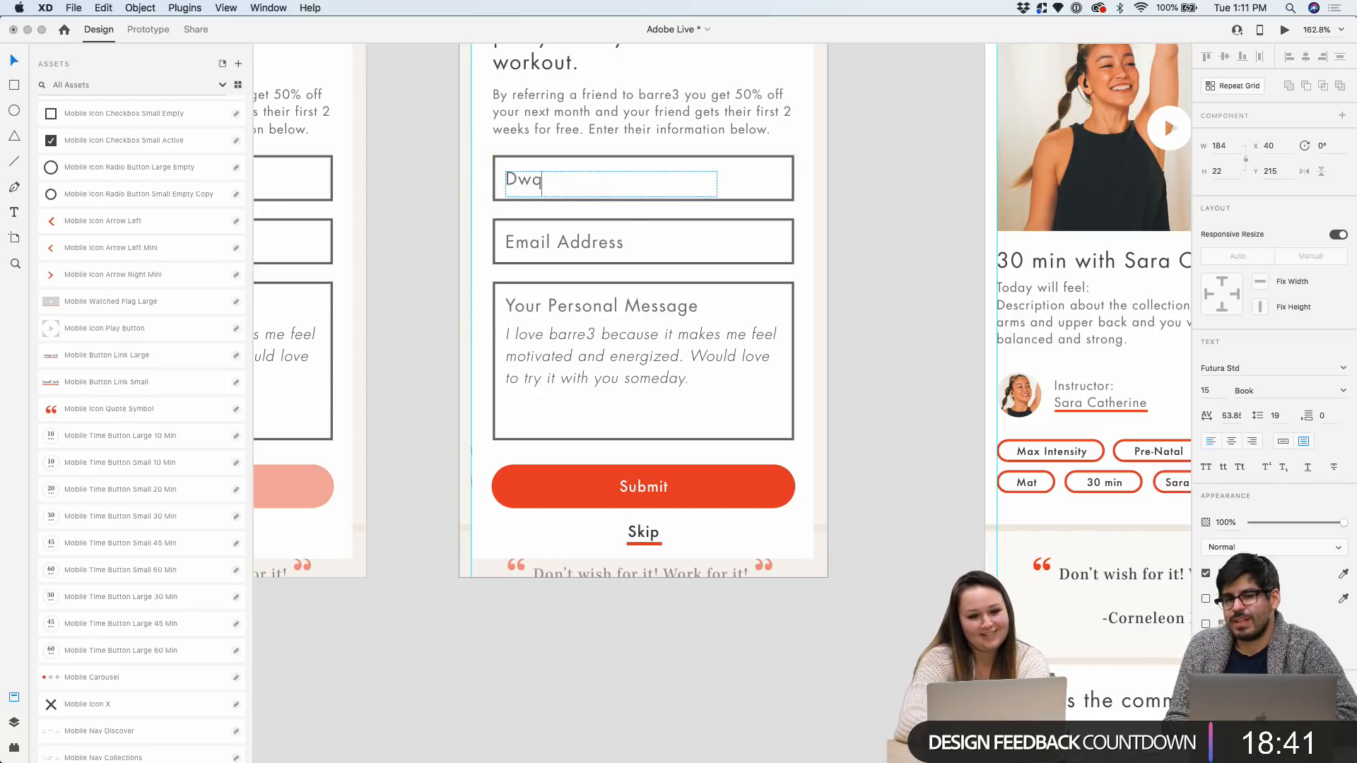
pyautogui.write('ne Johnson')
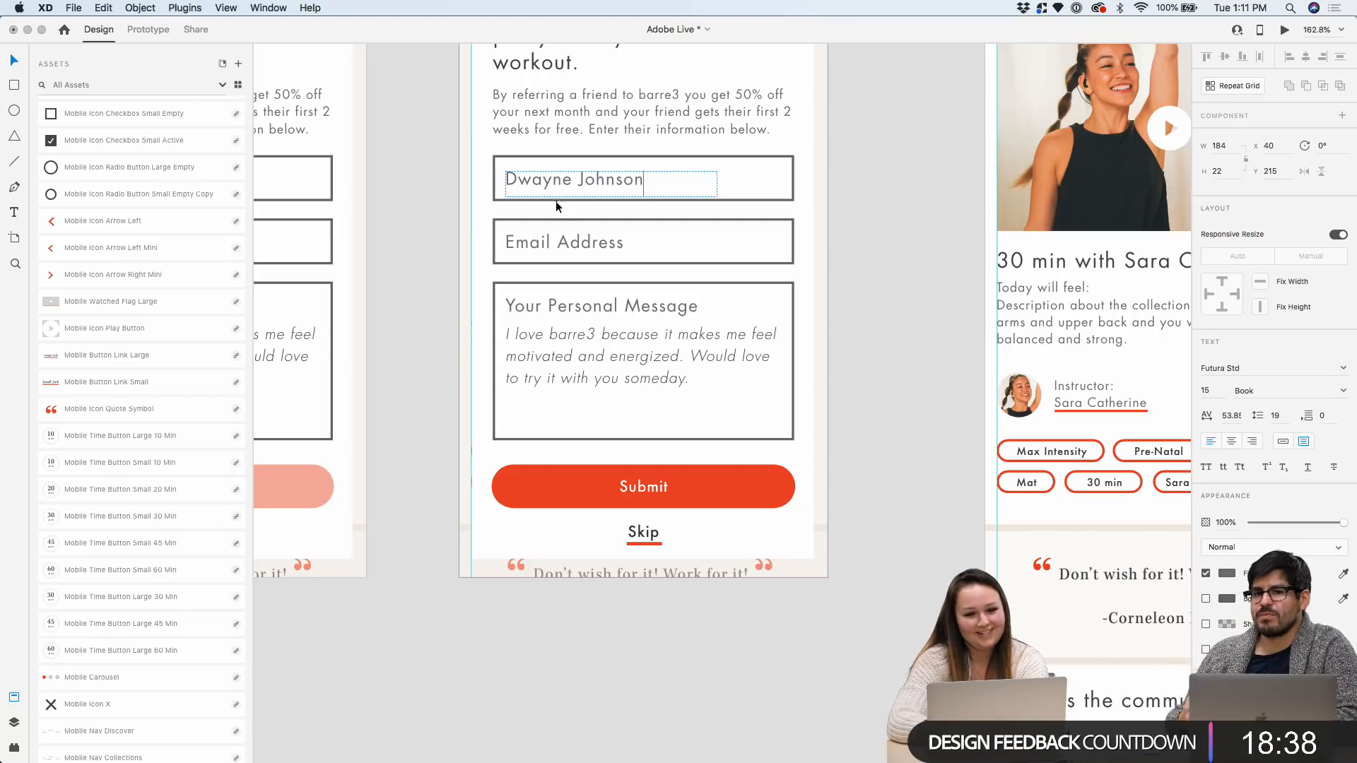
pyautogui.press('Escape')
pyautogui.click(562, 234)
pyautogui.doubleClick(562, 235)
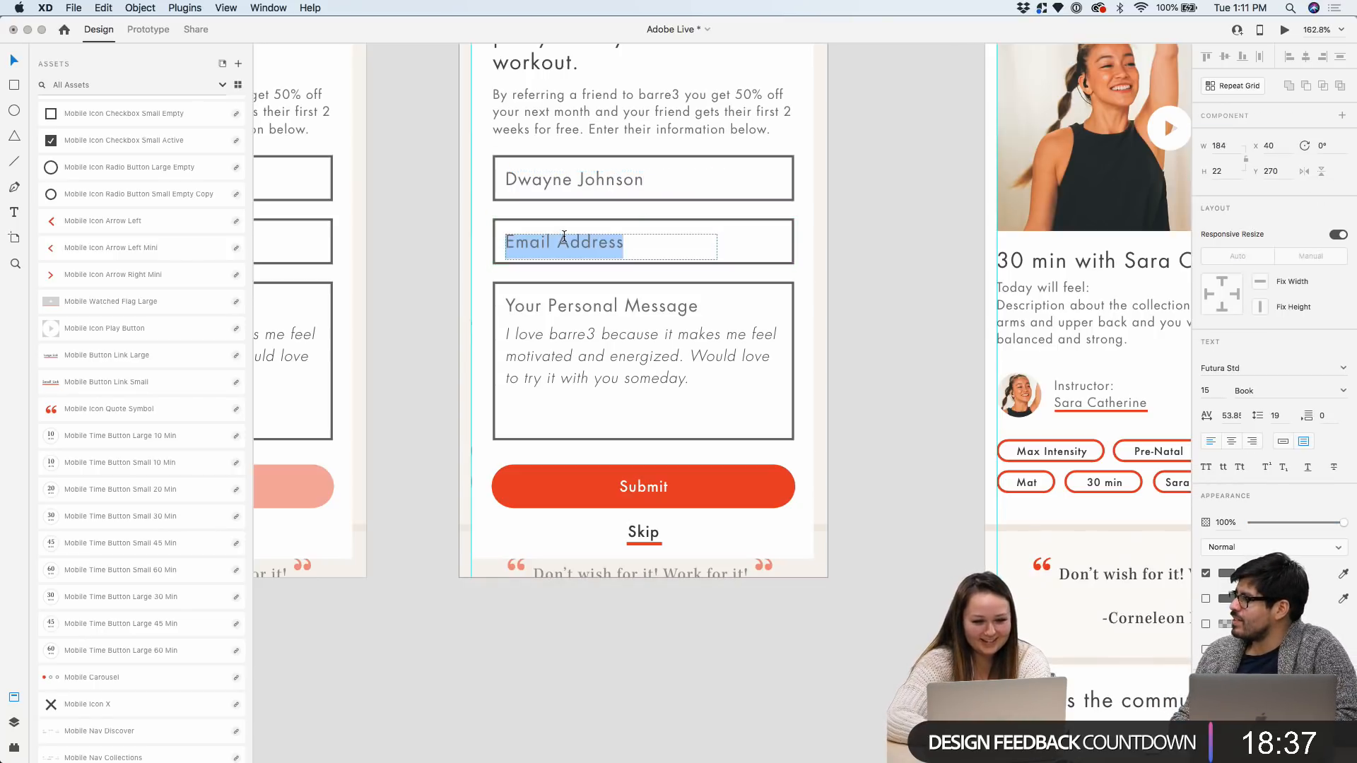
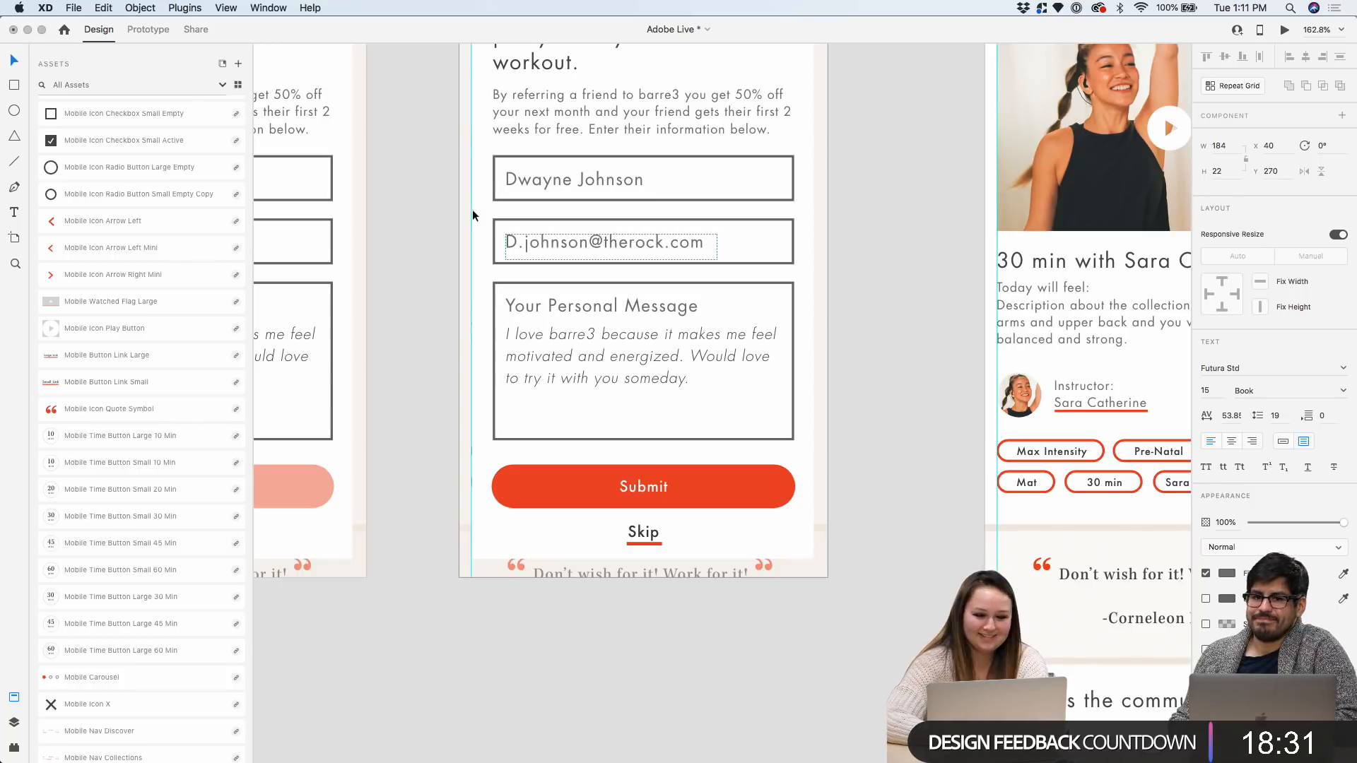
# Replace the sample message with a note to the friend: 'I think you're going to love this workout. See ya soon!'
pyautogui.doubleClick(556, 363)
pyautogui.press('super+a')
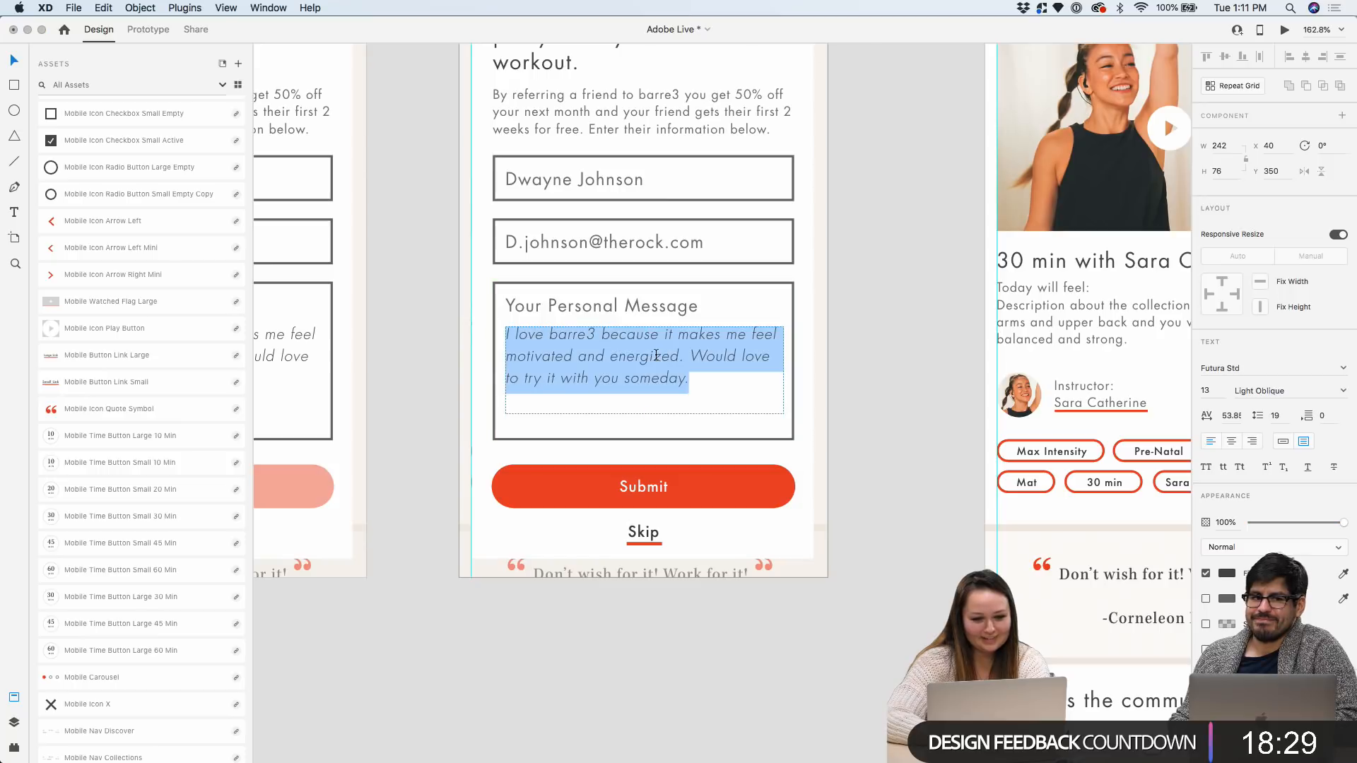
pyautogui.write('Hey ')
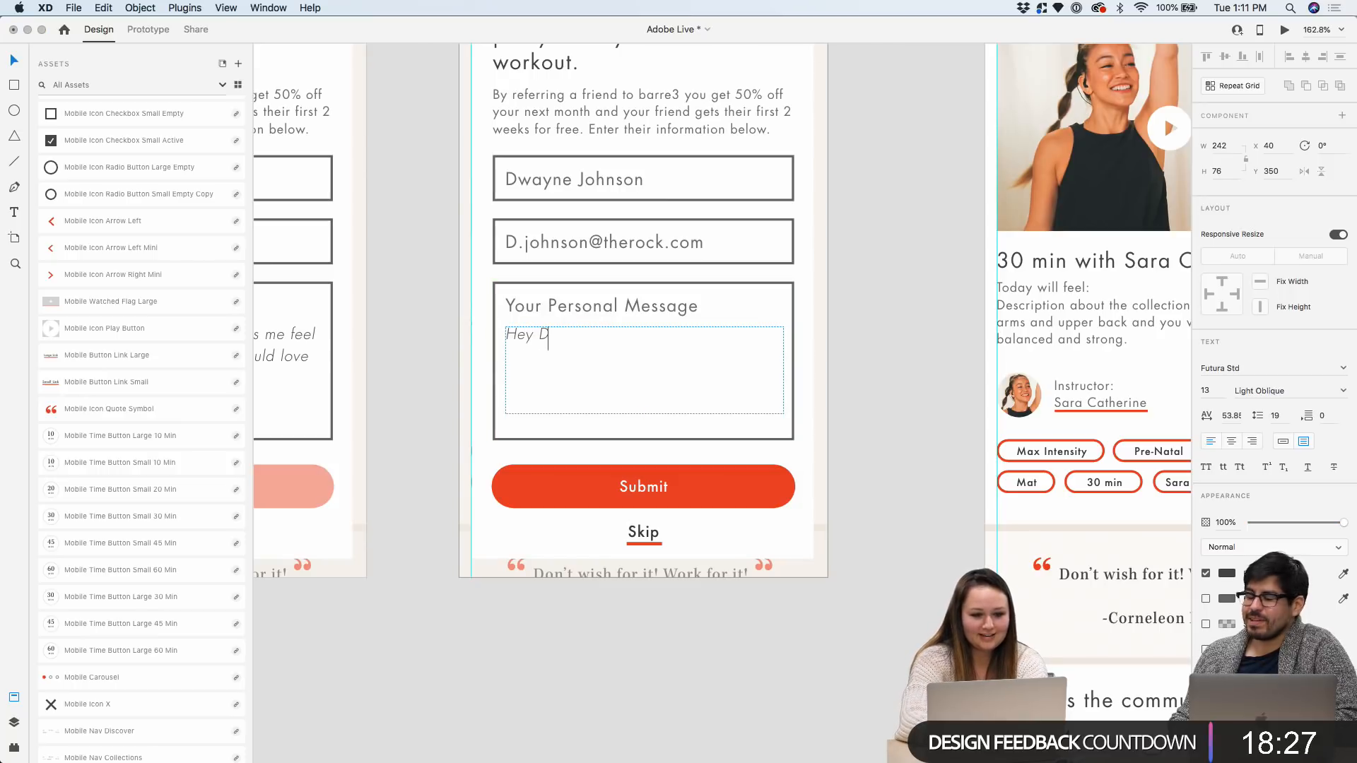
pyautogui.write('Dwayne, ')
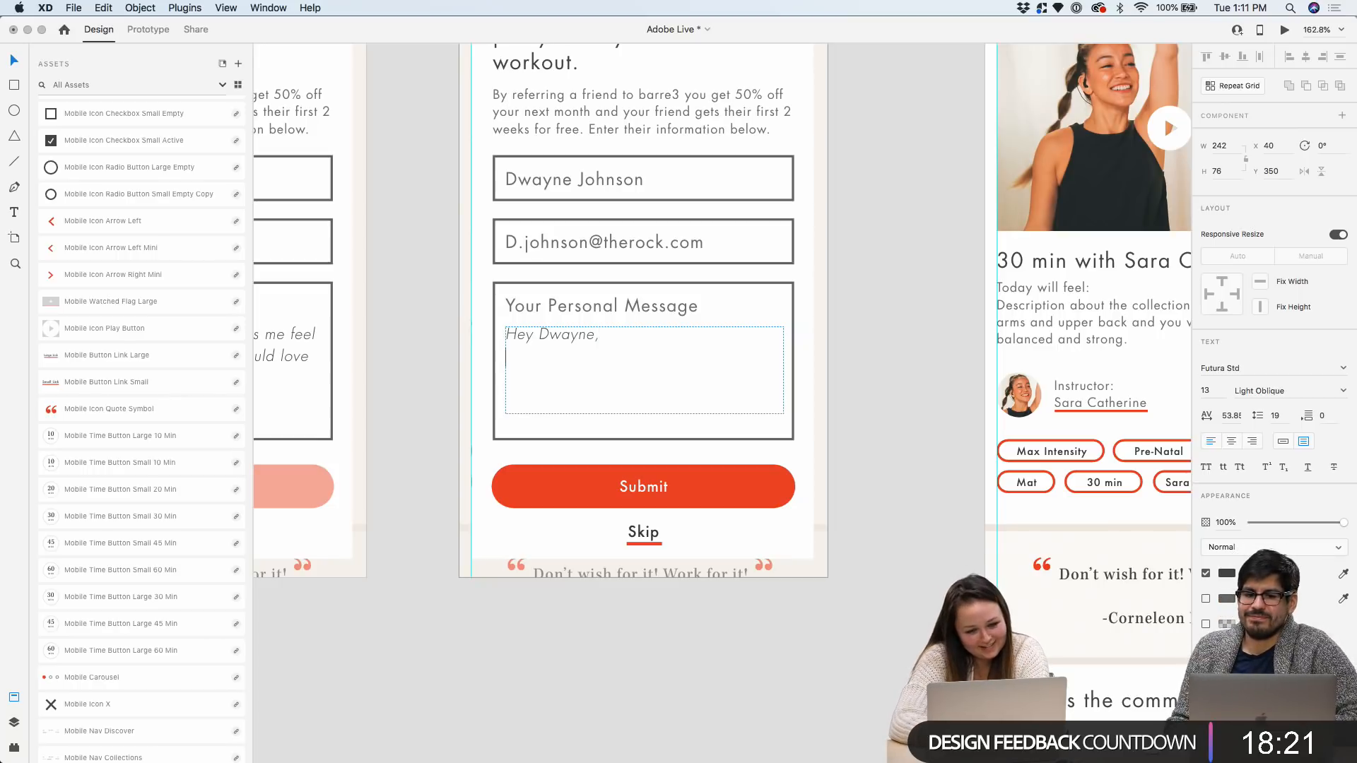
pyautogui.write('I think you')
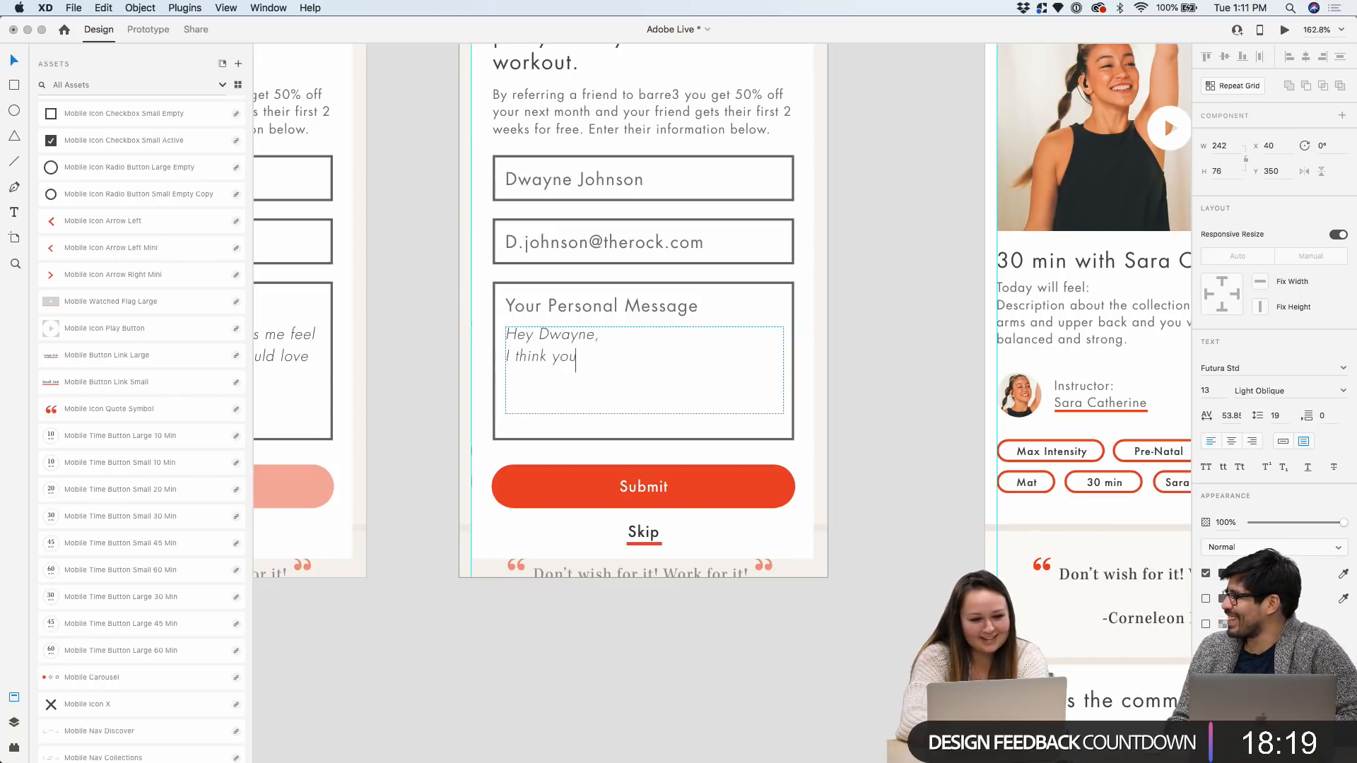
pyautogui.write("'re going to love thi")
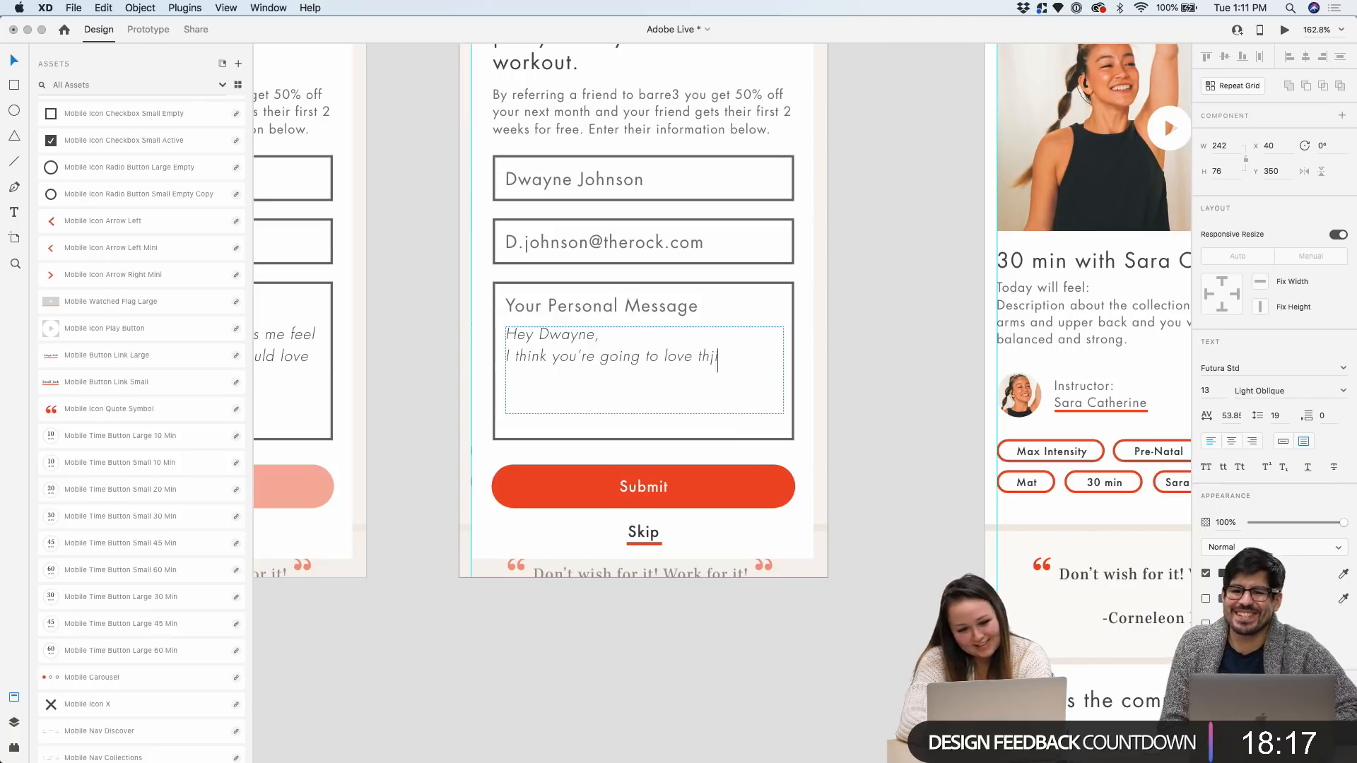
pyautogui.write('s workout.')
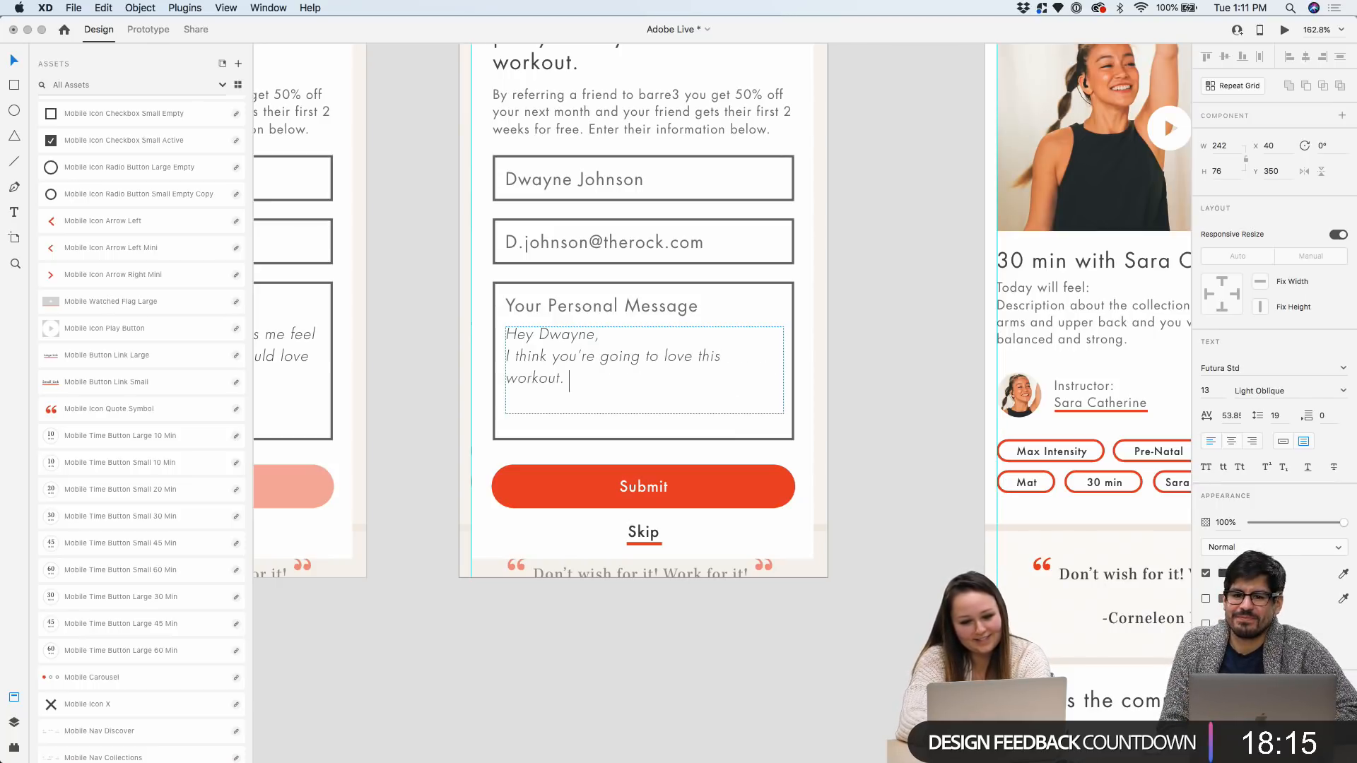
pyautogui.write(' See ya so')
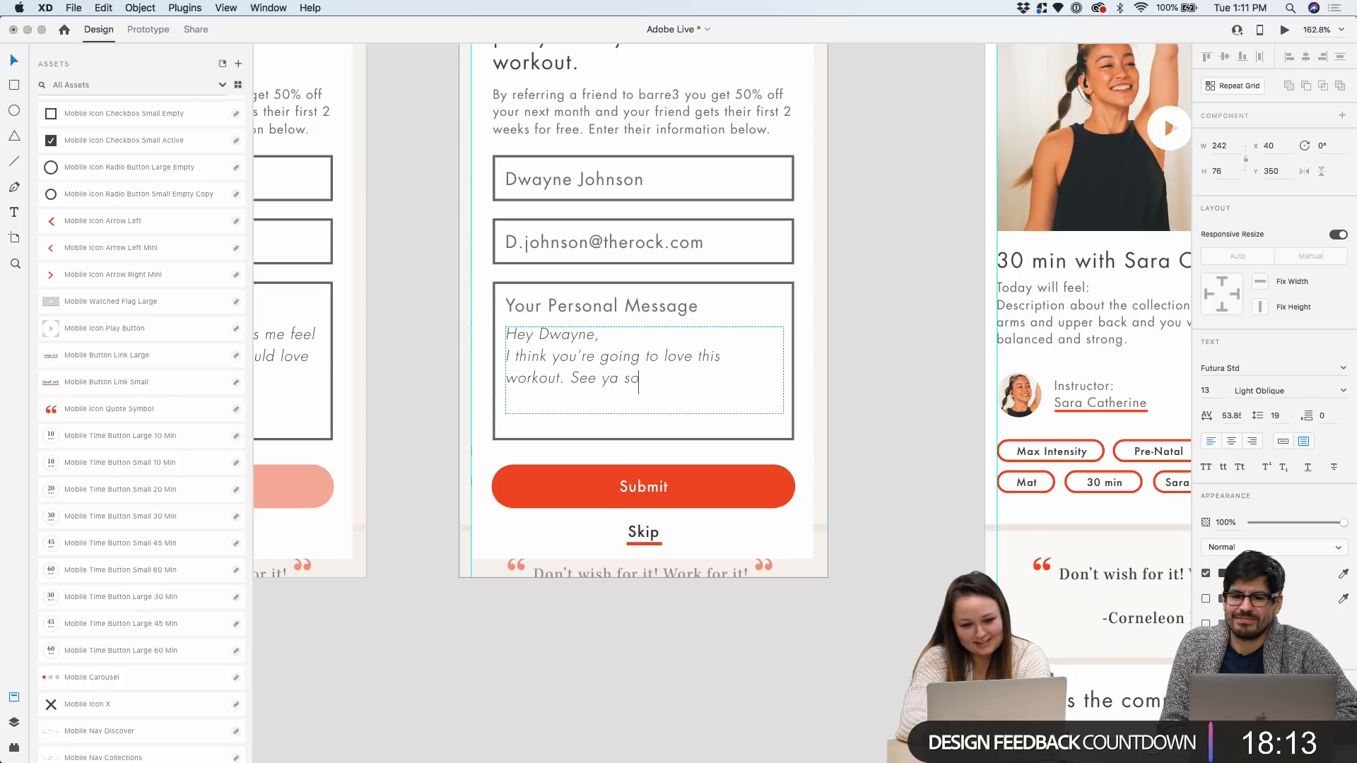
pyautogui.write('on!')
pyautogui.click(859, 370)
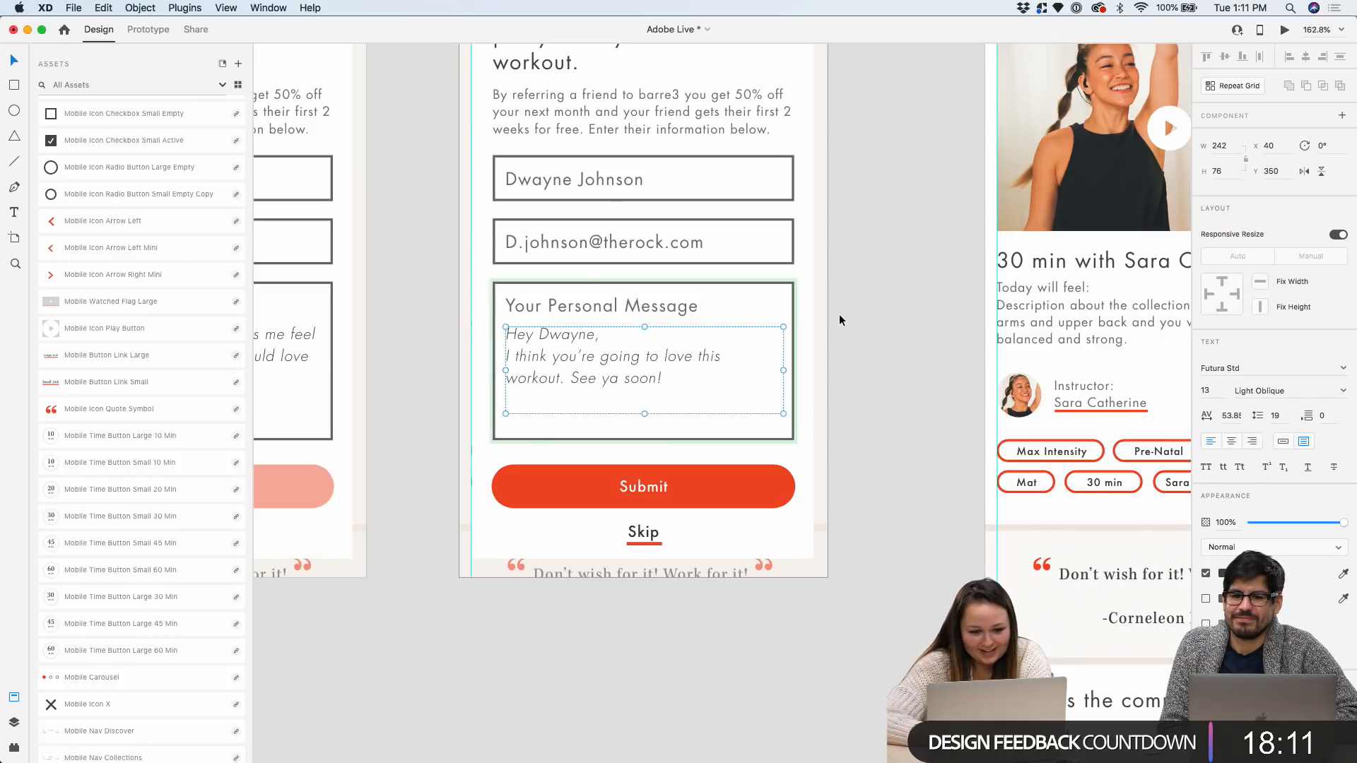
pyautogui.scroll(-5, 838, 316)
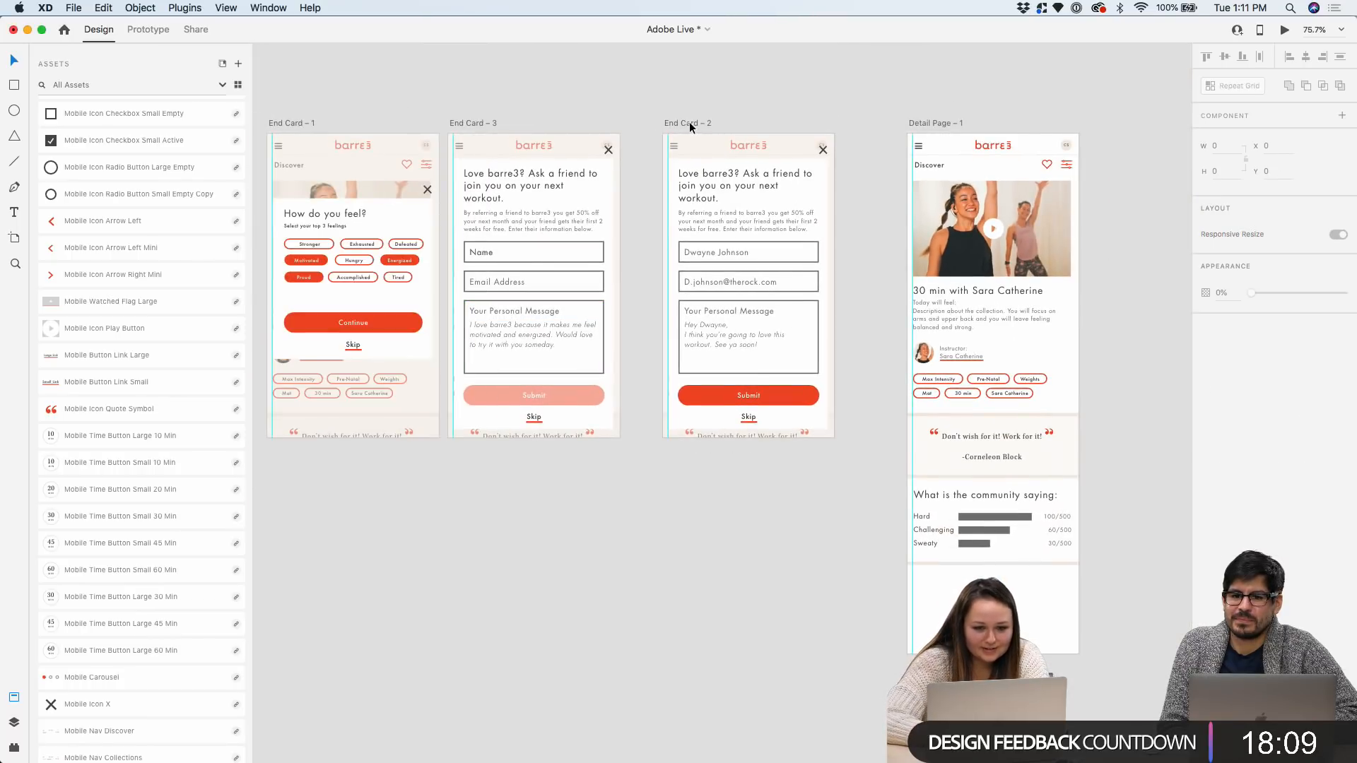
# Shorten the Detail Page artboard by dragging its bottom edge up
pyautogui.moveTo(689, 122); pyautogui.dragTo(656, 122)
pyautogui.hscroll(-5, 656, 121)
pyautogui.scroll(-5, 656, 121)
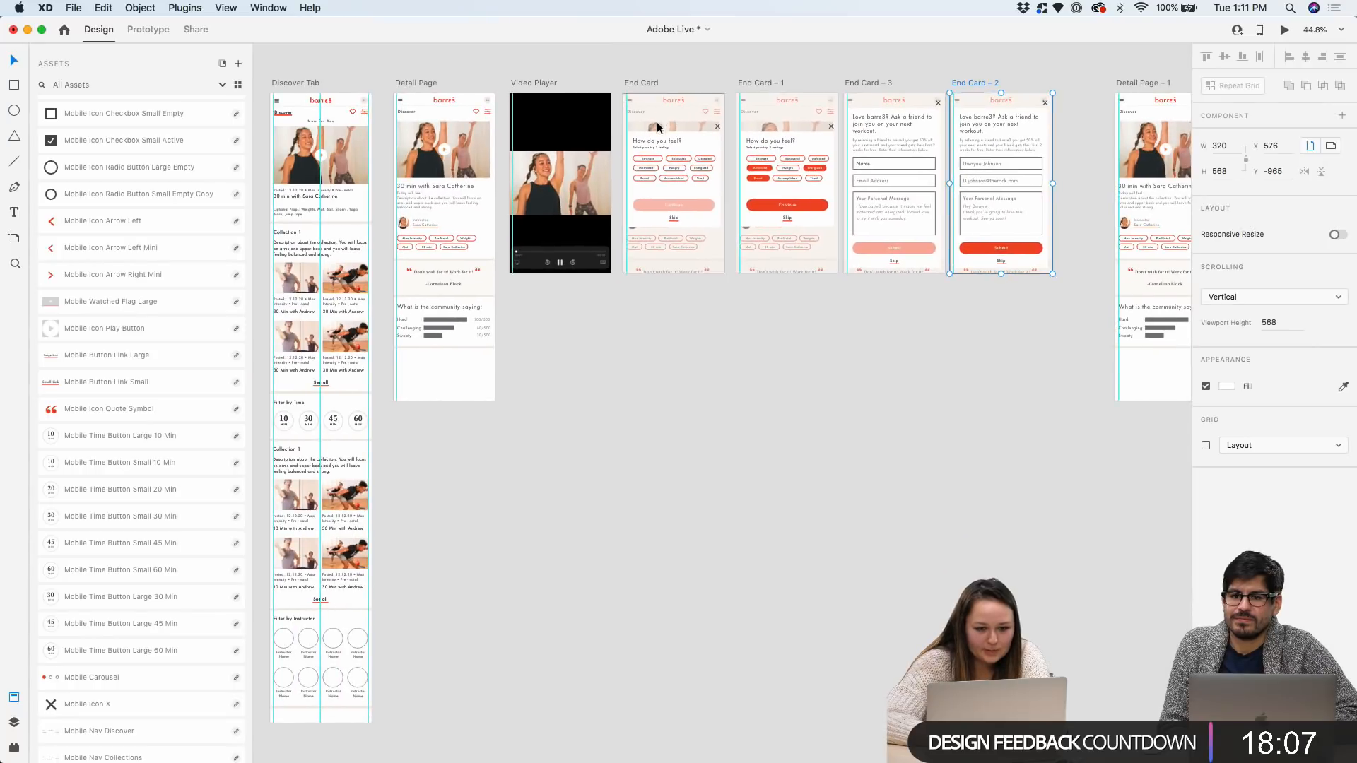
pyautogui.hscroll(5, 639, 79)
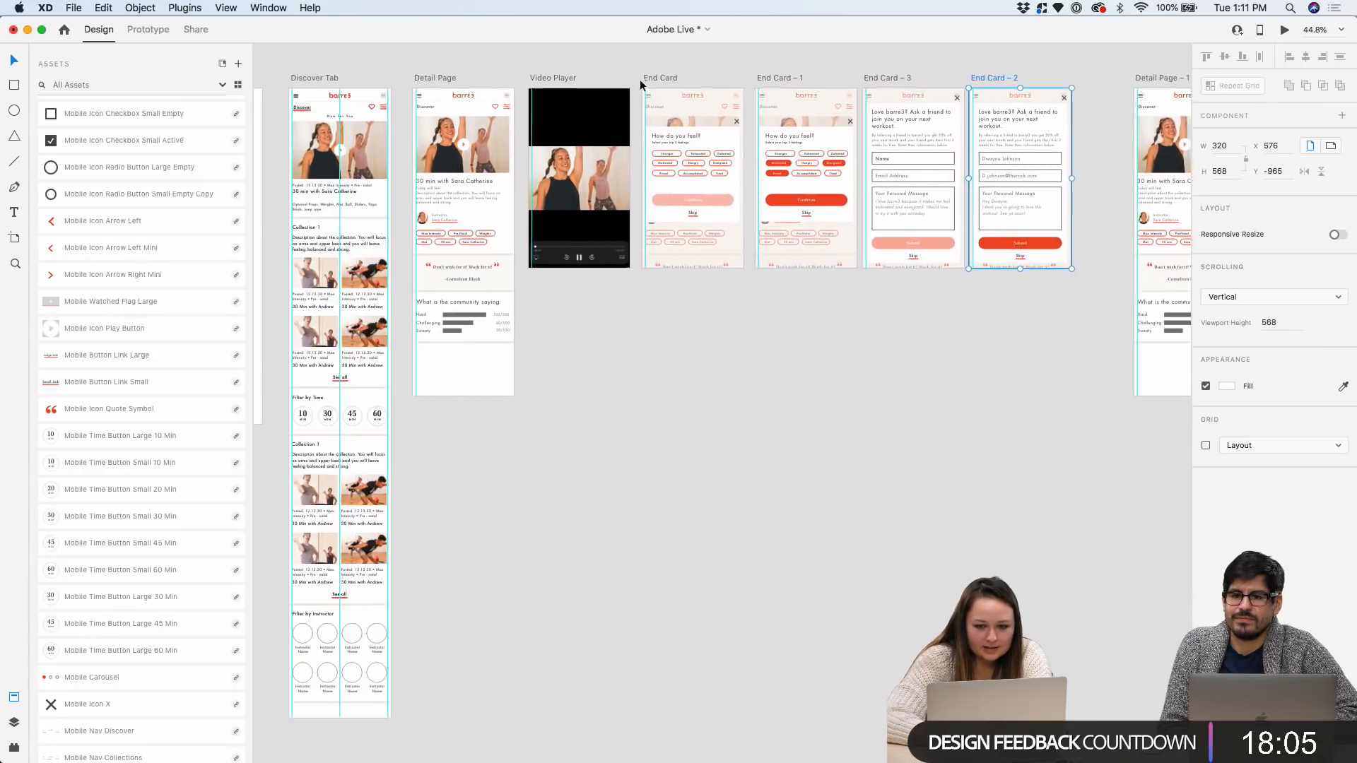
pyautogui.hscroll(-5, 639, 80)
pyautogui.hscroll(4, 495, 81)
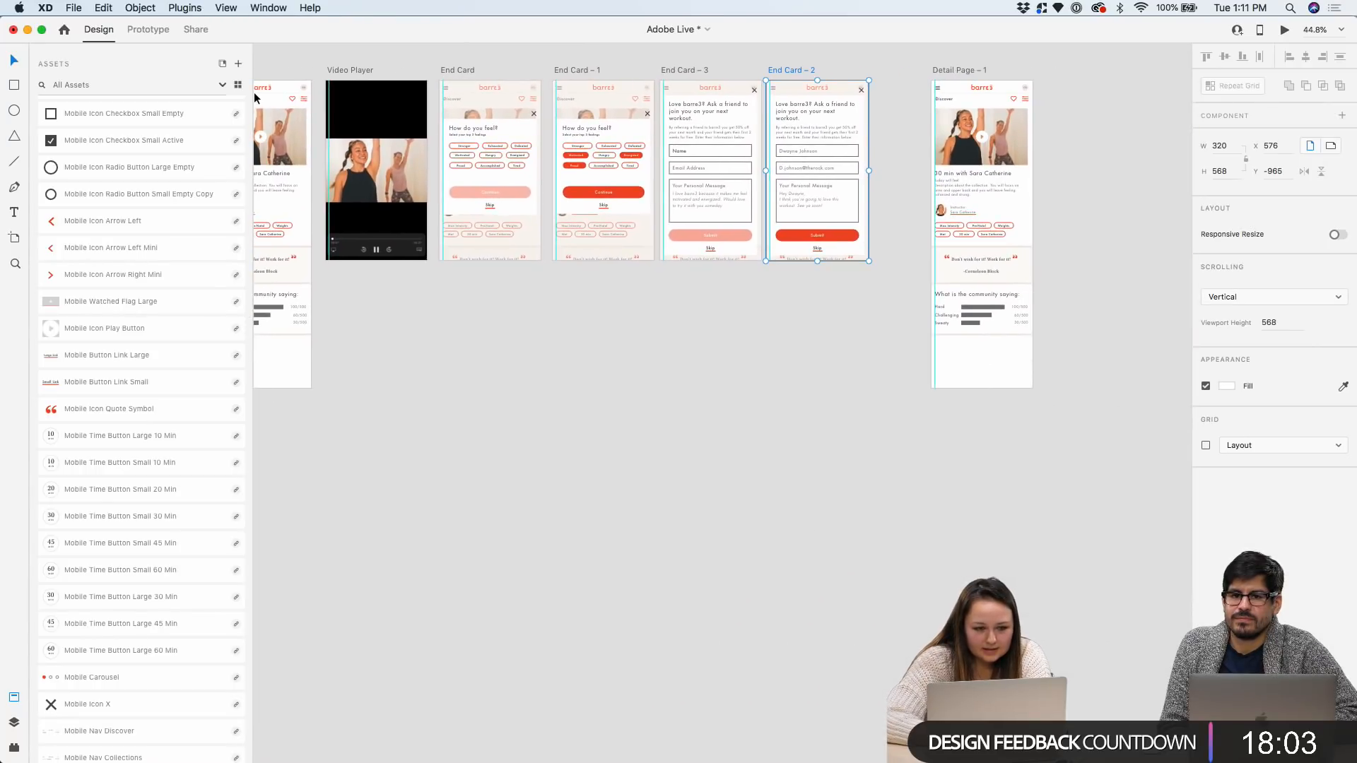
pyautogui.hscroll(-6, 278, 82)
pyautogui.click(463, 62)
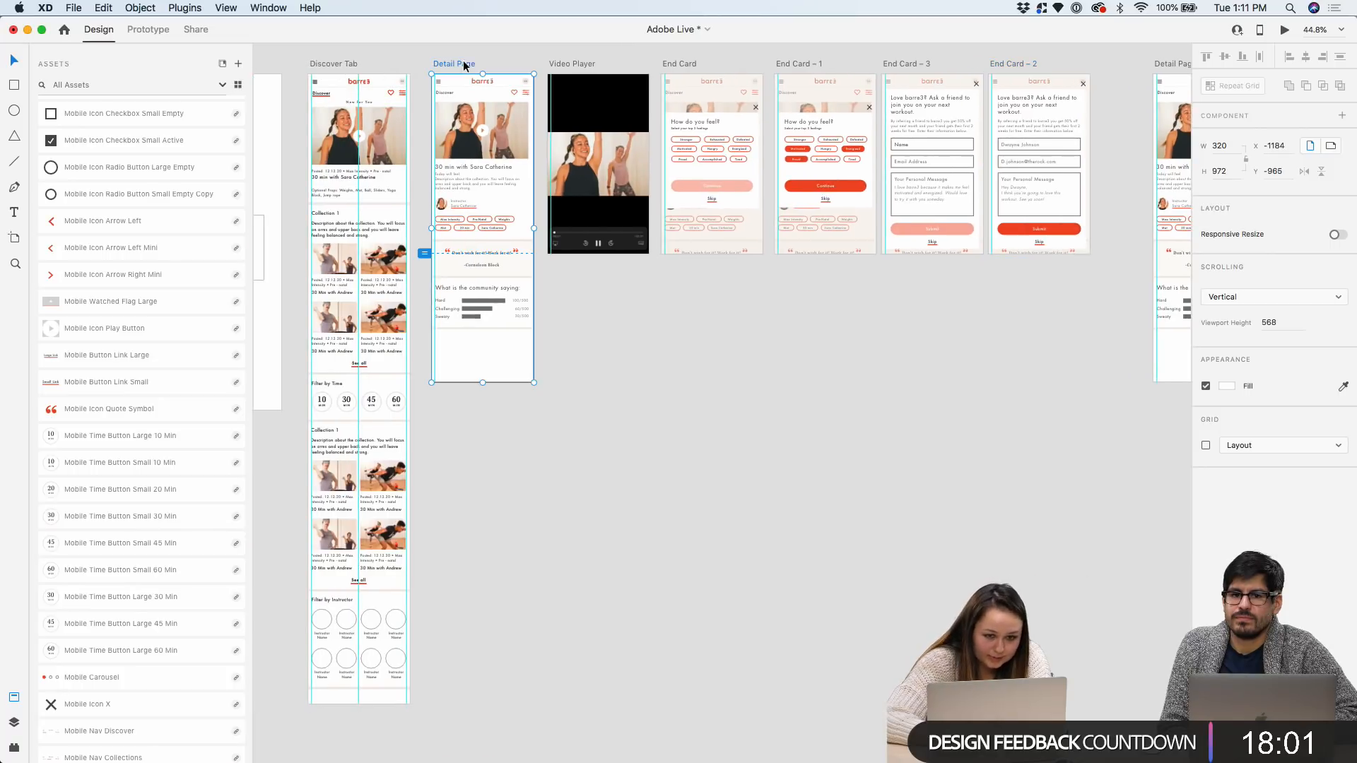
pyautogui.moveTo(482, 383); pyautogui.dragTo(481, 334)
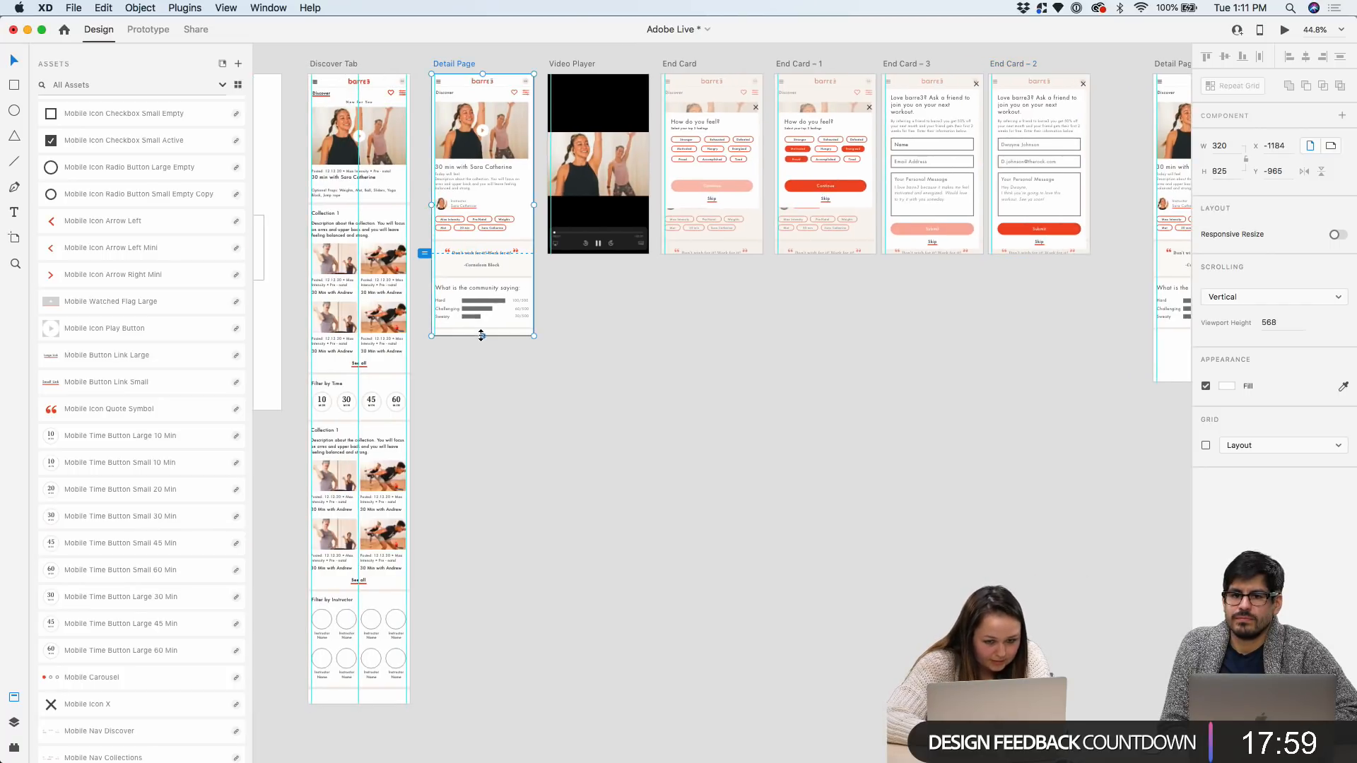
pyautogui.press('Escape')
# In Prototype mode, link the Discover hero image to Detail Page and Detail's hero to Video Player
pyautogui.click(148, 31)
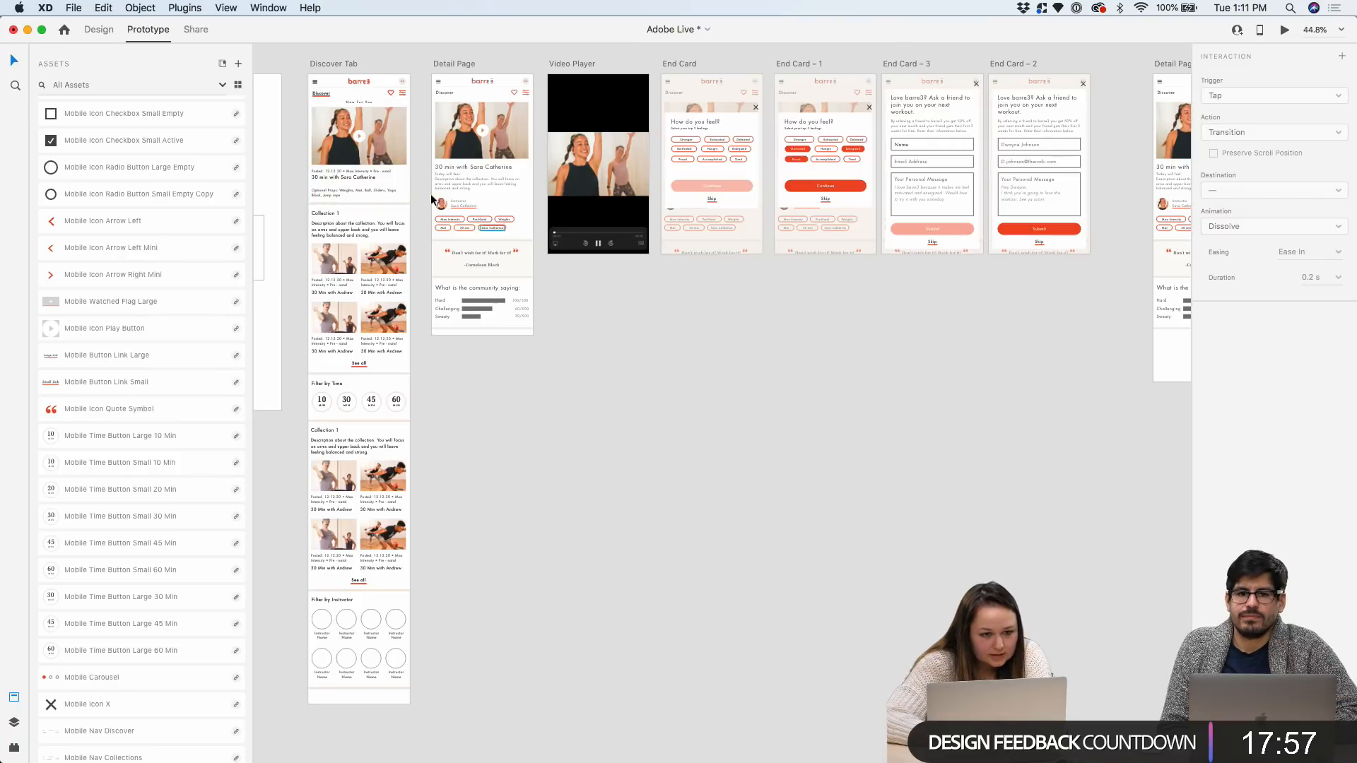
pyautogui.click(396, 138)
pyautogui.scroll(3, 396, 138)
pyautogui.moveTo(417, 159); pyautogui.dragTo(517, 94)
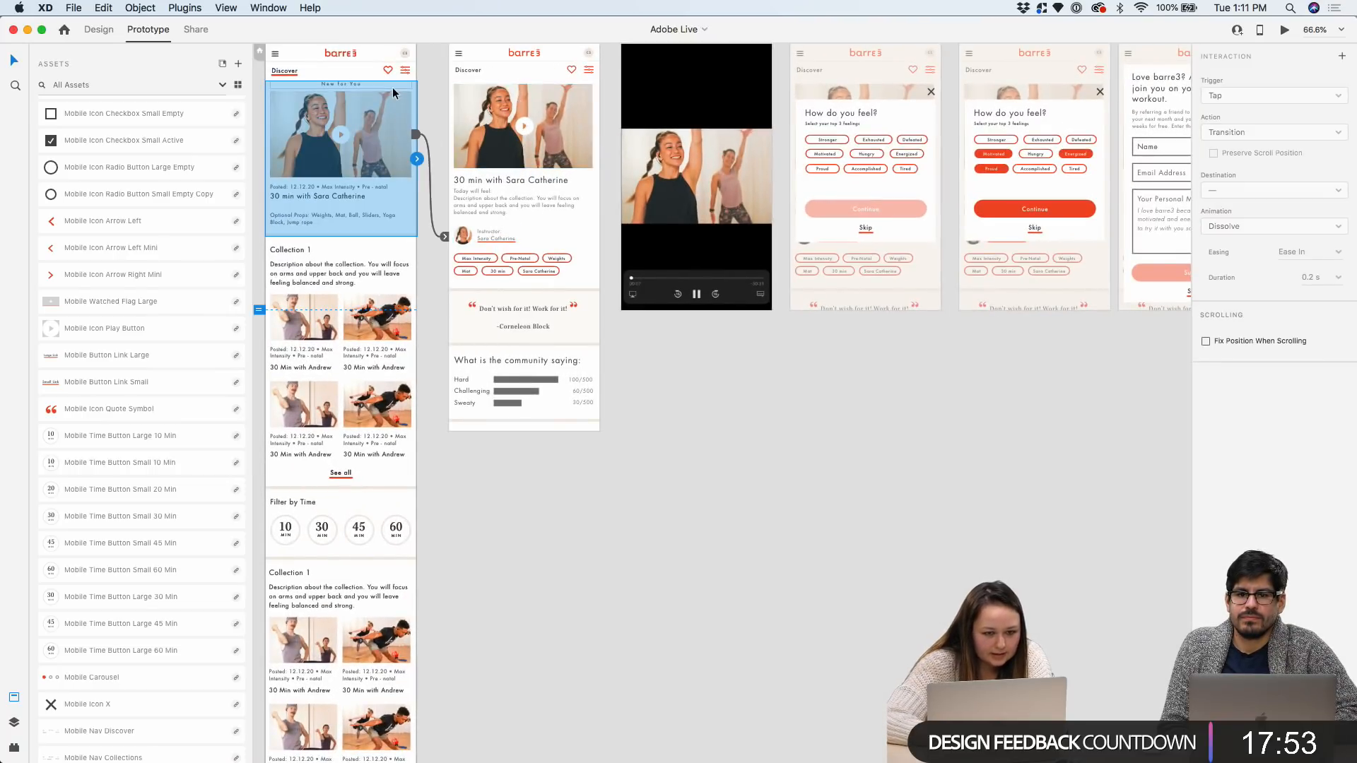
pyautogui.click(541, 109)
pyautogui.moveTo(592, 126); pyautogui.dragTo(698, 186)
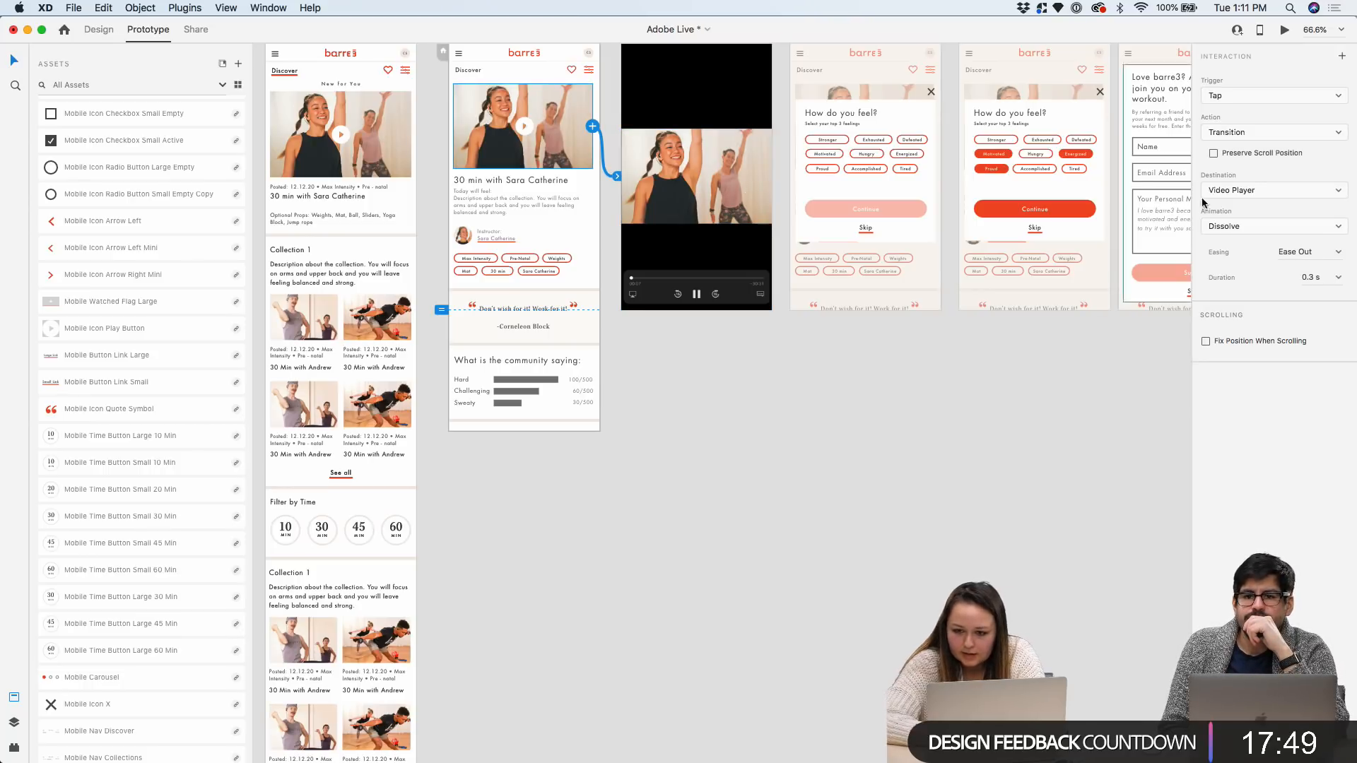
# Link the Video Player video to End Card and the feelings End Card to End Card – 1
pyautogui.hscroll(5, 702, 116)
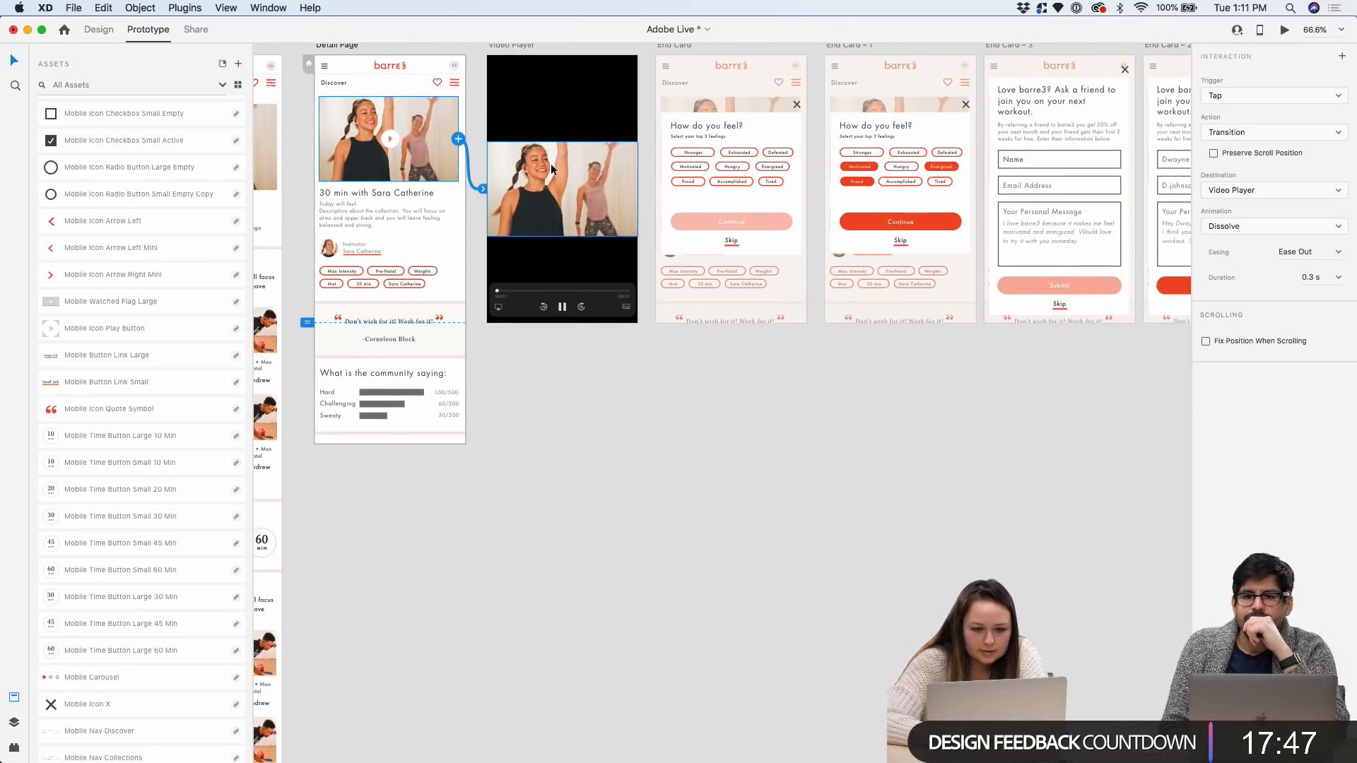
pyautogui.scroll(3, 550, 164)
pyautogui.click(647, 172)
pyautogui.moveTo(679, 200); pyautogui.dragTo(709, 203)
pyautogui.hscroll(5, 709, 203)
pyautogui.scroll(2, 777, 184)
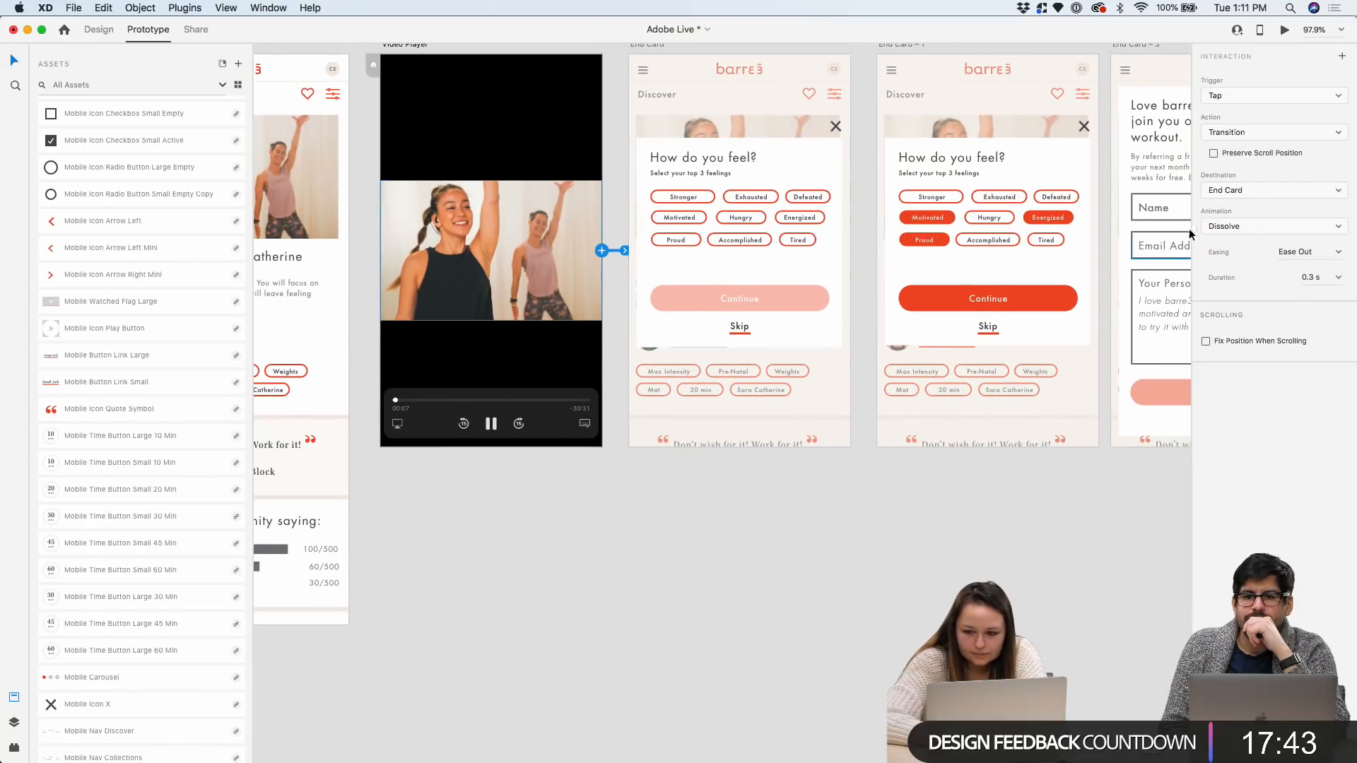
pyautogui.hscroll(3, 738, 196)
pyautogui.click(710, 240)
pyautogui.moveTo(715, 266); pyautogui.dragTo(681, 261)
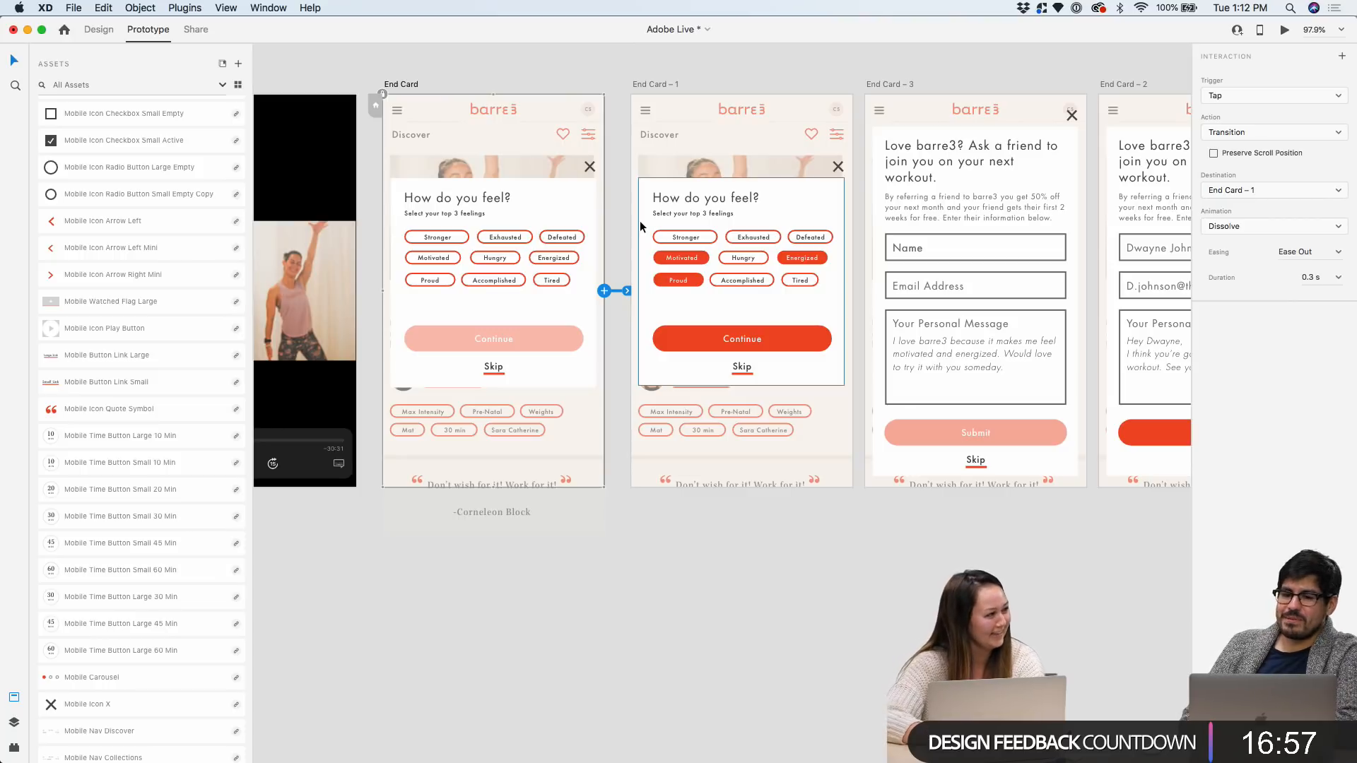
# Select the Continue button on End Card – 1 to wire its transition
pyautogui.scroll(5, 886, 284)
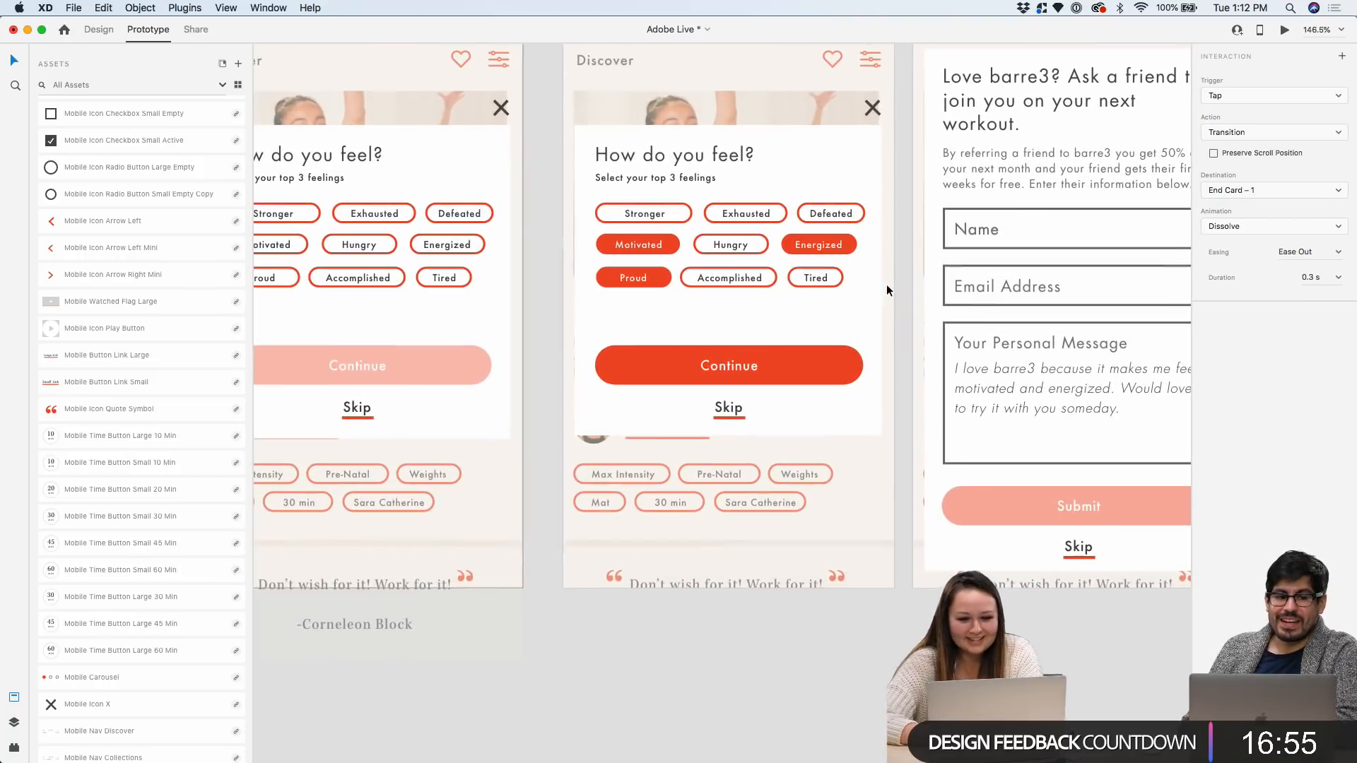
pyautogui.hscroll(3, 886, 284)
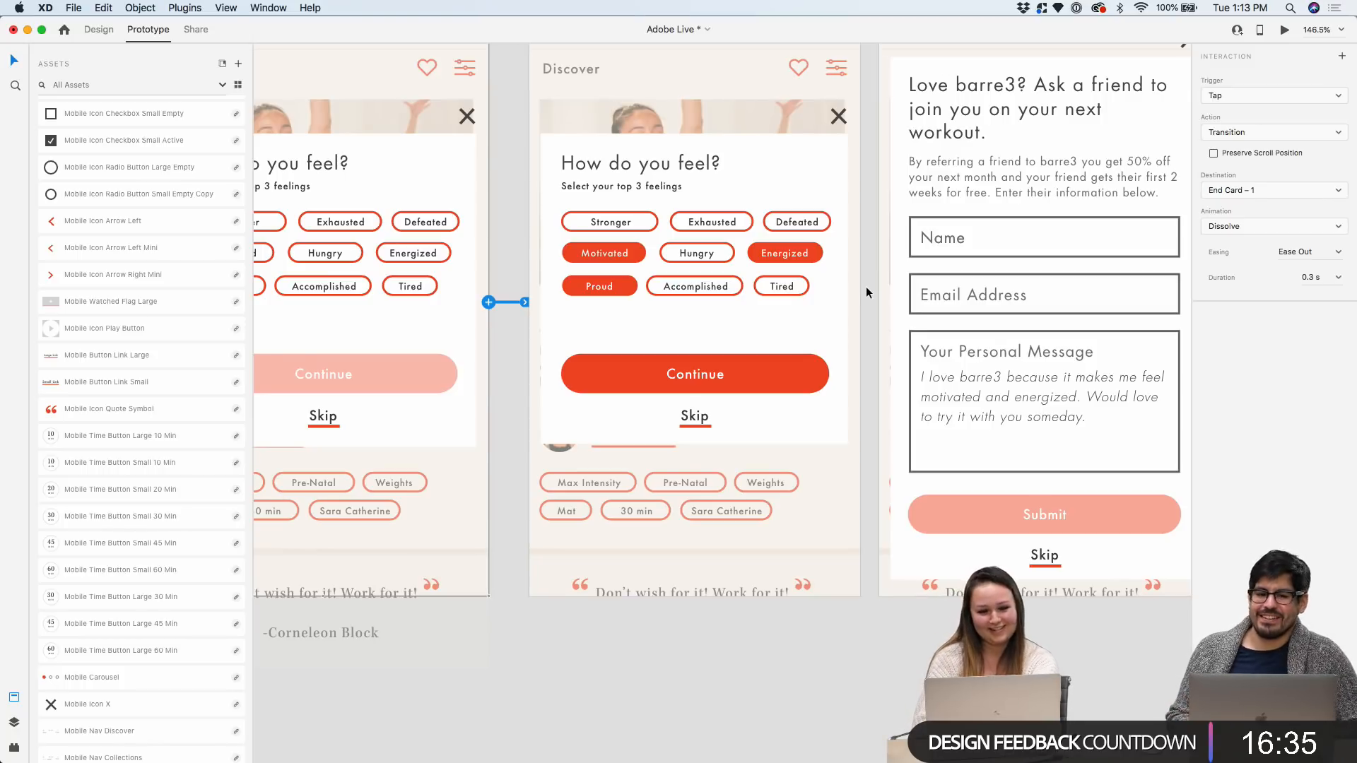
pyautogui.scroll(5, 867, 285)
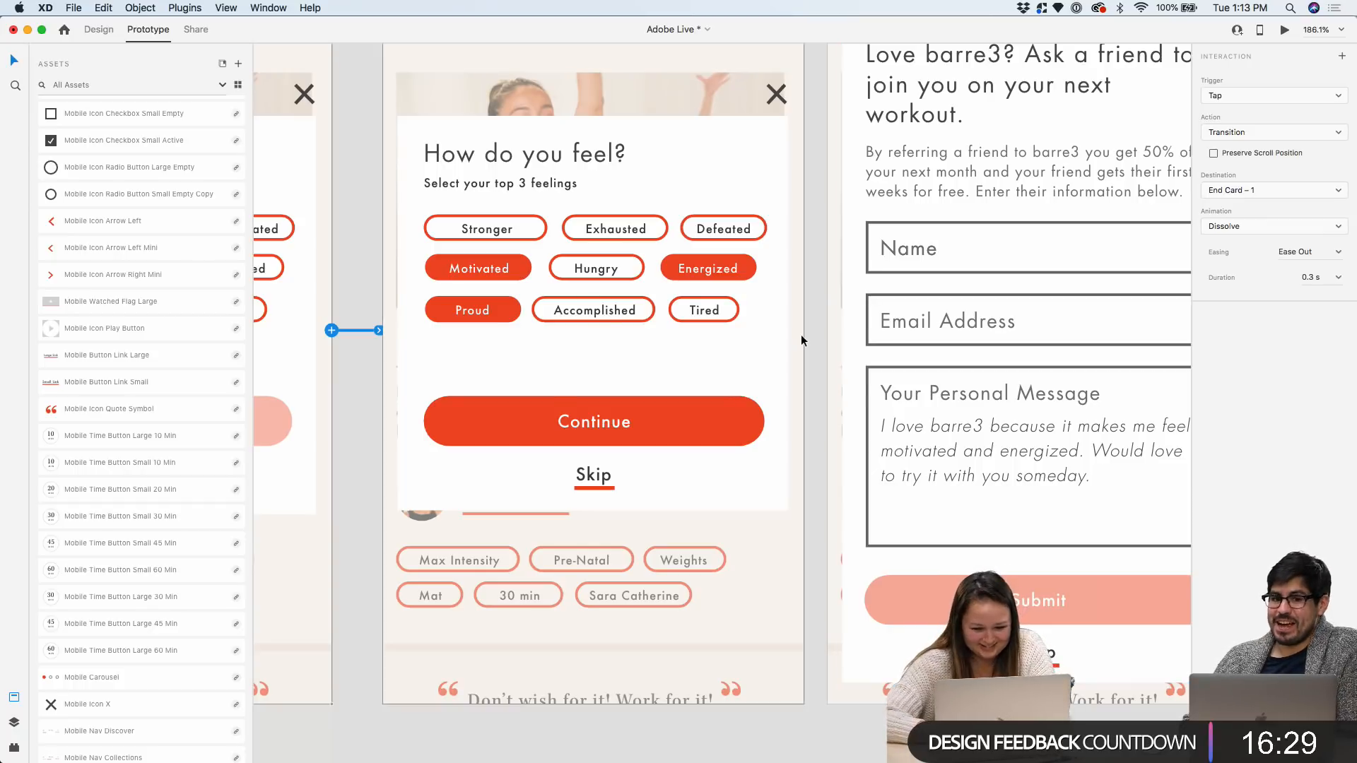
pyautogui.scroll(2, 801, 332)
pyautogui.scroll(3, 801, 393)
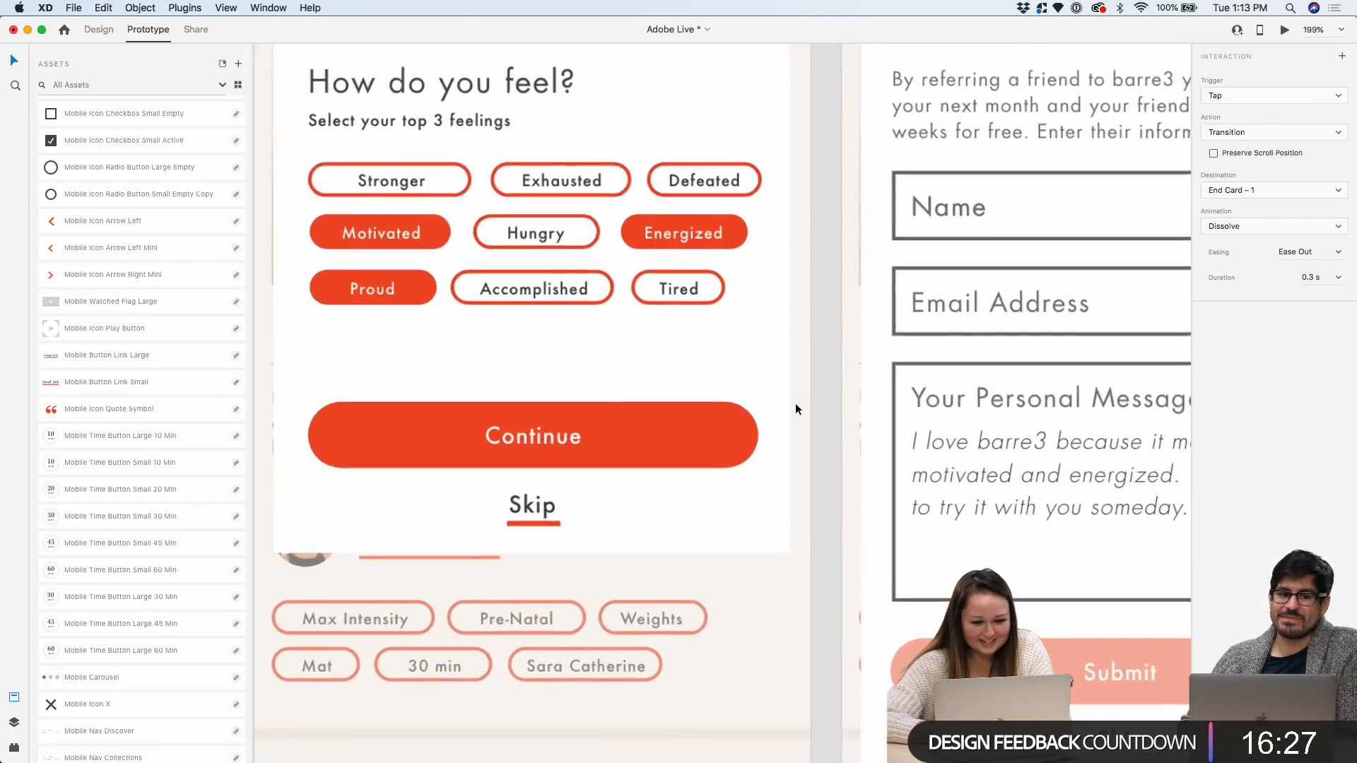
pyautogui.scroll(-1, 735, 443)
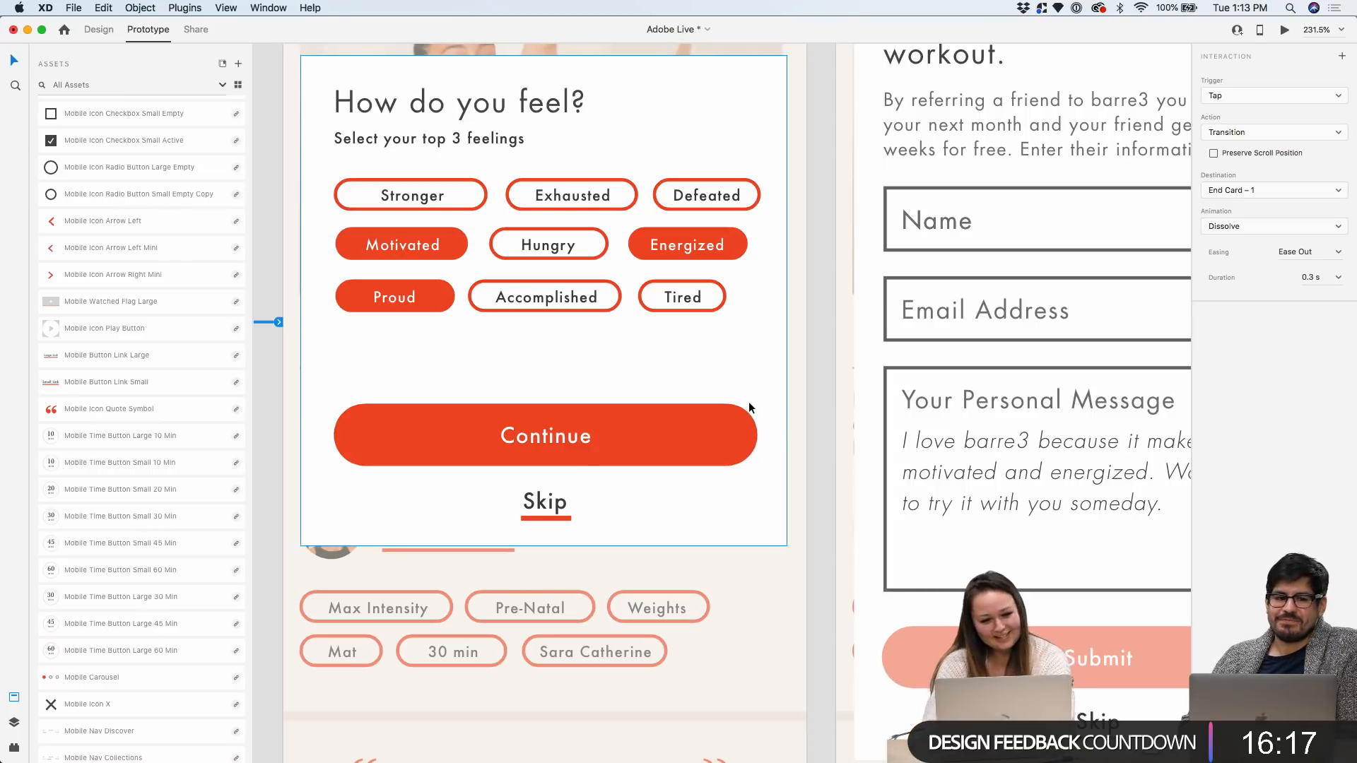
pyautogui.scroll(3, 749, 401)
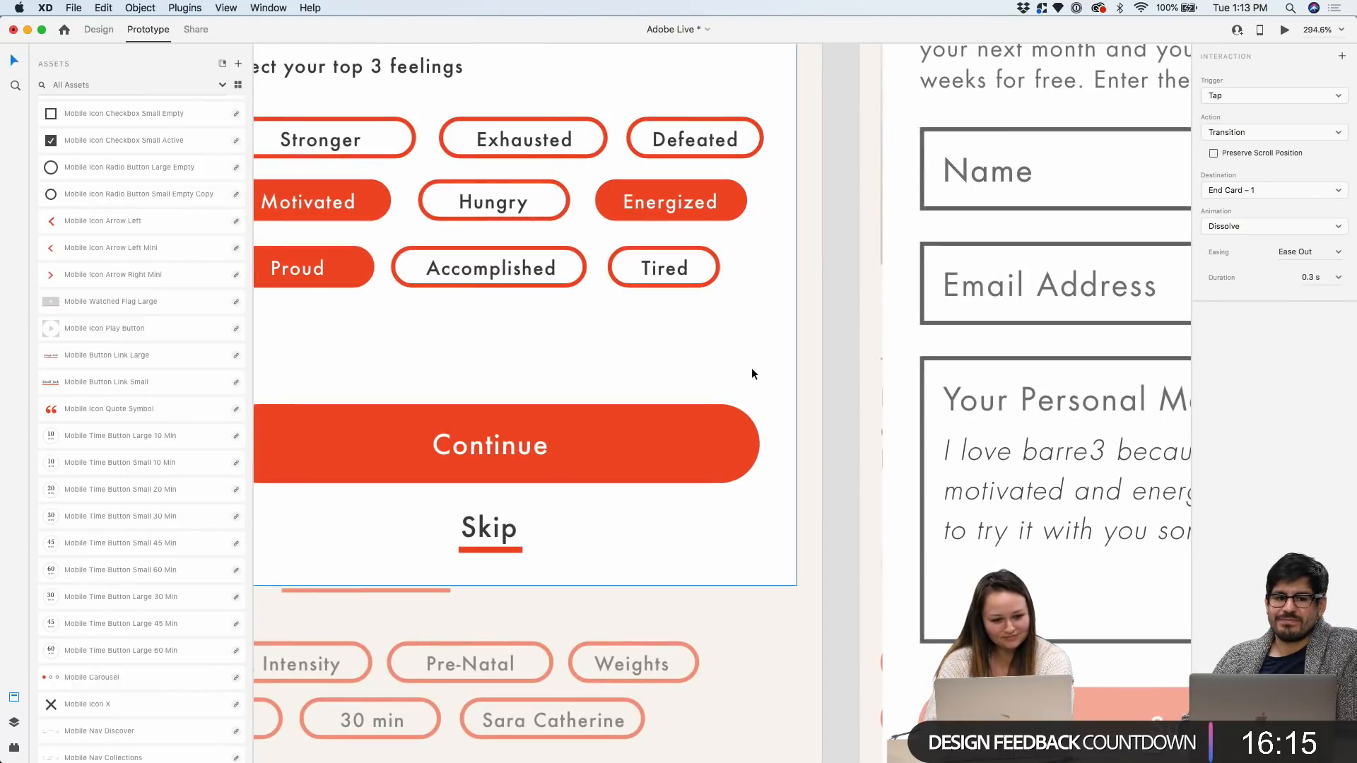
pyautogui.scroll(-5, 752, 373)
pyautogui.click(748, 414)
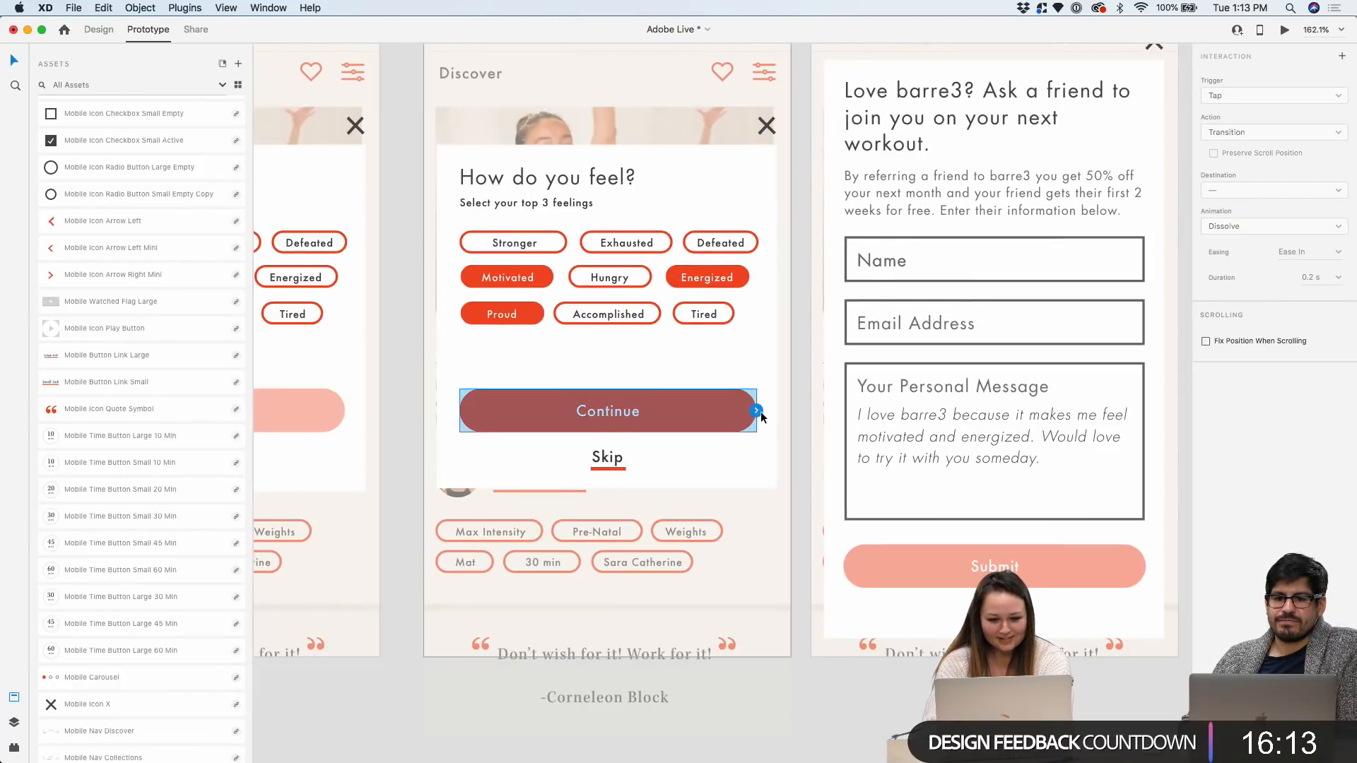
pyautogui.moveTo(794, 390); pyautogui.dragTo(812, 382)
pyautogui.hscroll(-5, 812, 382)
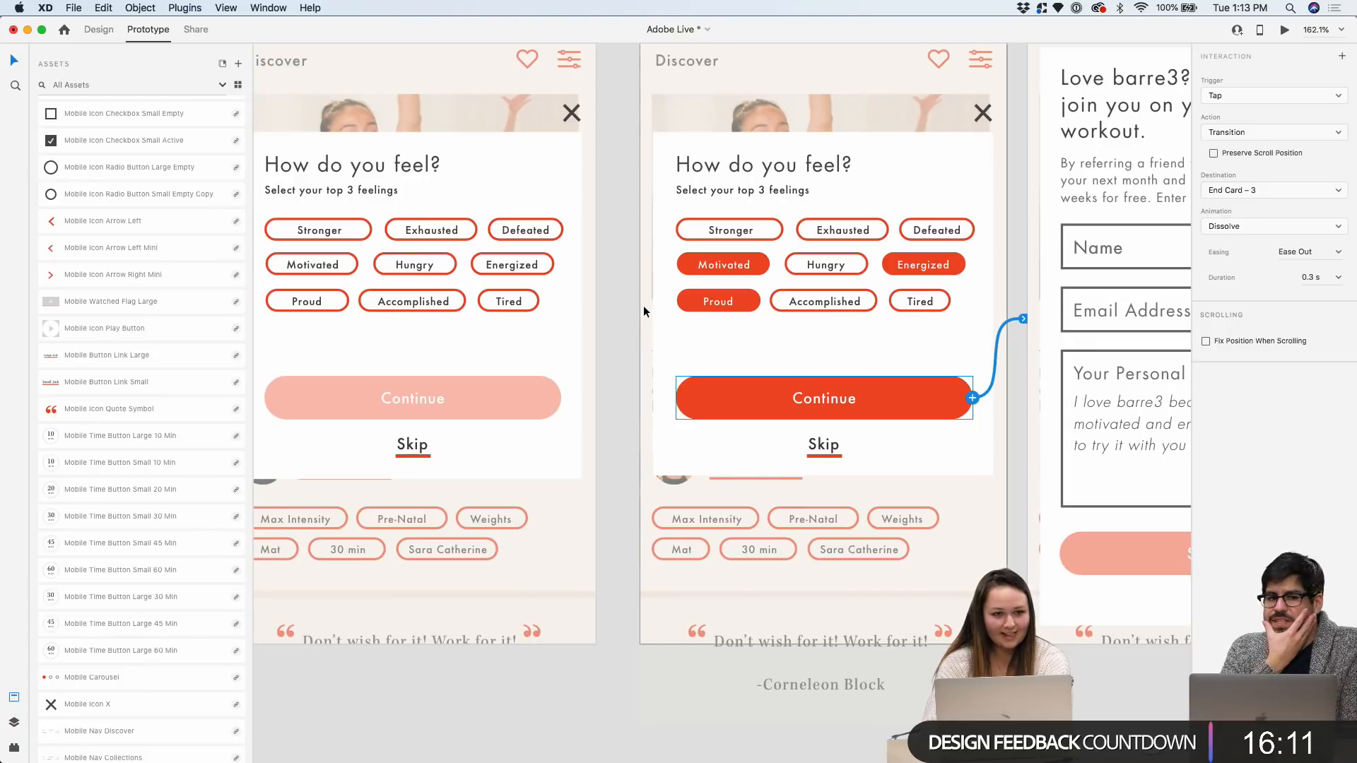
pyautogui.hscroll(-3, 643, 311)
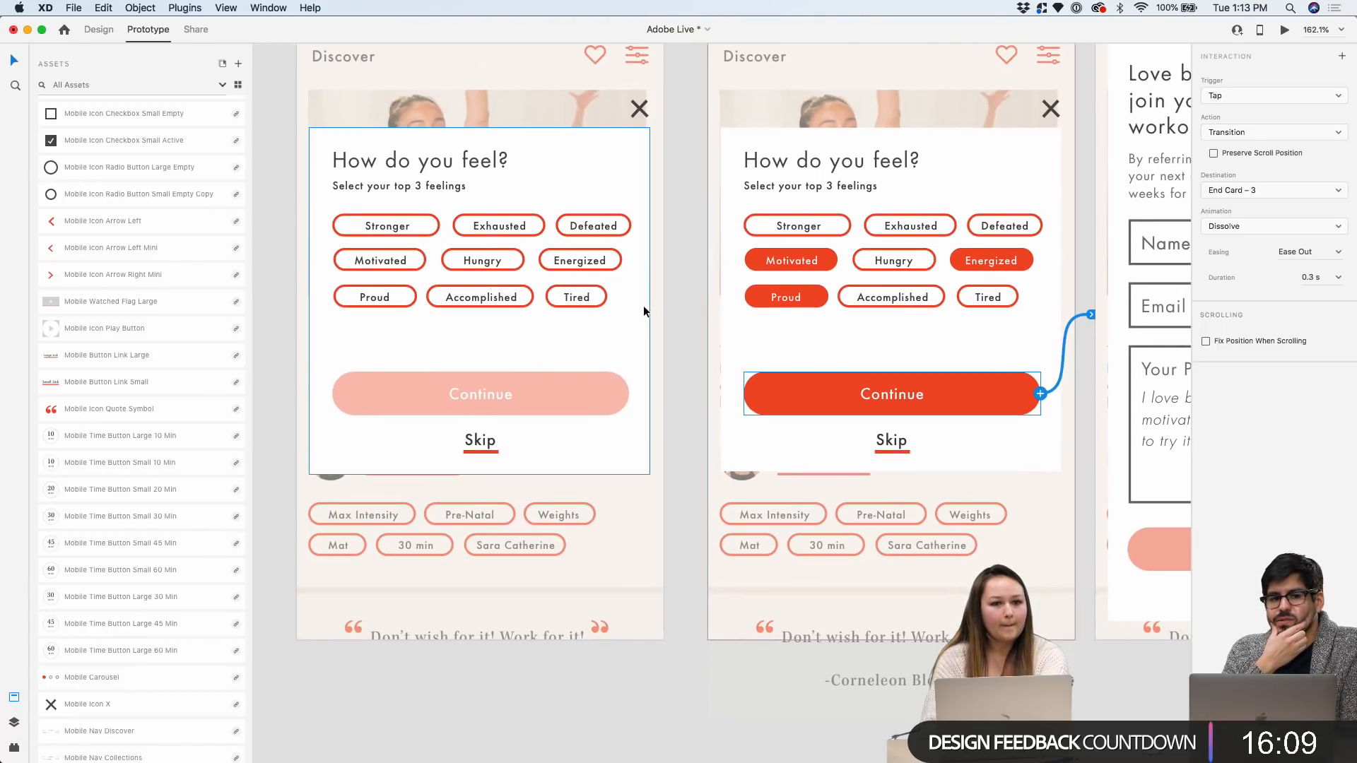
pyautogui.scroll(-5, 643, 306)
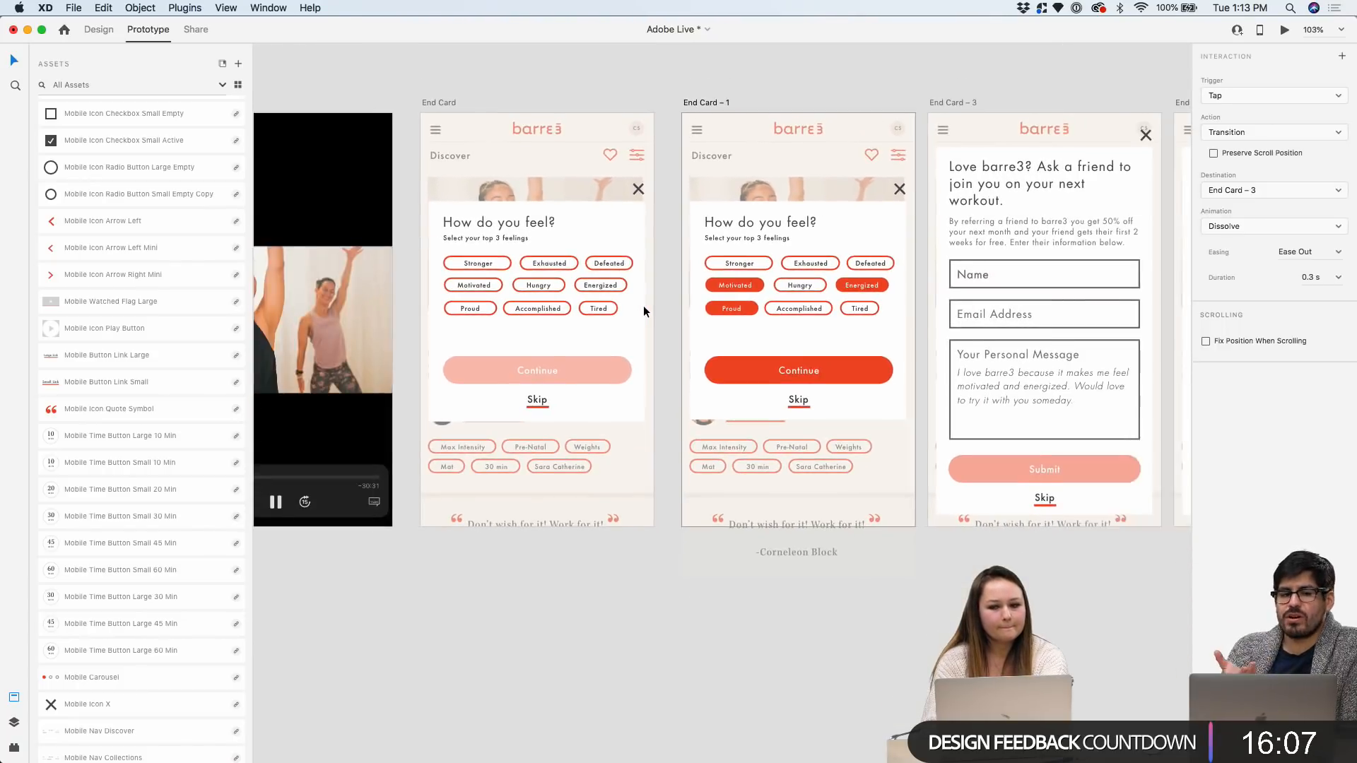
pyautogui.hscroll(3, 885, 285)
pyautogui.scroll(4, 999, 287)
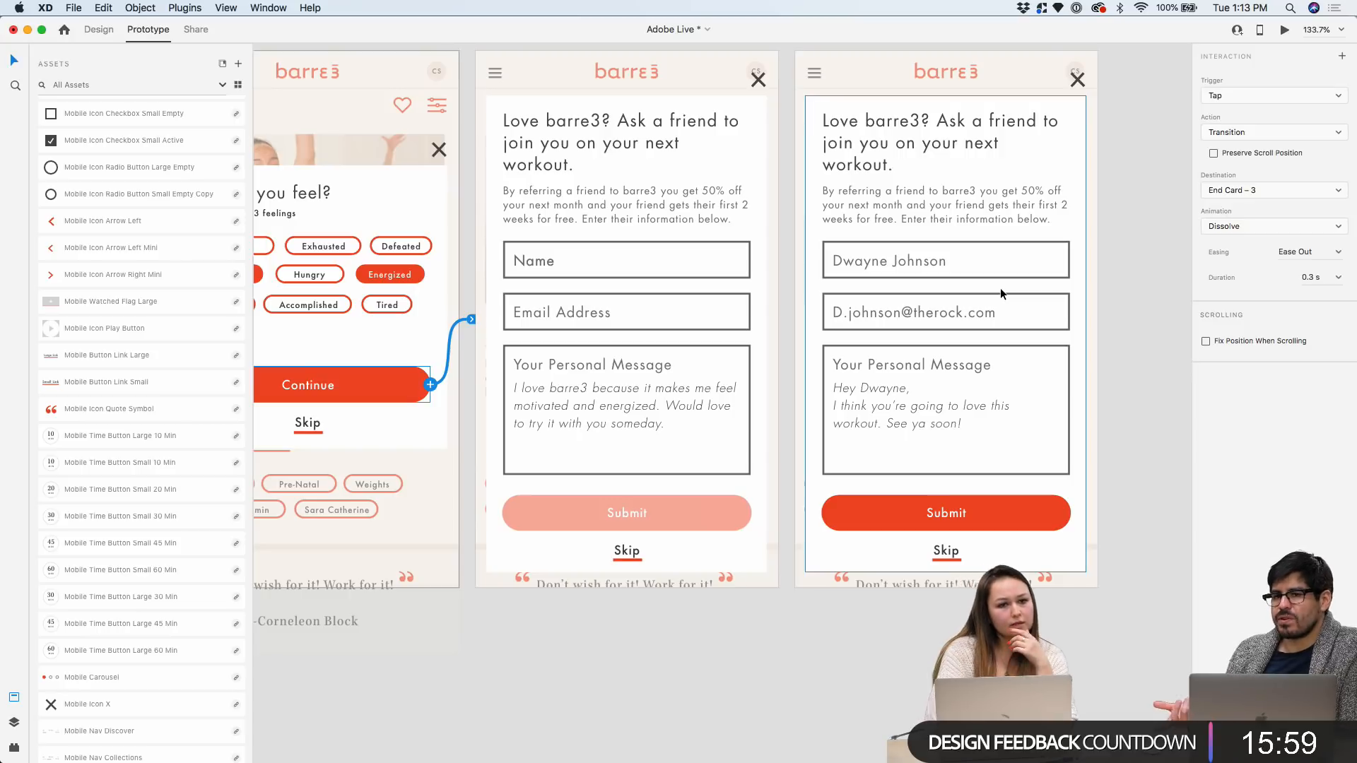
pyautogui.scroll(3, 1085, 342)
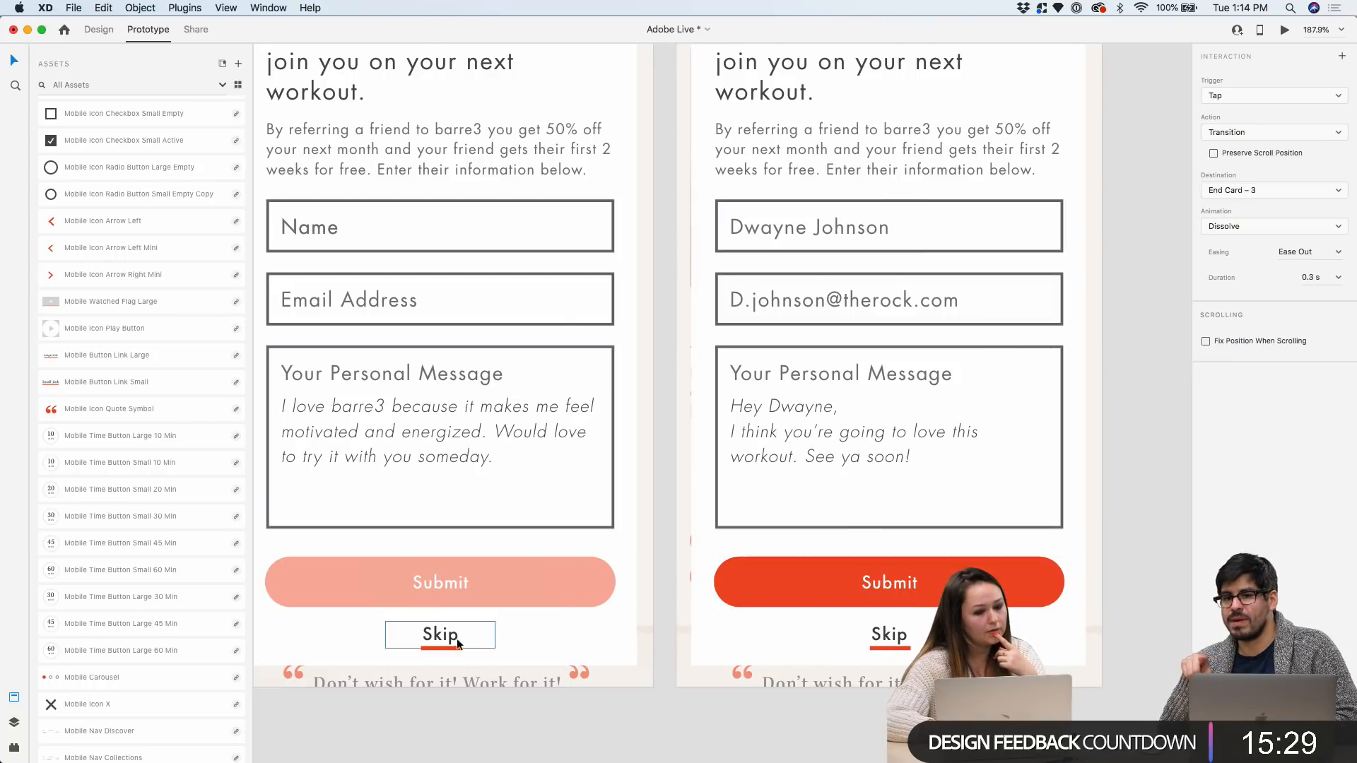
pyautogui.scroll(-3, 448, 636)
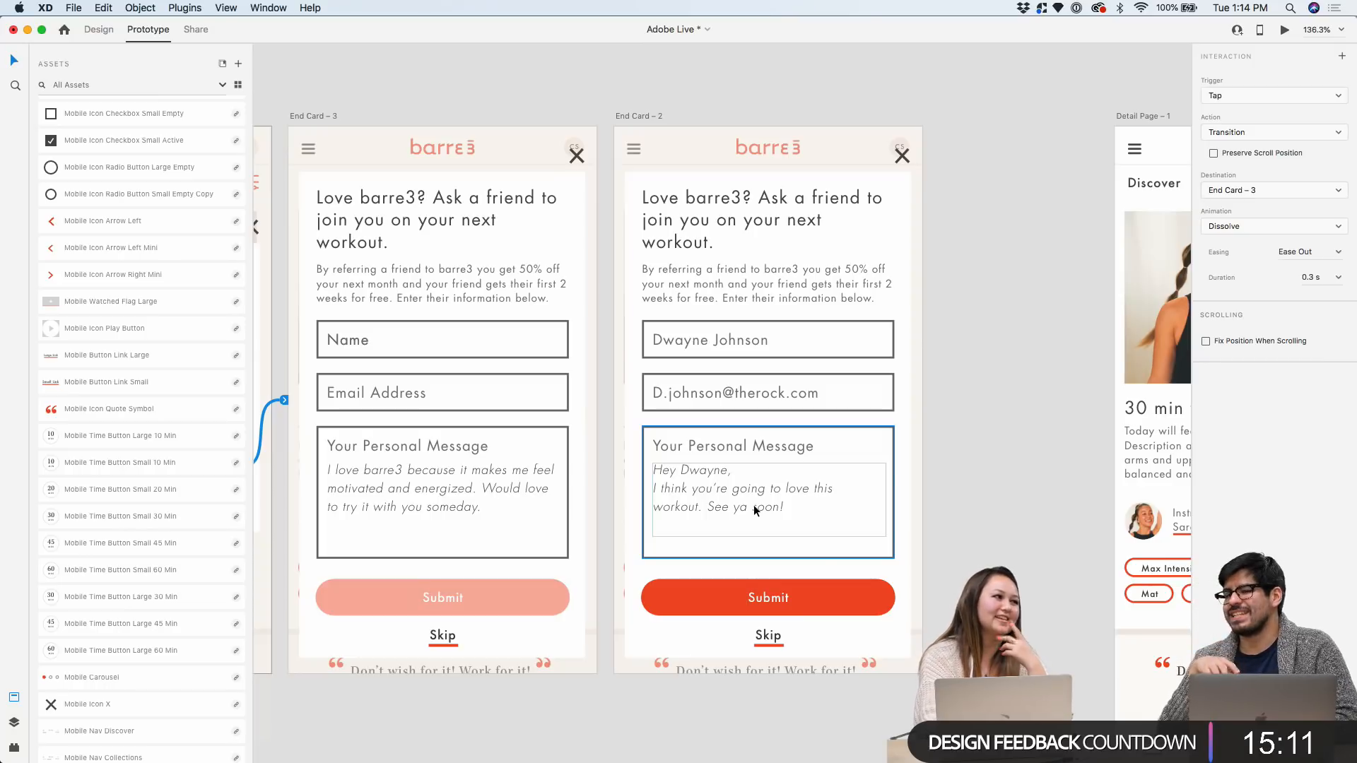
pyautogui.scroll(-3, 979, 499)
pyautogui.scroll(3, 980, 499)
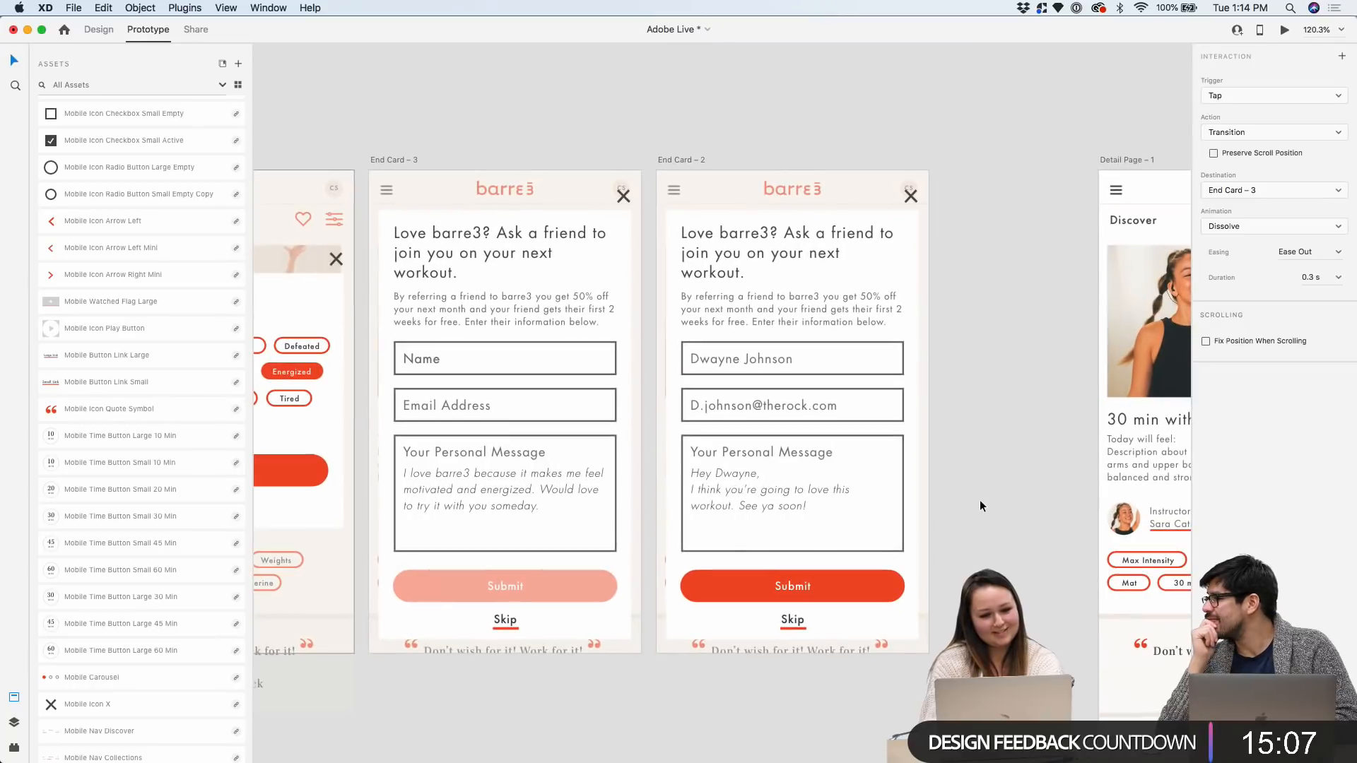
pyautogui.scroll(3, 941, 373)
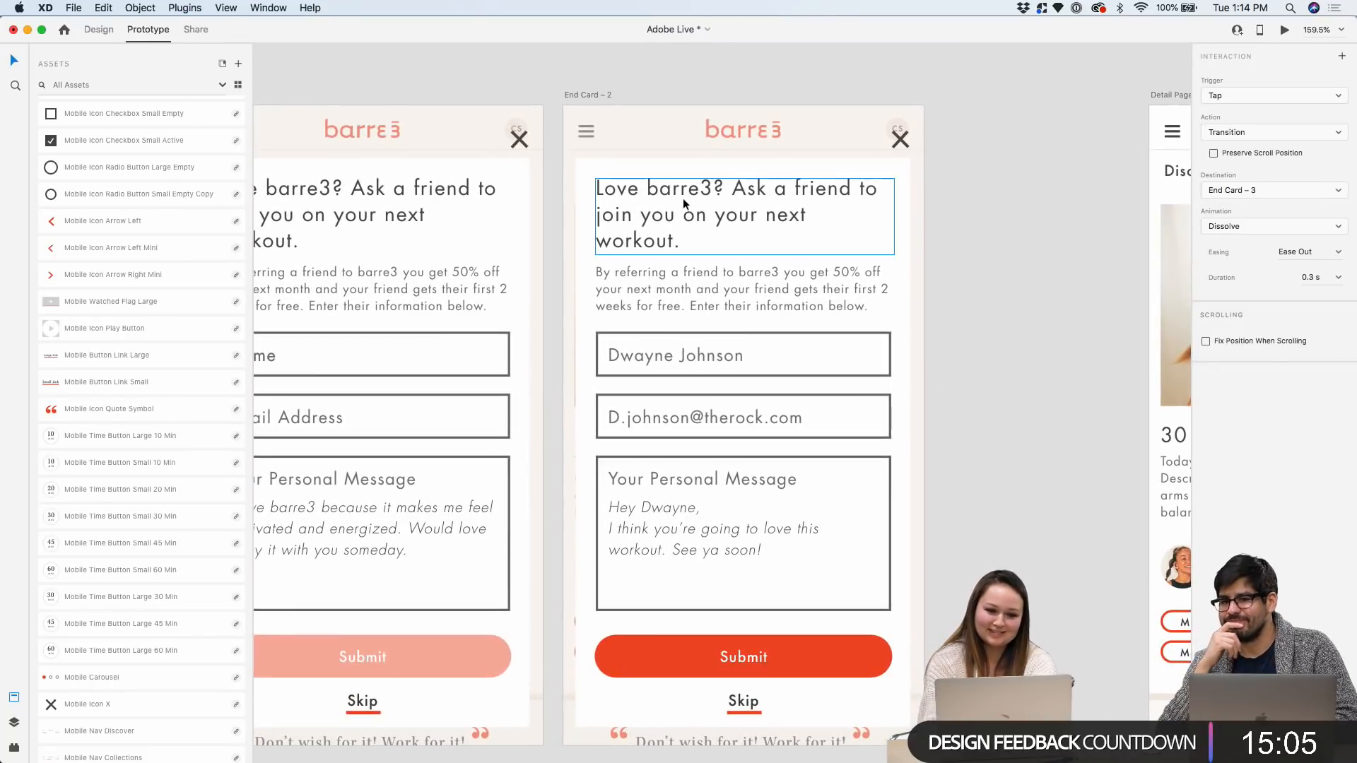
pyautogui.scroll(-2, 599, 225)
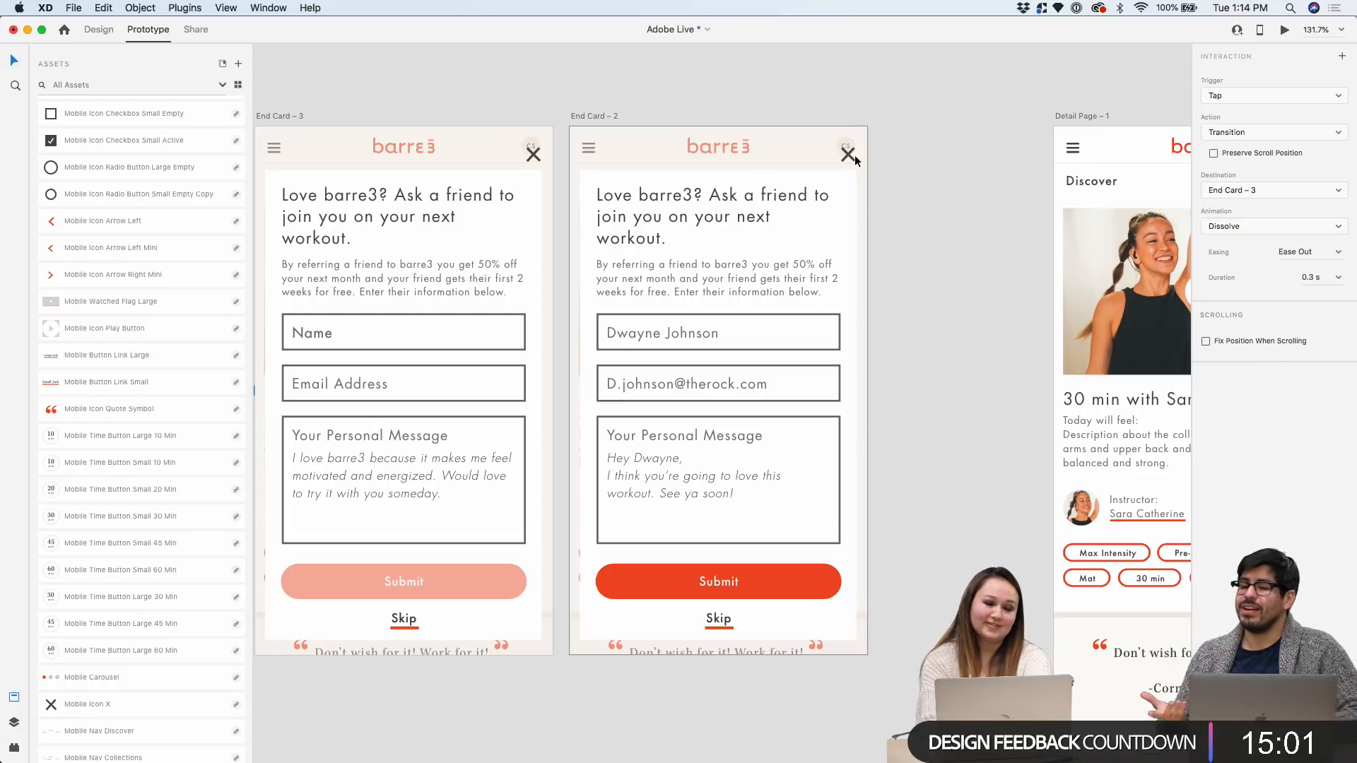
pyautogui.scroll(1, 541, 148)
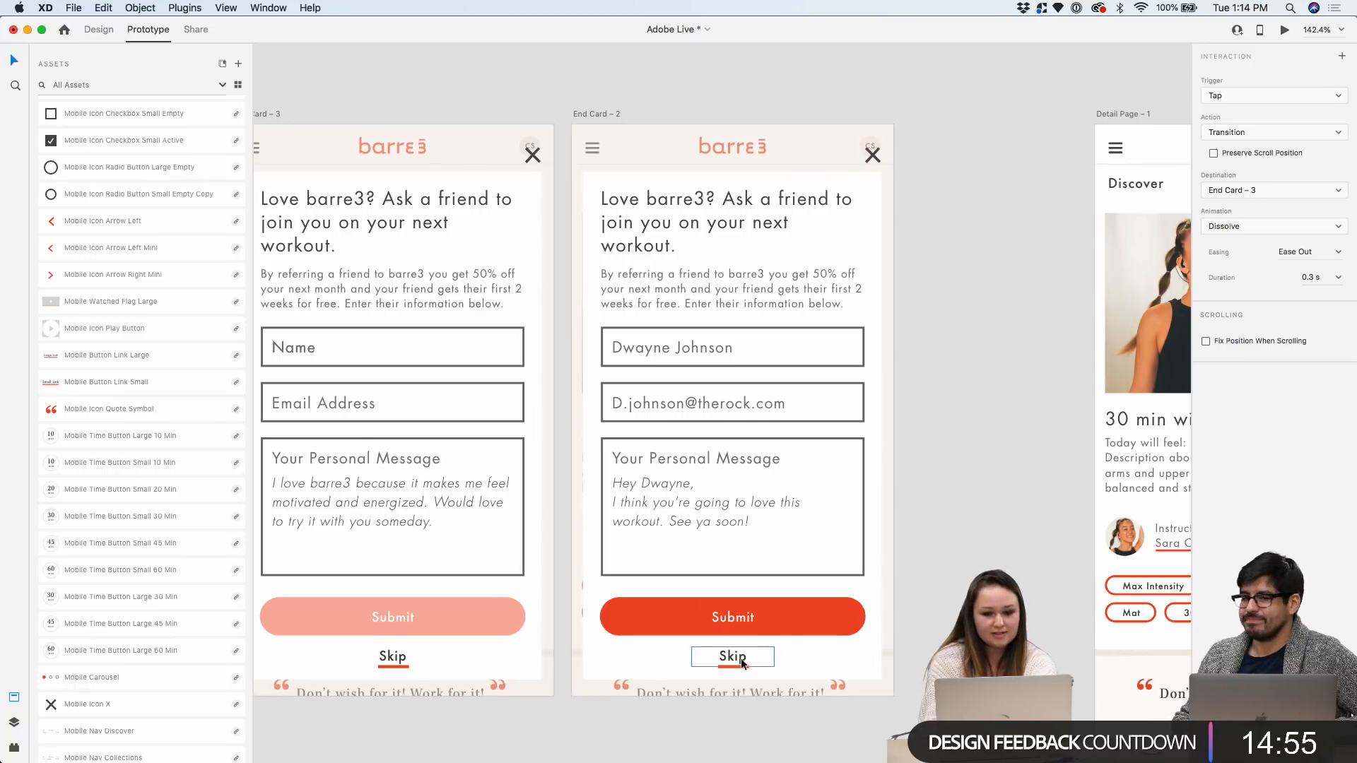
pyautogui.scroll(-2, 732, 655)
pyautogui.scroll(-2, 927, 448)
pyautogui.hscroll(-2, 926, 448)
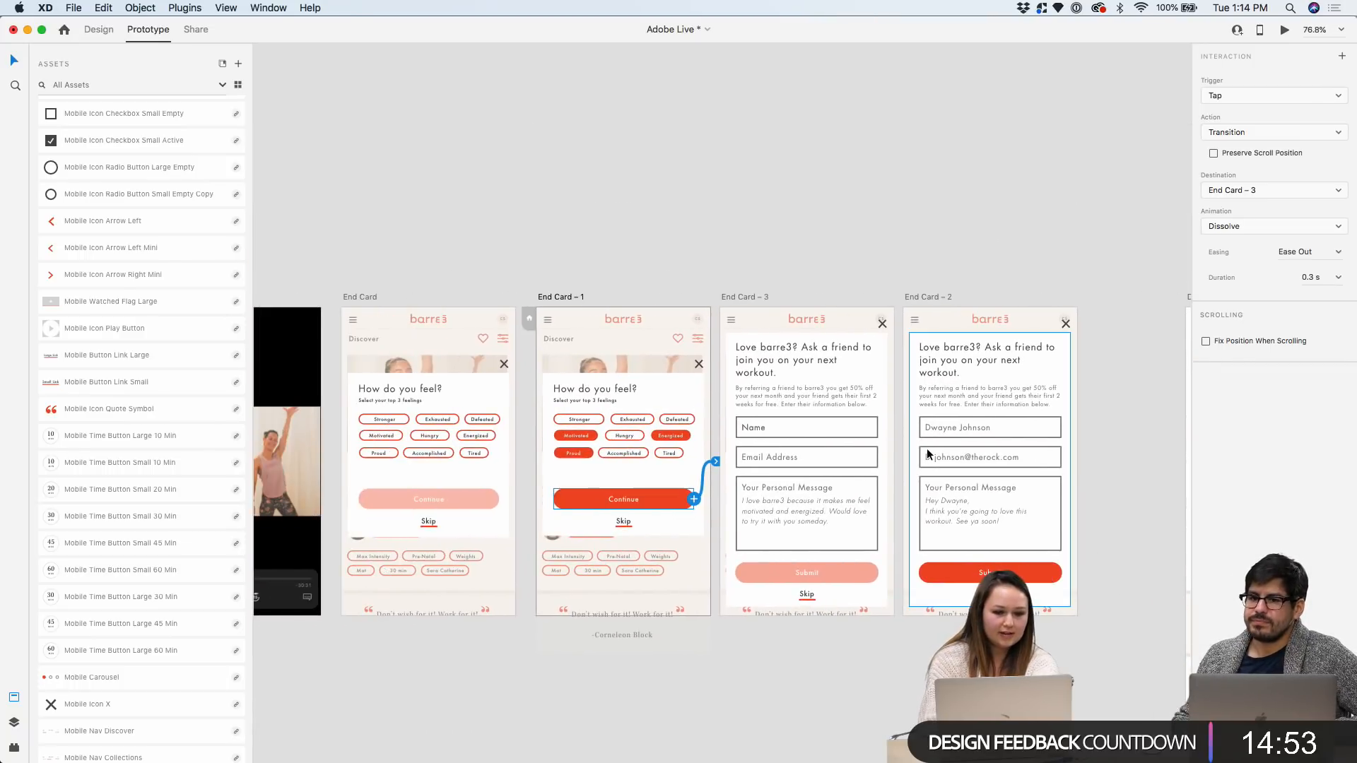
pyautogui.scroll(1, 779, 462)
pyautogui.scroll(2, 1103, 529)
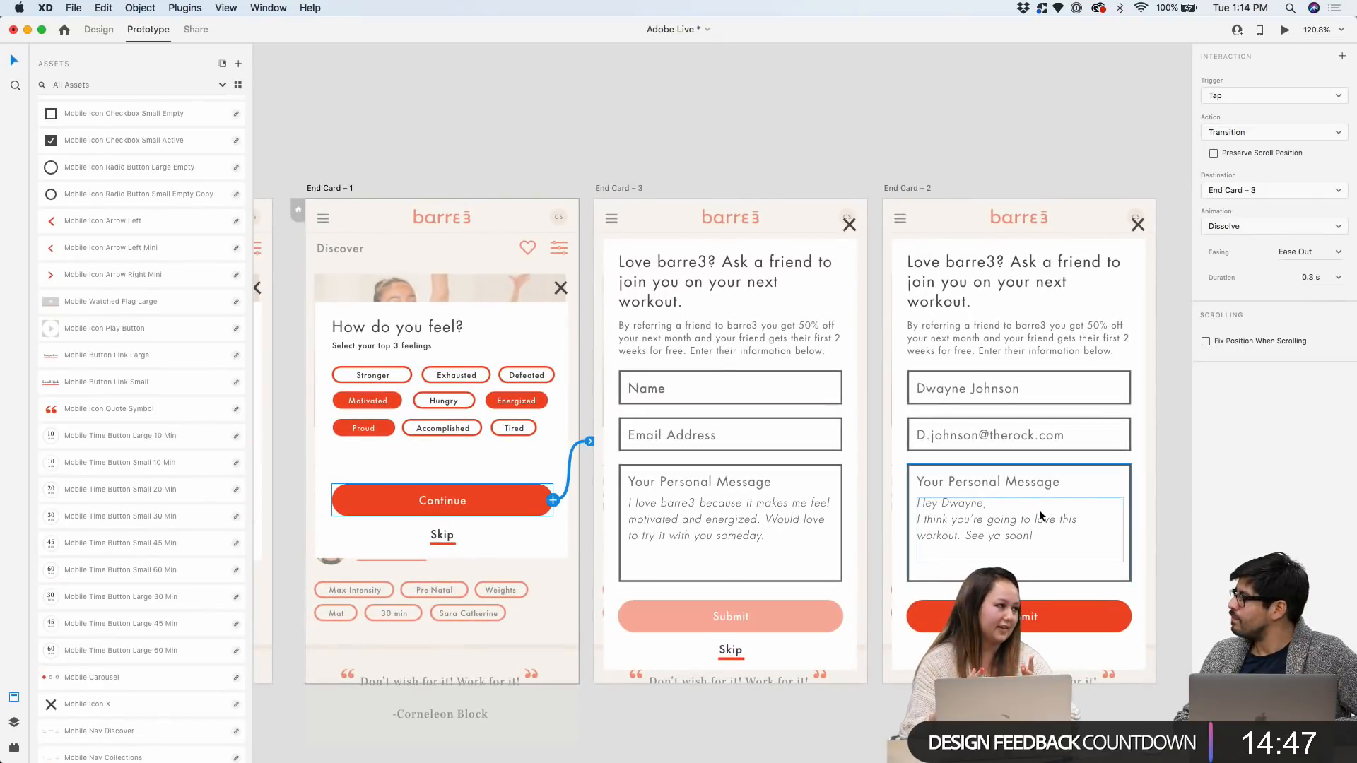
pyautogui.hscroll(-10, 554, 431)
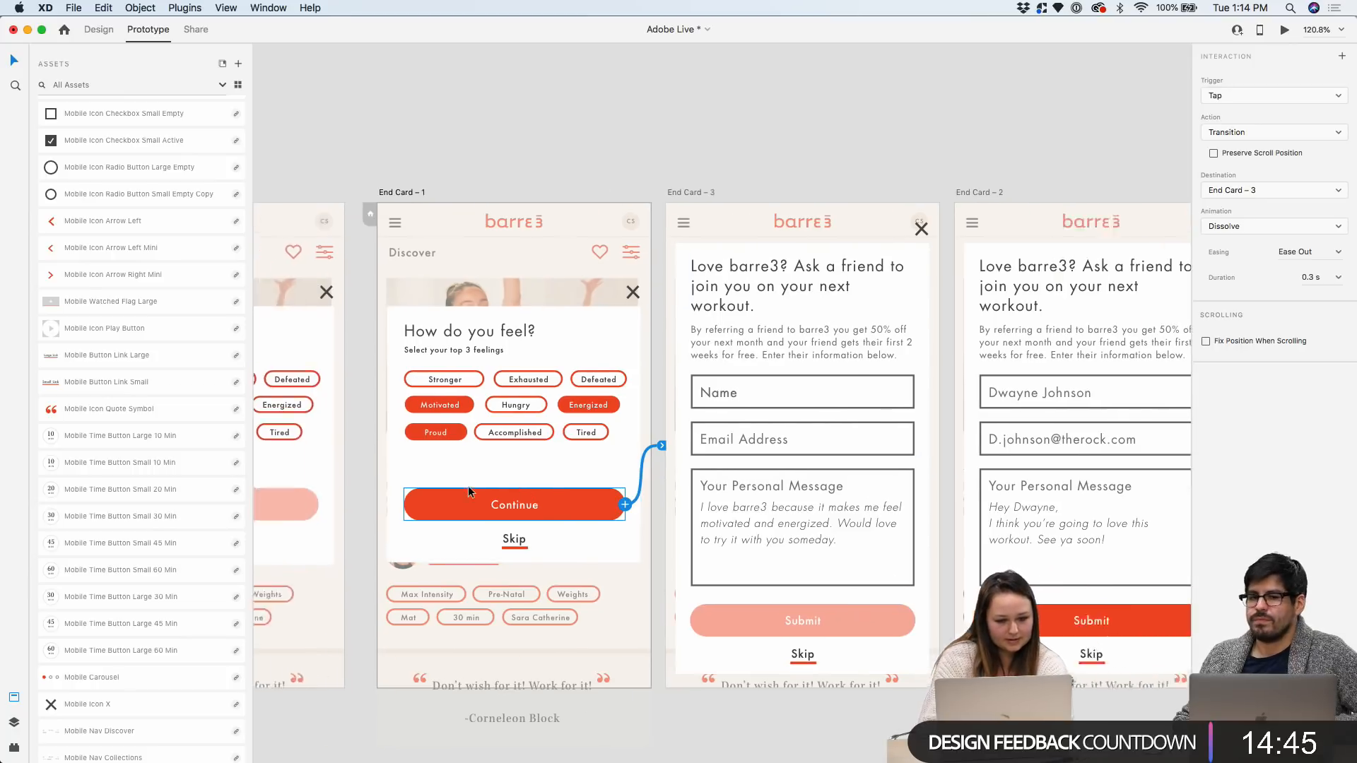
# Link the feeling chips to End Card – 1 and Continue to the blank referral card
pyautogui.scroll(5, 579, 431)
pyautogui.click(579, 431)
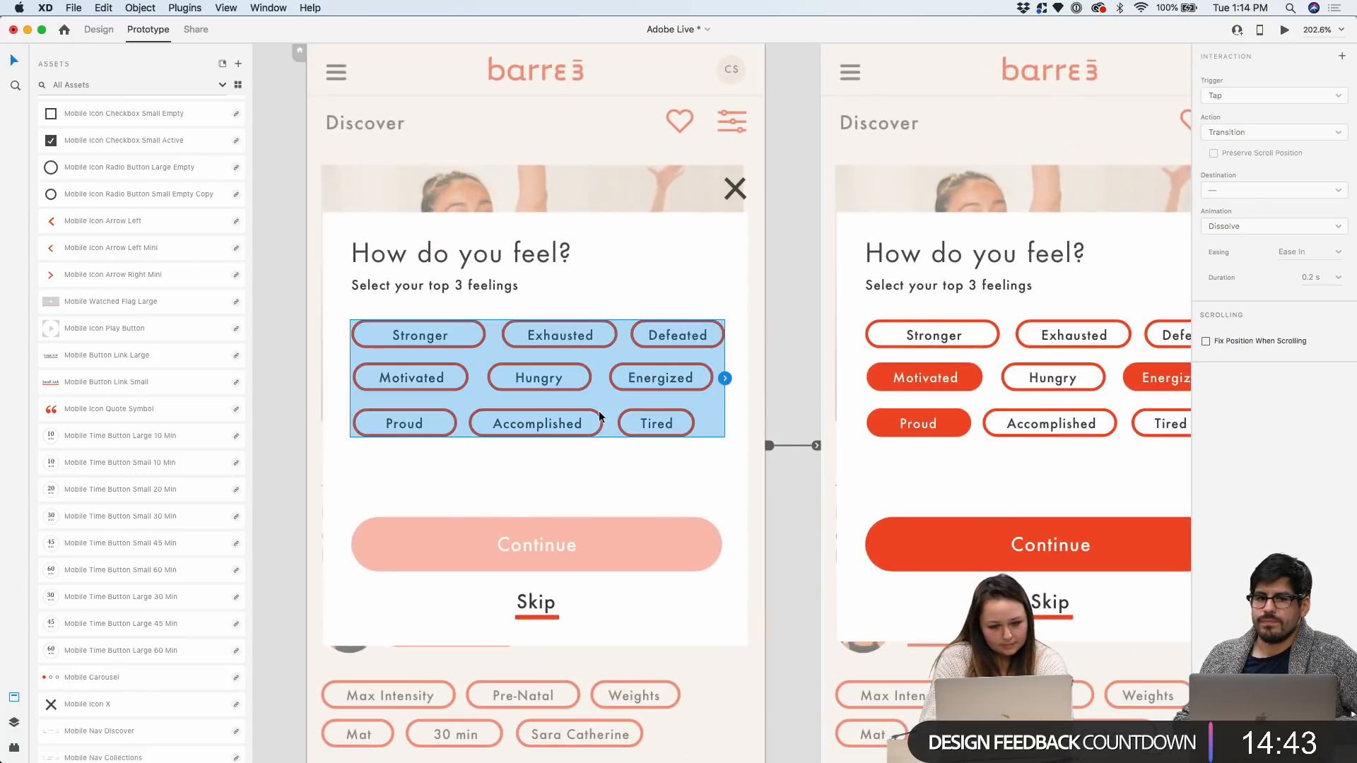
pyautogui.moveTo(812, 391); pyautogui.dragTo(829, 390)
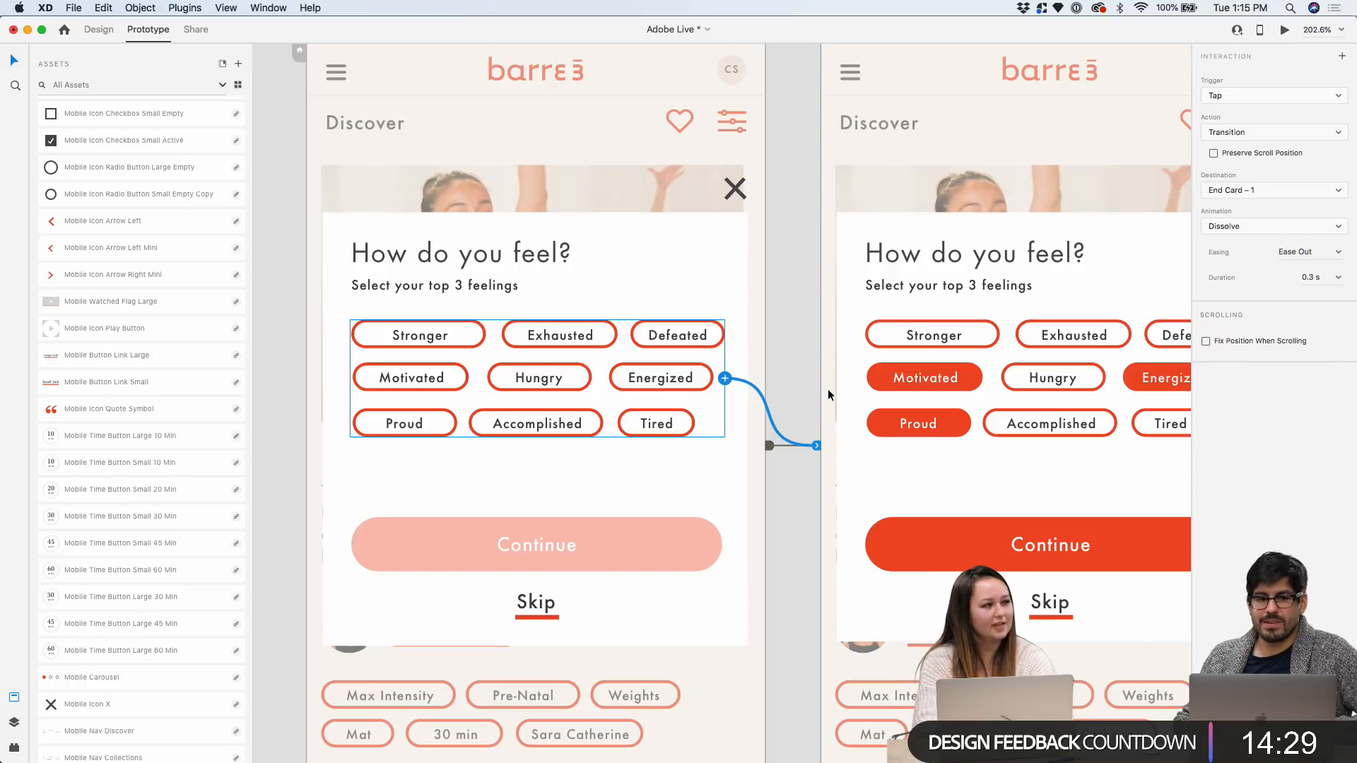
pyautogui.scroll(-5, 828, 389)
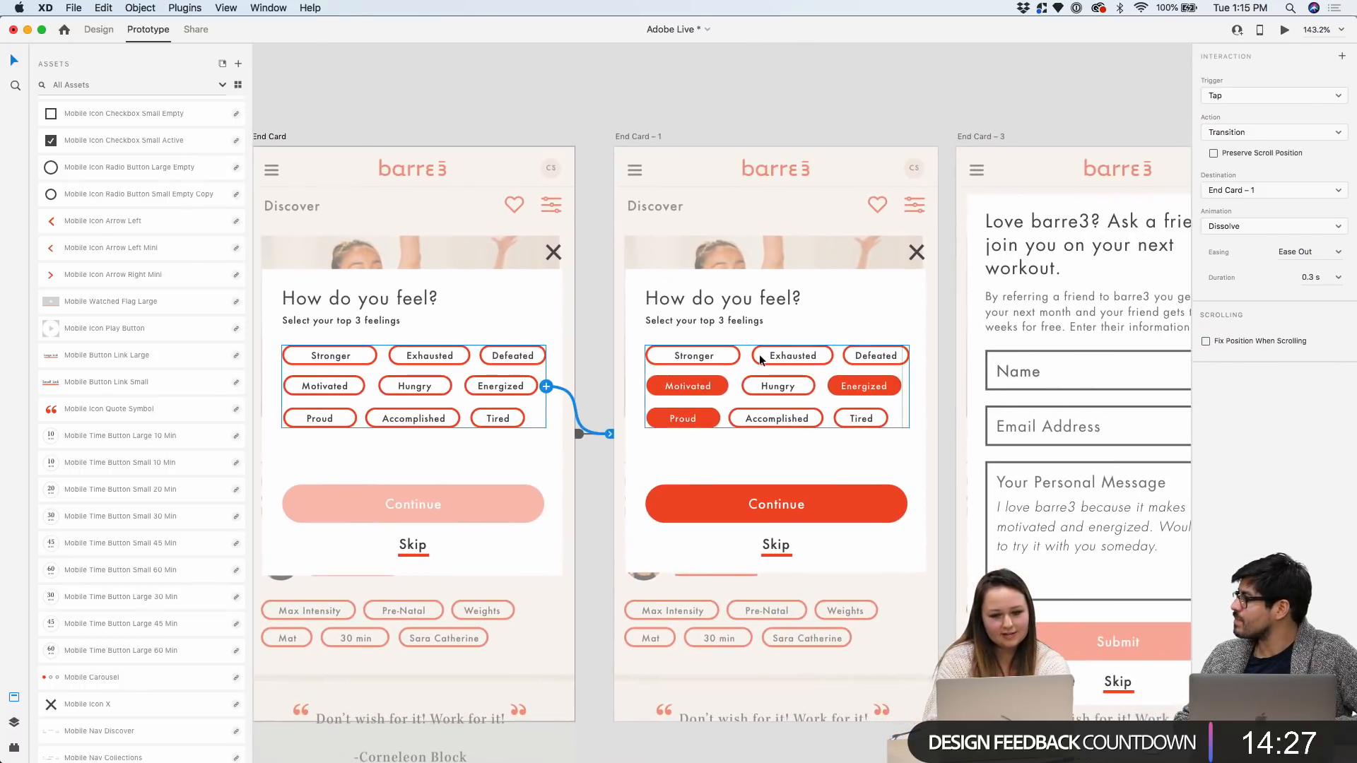
pyautogui.hscroll(5, 759, 354)
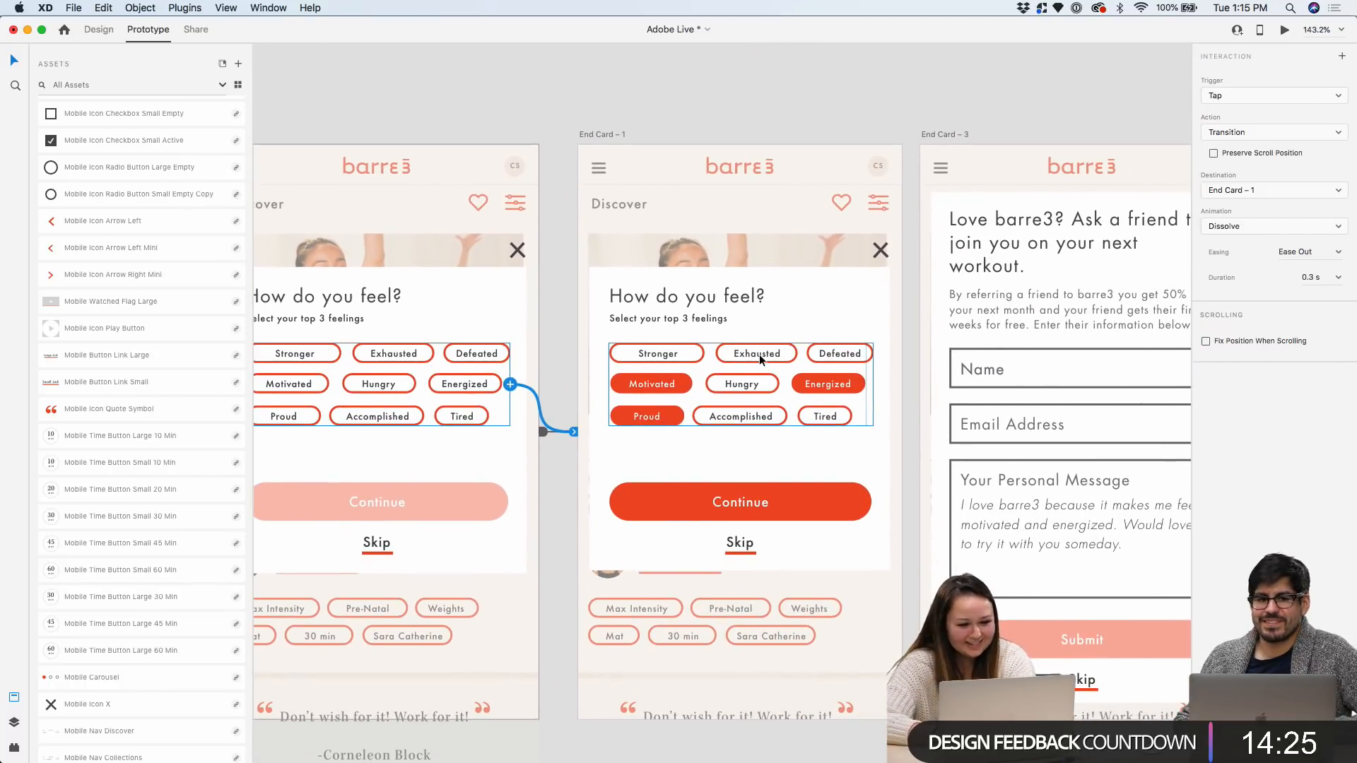
pyautogui.scroll(2, 601, 503)
pyautogui.hscroll(2, 601, 503)
pyautogui.scroll(3, 710, 391)
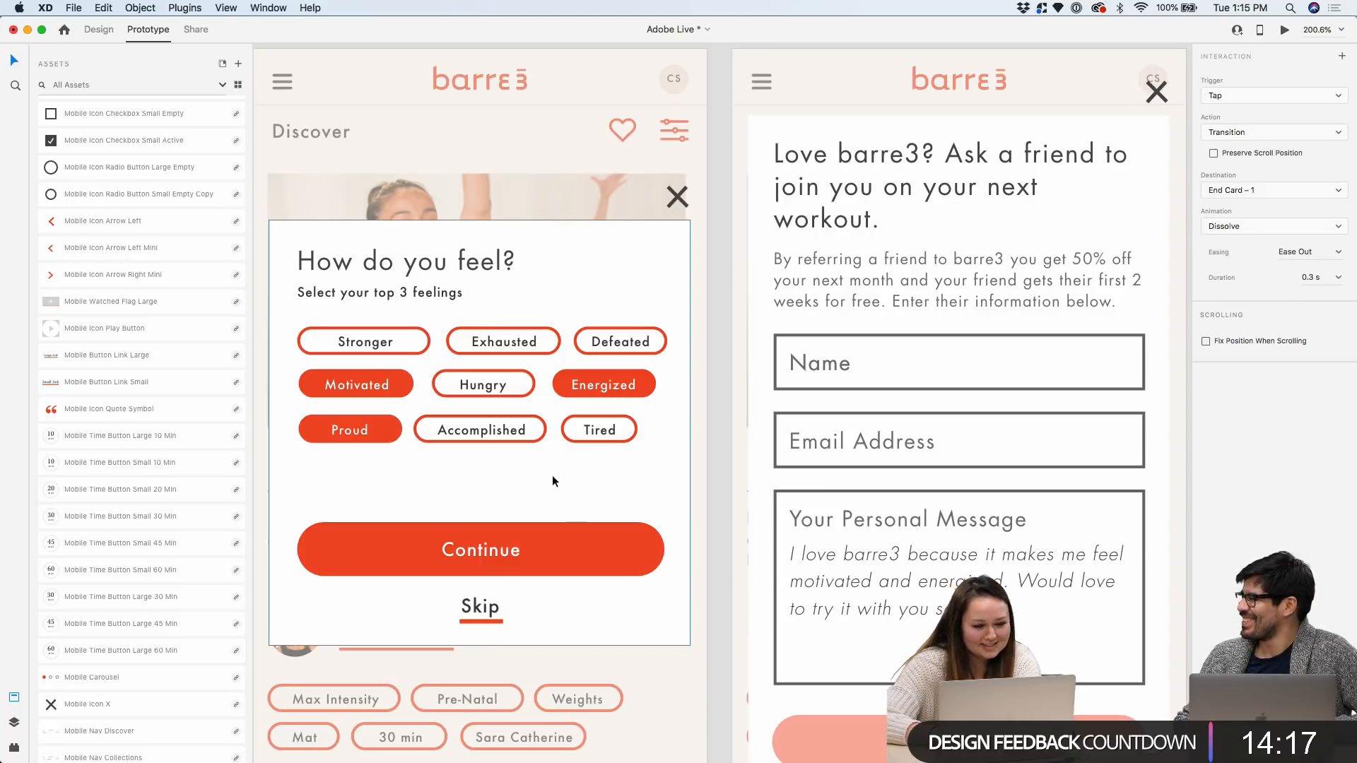
pyautogui.moveTo(648, 554); pyautogui.dragTo(745, 511)
# Link the blank form's Submit button to End Card – 2 and start a preview
pyautogui.scroll(-5, 745, 511)
pyautogui.click(771, 580)
pyautogui.moveTo(781, 584); pyautogui.dragTo(855, 452)
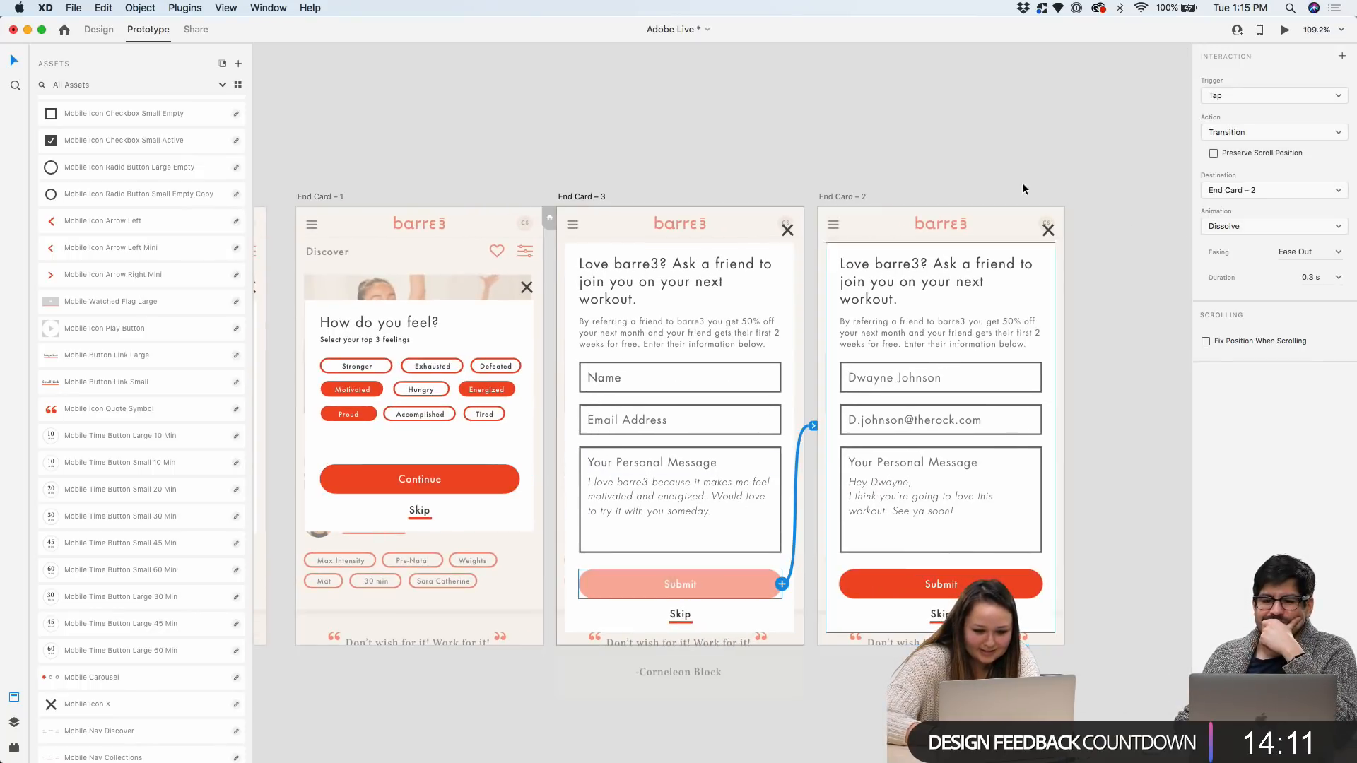
pyautogui.click(1284, 30)
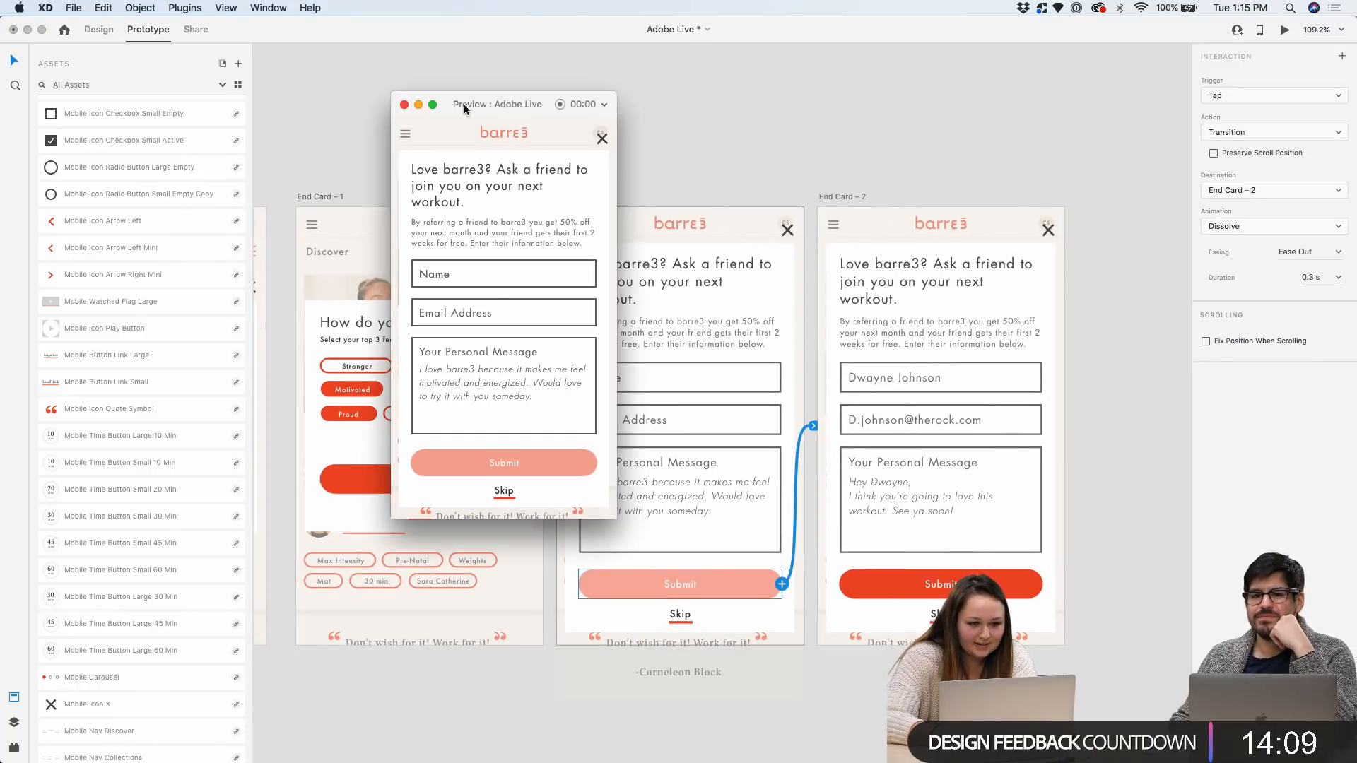
# Restart the preview with the Discover Tab artboard as the starting screen
pyautogui.click(414, 106)
pyautogui.scroll(-5, 625, 113)
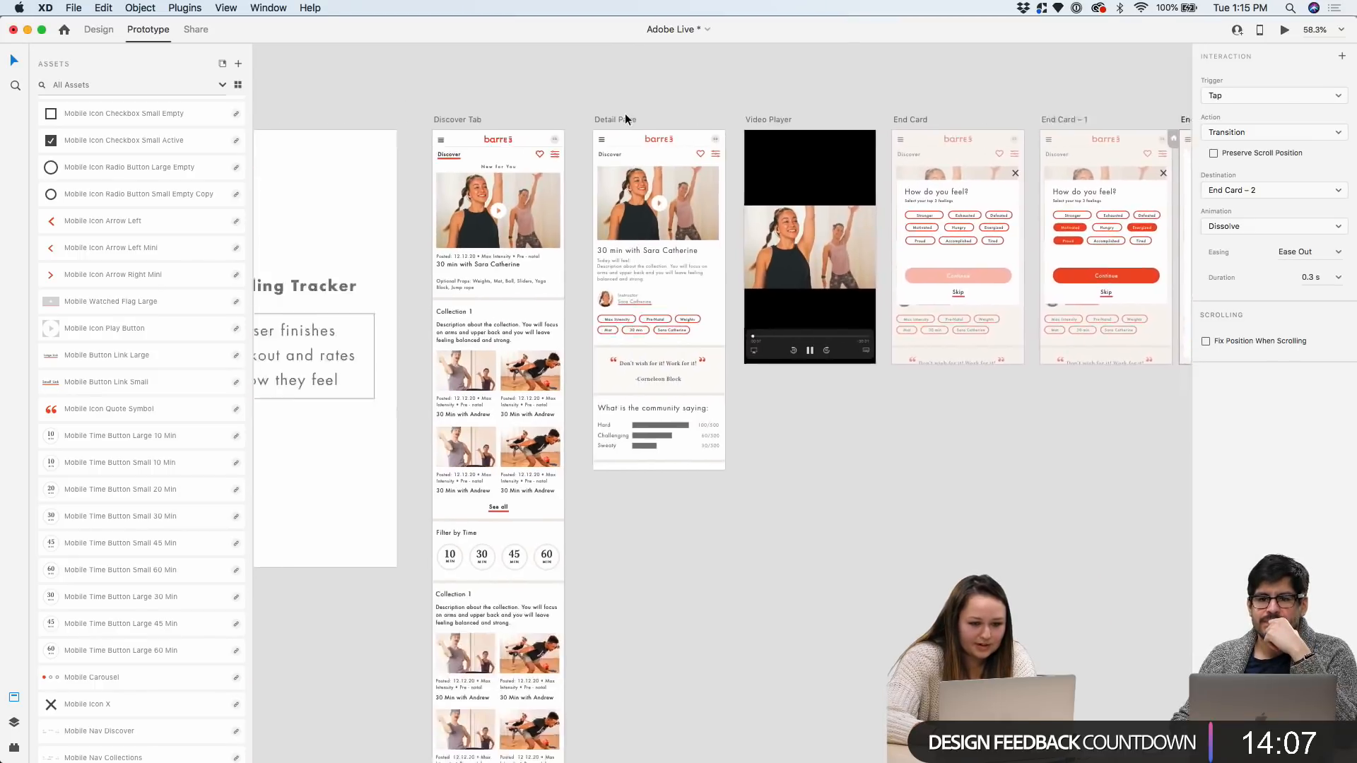
pyautogui.click(660, 103)
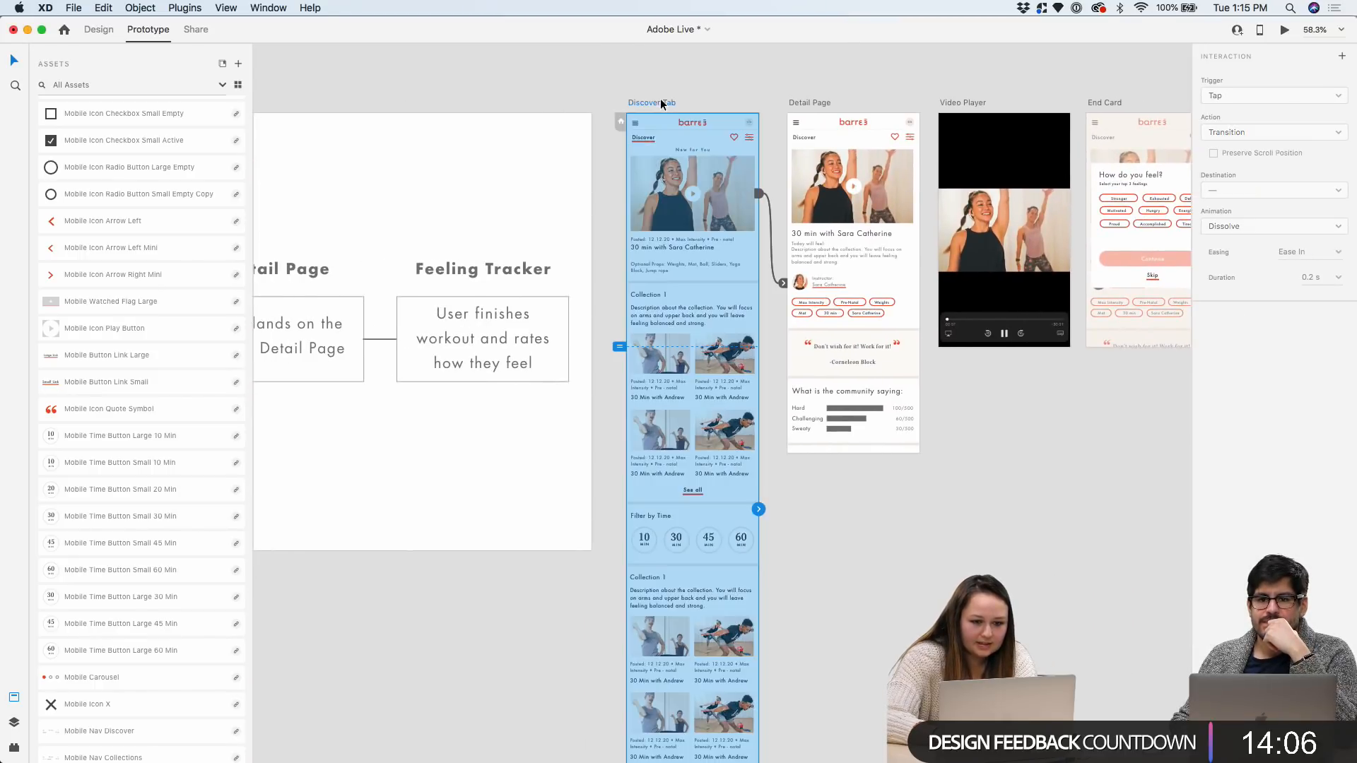
pyautogui.click(1284, 30)
pyautogui.scroll(-5, 573, 308)
pyautogui.scroll(3, 572, 309)
pyautogui.scroll(3, 572, 309)
pyautogui.scroll(-10, 569, 283)
pyautogui.scroll(3, 564, 235)
pyautogui.scroll(-3, 564, 235)
pyautogui.scroll(-10, 563, 235)
pyautogui.scroll(10, 494, 357)
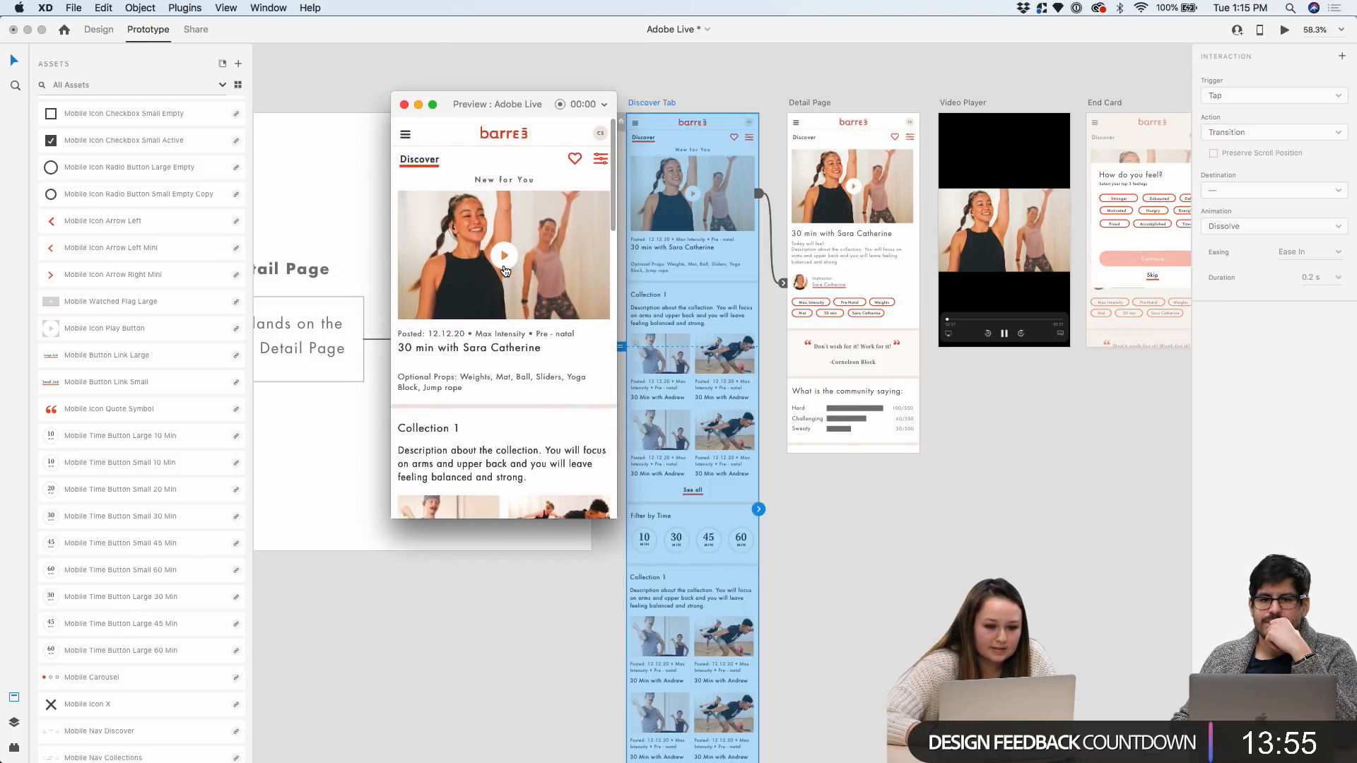
# Tap through detail page, video, feelings, Continue and Submit to the filled form, then close the preview
pyautogui.click(504, 270)
pyautogui.scroll(-5, 540, 168)
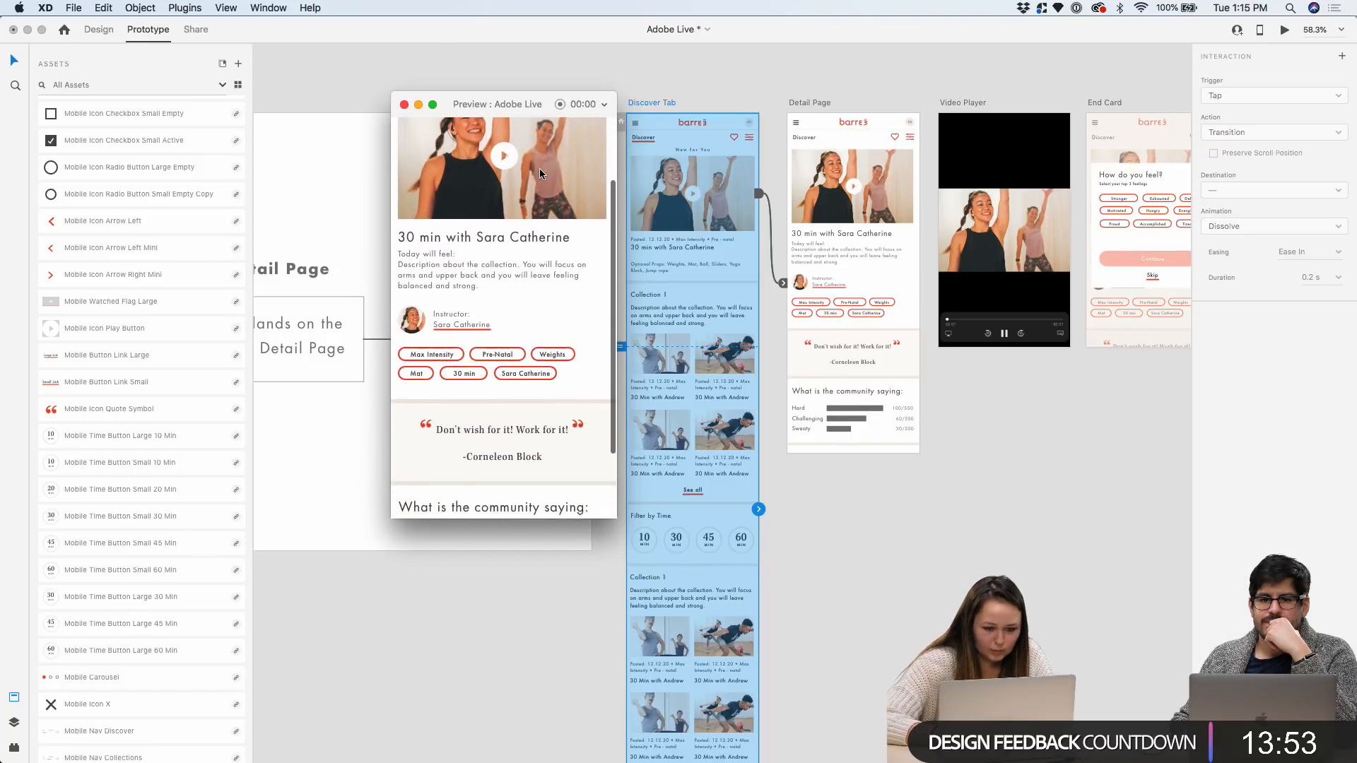
pyautogui.scroll(5, 540, 173)
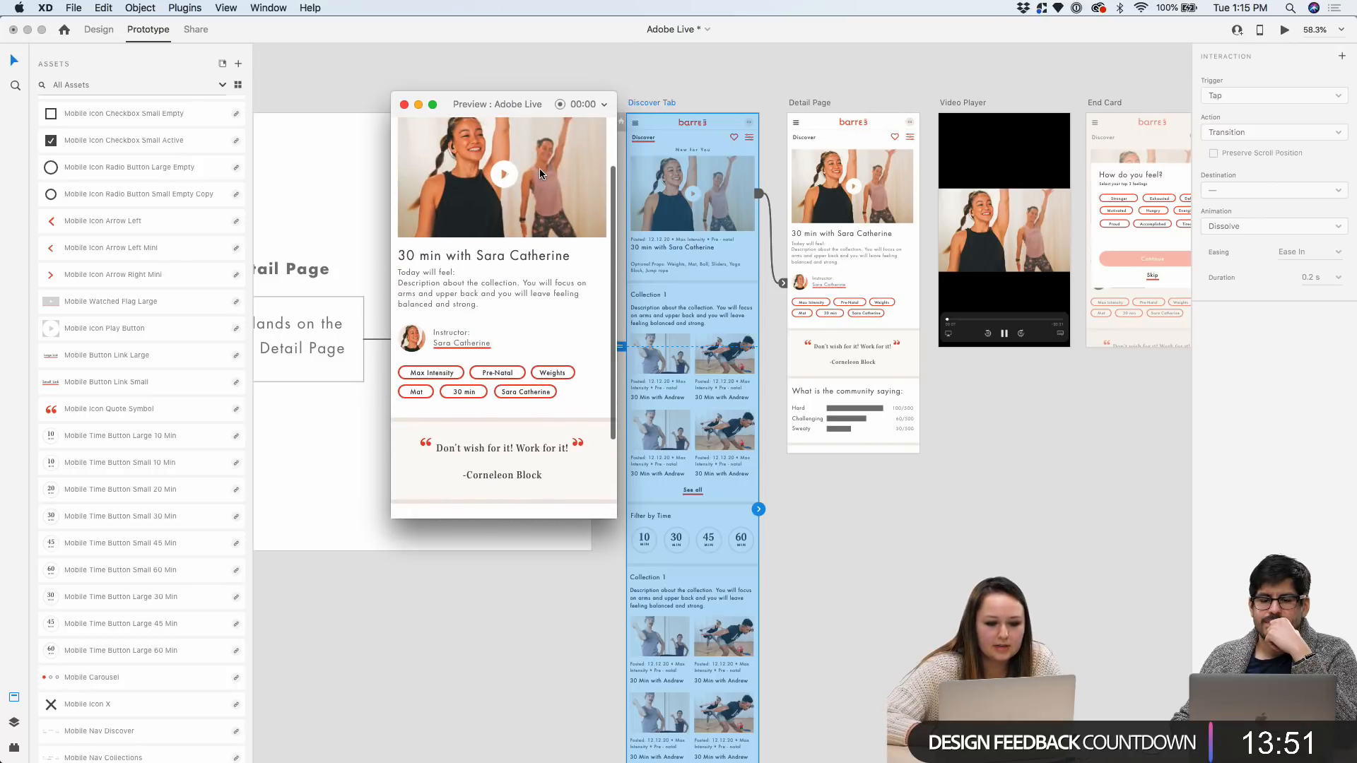
pyautogui.scroll(-4, 537, 311)
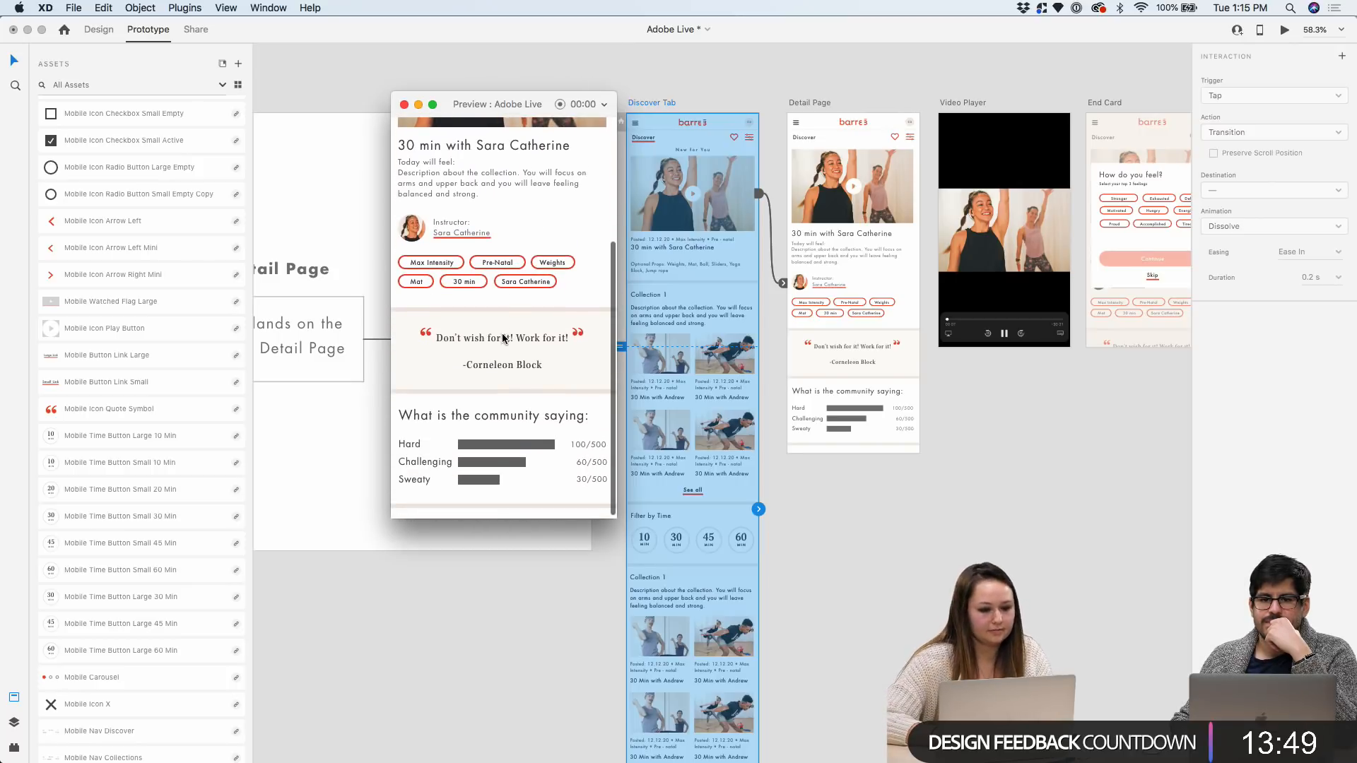
pyautogui.scroll(5, 541, 351)
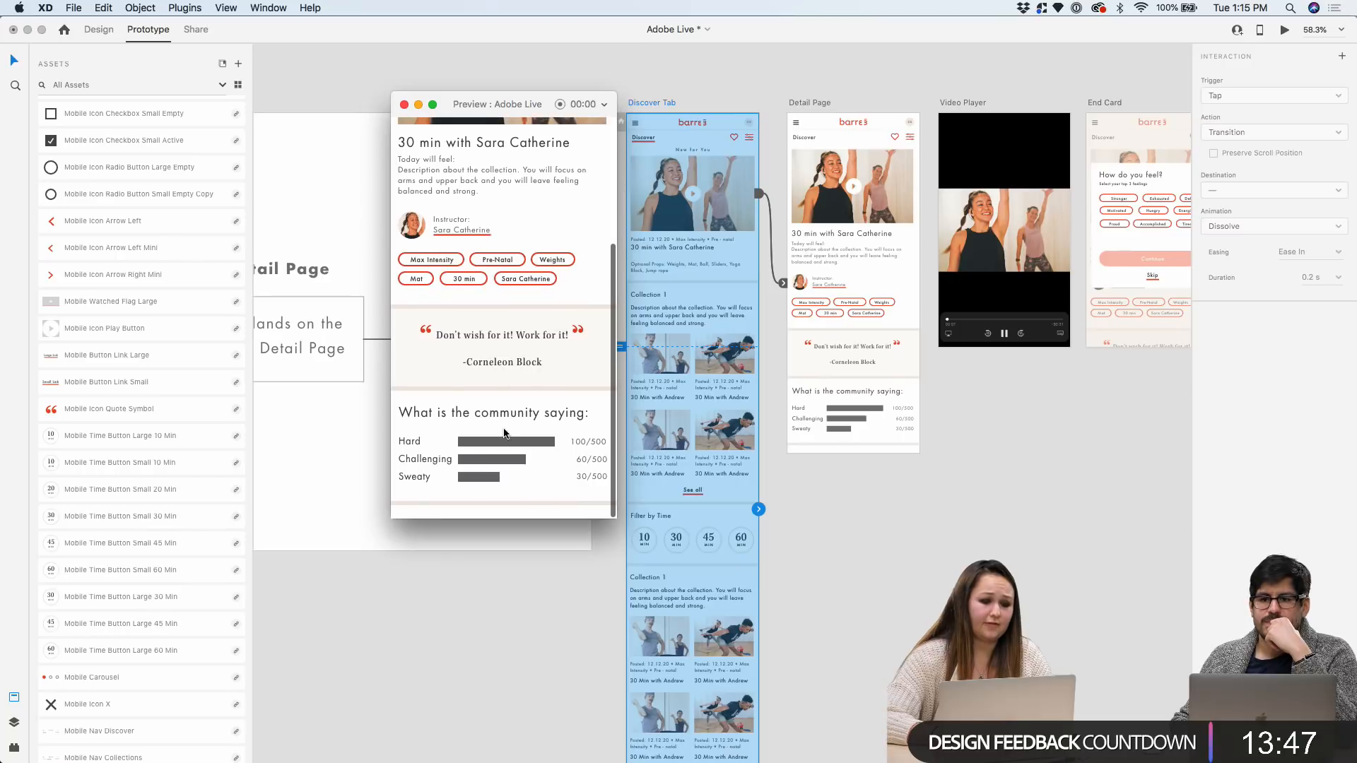
pyautogui.click(508, 251)
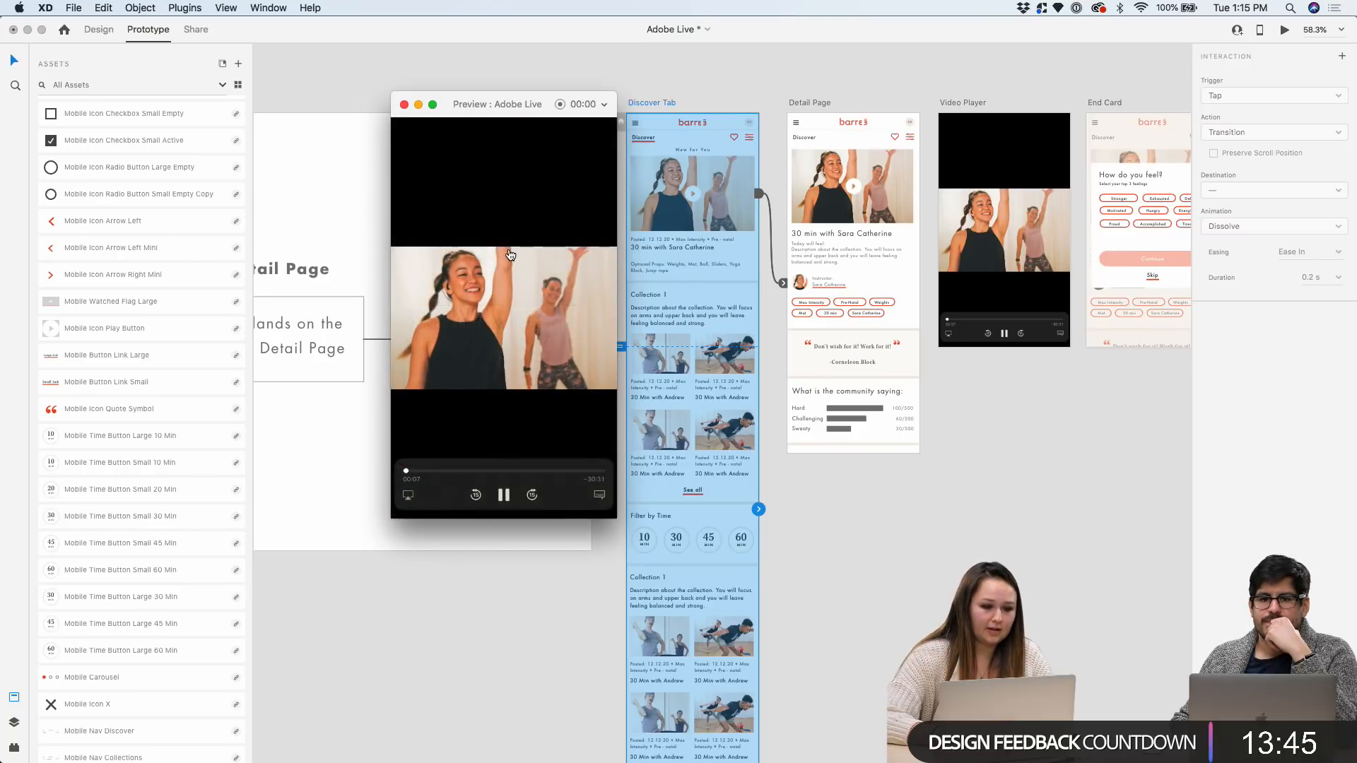
pyautogui.click(537, 313)
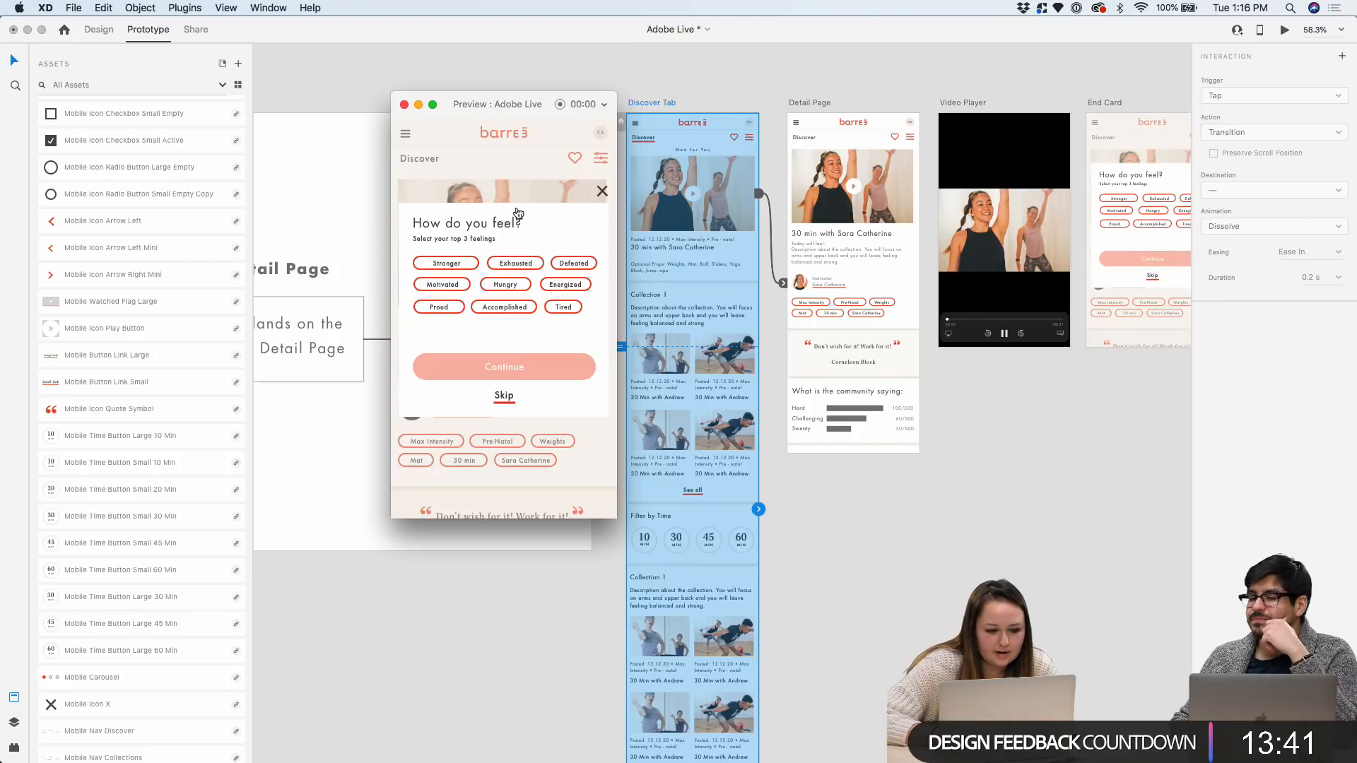
pyautogui.click(471, 265)
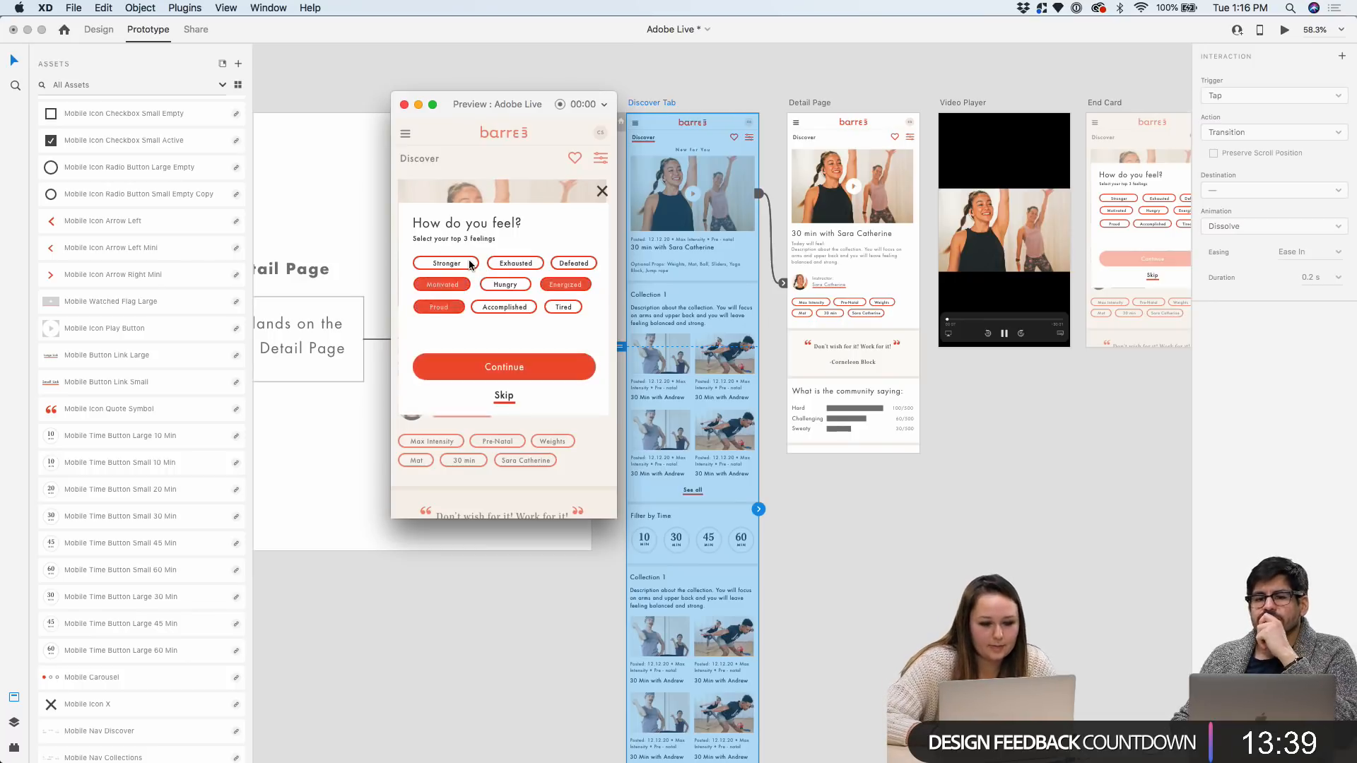
pyautogui.click(506, 368)
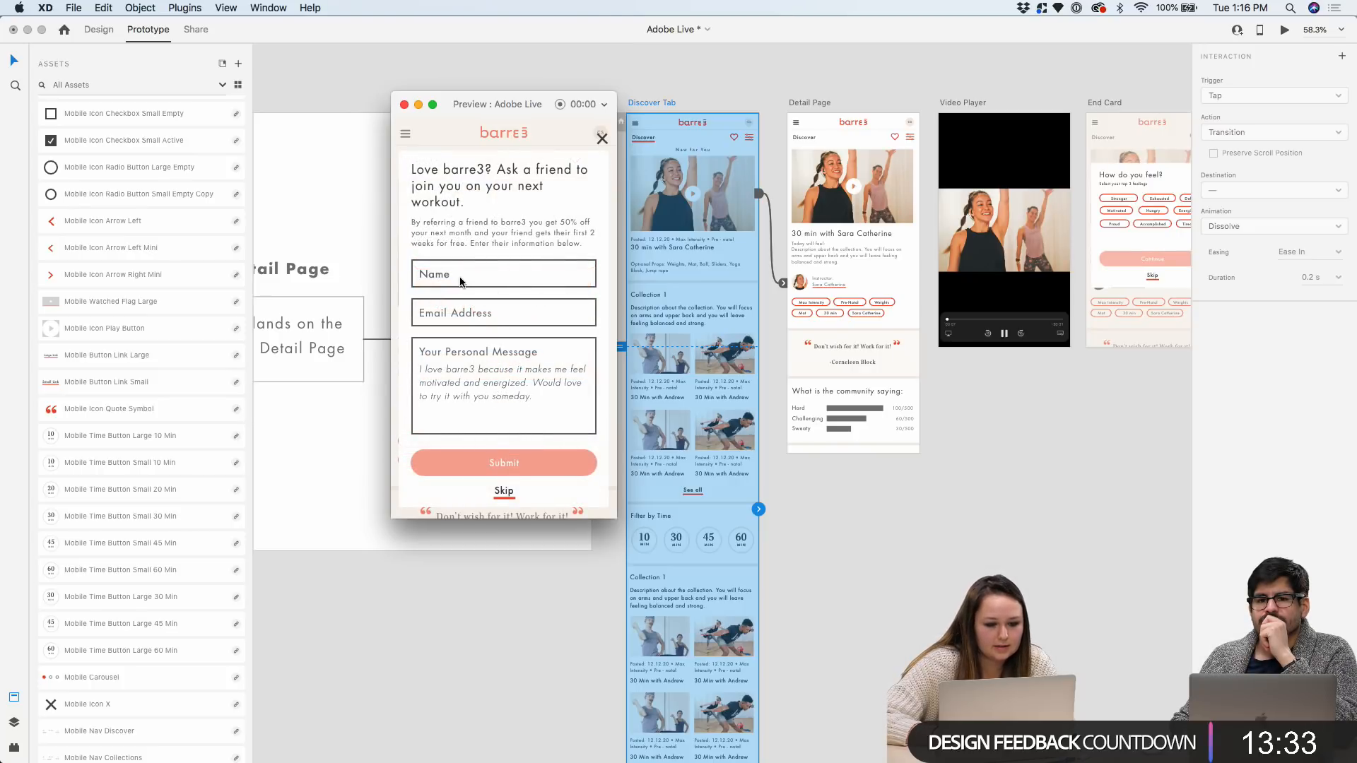
pyautogui.click(490, 476)
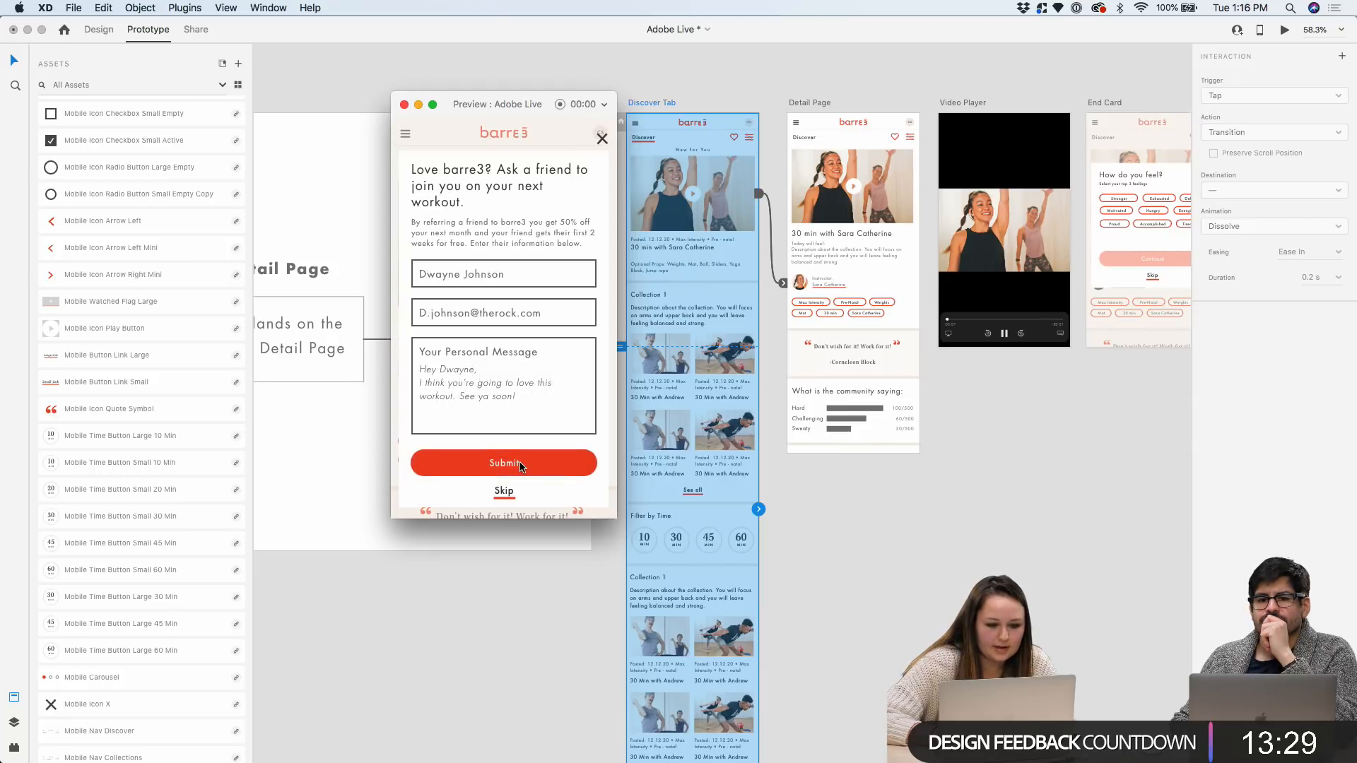
pyautogui.click(404, 105)
pyautogui.hscroll(5, 594, 127)
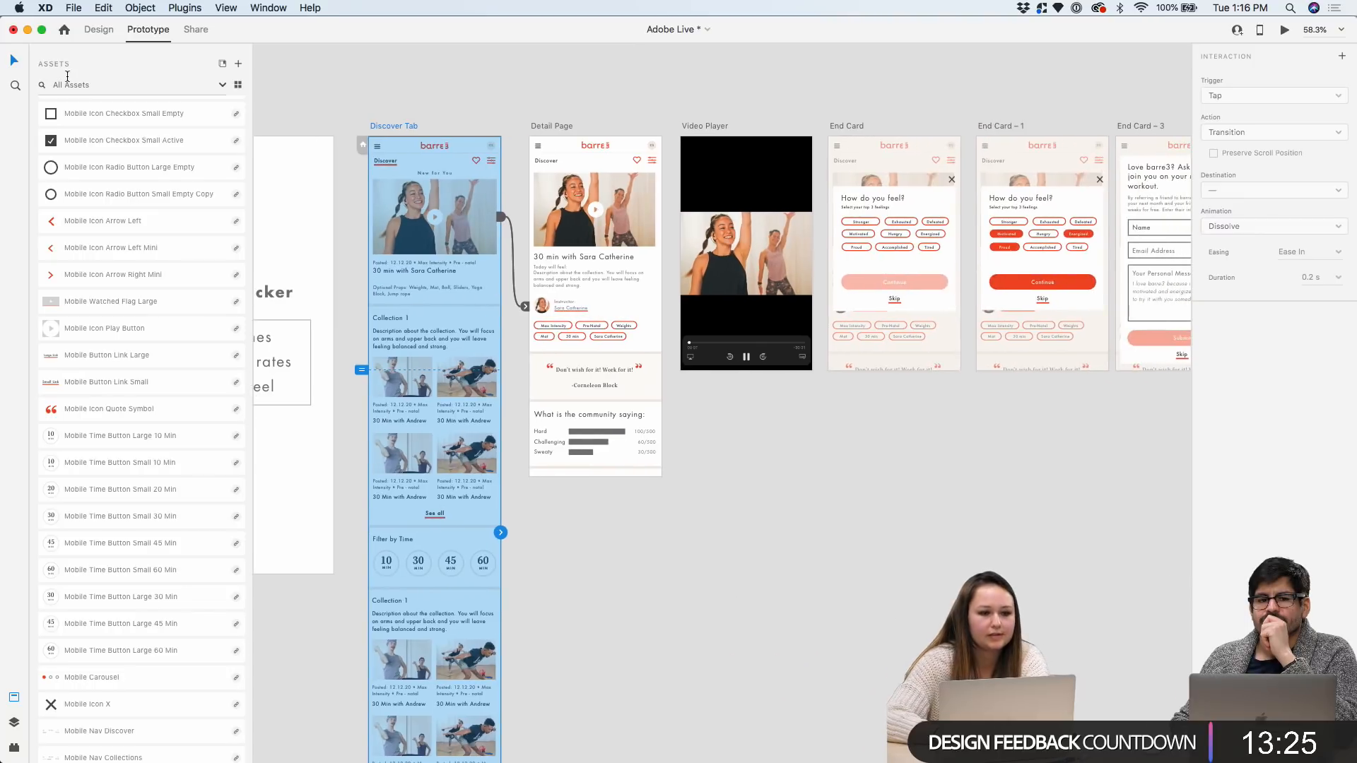
pyautogui.click(98, 30)
pyautogui.hscroll(10, 446, 215)
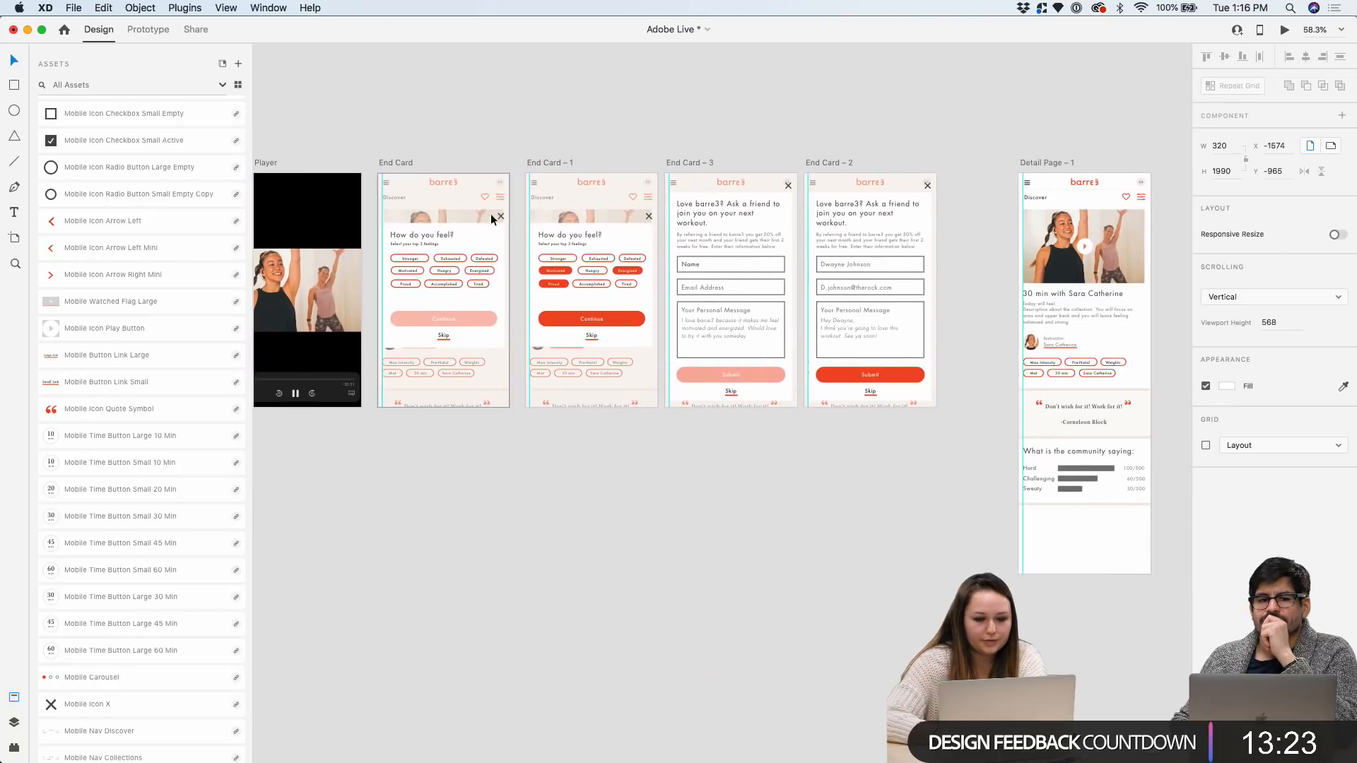
pyautogui.moveTo(952, 188); pyautogui.dragTo(1048, 184)
pyautogui.hscroll(-5, 1048, 183)
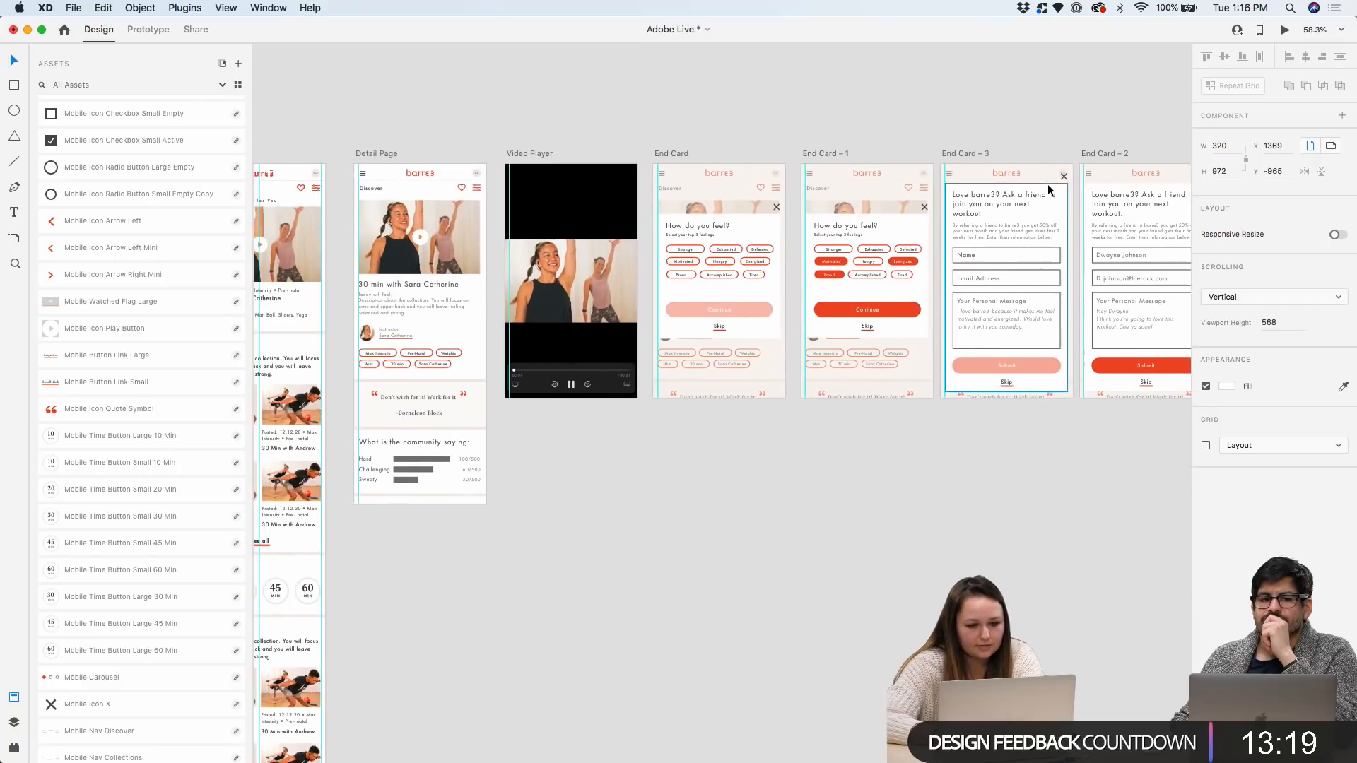
pyautogui.scroll(5, 1159, 196)
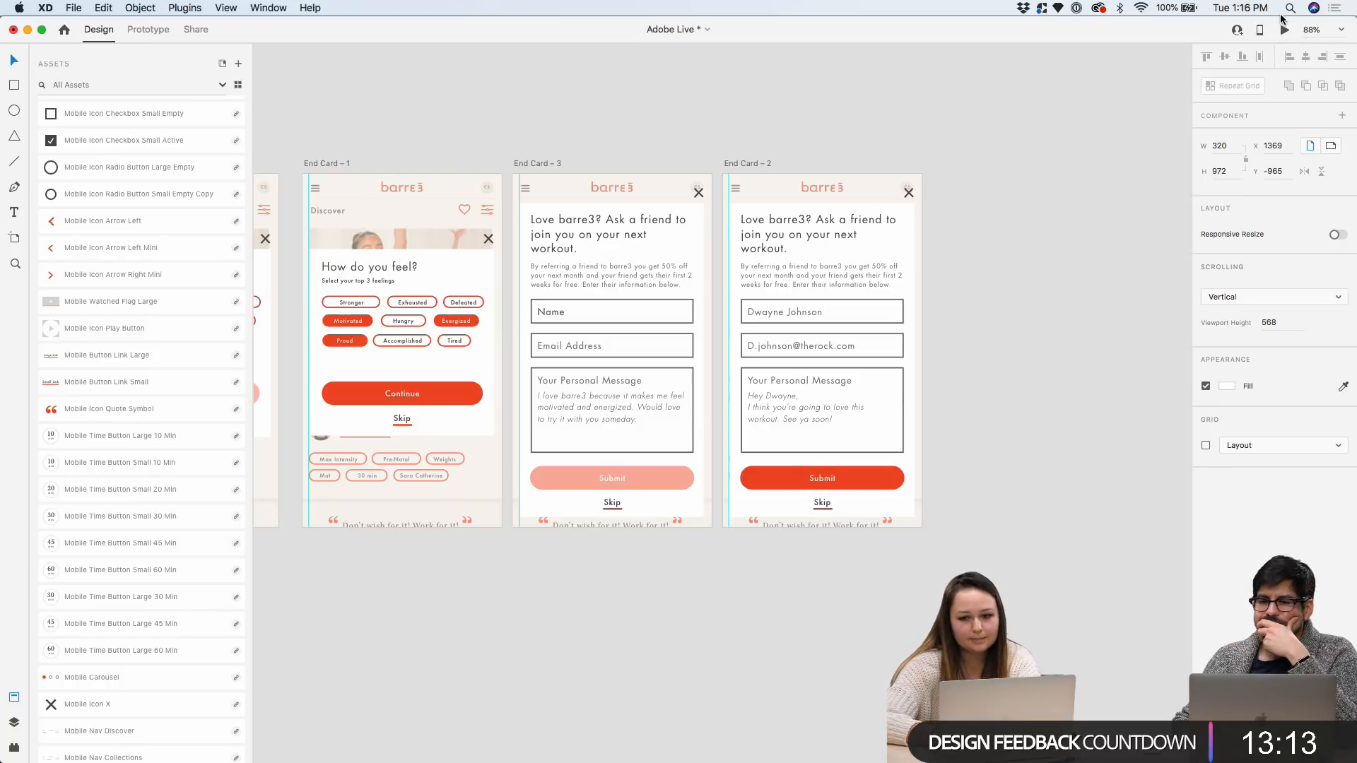
pyautogui.hscroll(1, 980, 149)
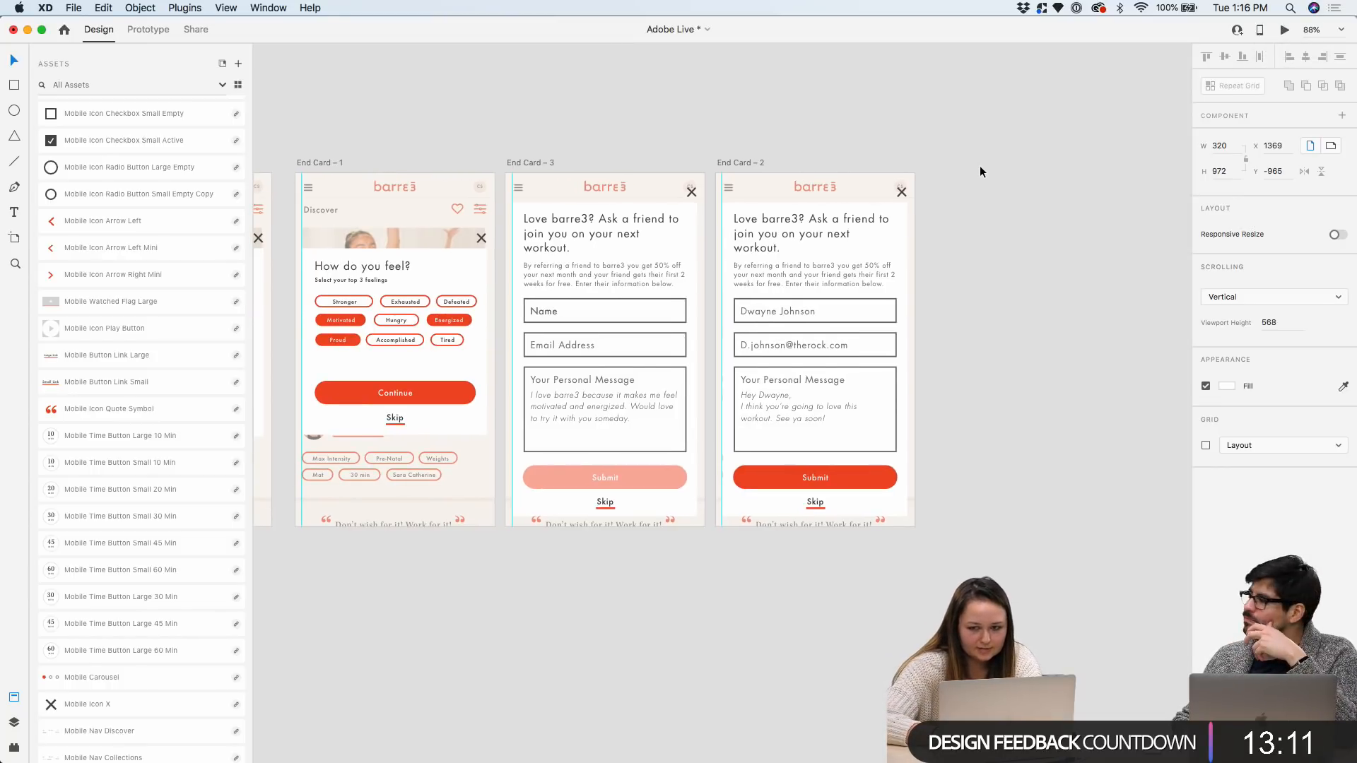
pyautogui.click(981, 169)
pyautogui.hscroll(2, 918, 164)
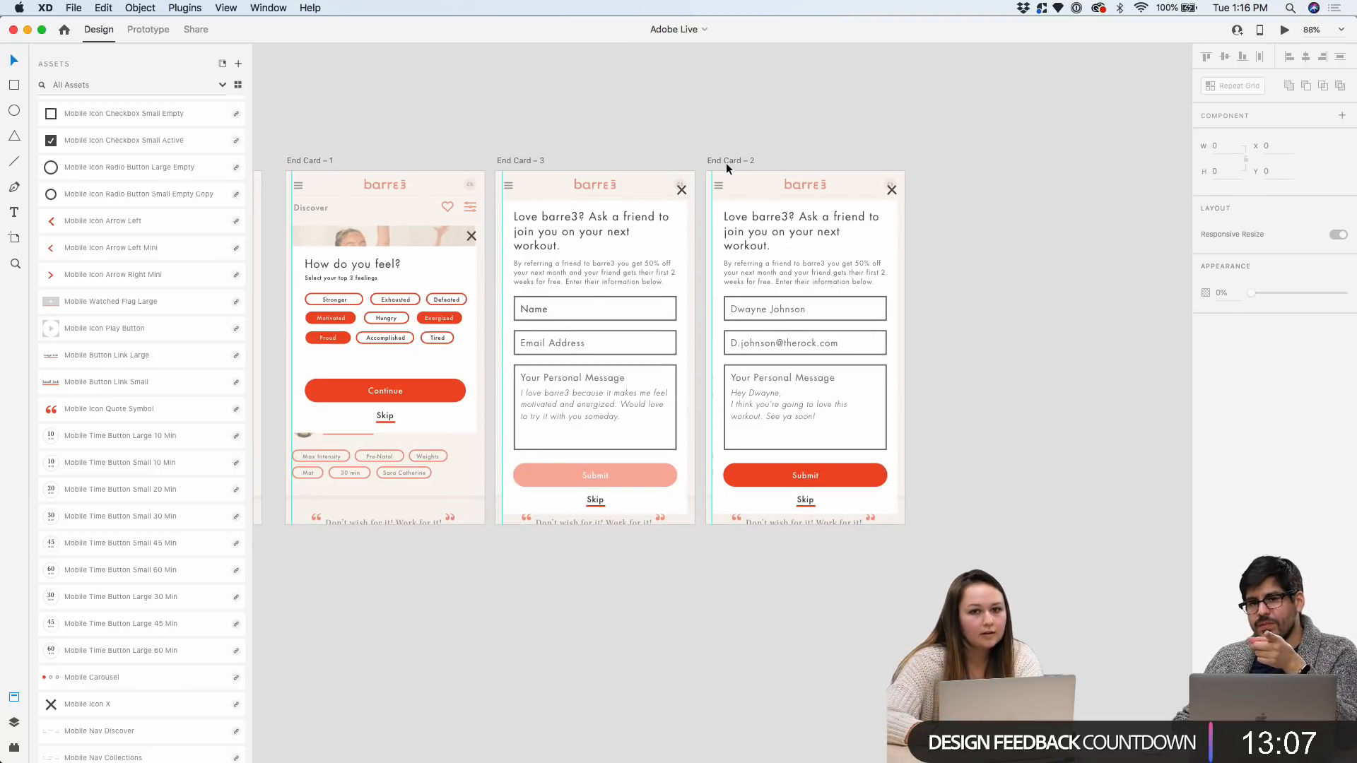
pyautogui.hscroll(-10, 726, 163)
pyautogui.scroll(5, 583, 328)
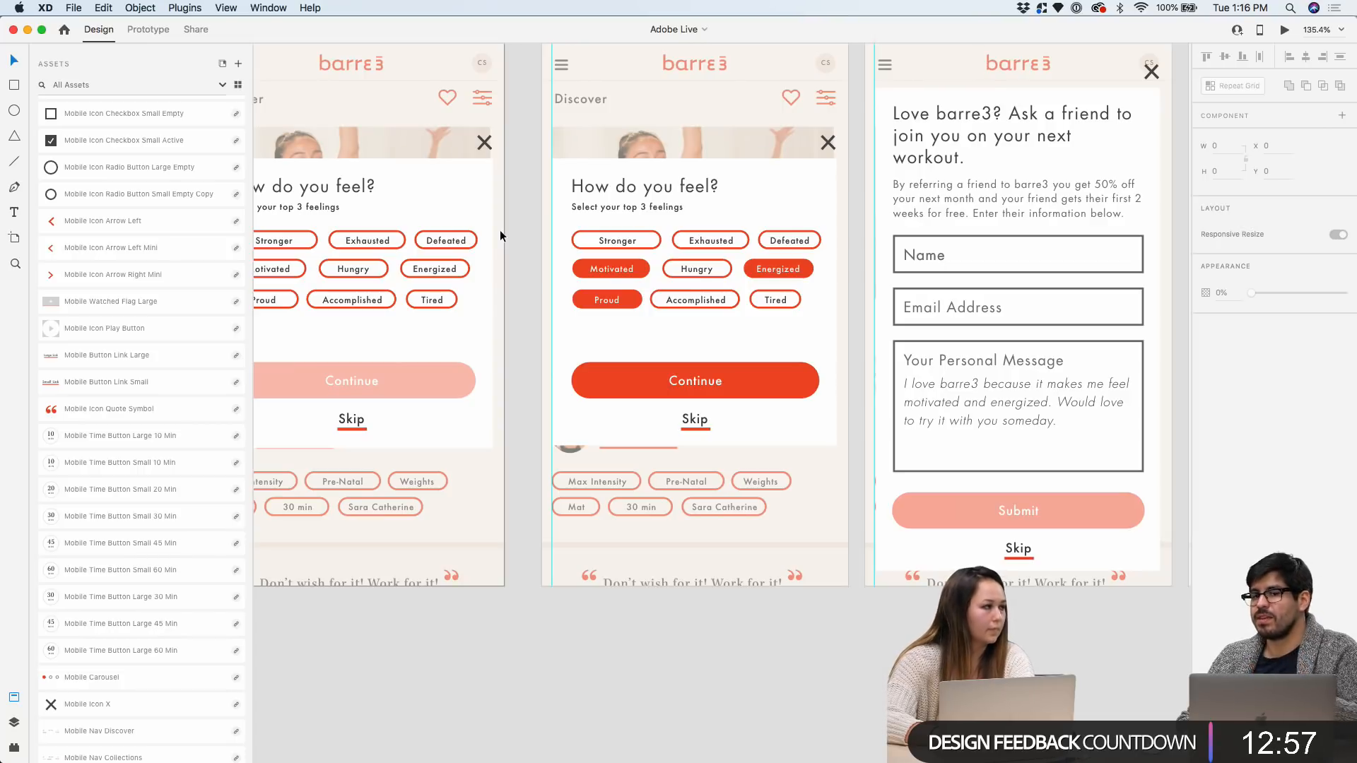
pyautogui.hscroll(-2, 501, 235)
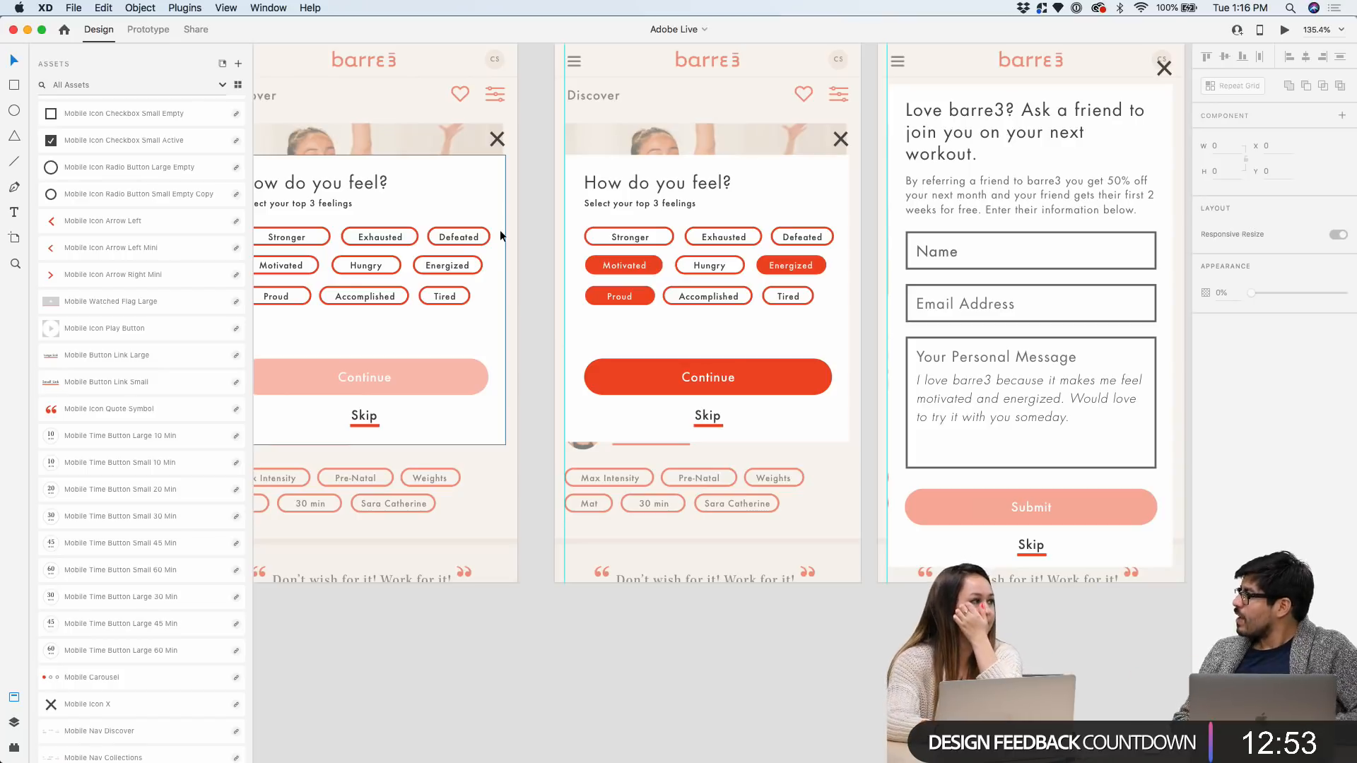
# Move End Card – 2 and End Card – 3 slightly right to even the gaps between them
pyautogui.scroll(-5, 499, 232)
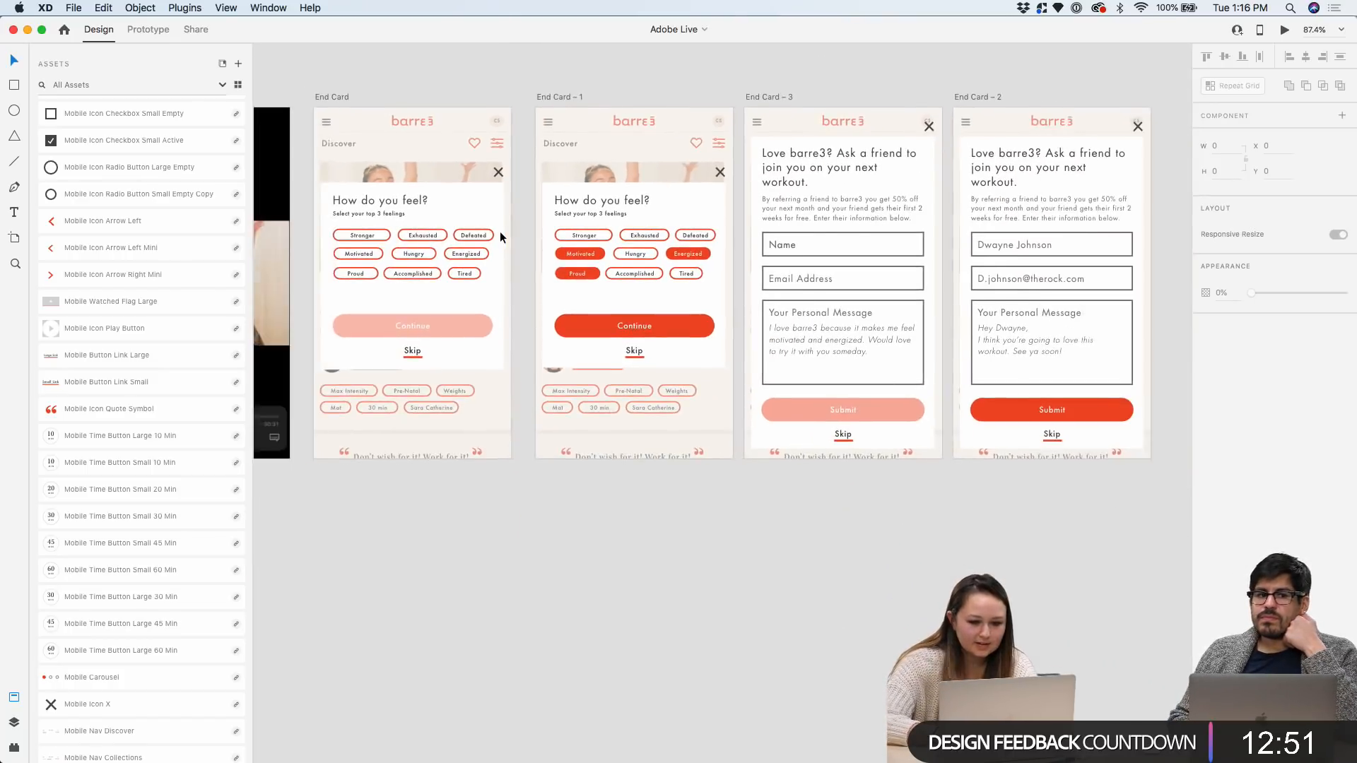
pyautogui.hscroll(2, 819, 87)
pyautogui.click(783, 97)
pyautogui.moveTo(783, 95); pyautogui.dragTo(792, 95)
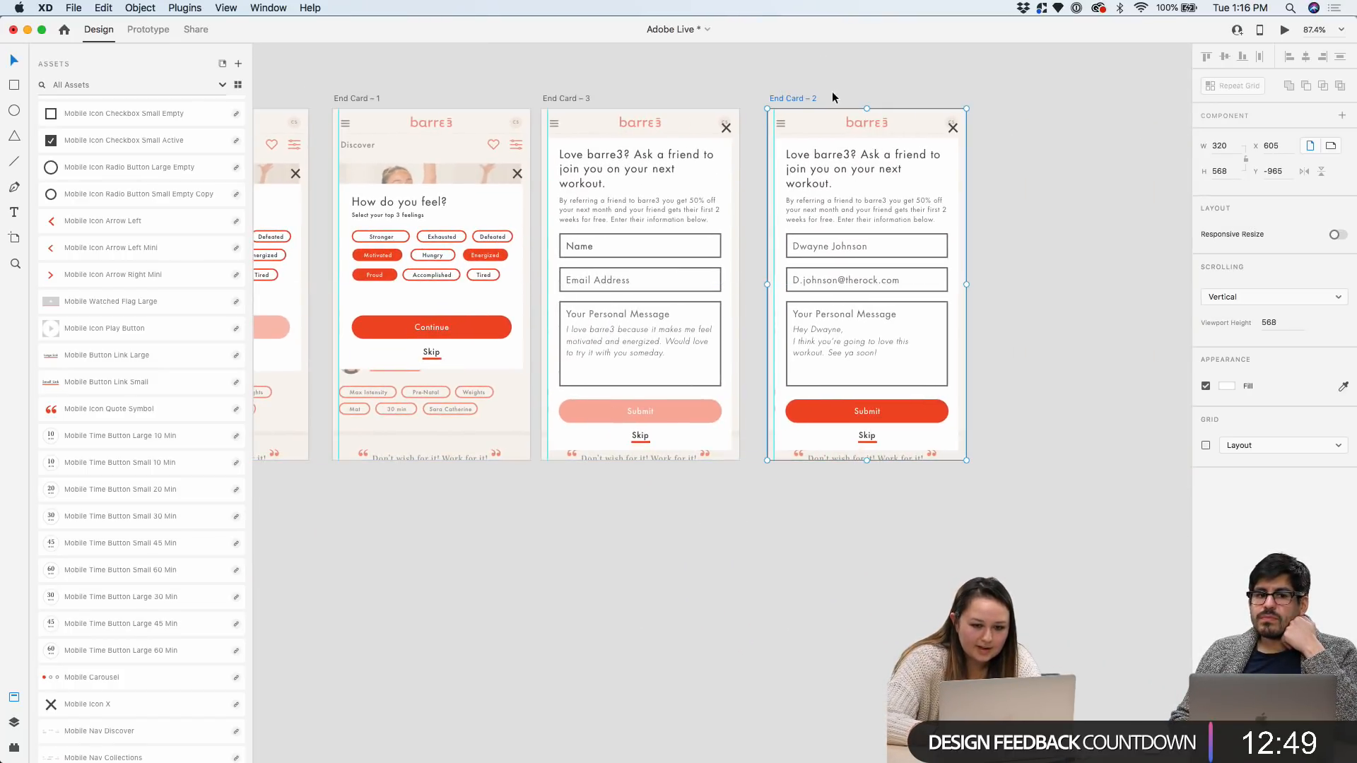
pyautogui.moveTo(581, 98); pyautogui.dragTo(594, 97)
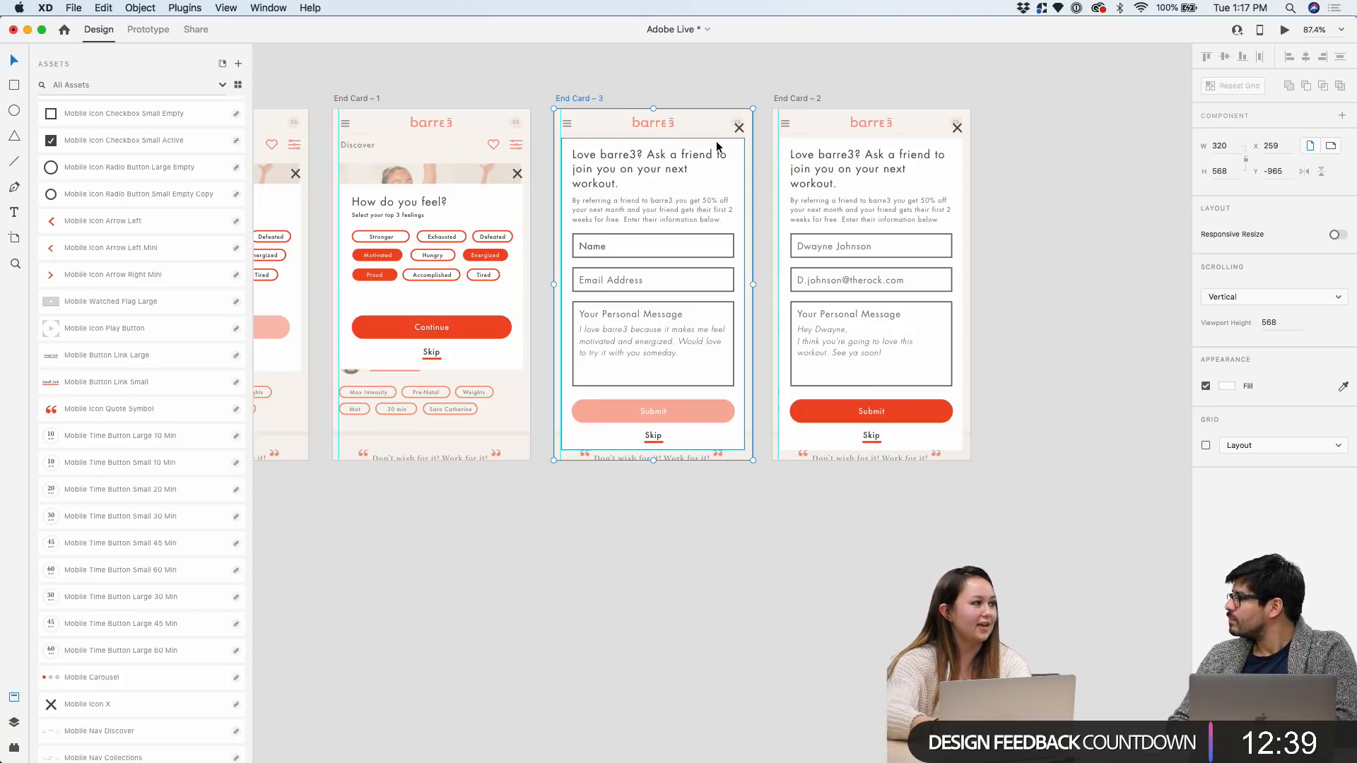
# Nudge the 320 × 972 Detail Page – 1 artboard slightly farther right
pyautogui.hscroll(2, 789, 95)
pyautogui.click(780, 100)
pyautogui.scroll(3, 1052, 175)
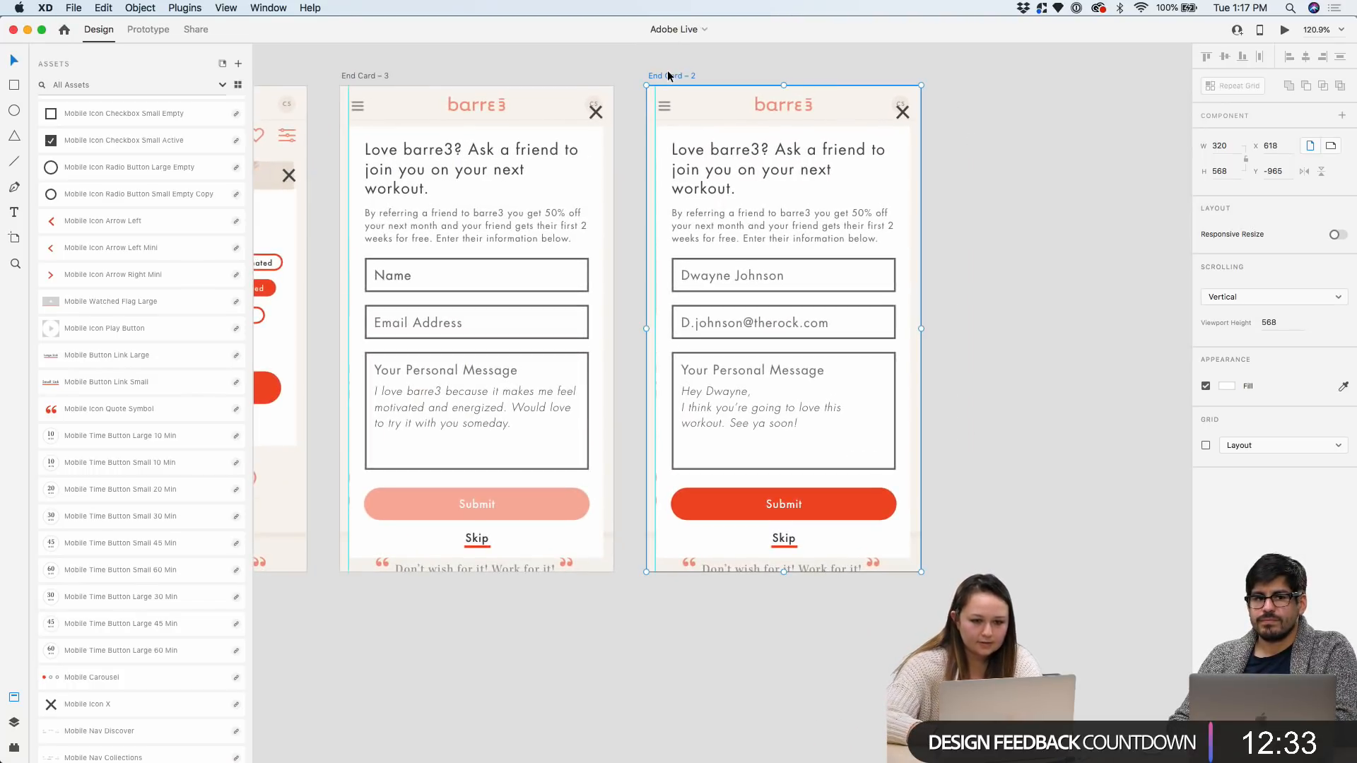
pyautogui.scroll(-3, 867, 240)
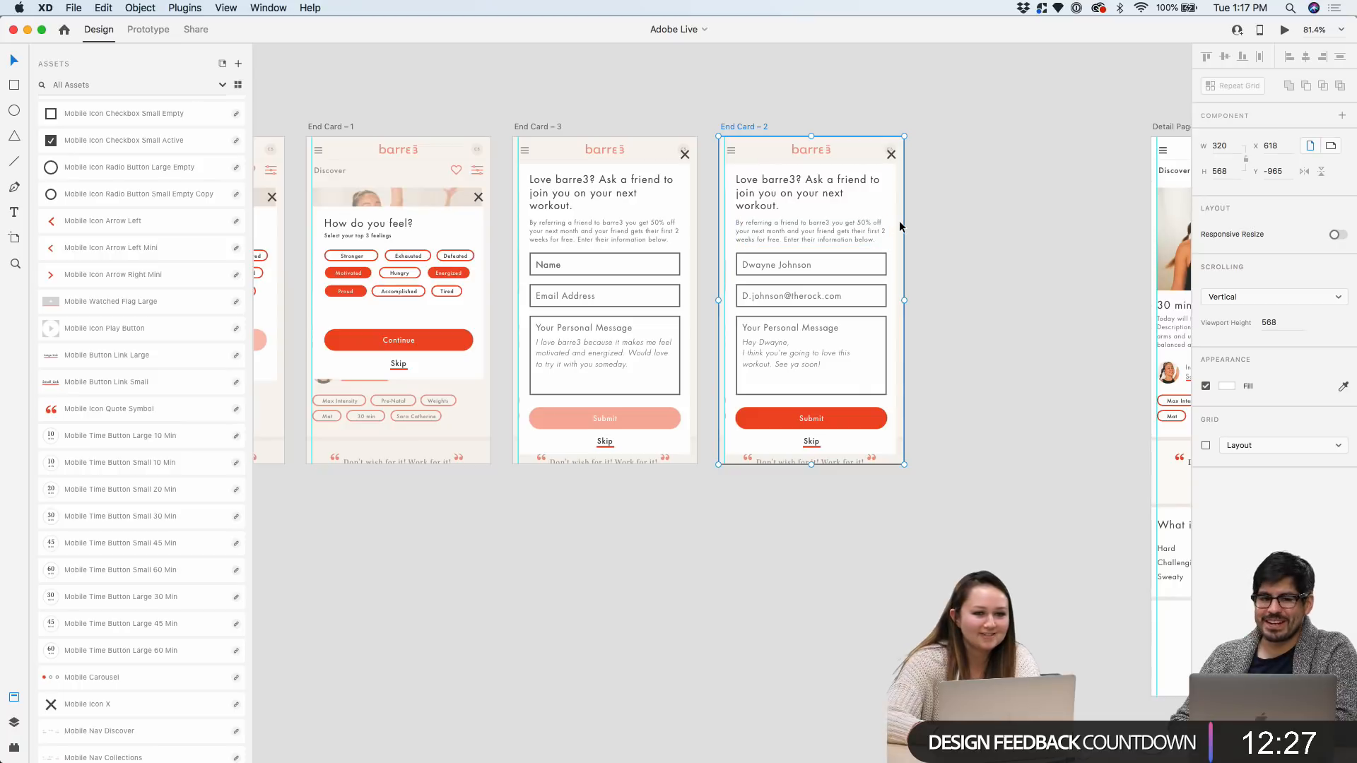
pyautogui.scroll(-3, 899, 220)
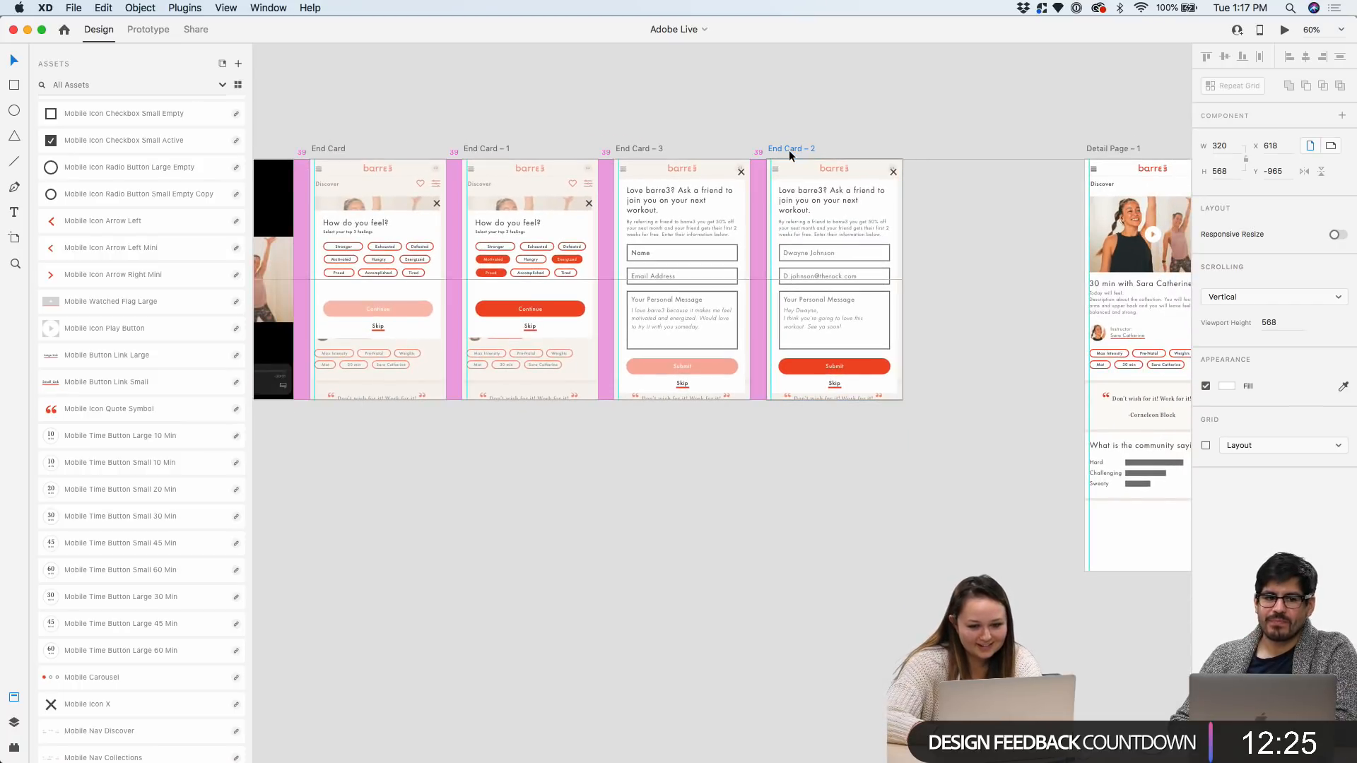
pyautogui.hscroll(5, 788, 150)
pyautogui.moveTo(859, 159); pyautogui.dragTo(931, 158)
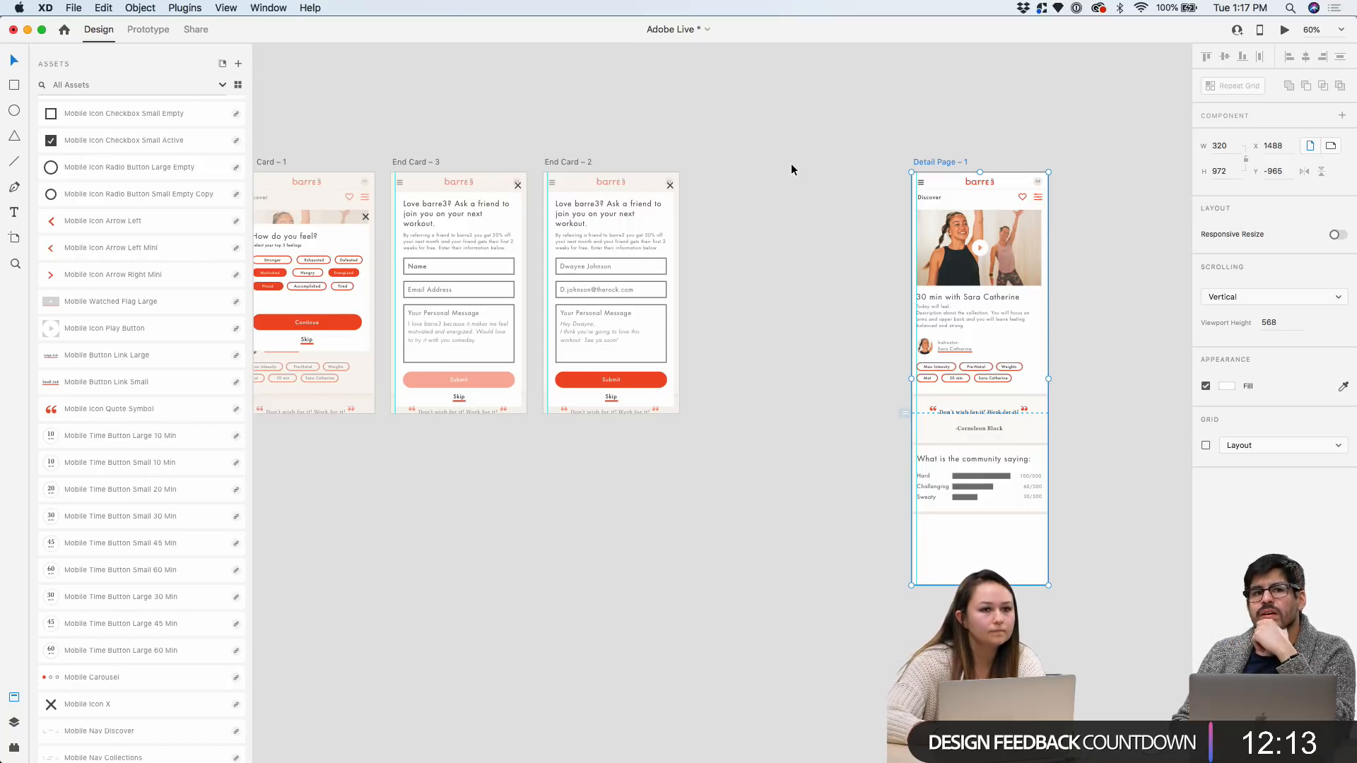
# Lengthen the How do you feel? popup card downward and move its Skip link lower, nudged up 3 pixels
pyautogui.hscroll(-6, 790, 163)
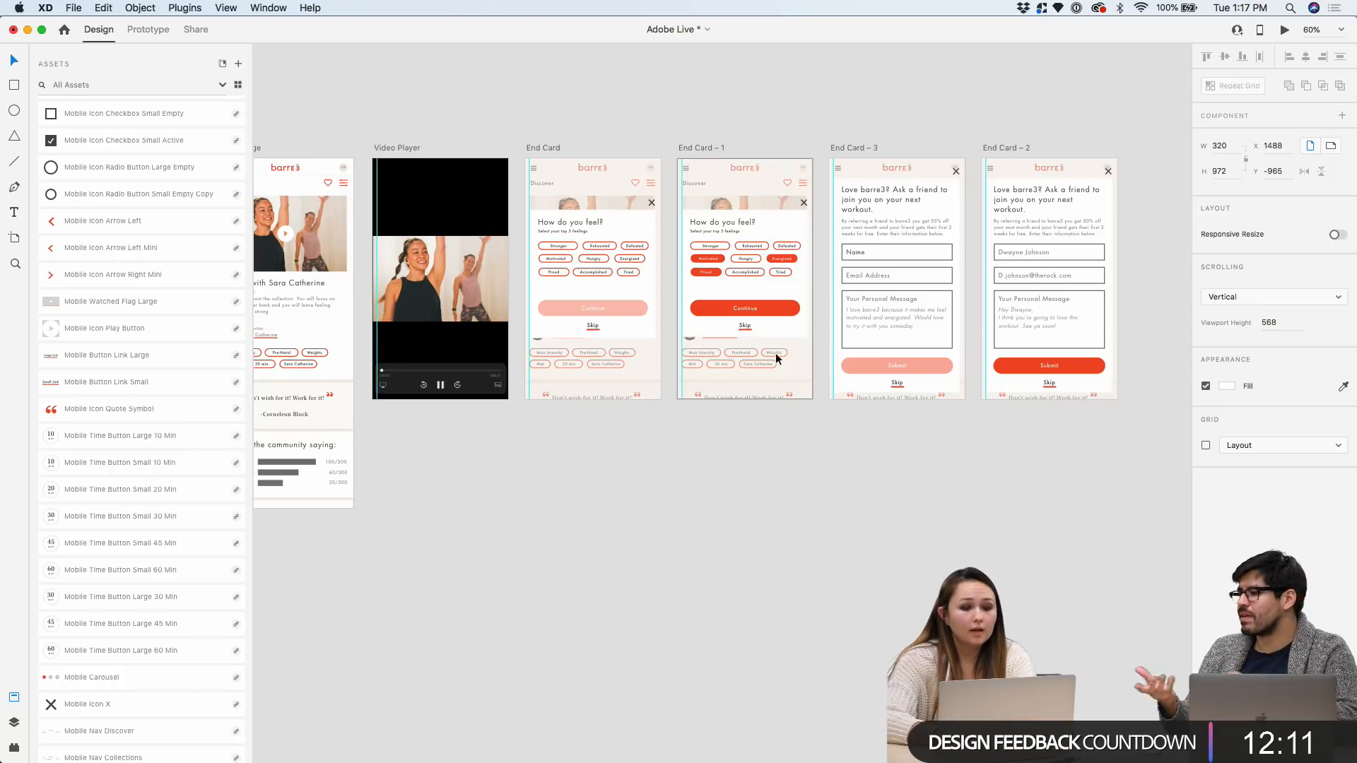
pyautogui.scroll(5, 774, 352)
pyautogui.scroll(10, 545, 190)
pyautogui.click(539, 241)
pyautogui.moveTo(421, 388); pyautogui.dragTo(421, 412)
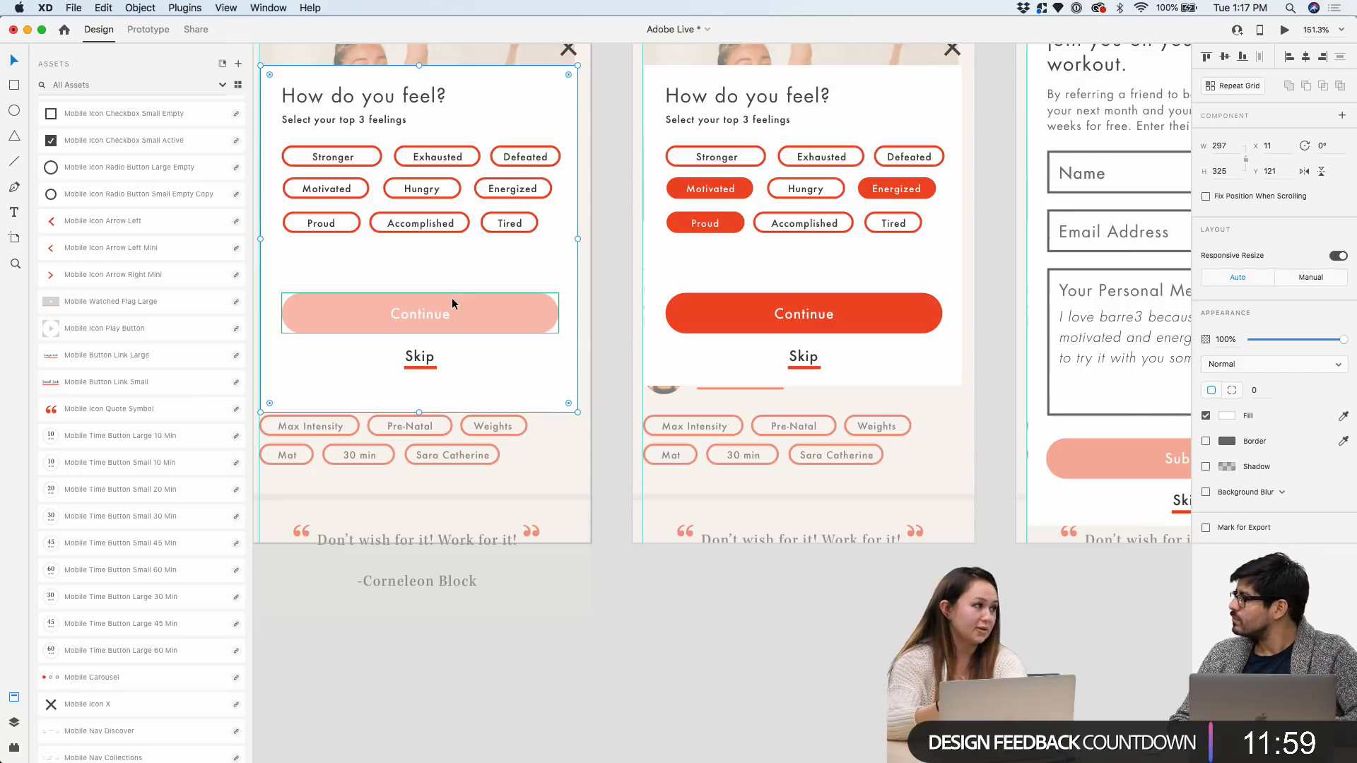
pyautogui.scroll(3, 430, 344)
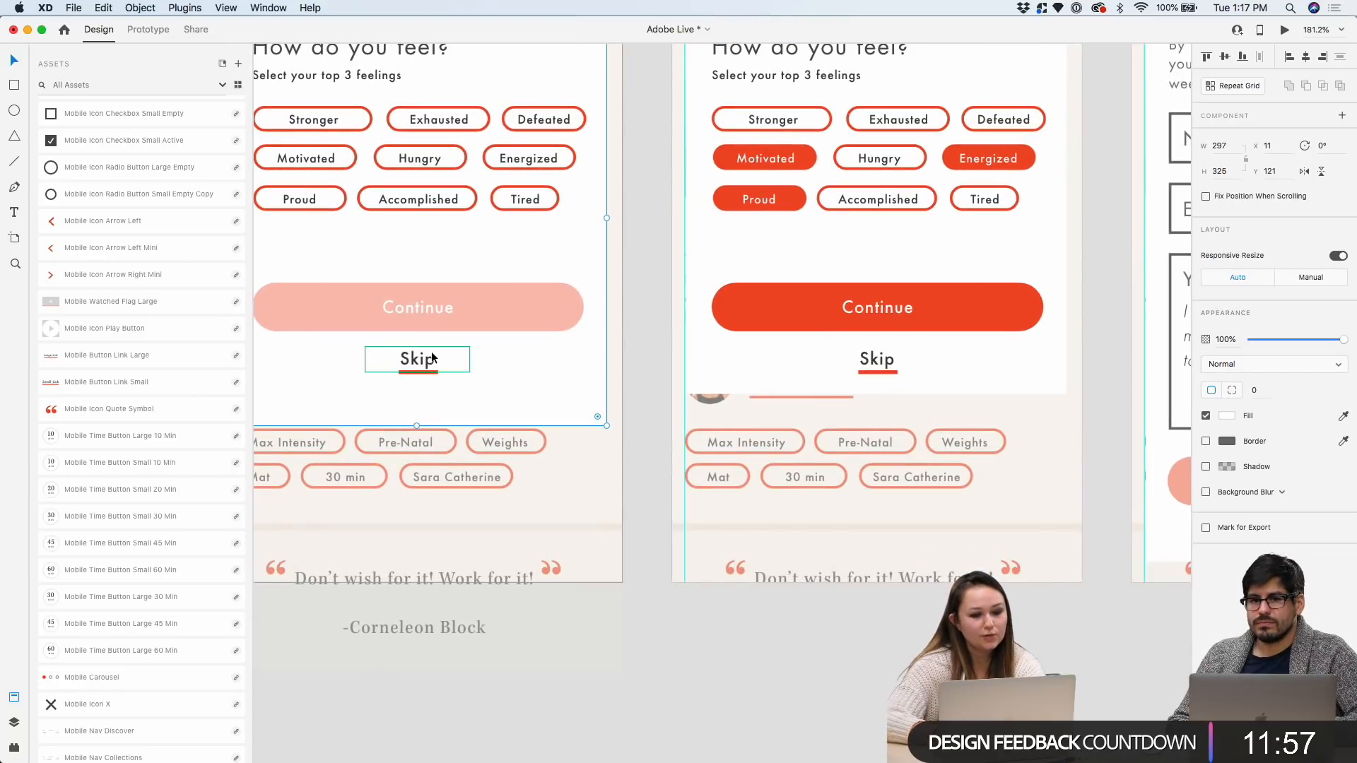
pyautogui.moveTo(433, 357); pyautogui.dragTo(432, 386)
pyautogui.scroll(-3, 433, 386)
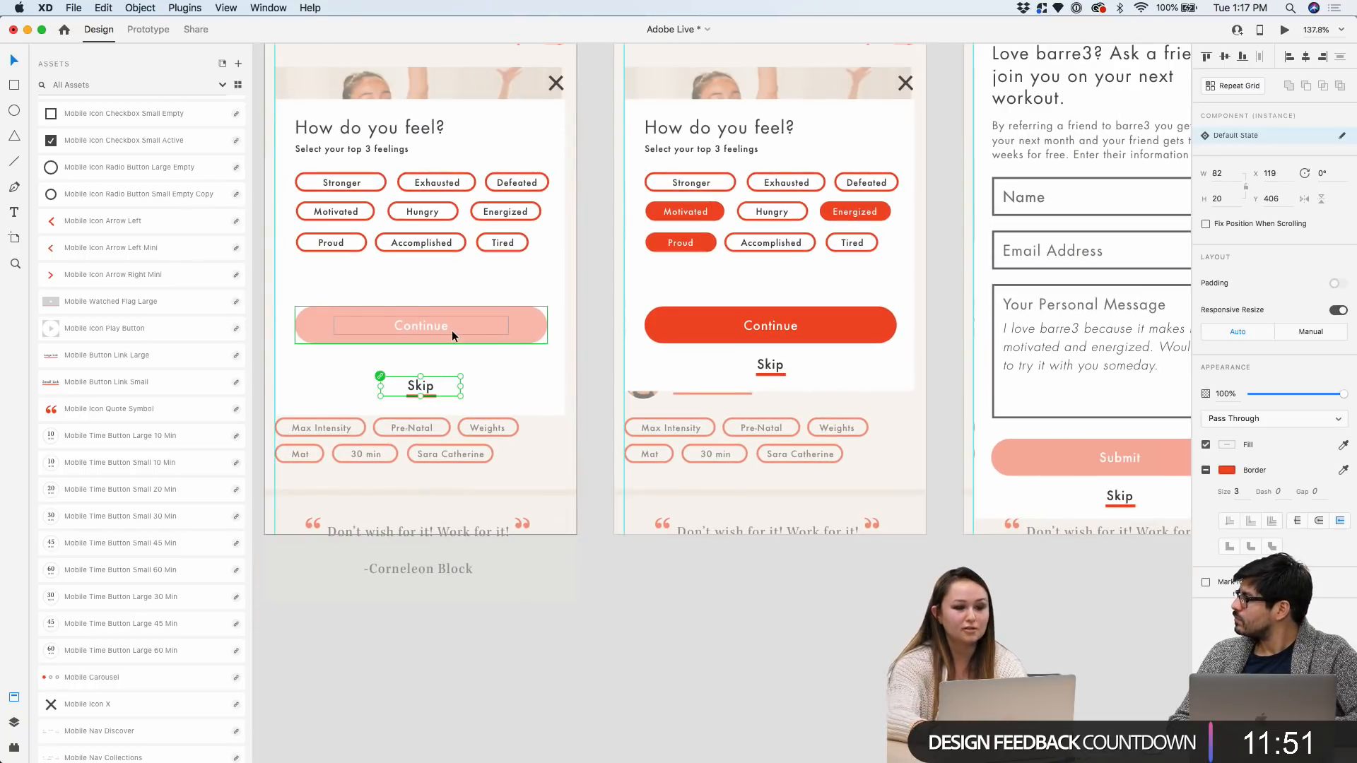
pyautogui.press('Up')
pyautogui.press('Up')
pyautogui.press('Up')
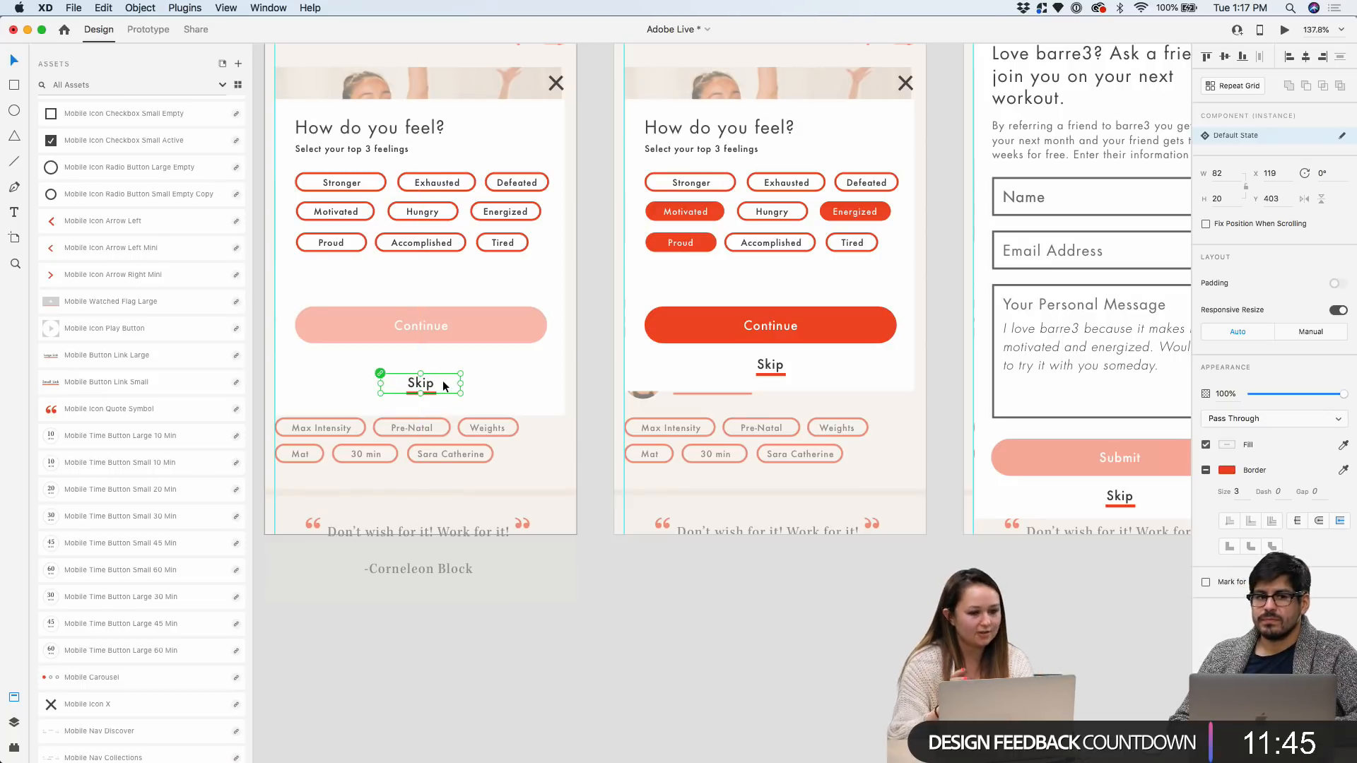
# Extend the popup's white card background further down
pyautogui.scroll(2, 443, 380)
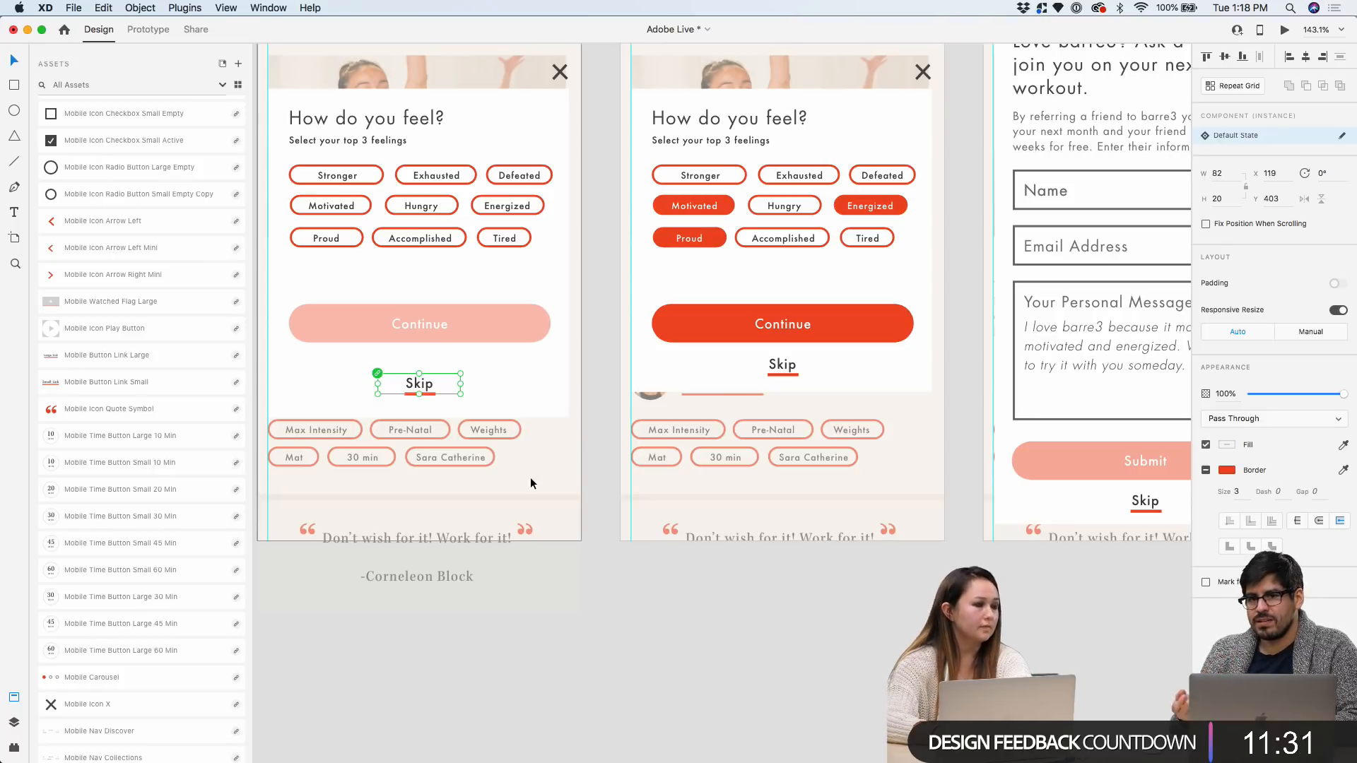
pyautogui.scroll(5, 530, 477)
pyautogui.click(465, 341)
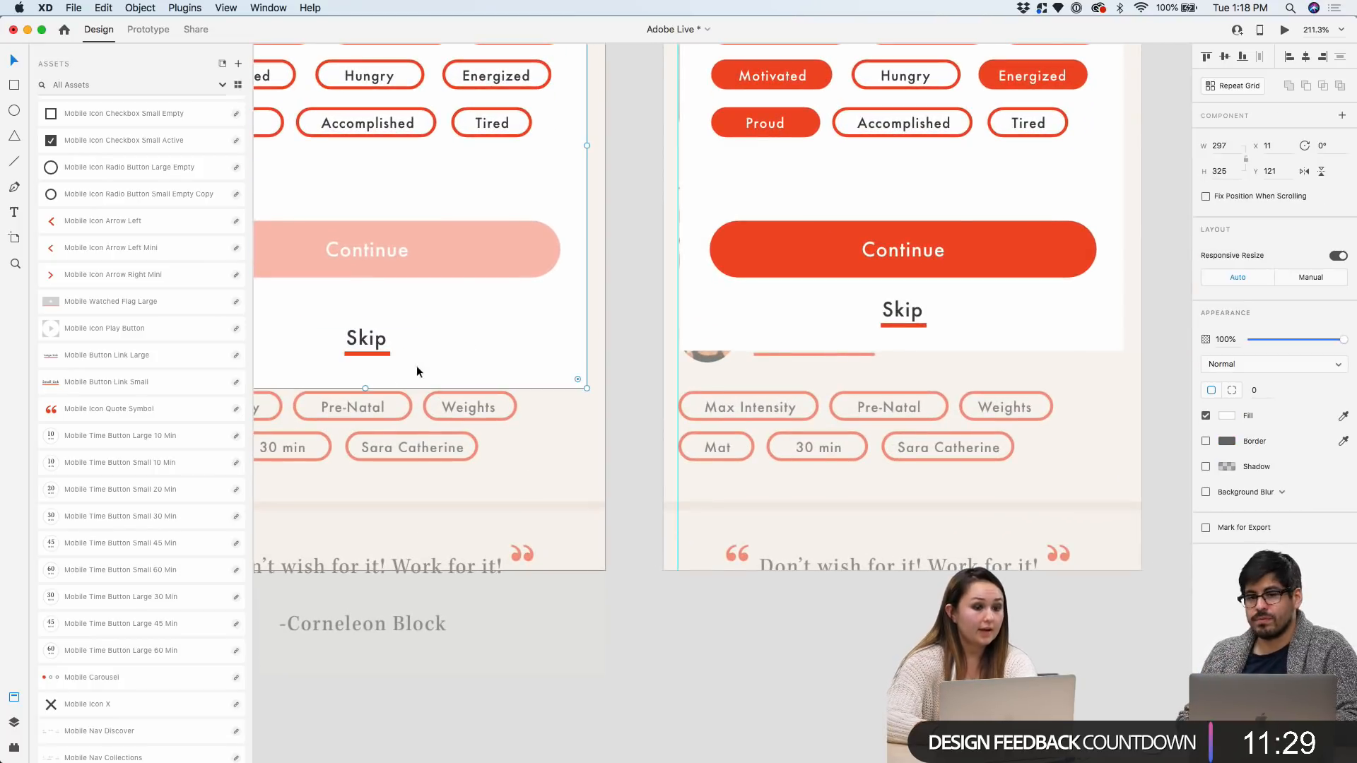
pyautogui.moveTo(365, 389); pyautogui.dragTo(365, 410)
pyautogui.scroll(-3, 508, 345)
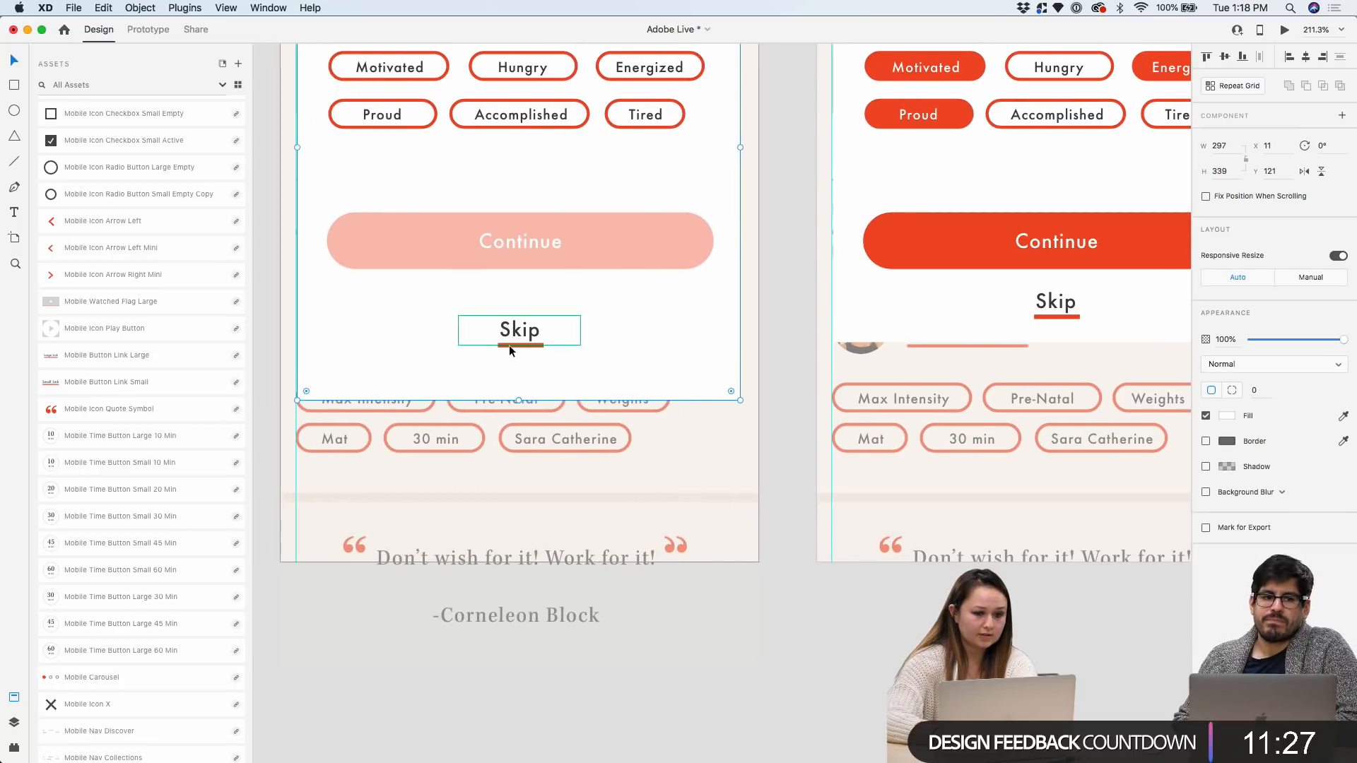
pyautogui.scroll(3, 513, 338)
pyautogui.scroll(4, 547, 115)
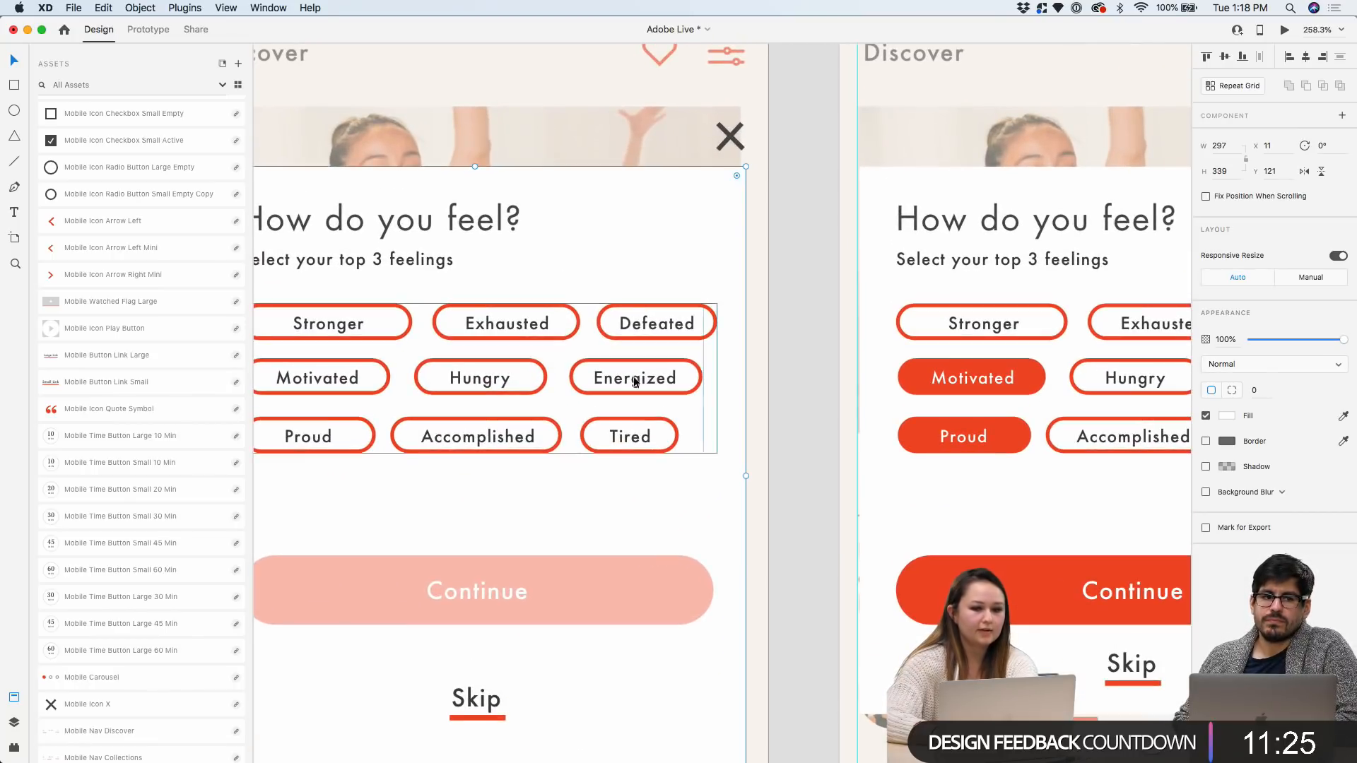
pyautogui.hscroll(-2, 495, 318)
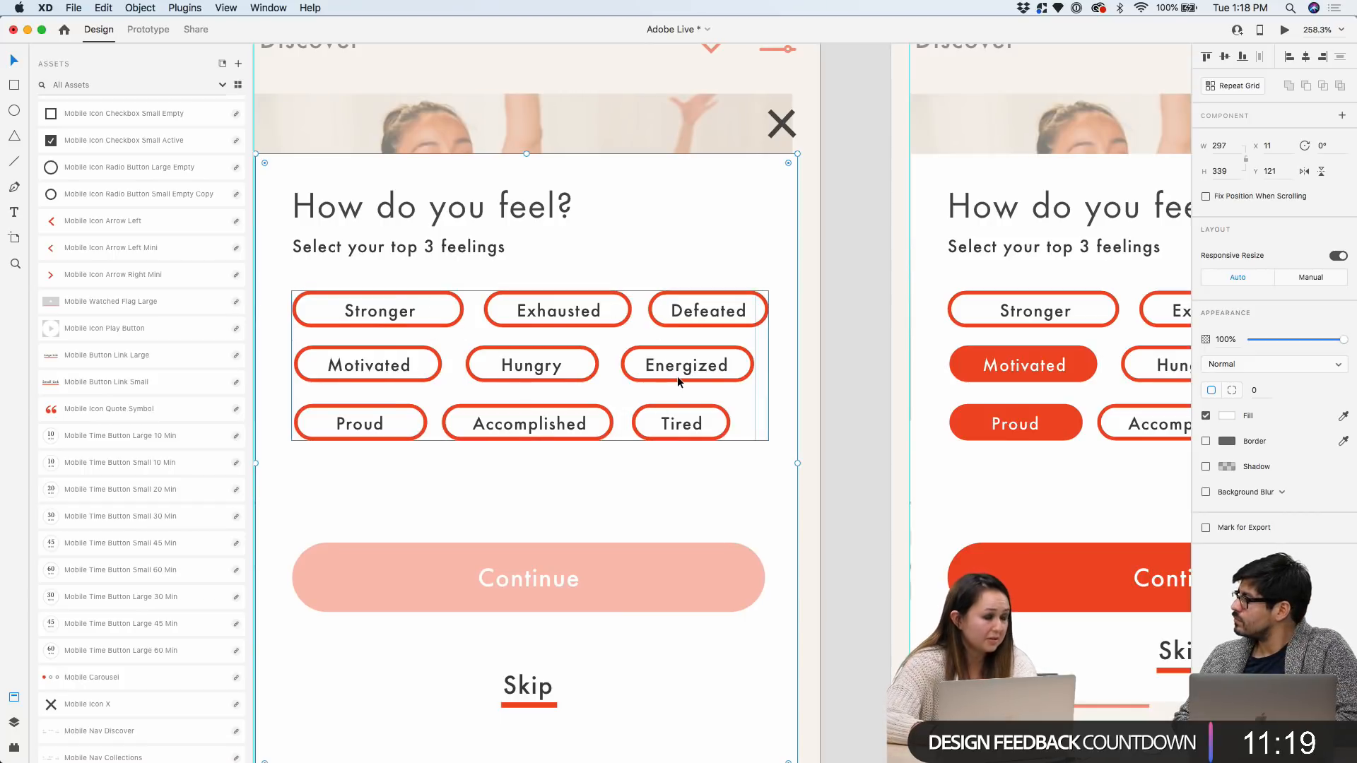
pyautogui.scroll(-3, 677, 376)
pyautogui.hscroll(1, 740, 303)
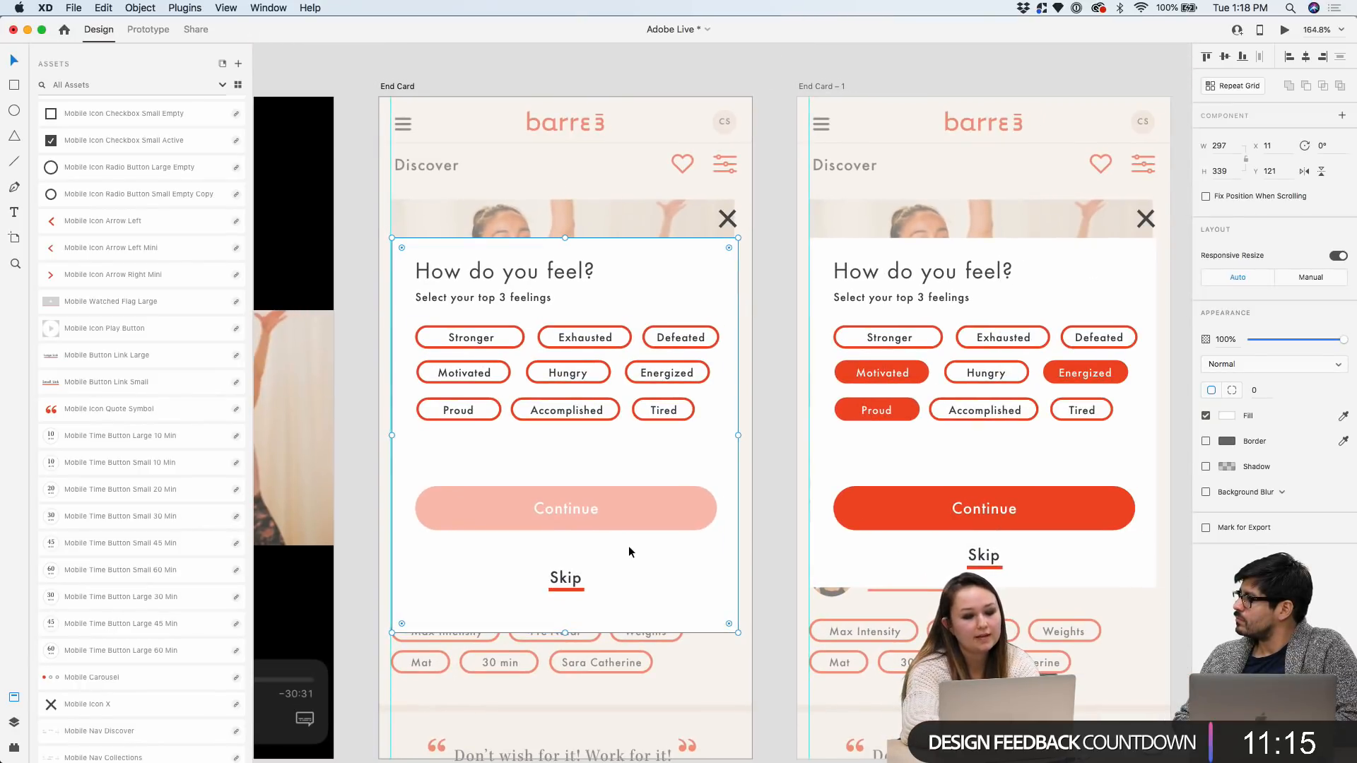
pyautogui.scroll(3, 605, 612)
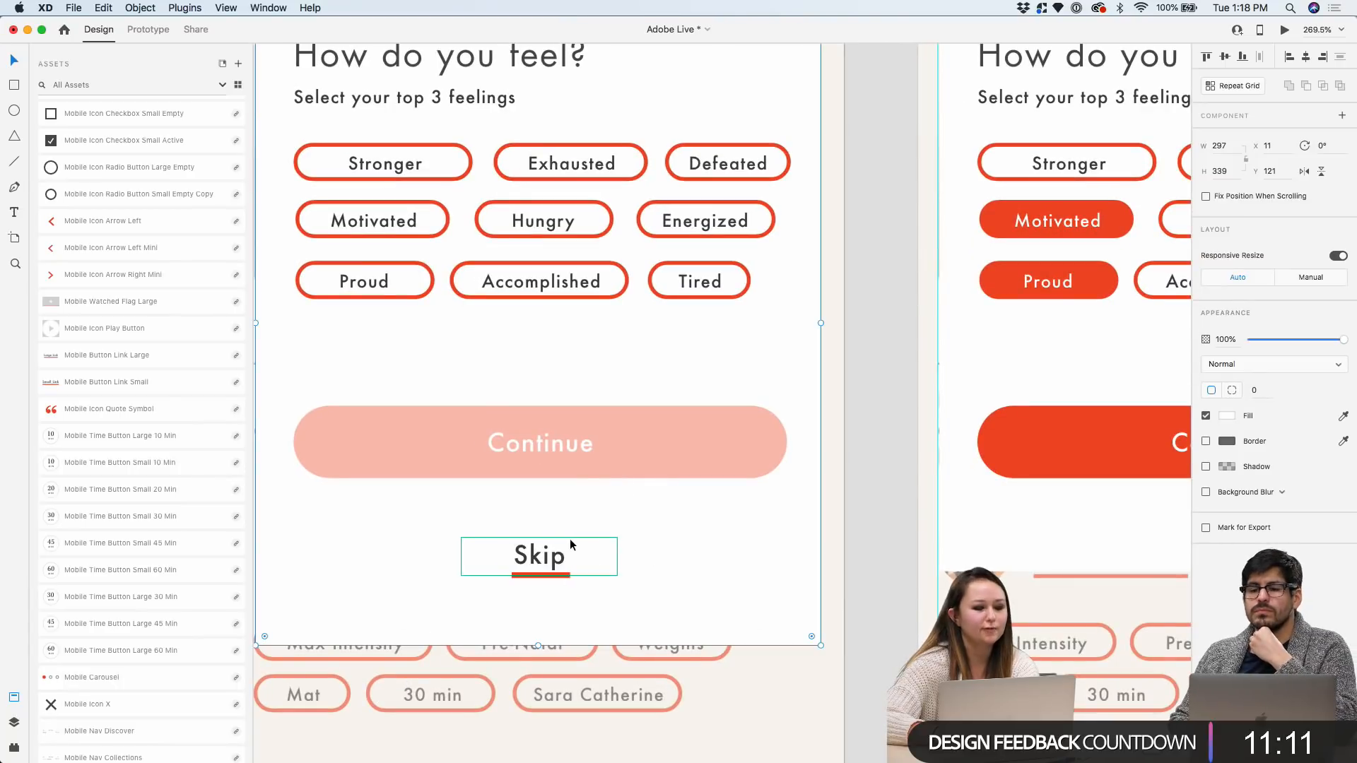
pyautogui.scroll(-2, 570, 539)
# Shorten the card background slightly to fit below the Skip link, then deselect
pyautogui.click(553, 562)
pyautogui.click(690, 570)
pyautogui.moveTo(544, 628); pyautogui.dragTo(549, 562)
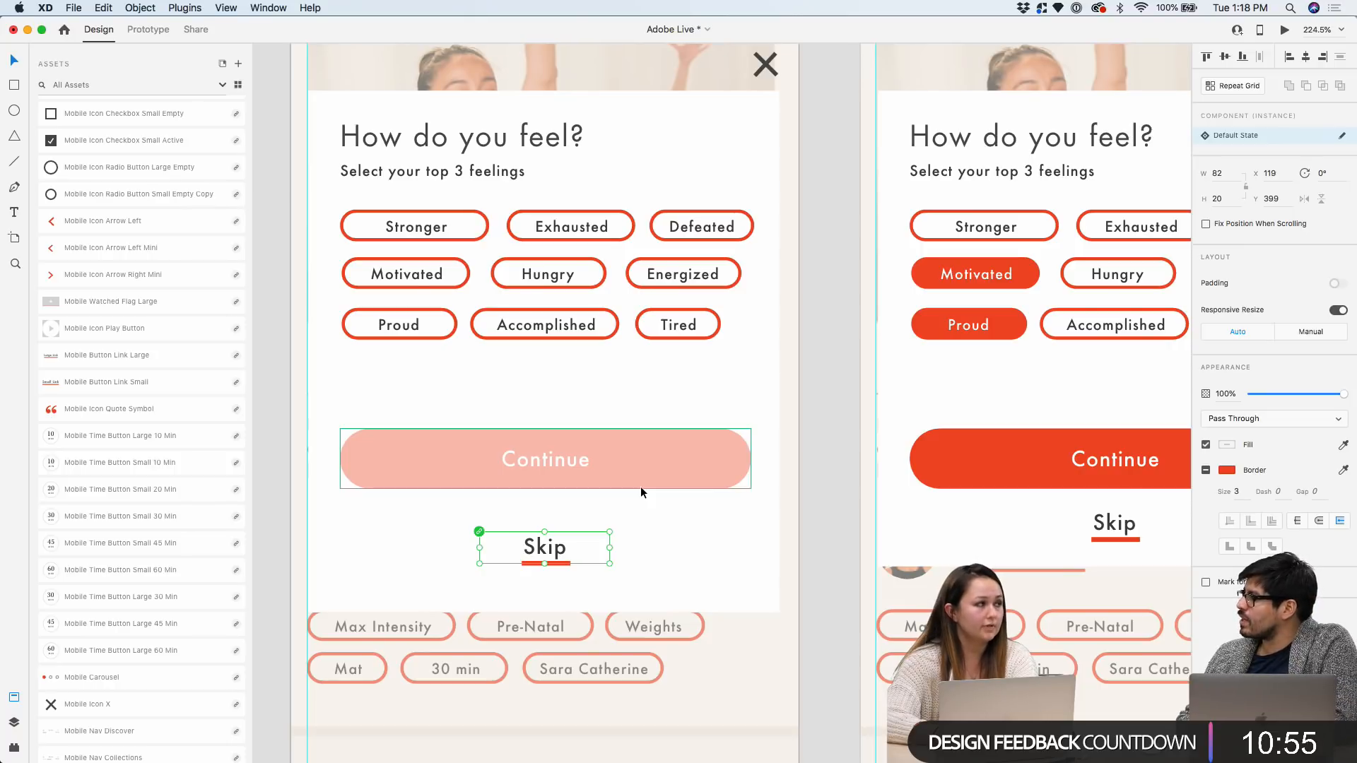
pyautogui.scroll(-5, 640, 486)
pyautogui.click(769, 215)
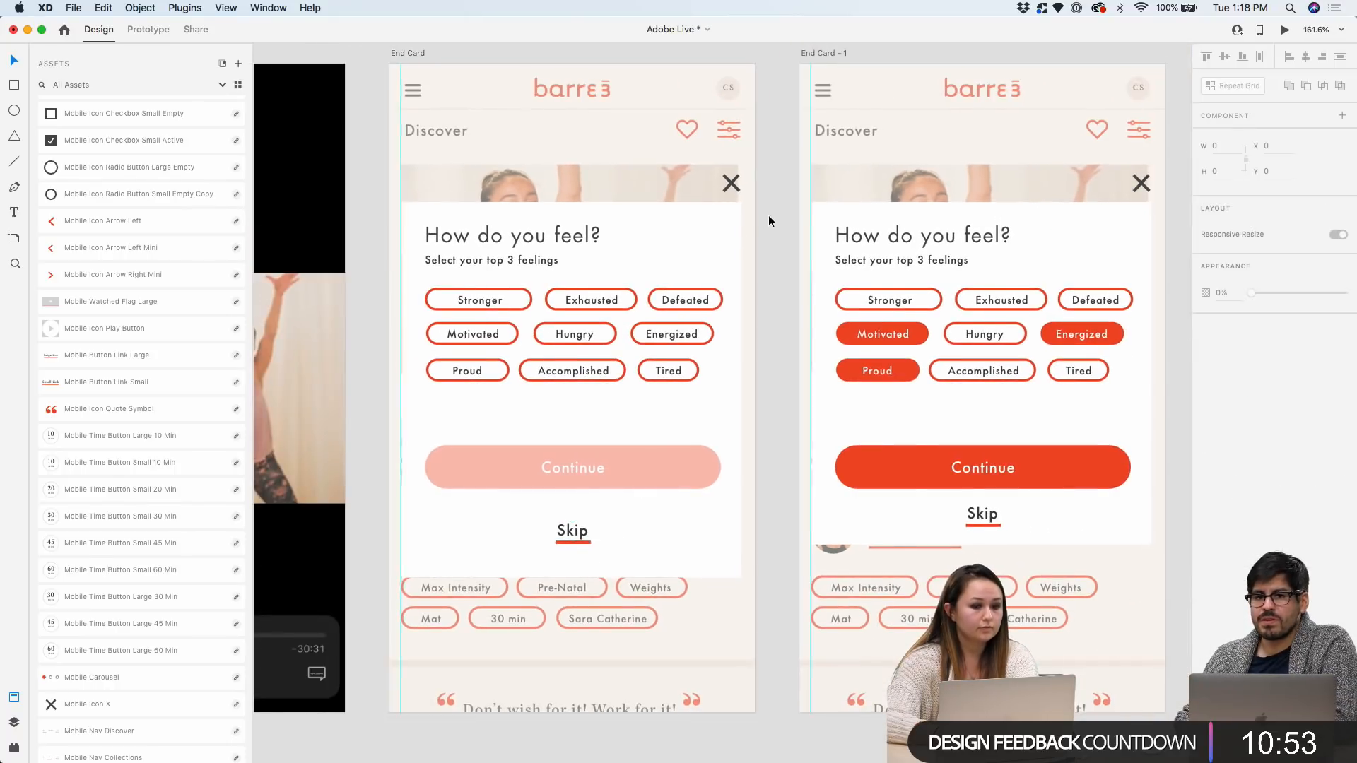
# Move the Video Player artboard down into line with End Card
pyautogui.hscroll(-5, 769, 215)
pyautogui.scroll(-3, 769, 215)
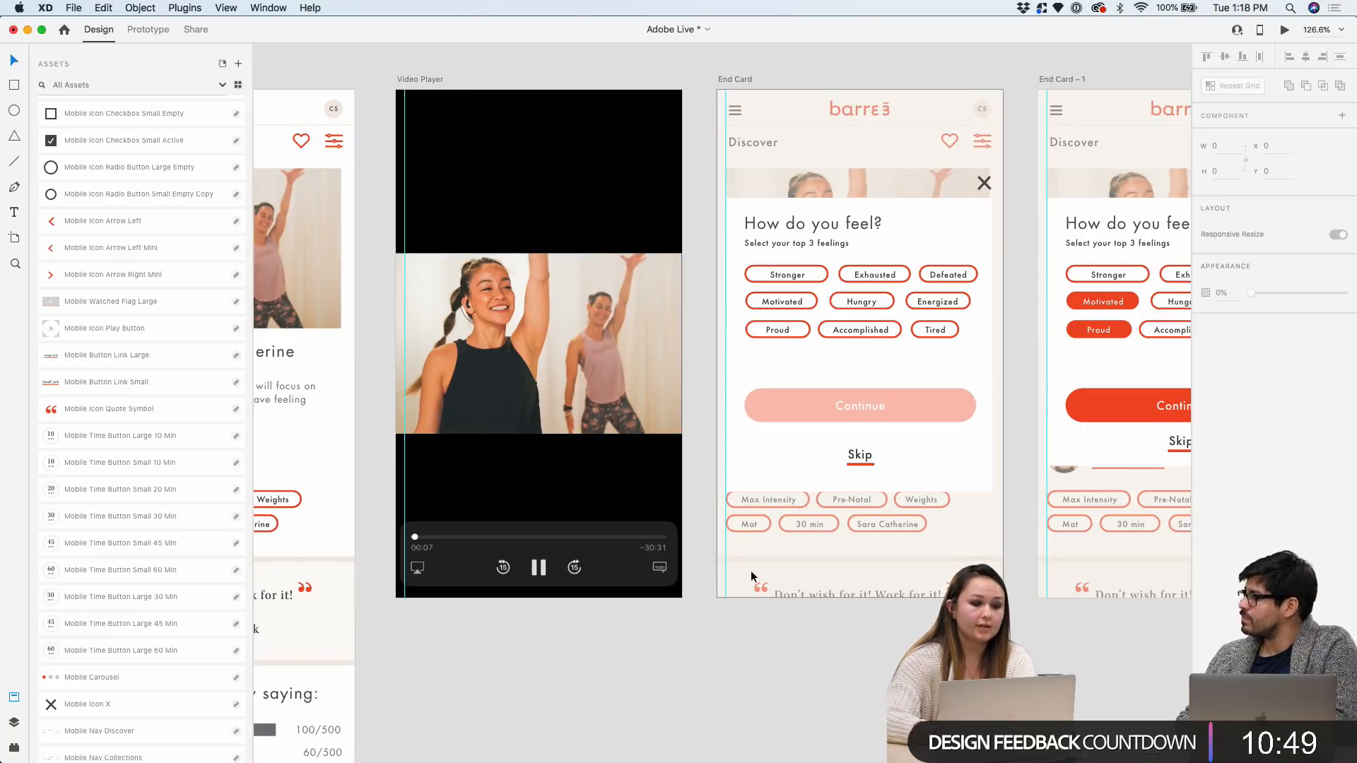
pyautogui.scroll(3, 683, 215)
pyautogui.click(341, 54)
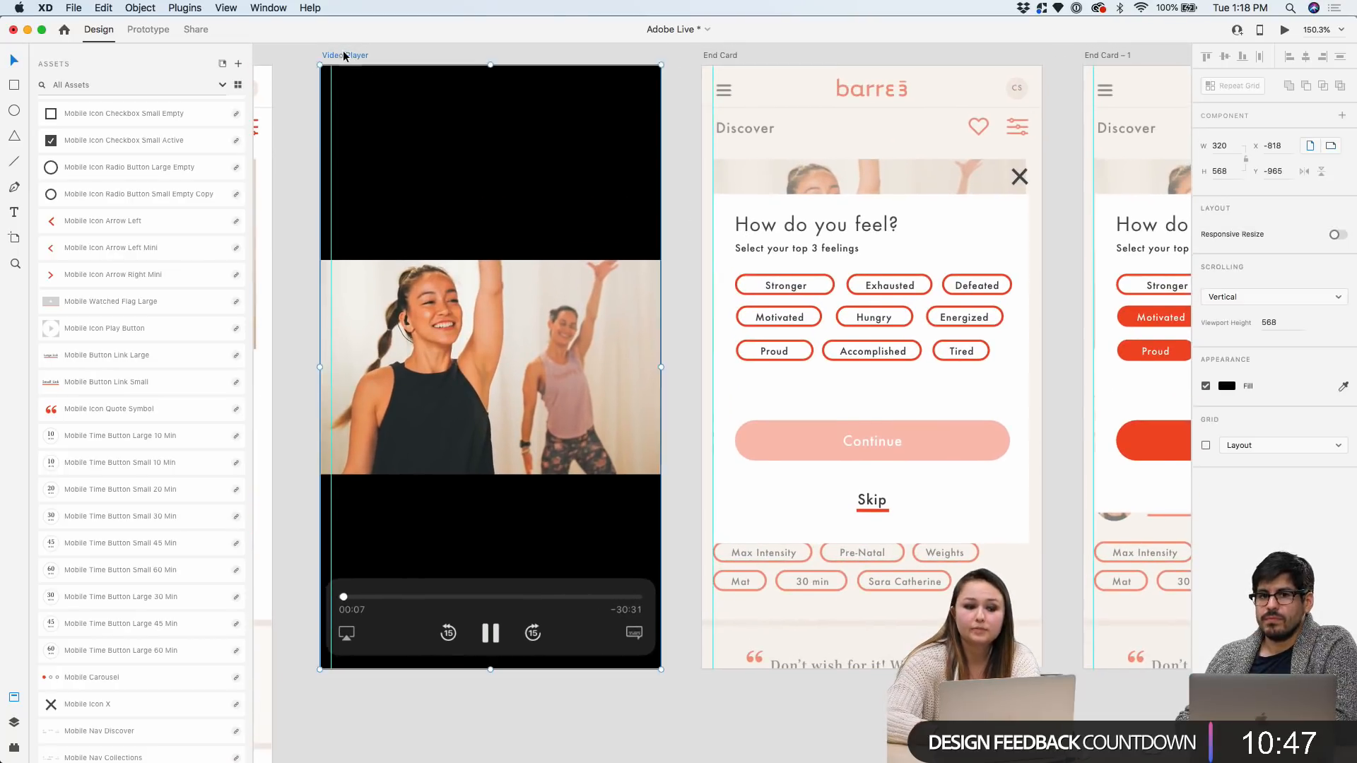
pyautogui.scroll(2, 340, 71)
pyautogui.moveTo(340, 75); pyautogui.dragTo(332, 85)
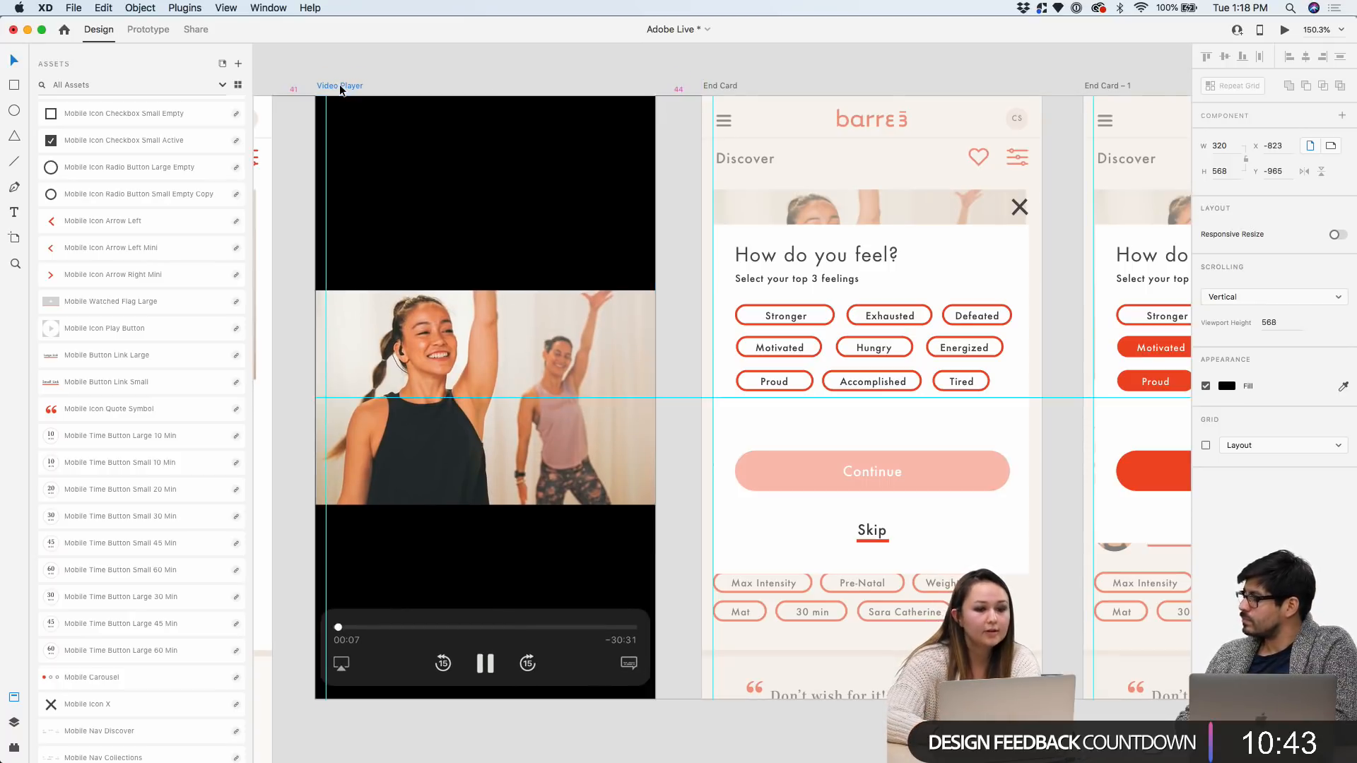
pyautogui.scroll(-3, 549, 133)
# Make the How do you feel? modal in End Card – 1 taller
pyautogui.hscroll(-8, 495, 145)
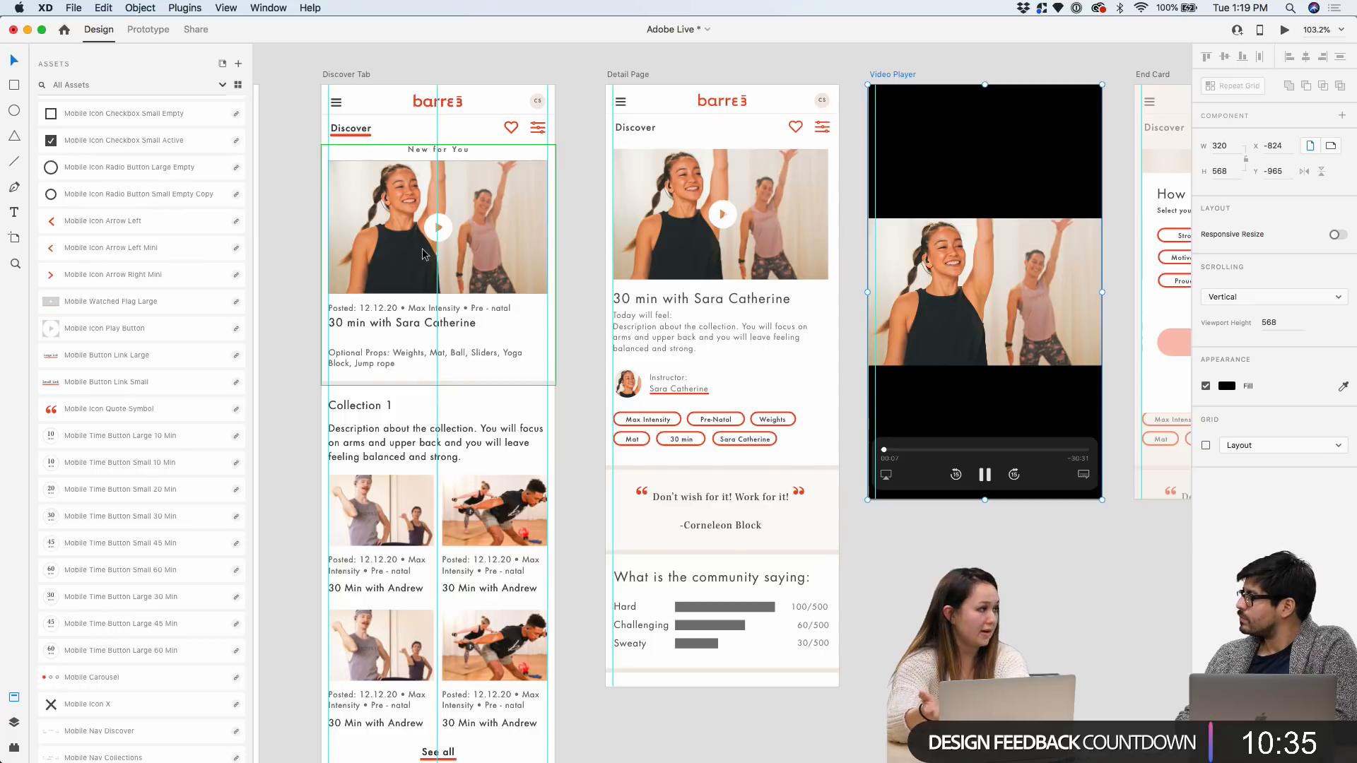
pyautogui.hscroll(10, 422, 248)
pyautogui.hscroll(2, 422, 248)
pyautogui.click(664, 124)
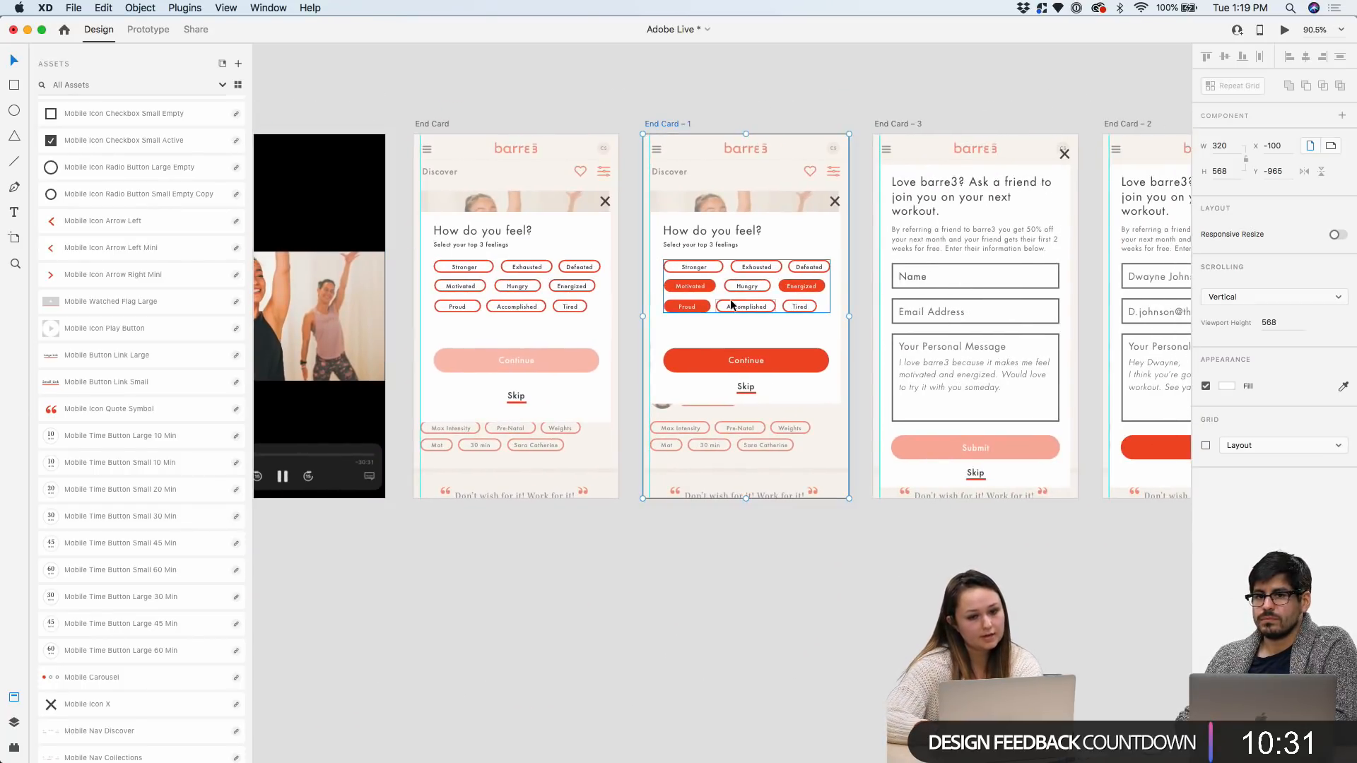
pyautogui.scroll(5, 731, 306)
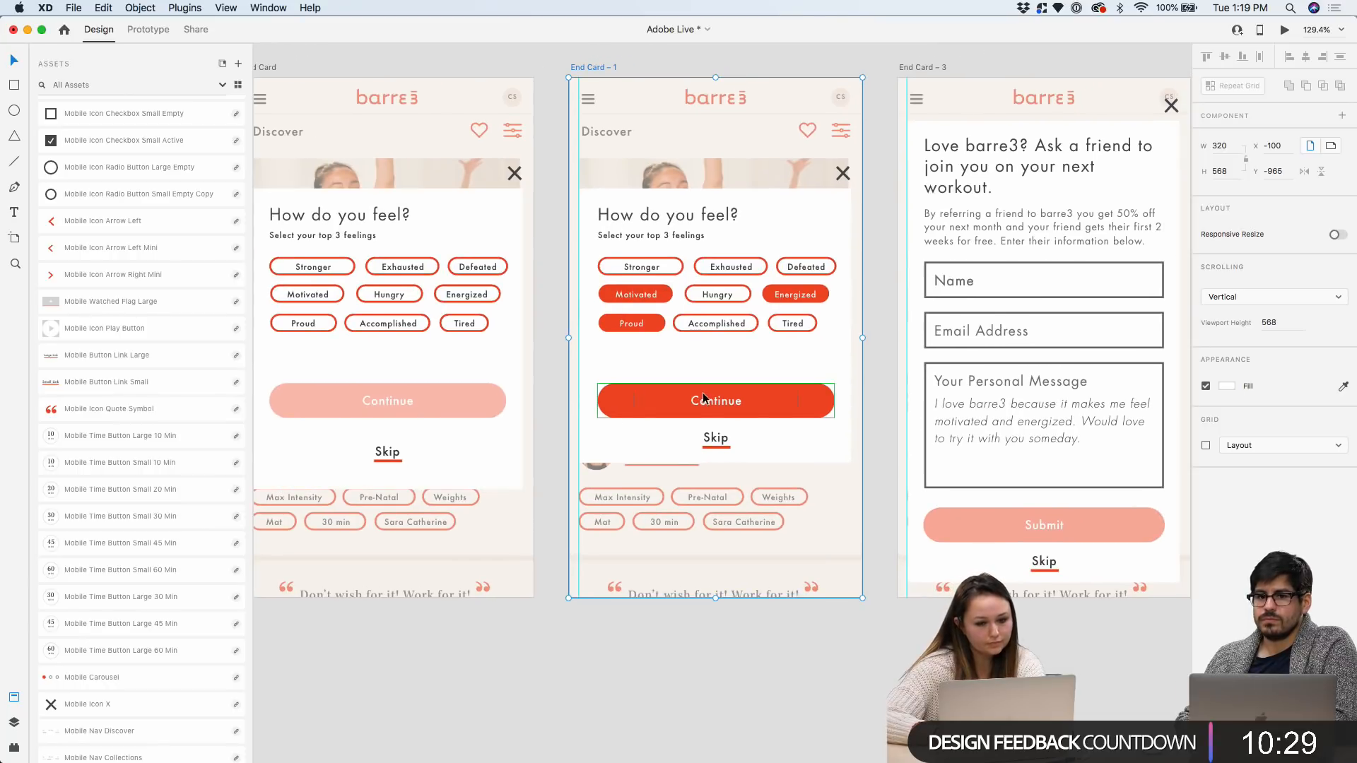
pyautogui.click(717, 438)
pyautogui.moveTo(717, 463); pyautogui.dragTo(716, 487)
pyautogui.scroll(5, 716, 488)
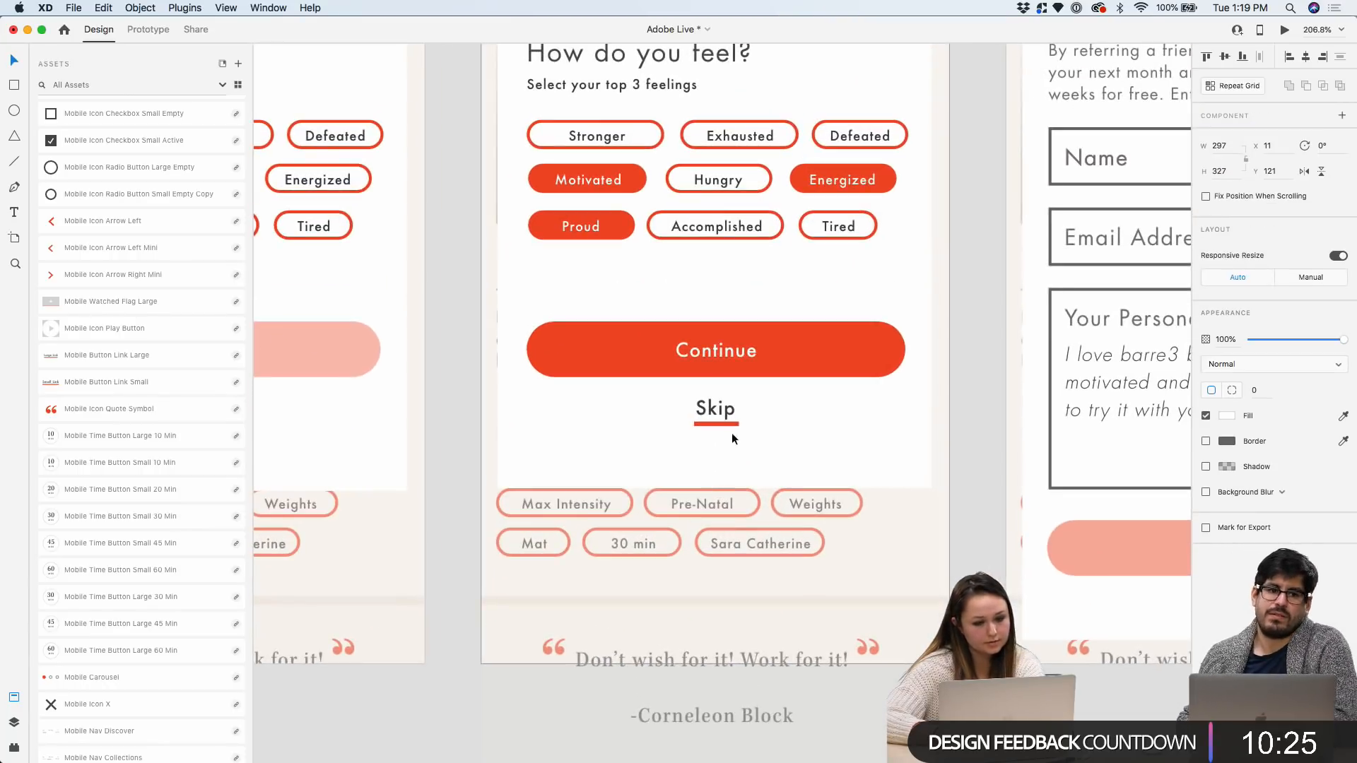
pyautogui.scroll(-5, 725, 418)
# Move the modal's Skip link lower
pyautogui.doubleClick(725, 417)
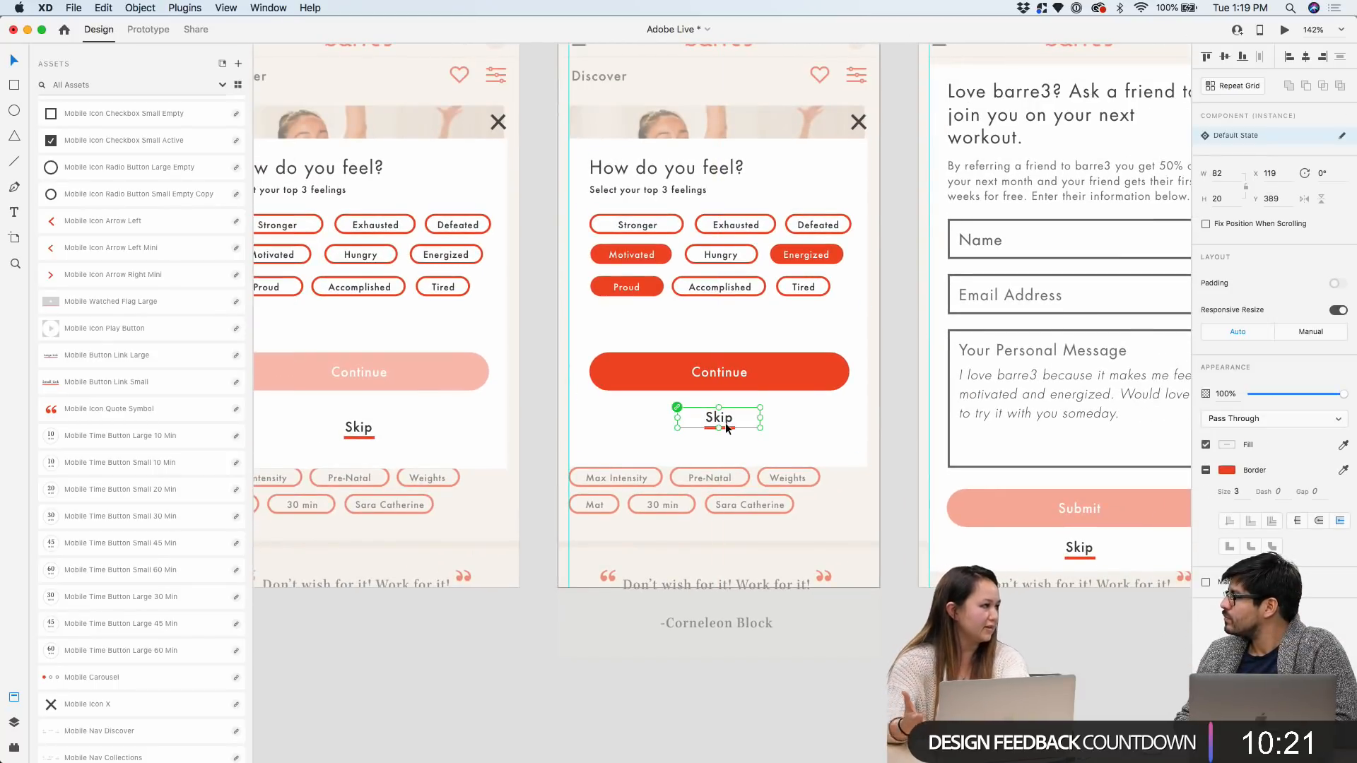
pyautogui.scroll(2, 727, 423)
pyautogui.moveTo(727, 418); pyautogui.dragTo(727, 437)
pyautogui.scroll(-5, 727, 435)
pyautogui.hscroll(3, 787, 537)
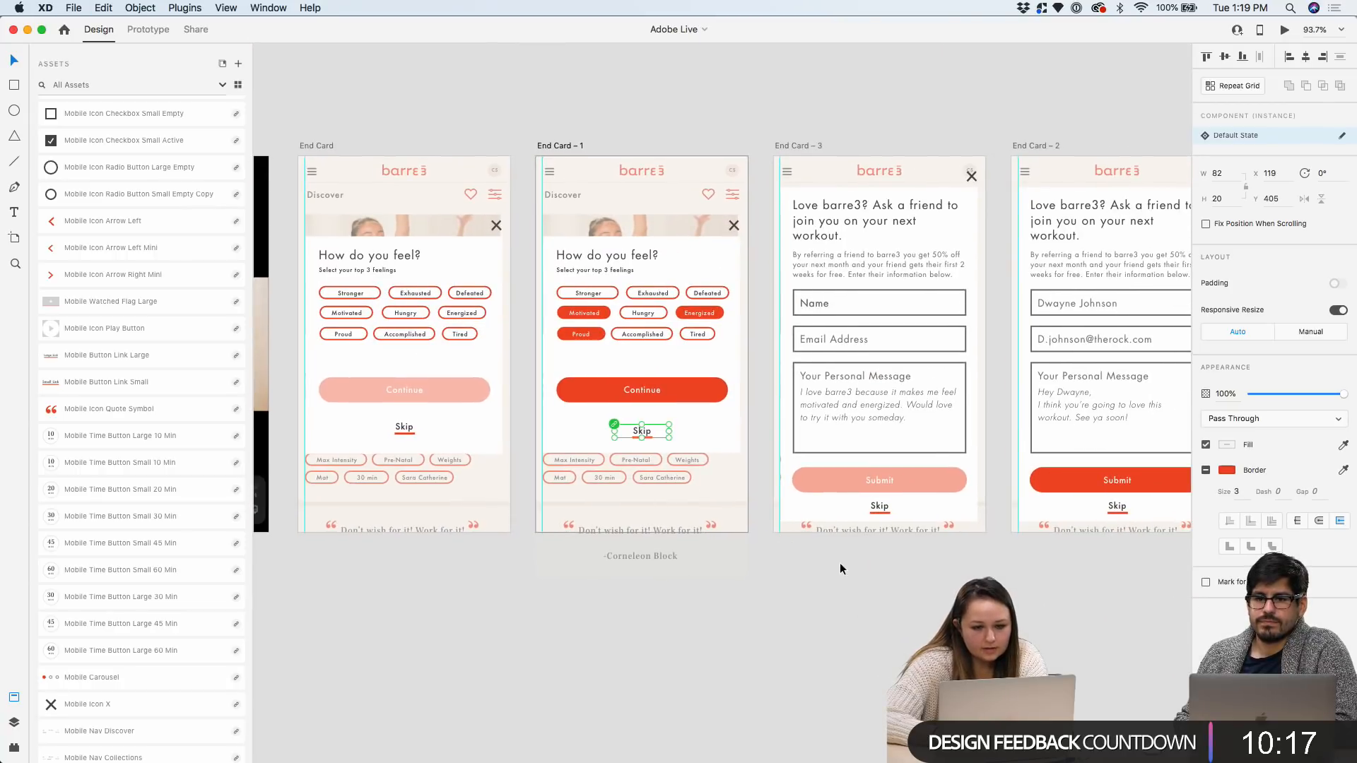
pyautogui.click(825, 555)
pyautogui.hscroll(5, 826, 555)
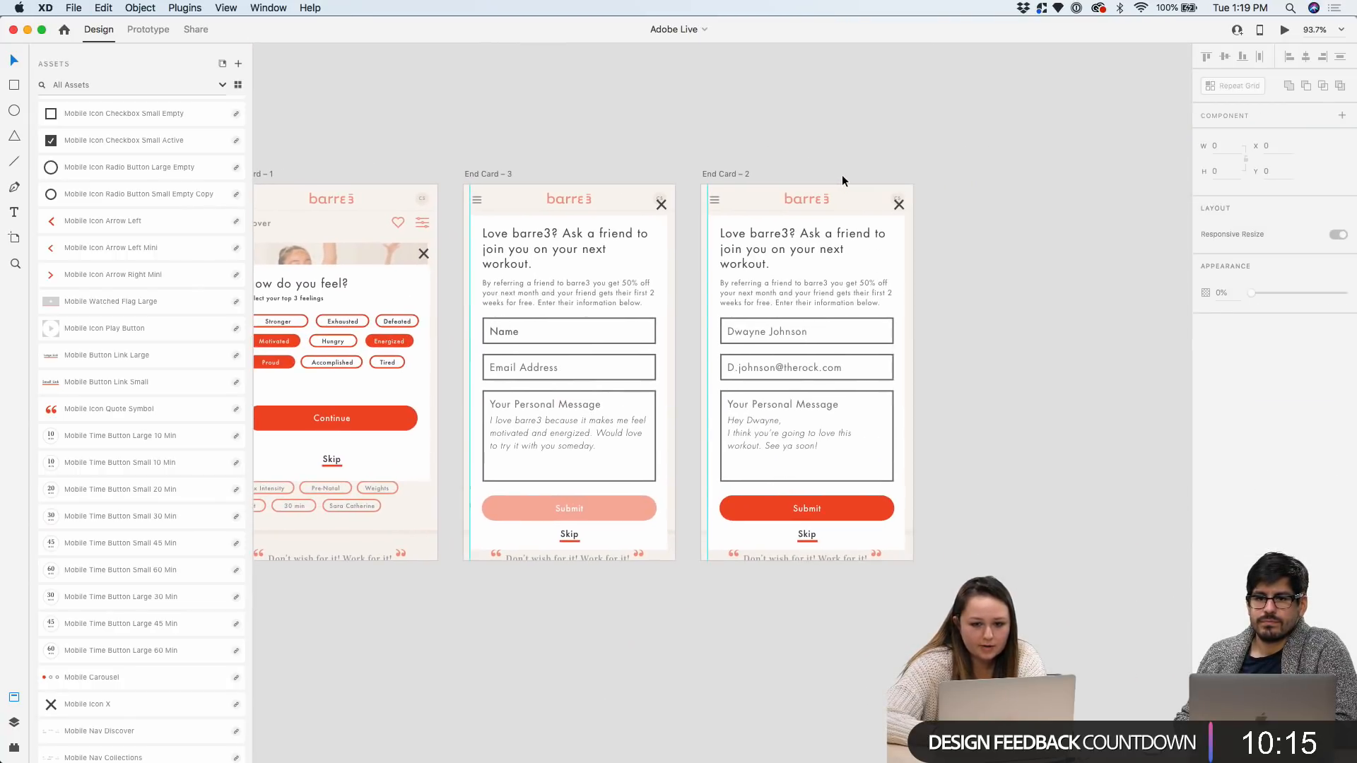
pyautogui.scroll(-4, 729, 176)
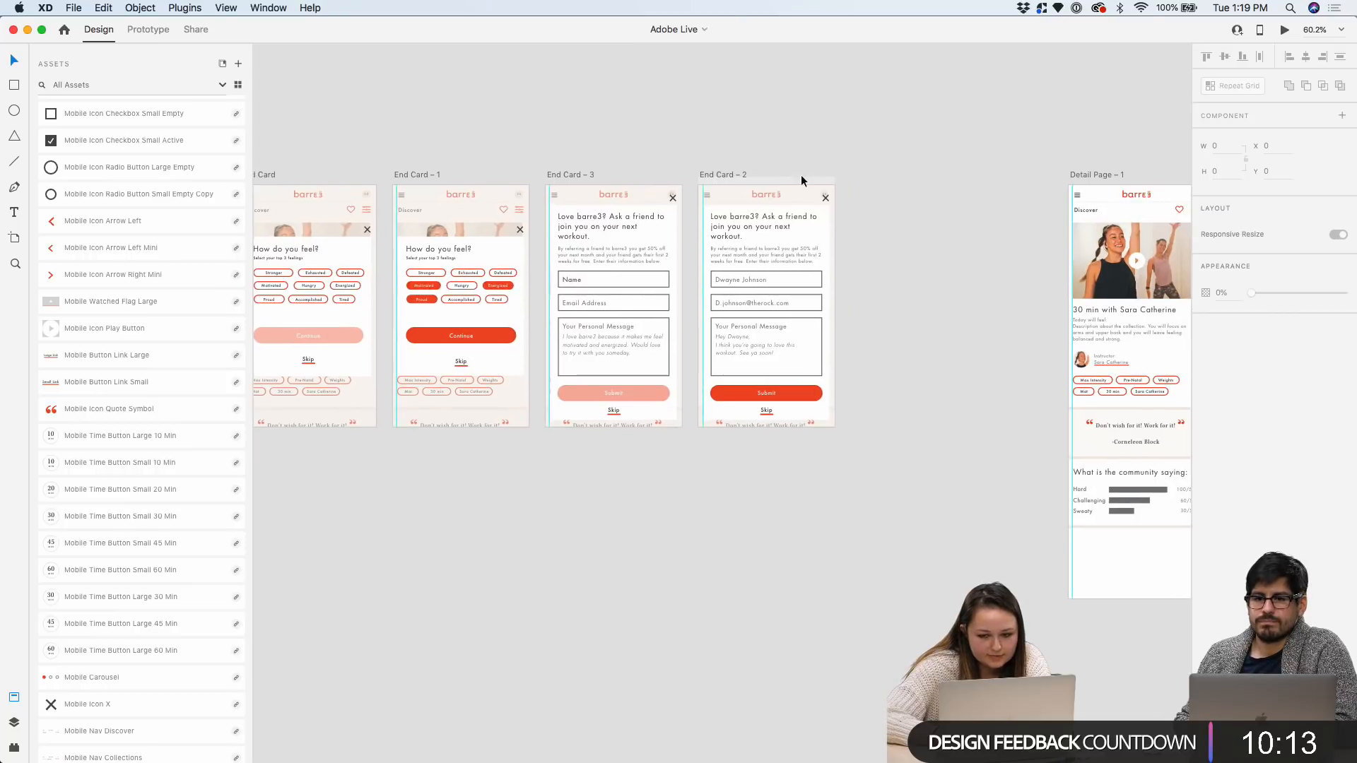
# Even out the artboard spacing by shifting End Card – 2 and Detail Page – 1 right
pyautogui.click(1082, 175)
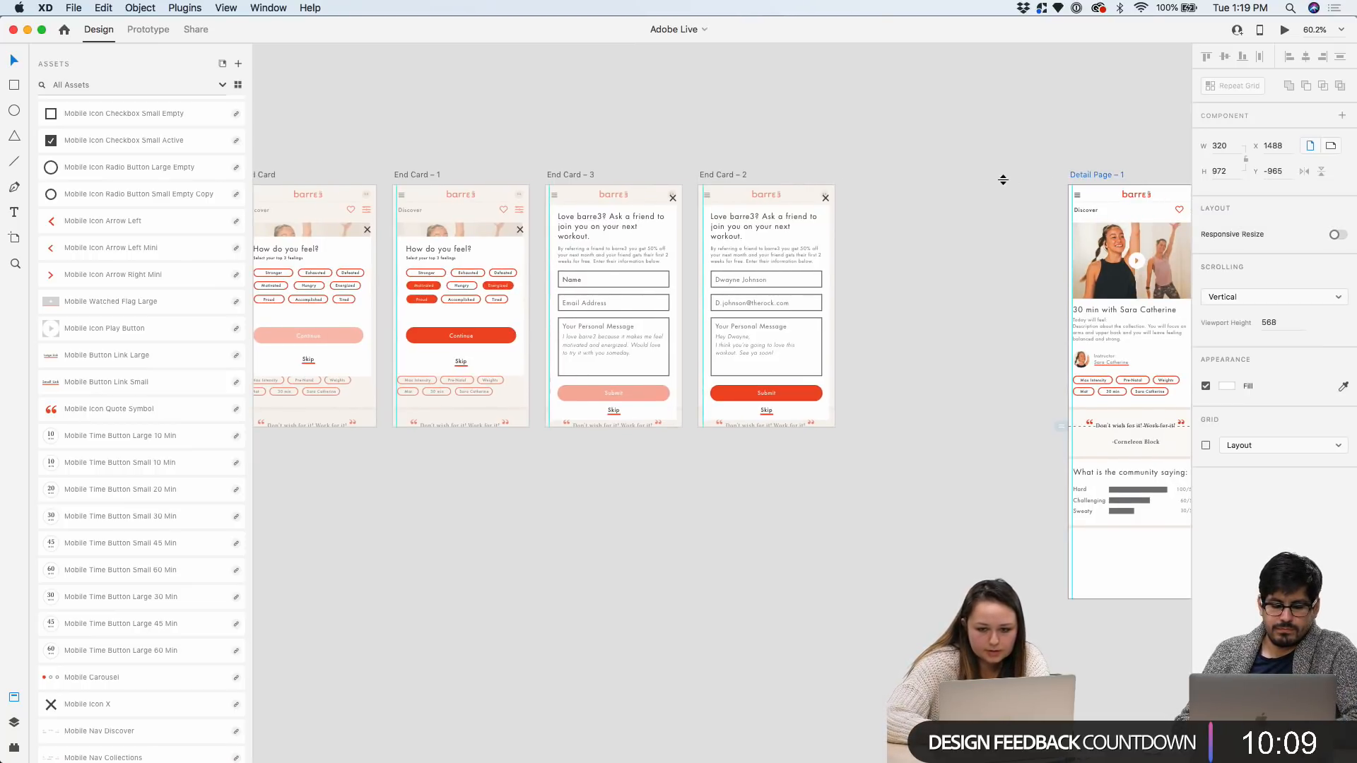
pyautogui.click(1043, 176)
pyautogui.hscroll(5, 1067, 167)
pyautogui.click(933, 202)
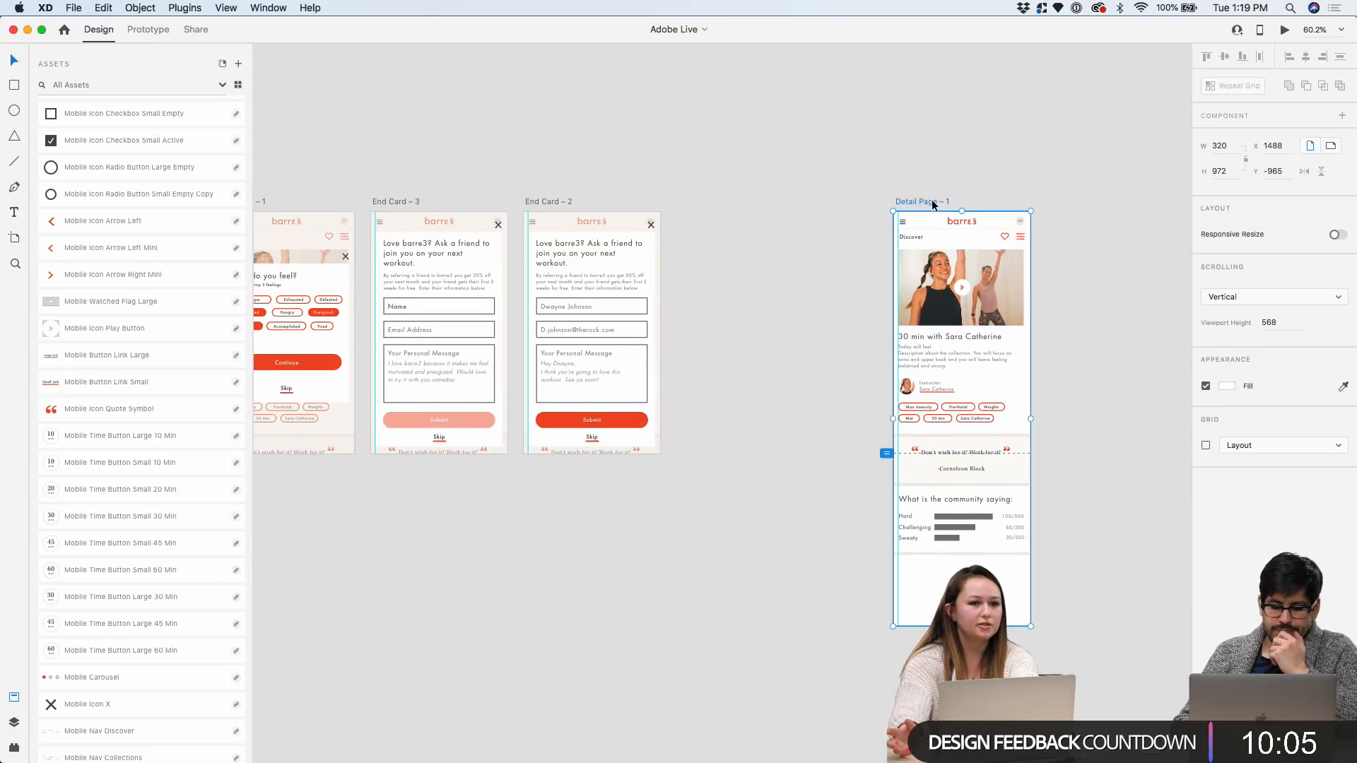
pyautogui.scroll(-3, 755, 178)
pyautogui.hscroll(-10, 753, 174)
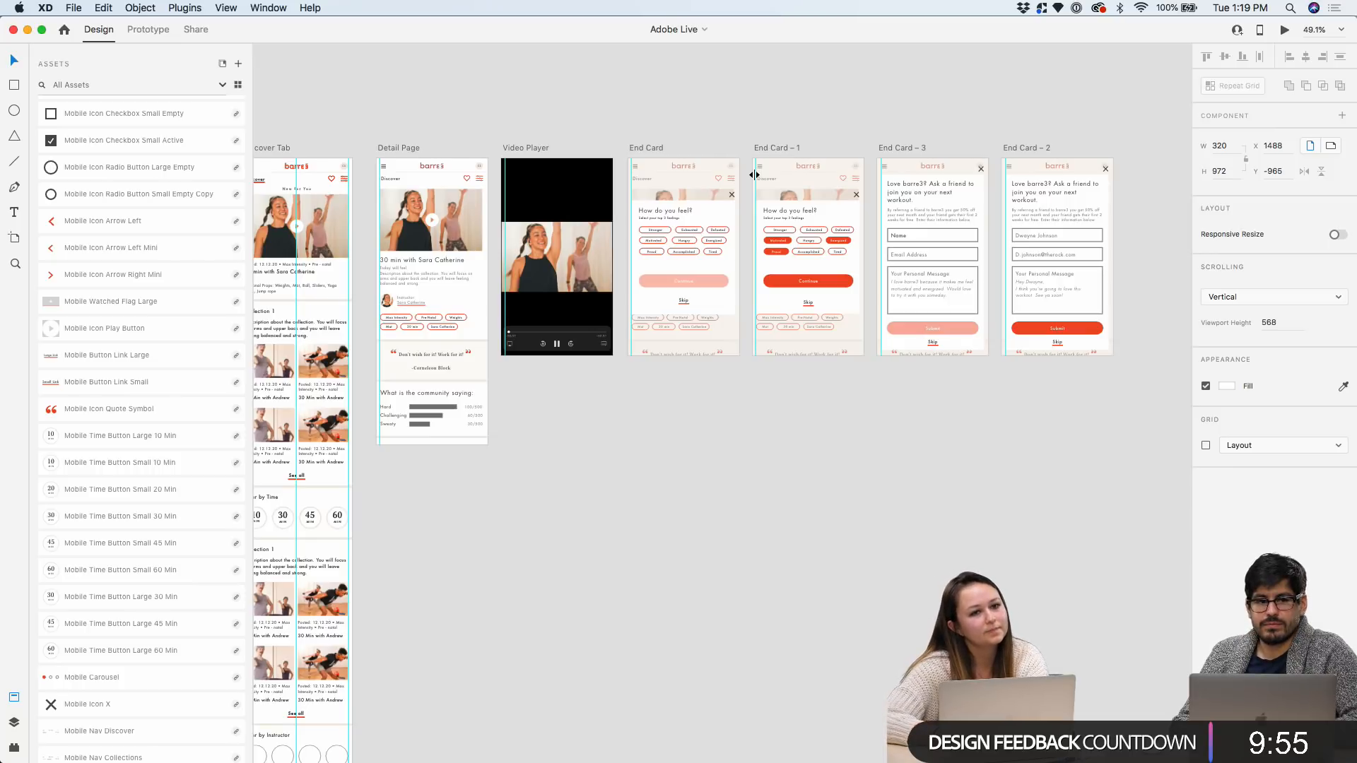
pyautogui.hscroll(2, 799, 163)
pyautogui.hscroll(4, 843, 154)
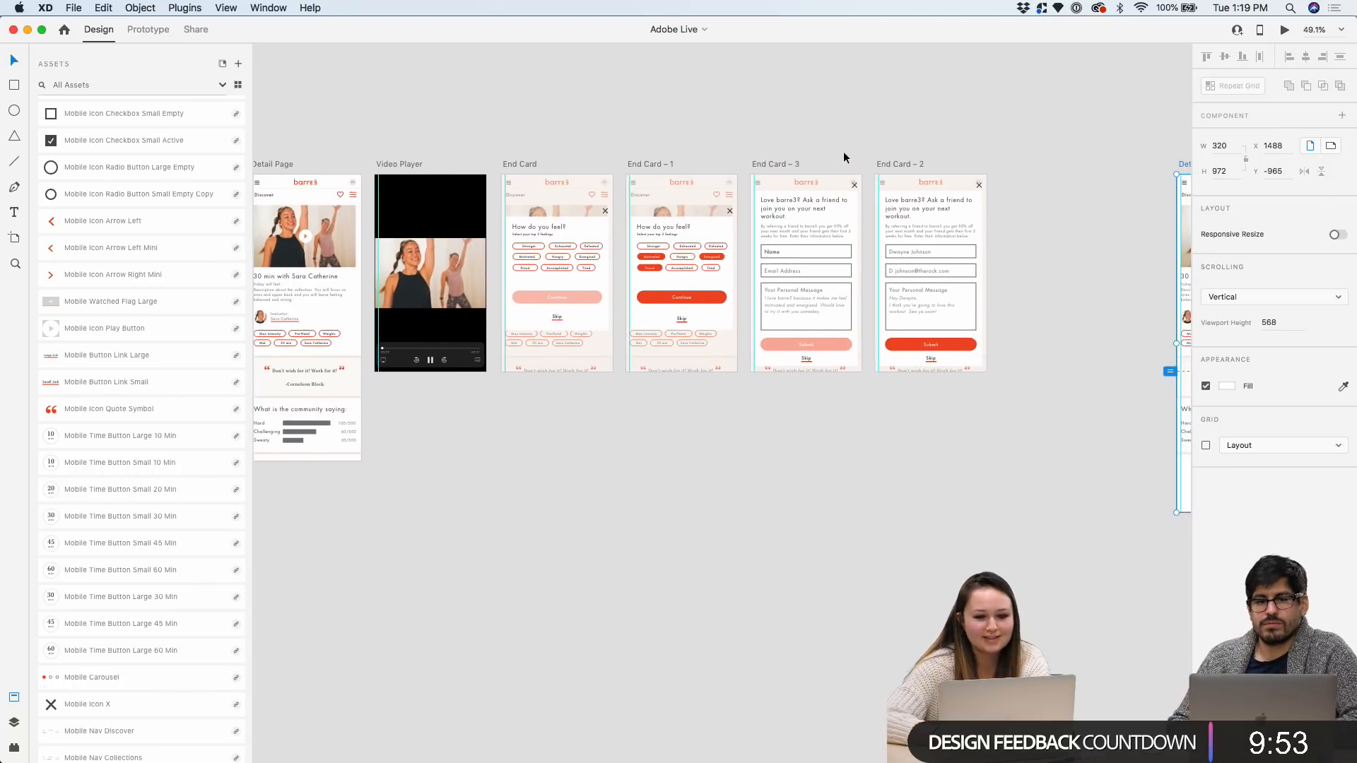
pyautogui.click(904, 163)
pyautogui.scroll(5, 908, 159)
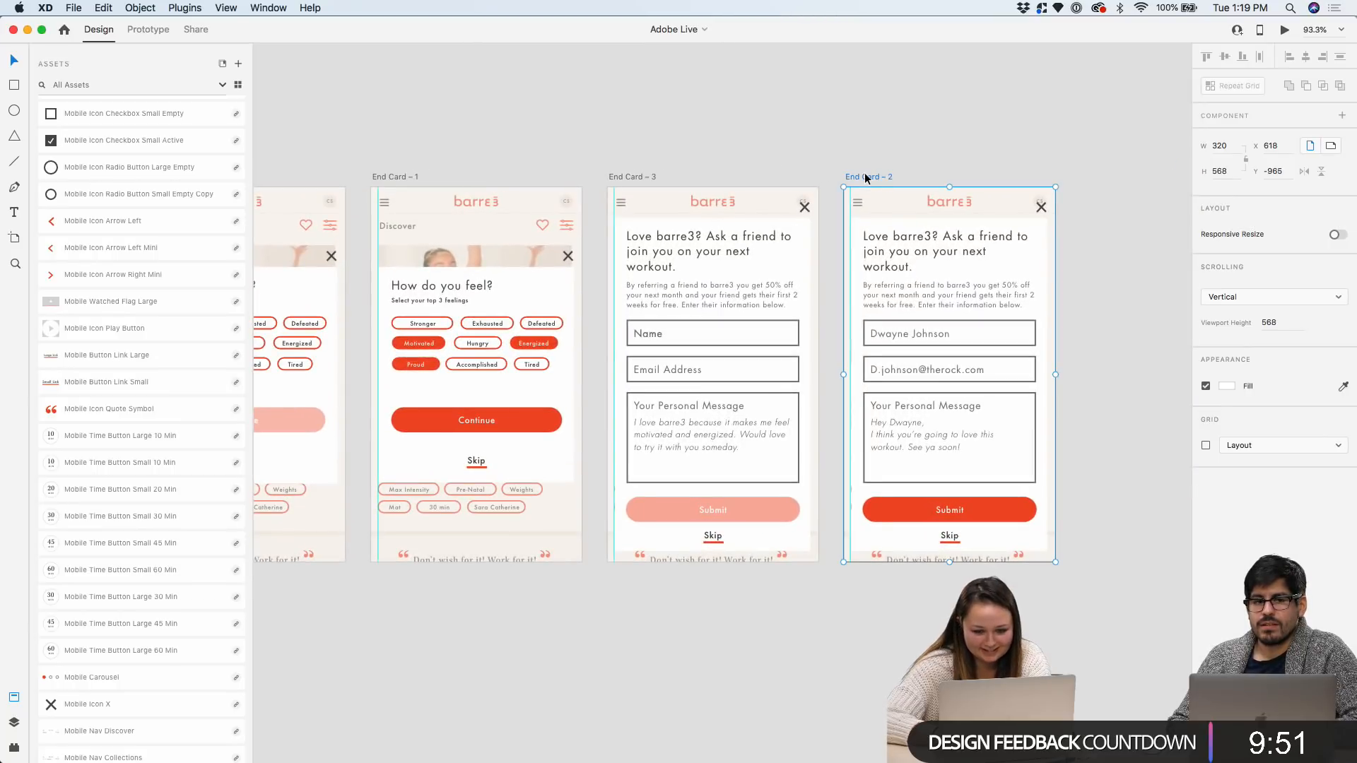
pyautogui.moveTo(866, 178); pyautogui.dragTo(881, 178)
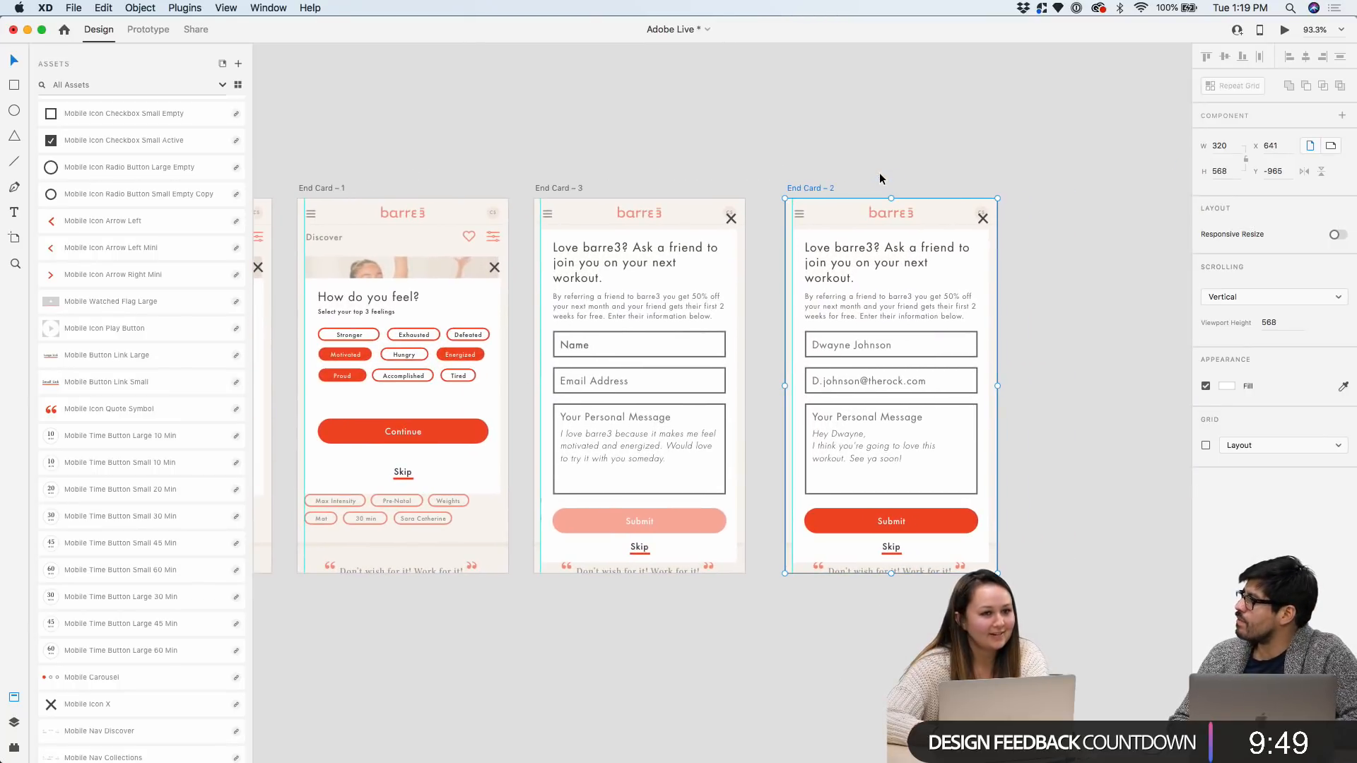
pyautogui.hscroll(5, 880, 178)
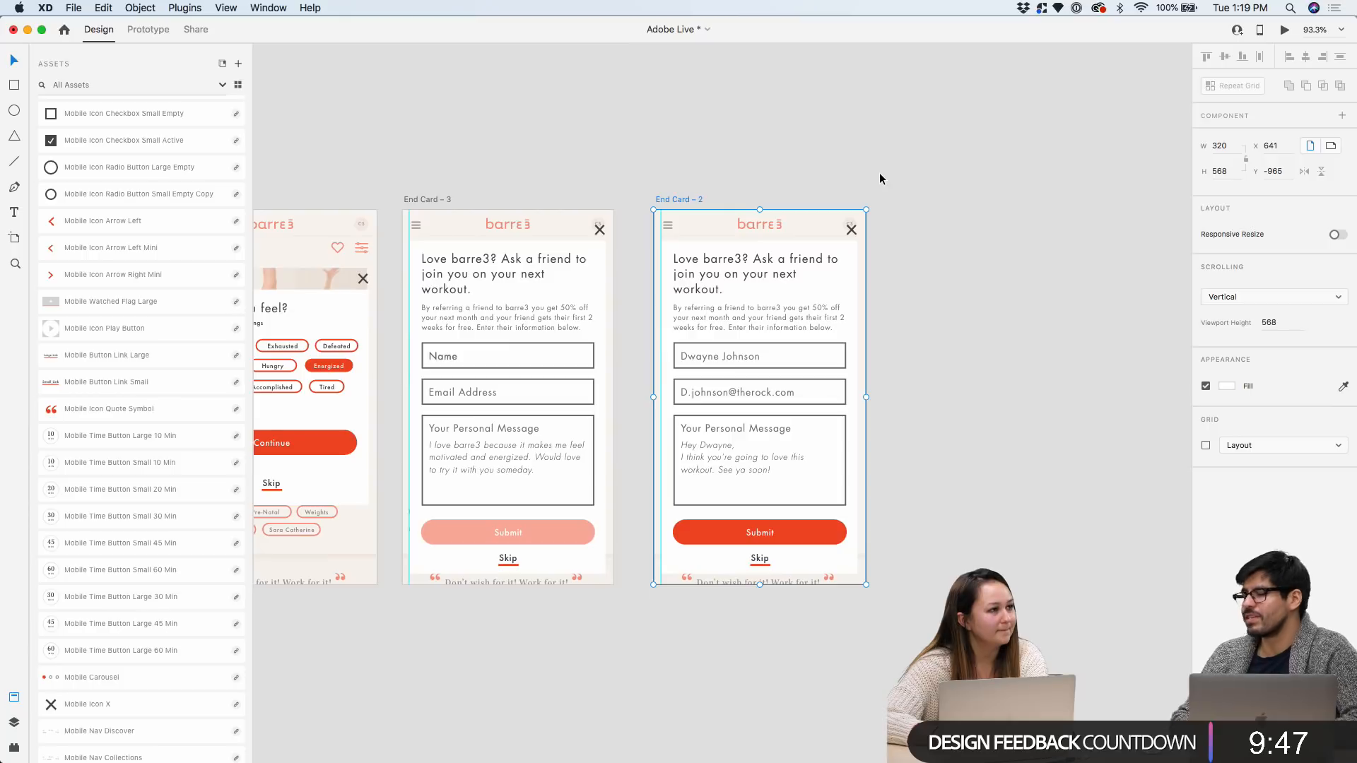
pyautogui.scroll(-5, 880, 178)
pyautogui.moveTo(1085, 179); pyautogui.dragTo(1127, 186)
pyautogui.hscroll(-10, 948, 206)
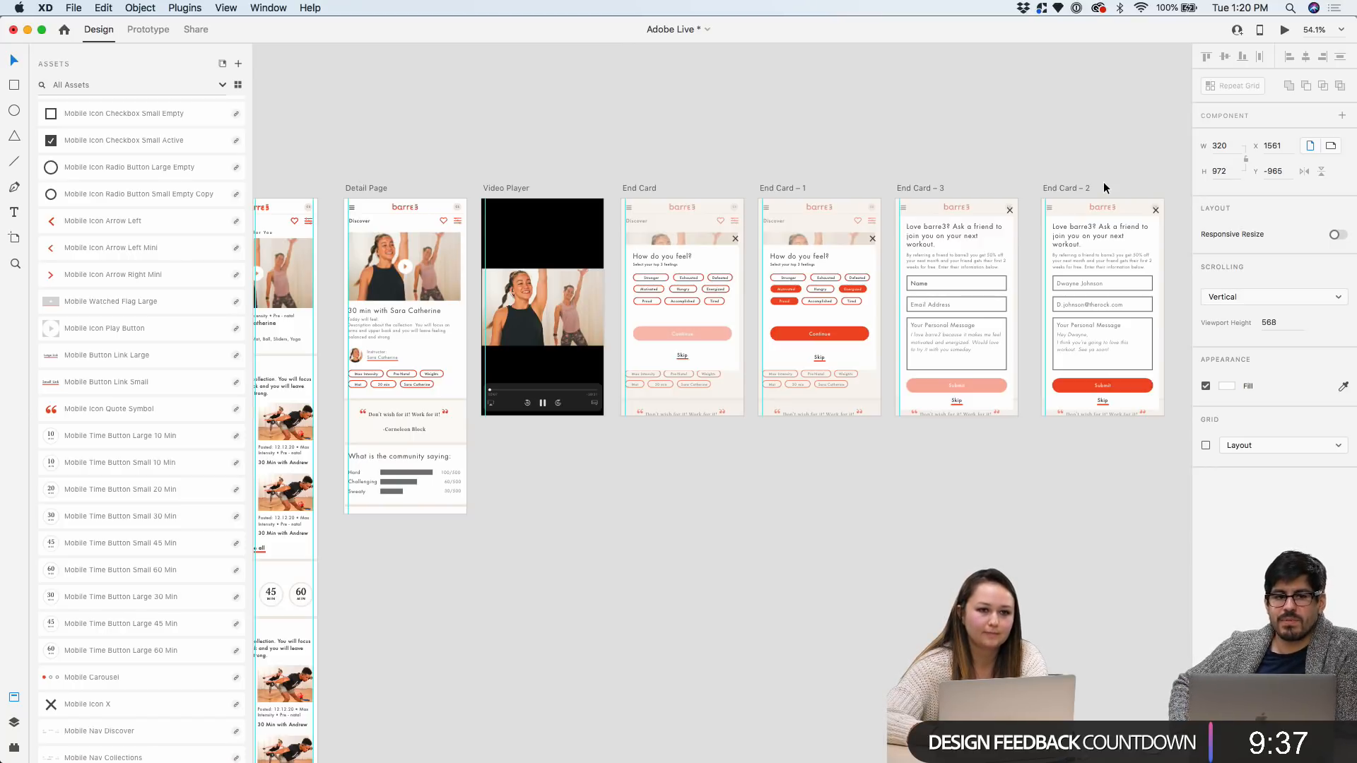
pyautogui.scroll(-3, 868, 419)
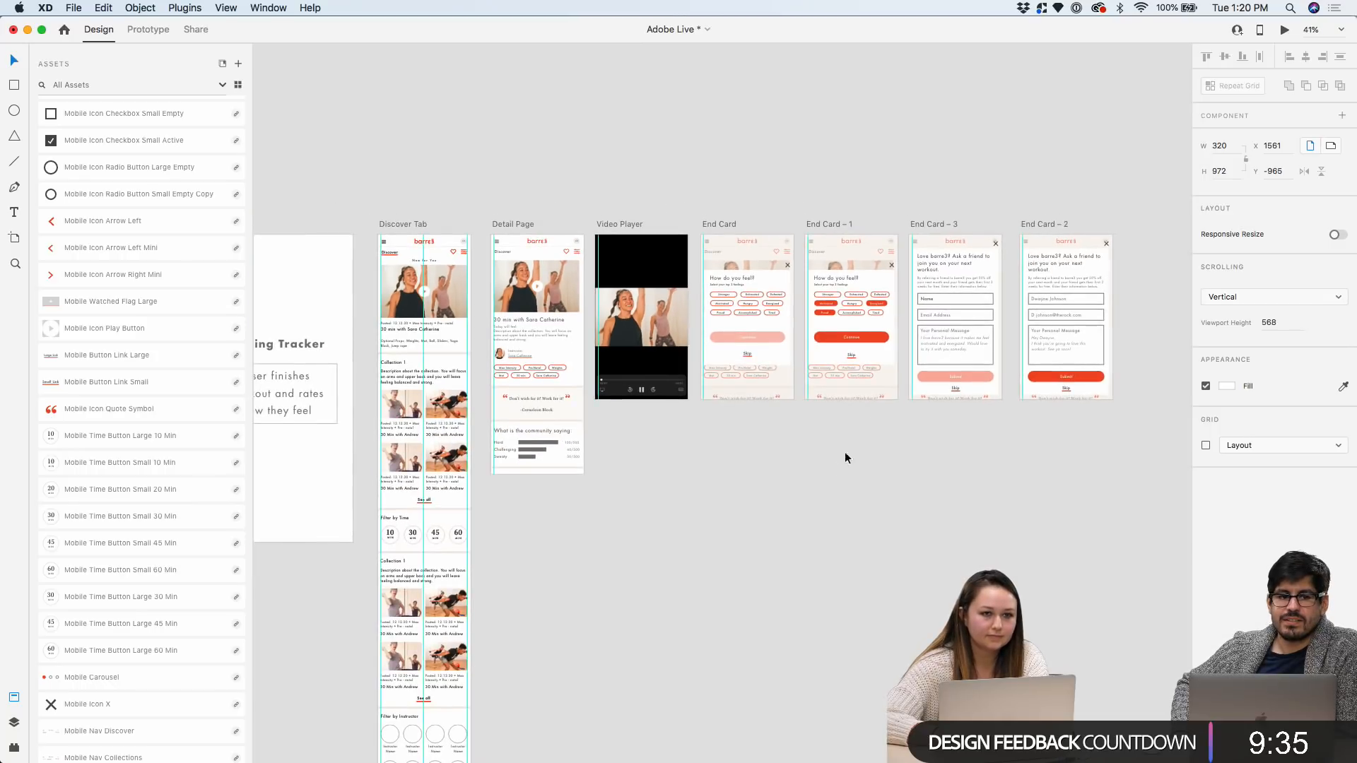
pyautogui.scroll(-4, 834, 461)
pyautogui.scroll(-2, 834, 460)
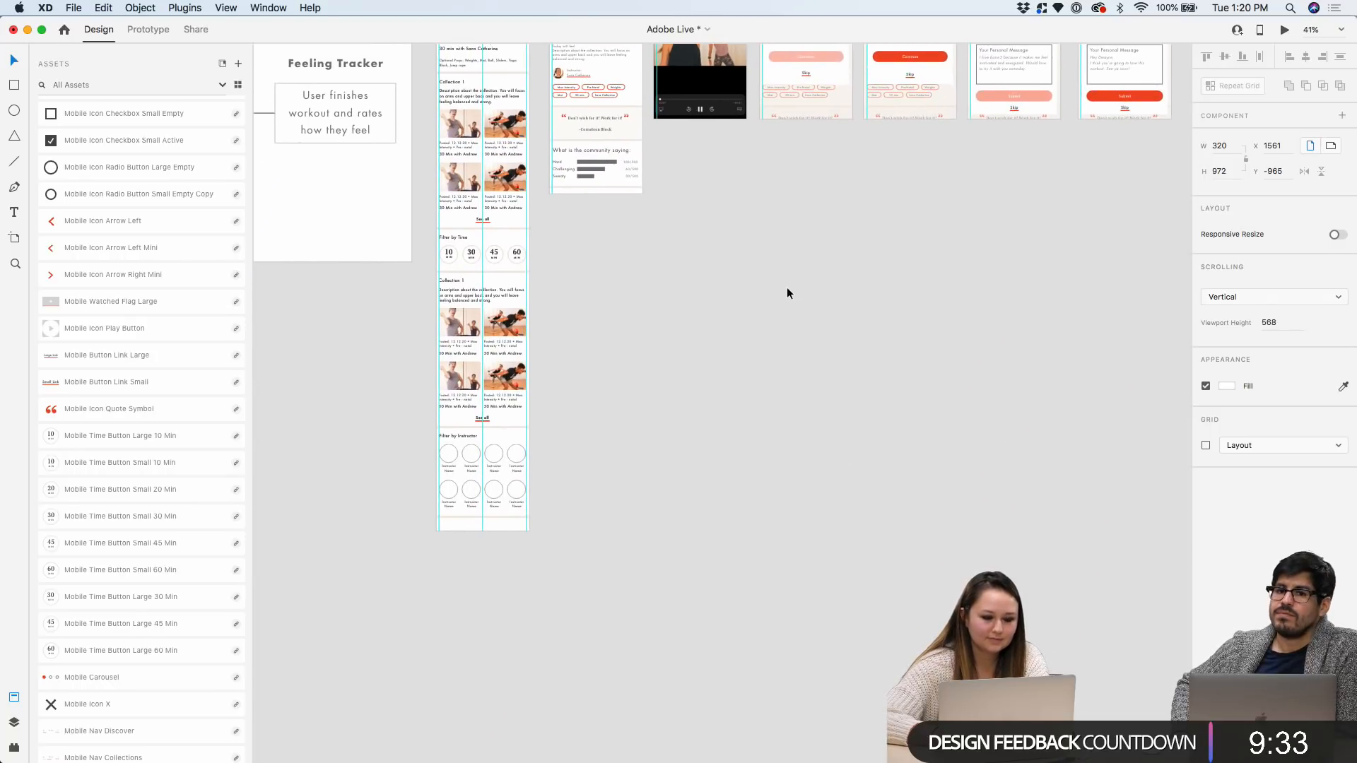
pyautogui.scroll(3, 771, 287)
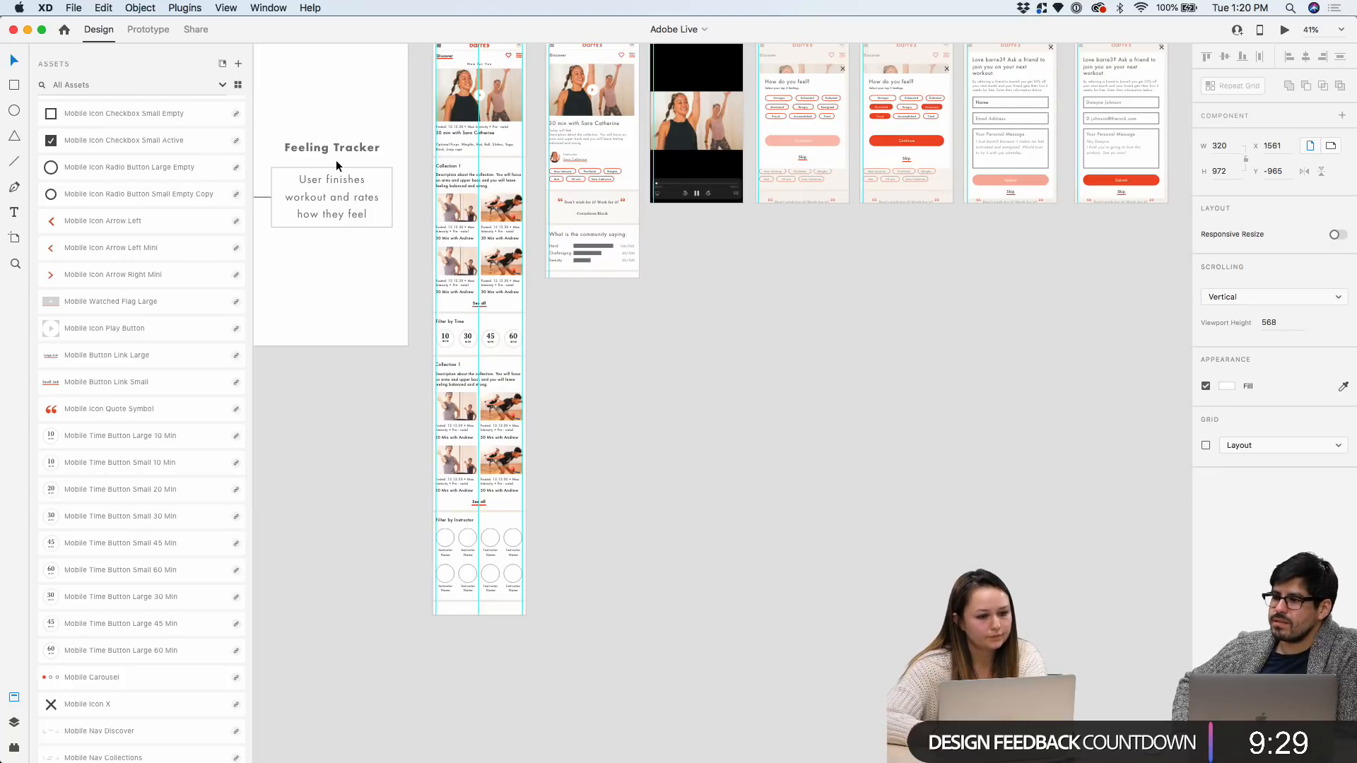
# Add a blank iPhone 5/SE artboard and shift Detail Page – 1 further right
pyautogui.press('a')
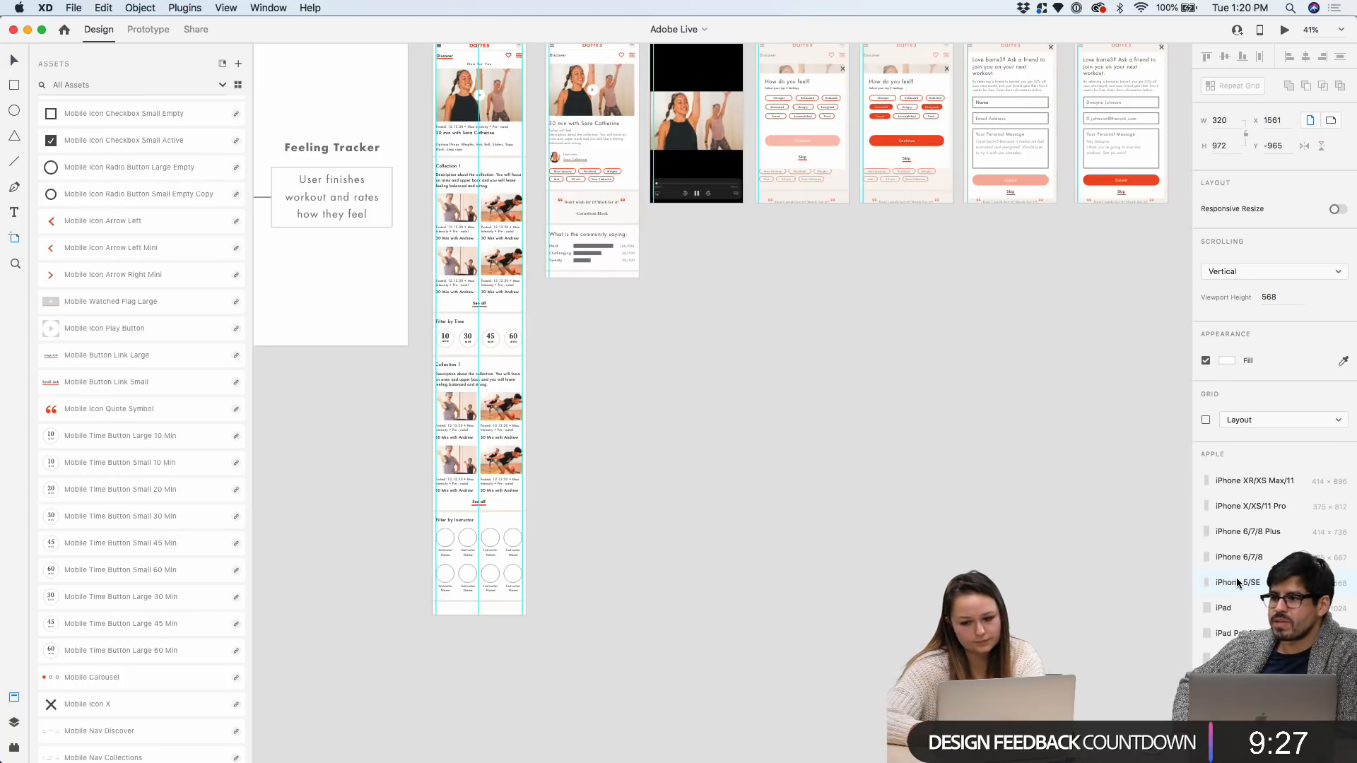
pyautogui.click(1237, 582)
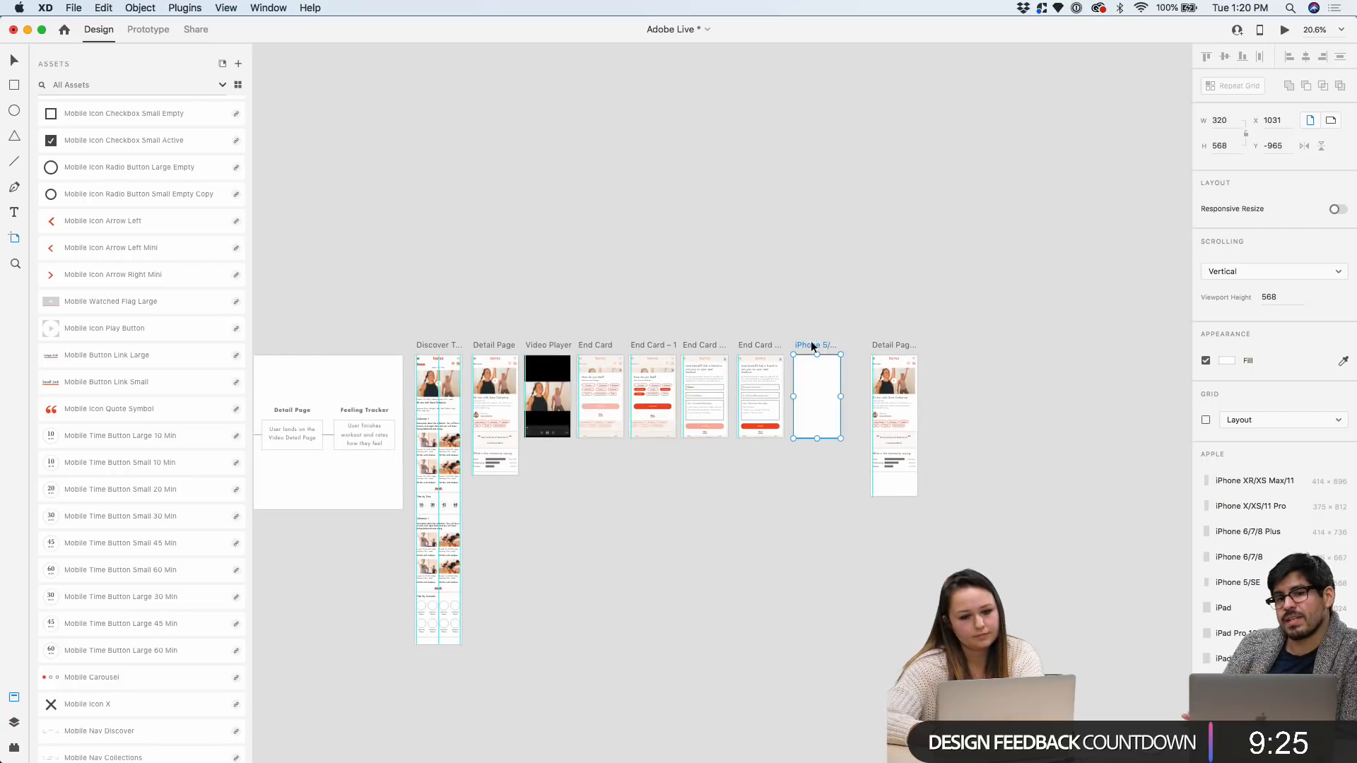
pyautogui.click(13, 61)
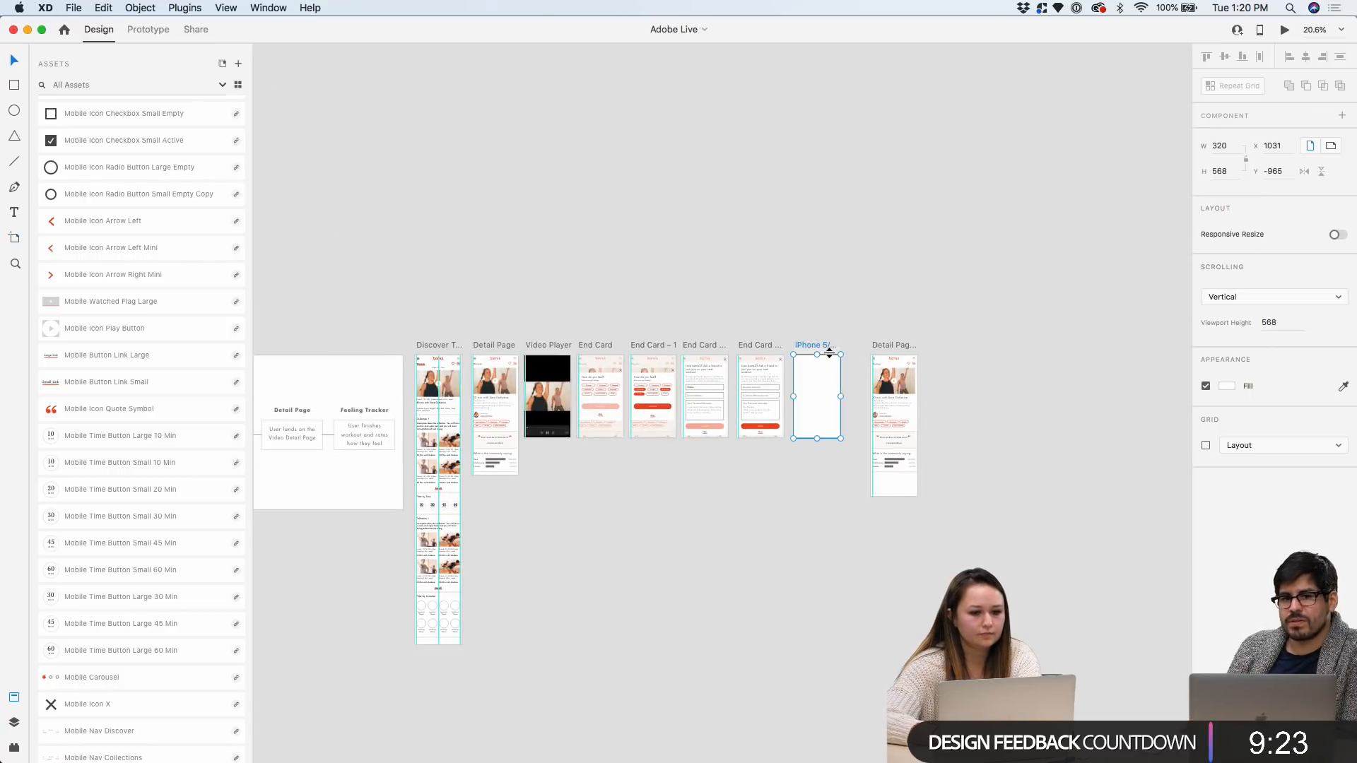
pyautogui.scroll(3, 926, 363)
pyautogui.moveTo(841, 345); pyautogui.dragTo(911, 342)
pyautogui.scroll(4, 835, 342)
pyautogui.moveTo(626, 336); pyautogui.dragTo(634, 339)
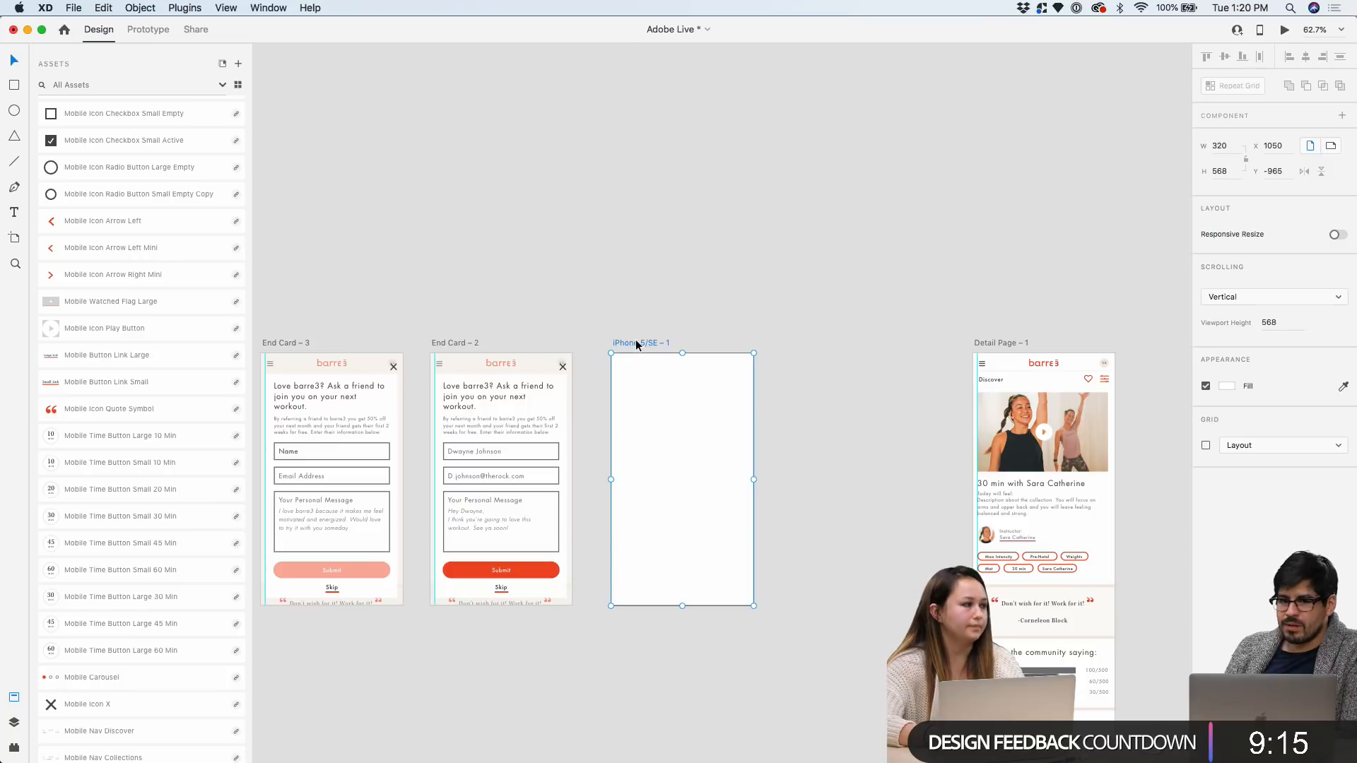
pyautogui.scroll(2, 635, 340)
pyautogui.moveTo(638, 348); pyautogui.dragTo(634, 348)
# Place the iPhone 5/SE – 1 artboard below the Detail Page
pyautogui.scroll(-2, 634, 356)
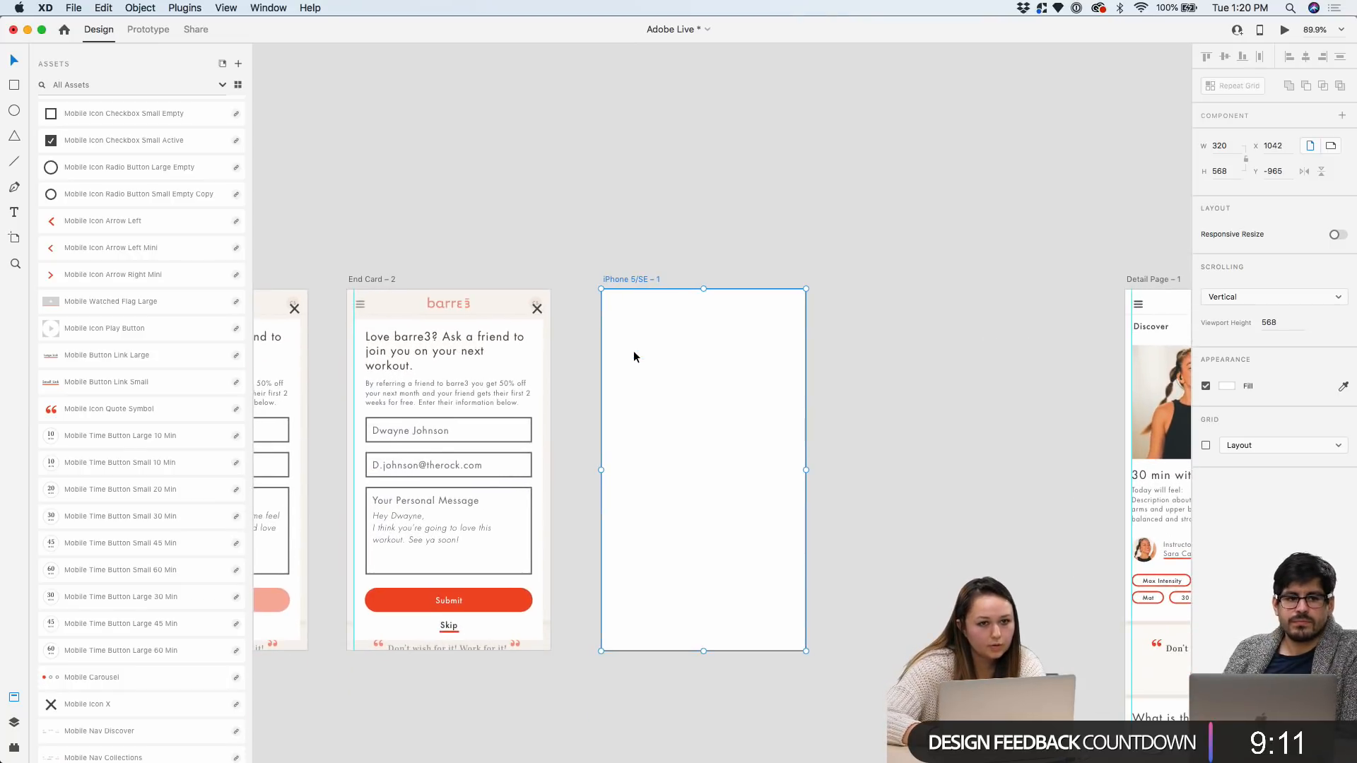
pyautogui.scroll(-3, 636, 339)
pyautogui.scroll(2, 792, 144)
pyautogui.scroll(2, 792, 143)
pyautogui.hscroll(2, 792, 143)
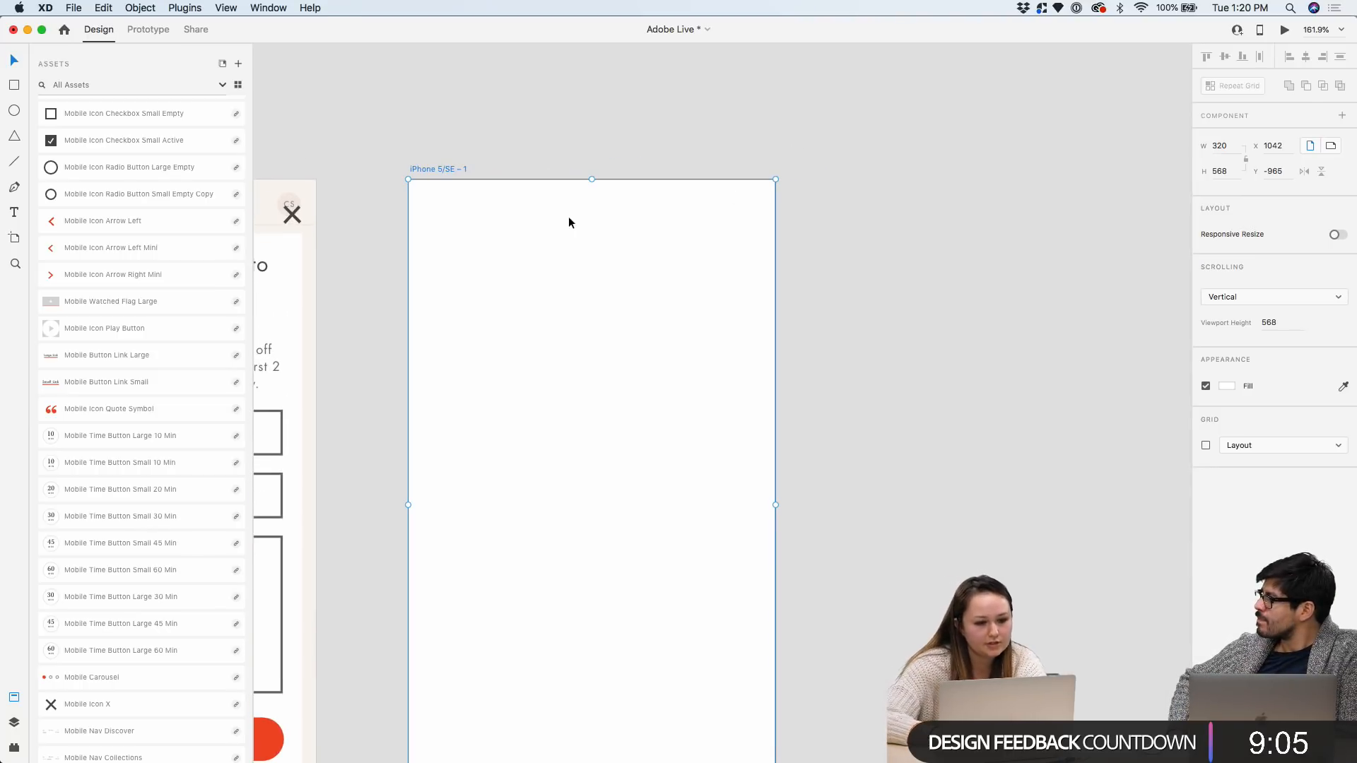
pyautogui.scroll(-8, 524, 214)
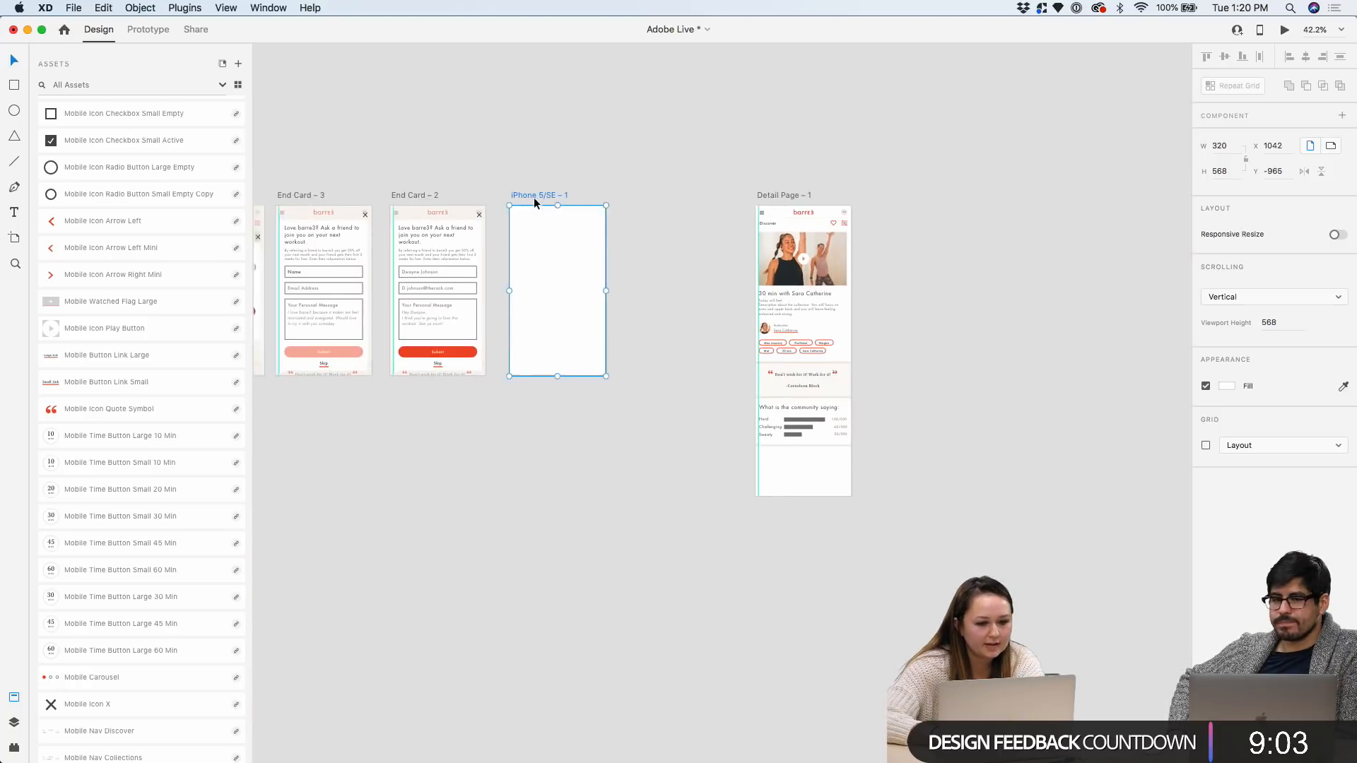
pyautogui.hscroll(-5, 533, 197)
pyautogui.moveTo(1111, 189); pyautogui.dragTo(444, 452)
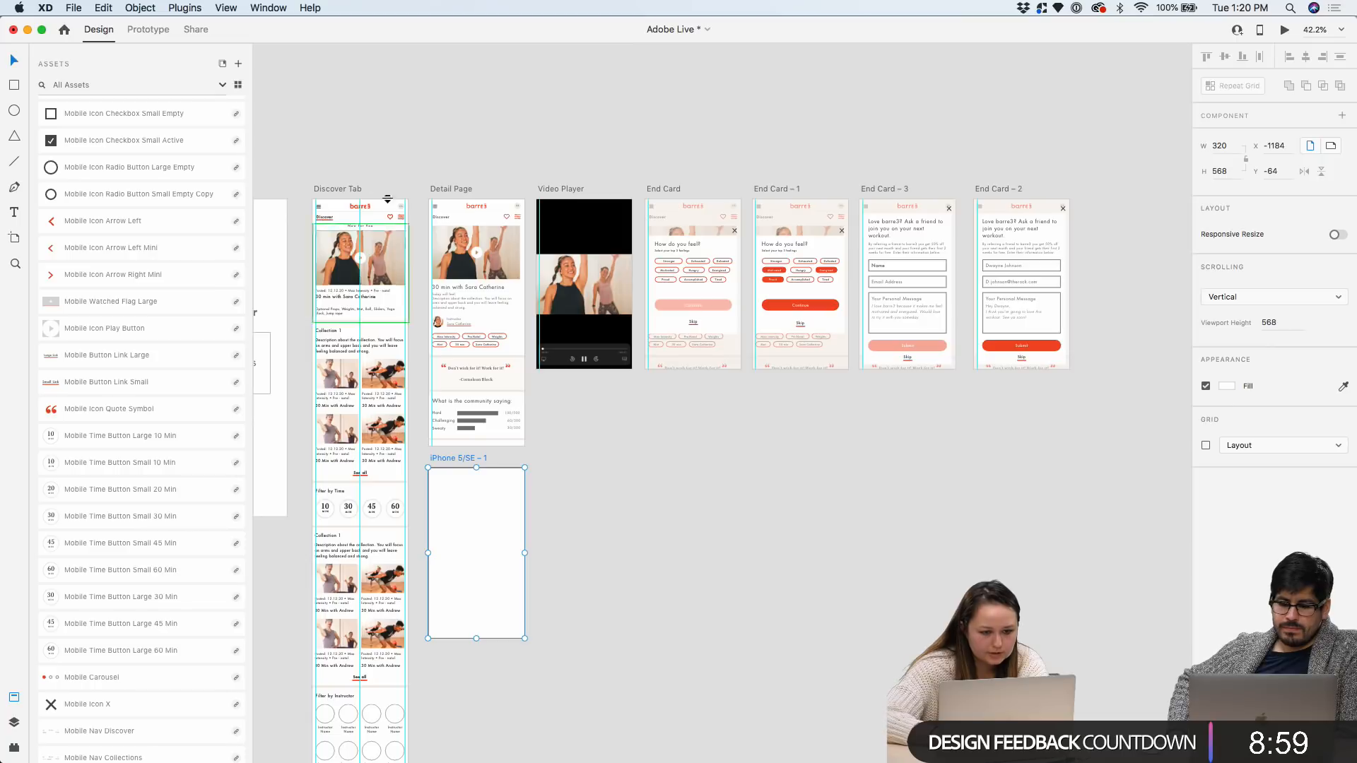
pyautogui.scroll(5, 346, 247)
pyautogui.scroll(-5, 353, 254)
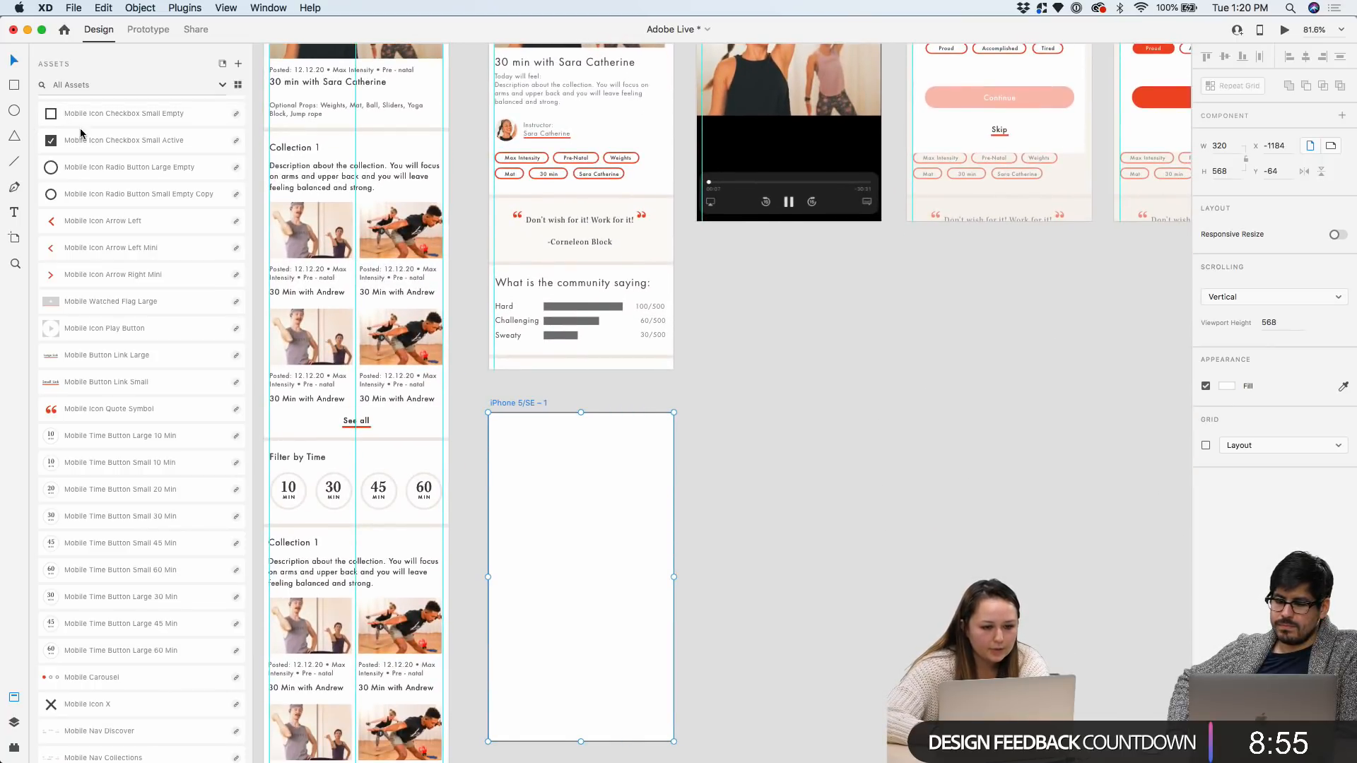
pyautogui.scroll(3, 467, 387)
pyautogui.scroll(-5, 466, 387)
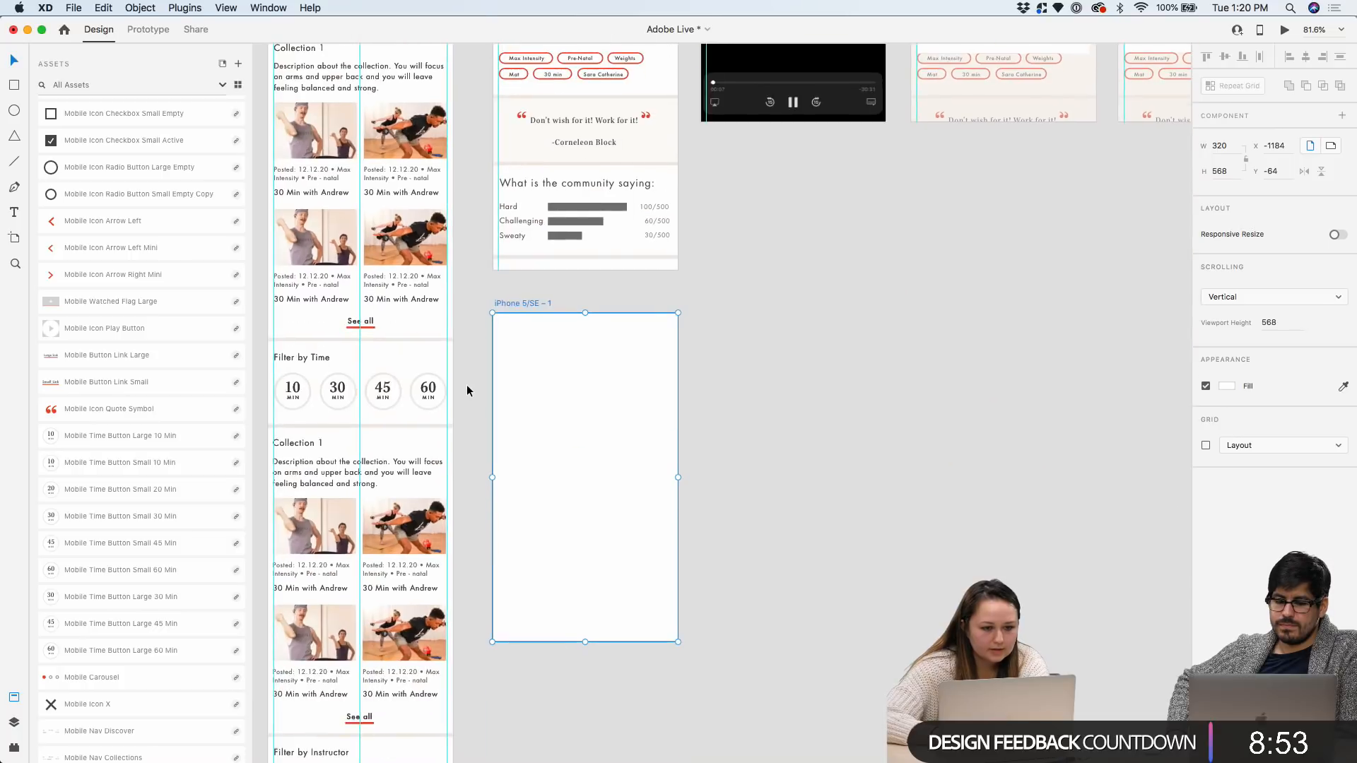
pyautogui.scroll(4, 340, 198)
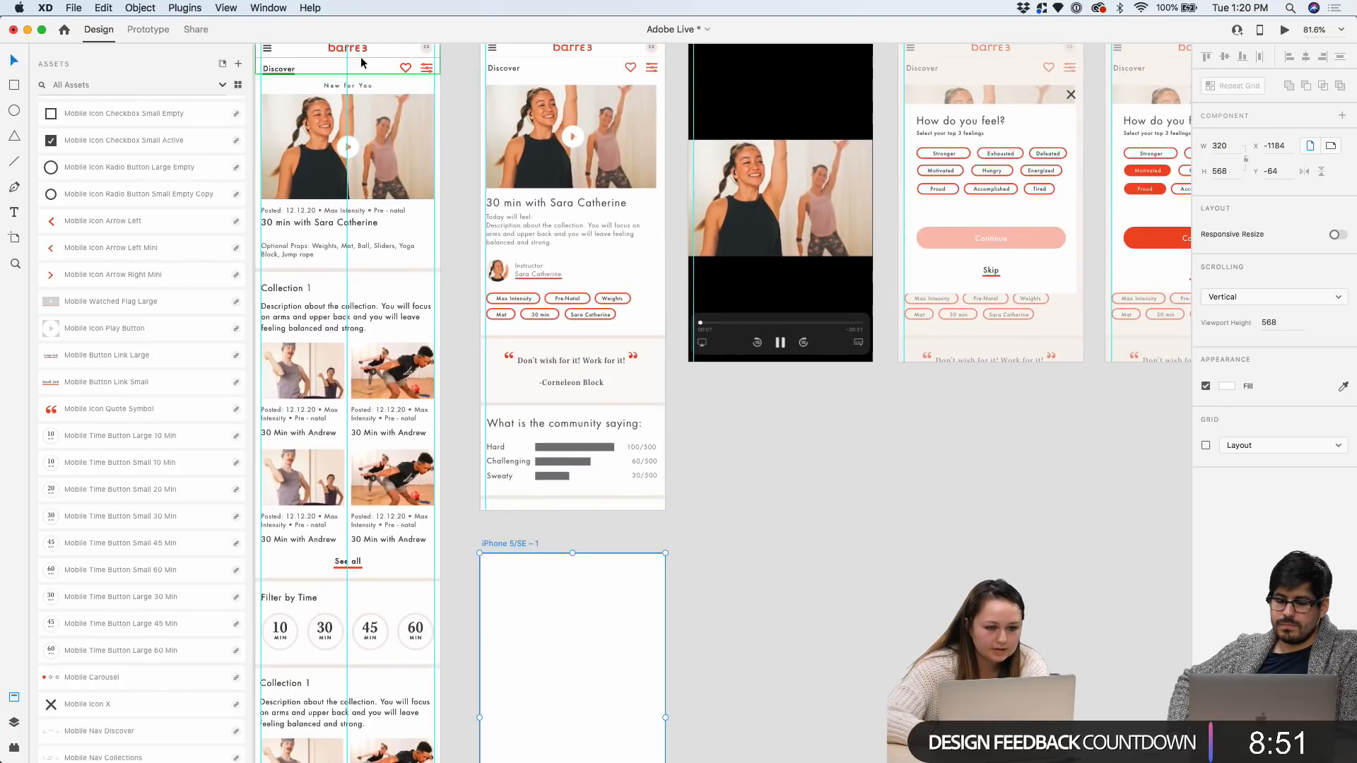
# Draw a 297 × 198 rectangle across the top of the iPhone 5/SE – 1 artboard
pyautogui.click(13, 84)
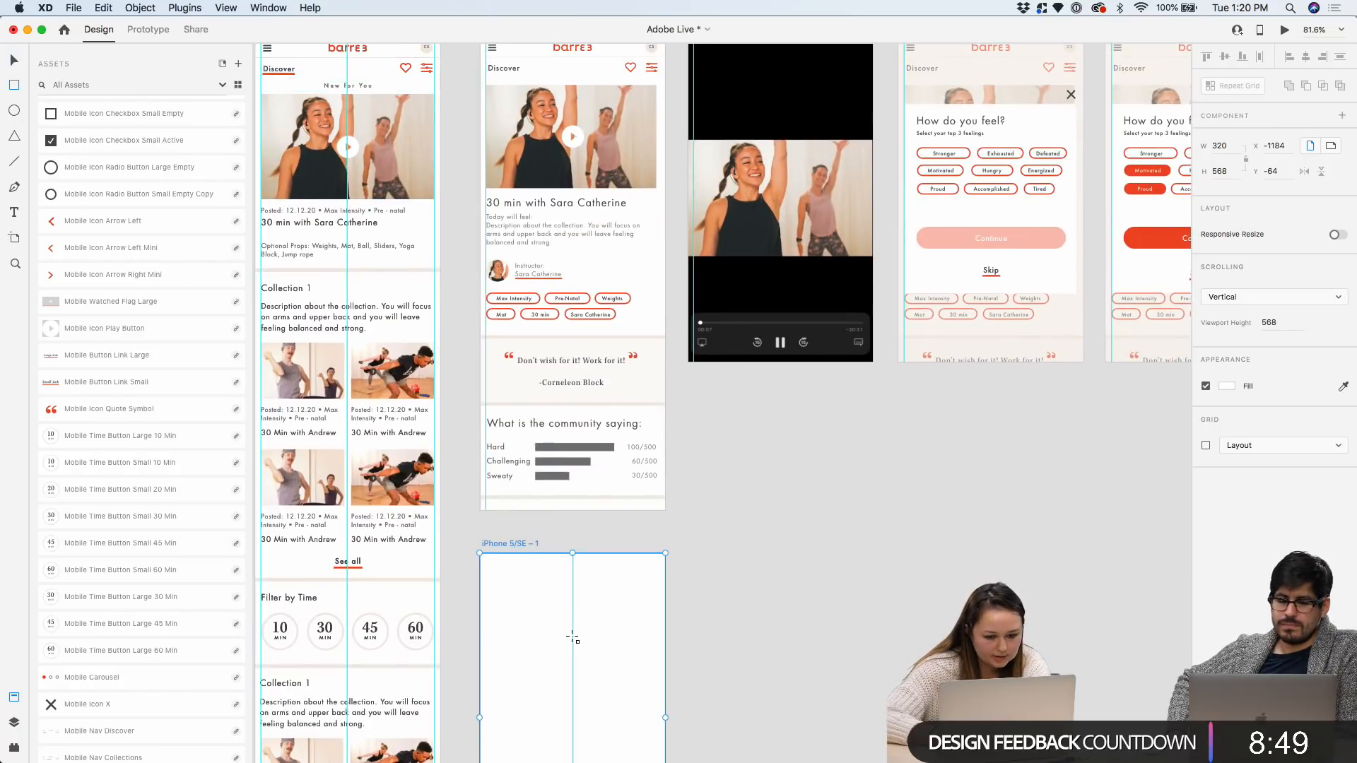
pyautogui.scroll(3, 576, 625)
pyautogui.scroll(-3, 572, 636)
pyautogui.moveTo(480, 350); pyautogui.dragTo(709, 502)
pyautogui.click(14, 58)
pyautogui.scroll(10, 374, 343)
pyautogui.scroll(-3, 536, 659)
pyautogui.scroll(6, 535, 659)
# Fill the rectangle with light grey #DDDDDD and remove its border
pyautogui.moveTo(562, 531); pyautogui.dragTo(565, 531)
pyautogui.scroll(-5, 565, 530)
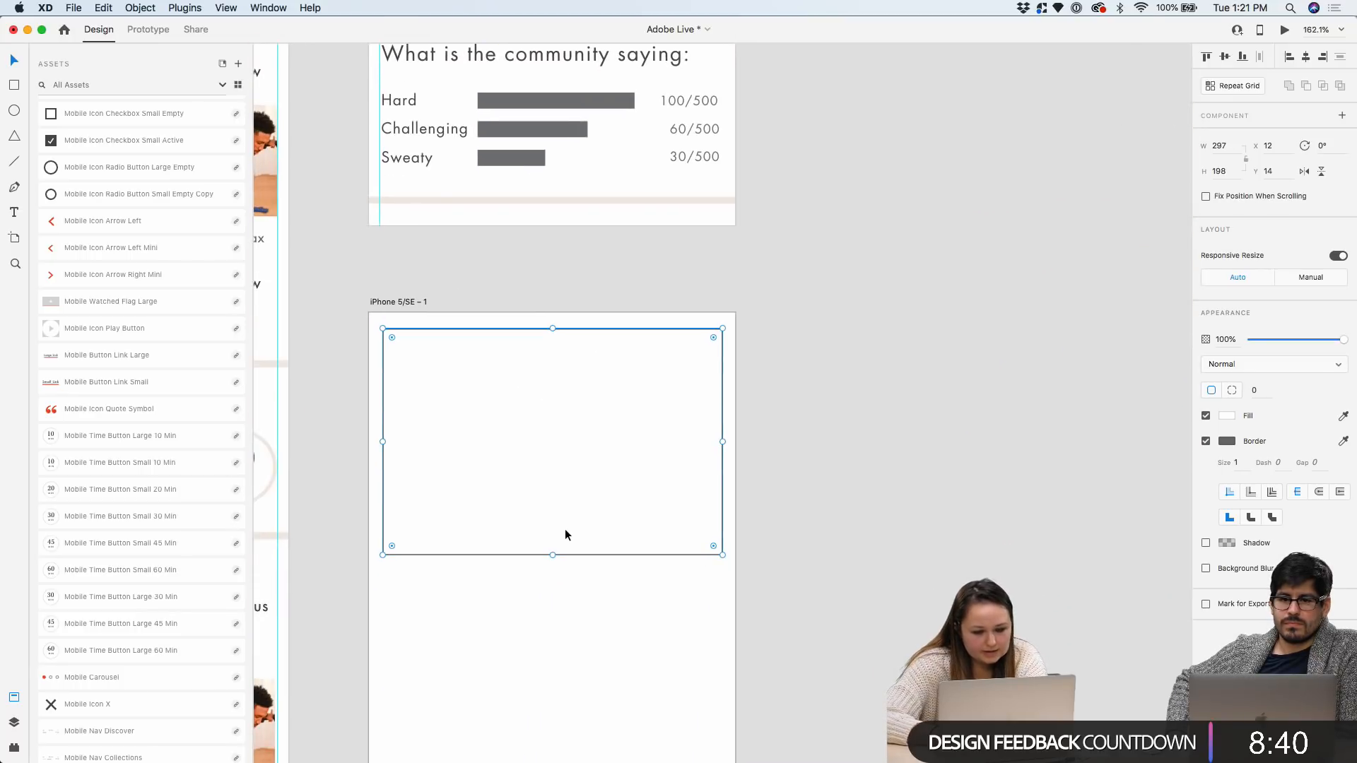
pyautogui.click(1225, 417)
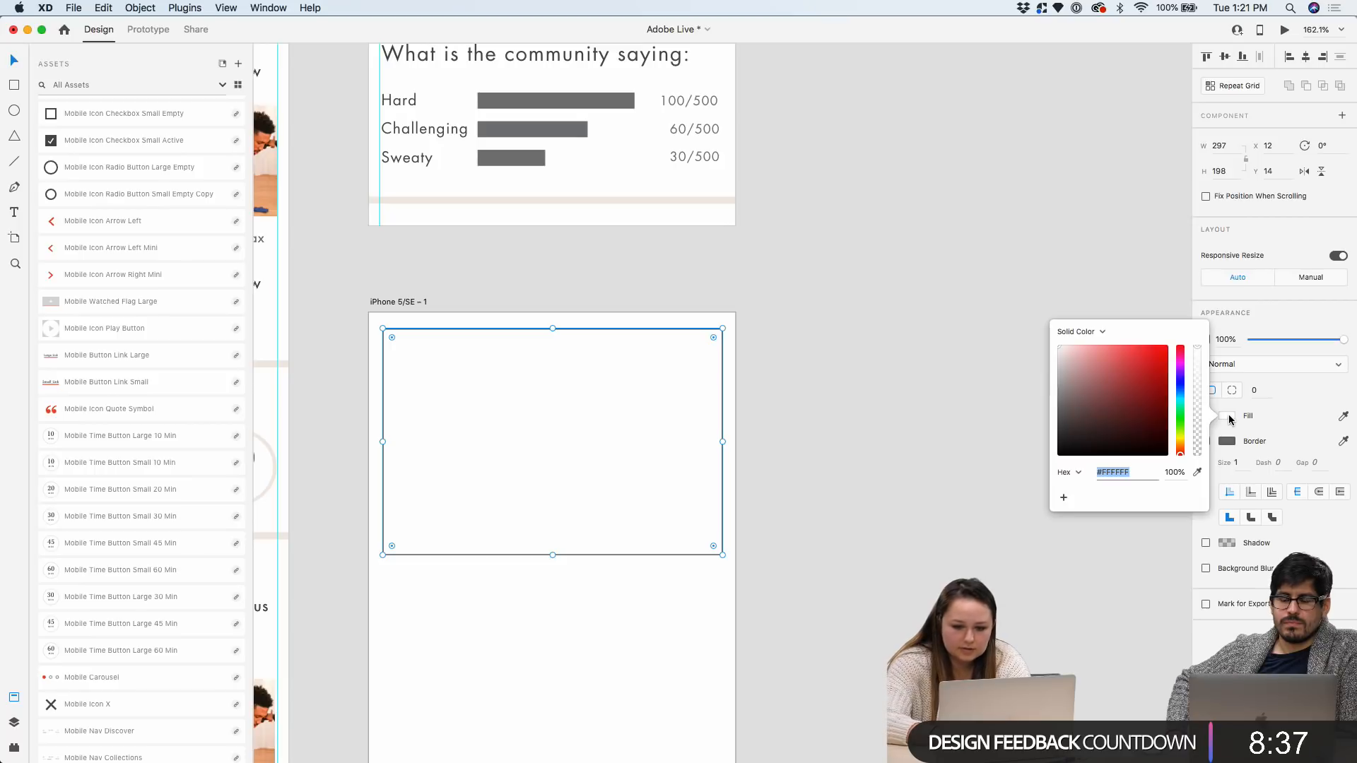
pyautogui.click(1067, 364)
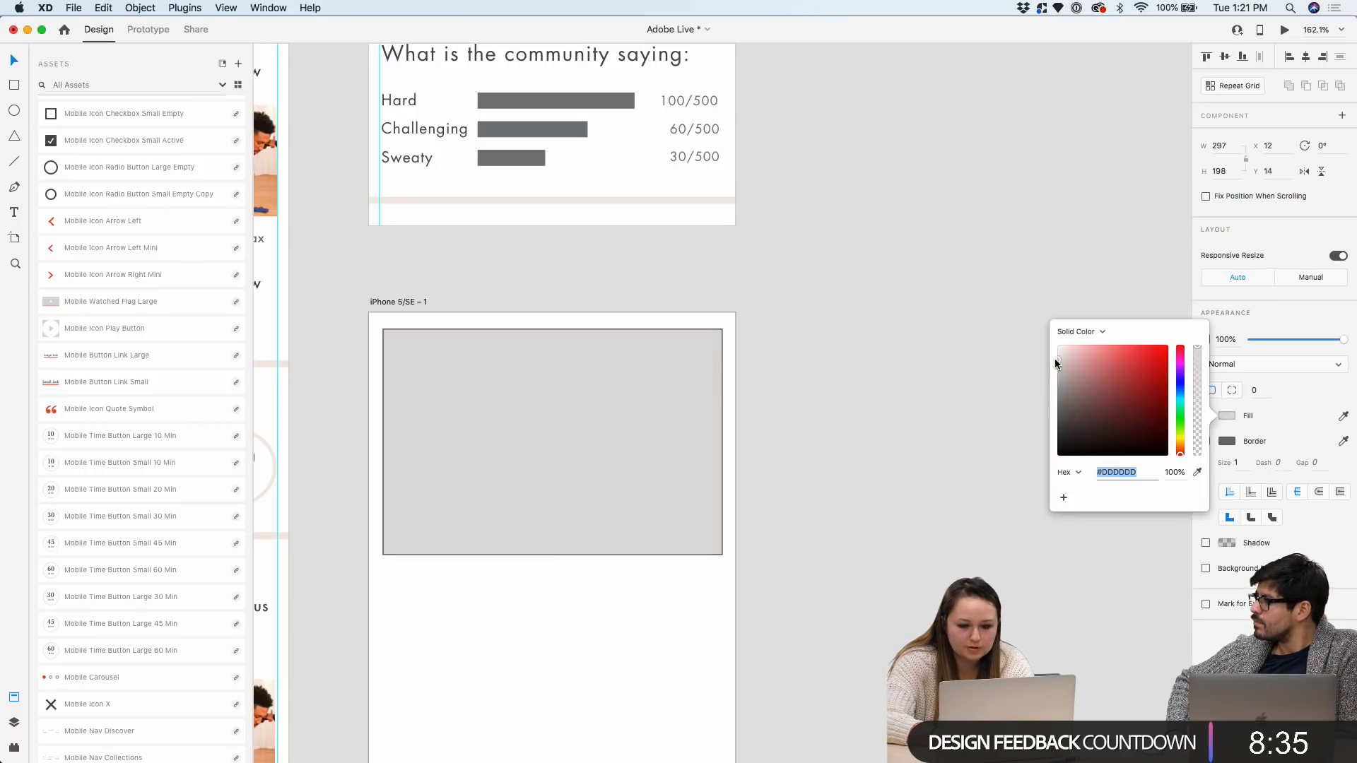
pyautogui.click(1087, 385)
pyautogui.click(1239, 427)
pyautogui.click(1206, 441)
pyautogui.scroll(-5, 1050, 472)
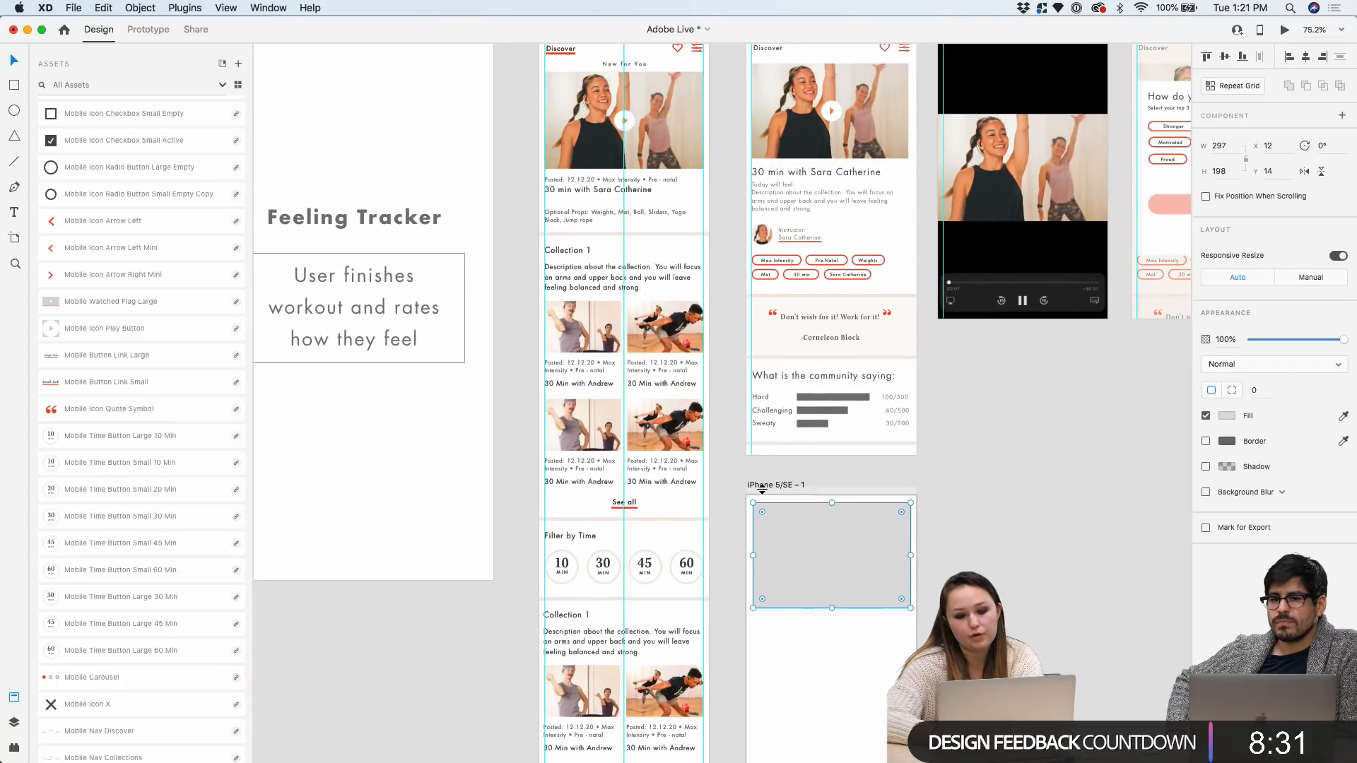
# Select the iPhone 5/SE – 1 artboard, then reselect the grey placeholder rectangle
pyautogui.click(761, 486)
pyautogui.scroll(2, 863, 536)
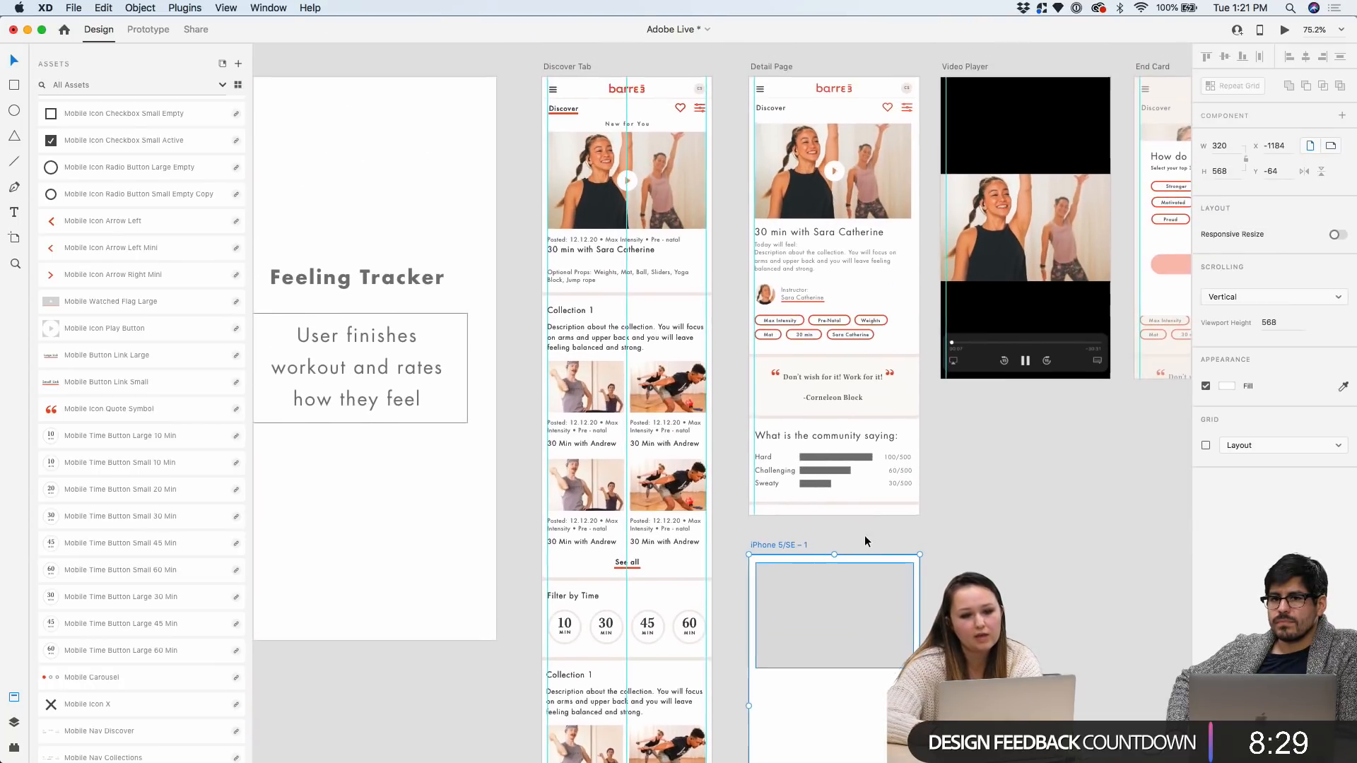
pyautogui.scroll(5, 696, 116)
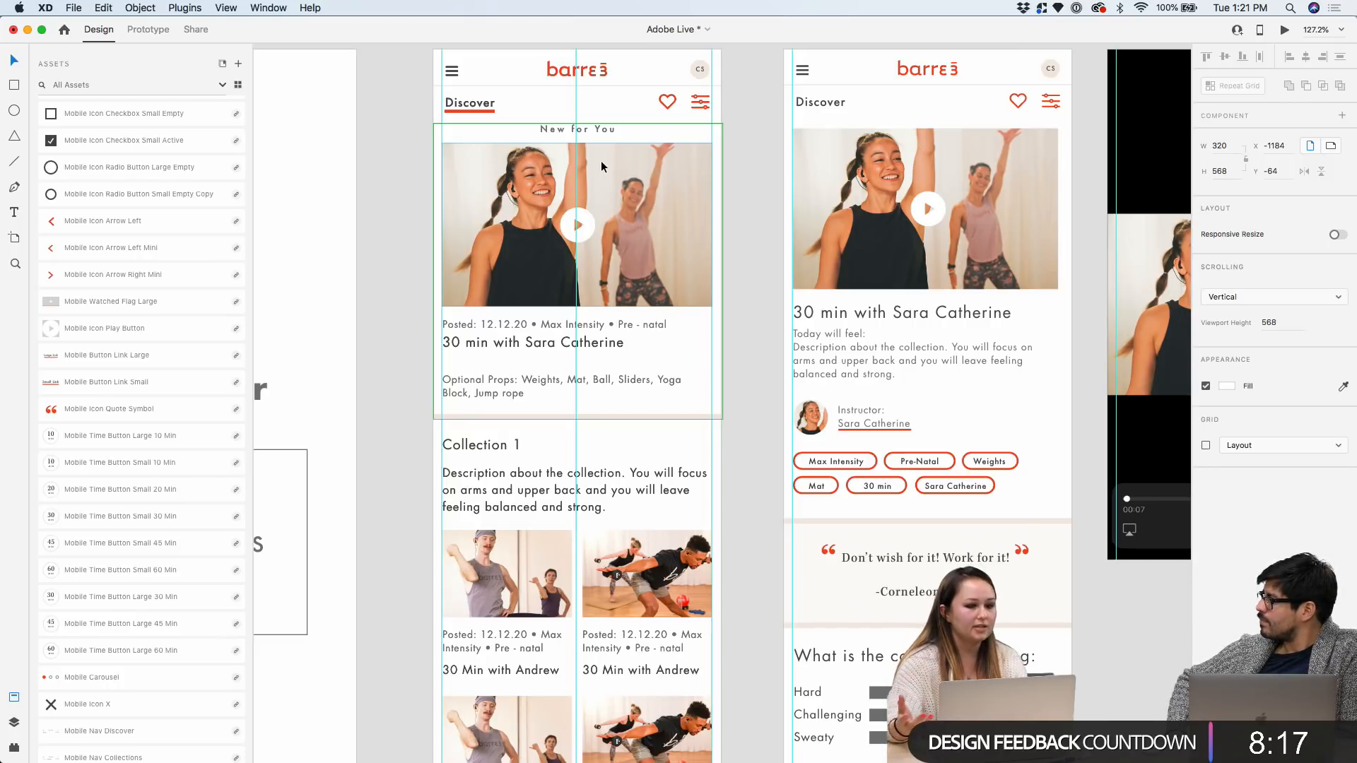
pyautogui.scroll(-10, 601, 166)
pyautogui.scroll(5, 715, 514)
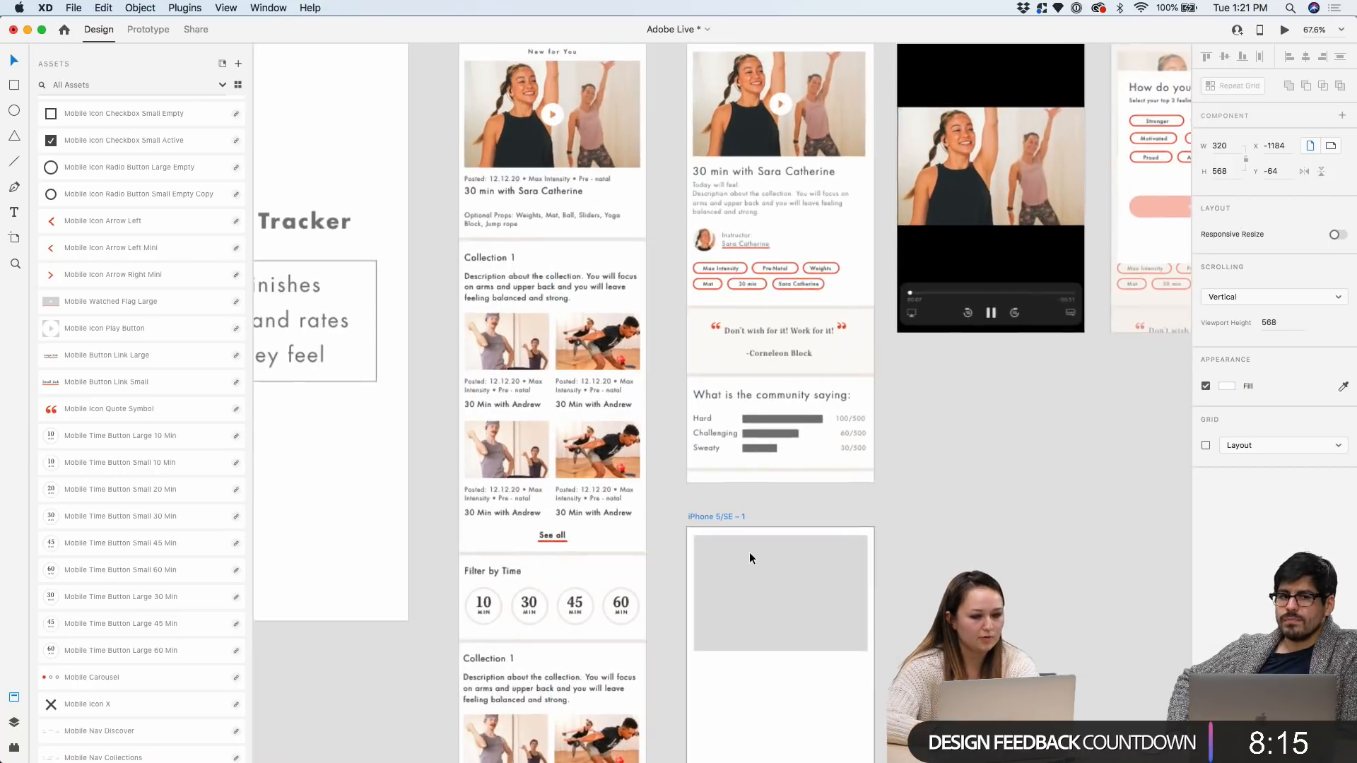
pyautogui.scroll(-2, 749, 553)
pyautogui.scroll(5, 906, 607)
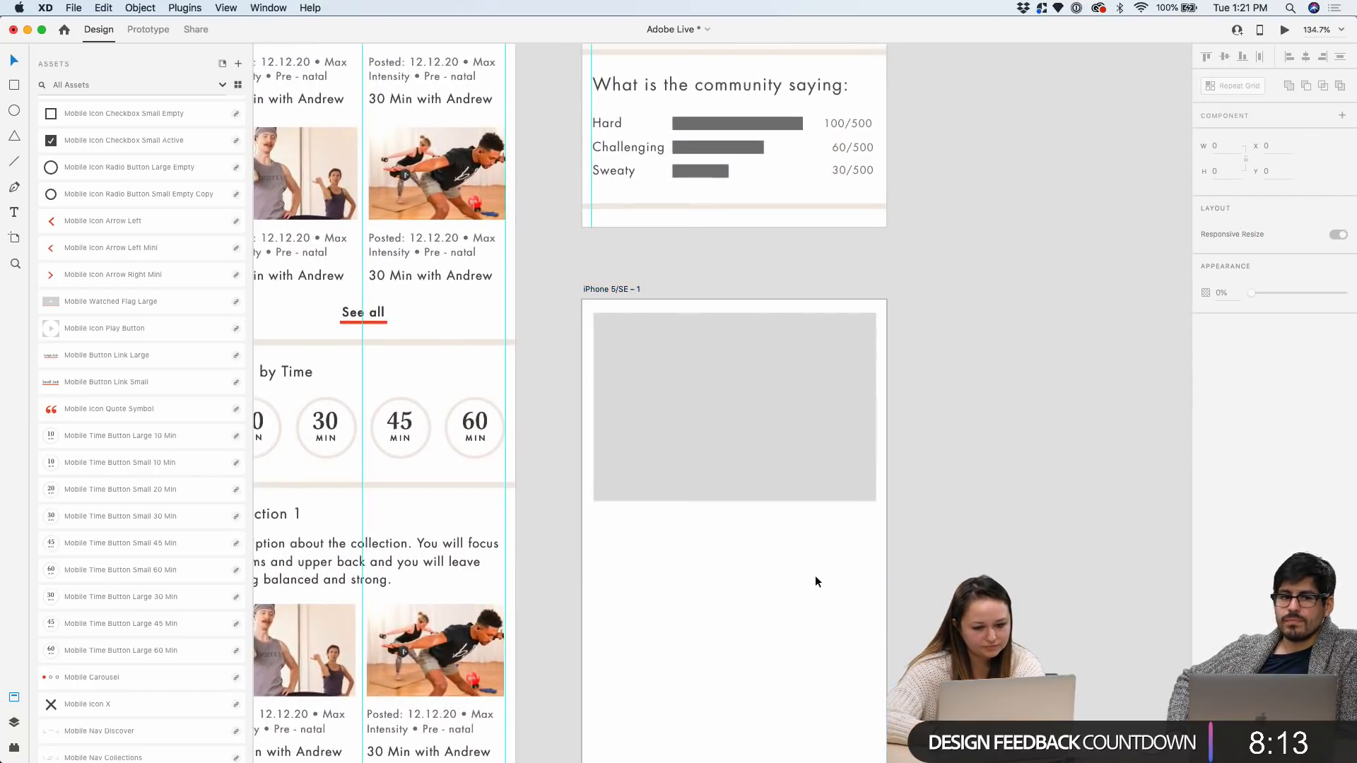
pyautogui.scroll(-4, 812, 566)
pyautogui.click(838, 220)
pyautogui.scroll(1, 783, 303)
pyautogui.scroll(2, 783, 302)
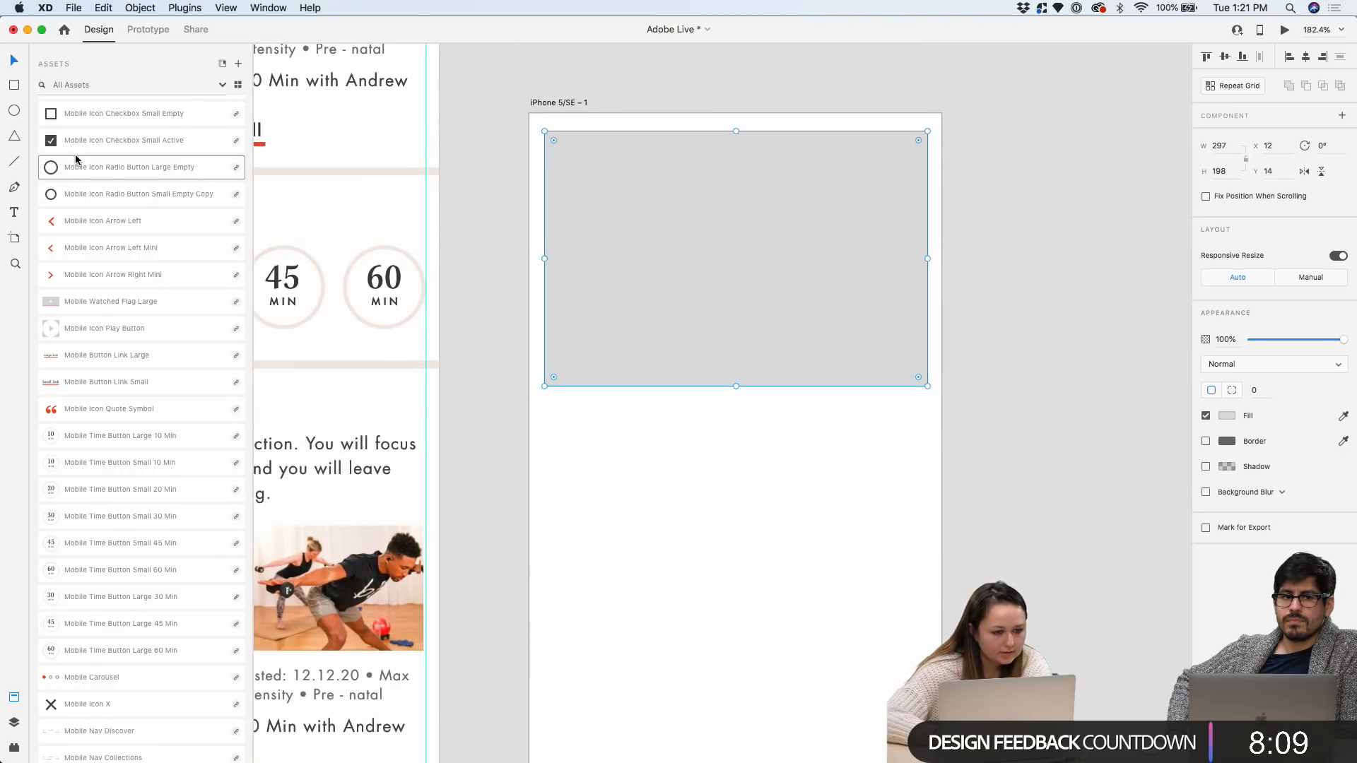
pyautogui.scroll(4, 42, 157)
# Draw a 50 × 50 circle in the grey placeholder, move it to X 135, Y 88 and remove its border
pyautogui.click(14, 111)
pyautogui.scroll(2, 721, 279)
pyautogui.moveTo(664, 183); pyautogui.dragTo(754, 273)
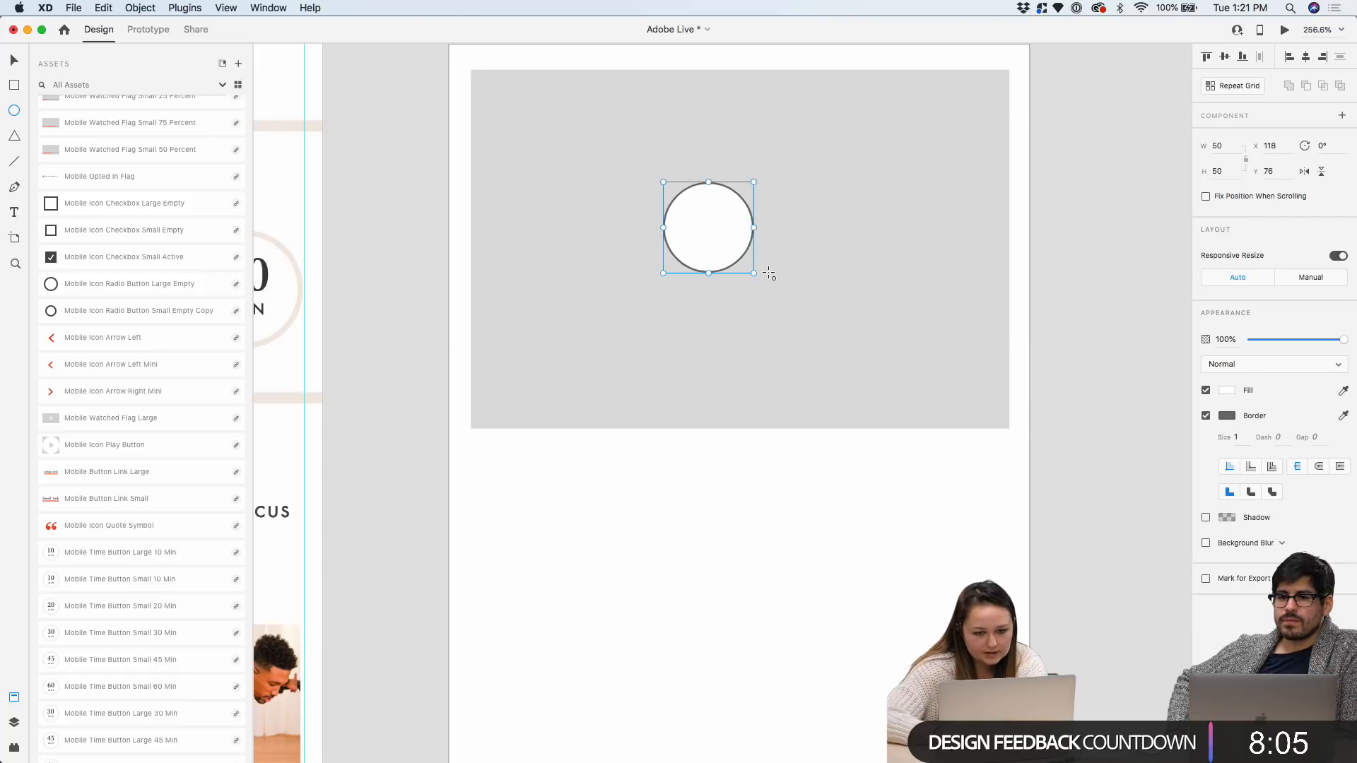
pyautogui.moveTo(752, 213); pyautogui.dragTo(783, 241)
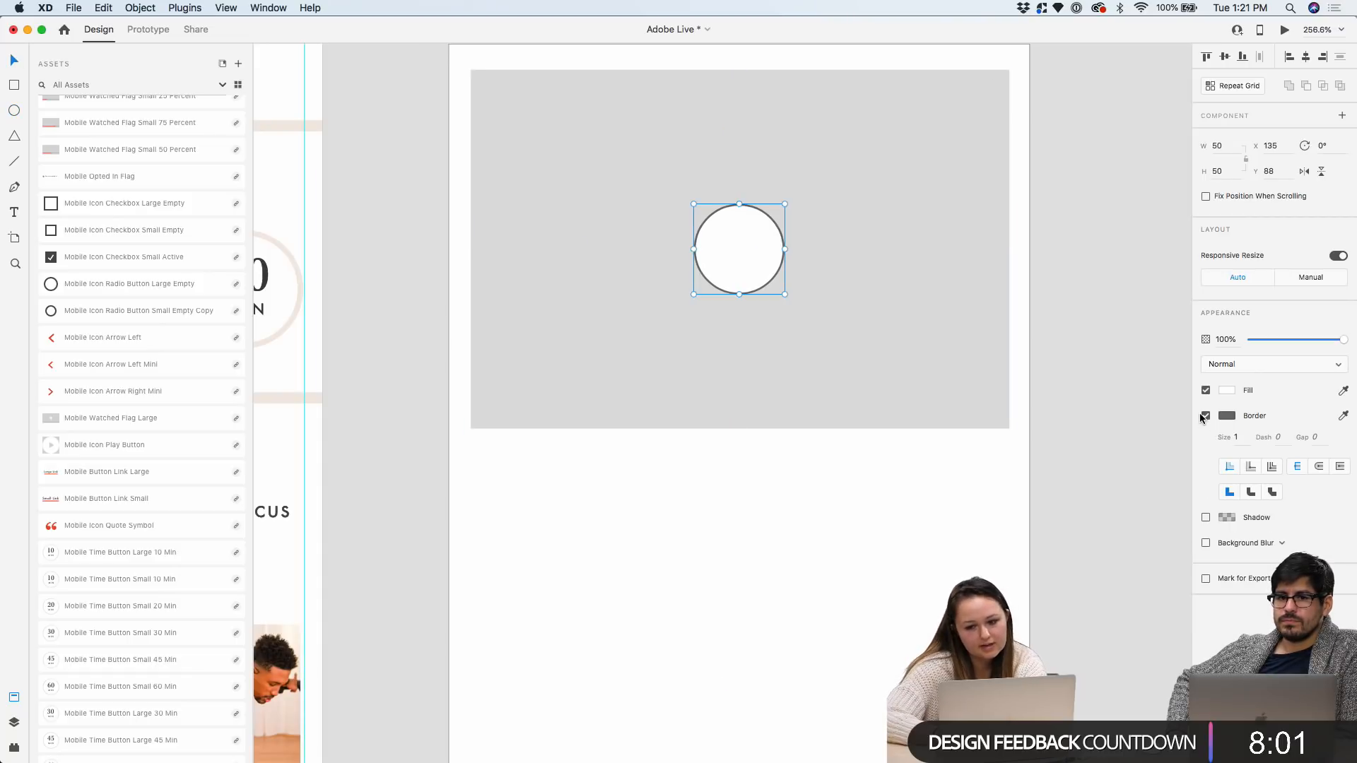
pyautogui.scroll(-1, 960, 145)
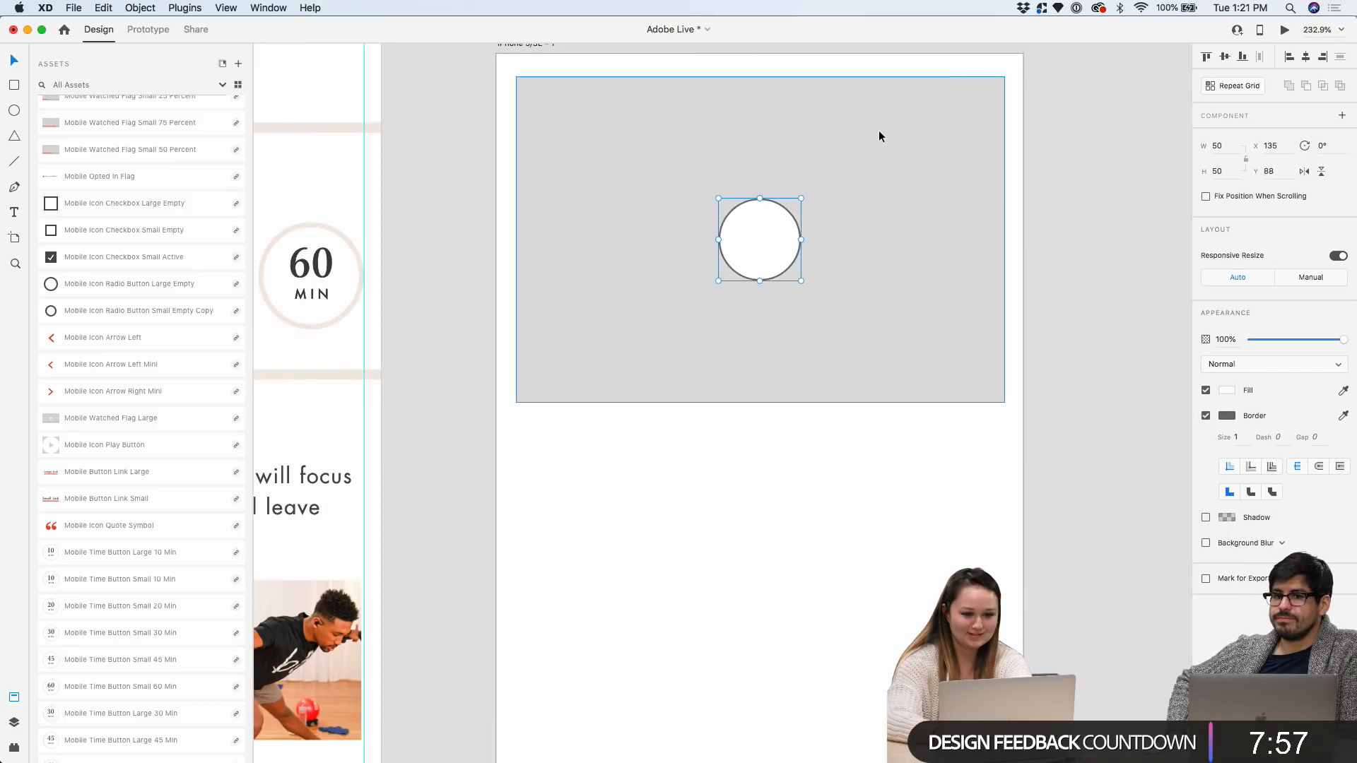
pyautogui.click(1206, 416)
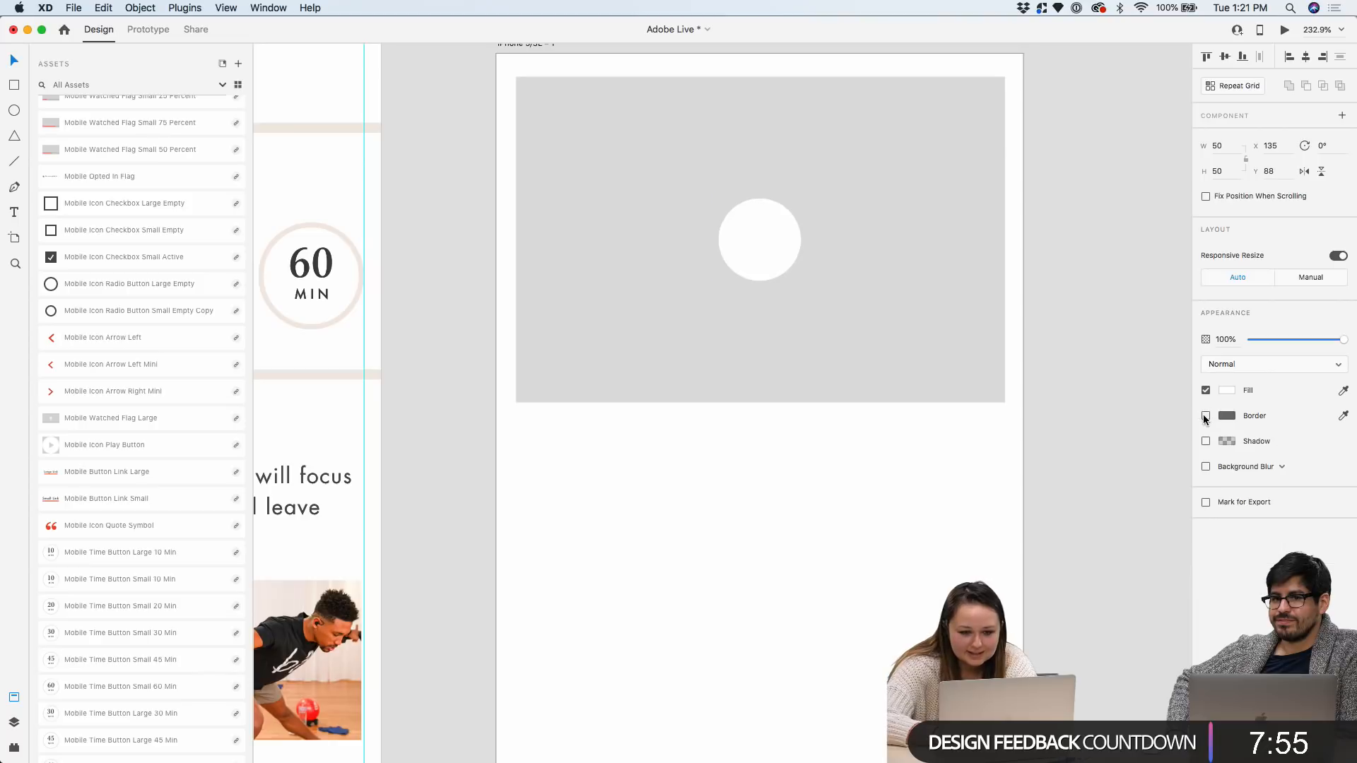
pyautogui.click(14, 186)
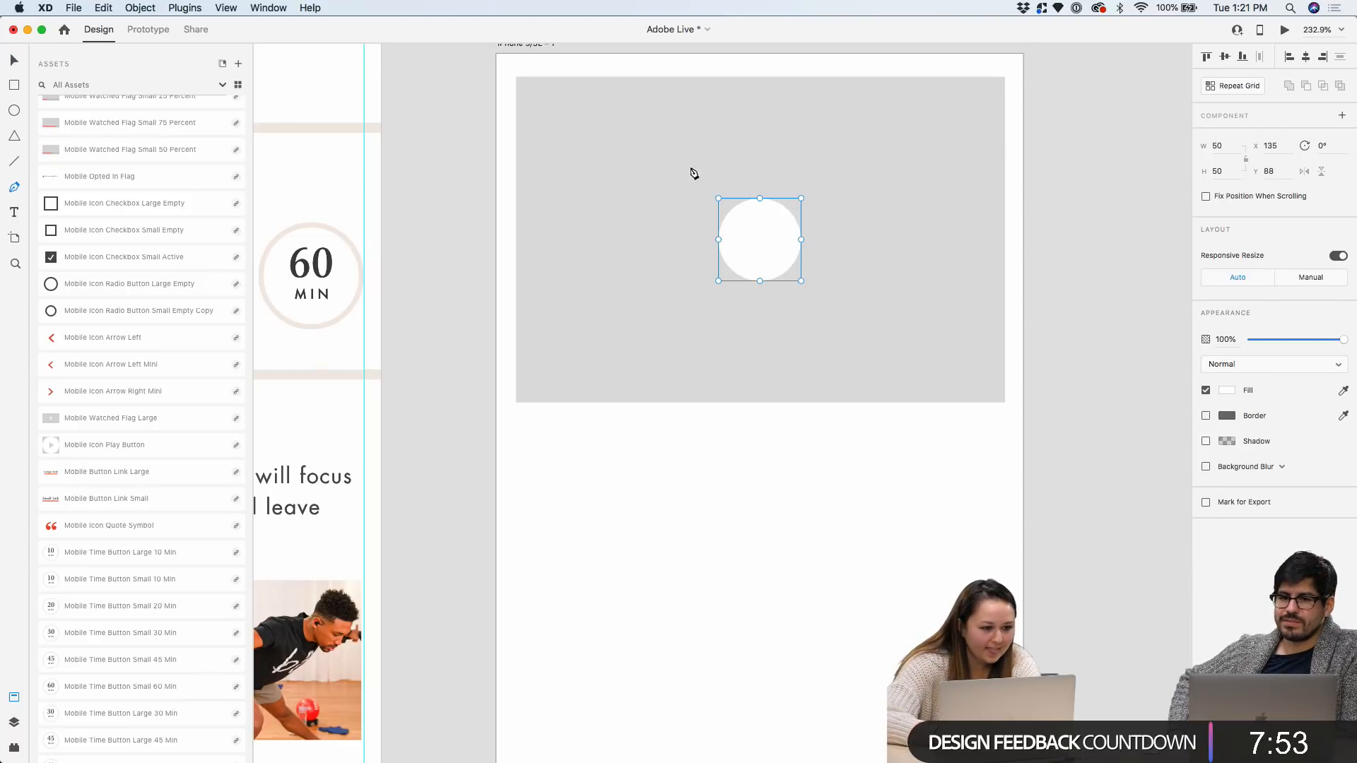
pyautogui.scroll(5, 719, 175)
# Draw a closed triangular play symbol with the pen and centre it inside the white circle
pyautogui.click(764, 275)
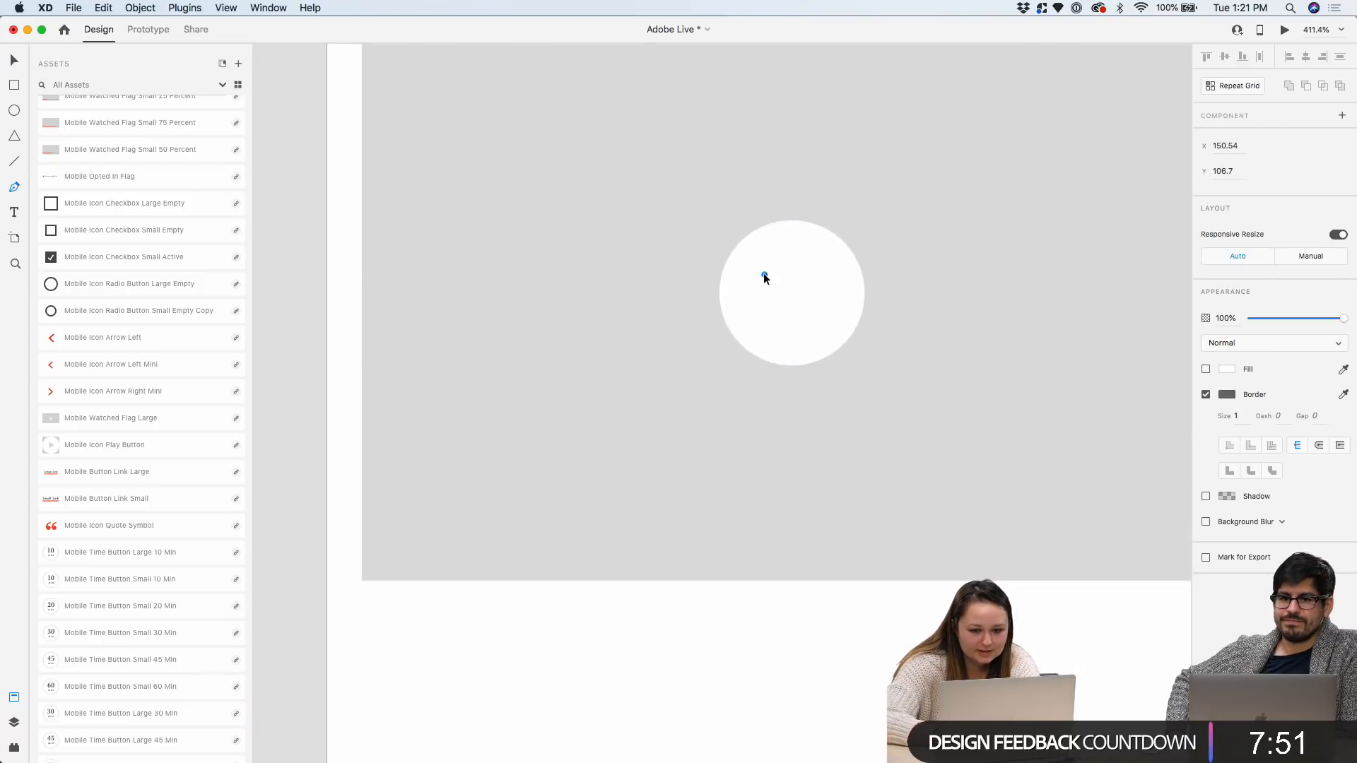
pyautogui.click(764, 329)
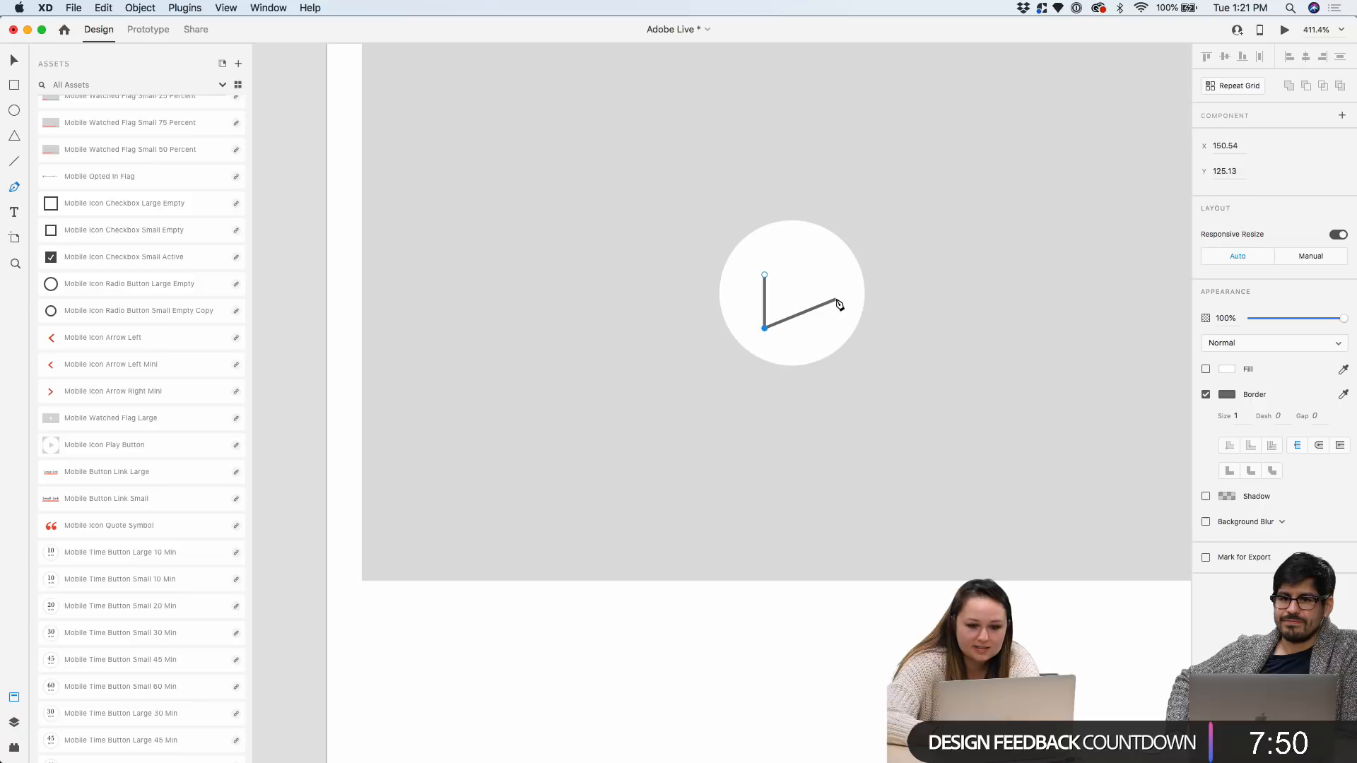
pyautogui.click(764, 275)
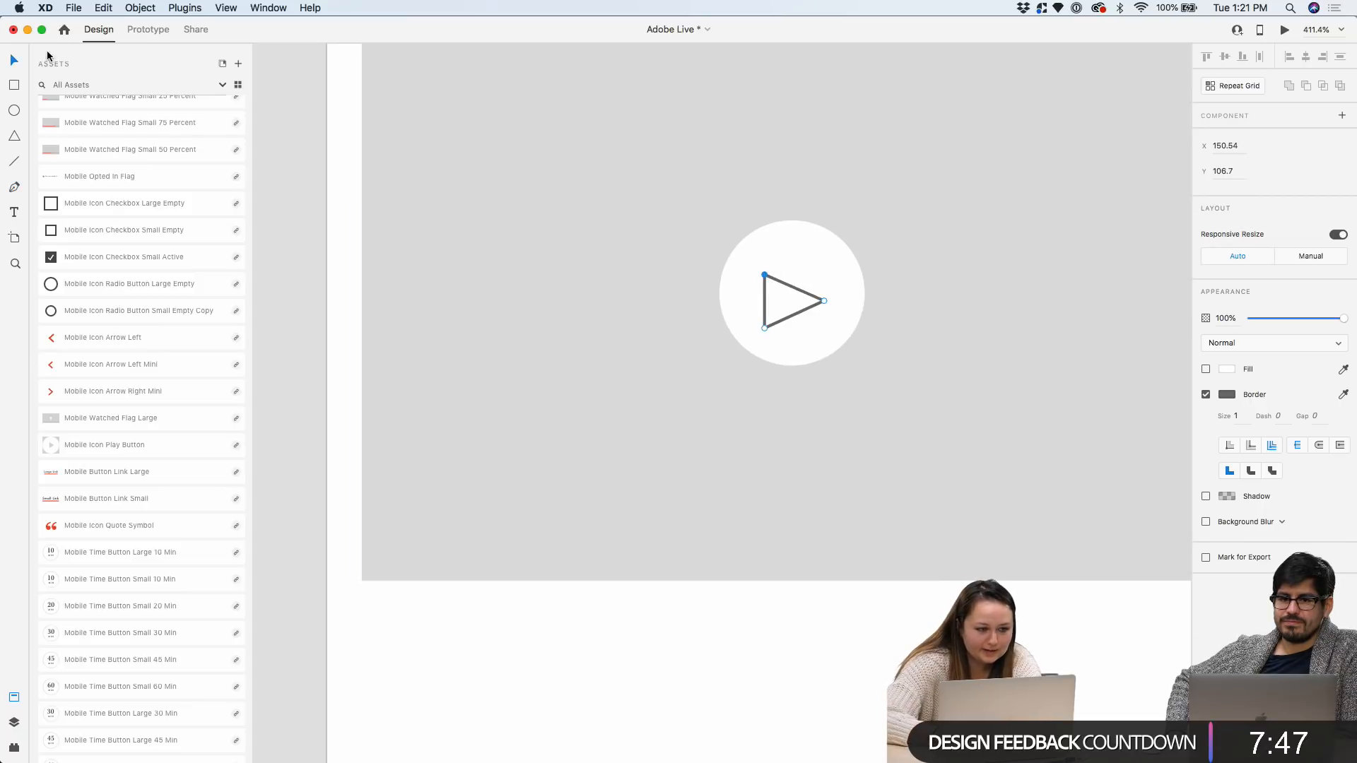
pyautogui.click(794, 288)
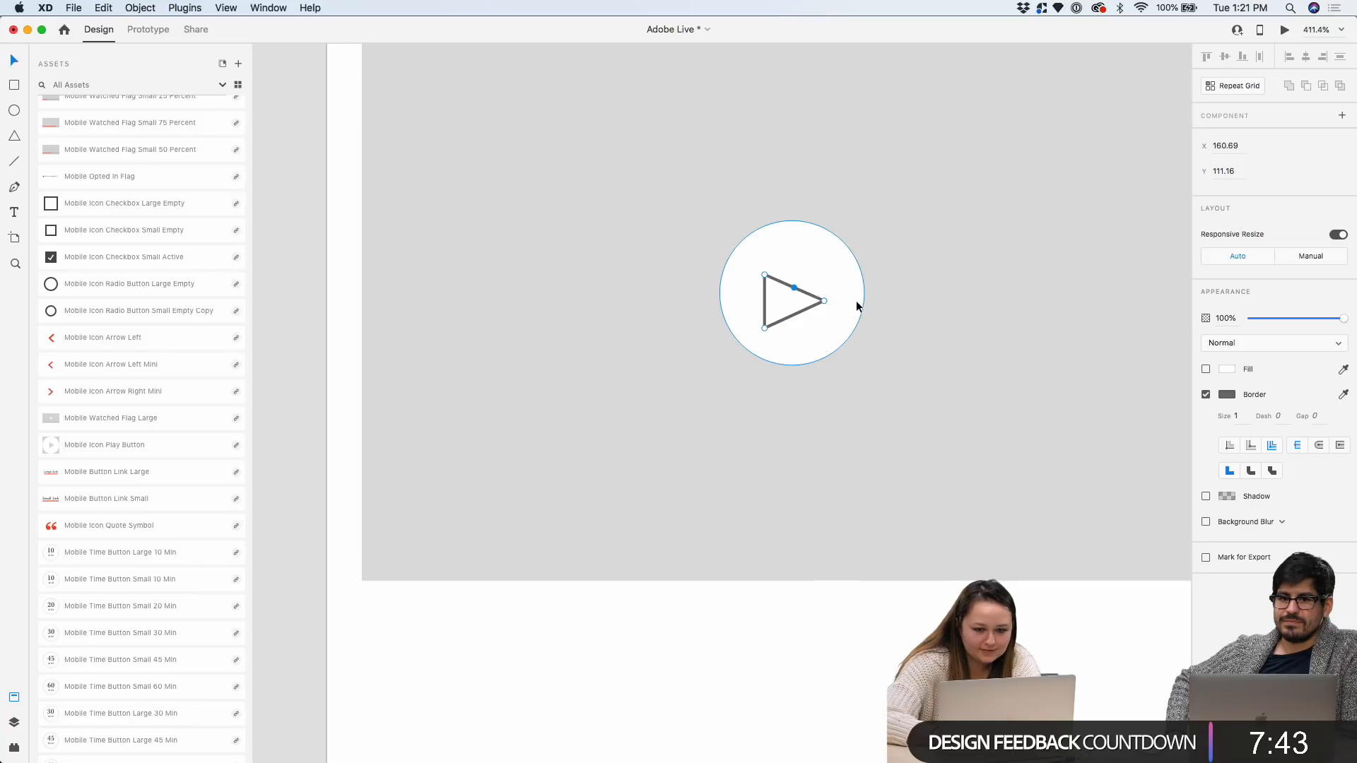
pyautogui.click(797, 287)
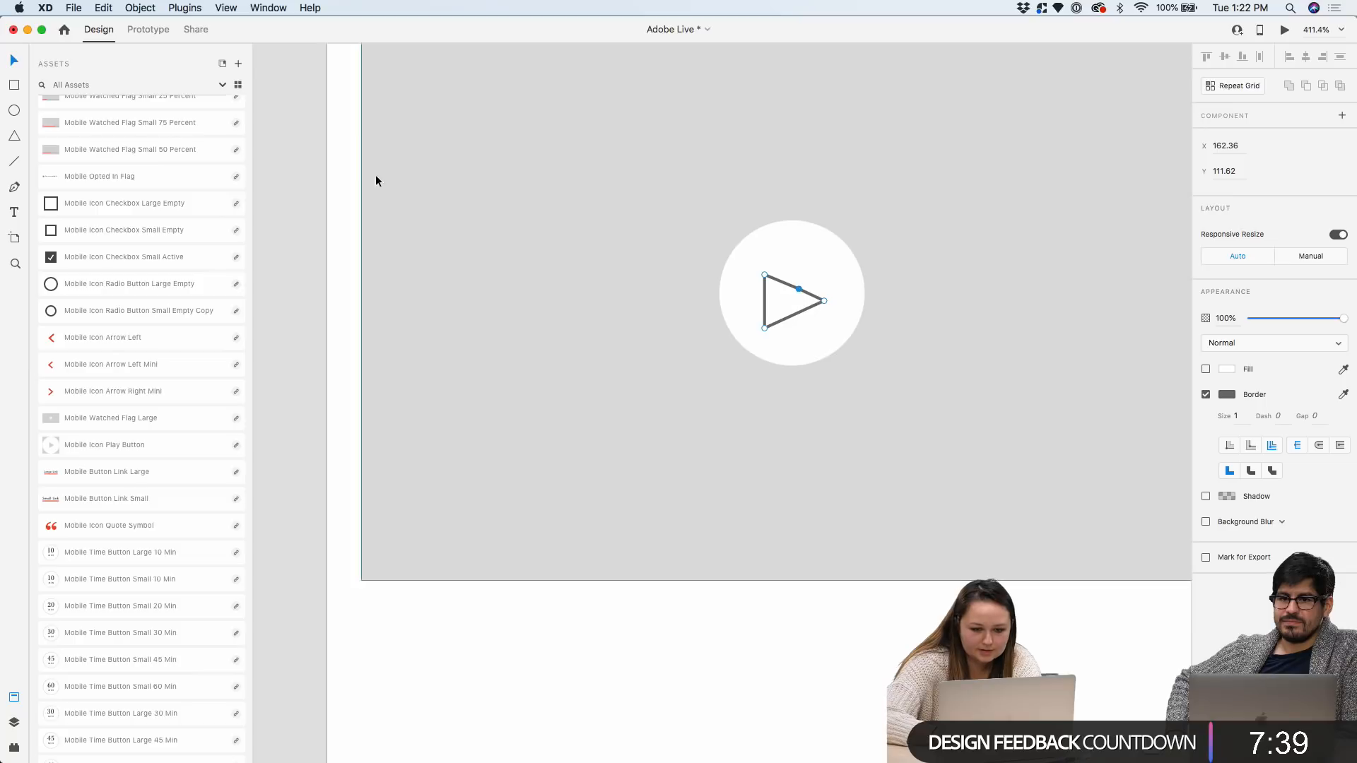
pyautogui.press('Escape')
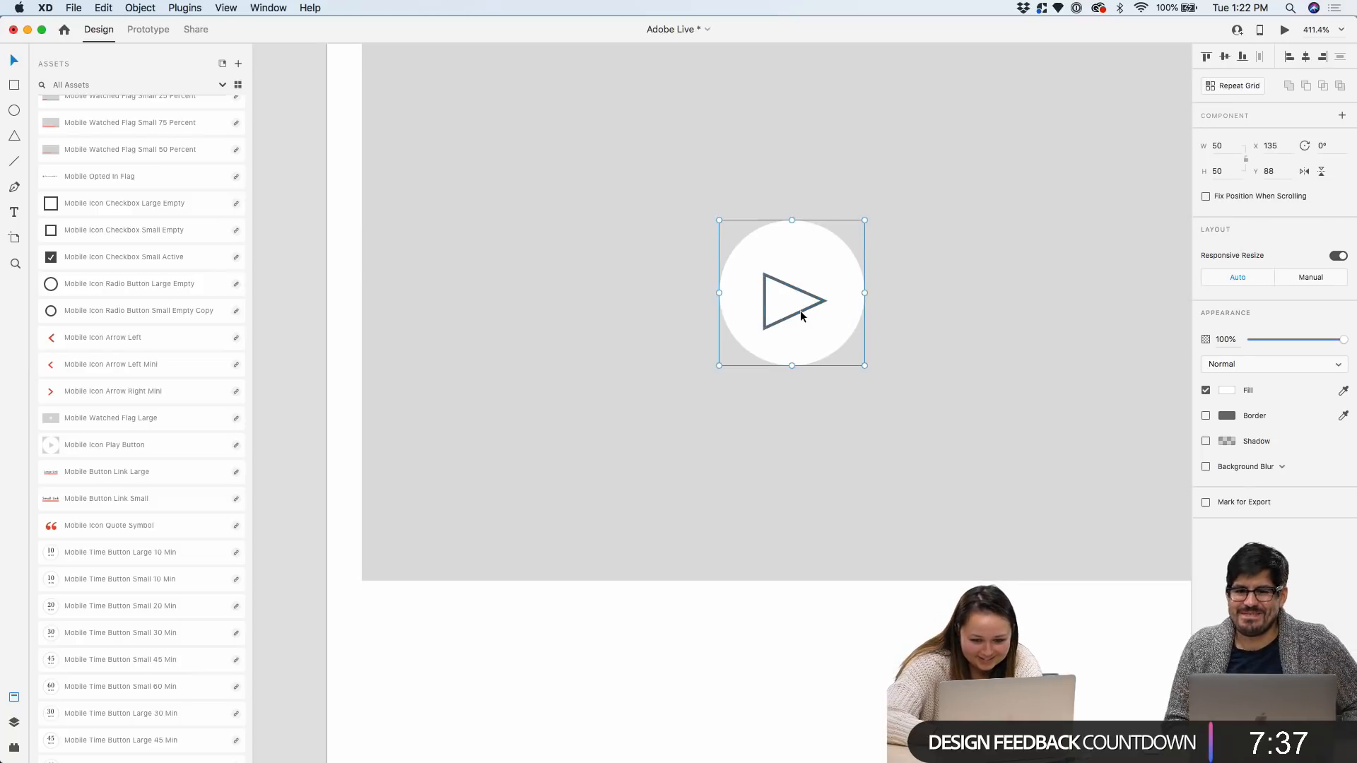
pyautogui.moveTo(800, 311); pyautogui.dragTo(808, 302)
pyautogui.press('super+minus')
pyautogui.keyDown('shift'); pyautogui.click(804, 302); pyautogui.keyUp('shift')
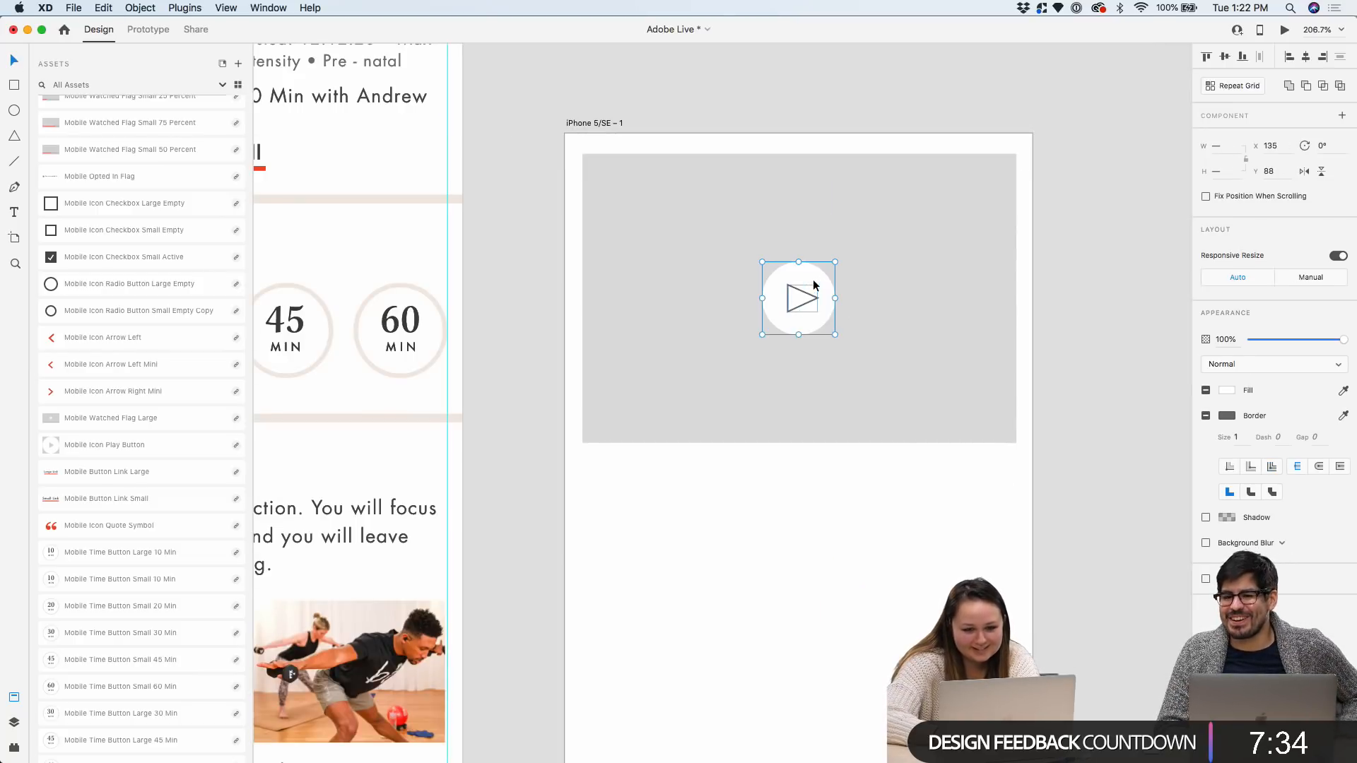
pyautogui.click(1074, 361)
pyautogui.scroll(-4, 1025, 304)
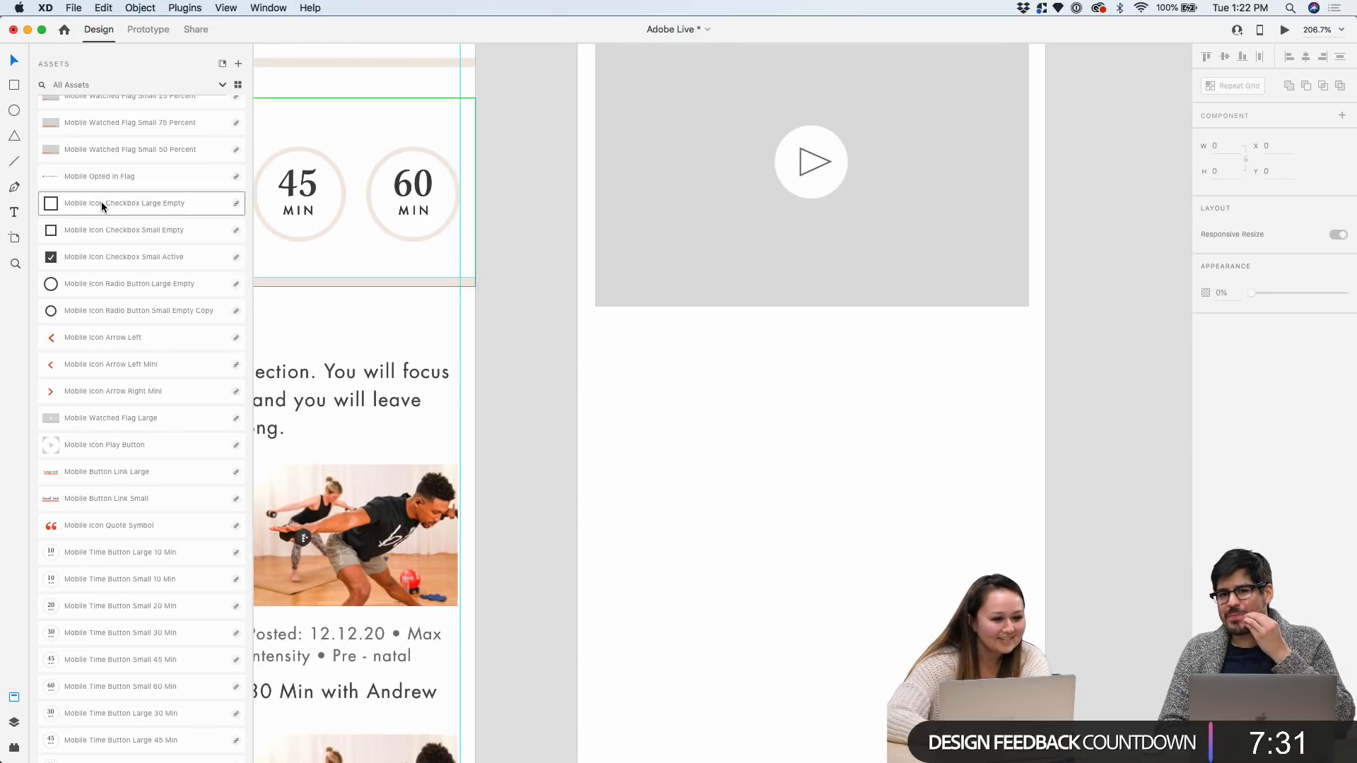
pyautogui.click(14, 86)
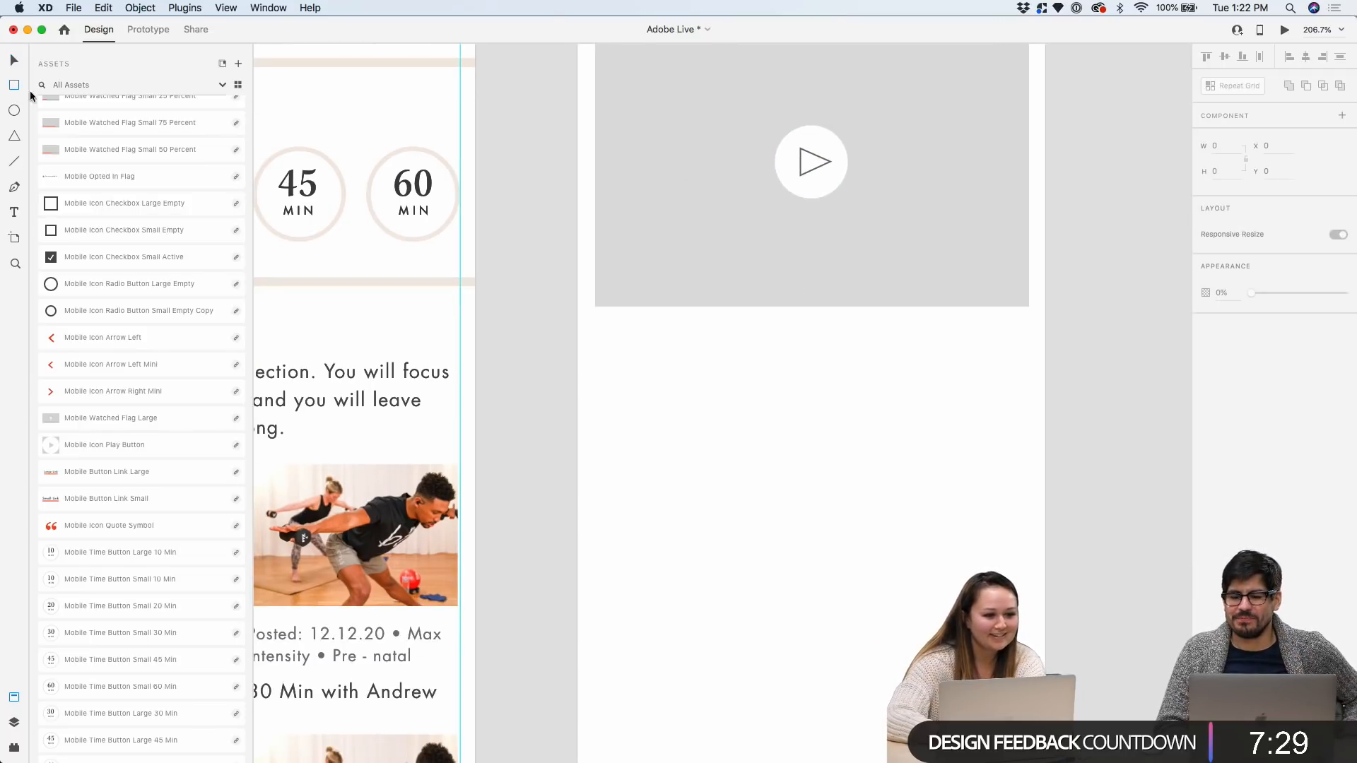
pyautogui.scroll(2, 763, 374)
pyautogui.moveTo(544, 305); pyautogui.dragTo(945, 345)
pyautogui.scroll(4, 1151, 399)
pyautogui.hscroll(2, 1152, 399)
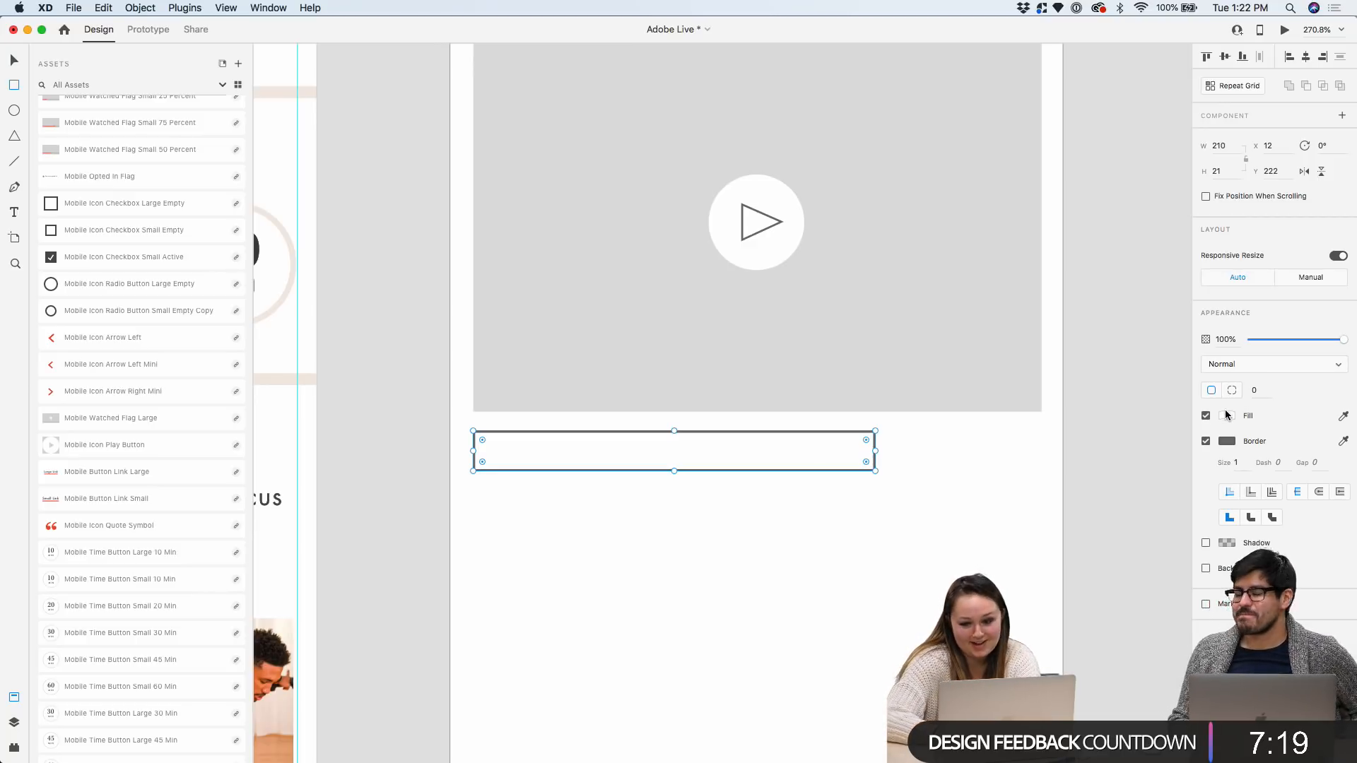
pyautogui.click(1226, 418)
pyautogui.moveTo(1092, 418); pyautogui.dragTo(1051, 404)
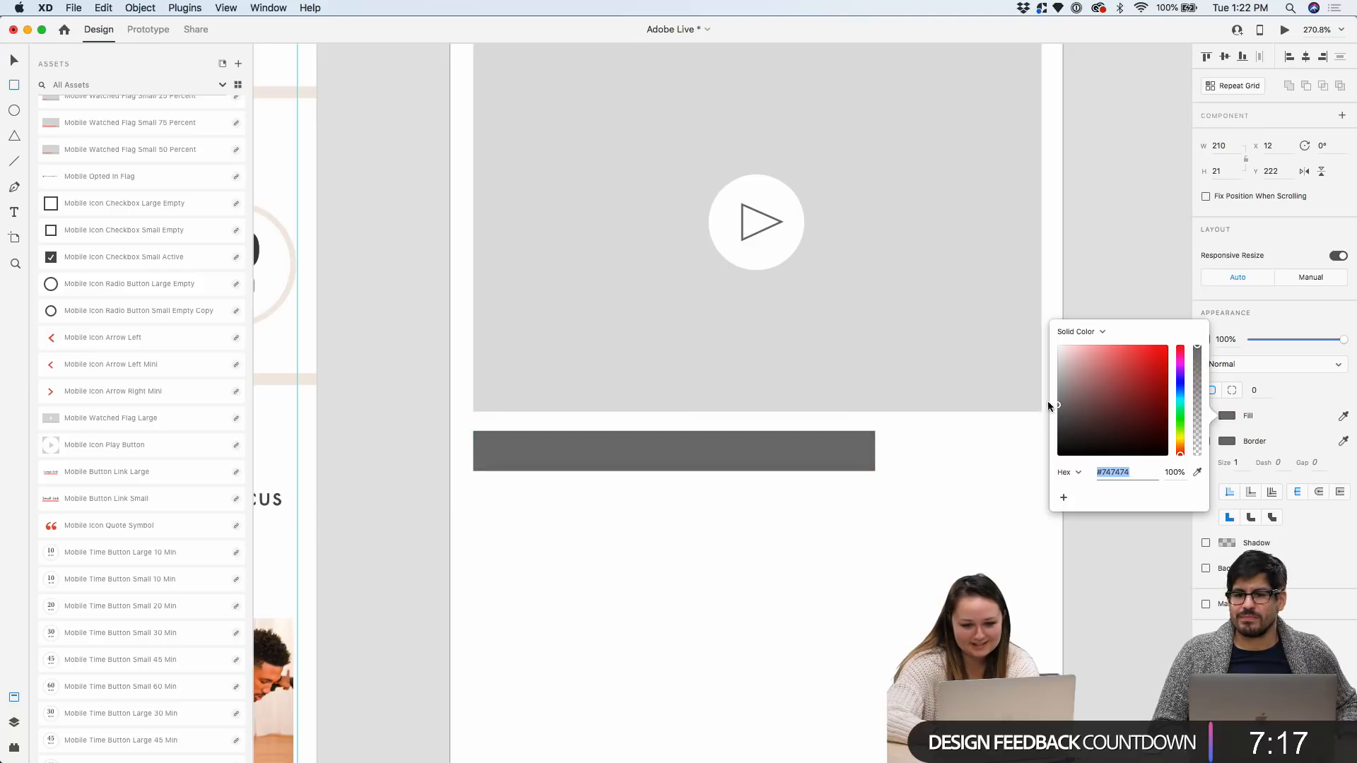
pyautogui.click(14, 60)
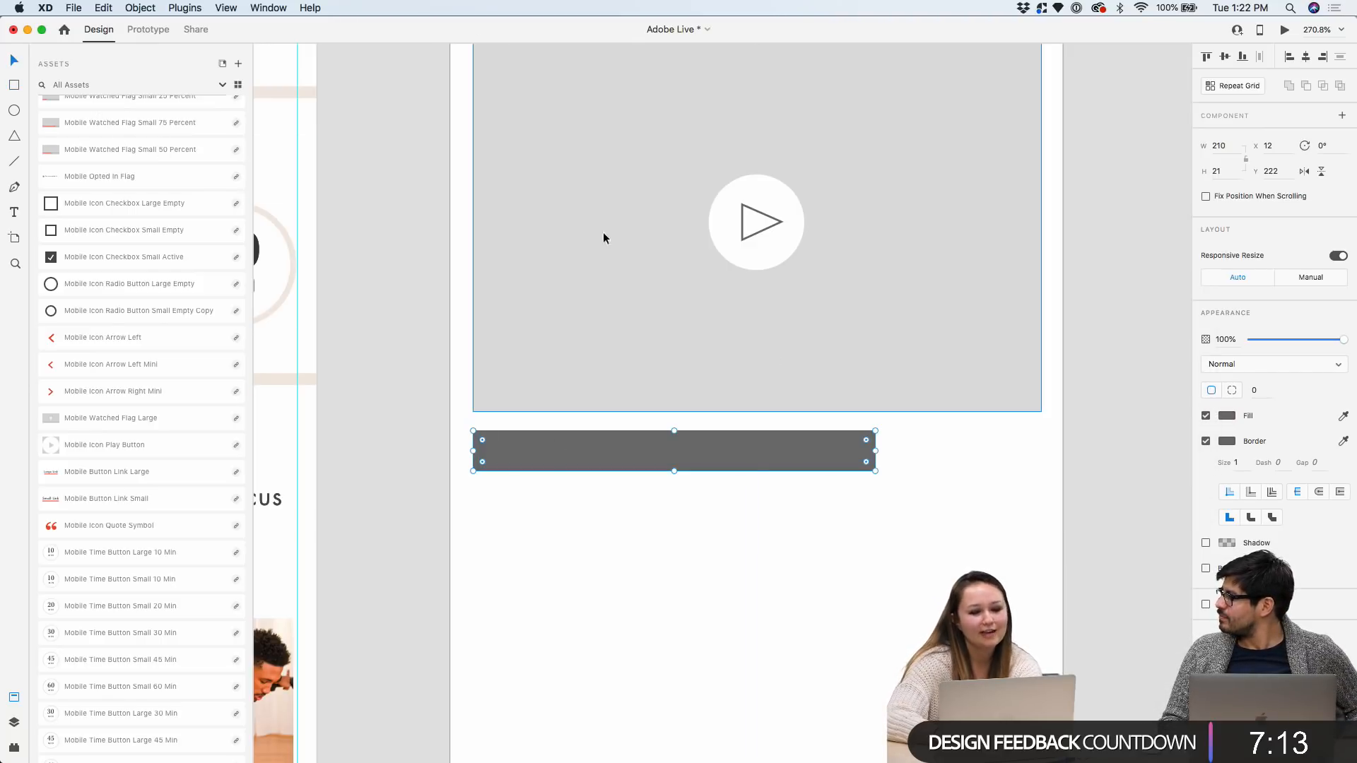
pyautogui.press('super+d')
pyautogui.moveTo(582, 448); pyautogui.dragTo(582, 508)
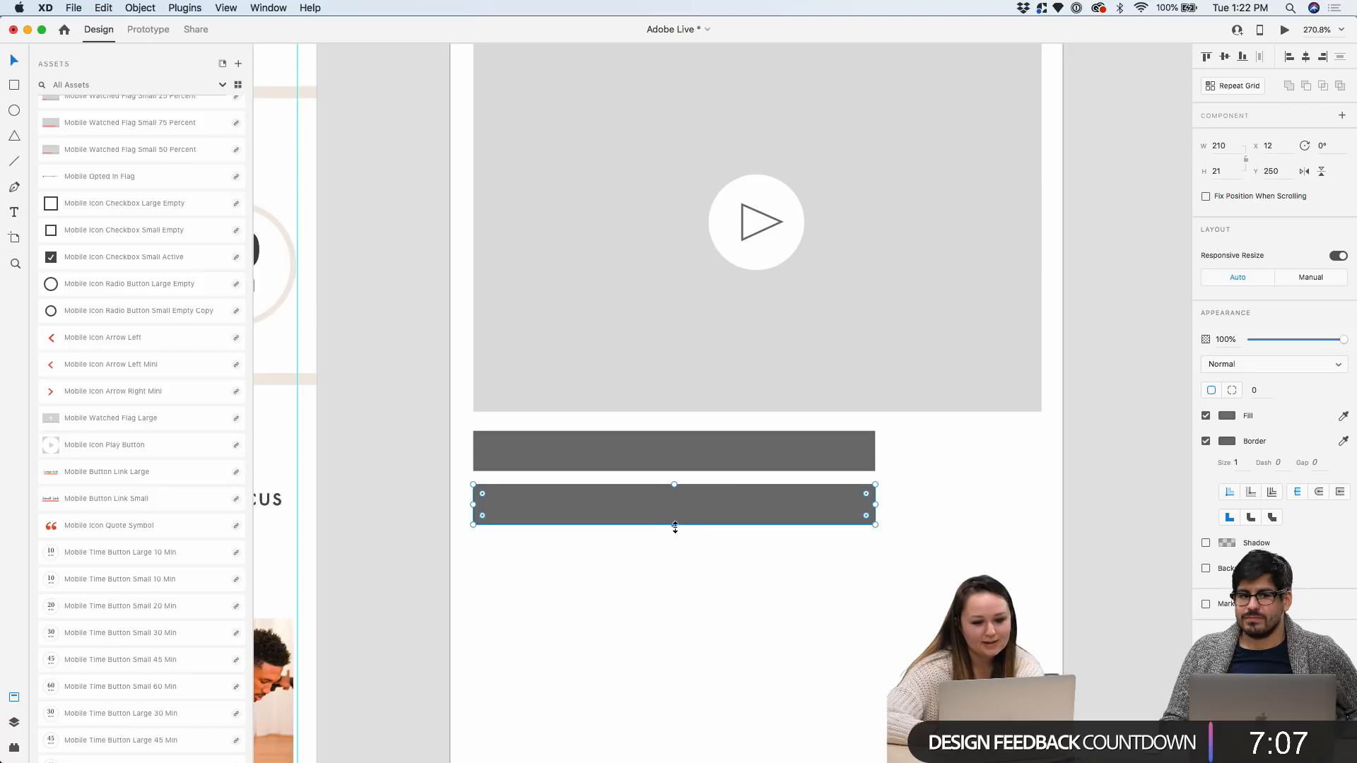
pyautogui.moveTo(675, 525)
pyautogui.mouseDown()
pyautogui.moveTo(677, 498)
pyautogui.moveTo(650, 503)
pyautogui.moveTo(650, 527)
pyautogui.mouseUp()
pyautogui.press('super+c')
pyautogui.press('super+v')
pyautogui.scroll(-3, 650, 528)
pyautogui.click(703, 600)
pyautogui.moveTo(824, 561); pyautogui.dragTo(812, 503)
pyautogui.moveTo(769, 555); pyautogui.dragTo(734, 495)
pyautogui.scroll(5, 741, 467)
pyautogui.click(748, 443)
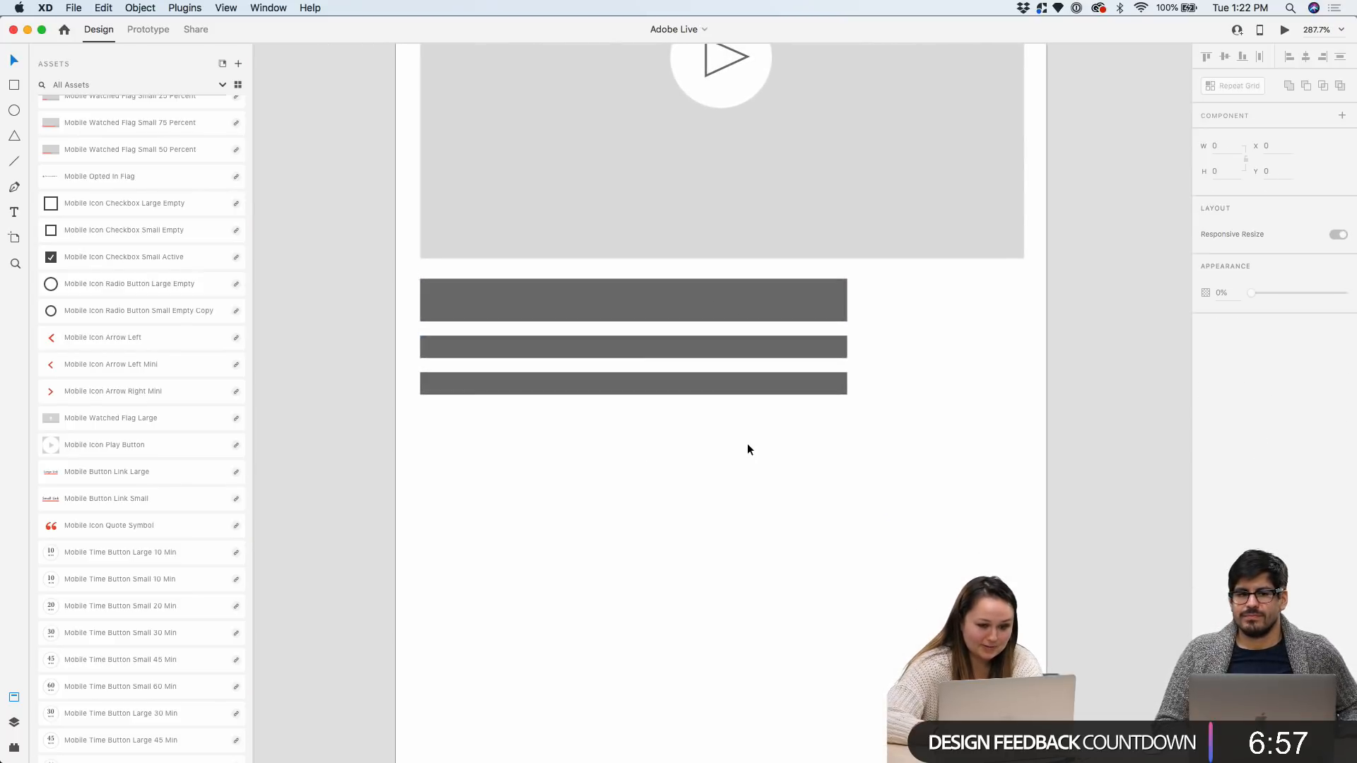
pyautogui.click(724, 383)
pyautogui.keyDown('alt'); pyautogui.moveTo(724, 383); pyautogui.dragTo(725, 471); pyautogui.keyUp('alt')
pyautogui.click(738, 504)
pyautogui.scroll(-5, 743, 511)
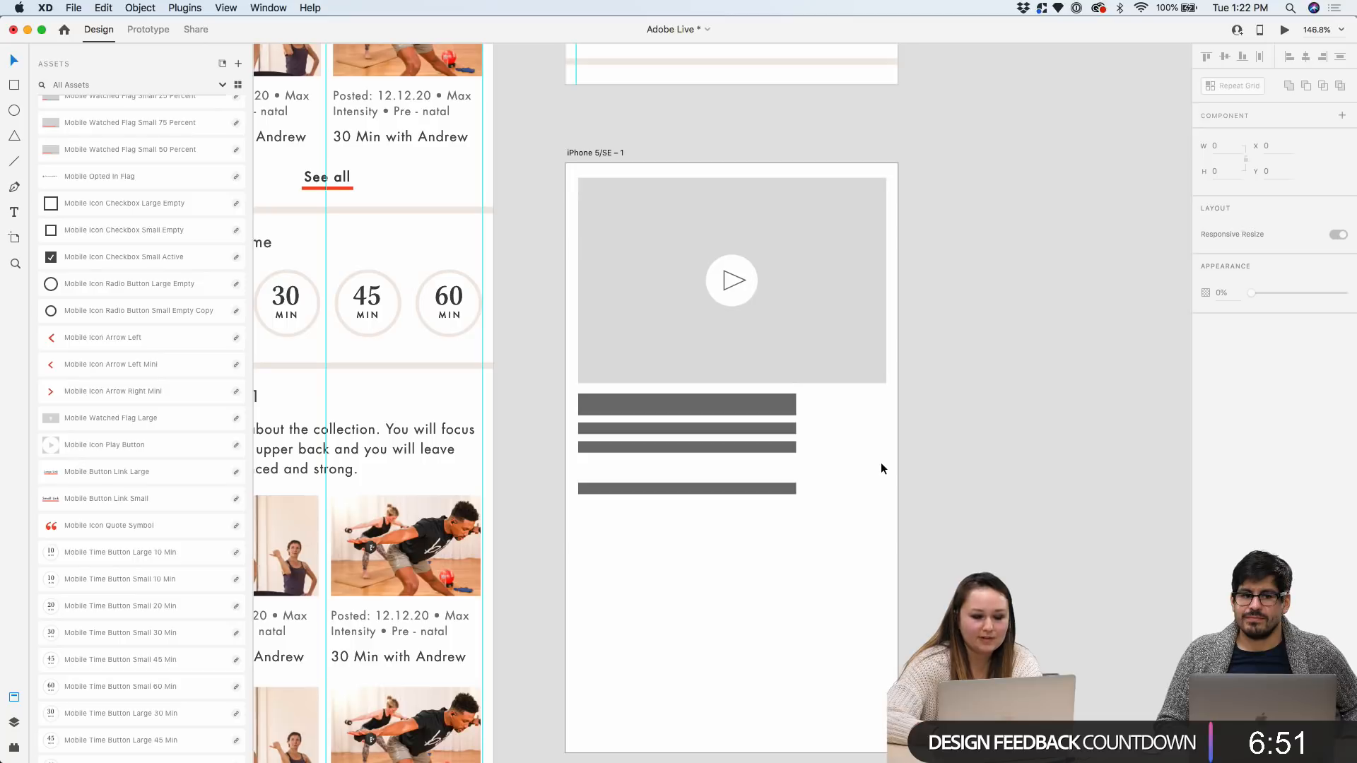
pyautogui.scroll(5, 880, 468)
pyautogui.scroll(-3, 844, 430)
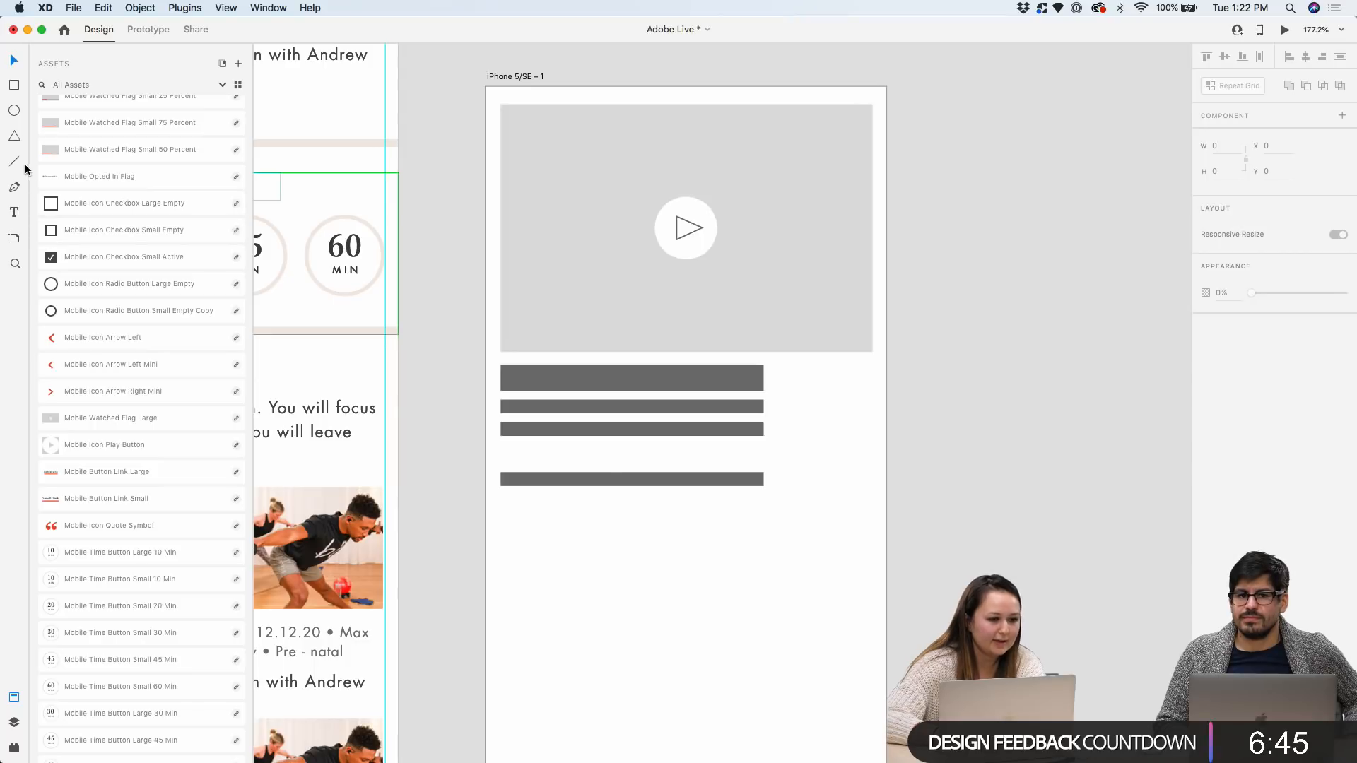
# Draw a full-width bar below the text bars, fill it #EDEDED and make it 9 high
pyautogui.click(13, 88)
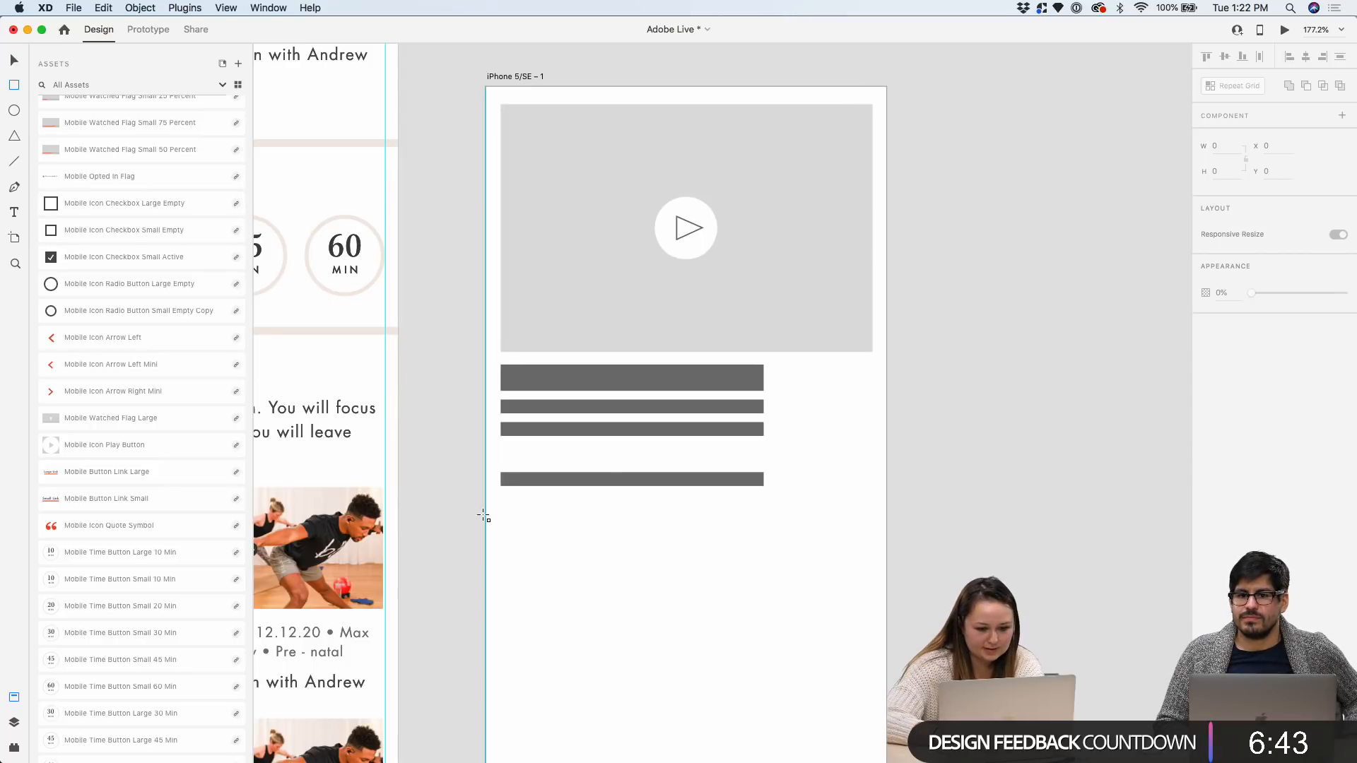
pyautogui.moveTo(486, 516)
pyautogui.mouseDown()
pyautogui.moveTo(757, 535)
pyautogui.moveTo(885, 527)
pyautogui.mouseUp()
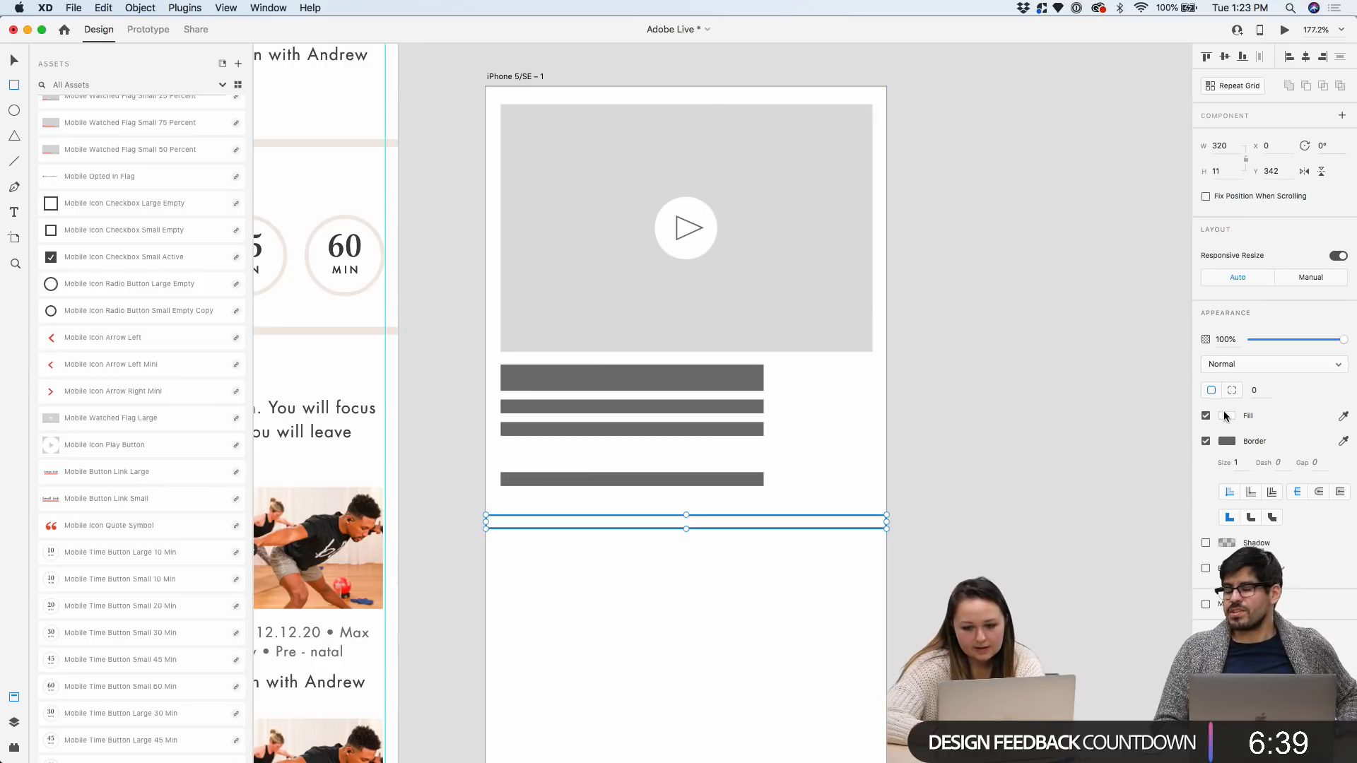
pyautogui.click(1226, 416)
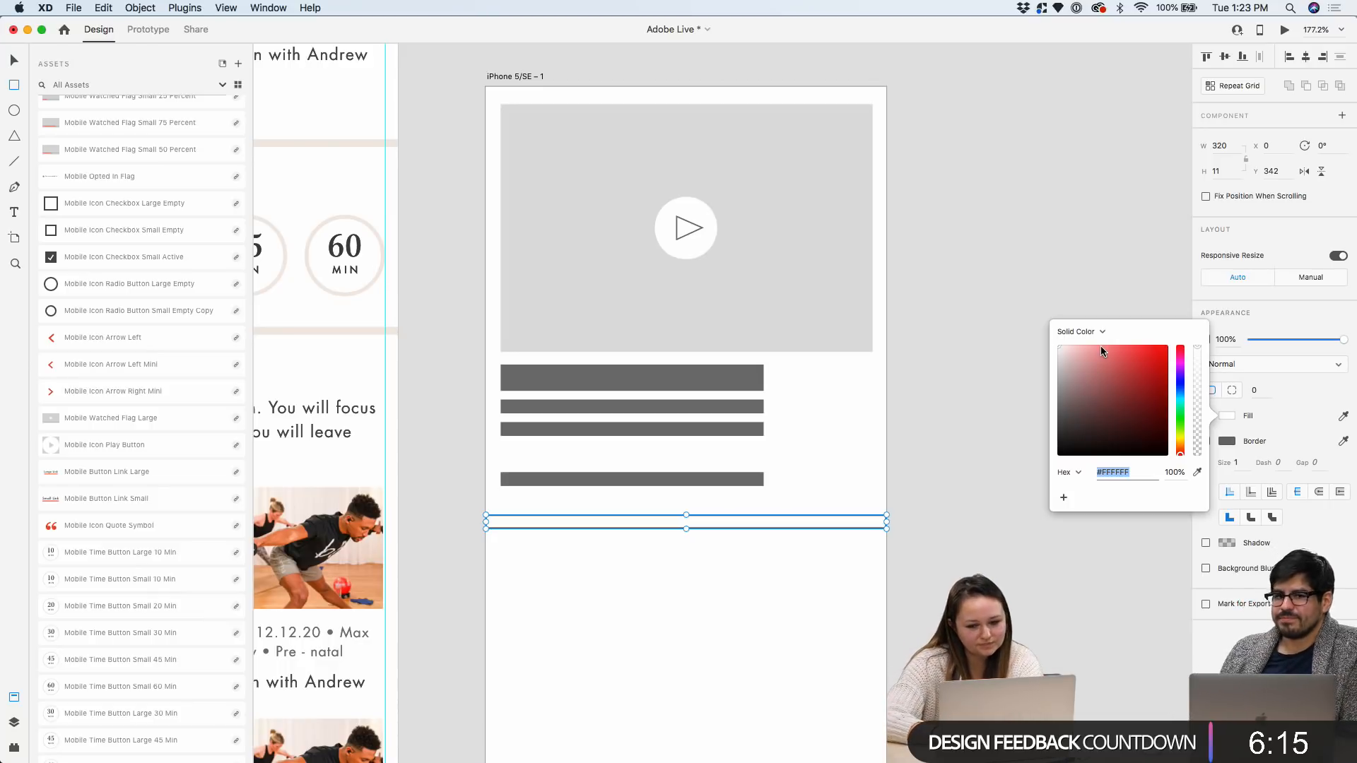
pyautogui.click(1058, 352)
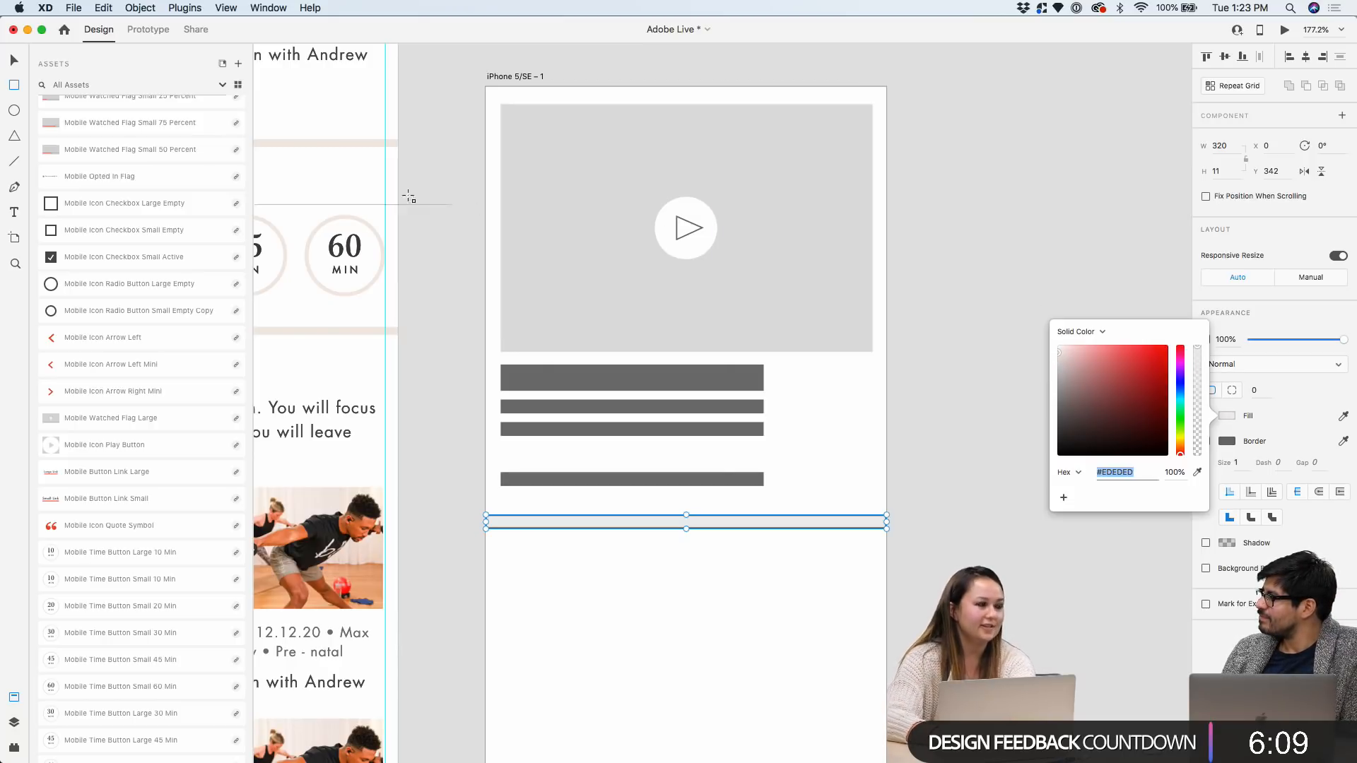
pyautogui.click(14, 59)
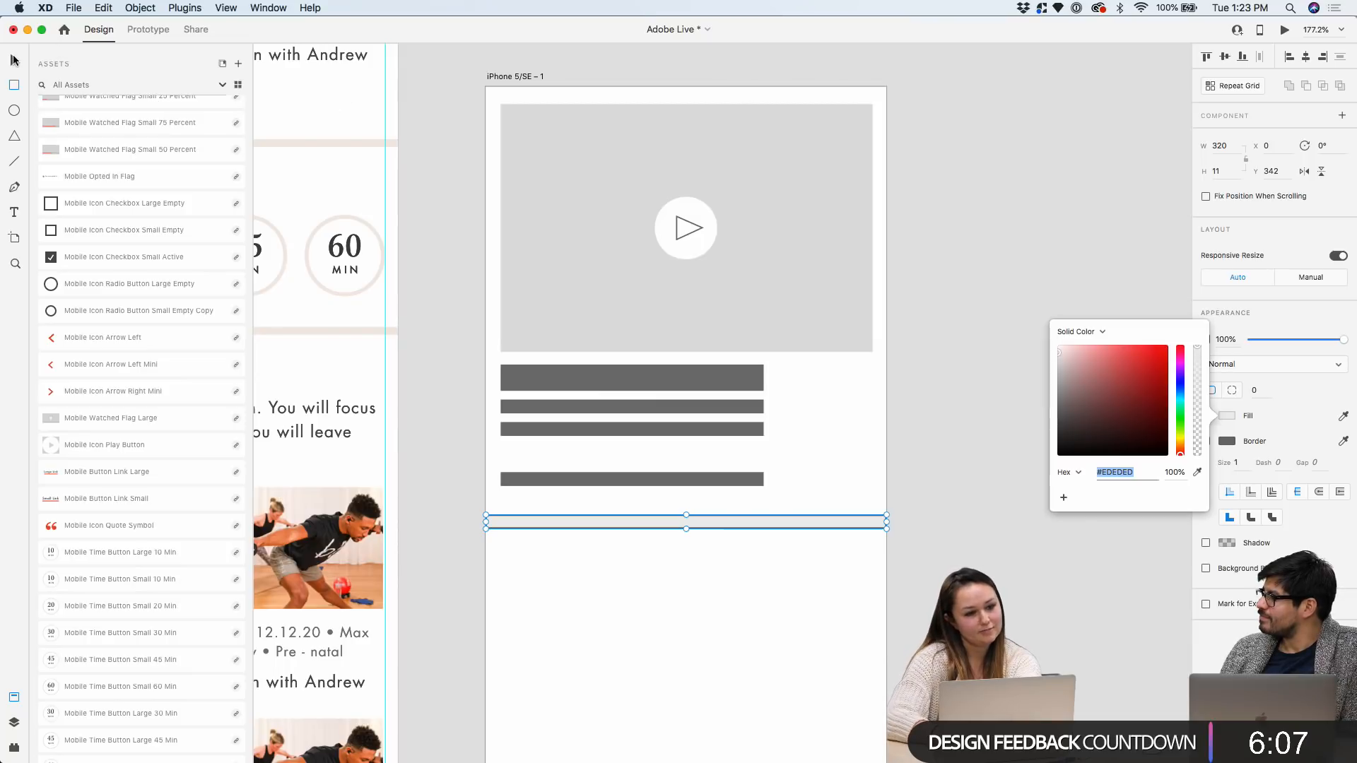
pyautogui.scroll(3, 741, 524)
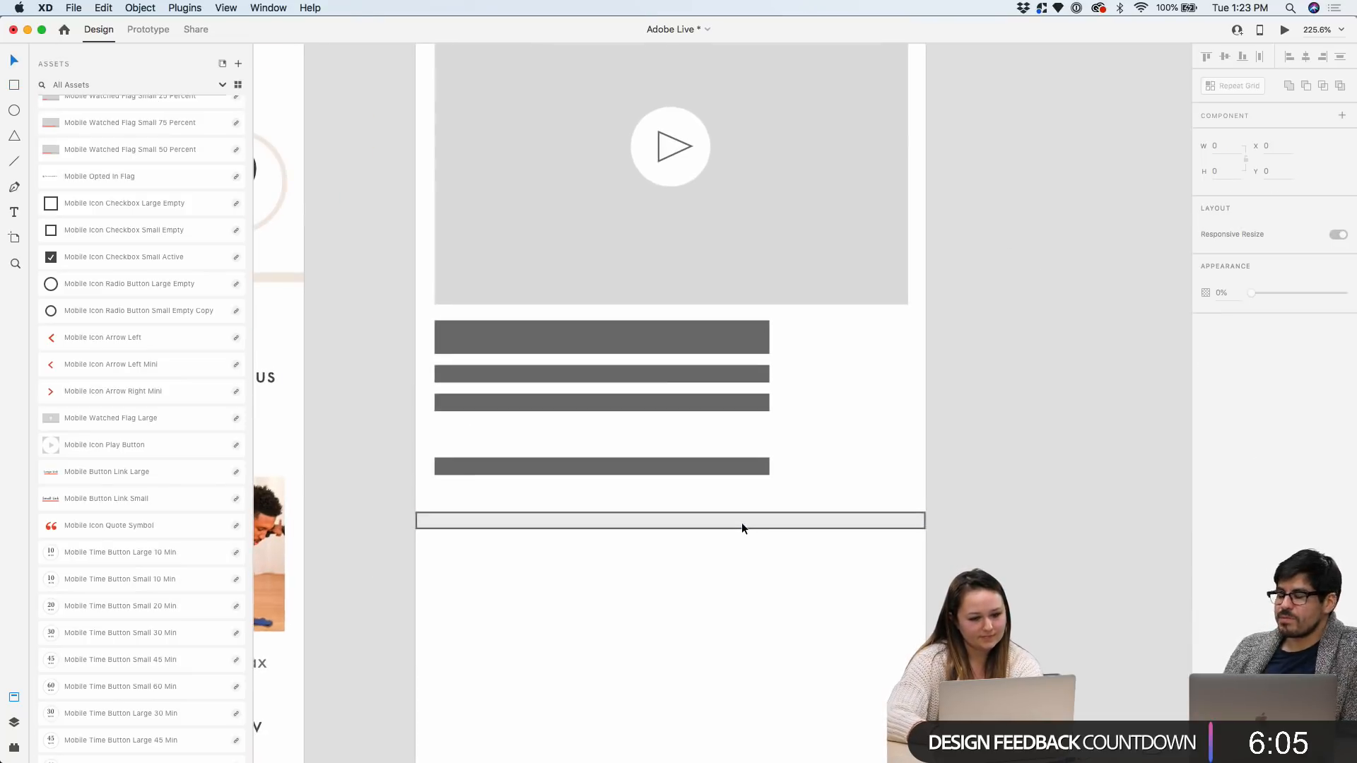
pyautogui.scroll(3, 741, 519)
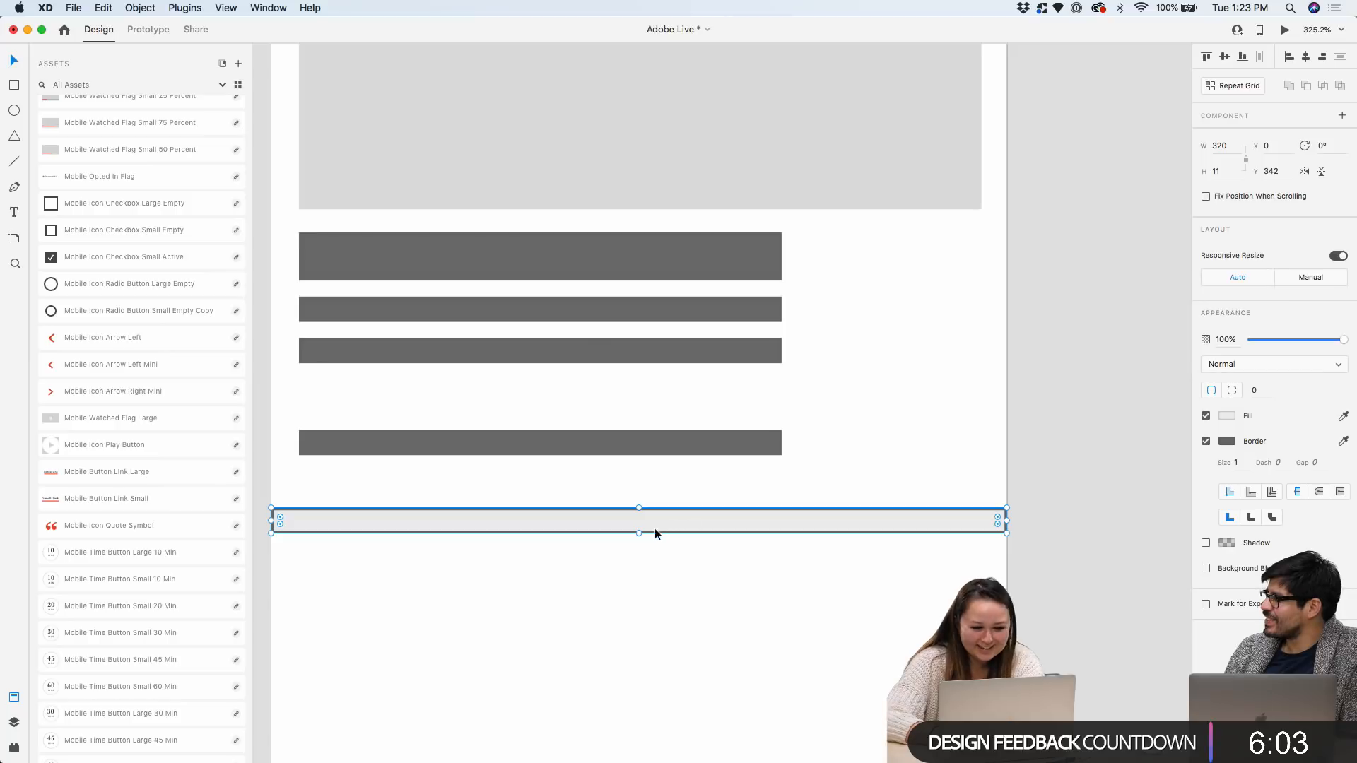
pyautogui.moveTo(639, 533); pyautogui.dragTo(639, 529)
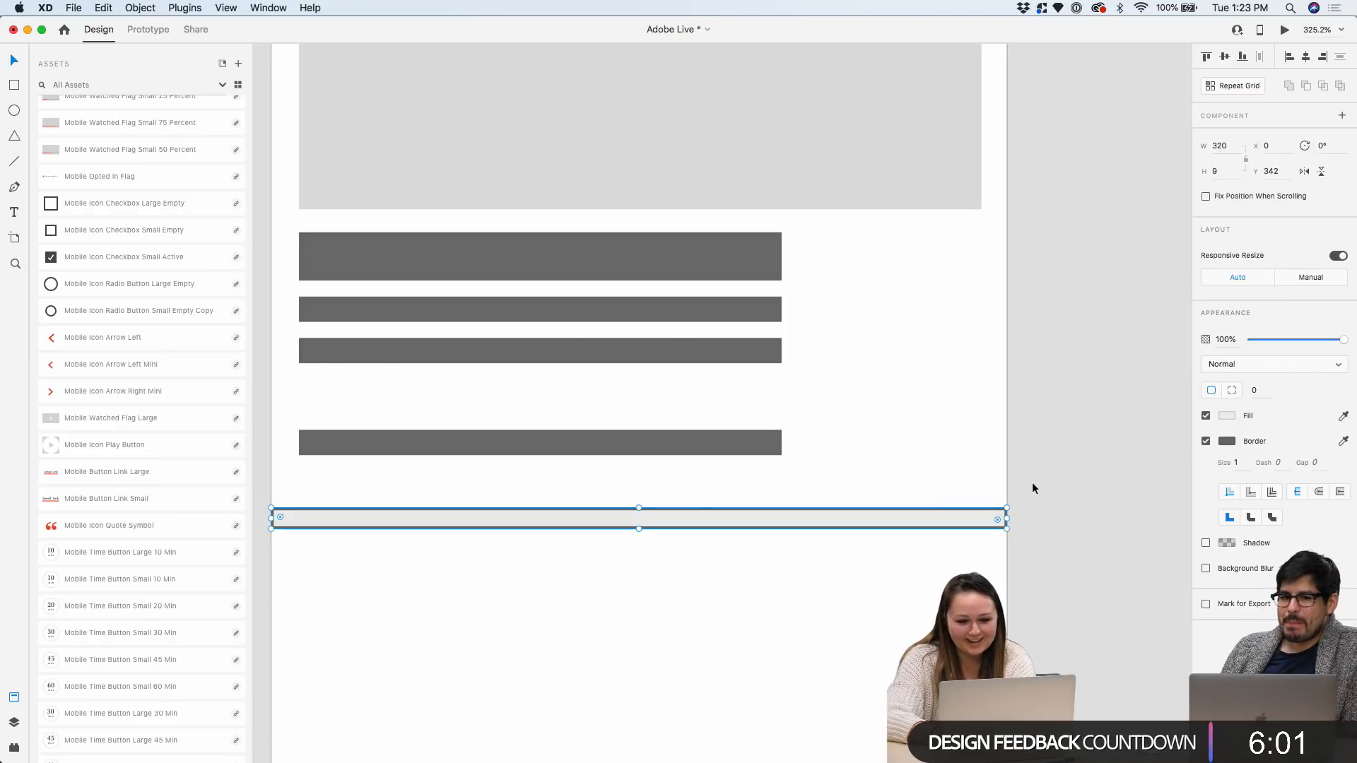
# Remove the divider bar's border and nudge it into place beneath the text bars
pyautogui.click(1141, 456)
pyautogui.click(978, 517)
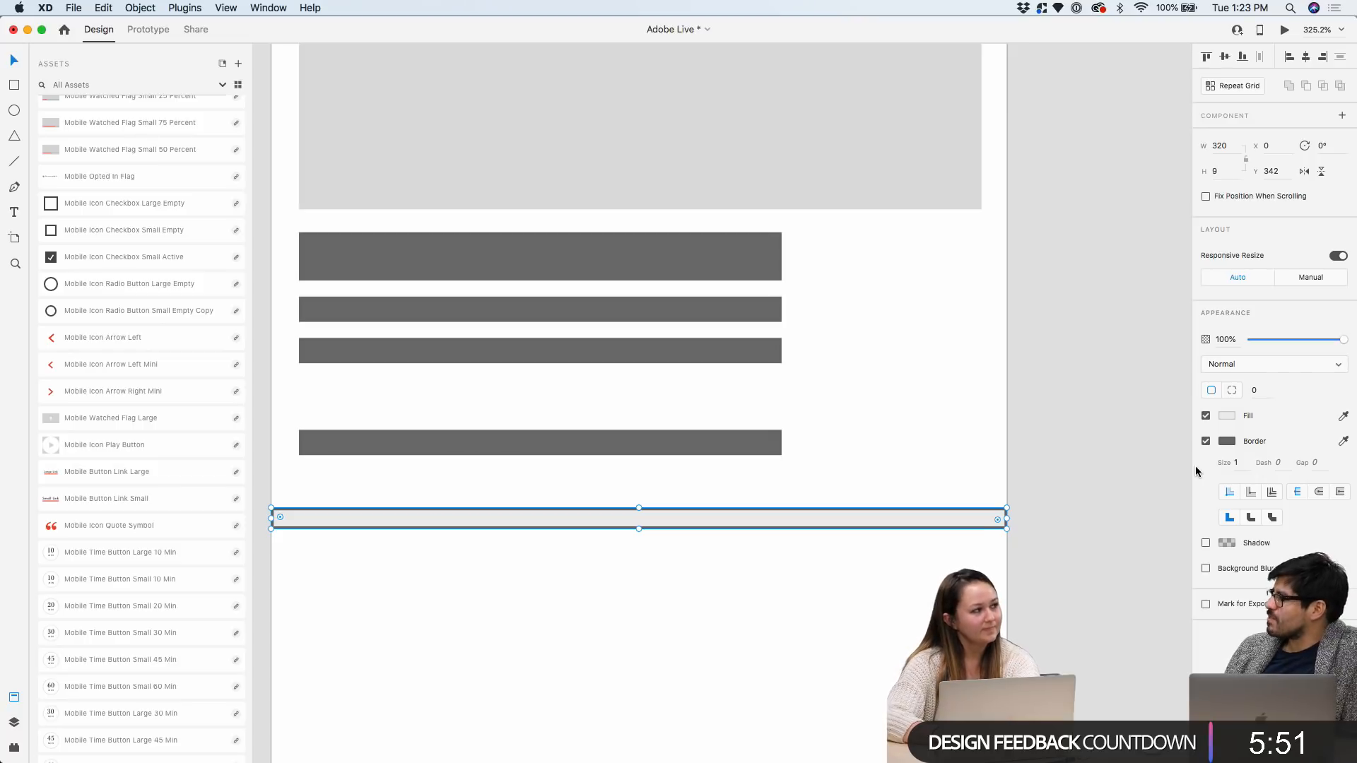
pyautogui.click(1205, 441)
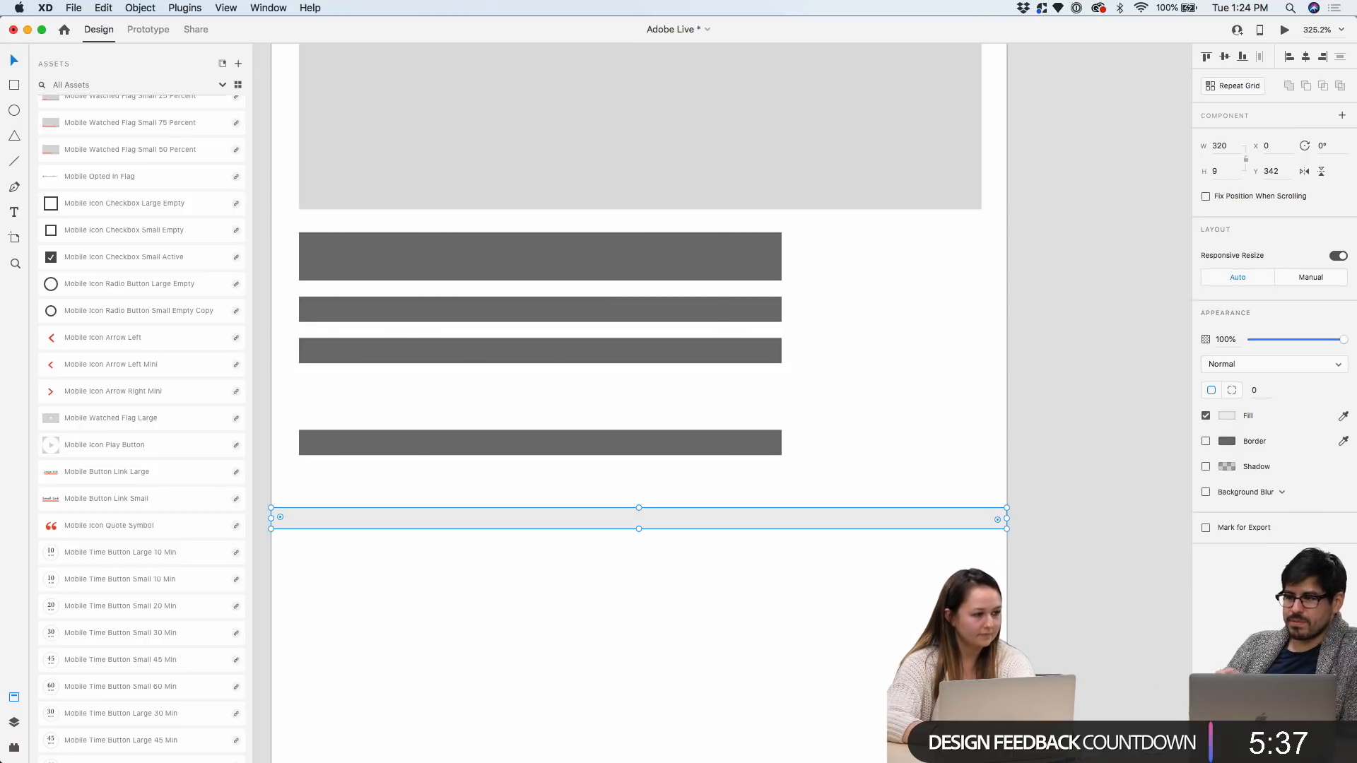
pyautogui.scroll(2, 949, 611)
pyautogui.moveTo(871, 500); pyautogui.dragTo(870, 511)
pyautogui.scroll(-5, 870, 511)
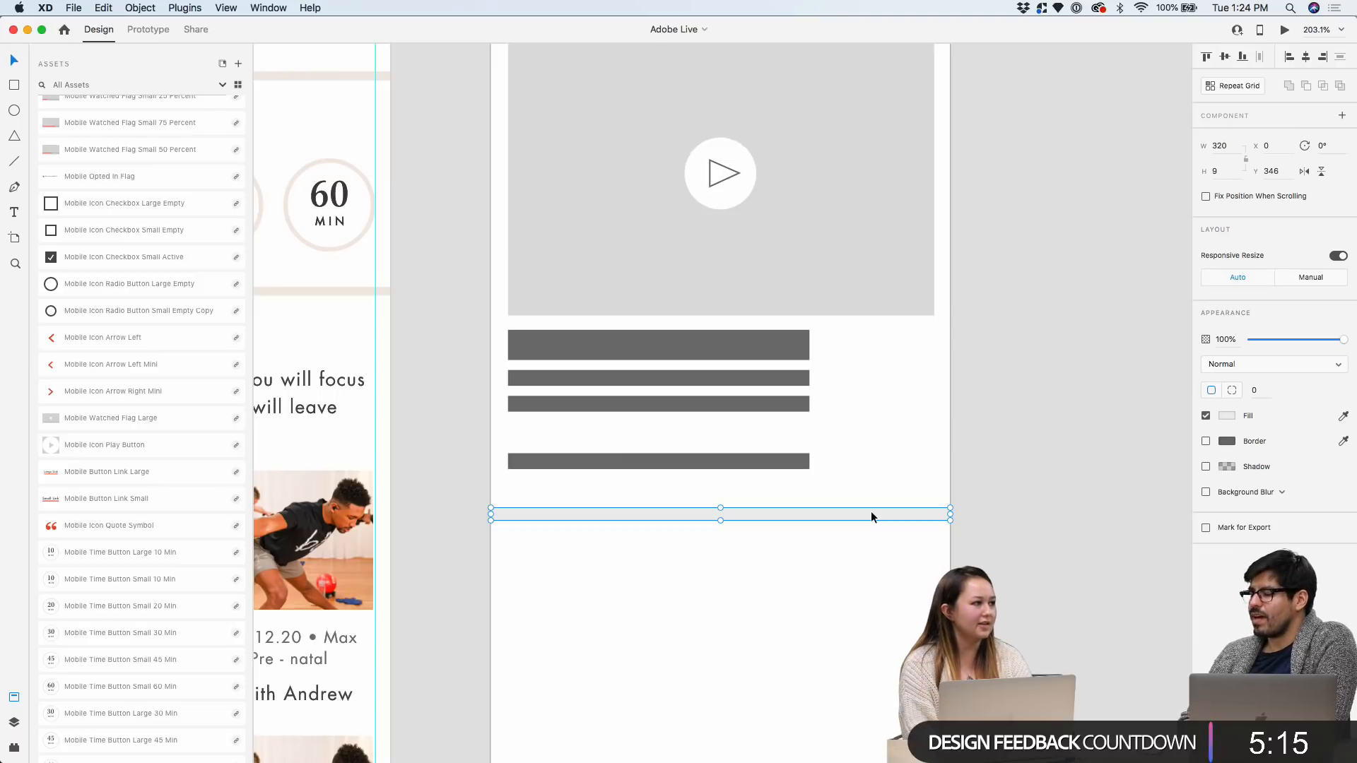
pyautogui.click(1000, 482)
pyautogui.scroll(-2, 856, 499)
pyautogui.scroll(4, 831, 516)
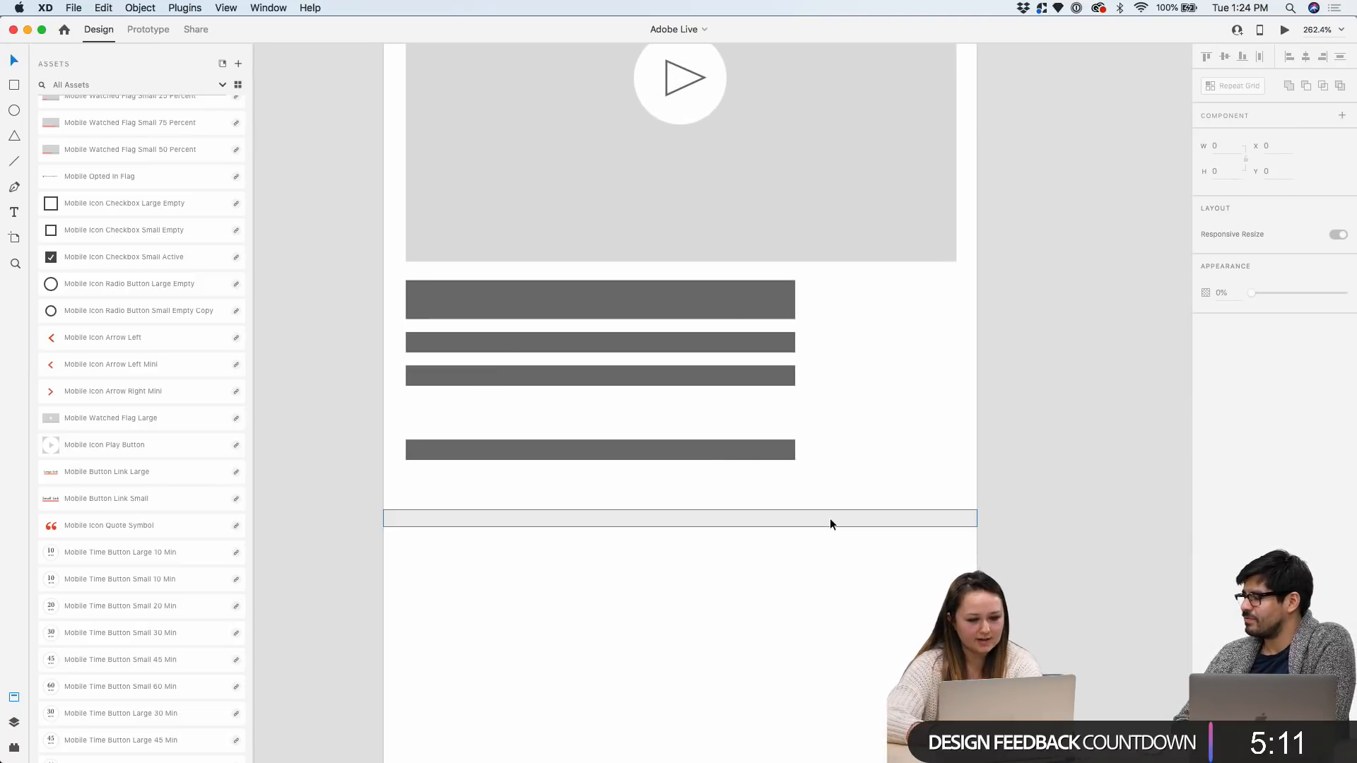
pyautogui.click(830, 519)
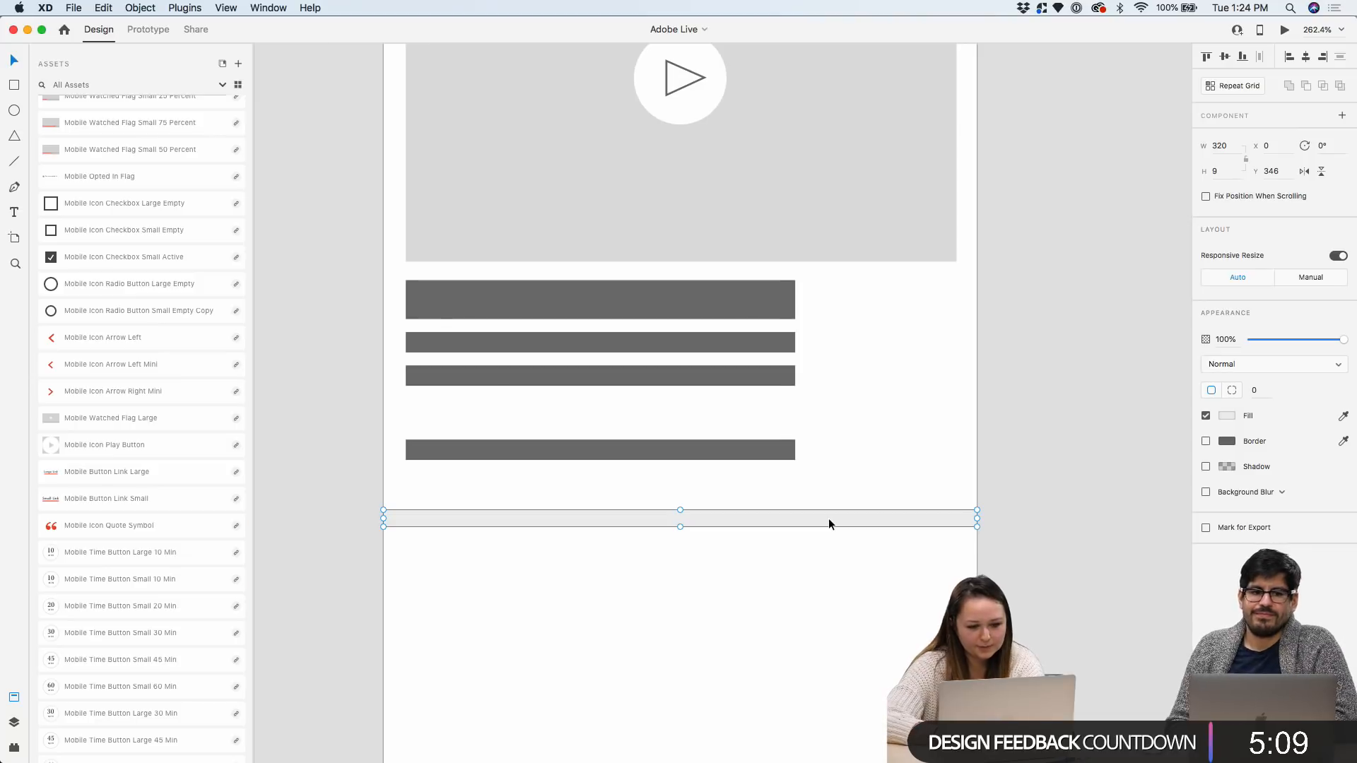
pyautogui.scroll(-2, 828, 519)
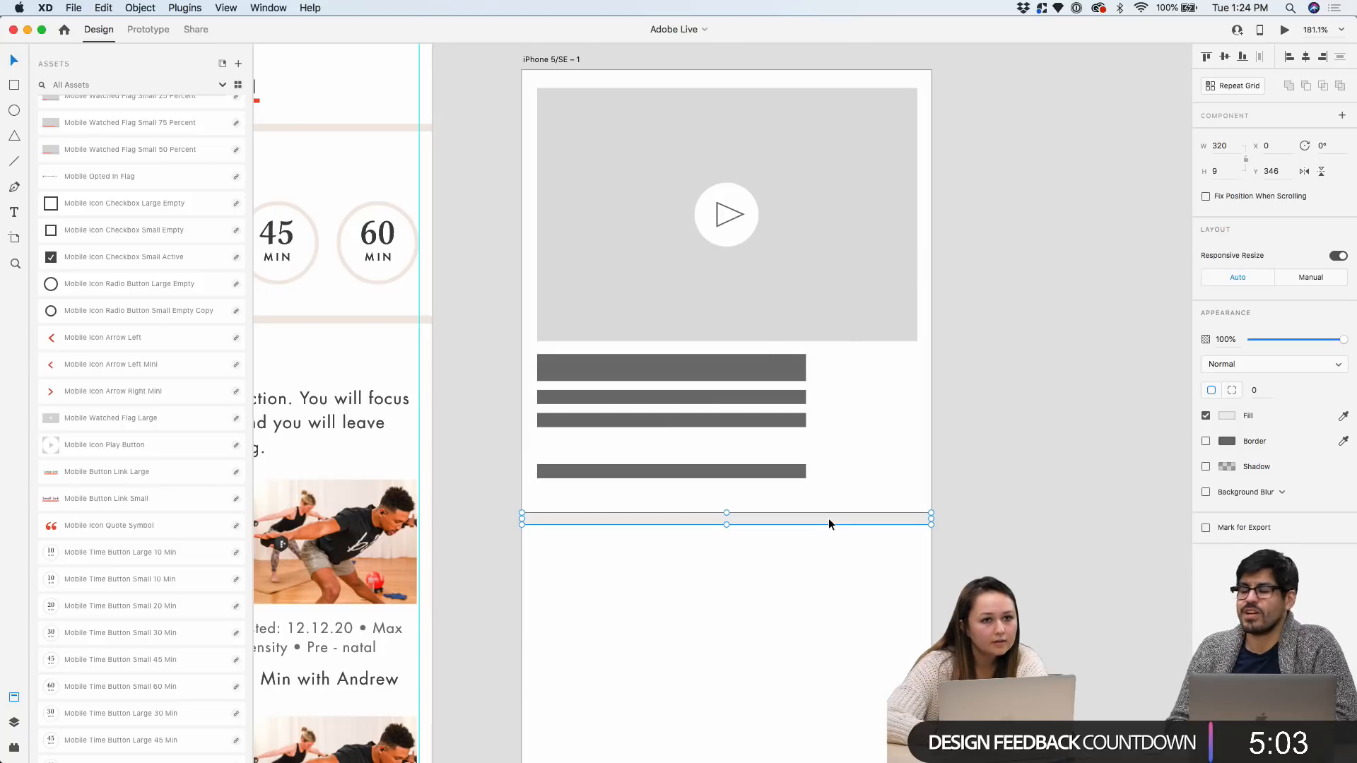
pyautogui.scroll(-1, 829, 523)
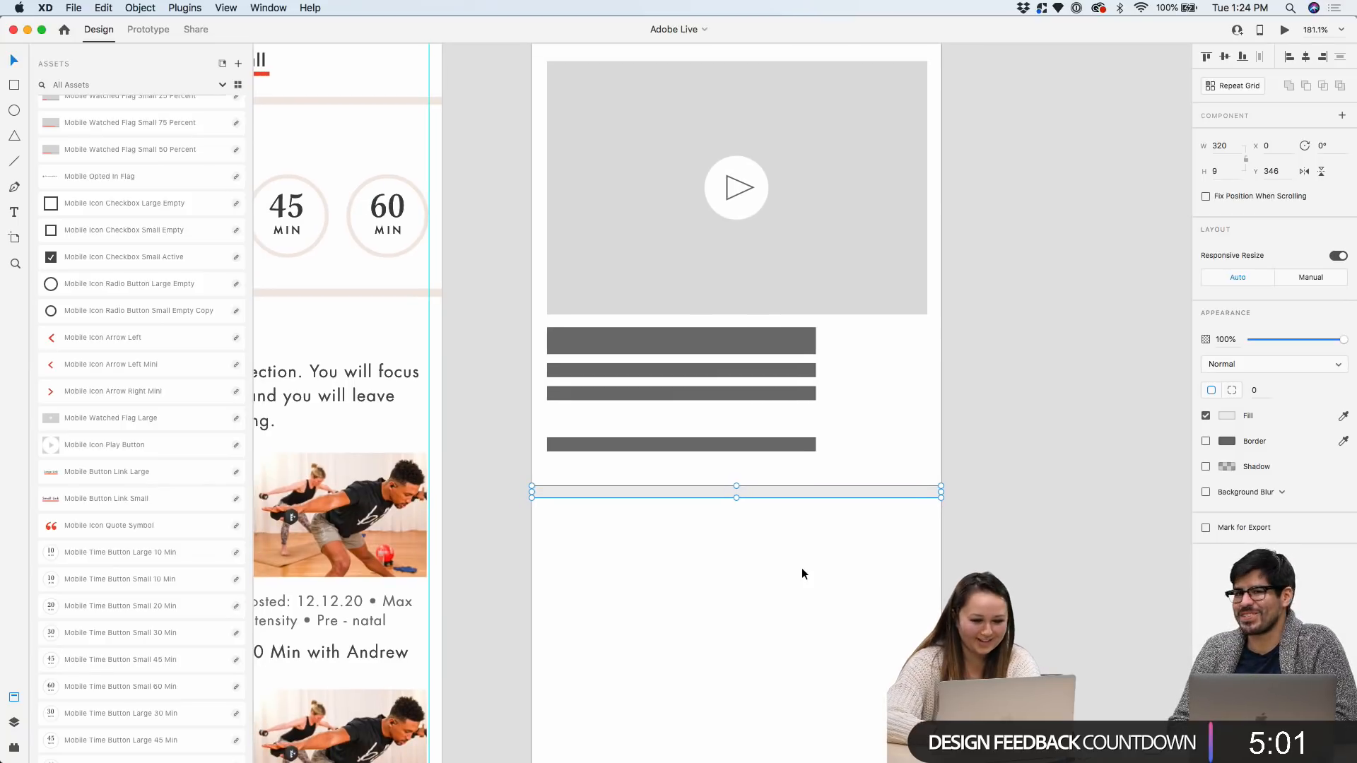
pyautogui.moveTo(771, 490); pyautogui.dragTo(772, 485)
pyautogui.click(765, 537)
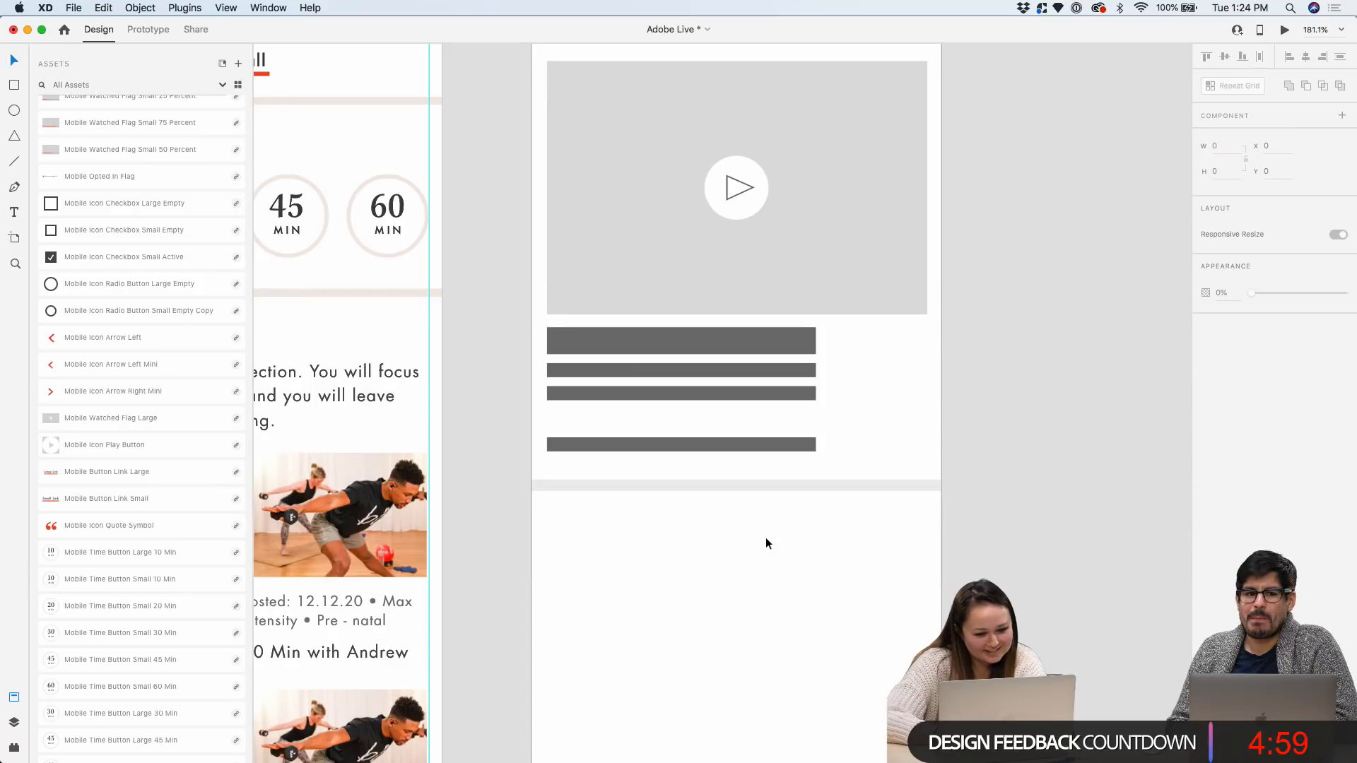
# Drag the iPhone SE artboard's bottom edge down to lengthen it
pyautogui.scroll(-6, 765, 539)
pyautogui.click(667, 77)
pyautogui.moveTo(752, 540); pyautogui.dragTo(751, 679)
pyautogui.click(952, 376)
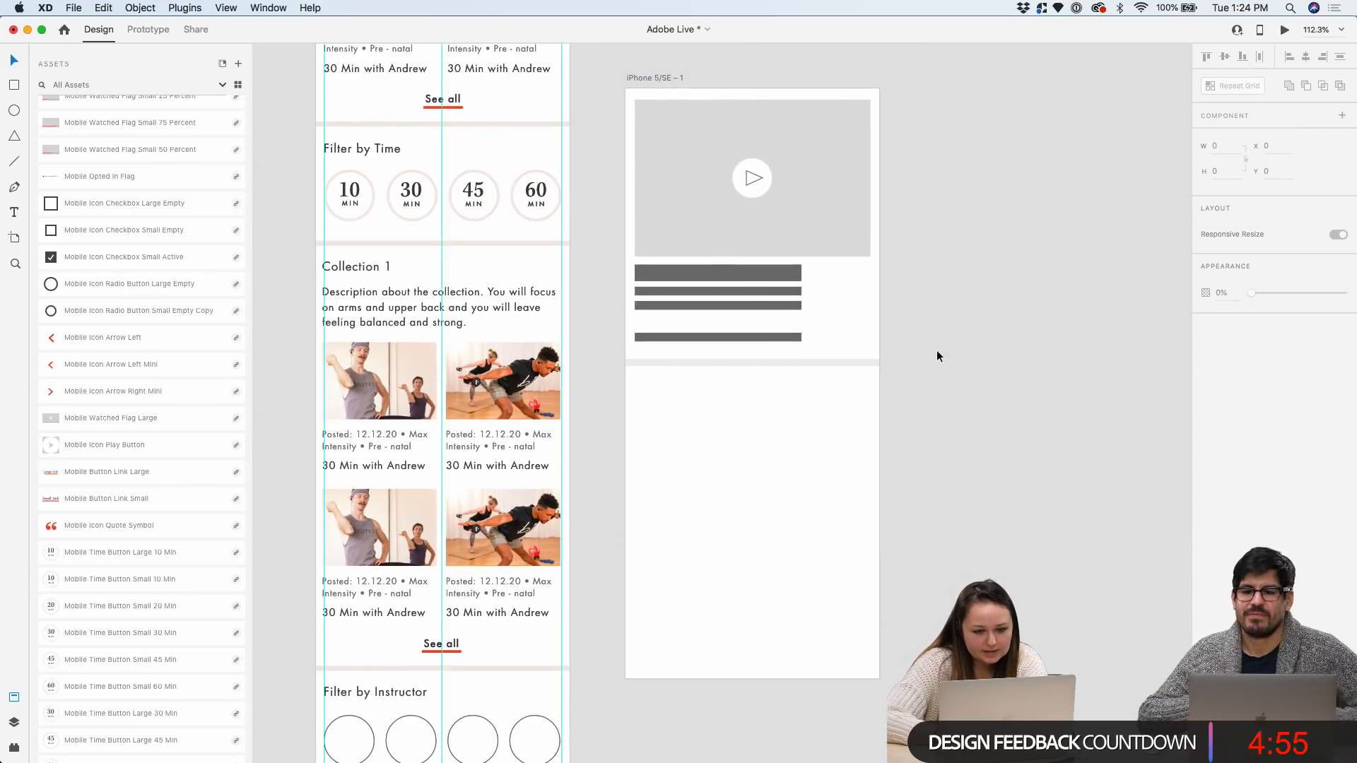
pyautogui.scroll(4, 936, 349)
pyautogui.scroll(2, 843, 262)
pyautogui.scroll(4, 770, 112)
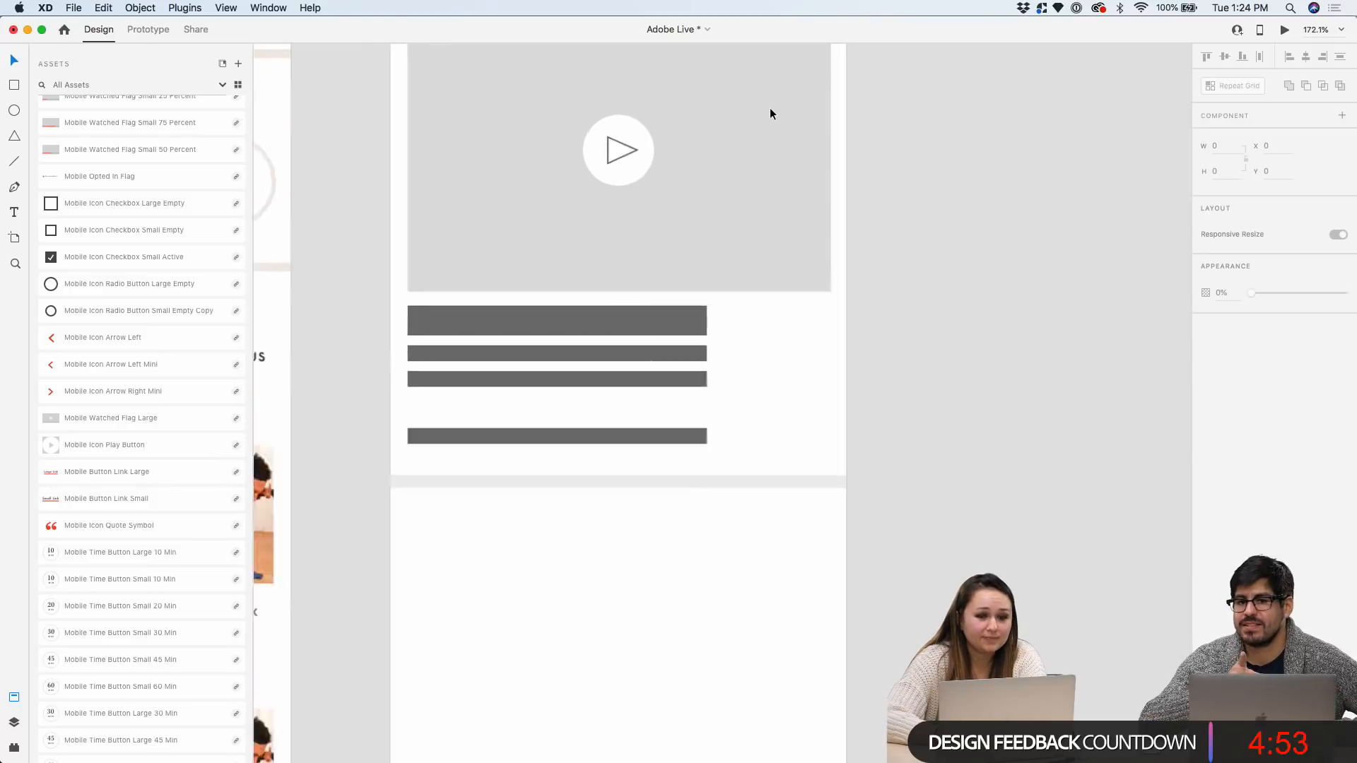
# Draw a 140×122 card placeholder below the divider and duplicate it to the right
pyautogui.press('r')
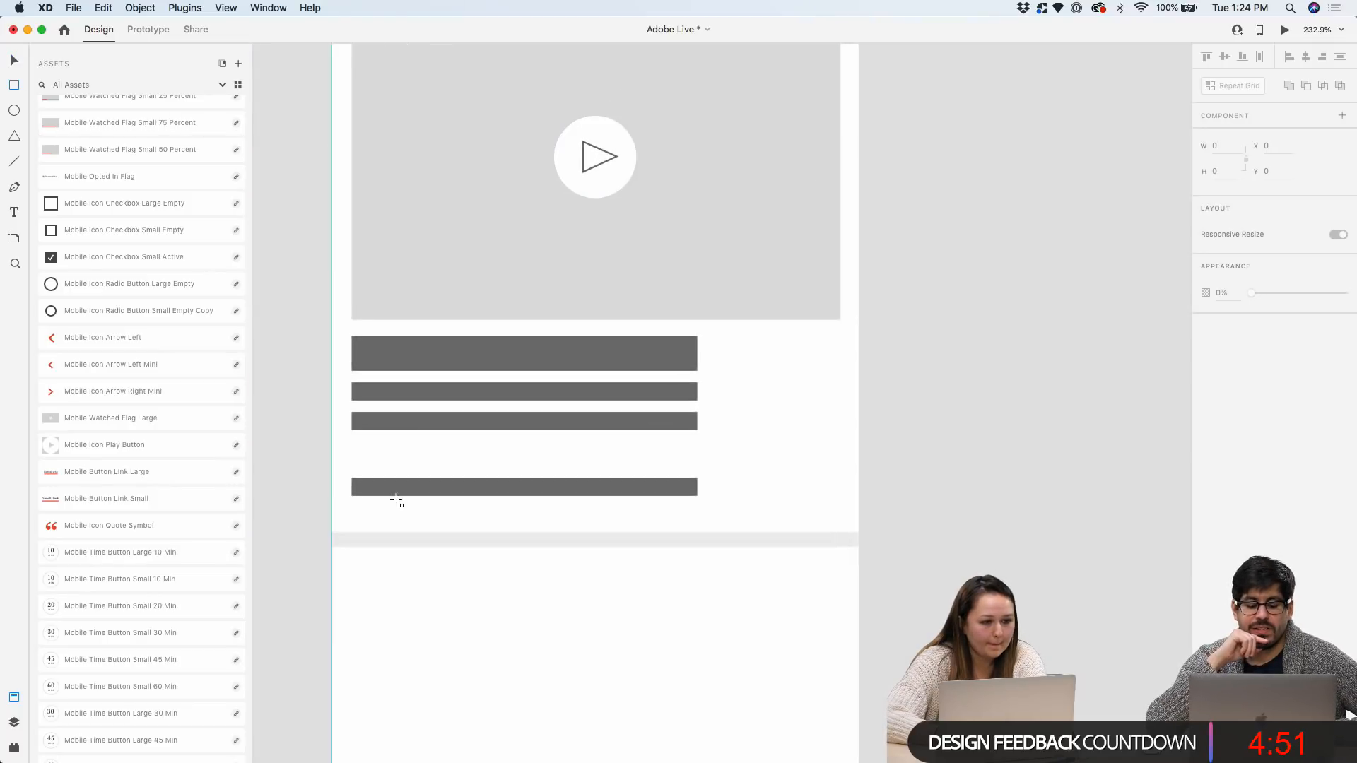
pyautogui.scroll(-5, 394, 494)
pyautogui.moveTo(369, 399); pyautogui.dragTo(600, 599)
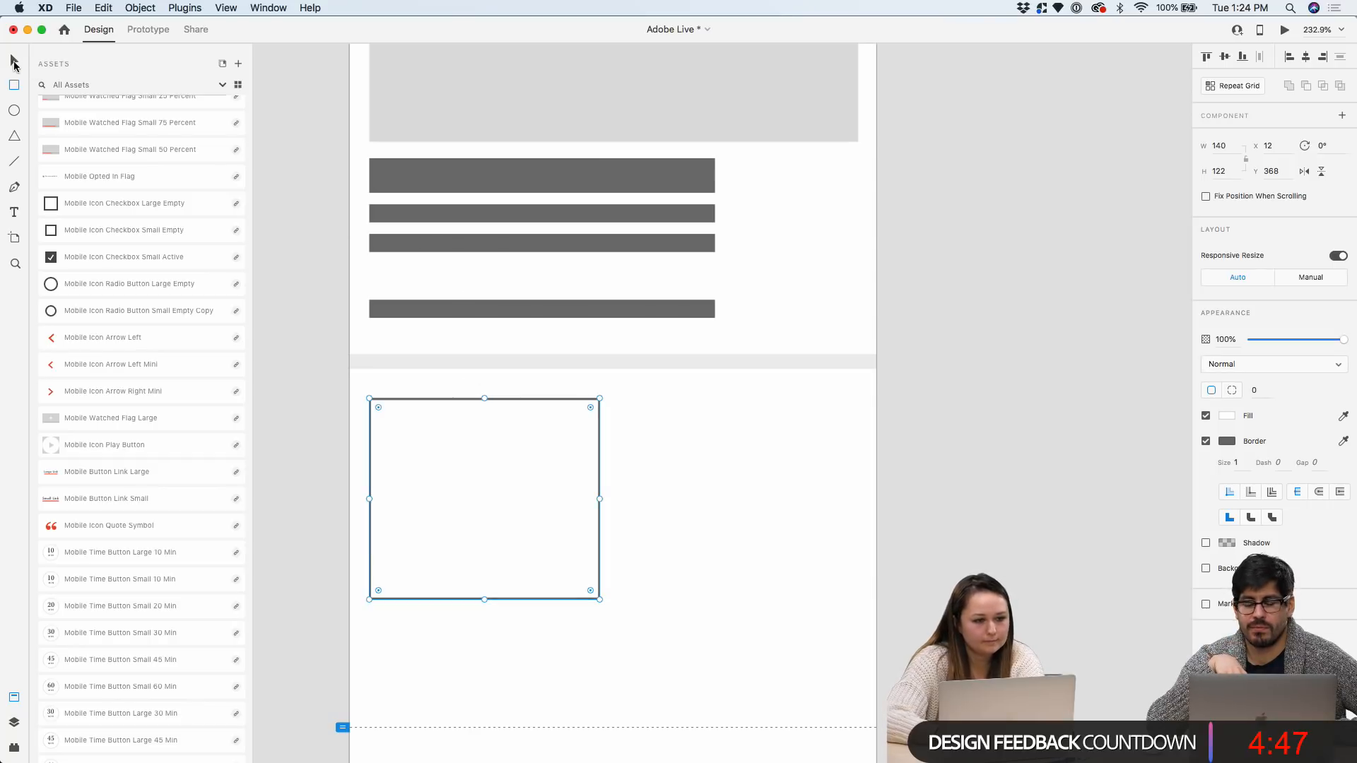
pyautogui.press('super+s')
pyautogui.moveTo(502, 404); pyautogui.dragTo(759, 409)
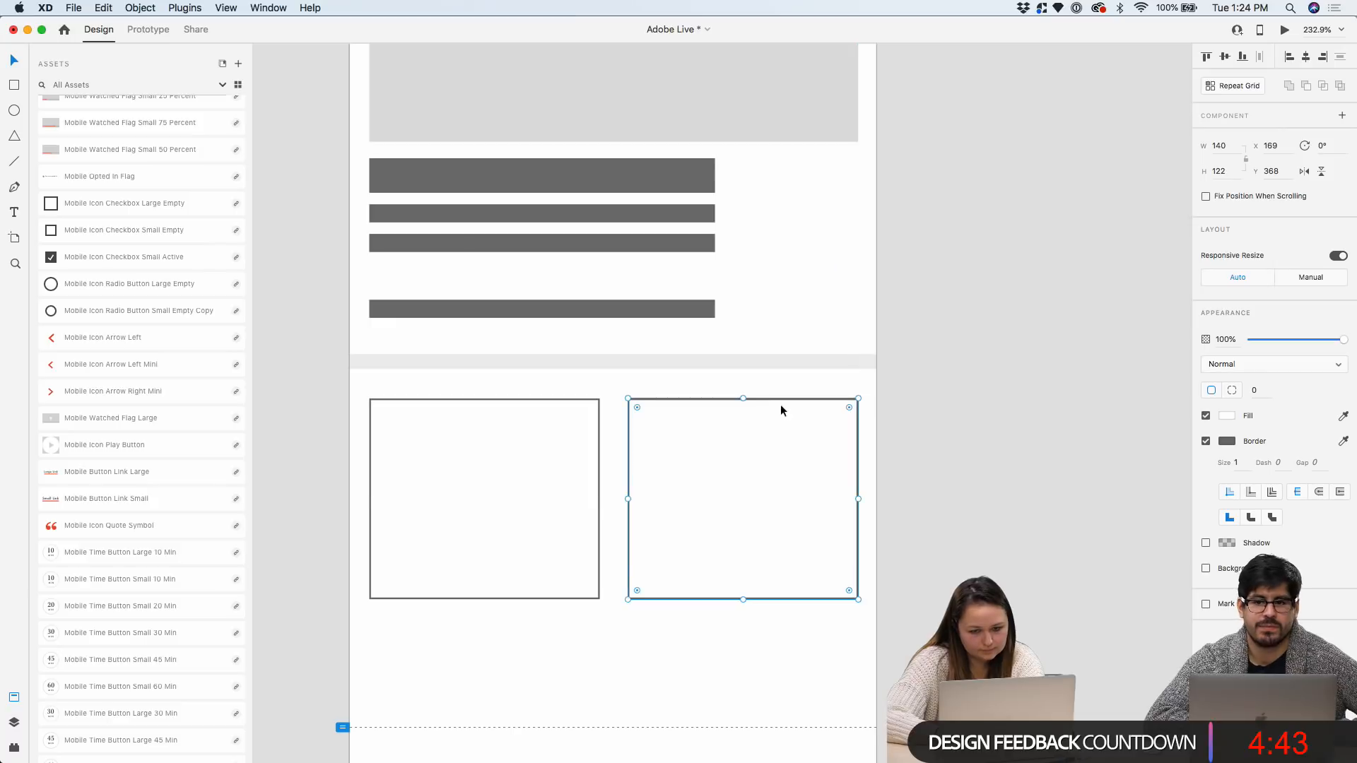
# Shorten both cards to height 101, fill them light grey and remove their borders
pyautogui.keyDown('shift'); pyautogui.click(595, 548); pyautogui.keyUp('shift')
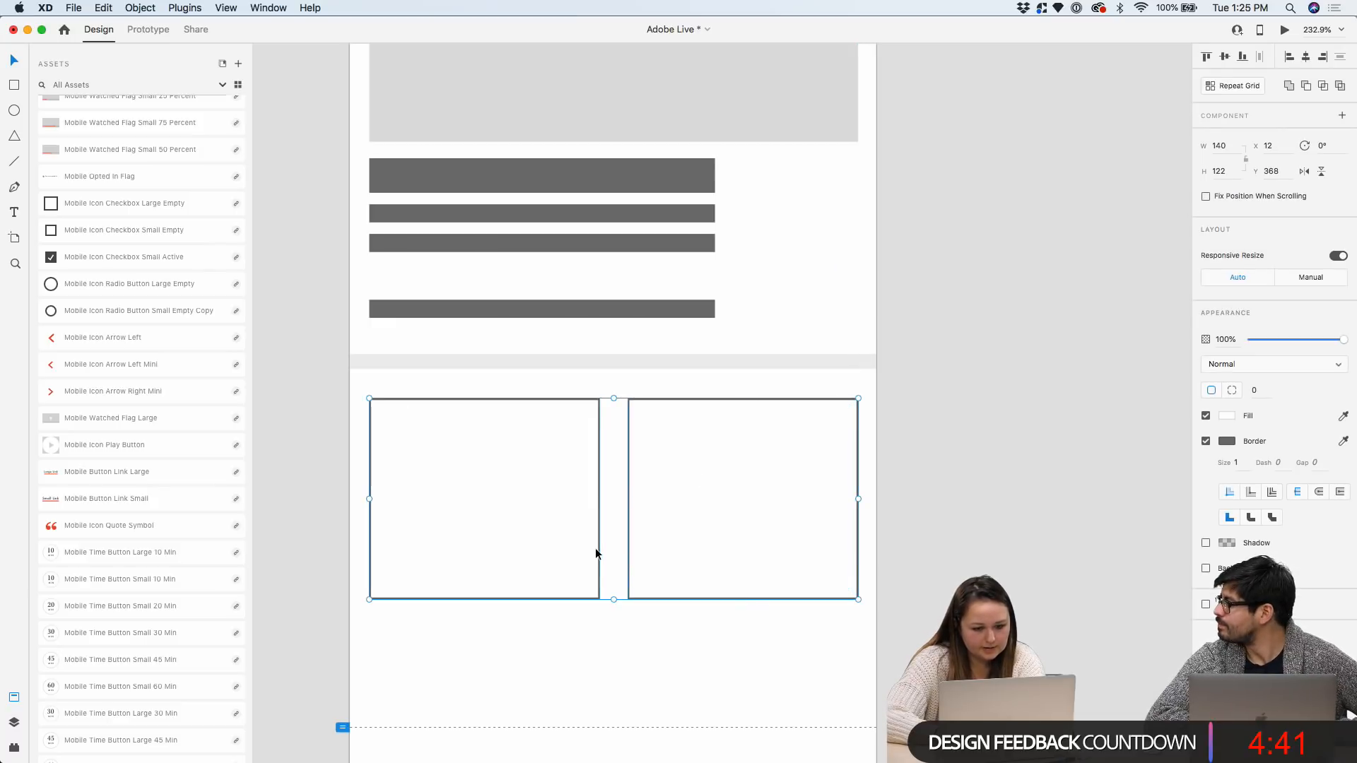
pyautogui.moveTo(613, 598); pyautogui.dragTo(614, 564)
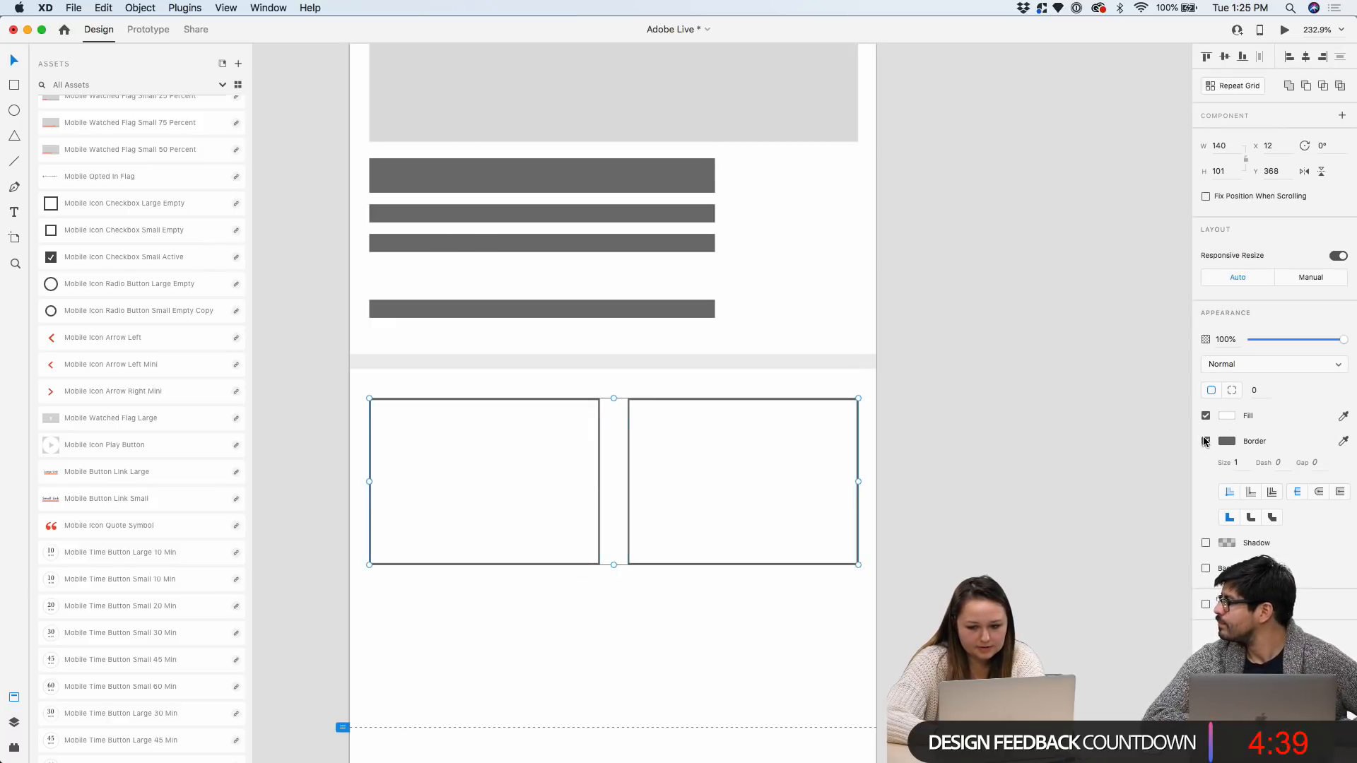
pyautogui.click(1228, 415)
pyautogui.moveTo(1064, 364); pyautogui.dragTo(1049, 348)
pyautogui.click(785, 427)
pyautogui.keyDown('shift'); pyautogui.click(515, 474); pyautogui.keyUp('shift')
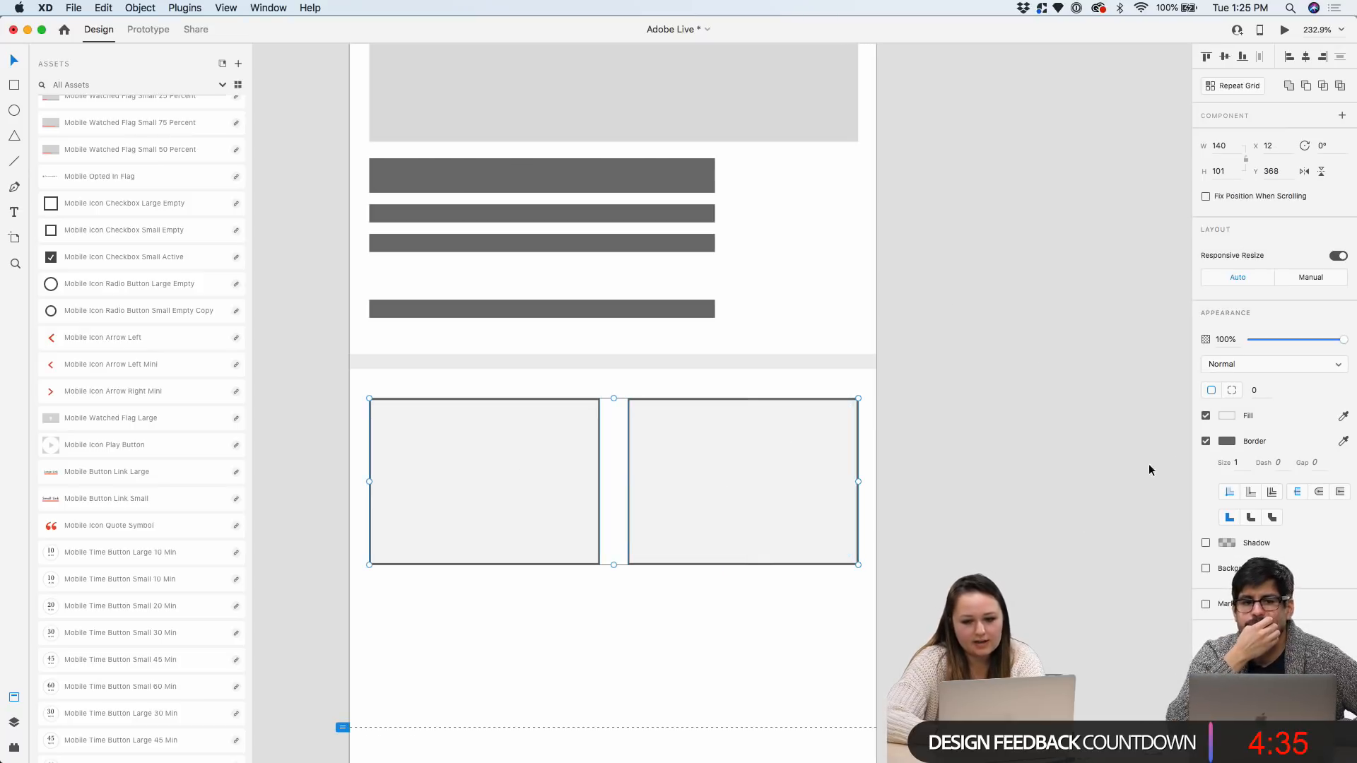
pyautogui.click(1205, 441)
pyautogui.click(1007, 422)
pyautogui.press('super+minus')
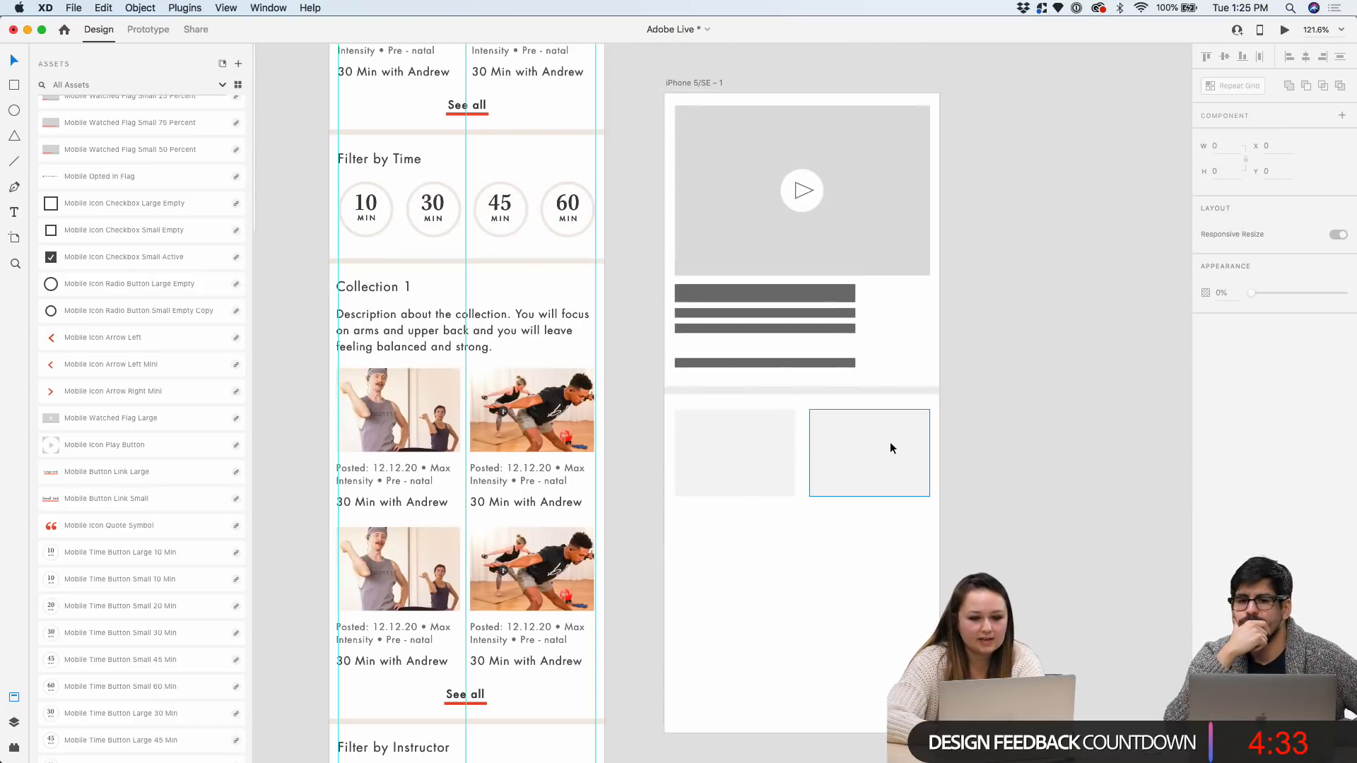
pyautogui.scroll(3, 722, 443)
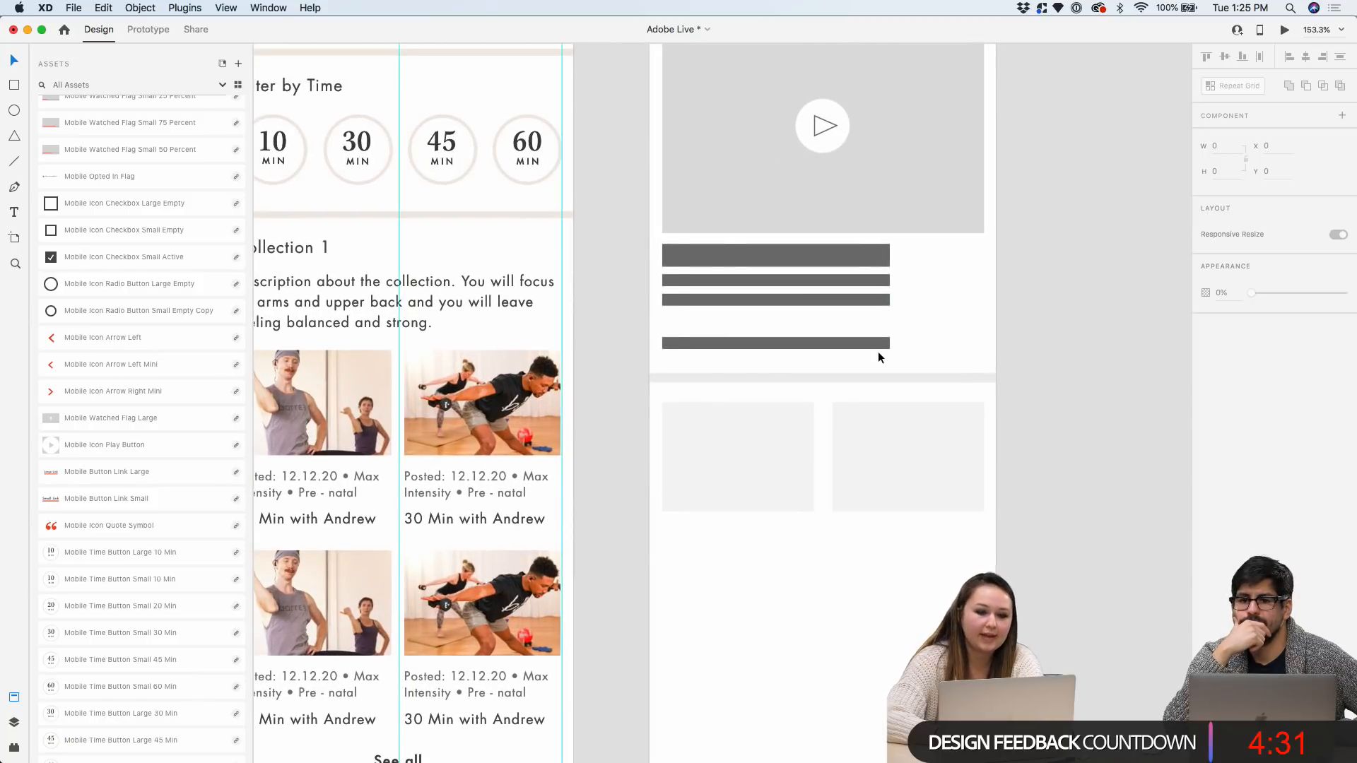
pyautogui.scroll(-5, 878, 351)
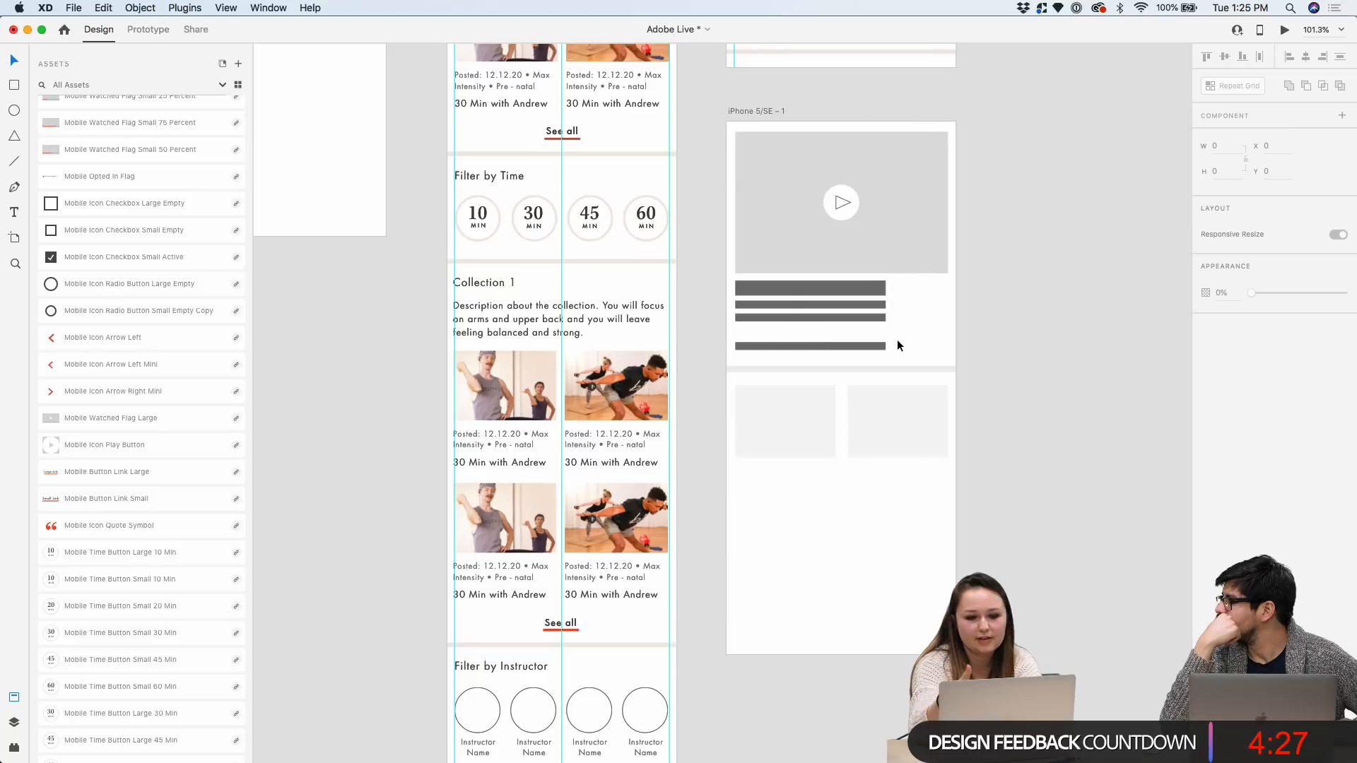
pyautogui.scroll(5, 922, 456)
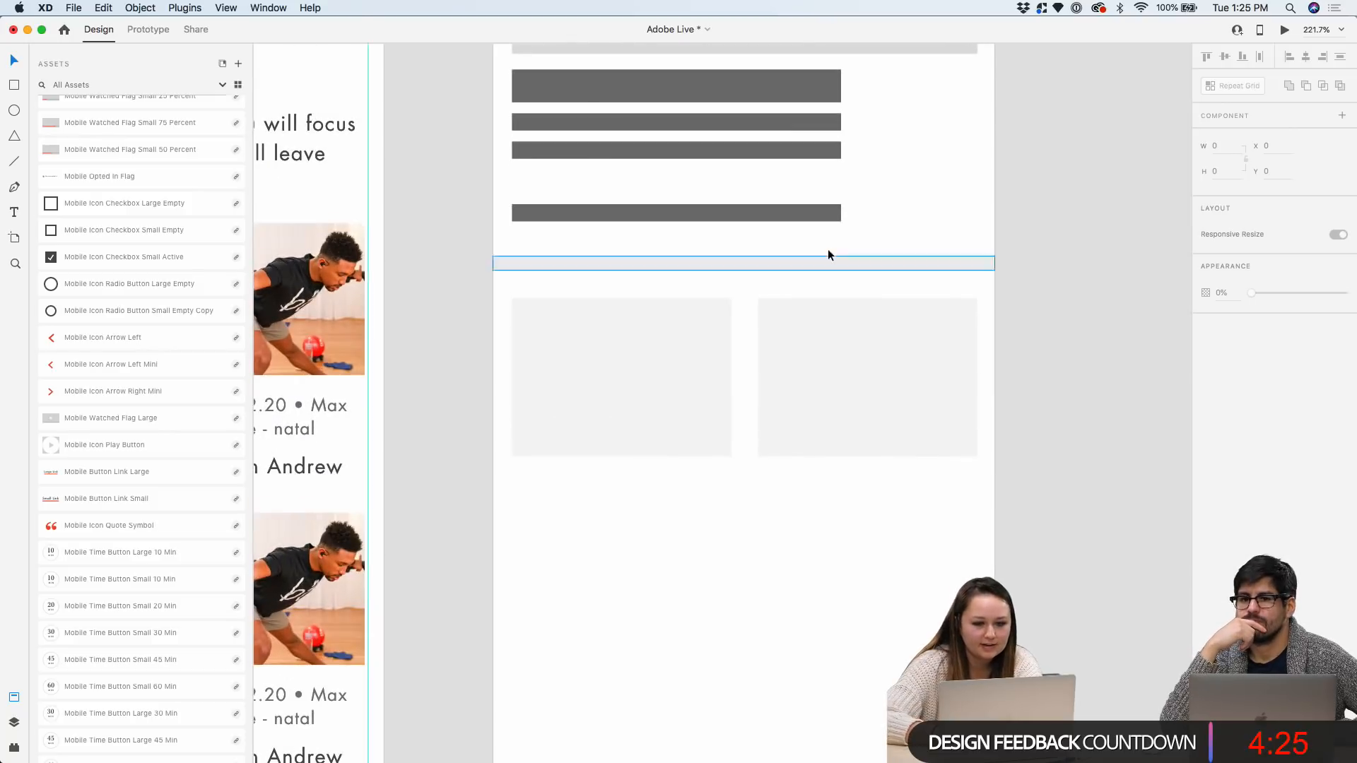
# Move two text bars below the cards and duplicate the card row further down
pyautogui.click(816, 93)
pyautogui.keyDown('shift'); pyautogui.click(815, 124); pyautogui.keyUp('shift')
pyautogui.moveTo(815, 122); pyautogui.dragTo(947, 487)
pyautogui.click(618, 366)
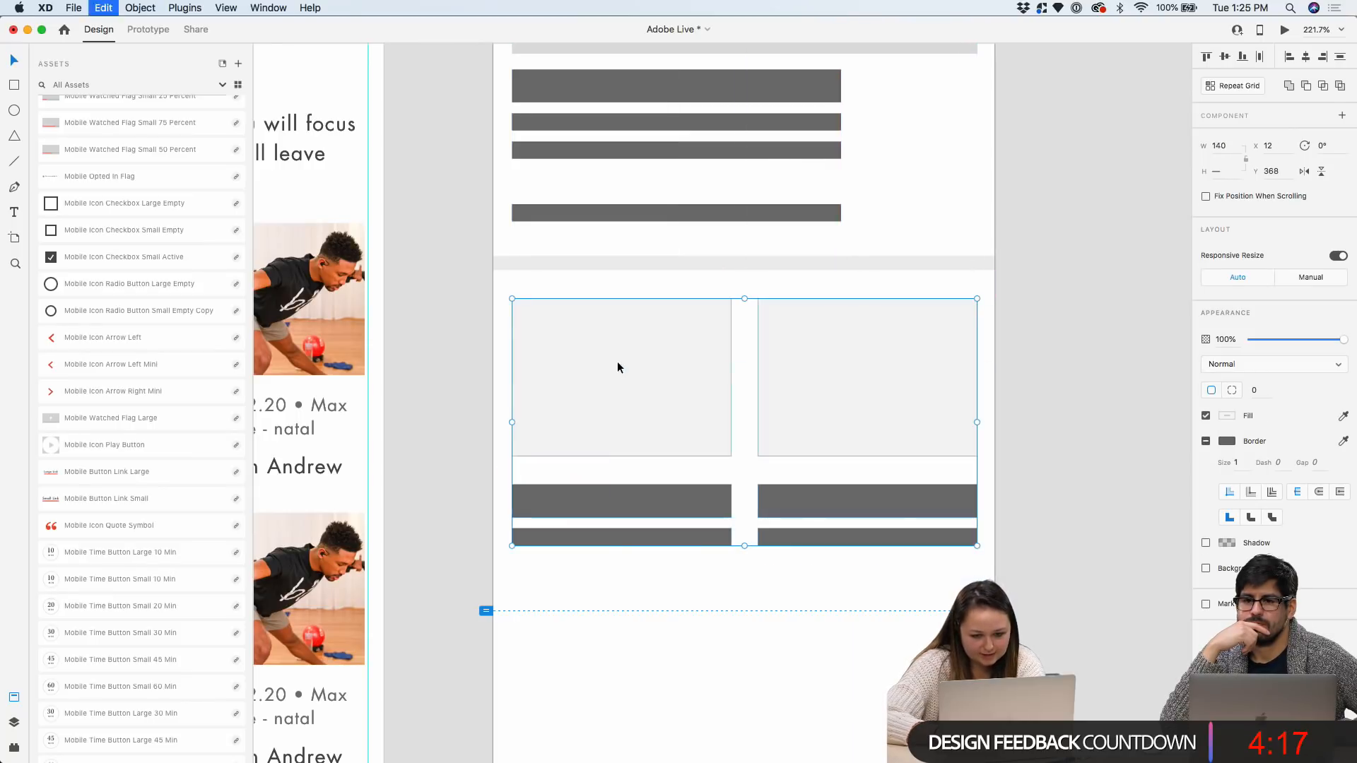
pyautogui.keyDown('alt'); pyautogui.moveTo(624, 354); pyautogui.dragTo(629, 632); pyautogui.keyUp('alt')
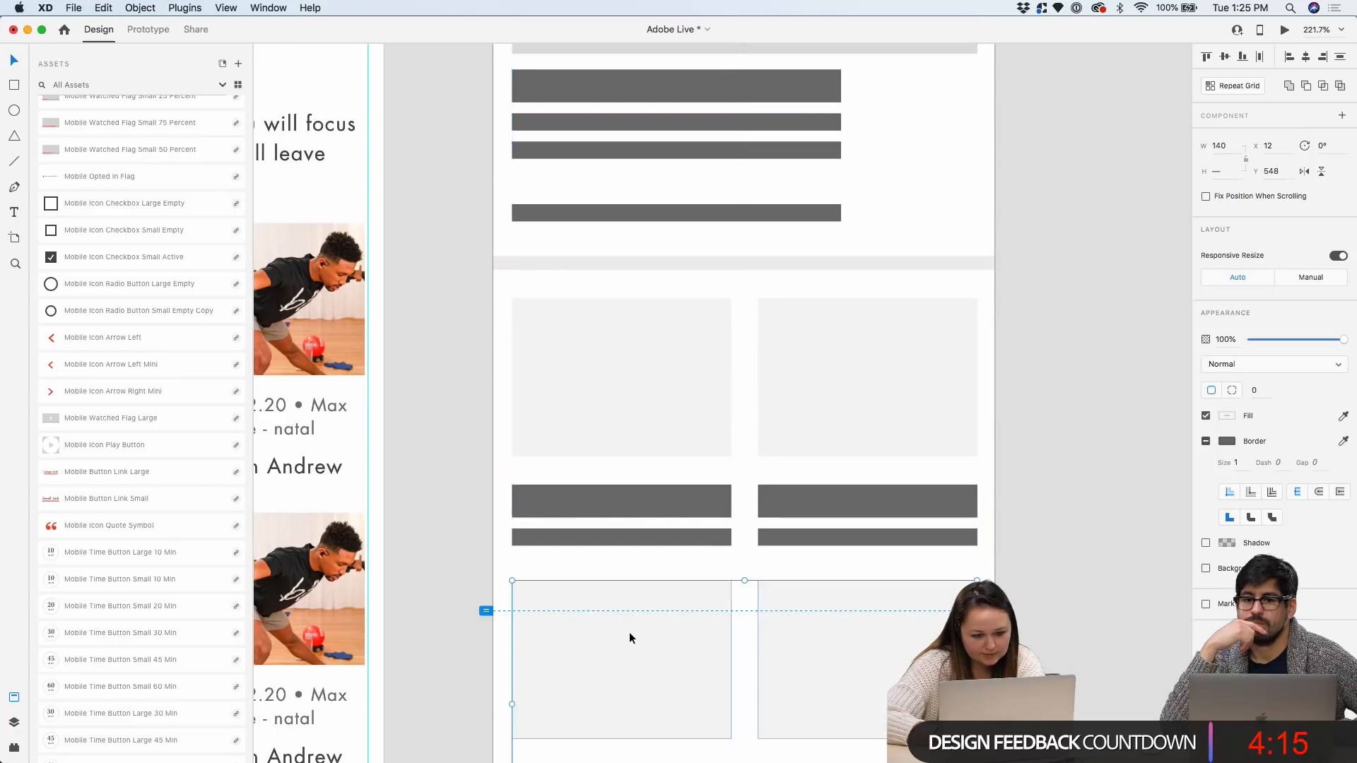
pyautogui.scroll(-5, 629, 632)
# Lengthen the iPhone 5/SE – 1 artboard downward to fit the extra cards
pyautogui.click(617, 142)
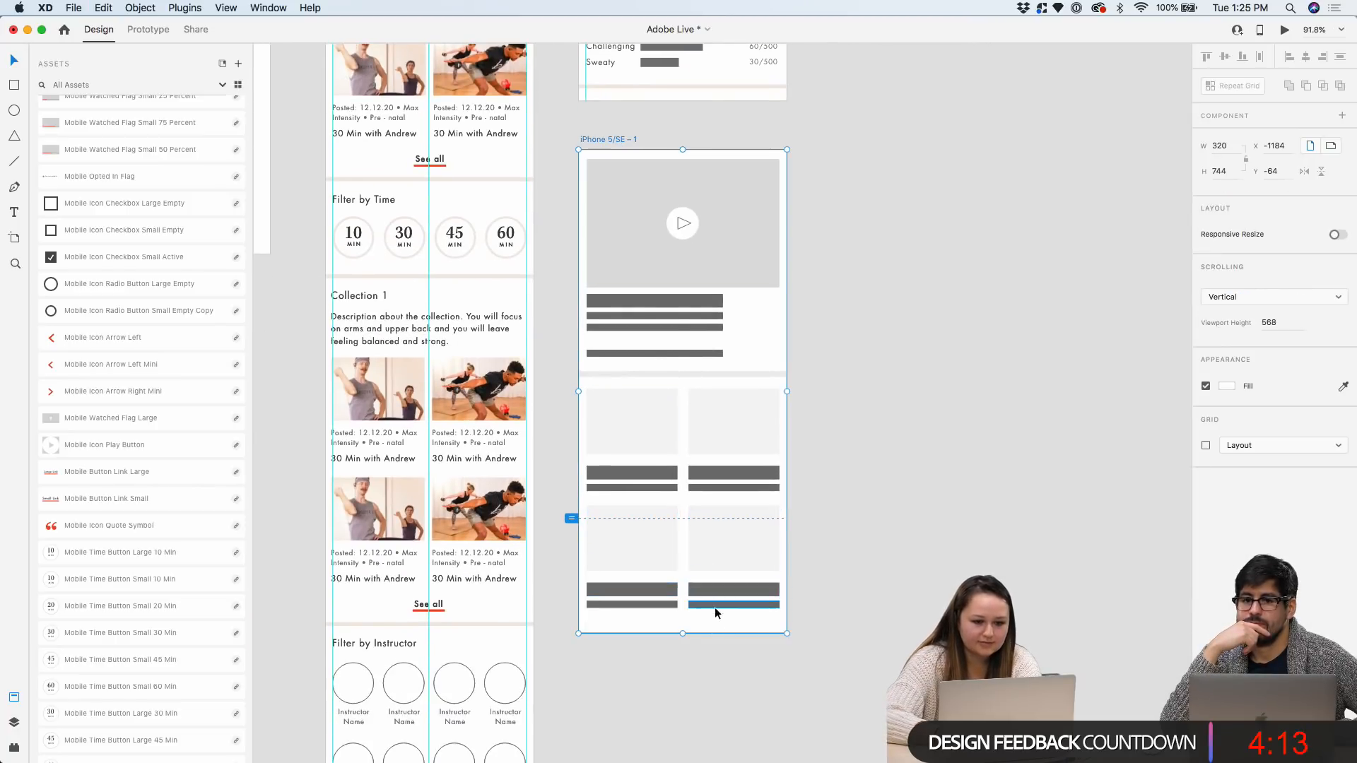
pyautogui.moveTo(683, 633); pyautogui.dragTo(683, 761)
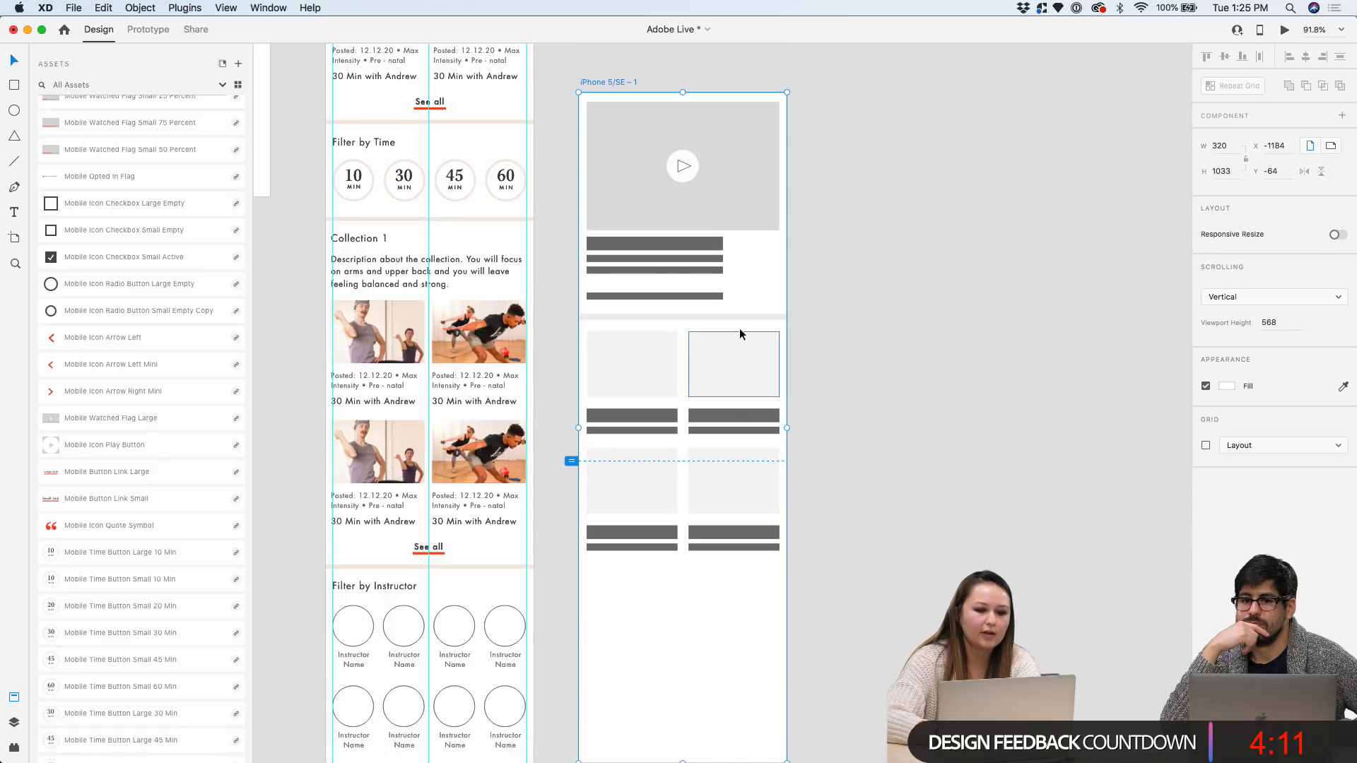
pyautogui.moveTo(880, 606); pyautogui.dragTo(626, 393)
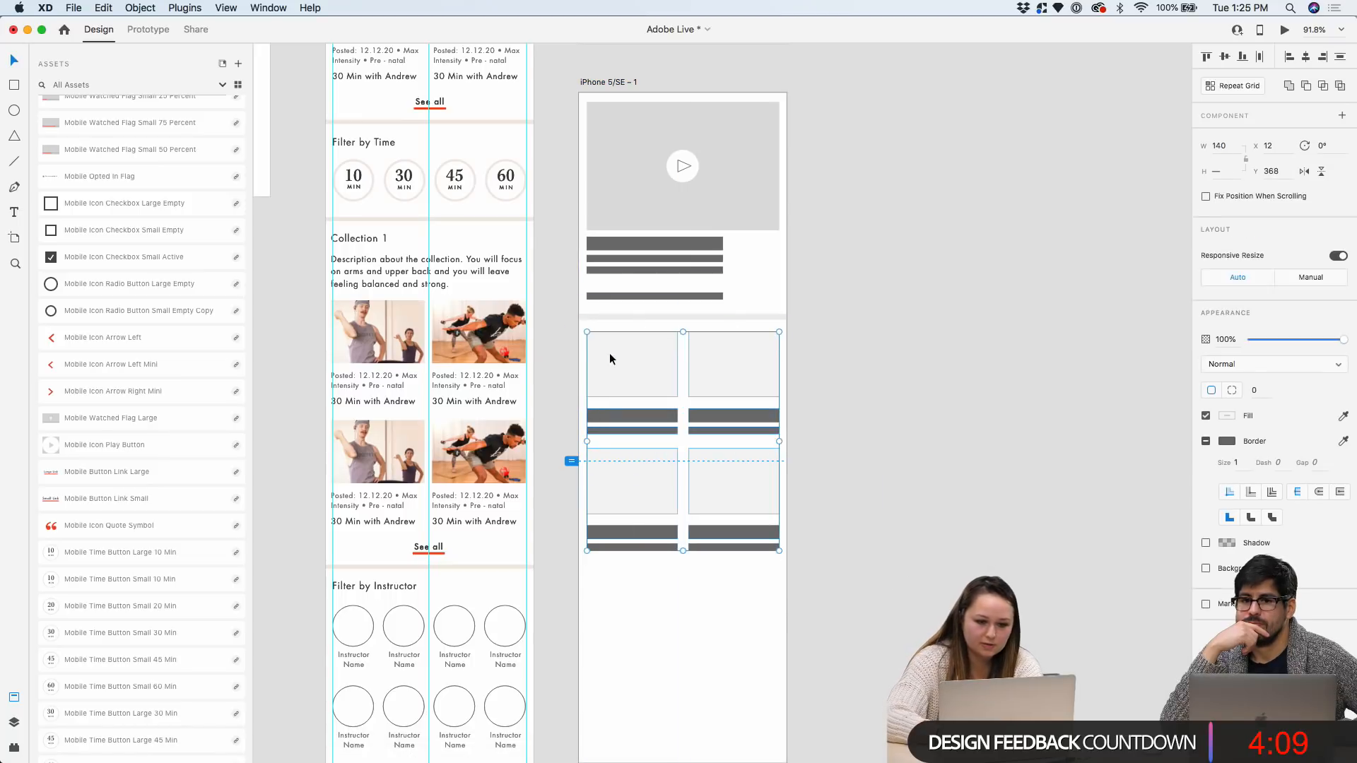
pyautogui.scroll(2, 612, 375)
# Copy a grey bar below the divider as a heading and make the cards a three-row repeat grid
pyautogui.click(624, 207)
pyautogui.moveTo(625, 208); pyautogui.dragTo(627, 324)
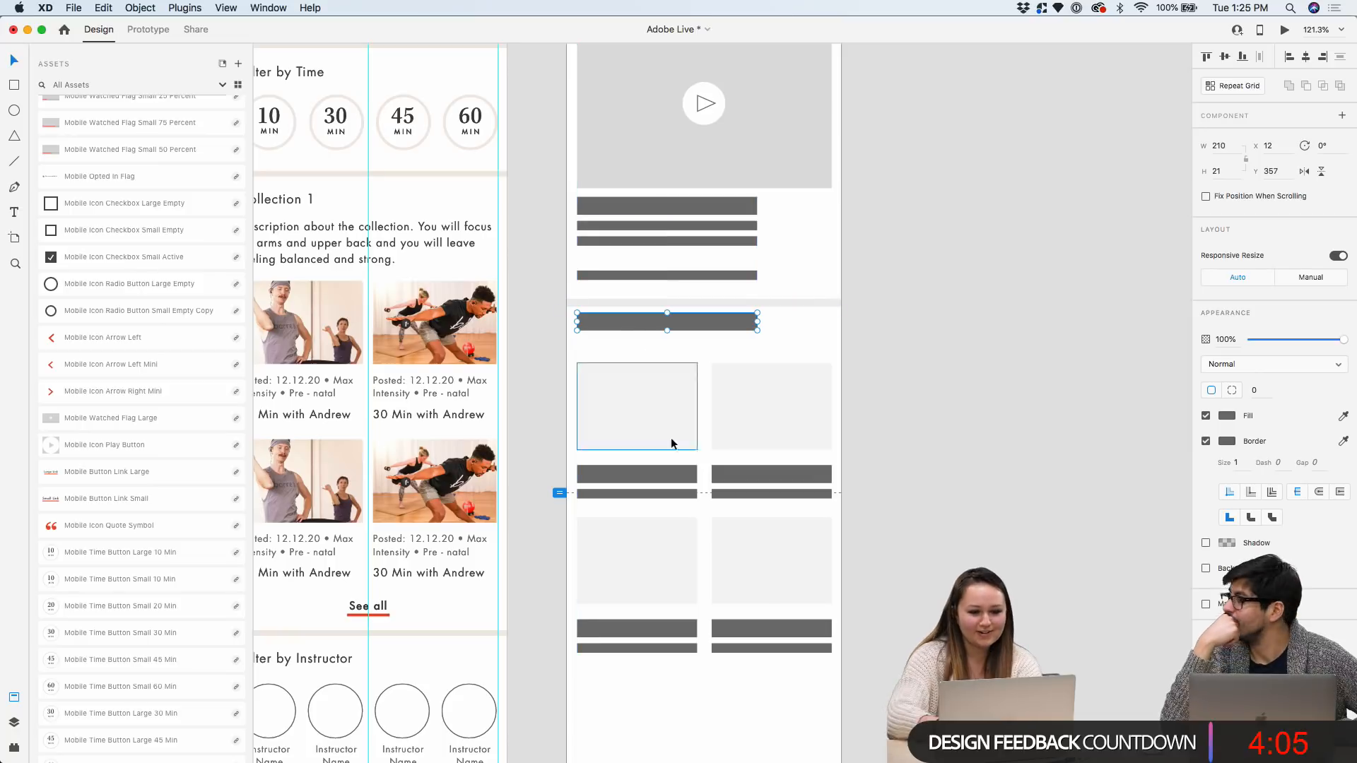
pyautogui.moveTo(841, 689); pyautogui.dragTo(582, 375)
pyautogui.press('super+r')
pyautogui.scroll(-5, 685, 532)
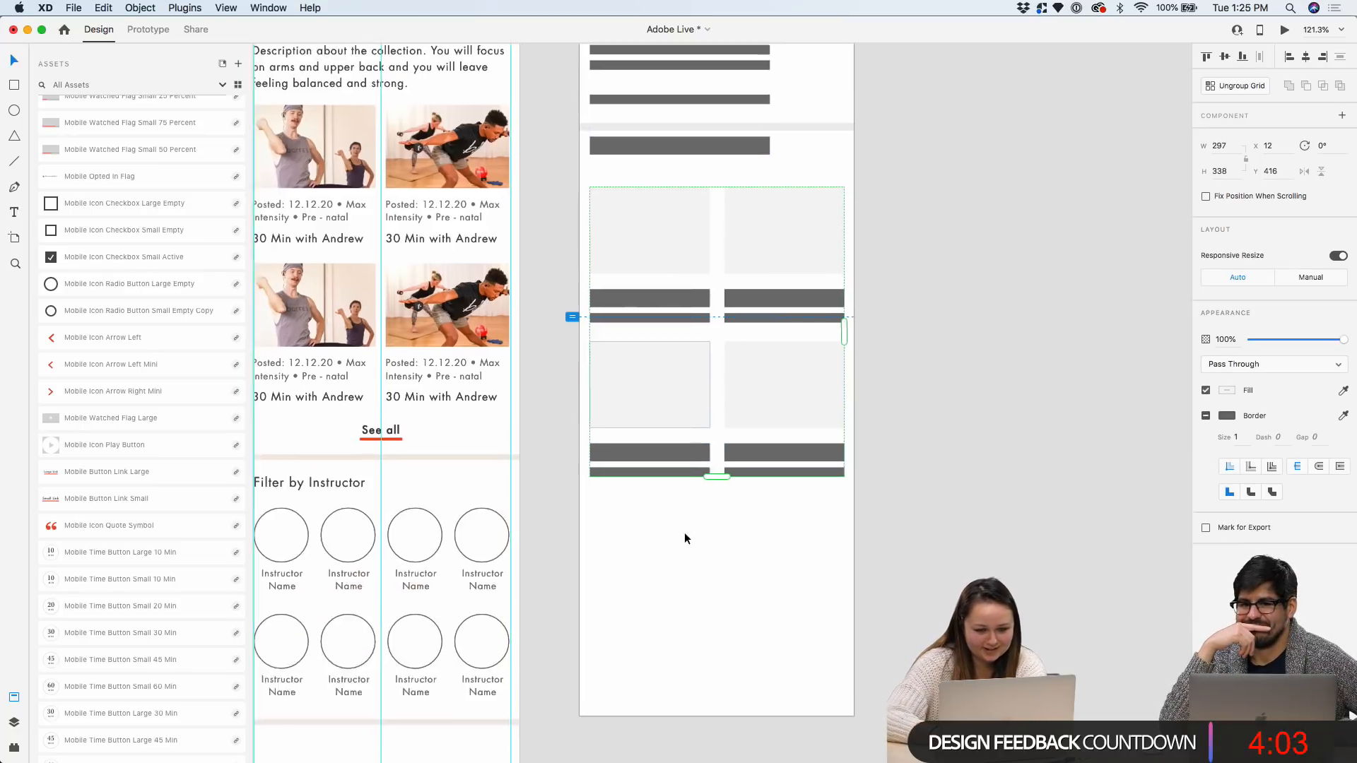
pyautogui.moveTo(719, 416); pyautogui.dragTo(718, 579)
pyautogui.scroll(-5, 718, 579)
pyautogui.scroll(-2, 711, 575)
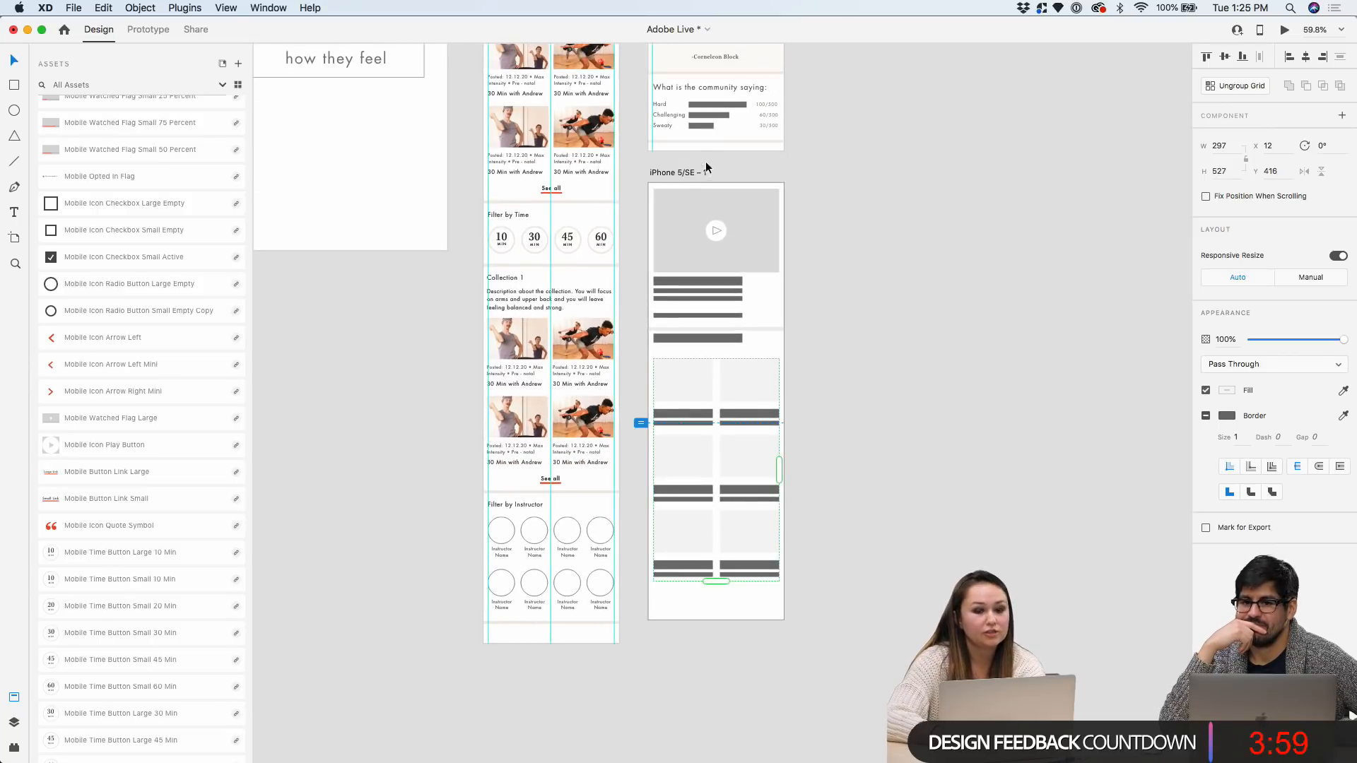
# Duplicate iPhone 5/SE – 1 as iPhone 5/SE – 2 and shrink its card grid to two rows
pyautogui.click(693, 171)
pyautogui.press('super+d')
pyautogui.click(1021, 358)
pyautogui.click(918, 515)
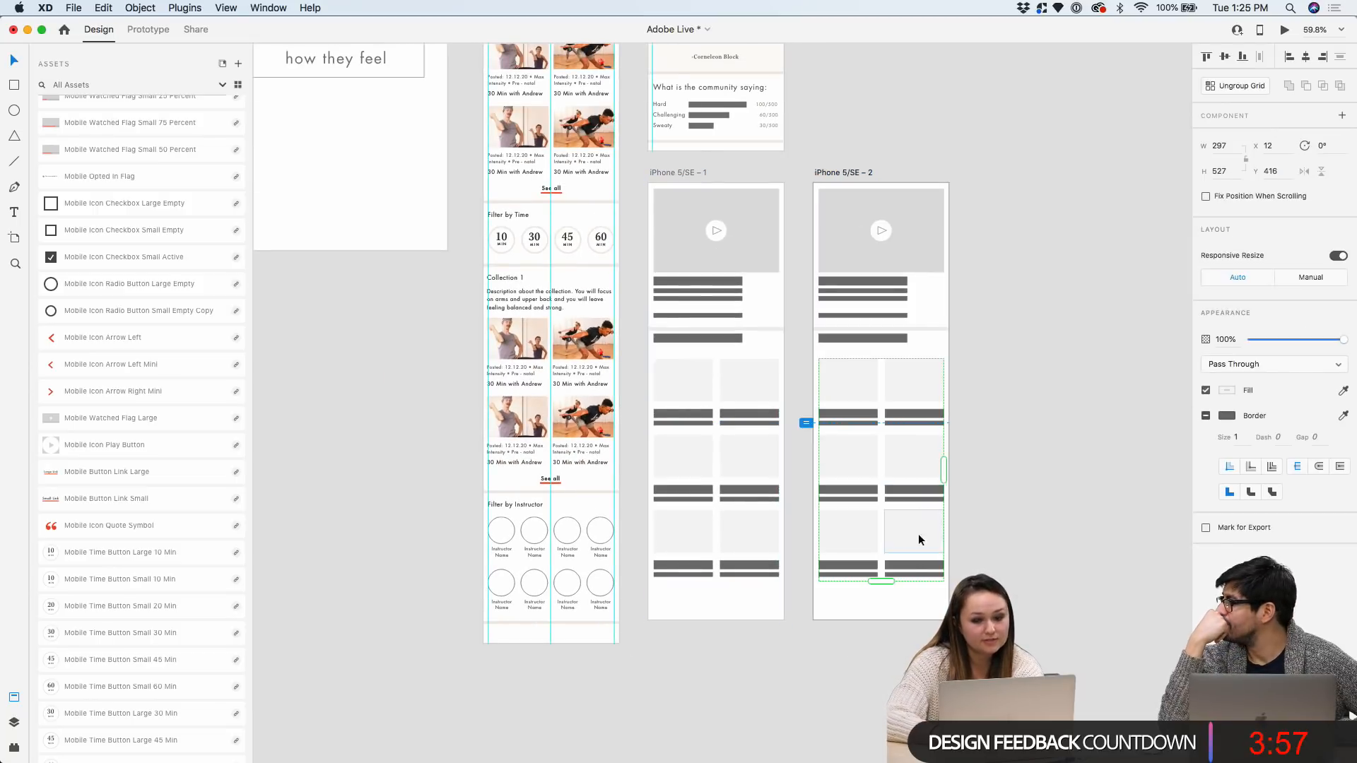
pyautogui.moveTo(881, 578); pyautogui.dragTo(886, 509)
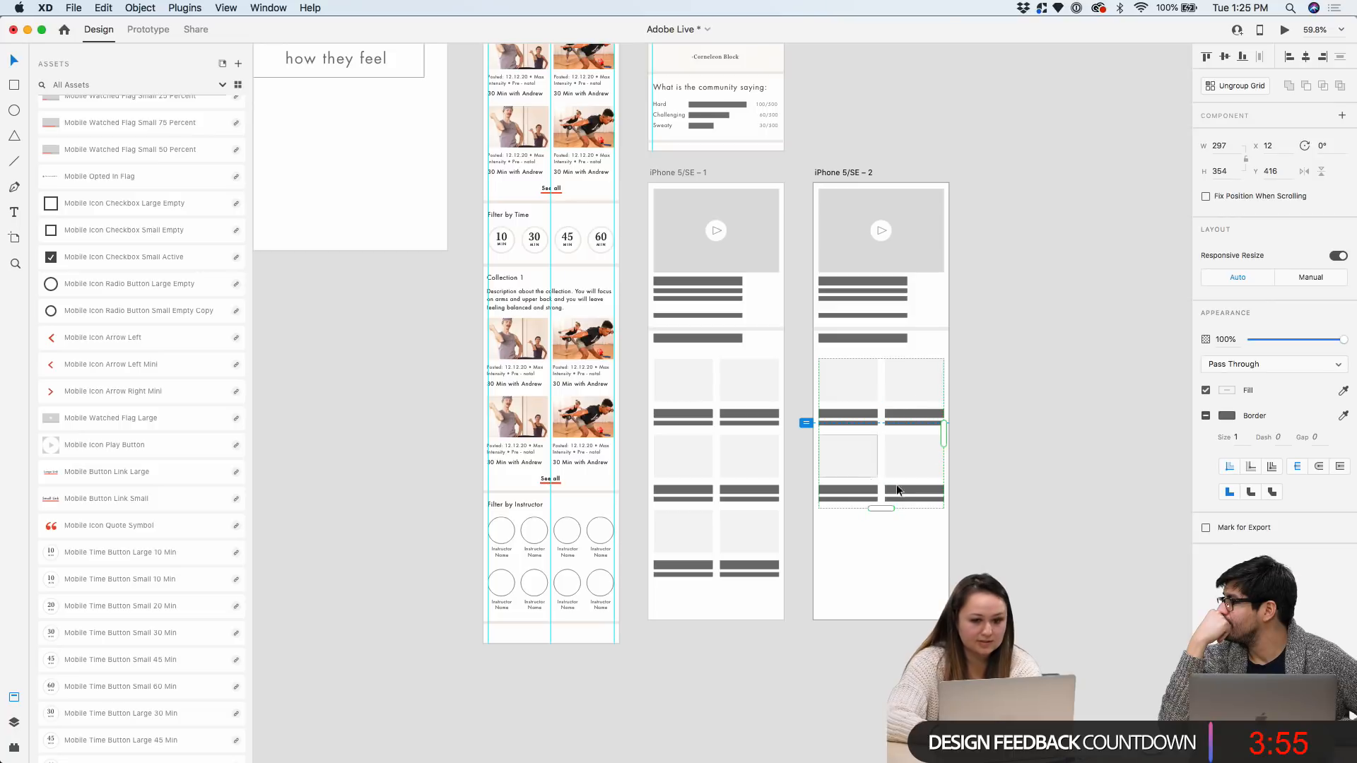
pyautogui.press('Escape')
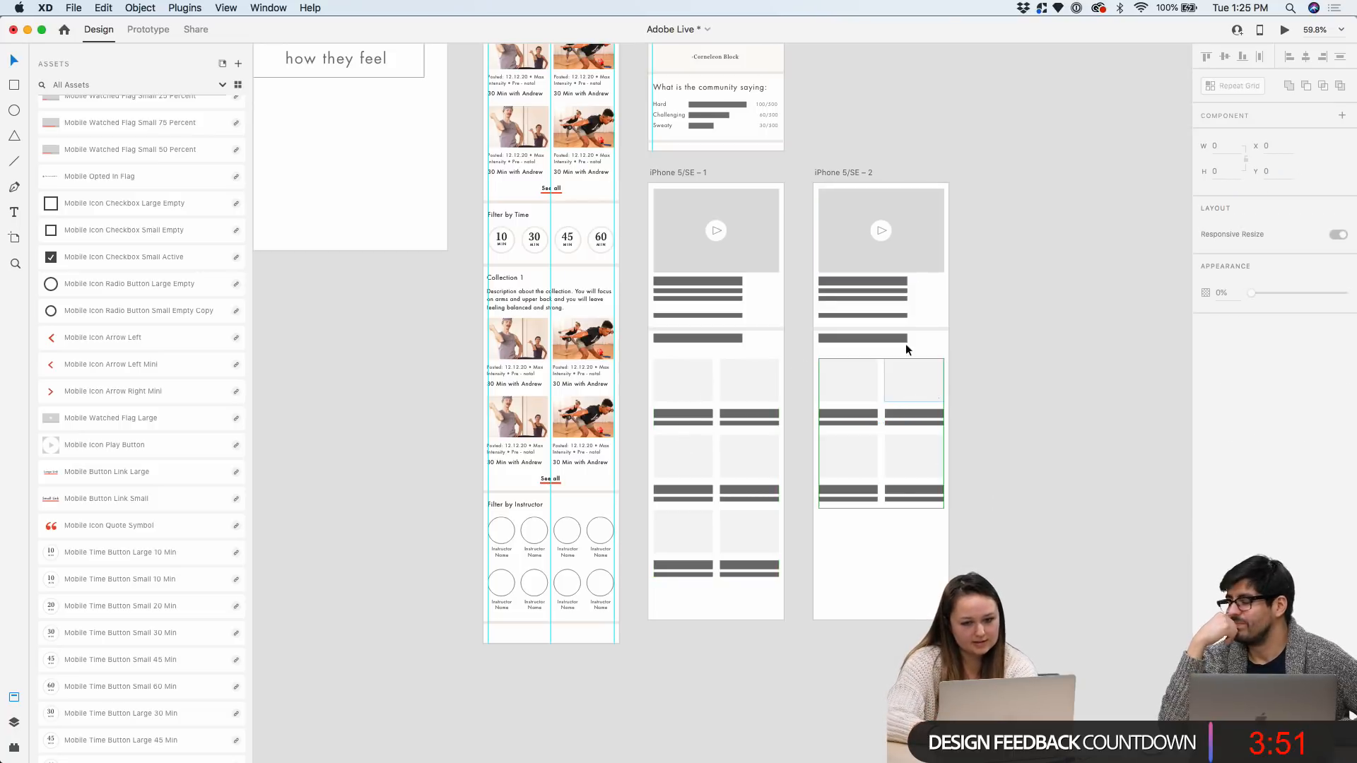
# Move the lower content down and repeat the top video block to add a second one
pyautogui.click(867, 171)
pyautogui.moveTo(979, 570); pyautogui.dragTo(885, 421)
pyautogui.scroll(3, 856, 371)
pyautogui.scroll(-3, 901, 269)
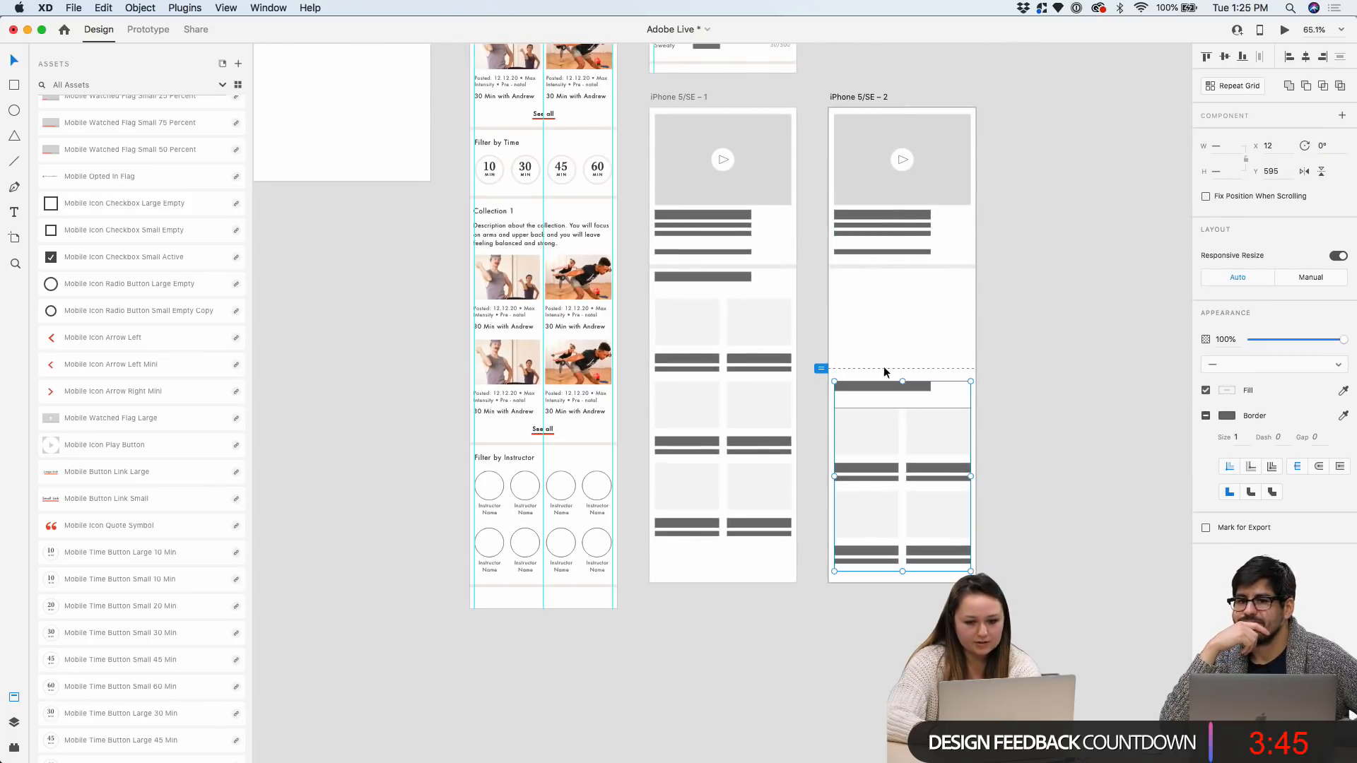
pyautogui.click(905, 263)
pyautogui.click(927, 201)
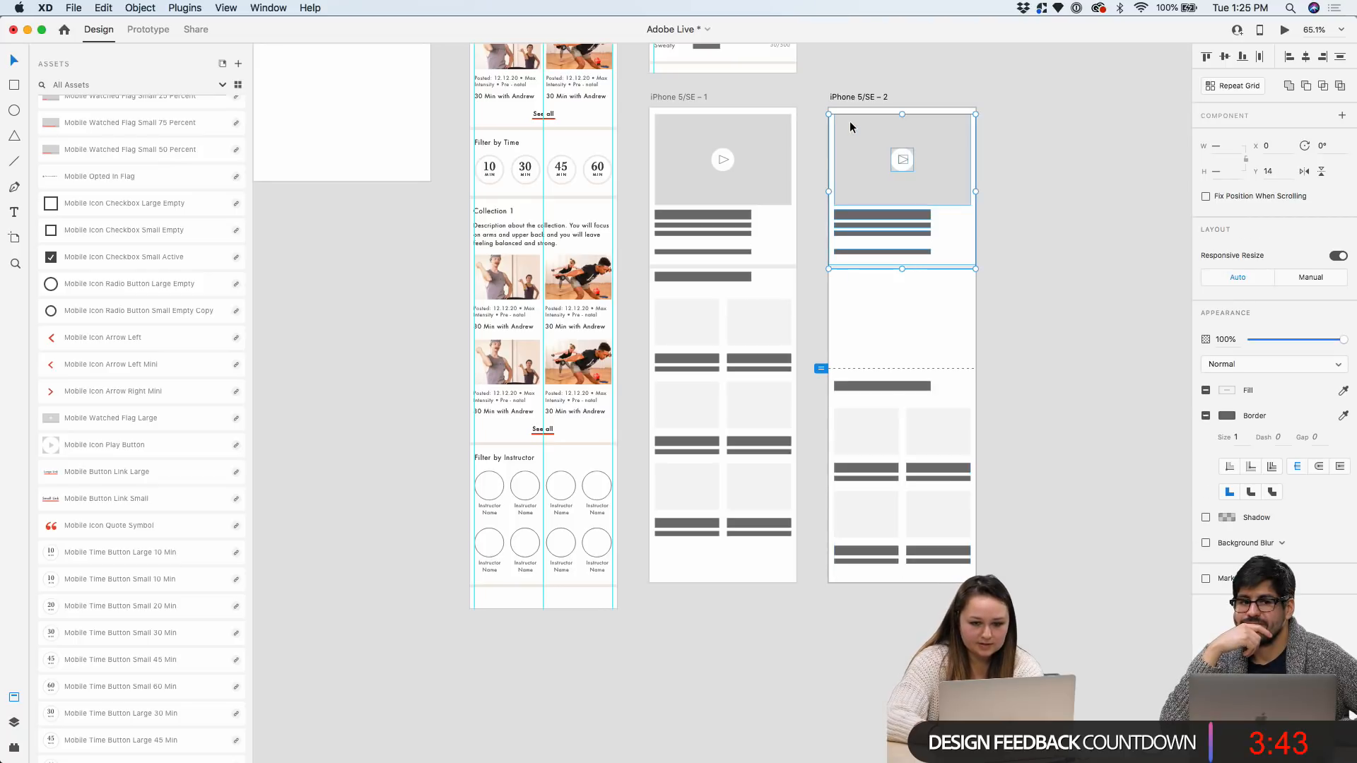
pyautogui.scroll(-3, 896, 170)
pyautogui.moveTo(901, 222); pyautogui.dragTo(903, 309)
pyautogui.scroll(3, 1012, 292)
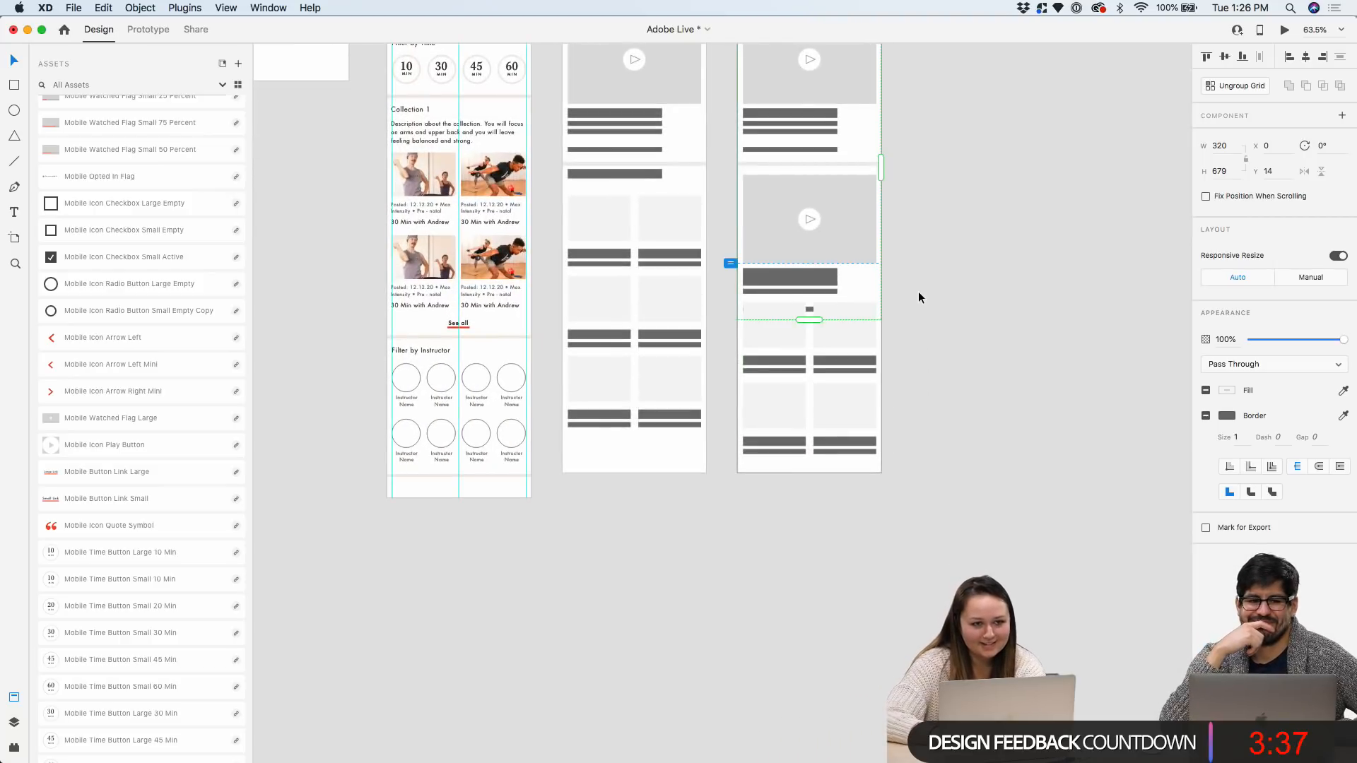
pyautogui.scroll(4, 892, 423)
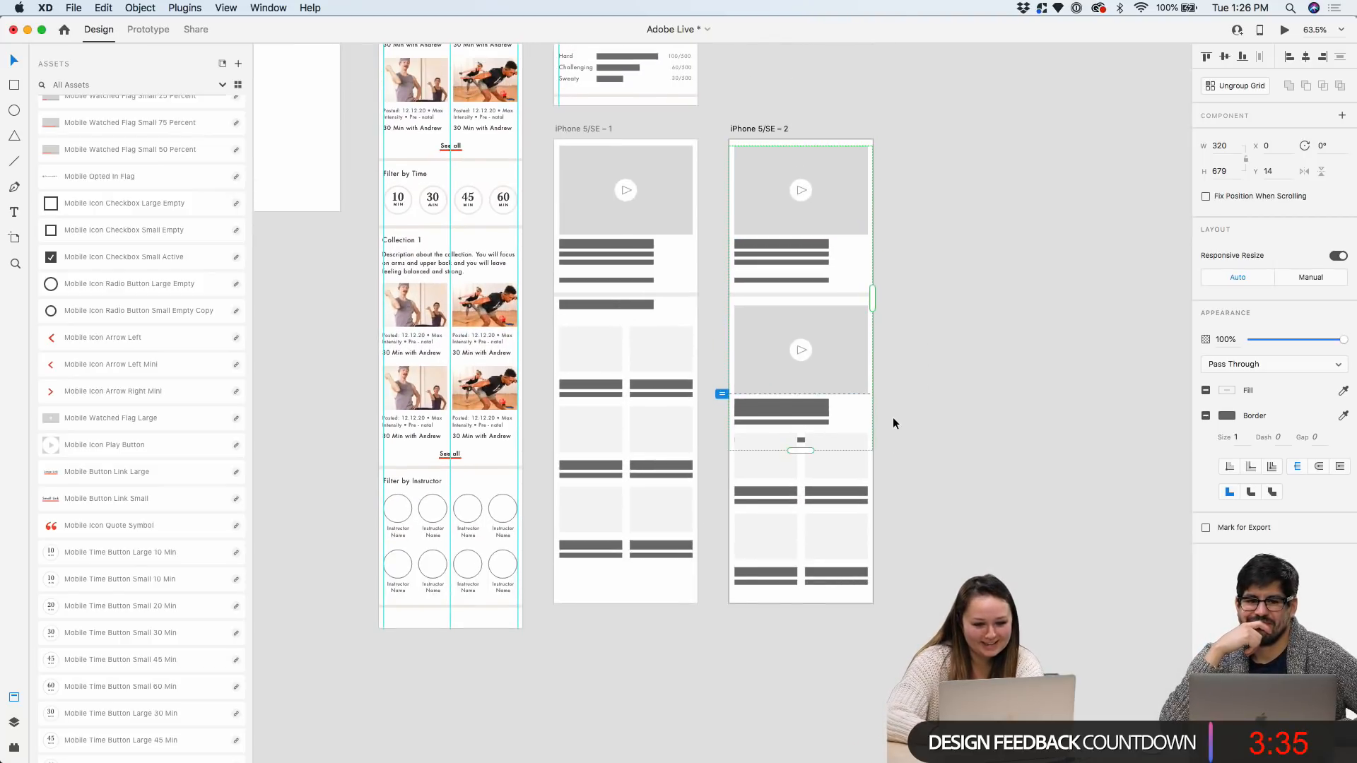
pyautogui.click(767, 144)
pyautogui.scroll(-2, 827, 557)
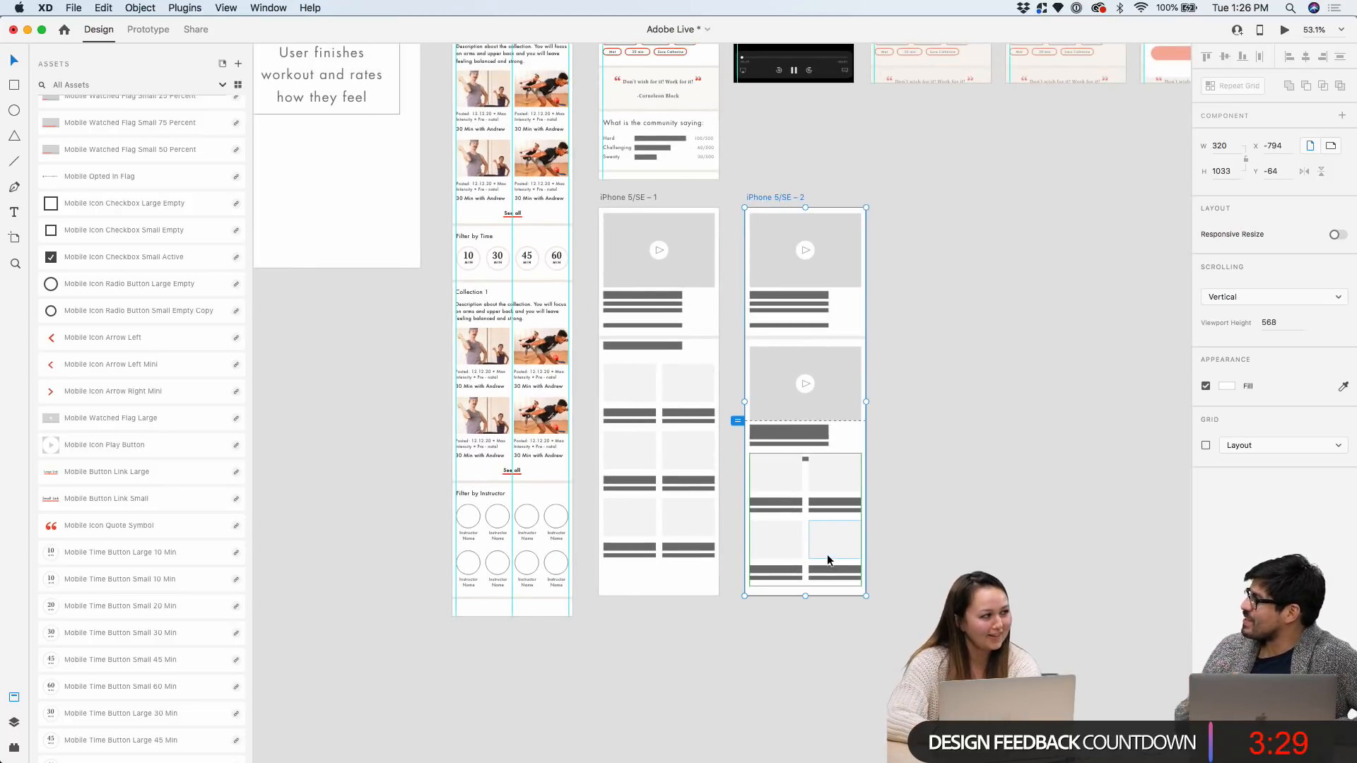
# Lengthen the iPhone 5/SE – 2 artboard and drag its card grid lower
pyautogui.scroll(2, 829, 558)
pyautogui.scroll(-1, 834, 591)
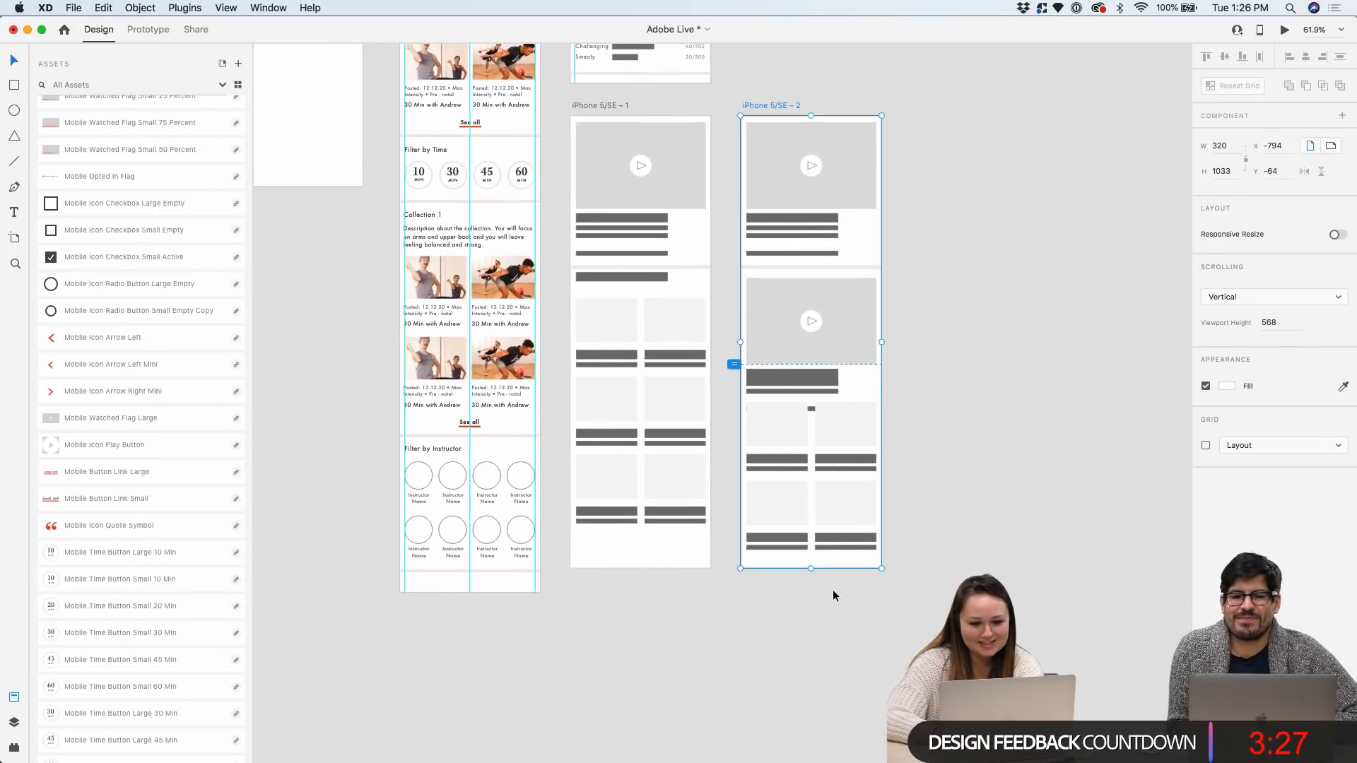
pyautogui.moveTo(811, 569); pyautogui.dragTo(812, 652)
pyautogui.moveTo(841, 424); pyautogui.dragTo(850, 460)
pyautogui.click(903, 385)
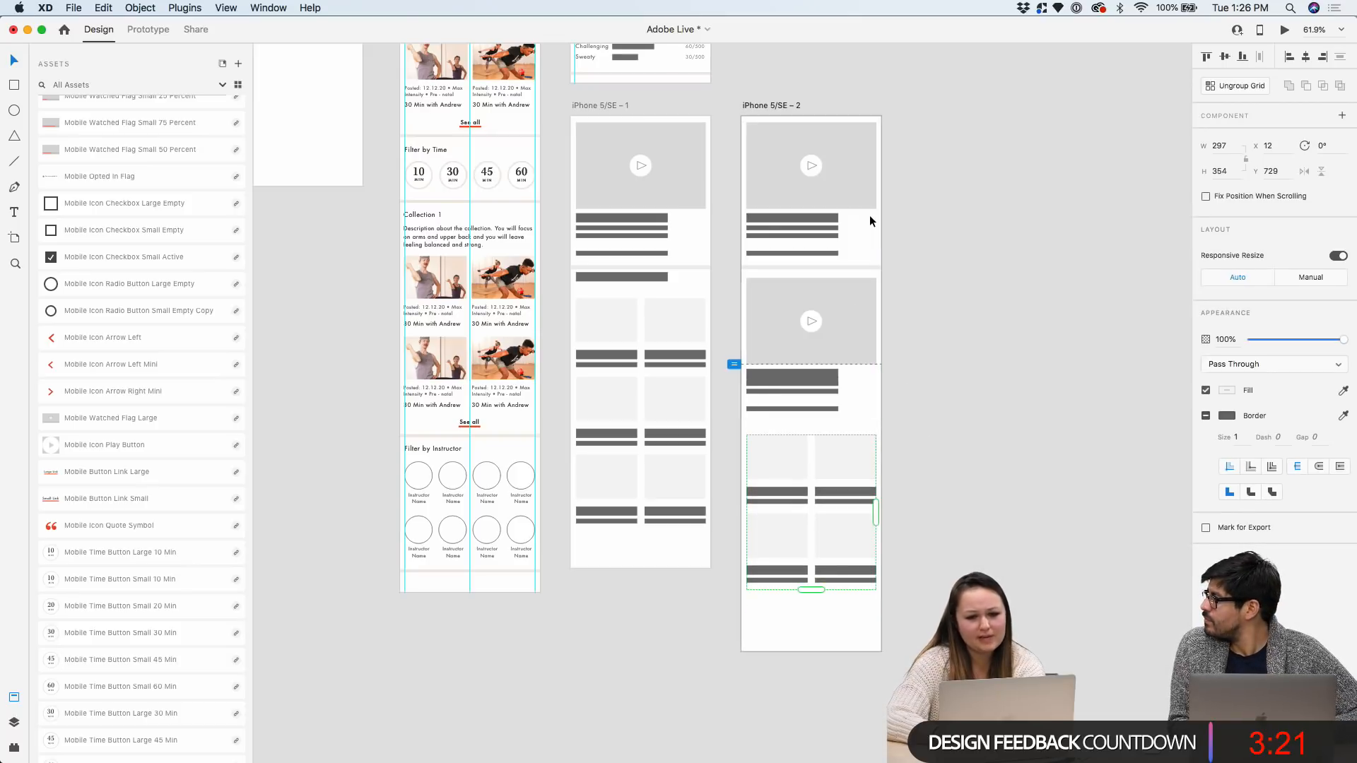
# Save the document with Cmd+S after checking the first artboard's heading bar
pyautogui.scroll(3, 651, 440)
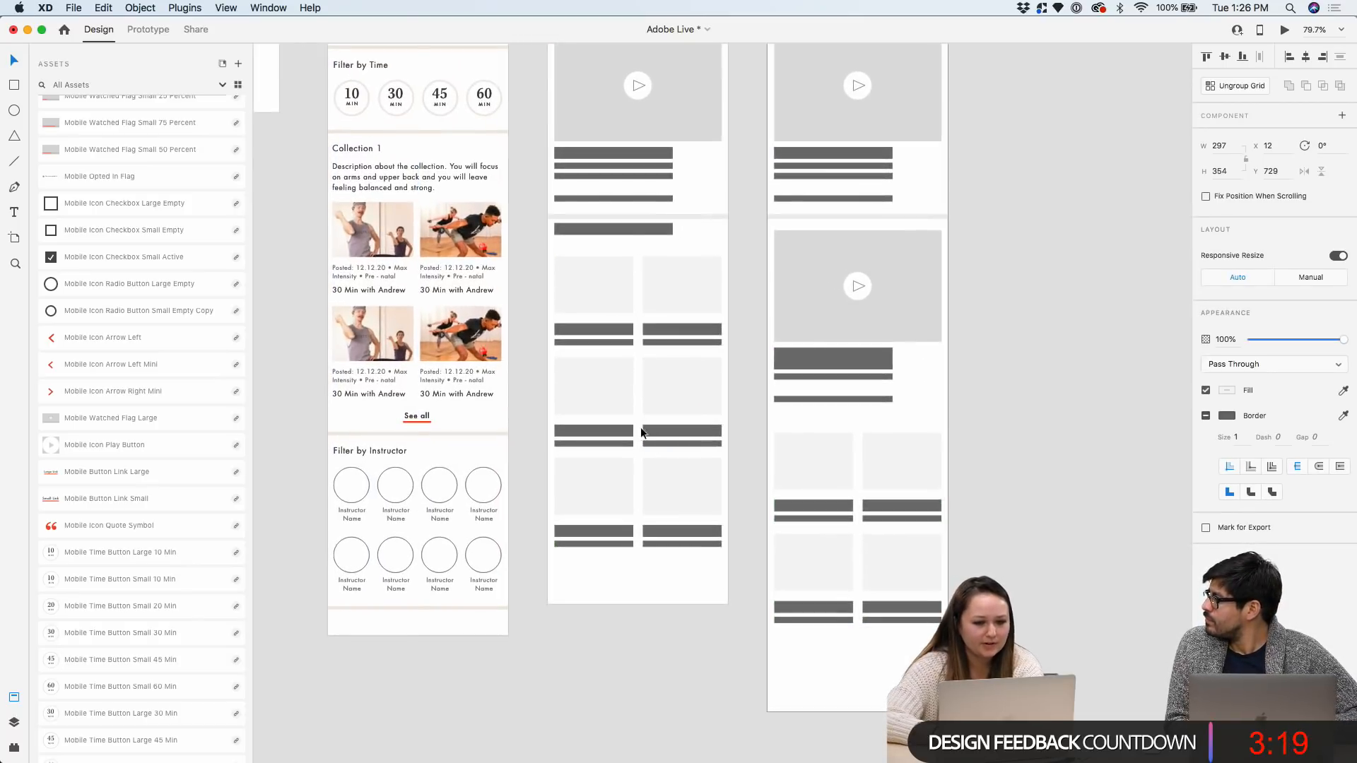
pyautogui.scroll(2, 623, 233)
pyautogui.click(622, 230)
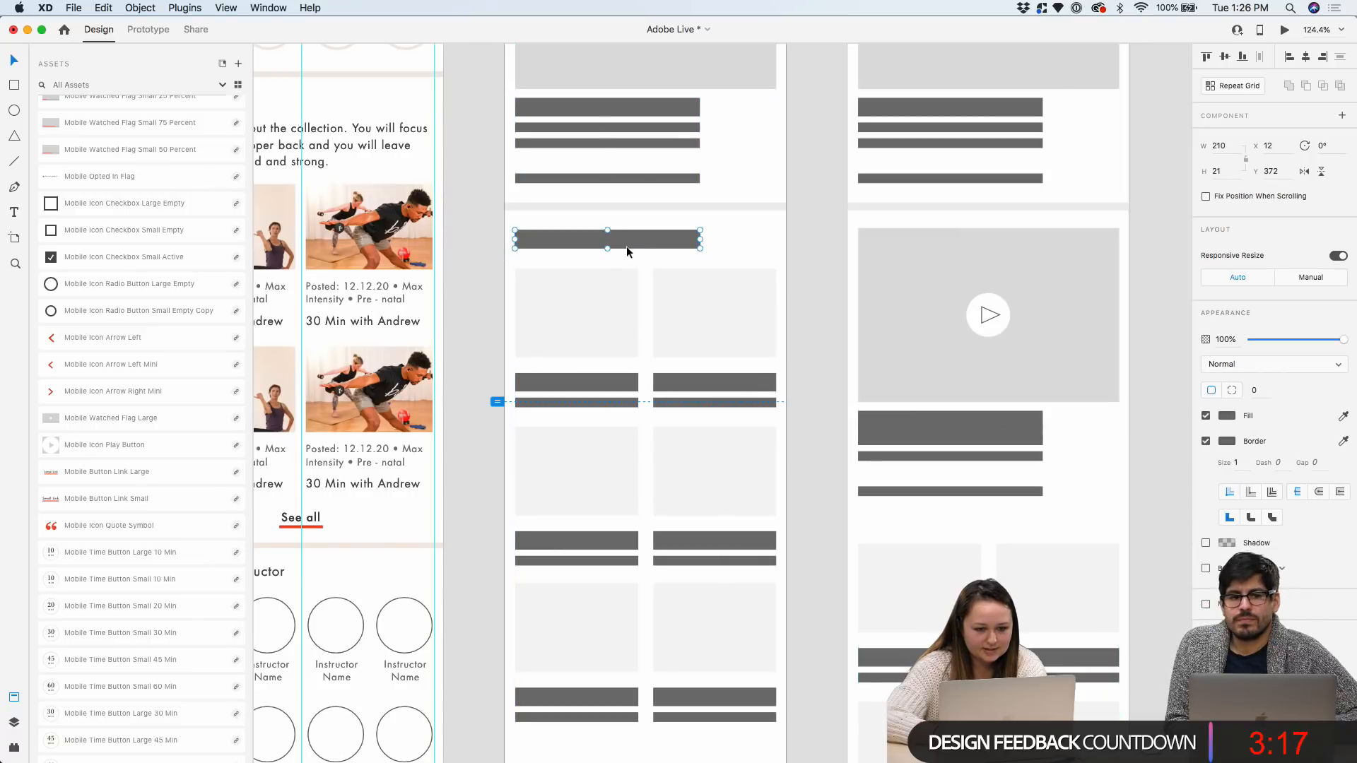
pyautogui.scroll(-4, 621, 236)
pyautogui.click(642, 99)
pyautogui.press('super+s')
pyautogui.scroll(-2, 642, 100)
pyautogui.scroll(2, 641, 100)
pyautogui.click(728, 348)
pyautogui.hscroll(1, 722, 349)
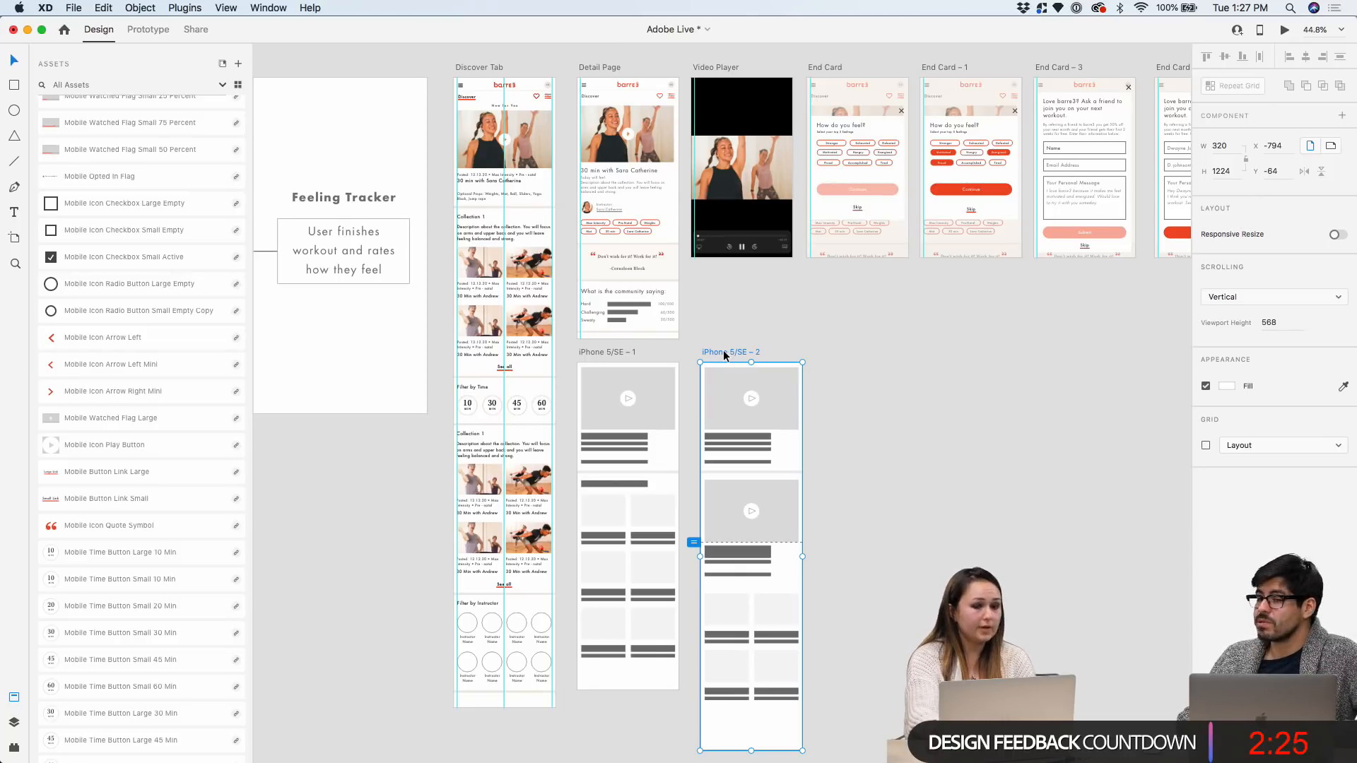
# Drag the iPhone 5/SE – 2 artboard by its title a little left toward iPhone 5/SE – 1
pyautogui.scroll(3, 719, 410)
pyautogui.moveTo(709, 315); pyautogui.dragTo(687, 313)
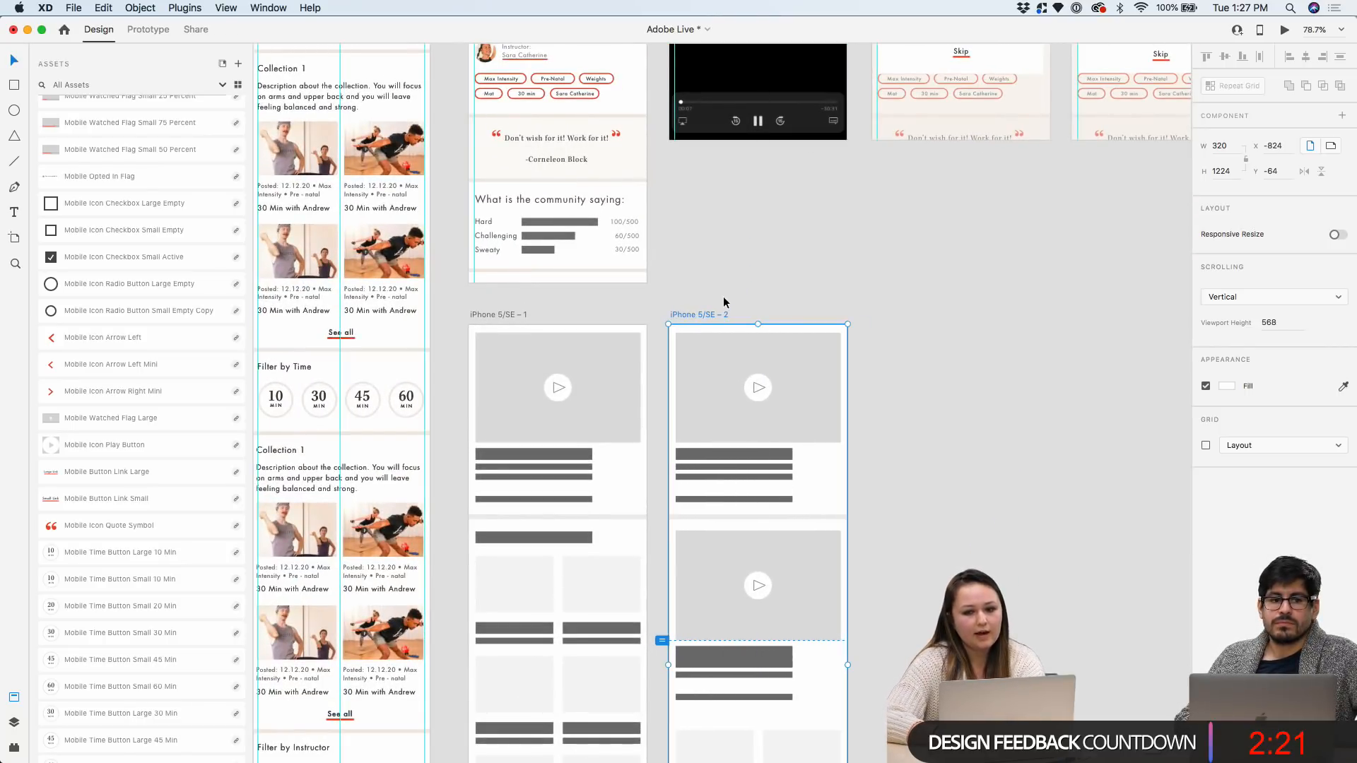
pyautogui.scroll(-2, 721, 305)
pyautogui.scroll(-3, 792, 231)
pyautogui.scroll(3, 866, 163)
pyautogui.scroll(2, 896, 258)
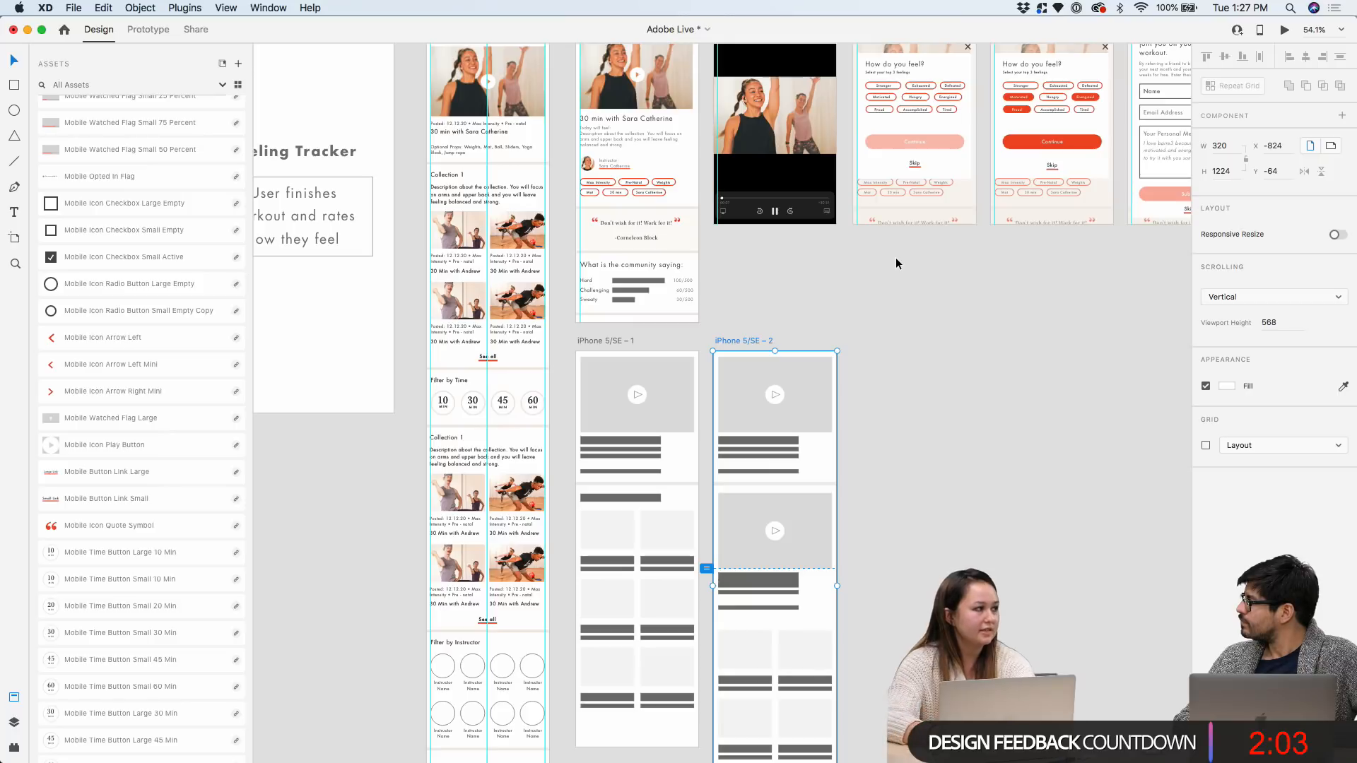
pyautogui.scroll(3, 822, 285)
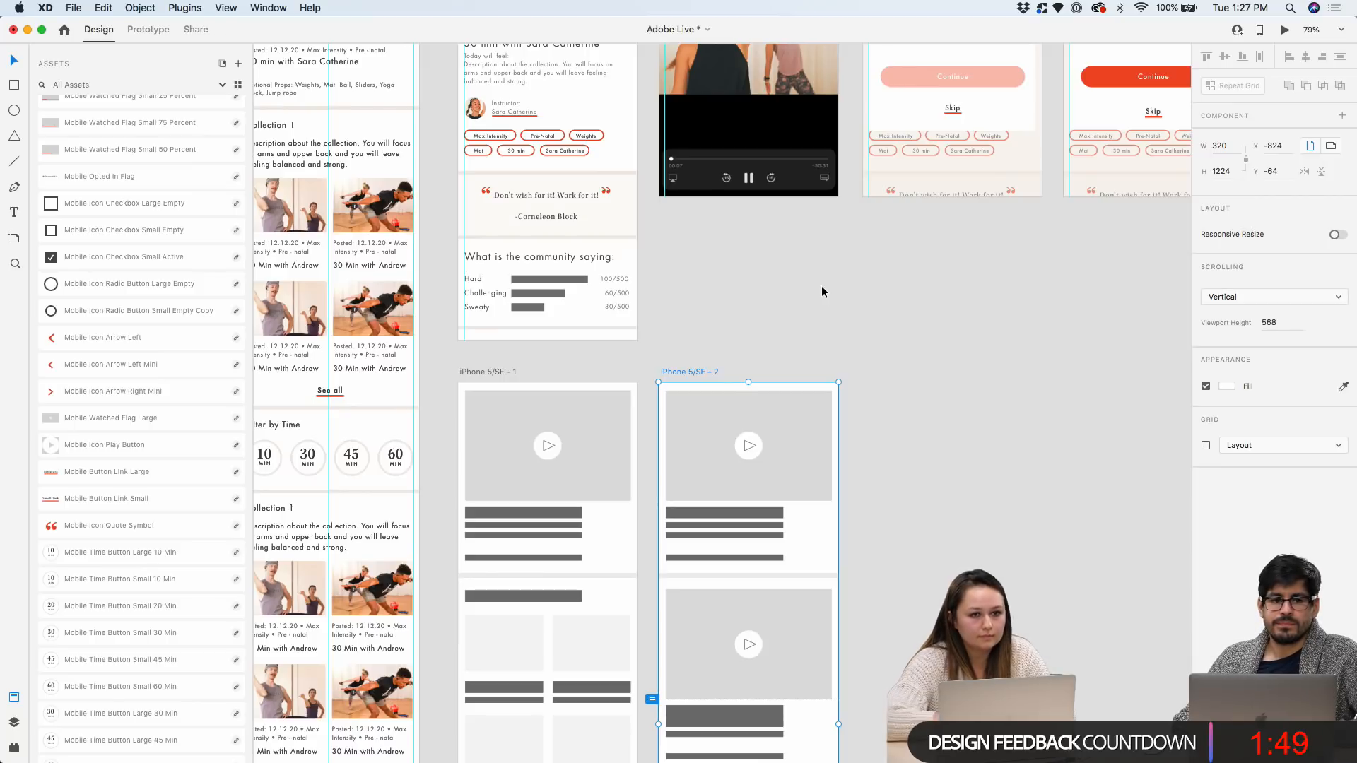
pyautogui.scroll(-5, 824, 342)
pyautogui.scroll(-2, 824, 342)
pyautogui.scroll(-3, 824, 342)
# Lengthen the iPhone 5/SE – 1 artboard and turn its card boxes and bars into a repeat grid
pyautogui.click(633, 113)
pyautogui.moveTo(653, 509); pyautogui.dragTo(654, 605)
pyautogui.scroll(3, 654, 605)
pyautogui.moveTo(556, 161); pyautogui.dragTo(724, 428)
pyautogui.press('super+r')
pyautogui.scroll(5, 668, 142)
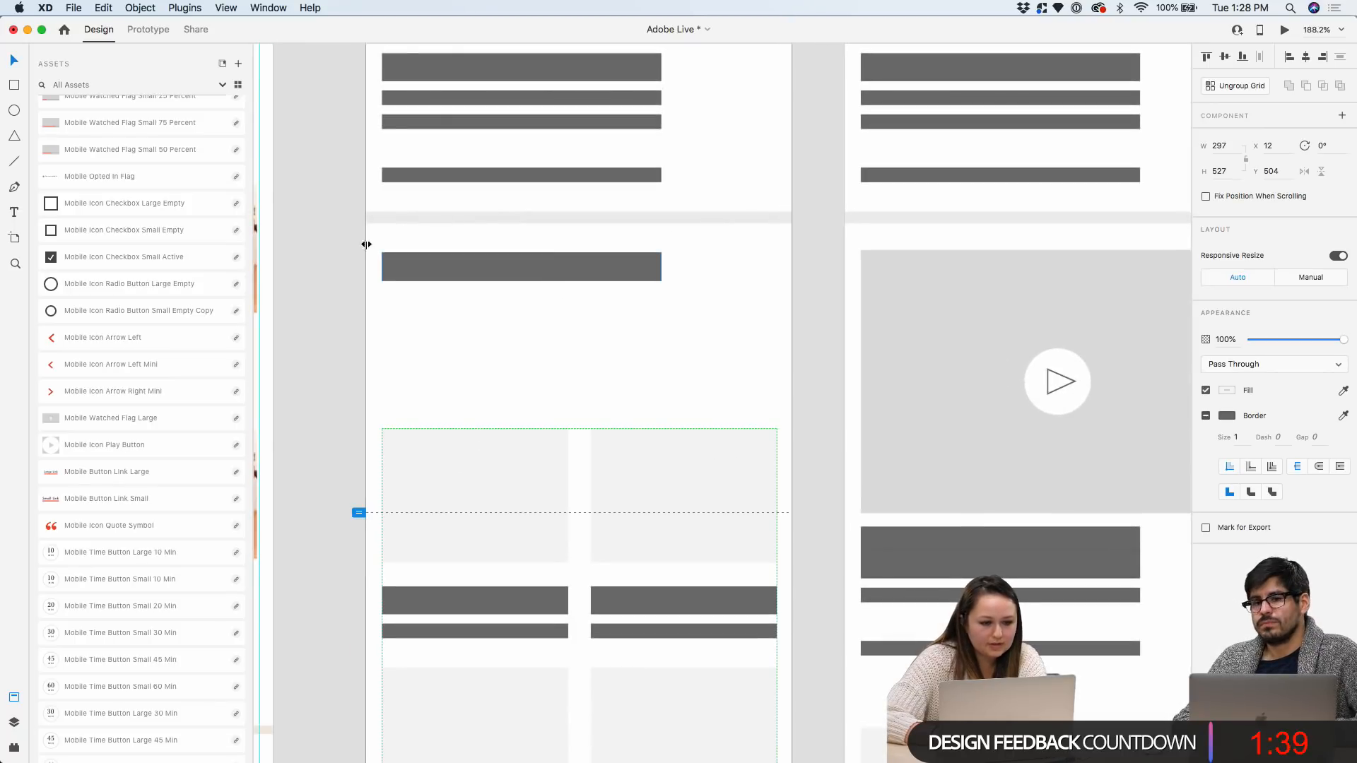
# Place text bars under the section heading, duplicate them into four lines, and widen them to full width
pyautogui.doubleClick(443, 99)
pyautogui.moveTo(443, 96); pyautogui.dragTo(450, 323)
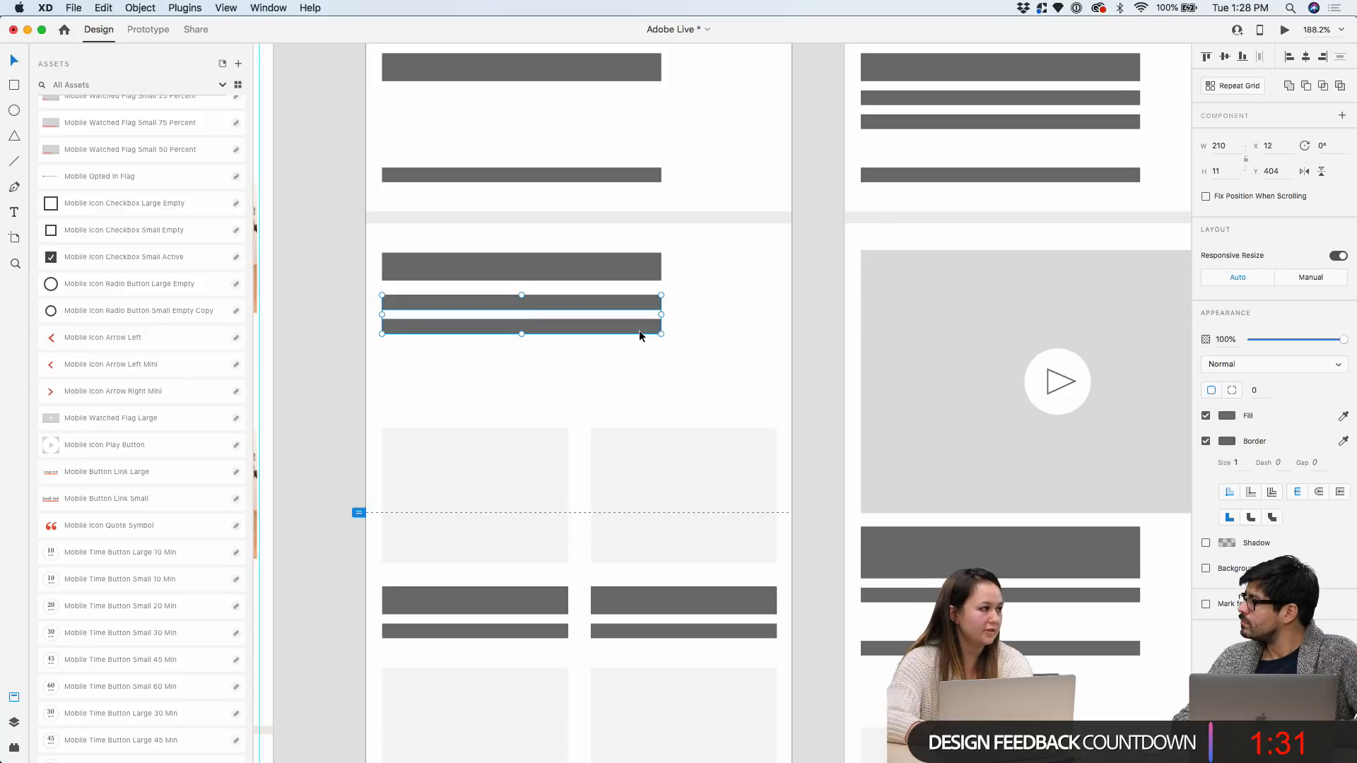
pyautogui.moveTo(637, 325); pyautogui.dragTo(637, 375)
pyautogui.press('Escape')
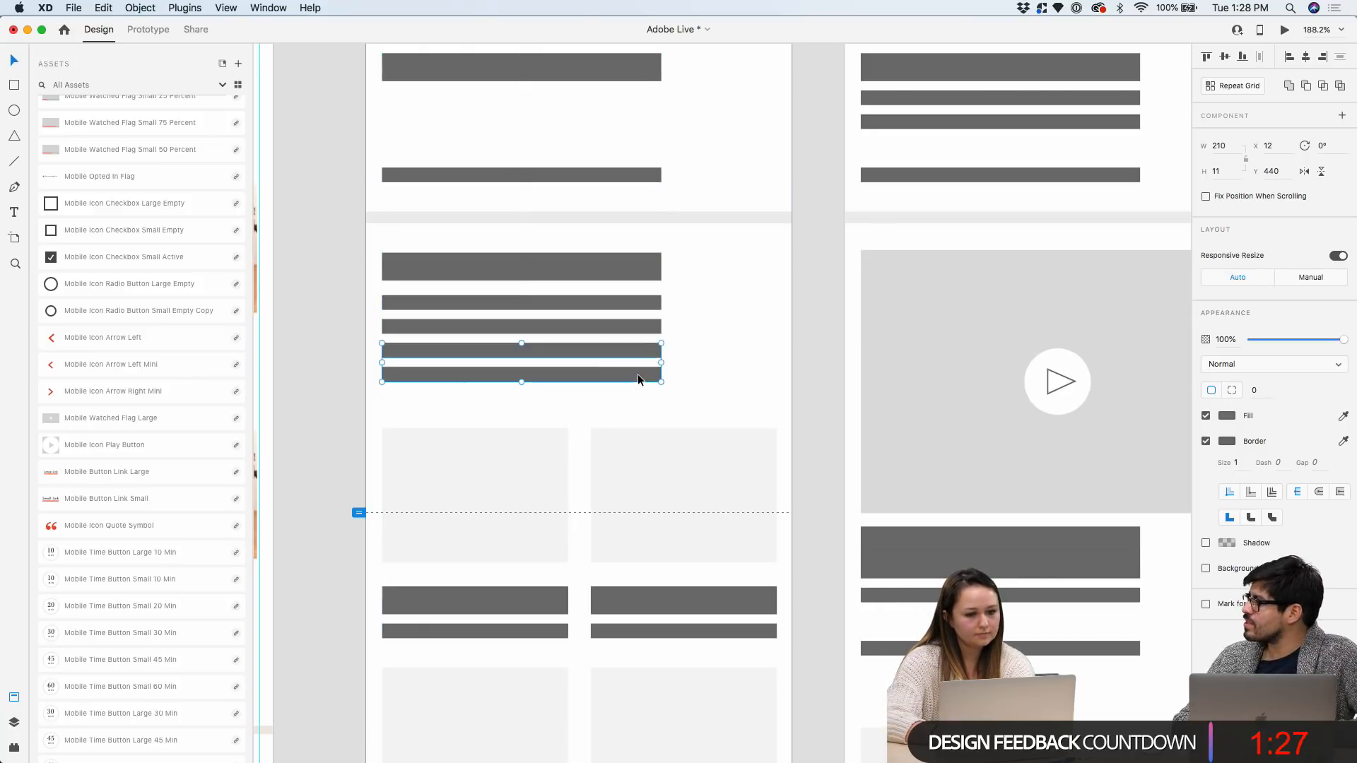
pyautogui.moveTo(723, 382); pyautogui.dragTo(653, 270)
pyautogui.moveTo(662, 318); pyautogui.dragTo(776, 317)
pyautogui.click(804, 319)
pyautogui.scroll(-10, 804, 319)
pyautogui.click(901, 134)
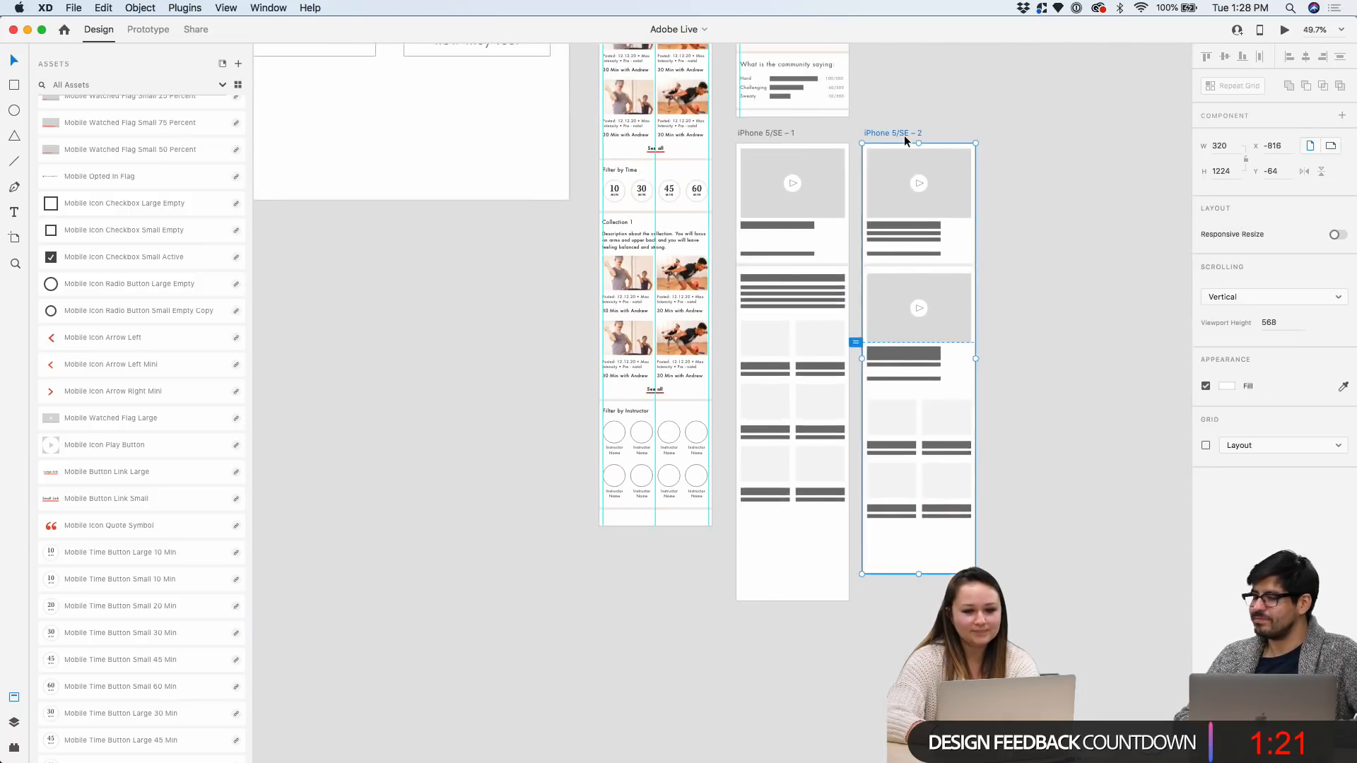
pyautogui.click(995, 155)
pyautogui.scroll(-4, 995, 155)
pyautogui.hscroll(1, 995, 155)
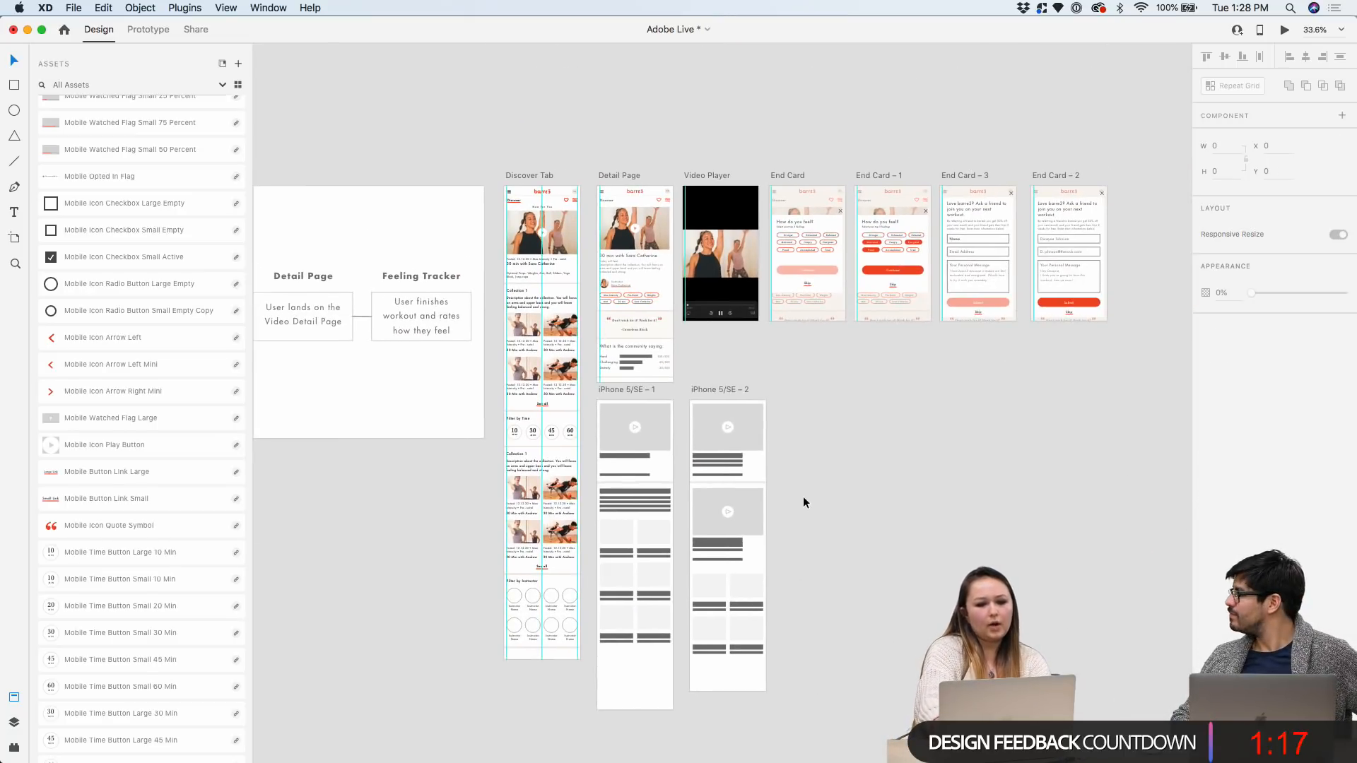
pyautogui.scroll(5, 793, 502)
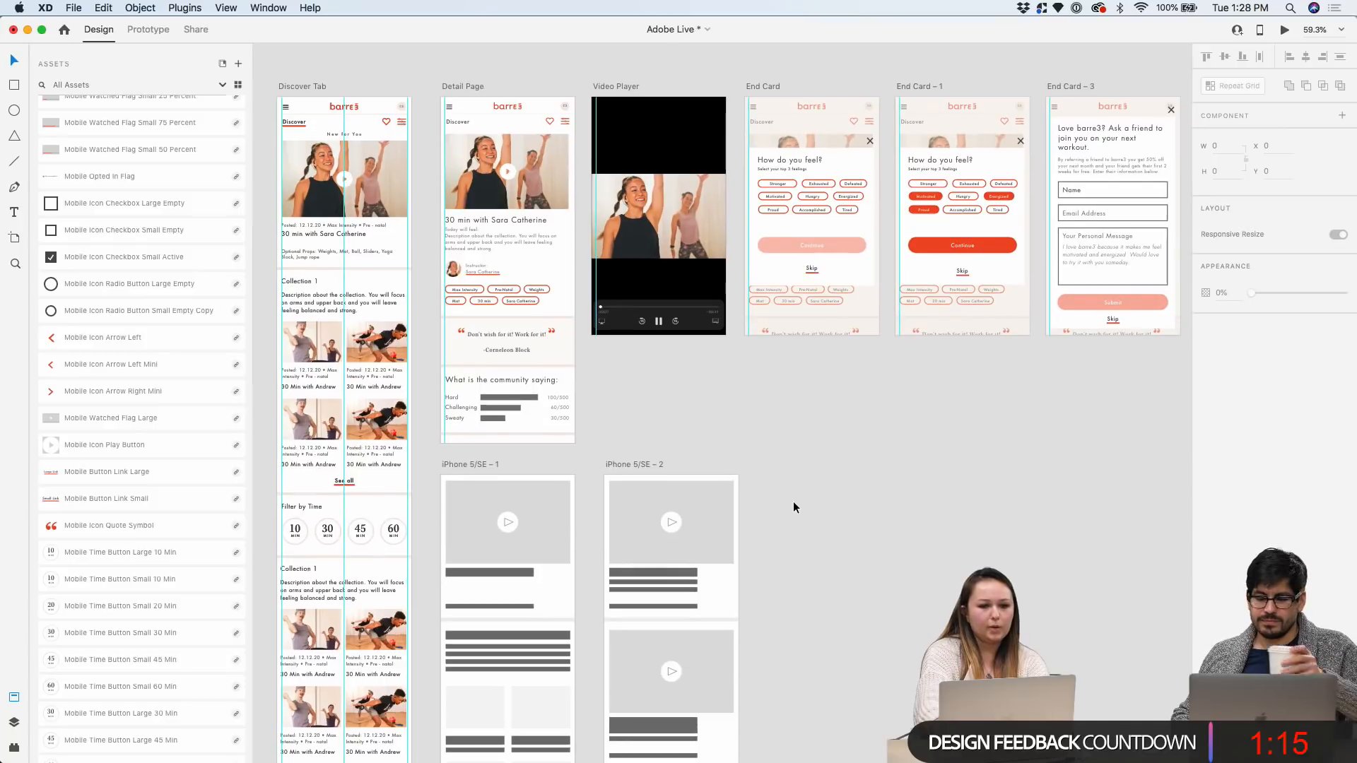